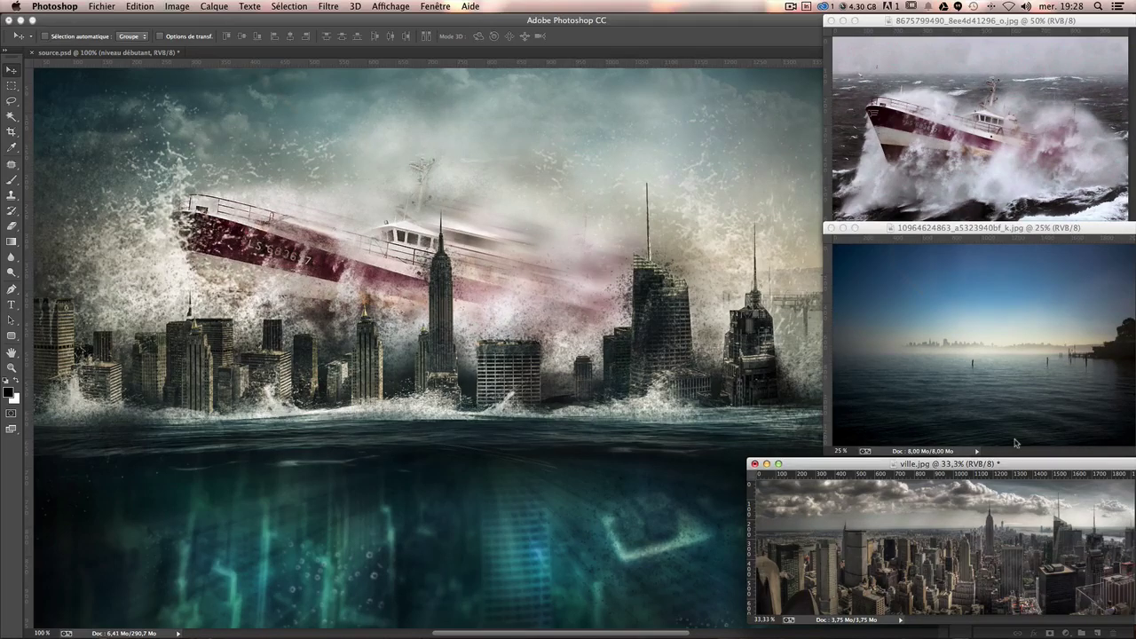
Scroll up and down through the finished flooded New York montage to review it.
scroll(520, 362, "down", 4)
scroll(520, 362, "down", 2)
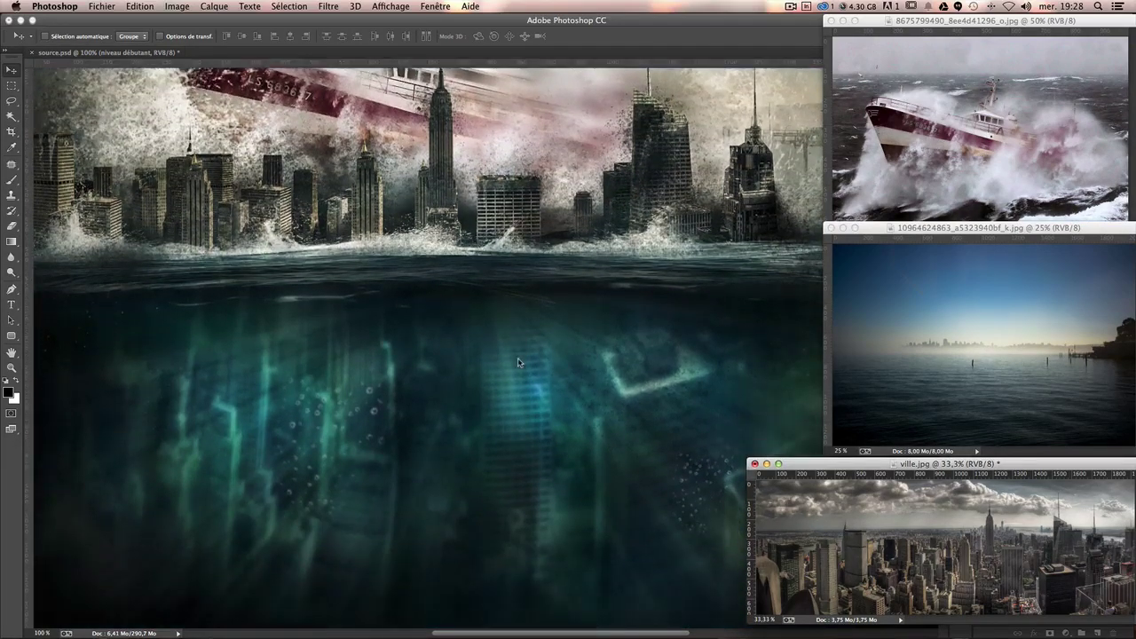
scroll(520, 362, "up", 5)
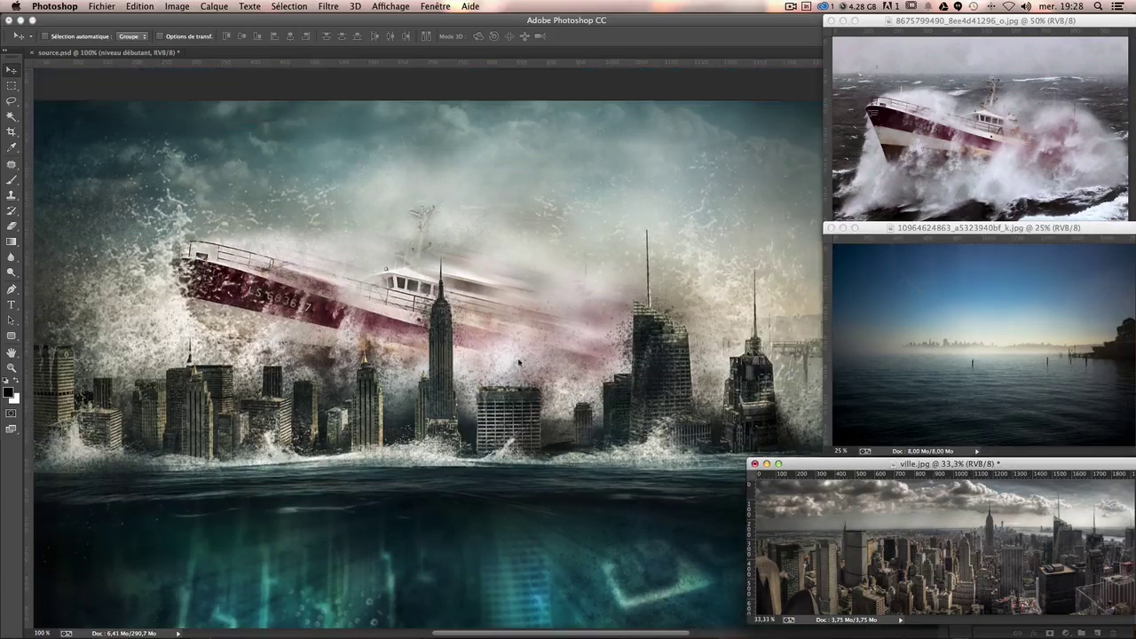
scroll(519, 362, "down", 1)
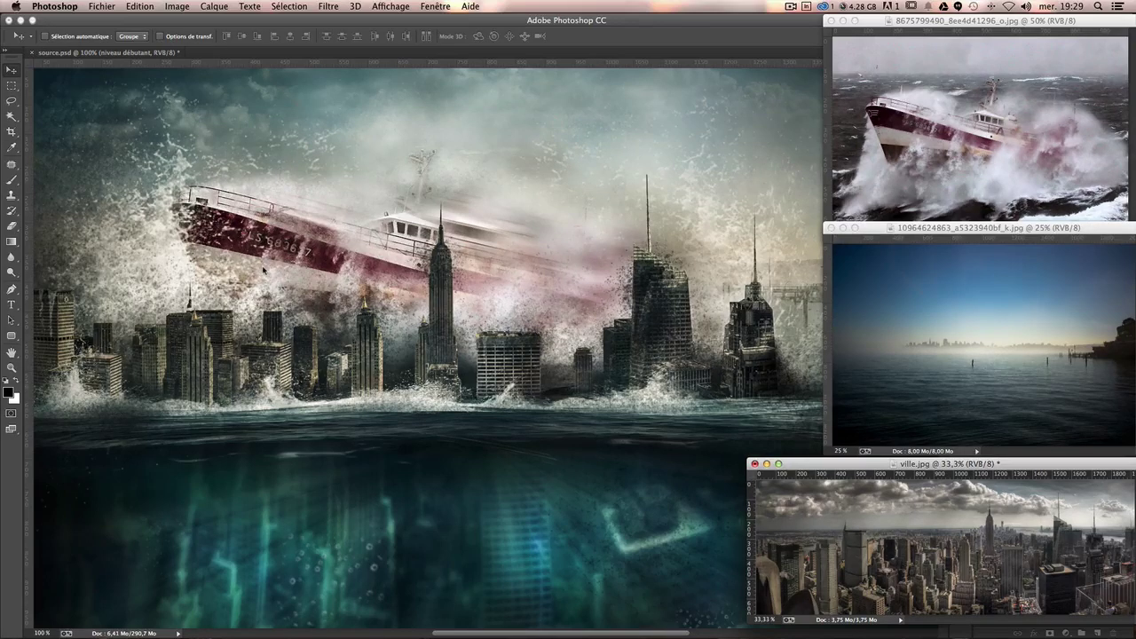
scroll(355, 410, "down", 3)
scroll(348, 426, "down", 2)
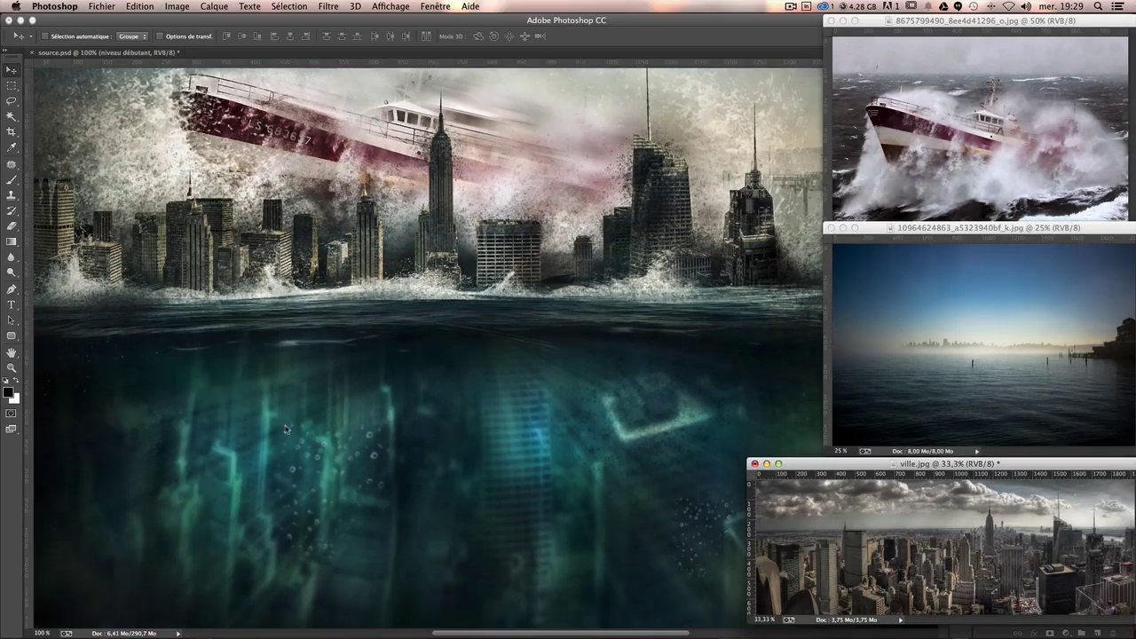
scroll(438, 462, "down", 2)
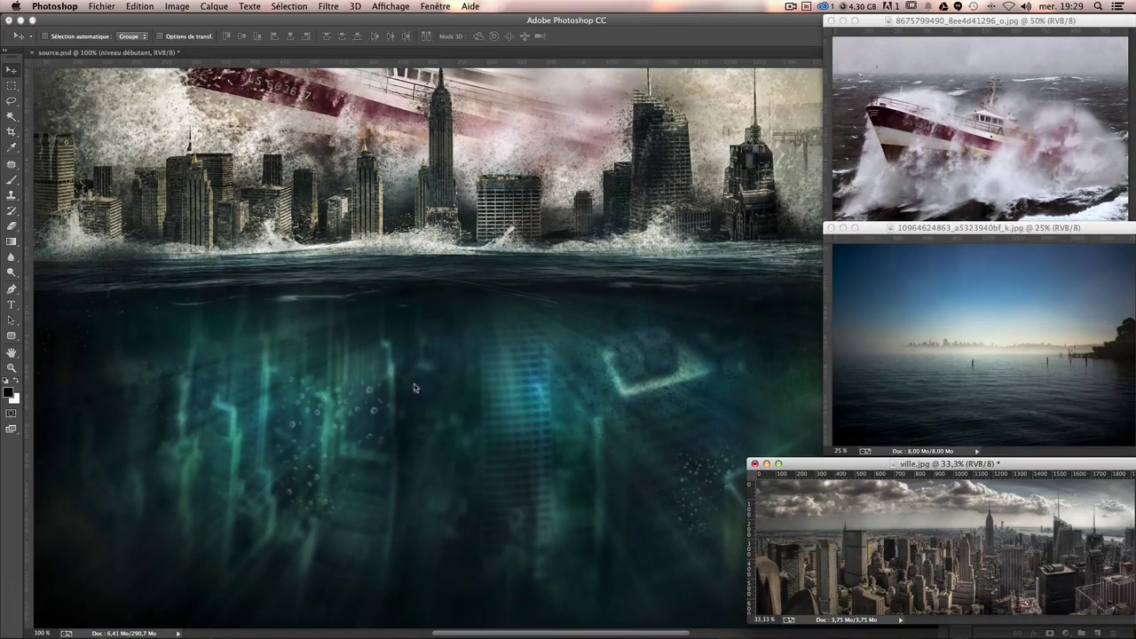
scroll(463, 408, "down", 2)
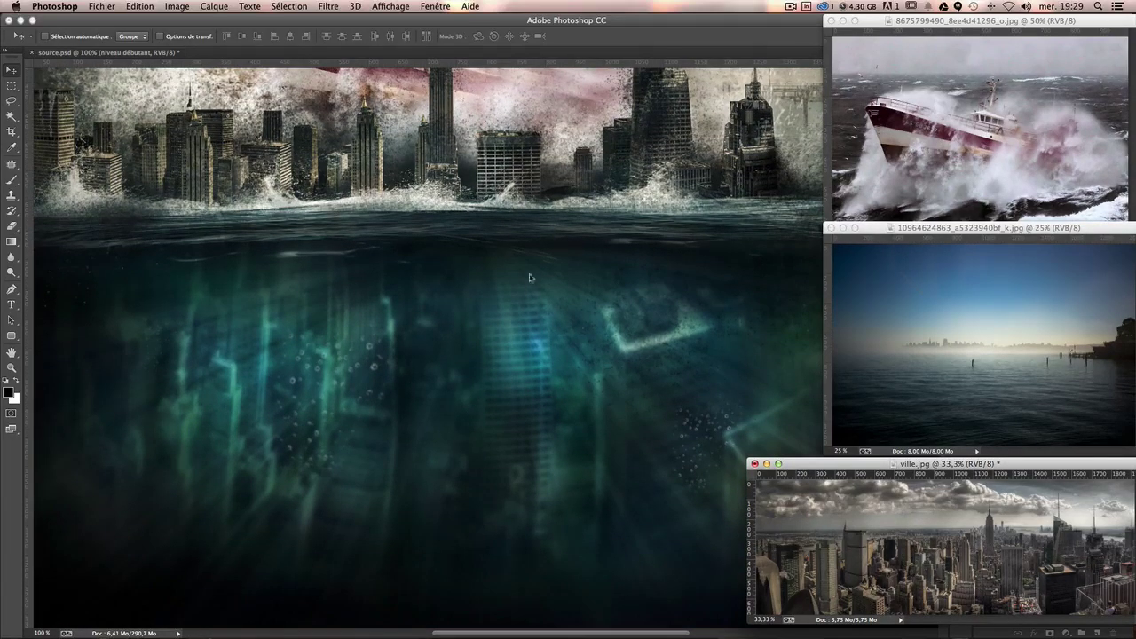
scroll(414, 381, "up", 4)
scroll(415, 382, "up", 4)
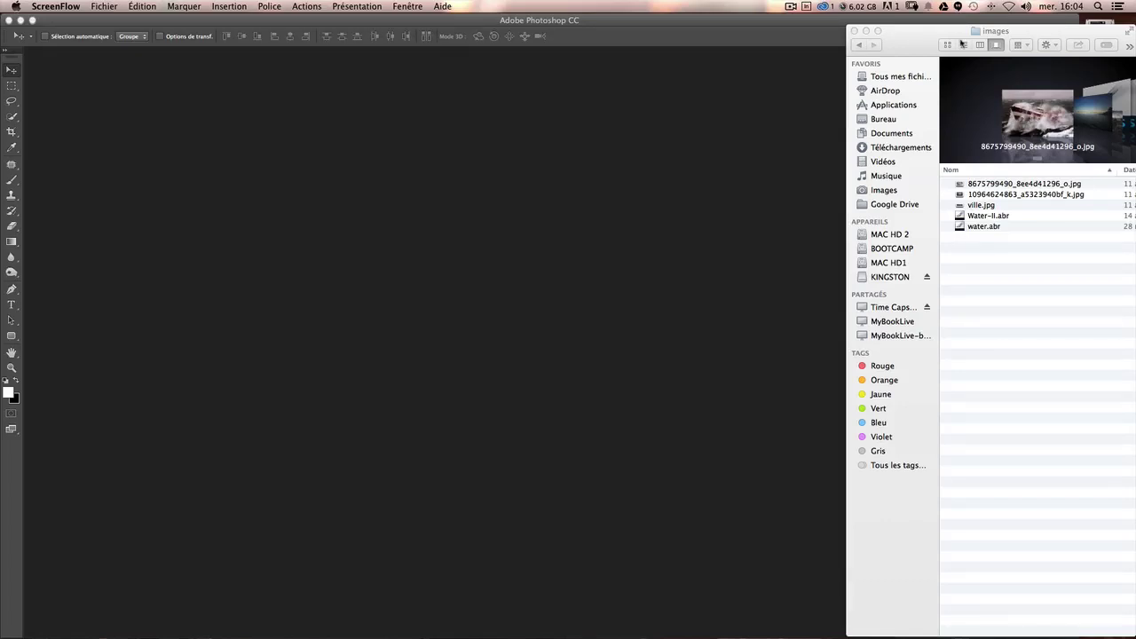
Preview the ship photo, ville.jpg and Water-II.abr in the images folder.
left_click(1023, 32)
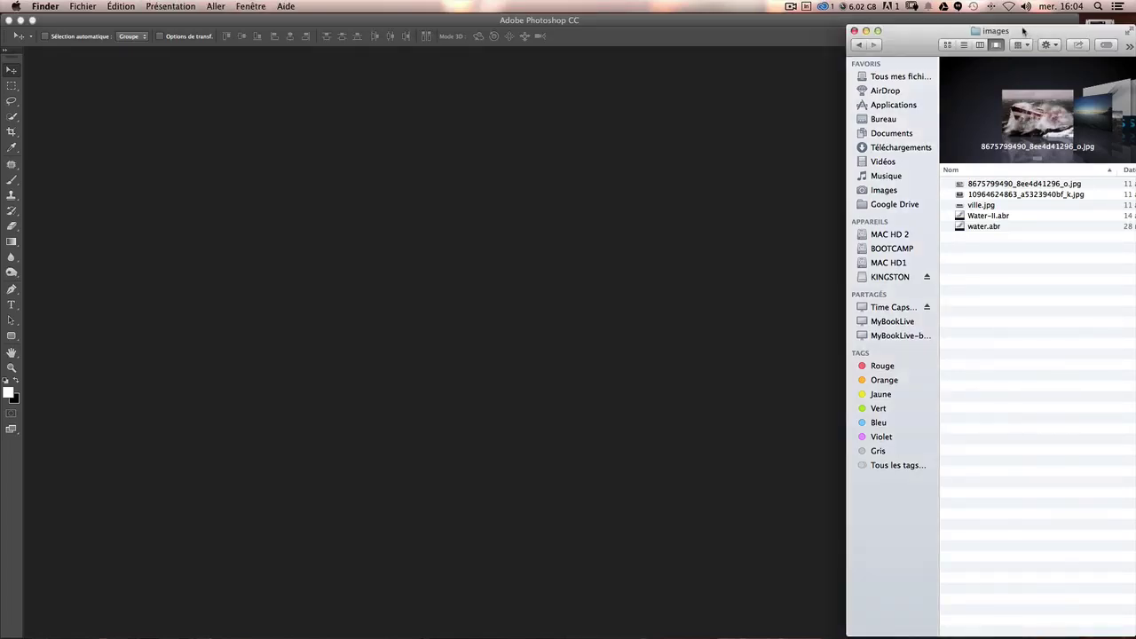
left_click_drag(1023, 27, 1023, 73)
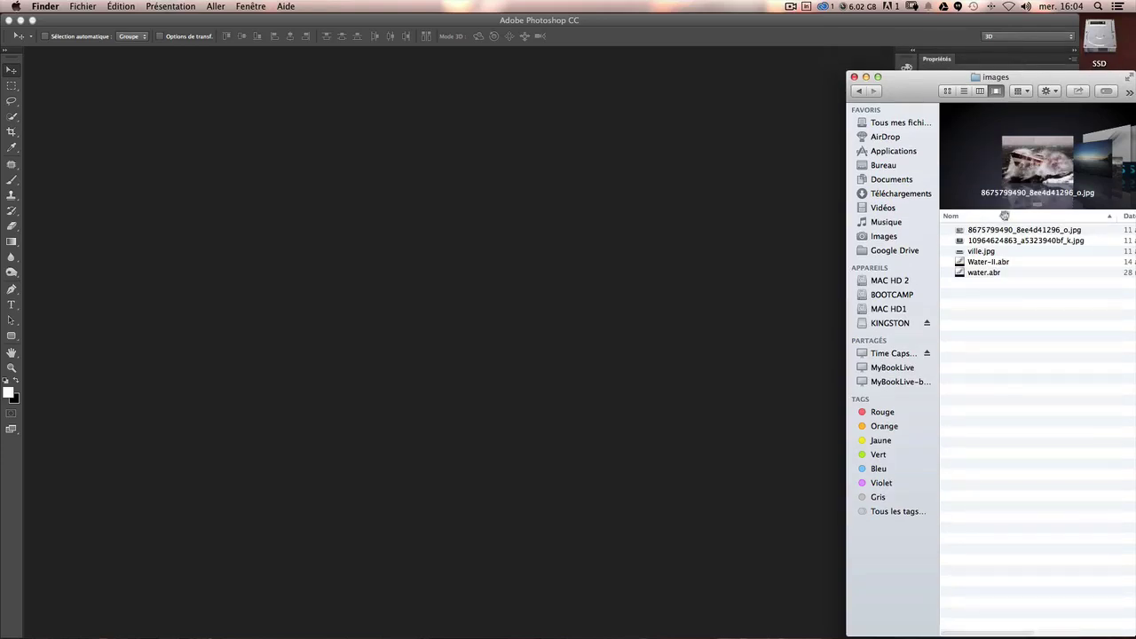
left_click(1008, 231)
key("Down")
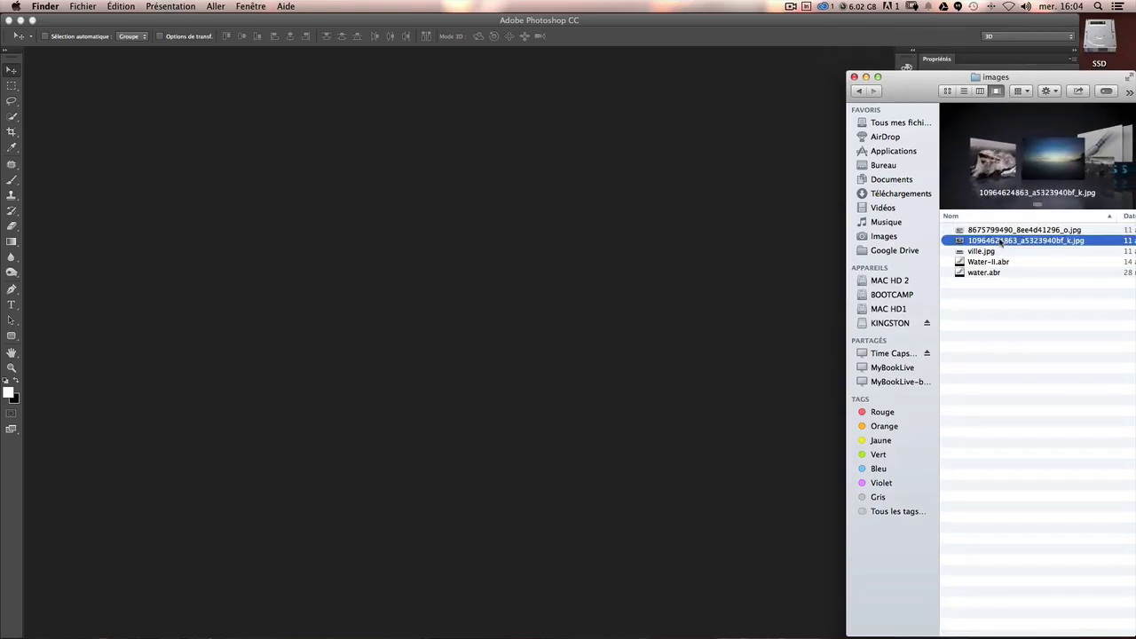
key("Down")
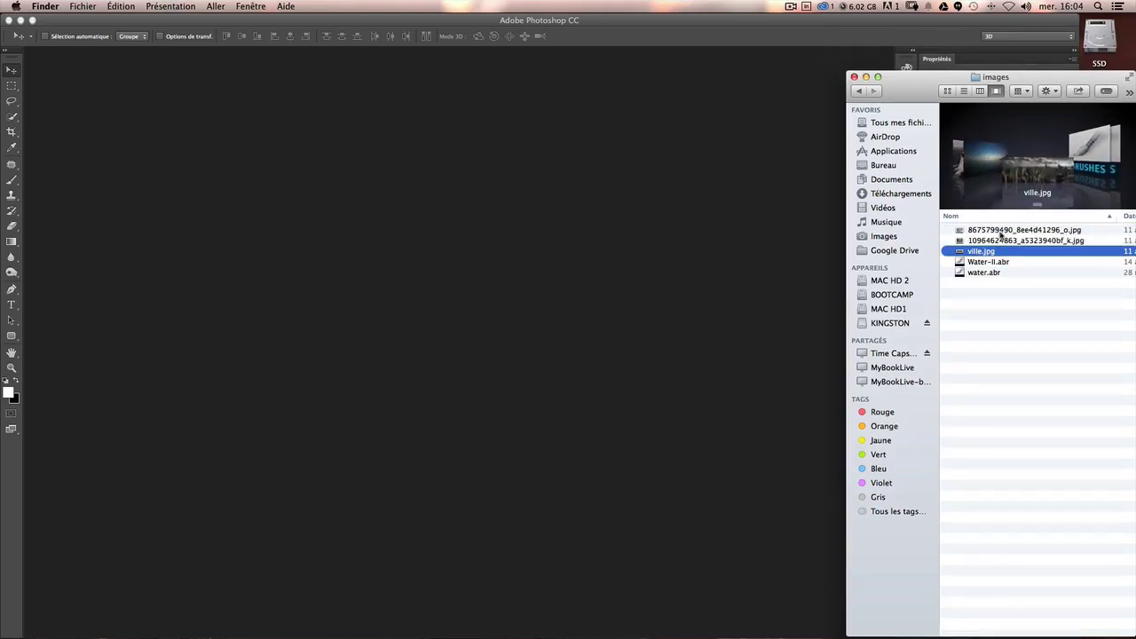
left_click(1001, 233)
left_click(983, 262)
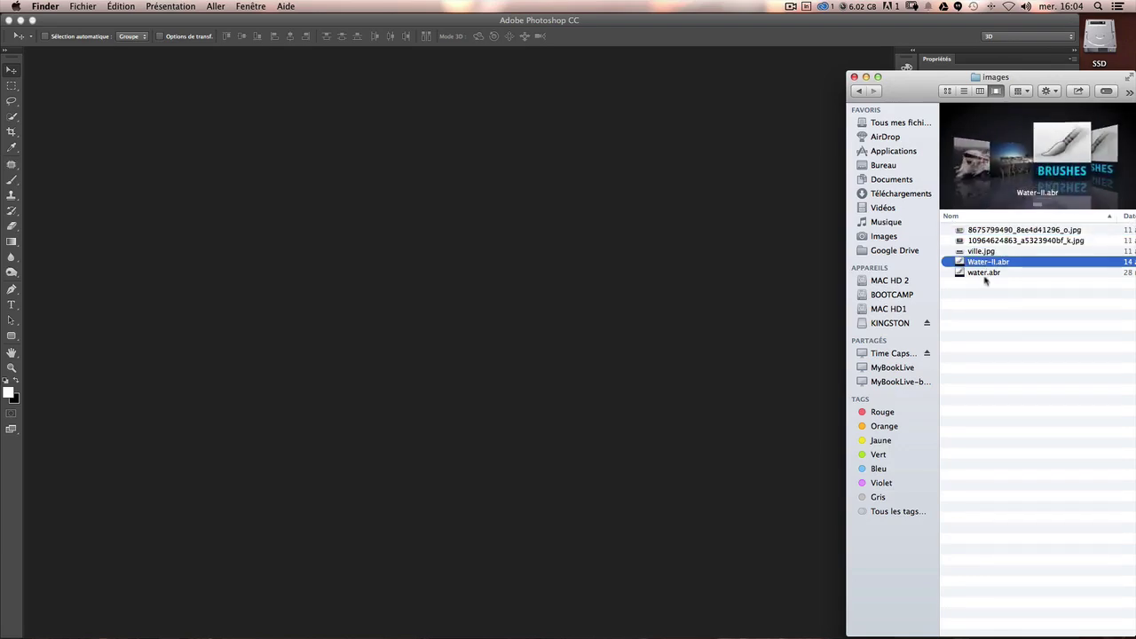
left_click(1003, 325)
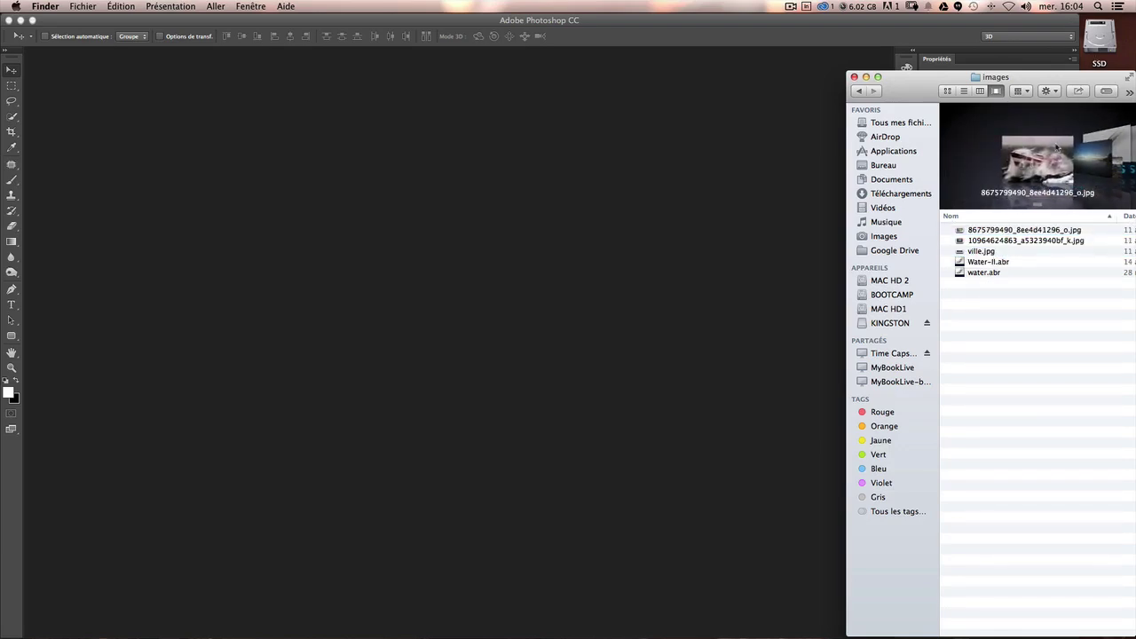
Go to SSD > Applications > Adobe Photoshop CC > Presets > Brushes in a new window.
double_click(1100, 40)
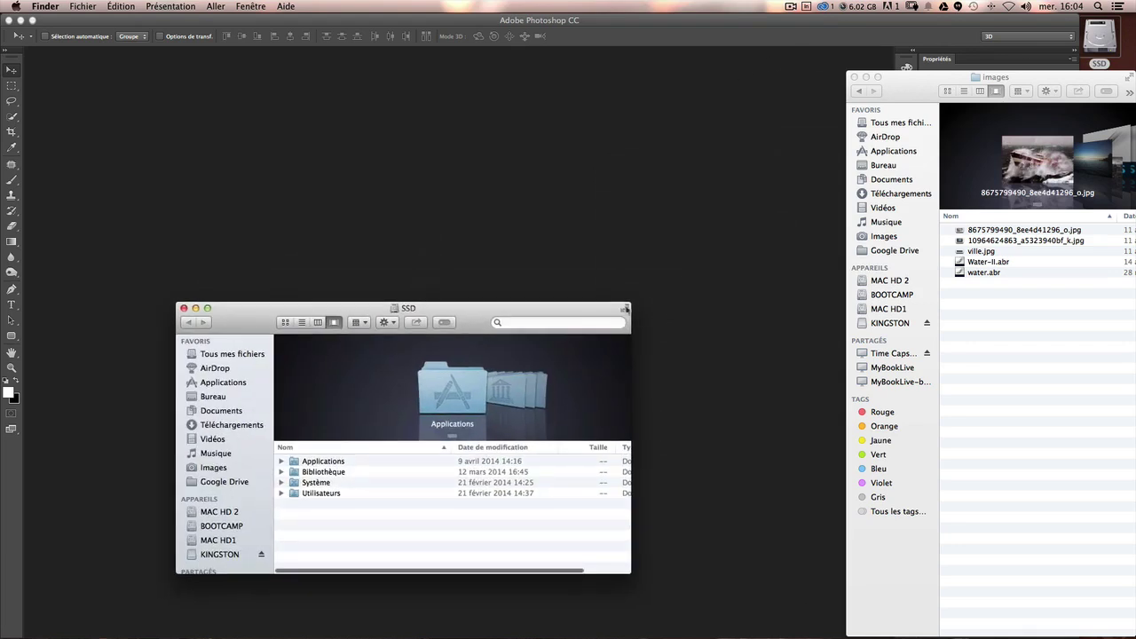
left_click_drag(562, 309, 913, 31)
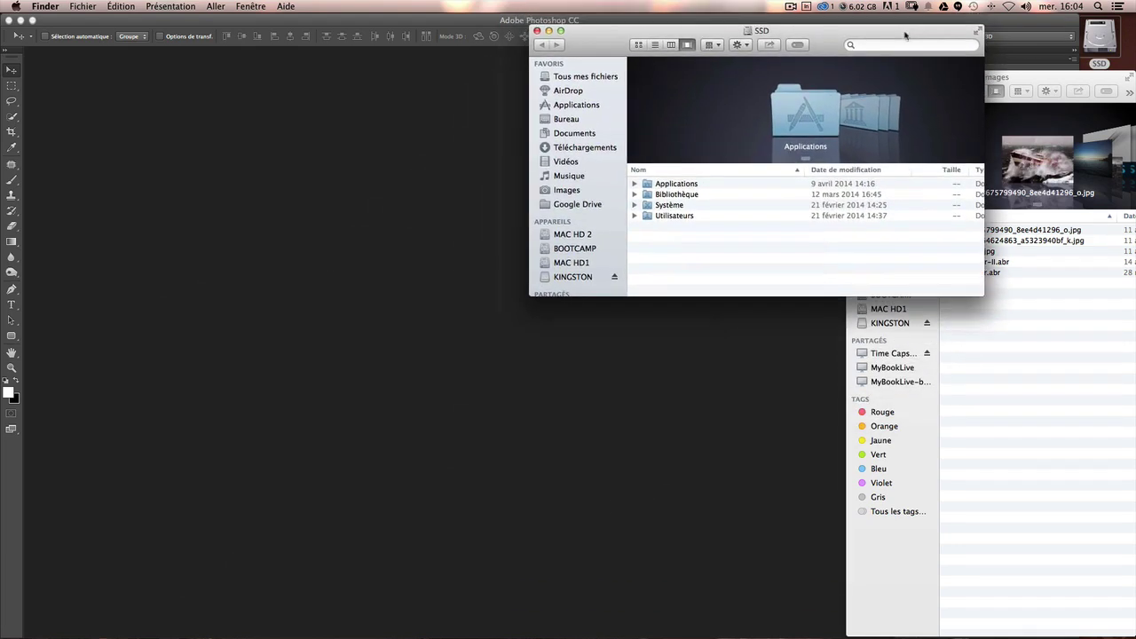
double_click(678, 185)
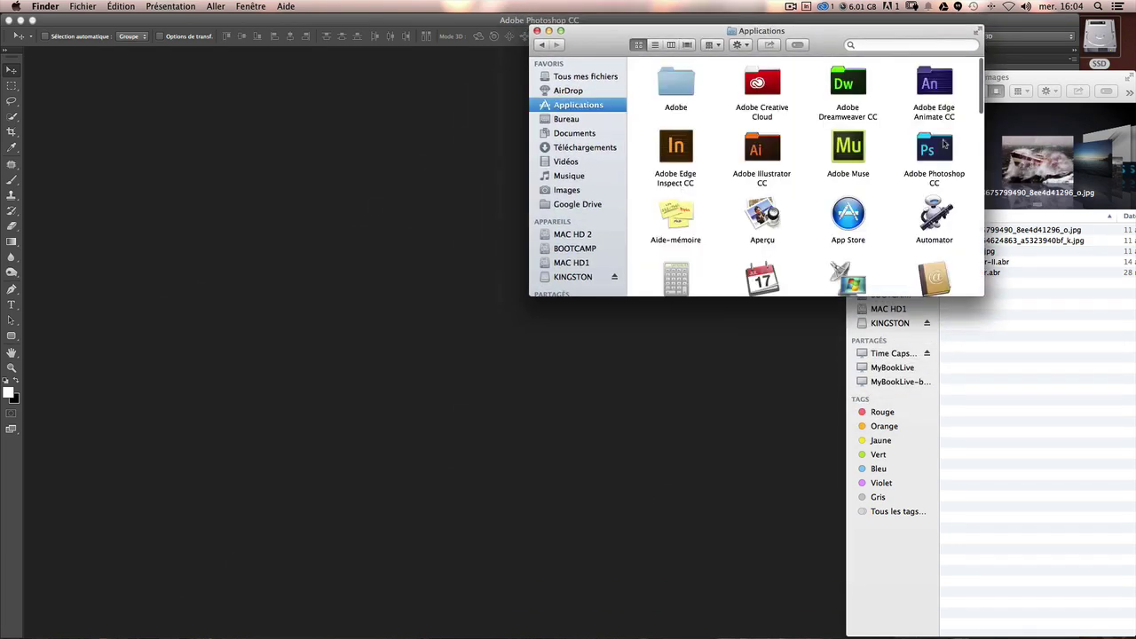
double_click(938, 142)
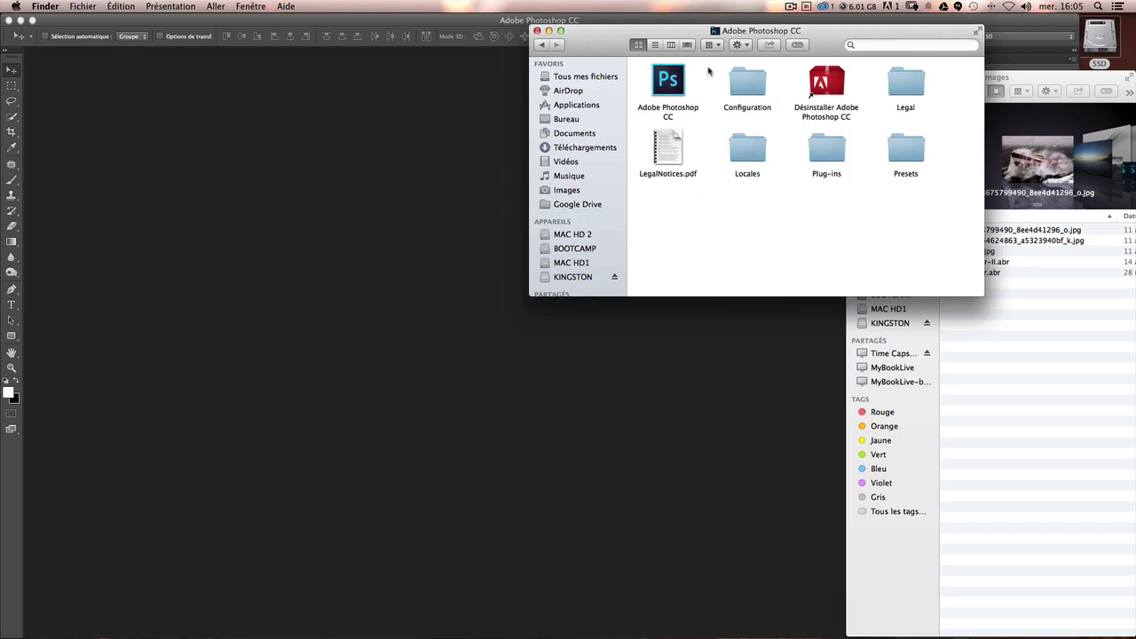
double_click(915, 149)
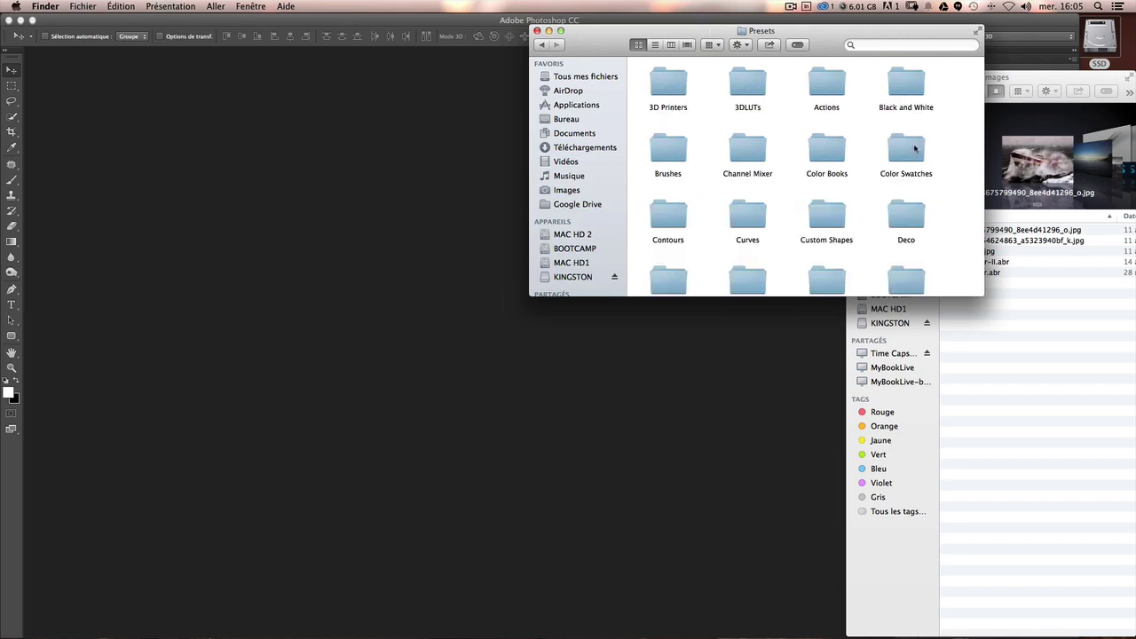
left_click(667, 150)
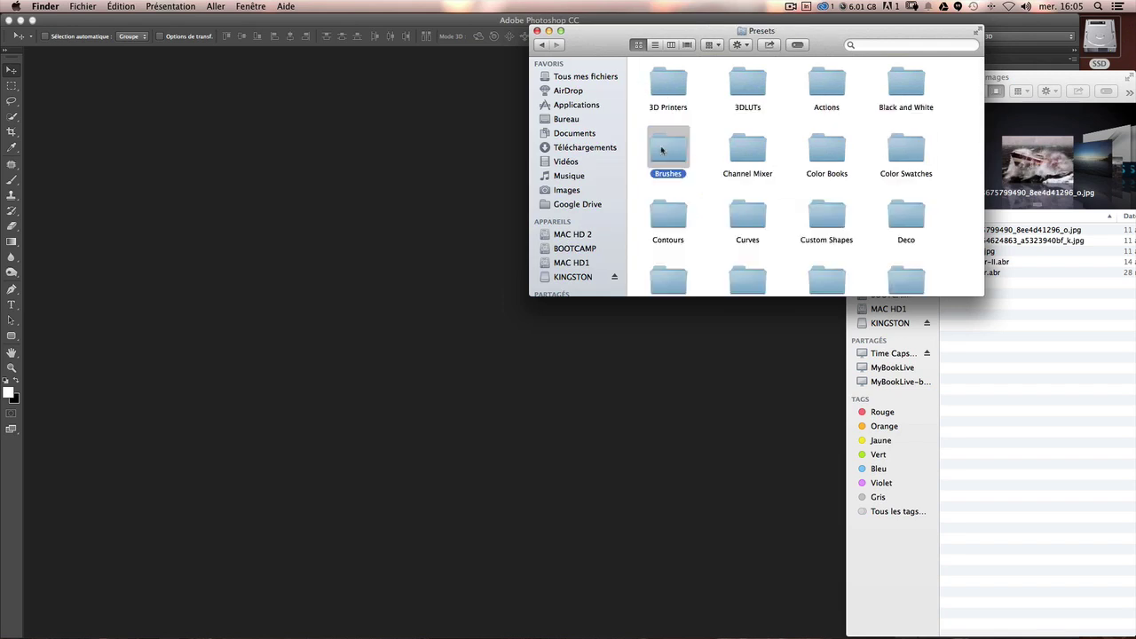
double_click(662, 152)
Copy Water-II.abr and water.abr into the Brushes folder, then close that window.
left_click(1096, 346)
mouse_move(991, 285)
left_mouse_down()
mouse_move(988, 259)
mouse_move(754, 270)
left_mouse_up()
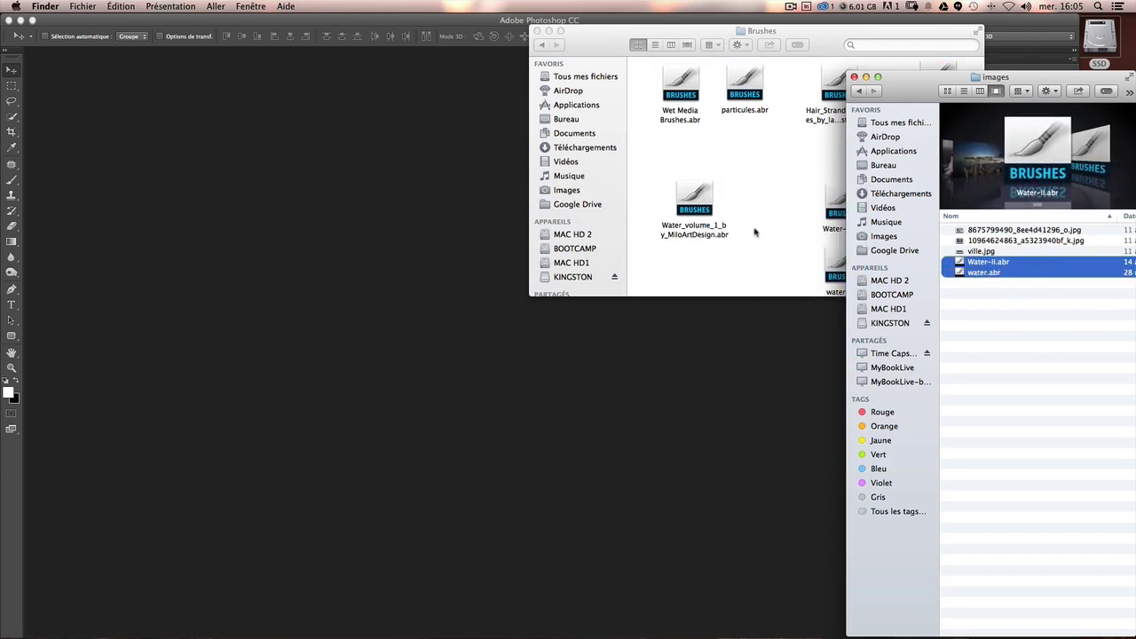
mouse_move(771, 169)
left_mouse_down()
mouse_move(870, 280)
mouse_move(834, 156)
left_mouse_up()
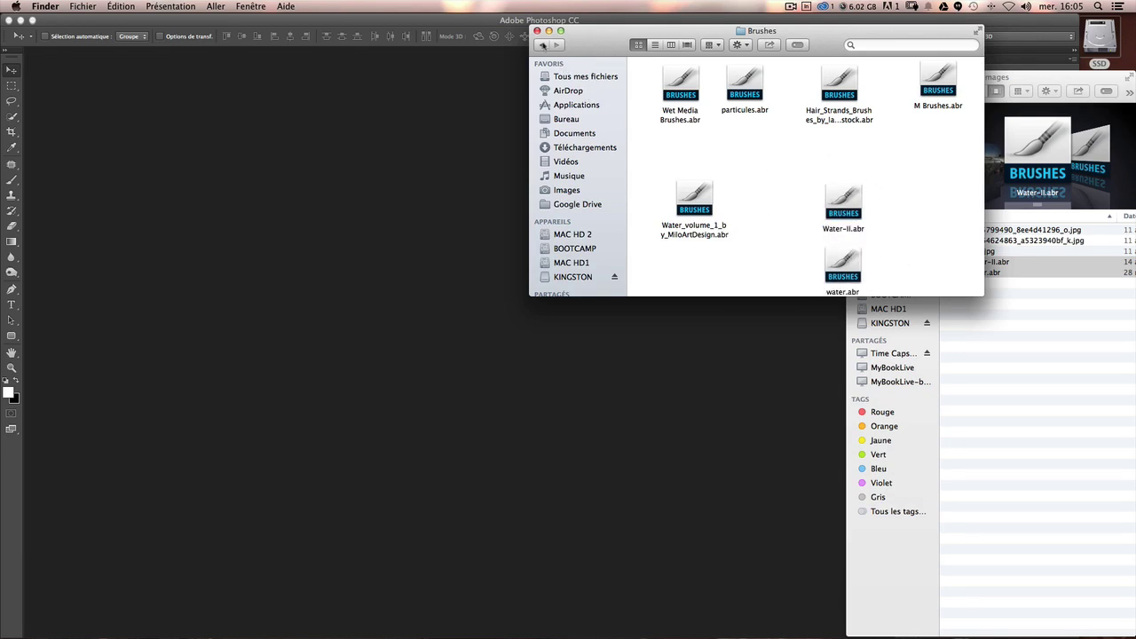
left_click(537, 32)
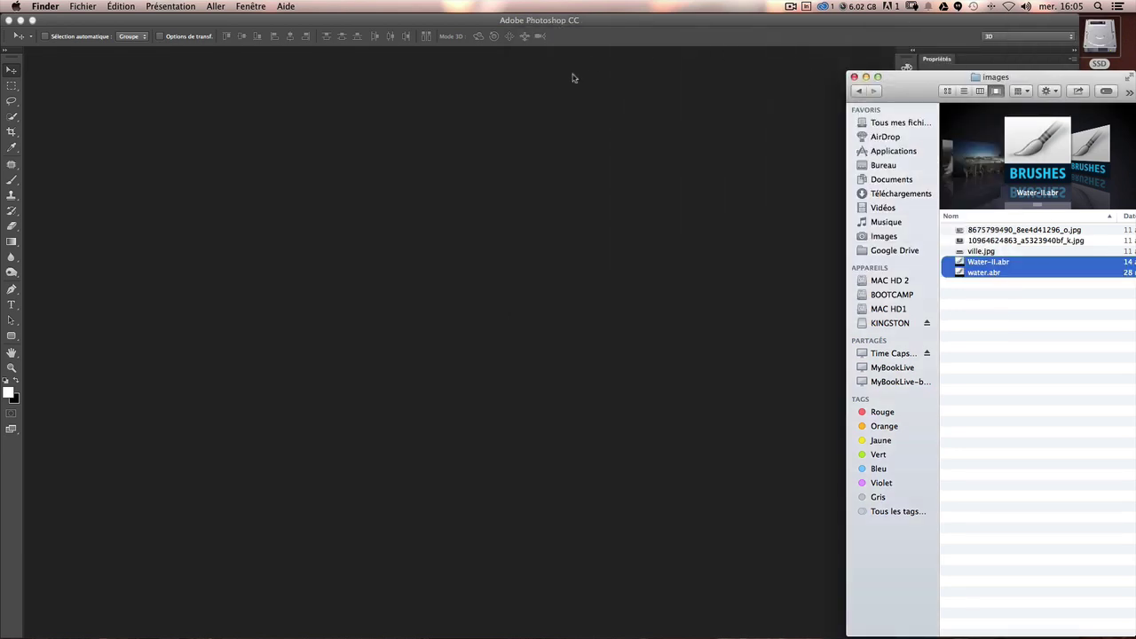
left_click(1025, 379)
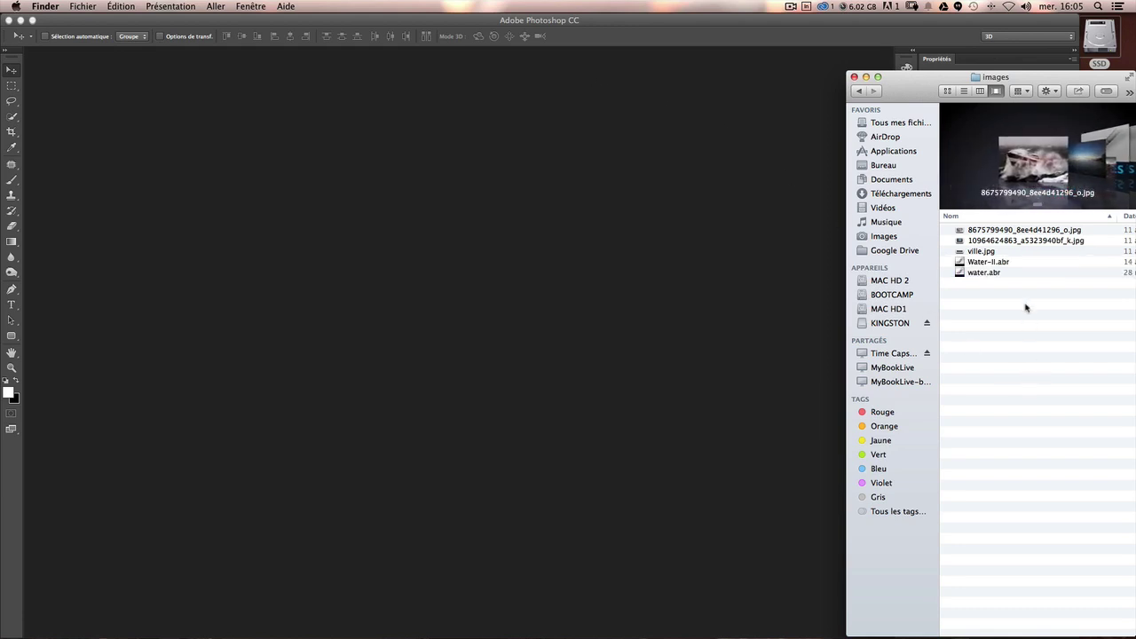
left_click(976, 241)
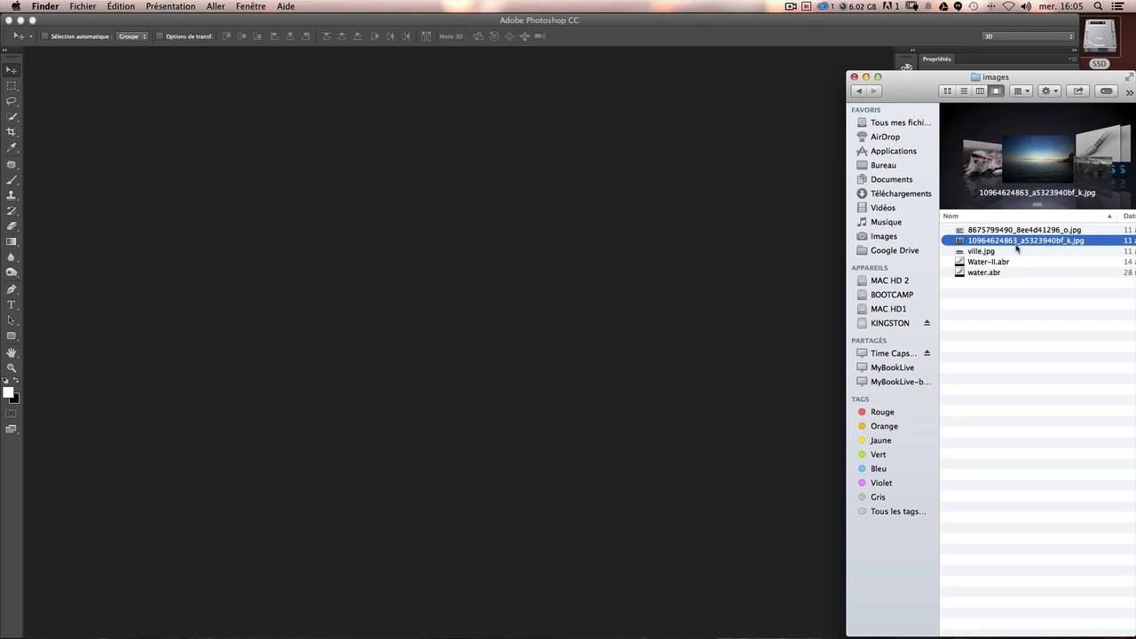
right_click(973, 244)
mouse_move(741, 258)
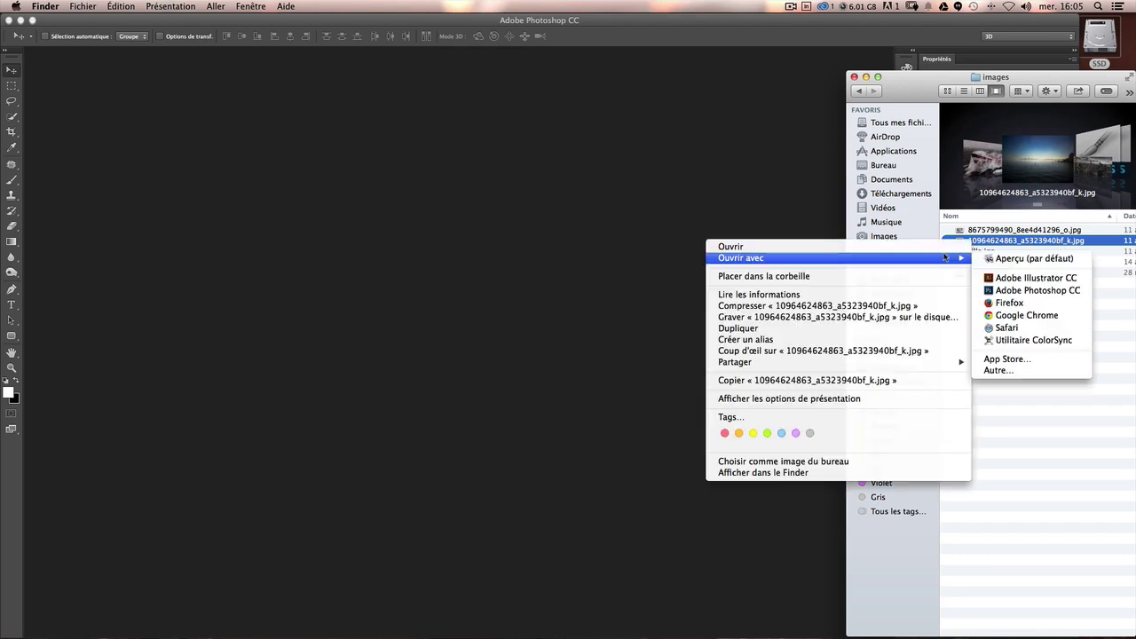
left_click(1062, 291)
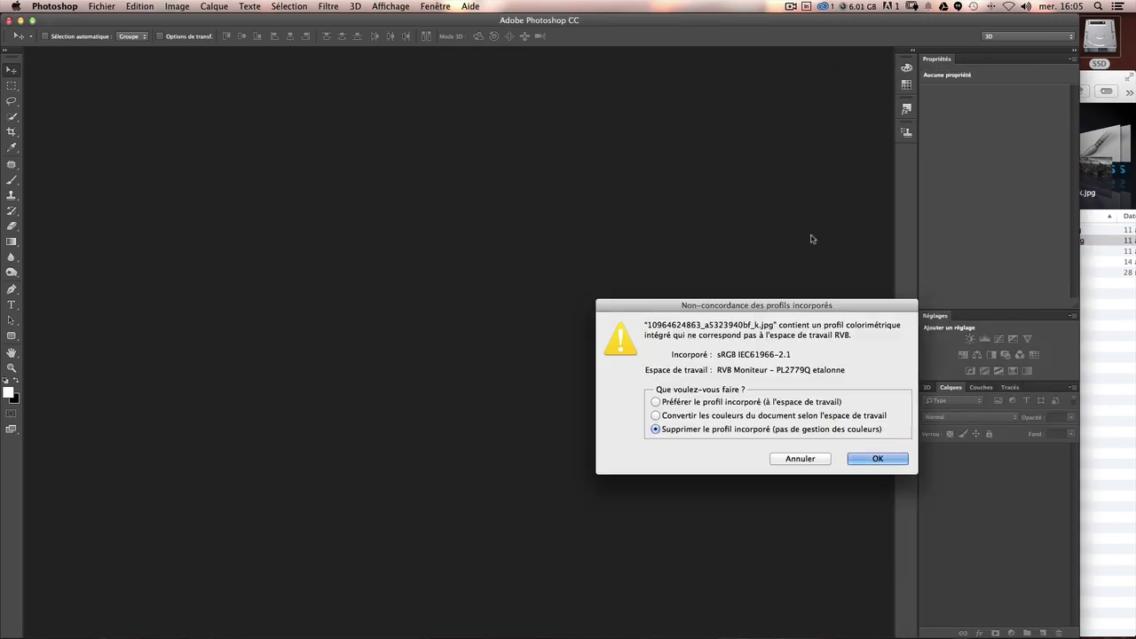
left_click(868, 463)
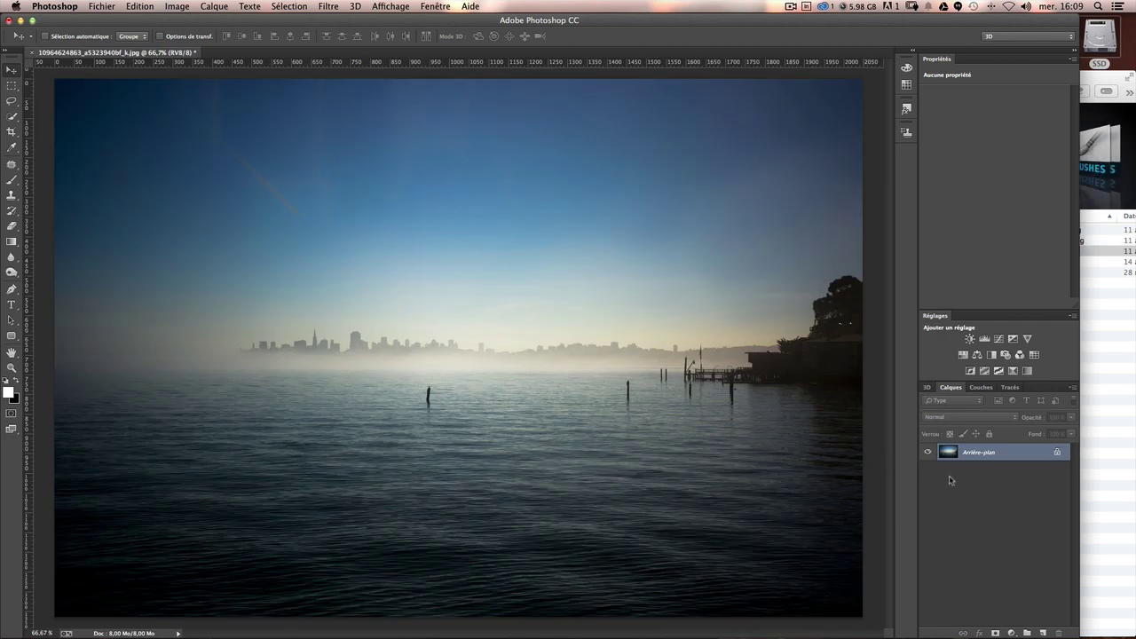
Unlock the background as Calque 0 and resize the photo to 1600 px wide.
double_click(1009, 455)
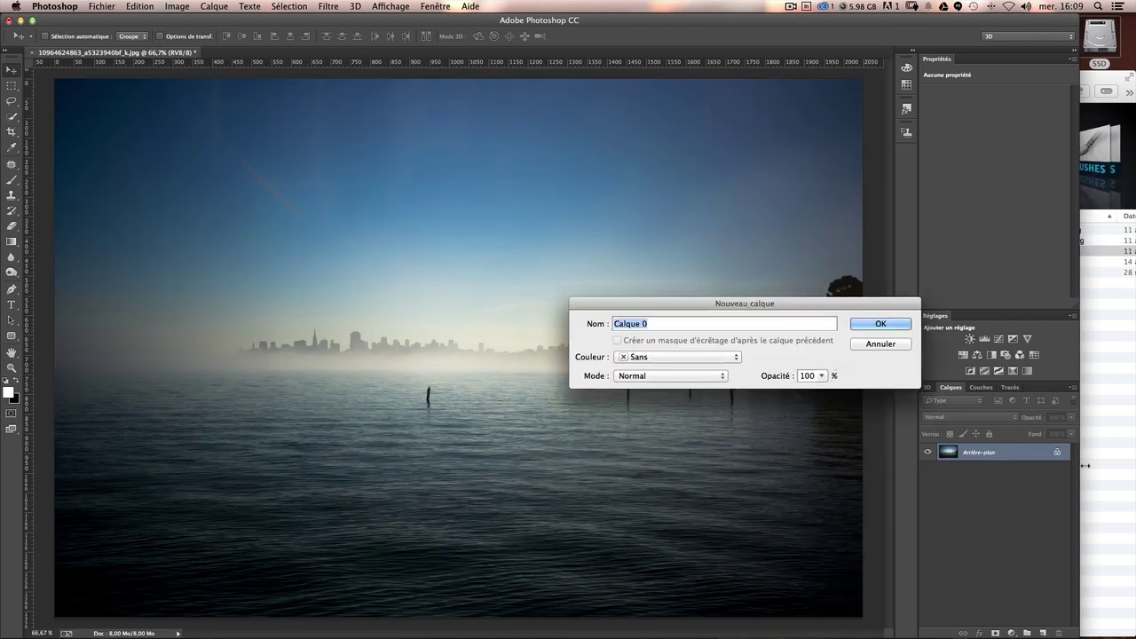
left_click(873, 322)
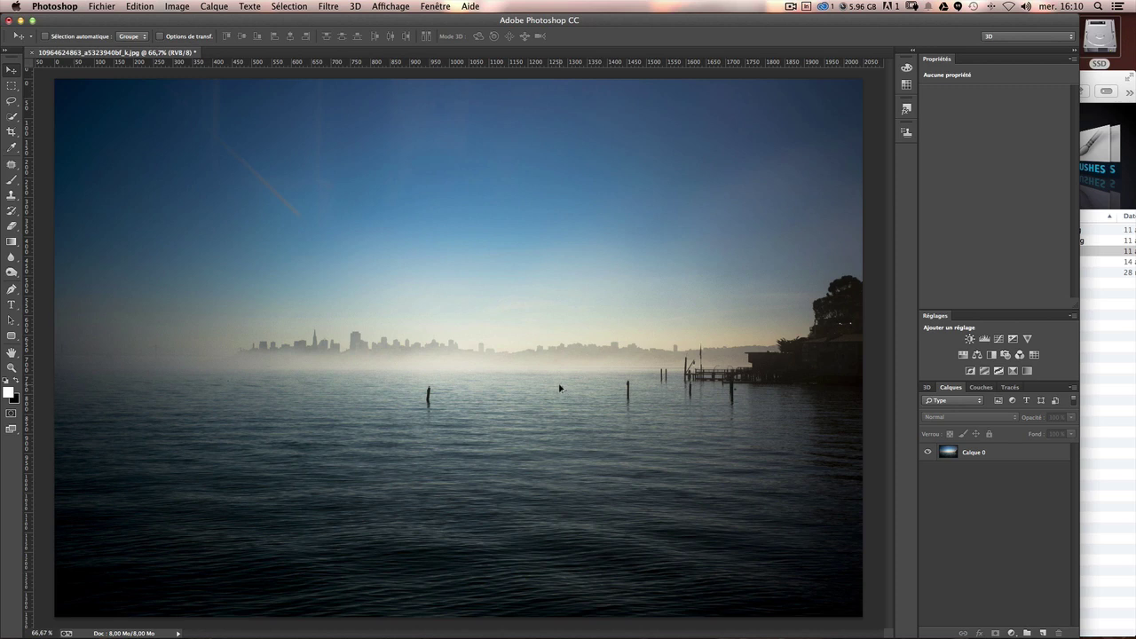
key("ctrl+alt+i")
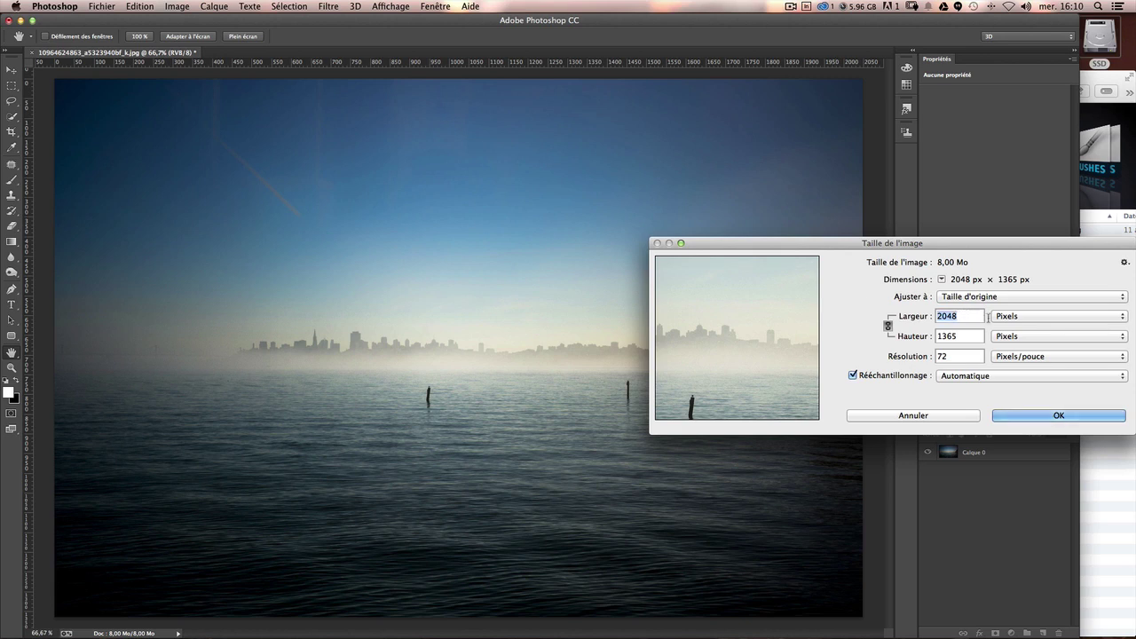
type("1600")
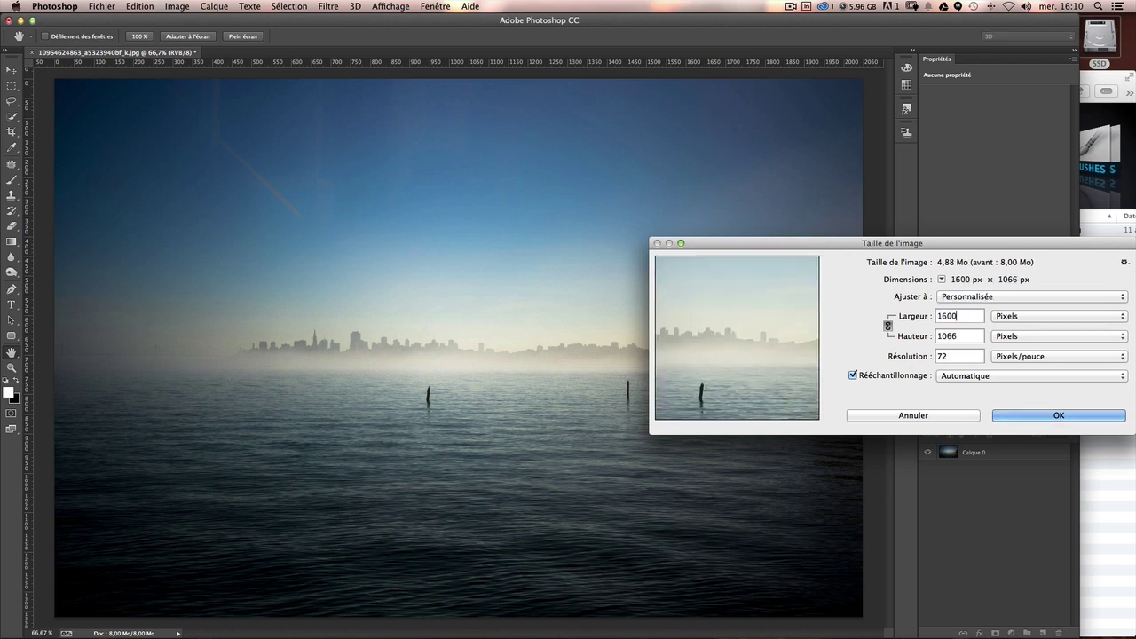
key("Return")
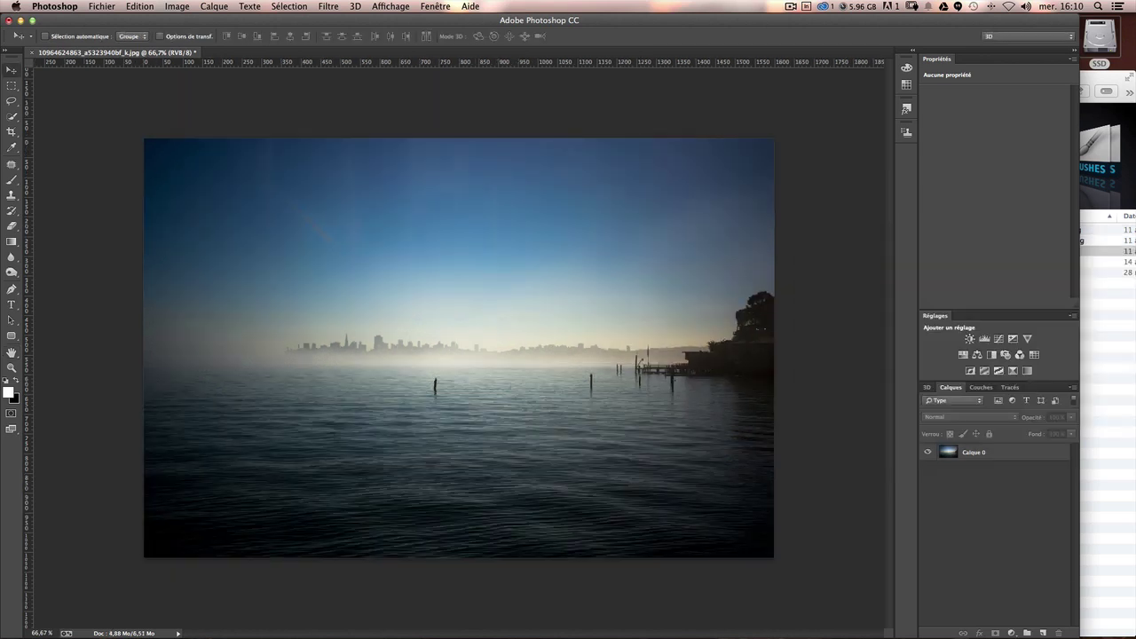
key("ctrl+alt+0")
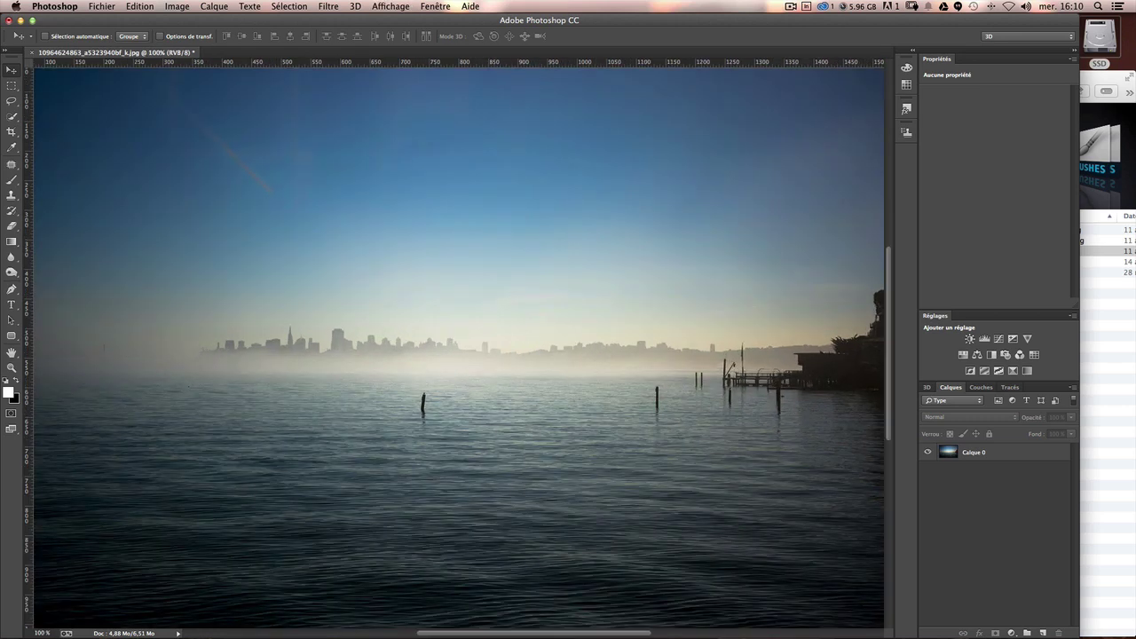
key("ctrl+0")
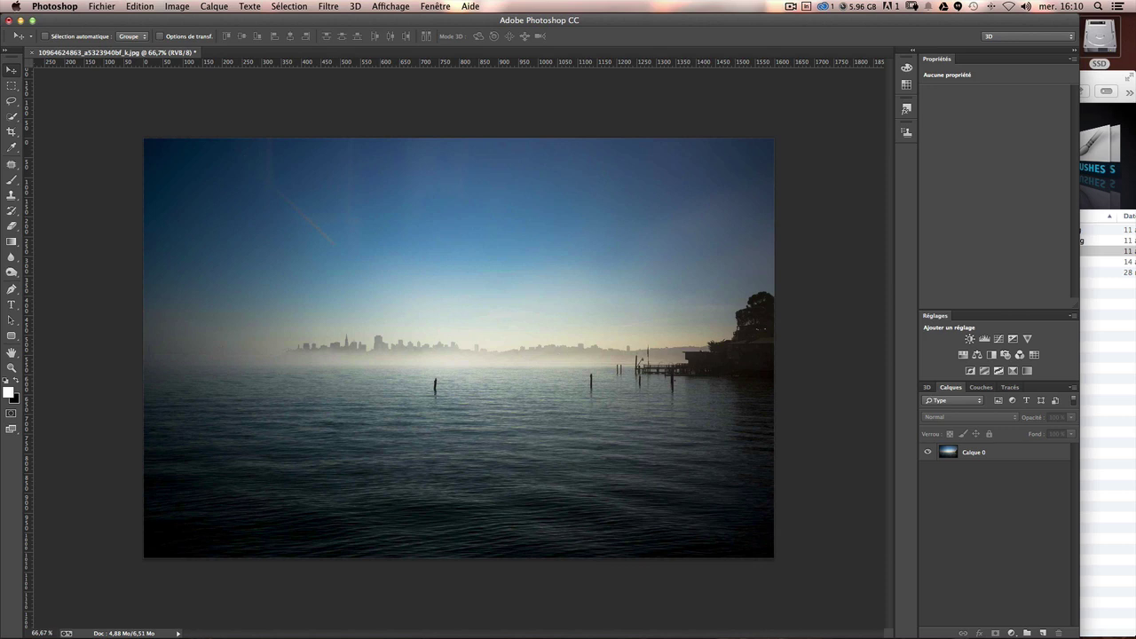
Open ville.jpg from Finder in Adobe Photoshop CC.
left_click(1093, 83)
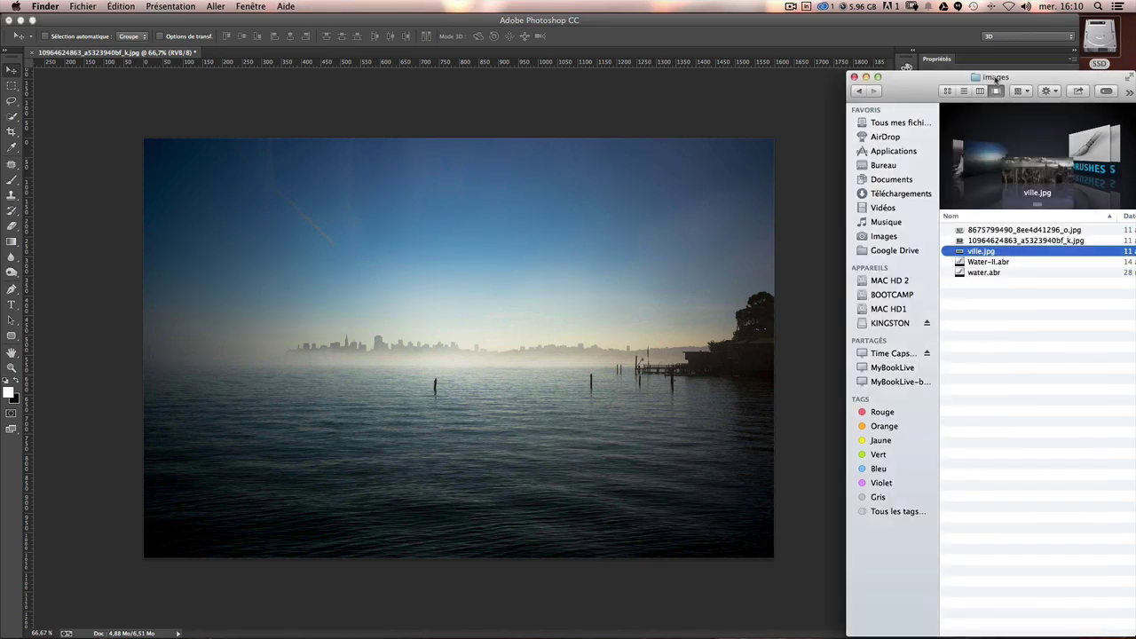
left_click(1012, 313)
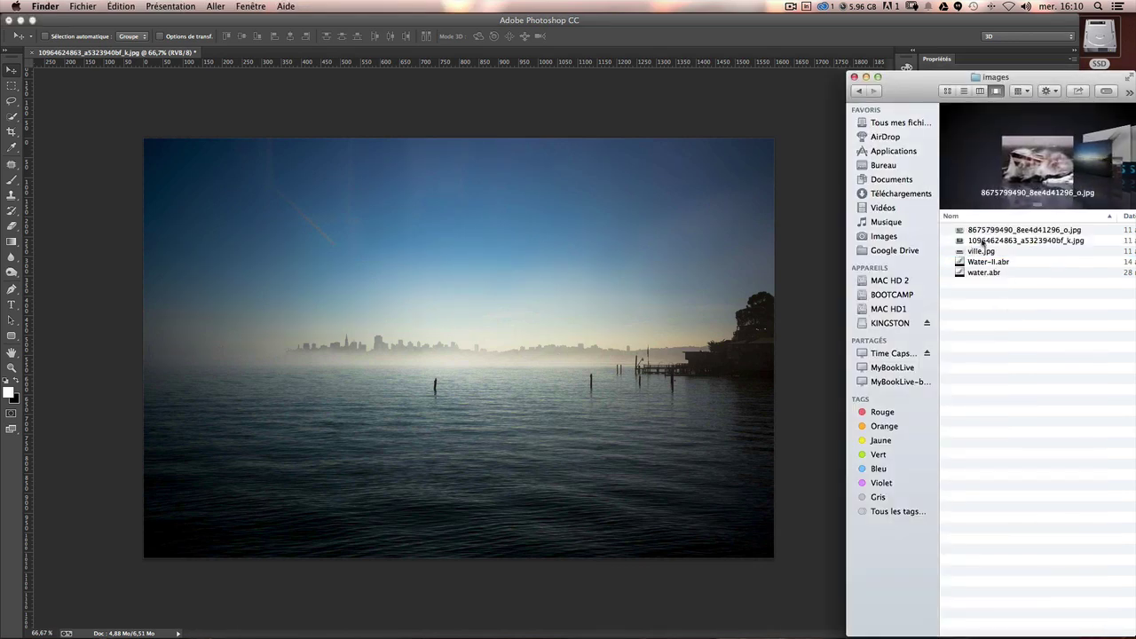
left_click(978, 252)
right_click(976, 253)
mouse_move(999, 266)
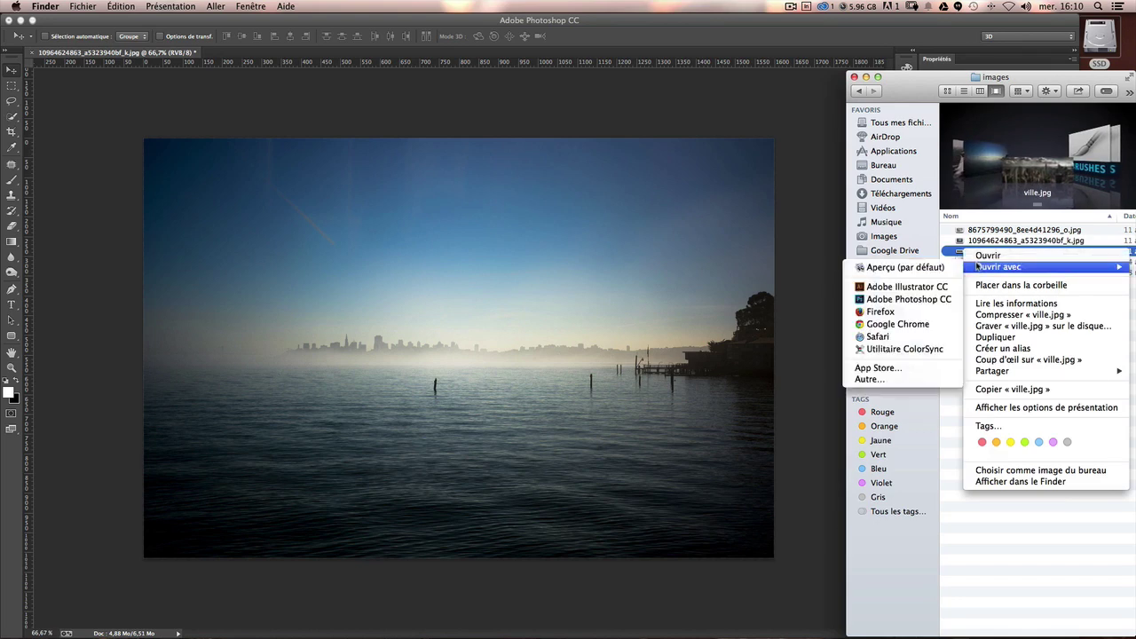
left_click(914, 300)
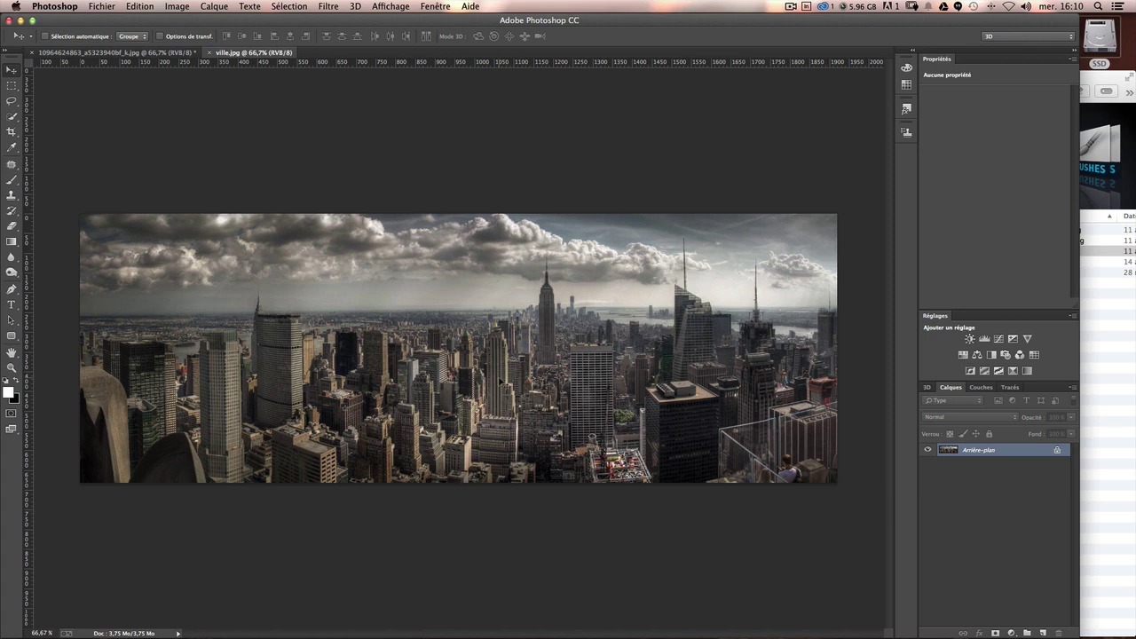
Copy the whole city image and paste it into the sea photo as Calque 1.
key("super+a")
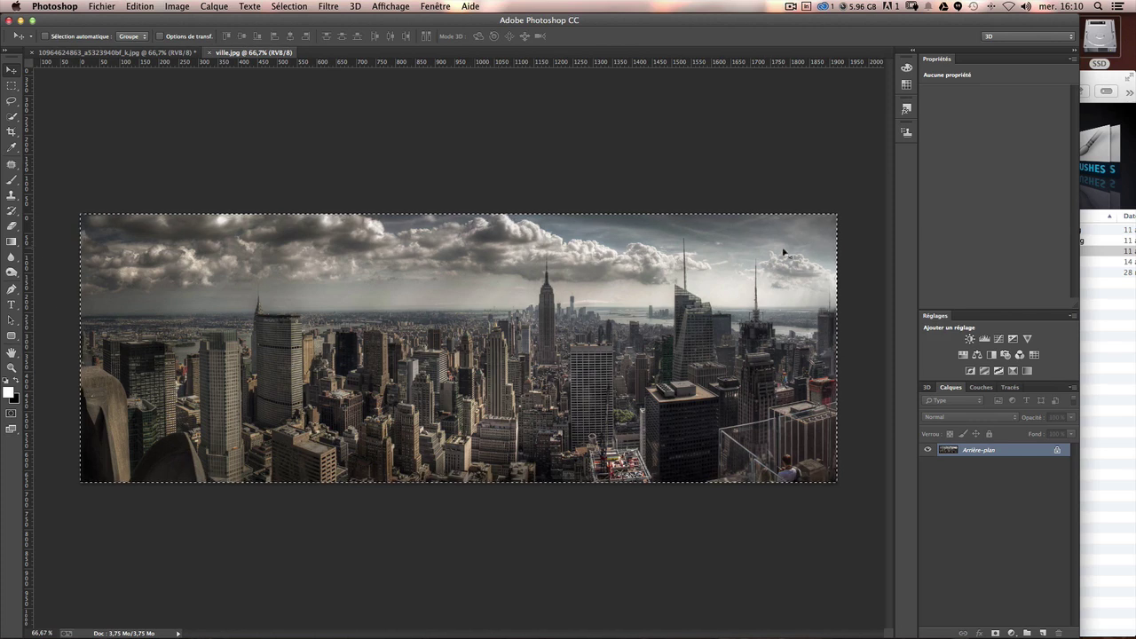
key("super+c")
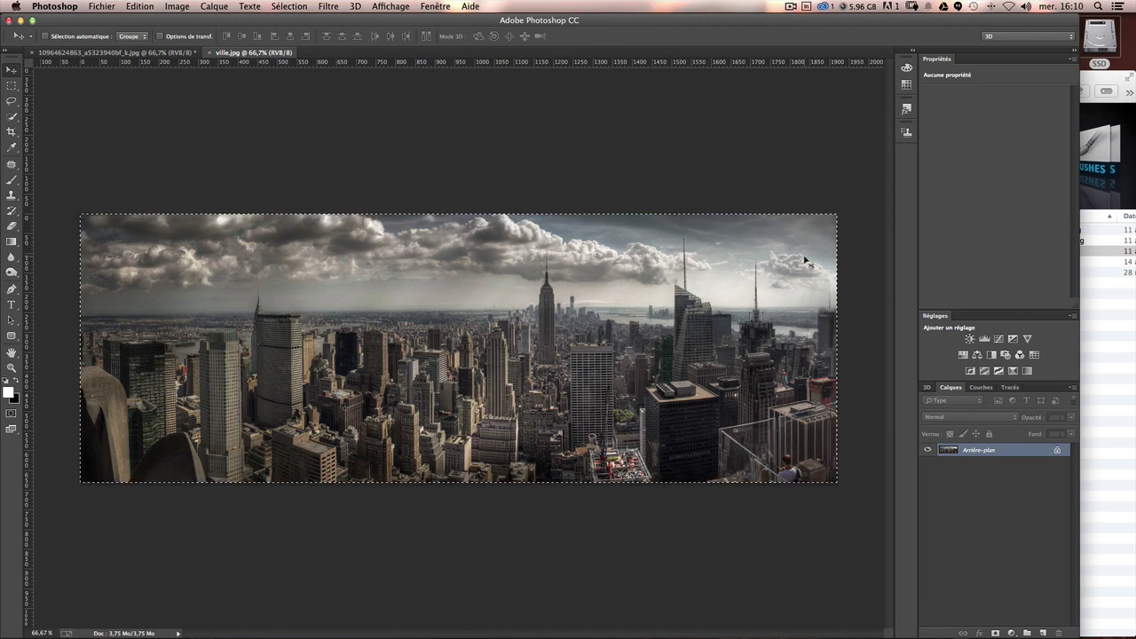
left_click(116, 52)
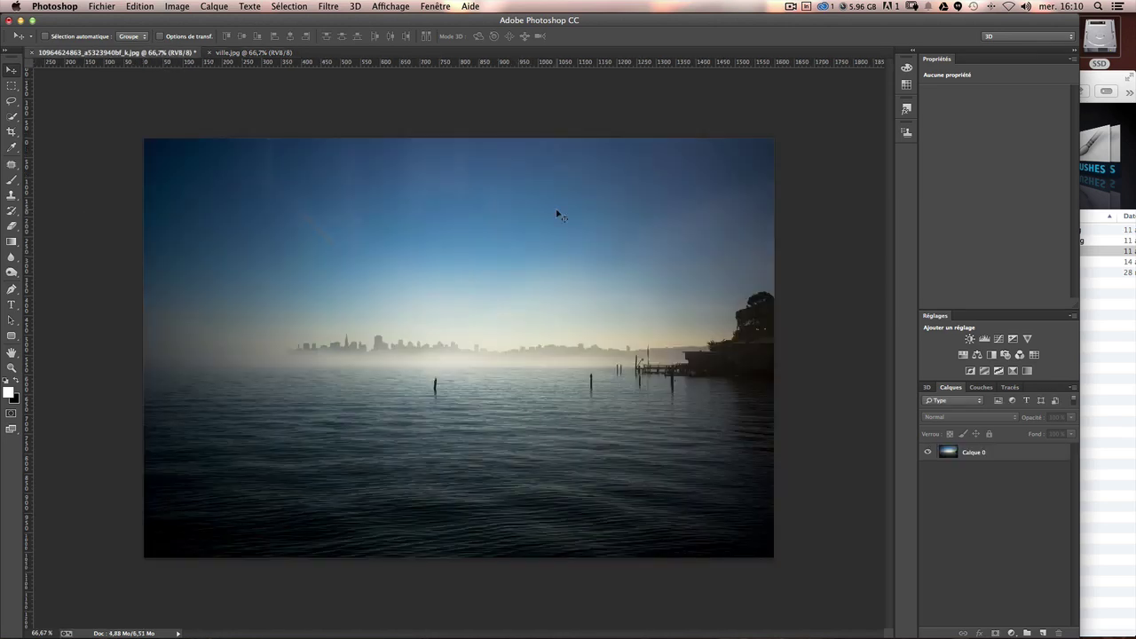
key("super+v")
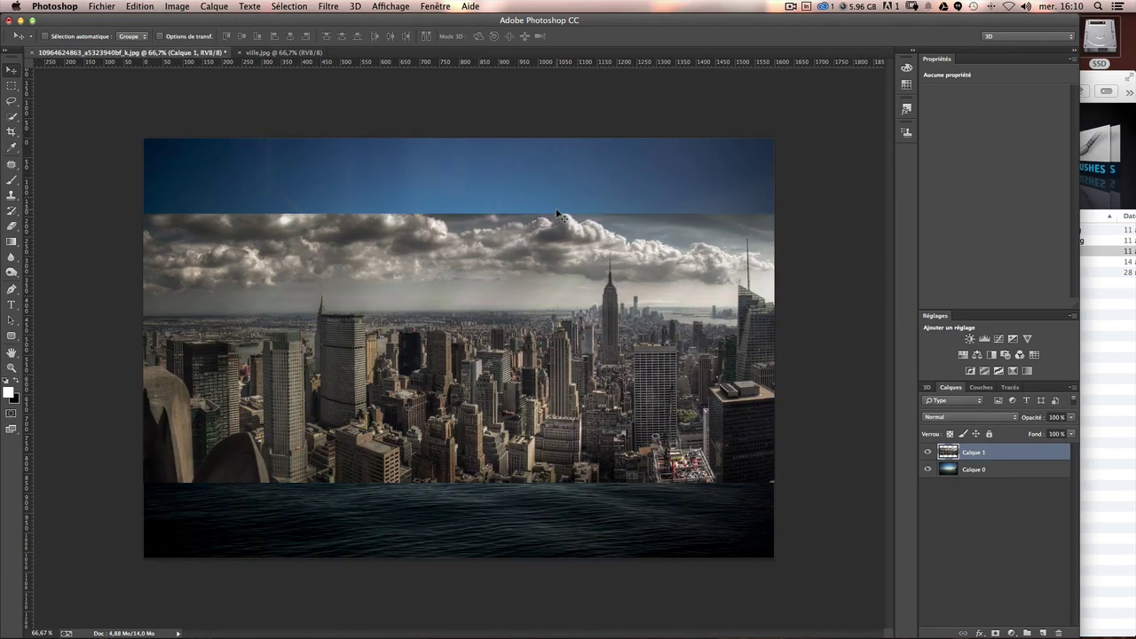
key("super+t")
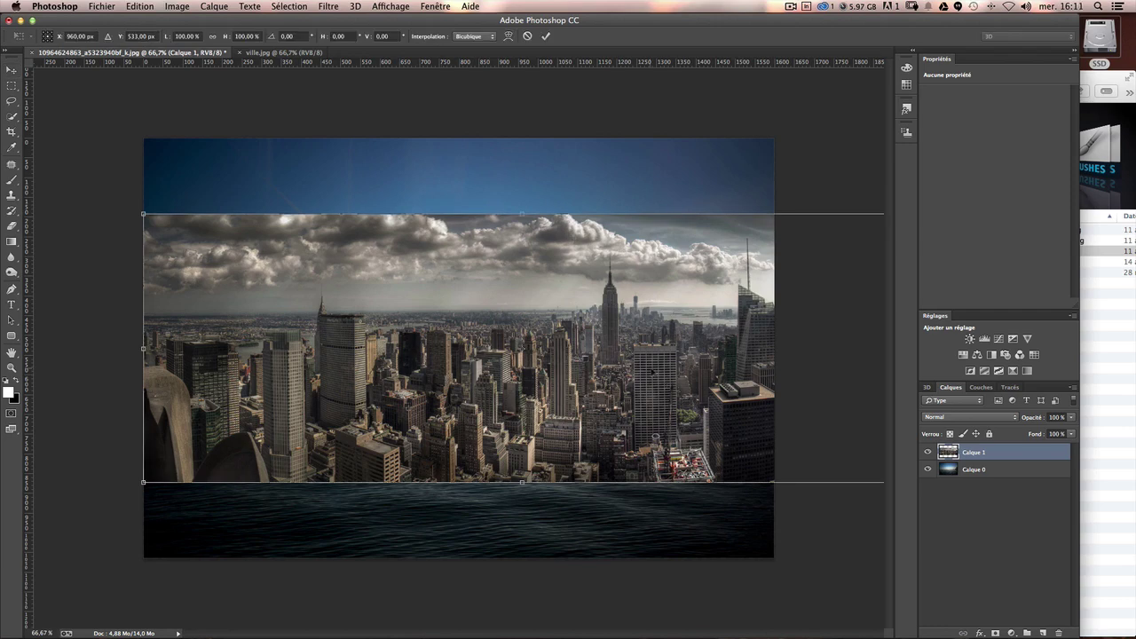
Move the city layer about 256 px left and slightly down, then commit the transform.
mouse_move(652, 374)
left_mouse_down()
mouse_move(578, 377)
mouse_move(647, 373)
left_mouse_up()
mouse_move(530, 378)
left_mouse_down()
mouse_move(488, 378)
mouse_move(619, 439)
mouse_move(464, 385)
left_mouse_up()
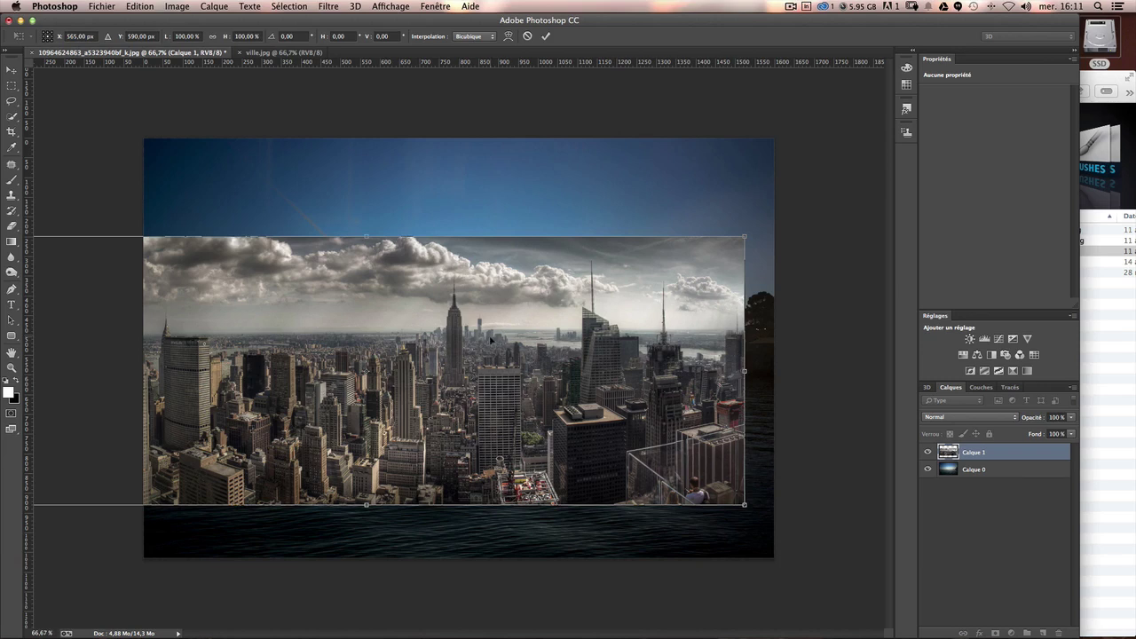
left_click_drag(494, 416, 564, 395)
mouse_move(474, 392)
left_mouse_down()
mouse_move(426, 387)
mouse_move(544, 383)
left_mouse_up()
left_click_drag(238, 472, 199, 393)
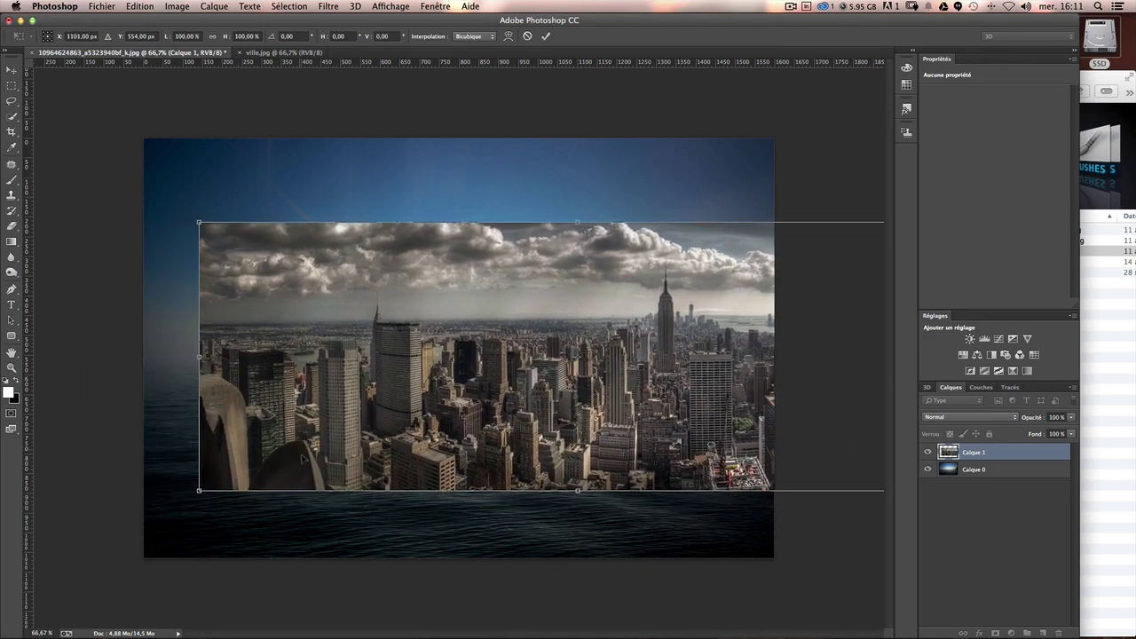
left_click_drag(511, 430, 359, 433)
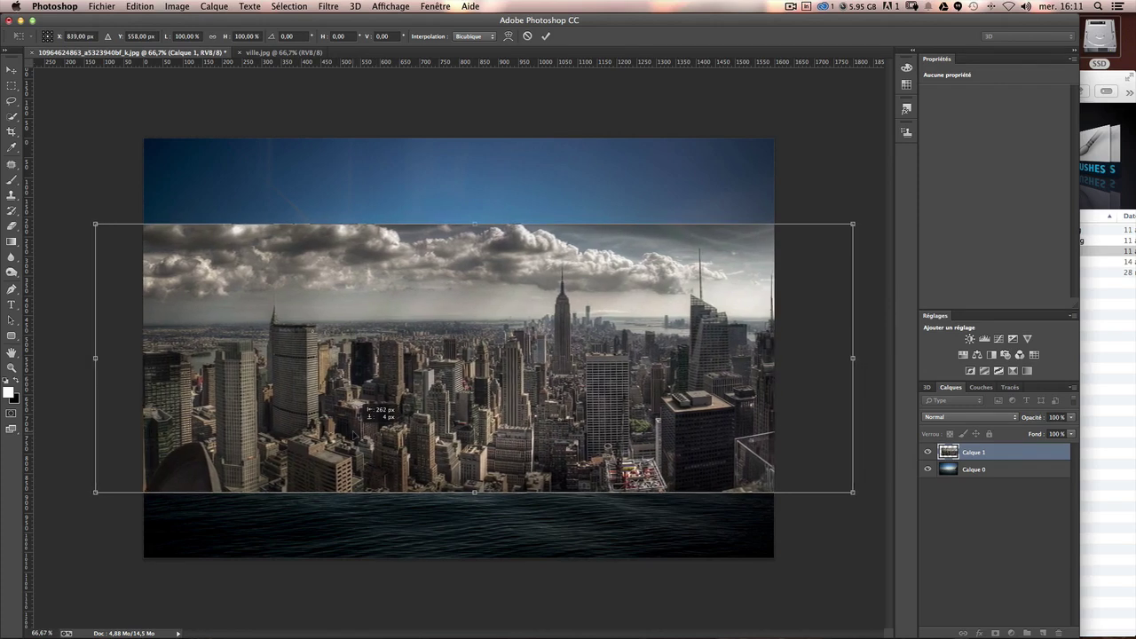
left_click_drag(354, 435, 350, 435)
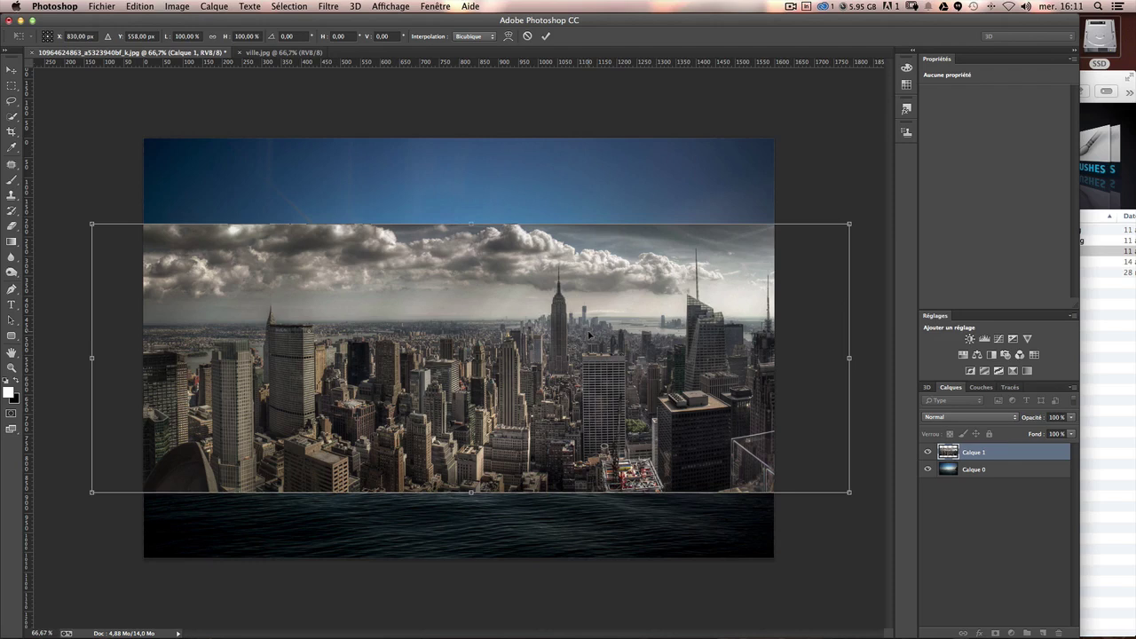
key("Return")
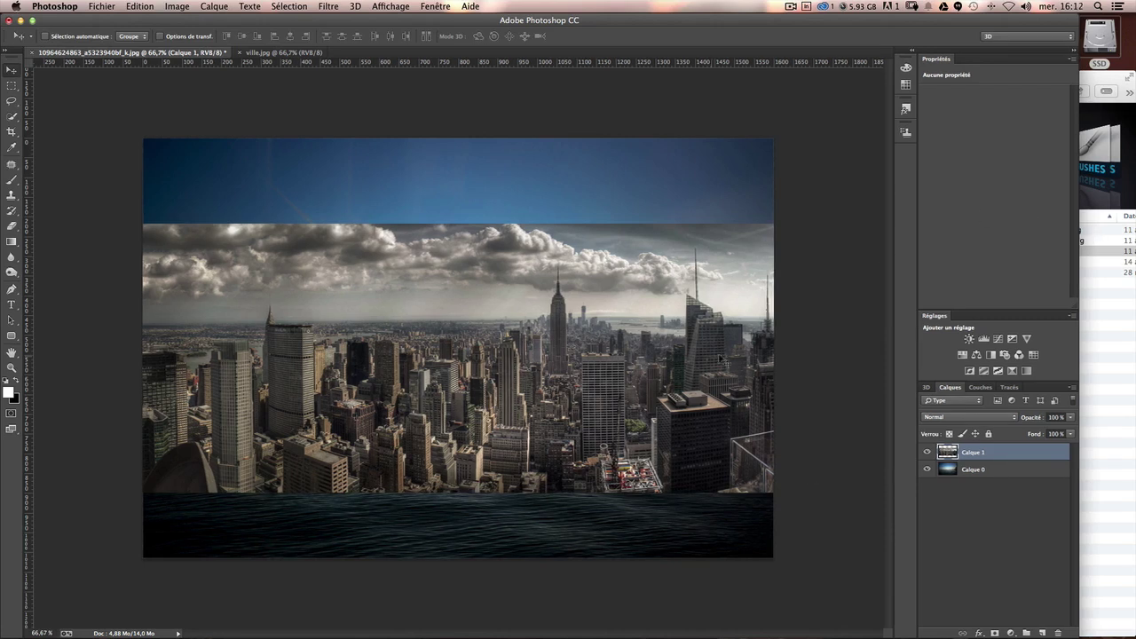
Widen the Photoshop window and zoom to 200% on the MetLife building.
left_click_drag(1081, 456, 1132, 444)
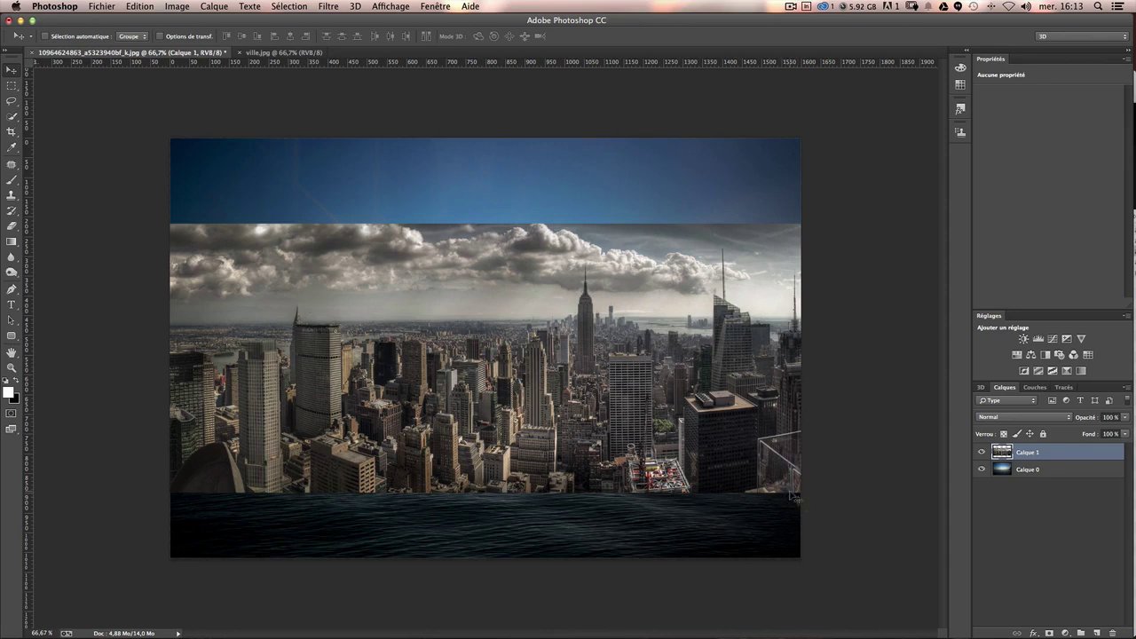
key("super+plus")
key("super+plus")
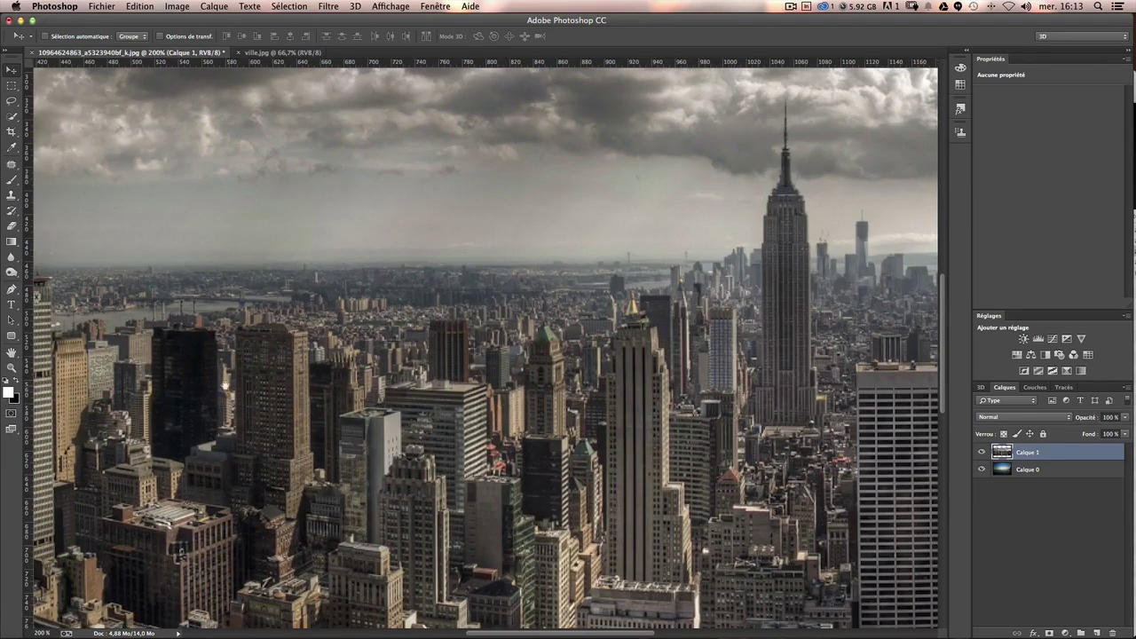
mouse_move(224, 385)
left_mouse_down()
mouse_move(827, 352)
mouse_move(797, 396)
left_mouse_up()
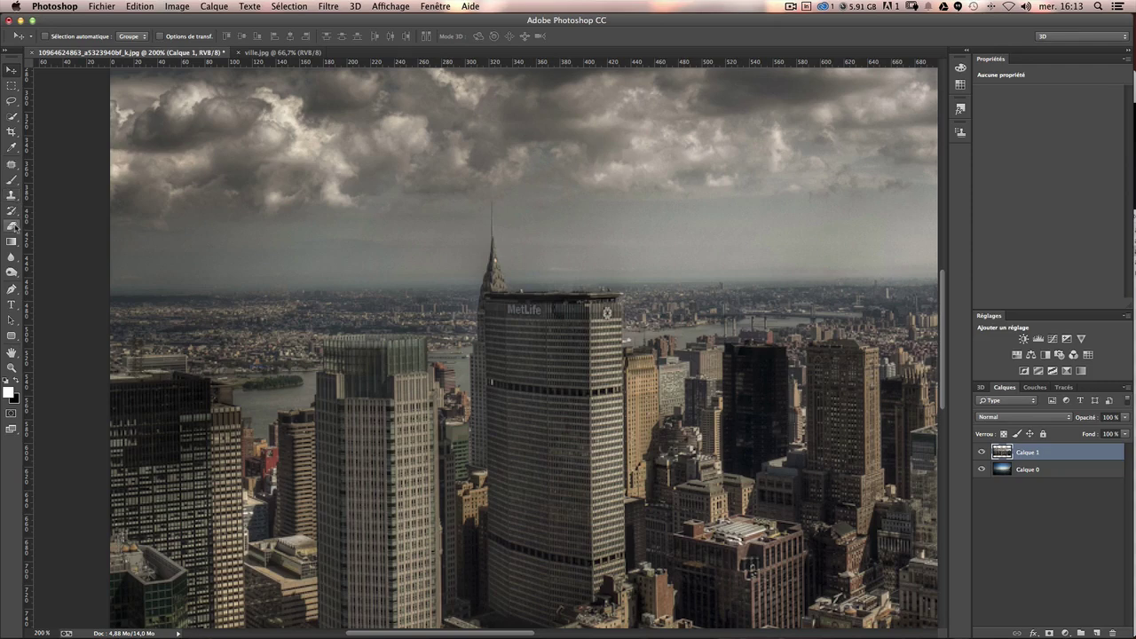
At 400%, trace the MetLife building's left edge into a freehand lasso selection.
left_click(20, 102)
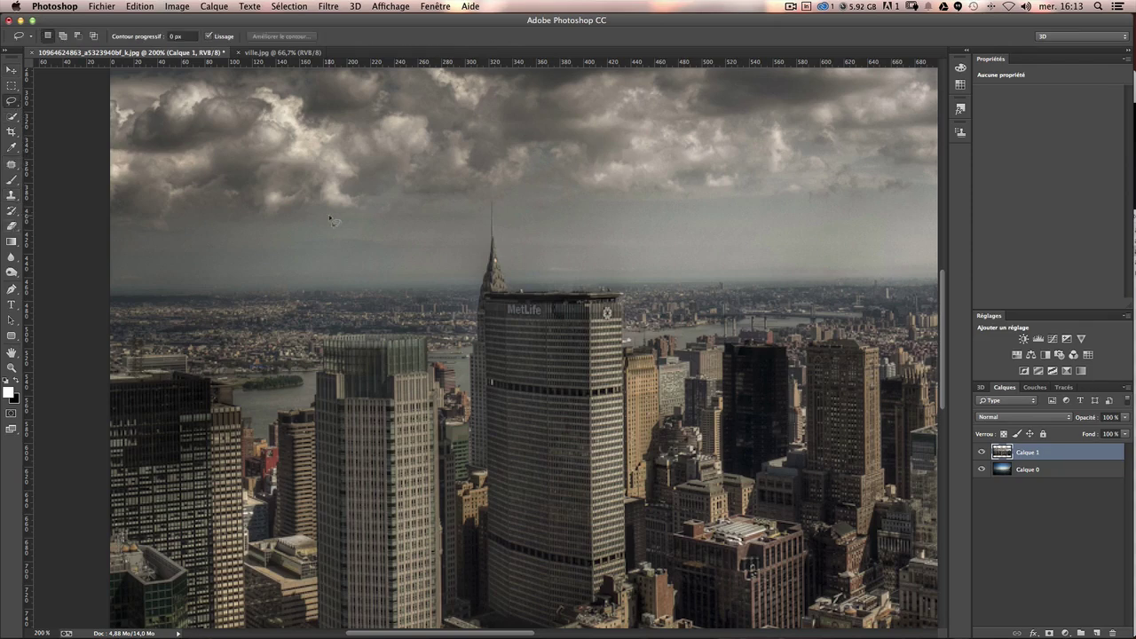
key("super+plus")
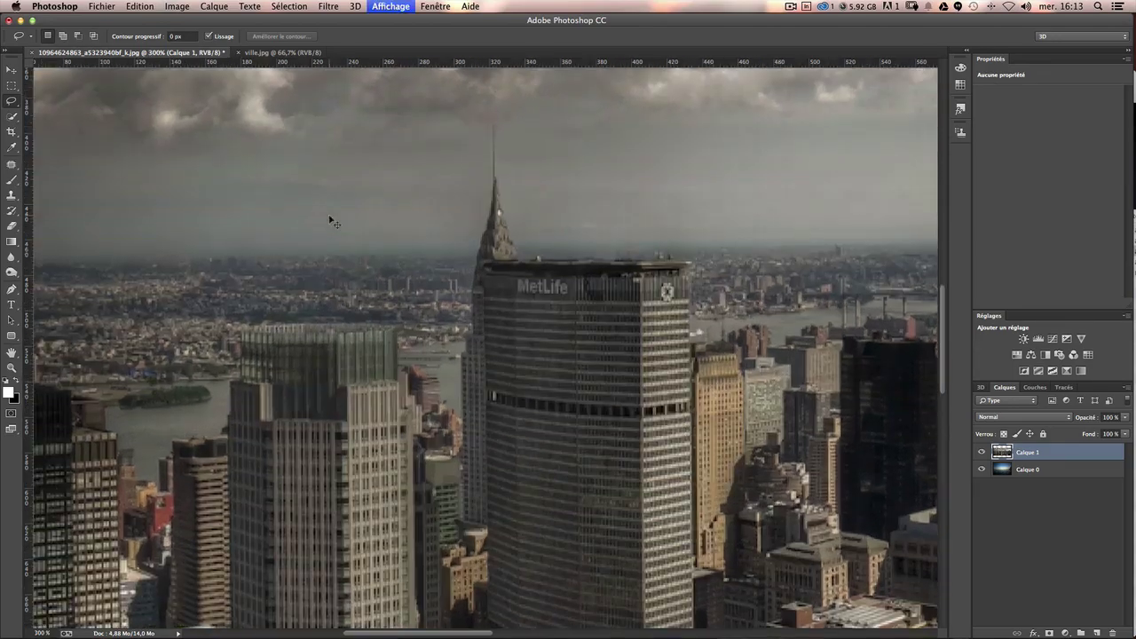
key("super+plus")
scroll(373, 293, "up", 2)
scroll(373, 292, "right", 3)
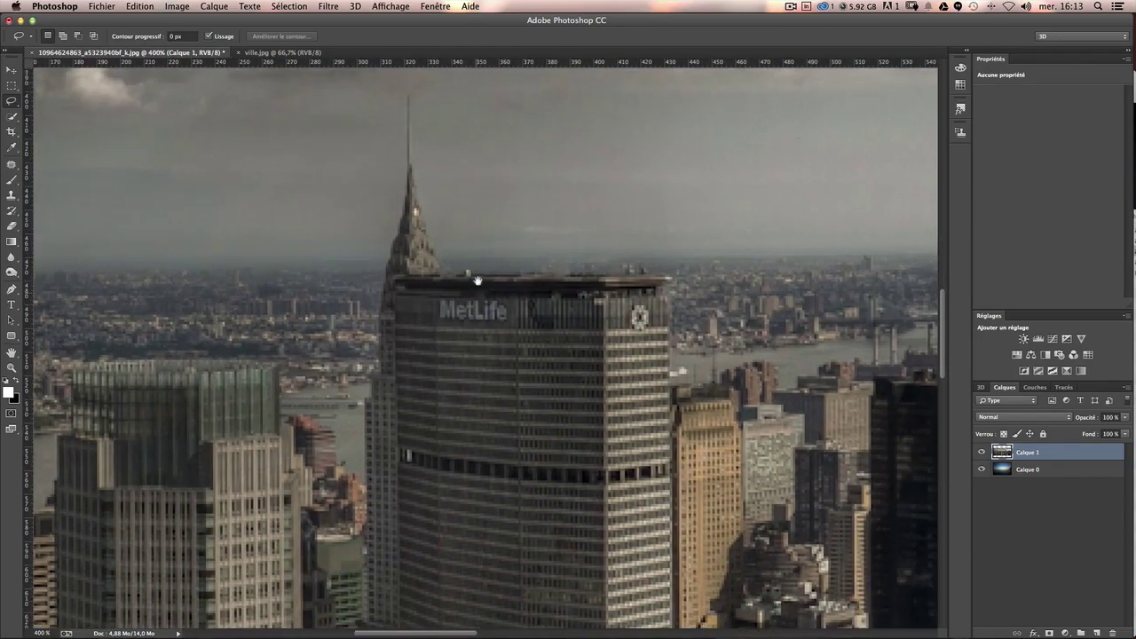
left_click_drag(494, 197, 523, 279)
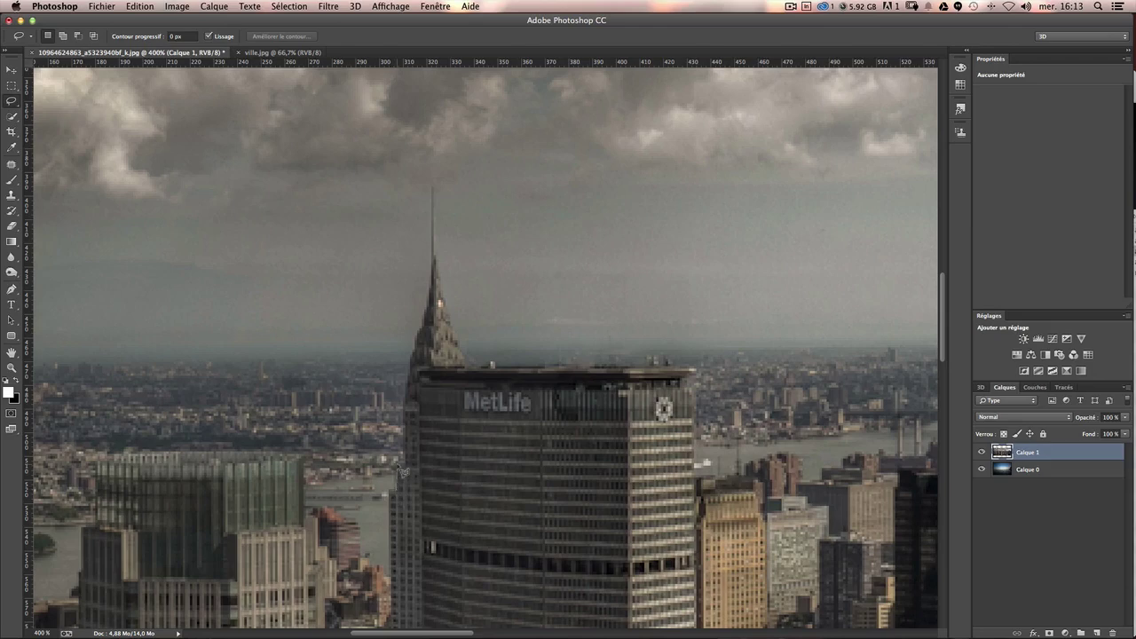
left_click_drag(410, 466, 428, 333)
left_click(410, 337)
Pan over the buildings left of MetLife to the glass-topped tower and river.
left_click_drag(275, 393, 544, 291)
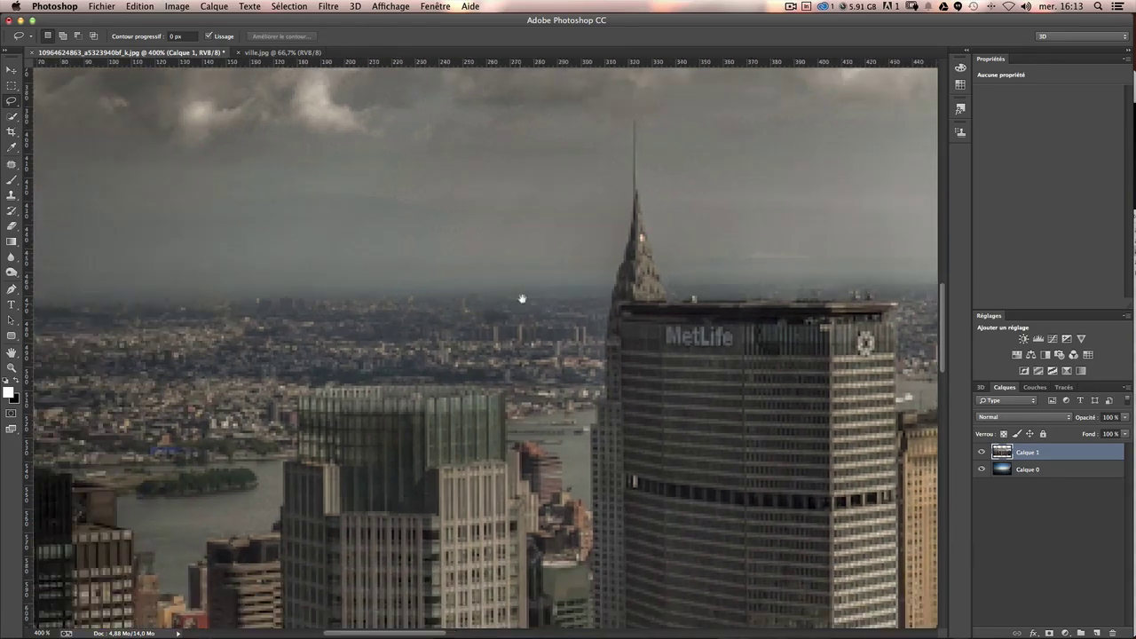
mouse_move(369, 371)
left_mouse_down()
mouse_move(482, 329)
mouse_move(395, 341)
left_mouse_up()
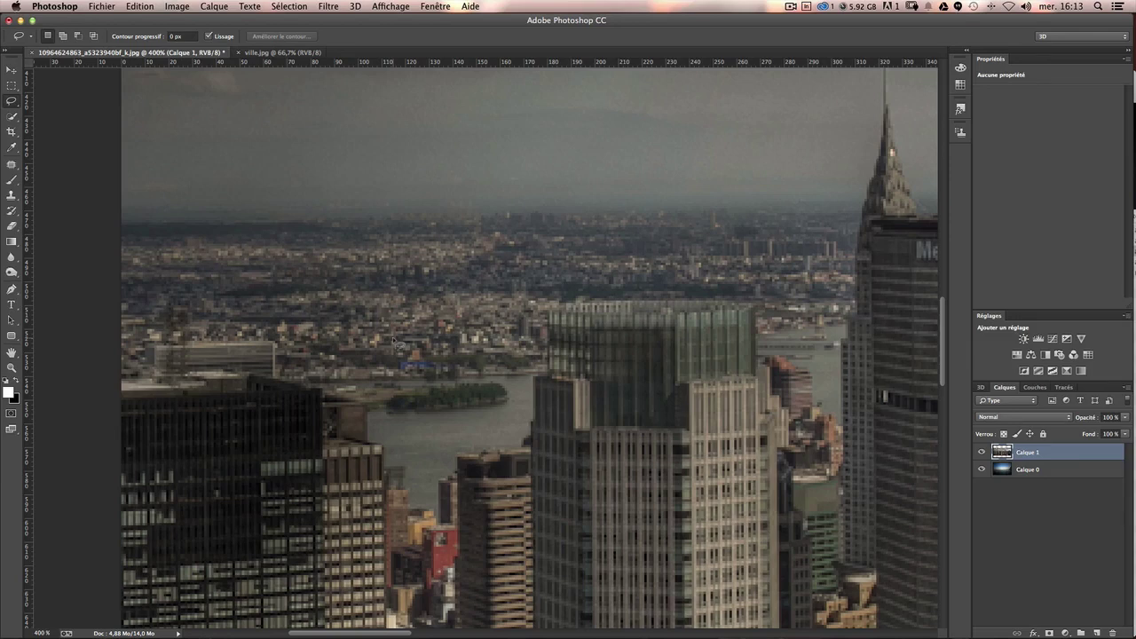
left_click_drag(428, 366, 456, 306)
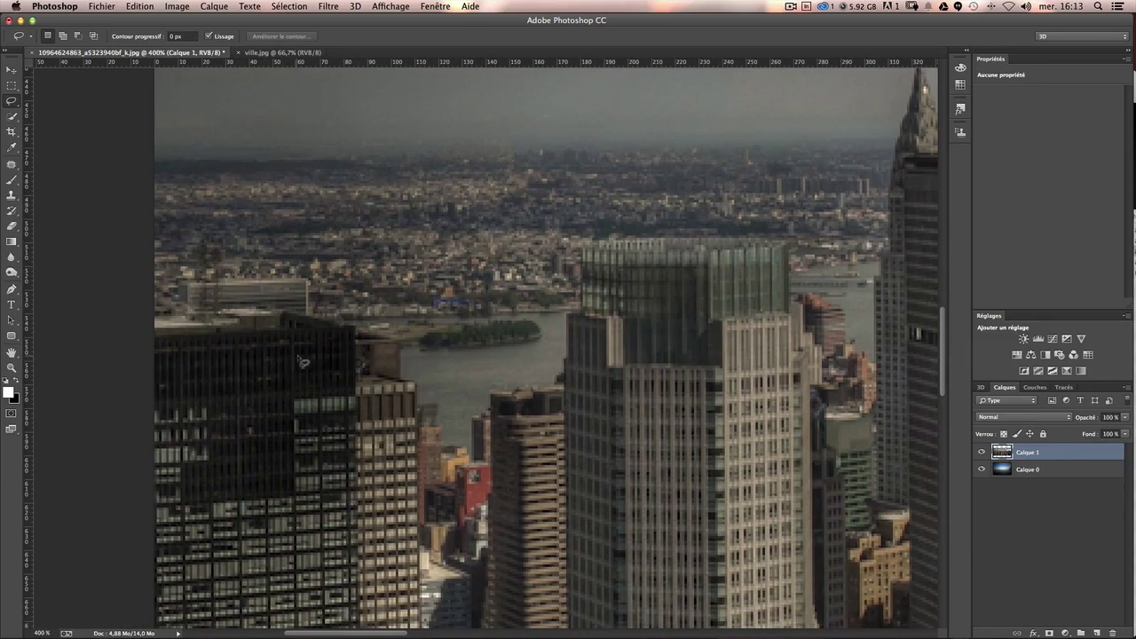
scroll(632, 405, "down", 3)
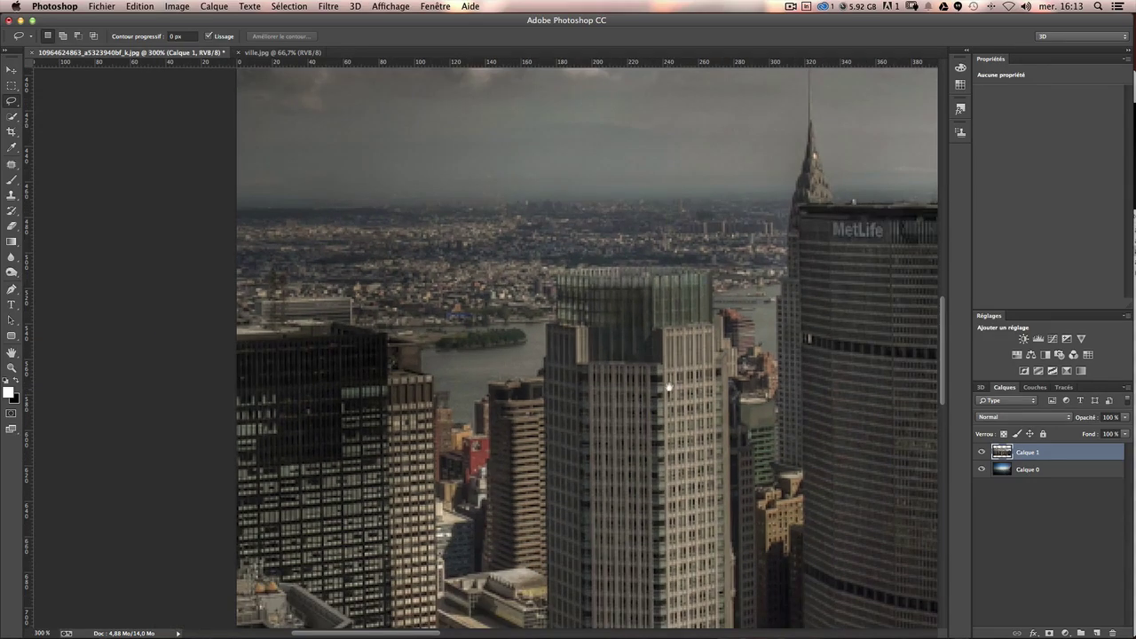
scroll(543, 446, "up", 2)
scroll(526, 454, "down", 1)
scroll(527, 454, "down", 2)
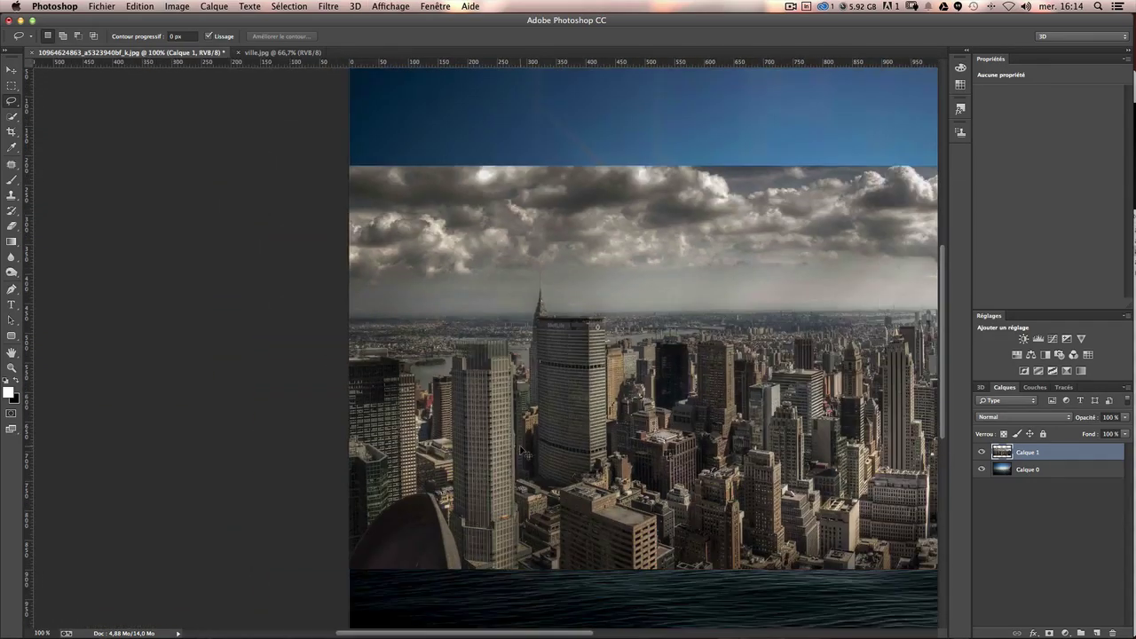
Show the rulers and place a horizontal guide at about Y 589 px across the skyscrapers.
scroll(496, 405, "up", 1)
mouse_move(496, 404)
left_mouse_down()
mouse_move(405, 400)
mouse_move(469, 405)
left_mouse_up()
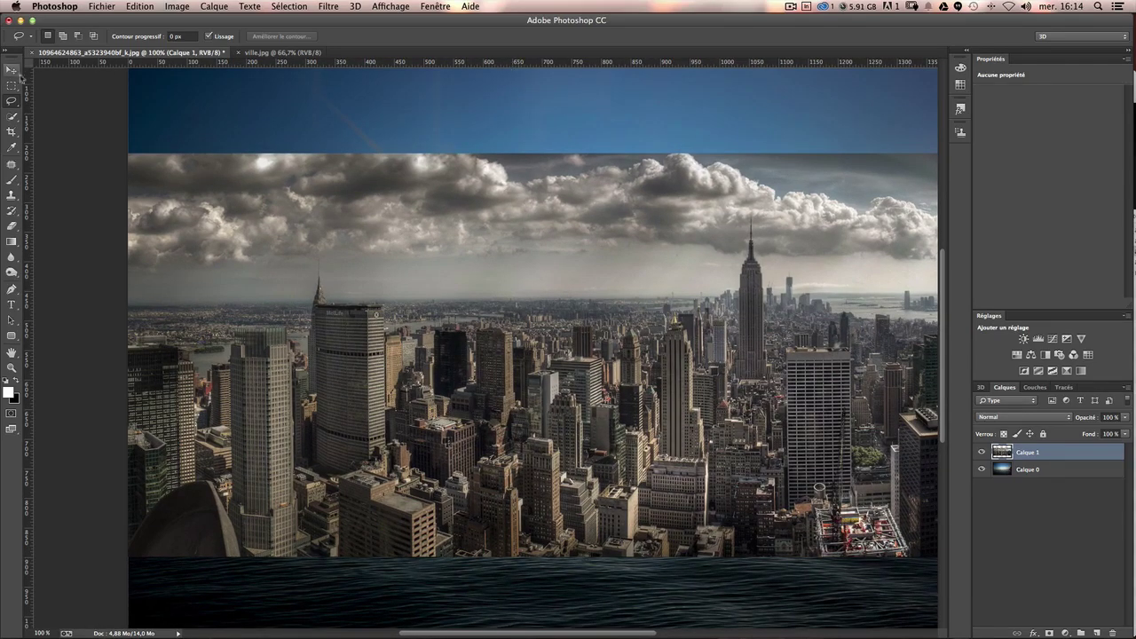
key("super+r")
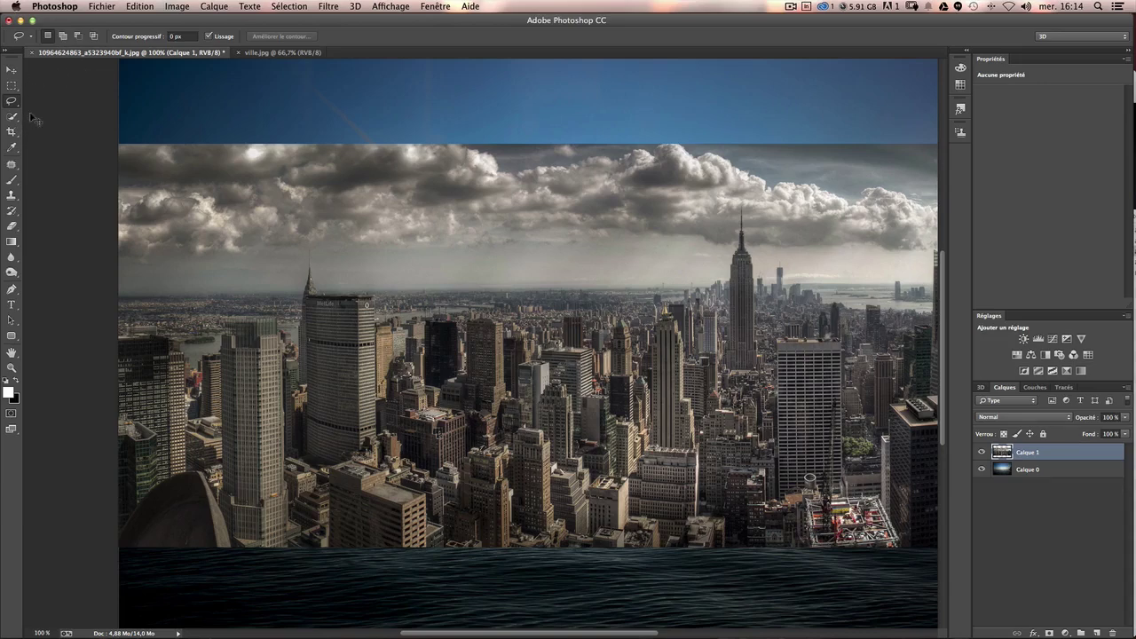
key("super+r")
key("super+r")
key("super+r")
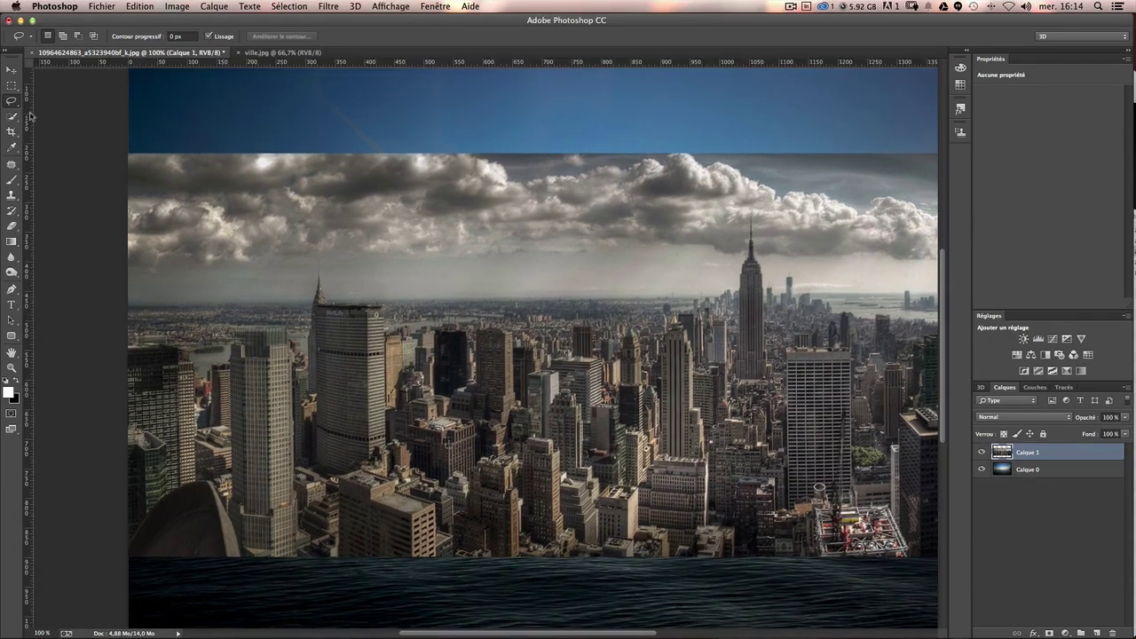
key("super+r")
key("super+r")
mouse_move(479, 64)
left_mouse_down()
mouse_move(480, 328)
mouse_move(468, 371)
left_mouse_up()
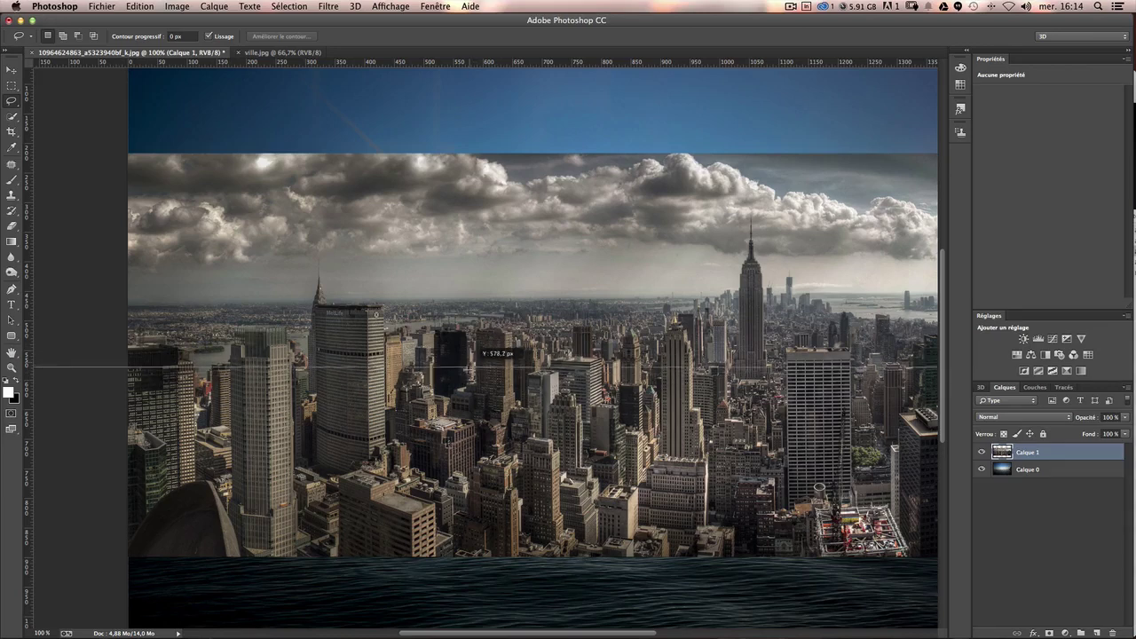
mouse_move(469, 371)
left_mouse_down()
mouse_move(466, 384)
mouse_move(466, 375)
left_mouse_up()
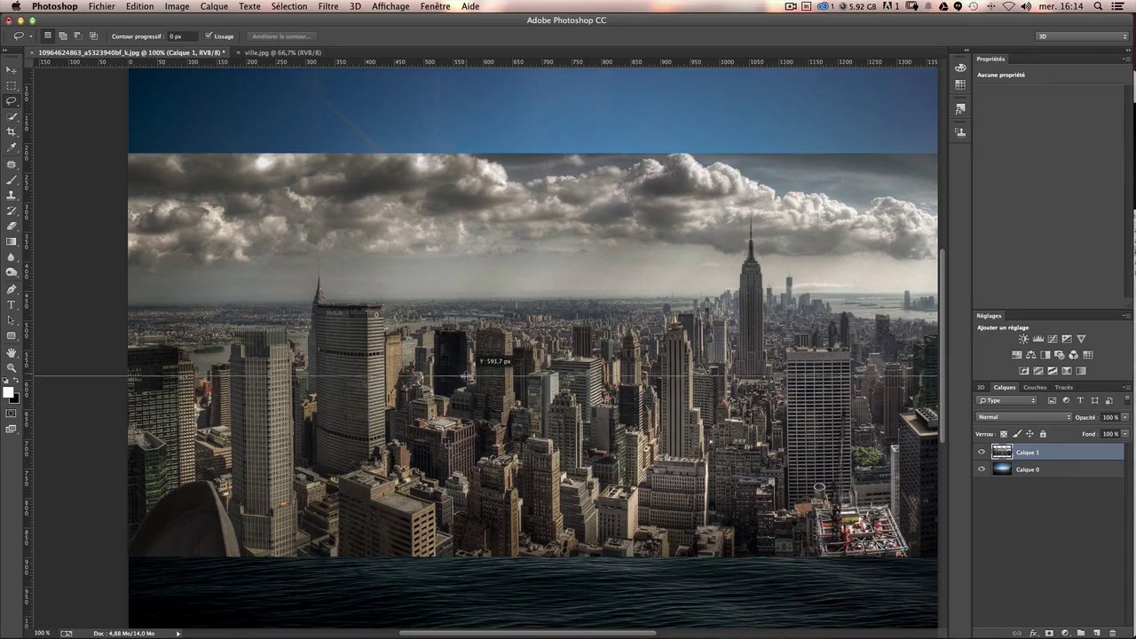
left_click_drag(467, 374, 465, 372)
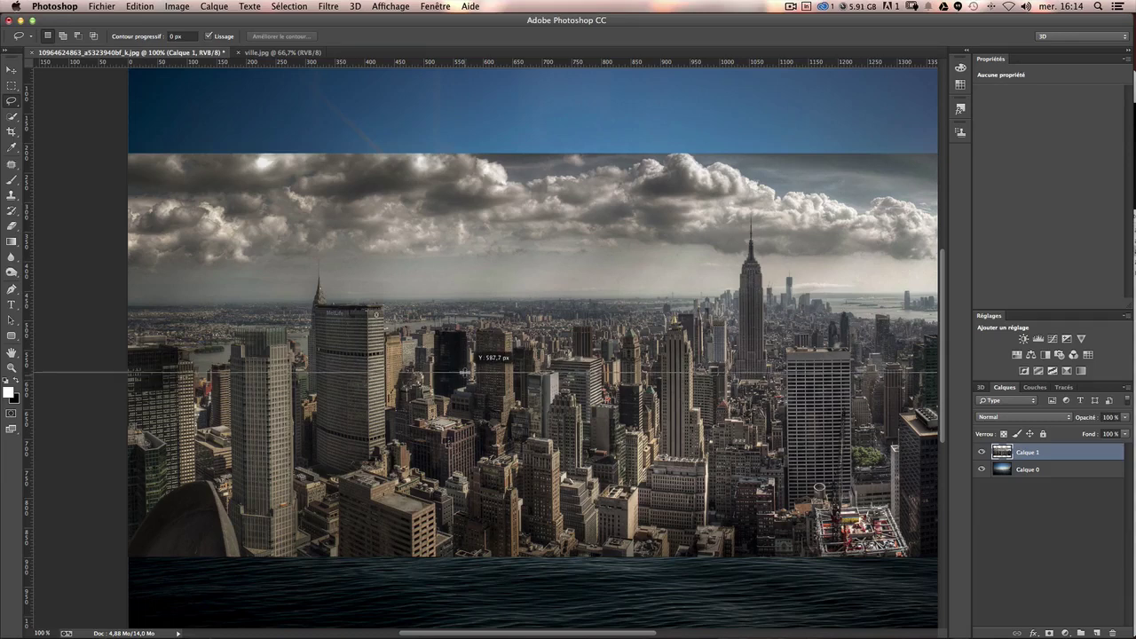
mouse_move(465, 373)
left_mouse_down()
mouse_move(340, 373)
mouse_move(362, 374)
mouse_move(360, 400)
mouse_move(359, 368)
mouse_move(364, 381)
left_mouse_up()
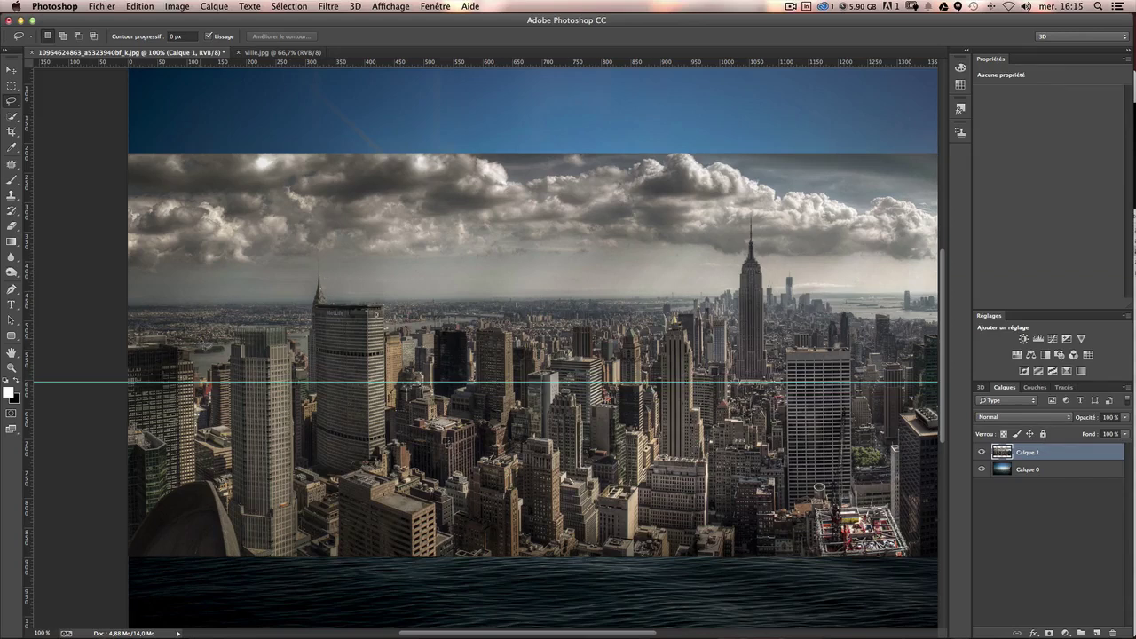
Zoom to 300% and pan to the left edge of the city image.
key("ctrl+plus")
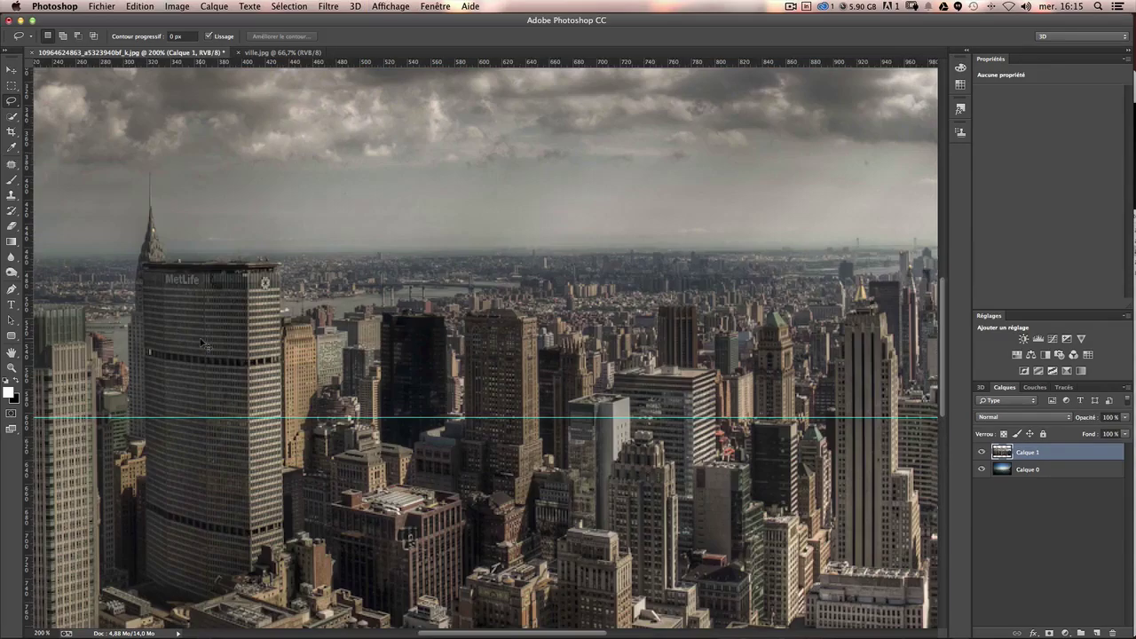
left_click_drag(230, 327, 587, 281)
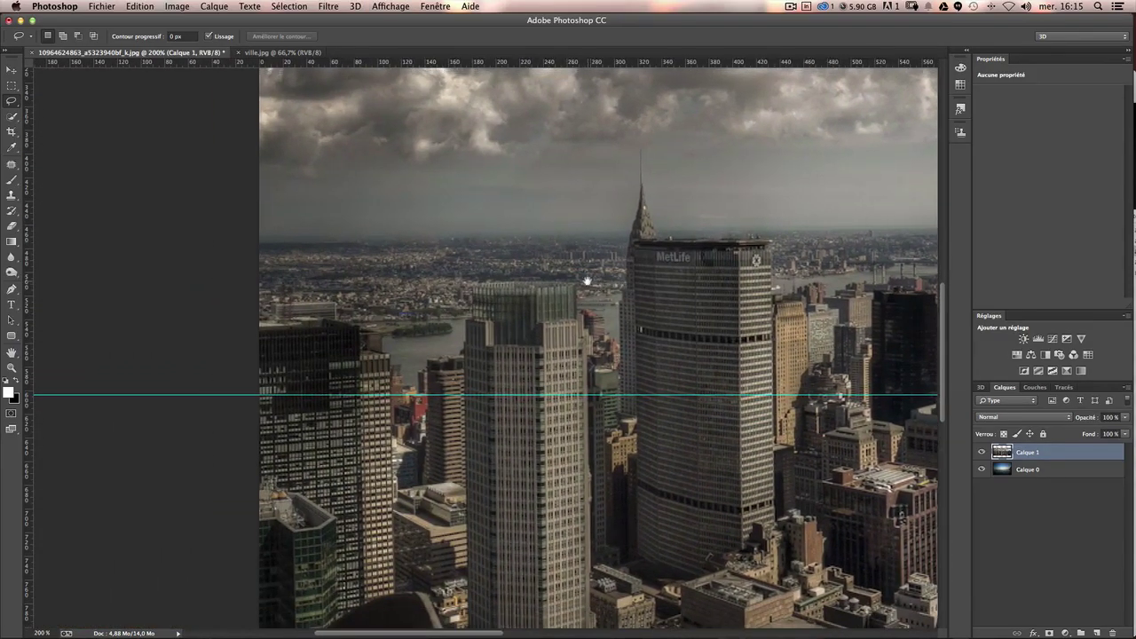
key("ctrl+plus")
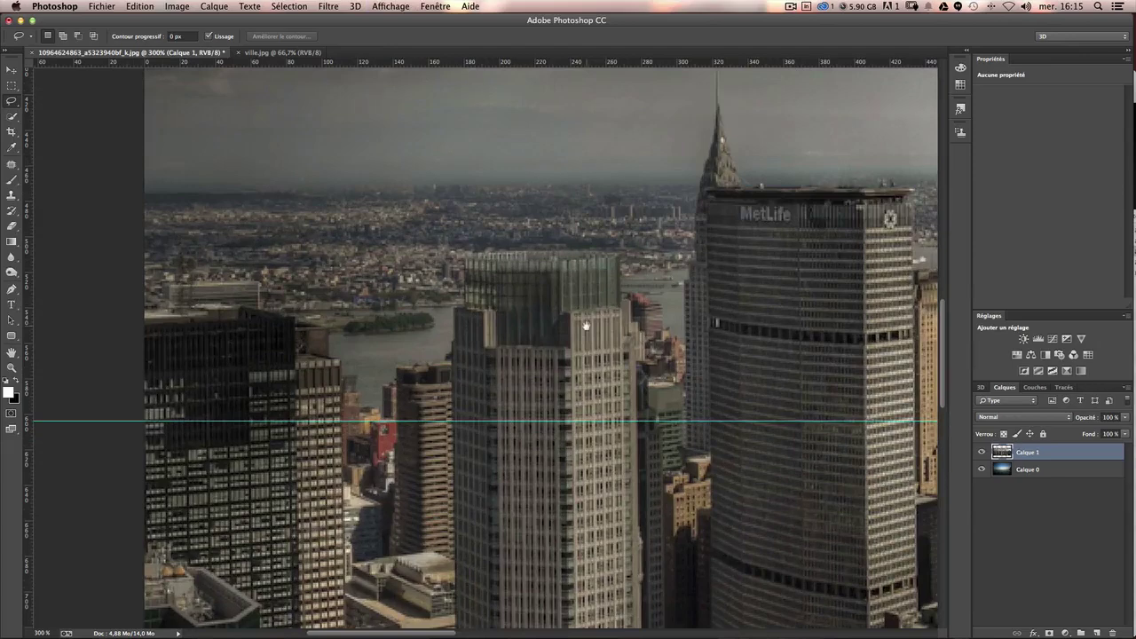
left_click_drag(463, 296, 632, 293)
scroll(638, 289, "up", 1)
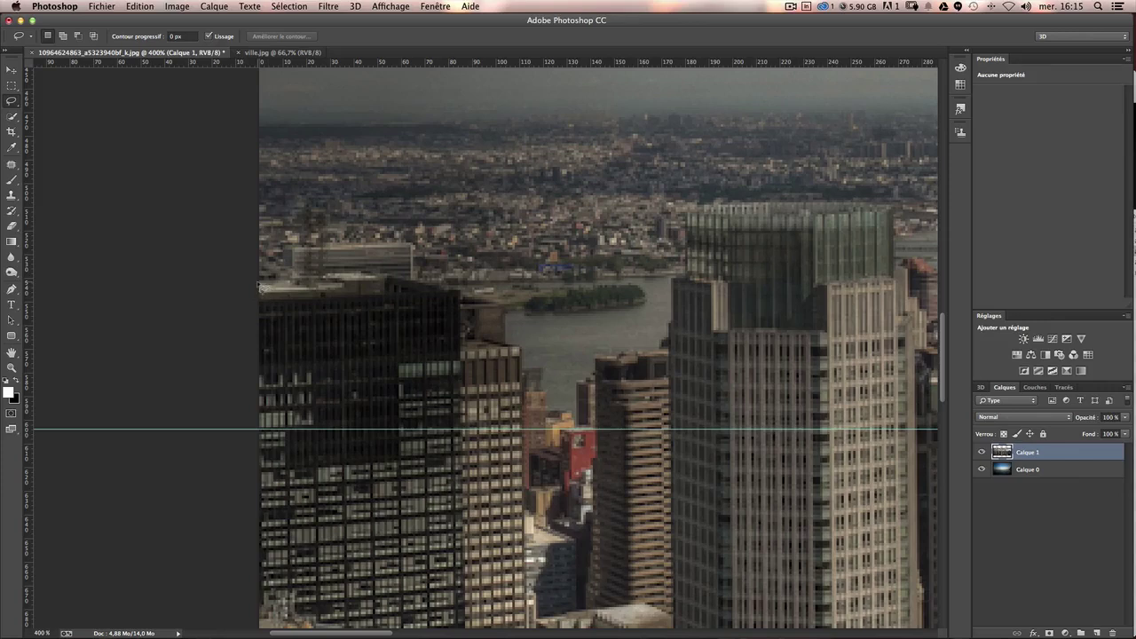
Place polygonal lasso corners along the left towers' rooftops to the glass tower's edge.
left_click(261, 288)
left_click(393, 277)
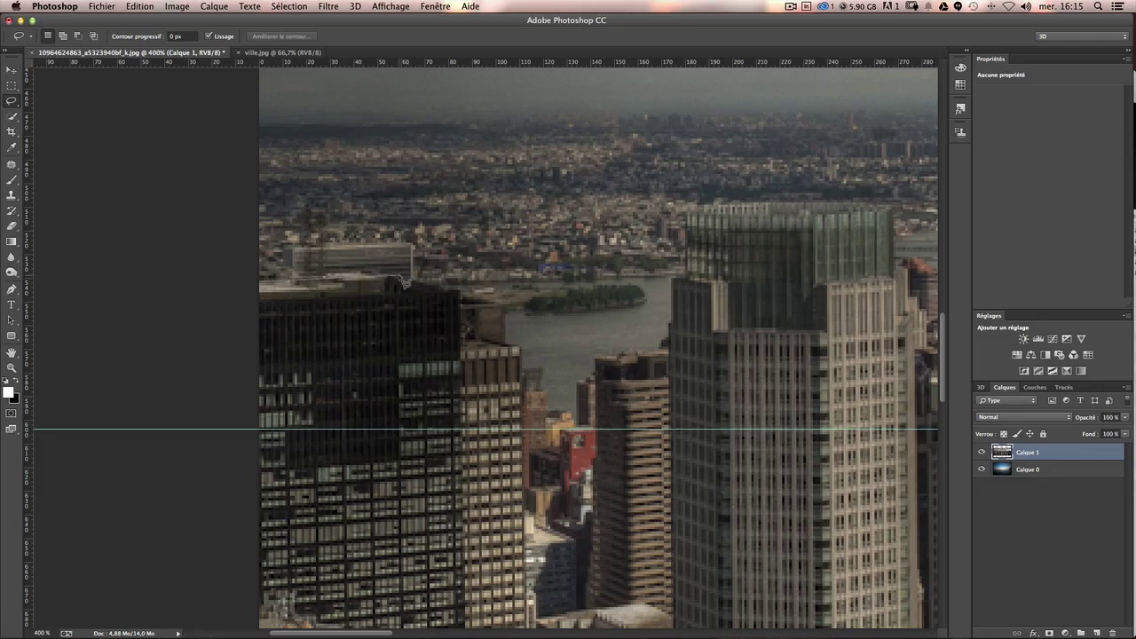
left_click(504, 308)
left_click(506, 344)
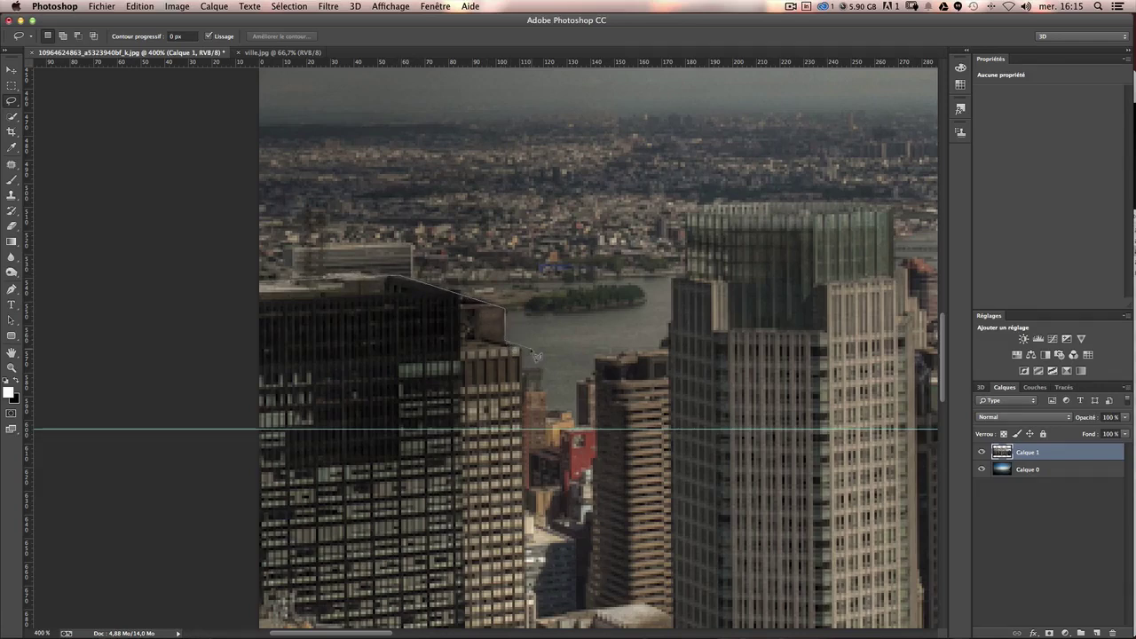
left_click(522, 350)
left_click(551, 527)
left_click(673, 534)
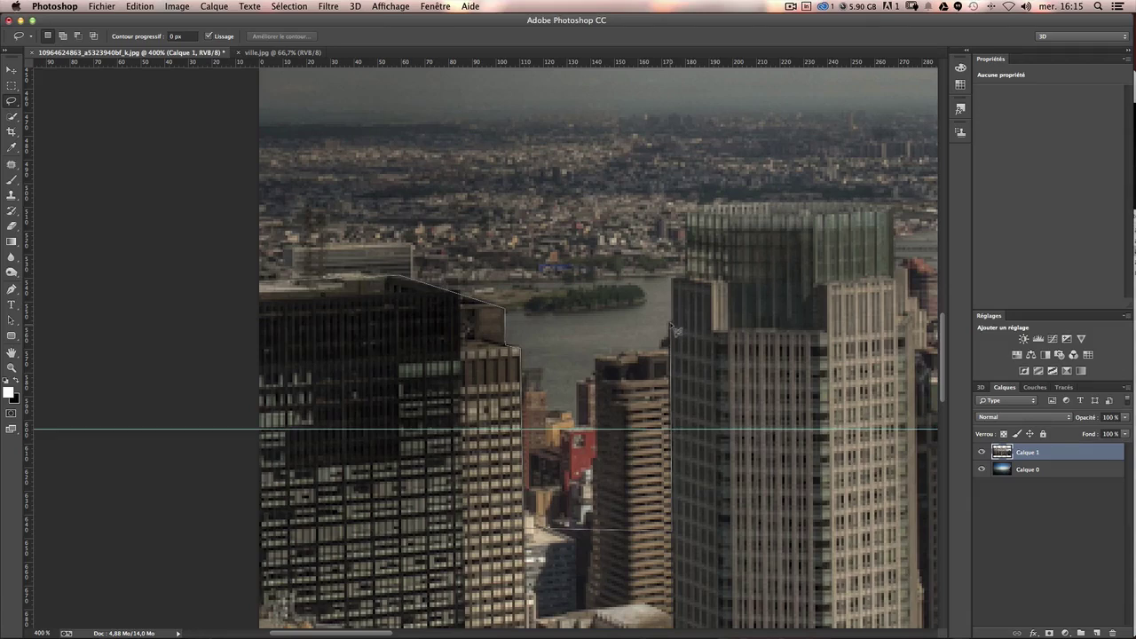
left_click(674, 282)
left_click(688, 282)
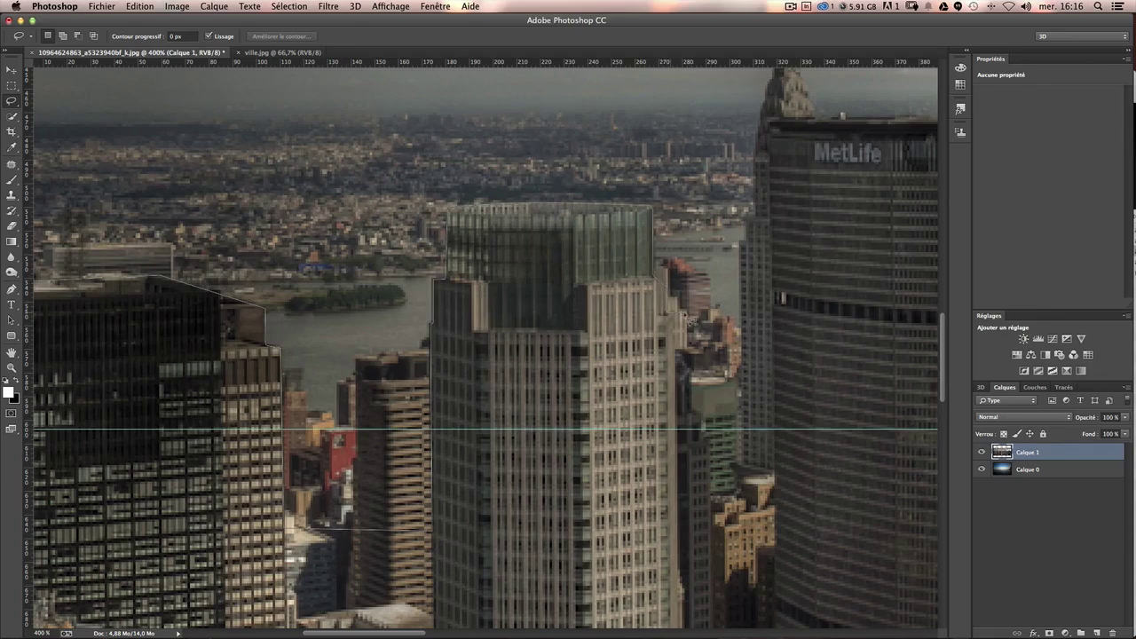
Extend the outline down the tower's right edge and up the MetLife building's edge.
mouse_move(684, 505)
left_mouse_down()
mouse_move(685, 551)
mouse_move(781, 553)
left_mouse_up()
left_click(777, 547)
scroll(794, 124, "up", 2)
scroll(794, 125, "right", 2)
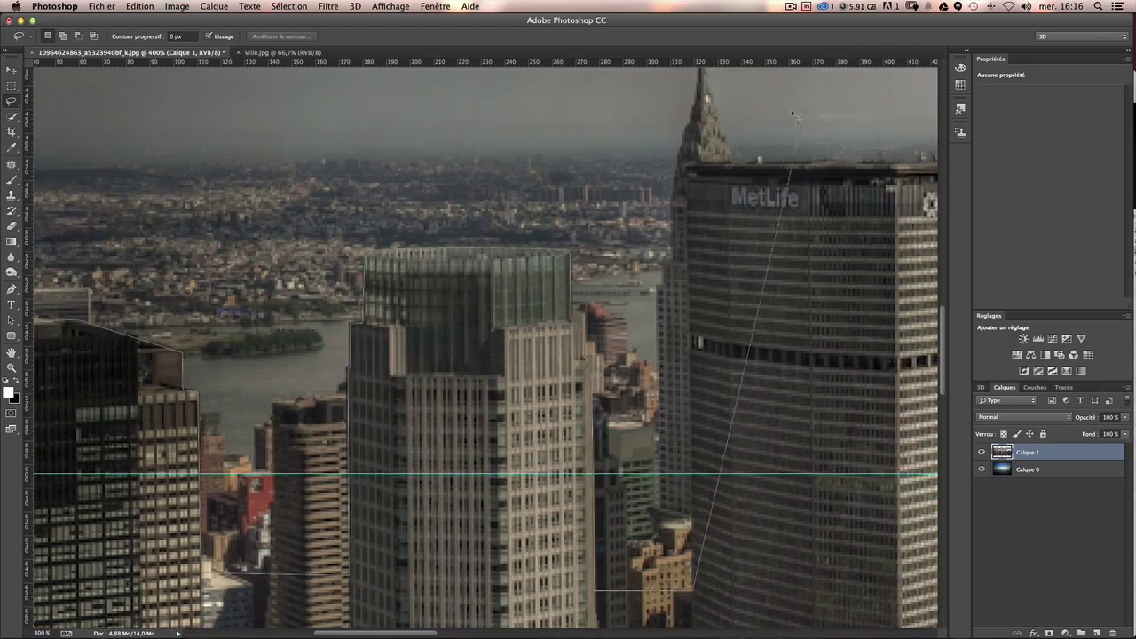
left_click(657, 512)
left_click(661, 261)
scroll(665, 266, "right", 6)
scroll(666, 266, "up", 4)
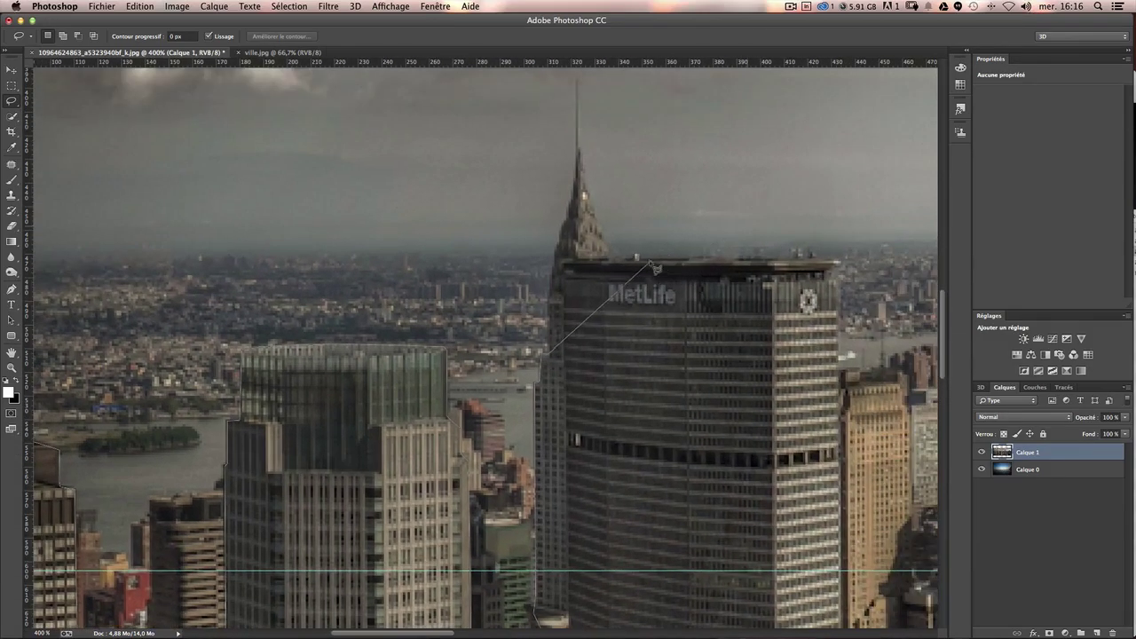
scroll(728, 280, "right", 1)
scroll(621, 284, "right", 3)
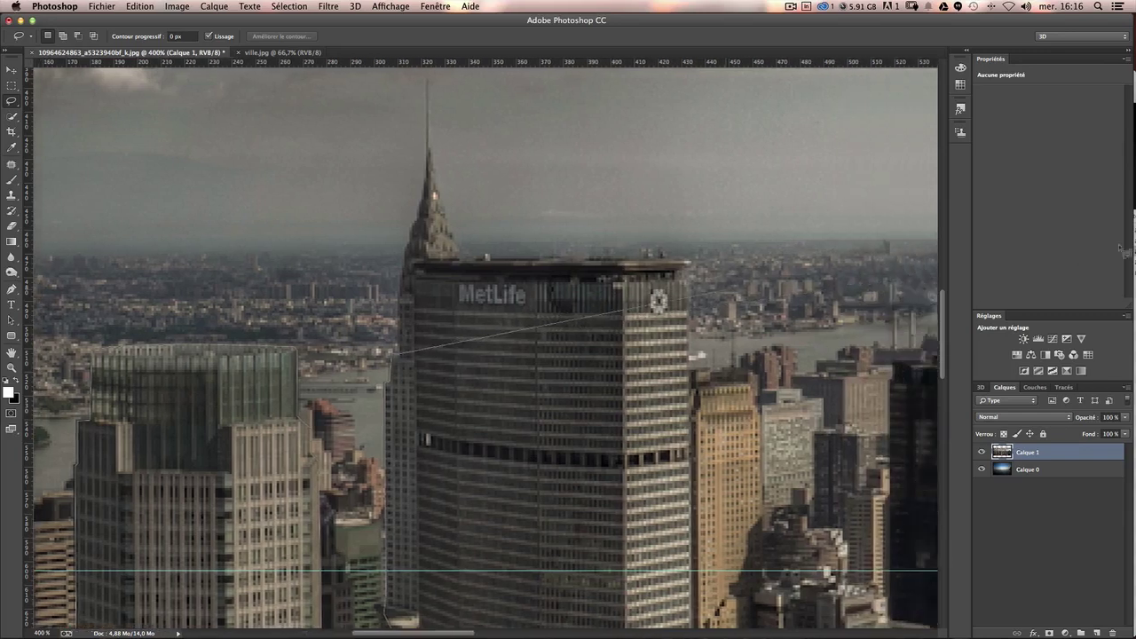
scroll(443, 293, "right", 3)
scroll(266, 302, "right", 1)
scroll(302, 364, "left", 2)
scroll(328, 399, "up", 3)
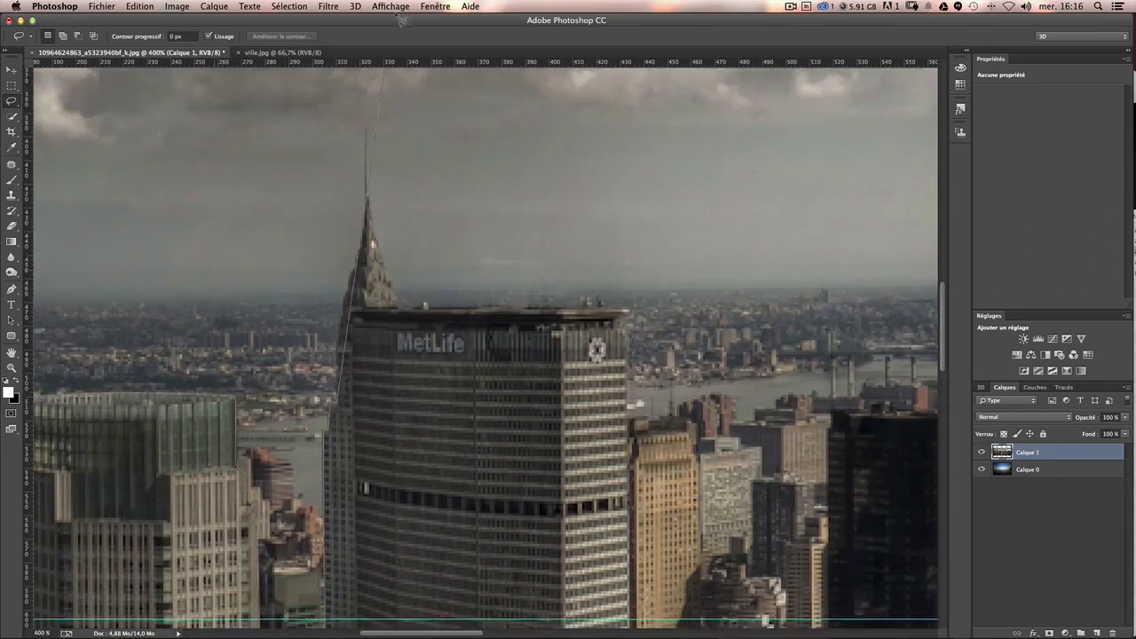
scroll(342, 426, "up", 1)
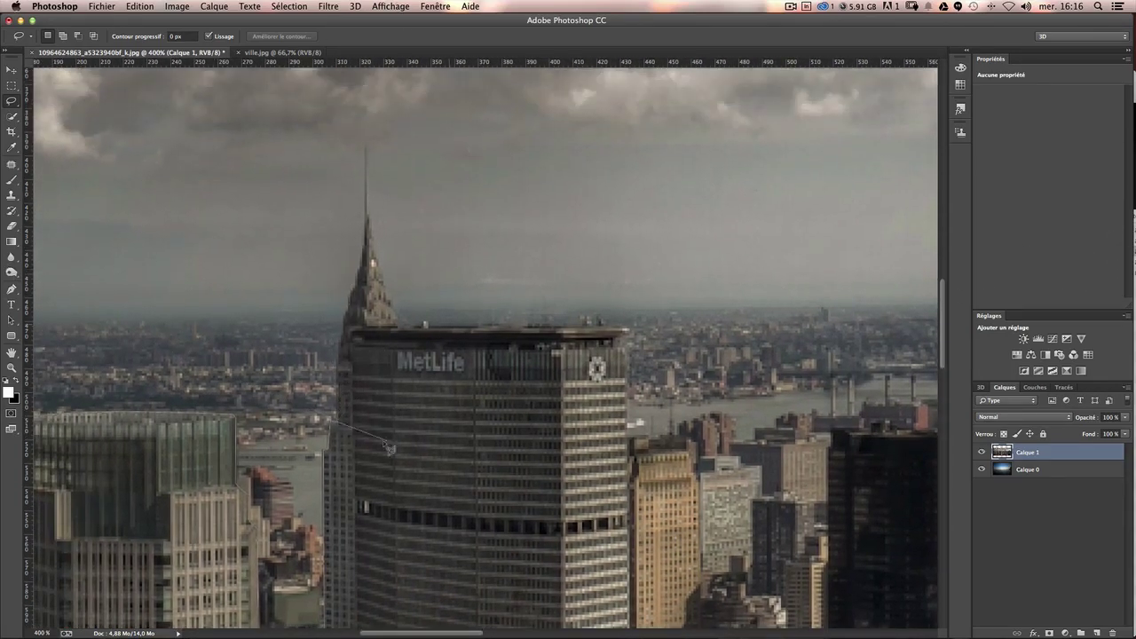
left_click(338, 420)
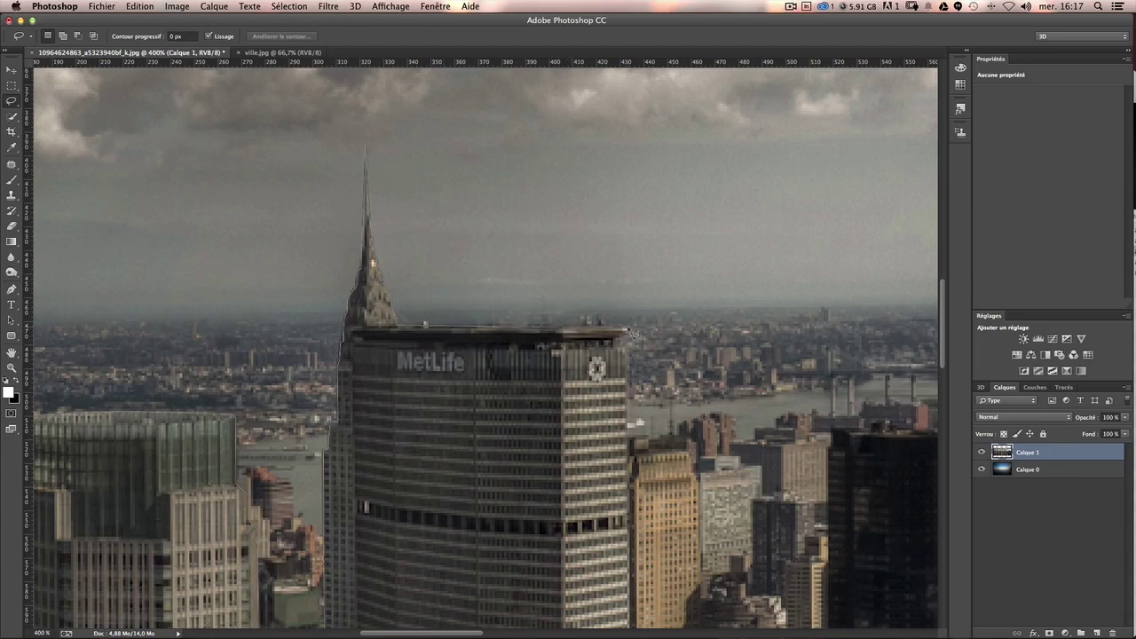
Continue the outline rightward around the next building past MetLife.
mouse_move(634, 336)
left_mouse_down()
mouse_move(698, 632)
mouse_move(445, 603)
mouse_move(446, 614)
mouse_move(441, 265)
left_mouse_up()
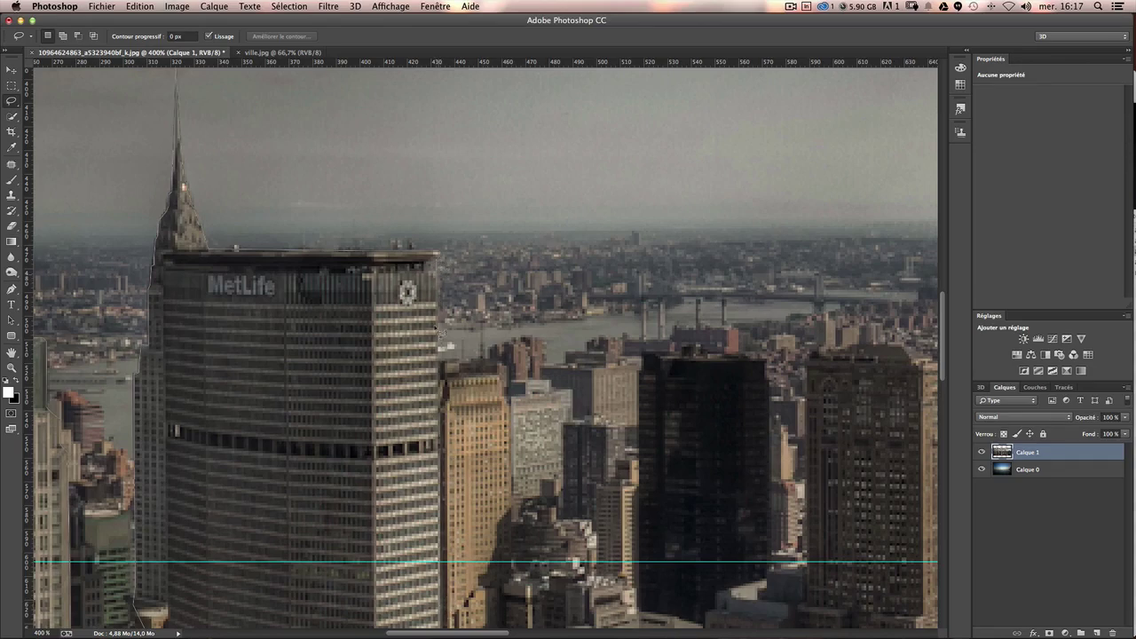
mouse_move(441, 335)
left_mouse_down()
mouse_move(441, 568)
mouse_move(444, 533)
mouse_move(646, 535)
left_mouse_up()
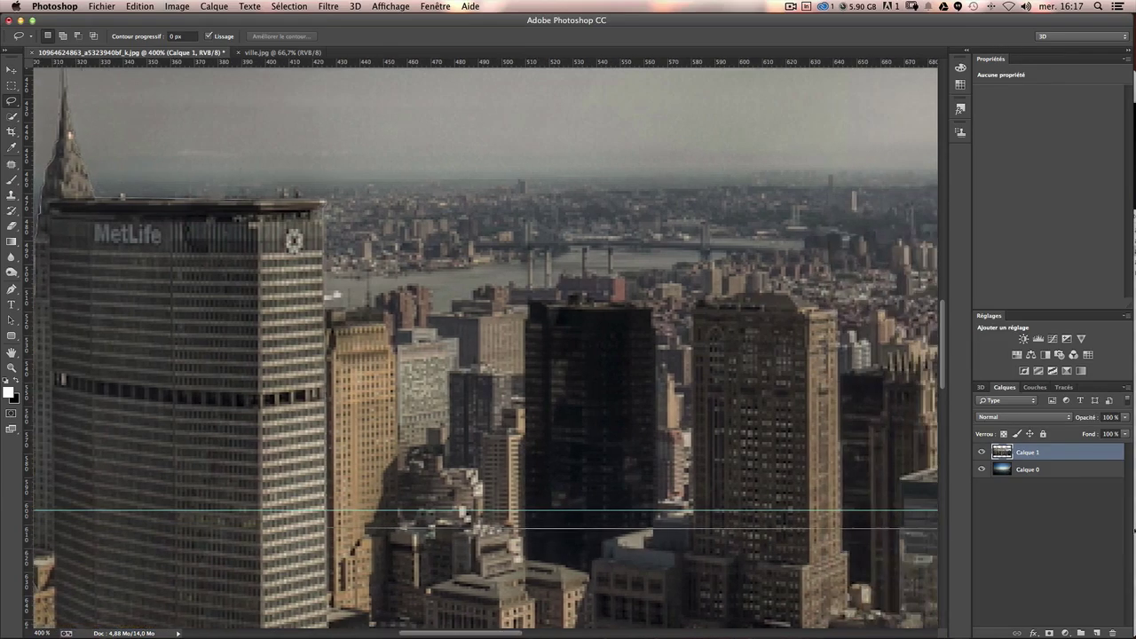
left_click_drag(646, 535, 825, 577)
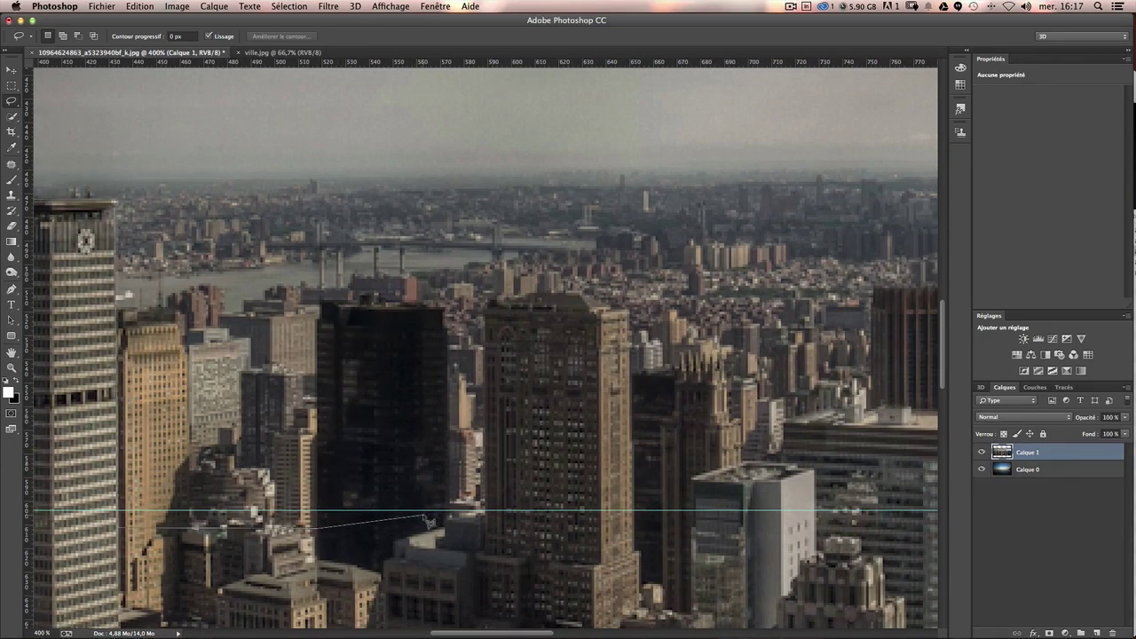
left_click(484, 513)
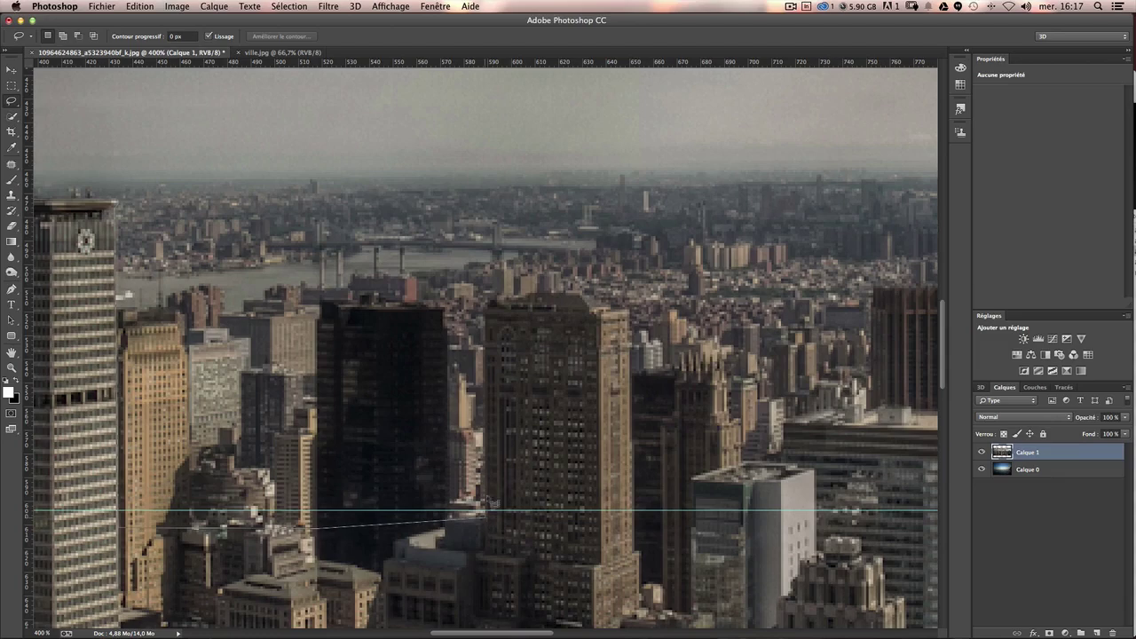
left_click(485, 306)
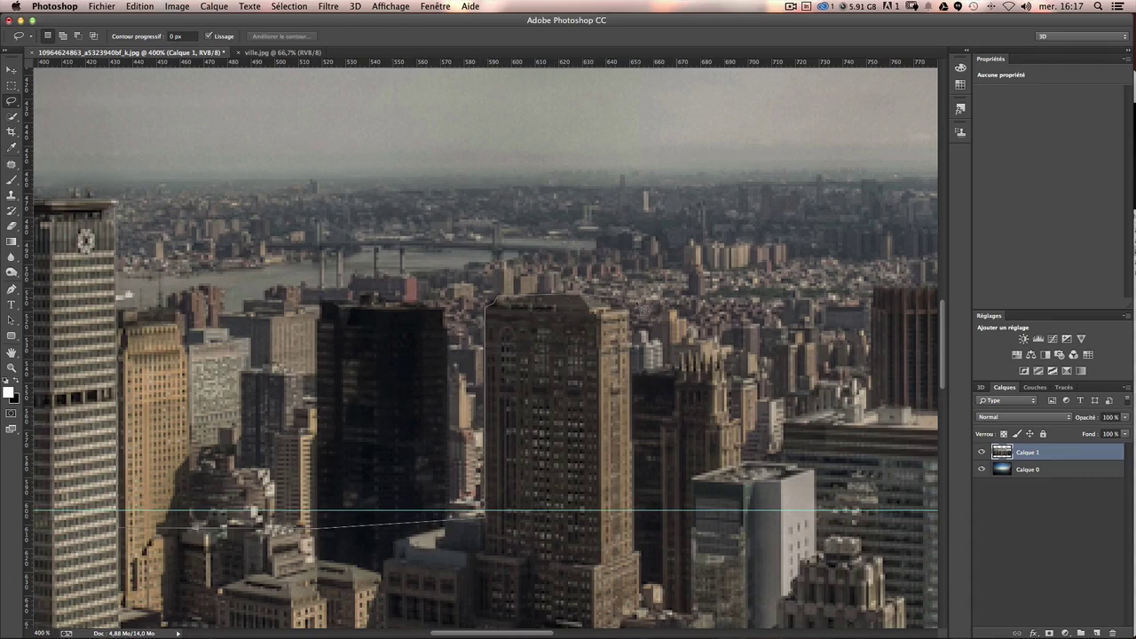
left_click(631, 312)
left_click(640, 575)
Trace the middle towers' corners through to the striped building's bottom-right.
scroll(701, 550, "right", 1)
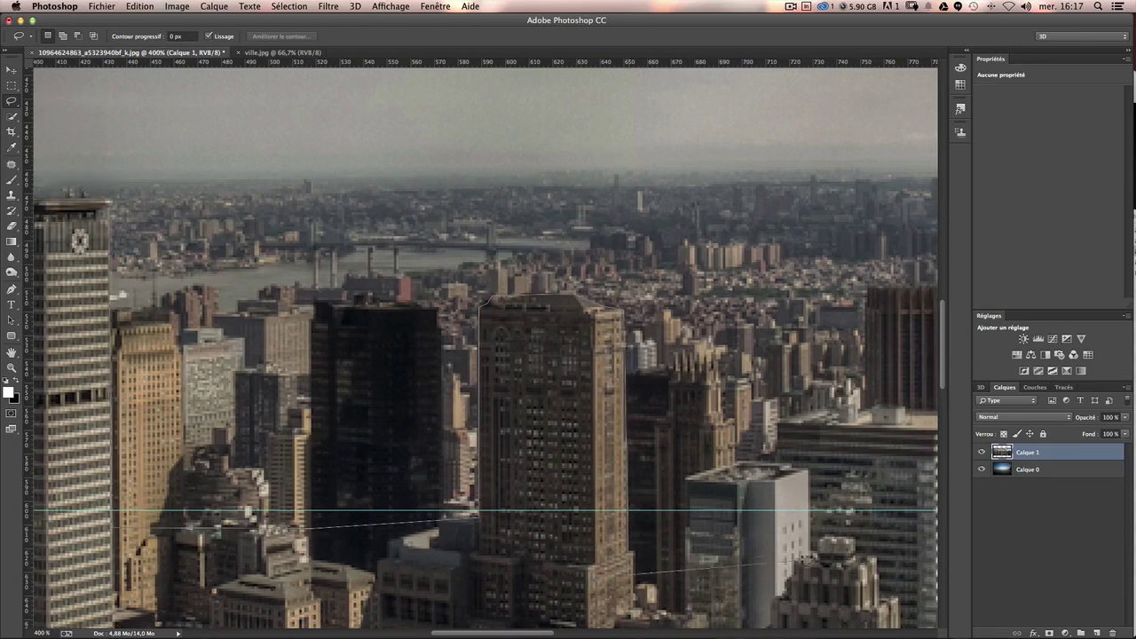
left_click(686, 544)
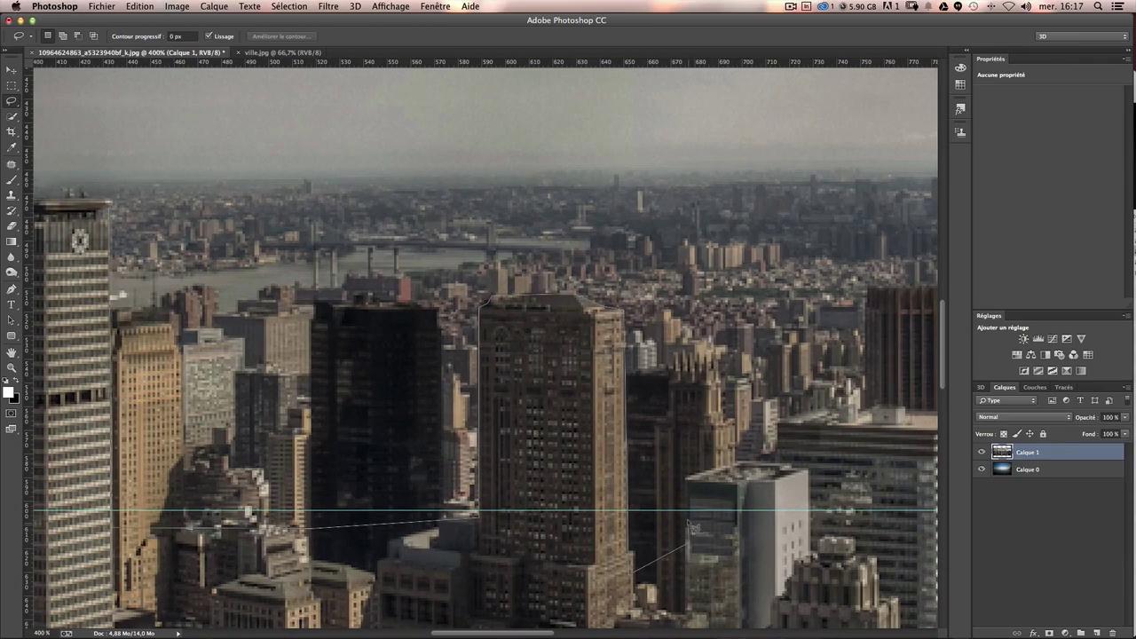
left_click(688, 476)
scroll(803, 471, "right", 5)
scroll(803, 470, "right", 5)
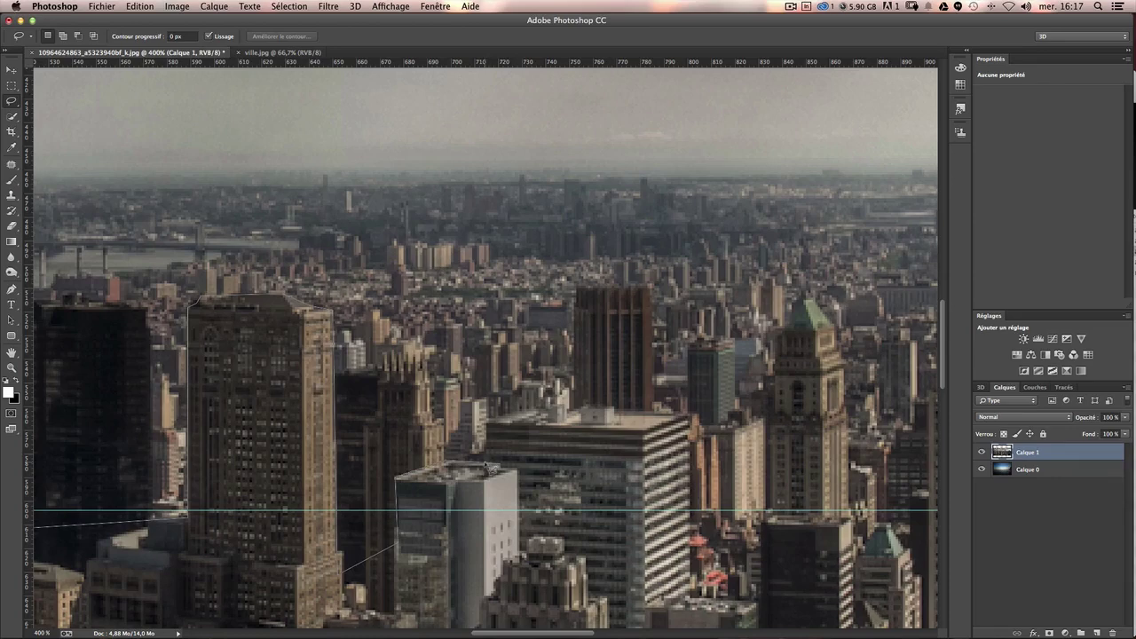
left_click(486, 423)
left_click(572, 390)
left_click(578, 289)
left_click(654, 289)
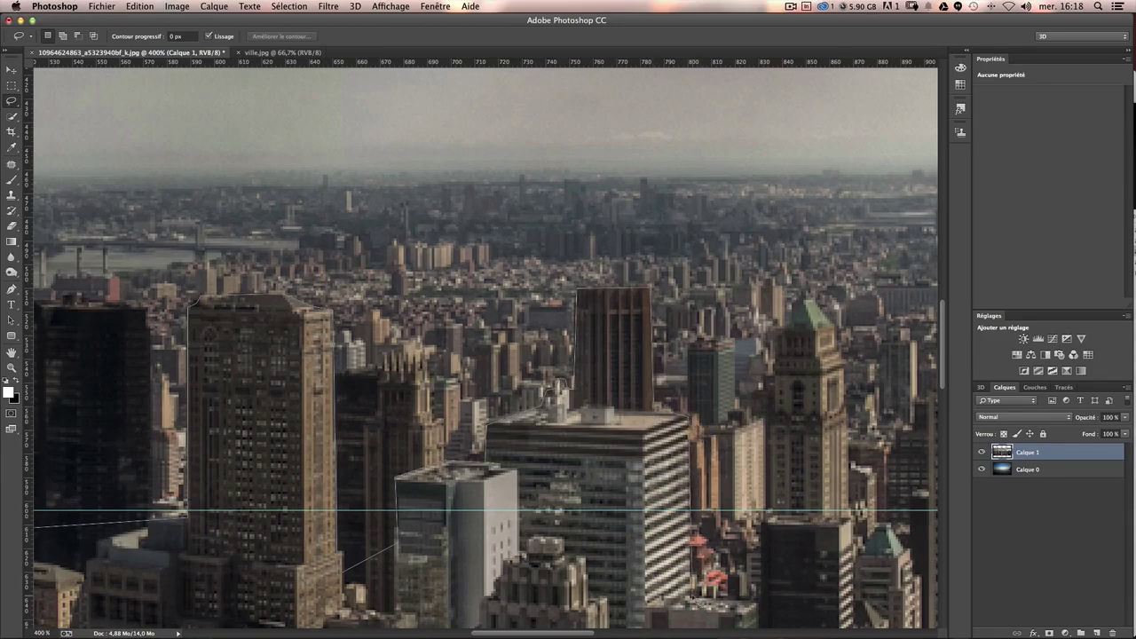
left_click(690, 596)
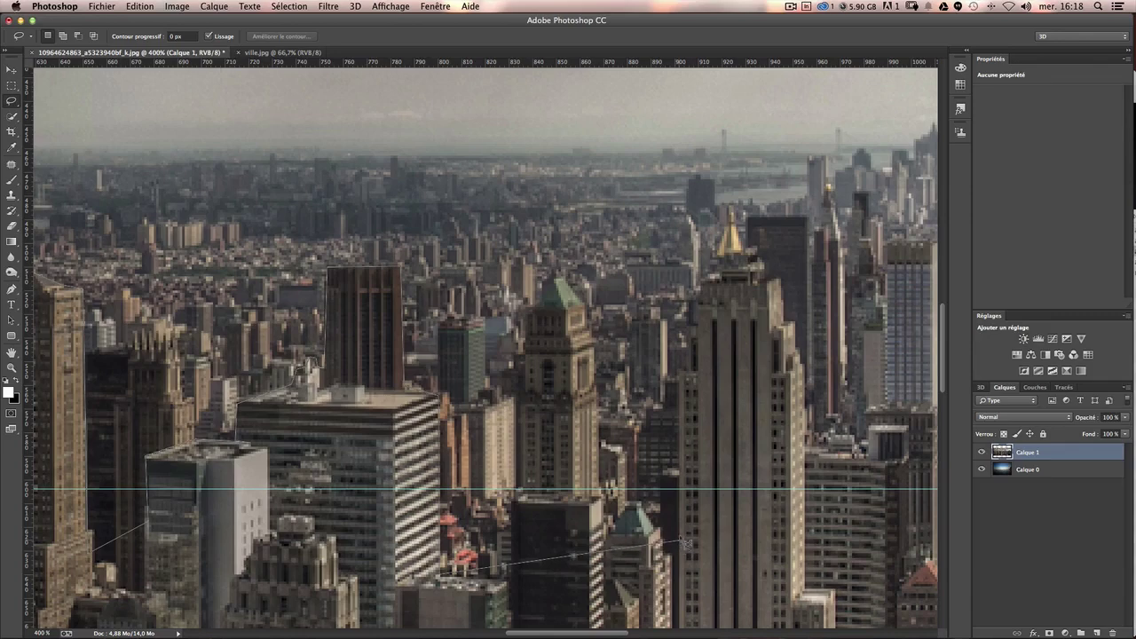
Trace the Lasso outline up the Empire State Building's edge toward its spire at 400% zoom.
left_click(679, 541)
left_click(680, 374)
left_click(700, 283)
left_click_drag(723, 285, 532, 284)
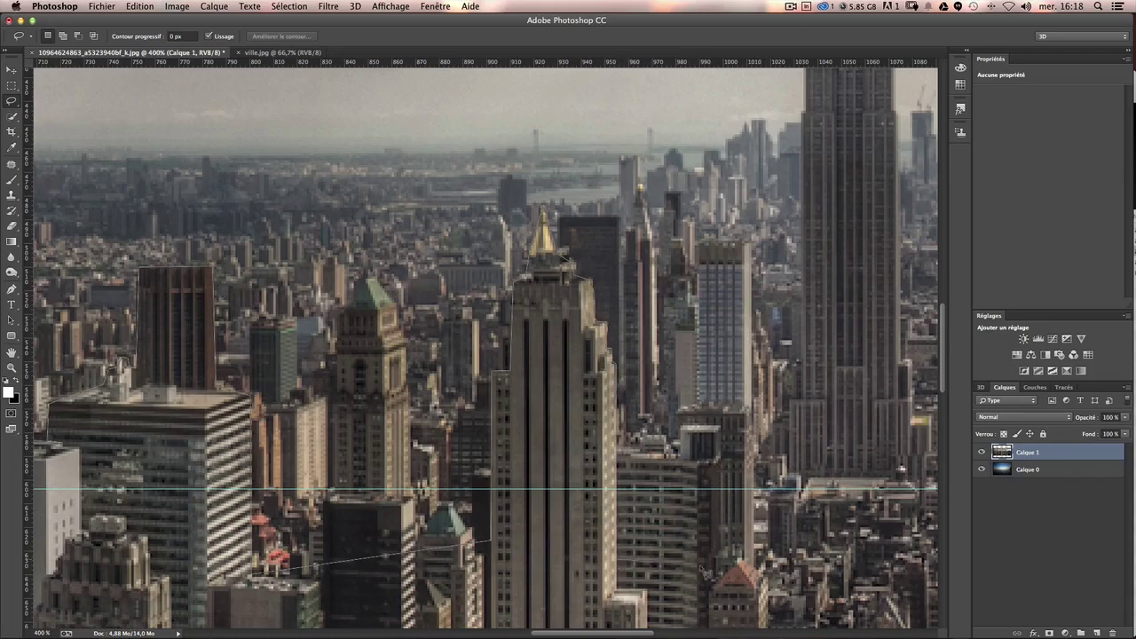
scroll(550, 514, "right", 5)
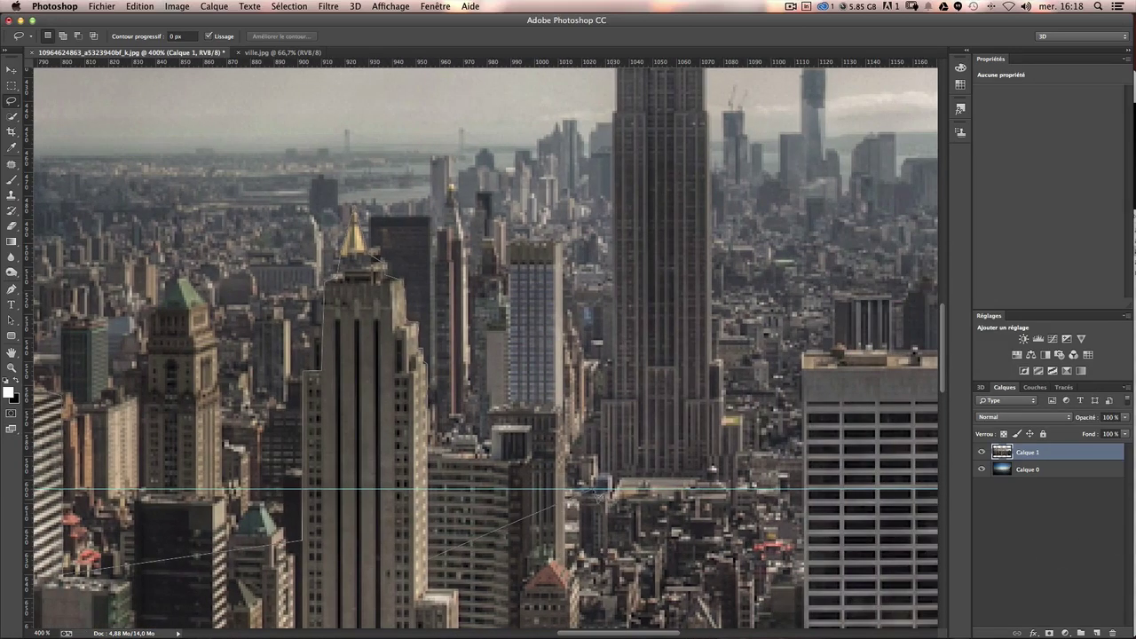
left_click(600, 530)
scroll(616, 373, "up", 2)
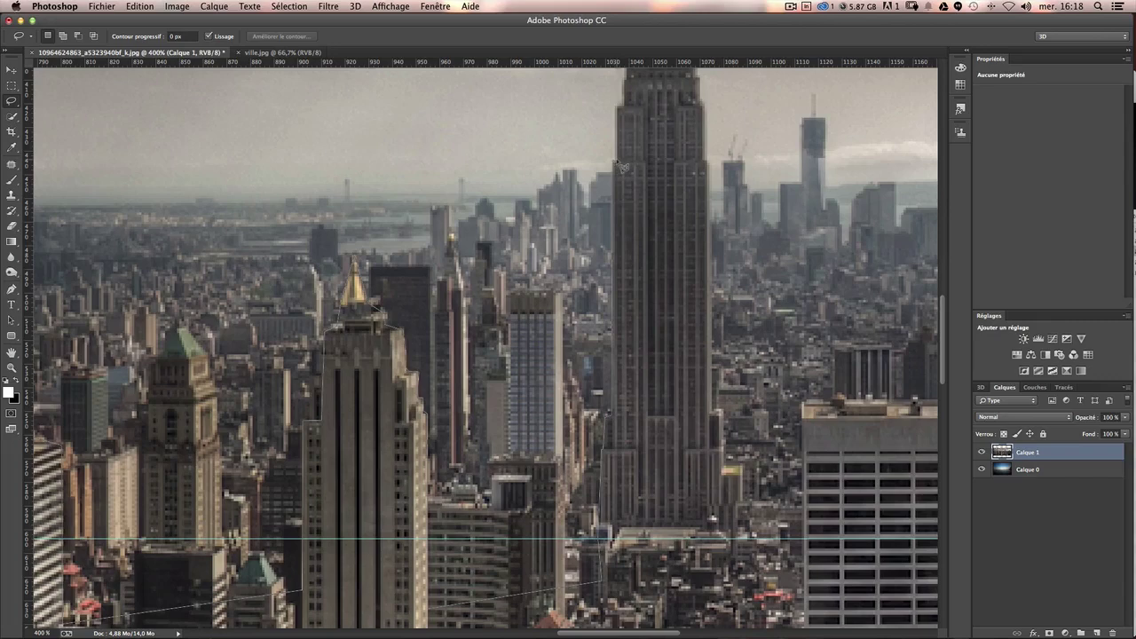
scroll(632, 97, "up", 3)
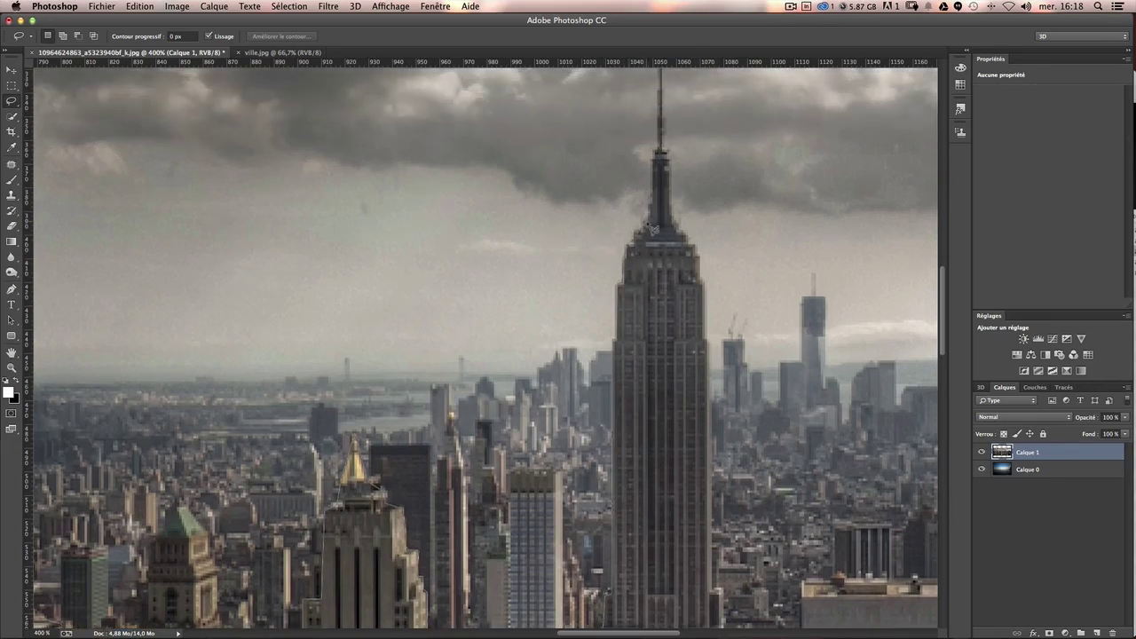
scroll(686, 187, "up", 3)
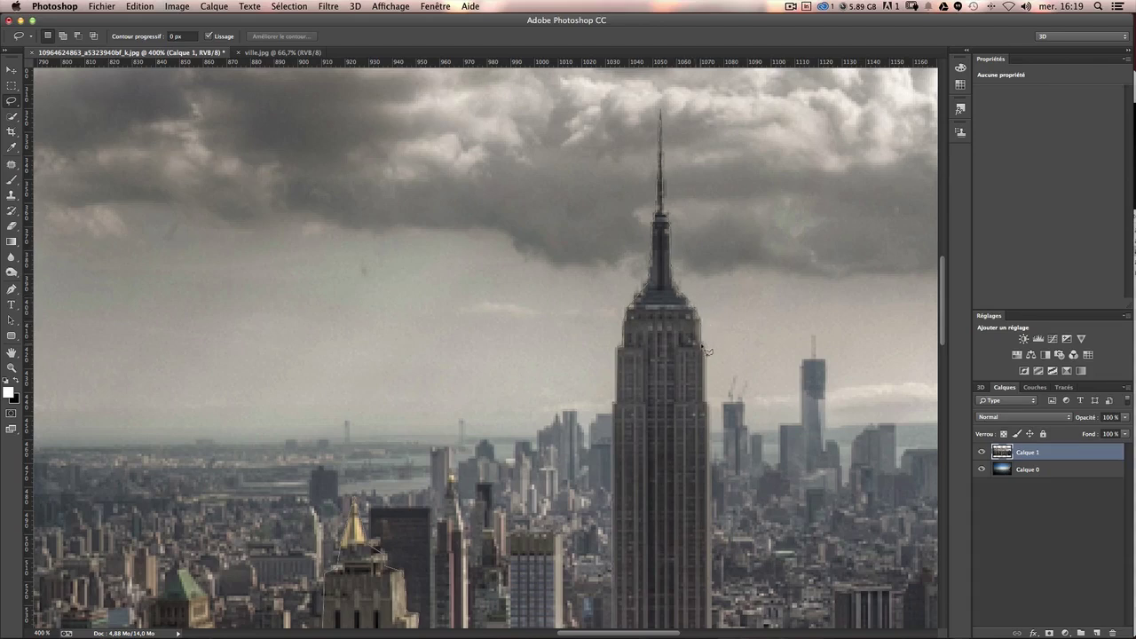
Extend the Lasso along the Empire State Building, the next rooftops and the spired tower's sloping roof.
mouse_move(703, 349)
left_mouse_down()
mouse_move(727, 637)
mouse_move(713, 532)
left_mouse_up()
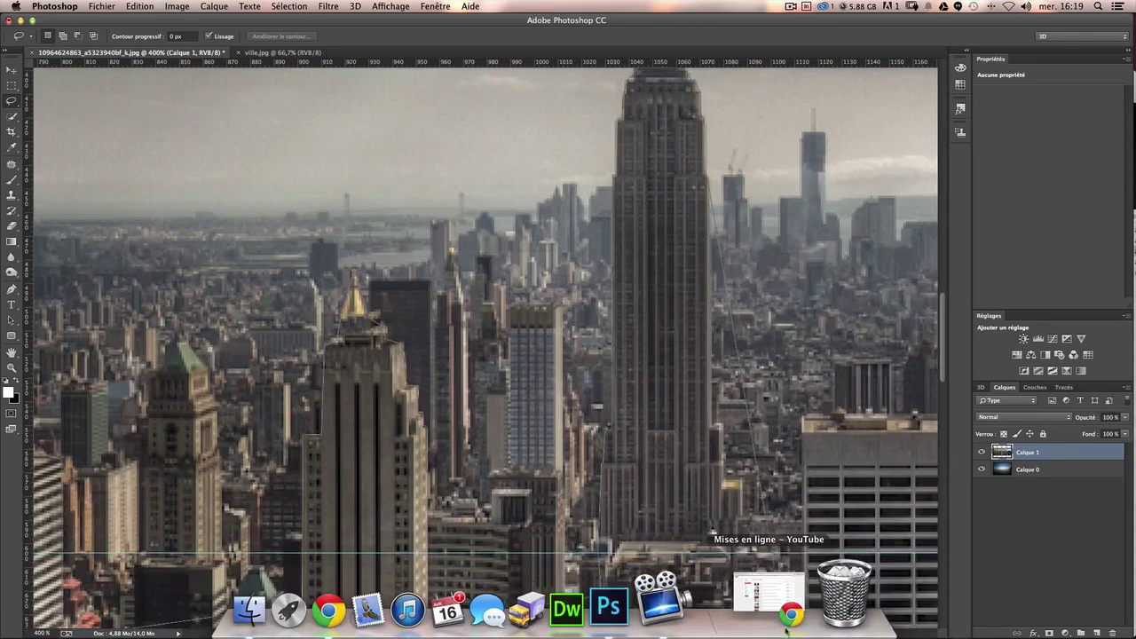
mouse_move(756, 373)
left_mouse_down()
mouse_move(717, 429)
mouse_move(731, 475)
left_mouse_up()
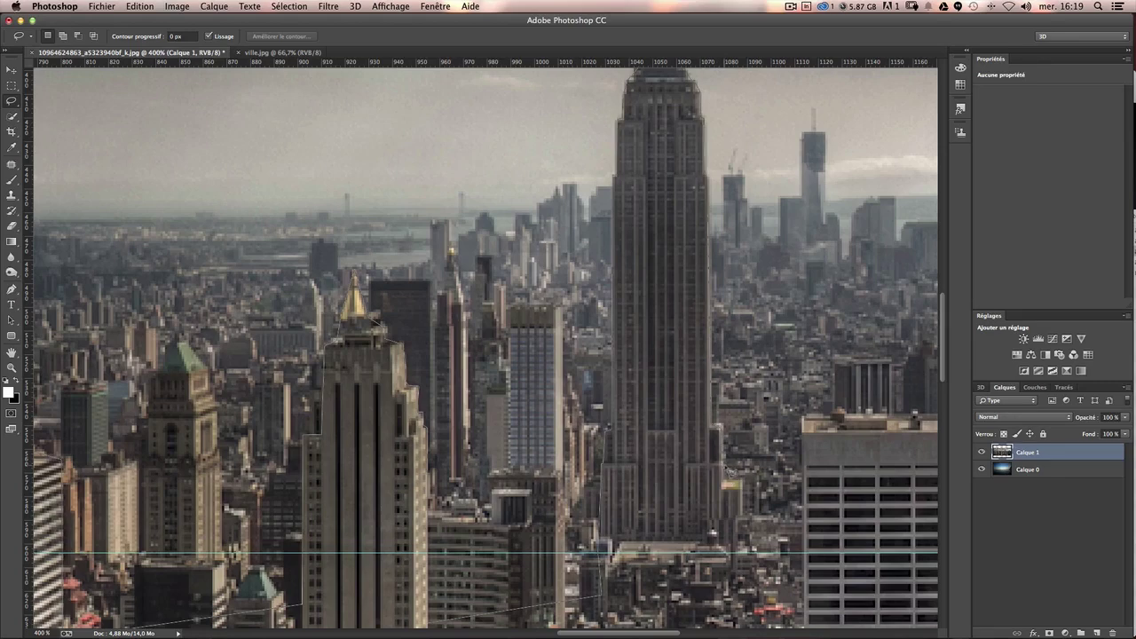
mouse_move(729, 473)
left_mouse_down()
mouse_move(735, 578)
mouse_move(563, 572)
mouse_move(509, 546)
mouse_move(386, 542)
left_mouse_up()
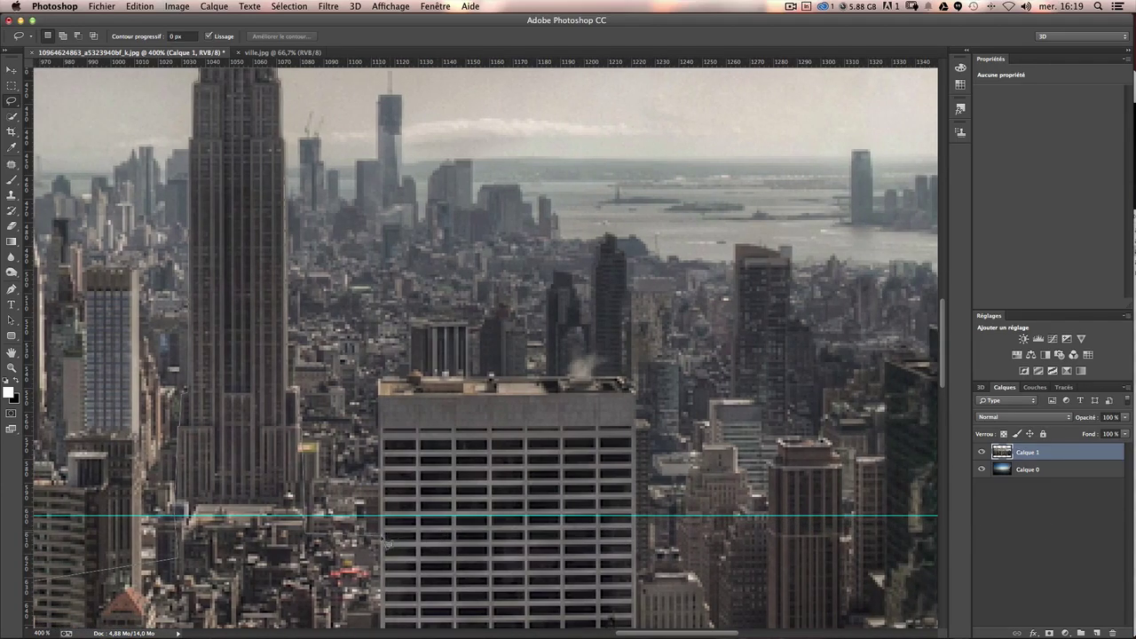
mouse_move(398, 403)
left_mouse_down()
mouse_move(383, 383)
mouse_move(507, 385)
left_mouse_up()
left_click_drag(611, 387, 626, 381)
left_click_drag(635, 392, 648, 514)
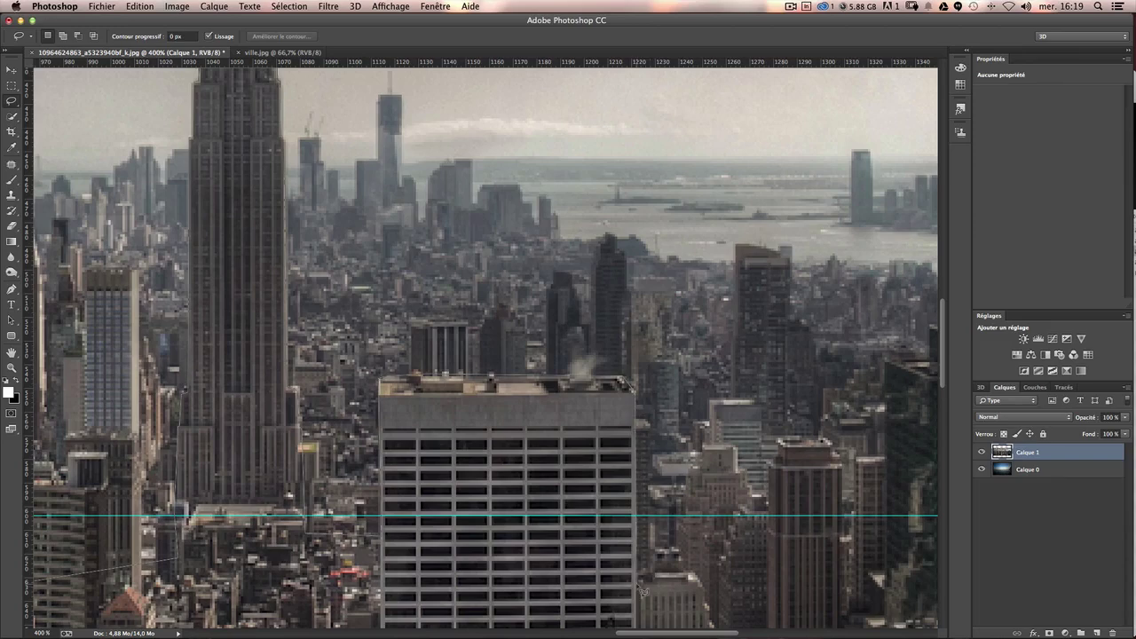
mouse_move(647, 573)
left_mouse_down()
mouse_move(938, 596)
mouse_move(163, 530)
mouse_move(276, 554)
mouse_move(282, 446)
mouse_move(327, 440)
mouse_move(346, 486)
mouse_move(345, 573)
mouse_move(489, 550)
mouse_move(444, 559)
mouse_move(395, 590)
mouse_move(377, 581)
mouse_move(388, 578)
mouse_move(388, 360)
mouse_move(427, 364)
mouse_move(435, 326)
mouse_move(501, 330)
mouse_move(511, 71)
mouse_move(508, 133)
mouse_move(539, 340)
mouse_move(561, 113)
mouse_move(578, 315)
mouse_move(572, 113)
mouse_move(581, 432)
left_mouse_up()
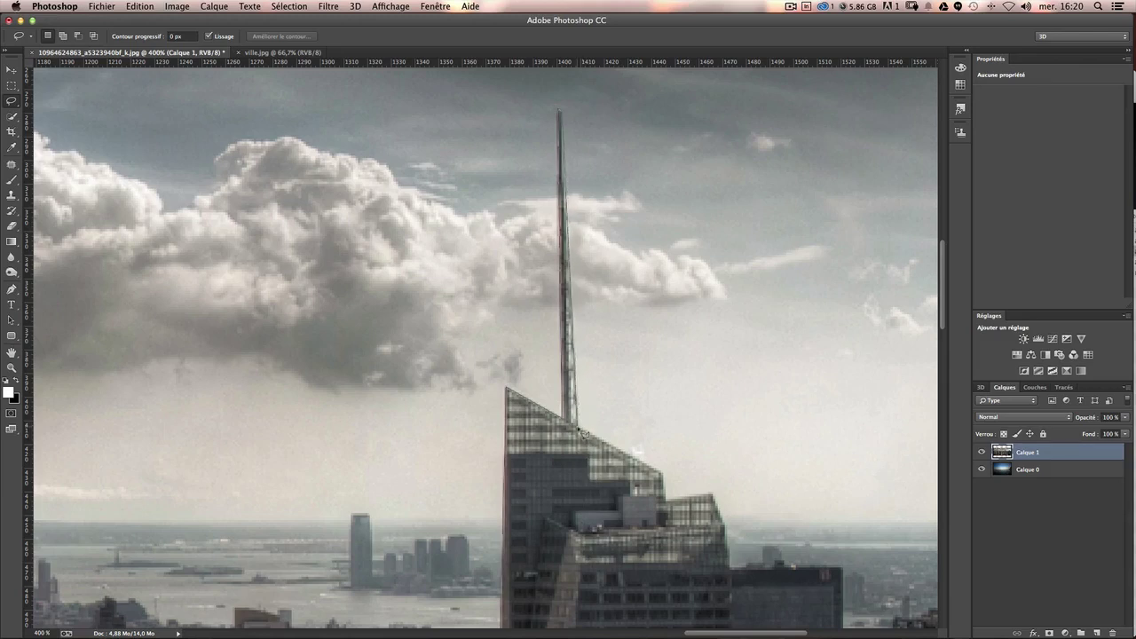
mouse_move(625, 450)
left_mouse_down()
mouse_move(672, 481)
mouse_move(672, 508)
mouse_move(718, 499)
mouse_move(568, 633)
mouse_move(523, 627)
mouse_move(513, 284)
mouse_move(551, 315)
mouse_move(463, 486)
mouse_move(482, 568)
mouse_move(542, 600)
mouse_move(532, 630)
left_mouse_up()
scroll(532, 577, "down", 5)
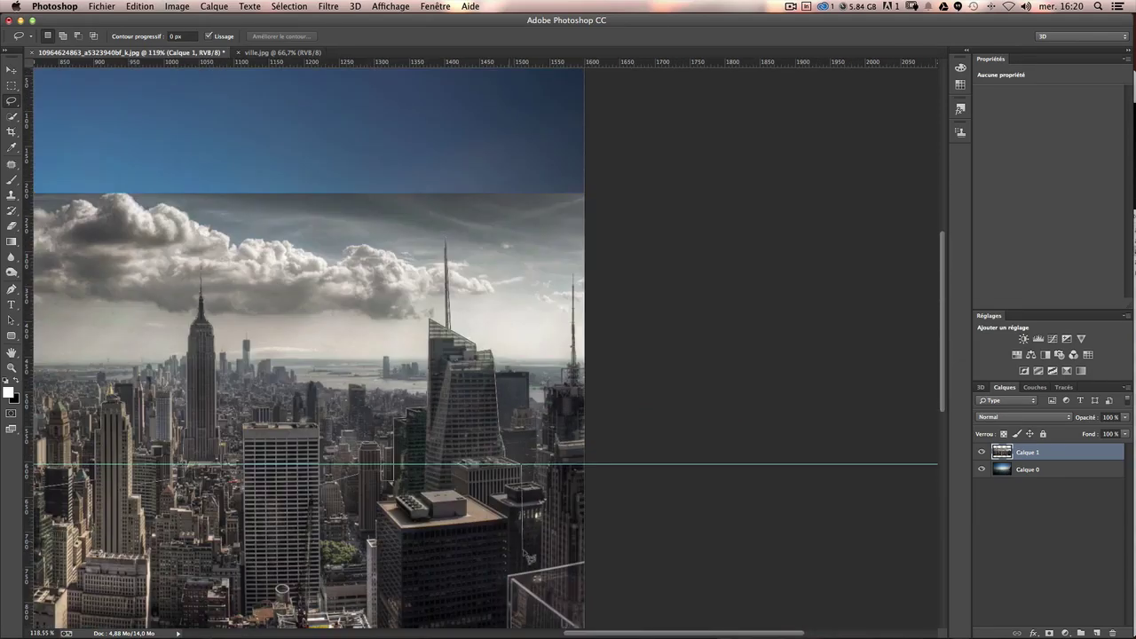
Drag the Lasso along the last building edge to close the selection around the foreground skyscrapers.
mouse_move(527, 558)
left_mouse_down()
mouse_move(543, 536)
mouse_move(544, 390)
mouse_move(557, 388)
mouse_move(578, 285)
mouse_move(604, 562)
mouse_move(772, 635)
mouse_move(671, 612)
mouse_move(636, 559)
mouse_move(26, 546)
mouse_move(18, 539)
mouse_move(133, 506)
mouse_move(142, 394)
mouse_move(178, 318)
left_mouse_up()
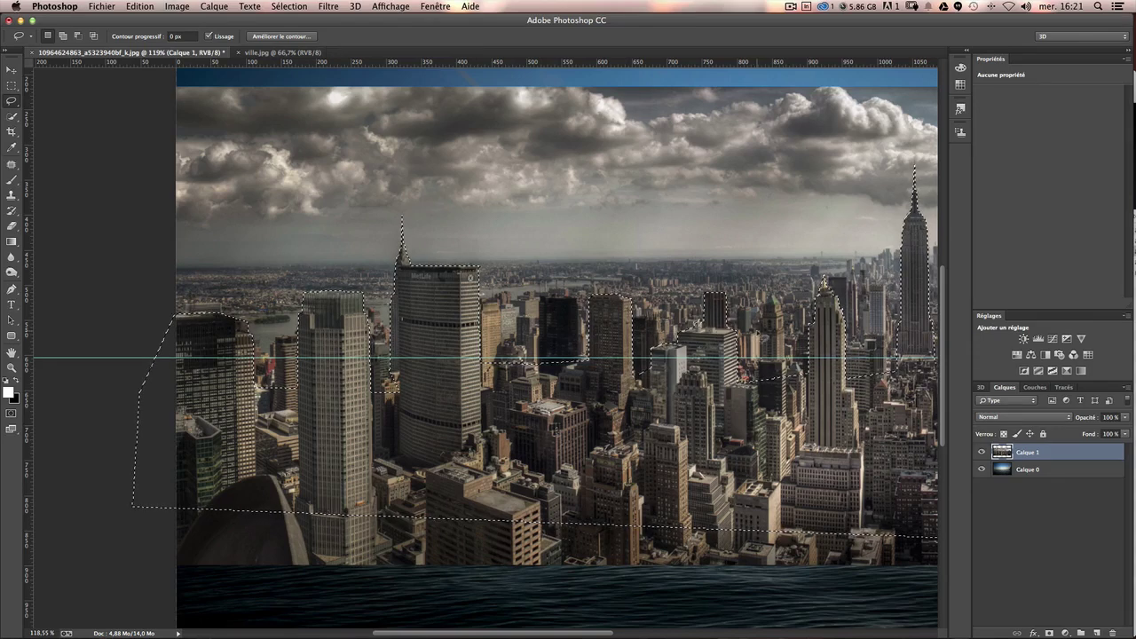
Copy the selected buildings onto a new layer, Calque 2, and pick the Move tool.
key("ctrl+c")
key("ctrl+v")
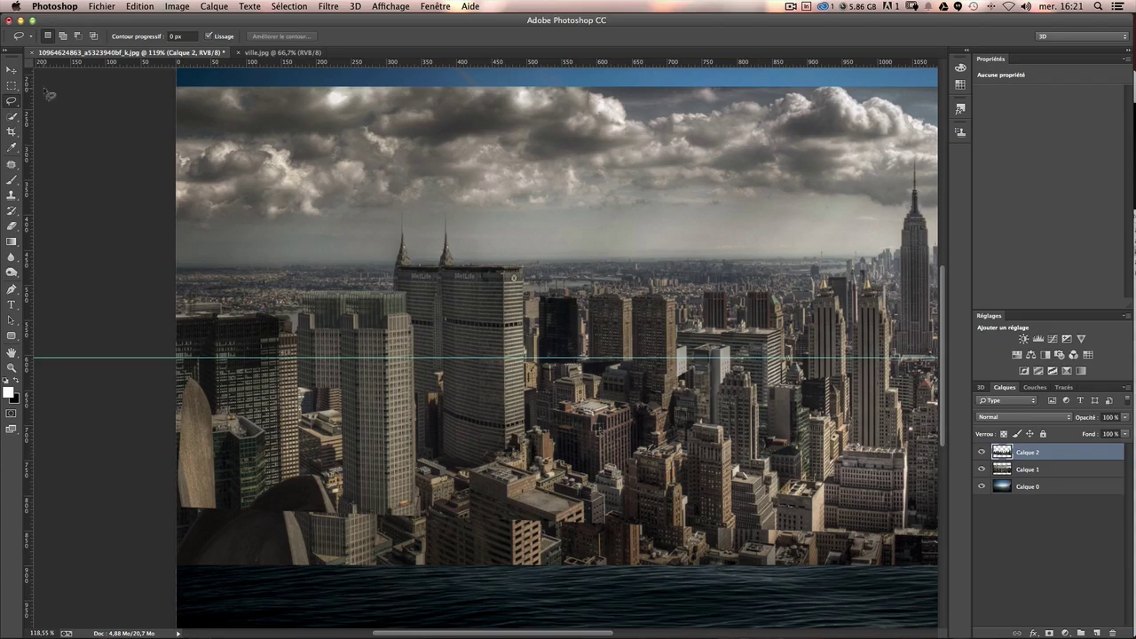
left_click(11, 69)
Hide the cloudy Calque 1 city layer and fit the whole image in the window.
scroll(841, 366, "up", 3)
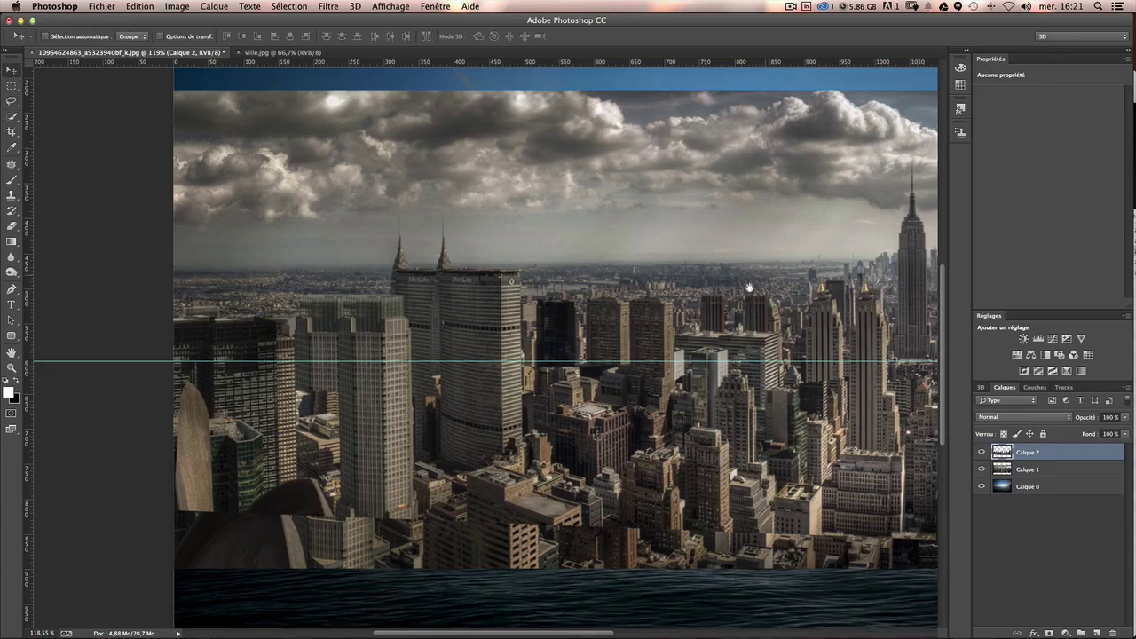
scroll(841, 367, "right", 2)
left_click(982, 469)
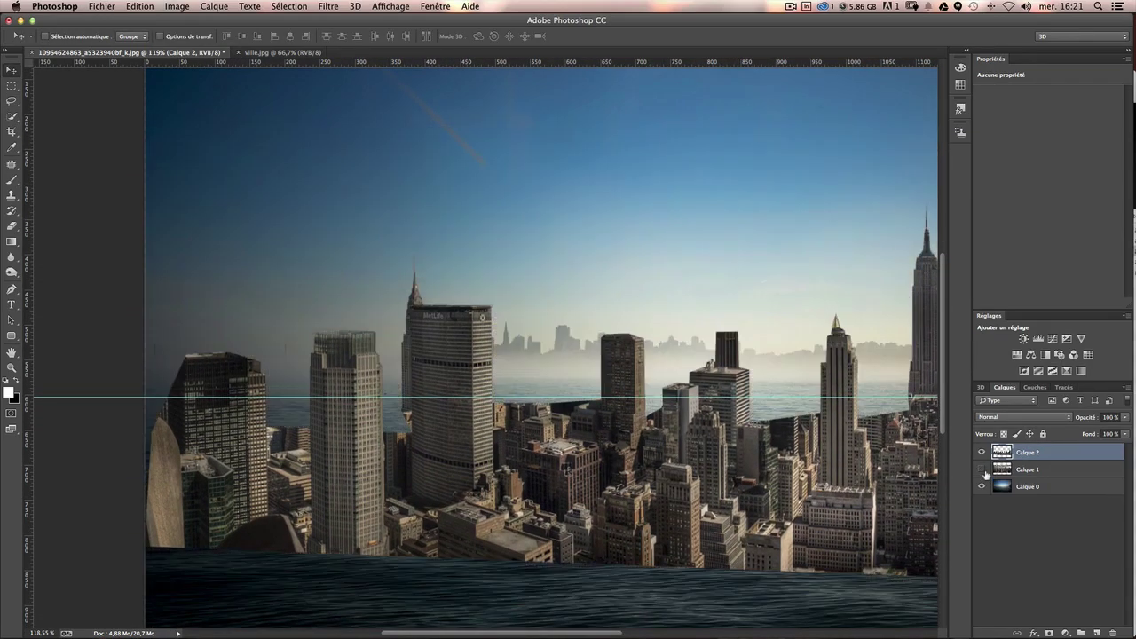
left_click(981, 469)
left_click(981, 469)
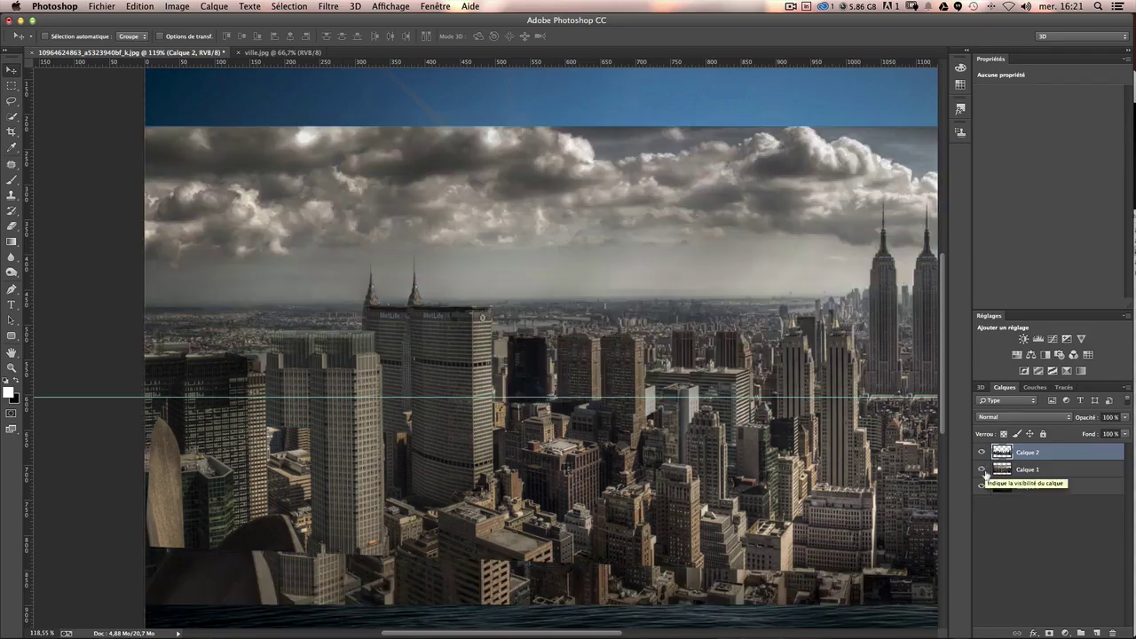
scroll(675, 395, "right", 10)
scroll(674, 395, "down", 1)
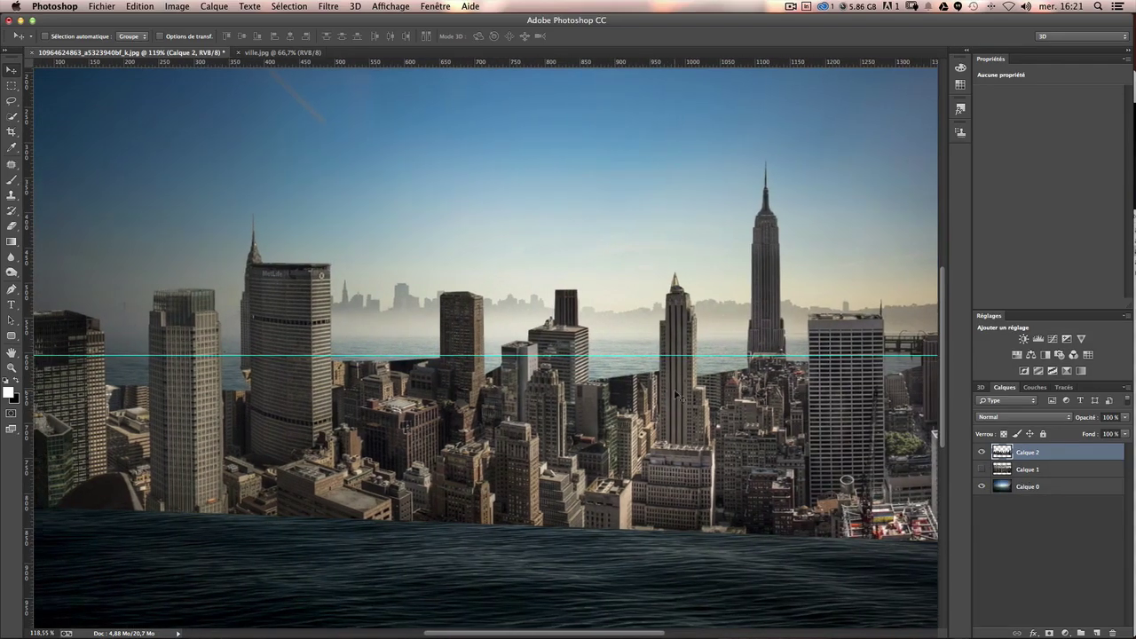
key("super+minus")
key("super+minus")
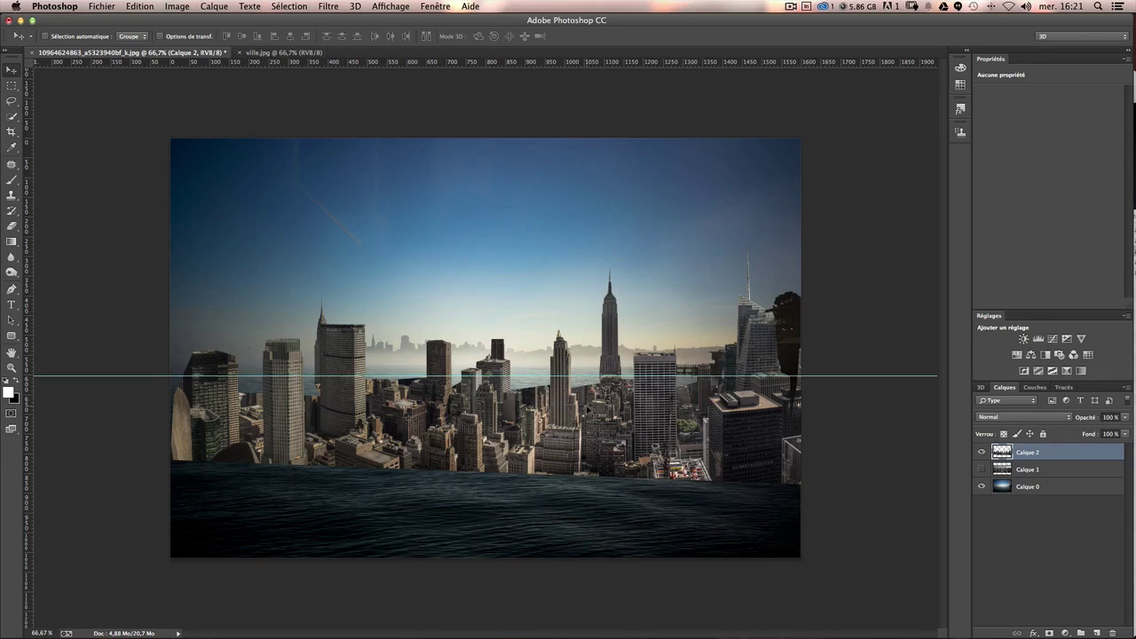
Add a layer mask to Calque 2 and set up a small soft round black brush at about 83% opacity.
left_click(1049, 633)
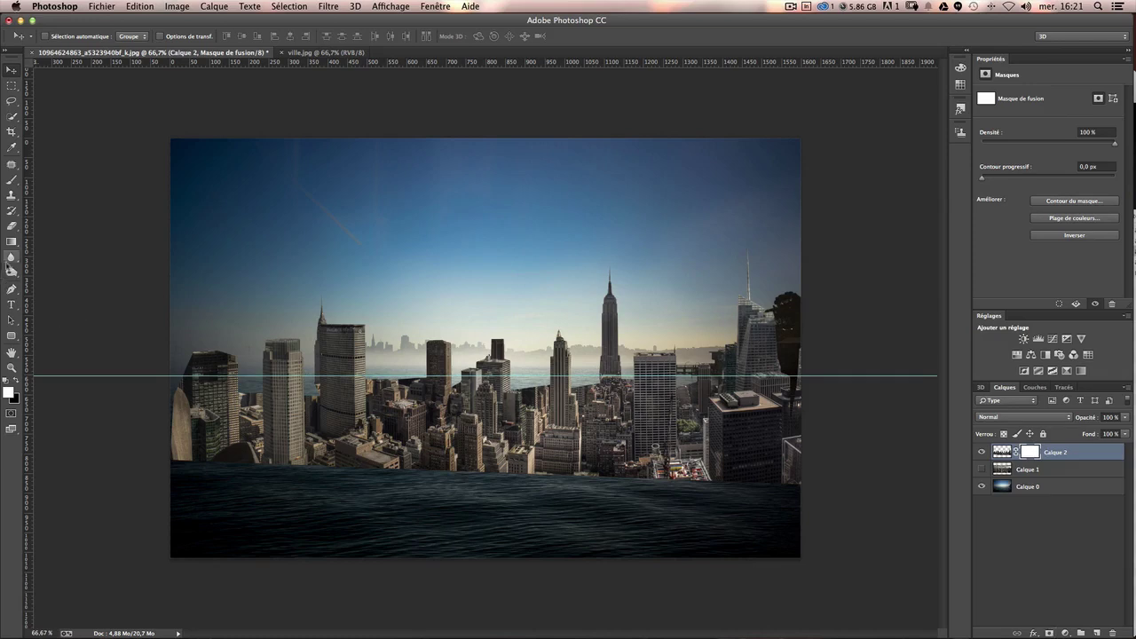
left_click(15, 381)
left_click(11, 180)
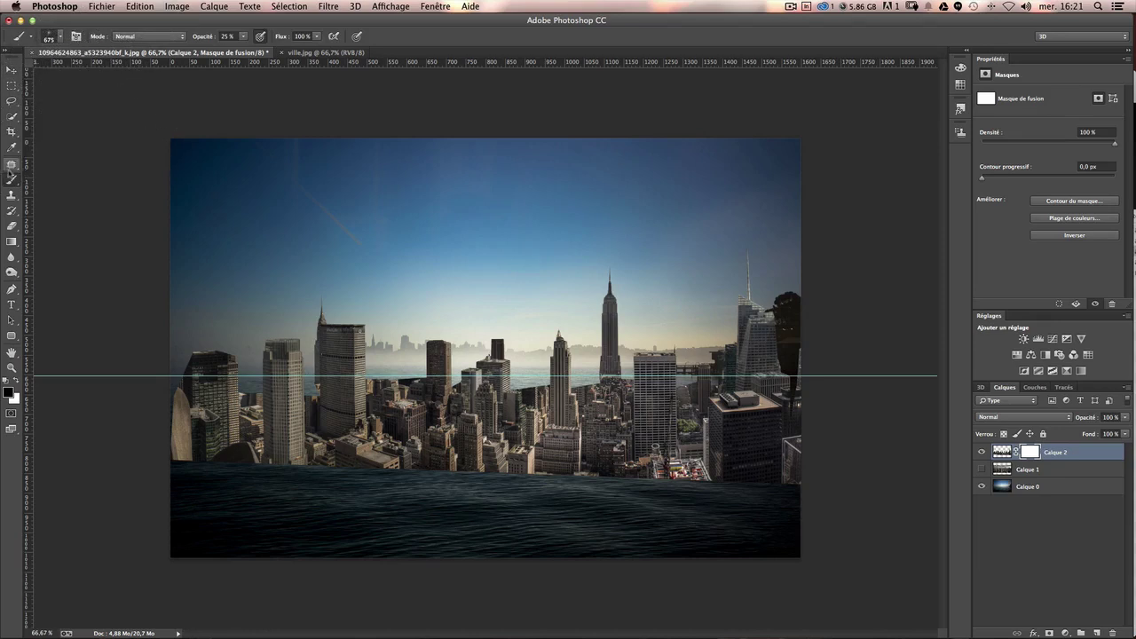
right_click(11, 180)
left_click(56, 35)
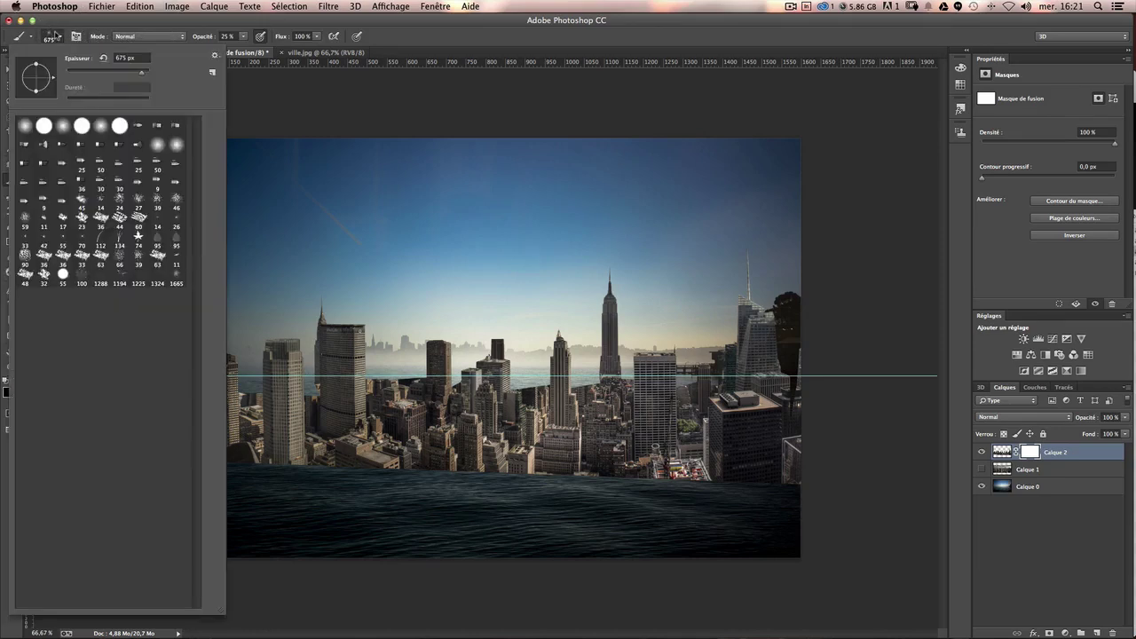
left_click(33, 129)
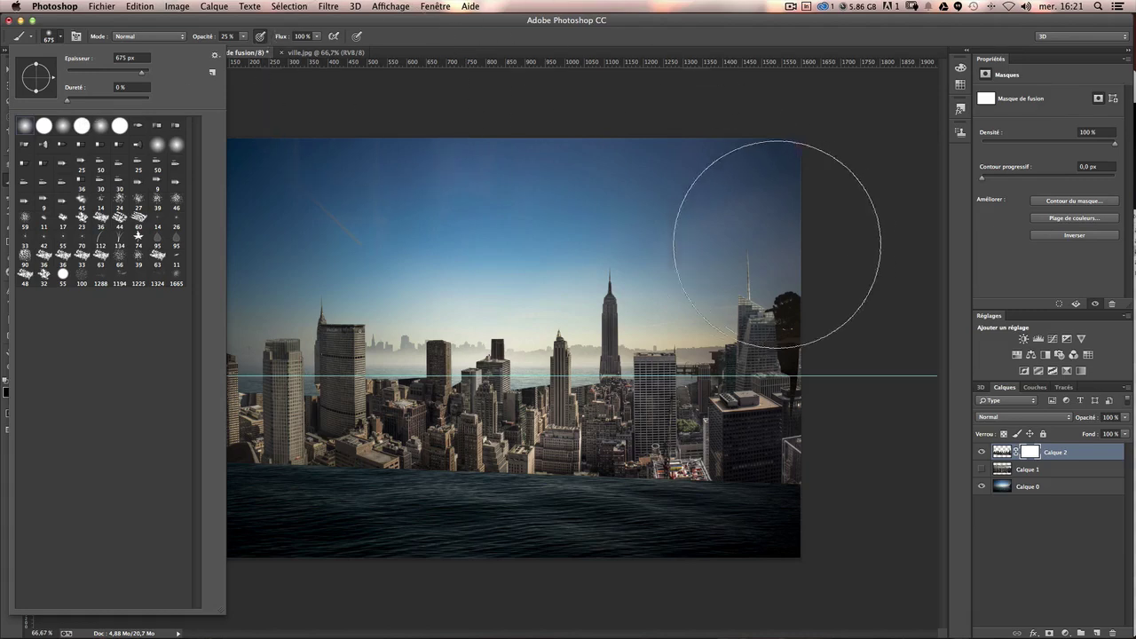
left_click_drag(623, 238, 526, 239)
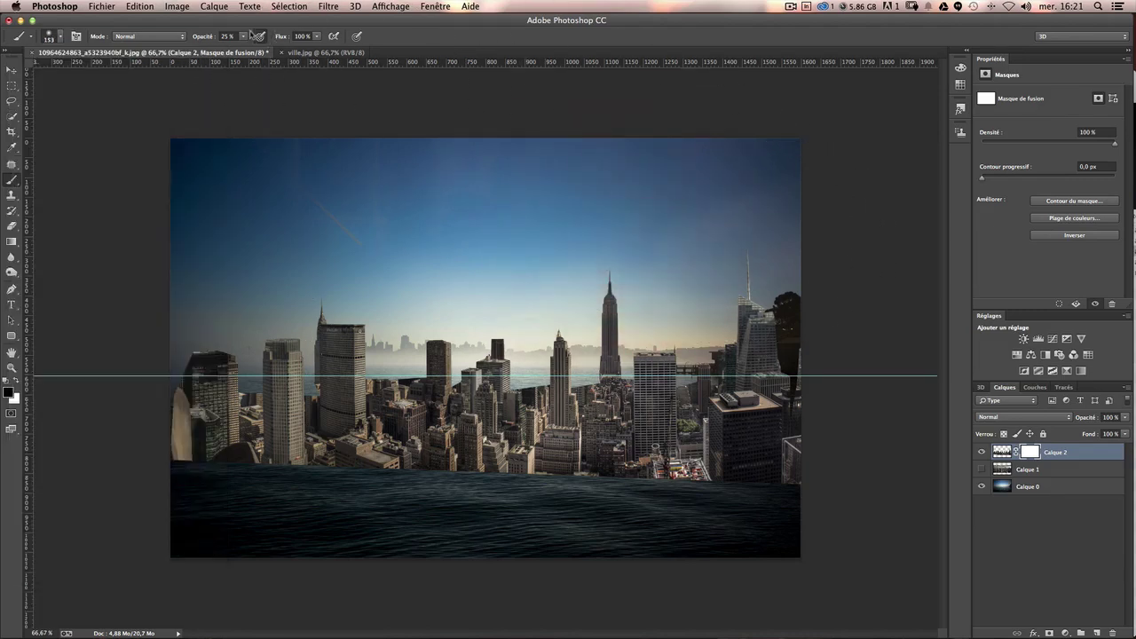
left_click(243, 39)
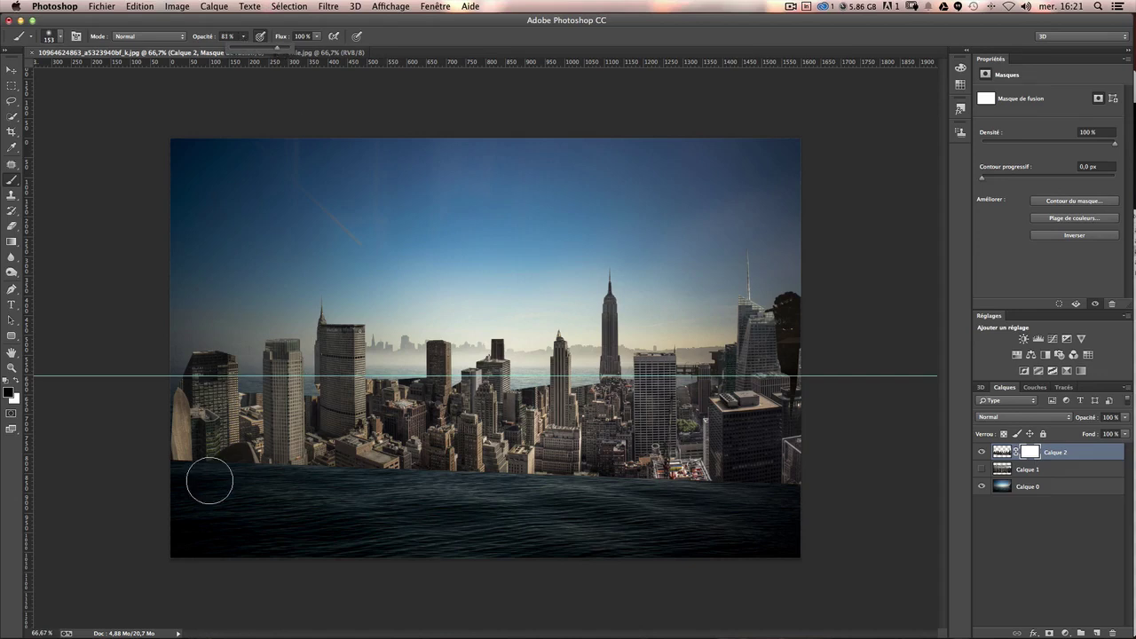
Paint the mask over the left, centre and right building bases so they fade into the water.
mouse_move(210, 476)
left_mouse_down()
mouse_move(254, 470)
mouse_move(183, 462)
mouse_move(176, 447)
mouse_move(132, 453)
mouse_move(172, 421)
mouse_move(264, 446)
mouse_move(269, 420)
mouse_move(238, 467)
mouse_move(582, 457)
mouse_move(381, 404)
mouse_move(621, 461)
mouse_move(524, 408)
mouse_move(719, 461)
mouse_move(701, 426)
mouse_move(781, 443)
left_mouse_up()
mouse_move(710, 417)
left_mouse_down()
mouse_move(754, 400)
mouse_move(790, 470)
mouse_move(723, 453)
left_mouse_up()
left_click_drag(806, 447, 836, 426)
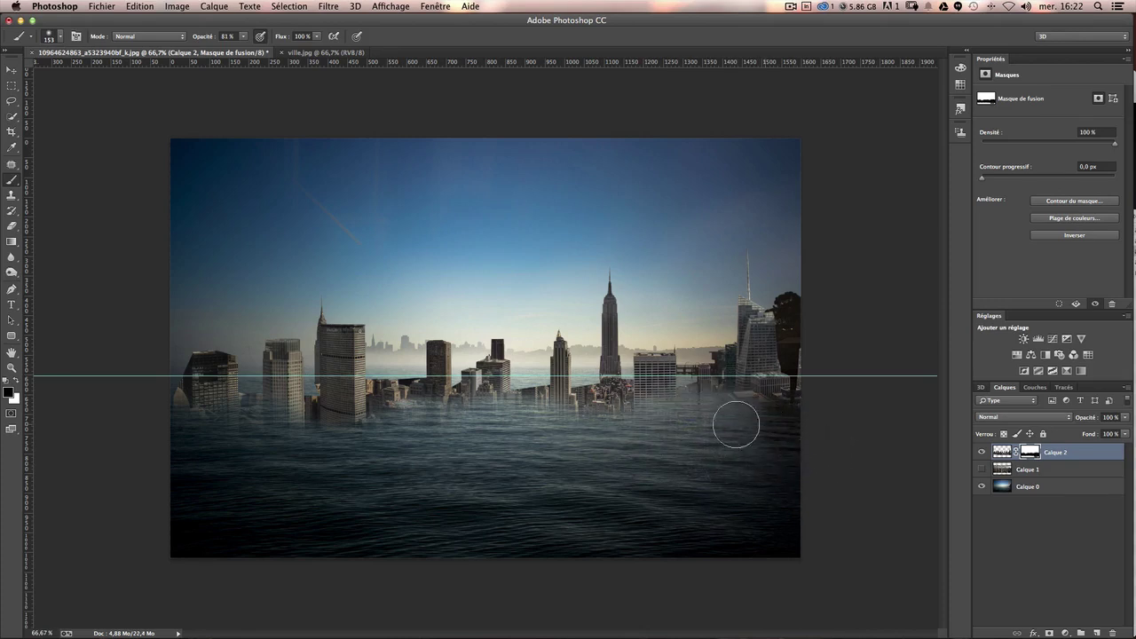
mouse_move(499, 444)
left_mouse_down()
mouse_move(210, 424)
mouse_move(277, 439)
left_mouse_up()
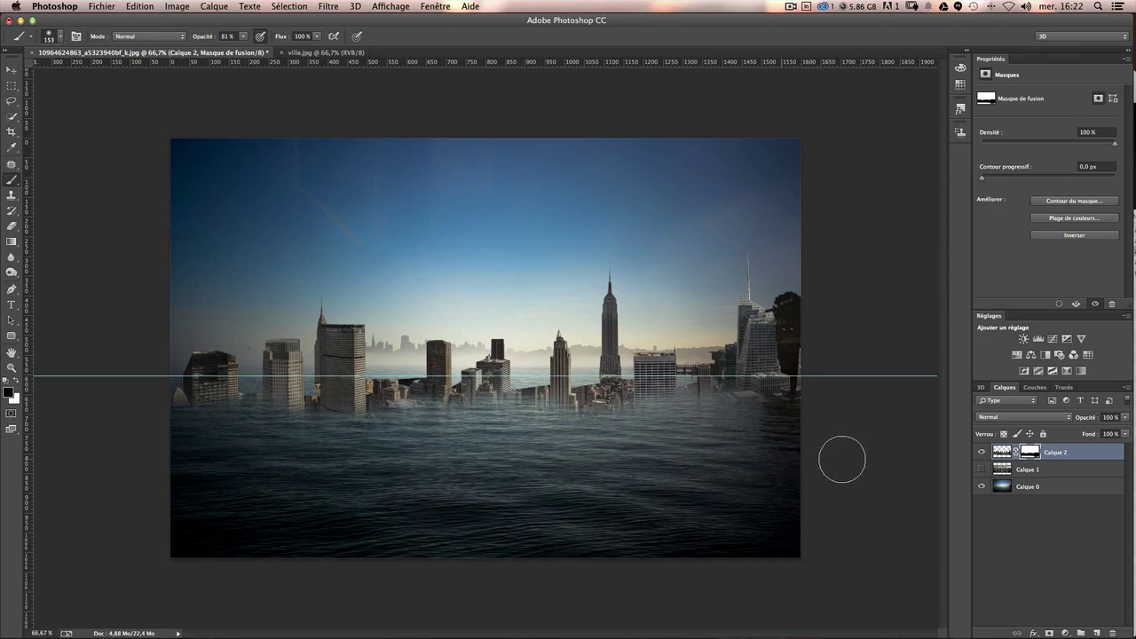
Move the Calque 0 sea background upward, leaving a transparent bottom strip, and clear the guide.
key("v")
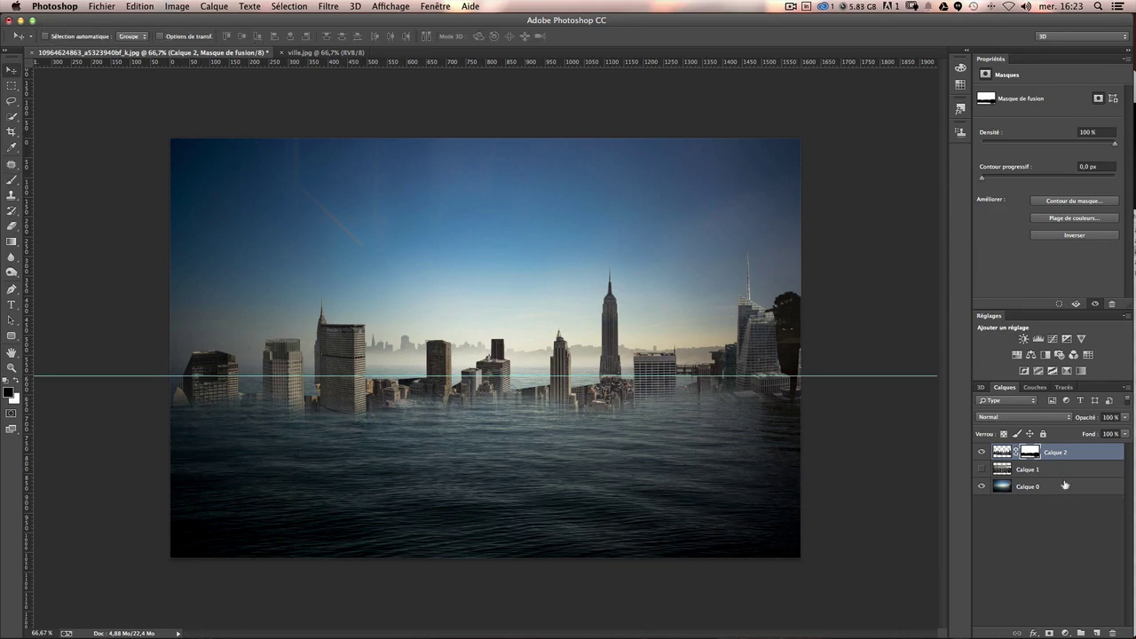
left_click(1027, 487)
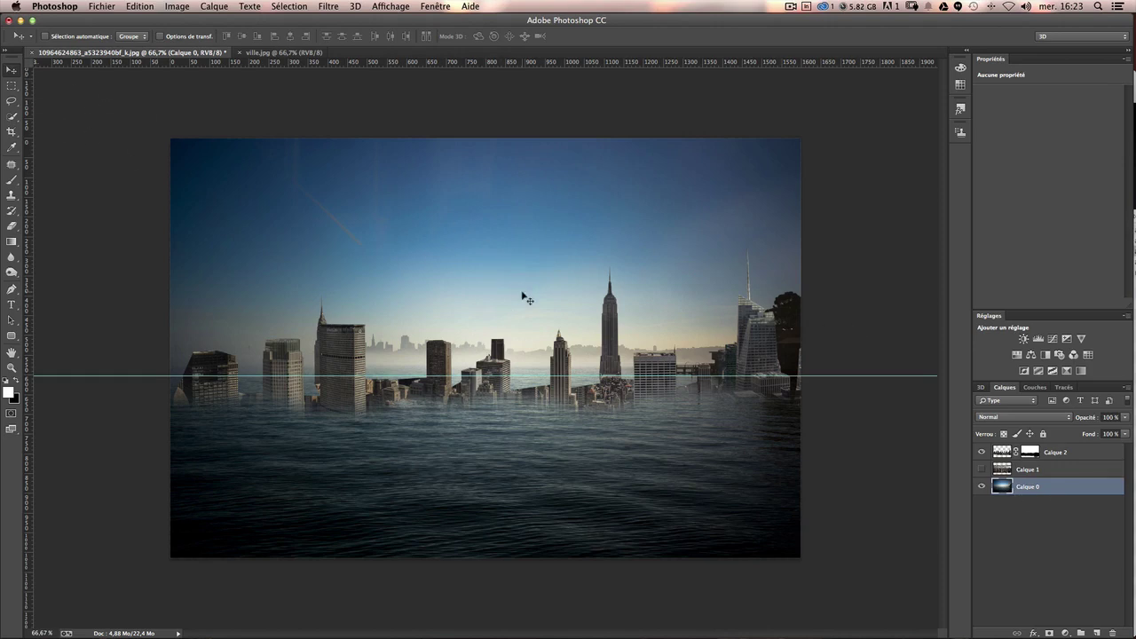
left_click_drag(520, 293, 522, 202)
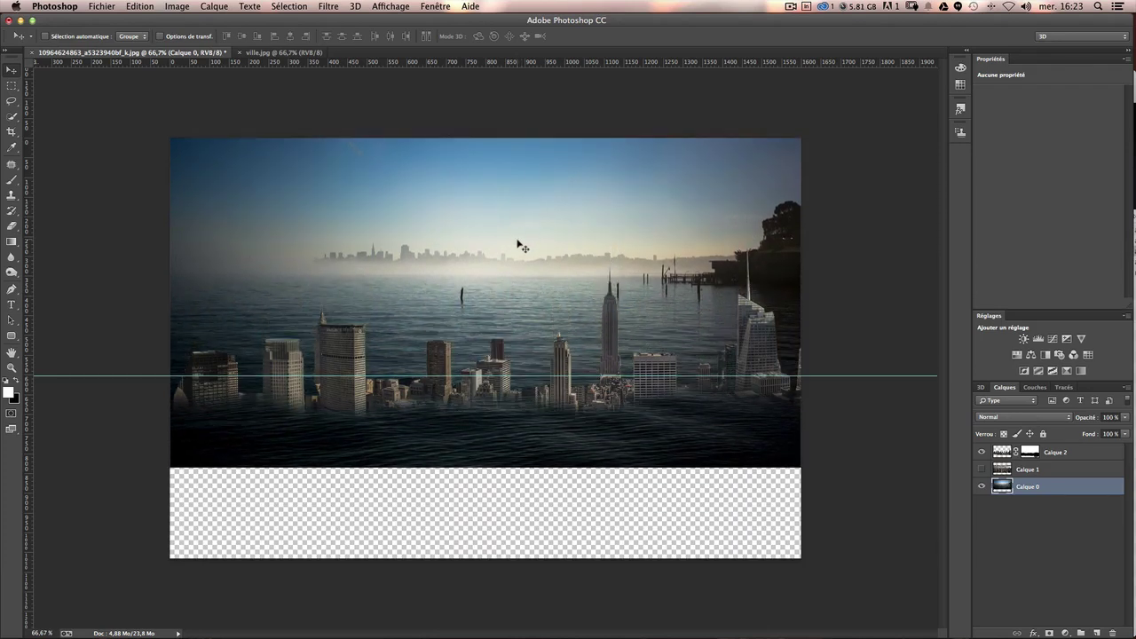
key("Up")
key("Up")
key("Up")
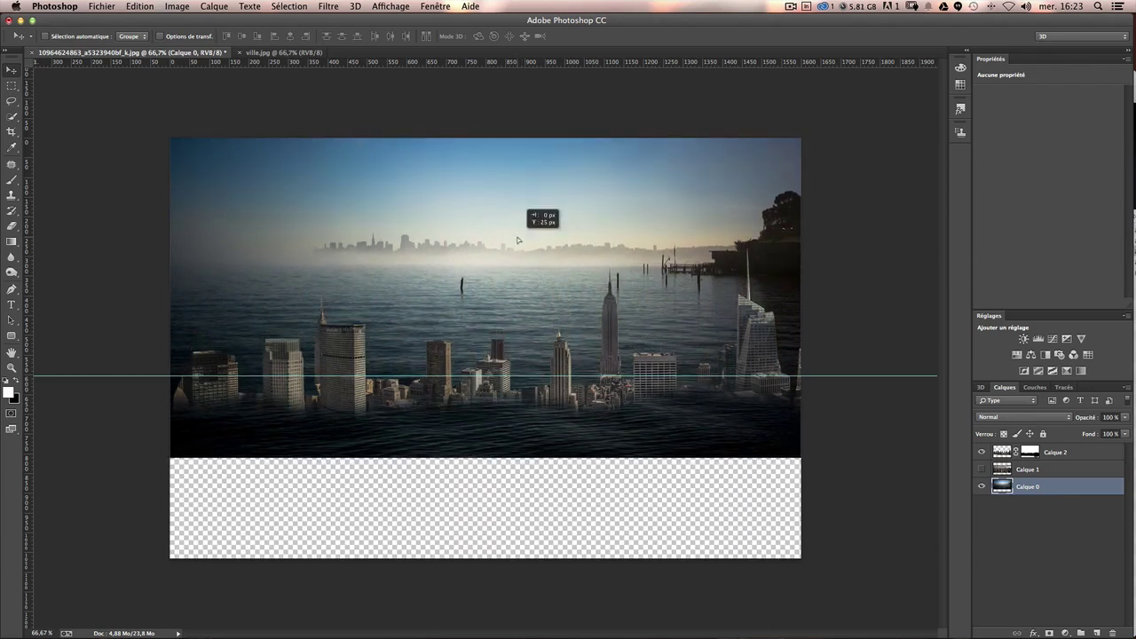
left_click_drag(518, 240, 518, 217)
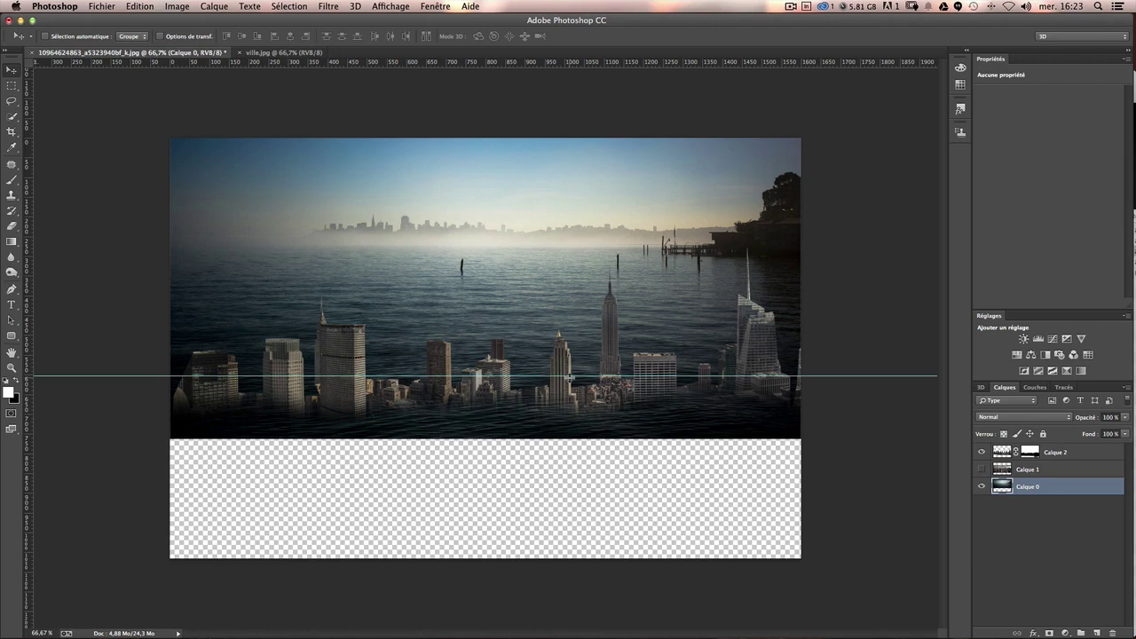
key("ctrl+semicolon")
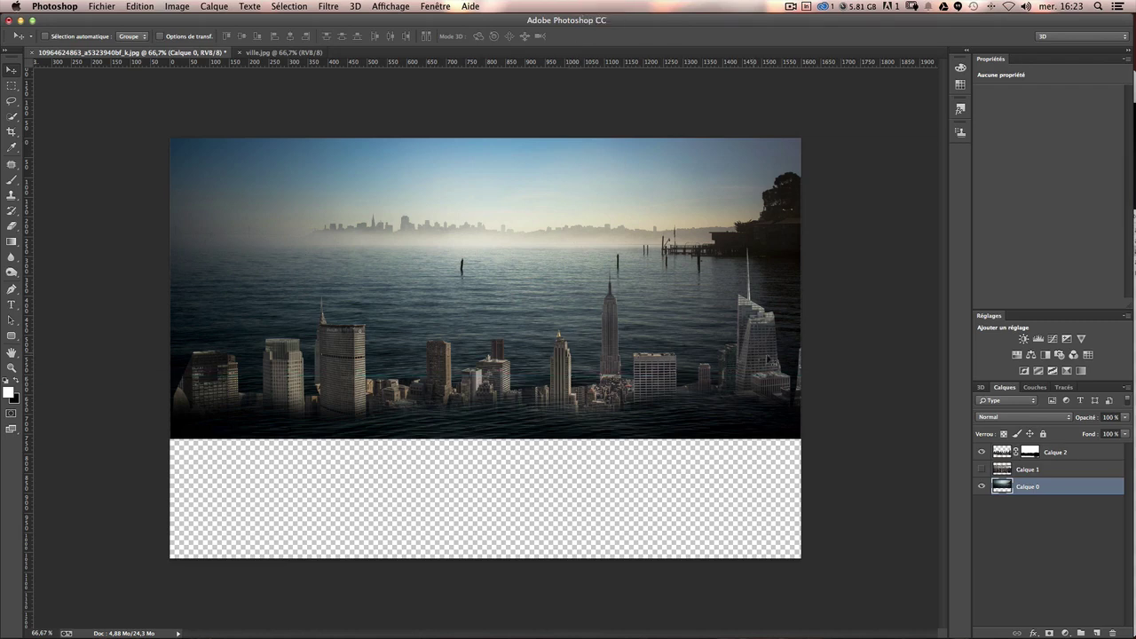
Rename Calque 2 to 'tours det' and Calque 1 to 'ville', making the city layer visible.
left_click(1088, 456)
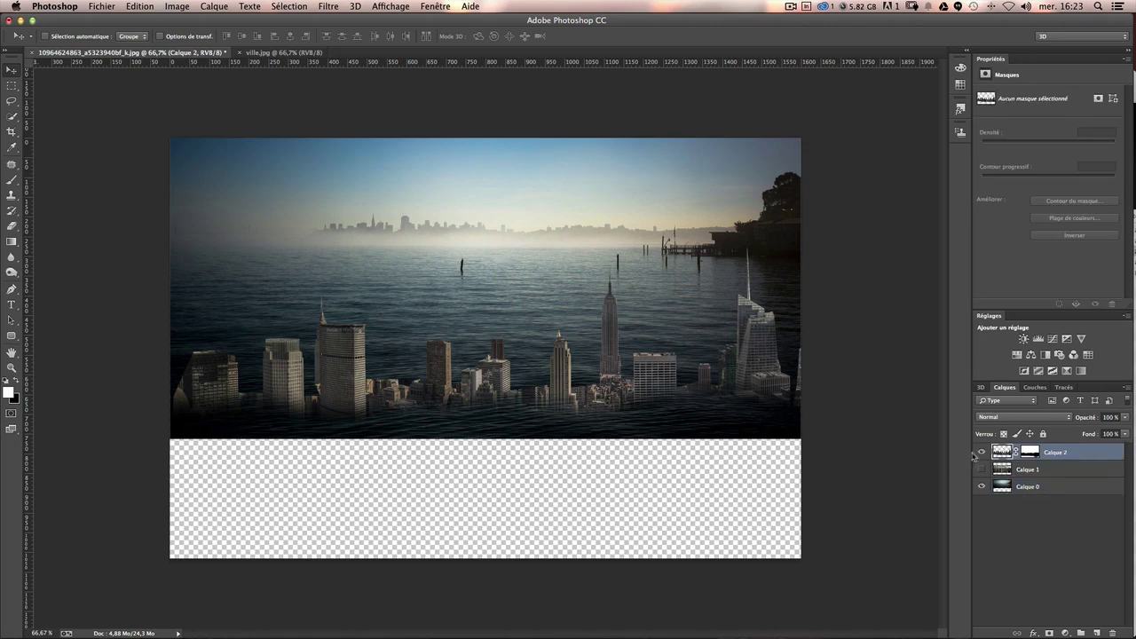
double_click(1067, 454)
type("tours de")
type("t")
key("Return")
left_click(981, 468)
double_click(1028, 469)
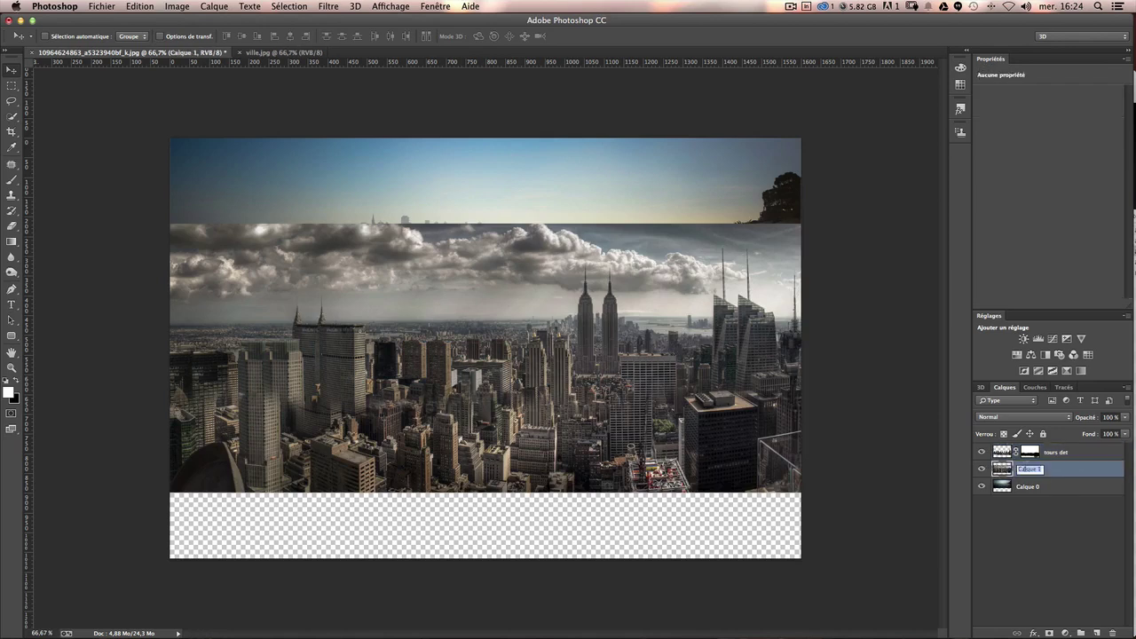
type("t")
type("le")
key("Return")
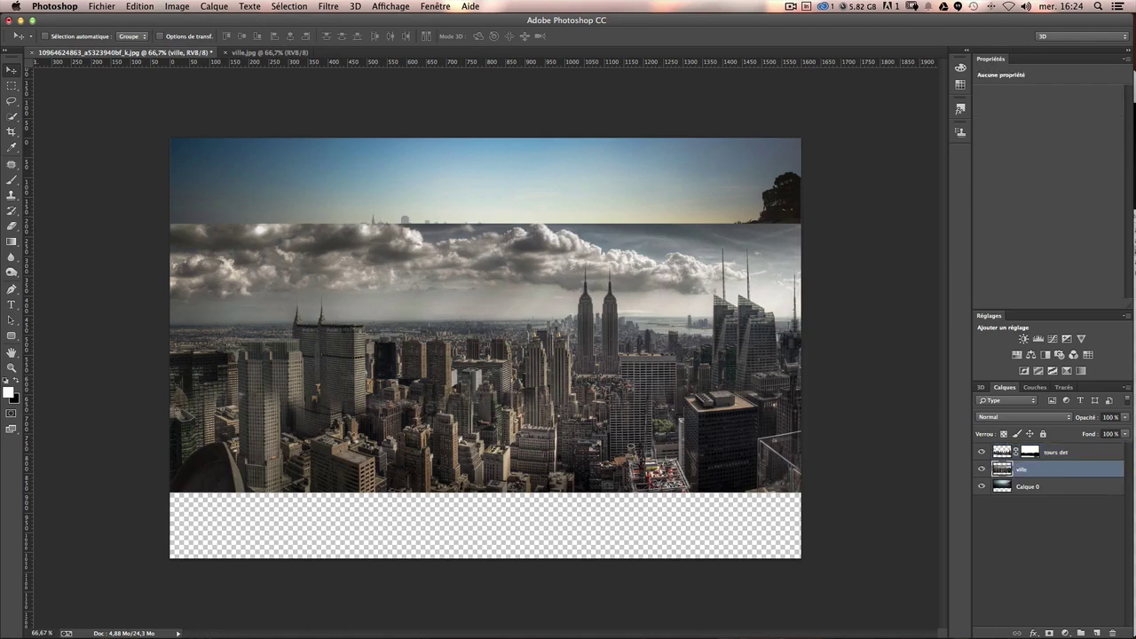
Rename the Calque 0 sea layer to 'mer', dismissing an accidentally opened layer style window.
double_click(1103, 488)
key("Escape")
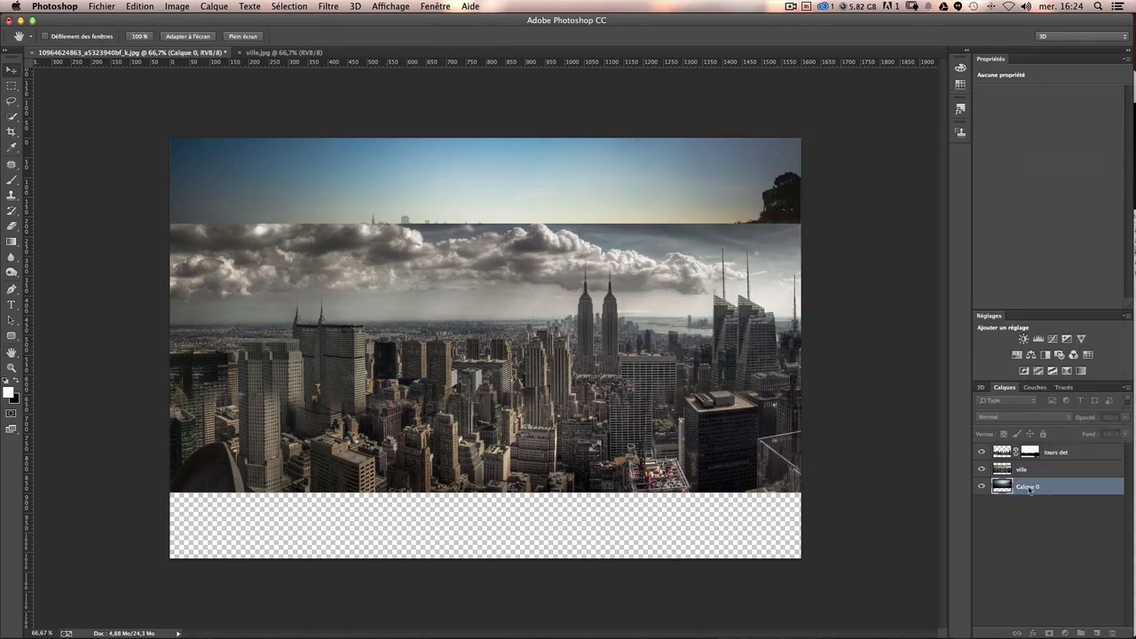
double_click(1029, 486)
type("mer")
key("Return")
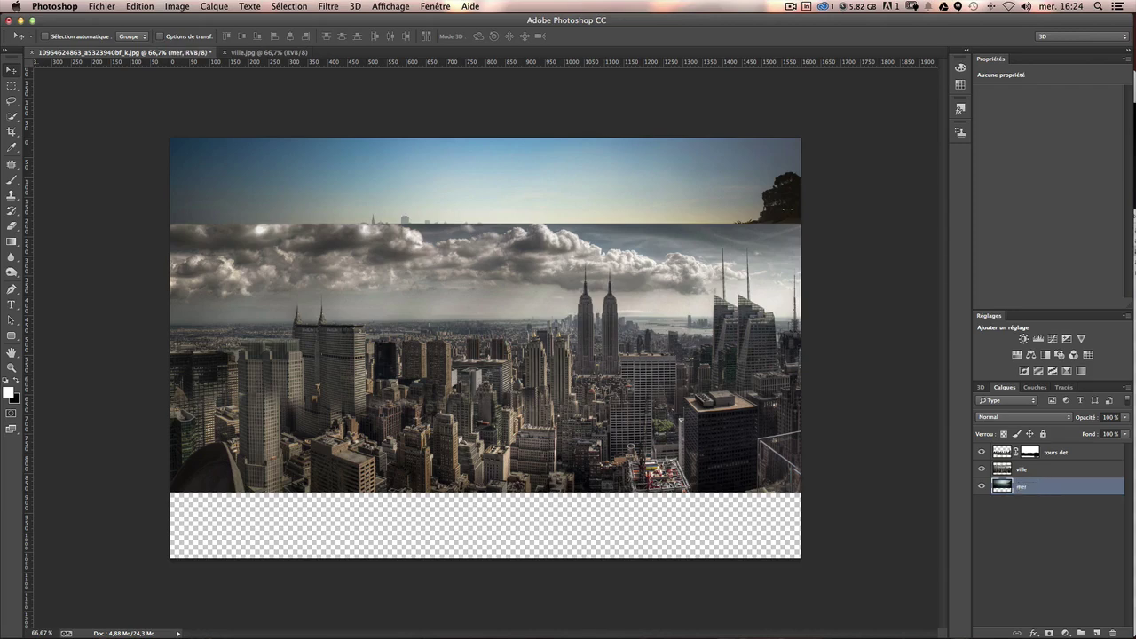
Hide ville and drag the tours det buildings up so the towers rise further from the sea.
left_click(981, 469)
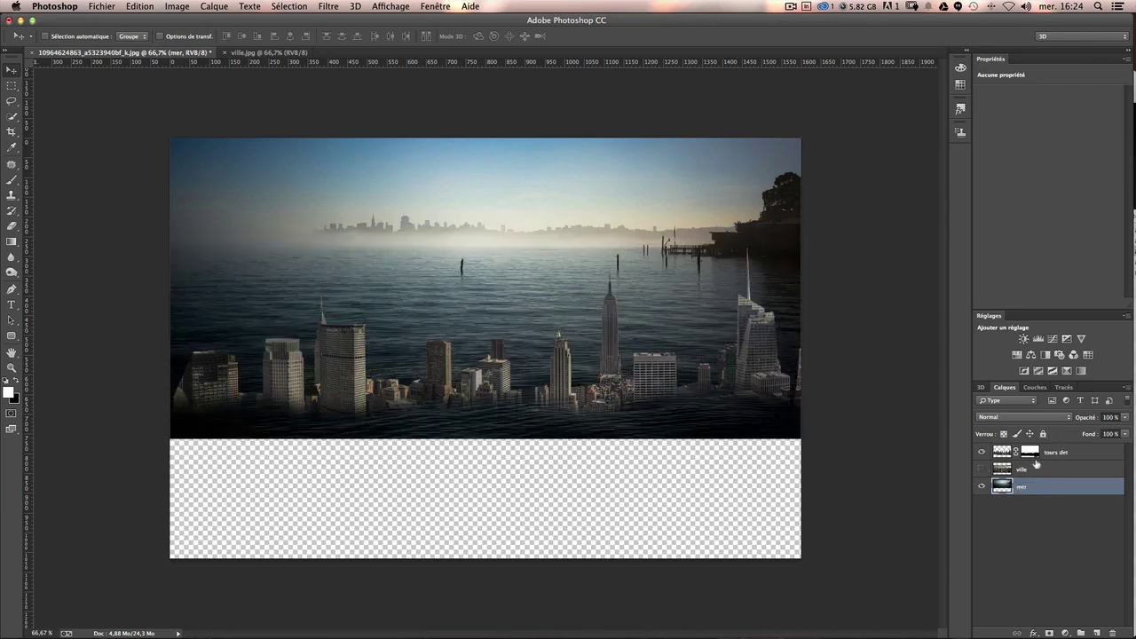
left_click(1072, 454)
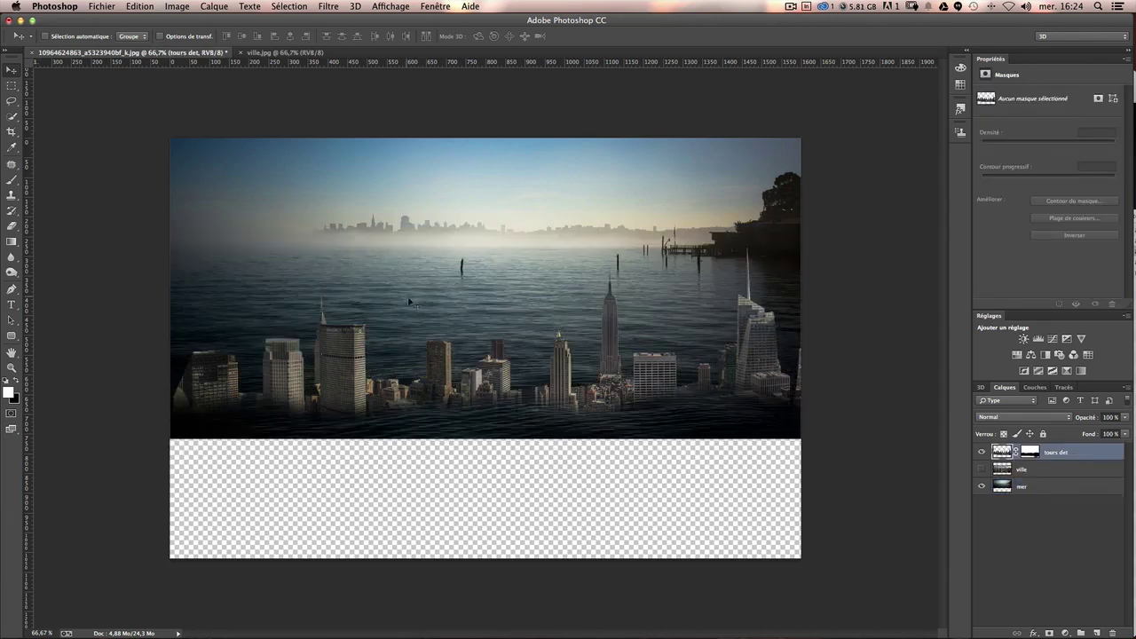
left_click_drag(479, 394, 472, 358)
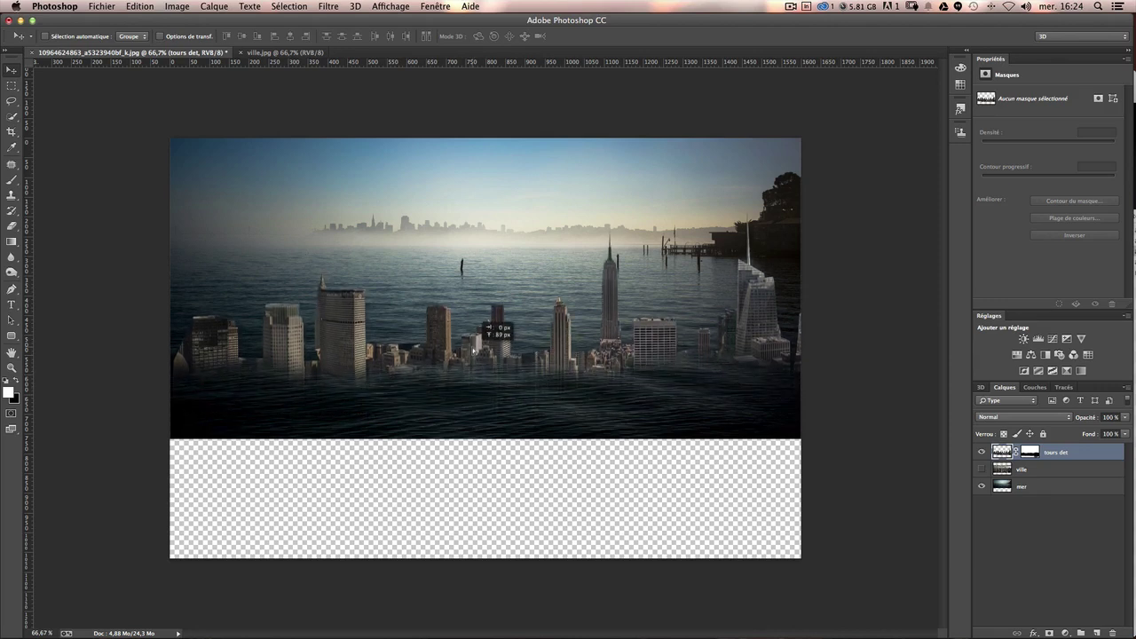
left_click_drag(473, 356, 473, 331)
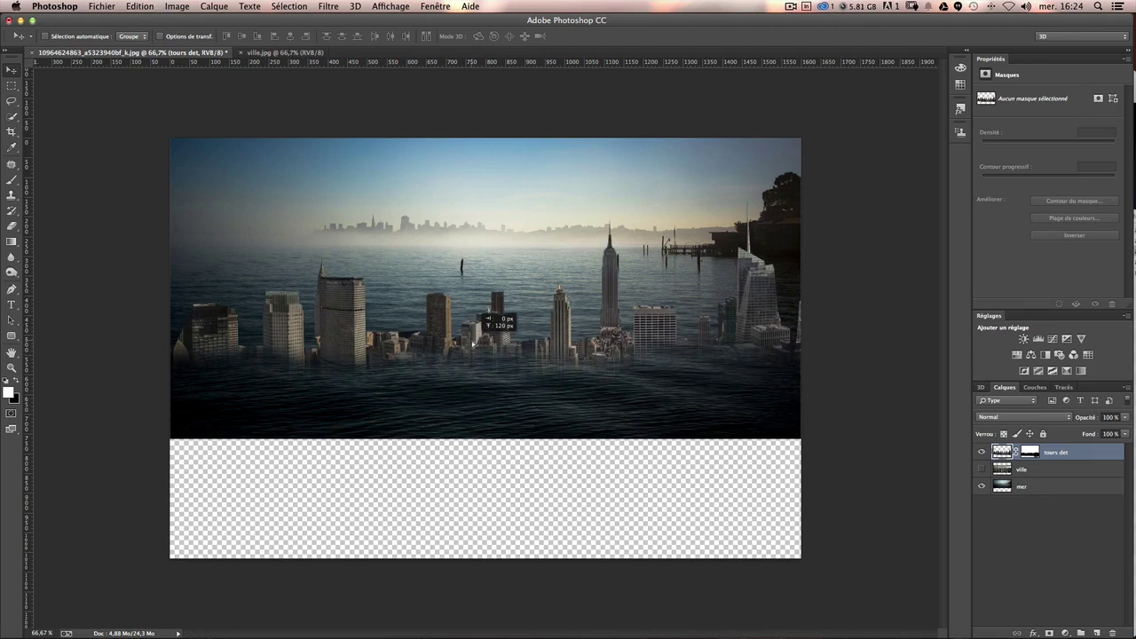
left_click_drag(474, 331, 474, 331)
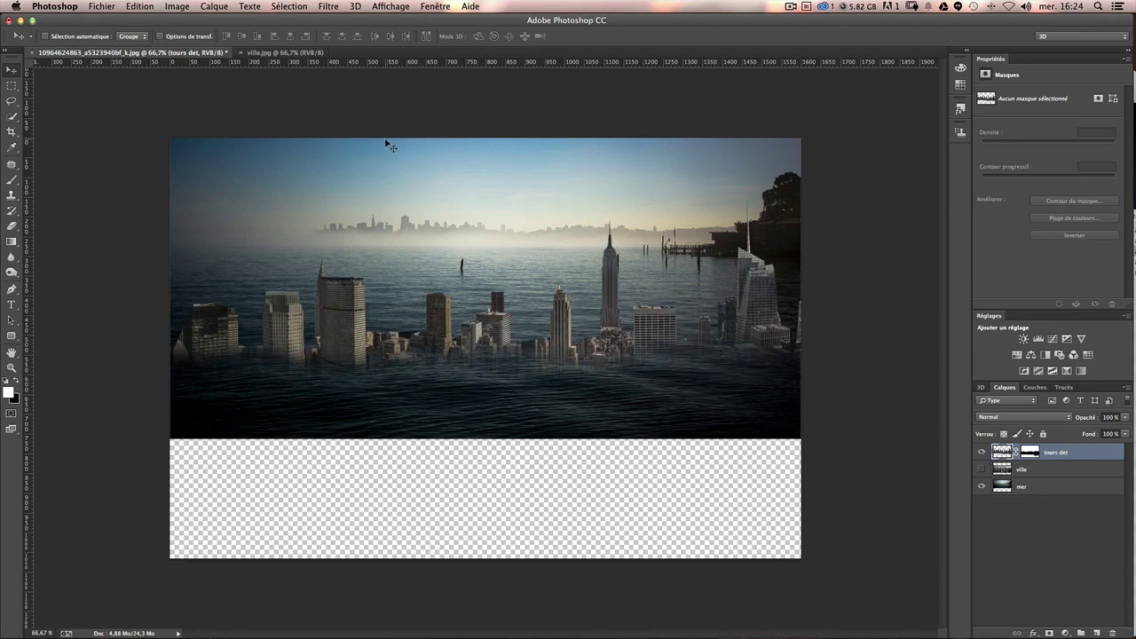
left_click_drag(620, 343, 620, 332)
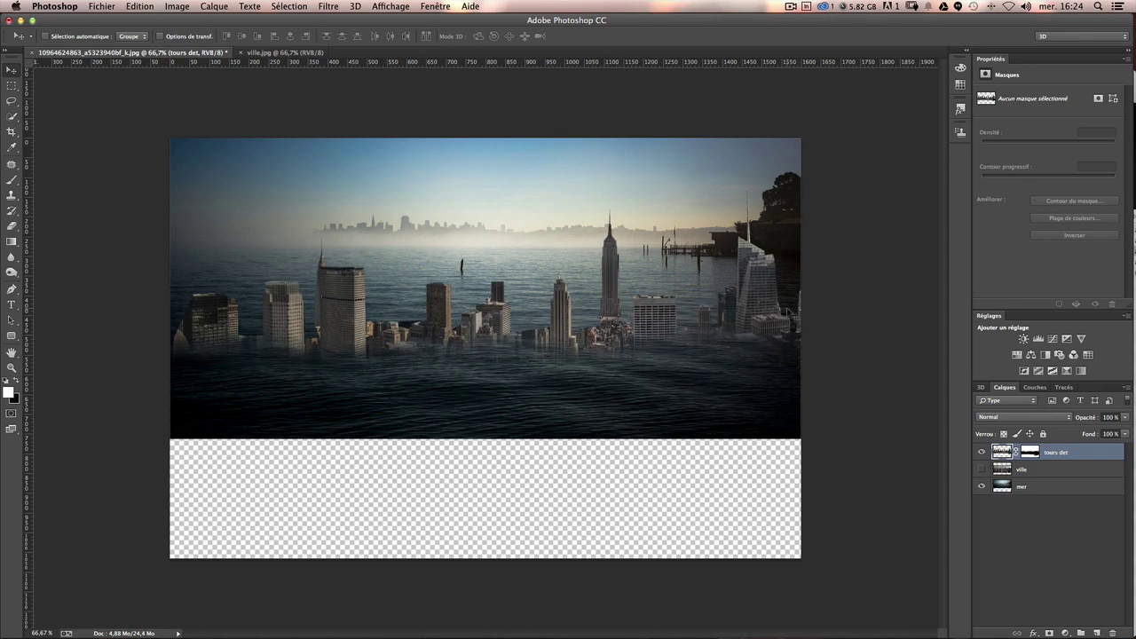
left_click_drag(518, 312, 512, 330)
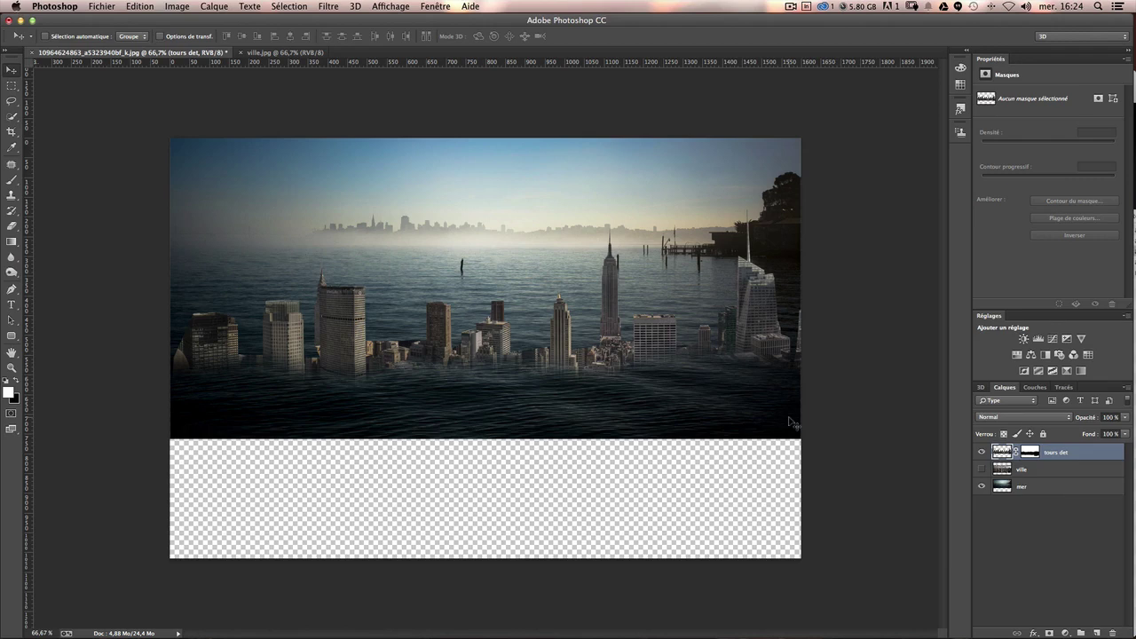
key("super+alt+c")
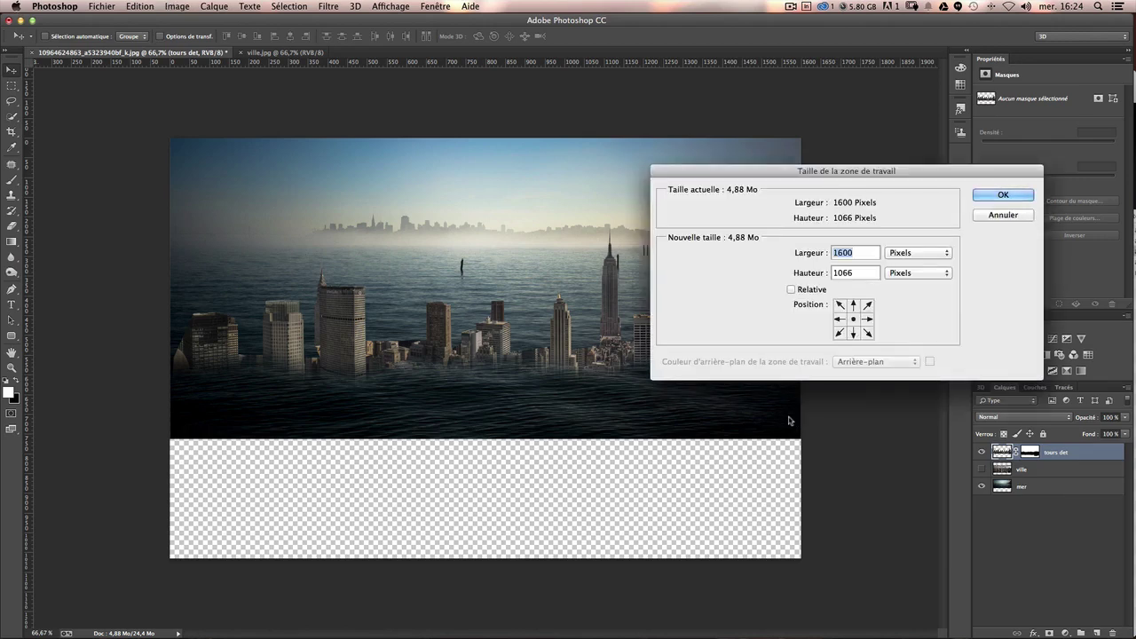
Resize the canvas to 1600 × 1400 pixels, anchored at the top centre.
double_click(854, 274)
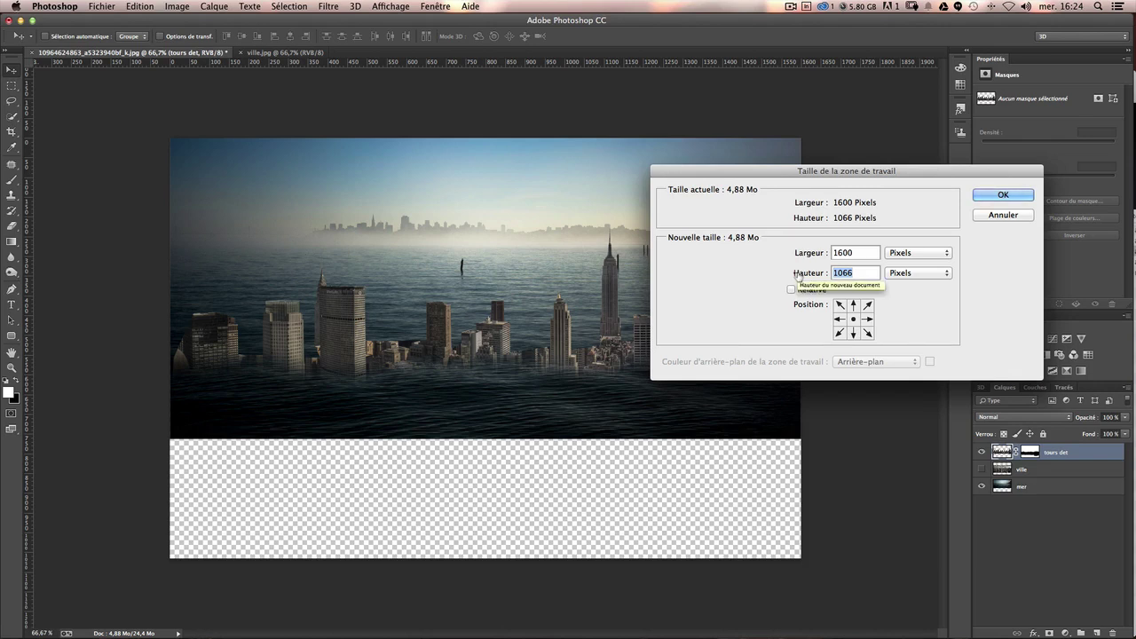
type("1400")
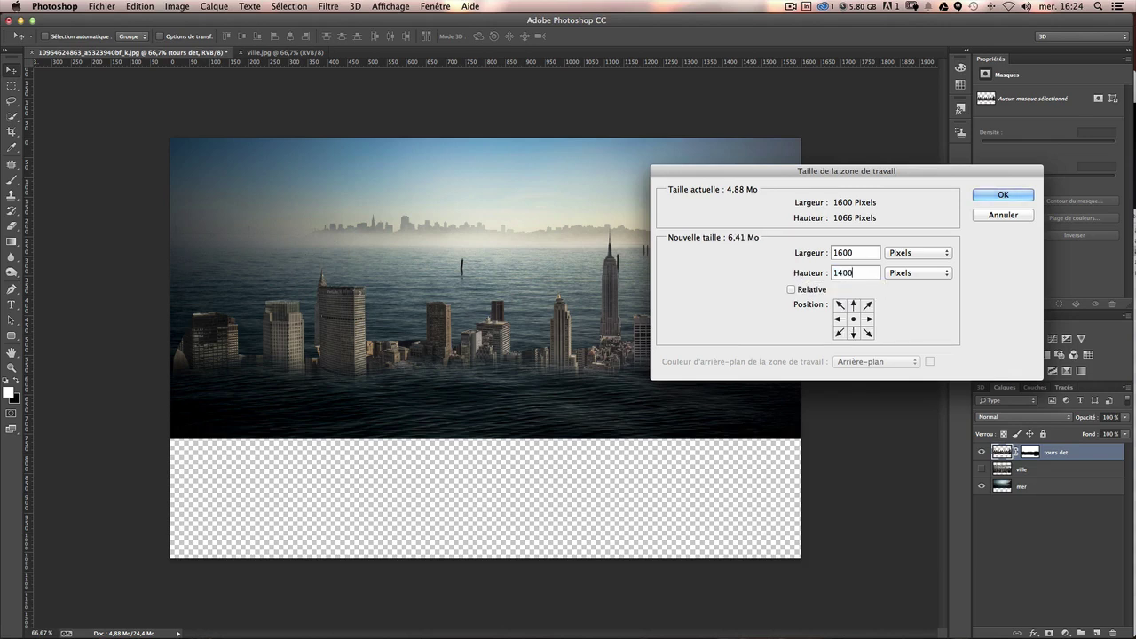
left_click(853, 305)
left_click(853, 306)
left_click(821, 273)
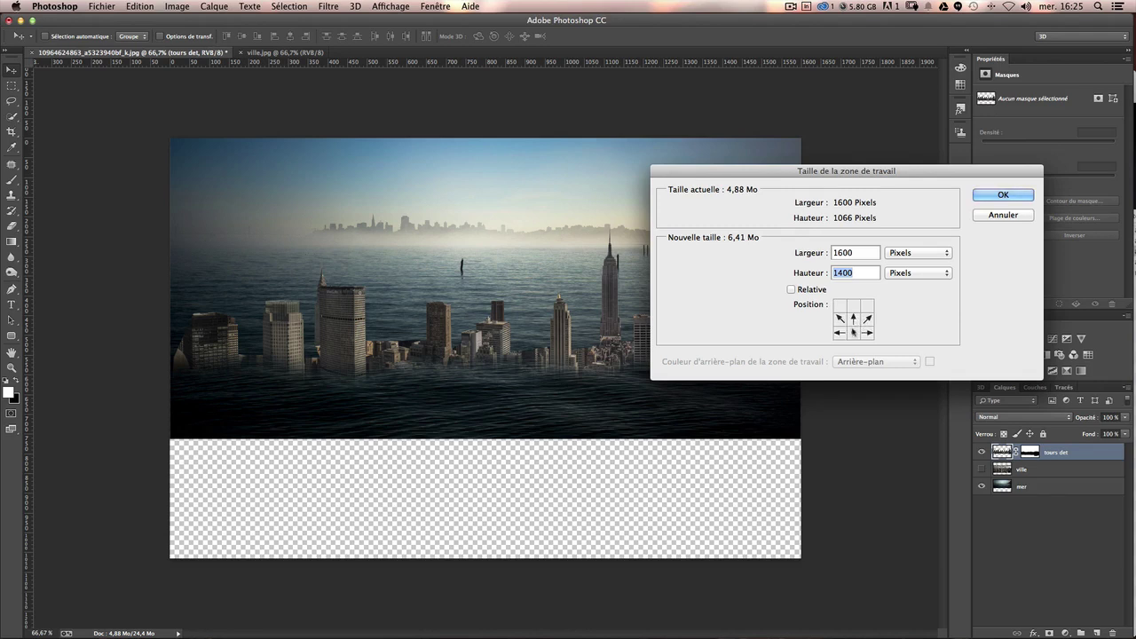
left_click(852, 319)
left_click(853, 333)
left_click(853, 318)
left_click(852, 305)
left_click(853, 304)
left_click(980, 196)
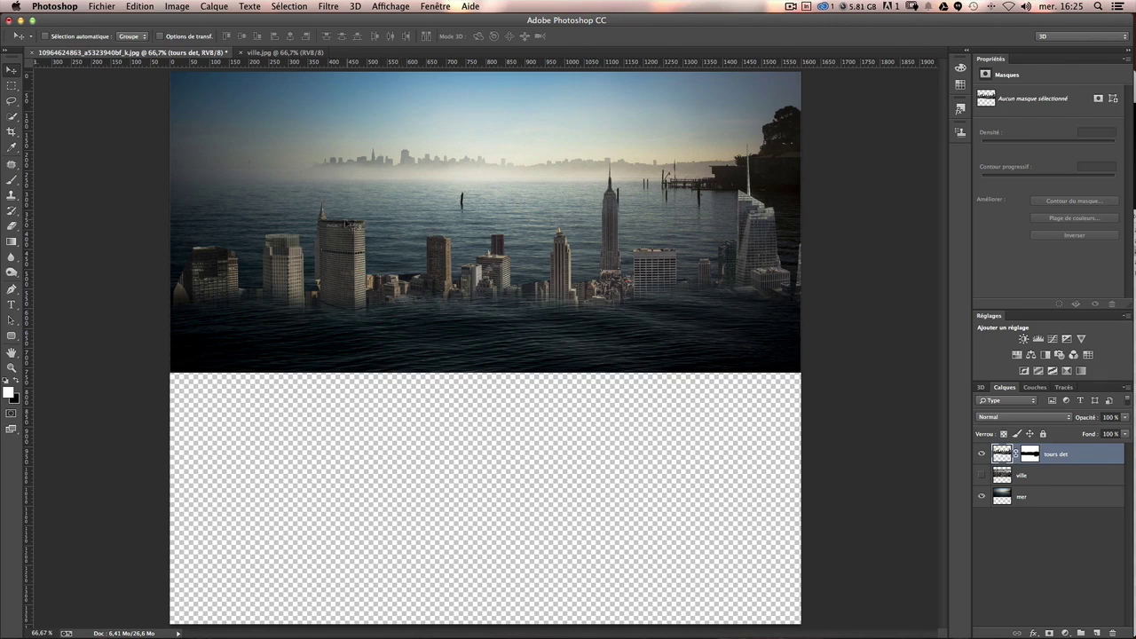
Move the tours det buildings and the mer sea layer lower on the taller canvas.
left_click_drag(449, 228, 449, 245)
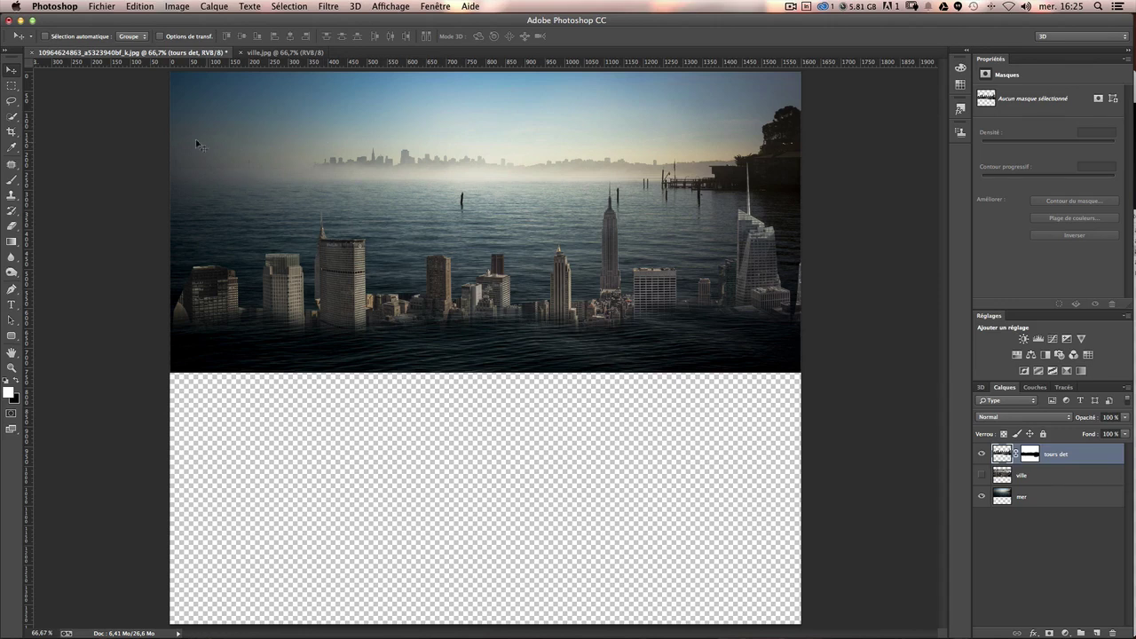
left_click(1020, 496)
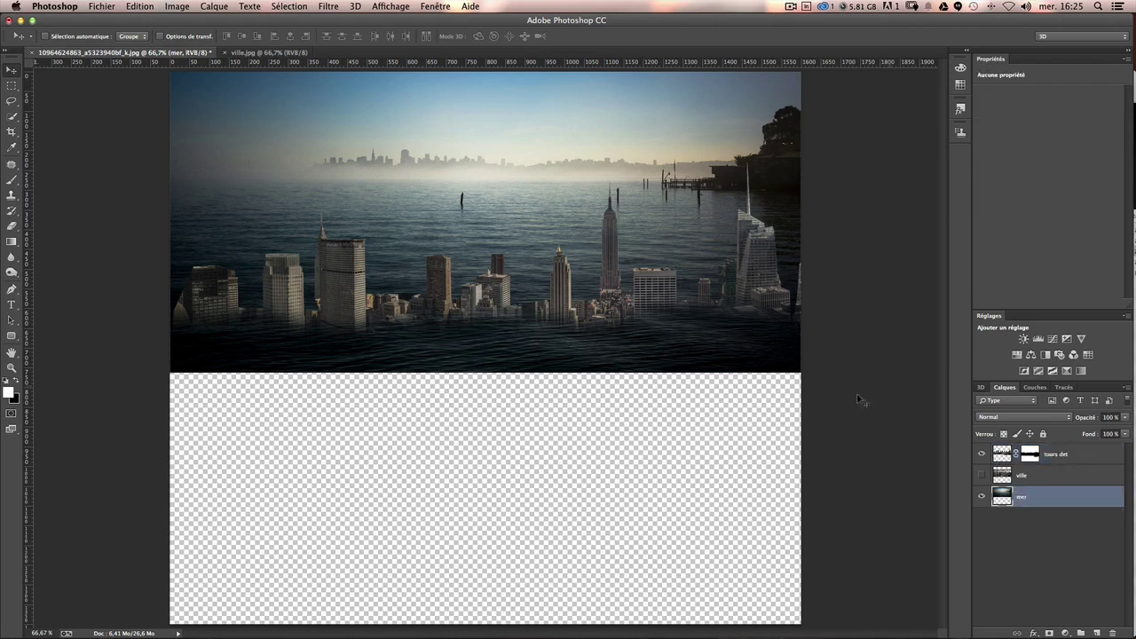
left_click_drag(582, 205, 579, 225)
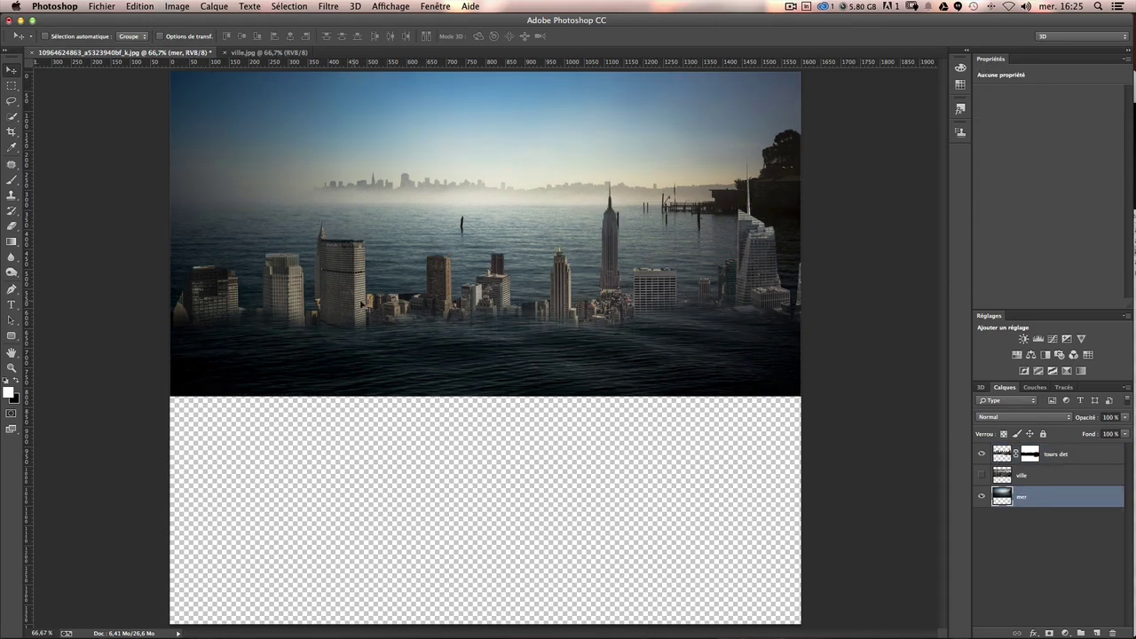
left_click(1056, 455)
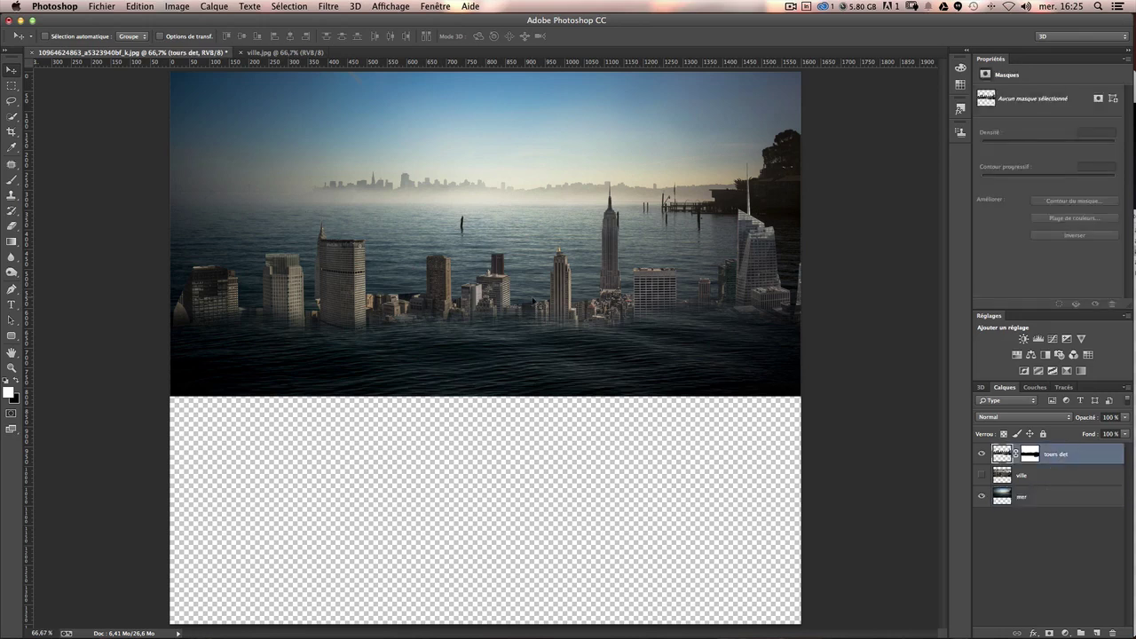
key("shift+Down")
key("shift+Down")
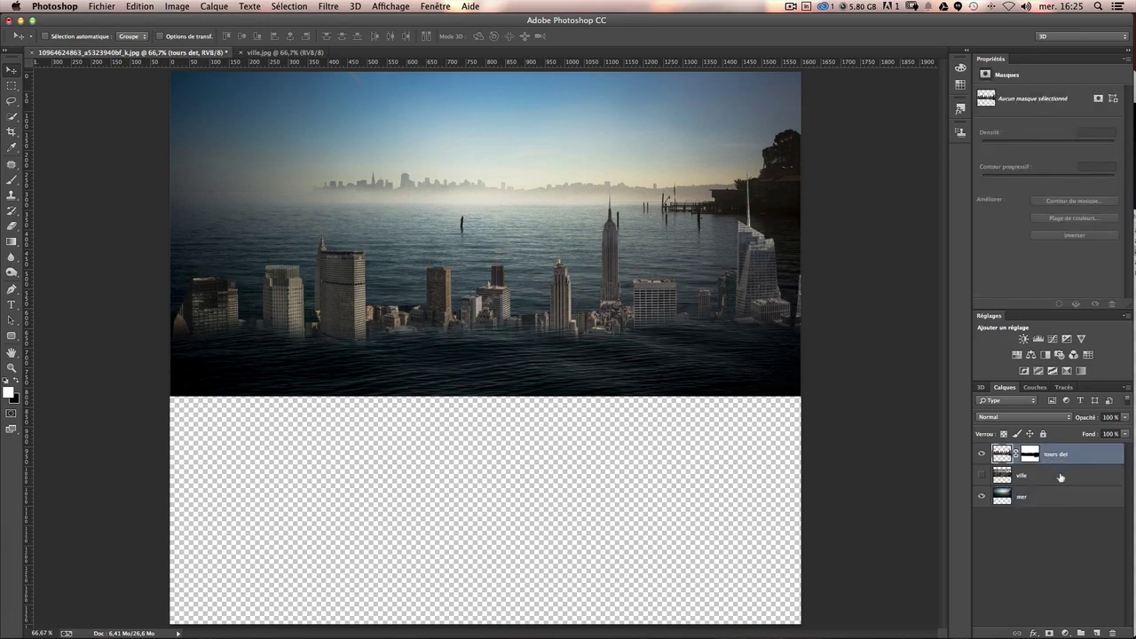
left_click(1059, 504)
left_click_drag(621, 236, 621, 264)
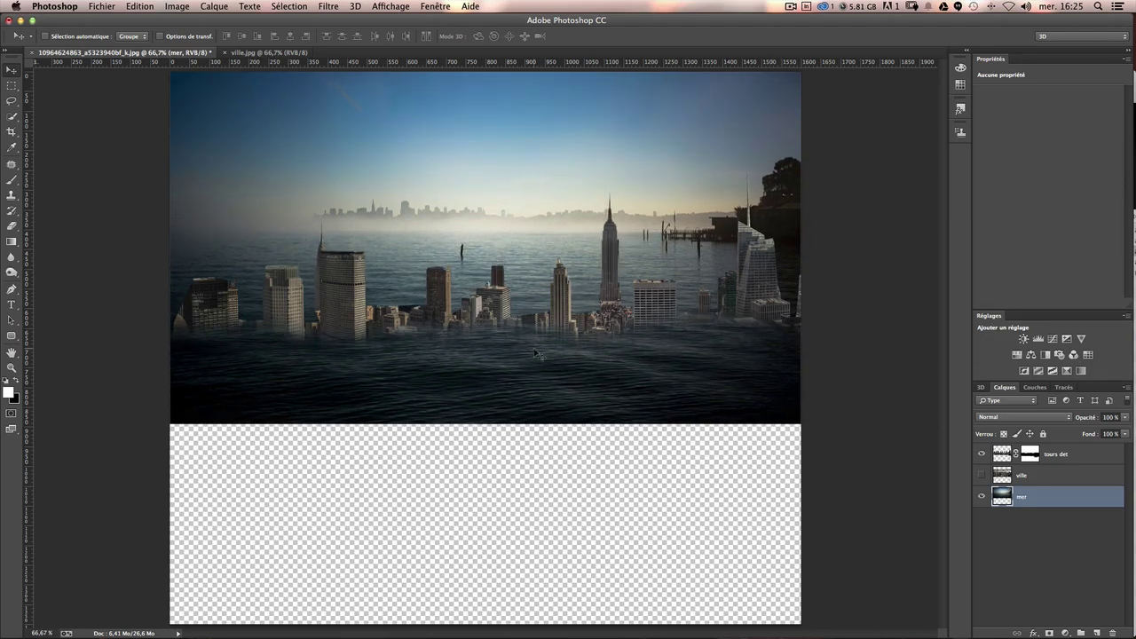
mouse_move(543, 370)
left_mouse_down()
mouse_move(537, 436)
mouse_move(541, 372)
left_mouse_up()
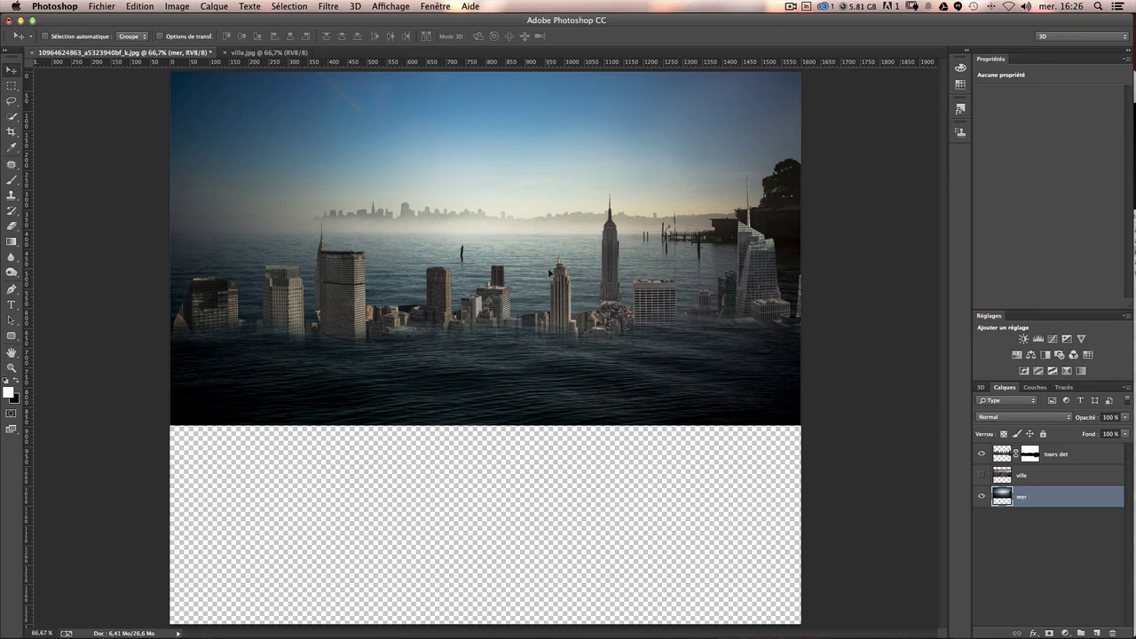
left_click(1030, 453)
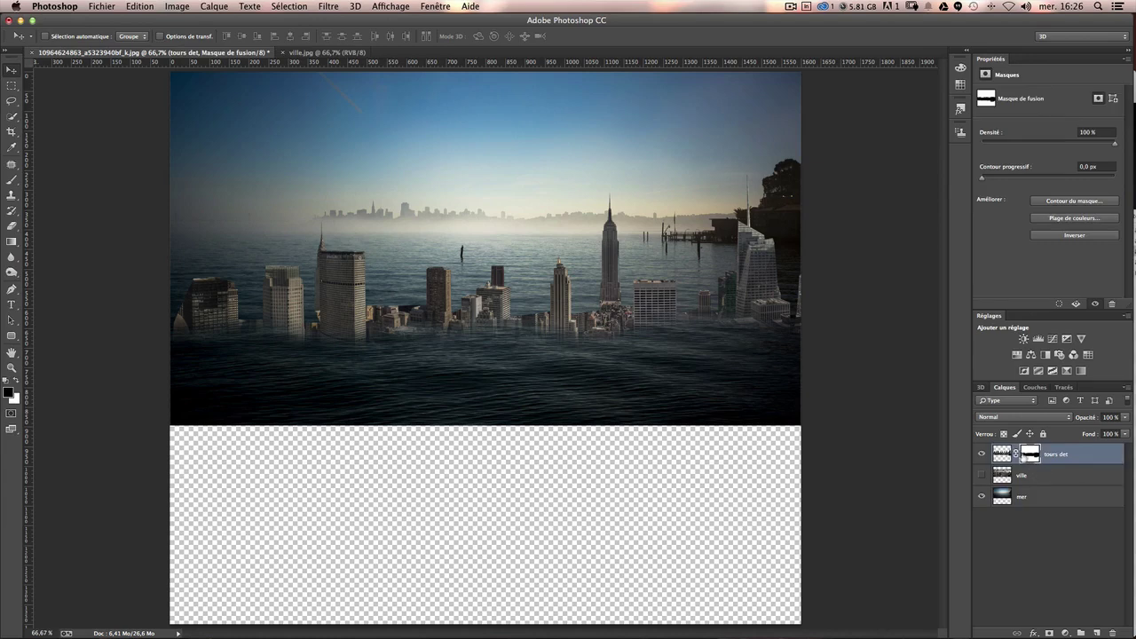
Zoom to 200% on the buildings and set the Brush to about 15 px.
key("super+plus")
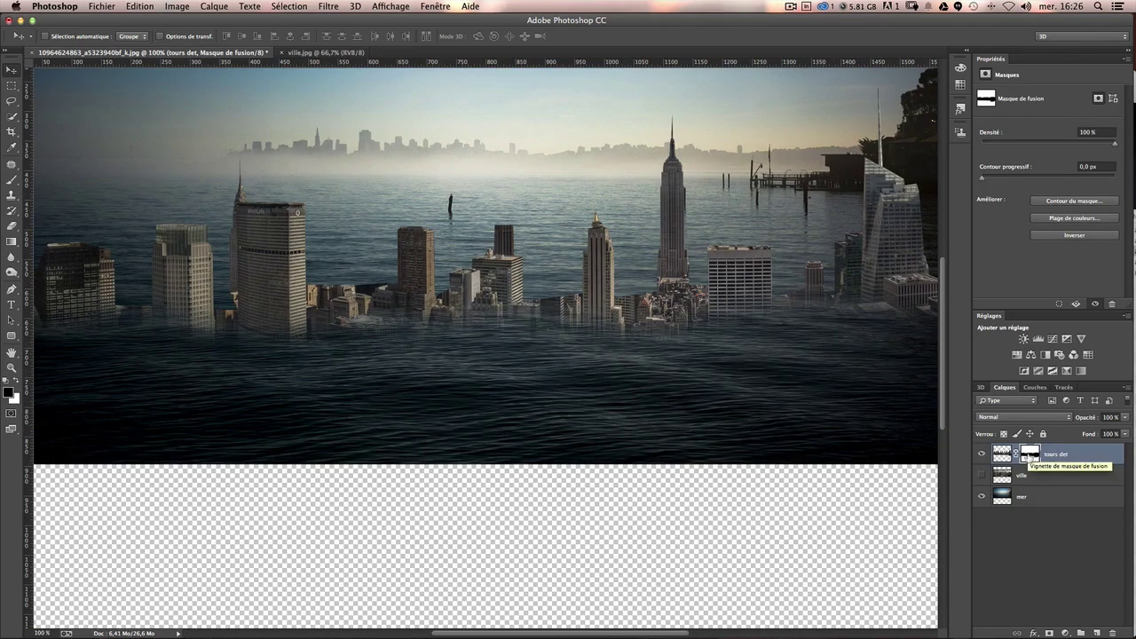
left_click_drag(418, 405, 561, 401)
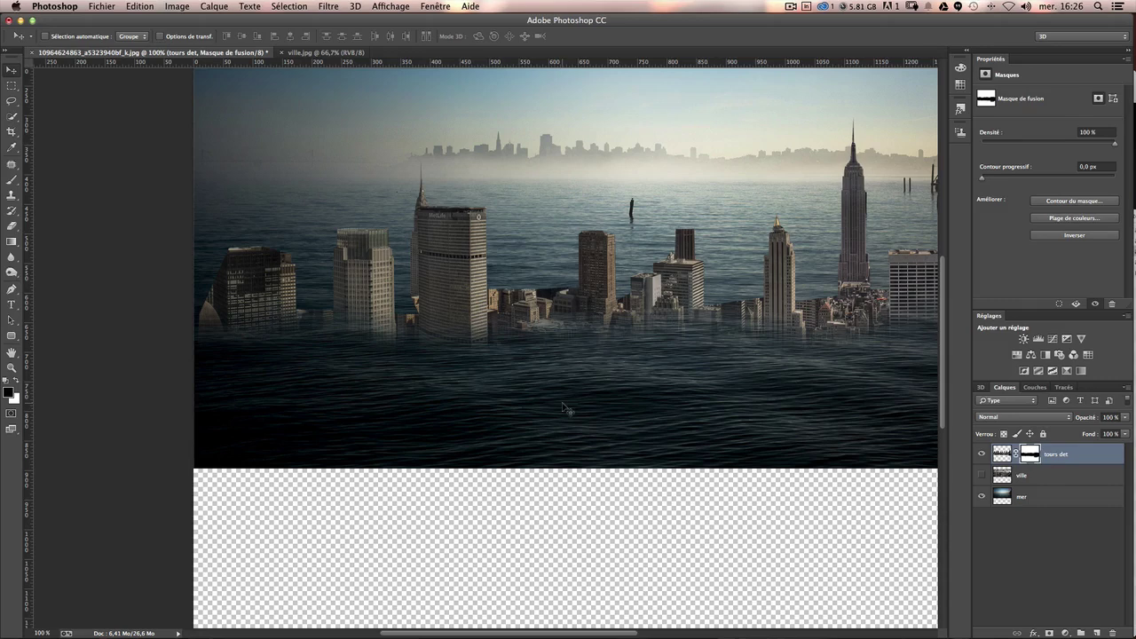
key("super+plus")
left_click_drag(459, 379, 648, 400)
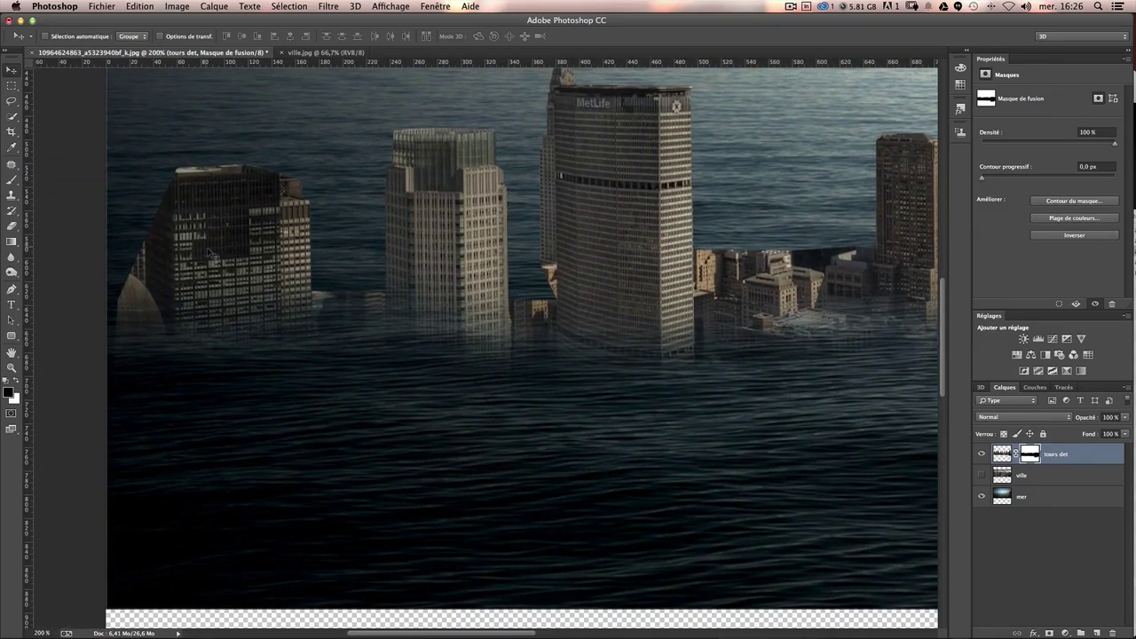
left_click(12, 180)
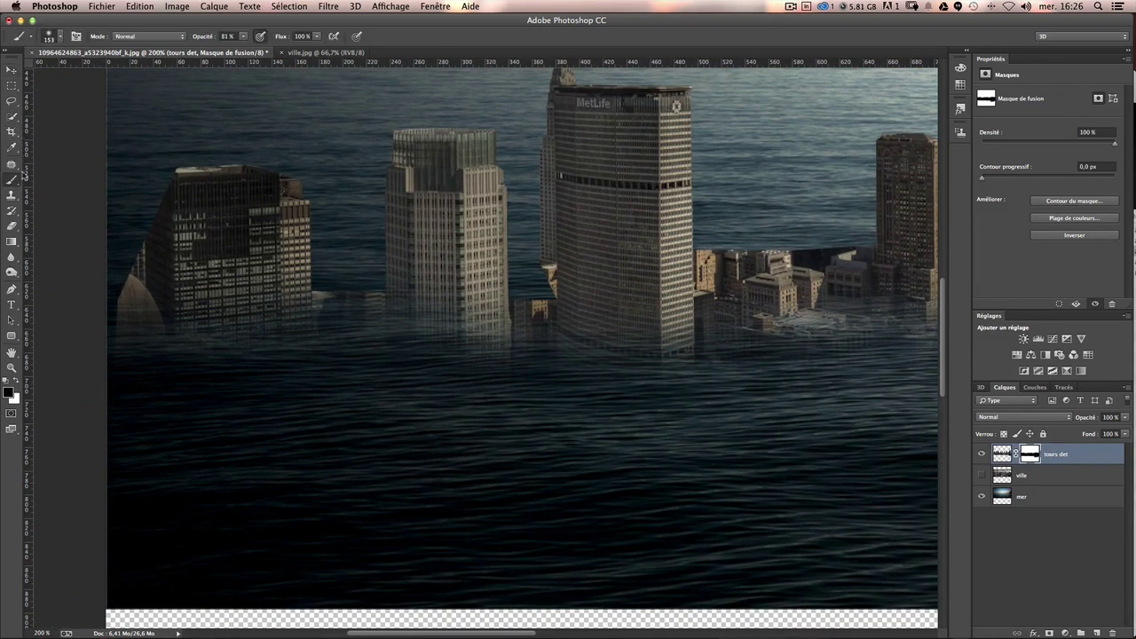
left_click(55, 42)
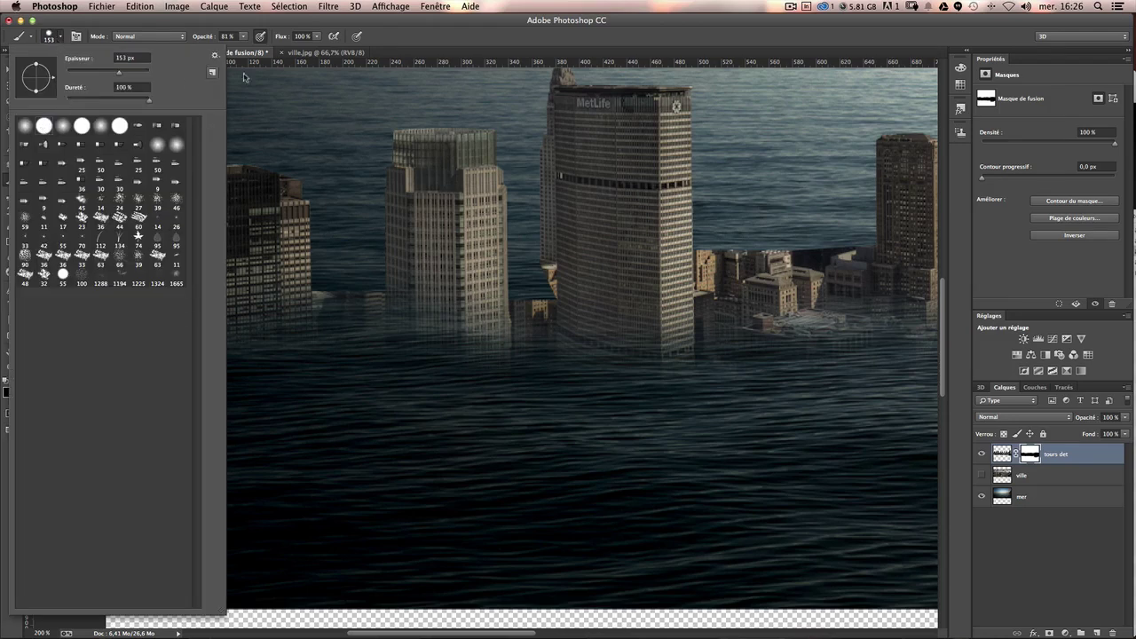
left_click(512, 36)
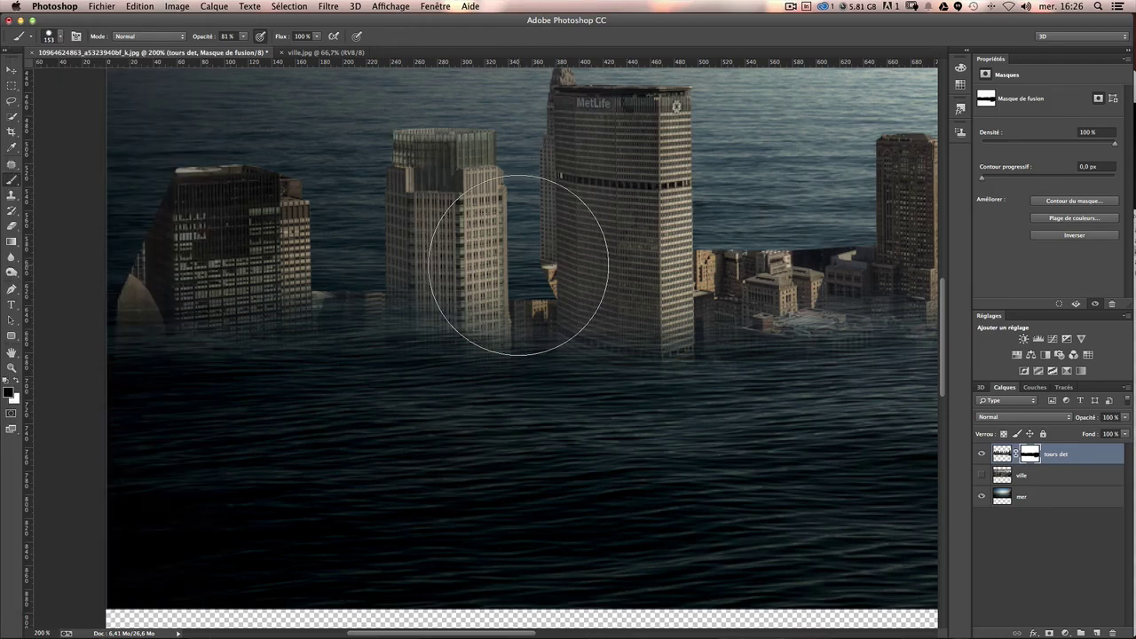
mouse_move(549, 278)
left_mouse_down()
mouse_move(488, 271)
mouse_move(534, 274)
mouse_move(505, 275)
mouse_move(537, 191)
mouse_move(582, 355)
mouse_move(548, 413)
left_mouse_up()
left_click_drag(442, 304, 387, 300)
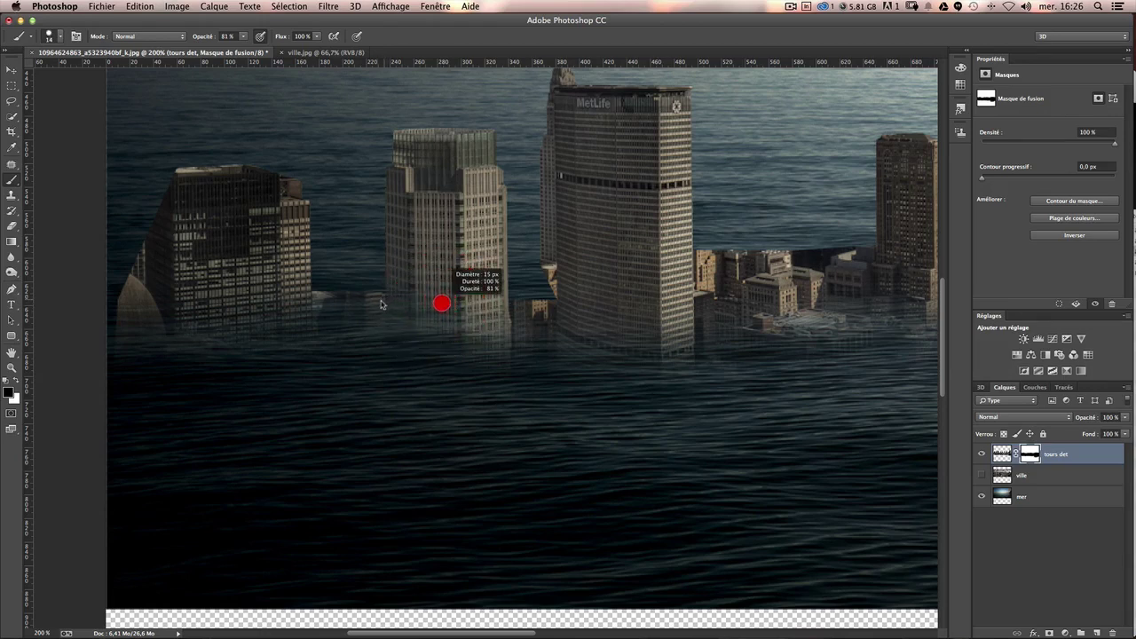
left_click_drag(387, 301, 382, 302)
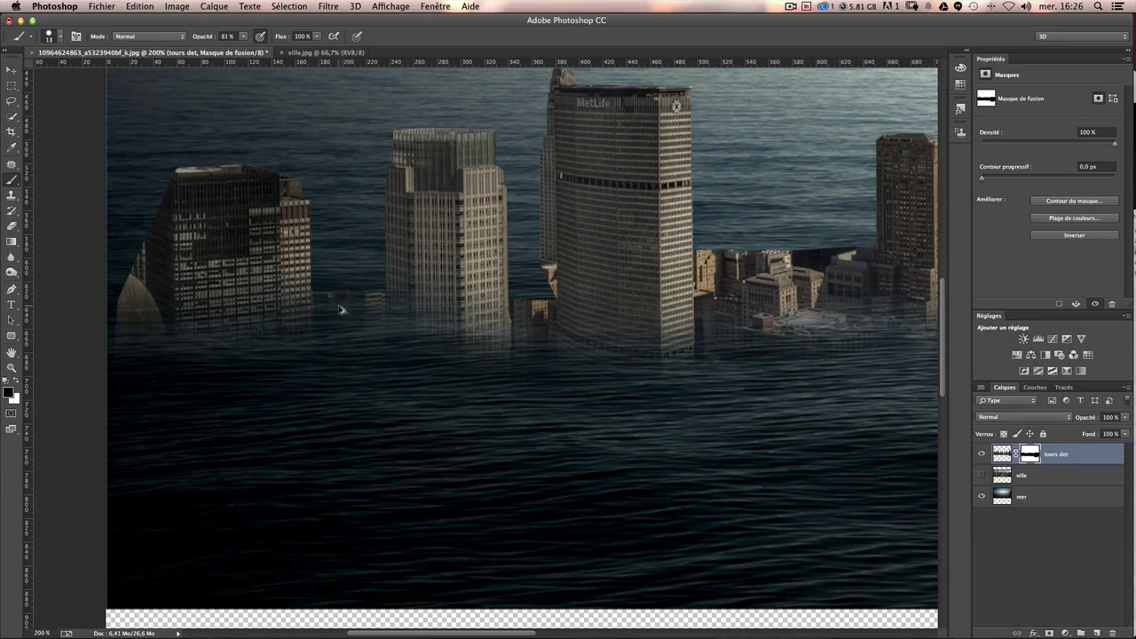
Paint black on the tours det mask around the left and central tower bases.
left_click_drag(320, 298, 320, 321)
mouse_move(376, 271)
left_mouse_down()
mouse_move(376, 320)
mouse_move(379, 311)
left_mouse_up()
left_click_drag(378, 268, 386, 357)
left_click_drag(530, 320, 532, 370)
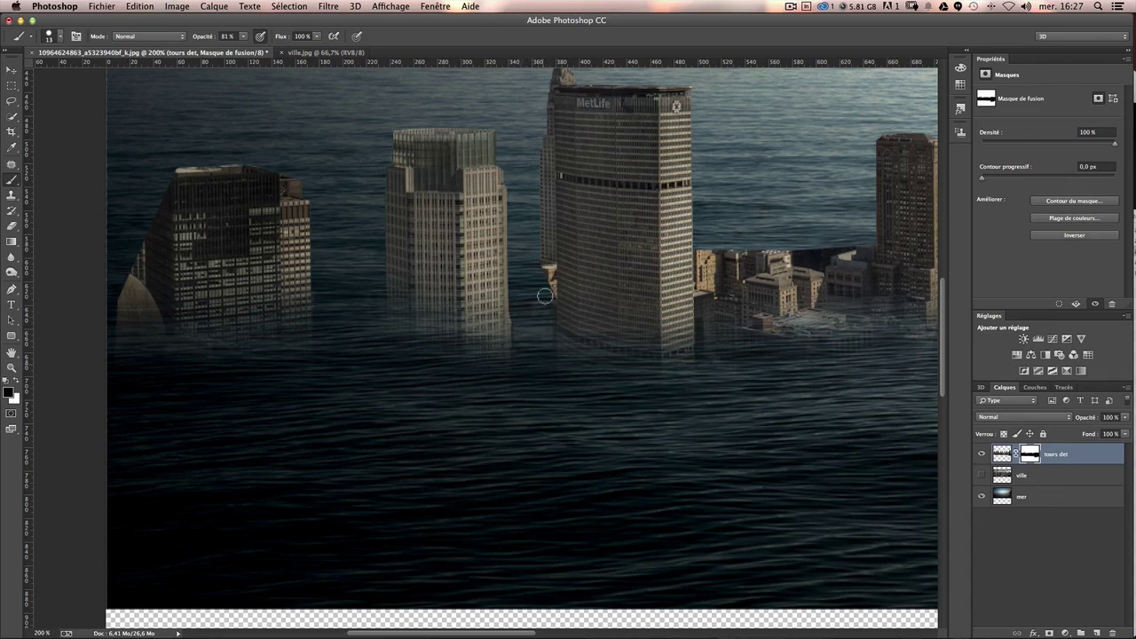
left_click_drag(562, 163, 597, 276)
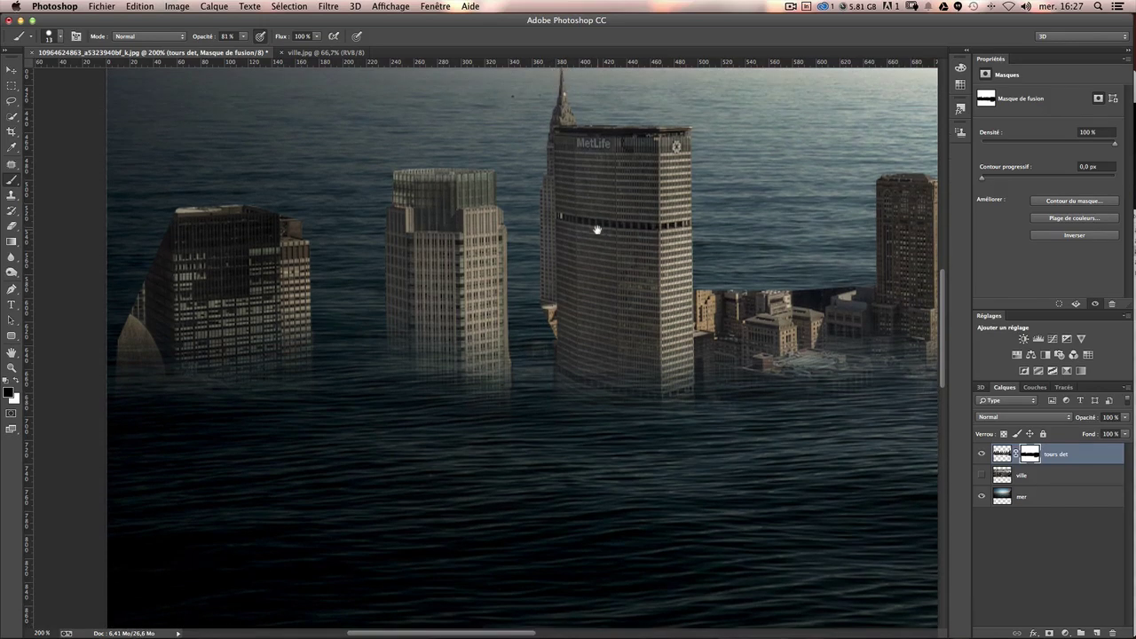
key("ctrl+z")
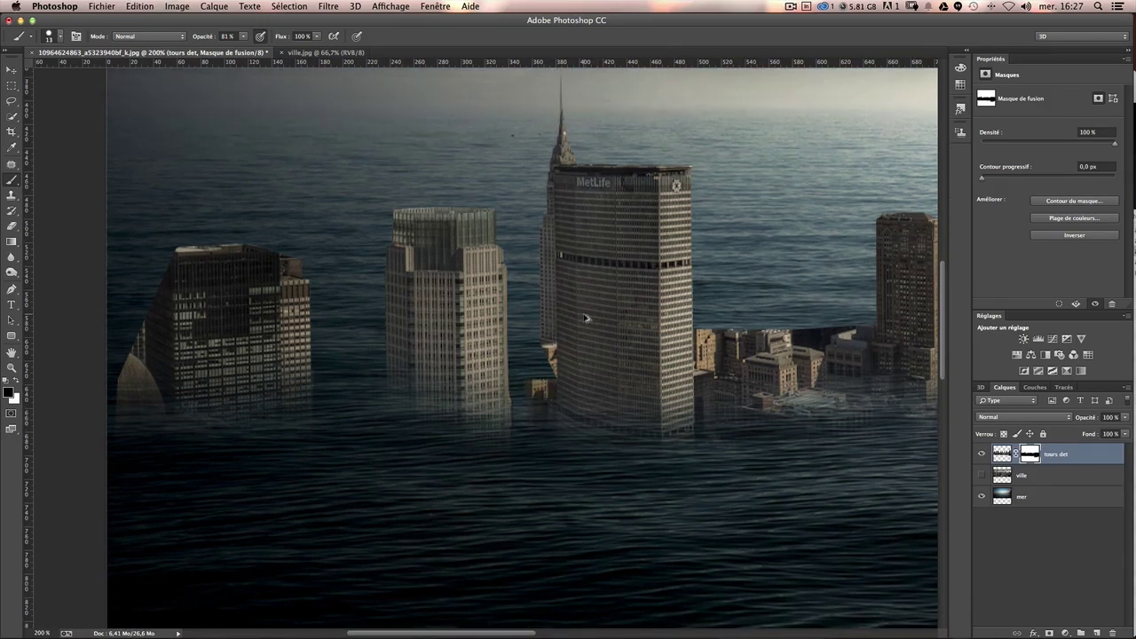
key("ctrl+z")
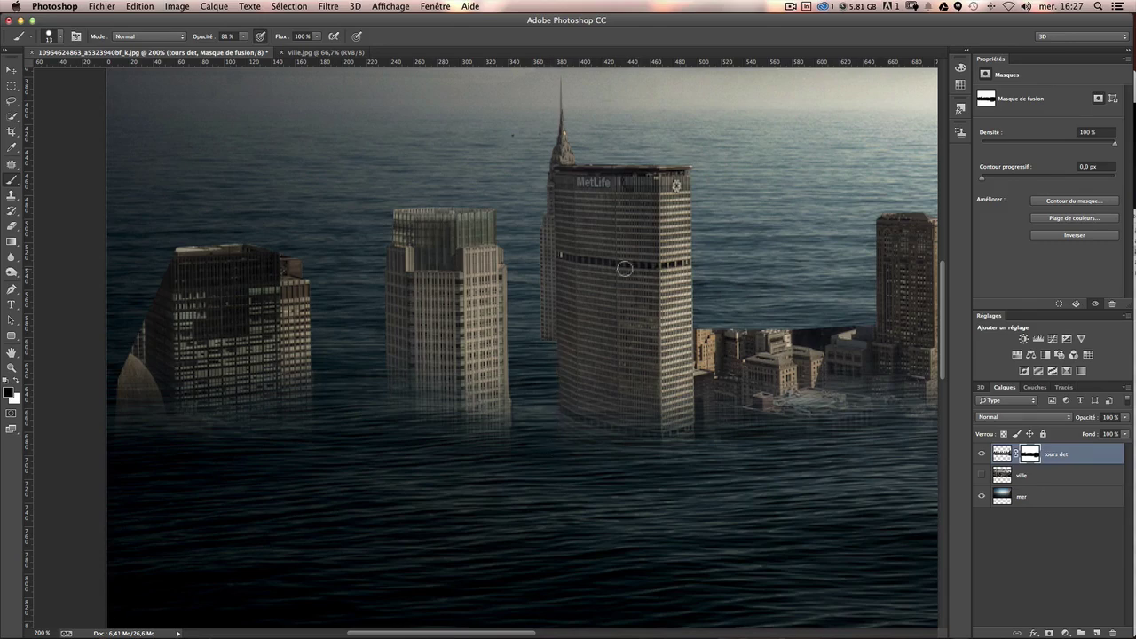
Mask out the small tan buildings right of the MetLife tower.
scroll(641, 324, "right", 3)
scroll(640, 323, "right", 8)
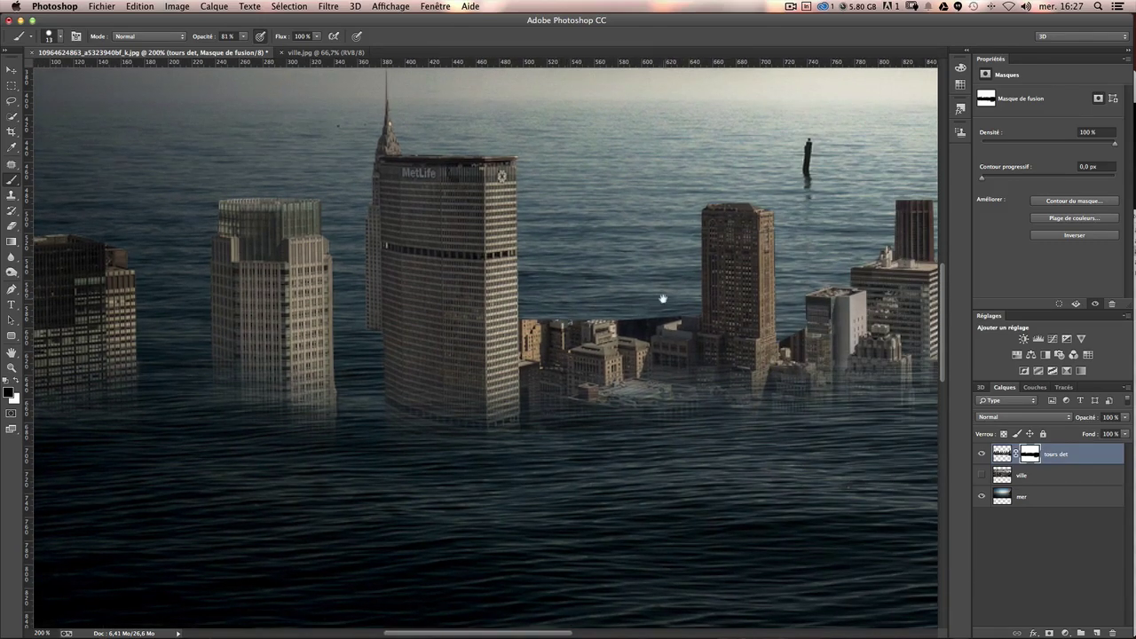
left_click_drag(662, 299, 486, 296)
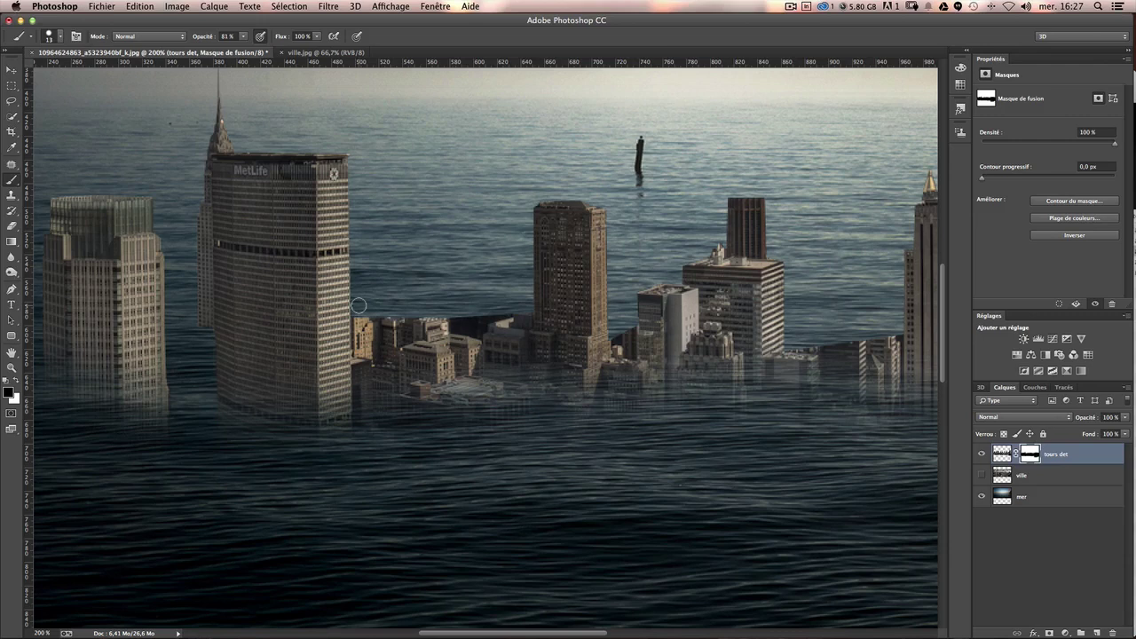
left_click_drag(359, 305, 357, 452)
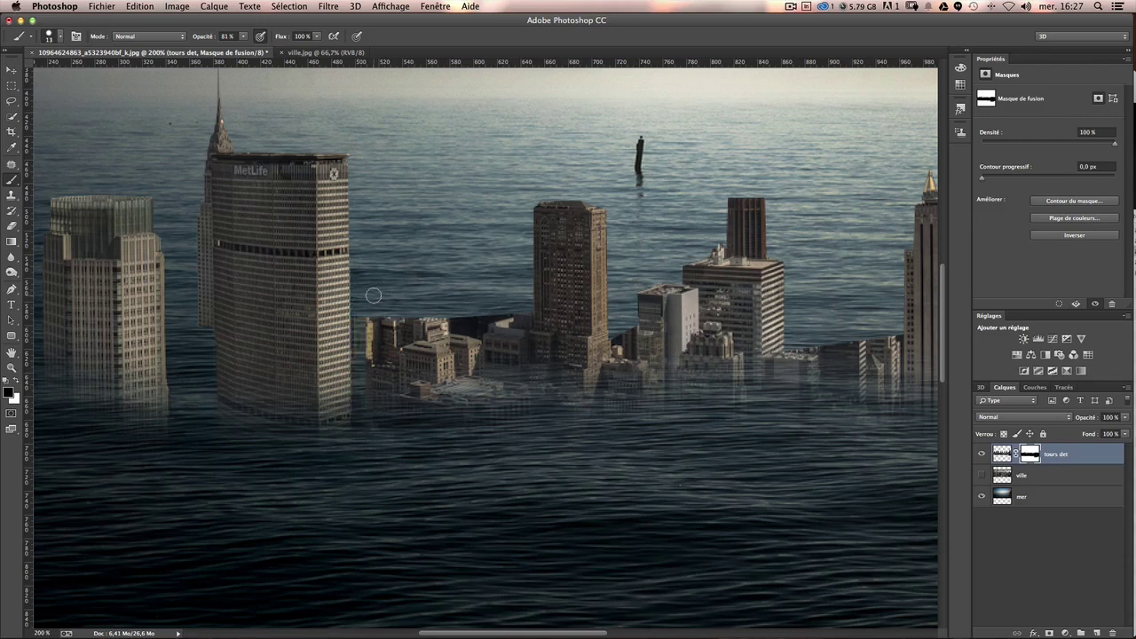
mouse_move(365, 319)
left_mouse_down()
mouse_move(371, 391)
mouse_move(398, 348)
mouse_move(398, 400)
mouse_move(482, 461)
mouse_move(439, 426)
left_mouse_up()
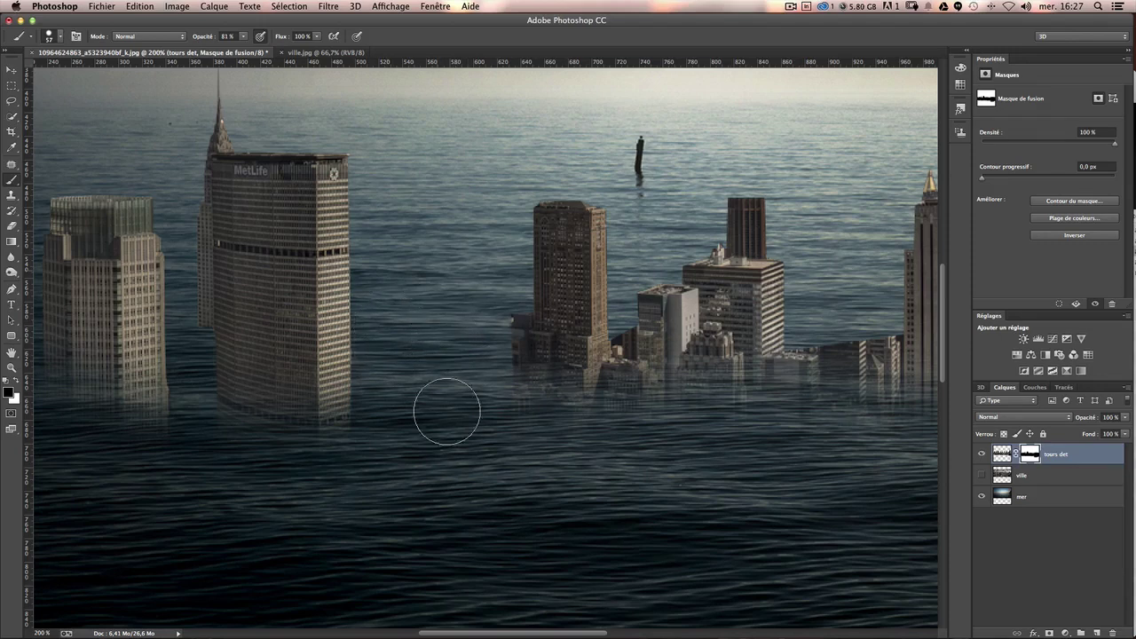
scroll(492, 373, "left", 3)
scroll(538, 337, "left", 2)
Restore the central tower's base, then mask centre-right fragments with a 15 px brush.
left_click_drag(496, 345, 473, 348)
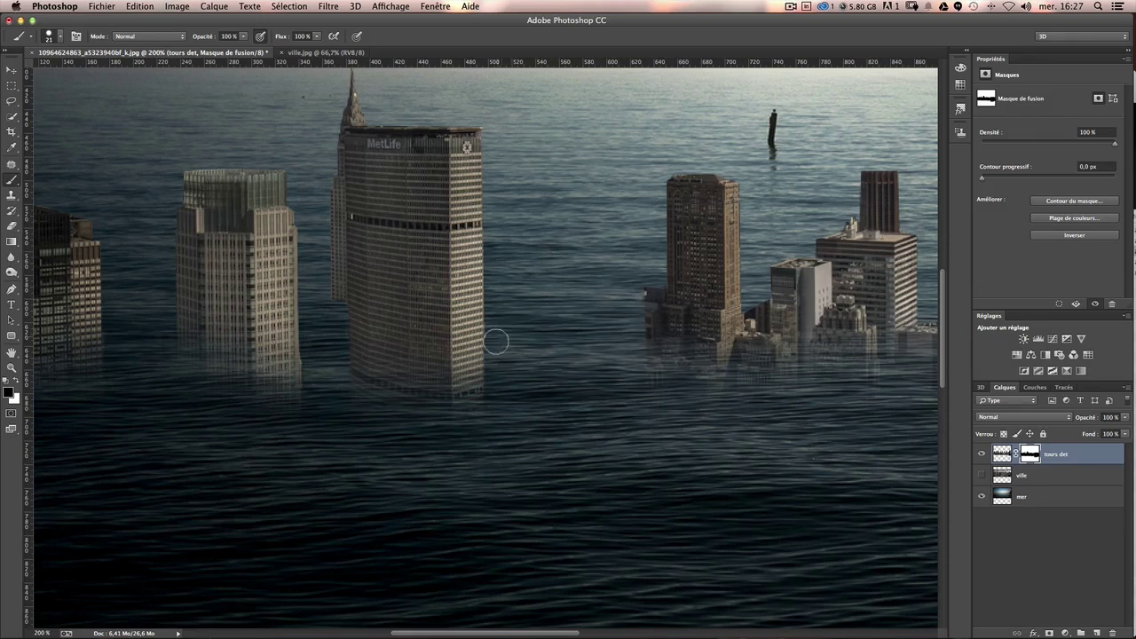
left_click_drag(600, 323, 420, 362)
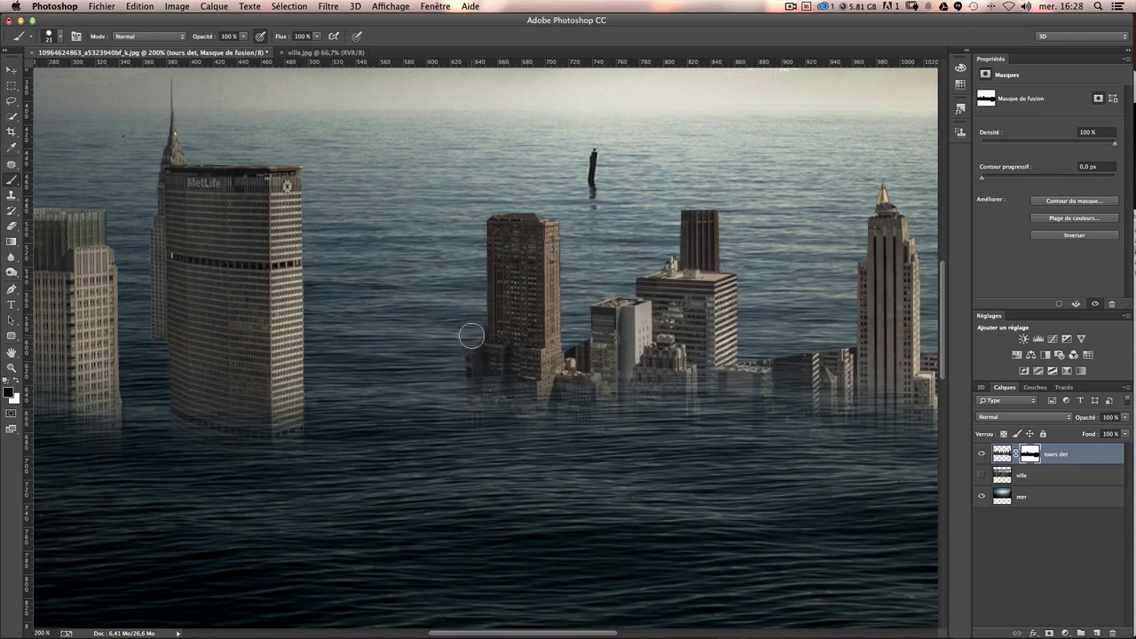
left_click_drag(467, 354, 464, 414)
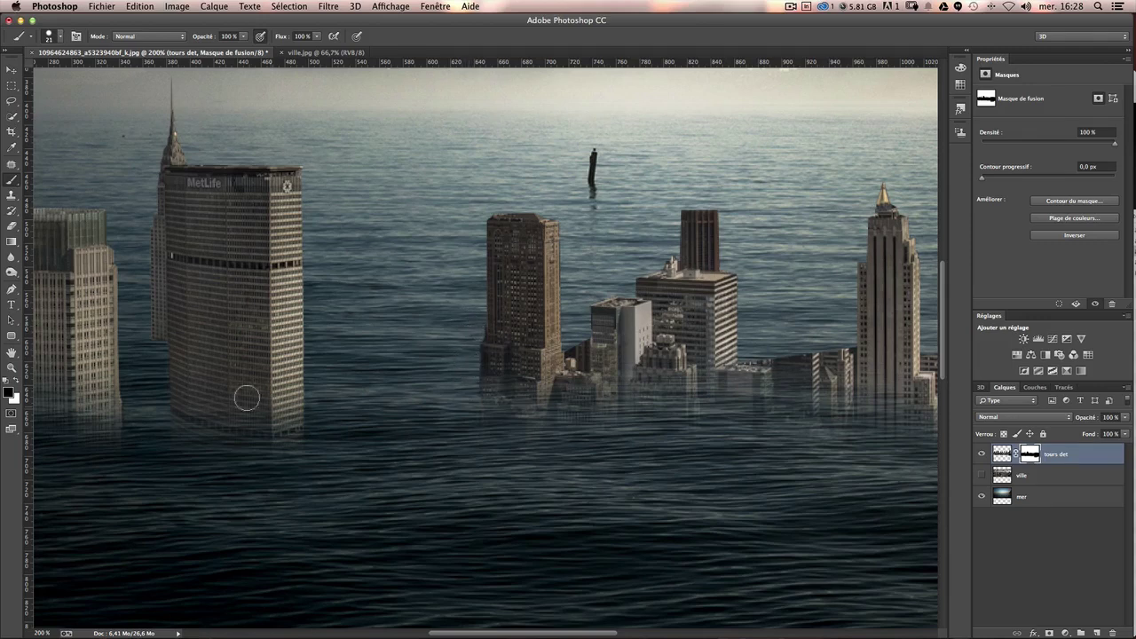
scroll(653, 306, "right", 5)
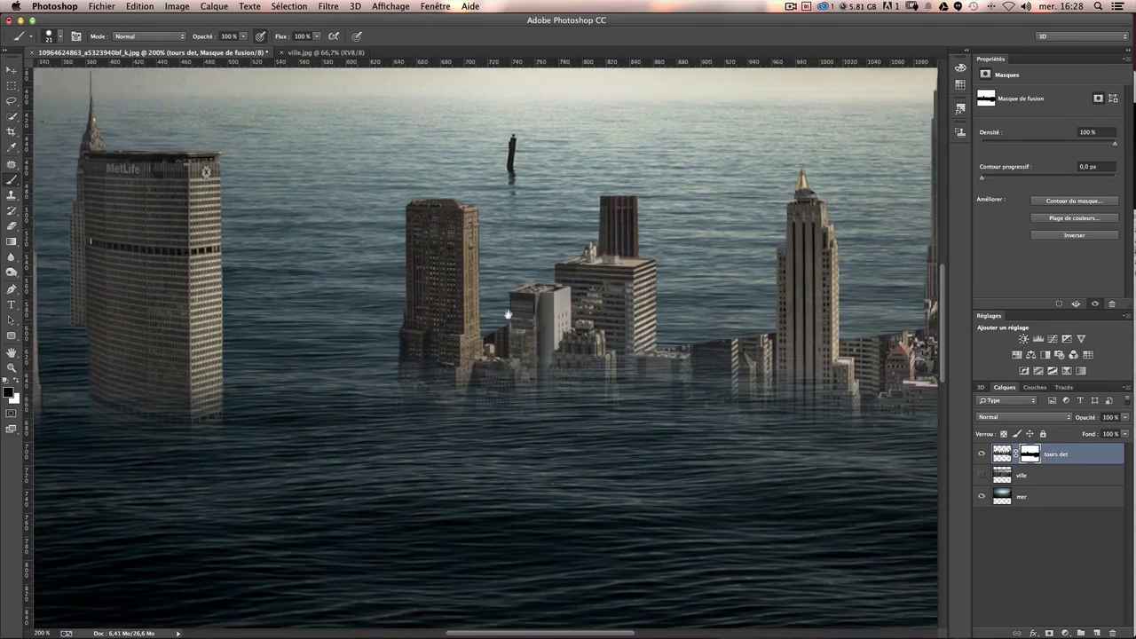
scroll(488, 346, "right", 2)
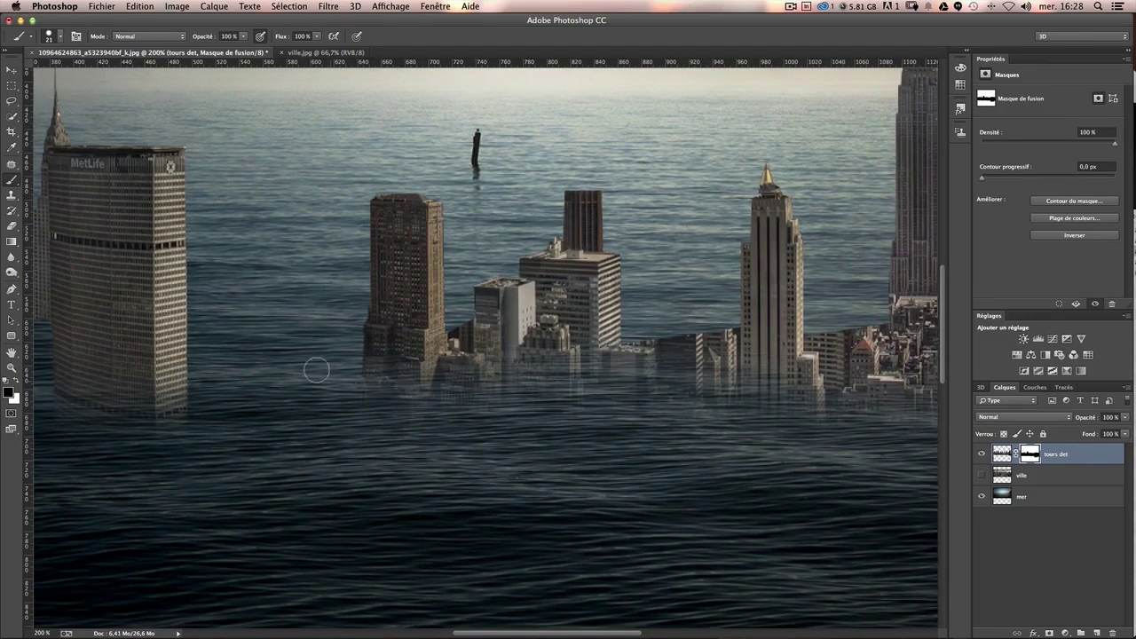
left_click(463, 297, "ctrl+alt")
left_click_drag(463, 297, 460, 436)
left_click_drag(452, 321, 464, 471)
mouse_move(631, 345)
left_mouse_down()
mouse_move(639, 456)
mouse_move(649, 412)
mouse_move(654, 434)
mouse_move(687, 378)
left_mouse_up()
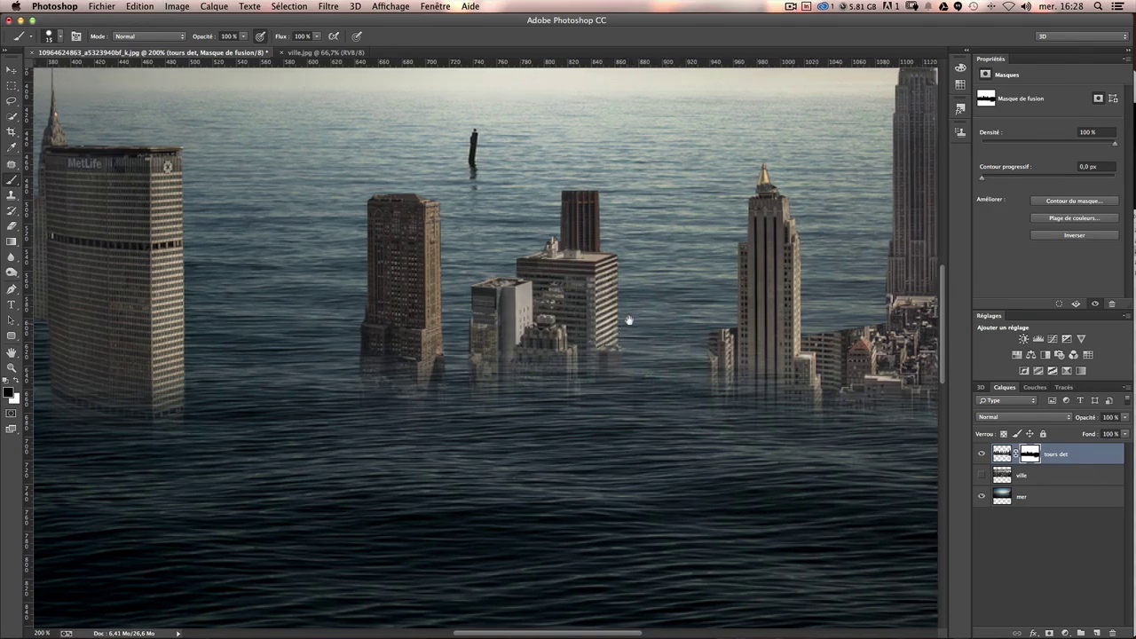
Mask out the building fragments beside the tall tower and the city cluster.
scroll(627, 322, "right", 3)
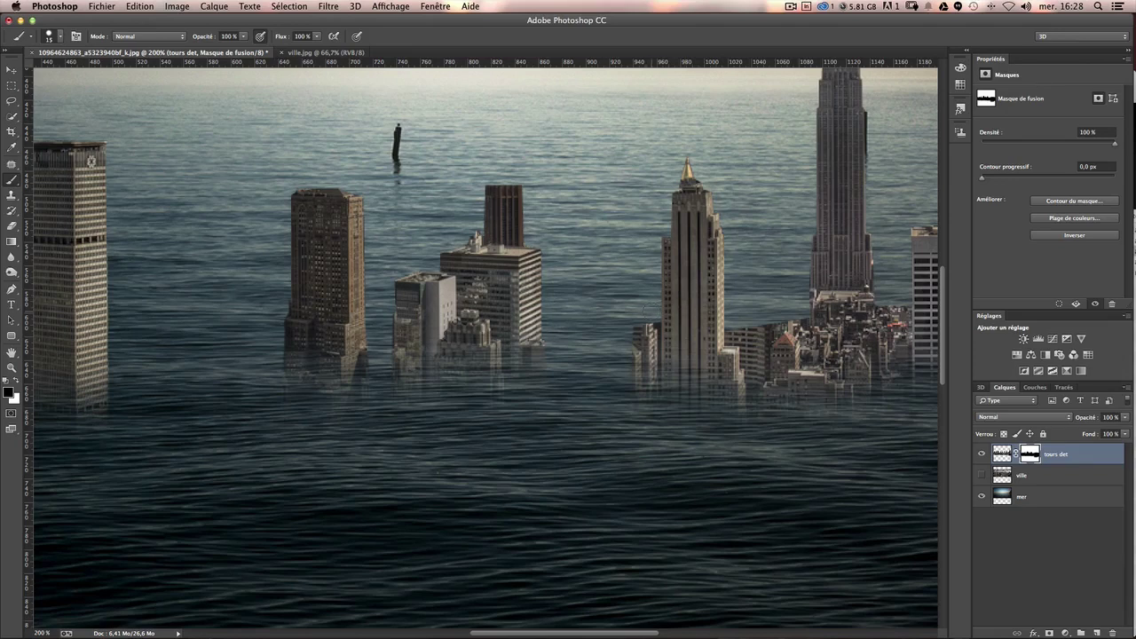
left_click_drag(652, 341, 641, 441)
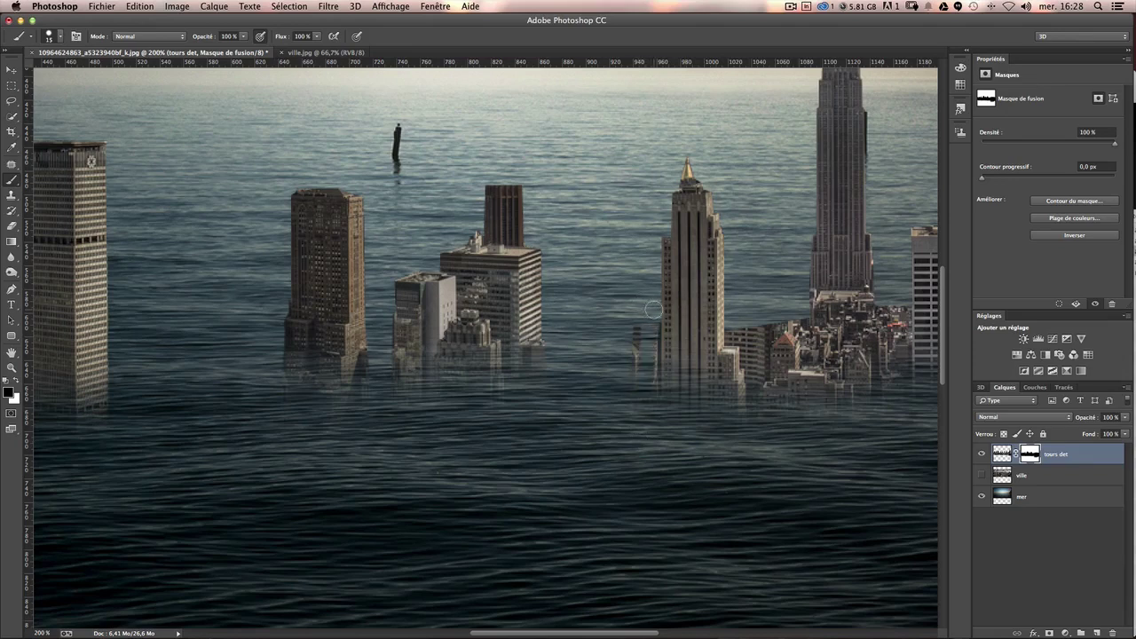
left_click_drag(658, 323, 658, 383)
left_click_drag(632, 311, 635, 373)
mouse_move(768, 324)
left_mouse_down()
mouse_move(635, 324)
mouse_move(623, 395)
left_mouse_up()
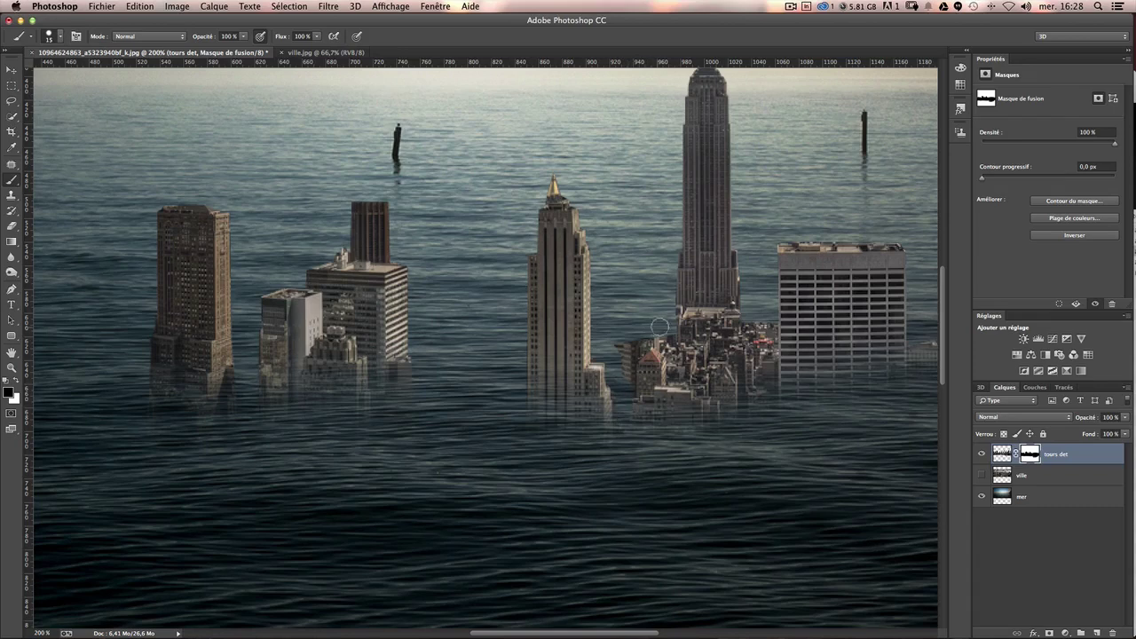
mouse_move(670, 330)
left_mouse_down()
mouse_move(671, 405)
mouse_move(652, 417)
left_mouse_up()
left_click_drag(635, 341, 631, 423)
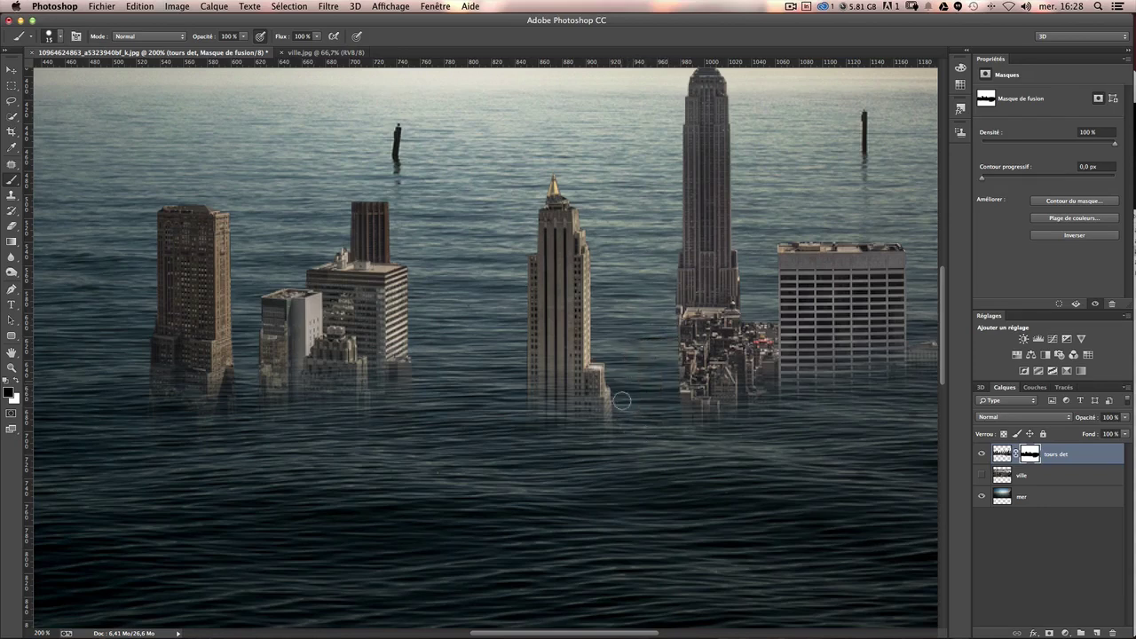
Trim the small tower's left edge and clean the right spire with a 6 px brush.
scroll(515, 390, "right", 5)
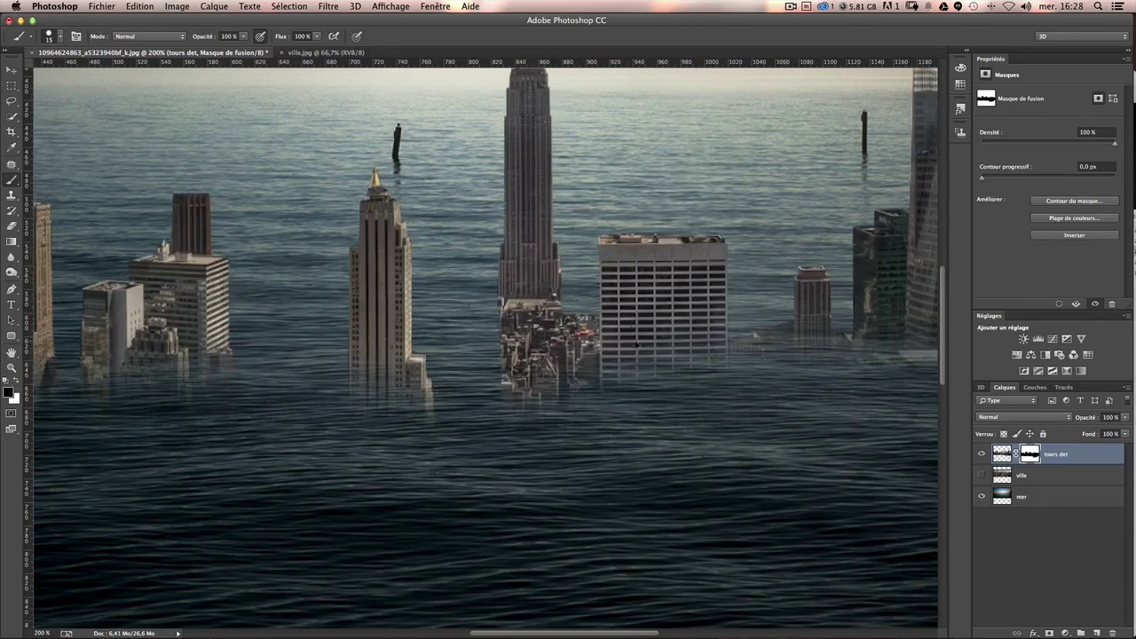
scroll(620, 300, "right", 5)
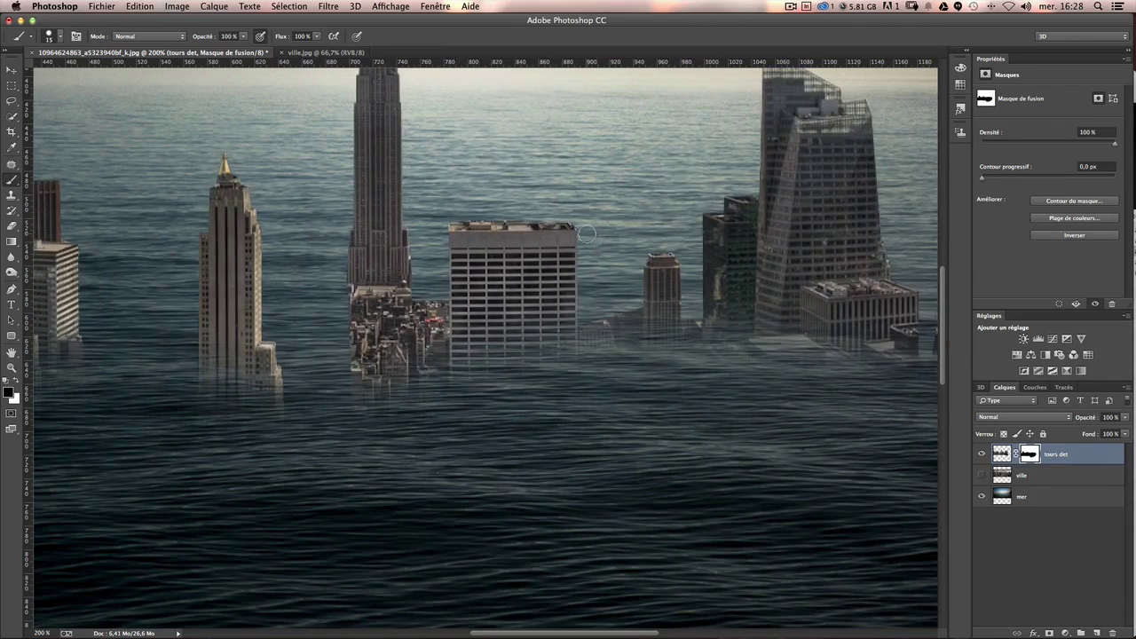
mouse_move(644, 321)
left_mouse_down()
mouse_move(645, 257)
mouse_move(646, 335)
left_mouse_up()
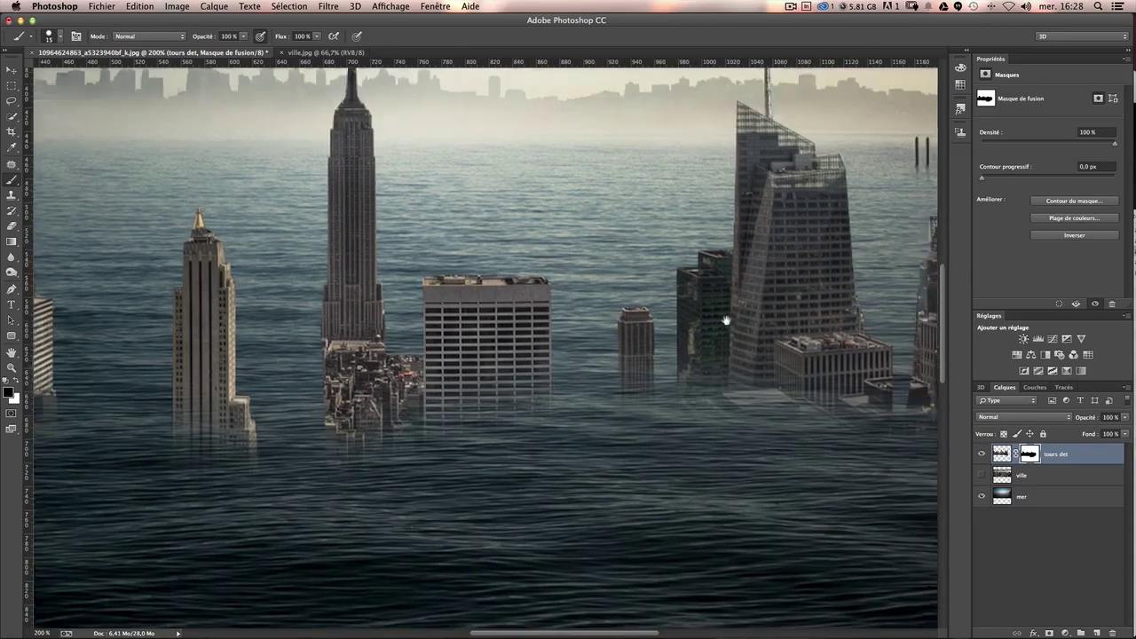
mouse_move(700, 379)
left_mouse_down()
mouse_move(564, 377)
mouse_move(571, 410)
left_mouse_up()
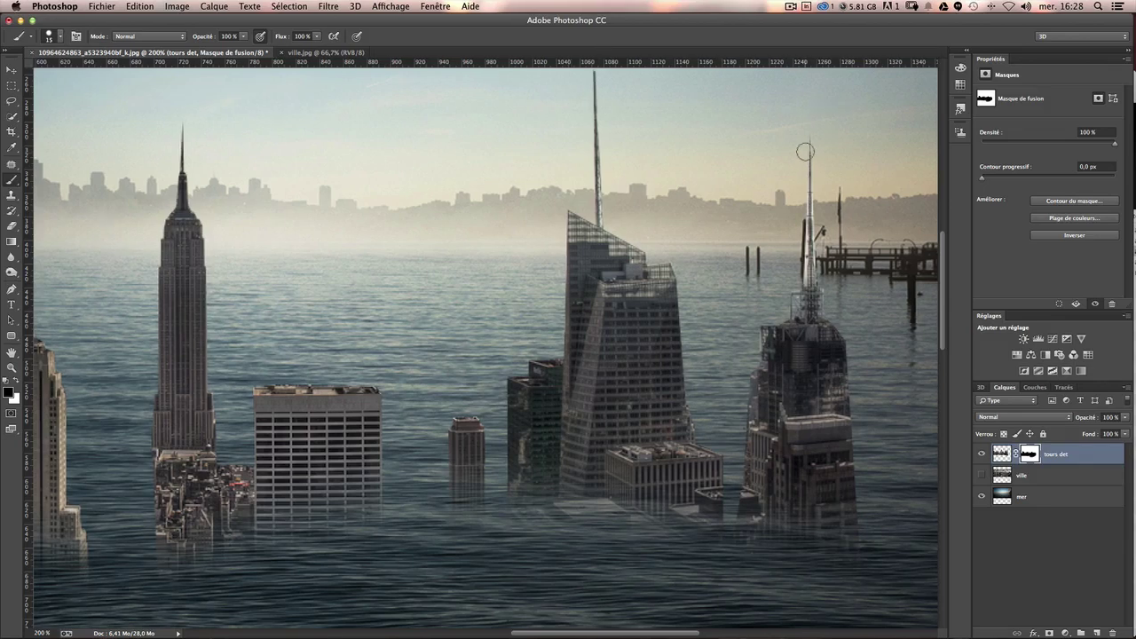
left_click_drag(801, 145, 802, 144)
left_click_drag(802, 284, 804, 199)
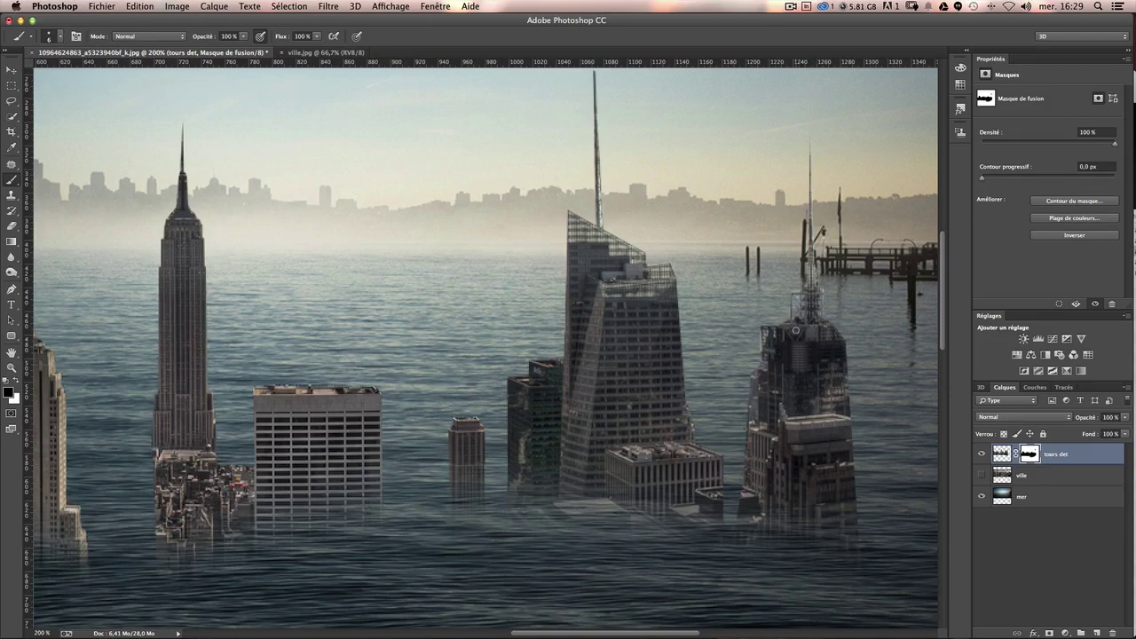
left_click_drag(774, 399, 727, 301)
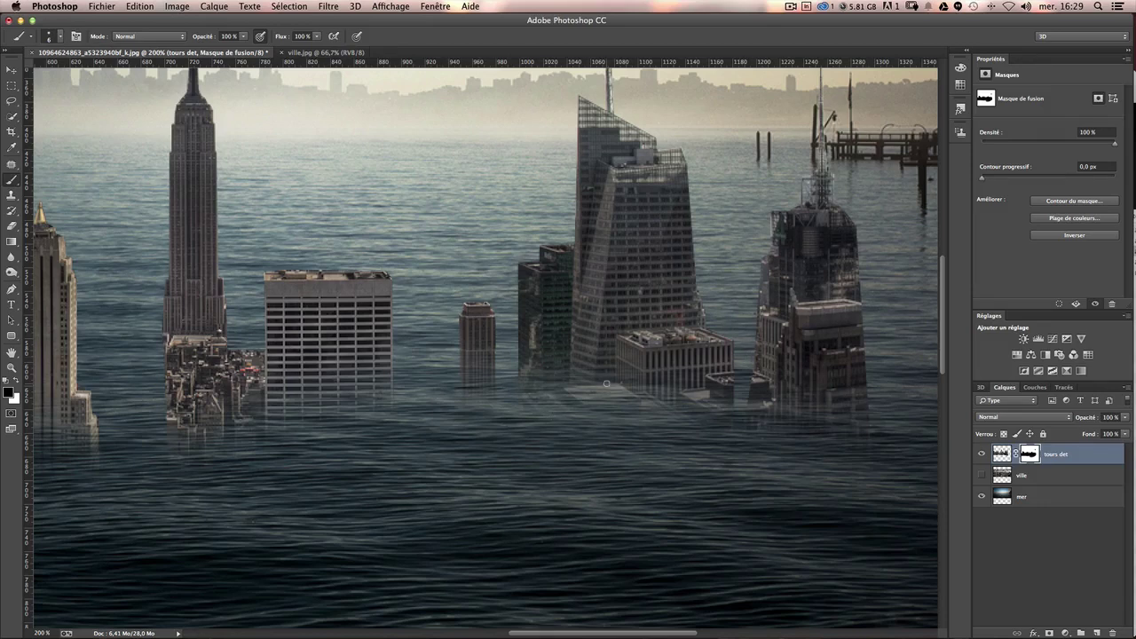
scroll(285, 379, "left", 10)
scroll(416, 350, "left", 4)
scroll(562, 360, "left", 2)
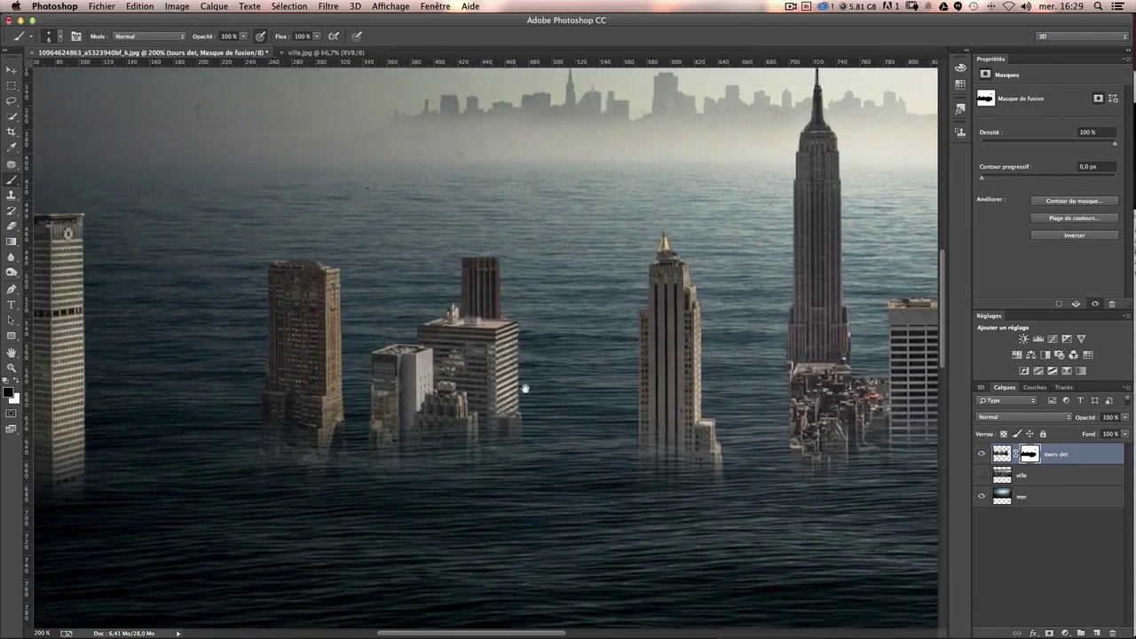
Show rulers and mask out the light sliver along the MetLife tower's top-left edge.
key("ctrl+minus")
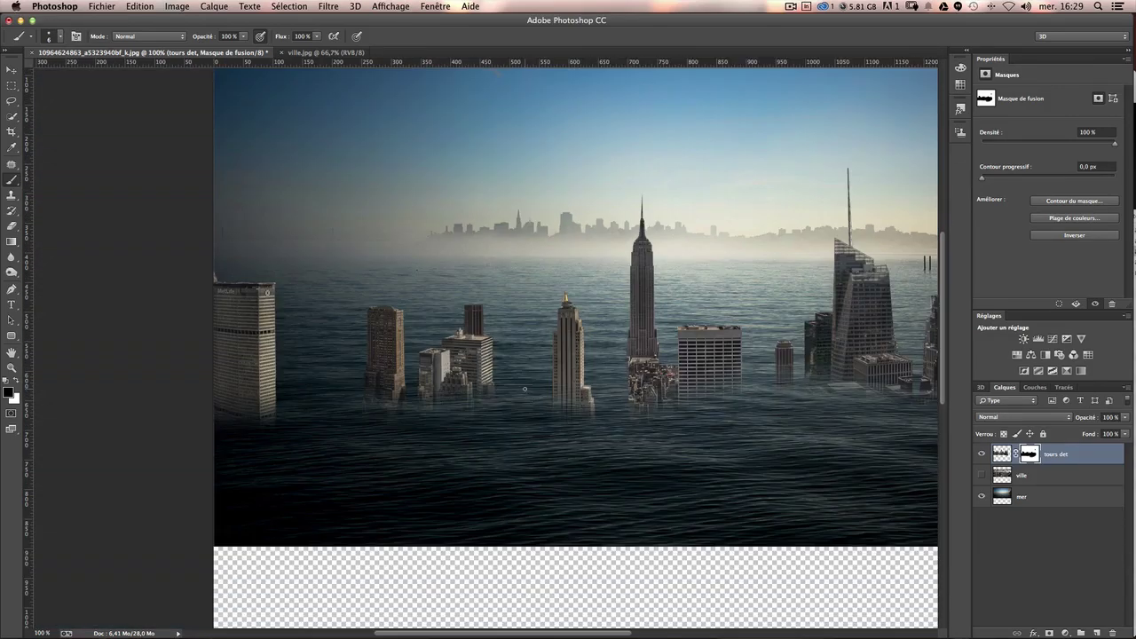
scroll(524, 387, "right", 3)
scroll(444, 373, "left", 4)
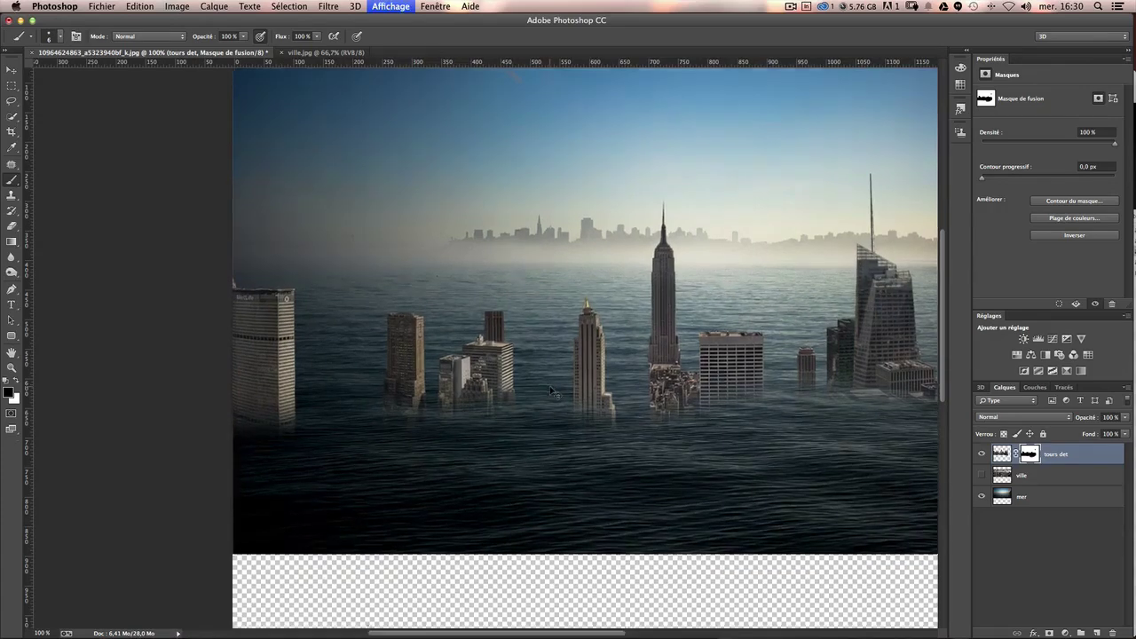
scroll(490, 355, "up", 2)
scroll(274, 314, "left", 3)
scroll(420, 334, "left", 2)
scroll(518, 329, "left", 5)
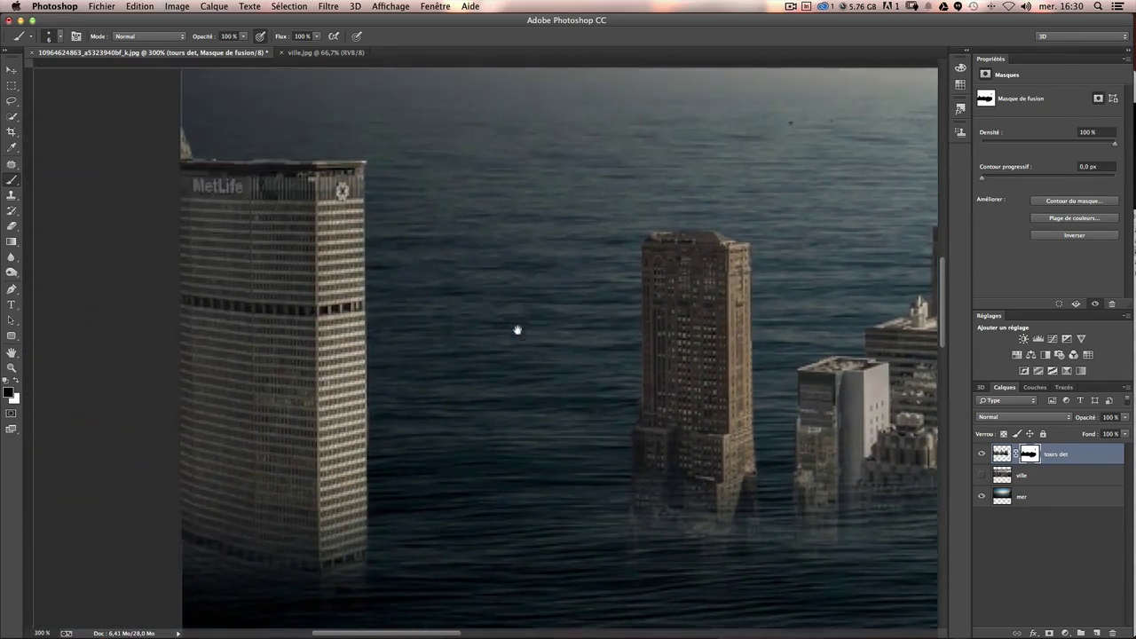
scroll(517, 329, "left", 4)
key("ctrl+r")
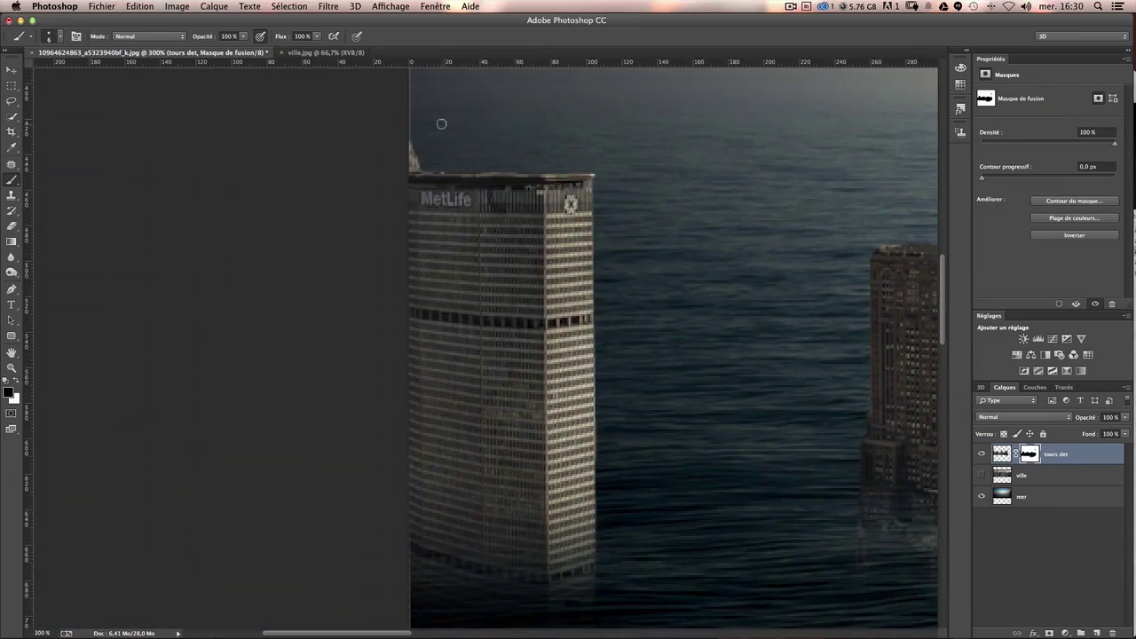
left_click_drag(408, 126, 409, 164)
Reposition the view, then place a horizontal guide and remove it again.
scroll(605, 167, "down", 1)
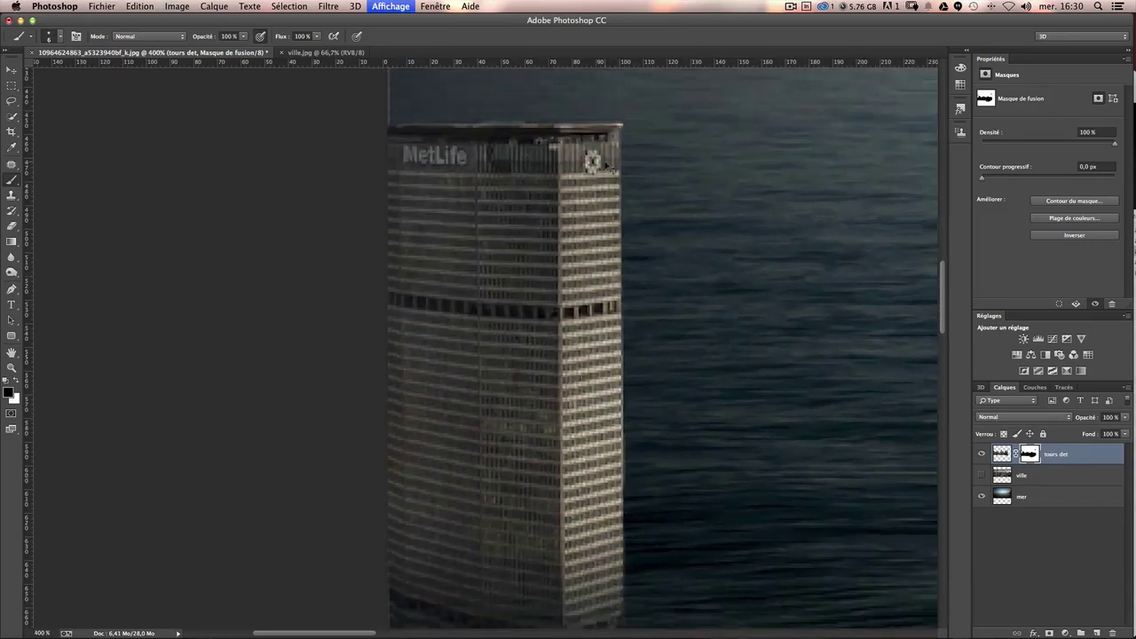
scroll(603, 172, "down", 3)
scroll(434, 195, "down", 2)
left_click_drag(388, 196, 376, 246)
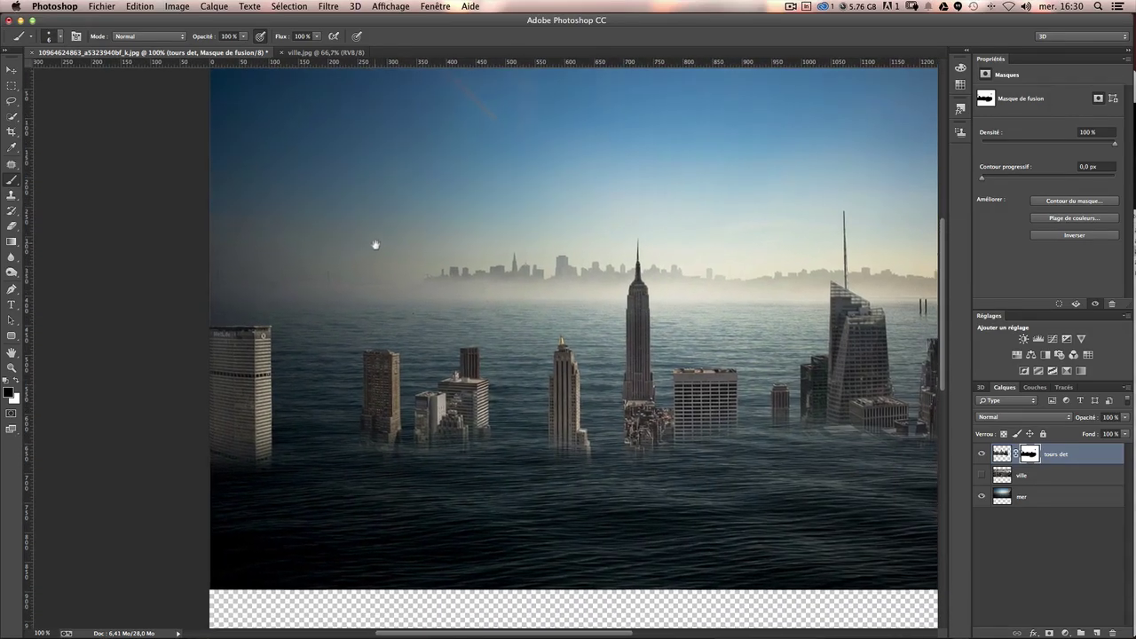
mouse_move(645, 273)
left_mouse_down()
mouse_move(518, 264)
mouse_move(542, 266)
left_mouse_up()
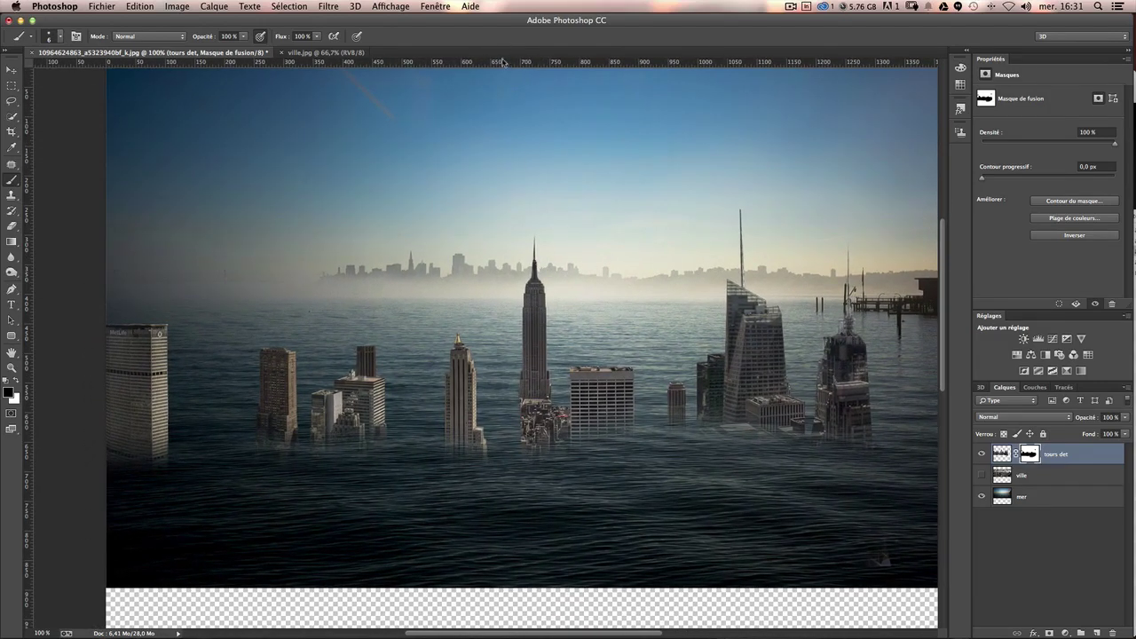
left_click_drag(502, 61, 544, 375)
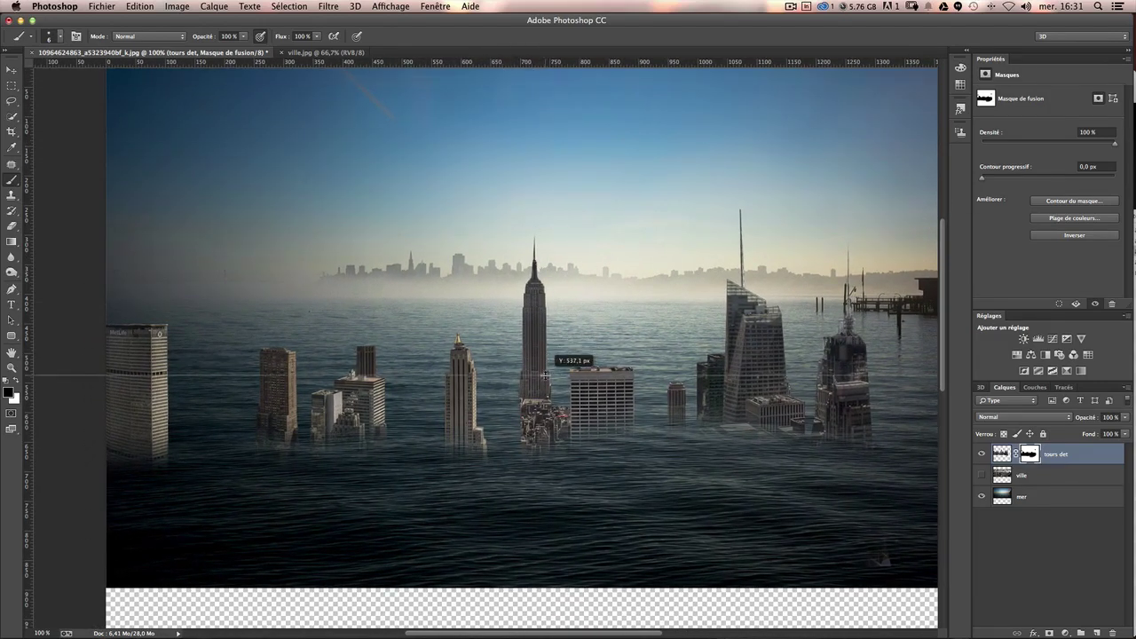
left_click_drag(544, 376, 503, 35)
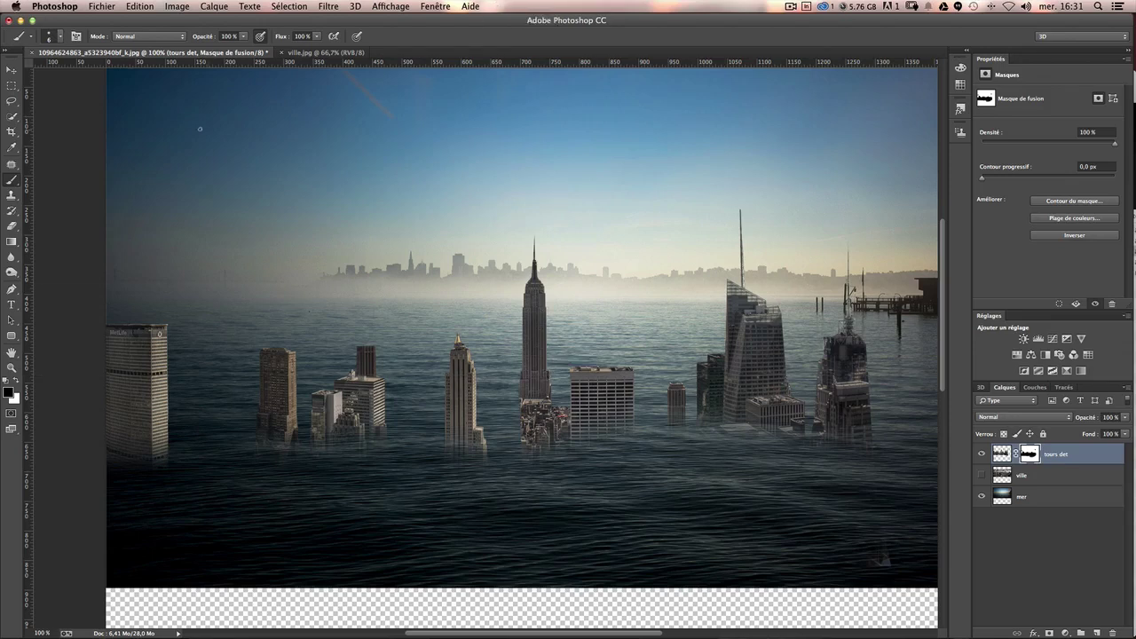
Raise the tours det buildings about 39 px with the Move tool.
key("v")
left_click_drag(633, 453, 634, 420)
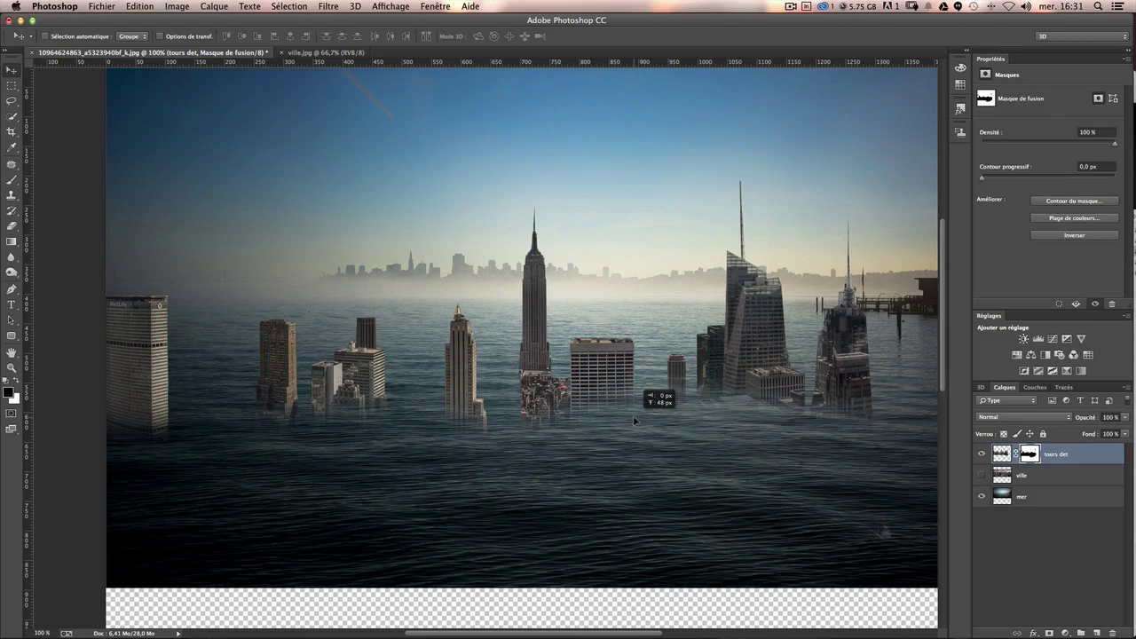
left_click_drag(633, 421, 631, 426)
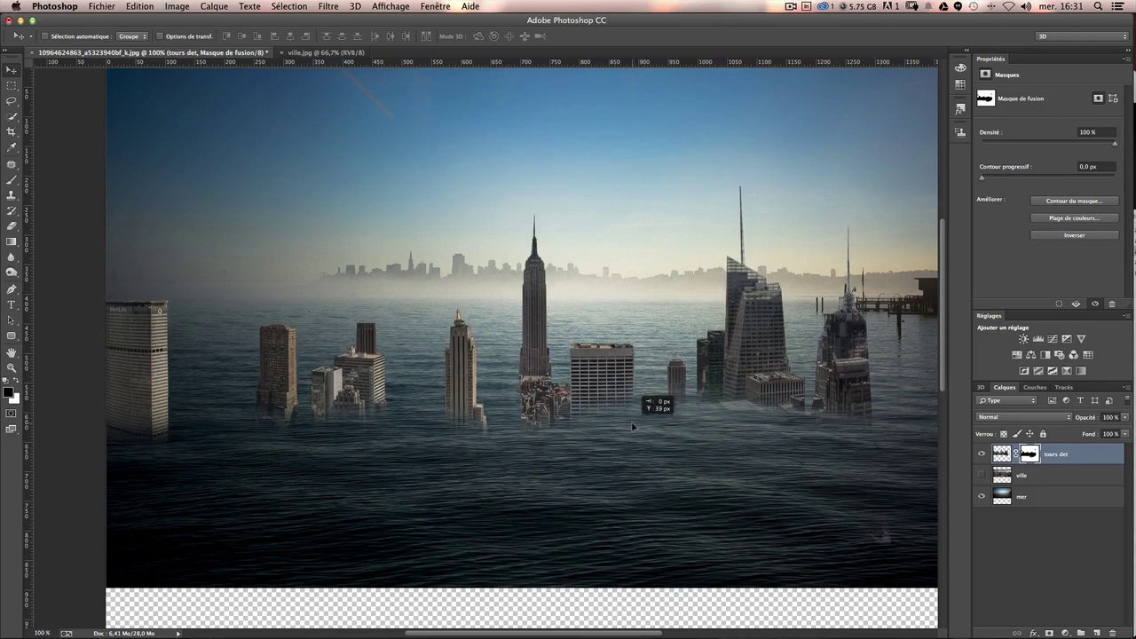
Add a horizontal waterline guide and move the mer layer to the top.
scroll(648, 444, "up", 1)
scroll(651, 449, "down", 5)
scroll(650, 445, "up", 3)
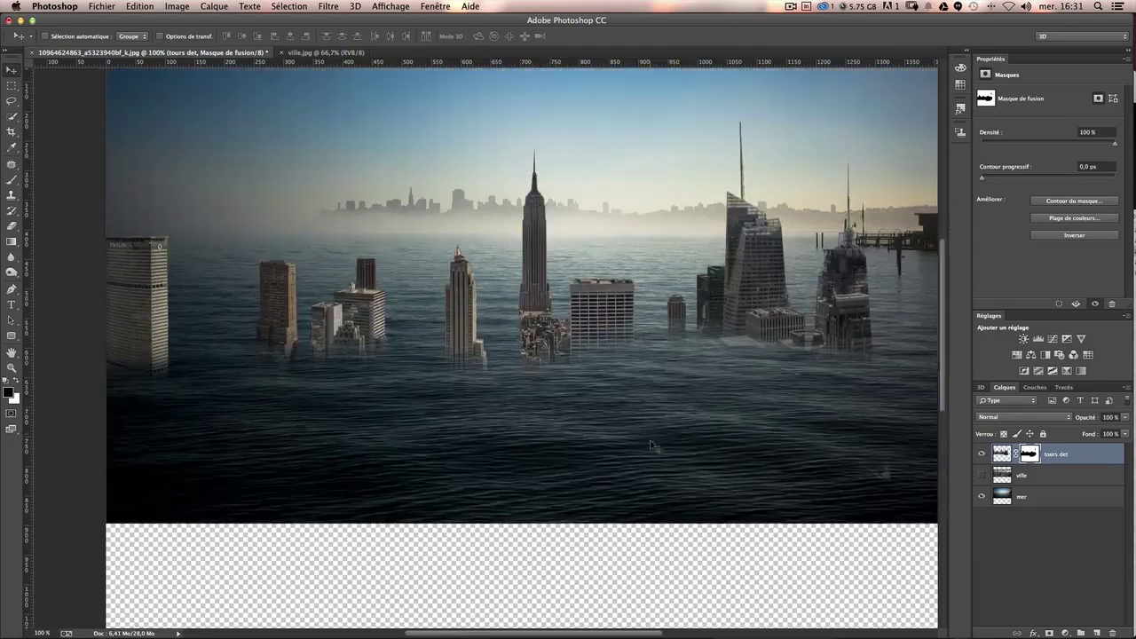
scroll(650, 445, "up", 2)
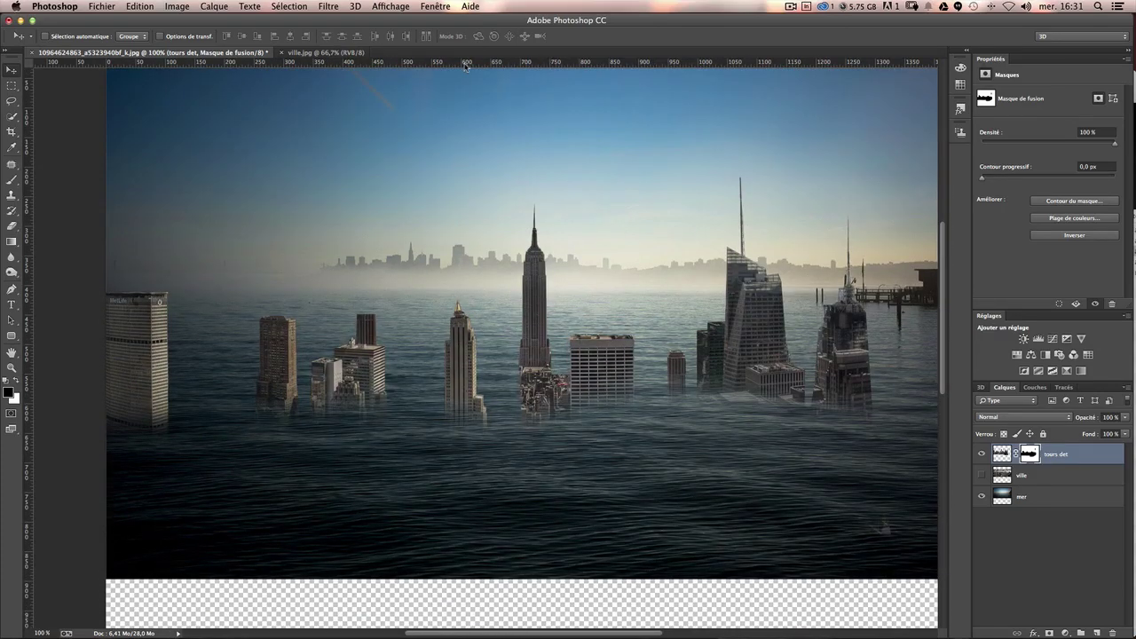
left_click_drag(466, 66, 459, 374)
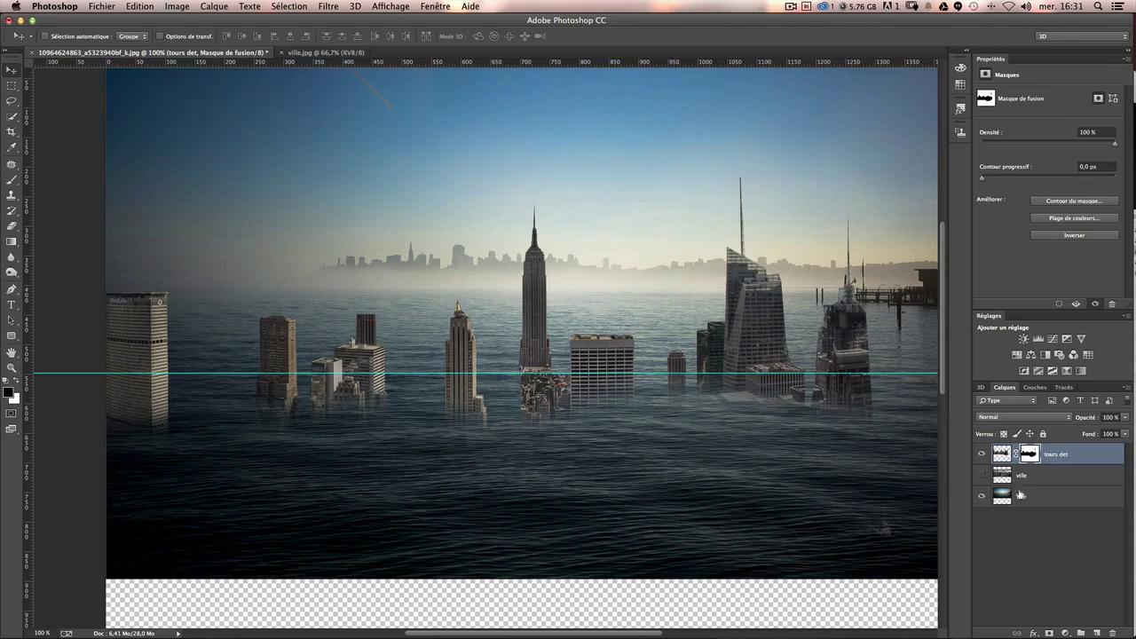
left_click_drag(1021, 494, 1063, 450)
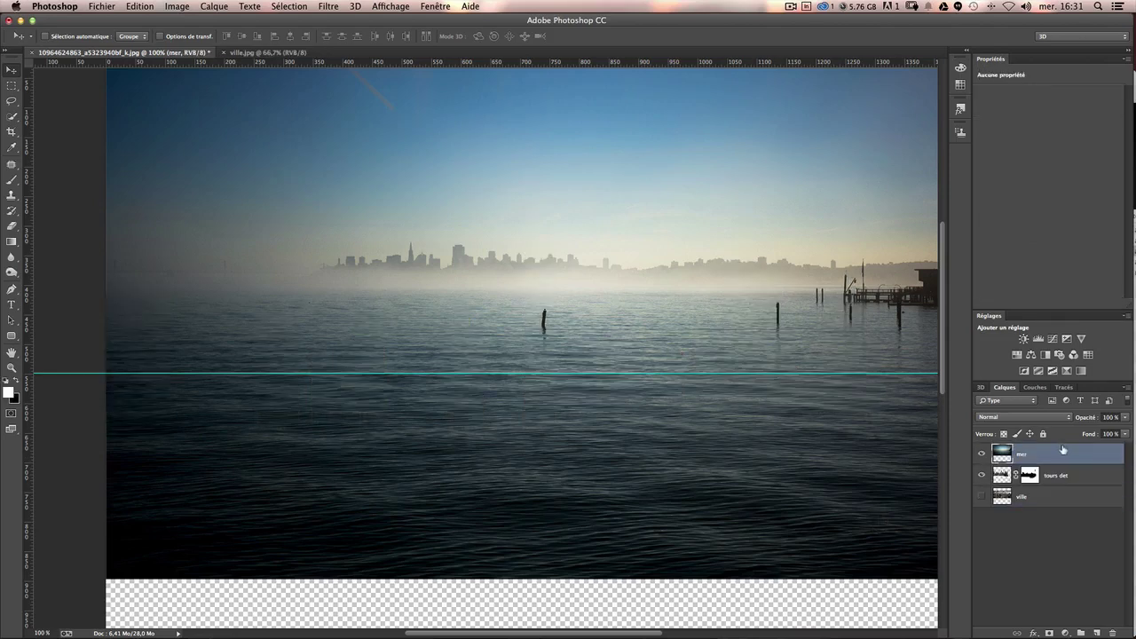
Add a layer mask to mer and set a 214 px soft brush at 35% opacity.
left_click(1049, 633)
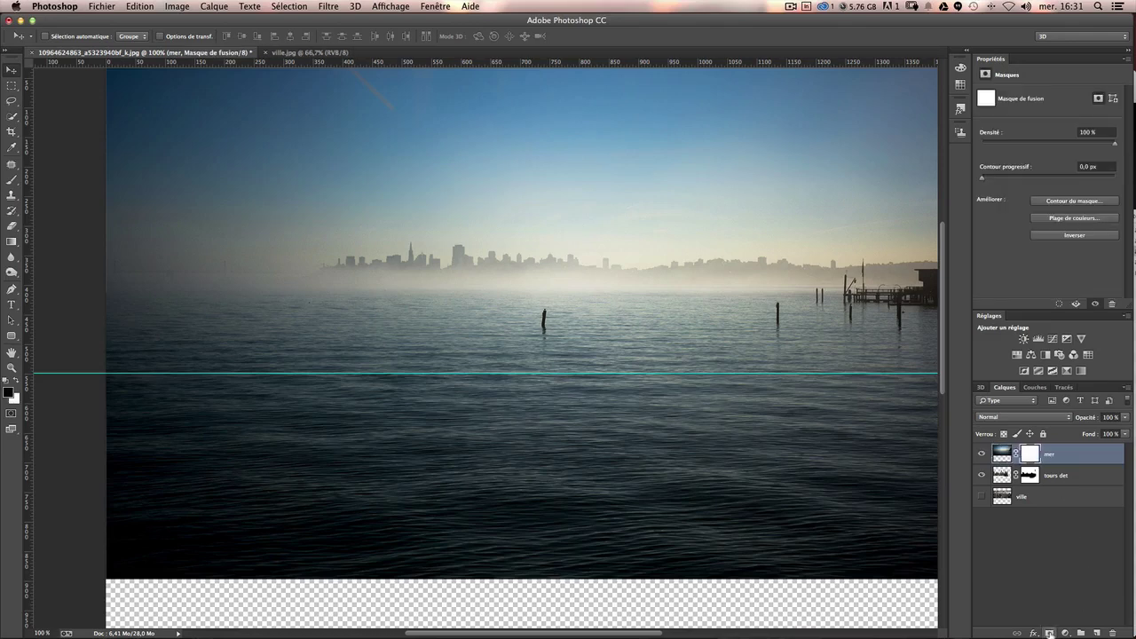
left_click(12, 181)
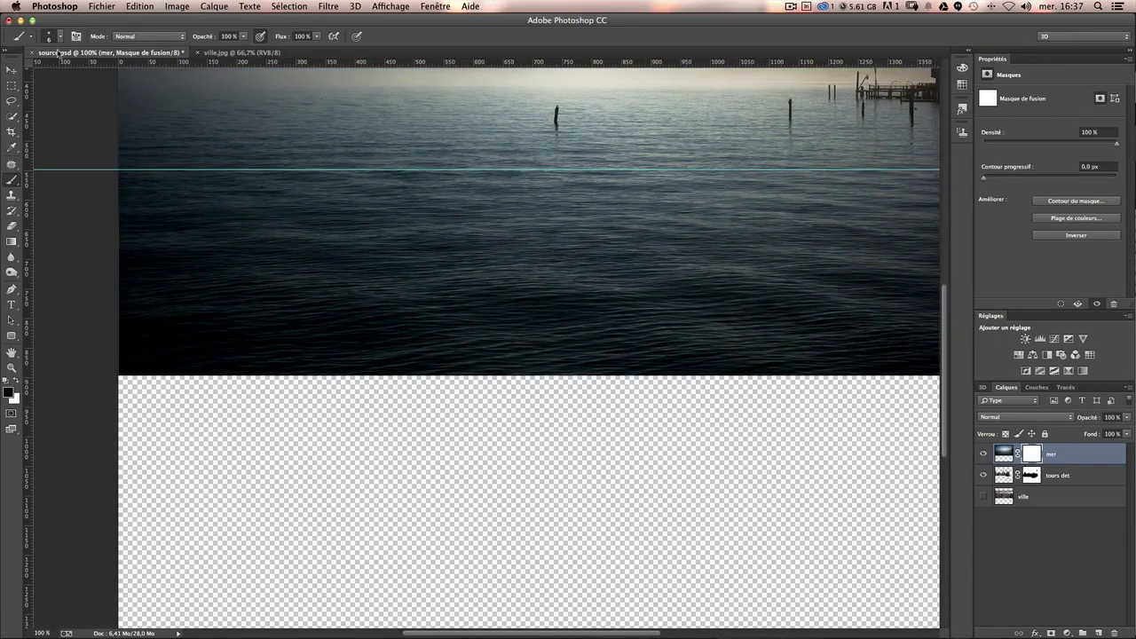
left_click(453, 275, "ctrl+alt")
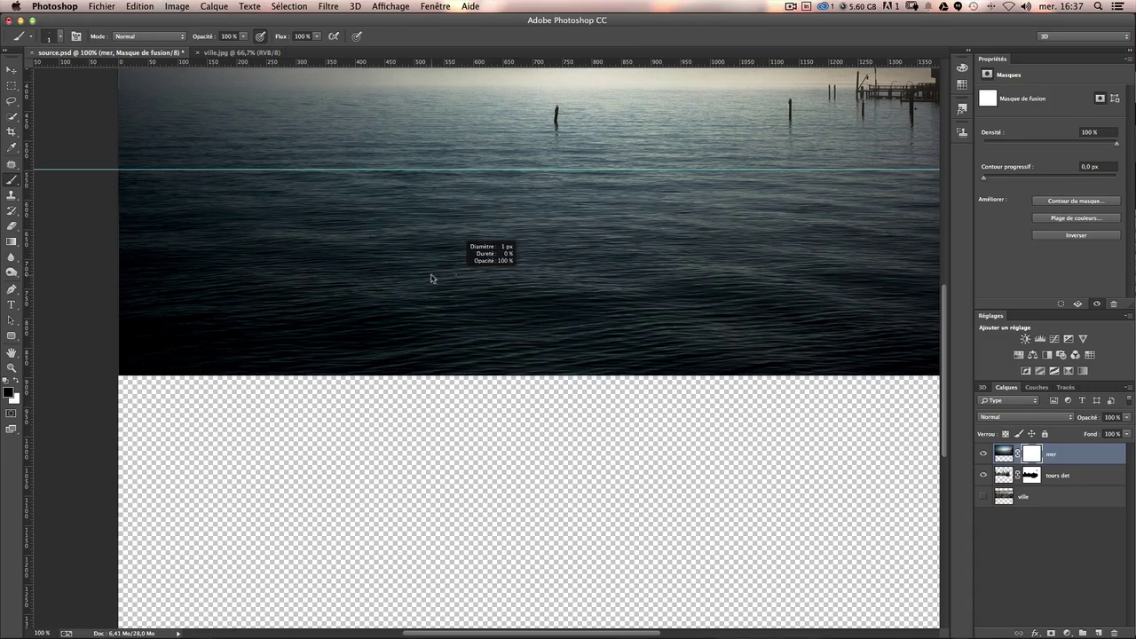
left_click_drag(431, 278, 494, 276)
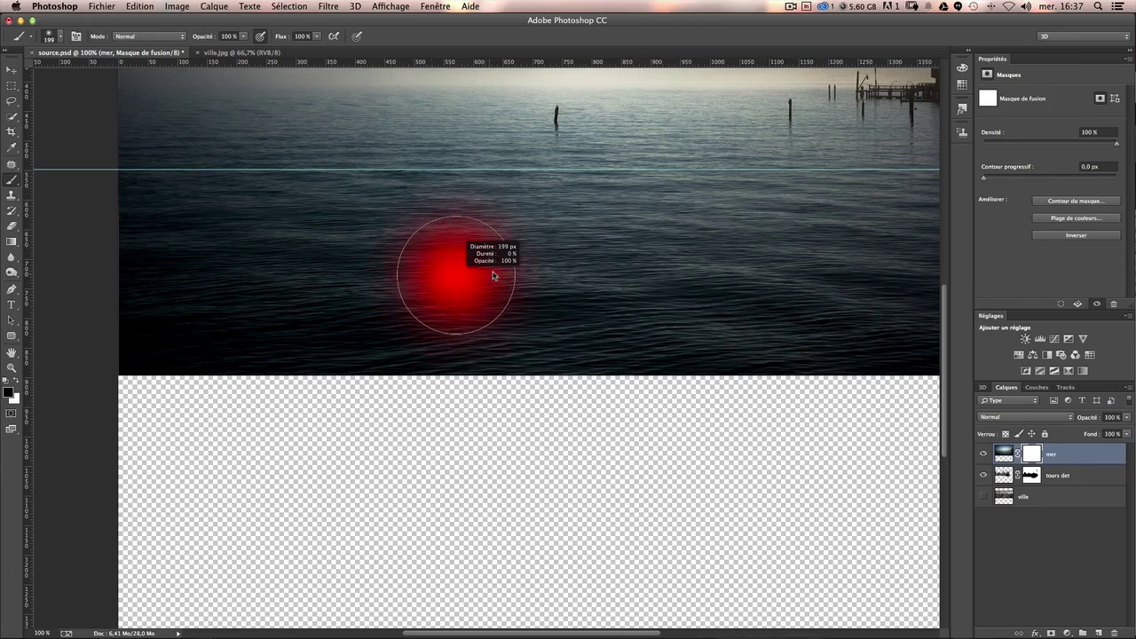
left_click_drag(493, 275, 500, 271)
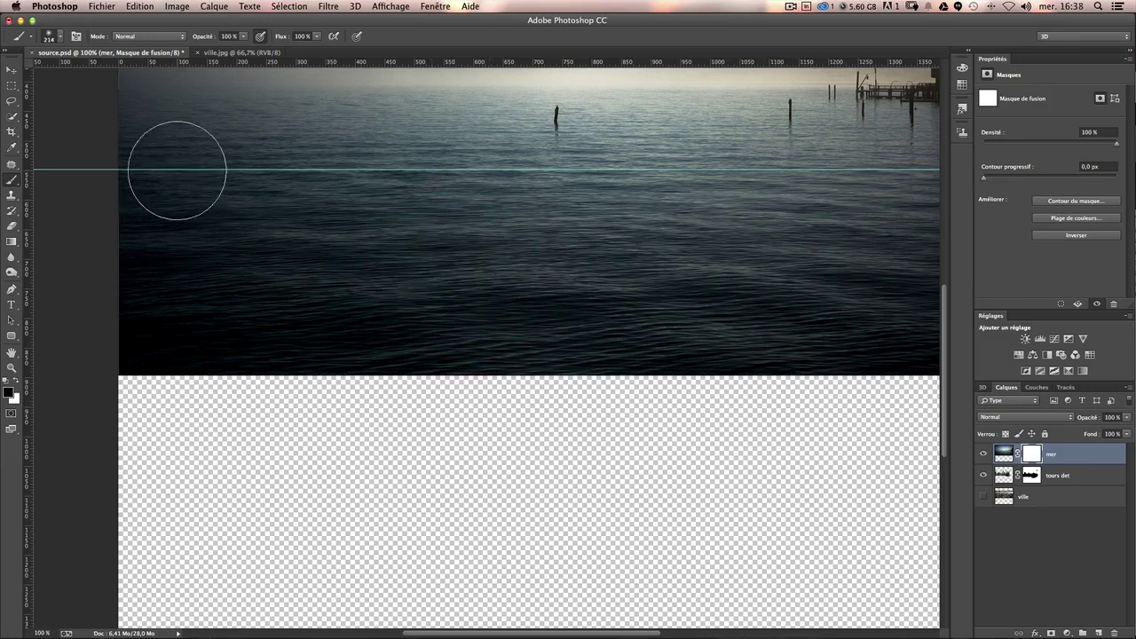
left_click(244, 37)
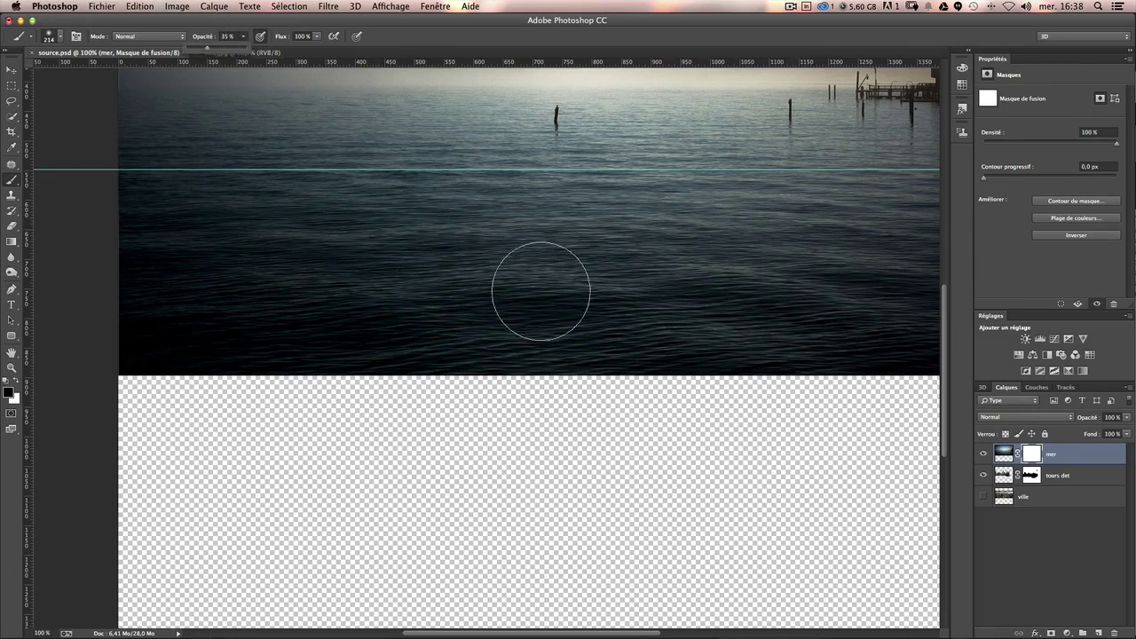
Fade the sea's bottom edge in black, then restore water at the left in white.
mouse_move(222, 328)
left_mouse_down()
mouse_move(68, 322)
mouse_move(122, 381)
mouse_move(274, 406)
mouse_move(122, 393)
left_mouse_up()
mouse_move(203, 405)
left_mouse_down()
mouse_move(76, 355)
mouse_move(426, 406)
mouse_move(266, 355)
mouse_move(165, 381)
left_mouse_up()
mouse_move(618, 438)
left_mouse_down()
mouse_move(139, 393)
mouse_move(651, 398)
mouse_move(444, 398)
mouse_move(672, 355)
mouse_move(388, 375)
left_mouse_up()
mouse_move(385, 426)
left_mouse_down()
mouse_move(69, 417)
mouse_move(461, 418)
mouse_move(736, 367)
mouse_move(178, 394)
mouse_move(675, 376)
mouse_move(760, 304)
mouse_move(367, 405)
mouse_move(702, 348)
mouse_move(568, 367)
mouse_move(626, 381)
left_mouse_up()
scroll(719, 383, "left", 5)
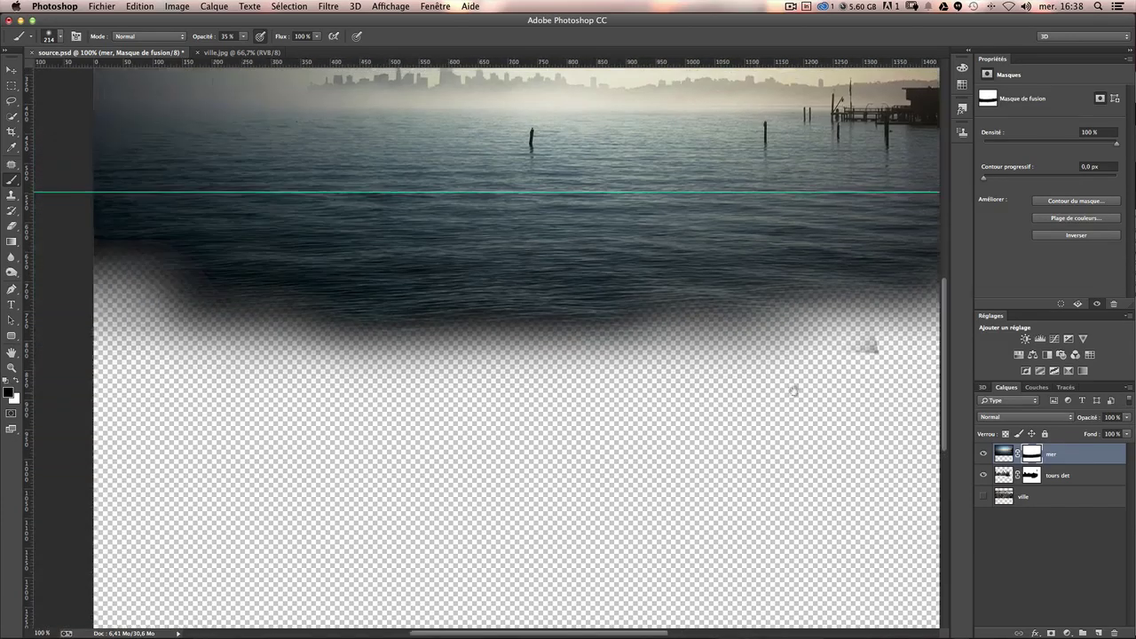
scroll(710, 395, "up", 1)
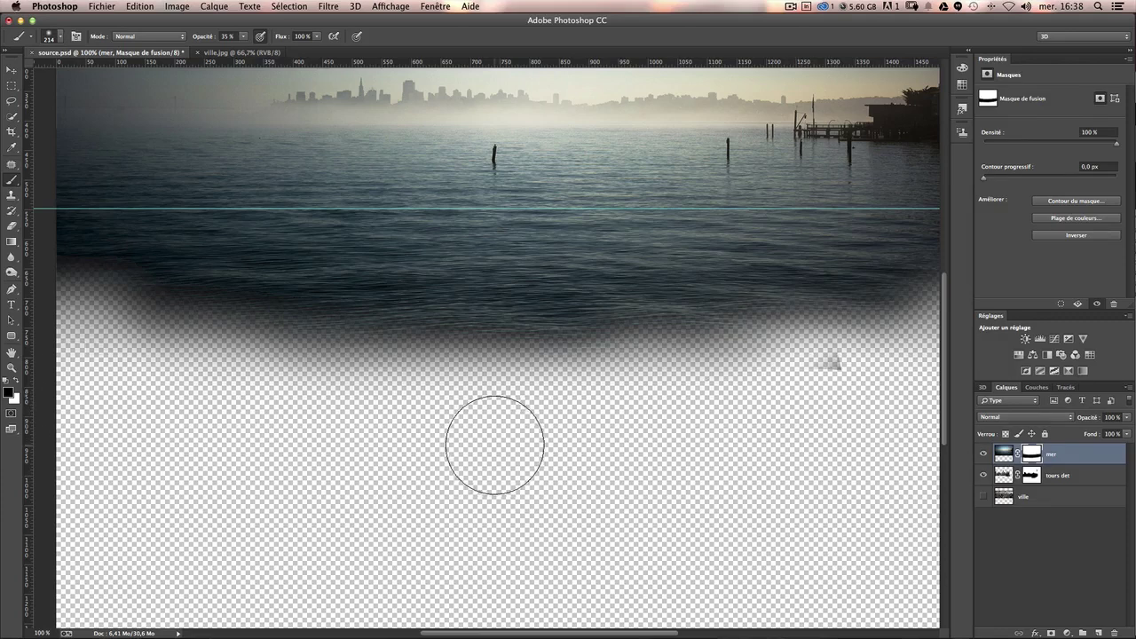
key("ctrl+minus")
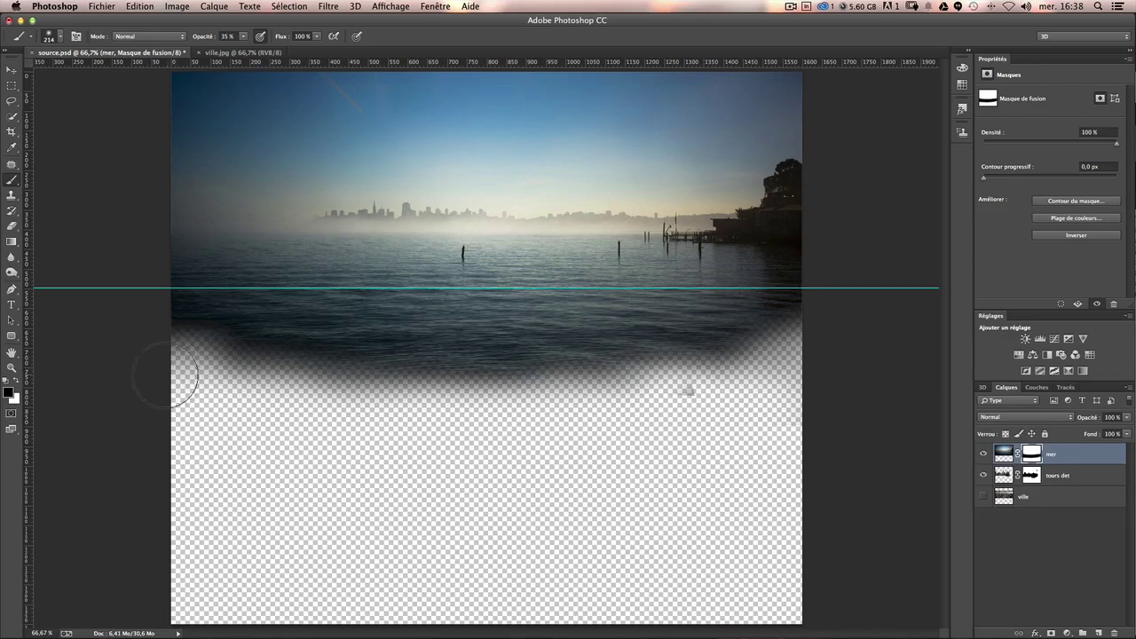
key("x")
mouse_move(132, 336)
left_mouse_down()
mouse_move(157, 355)
mouse_move(216, 329)
left_mouse_up()
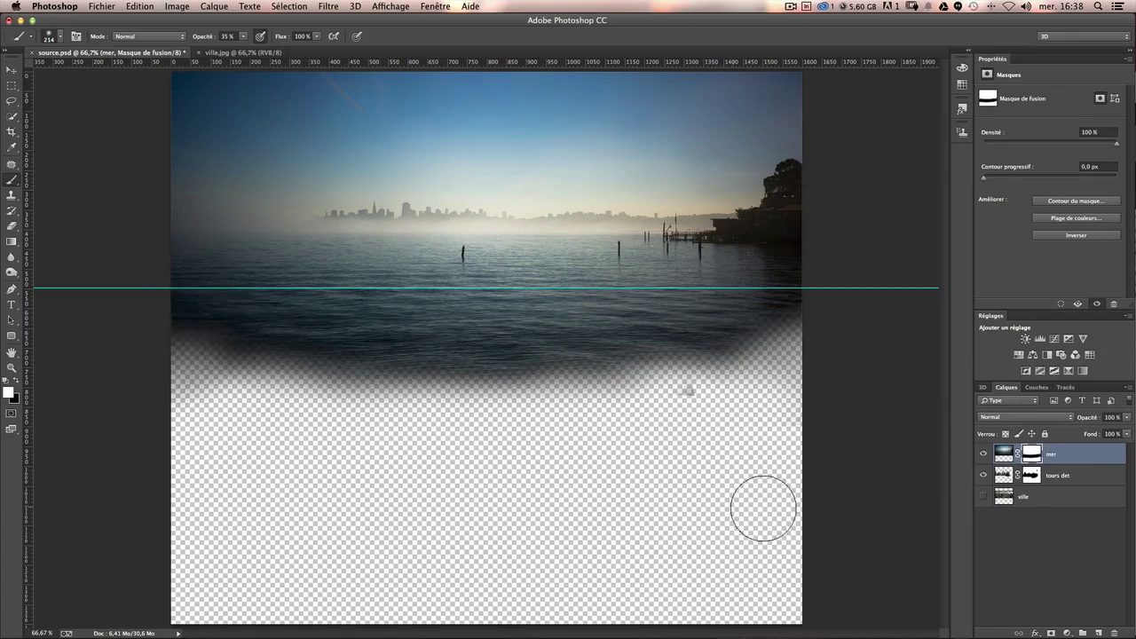
Create Calque 1 at the bottom of the stack and fill it with white.
left_click(1020, 497)
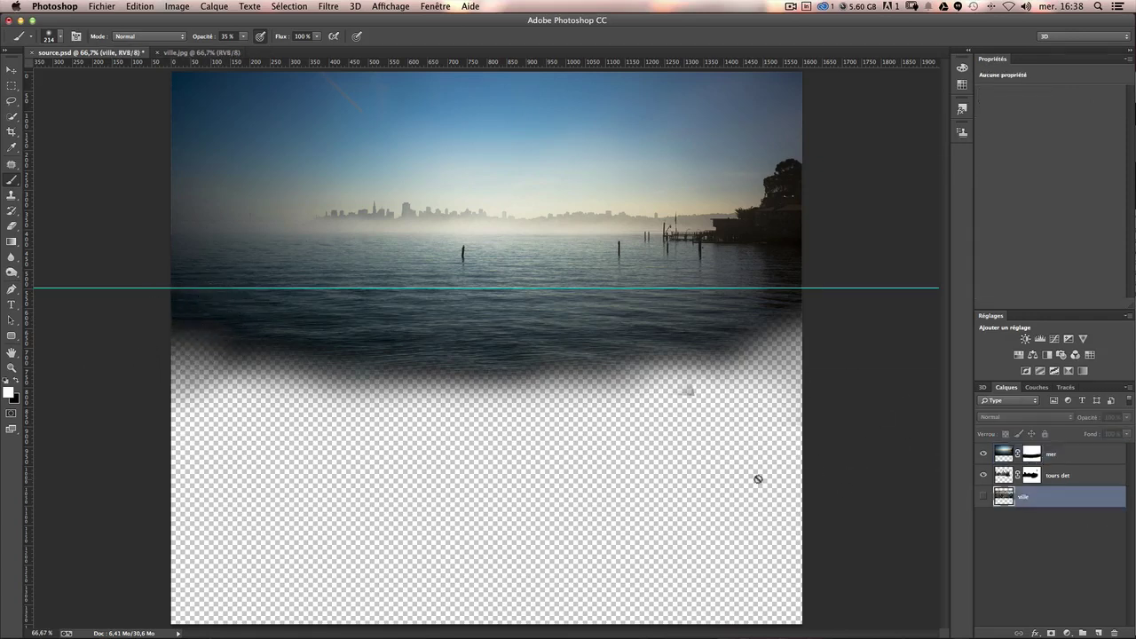
left_click(1099, 634)
left_click_drag(1056, 502, 1058, 539)
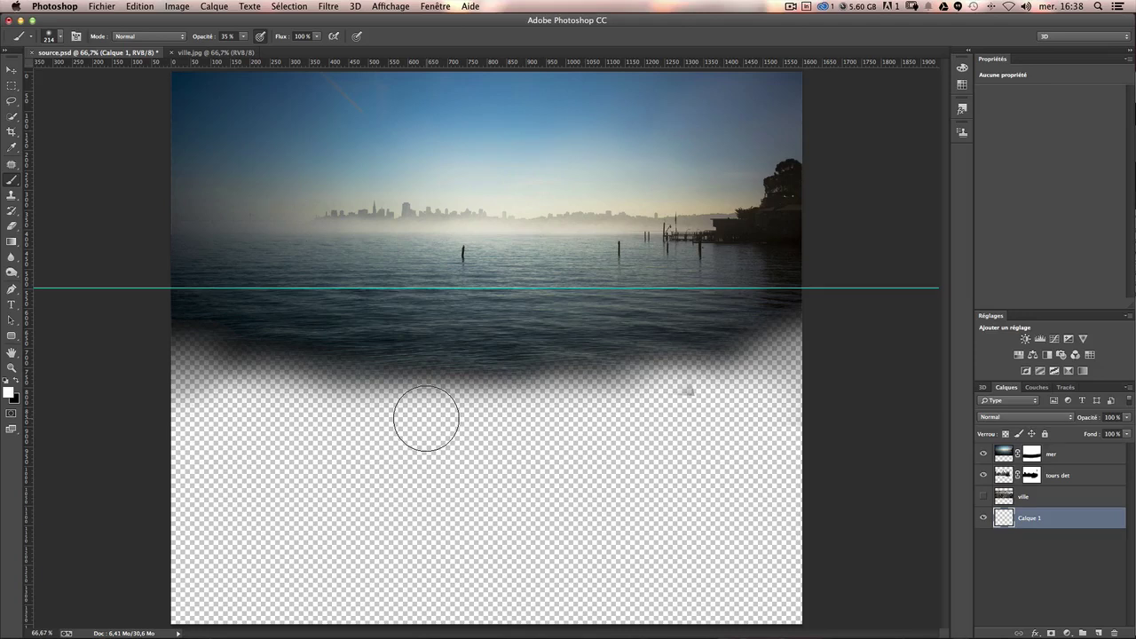
key("shift+BackSpace")
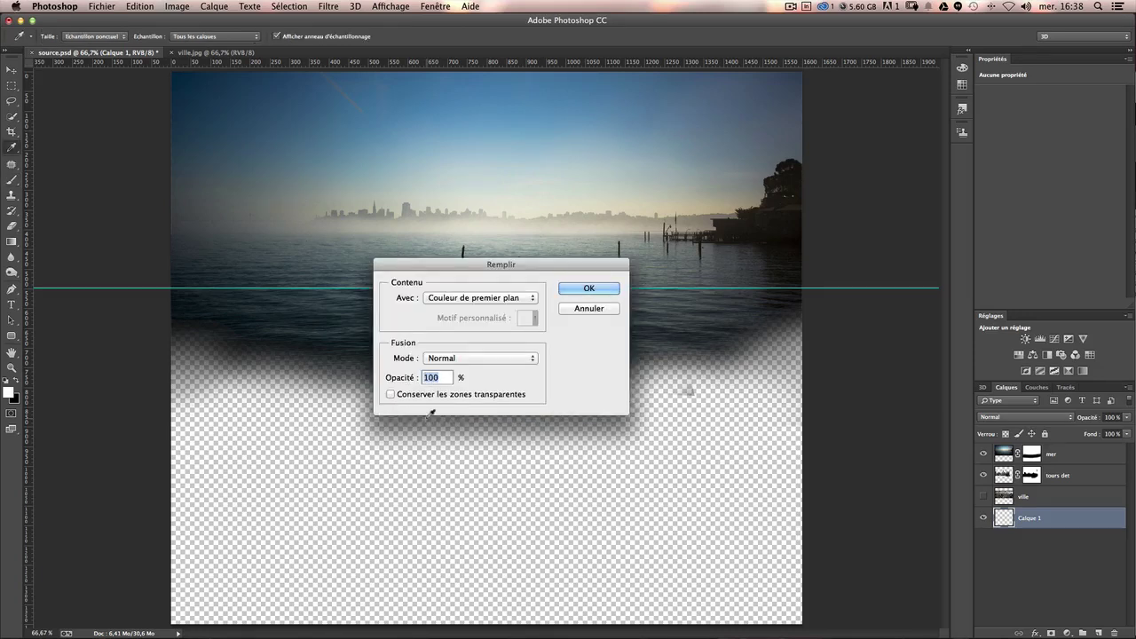
key("Return")
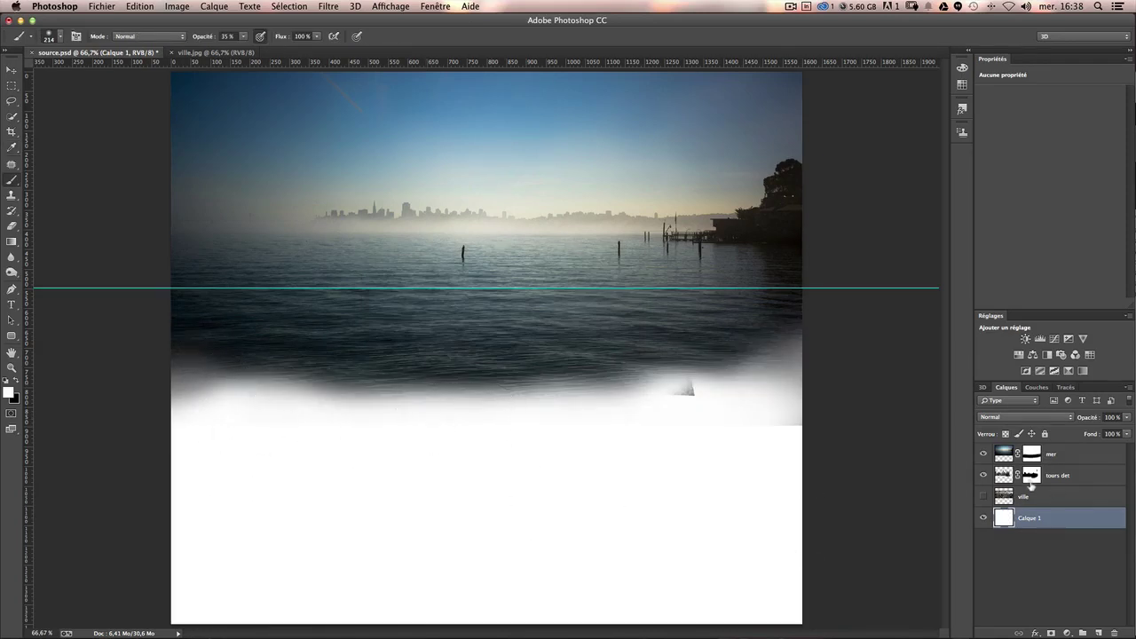
Repaint the mer mask along the lower-left and lower-right sea edges, rounding the lower right.
left_click(1031, 453)
mouse_move(190, 379)
left_mouse_down()
mouse_move(162, 369)
mouse_move(288, 364)
left_mouse_up()
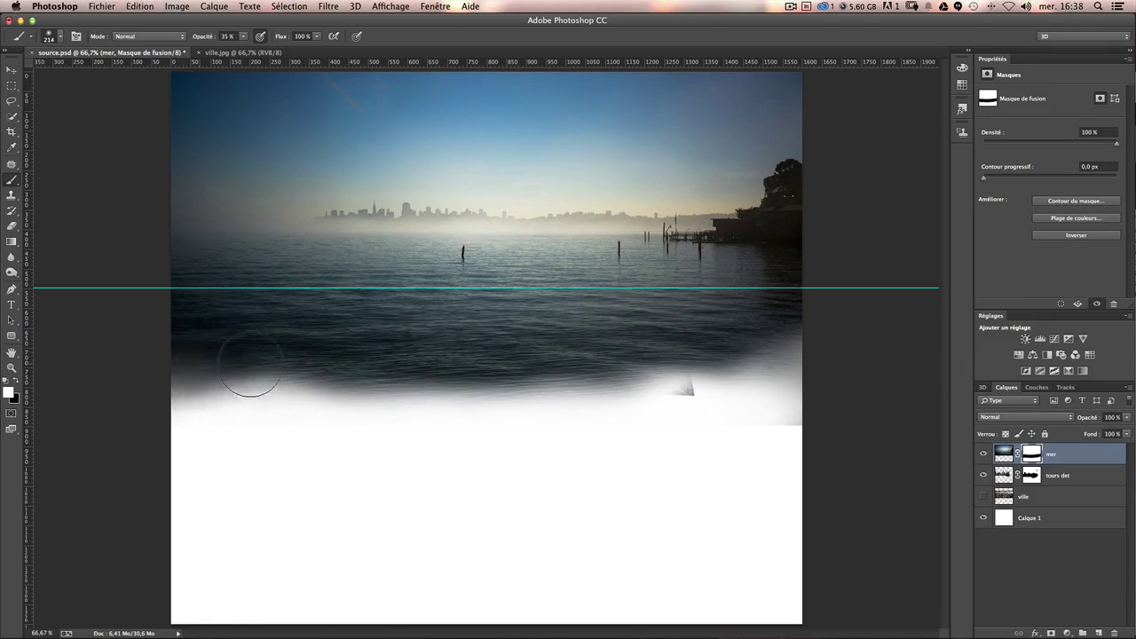
left_click_drag(656, 373, 842, 347)
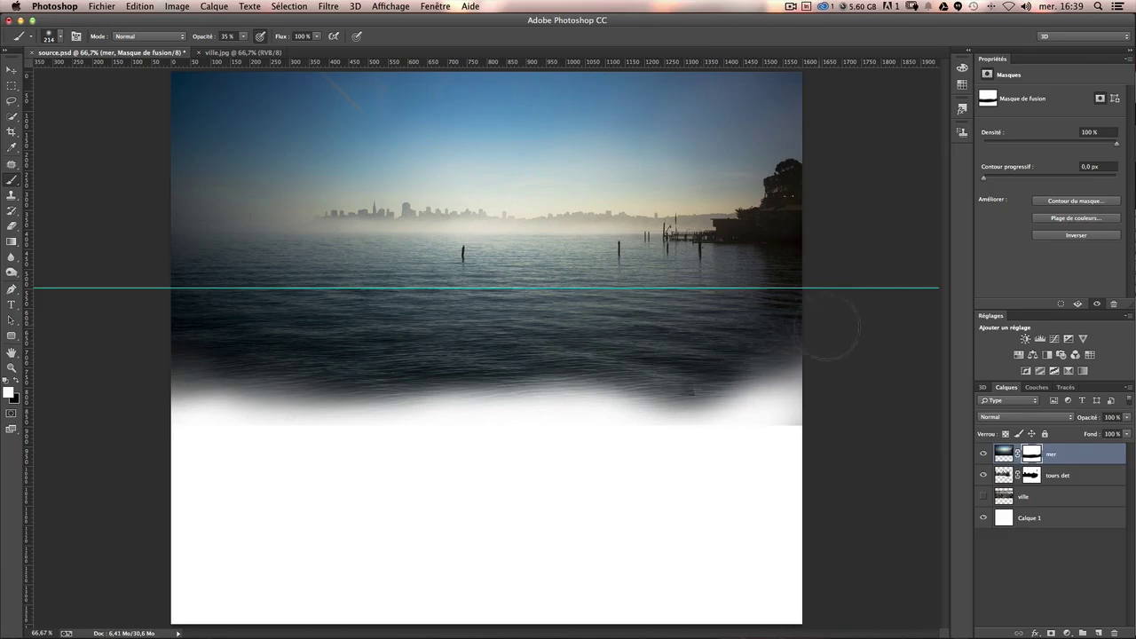
left_click_drag(822, 390, 750, 373)
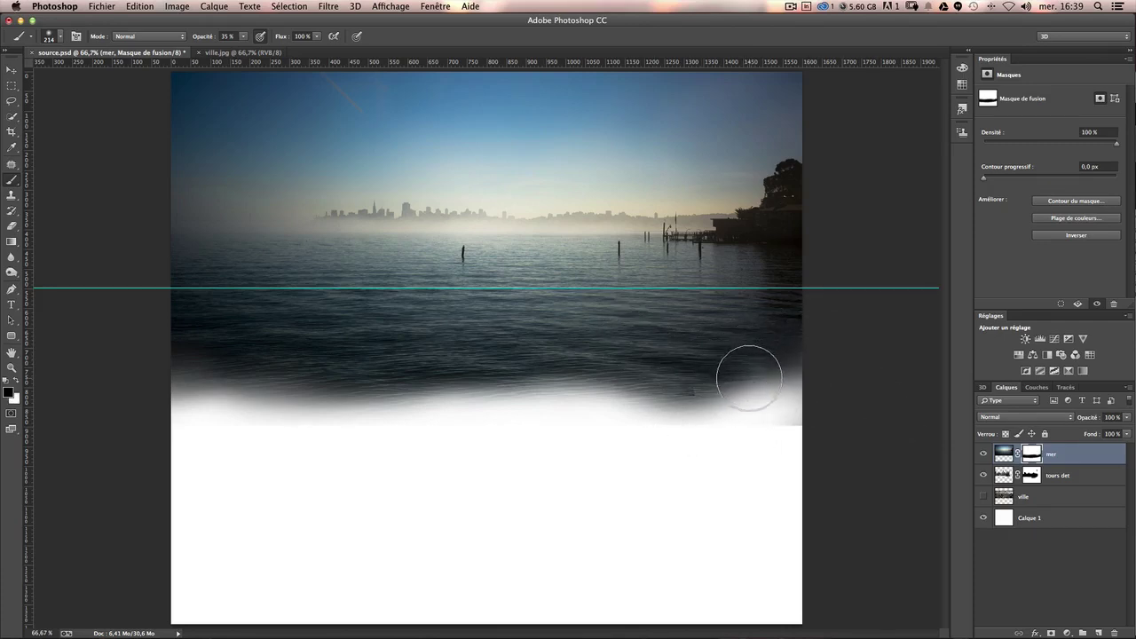
left_click_drag(765, 432, 836, 367)
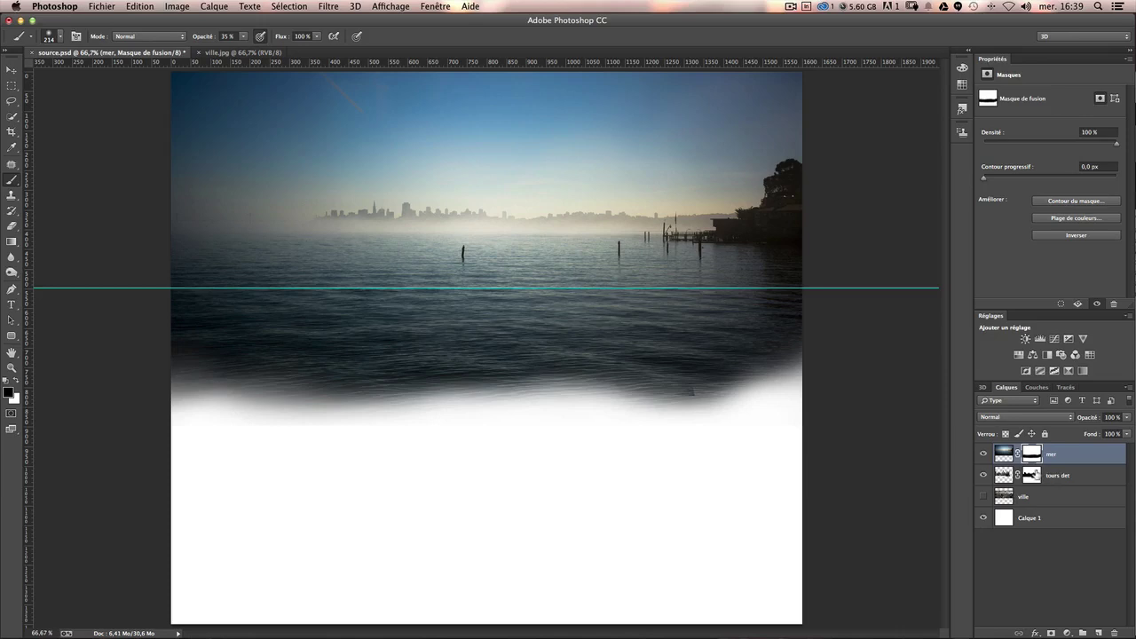
Move tours det above mer, then select mer with the Lasso tool active.
left_click(1066, 479)
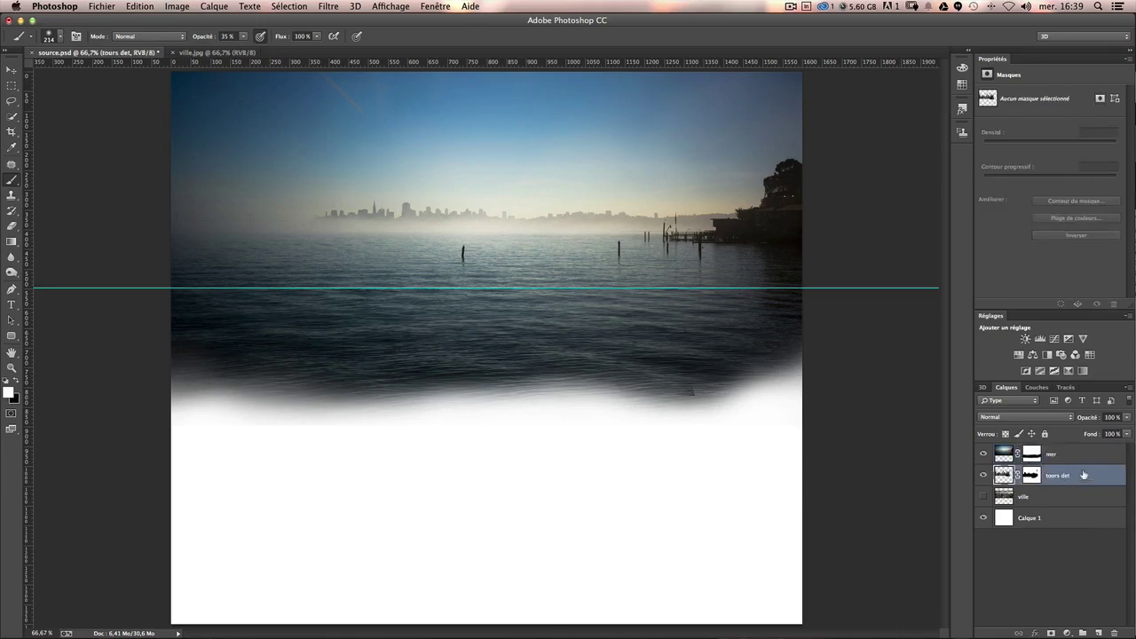
left_click_drag(1082, 474, 1064, 450)
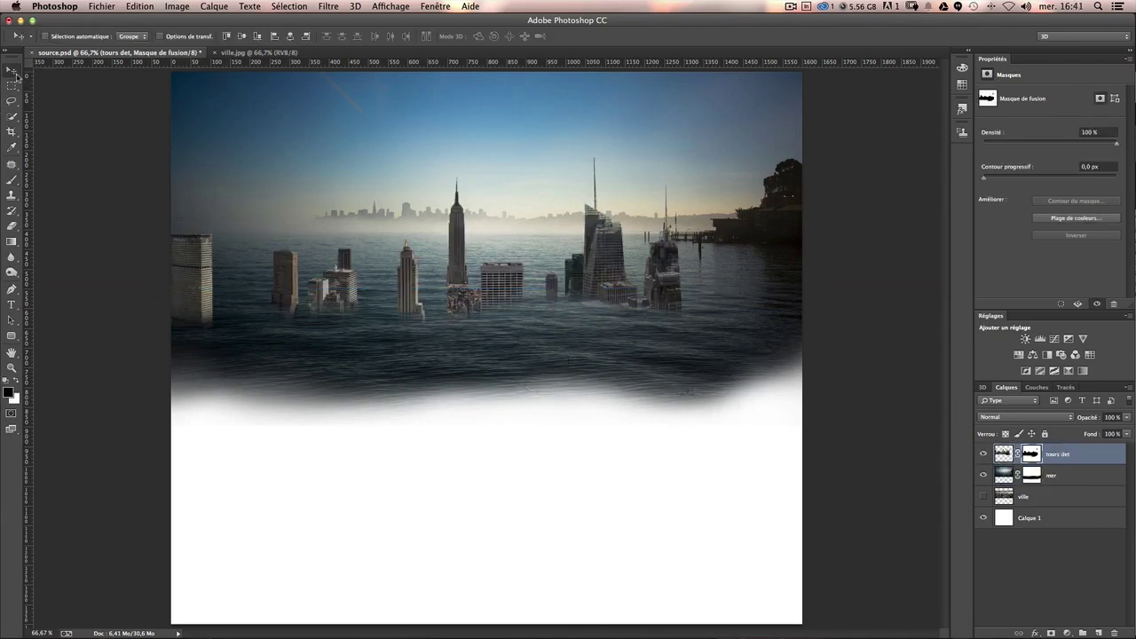
left_click(12, 102)
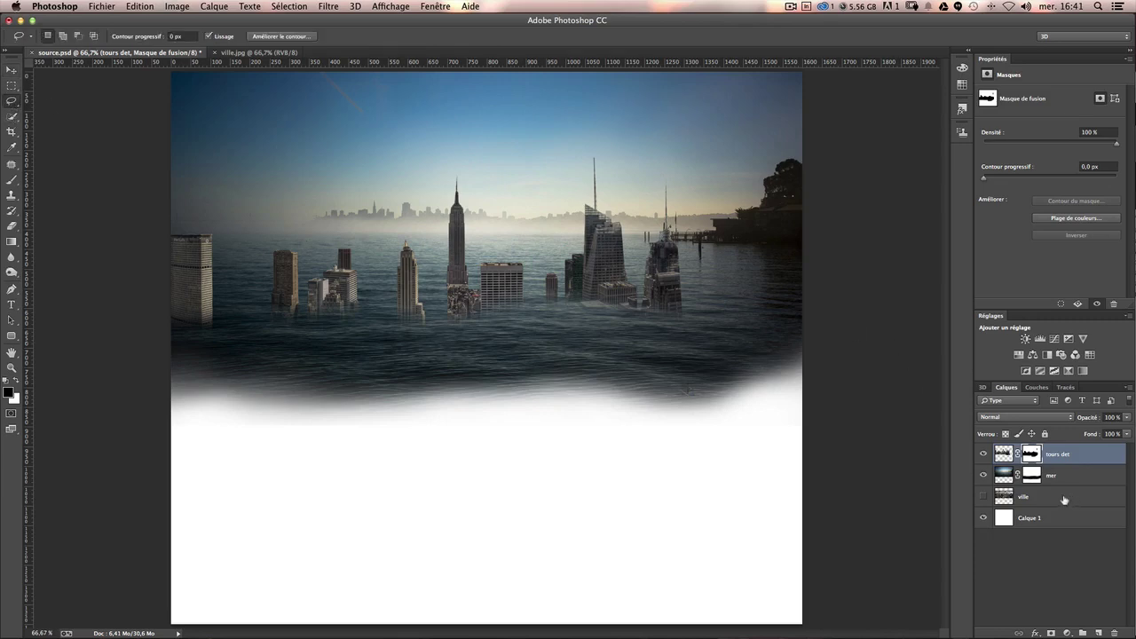
left_click(1002, 475)
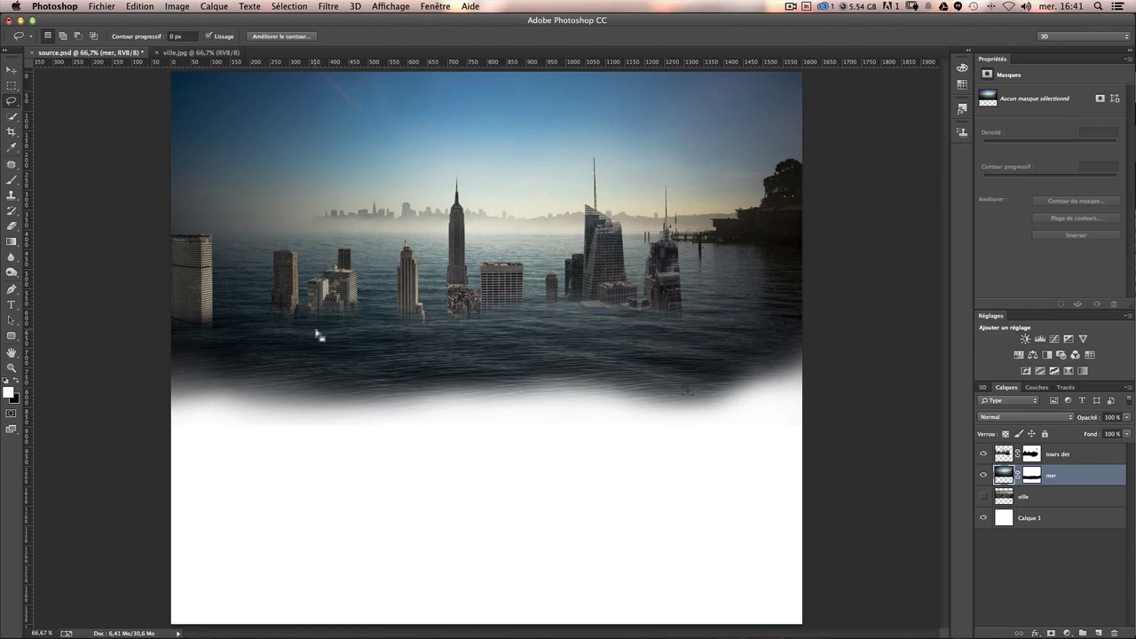
Lasso a strip of water on mer and copy it to Calque 2 at the top.
left_click_drag(316, 333, 334, 333)
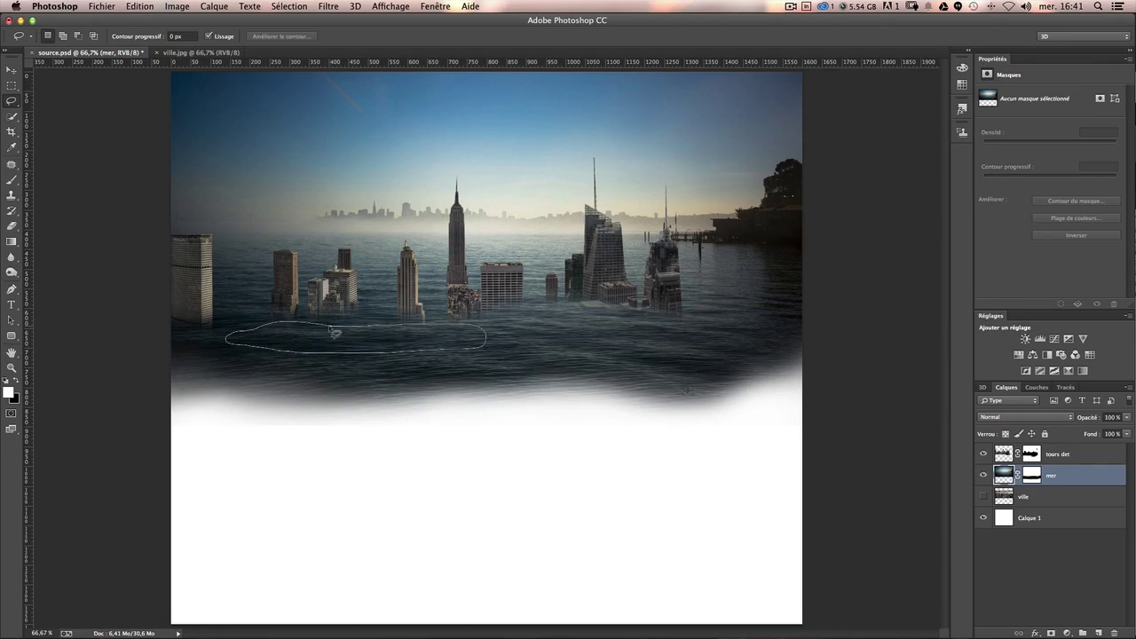
left_click_drag(334, 333, 333, 334)
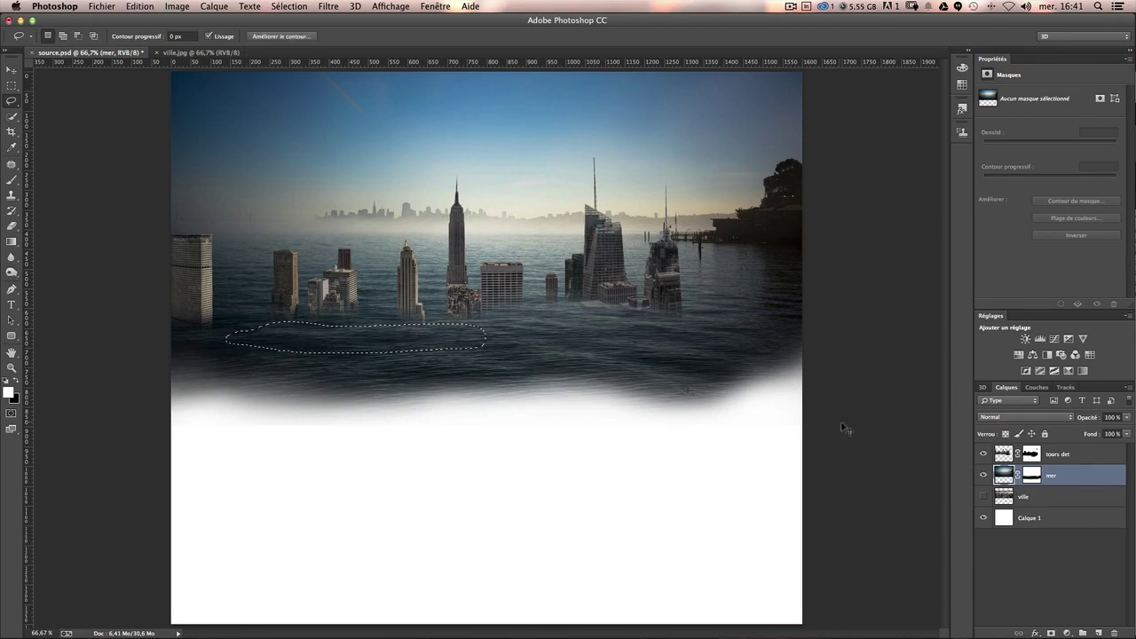
key("ctrl+j")
left_click_drag(1028, 480, 1033, 448)
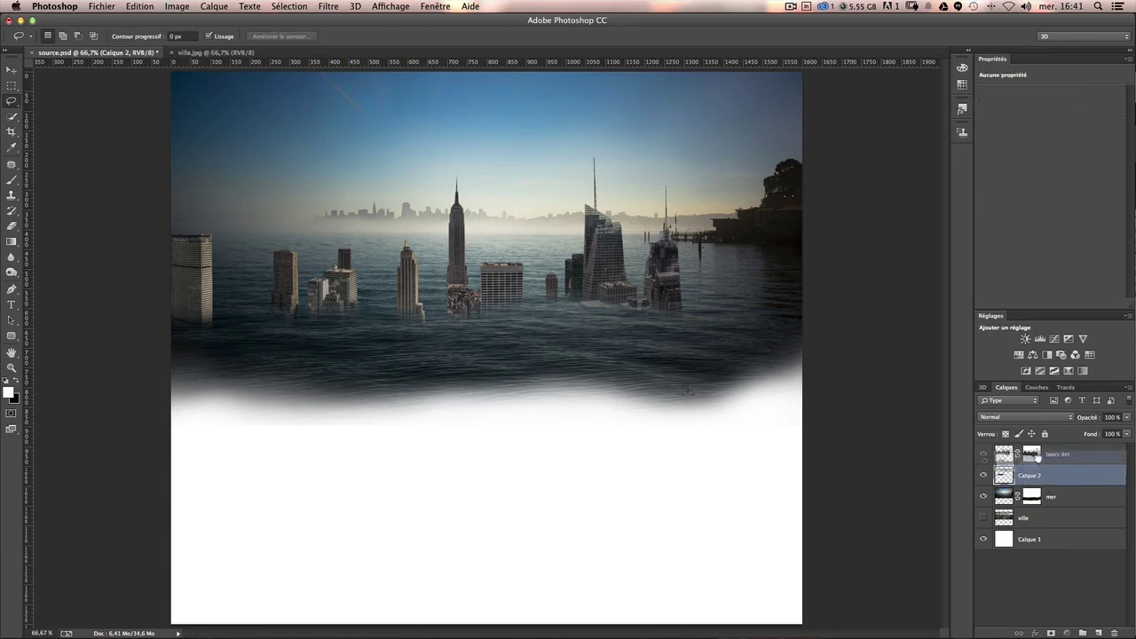
key("v")
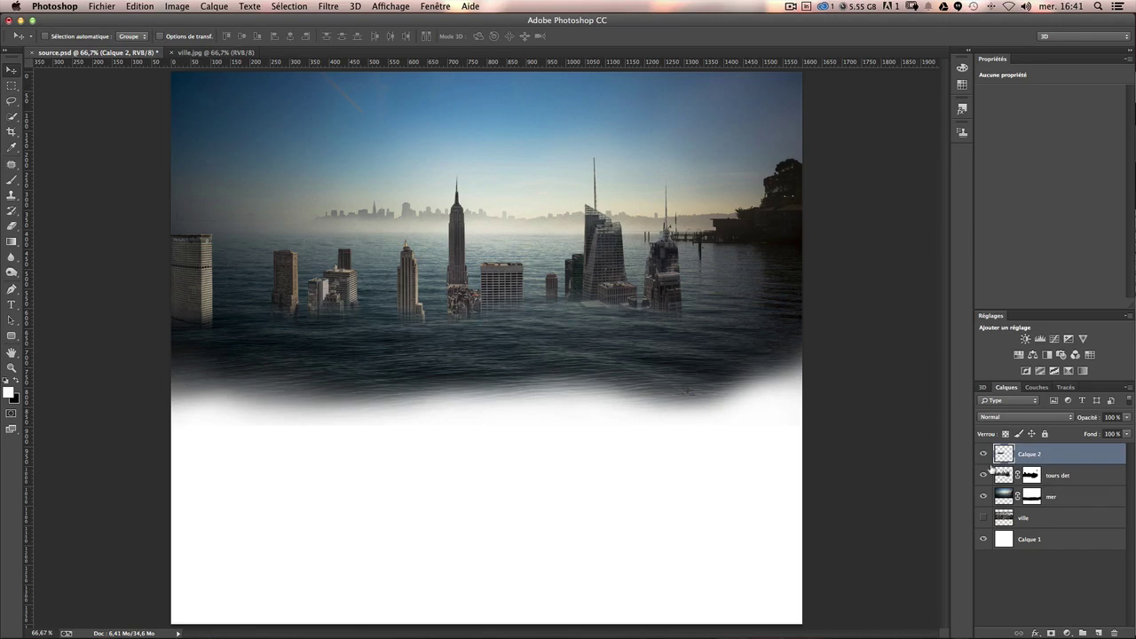
key("ctrl+1")
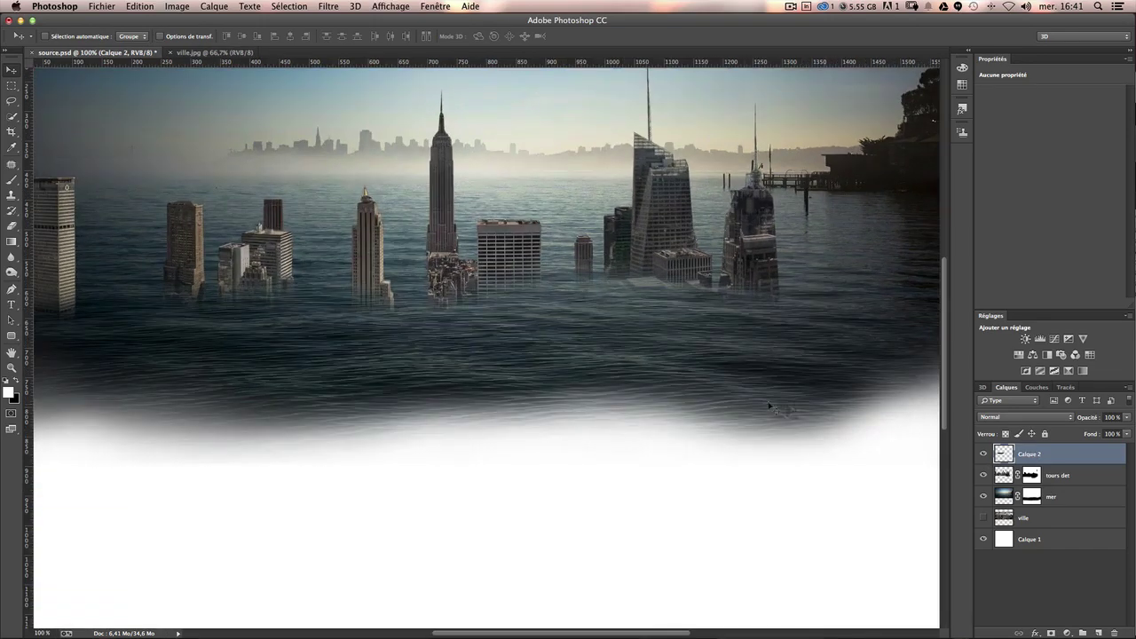
Free-transform the water strip up and left, switching the transform to Déformation.
mouse_move(362, 369)
left_mouse_down()
mouse_move(524, 376)
mouse_move(427, 371)
left_mouse_up()
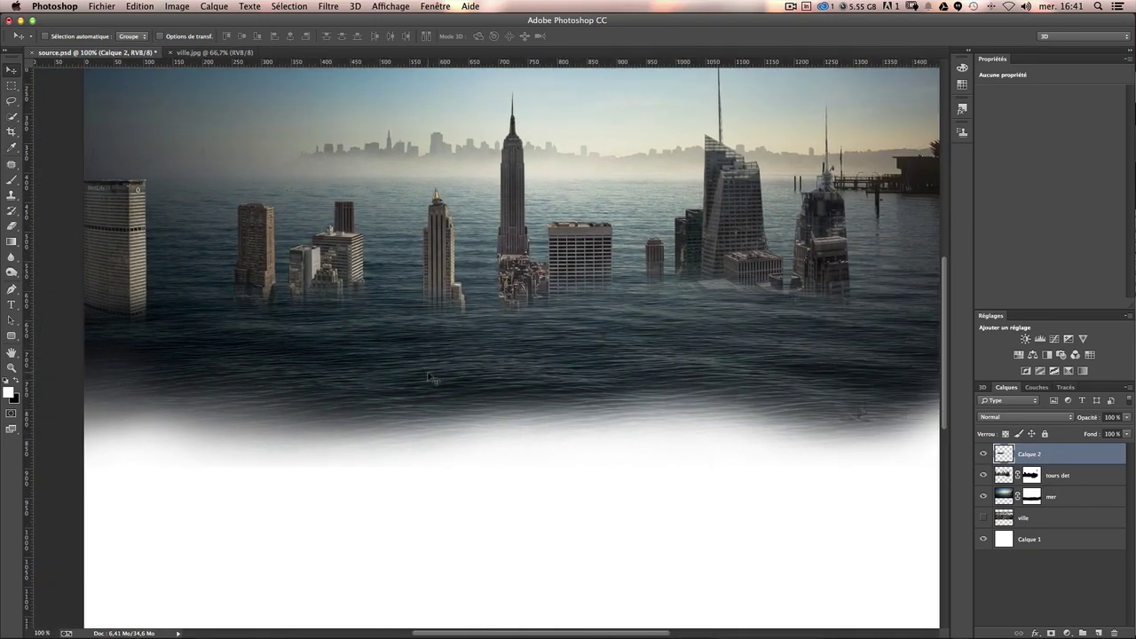
key("ctrl+t")
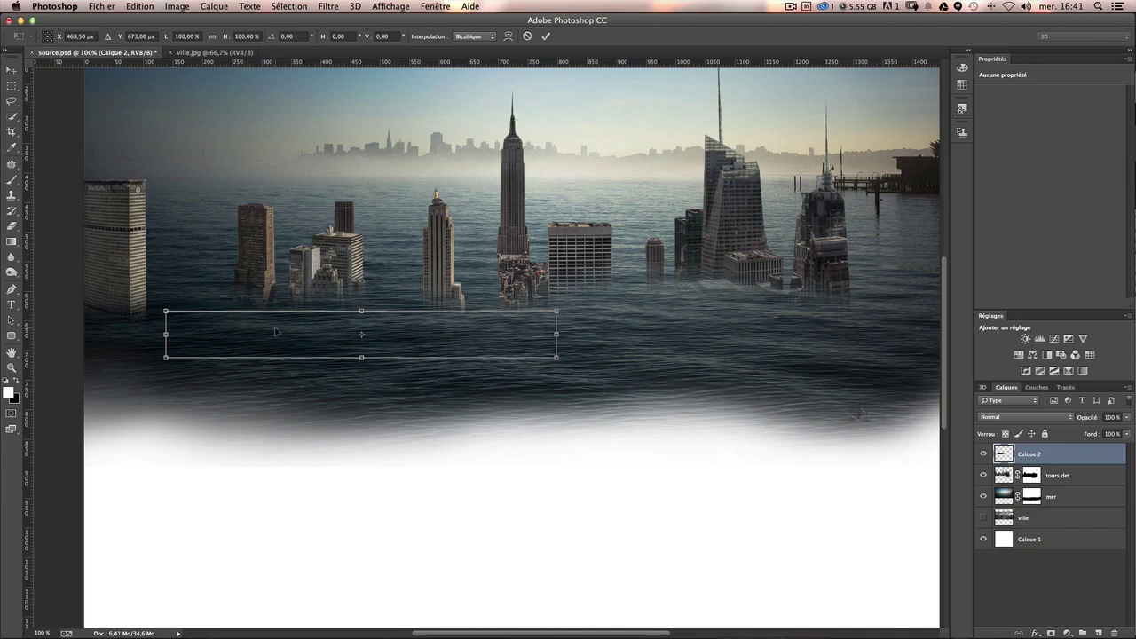
left_click_drag(275, 333, 193, 305)
right_click(228, 301)
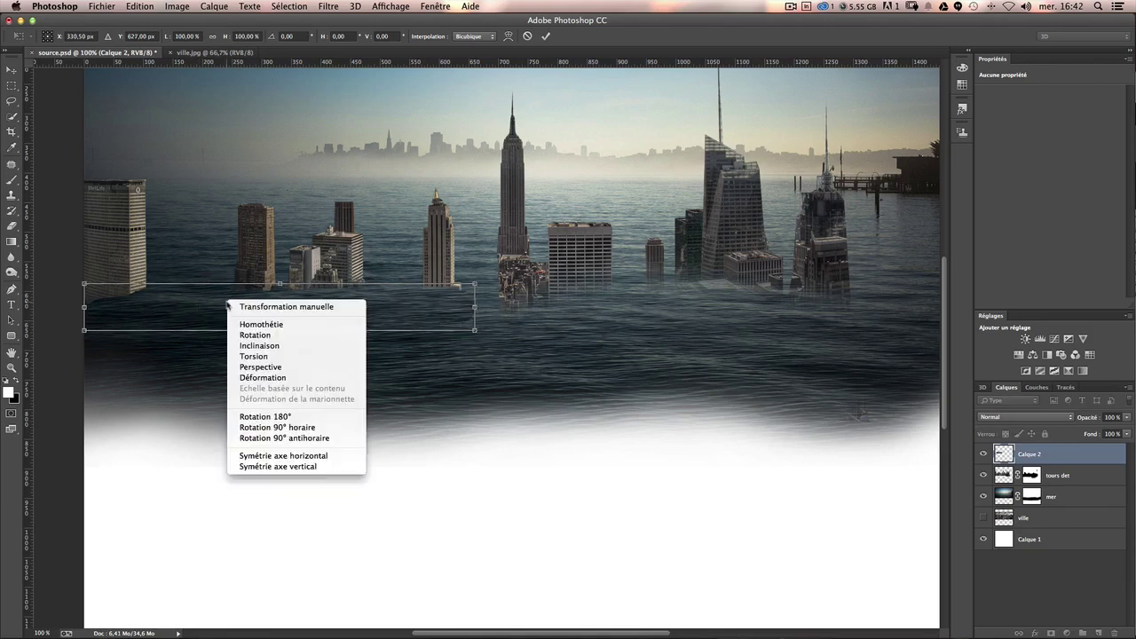
left_click(311, 377)
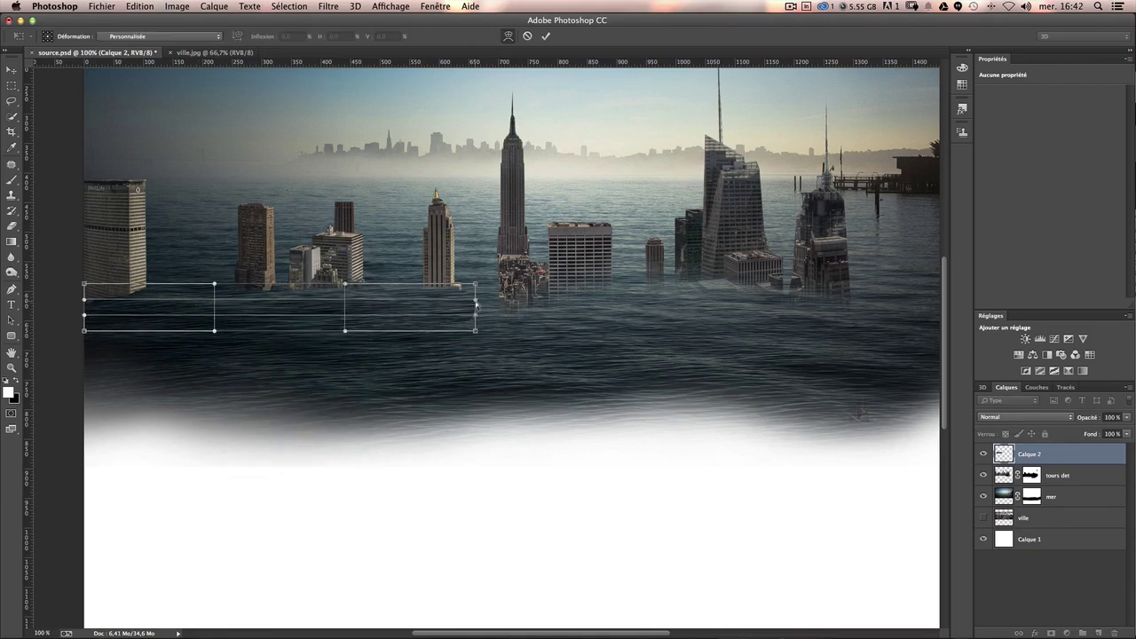
Warp the strip into a wave across the tower bases and commit it.
left_click_drag(475, 303, 613, 299)
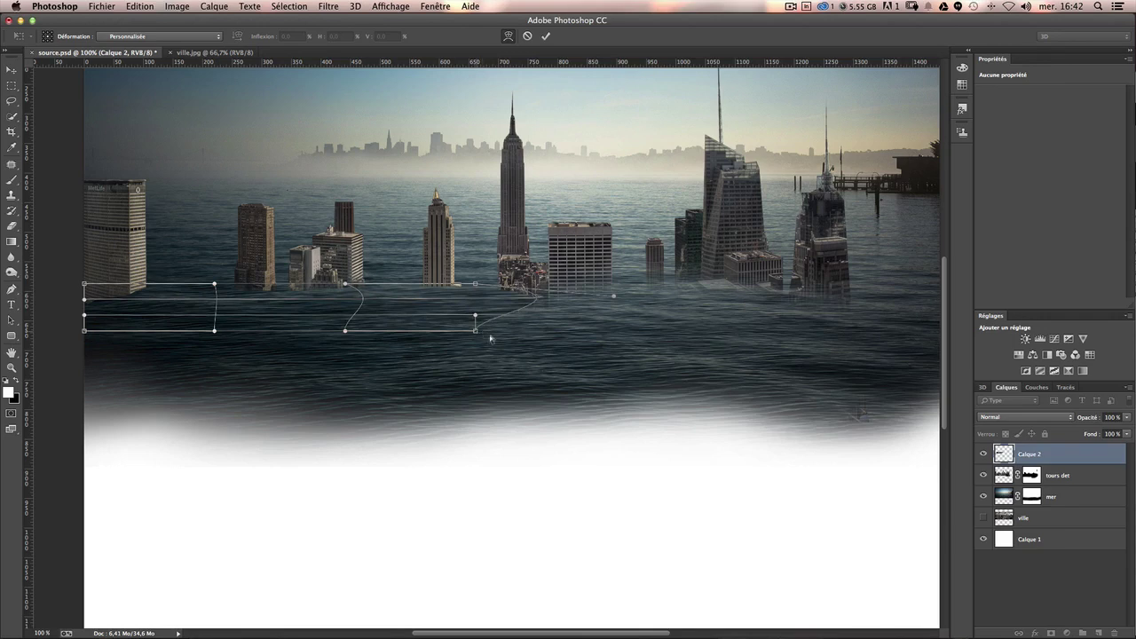
left_click_drag(490, 338, 825, 349)
left_click_drag(674, 320, 661, 294)
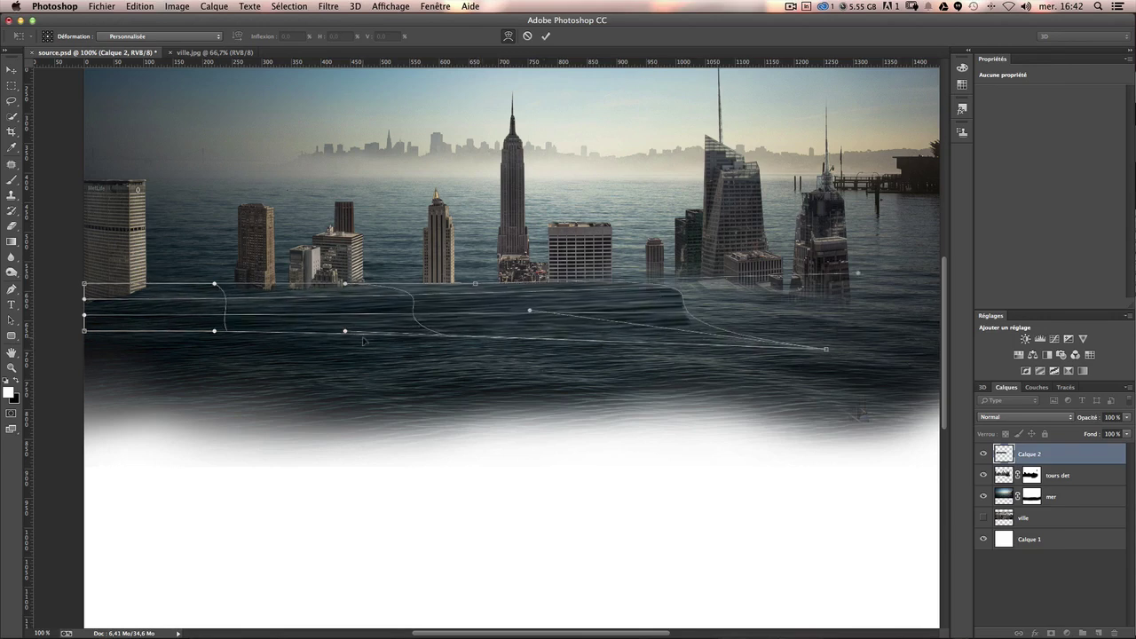
left_click_drag(345, 334, 343, 344)
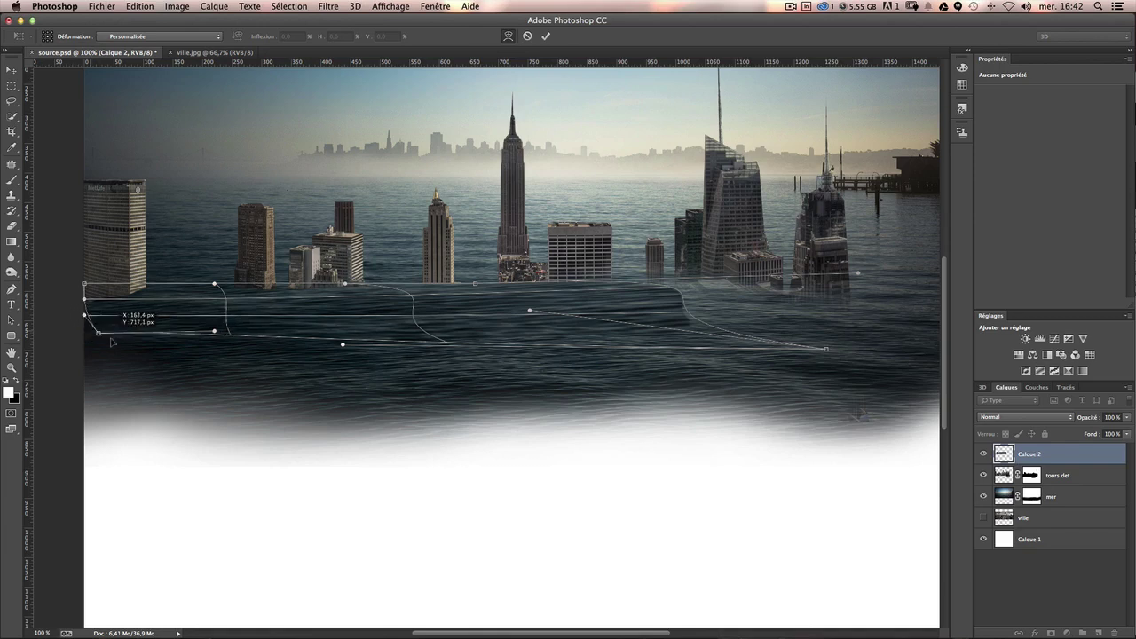
left_click_drag(84, 330, 108, 363)
mouse_move(79, 303)
left_mouse_down()
mouse_move(68, 303)
mouse_move(119, 298)
left_mouse_up()
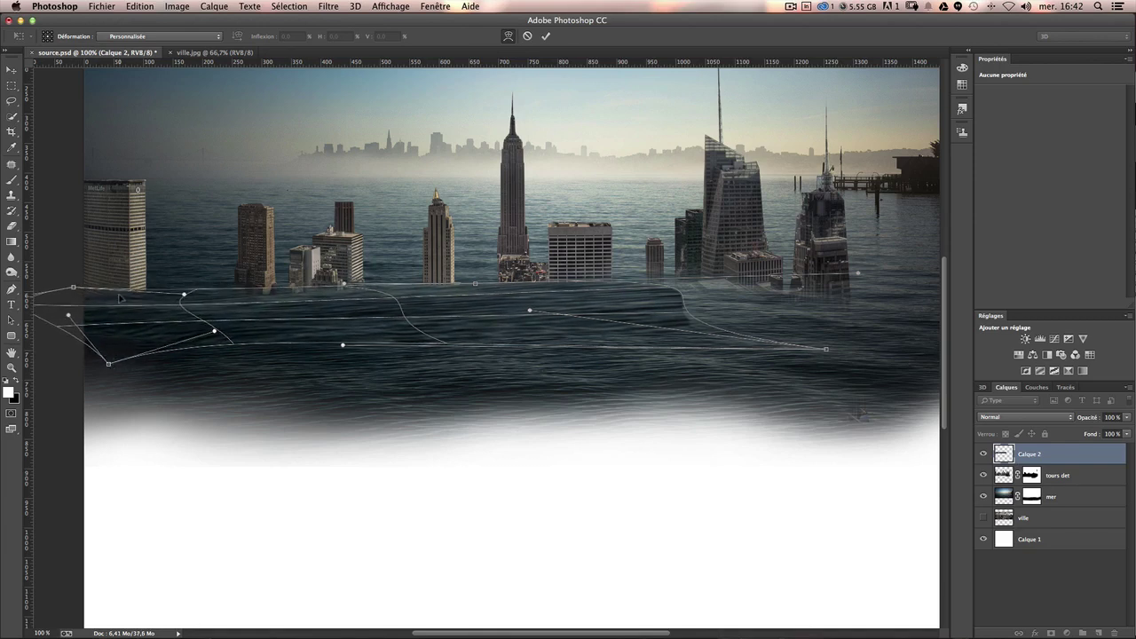
left_click_drag(346, 299, 468, 305)
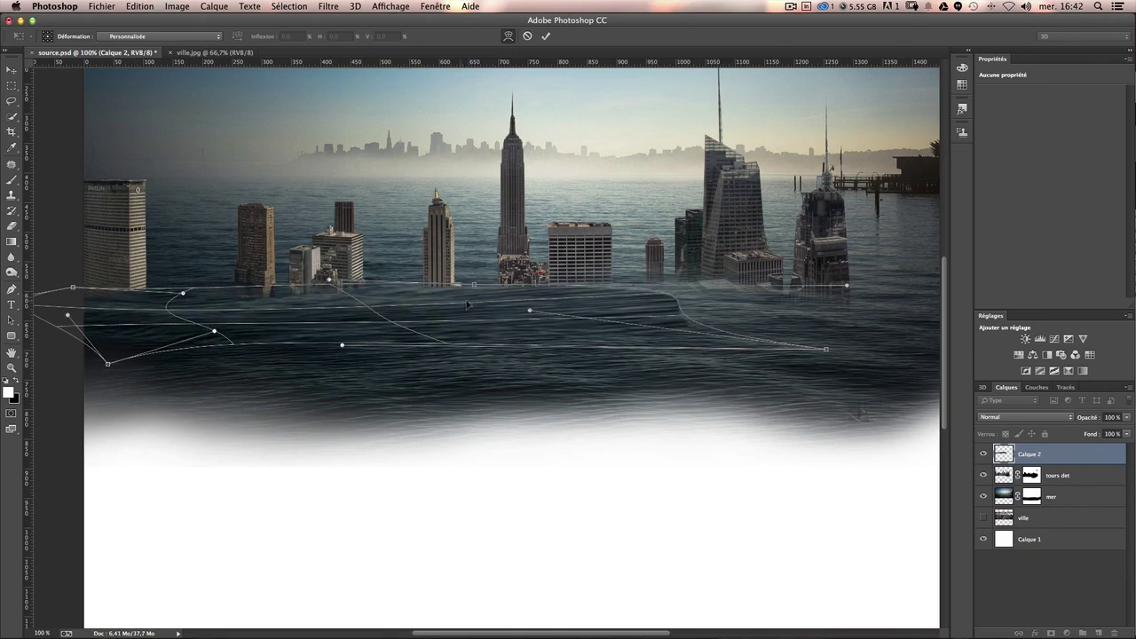
left_click_drag(546, 292, 544, 293)
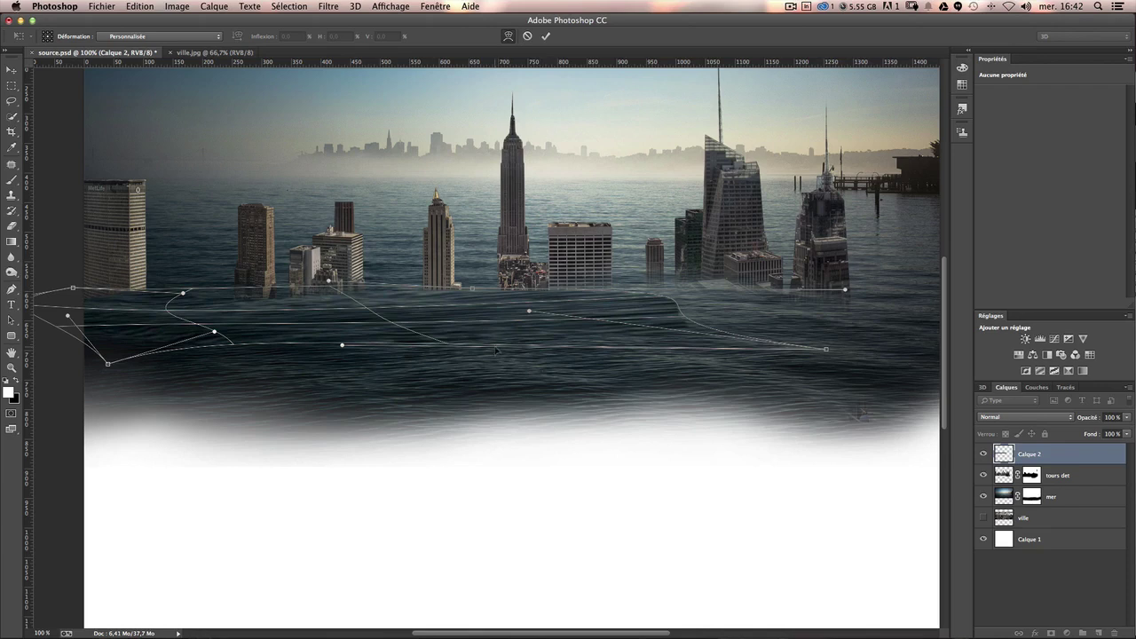
left_click_drag(499, 334, 489, 330)
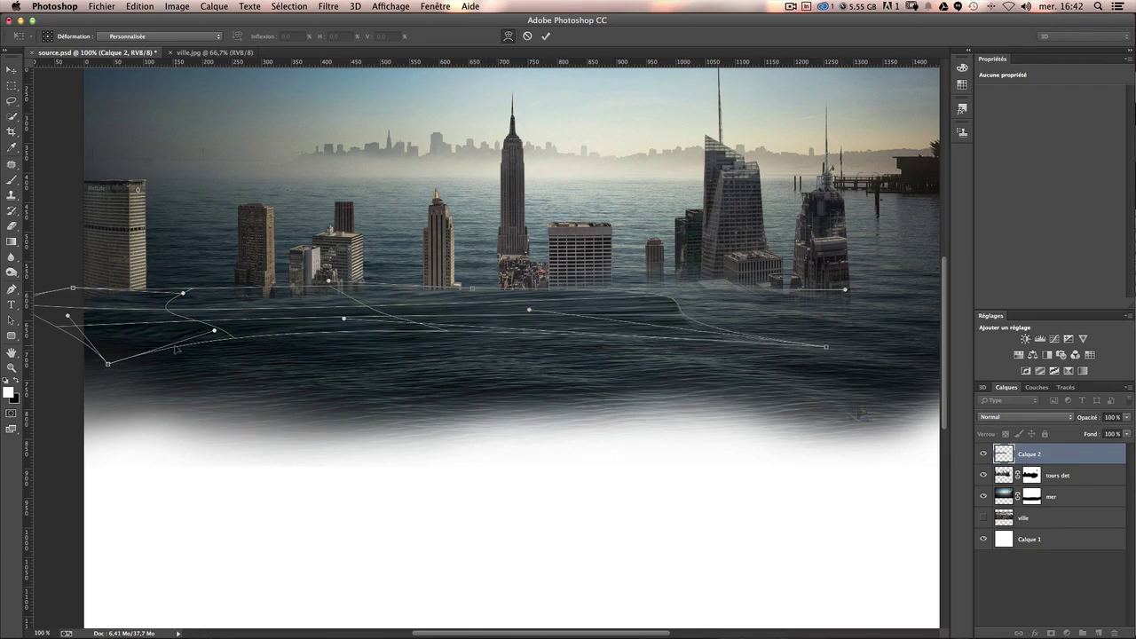
left_click_drag(108, 364, 95, 362)
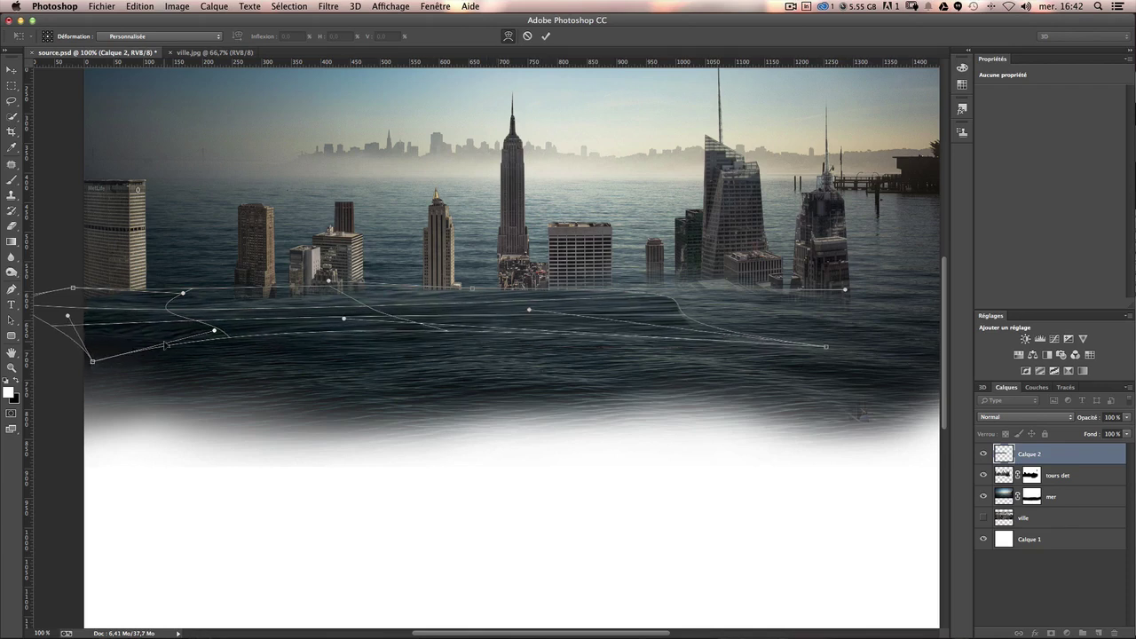
key("Return")
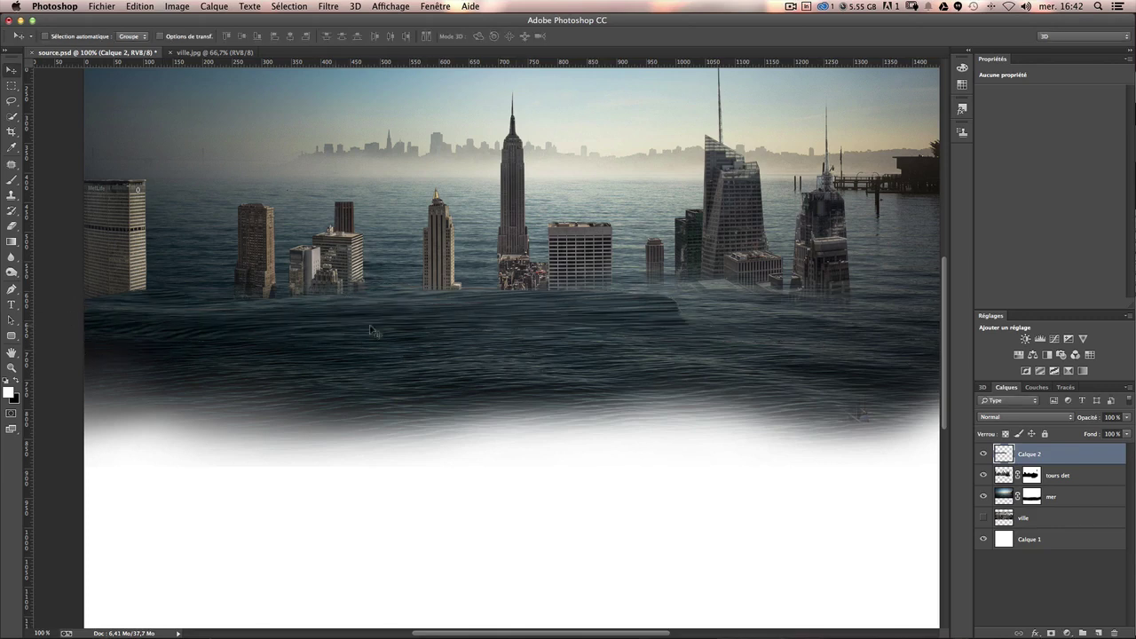
Mask Calque 2 and paint black with a size-64 brush over the left building's base.
left_click(1050, 632)
key("b")
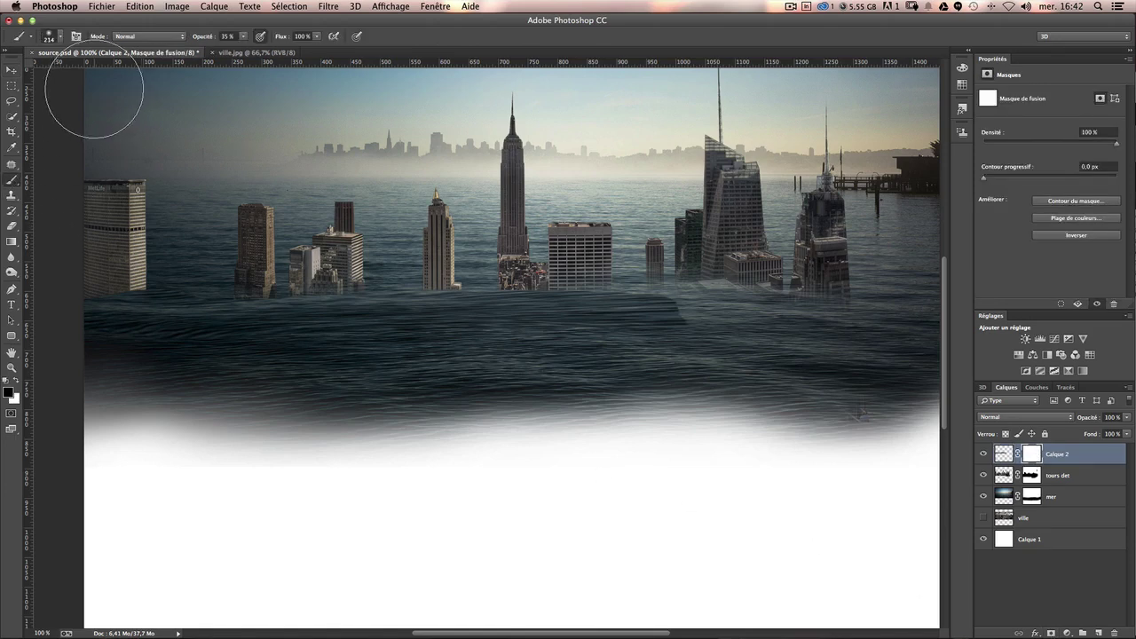
left_click_drag(374, 279, 307, 278)
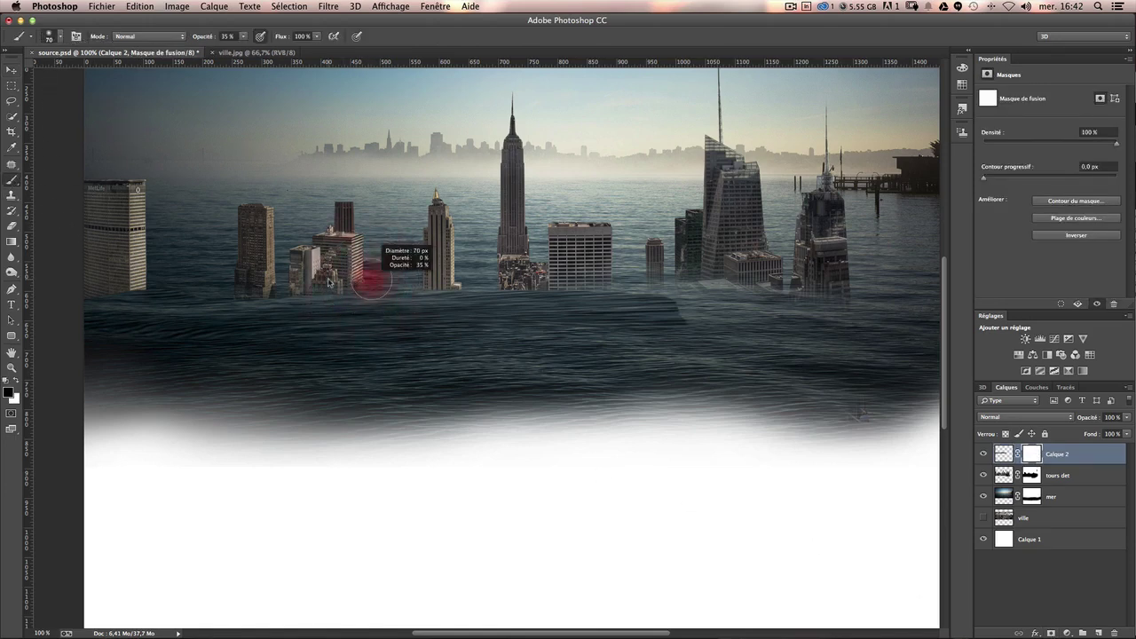
left_click_drag(128, 277, 156, 277)
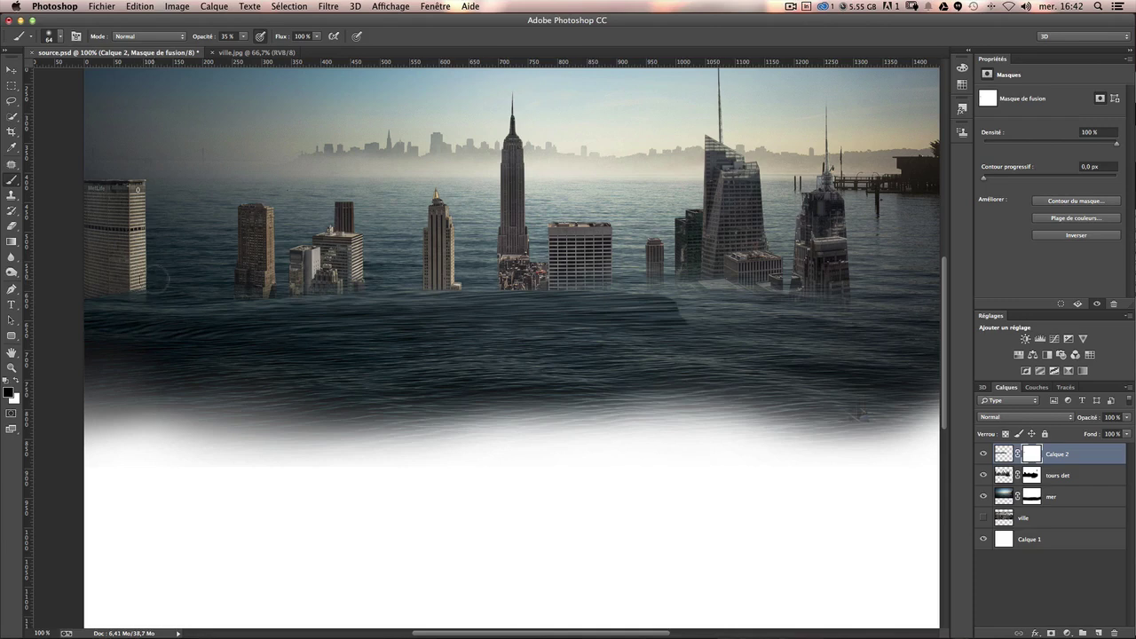
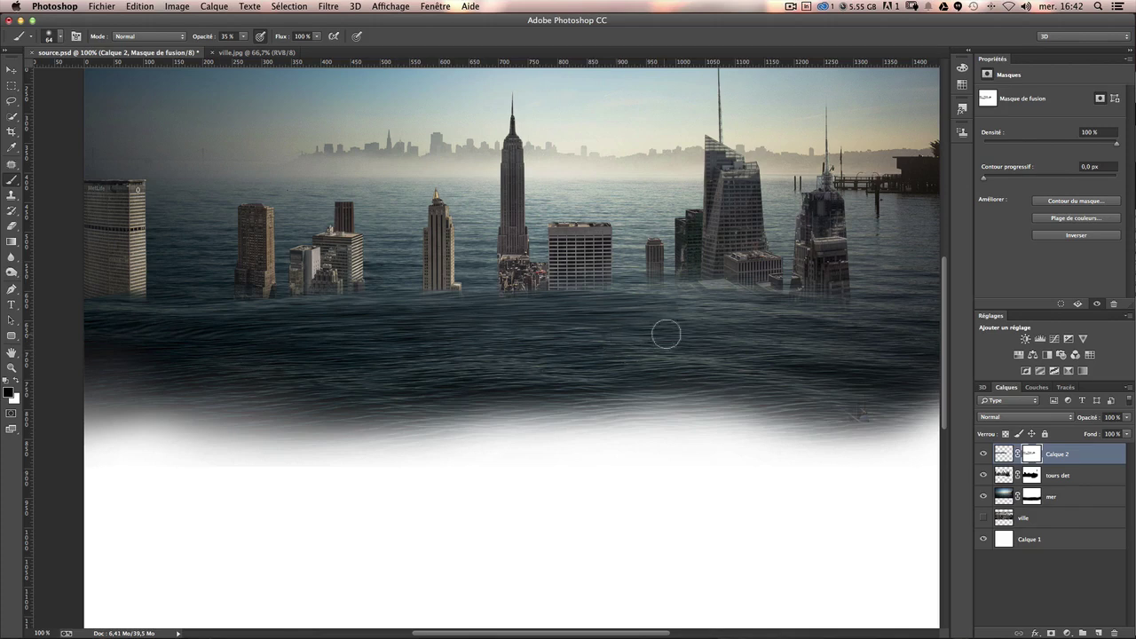
Duplicate the wave layer as Calque 2 copie, flip it horizontally and shift it right.
left_click(11, 69)
mouse_move(527, 364)
left_mouse_down()
mouse_move(686, 327)
mouse_move(520, 328)
mouse_move(608, 319)
mouse_move(487, 301)
mouse_move(352, 333)
mouse_move(373, 281)
mouse_move(364, 320)
left_mouse_up()
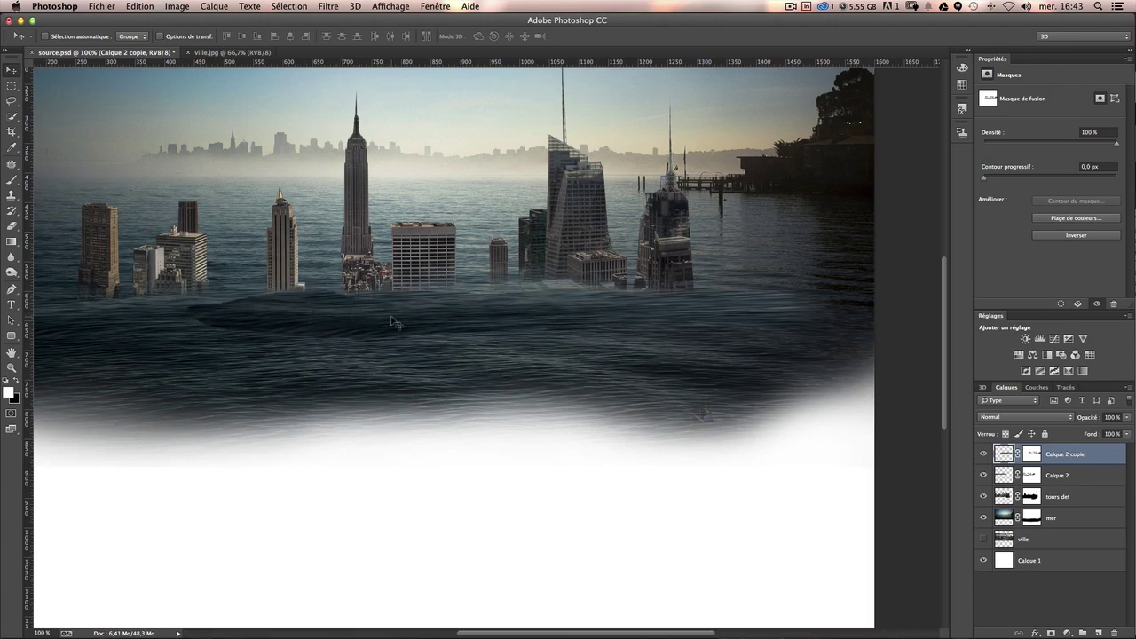
key("ctrl+t")
right_click(434, 327)
left_click(521, 480)
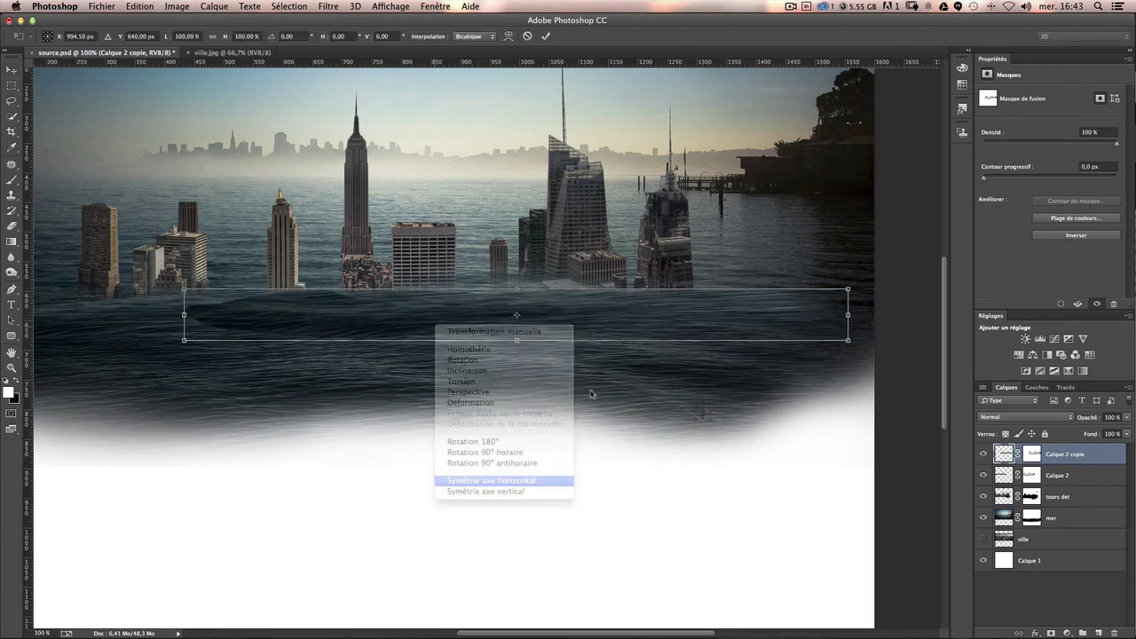
mouse_move(554, 319)
left_mouse_down()
mouse_move(612, 319)
mouse_move(591, 322)
left_mouse_up()
key("Return")
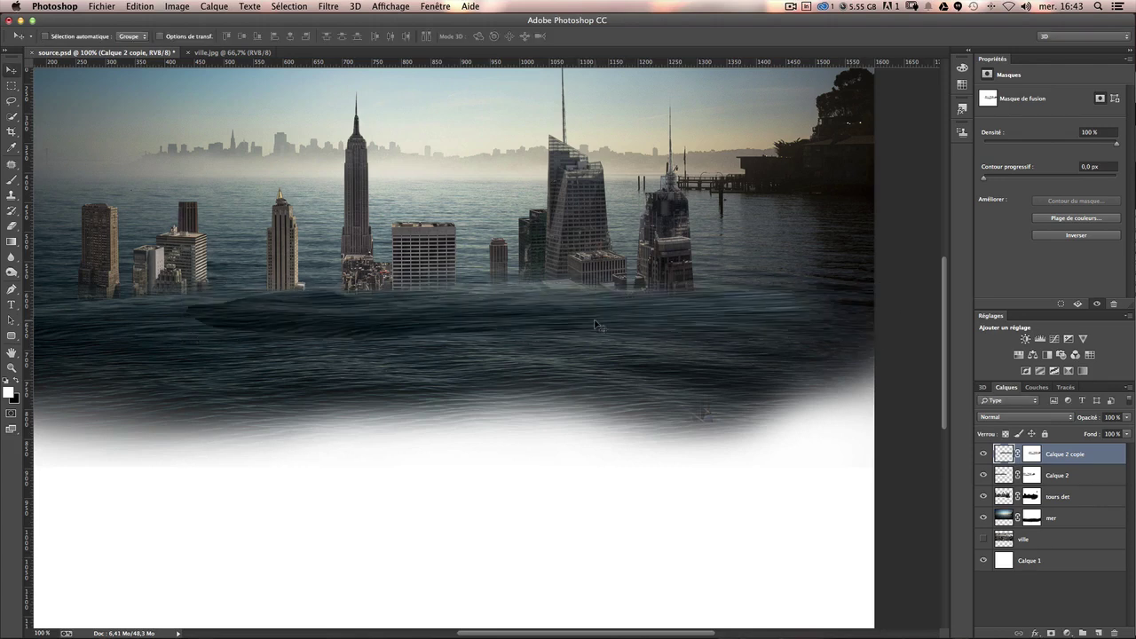
Paint black on the Calque 2 copie mask to fade waves along the waterline and Empire State base.
left_click(1029, 454)
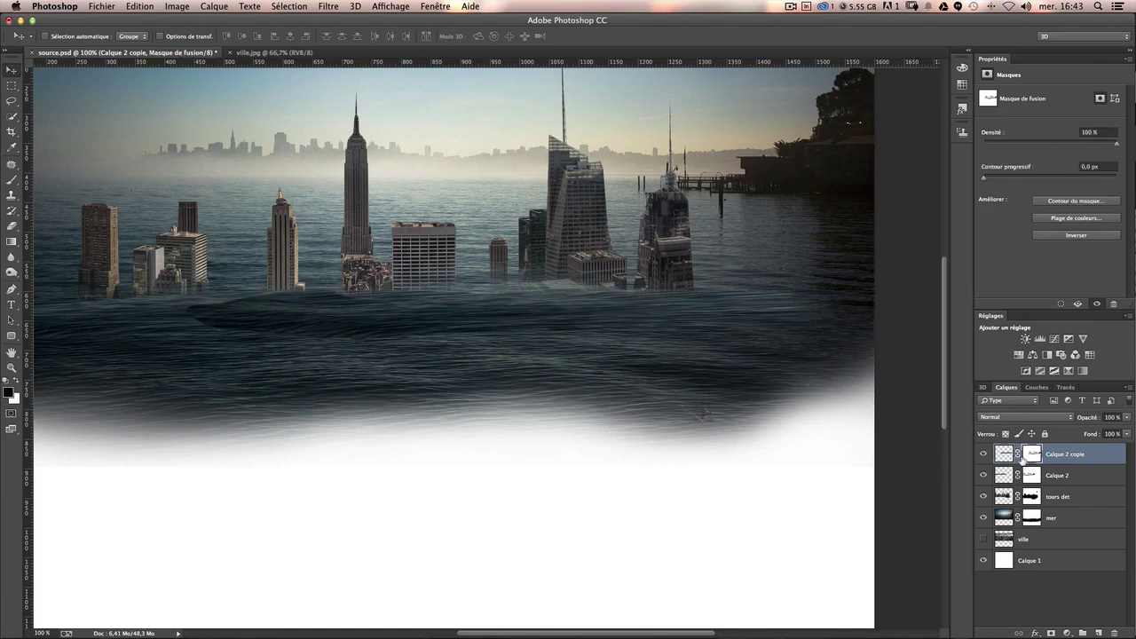
left_click(12, 180)
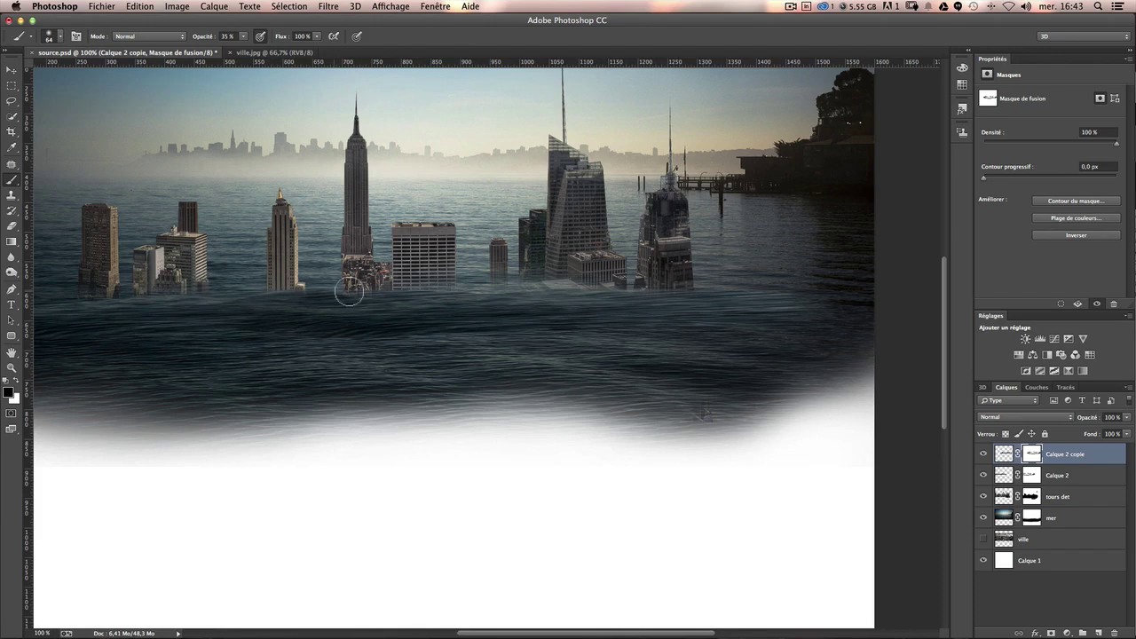
mouse_move(262, 341)
left_mouse_down()
mouse_move(418, 337)
mouse_move(392, 331)
left_mouse_up()
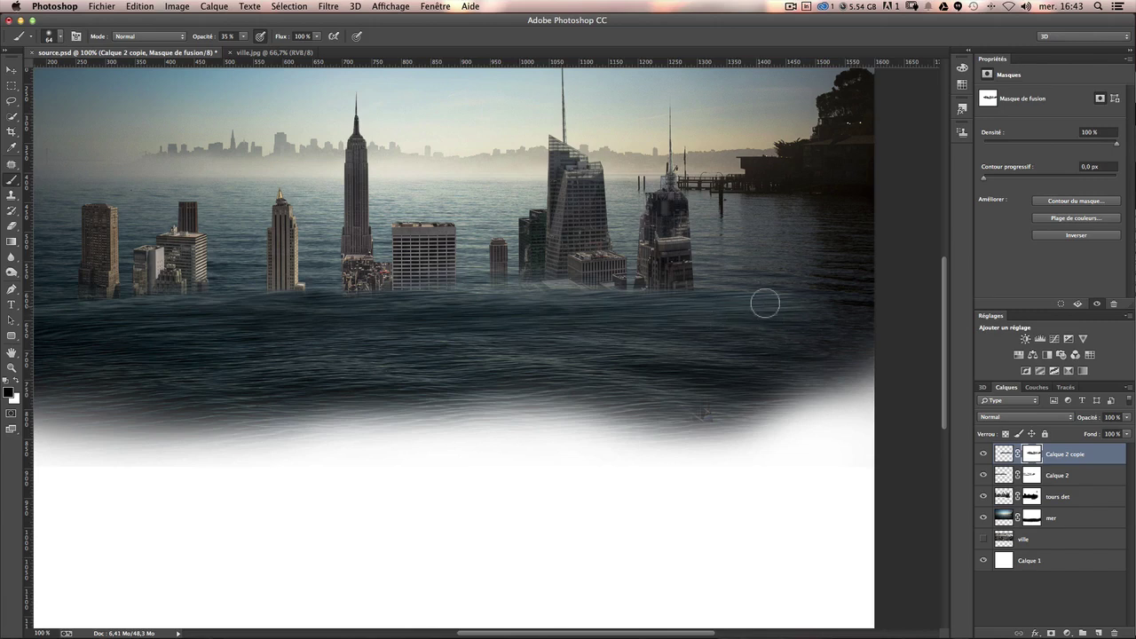
left_click_drag(299, 367, 429, 383)
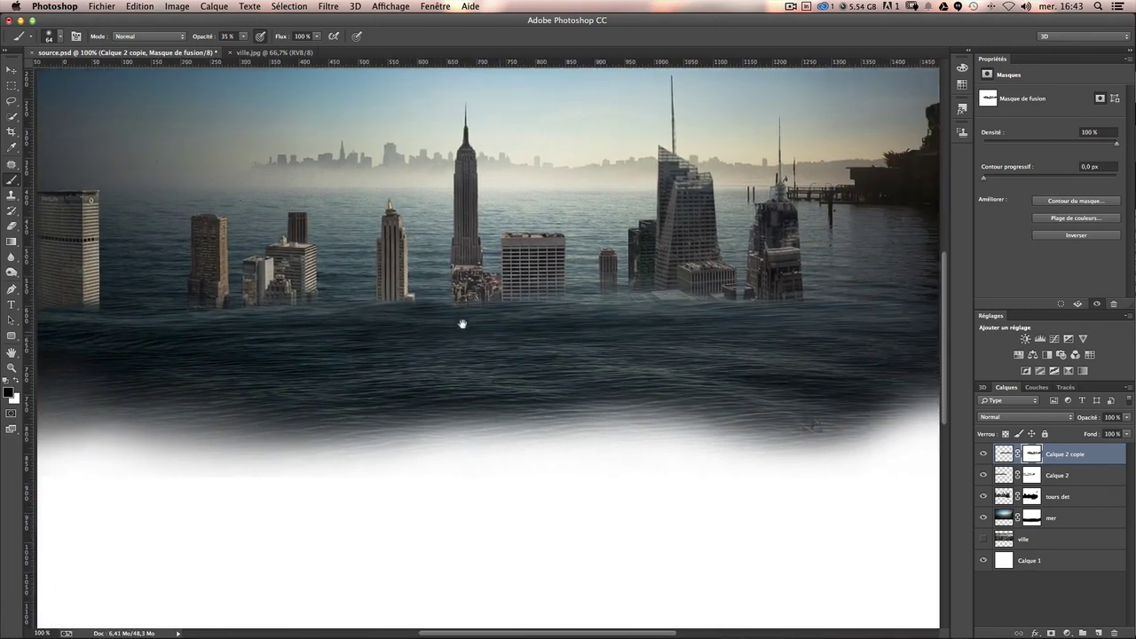
mouse_move(464, 322)
left_mouse_down()
mouse_move(223, 357)
mouse_move(292, 345)
left_mouse_up()
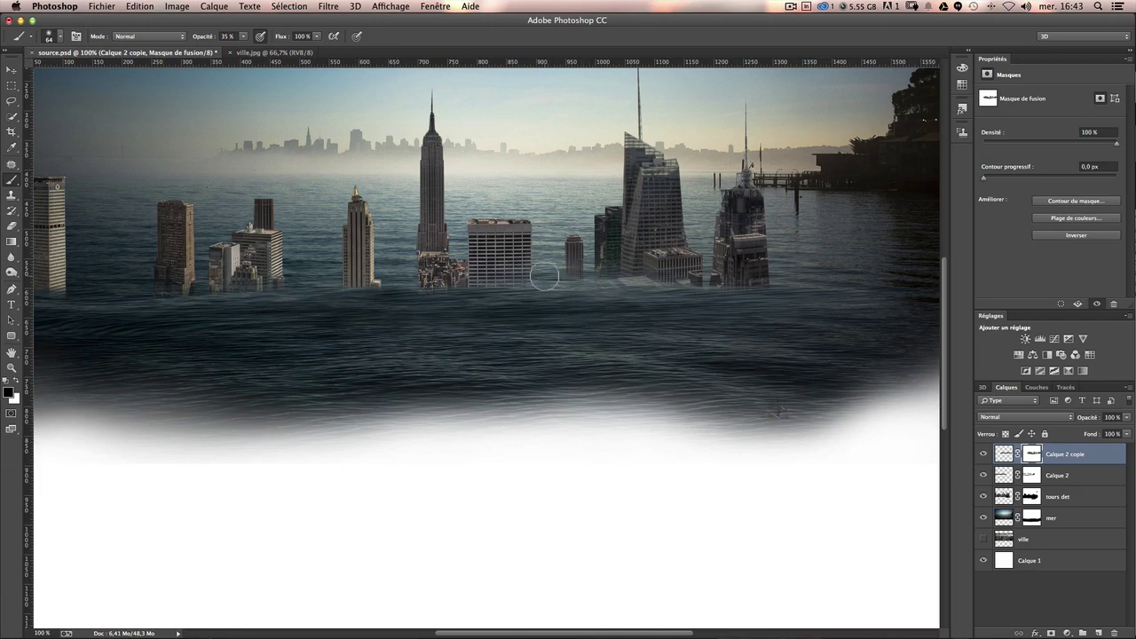
left_click_drag(464, 269, 467, 277)
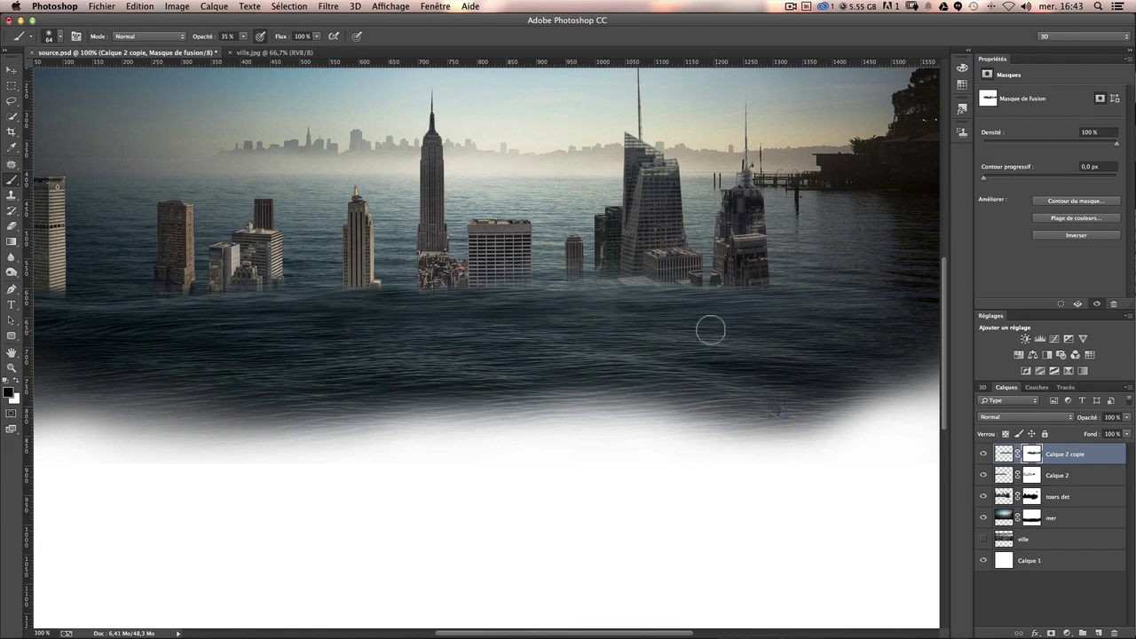
left_click_drag(619, 325, 697, 332)
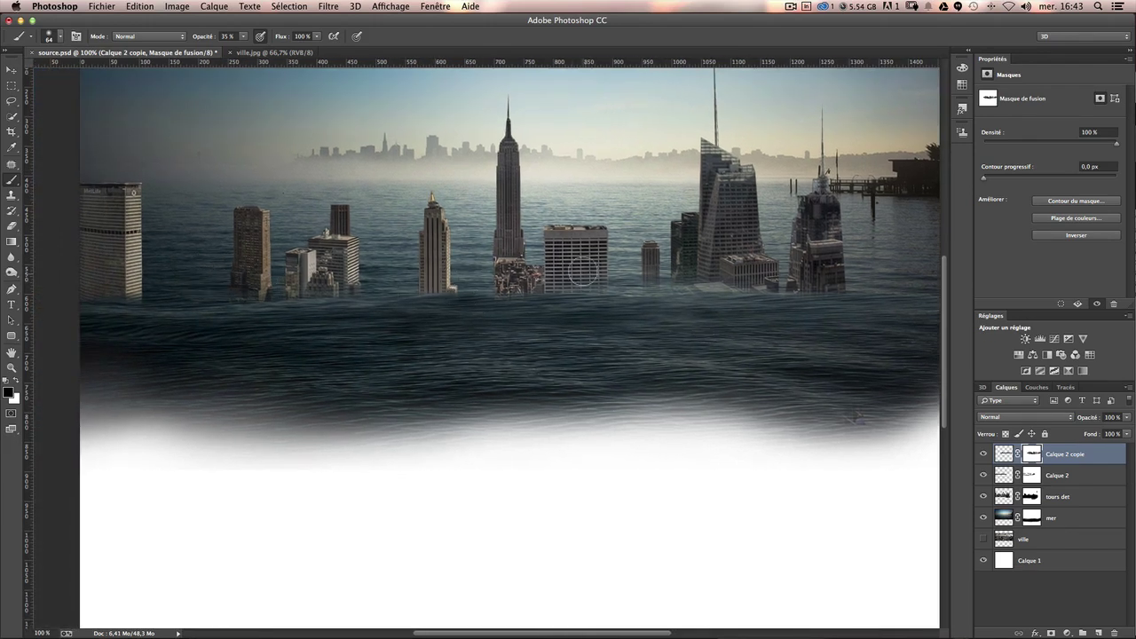
left_click_drag(763, 306, 667, 339)
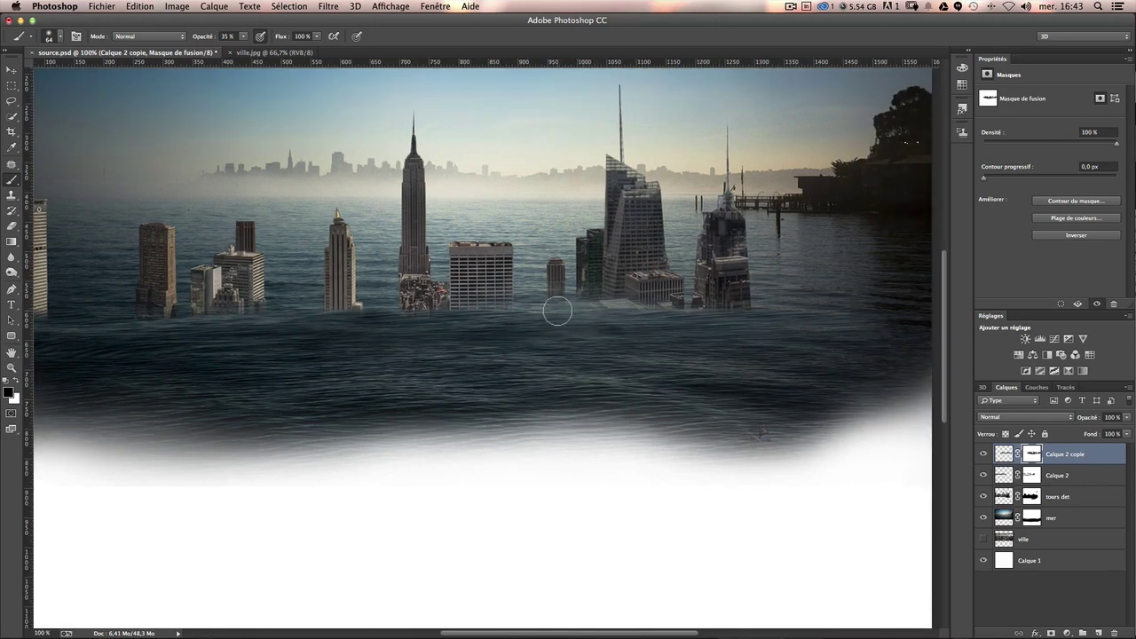
Restore waves at the building bases in white, with 29% brush opacity and a 27 px brush.
key("x")
left_click_drag(495, 293, 557, 299)
left_click(244, 39)
left_click_drag(663, 318, 627, 313)
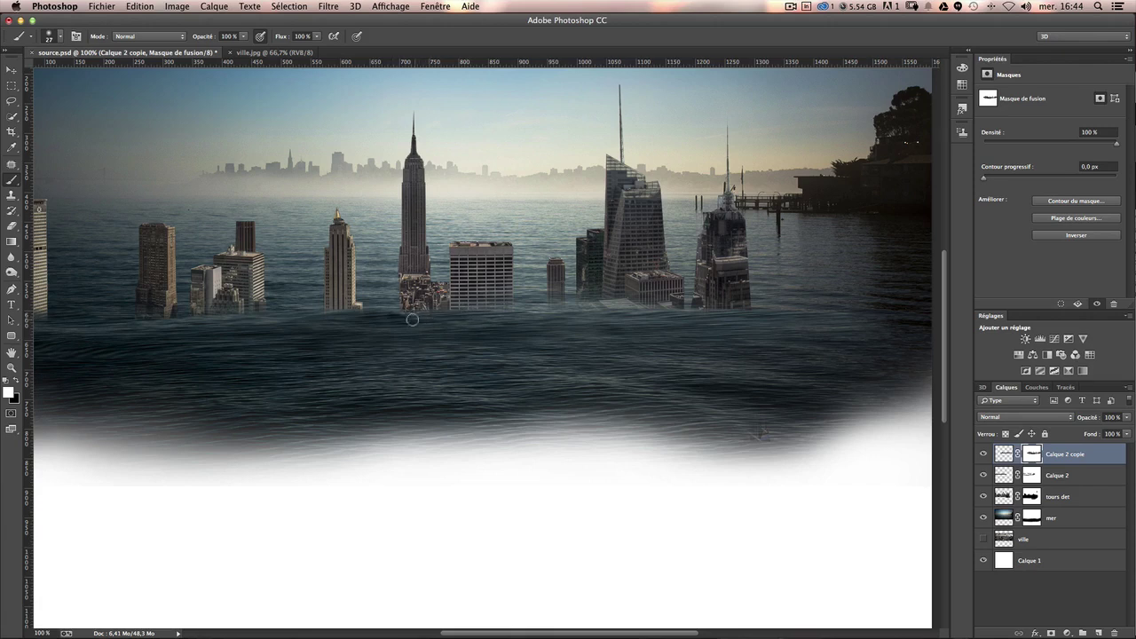
Hide the stray waves beside a tower base by painting the mask in black.
left_click_drag(381, 316, 345, 315)
key("x")
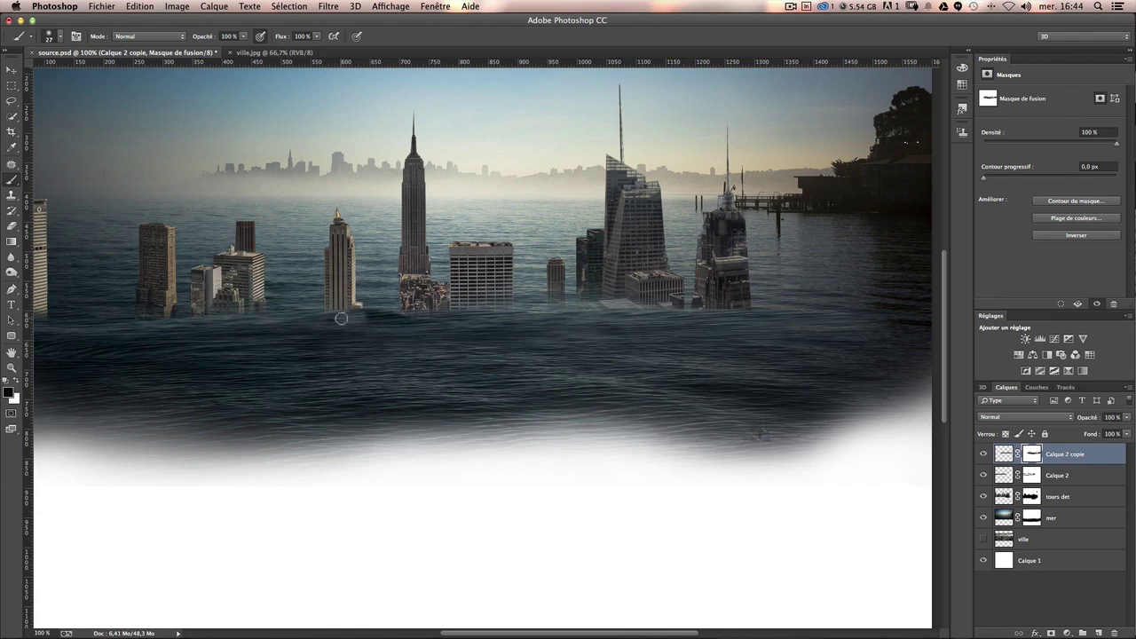
left_click_drag(339, 322, 364, 316)
type("29")
left_click_drag(426, 334, 546, 355)
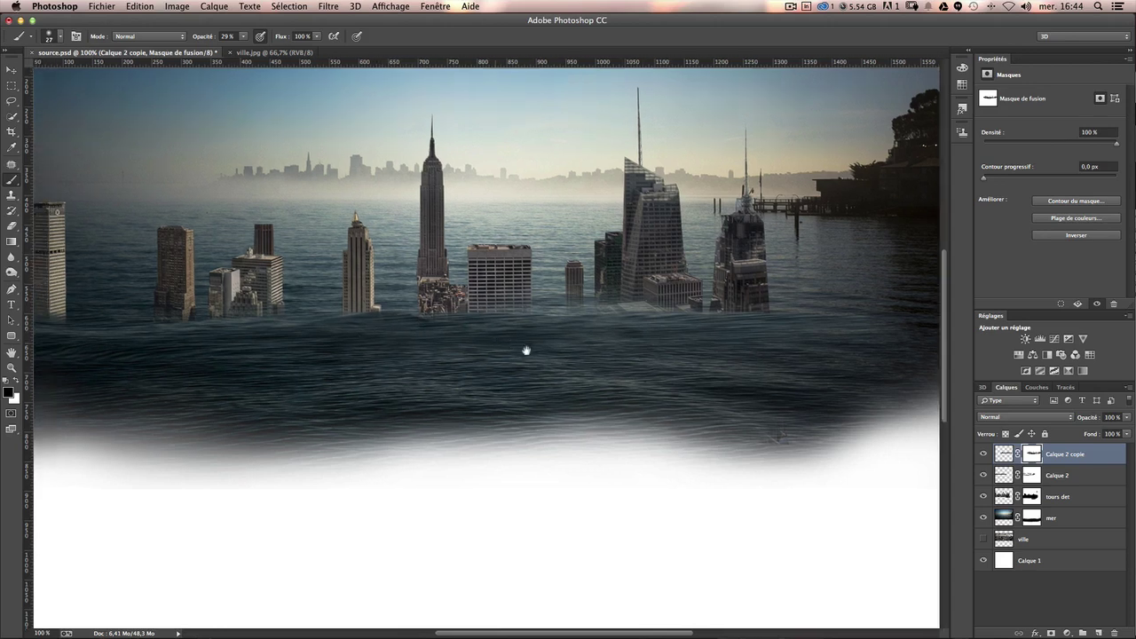
Merge Calque 2 and its copy into one layer named mer2.
left_click(1067, 477, "shift")
right_click(1069, 480)
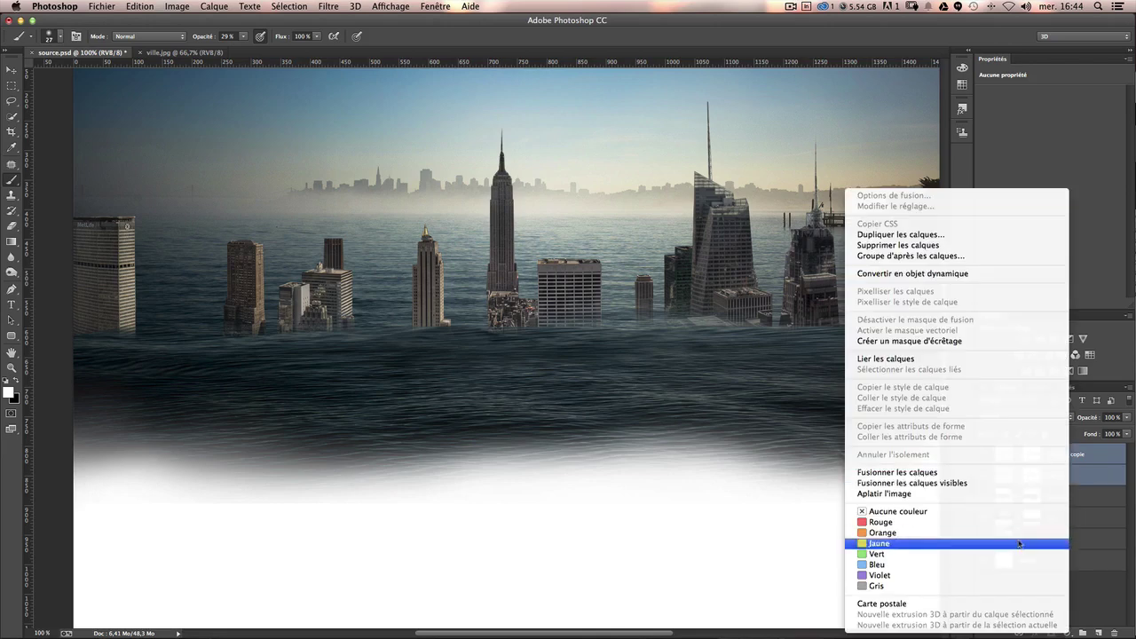
left_click(1029, 470)
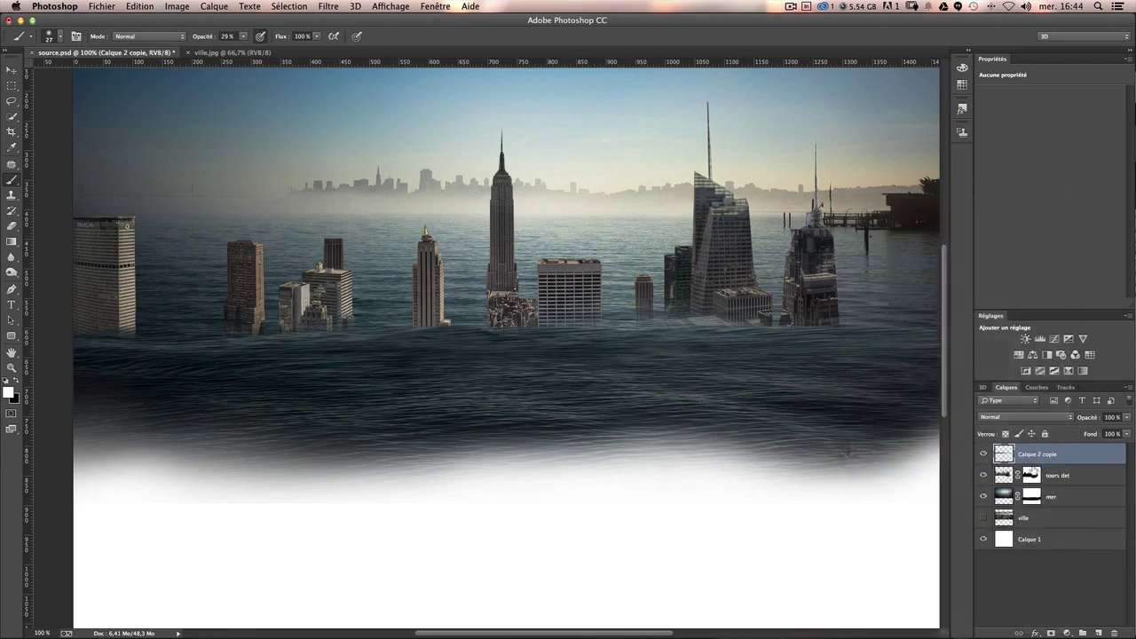
double_click(1044, 456)
type("mer2")
key("Return")
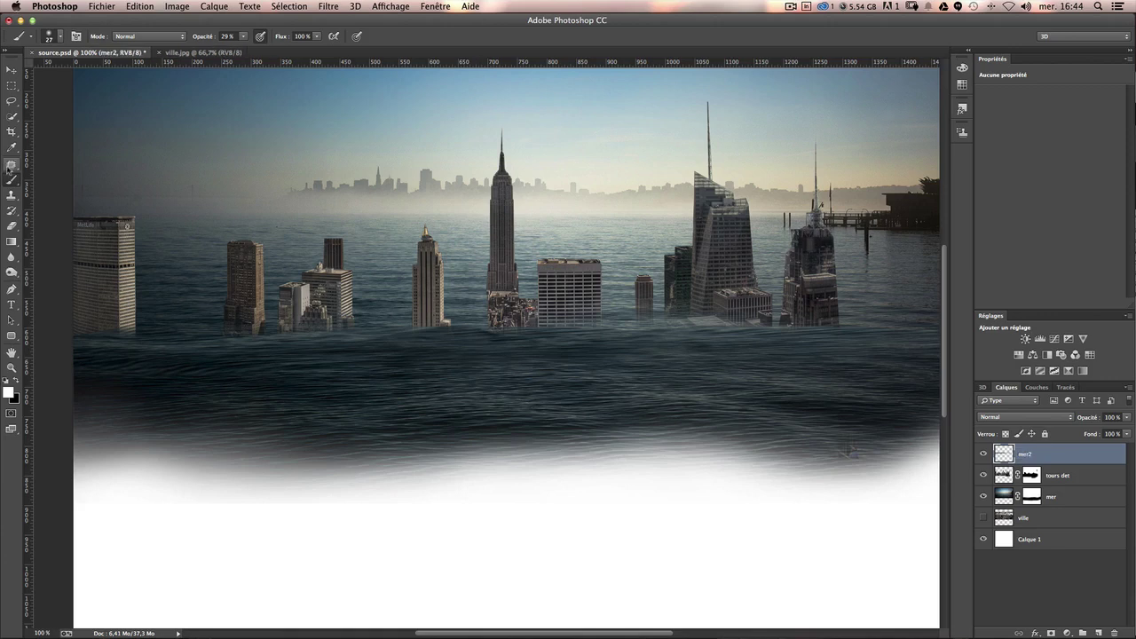
Add a new empty layer above it named mouvement mer.
left_click(1097, 632)
double_click(1027, 454)
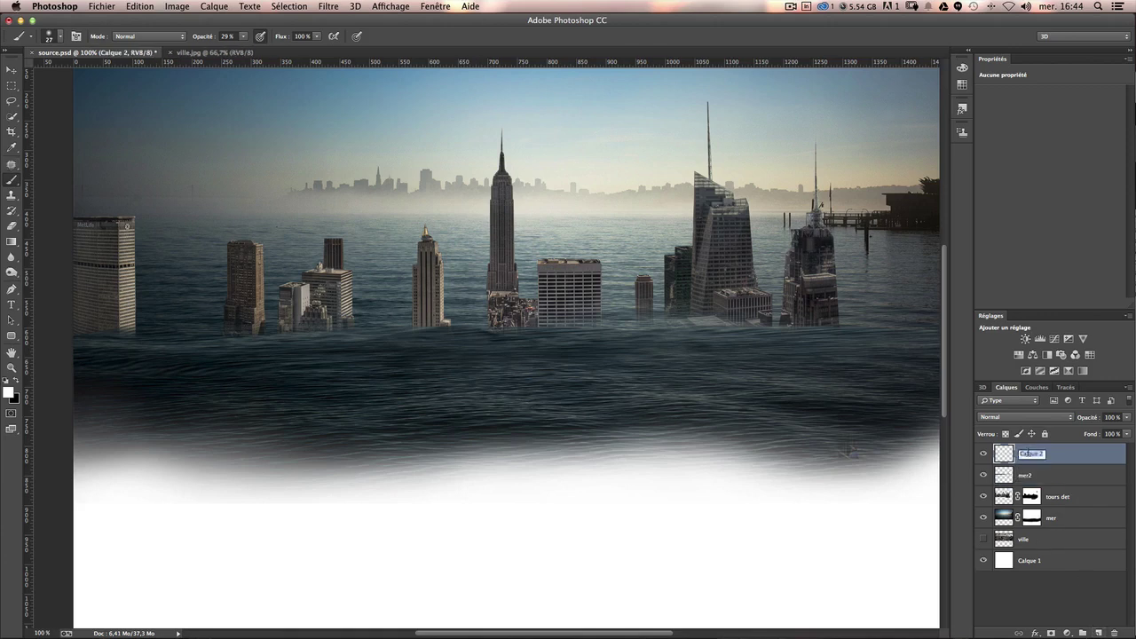
type("mouvement m")
type("er")
key("Return")
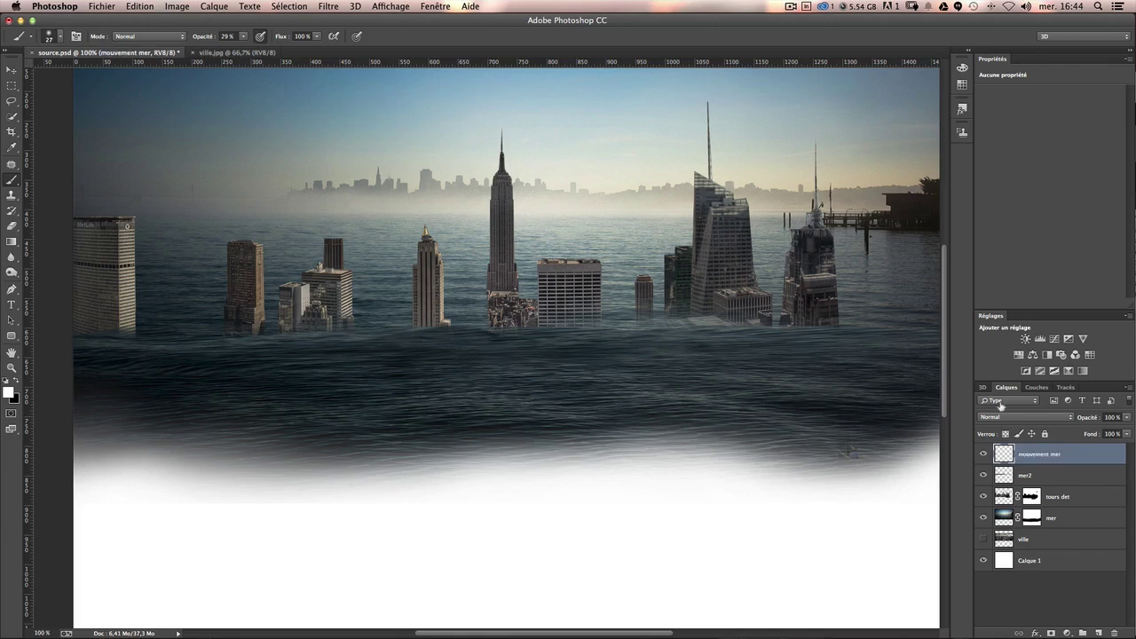
Append the Water-II and water brush sets to the brush presets.
left_click(60, 36)
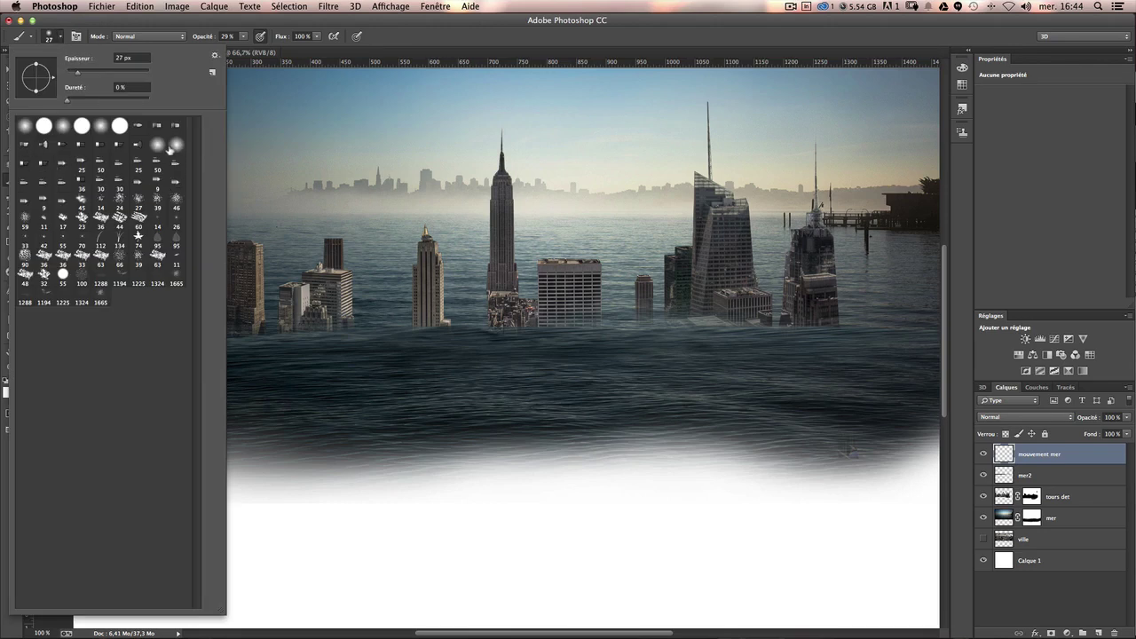
left_click(214, 56)
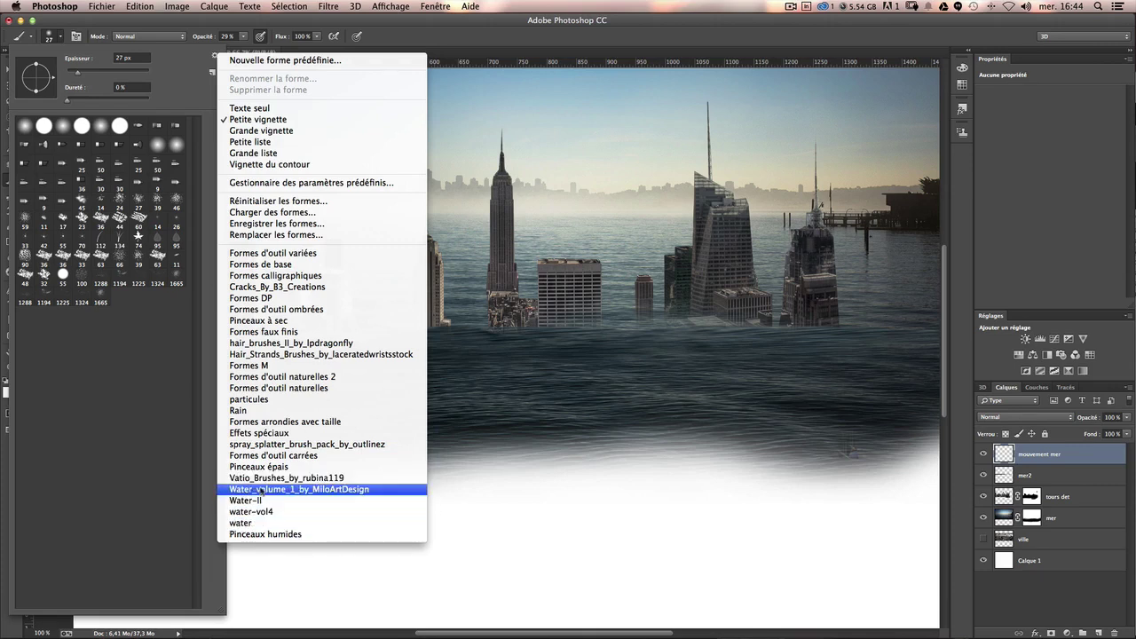
left_click(276, 498)
left_click(506, 223)
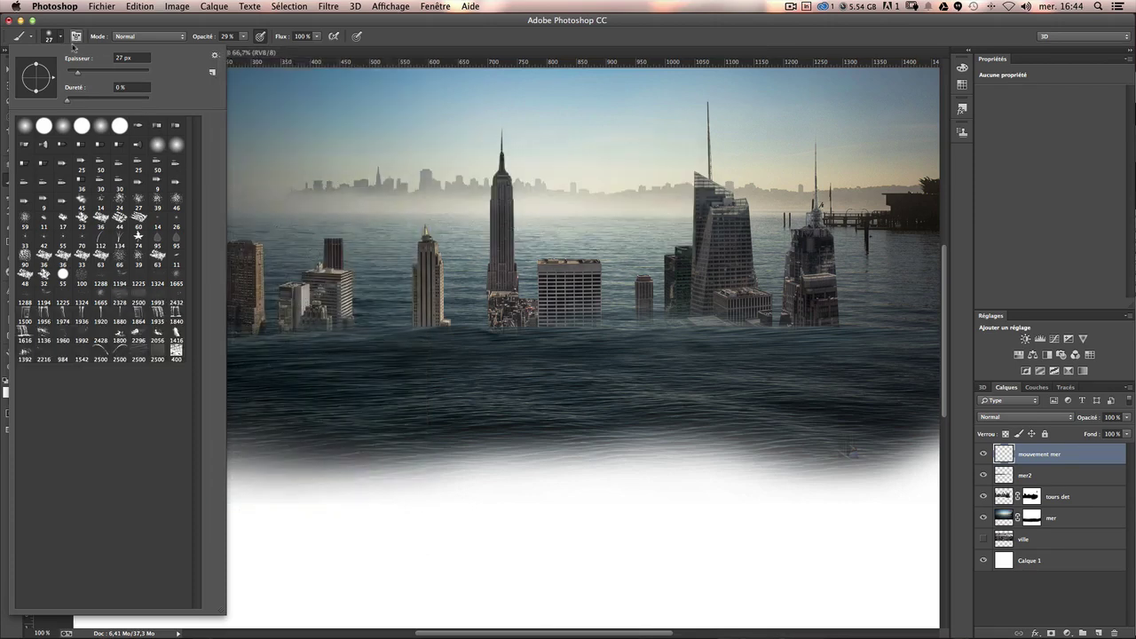
left_click(215, 57)
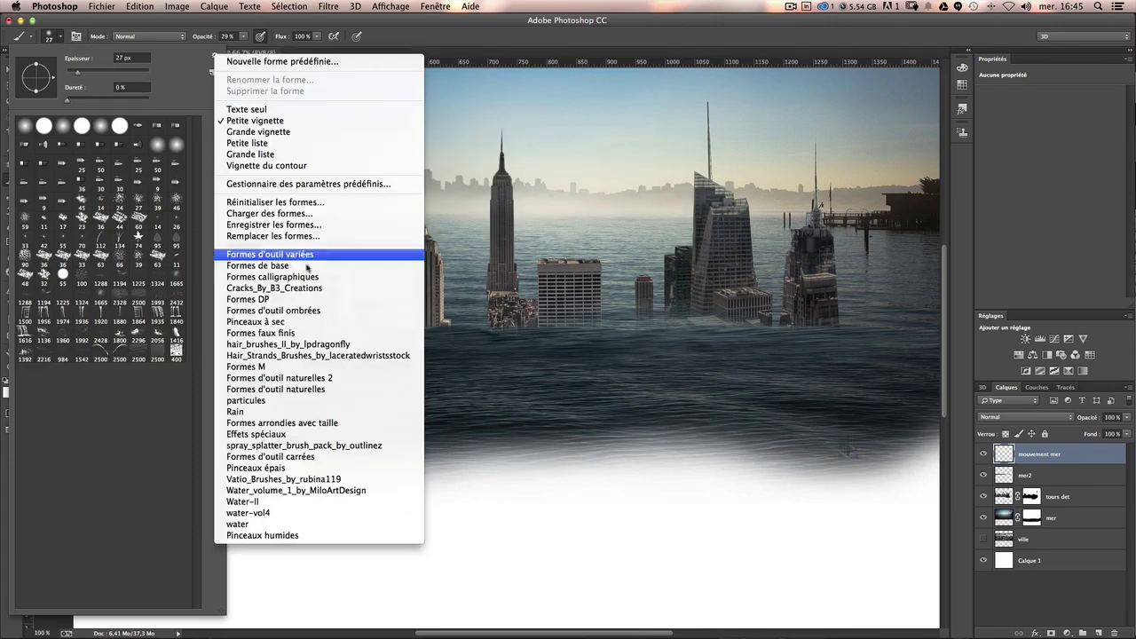
left_click(276, 522)
left_click(525, 219)
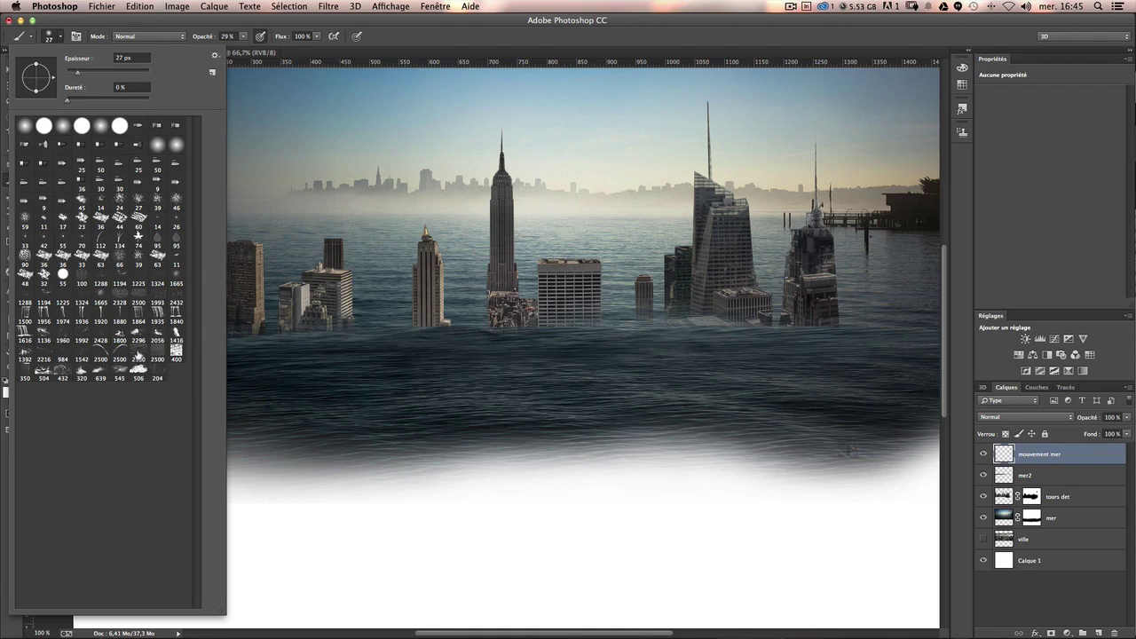
Choose the 2500 px water brush and set its opacity to 100%.
left_click(142, 355)
left_click(416, 371)
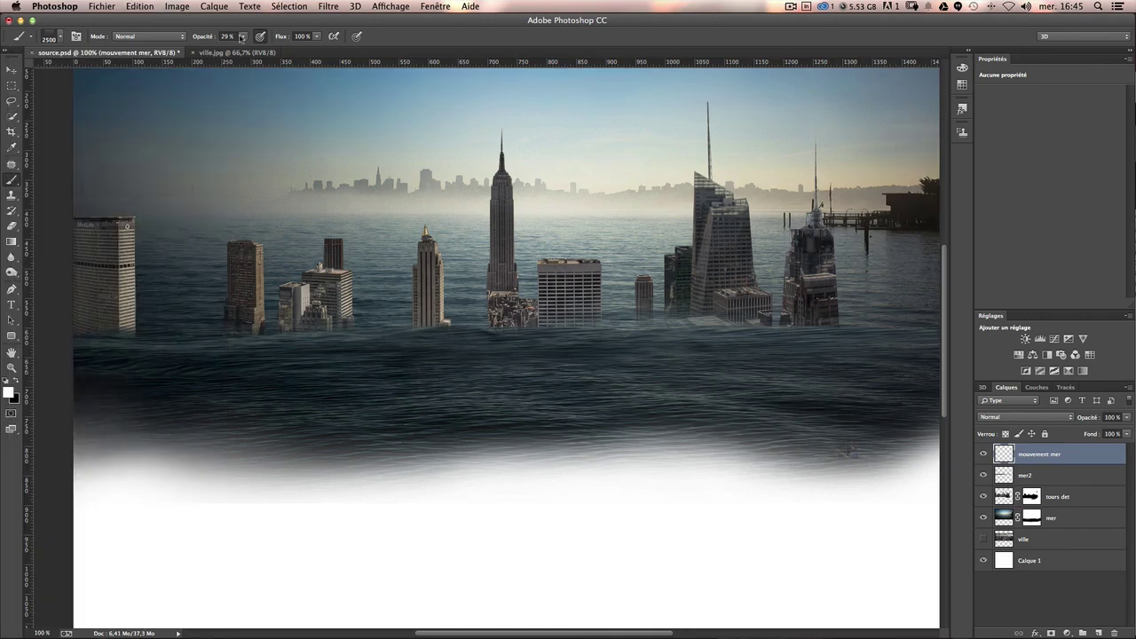
left_click(242, 36)
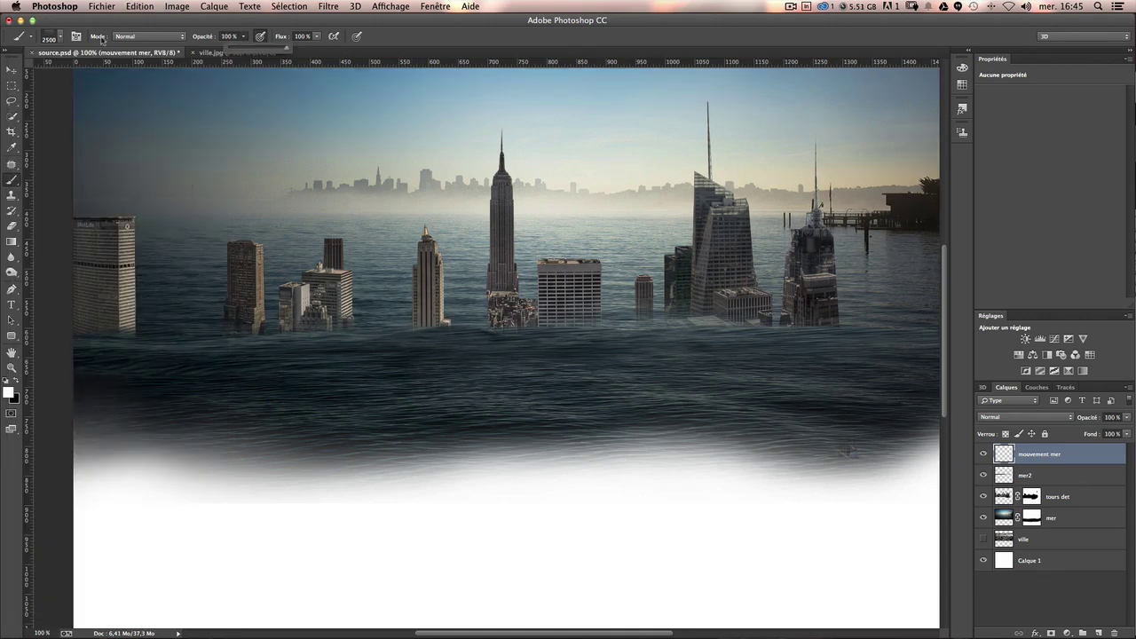
Try and undo several wave-brush stamps on the middle and left water.
left_click(62, 40)
left_click(125, 69)
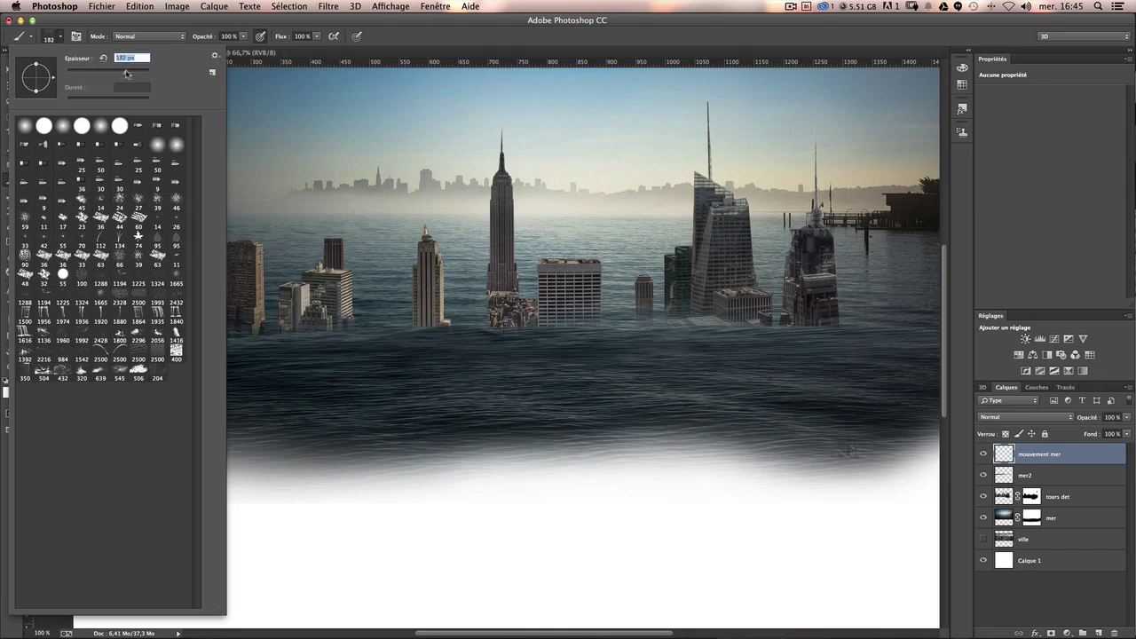
left_click_drag(134, 72, 142, 73)
left_click(492, 375)
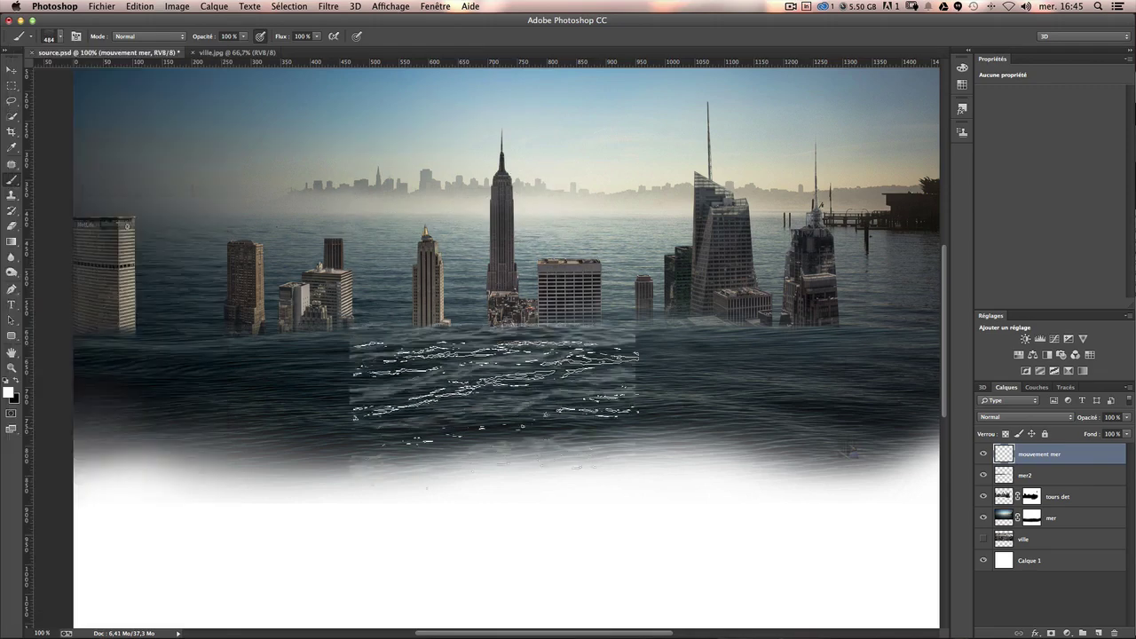
key("ctrl+z")
left_click(218, 382)
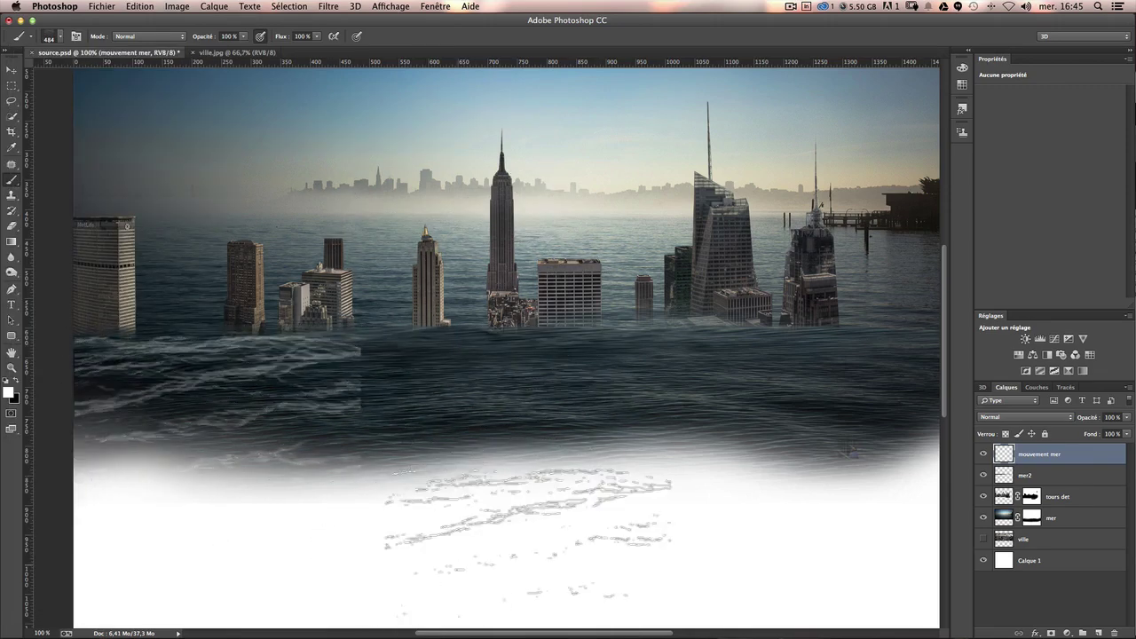
key("ctrl+z")
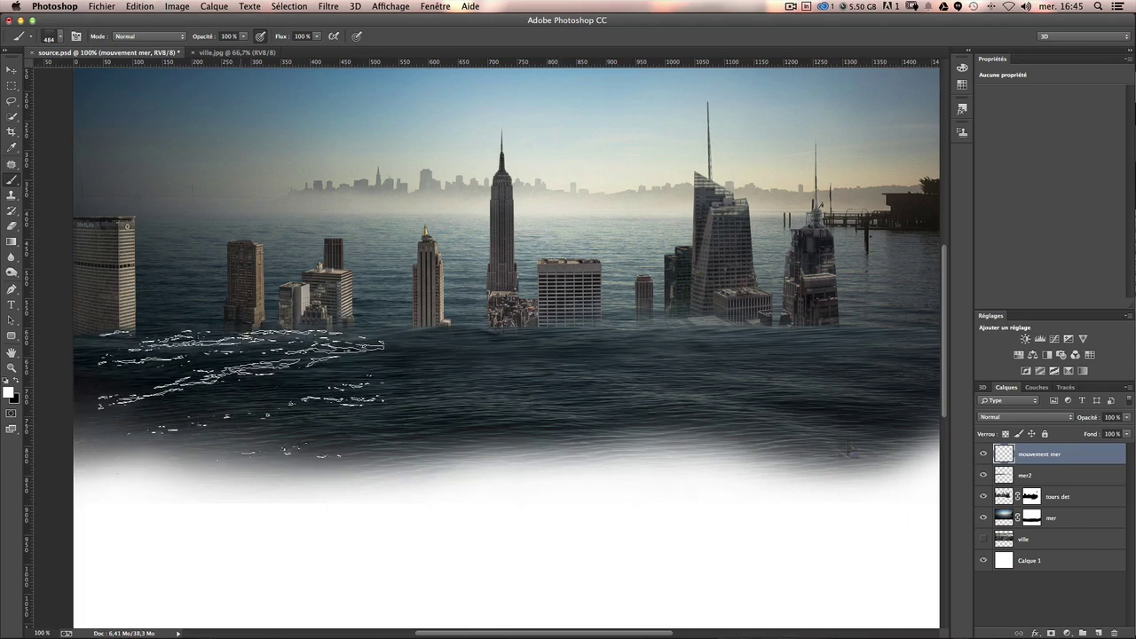
left_click(218, 390)
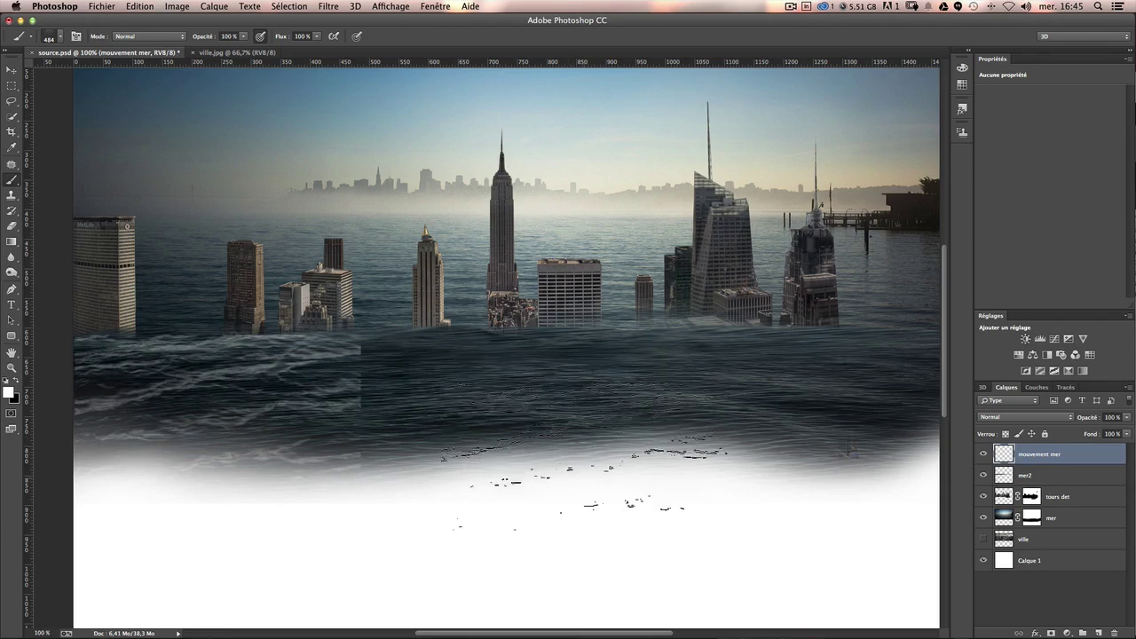
key("ctrl+z")
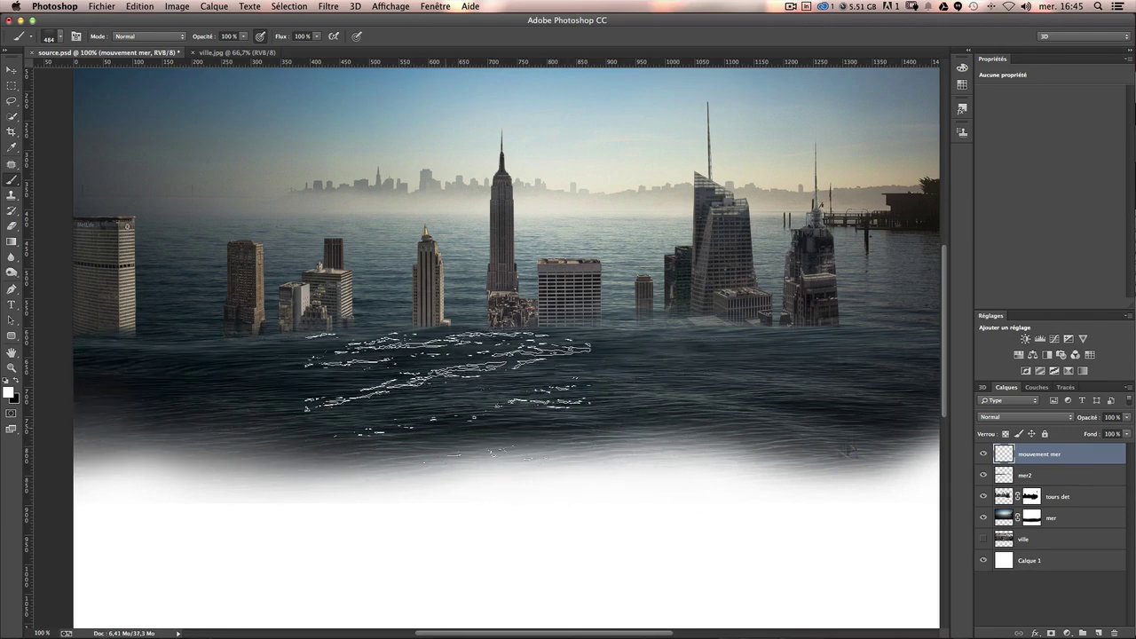
Shrink the brush to 320 px and stamp the wave texture on the centre water.
left_click_drag(471, 392, 420, 426)
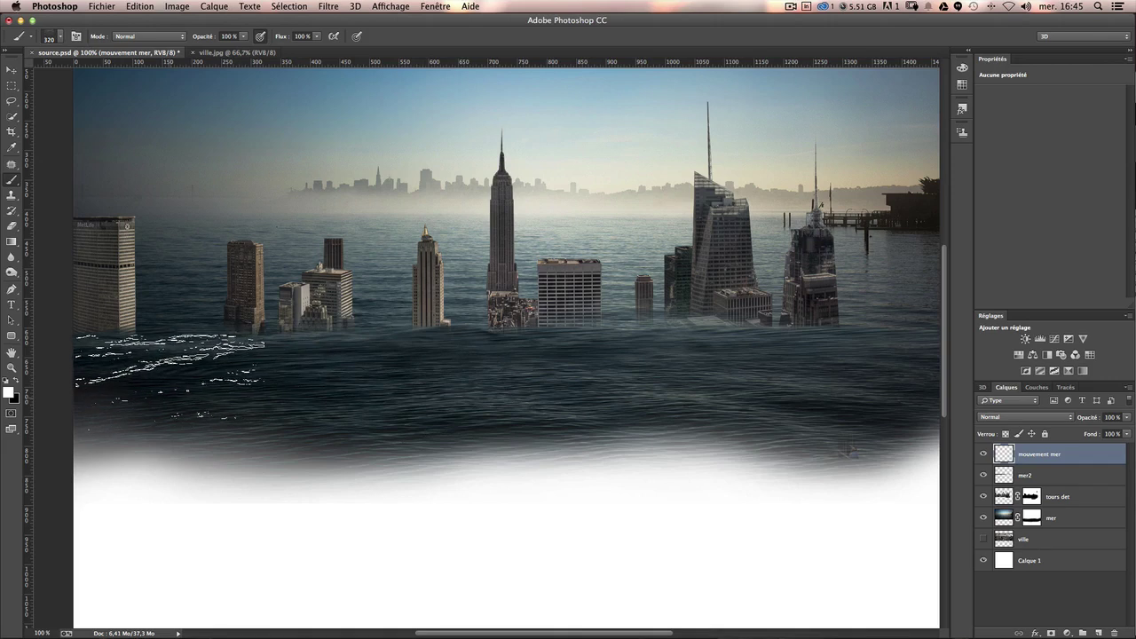
left_click(177, 364)
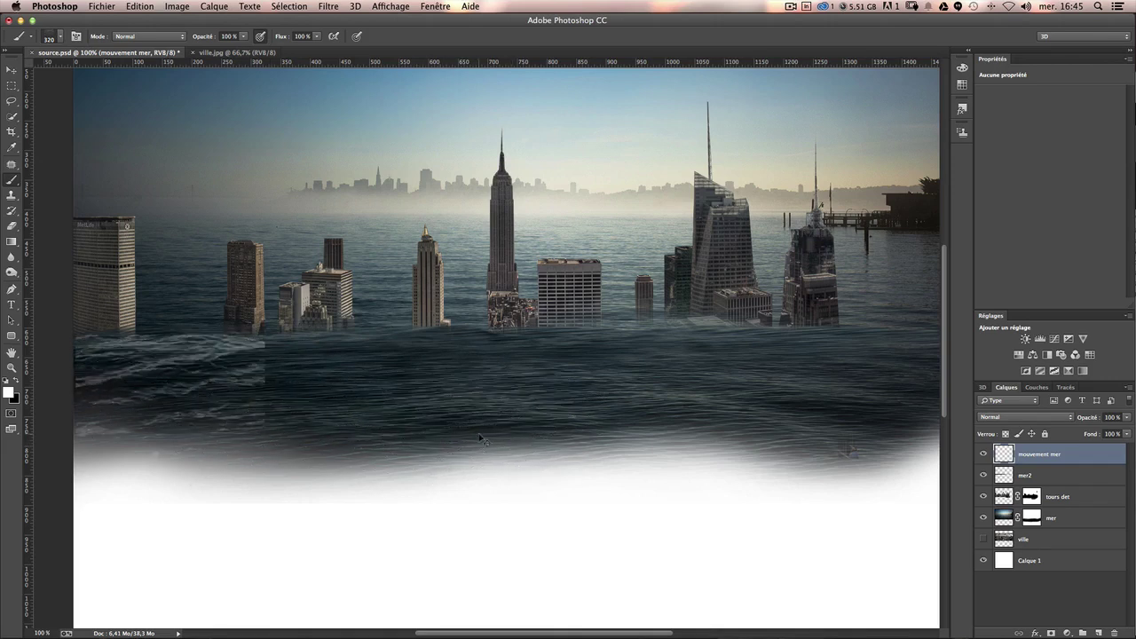
key("ctrl+z")
left_click(399, 377)
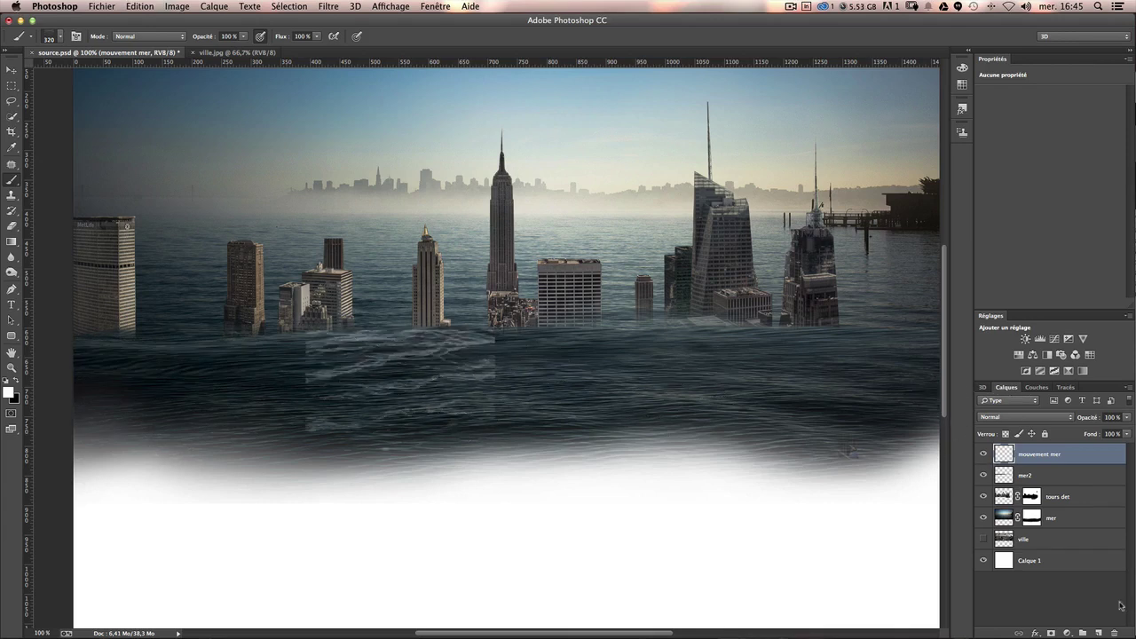
Rotate the wave patch 90° counter-clockwise.
key("v")
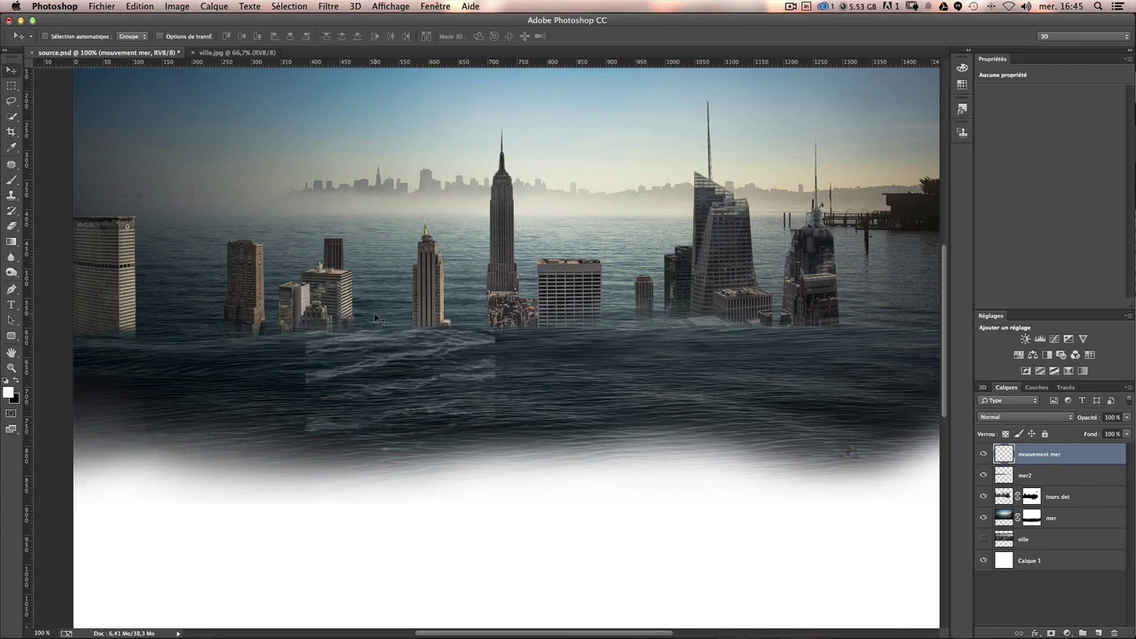
key("ctrl+t")
right_click(372, 374)
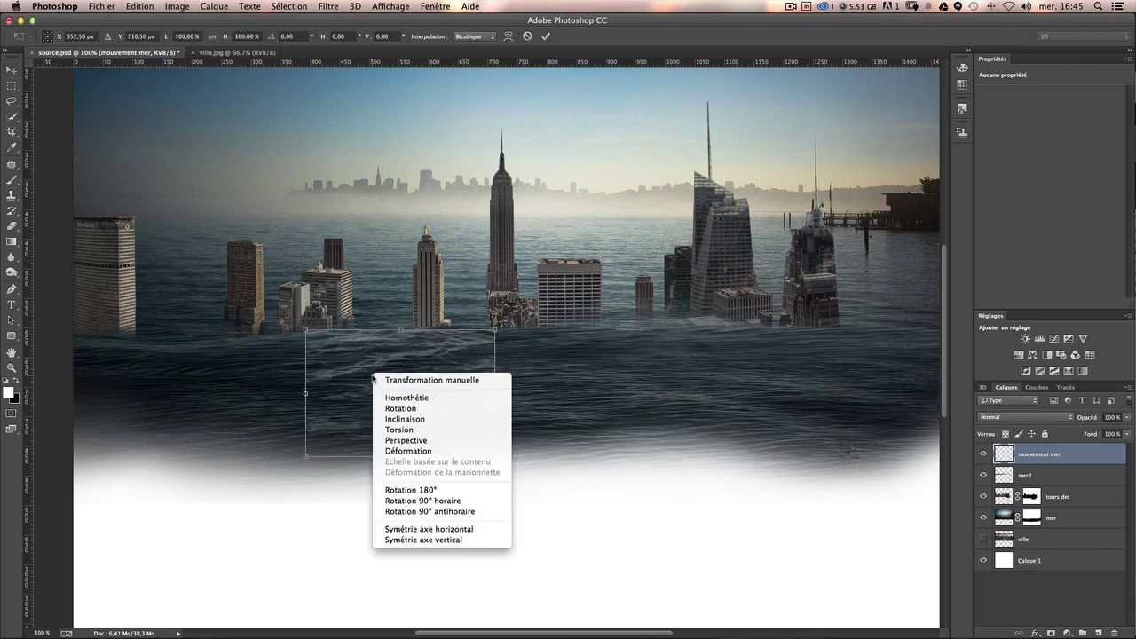
left_click(485, 512)
key("Return")
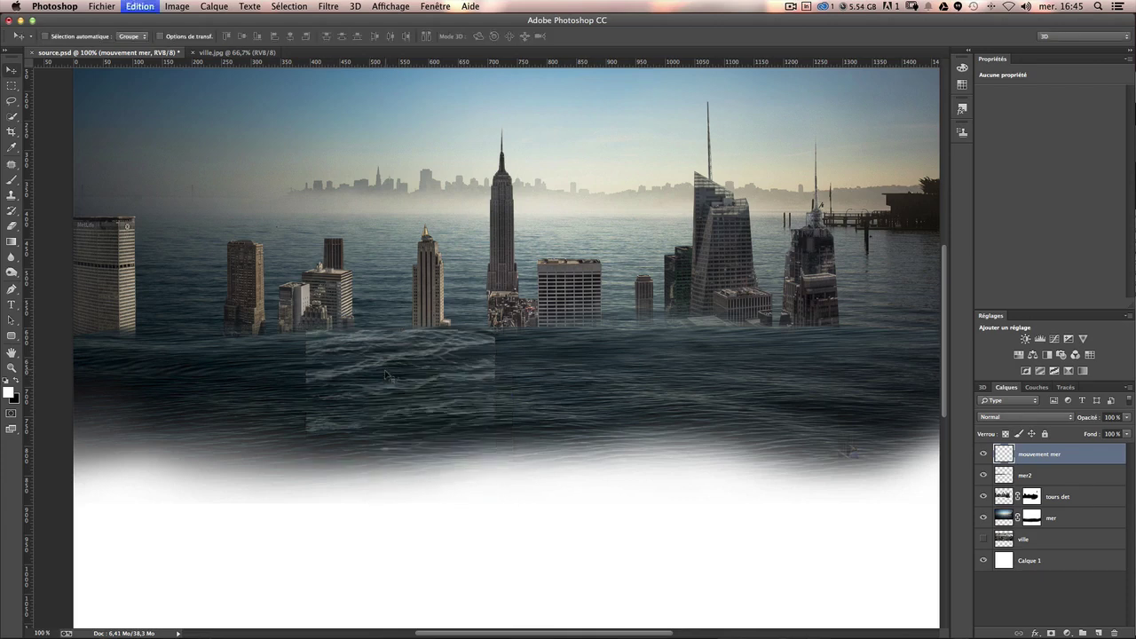
Warp the wave patch, stretching its left corners outward and its right side wider.
key("ctrl+t")
right_click(386, 376)
left_click(435, 441)
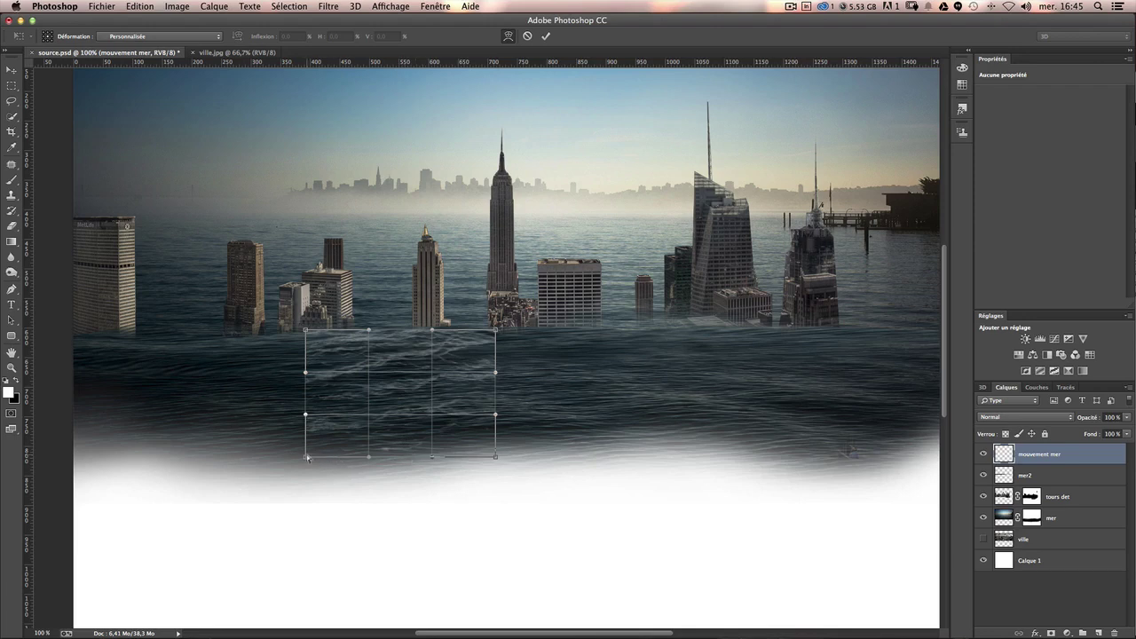
left_click_drag(307, 458, 213, 463)
left_click_drag(495, 458, 654, 482)
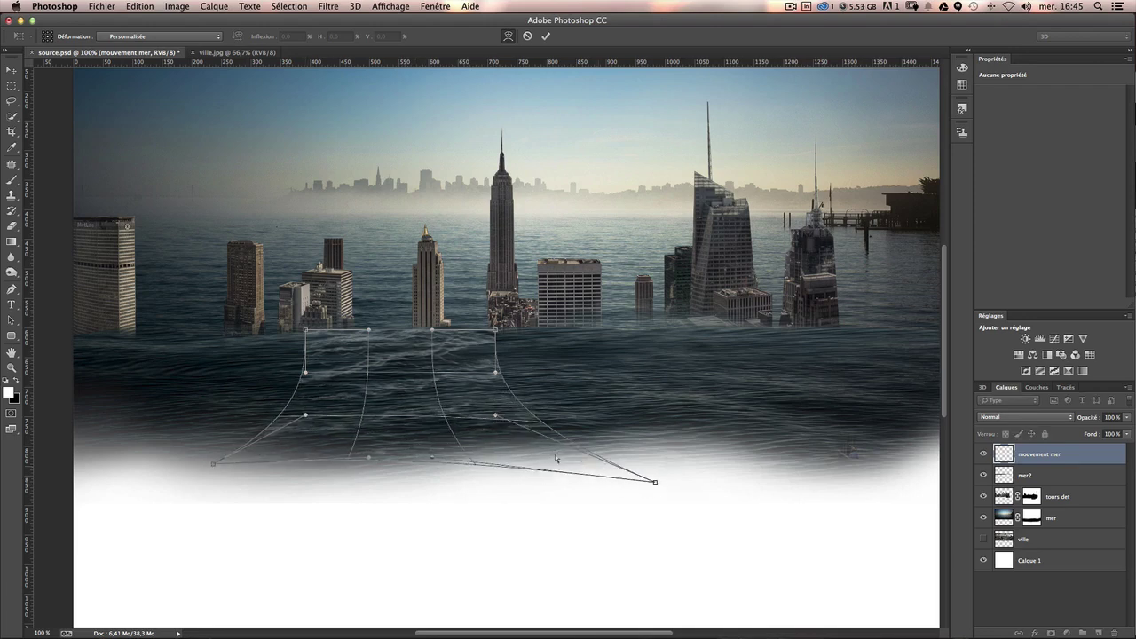
mouse_move(305, 373)
left_mouse_down()
mouse_move(245, 372)
mouse_move(228, 360)
left_mouse_up()
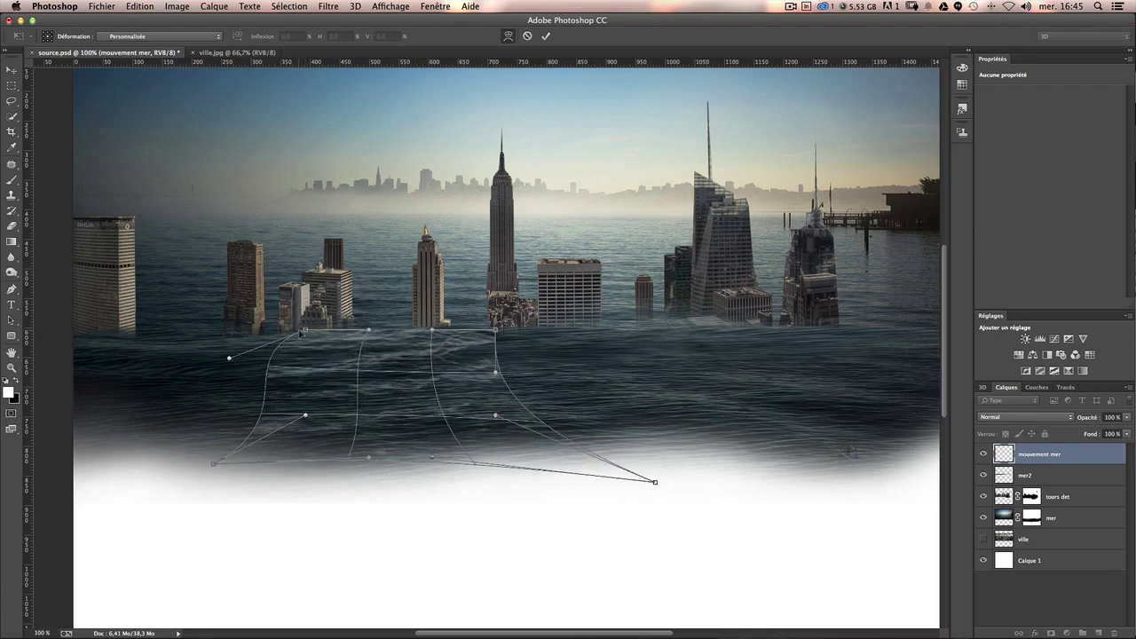
left_click_drag(302, 331, 205, 334)
left_click_drag(494, 331, 549, 328)
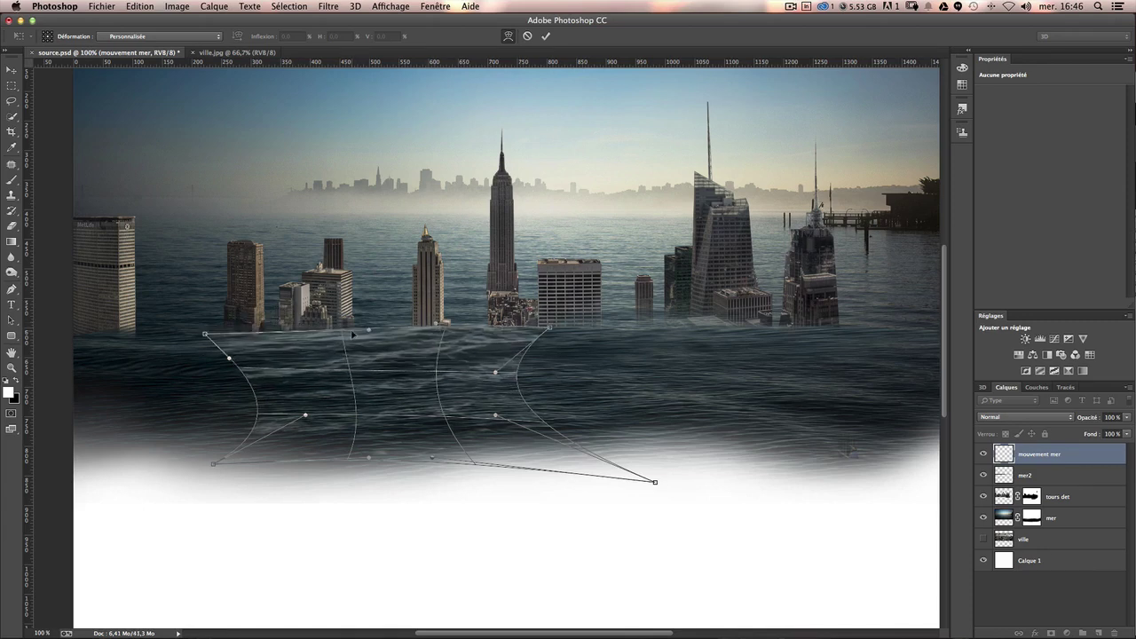
left_click_drag(351, 333, 348, 327)
left_click_drag(248, 338, 196, 336)
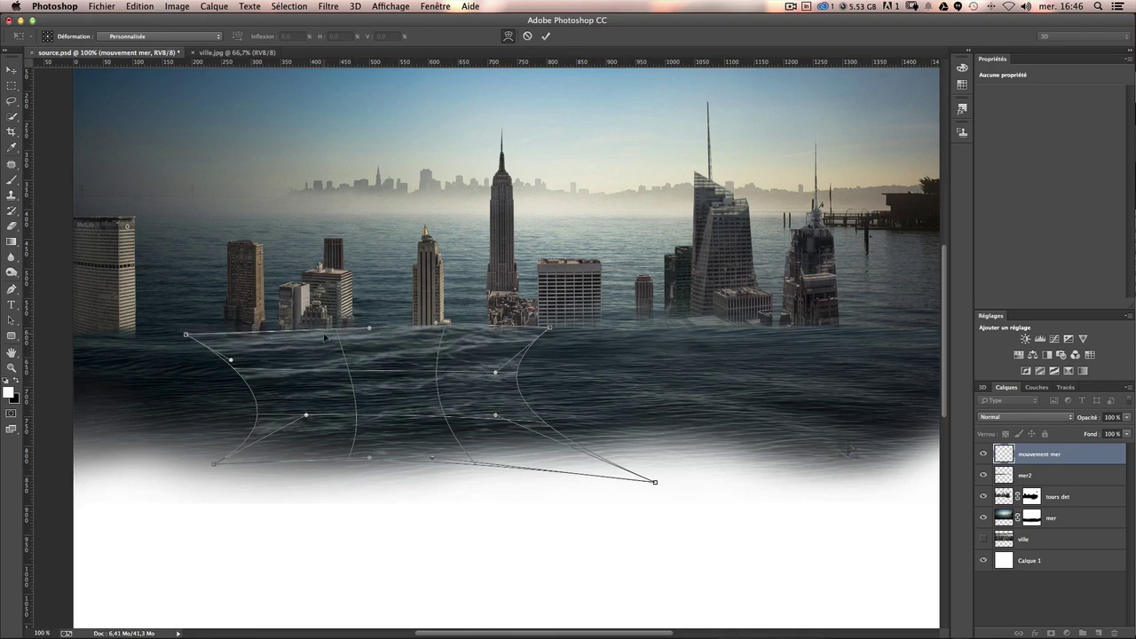
Curve the patch's bottom edge and corners upward into a wide ripple band and apply the warp.
left_click_drag(325, 337, 330, 367)
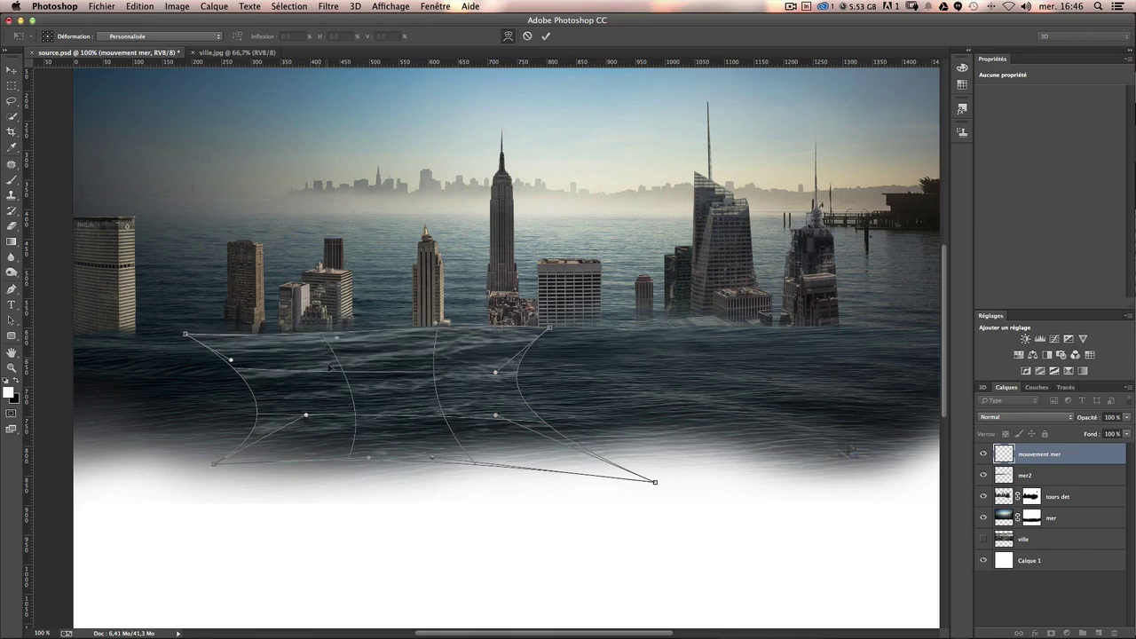
left_click_drag(320, 461, 304, 403)
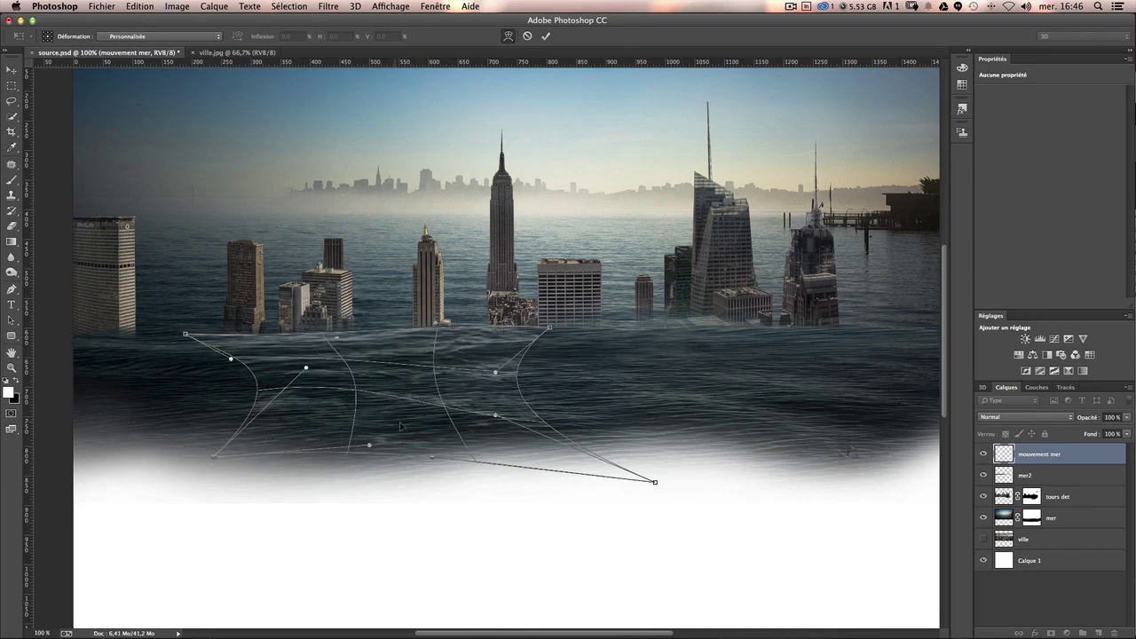
mouse_move(448, 428)
left_mouse_down()
mouse_move(444, 413)
mouse_move(499, 414)
mouse_move(577, 373)
left_mouse_up()
left_click_drag(550, 327, 506, 356)
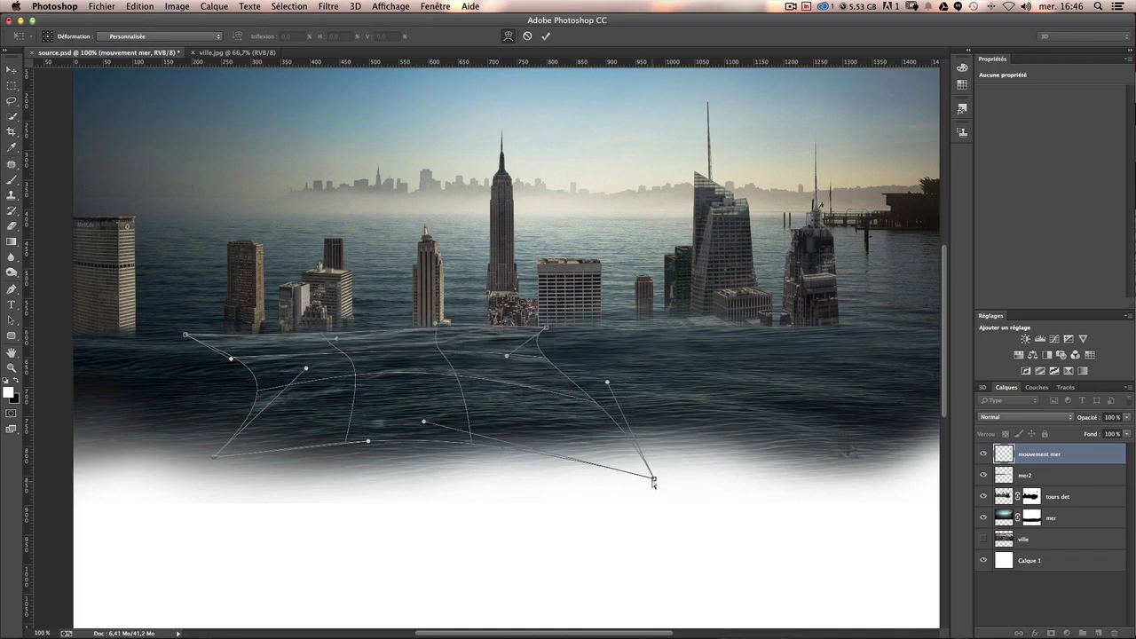
left_click_drag(653, 480, 676, 417)
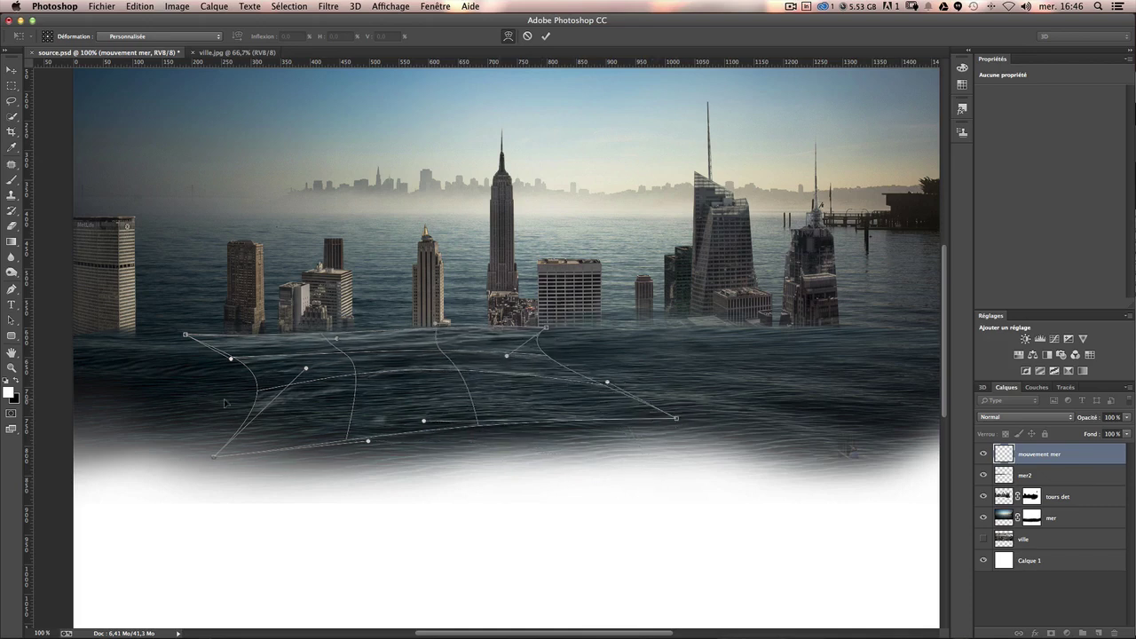
left_click_drag(255, 395, 172, 357)
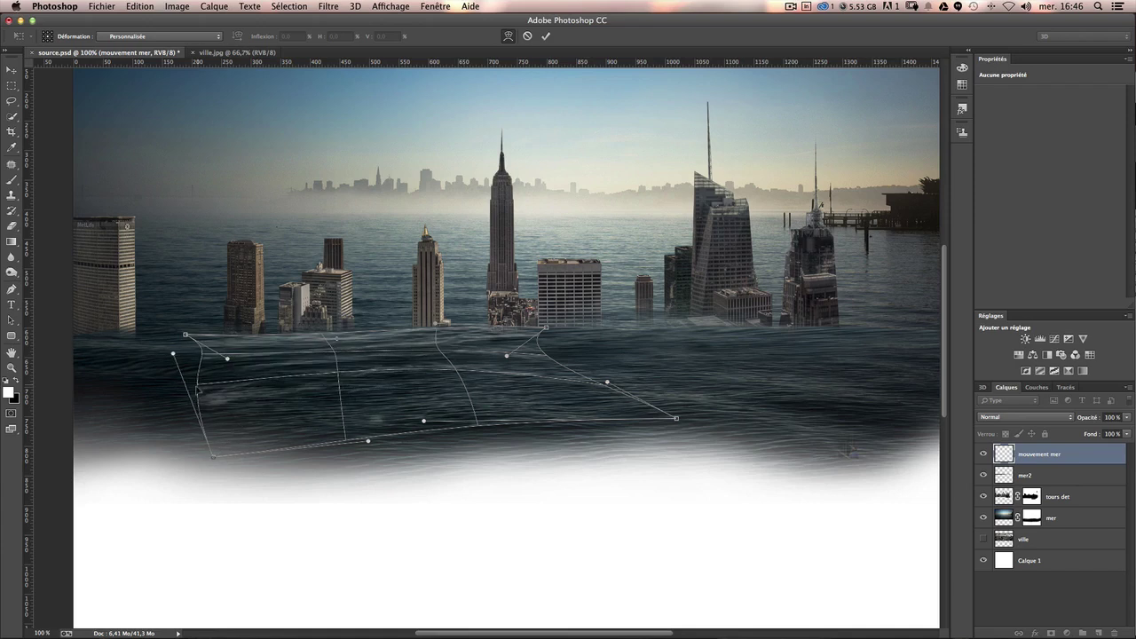
left_click_drag(214, 457, 122, 412)
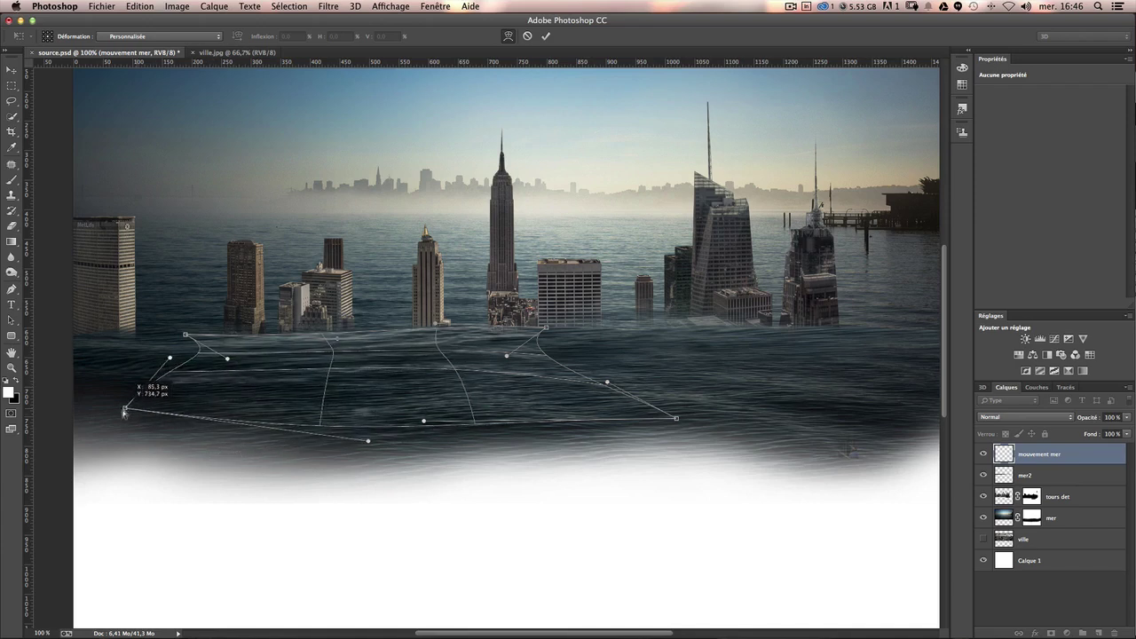
left_click_drag(187, 365, 149, 366)
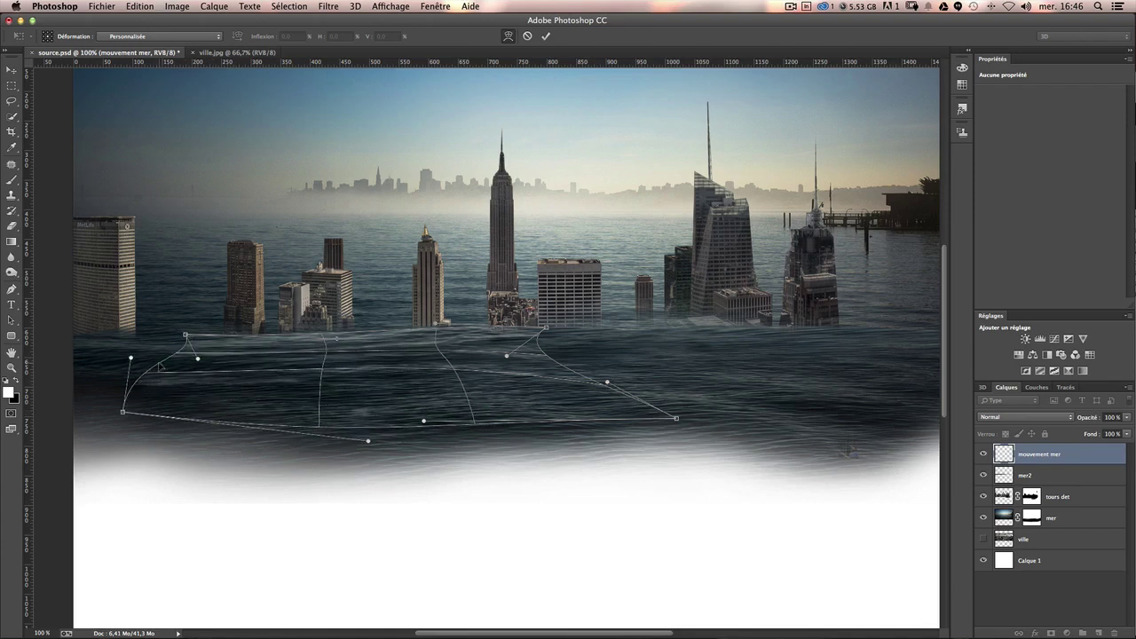
mouse_move(529, 359)
left_mouse_down()
mouse_move(472, 403)
mouse_move(371, 405)
left_mouse_up()
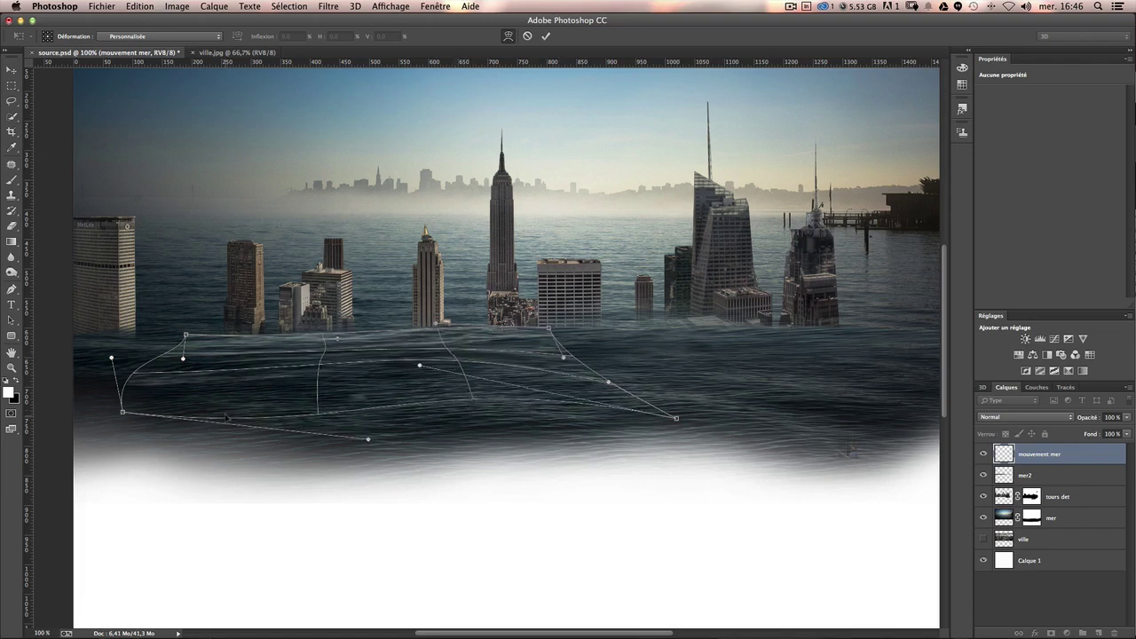
left_click_drag(232, 417, 218, 390)
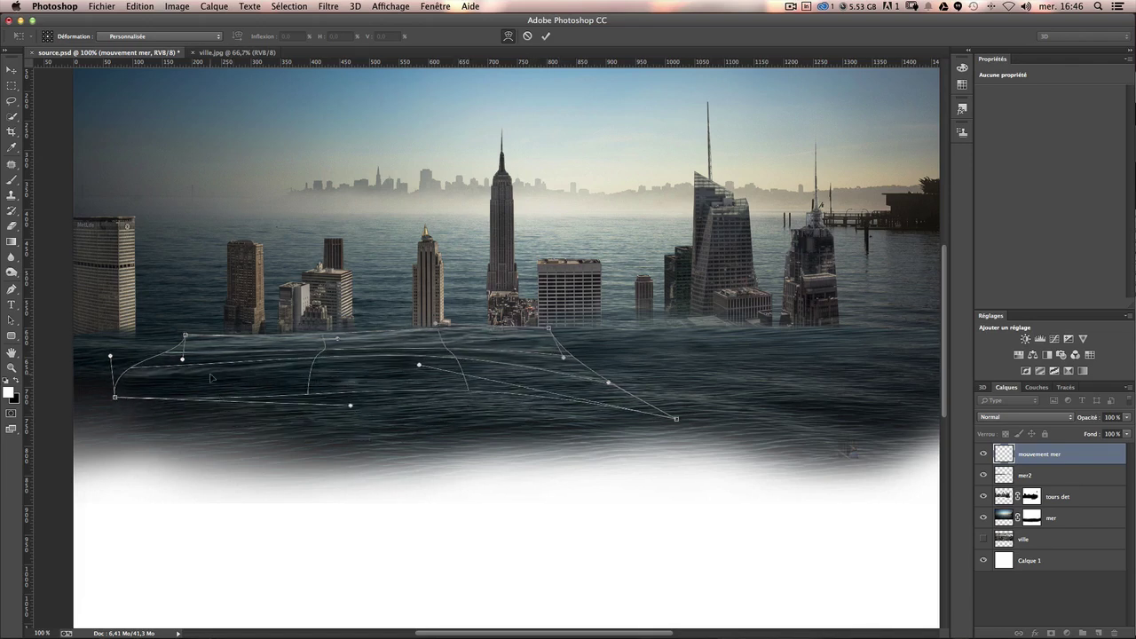
key("Return")
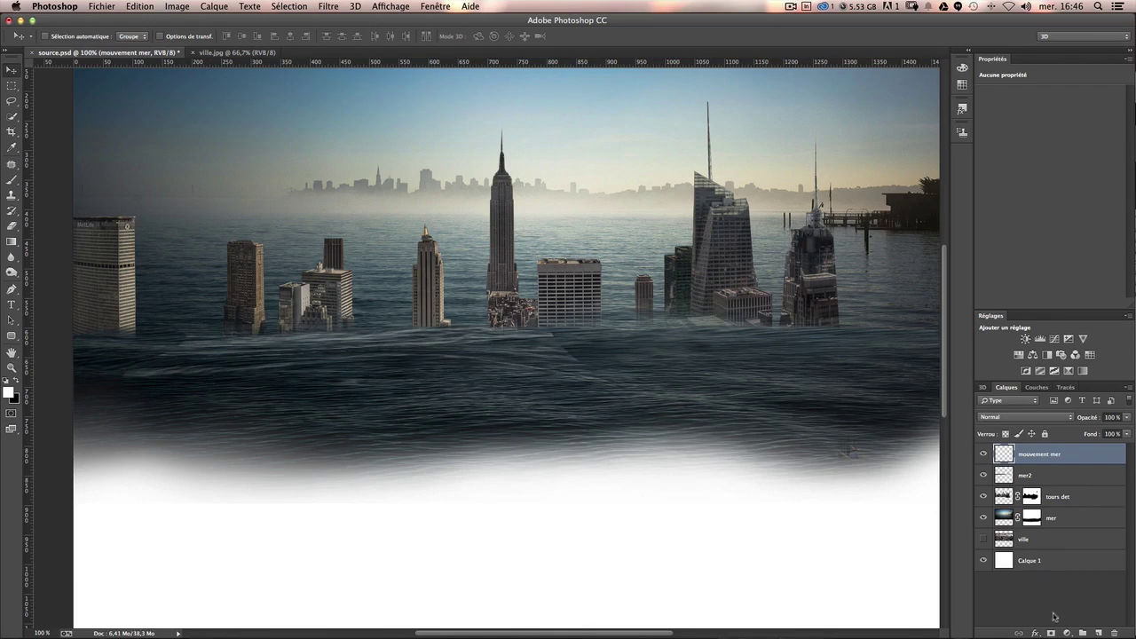
Mask mouvement mer with a soft 141 px brush to soften the waves below the buildings.
left_click(1050, 633)
left_click(12, 181)
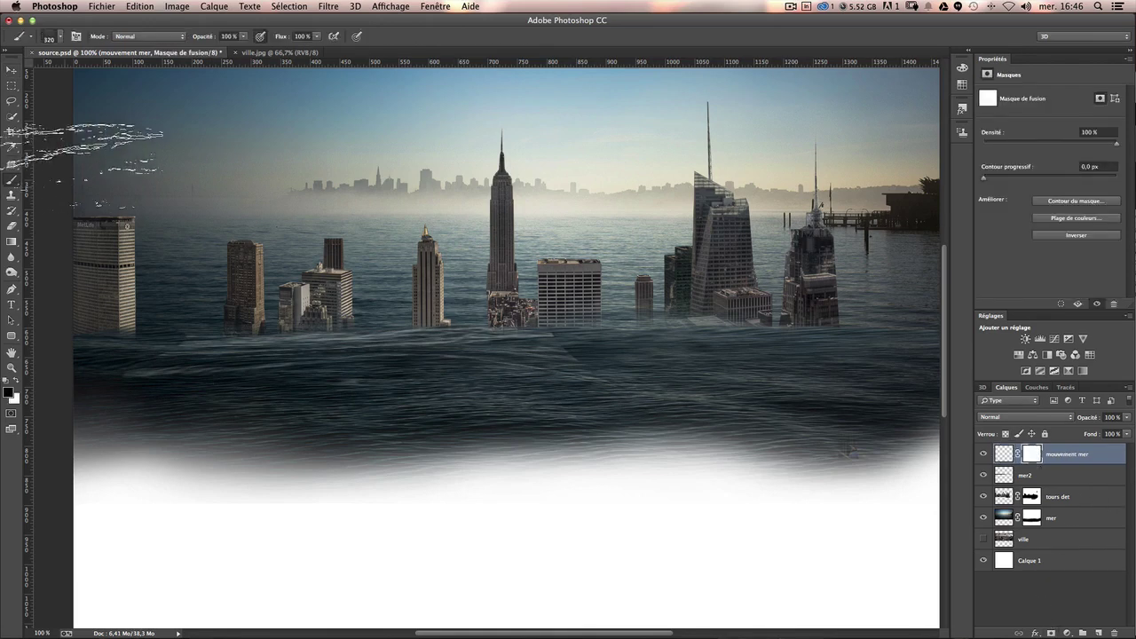
left_click(51, 37)
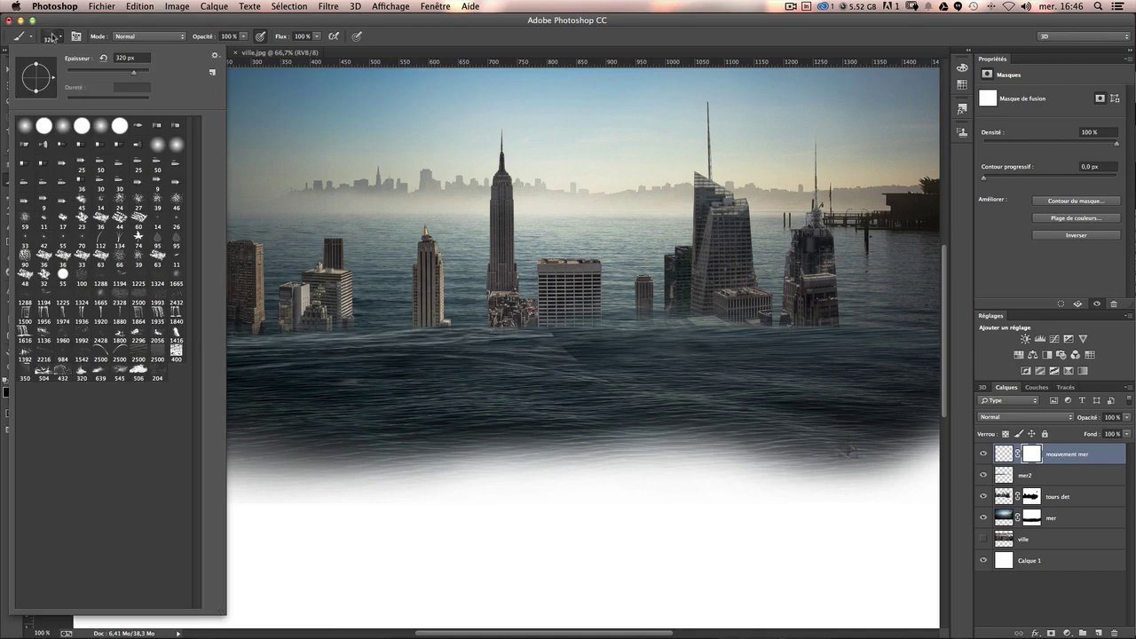
left_click(43, 126)
left_click_drag(484, 391, 414, 393)
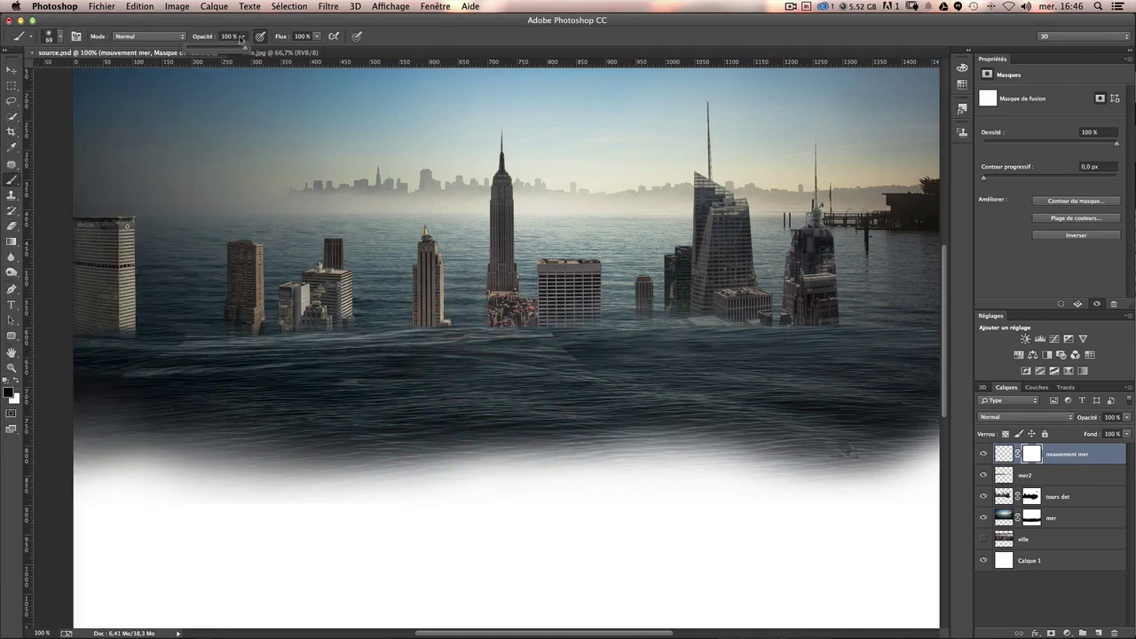
left_click_drag(152, 342, 113, 371)
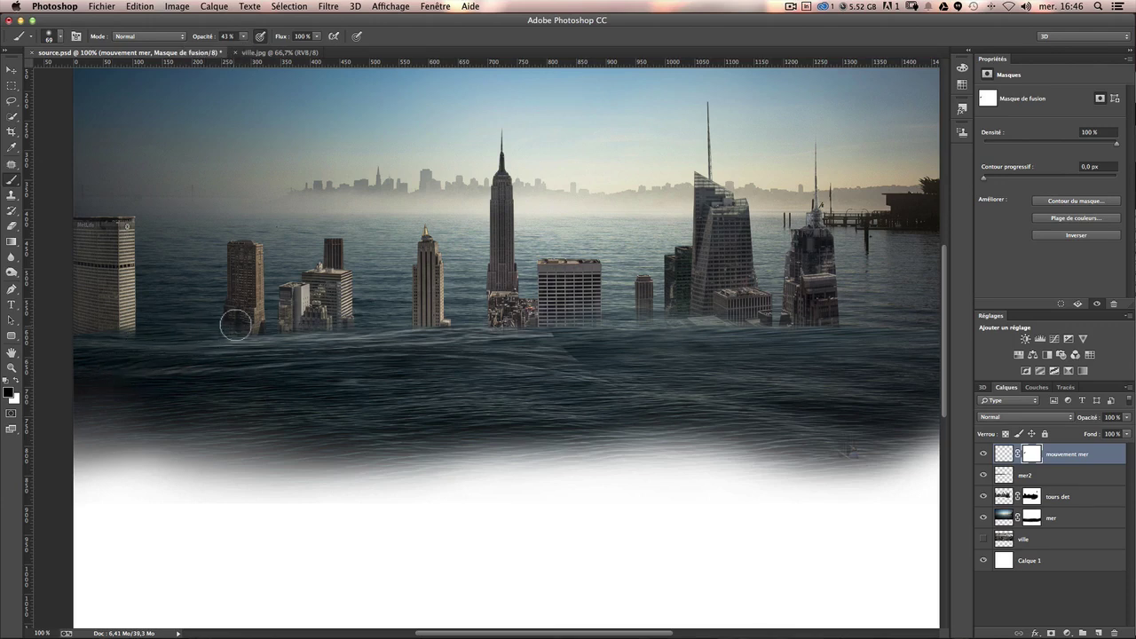
left_click_drag(502, 316, 621, 366)
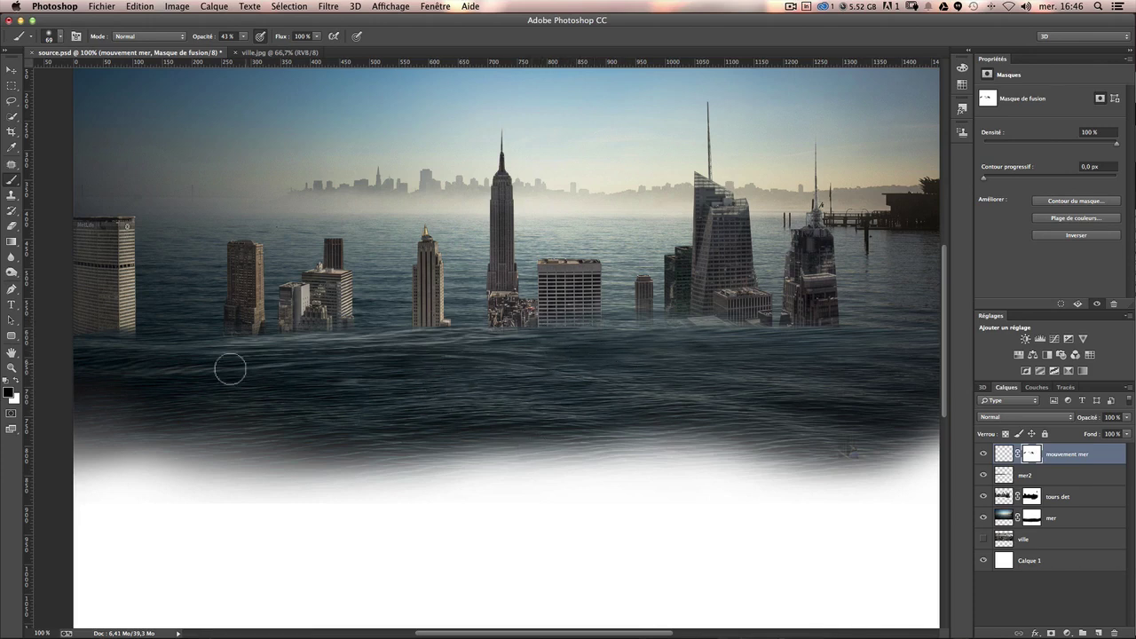
Move the mouvement mer layer right along the waterline.
left_click(12, 70)
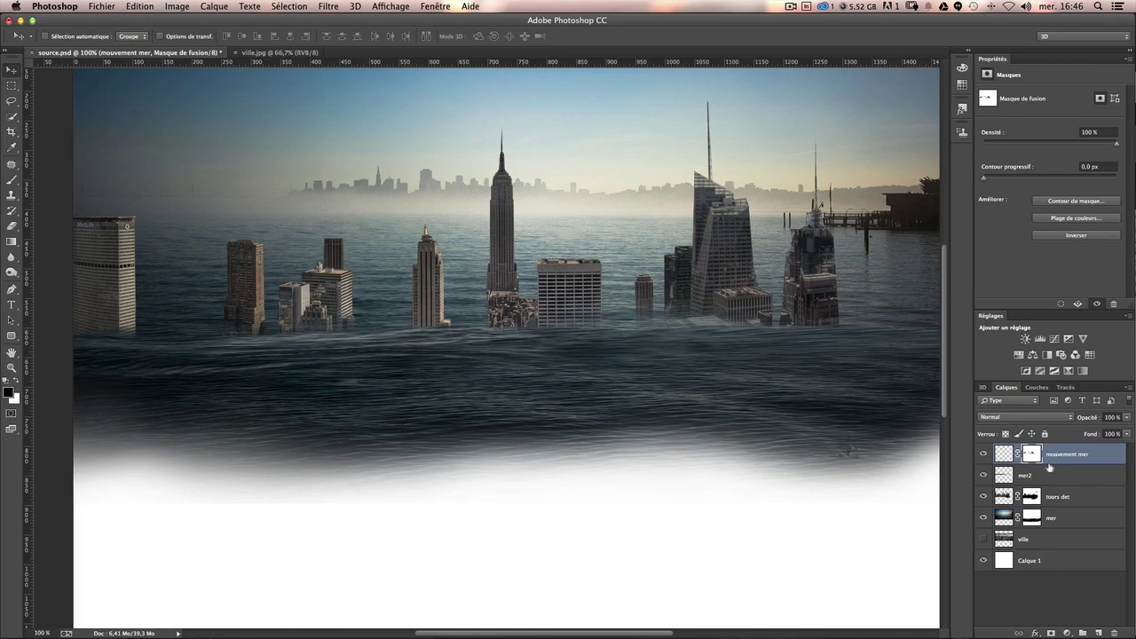
scroll(971, 454, "right", 2)
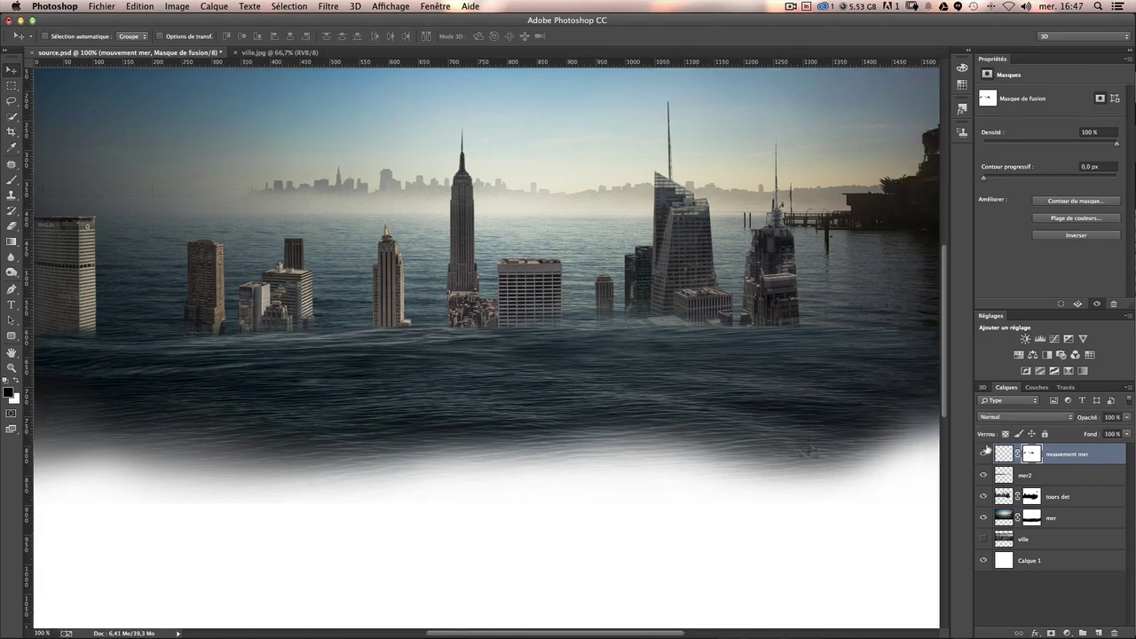
scroll(533, 387, "left", 4)
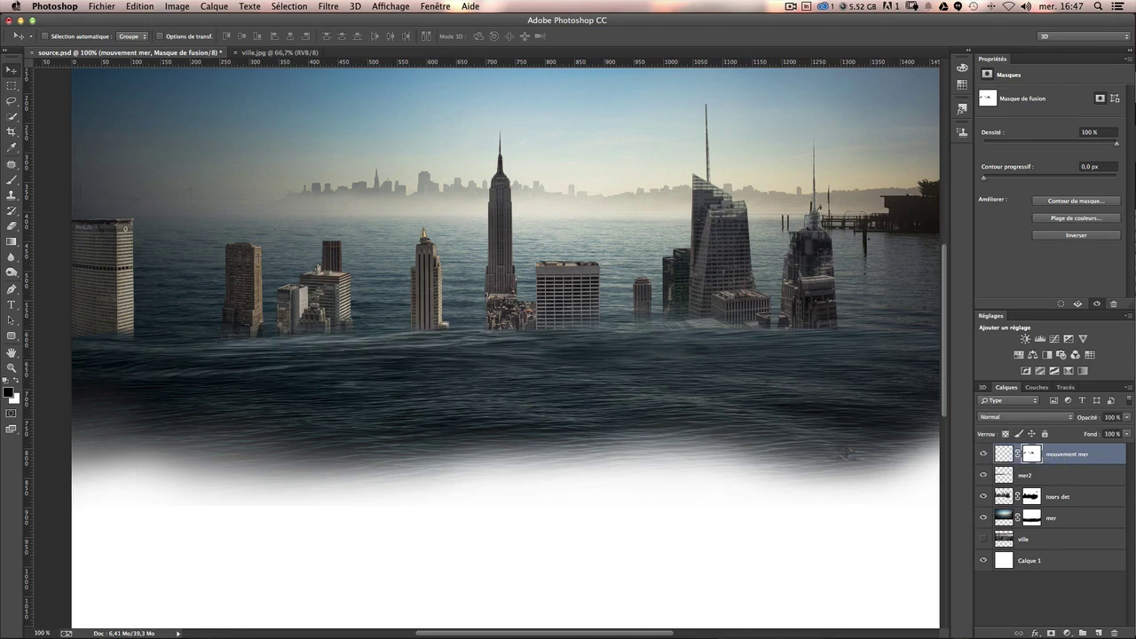
scroll(691, 367, "right", 3)
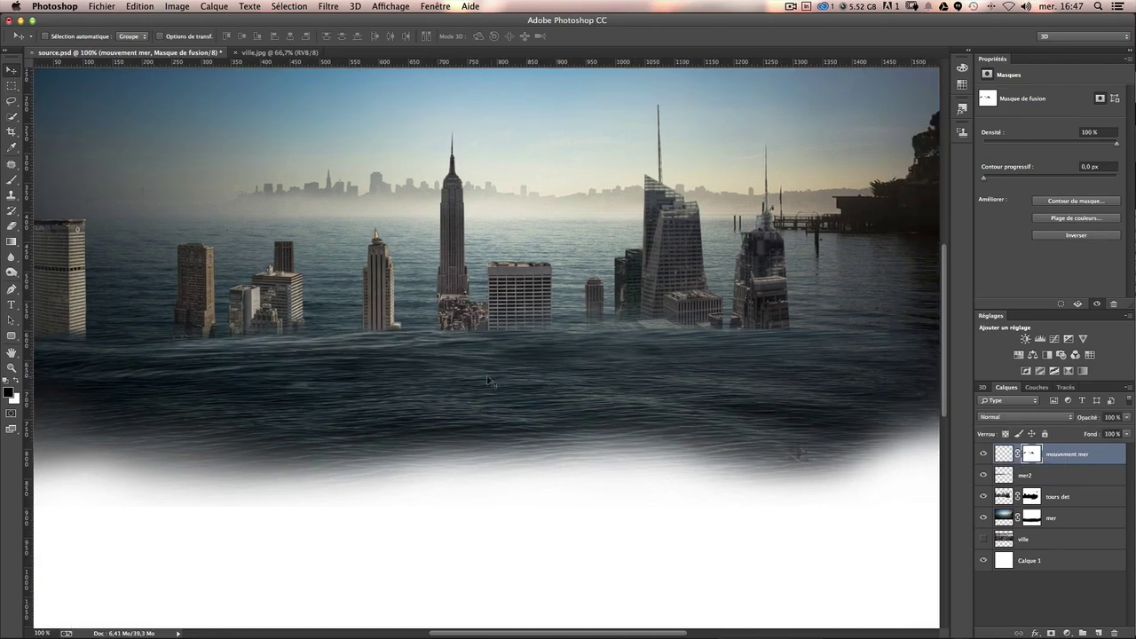
left_click_drag(400, 388, 632, 381)
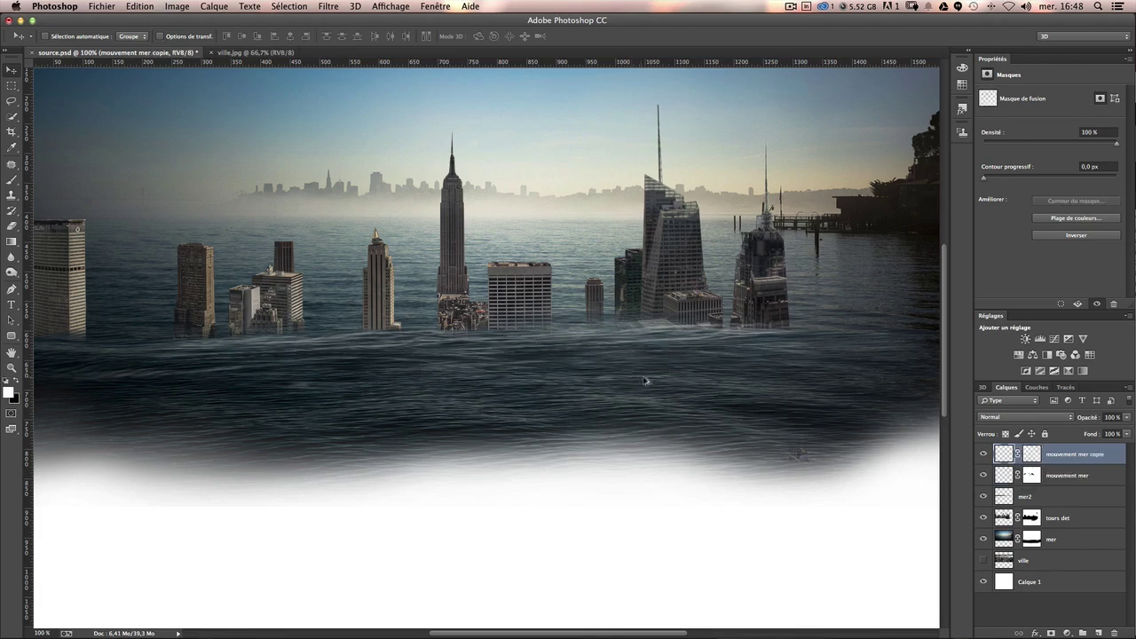
Duplicate mouvement mer and warp the copy, raising its left and top edges.
key("ctrl+j")
left_click_drag(735, 370, 757, 379)
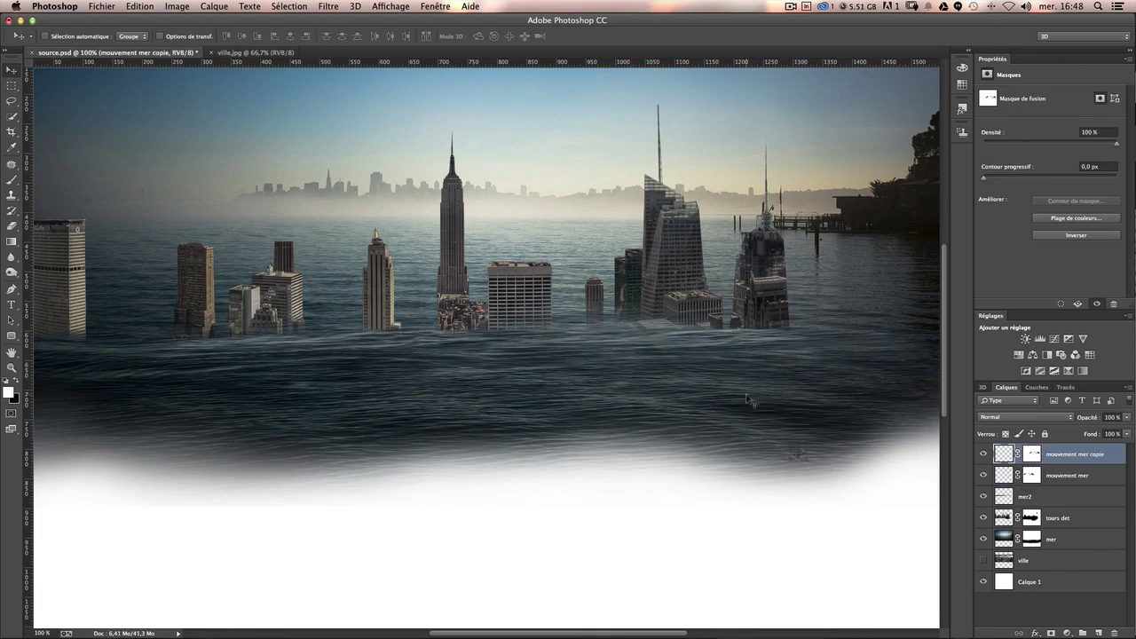
key("ctrl+t")
right_click(700, 363)
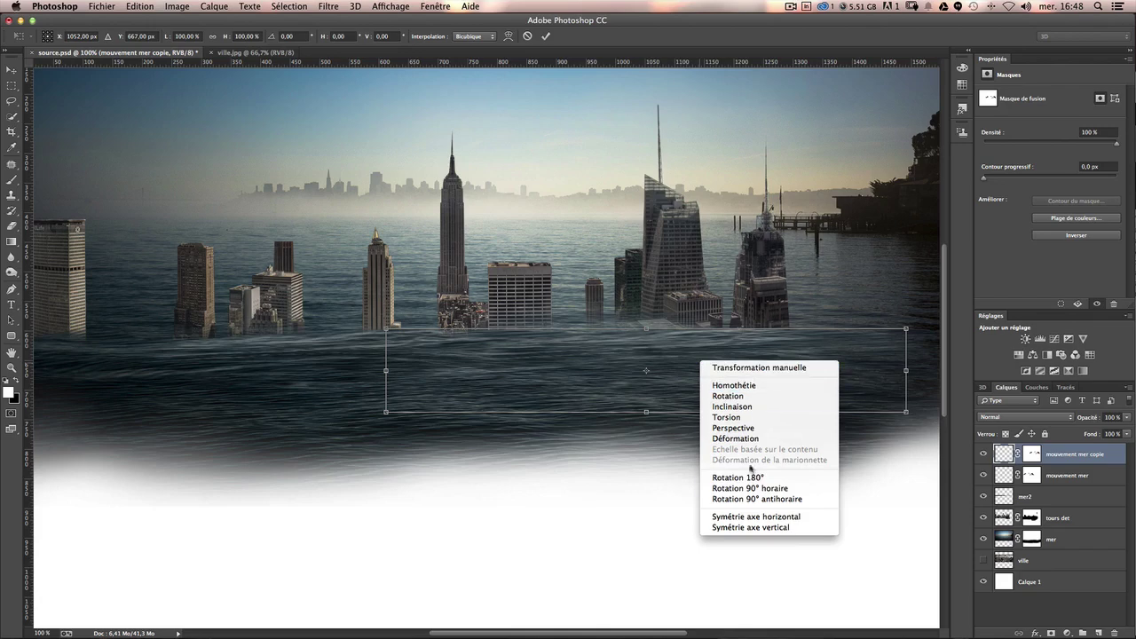
left_click(735, 438)
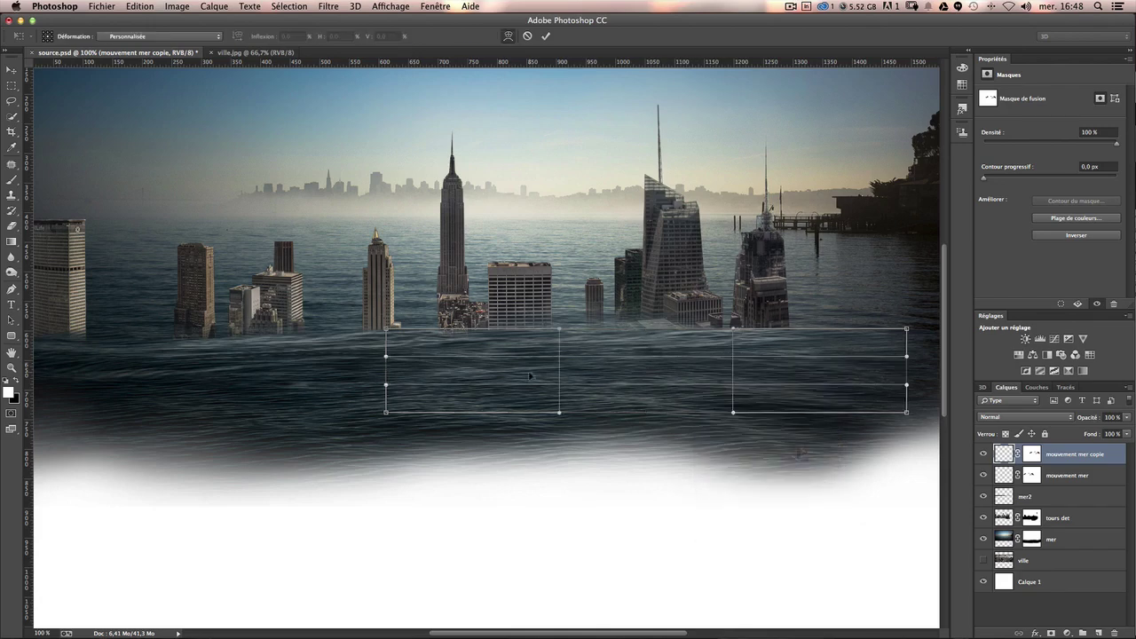
left_click_drag(386, 356, 386, 338)
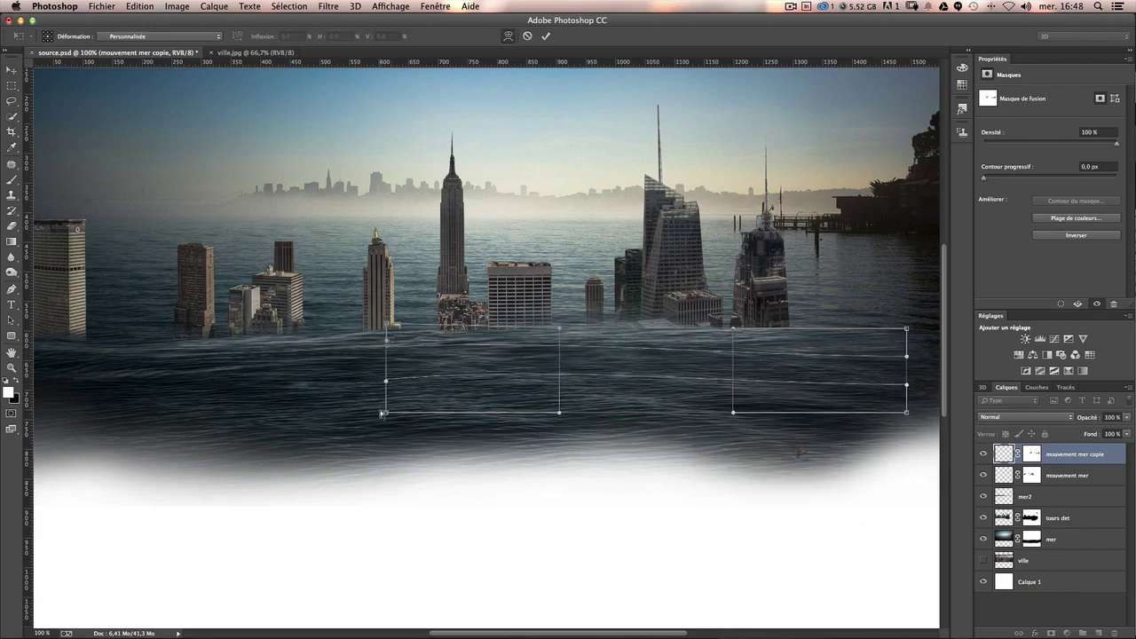
left_click_drag(383, 412, 385, 368)
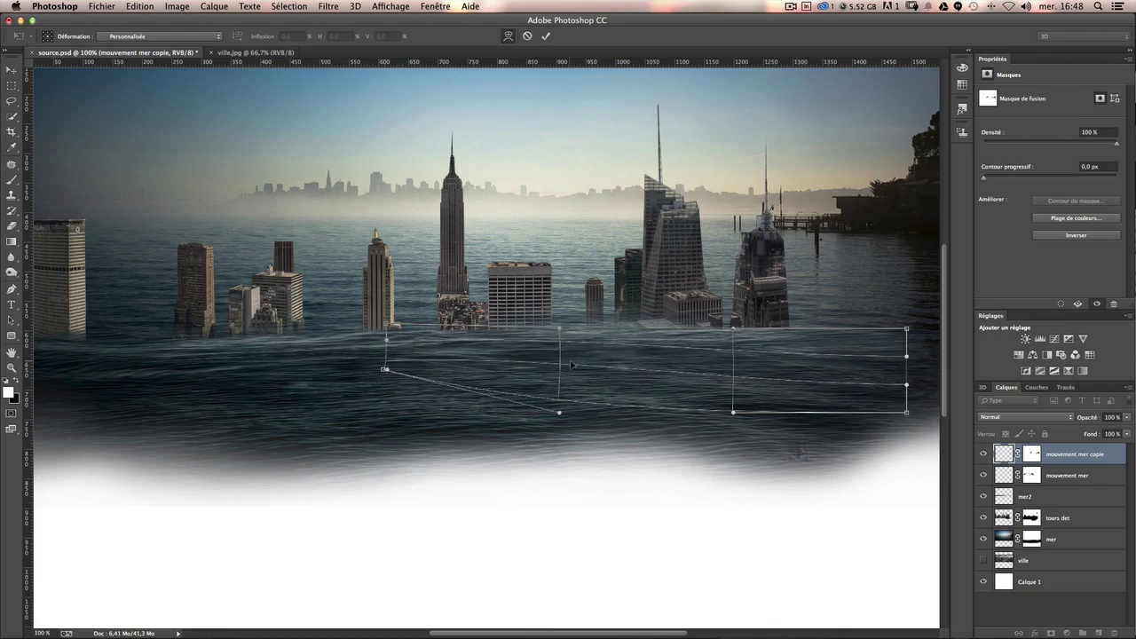
left_click_drag(620, 338, 624, 338)
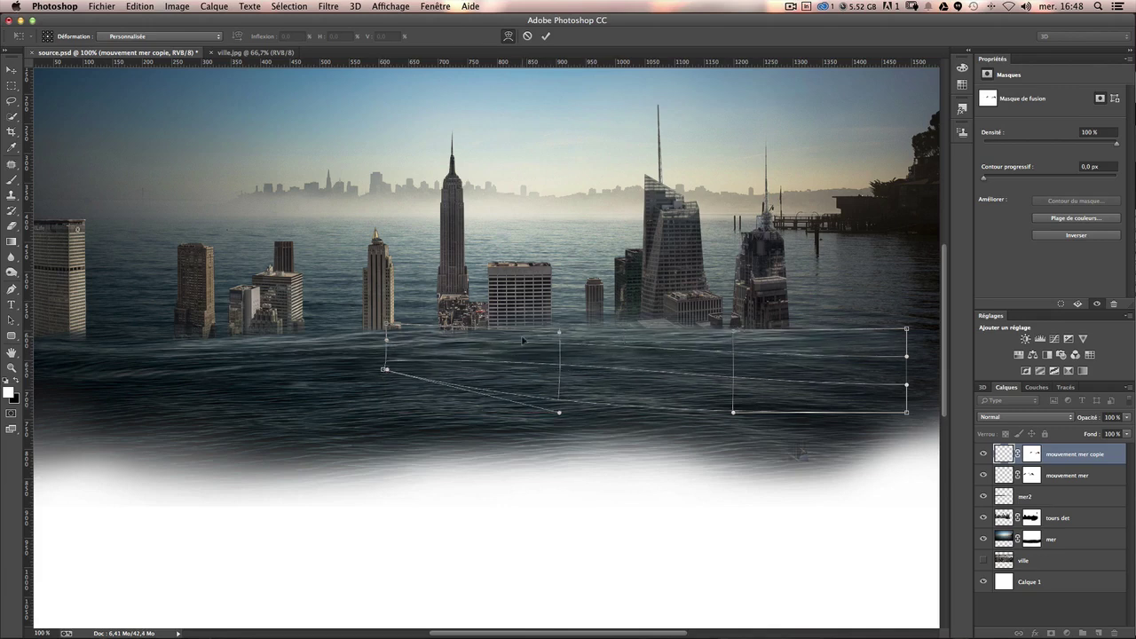
left_click_drag(522, 339, 521, 331)
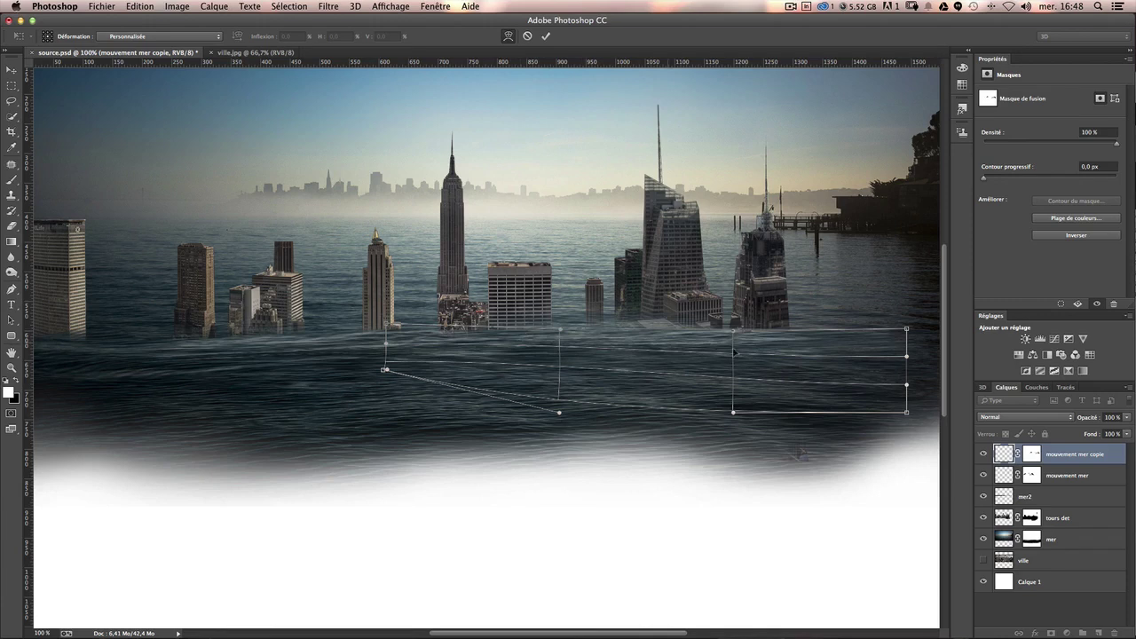
Stretch the copy's right corners outward and upward, then apply the warp.
left_click_drag(872, 352, 902, 351)
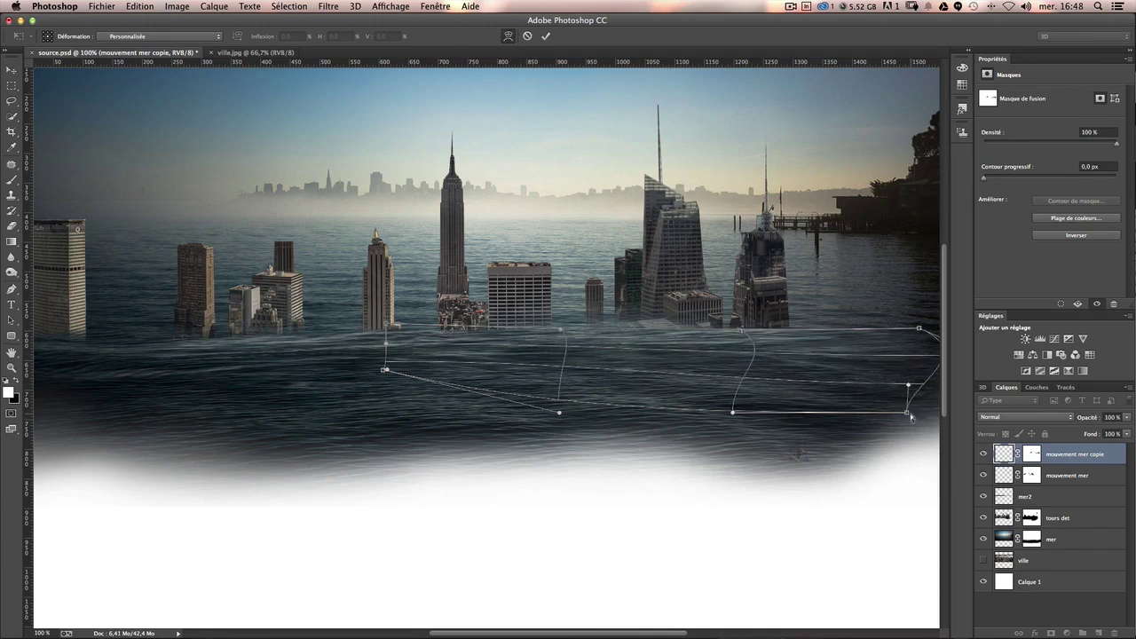
left_click_drag(909, 413, 929, 406)
left_click_drag(797, 389, 692, 389)
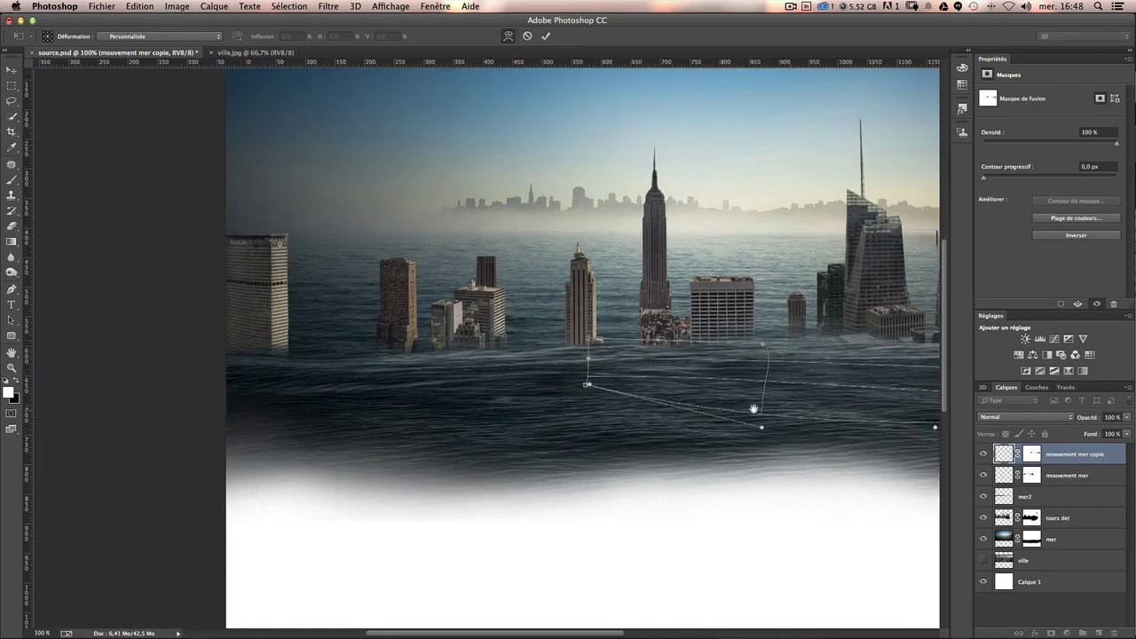
mouse_move(603, 400)
left_mouse_down()
mouse_move(486, 384)
mouse_move(577, 385)
mouse_move(436, 372)
mouse_move(615, 385)
mouse_move(533, 398)
left_mouse_up()
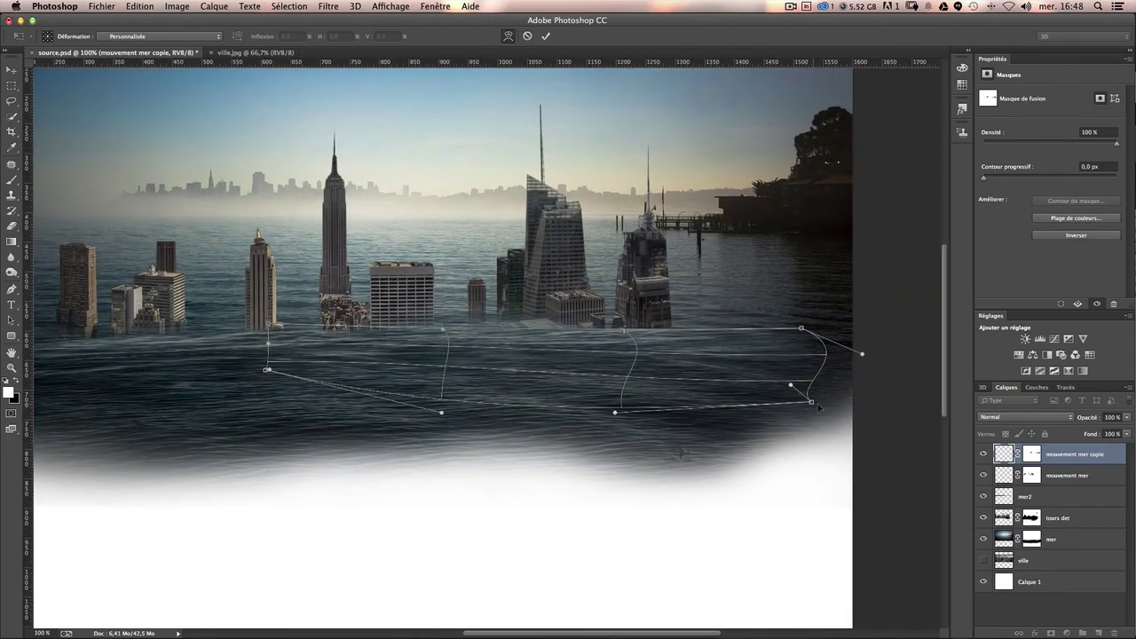
left_click_drag(811, 402, 923, 395)
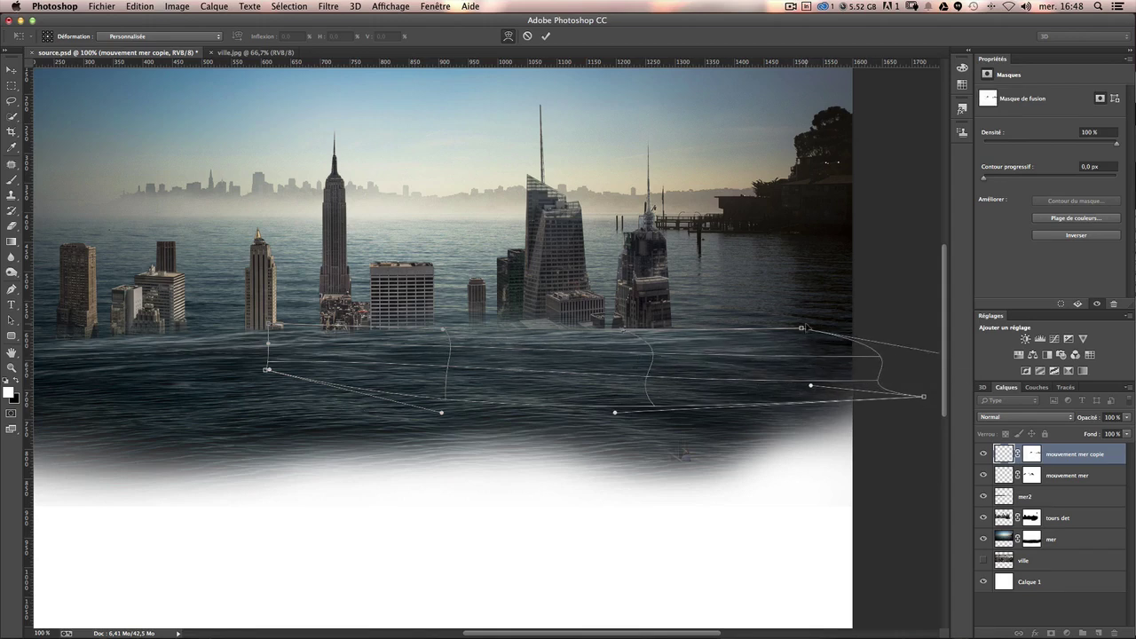
left_click_drag(803, 327, 845, 313)
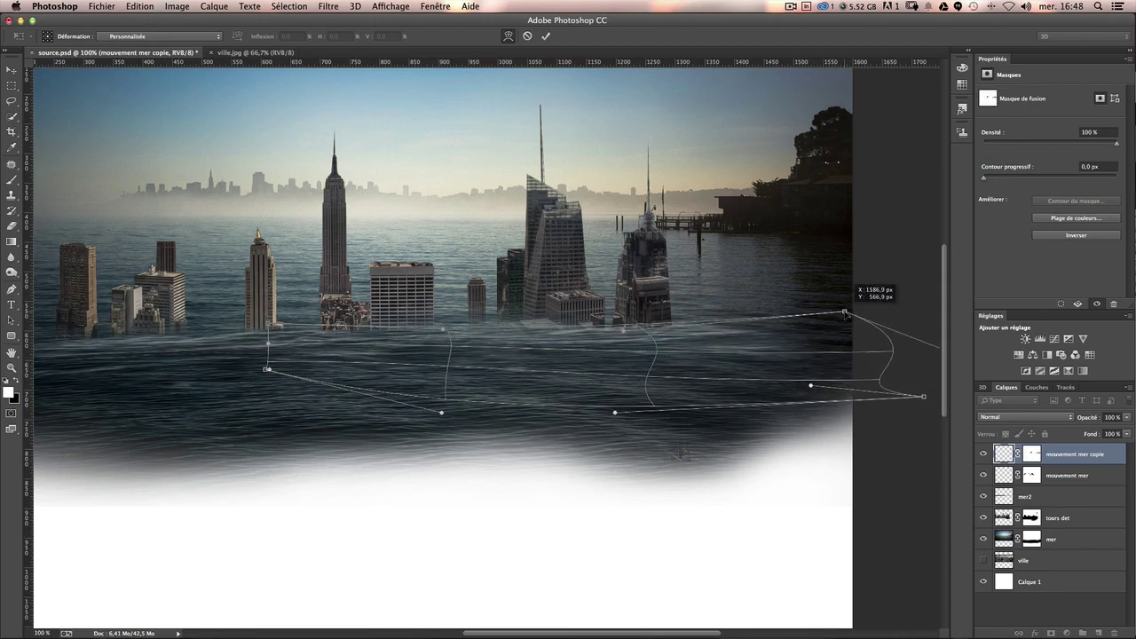
key("Return")
Nudge mouvement mer copie down 5 px and toggle its visibility to compare.
left_click_drag(452, 365, 547, 365)
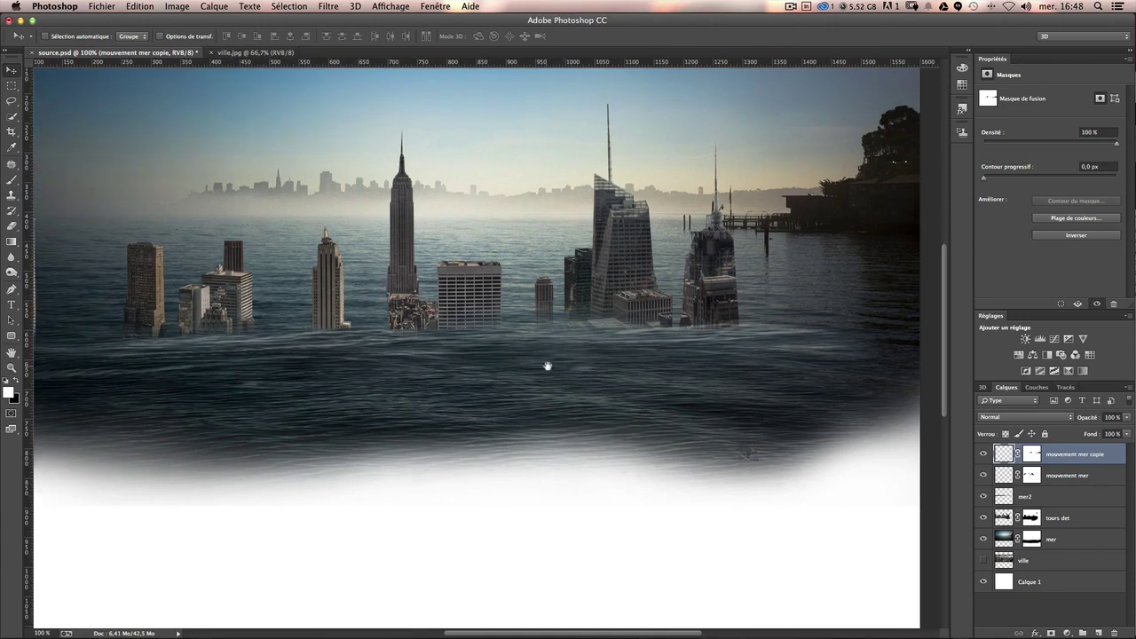
key("Down")
key("Down")
key("Down")
key("Down")
key("Down")
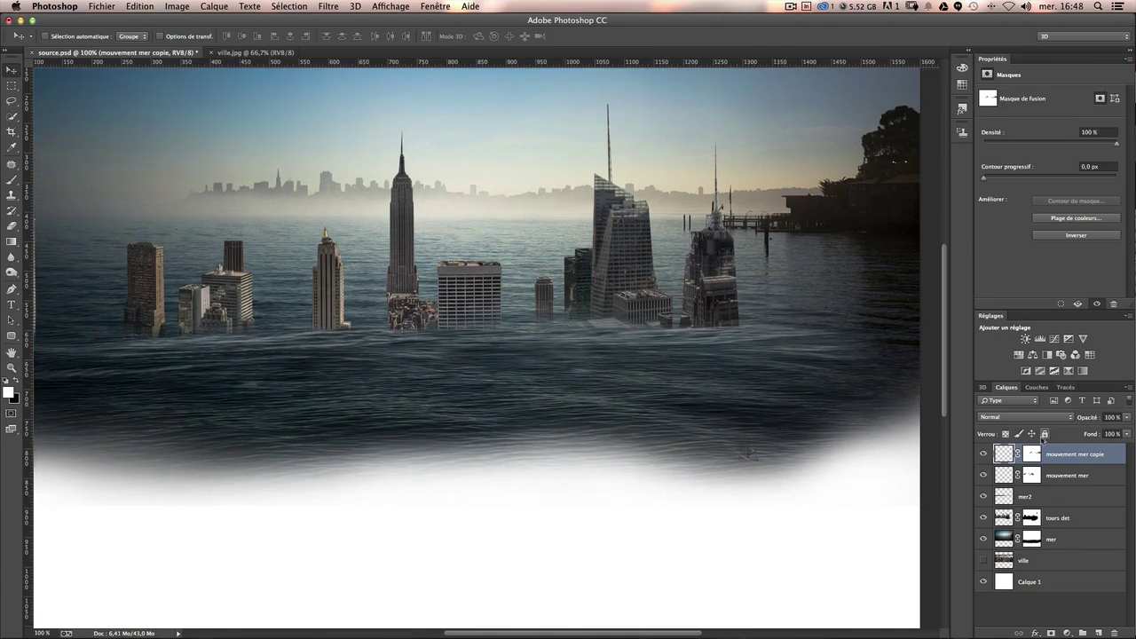
left_click(983, 455)
left_click(983, 455)
mouse_move(336, 336)
left_mouse_down()
mouse_move(448, 322)
mouse_move(542, 359)
mouse_move(556, 312)
left_mouse_up()
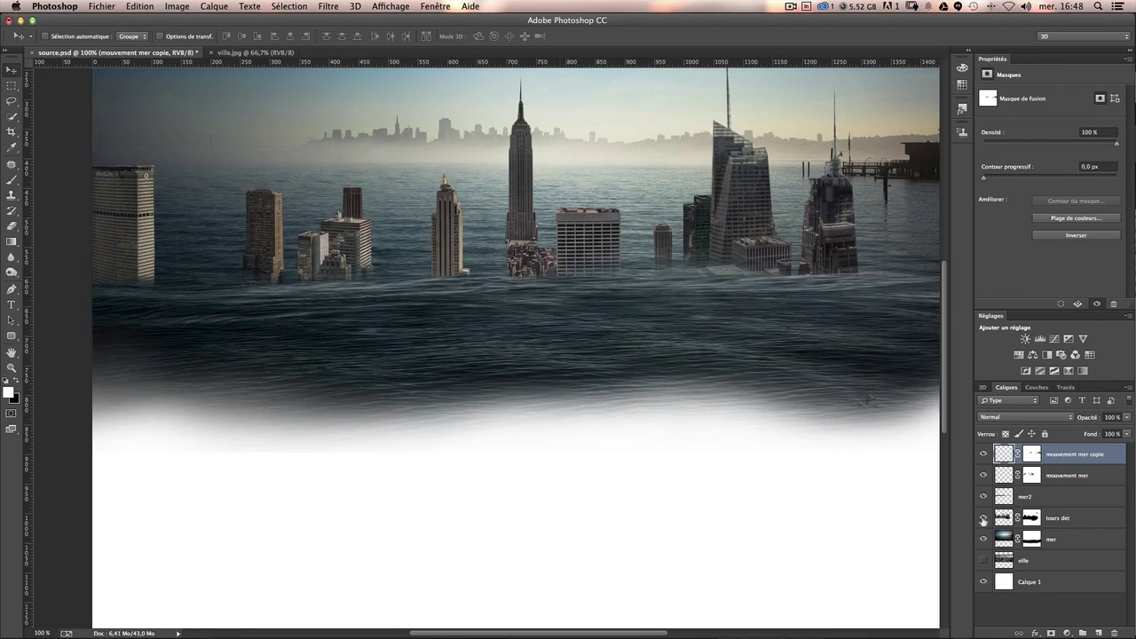
Select the 'tours det' layer and zoom in on the submerged buildings.
left_click(983, 518)
left_click(998, 518)
key("ctrl+plus")
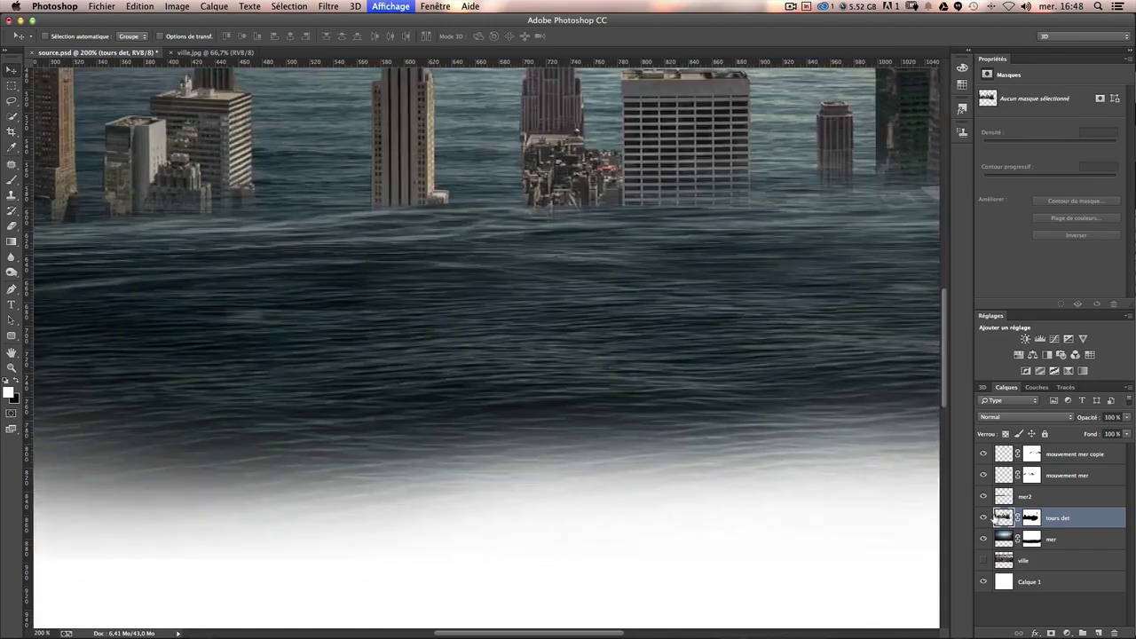
scroll(811, 398, "down", 2)
key("ctrl+plus")
scroll(730, 474, "up", 5)
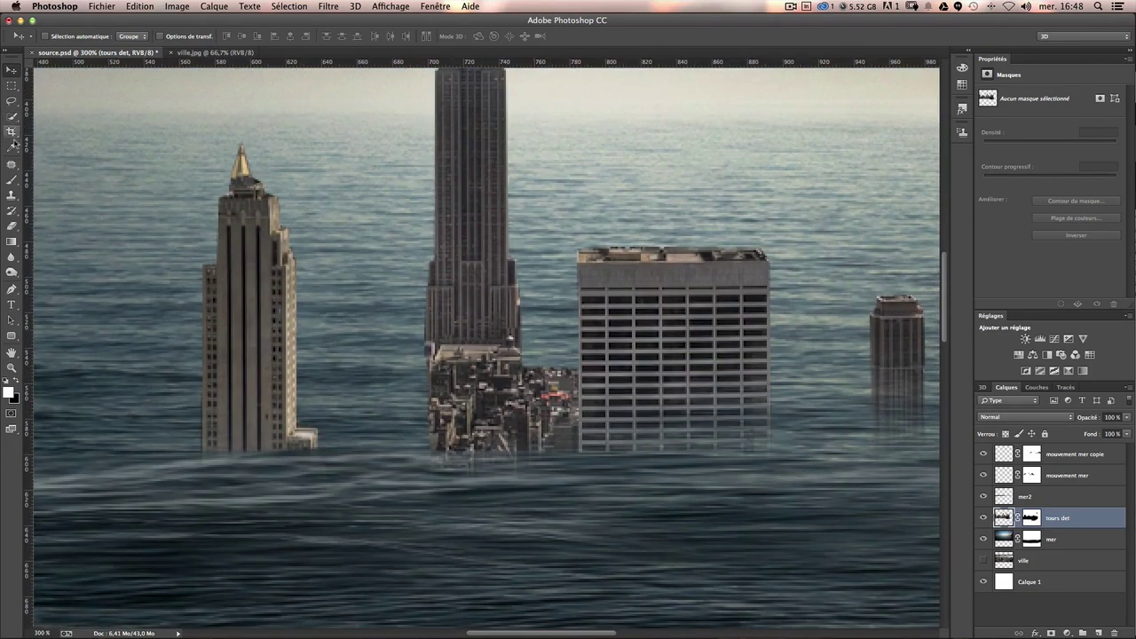
Set up a black 20 px brush at full opacity.
left_click(12, 179)
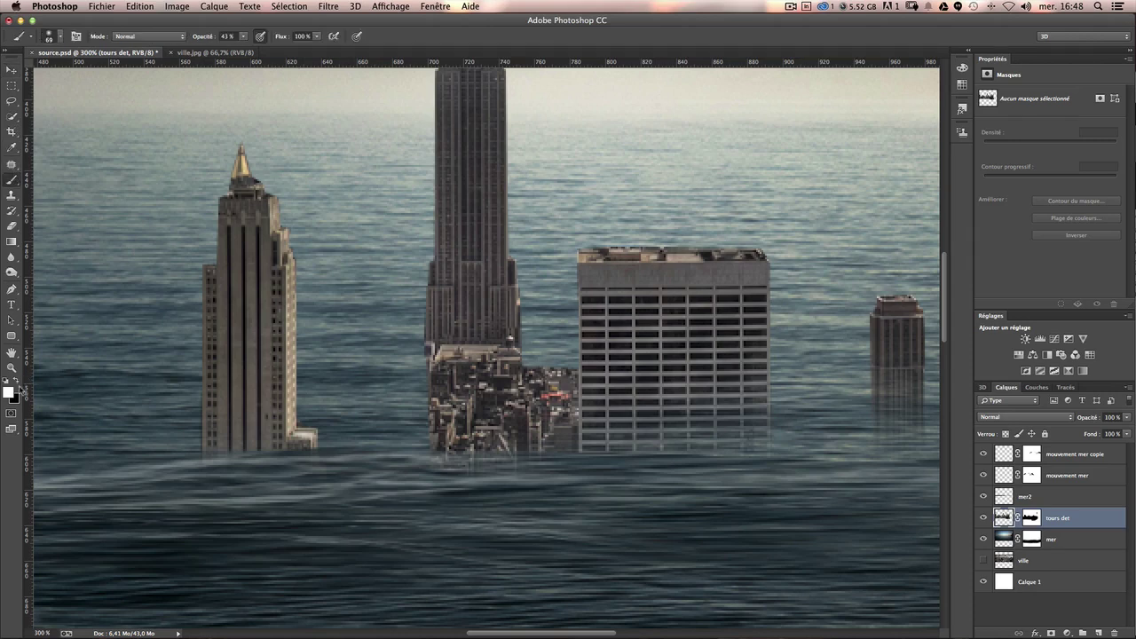
left_click(11, 390)
key("Escape")
left_click(16, 380)
left_click(51, 37)
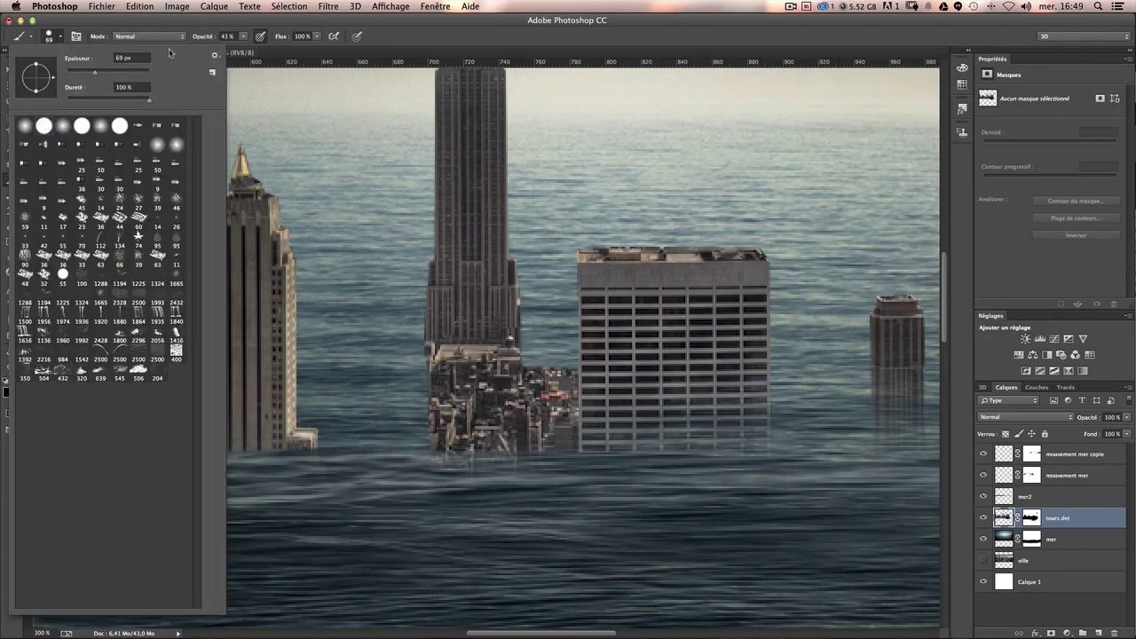
left_click_drag(244, 36, 292, 46)
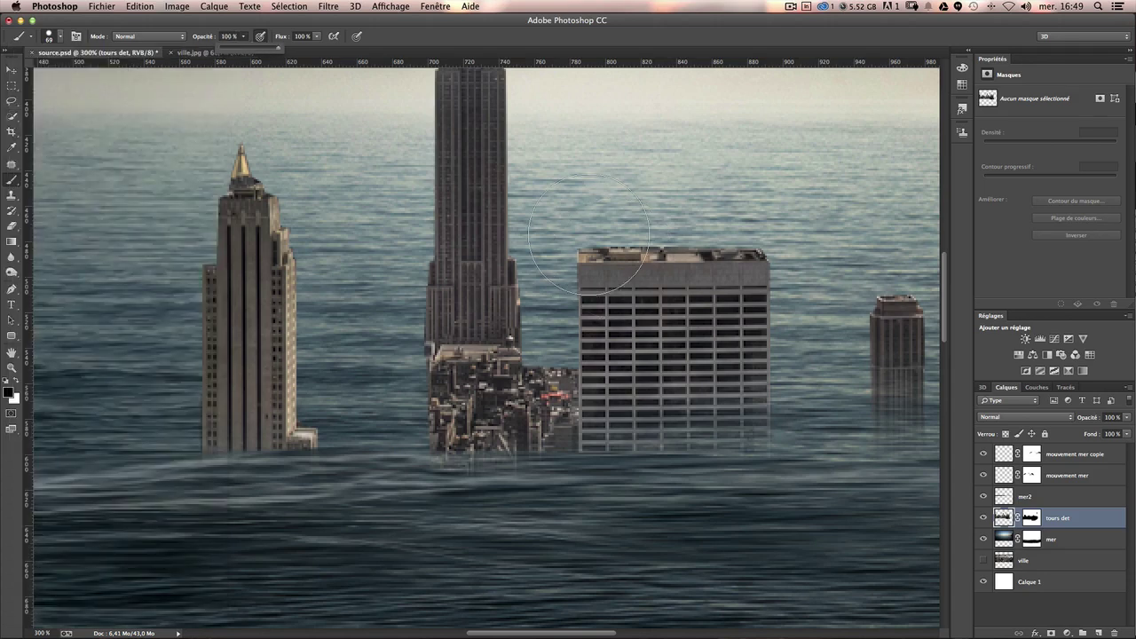
left_click_drag(550, 237, 527, 243)
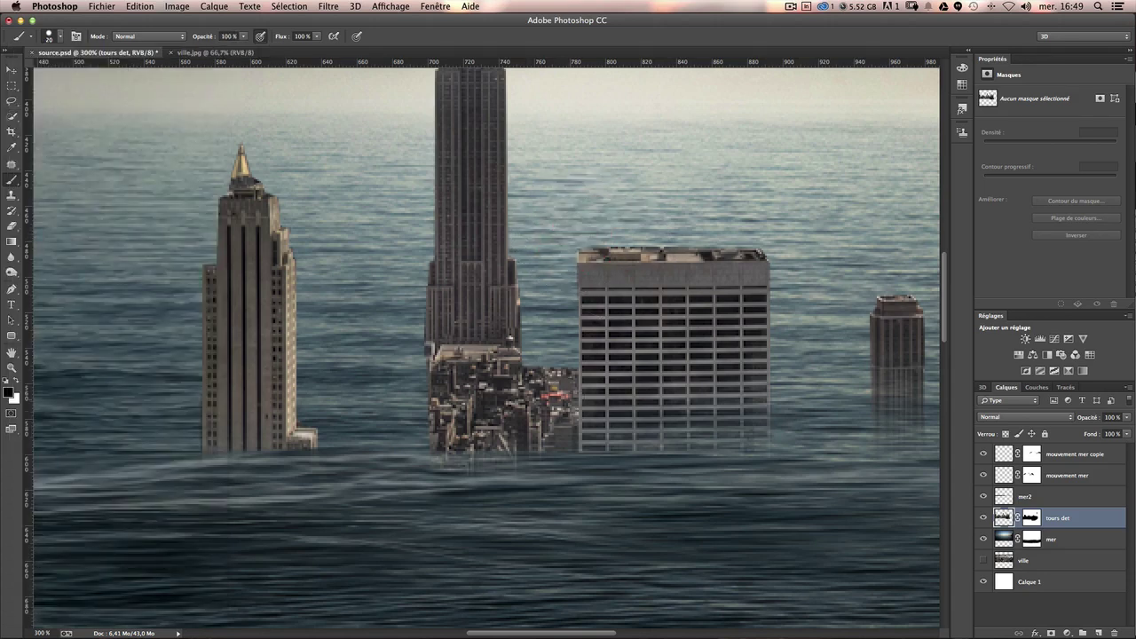
left_click(541, 362)
key("ctrl+z")
Paint the 'tours det' mask to sink the red-roofed buildings and trim the tower's right edge.
left_click(1030, 517)
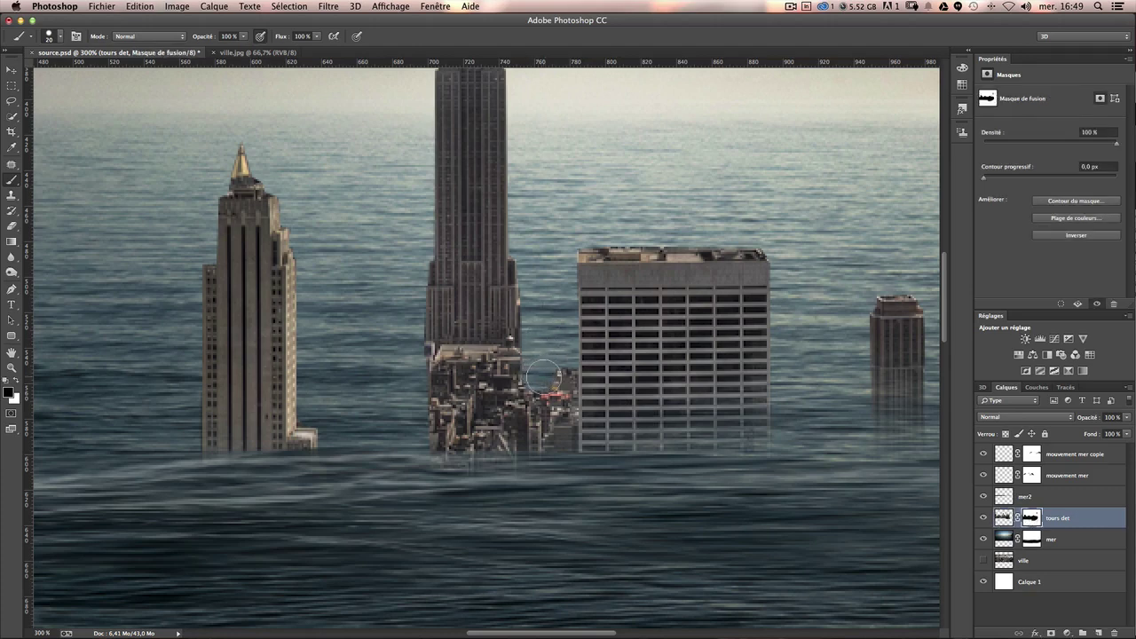
left_click_drag(546, 377, 568, 443)
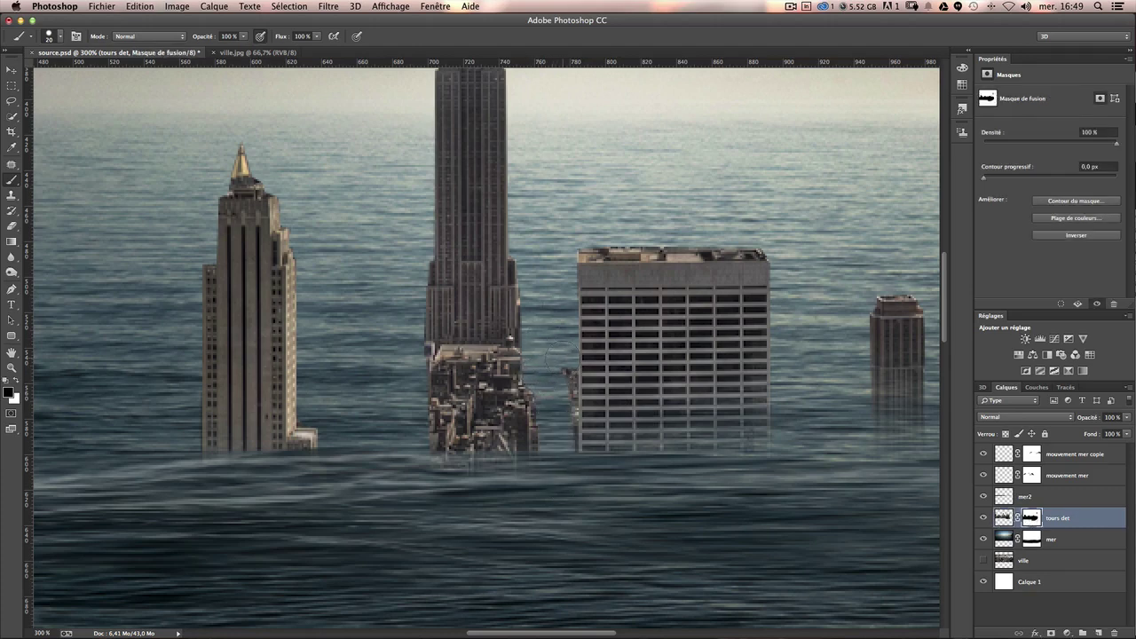
left_click_drag(558, 377, 558, 482)
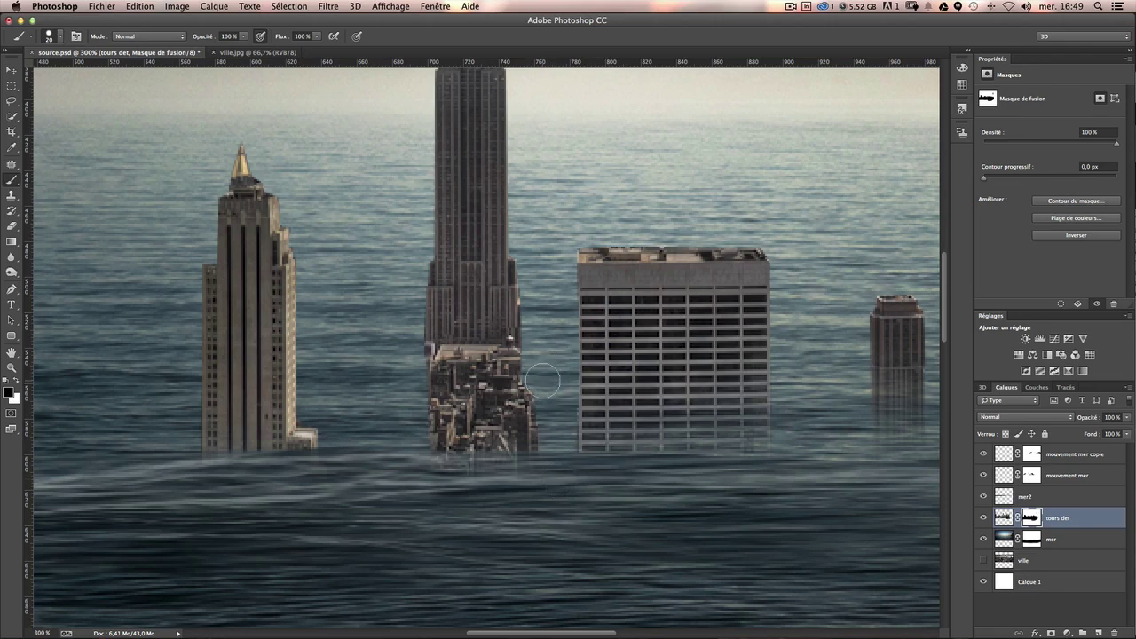
left_click_drag(553, 416, 557, 463)
left_click_drag(551, 399, 550, 474)
View the whole scene, pick the Move tool and show the 'ville' layer.
key("ctrl+1")
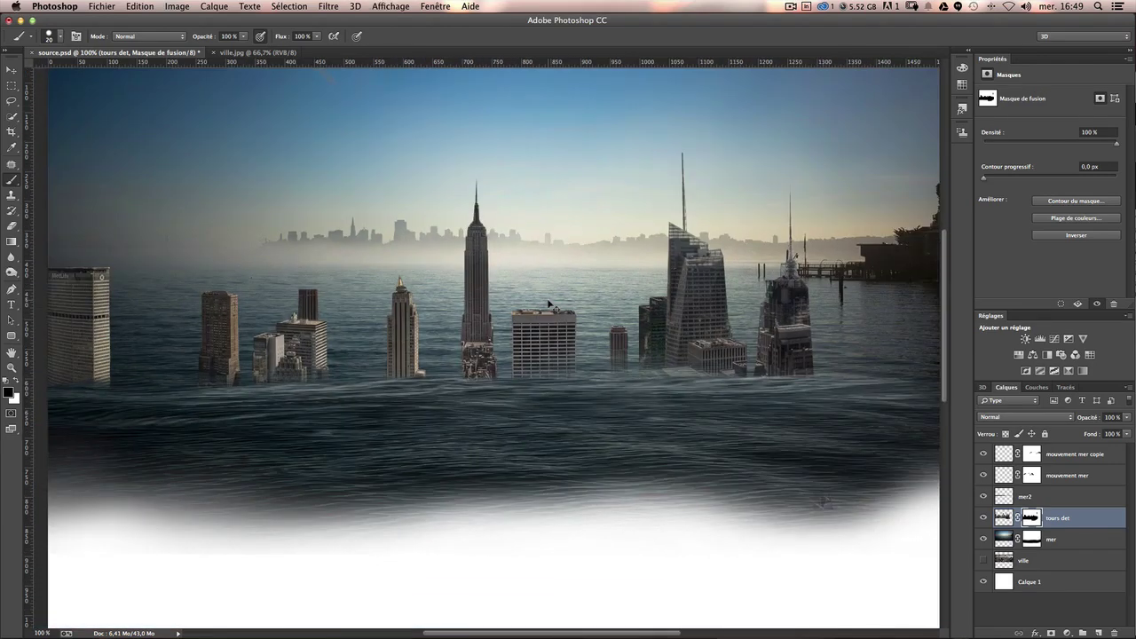
key("ctrl+plus")
left_click_drag(450, 277, 535, 280)
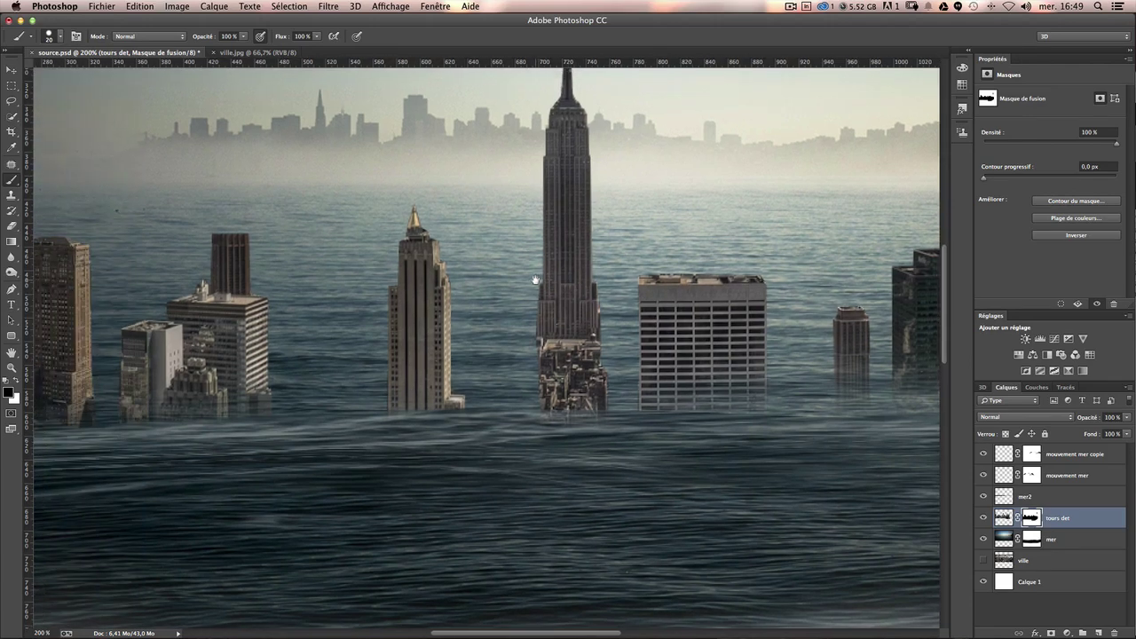
key("ctrl+1")
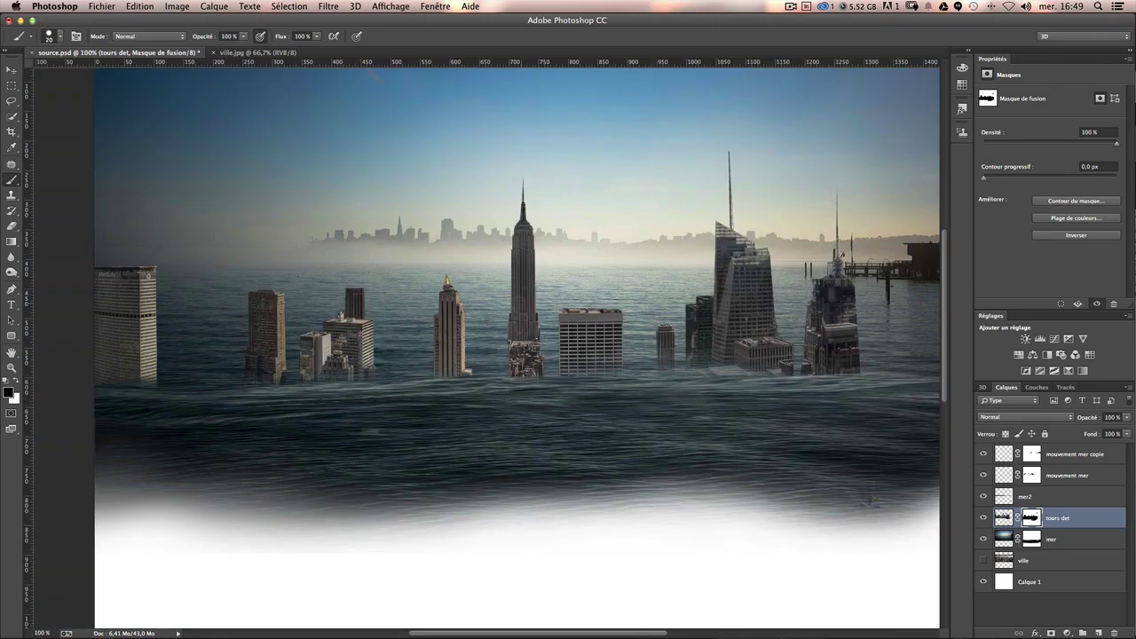
left_click_drag(538, 319, 502, 315)
left_click(11, 71)
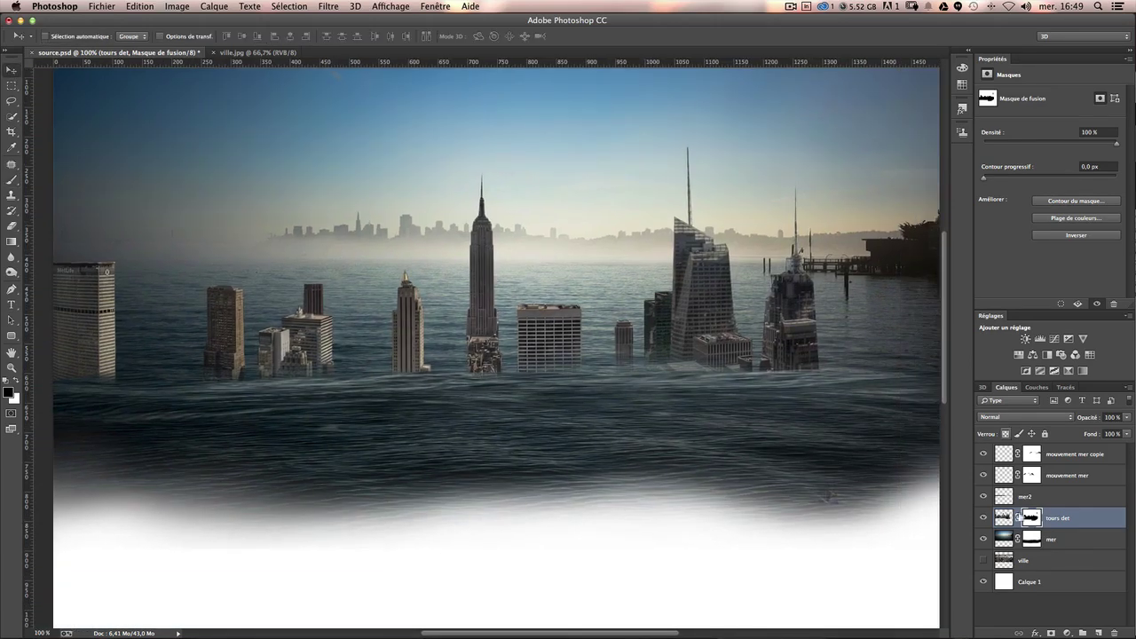
left_click(983, 560)
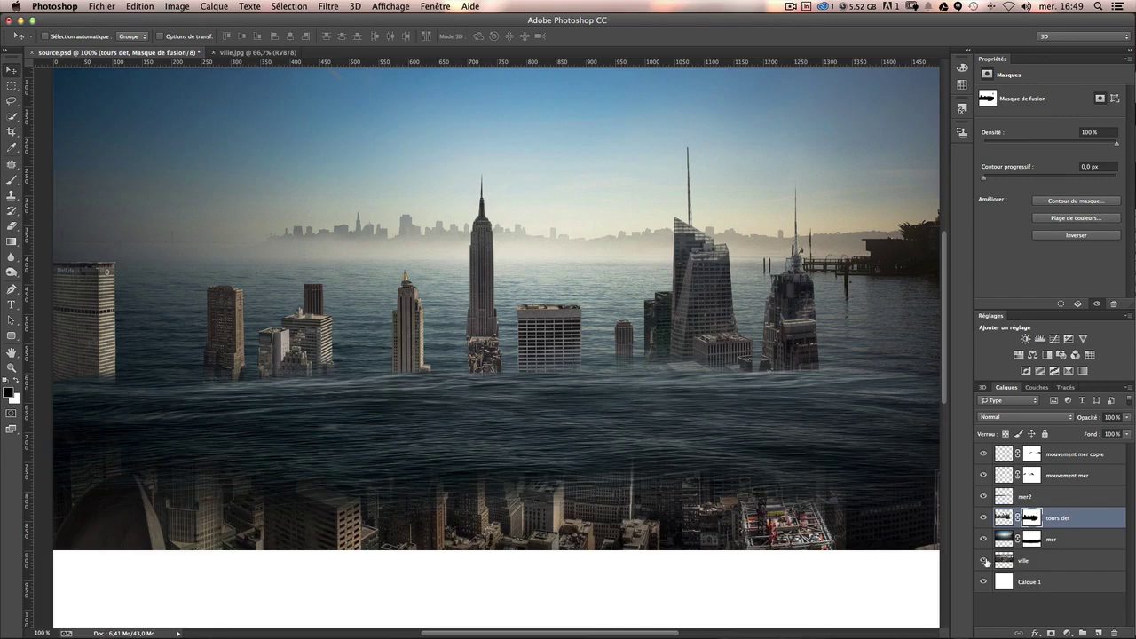
Select 'ville' and move it above 'mer' in the Layers panel.
left_click(1034, 562)
left_click_drag(635, 450, 655, 288)
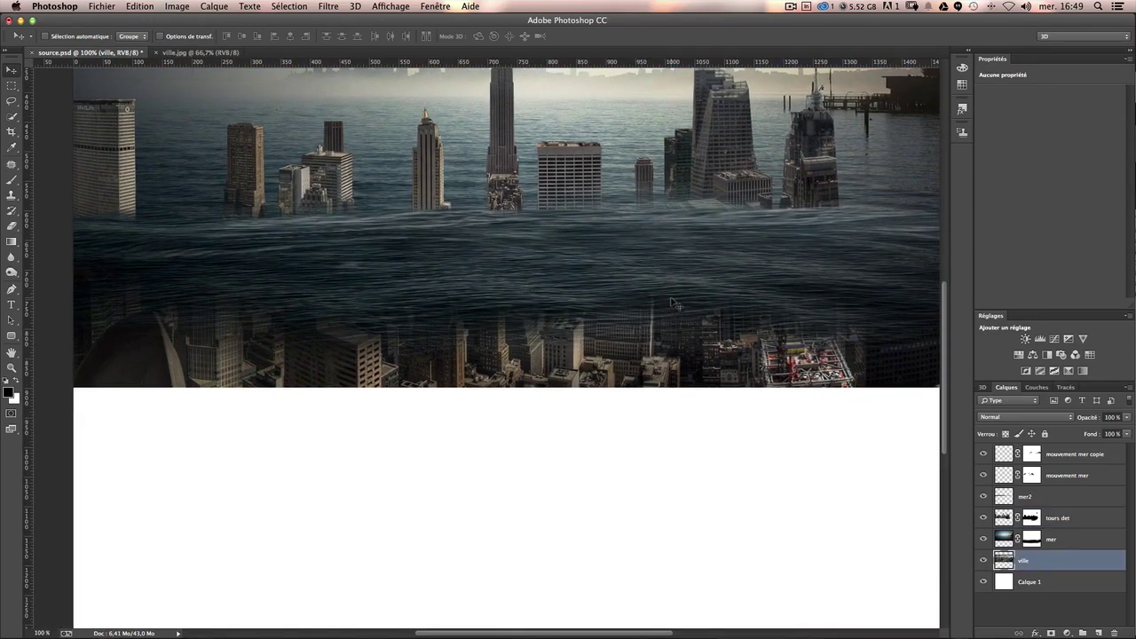
scroll(730, 329, "down", 3)
left_click_drag(627, 269, 651, 428)
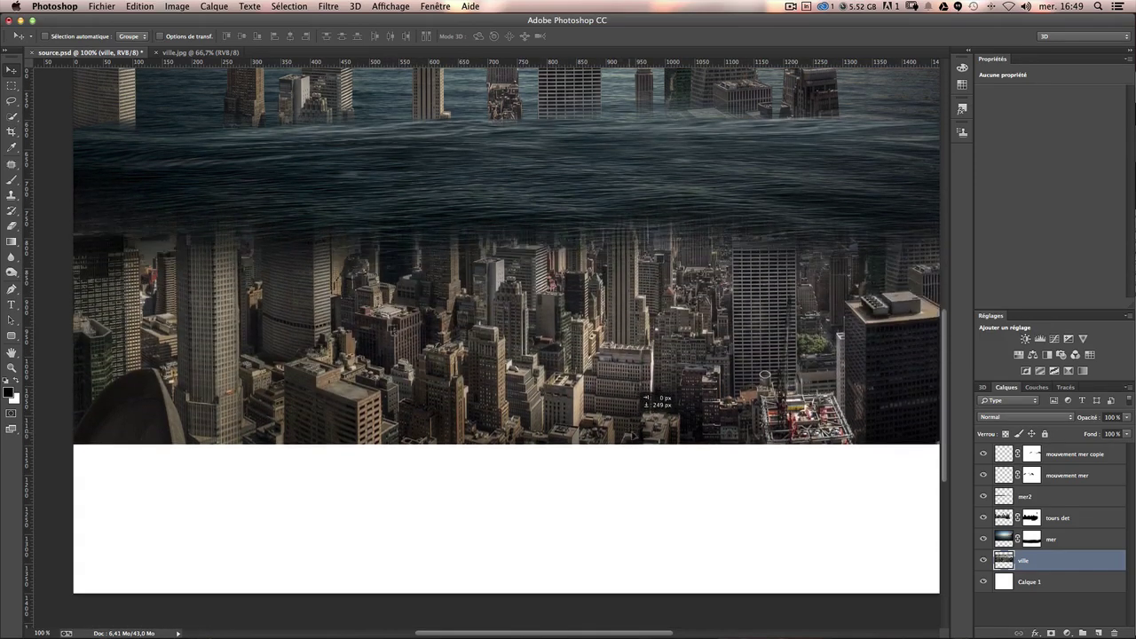
scroll(682, 380, "up", 4)
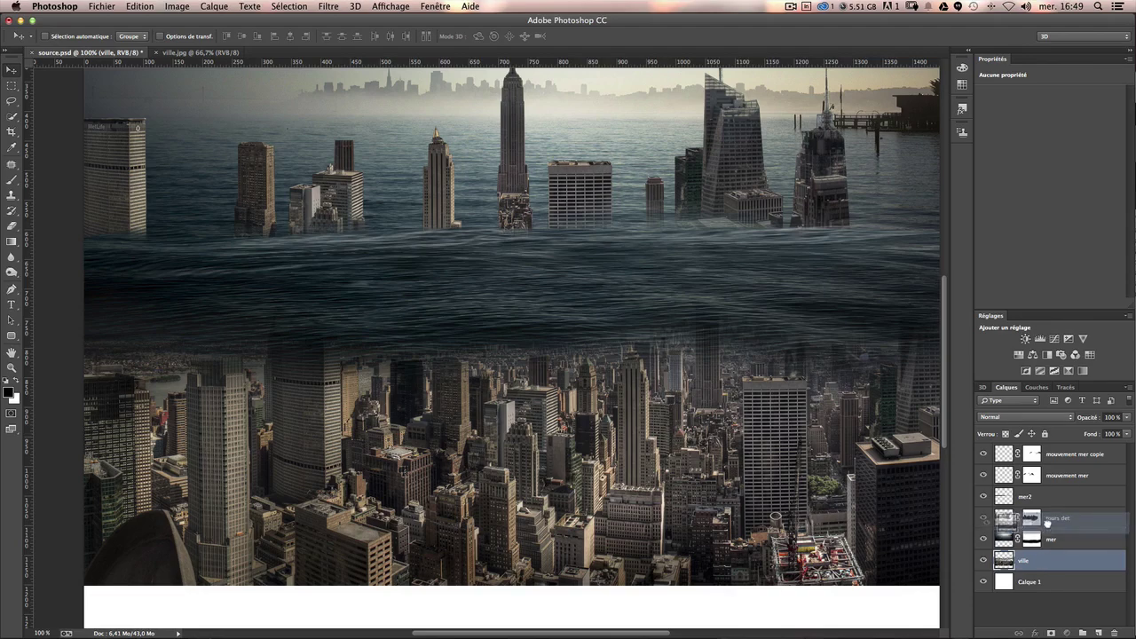
left_click_drag(1048, 562, 1054, 525)
Drag the city photo to line its skyline up with the waterline, ending slightly lower.
mouse_move(636, 477)
left_mouse_down()
mouse_move(670, 425)
mouse_move(611, 449)
mouse_move(425, 460)
mouse_move(469, 384)
mouse_move(471, 401)
left_mouse_up()
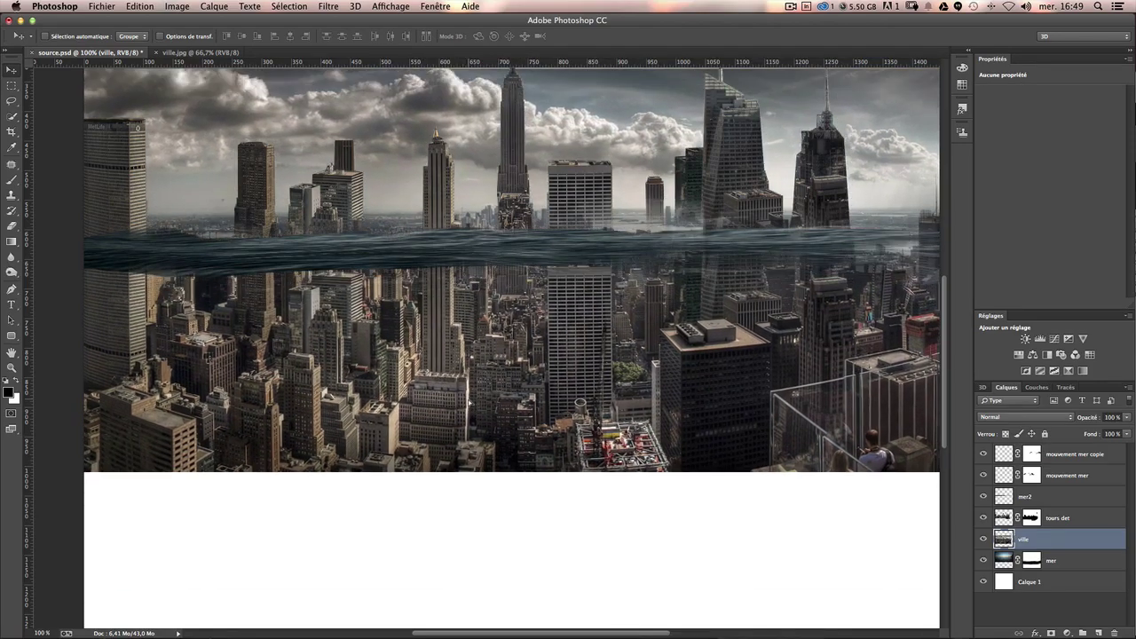
scroll(529, 362, "left", 2)
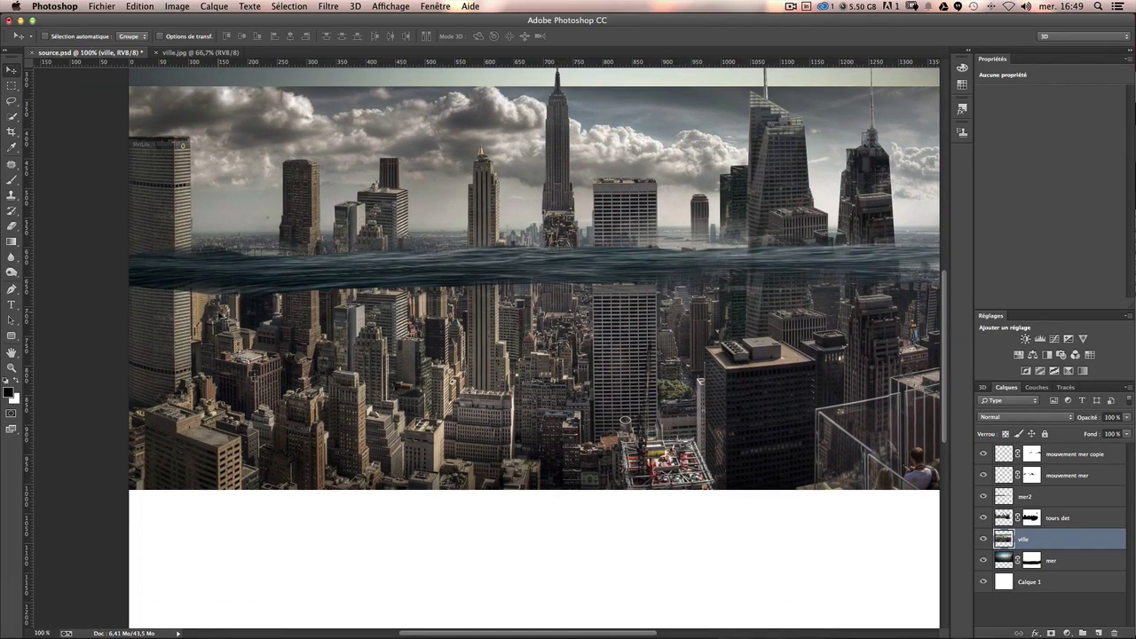
left_click_drag(373, 255, 375, 232)
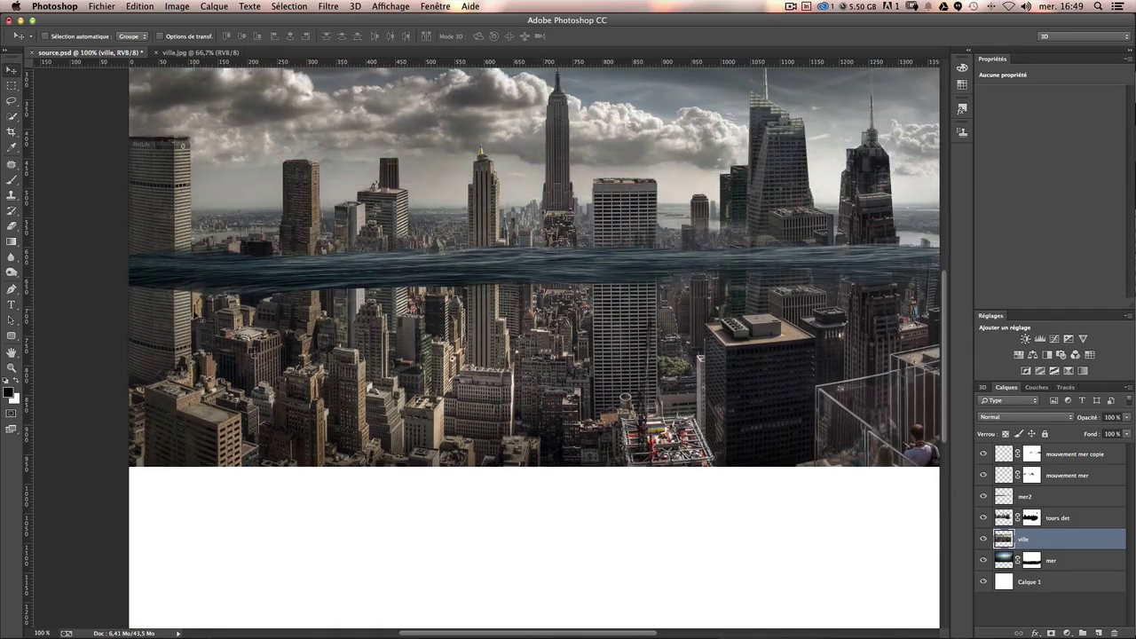
left_click_drag(207, 334, 207, 436)
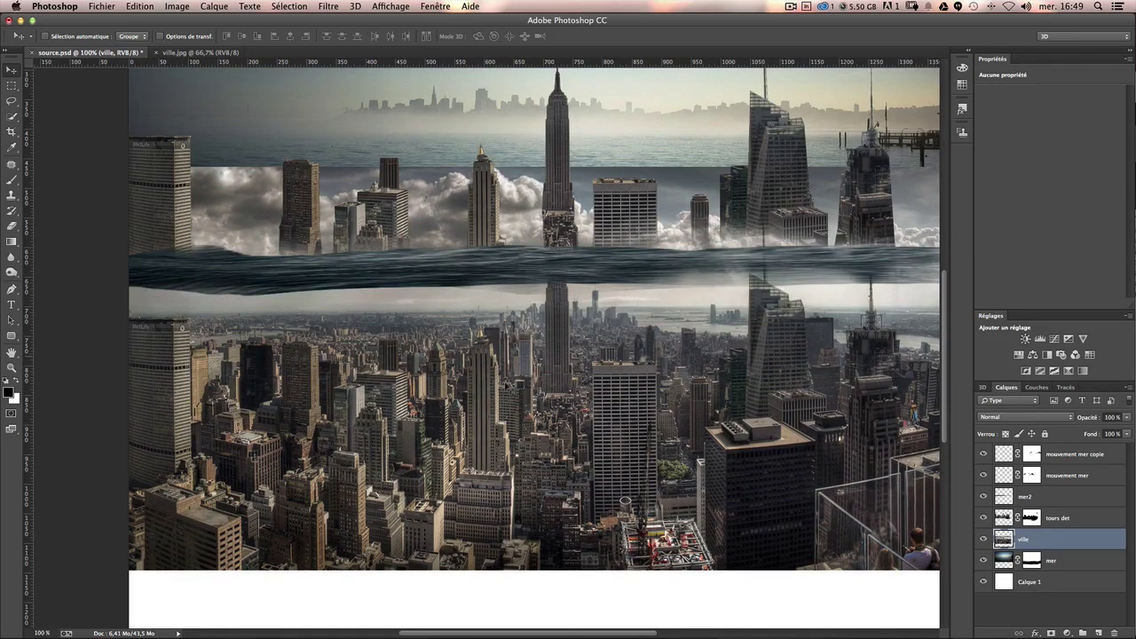
left_click_drag(328, 504, 330, 376)
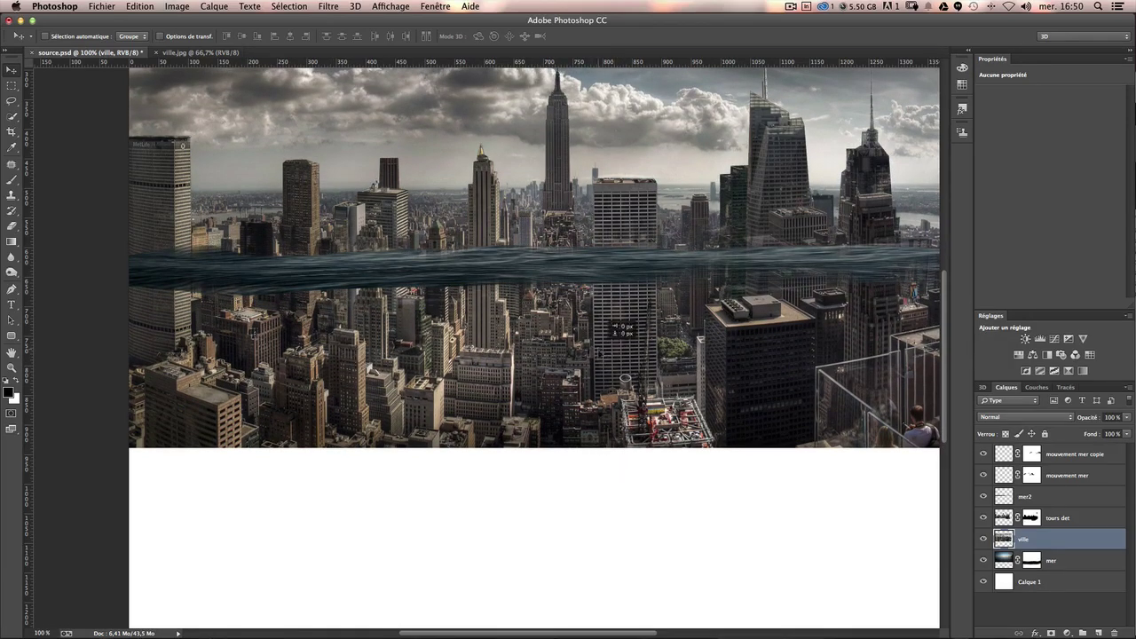
key("ctrl+z")
left_click_drag(622, 333, 622, 352)
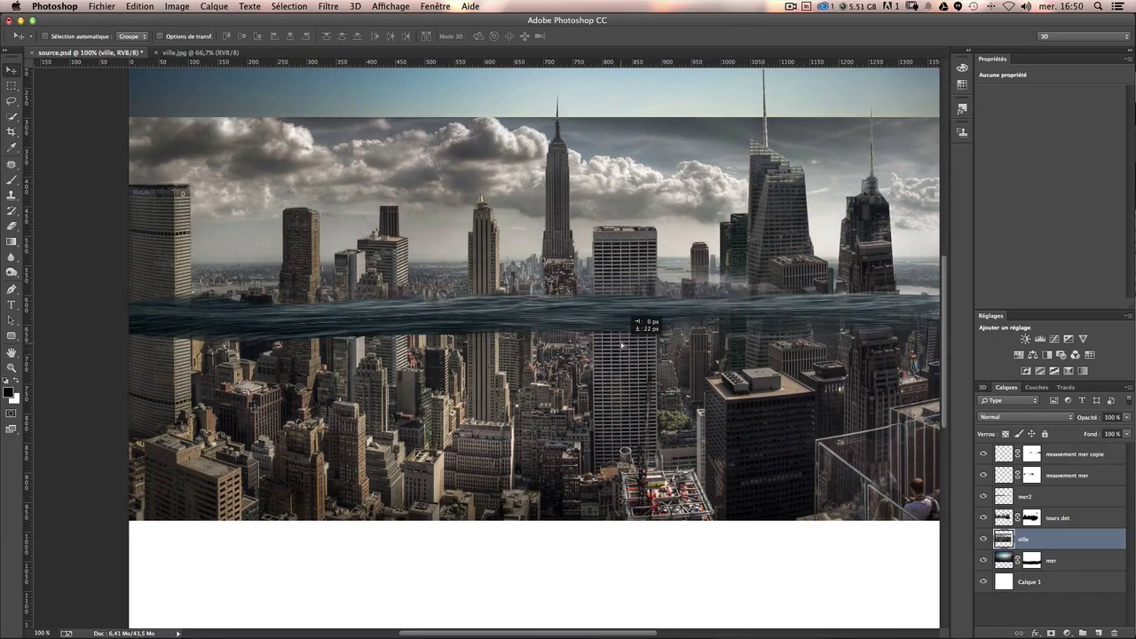
left_click_drag(622, 352, 622, 337)
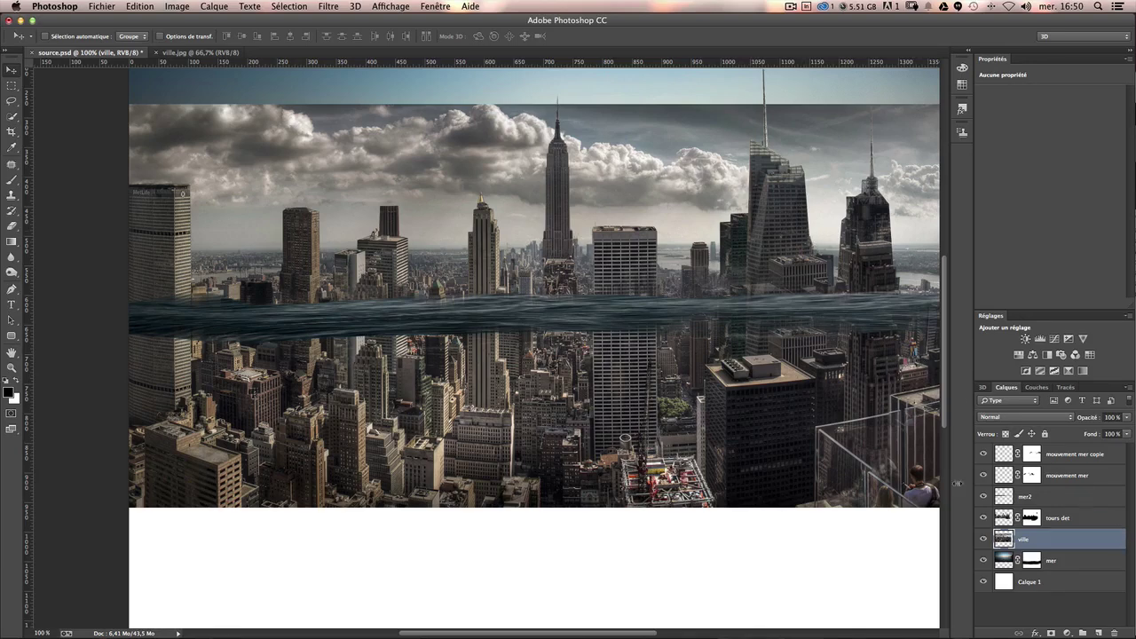
scroll(617, 437, "down", 2)
scroll(618, 437, "right", 3)
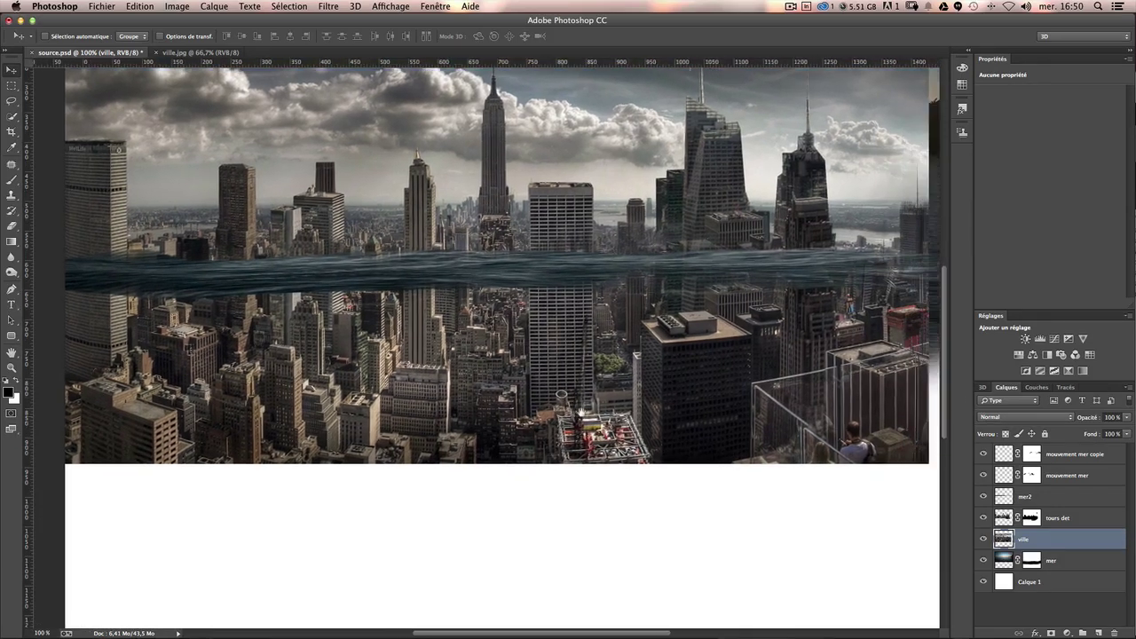
Lasso-select the lower part of the city photo.
left_click(12, 100)
left_click_drag(181, 257, 255, 252)
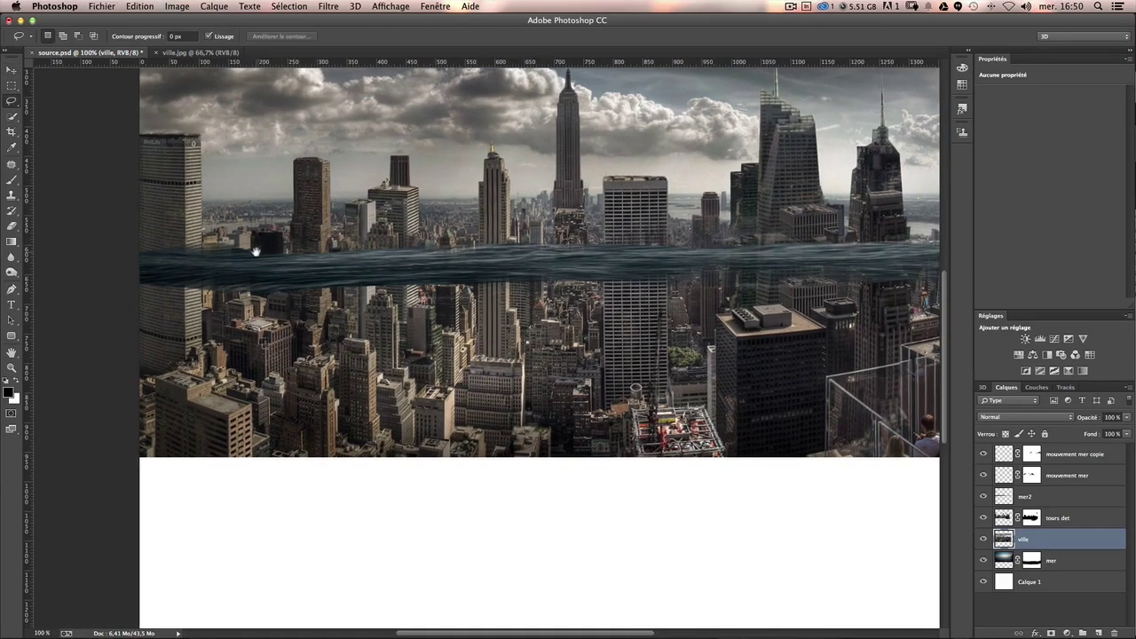
left_click_drag(120, 293, 349, 515)
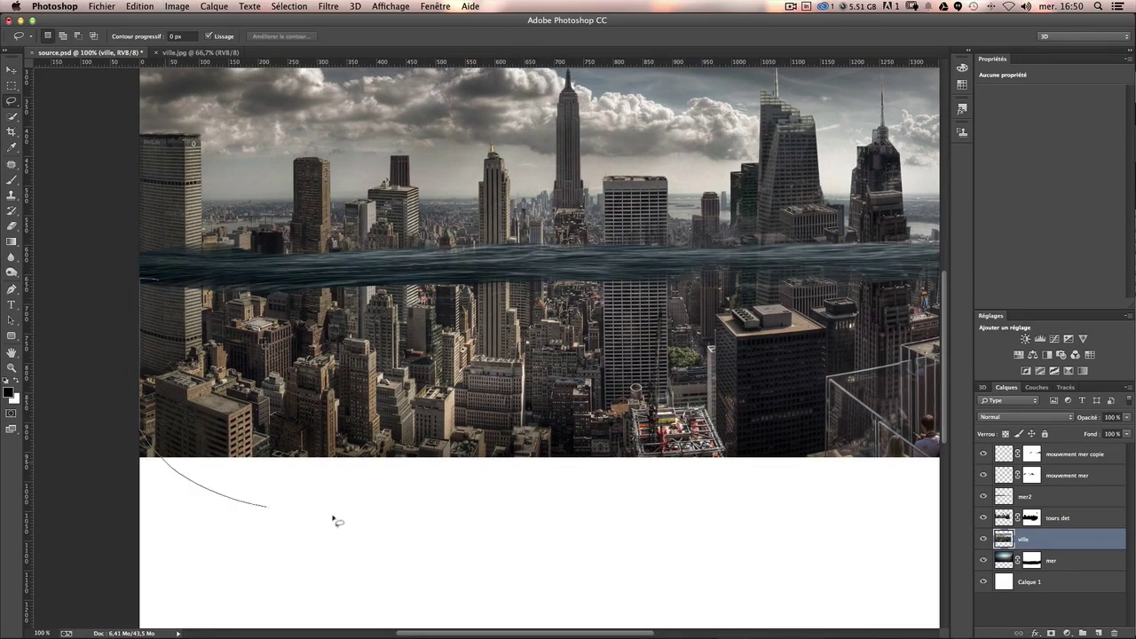
mouse_move(114, 284)
left_mouse_down()
mouse_move(417, 559)
mouse_move(1090, 487)
left_mouse_up()
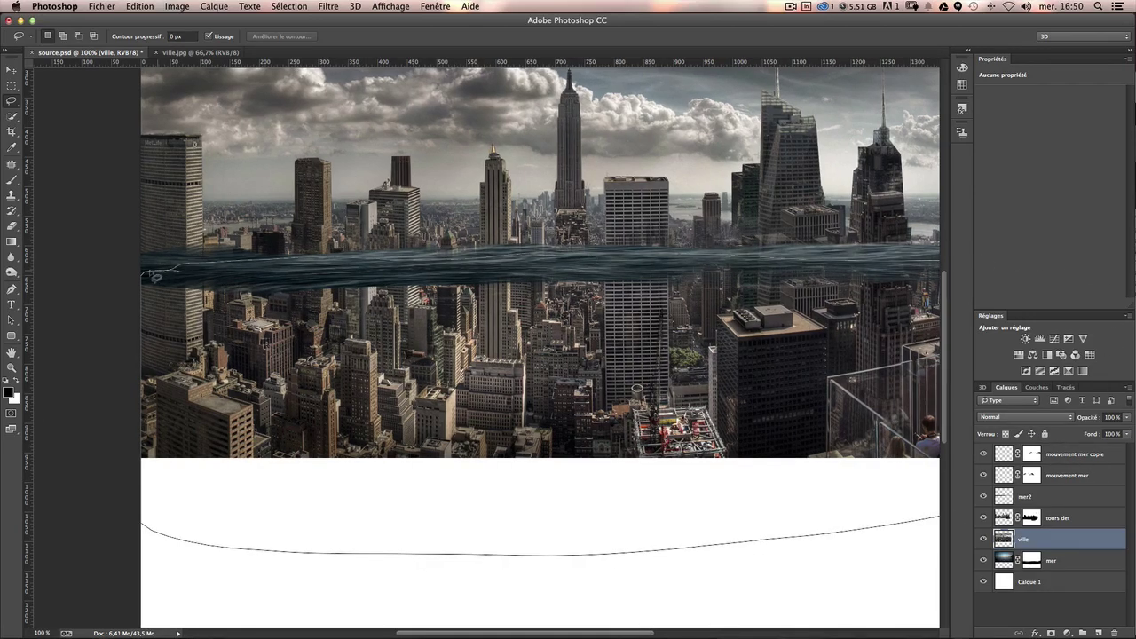
left_click_drag(153, 277, 146, 275)
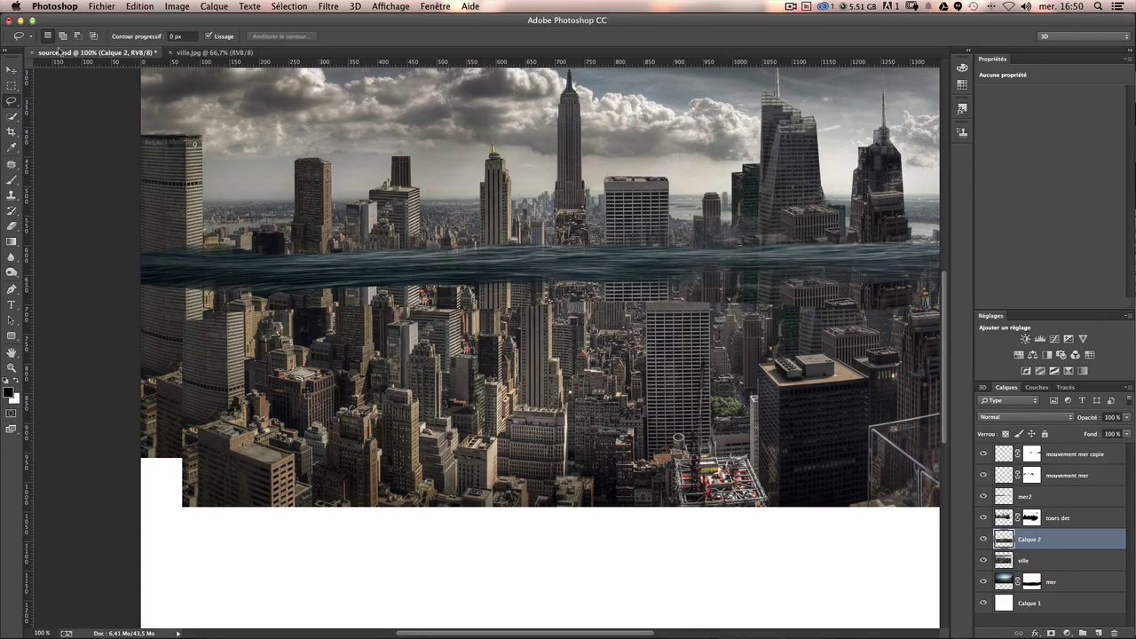
Free-transform Calque 2 and shift it left and down.
left_click(11, 69)
key("ctrl+t")
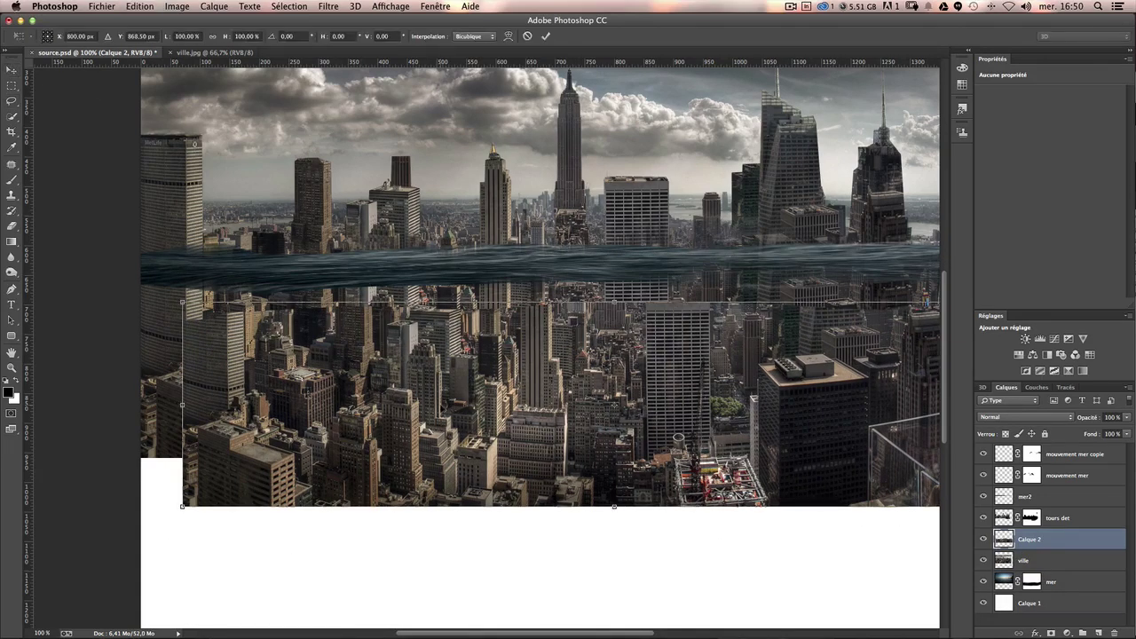
mouse_move(439, 402)
left_mouse_down()
mouse_move(397, 416)
mouse_move(398, 406)
left_mouse_up()
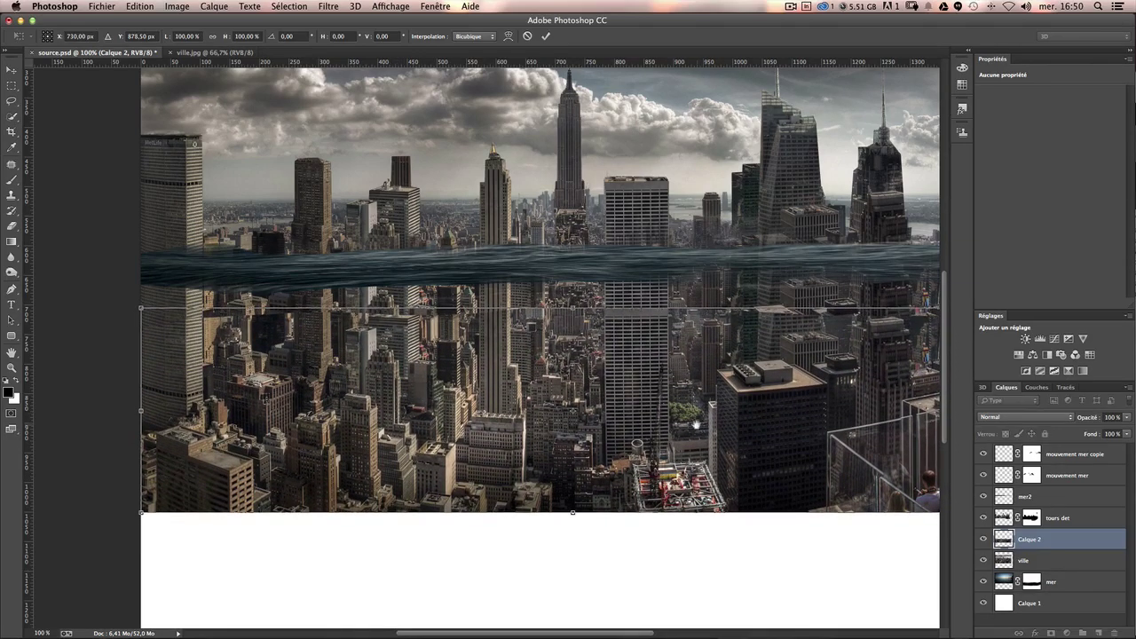
scroll(566, 412, "right", 5)
scroll(577, 412, "left", 3)
scroll(595, 412, "right", 10)
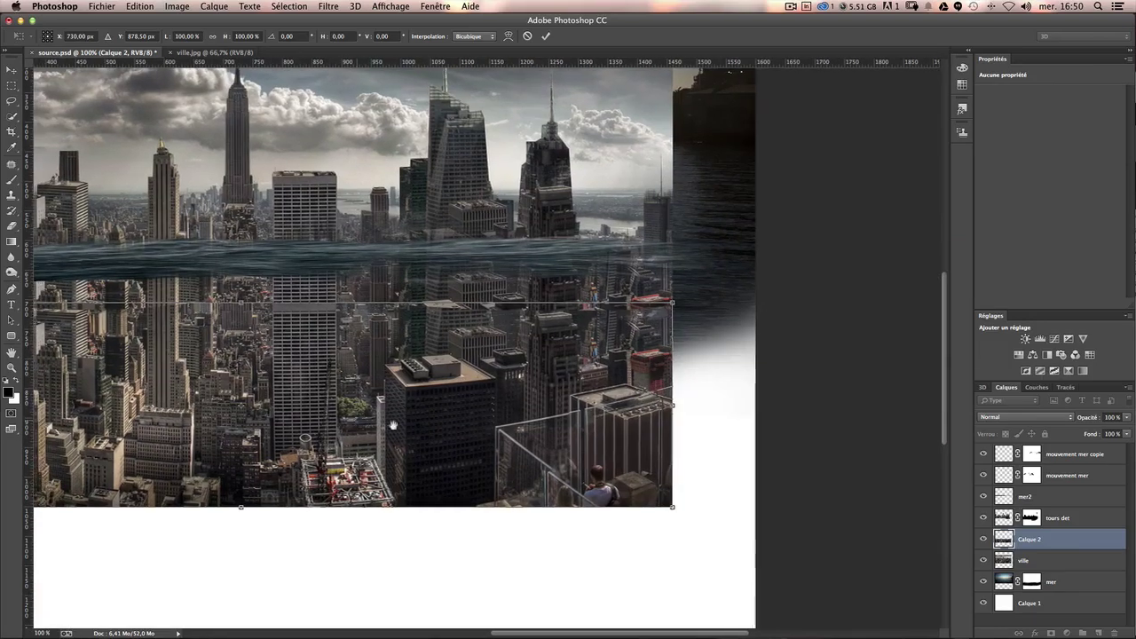
scroll(612, 411, "left", 9)
scroll(626, 410, "left", 1)
left_click_drag(626, 410, 619, 367)
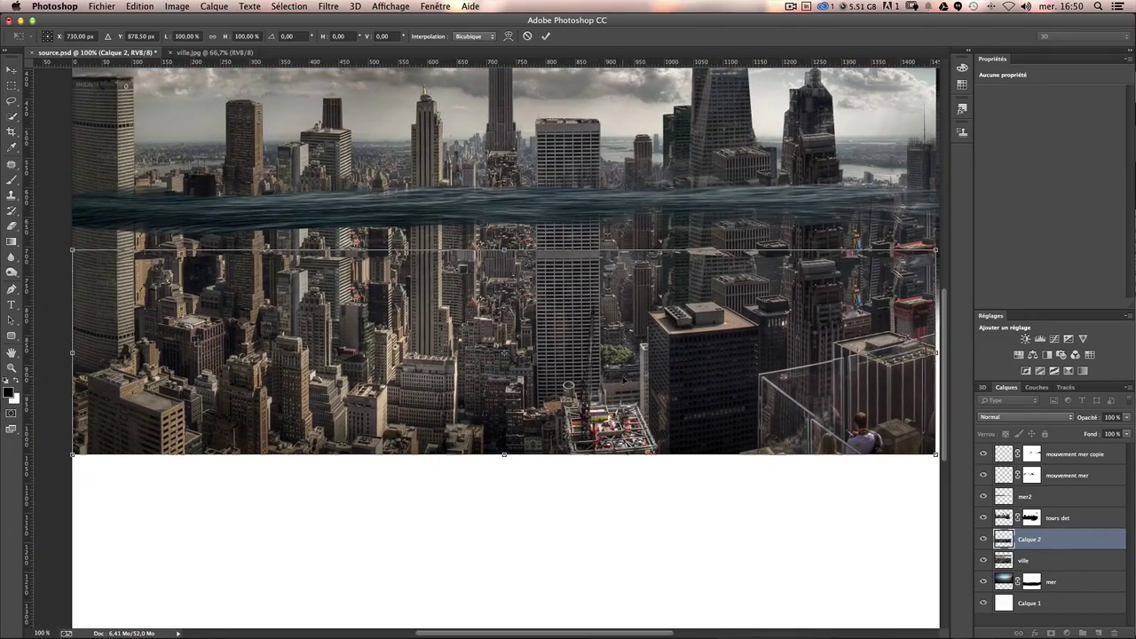
Switch Calque 2 to Warp and stretch its bottom edge and corners downward.
right_click(610, 388)
left_click(648, 459)
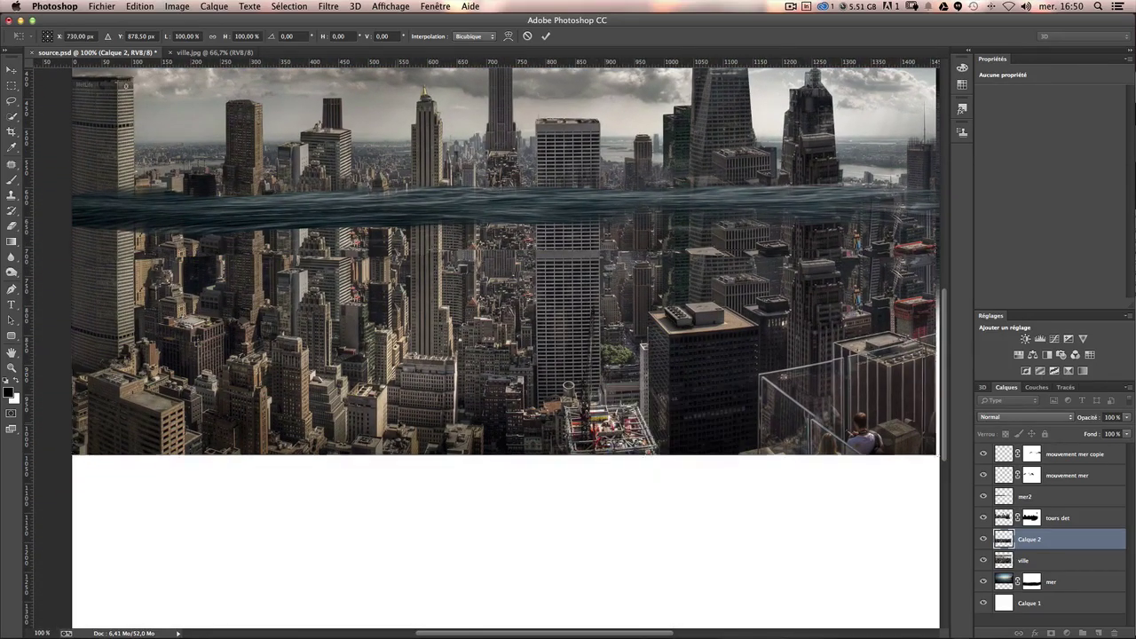
left_click_drag(251, 432, 226, 481)
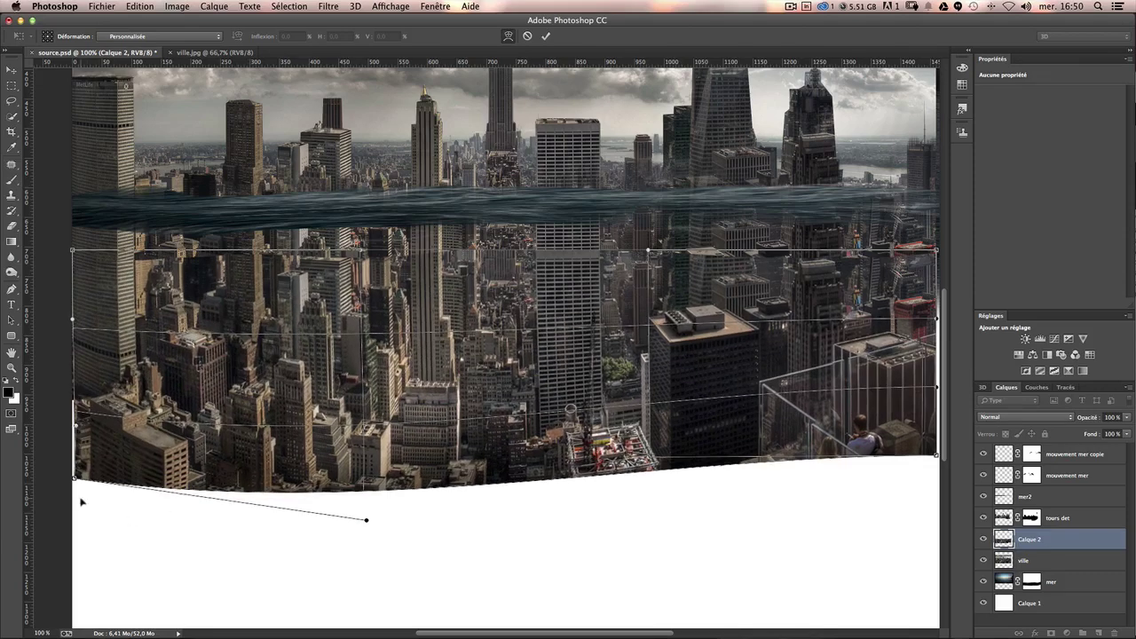
left_click_drag(73, 479, 71, 557)
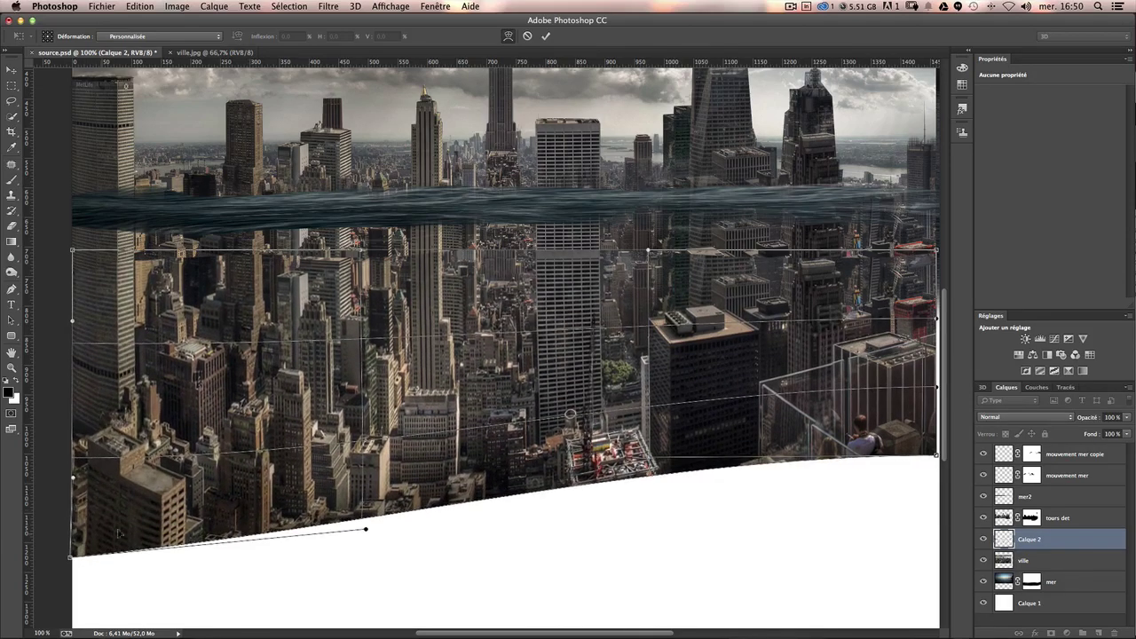
mouse_move(935, 457)
left_mouse_down()
mouse_move(662, 524)
mouse_move(696, 498)
left_mouse_up()
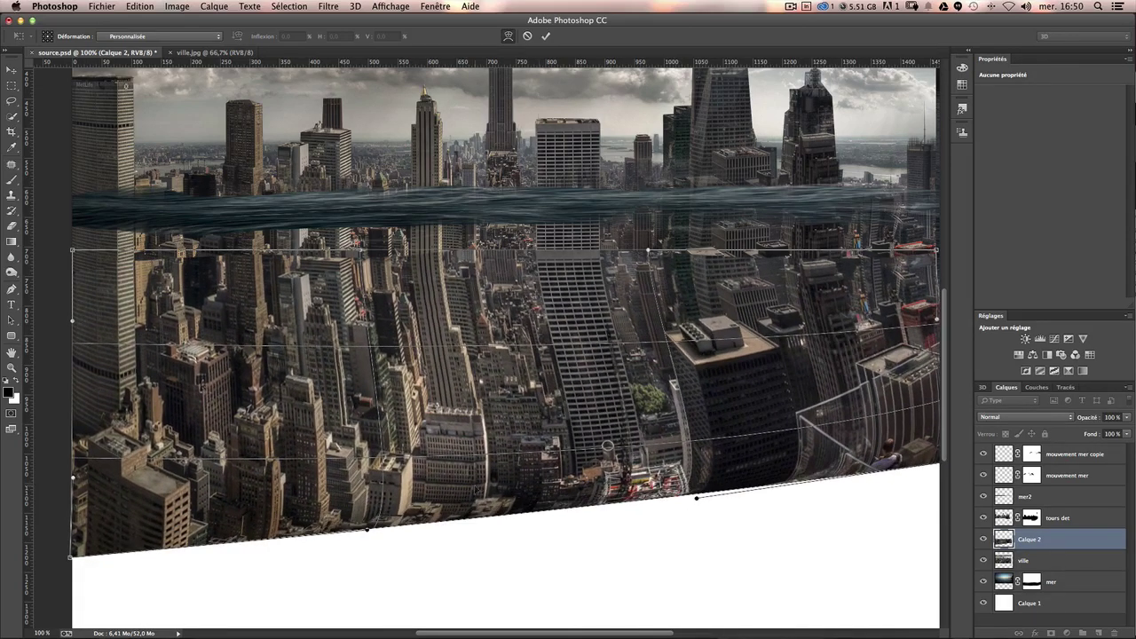
mouse_move(366, 528)
left_mouse_down()
mouse_move(271, 552)
mouse_move(284, 525)
mouse_move(266, 604)
mouse_move(240, 608)
left_mouse_up()
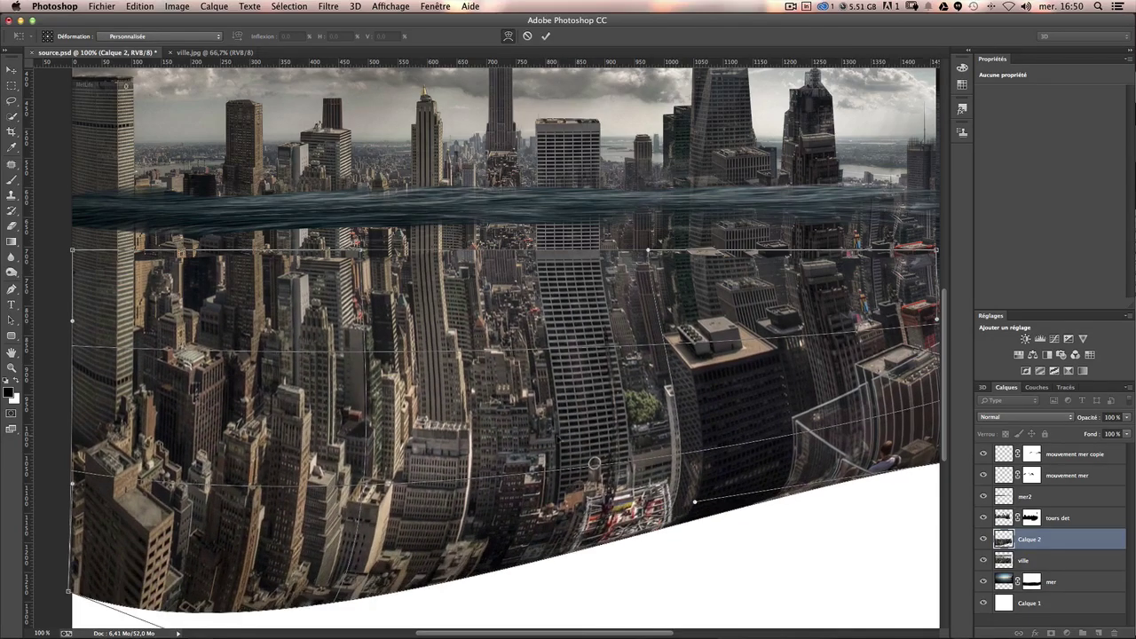
left_click_drag(797, 497, 774, 561)
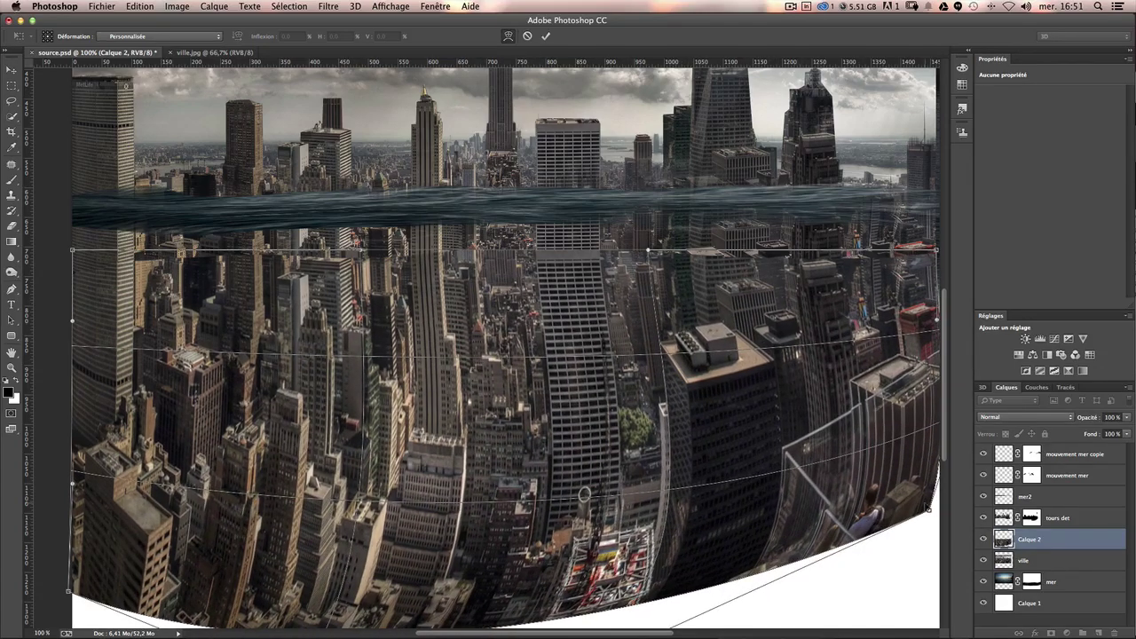
left_click_drag(927, 508, 847, 519)
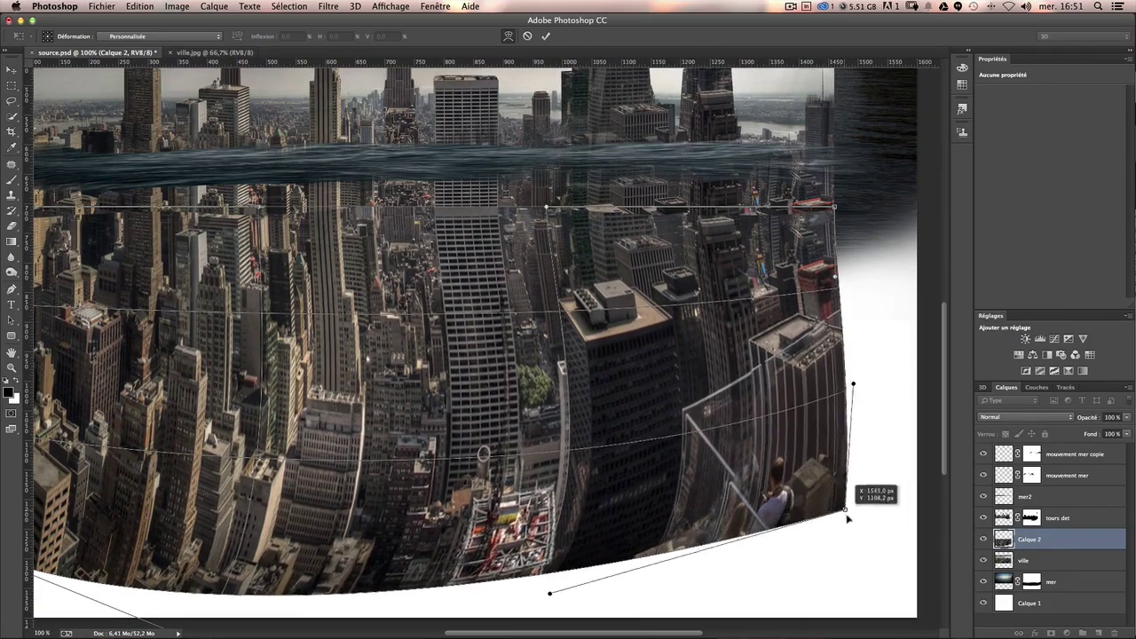
left_click_drag(847, 519, 870, 584)
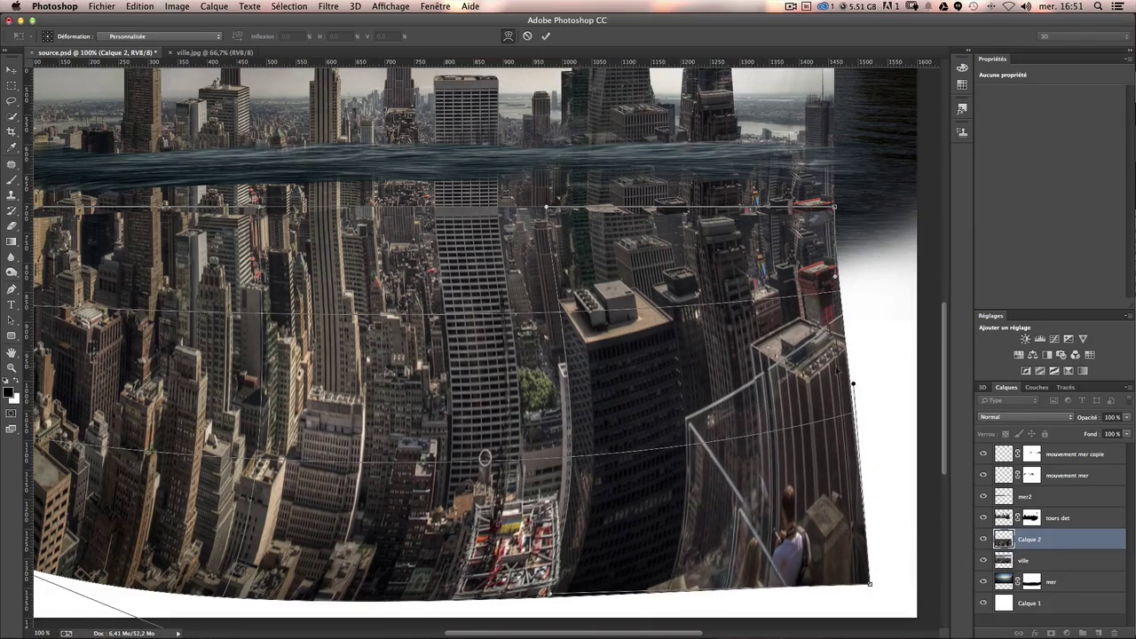
Bend the middle buildings left and raise the city around the central tower.
left_click_drag(852, 383, 877, 393)
scroll(615, 328, "left", 5)
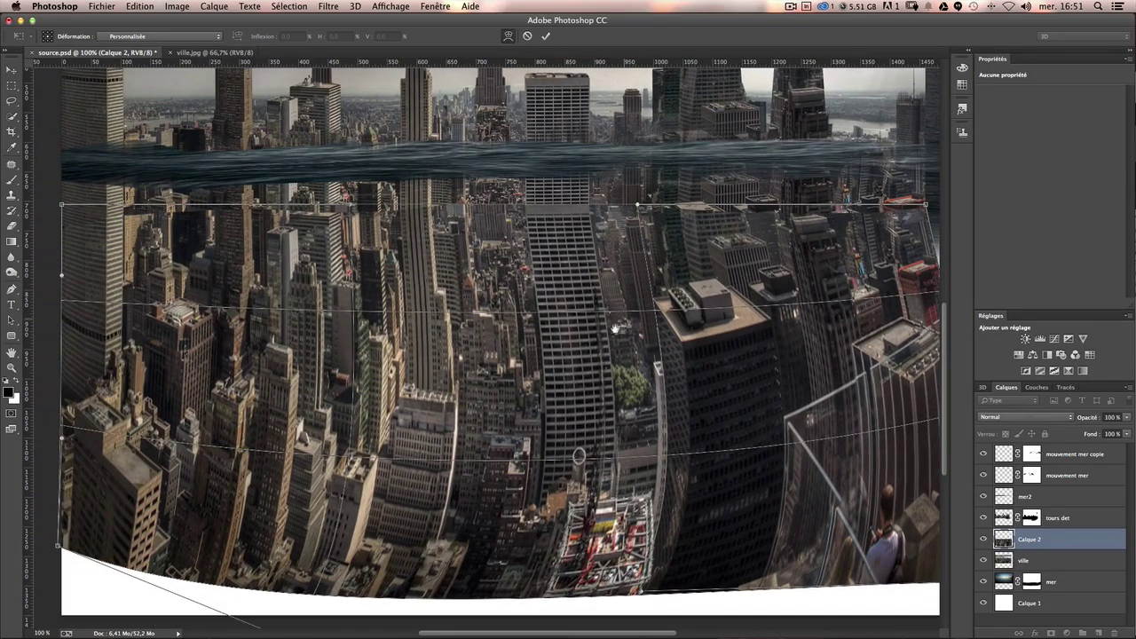
left_click_drag(577, 456, 564, 458)
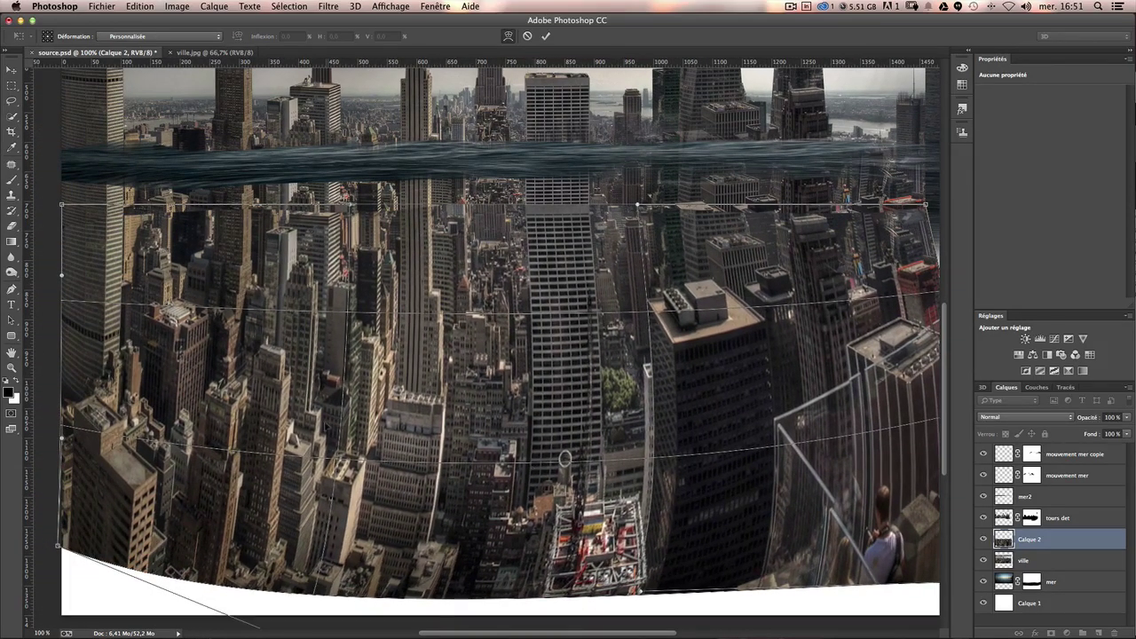
scroll(455, 407, "up", 3)
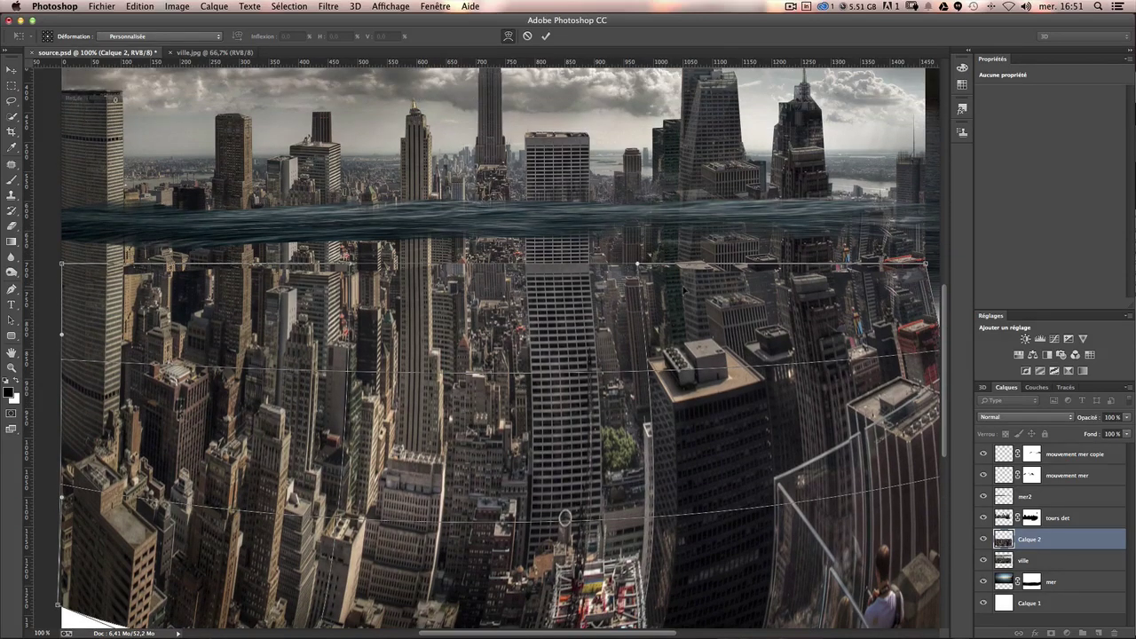
left_click_drag(682, 290, 682, 286)
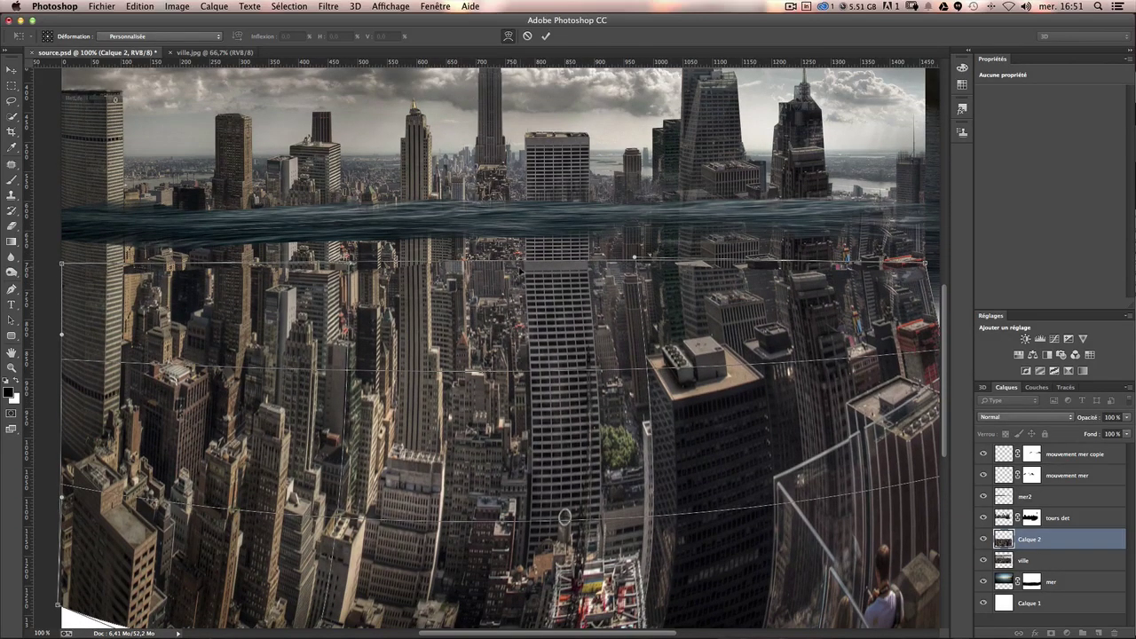
left_click_drag(519, 270, 521, 268)
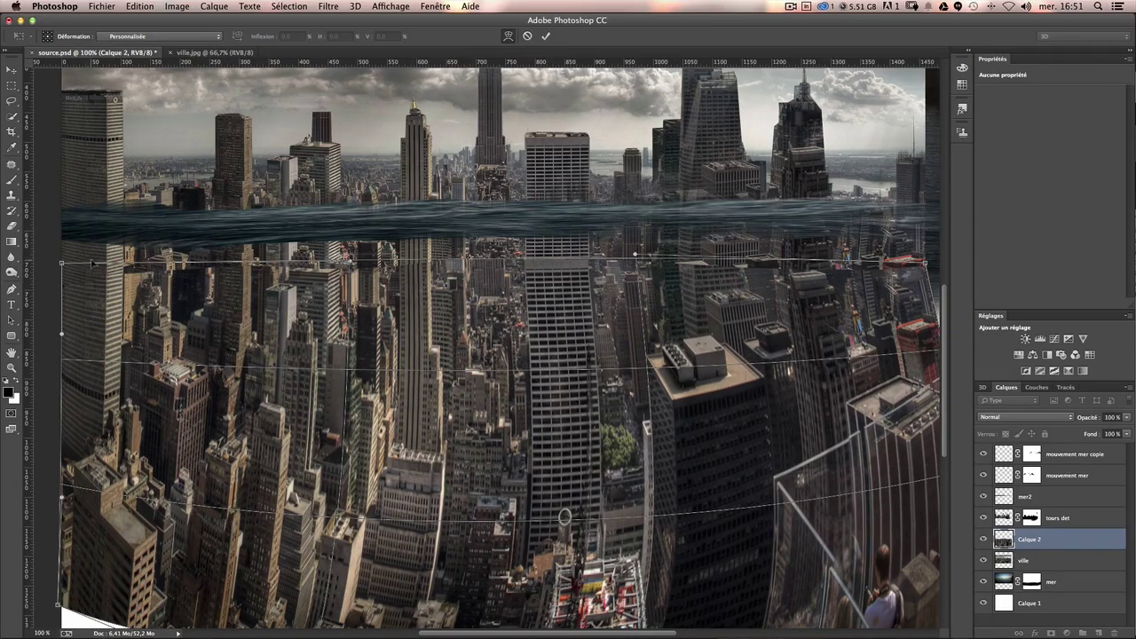
left_click_drag(561, 362, 558, 353)
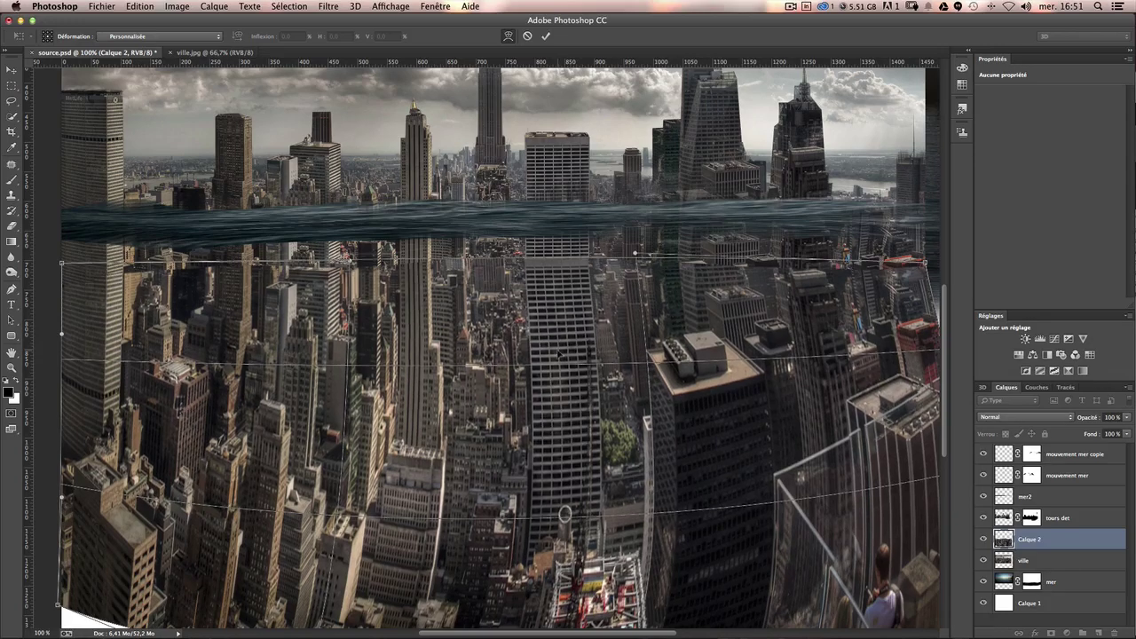
Lift the city's top edge and corners beneath the water band and commit the warp.
left_click_drag(114, 277, 92, 249)
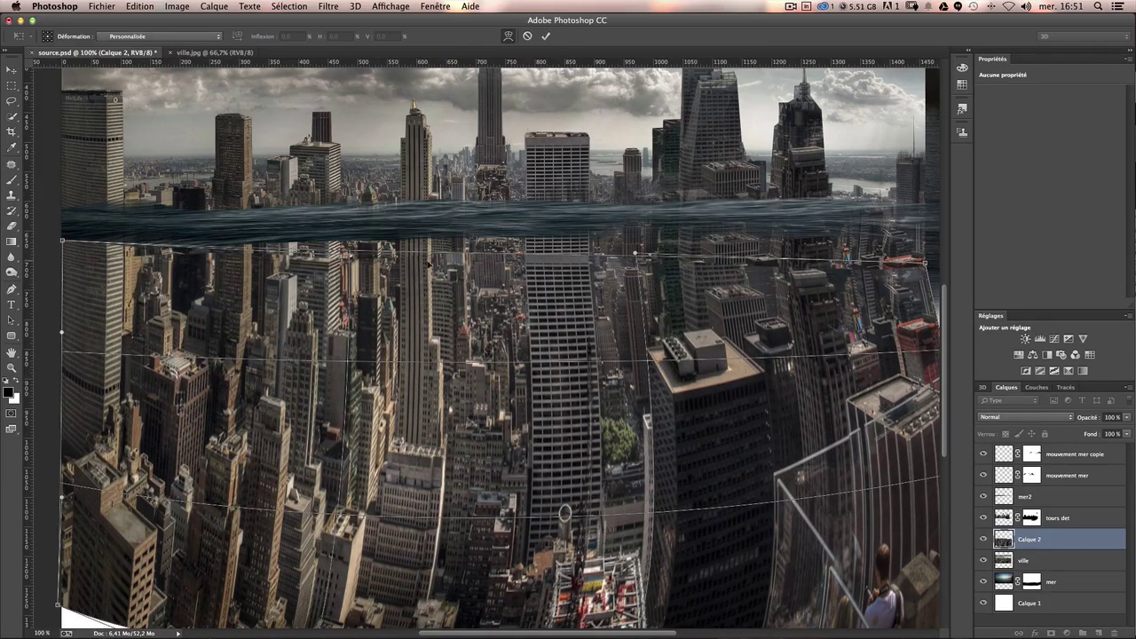
left_click_drag(536, 257, 538, 251)
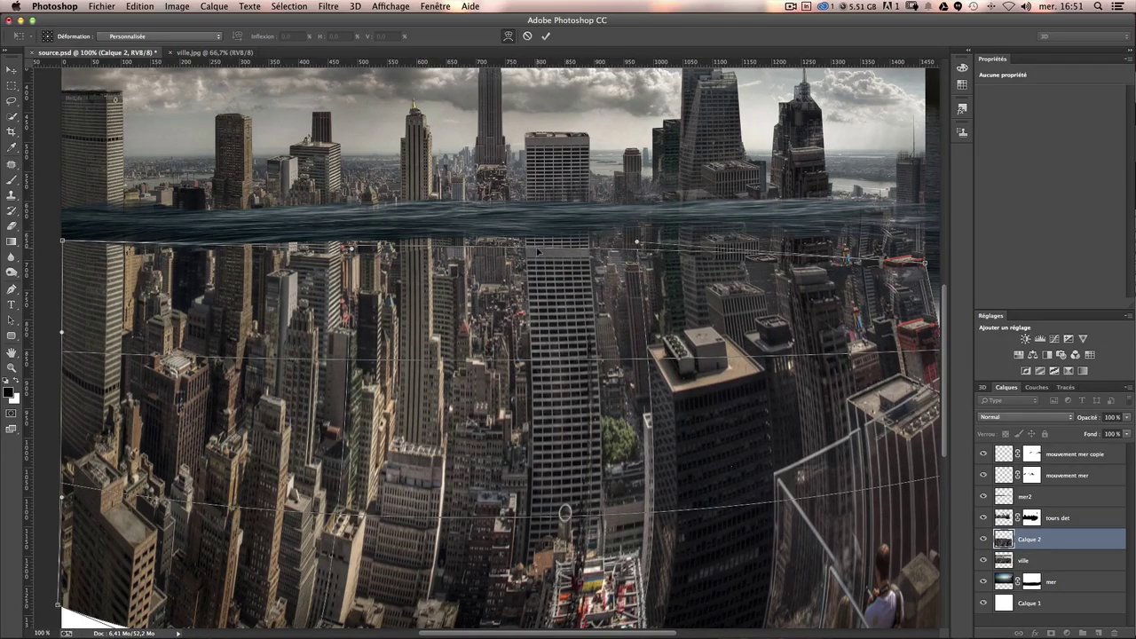
left_click_drag(850, 330, 724, 320)
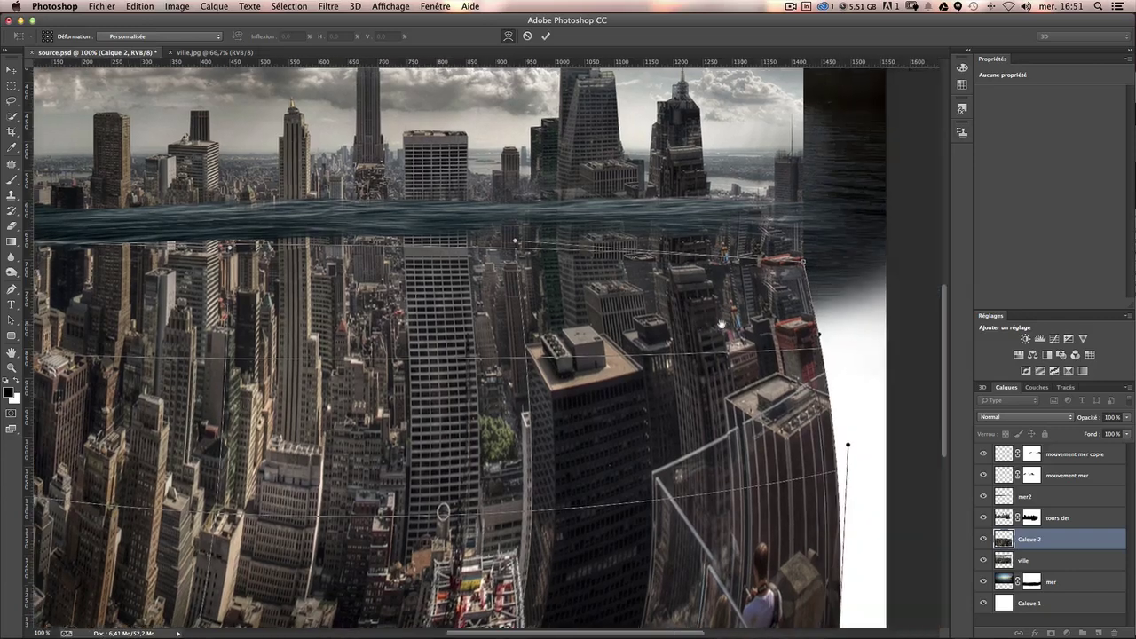
mouse_move(803, 262)
left_mouse_down()
mouse_move(812, 227)
mouse_move(802, 228)
left_mouse_up()
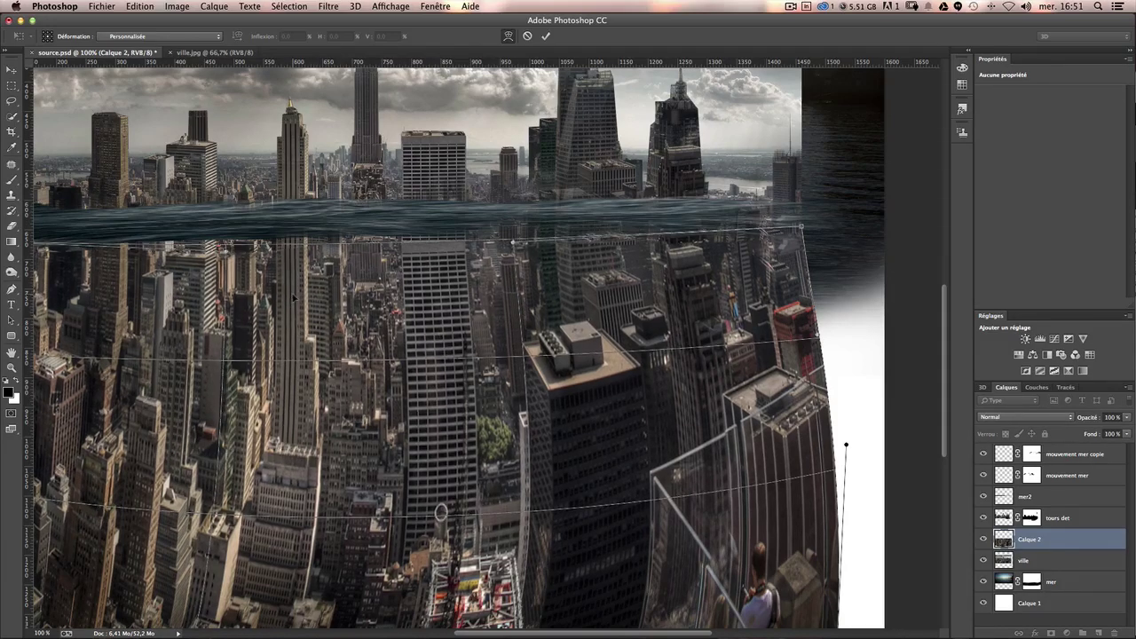
mouse_move(510, 426)
left_mouse_down()
mouse_move(643, 437)
mouse_move(626, 488)
left_mouse_up()
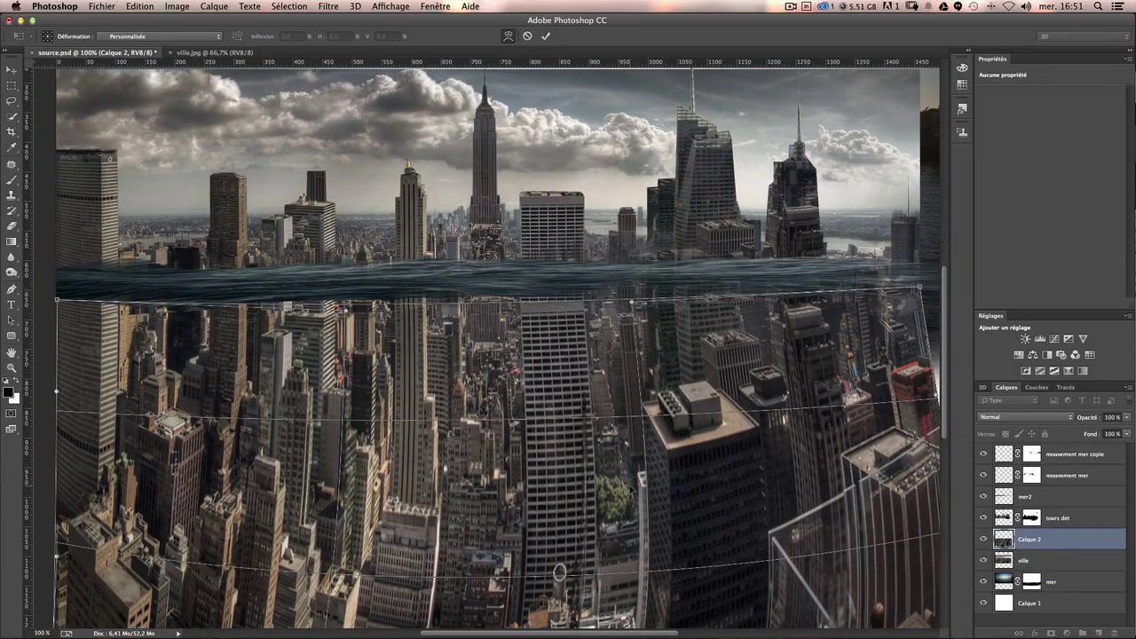
key("Return")
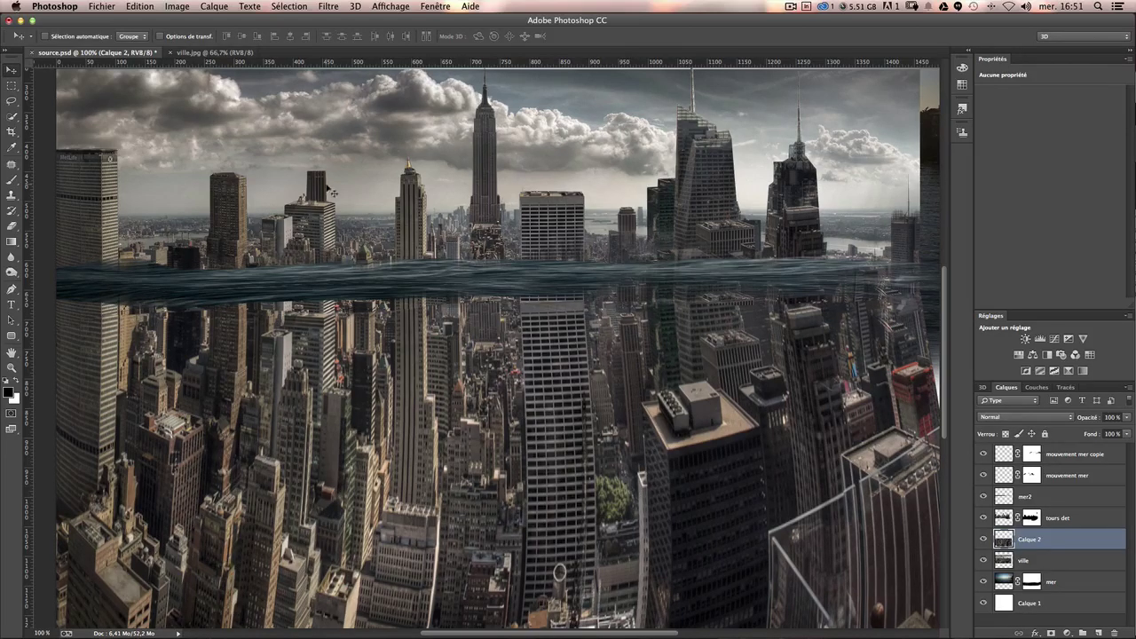
scroll(426, 325, "down", 1)
scroll(443, 266, "down", 3)
Toggle the 'ville' skyline layer to compare, leaving it hidden.
scroll(472, 260, "up", 1)
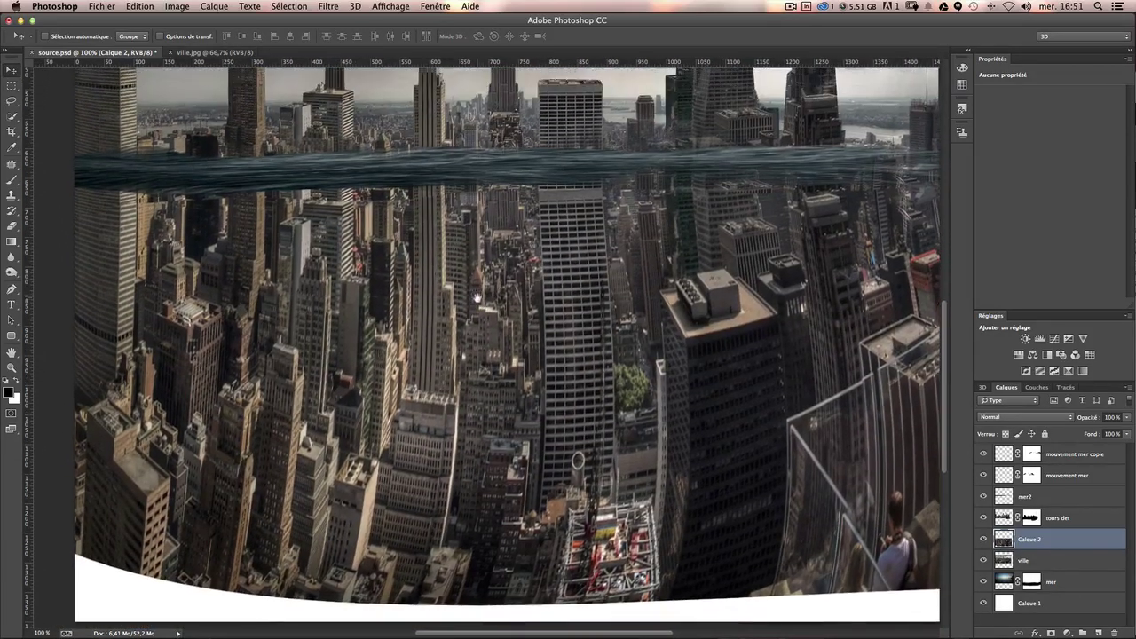
scroll(472, 259, "up", 1)
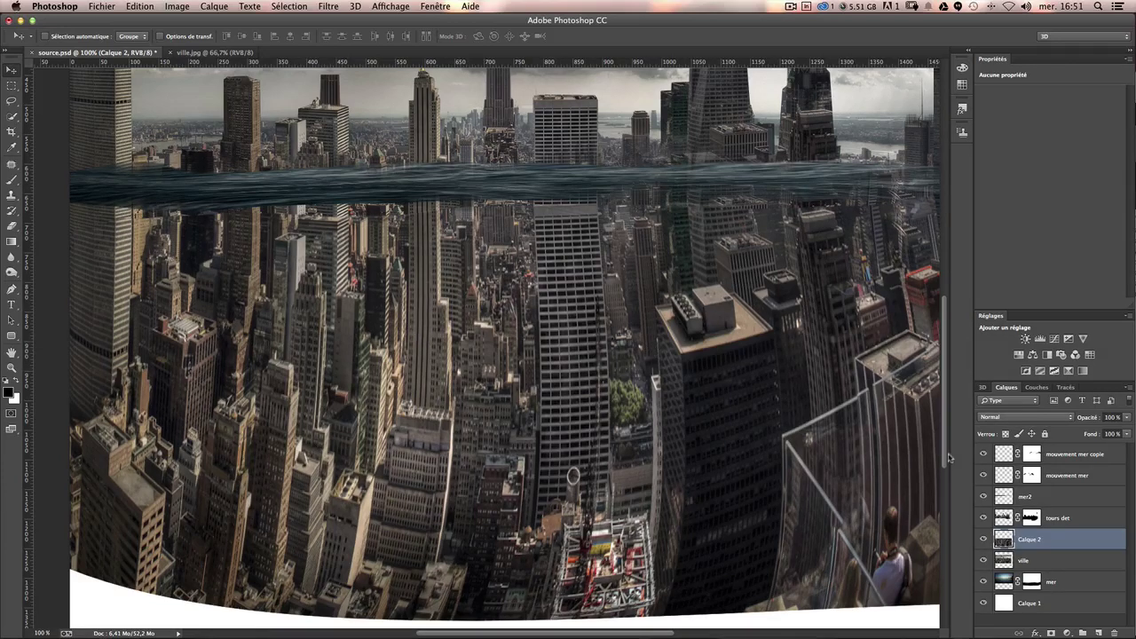
left_click(983, 560)
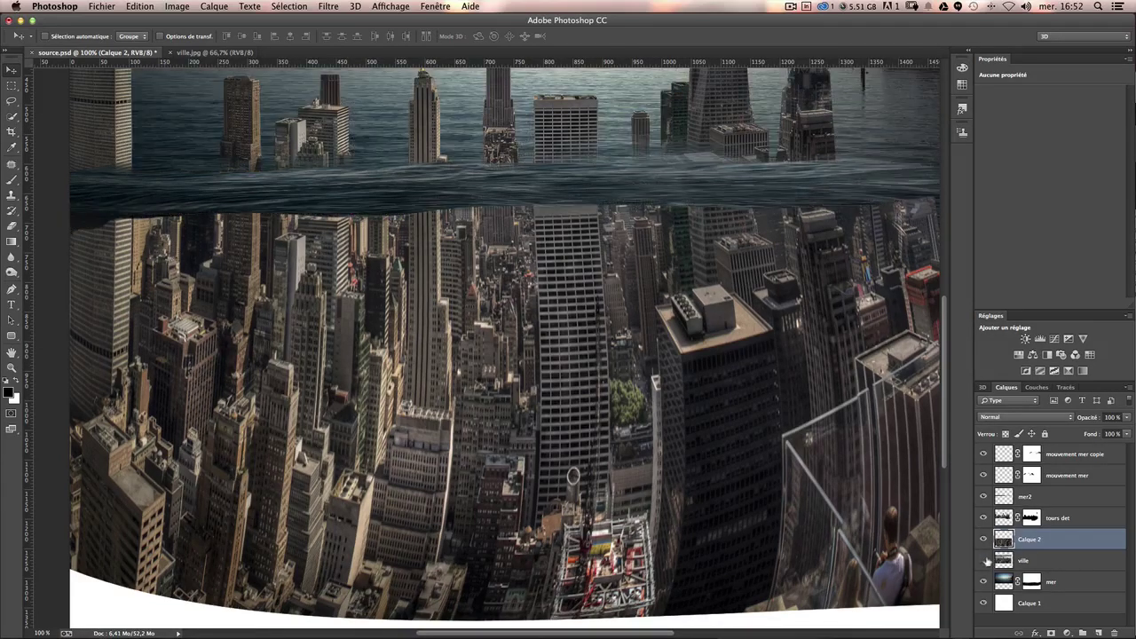
left_click(983, 560)
left_click(983, 560)
left_click(1022, 561)
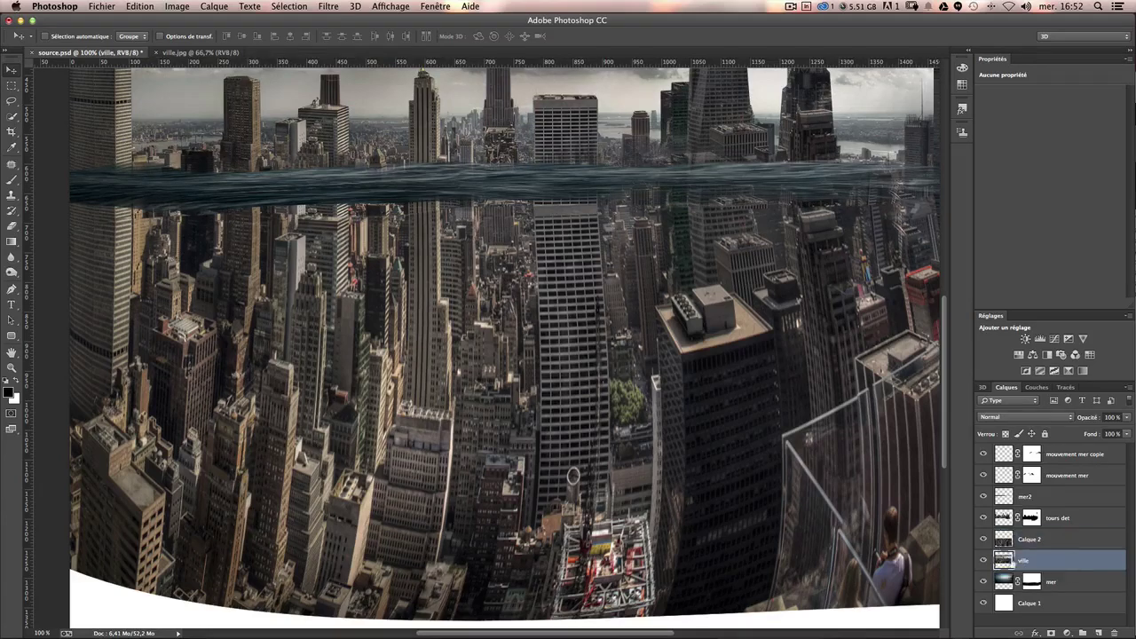
left_click(983, 560)
left_click(983, 560)
left_click(983, 560)
left_click(983, 560)
scroll(976, 563, "up", 3)
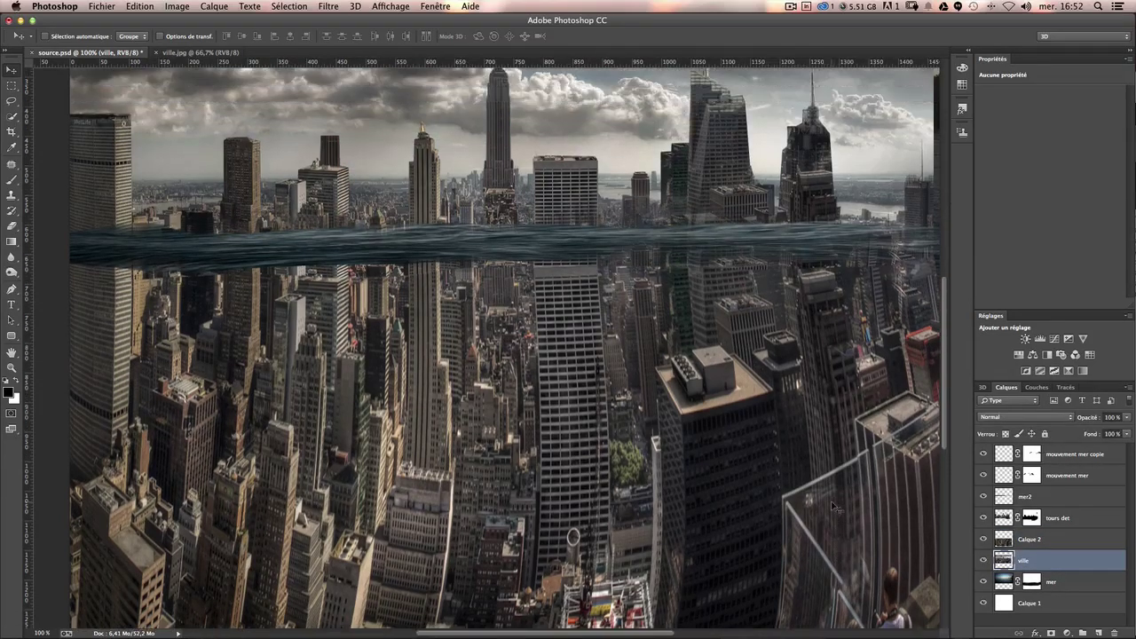
left_click(983, 560)
scroll(985, 568, "up", 1)
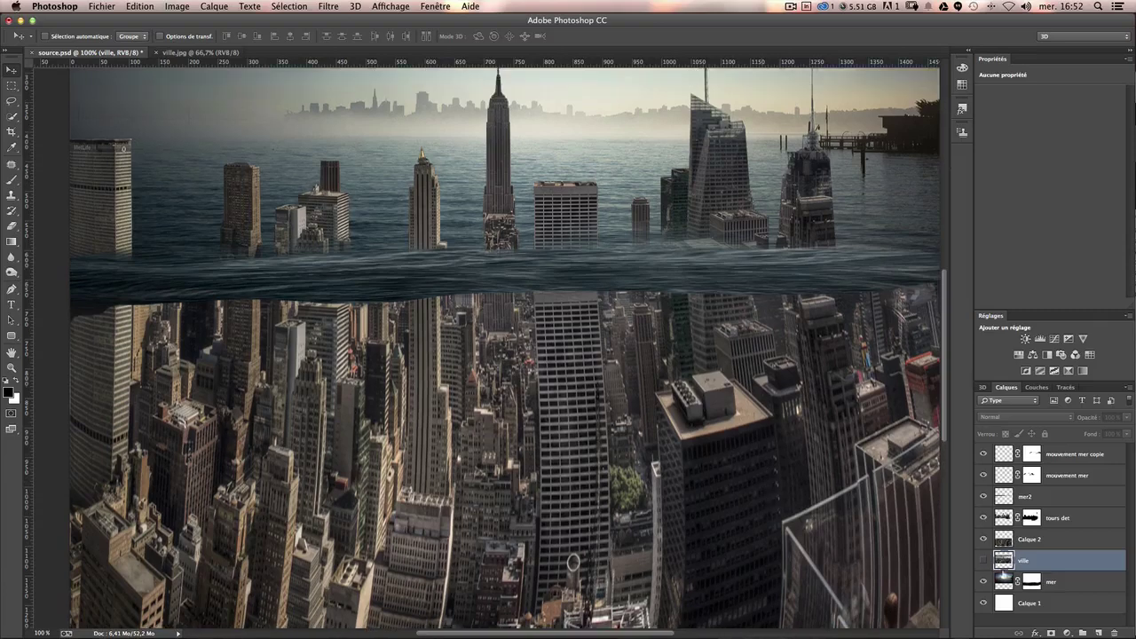
left_click(984, 559)
left_click(984, 560)
left_click(983, 560)
scroll(572, 561, "down", 3)
Rename Calque 2 to 'ville sous leau'.
left_click(1050, 541)
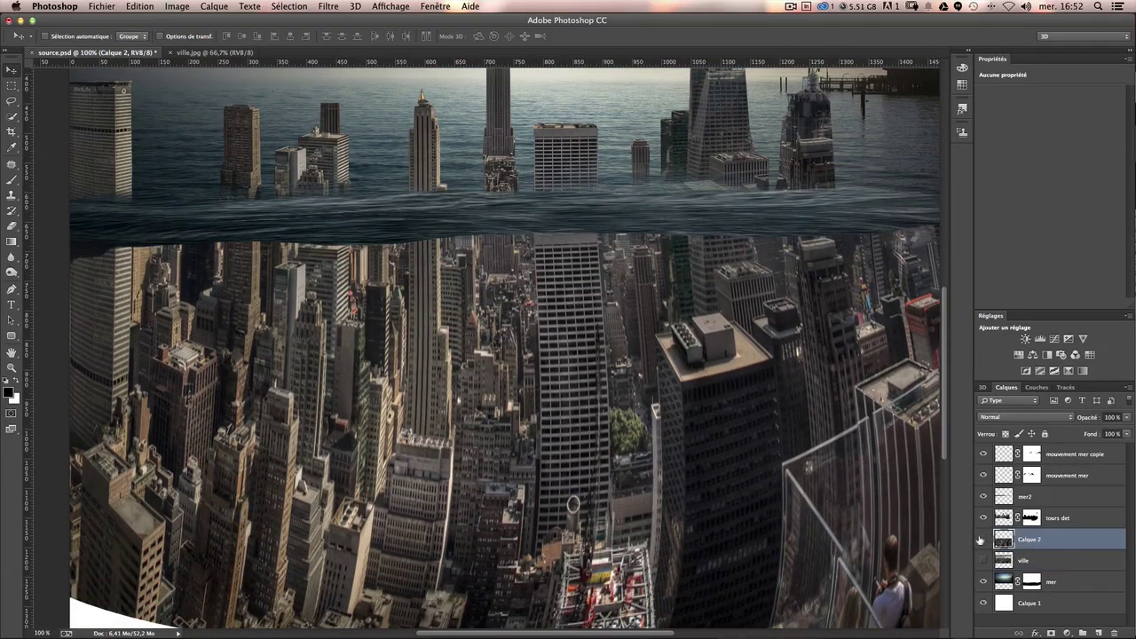
left_click(982, 538)
left_click_drag(718, 526, 707, 411)
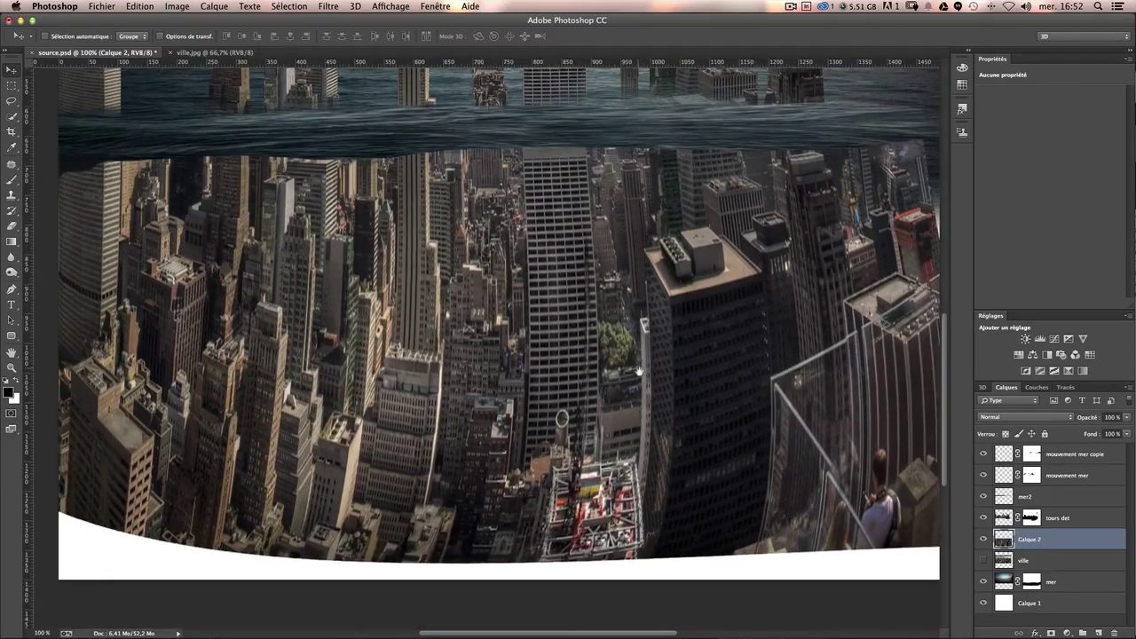
double_click(1029, 540)
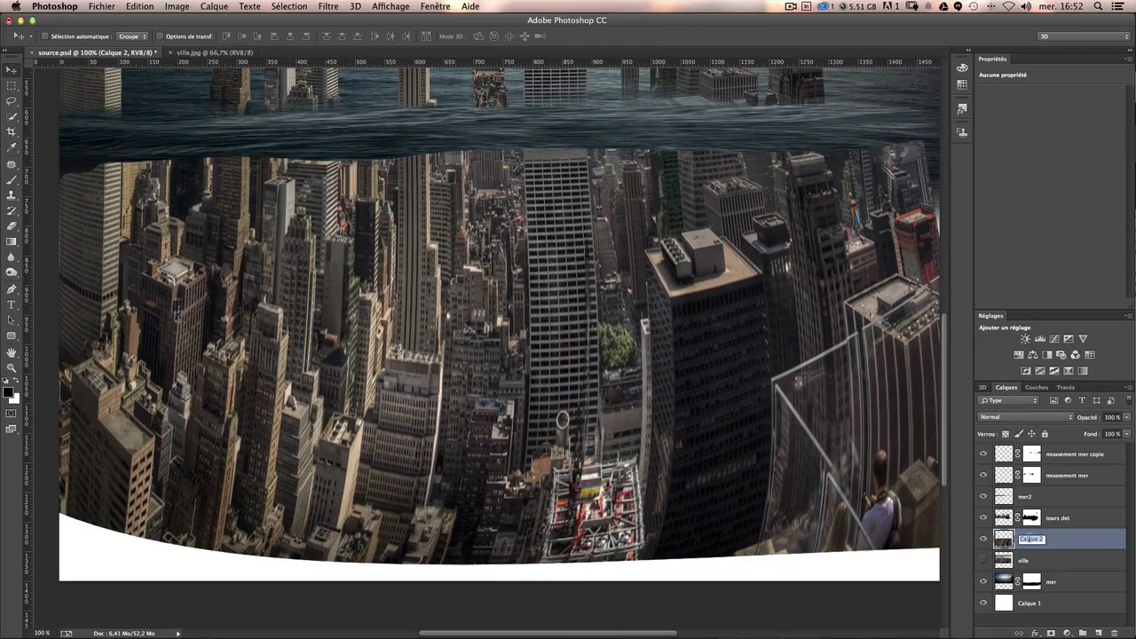
type("ville sous leau")
key("Return")
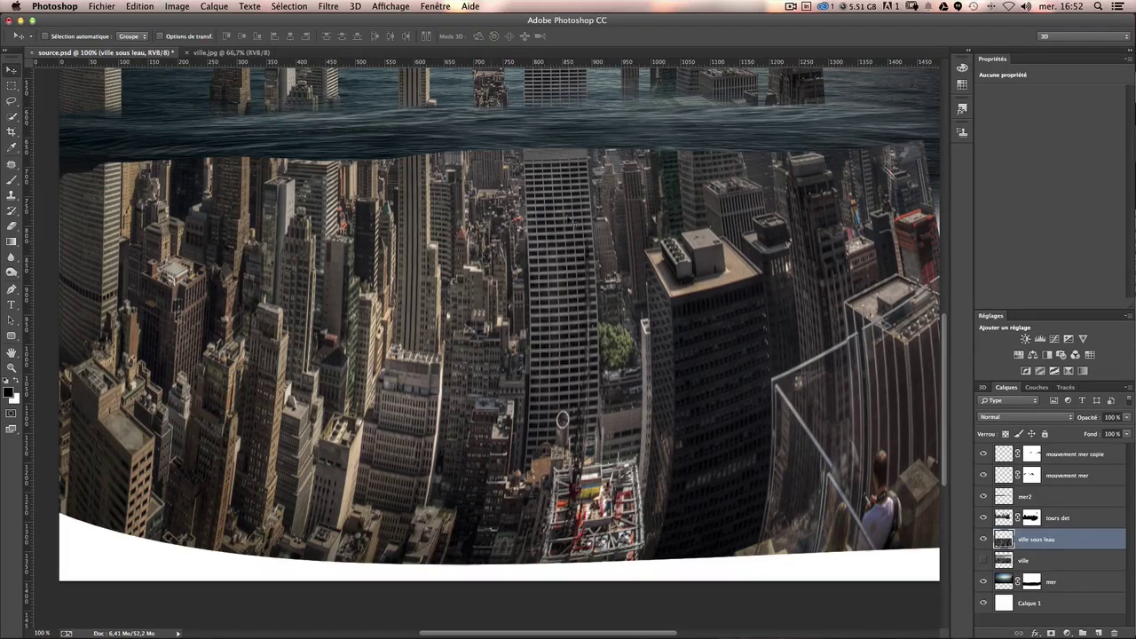
scroll(468, 238, "up", 3)
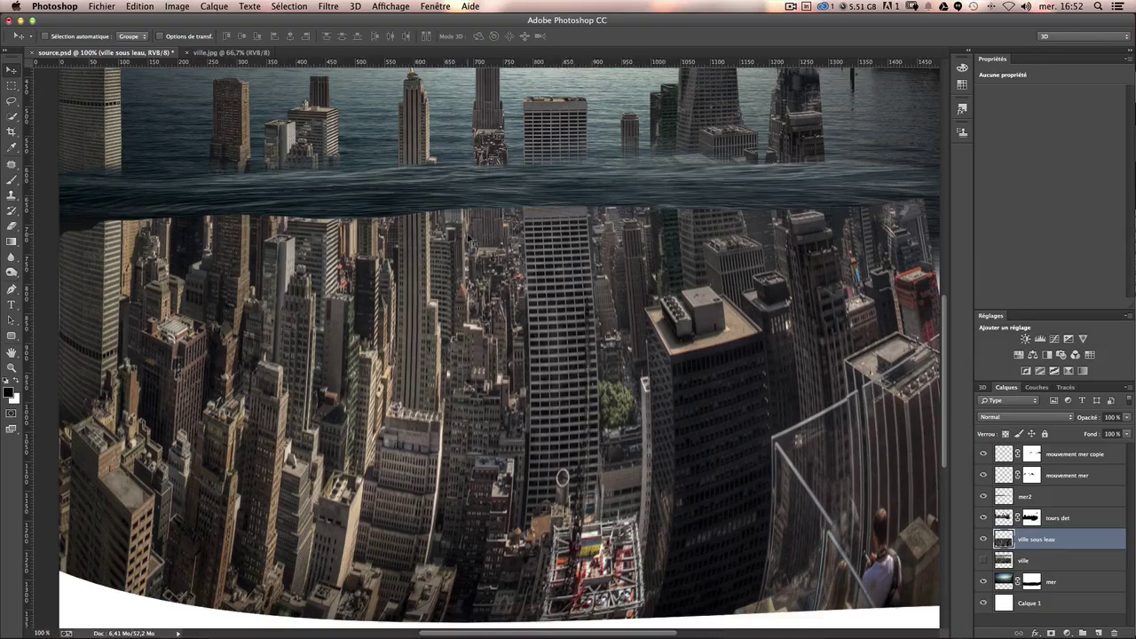
Apply a Gaussian blur (Flou gaussien) with radius 0,7 pixels to the underwater city.
left_click(328, 7)
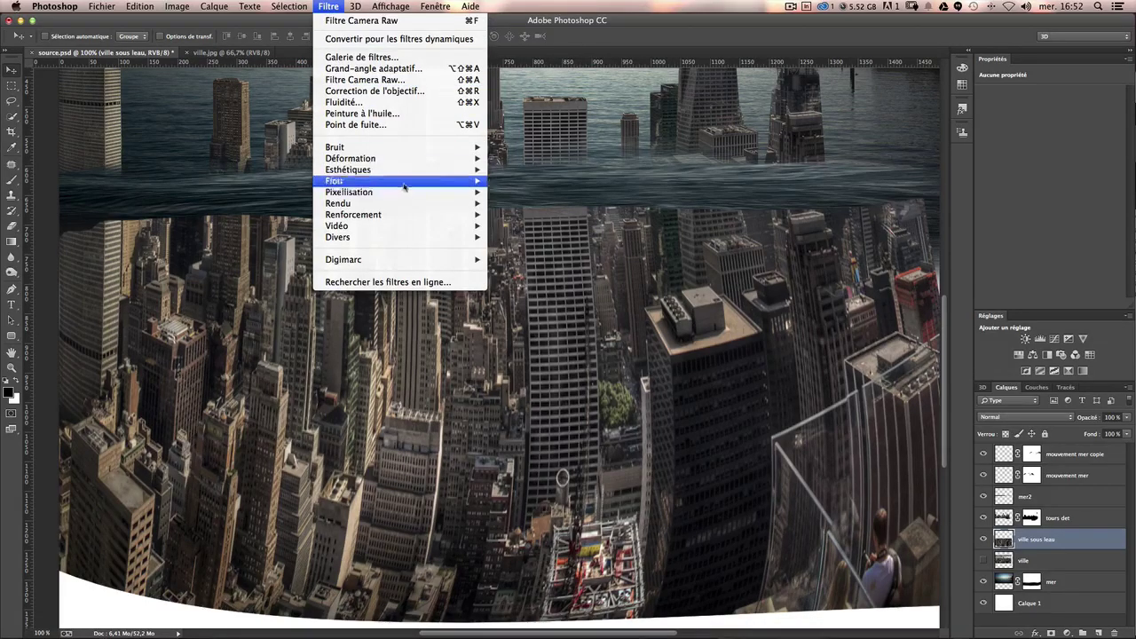
mouse_move(334, 181)
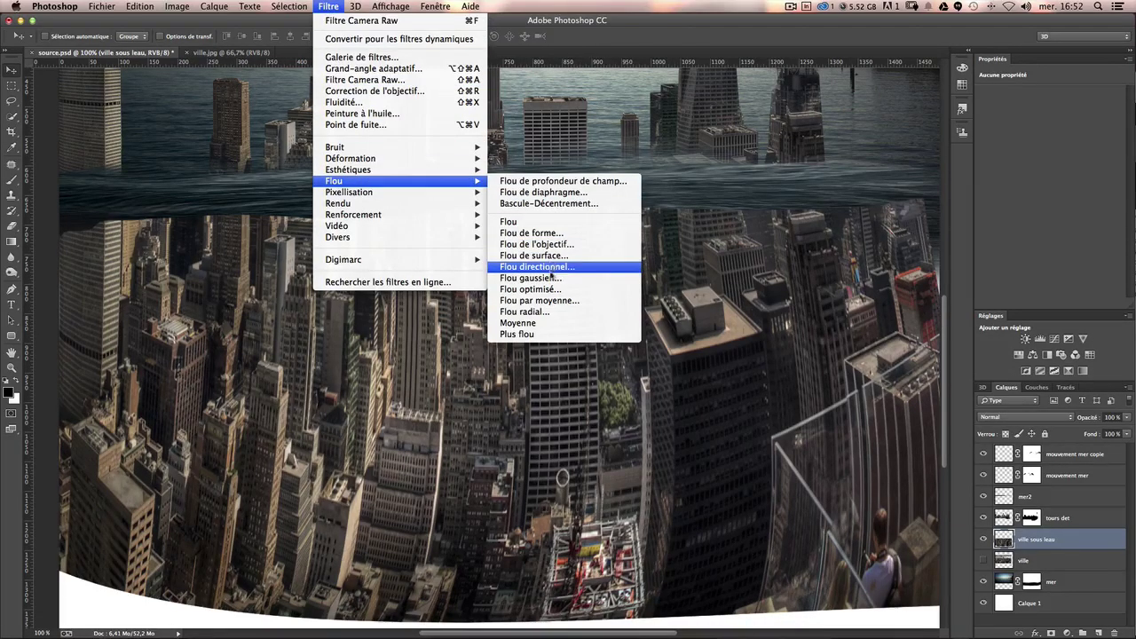
left_click(543, 279)
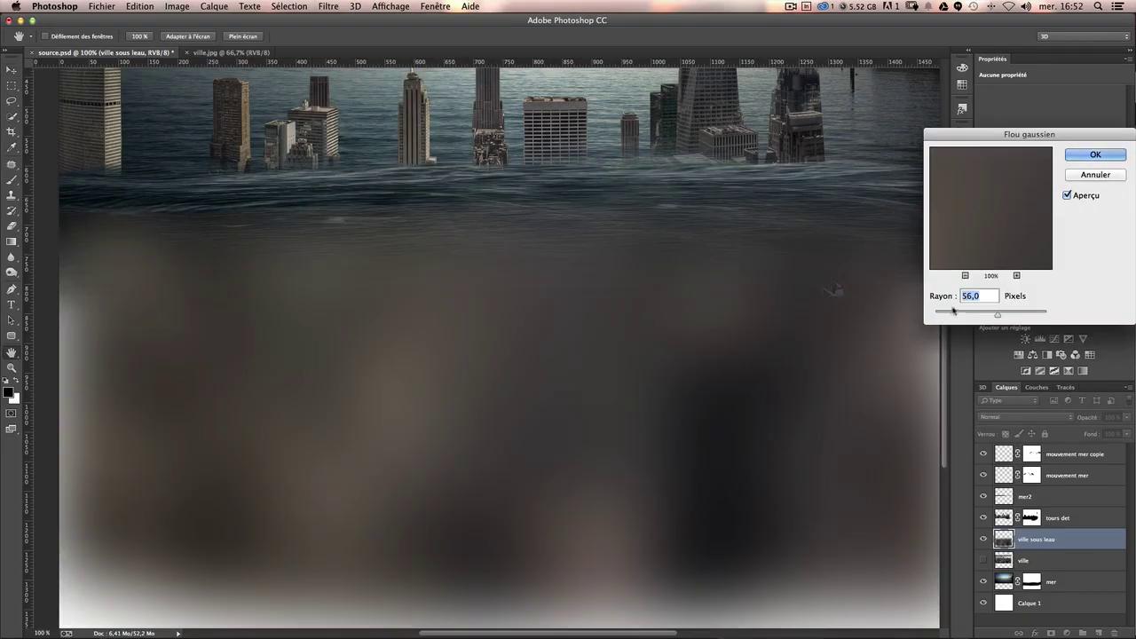
left_click_drag(953, 311, 944, 315)
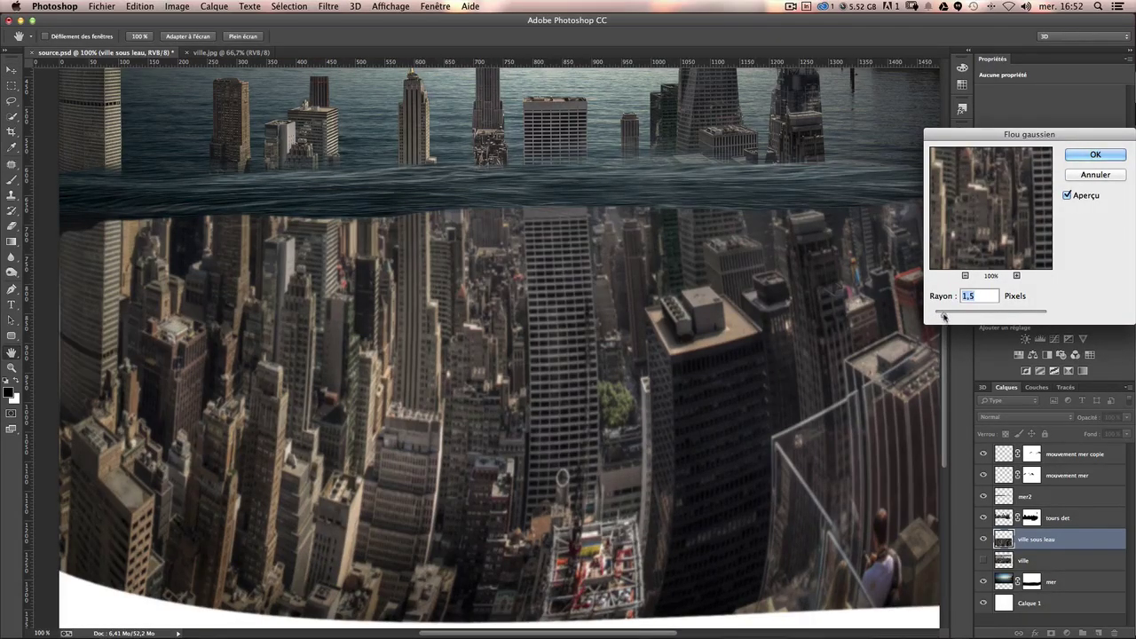
left_click(982, 293)
key("Down")
key("Down")
key("Down")
key("Return")
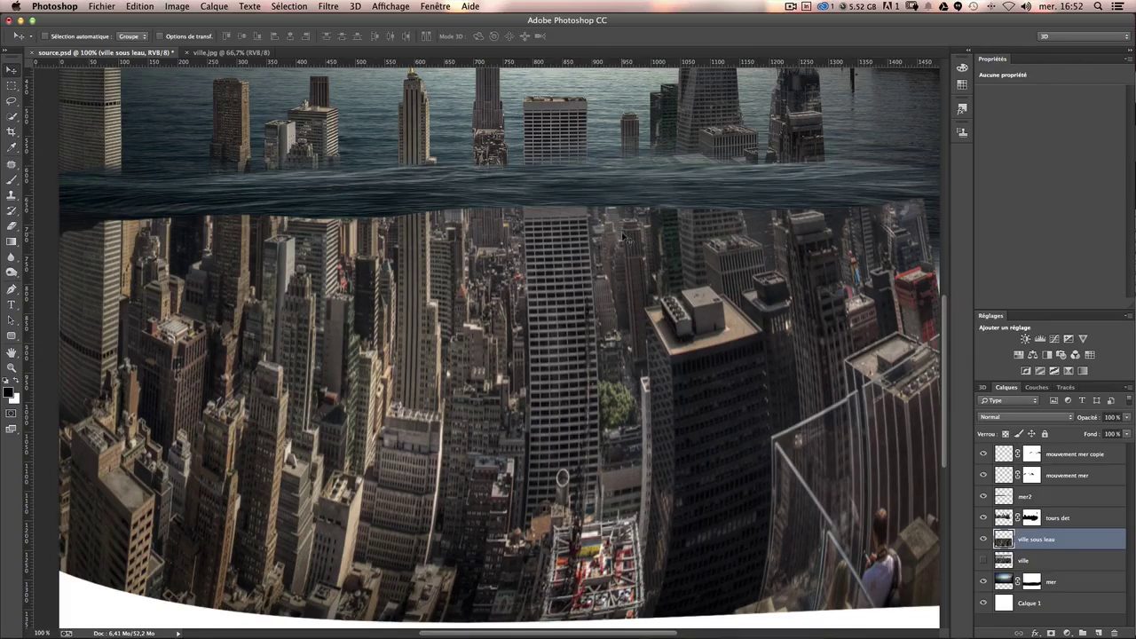
Undo and reapply the blur to compare the city before and after.
key("ctrl+z")
key("ctrl+f")
left_click(329, 6)
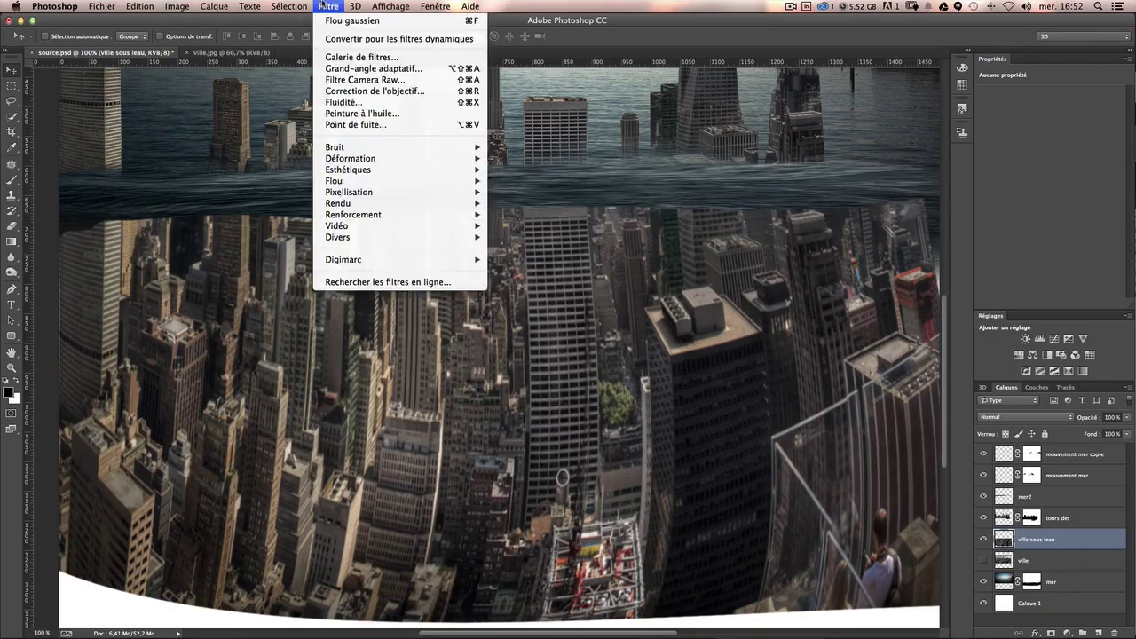
left_click(778, 279)
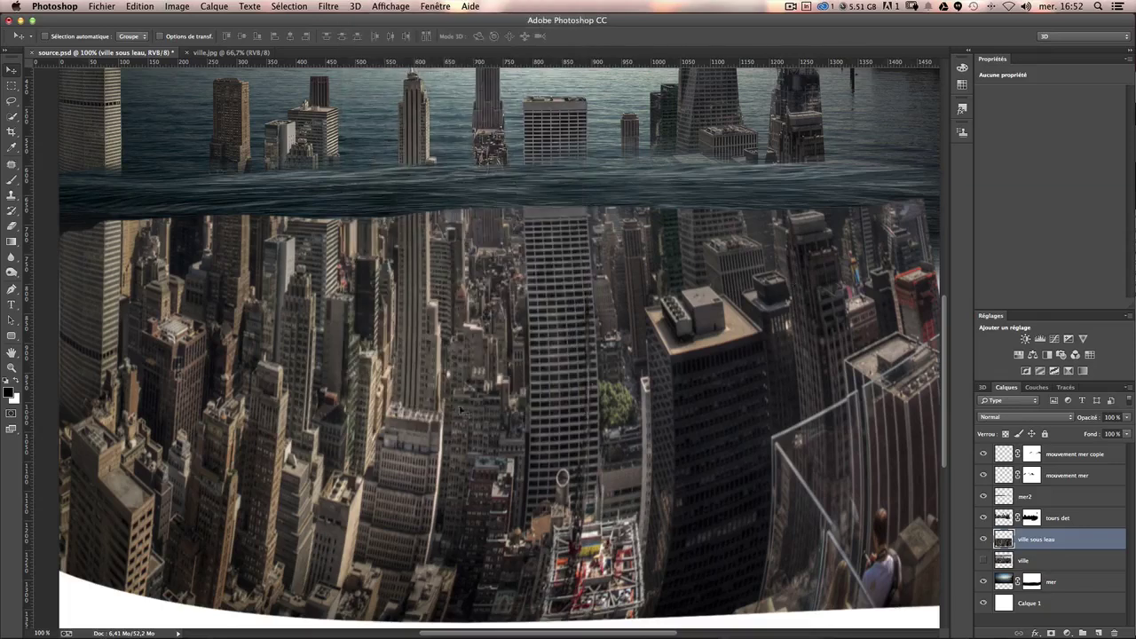
key("ctrl+c")
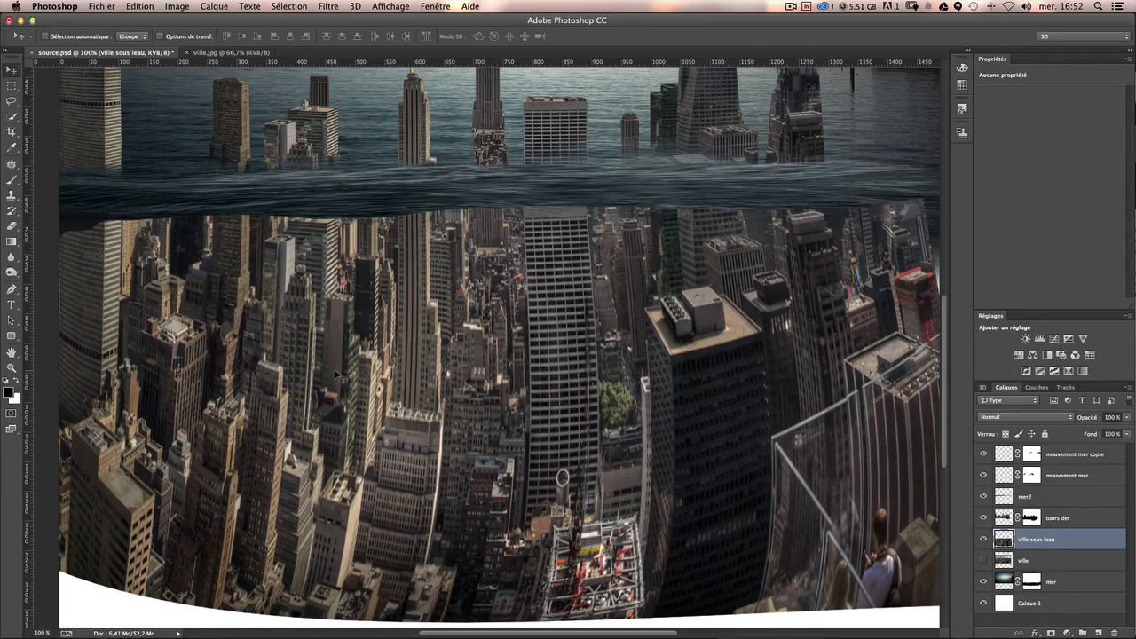
key("ctrl+v")
key("ctrl+v")
key("ctrl+z")
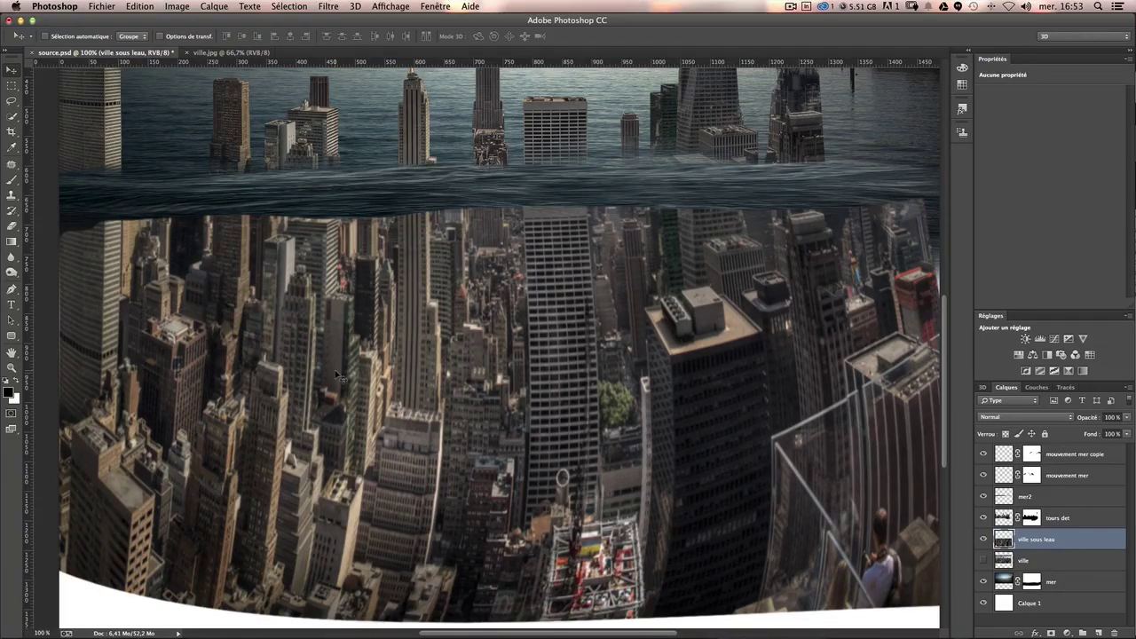
At 100% zoom, nudge 'ville sous leau' up about 33 px under the wave band.
key("ctrl+minus")
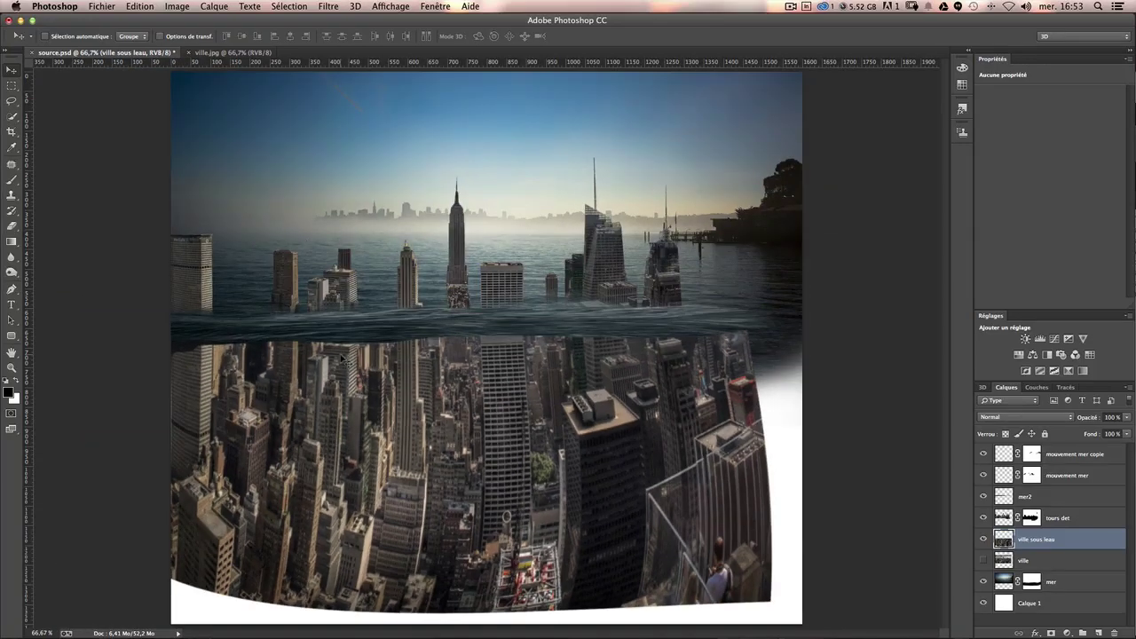
key("ctrl+plus")
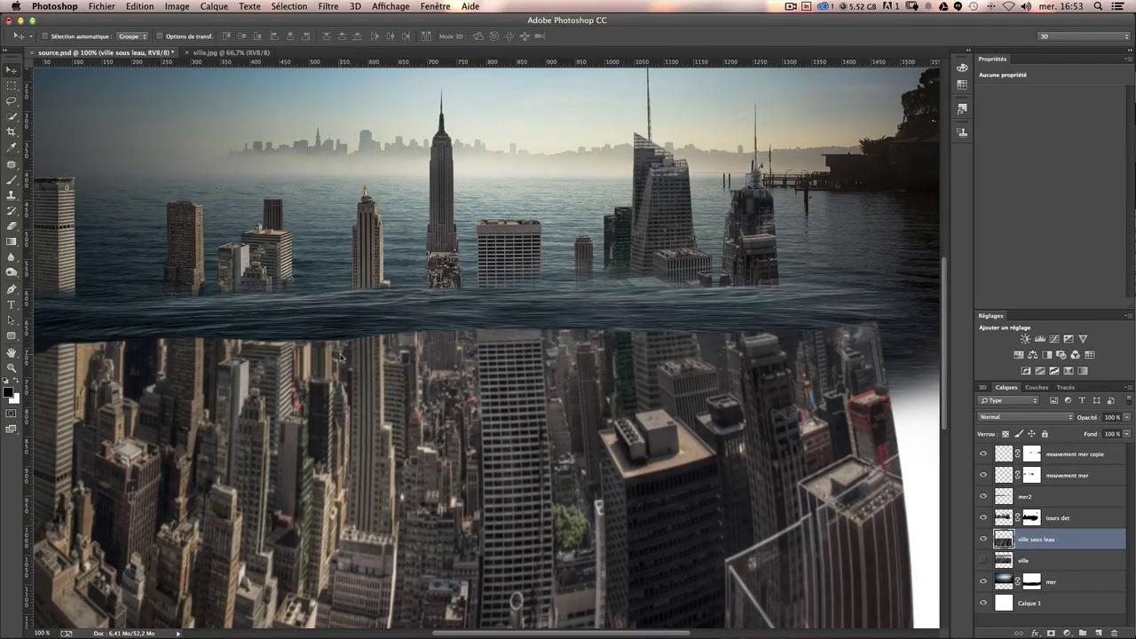
left_click_drag(396, 424, 474, 353)
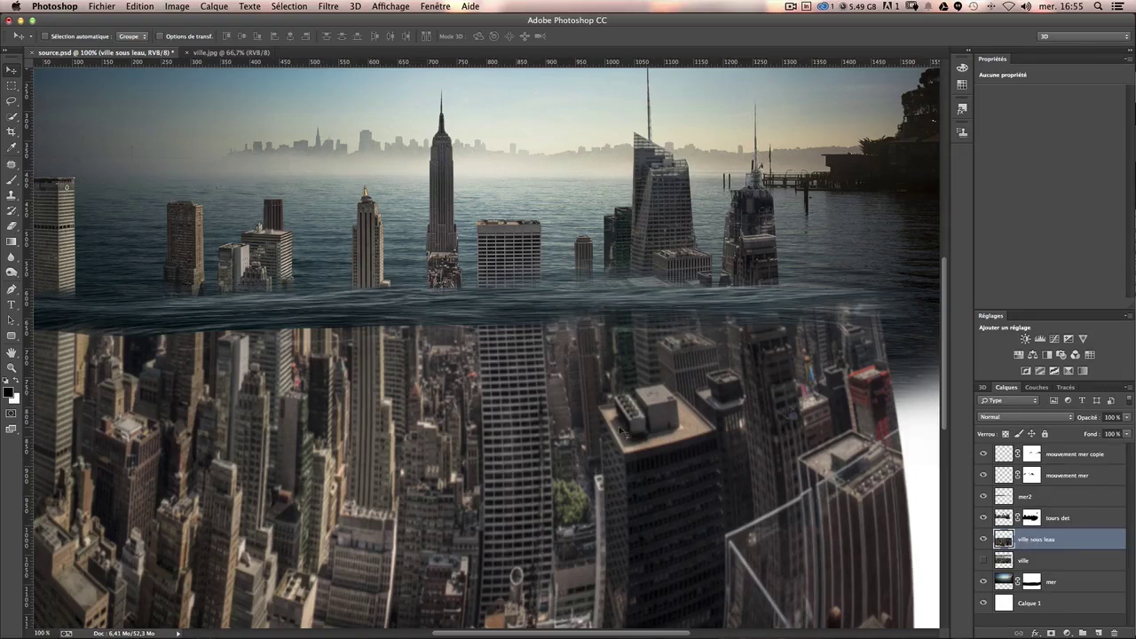
left_click_drag(623, 433, 618, 404)
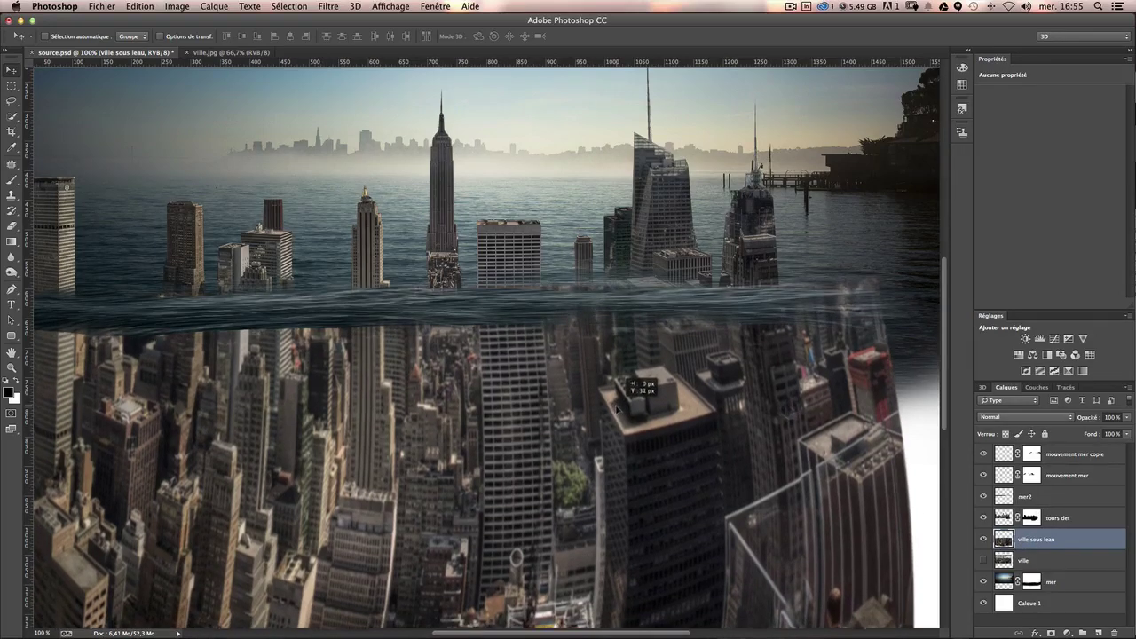
scroll(502, 410, "left", 5)
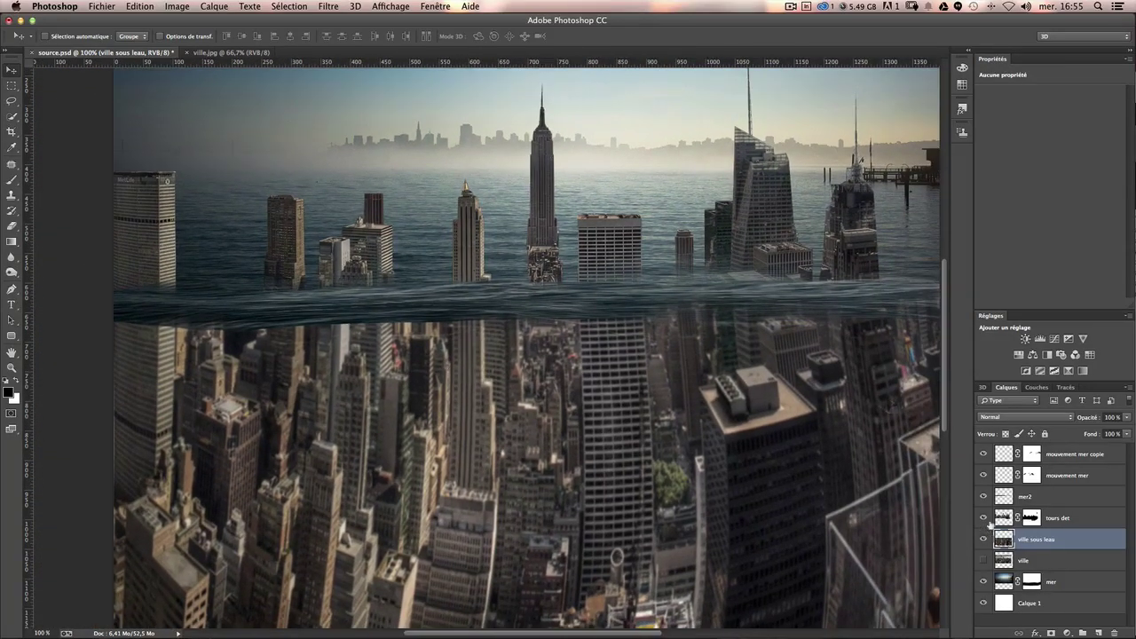
Add a layer mask to 'mer2' and set up a very soft brush of about 96 px.
left_click(982, 496)
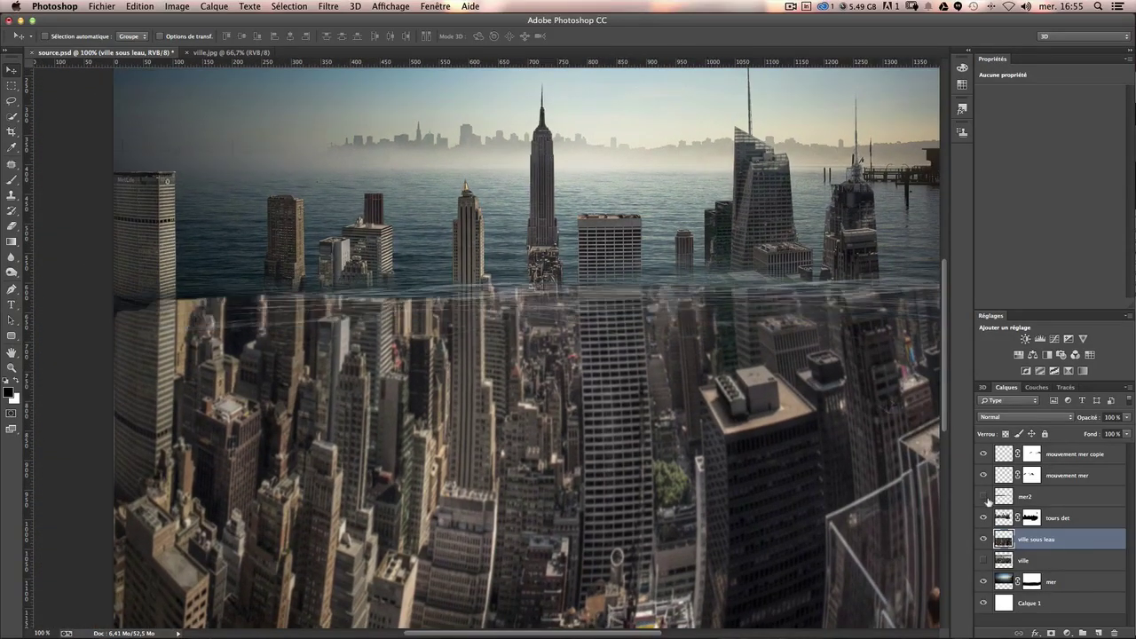
left_click(1023, 499)
left_click(1050, 626)
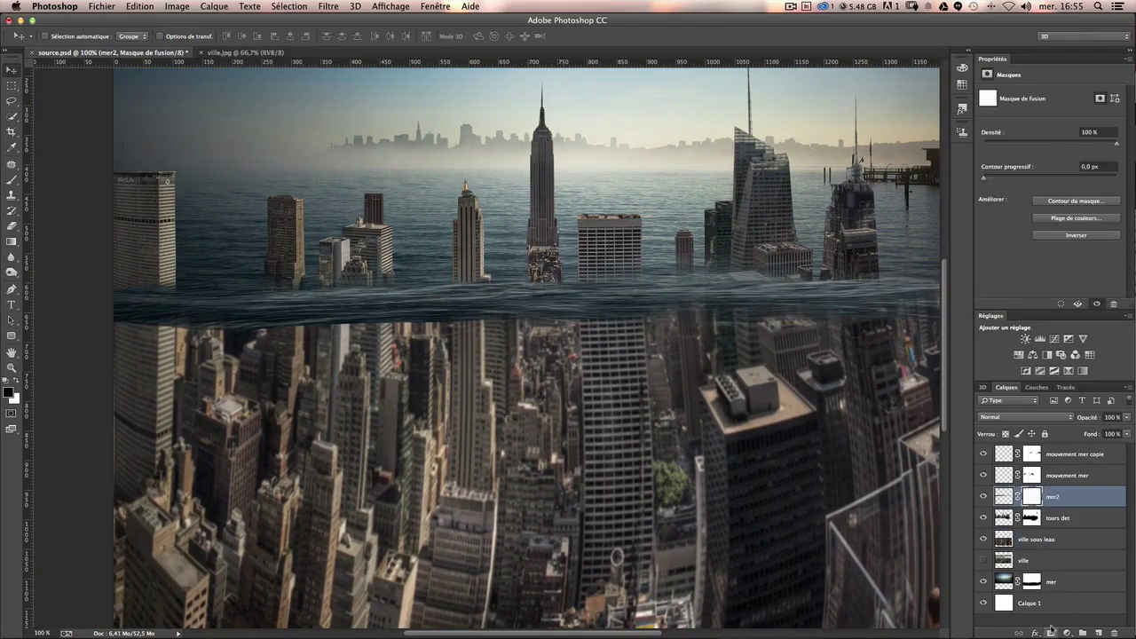
left_click(11, 193)
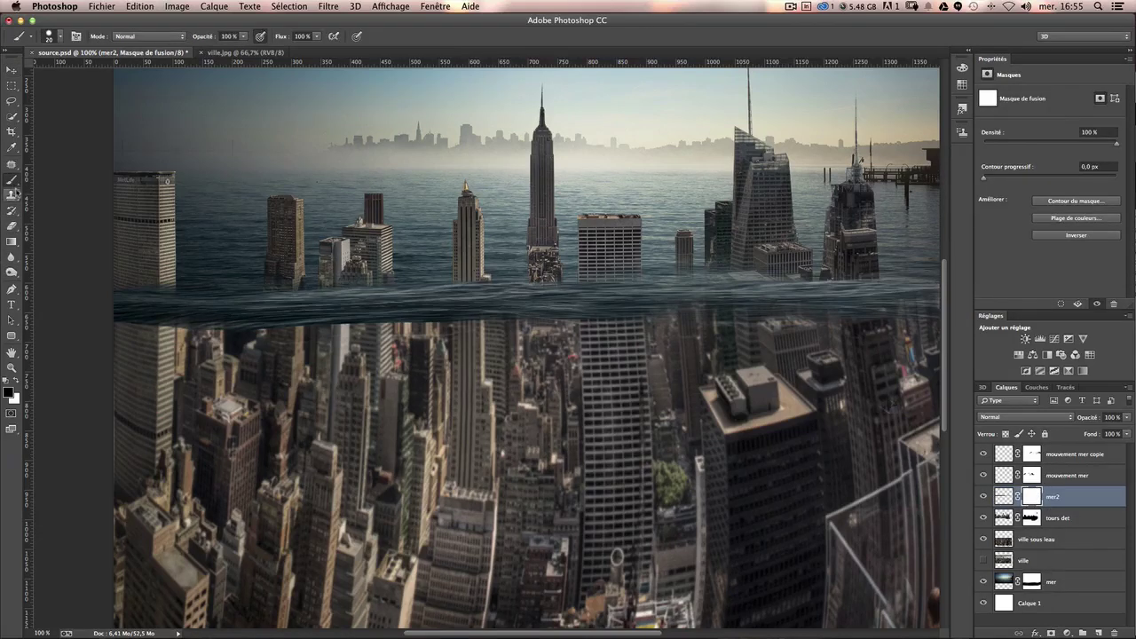
mouse_move(258, 314)
left_mouse_down()
mouse_move(280, 313)
mouse_move(246, 264)
left_mouse_up()
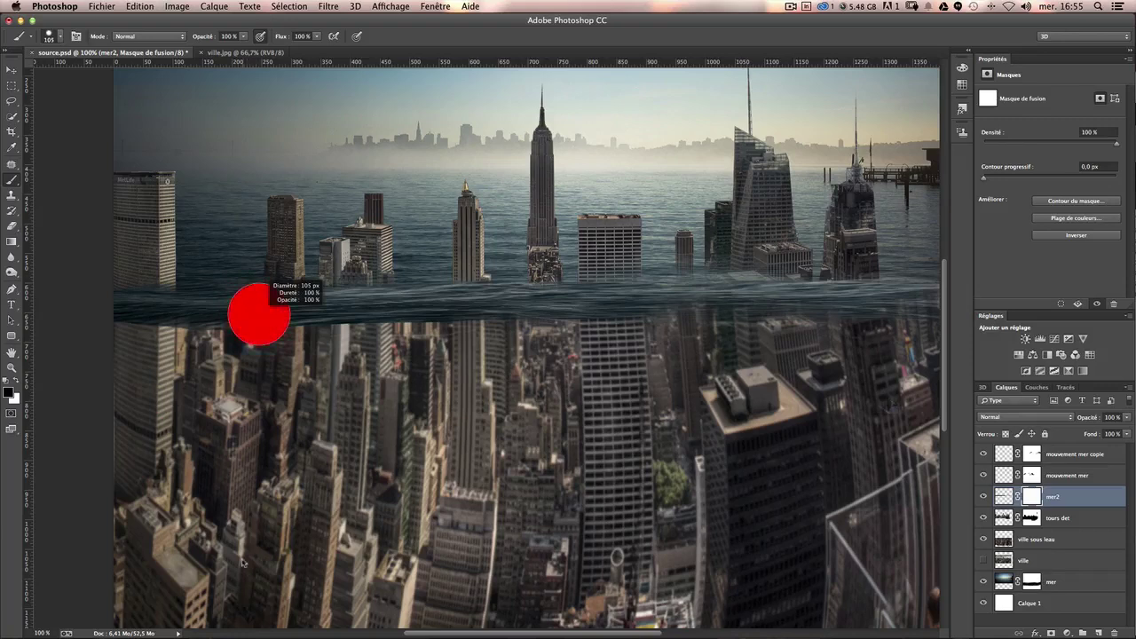
mouse_move(246, 265)
left_mouse_down()
mouse_move(251, 293)
mouse_move(259, 235)
mouse_move(246, 93)
left_mouse_up()
mouse_move(244, 24)
left_mouse_down()
mouse_move(285, 281)
mouse_move(224, 290)
left_mouse_up()
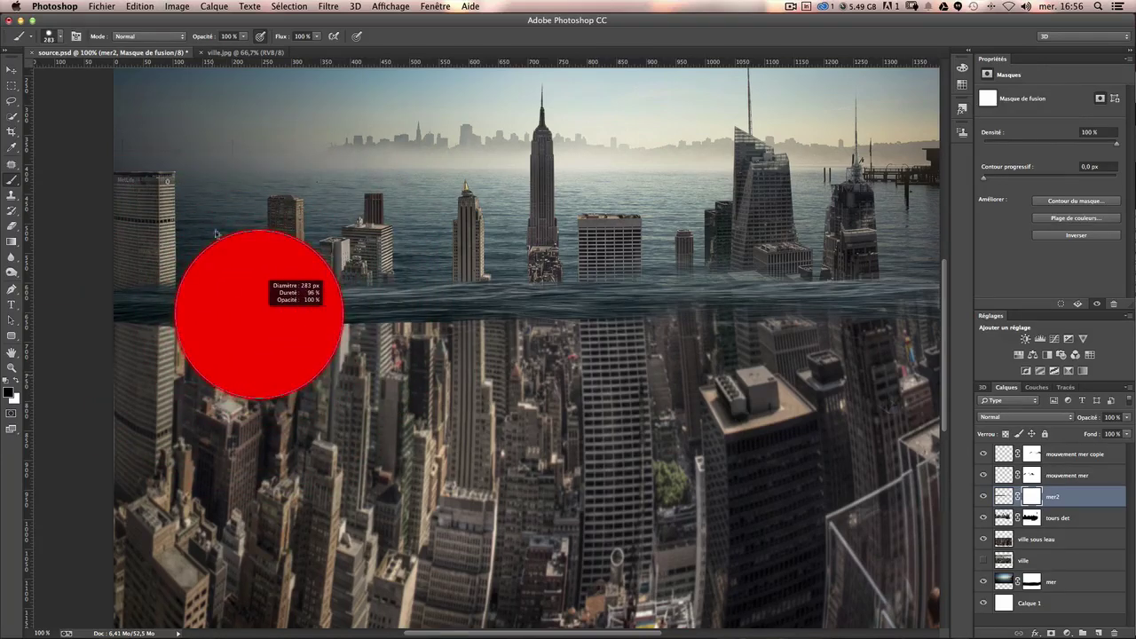
mouse_move(224, 290)
left_mouse_down()
mouse_move(197, 189)
mouse_move(178, 186)
left_mouse_up()
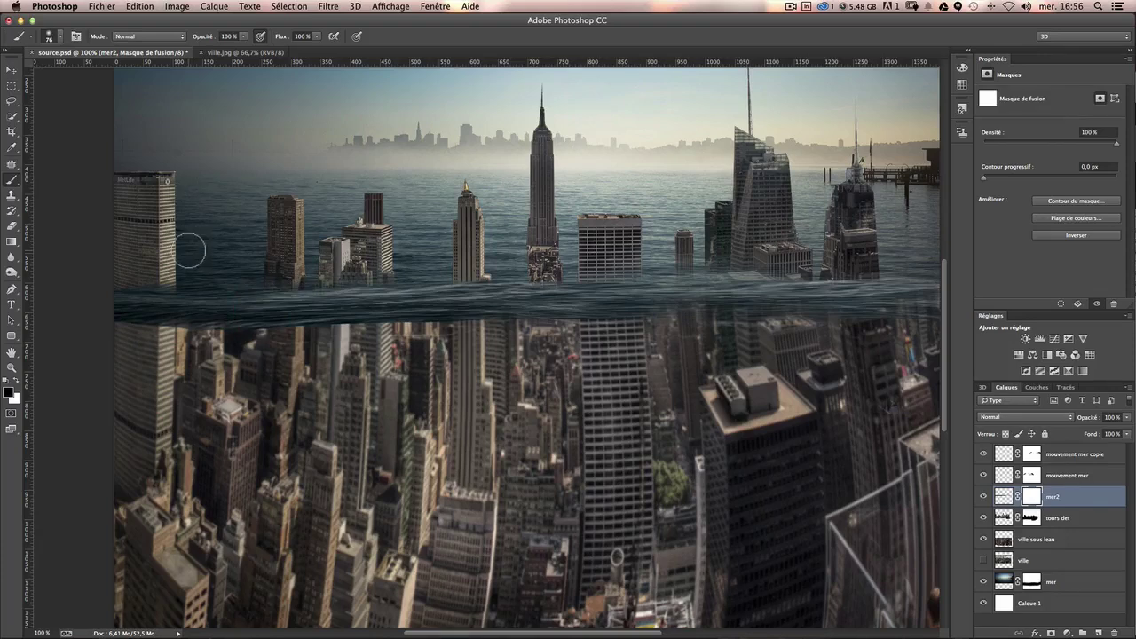
left_click_drag(247, 202, 265, 202)
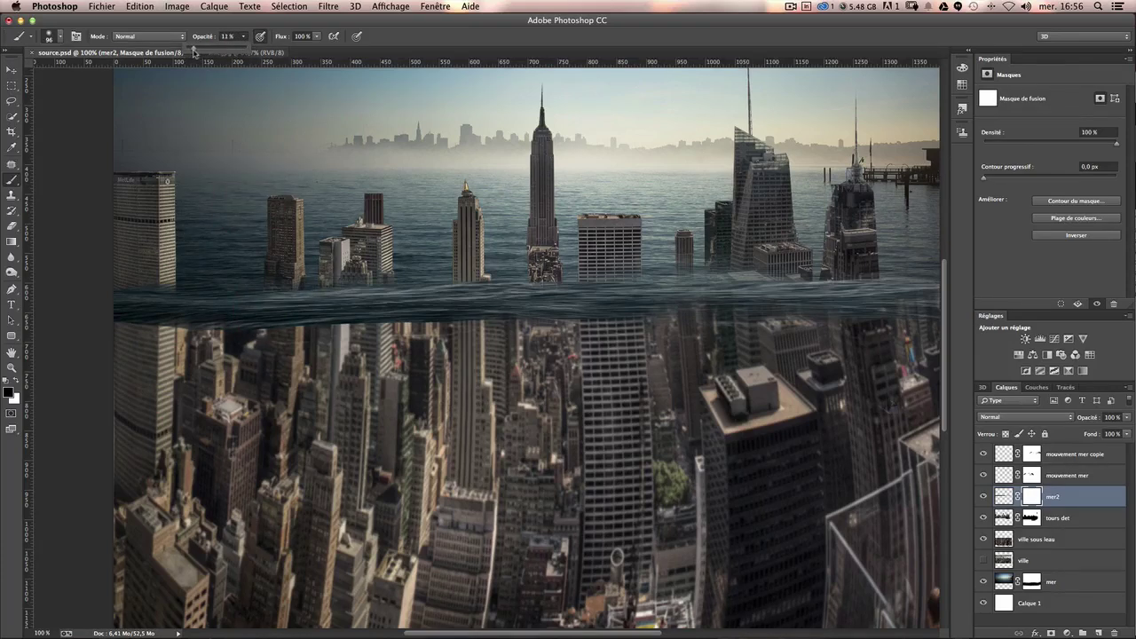
Lightly paint the mask along the wave band at 10% opacity and compare the blend.
left_click_drag(157, 310, 139, 304)
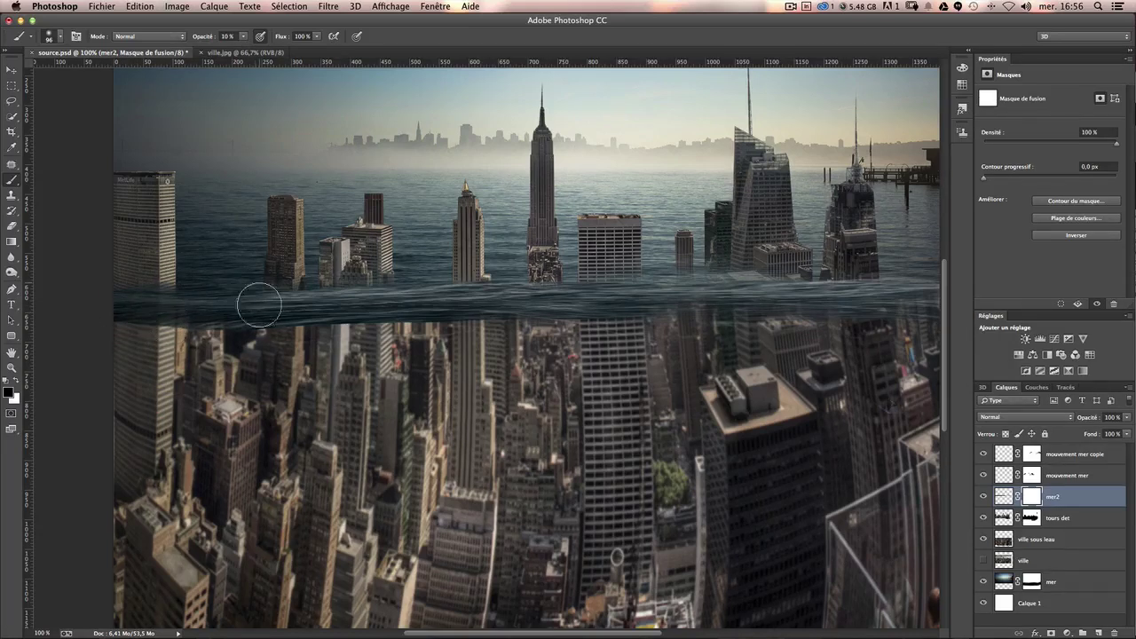
left_click_drag(254, 299, 299, 299)
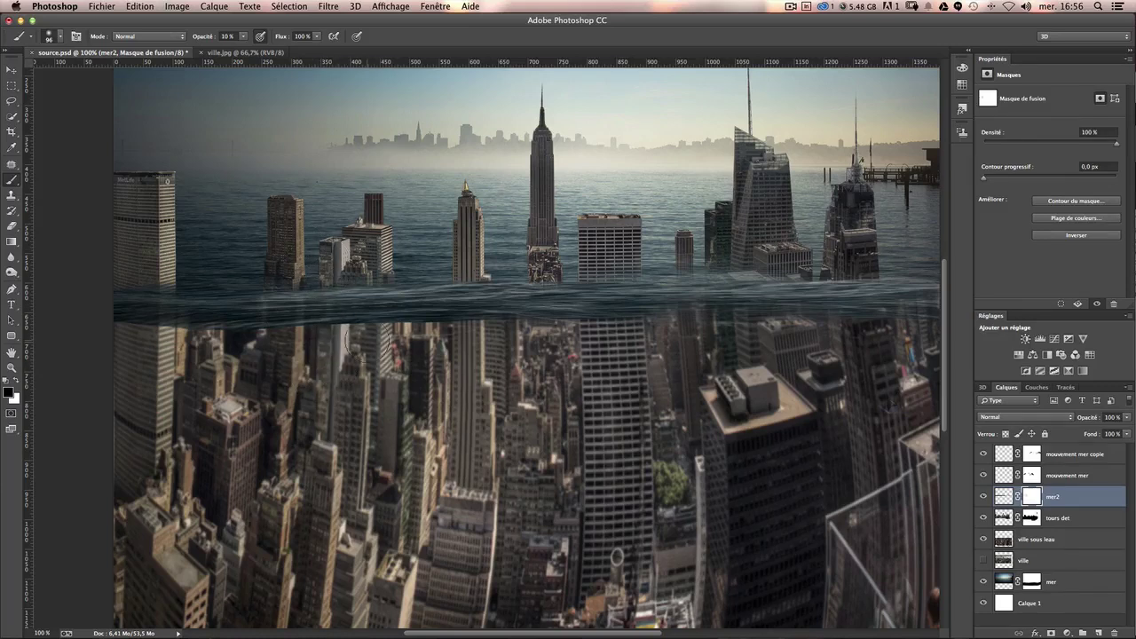
left_click_drag(388, 310, 369, 313)
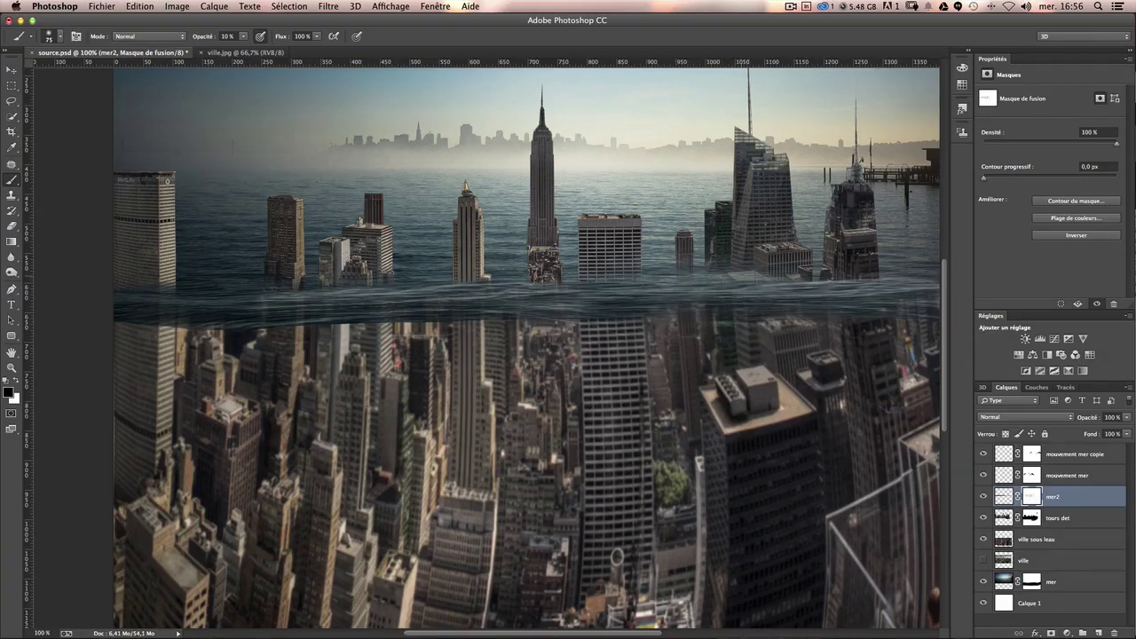
left_click_drag(754, 364, 659, 364)
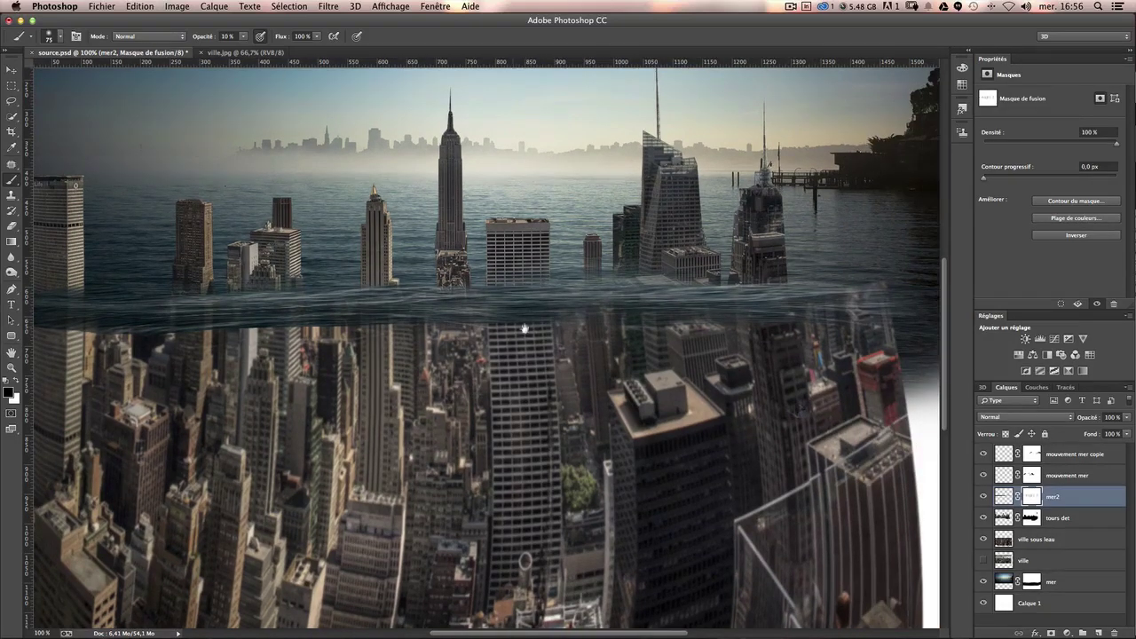
left_click_drag(524, 329, 627, 333)
left_click(982, 496)
left_click(982, 496)
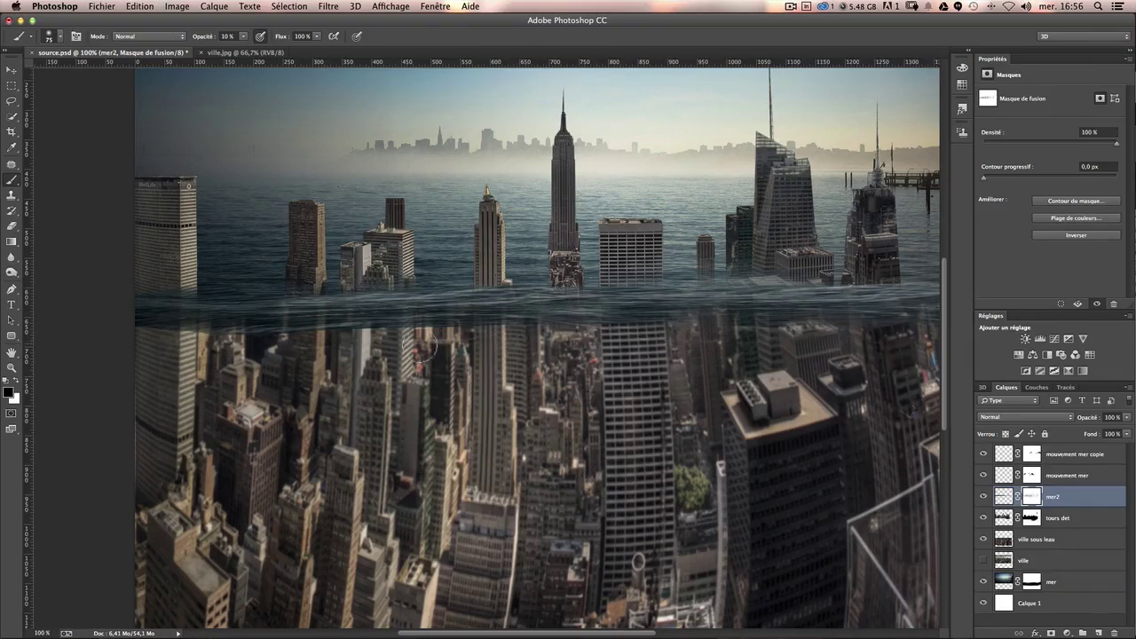
left_click_drag(610, 365, 664, 290)
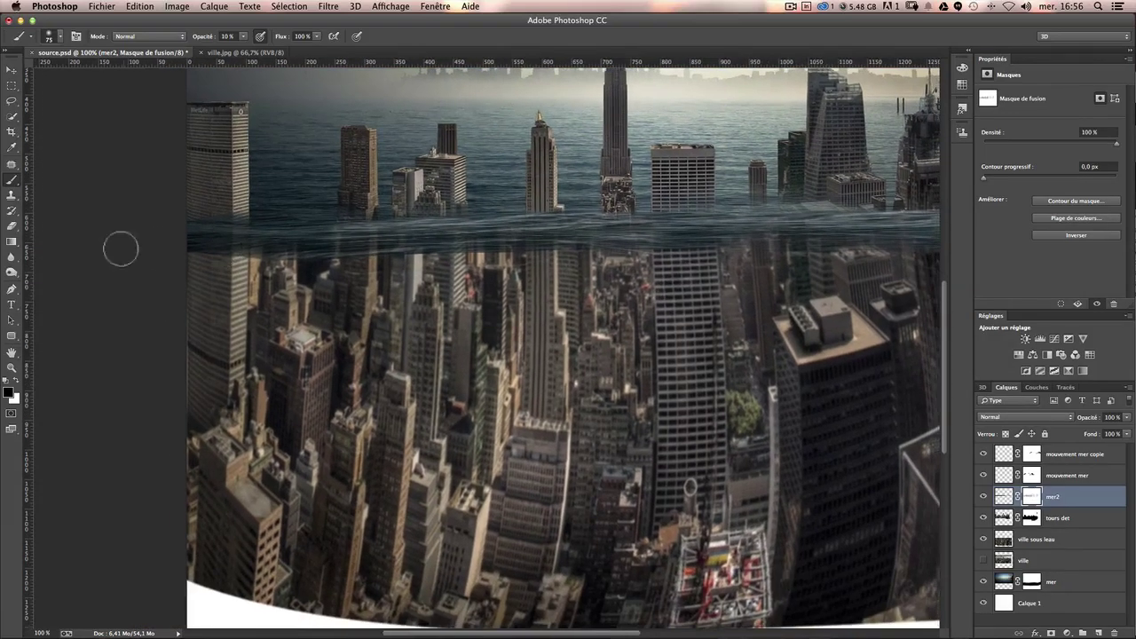
left_click_drag(772, 299, 750, 313)
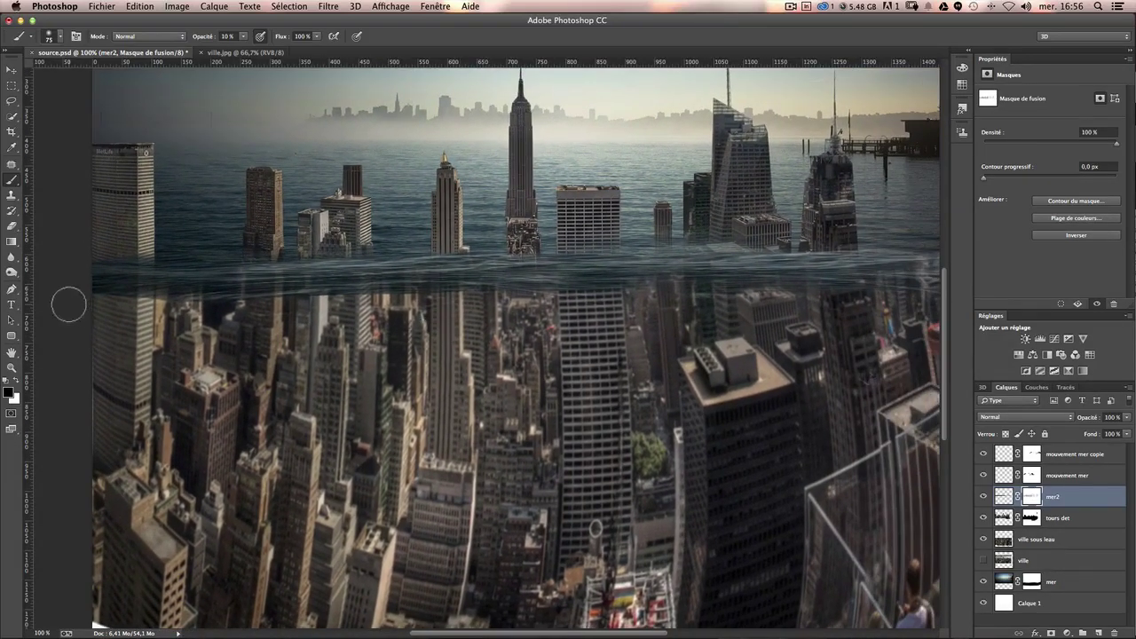
left_click_drag(488, 272, 598, 296)
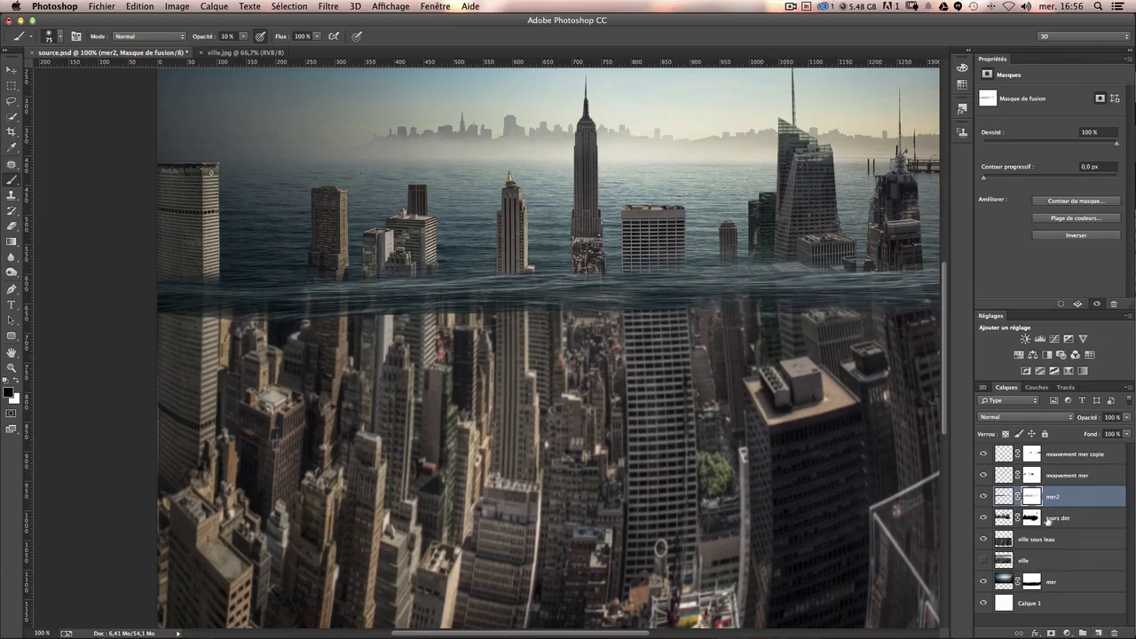
left_click(1061, 517)
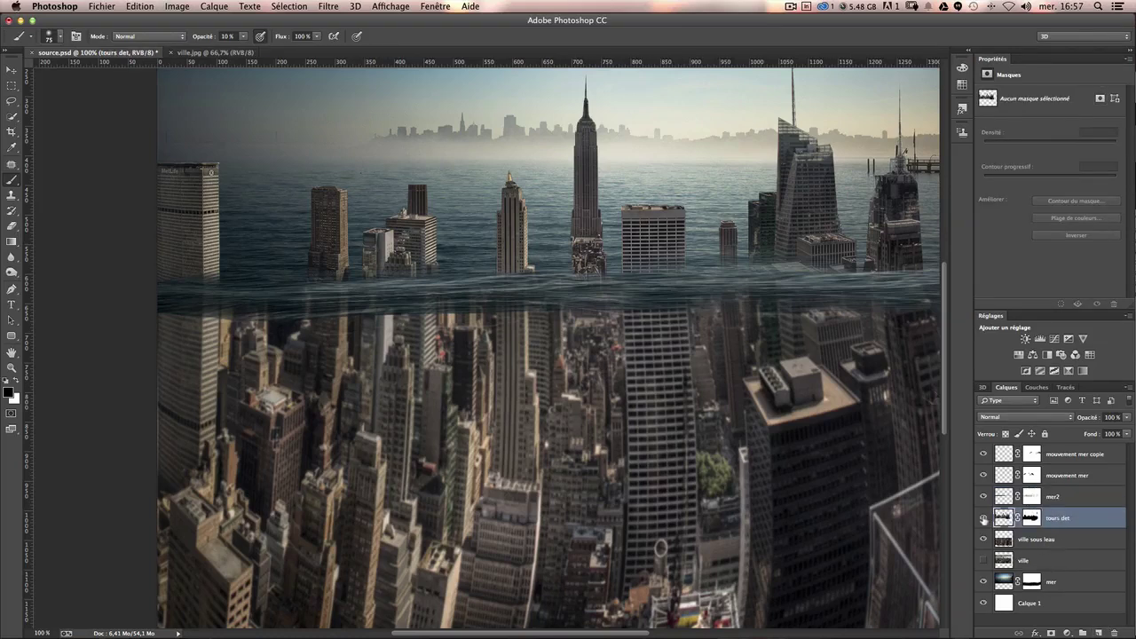
Compare the layers, then add a new layer named 'ombre' above the underwater city.
left_click(982, 519)
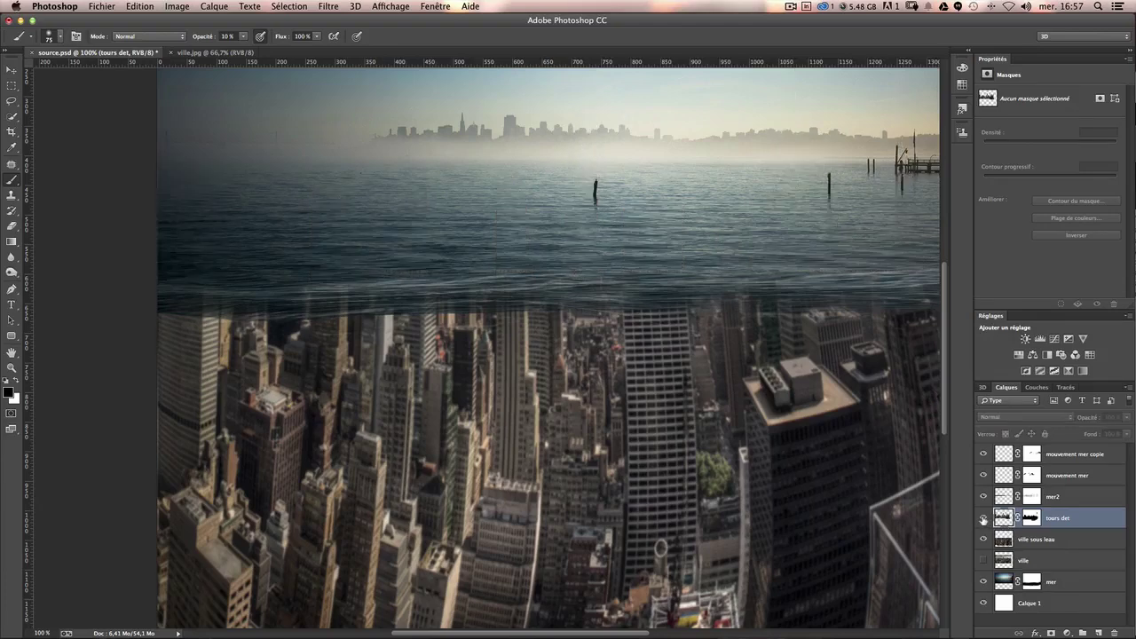
left_click(1038, 541)
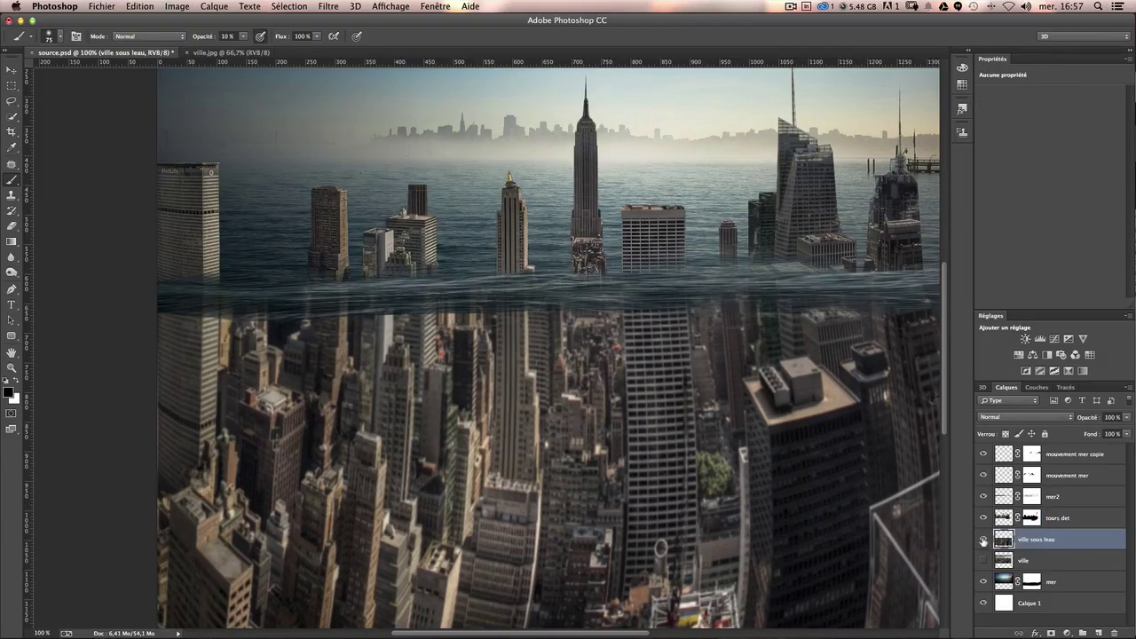
left_click(982, 539)
left_click(1098, 632)
type("ombre")
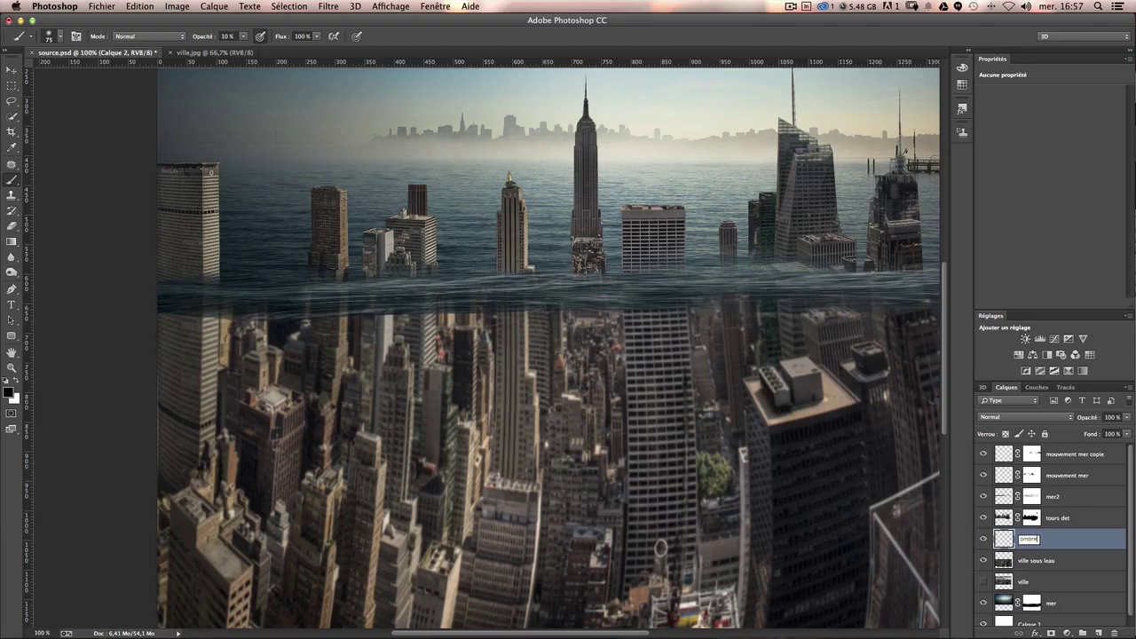
key("Return")
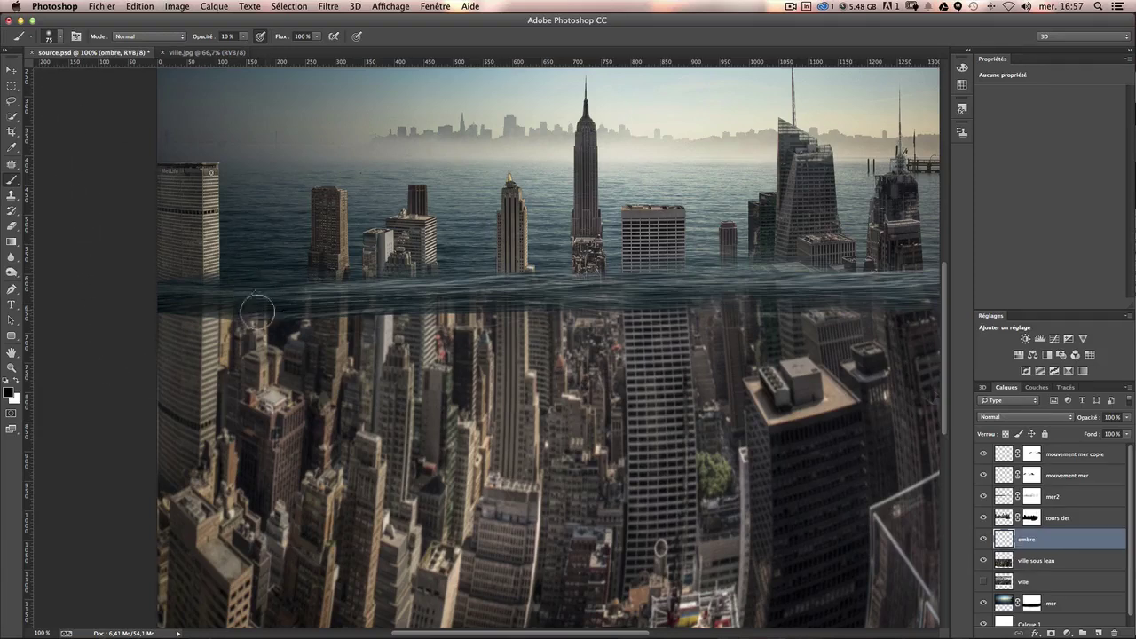
With a 157 px soft black brush, darken the buildings just below the waterline.
left_click_drag(241, 312, 278, 309)
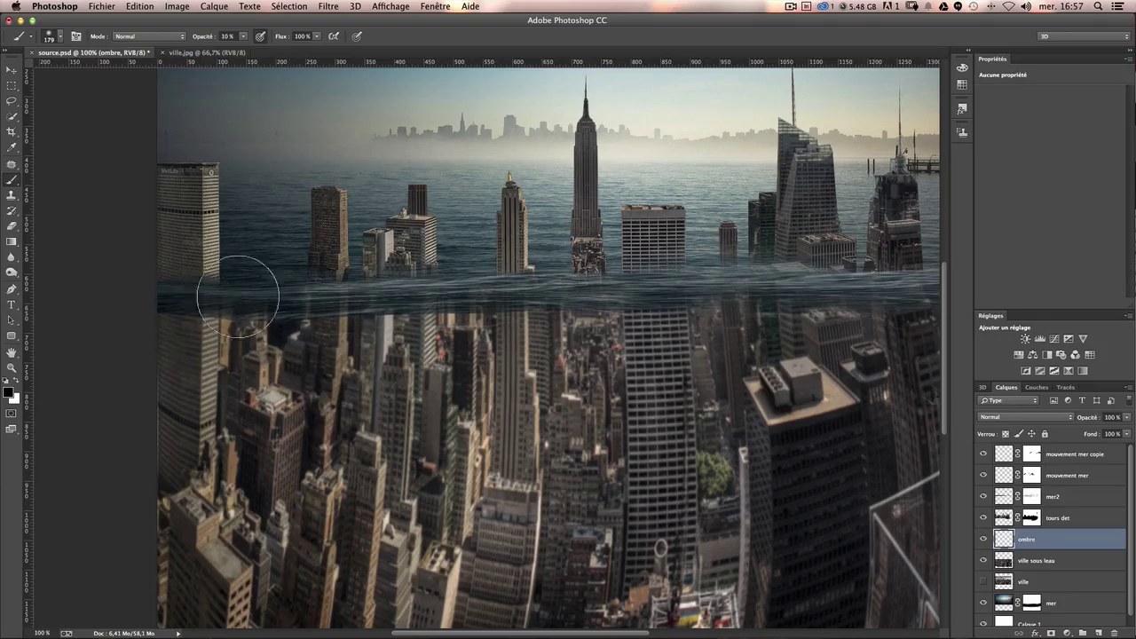
mouse_move(246, 286)
left_mouse_down()
mouse_move(300, 338)
mouse_move(234, 340)
mouse_move(209, 321)
mouse_move(220, 318)
left_mouse_up()
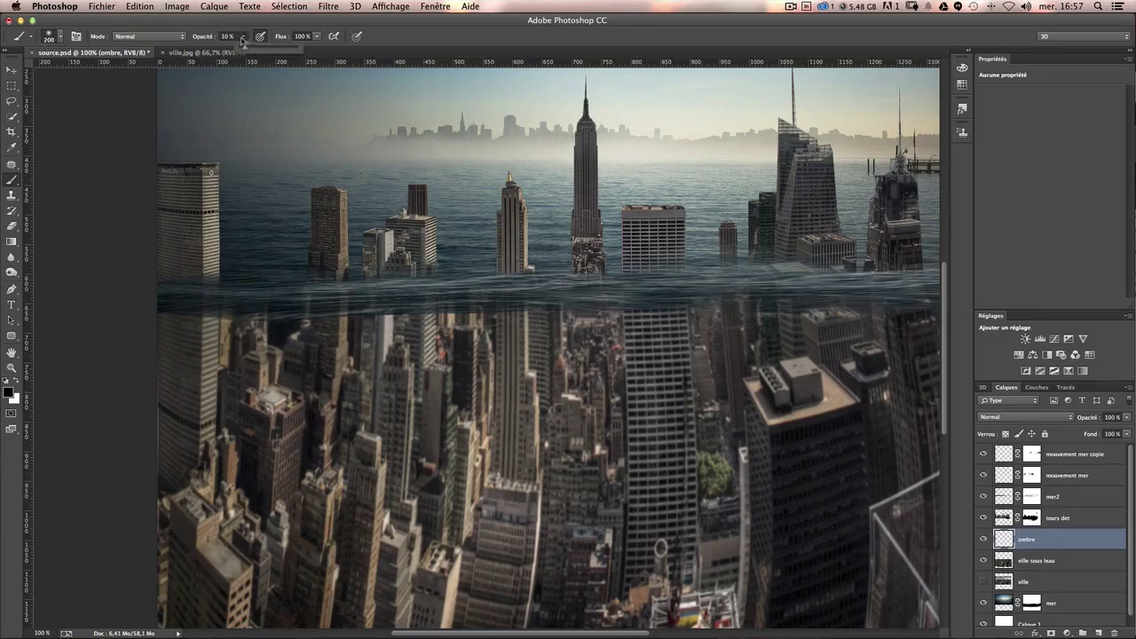
mouse_move(157, 329)
left_mouse_down()
mouse_move(186, 350)
mouse_move(190, 329)
mouse_move(189, 381)
mouse_move(152, 494)
mouse_move(157, 343)
mouse_move(266, 329)
mouse_move(144, 582)
mouse_move(180, 420)
left_mouse_up()
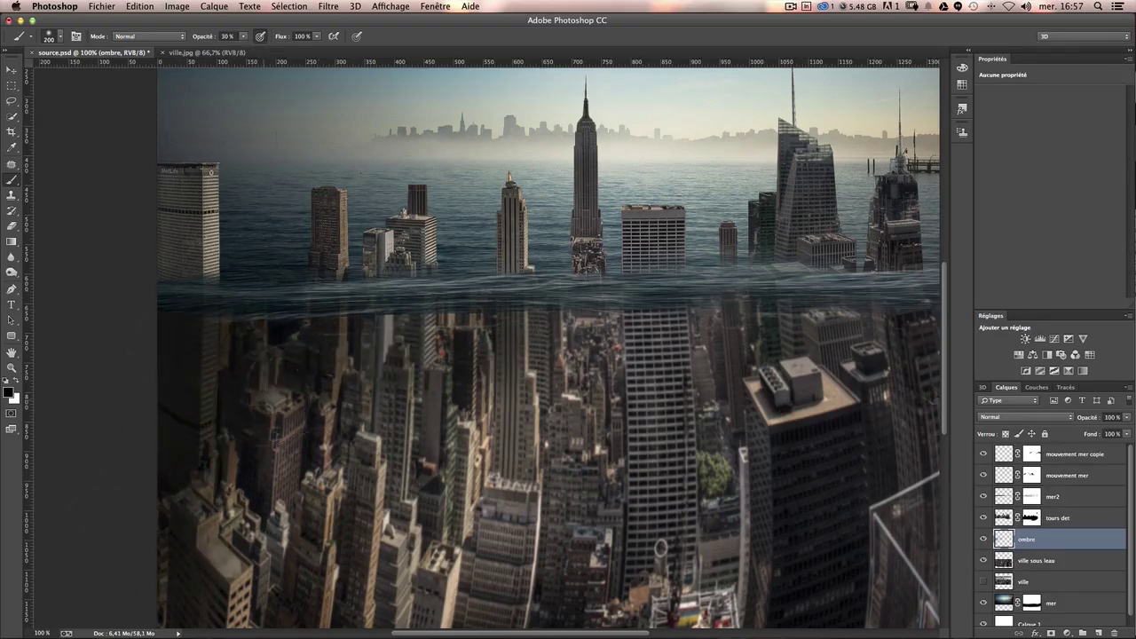
mouse_move(302, 413)
left_mouse_down()
mouse_move(418, 316)
mouse_move(482, 317)
mouse_move(183, 342)
mouse_move(657, 338)
left_mouse_up()
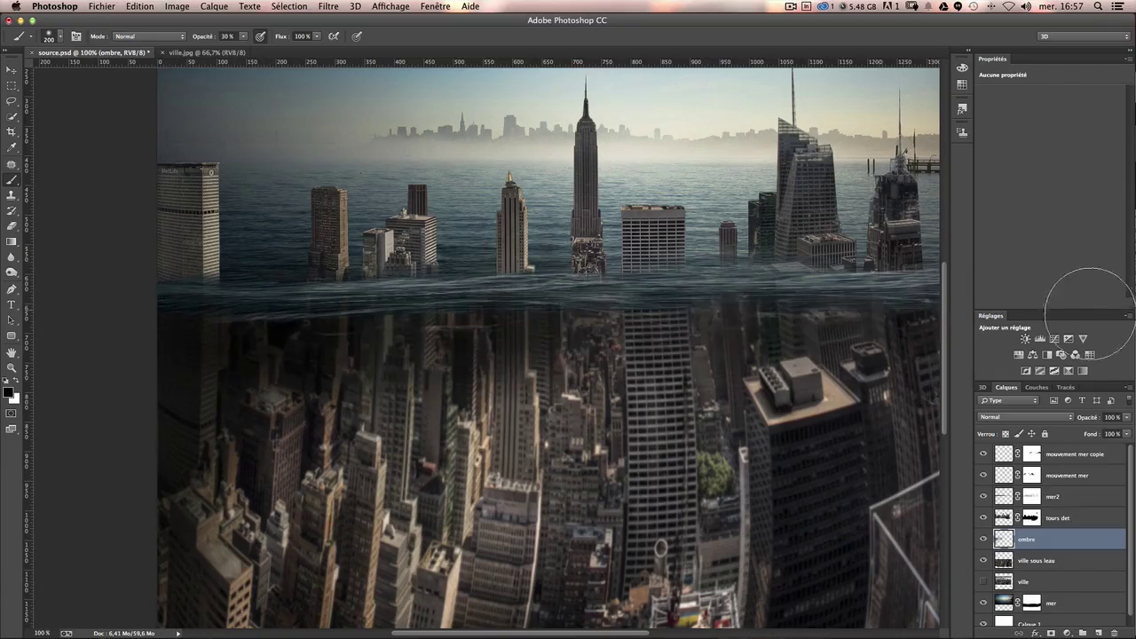
scroll(517, 366, "right", 5)
scroll(518, 366, "down", 2)
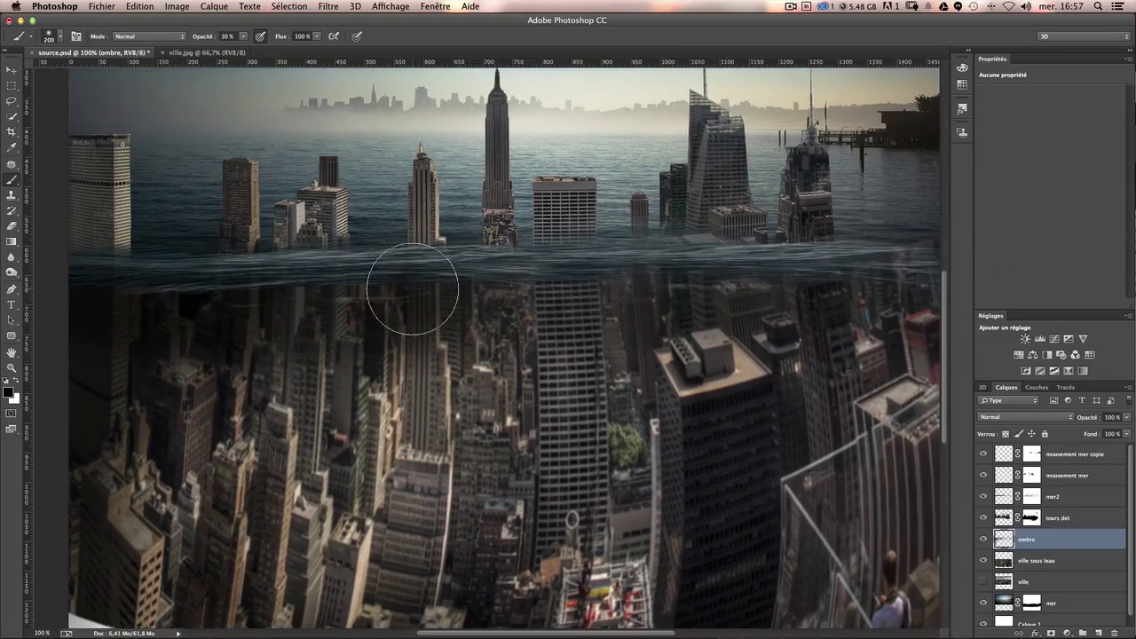
left_click_drag(413, 289, 765, 299)
scroll(655, 293, "right", 7)
scroll(655, 293, "down", 2)
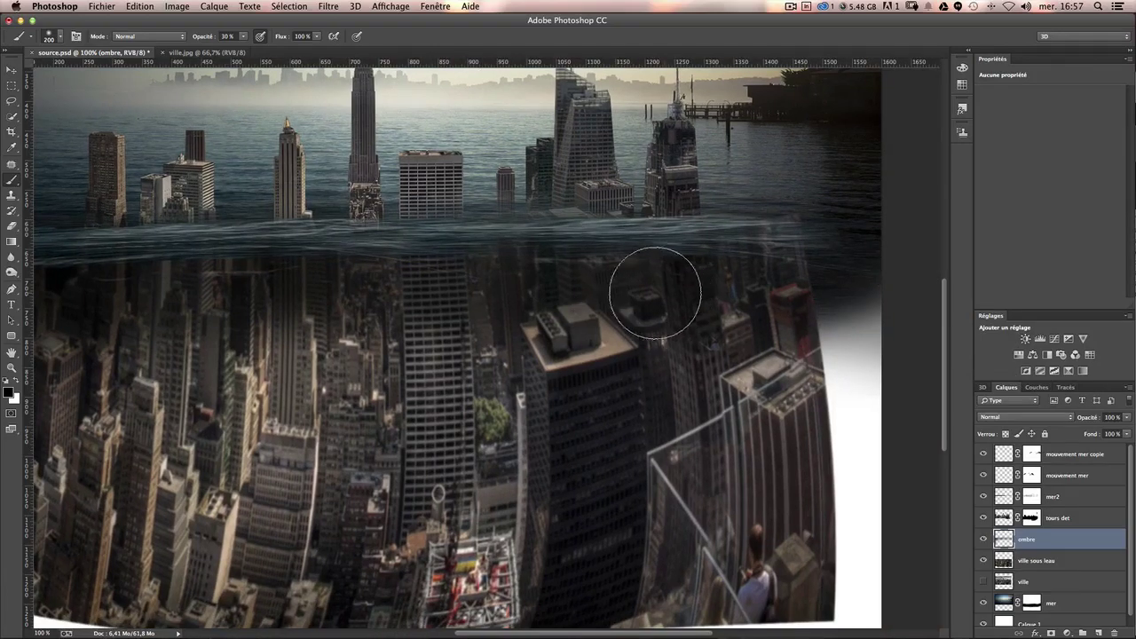
scroll(355, 293, "left", 12)
scroll(355, 293, "down", 1)
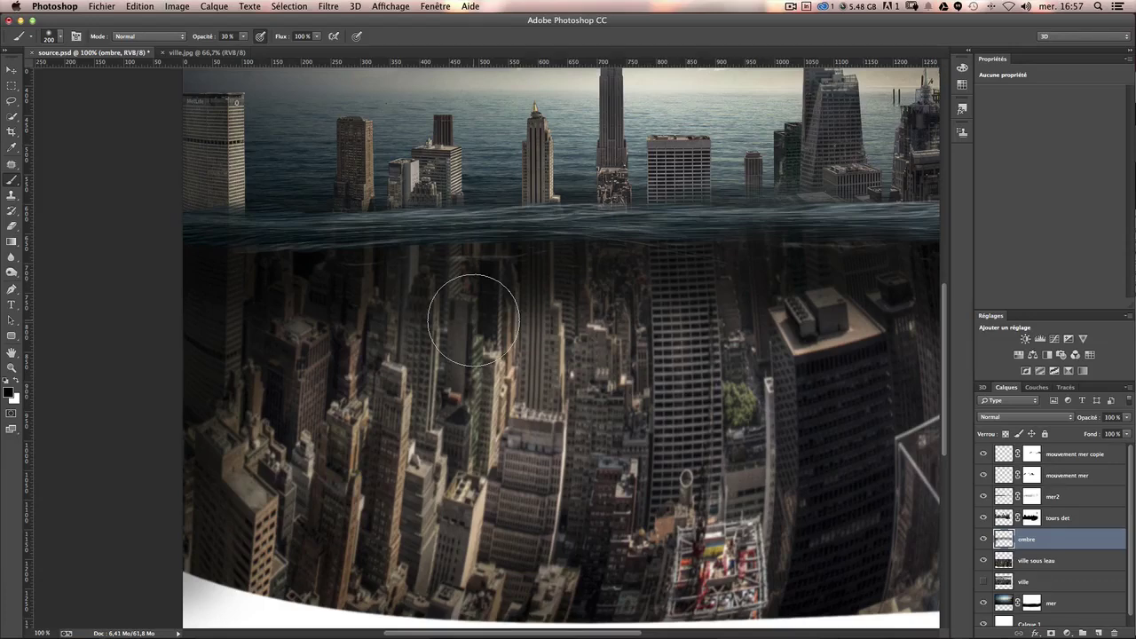
key("ctrl+minus")
With a ~300 px brush, shade the lower underwater city and cover the white bottom band.
left_click_drag(315, 441, 351, 439)
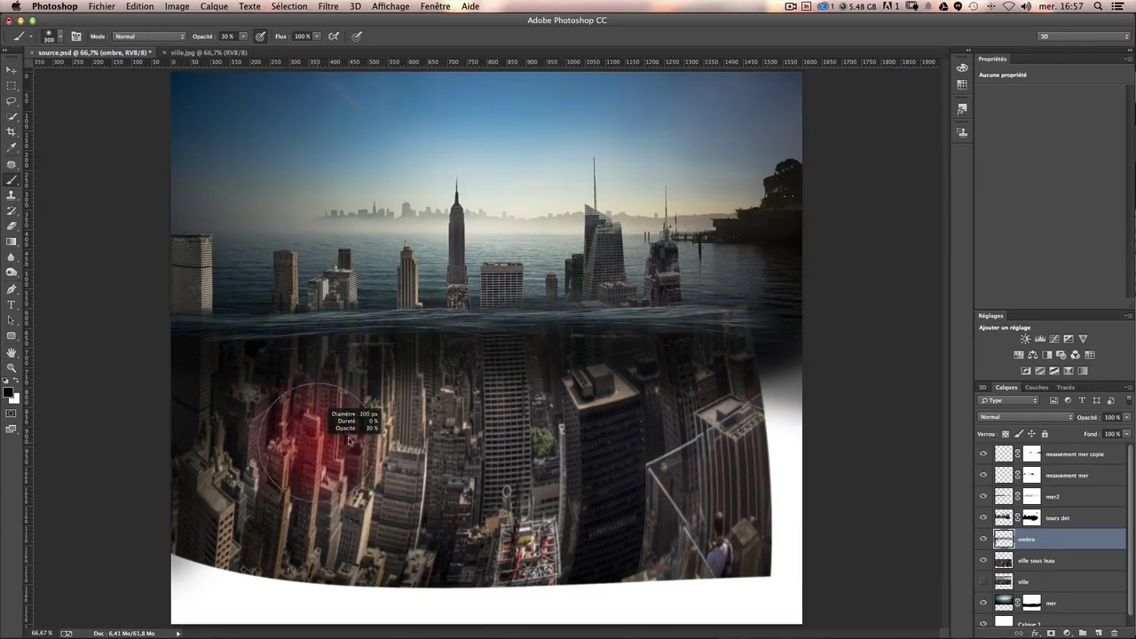
mouse_move(208, 495)
left_mouse_down()
mouse_move(253, 532)
mouse_move(462, 590)
mouse_move(761, 545)
mouse_move(722, 507)
mouse_move(745, 471)
left_mouse_up()
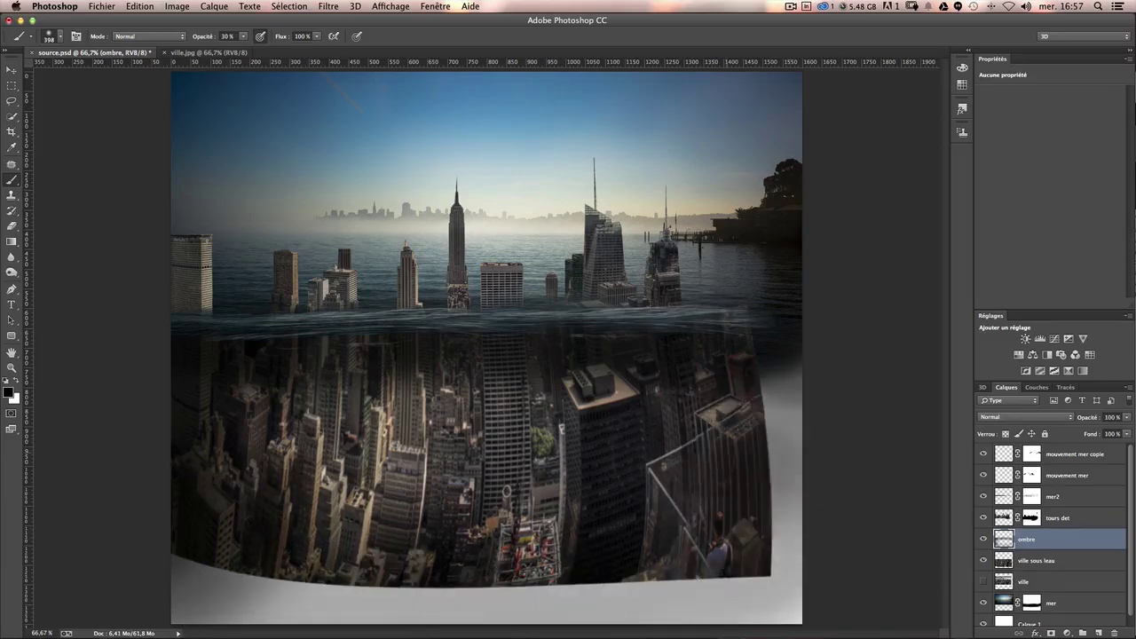
mouse_move(745, 417)
left_mouse_down()
mouse_move(550, 400)
mouse_move(355, 444)
mouse_move(230, 577)
mouse_move(248, 622)
left_mouse_up()
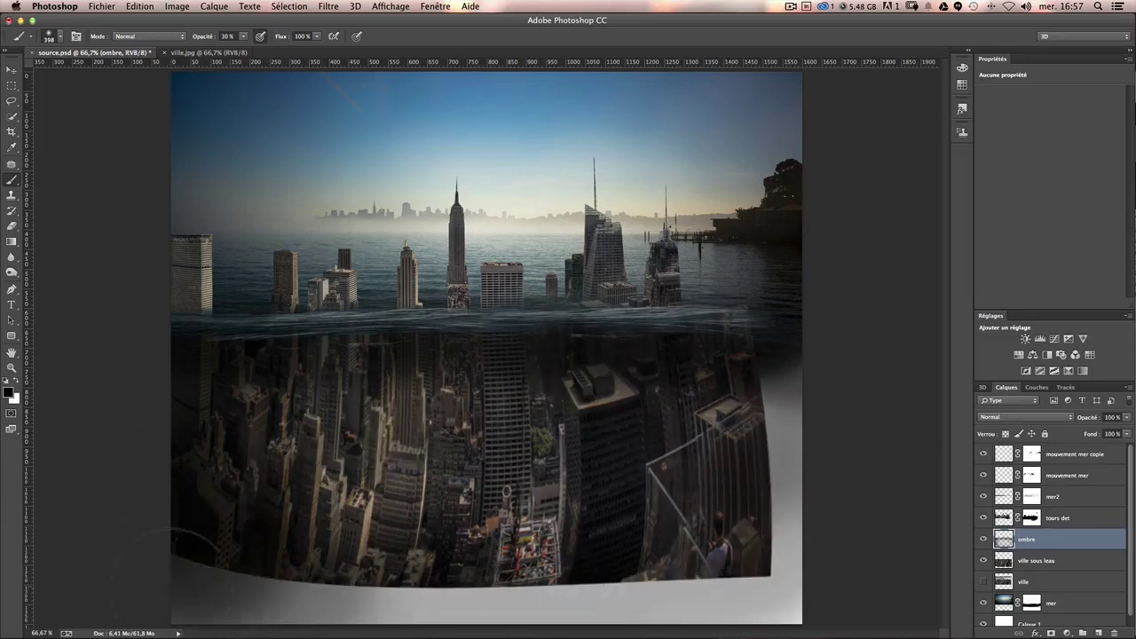
mouse_move(209, 568)
left_mouse_down()
mouse_move(222, 585)
mouse_move(550, 594)
mouse_move(213, 577)
mouse_move(621, 594)
mouse_move(293, 595)
mouse_move(692, 585)
mouse_move(721, 603)
mouse_move(608, 588)
mouse_move(709, 588)
mouse_move(781, 568)
mouse_move(774, 581)
mouse_move(787, 506)
mouse_move(772, 456)
mouse_move(840, 449)
mouse_move(837, 474)
mouse_move(736, 431)
mouse_move(722, 405)
mouse_move(865, 461)
mouse_move(806, 406)
mouse_move(776, 553)
mouse_move(669, 583)
mouse_move(823, 396)
mouse_move(824, 478)
left_mouse_up()
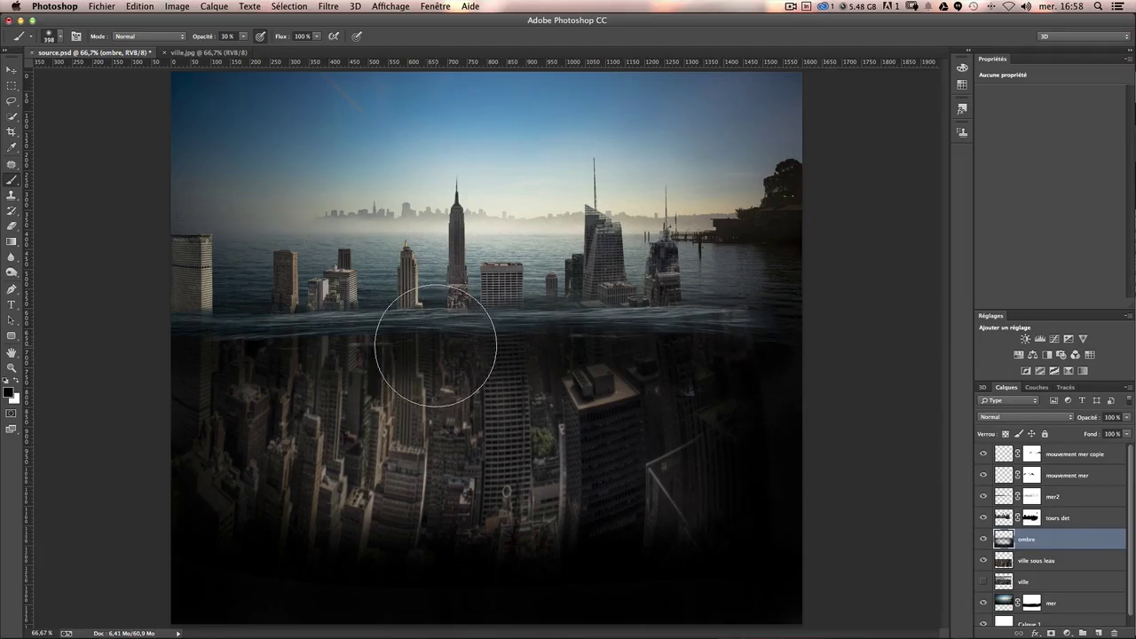
left_click_drag(435, 349, 400, 348)
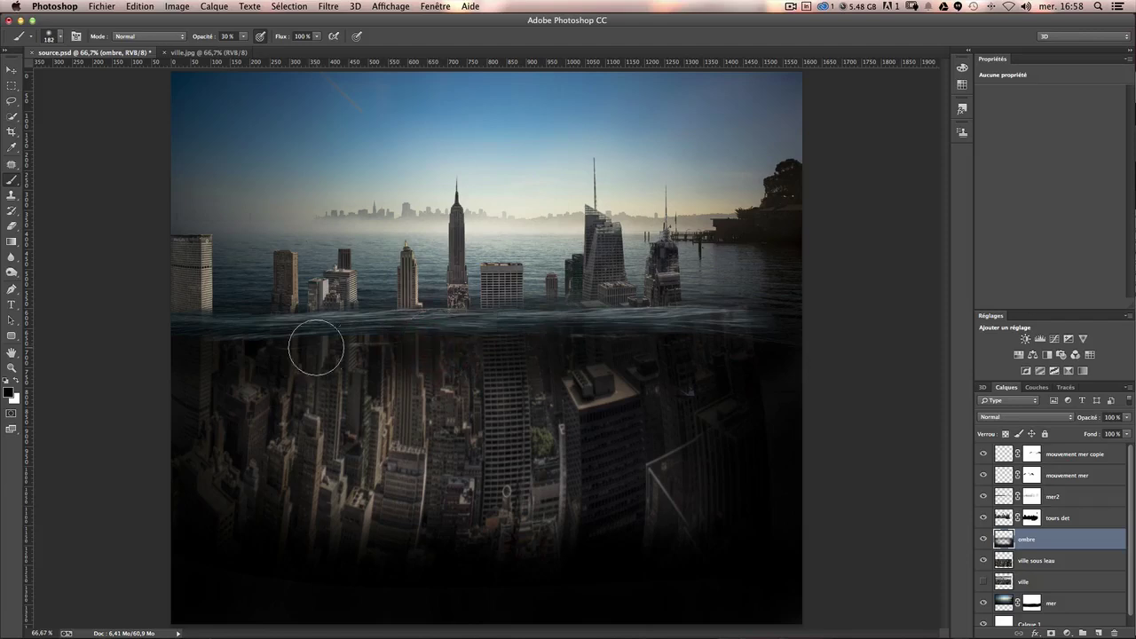
mouse_move(227, 344)
left_mouse_down()
mouse_move(215, 344)
mouse_move(292, 332)
mouse_move(408, 337)
left_mouse_up()
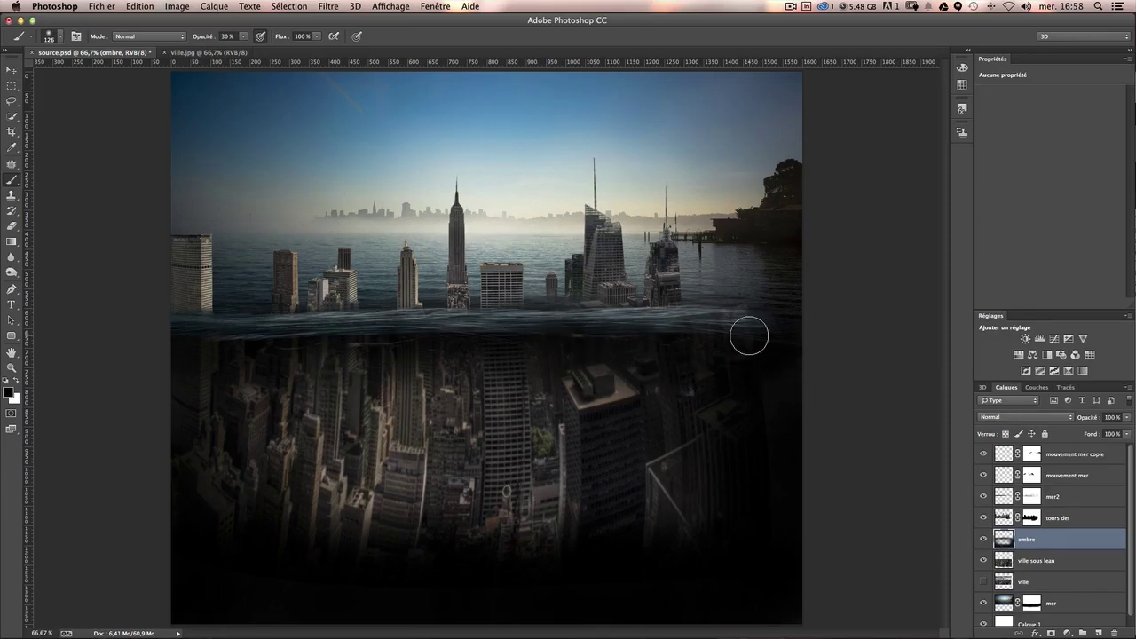
key("super+plus")
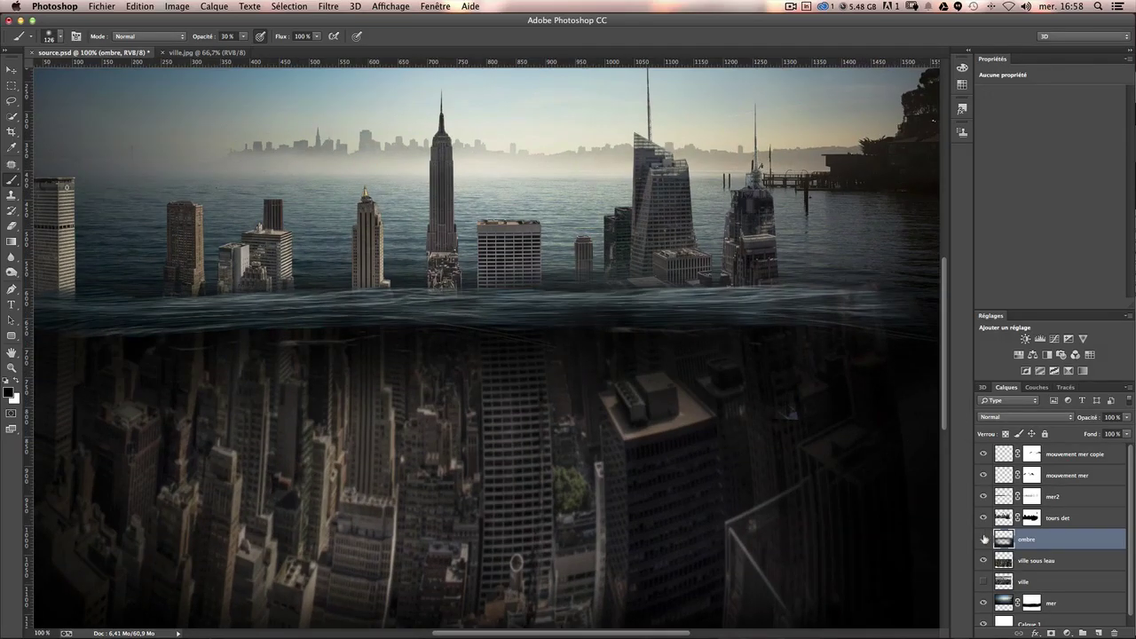
left_click(983, 539)
left_click(983, 540)
Add a mask to ombre and paint white to lift the shadow off the waves by the towers.
left_click(1050, 632)
left_click_drag(248, 165, 391, 166)
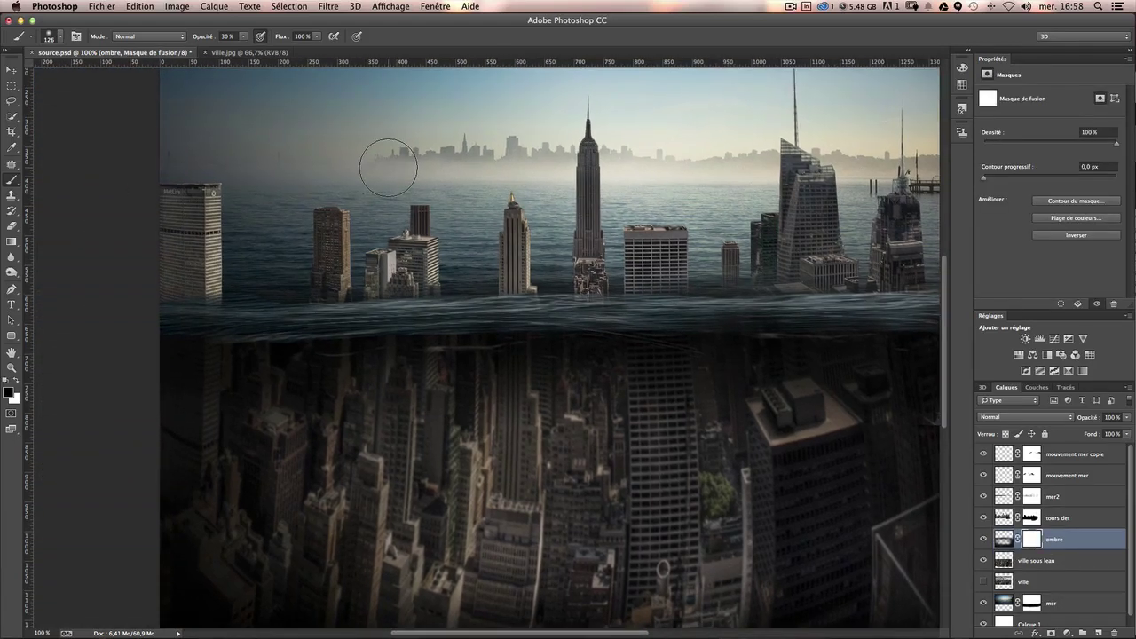
key("x")
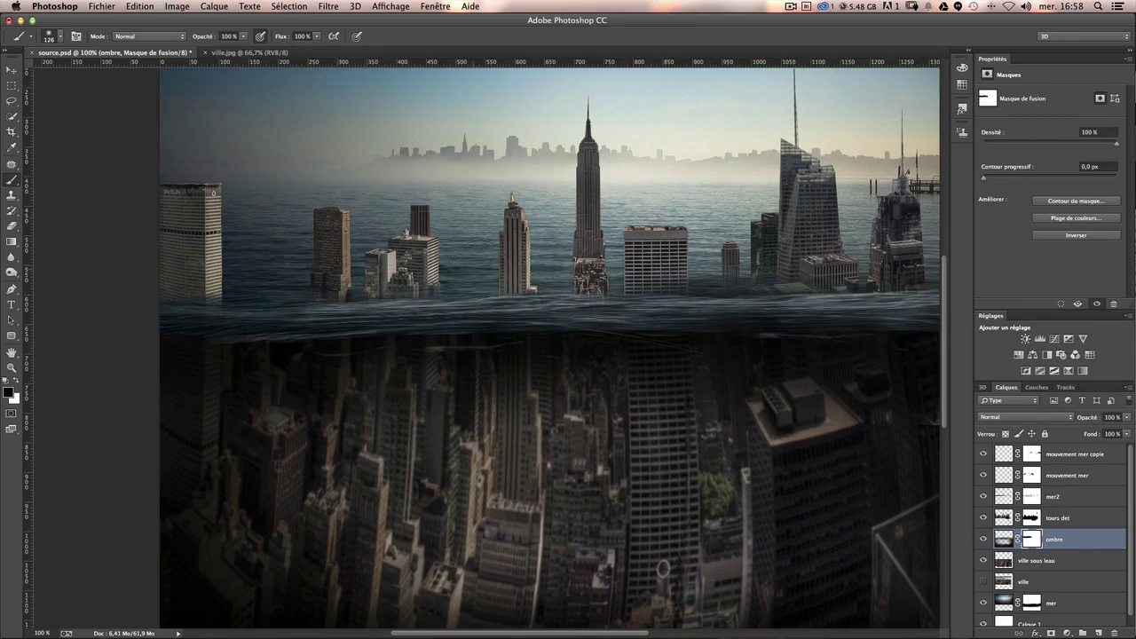
left_click_drag(651, 256, 417, 257)
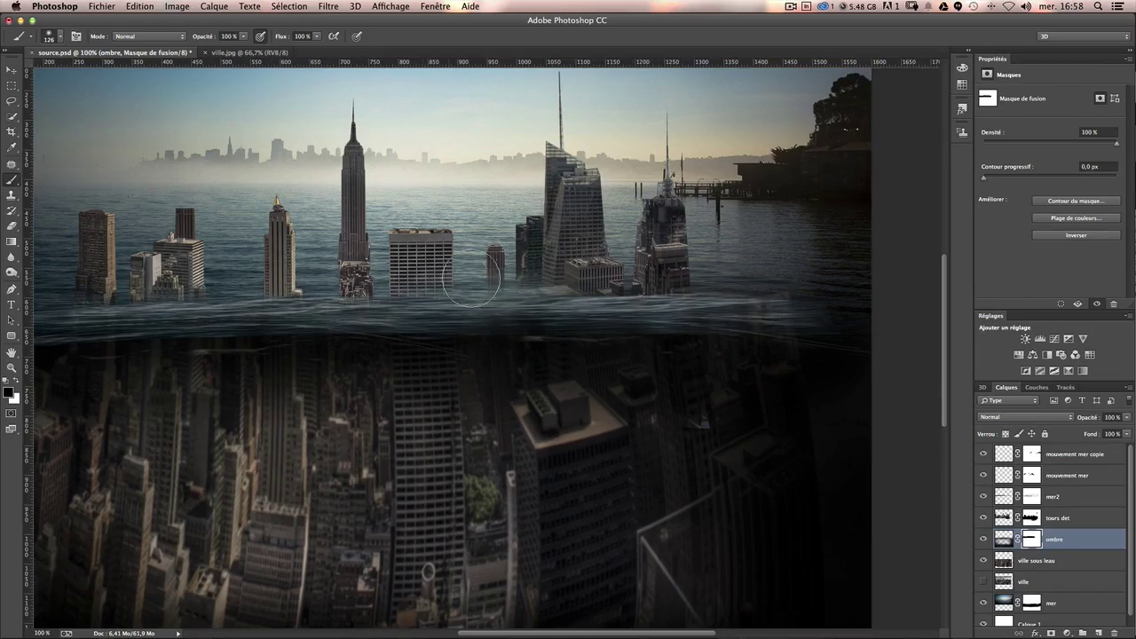
left_click_drag(715, 280, 780, 282)
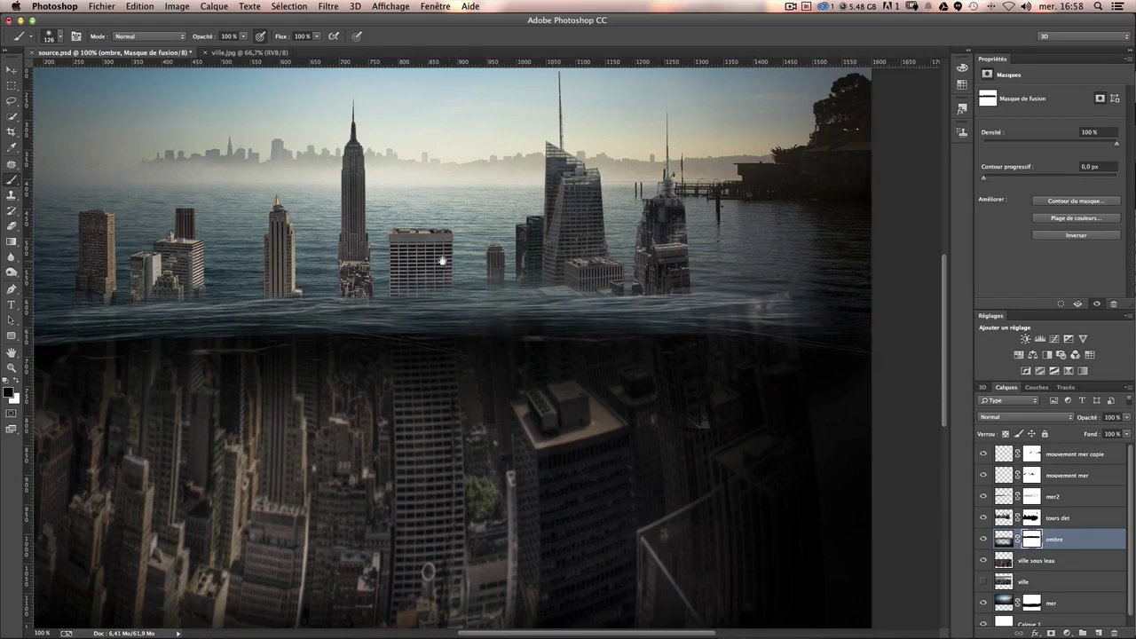
Review the masked shading around the waterline and add a new empty layer above ombre.
left_click_drag(466, 265, 625, 264)
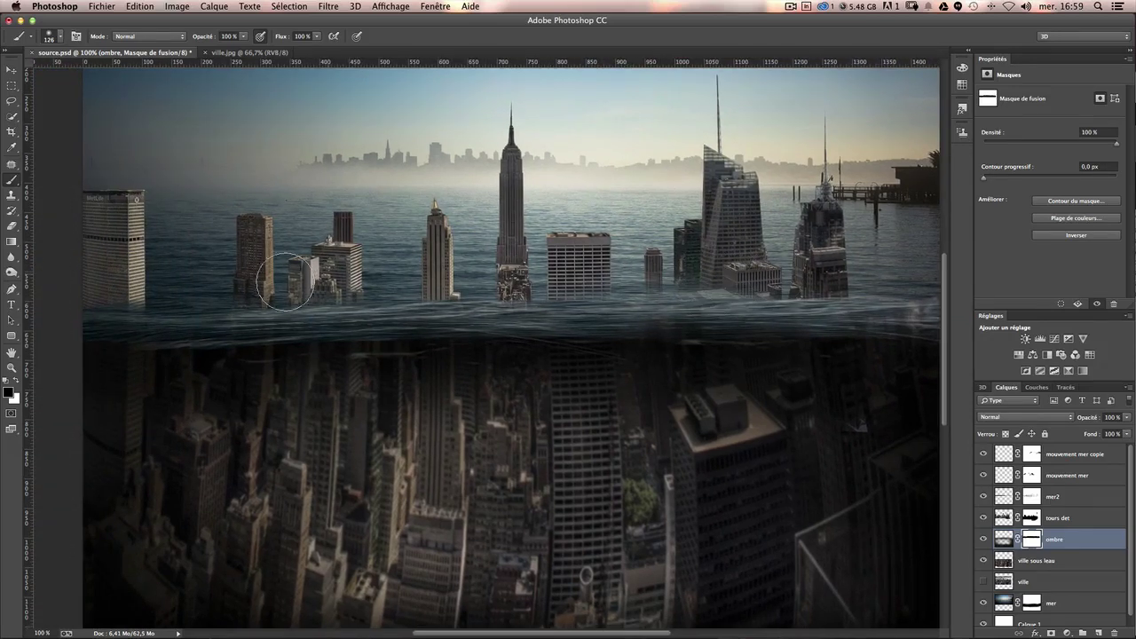
mouse_move(495, 315)
left_mouse_down()
mouse_move(465, 194)
mouse_move(461, 264)
left_mouse_up()
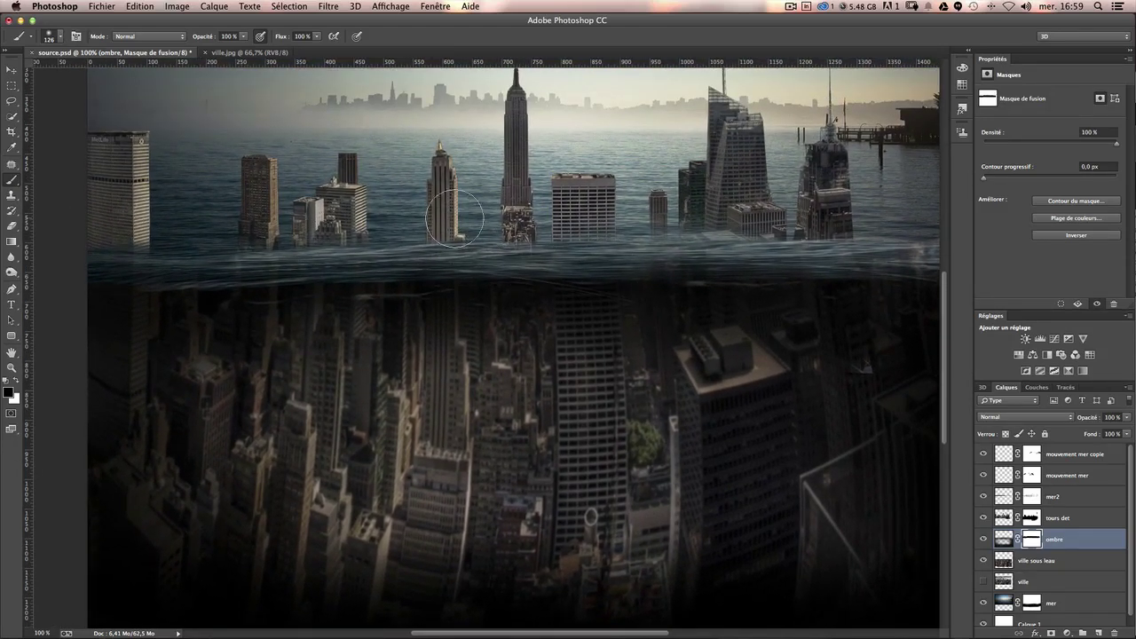
mouse_move(595, 405)
left_mouse_down()
mouse_move(571, 329)
mouse_move(577, 405)
left_mouse_up()
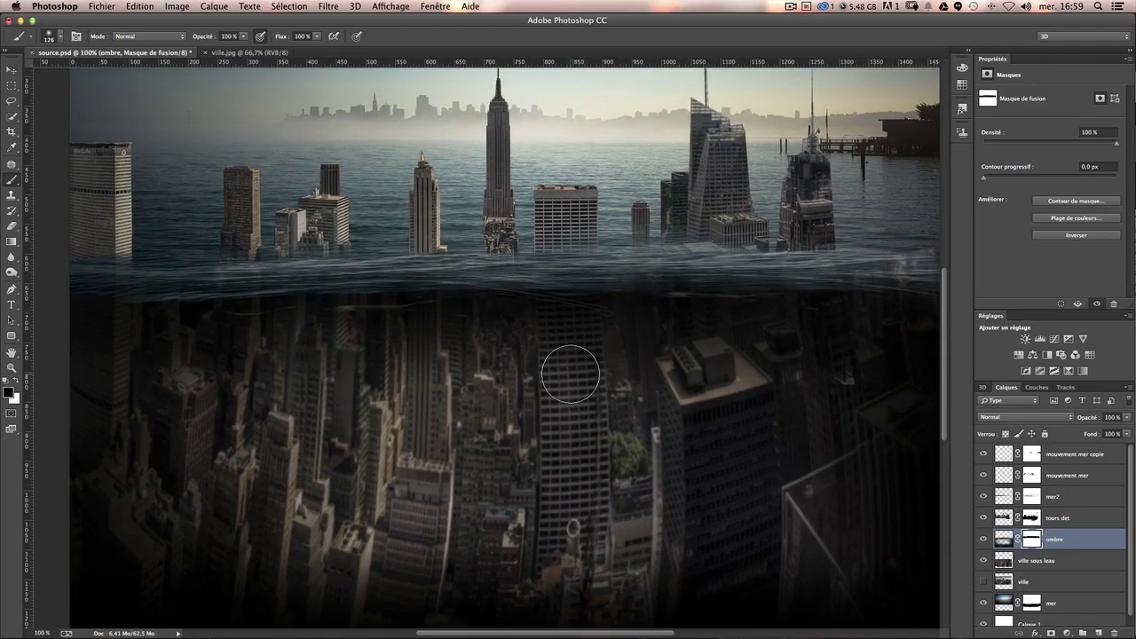
key("ctrl+minus")
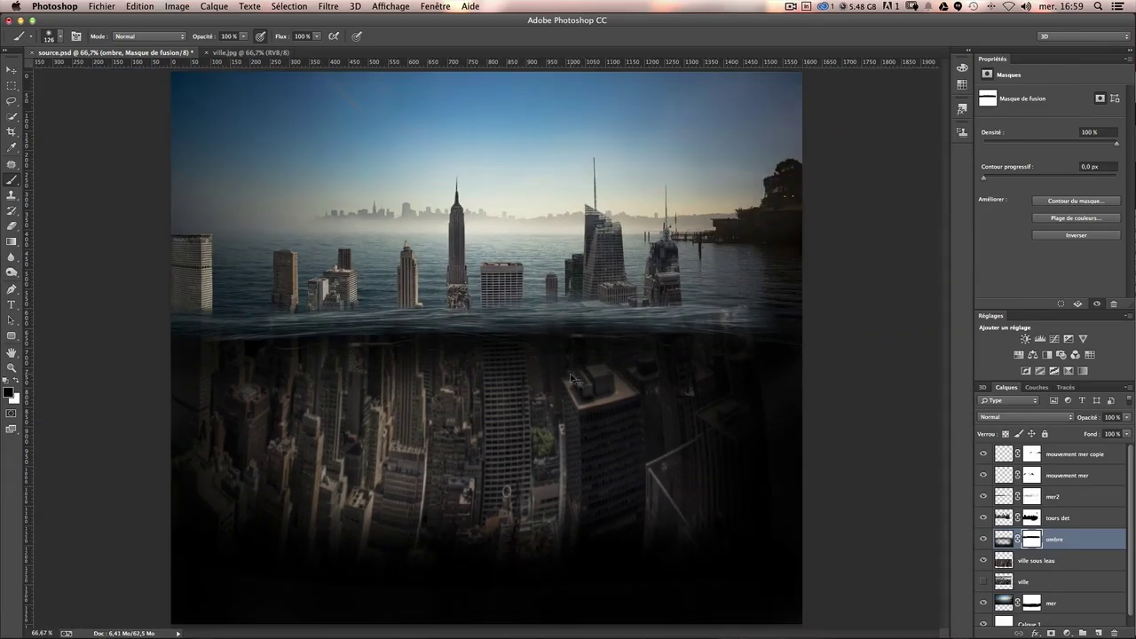
key("ctrl+plus")
left_click_drag(568, 370, 613, 239)
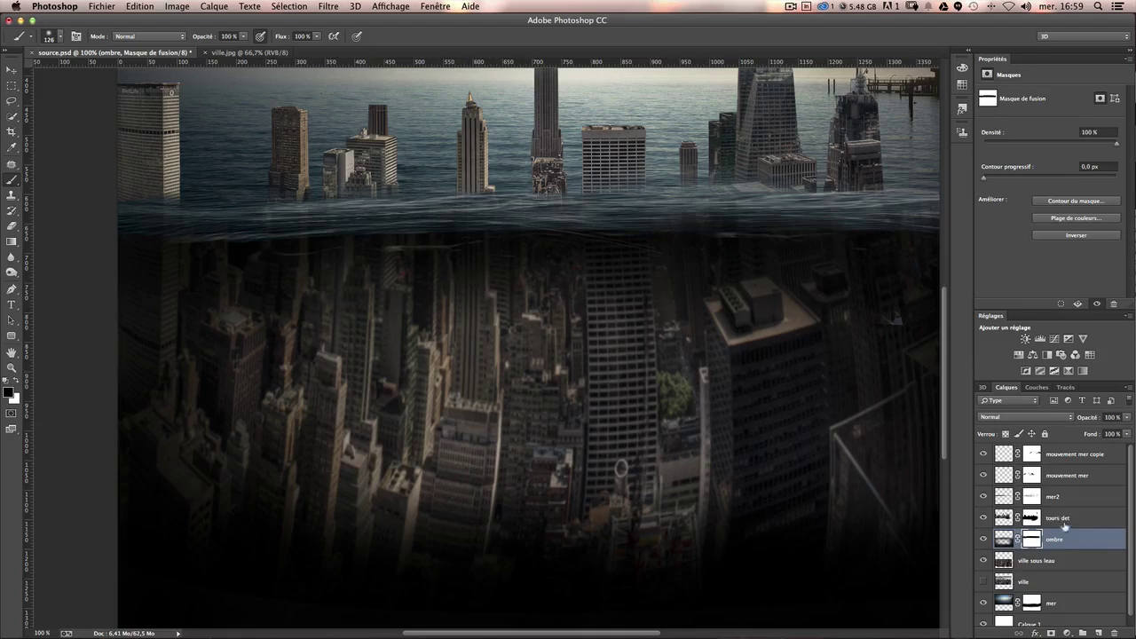
left_click(1097, 633)
type("coul treu")
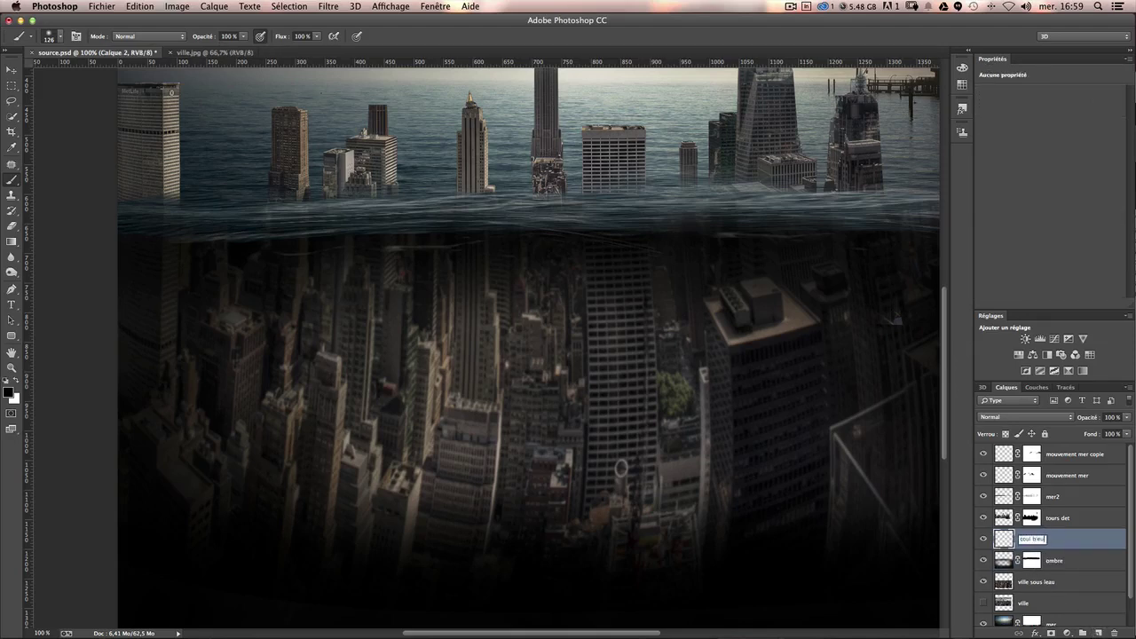
Name the new layer 'coul bleu' and set the foreground colour to deep blue #1839a4.
key("Return")
left_click(8, 392)
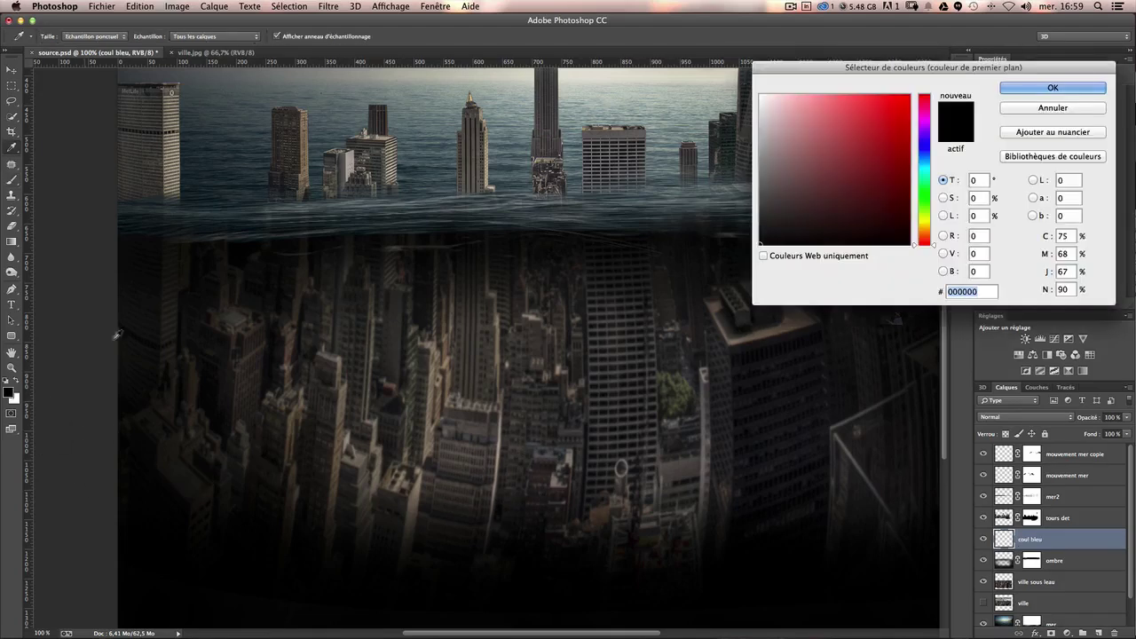
left_click(925, 148)
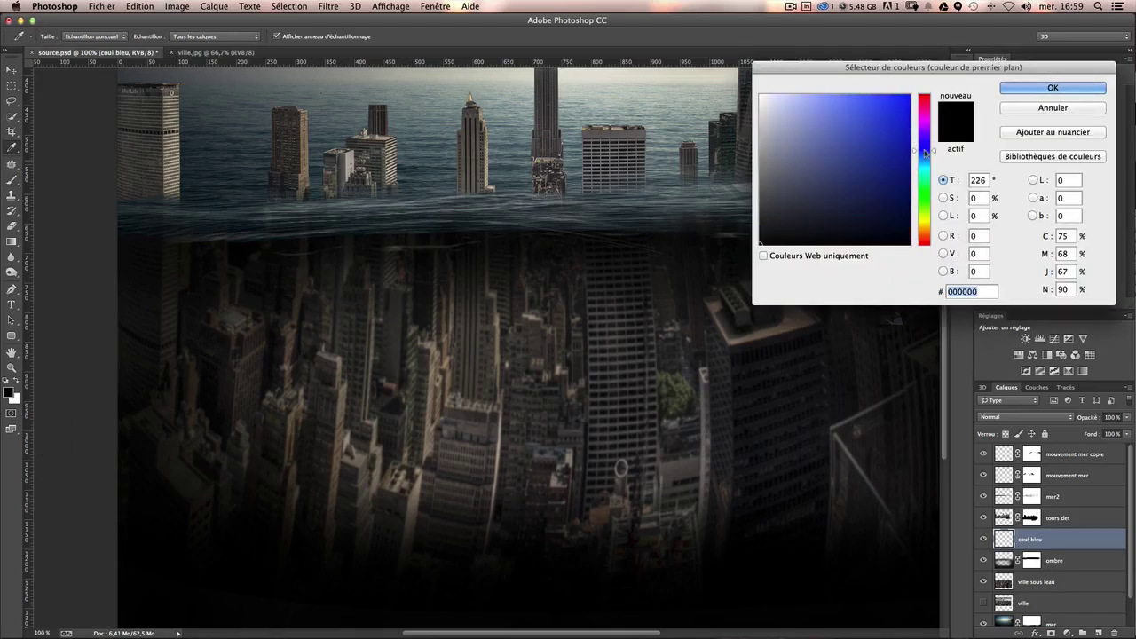
left_click(869, 180)
left_click(930, 153)
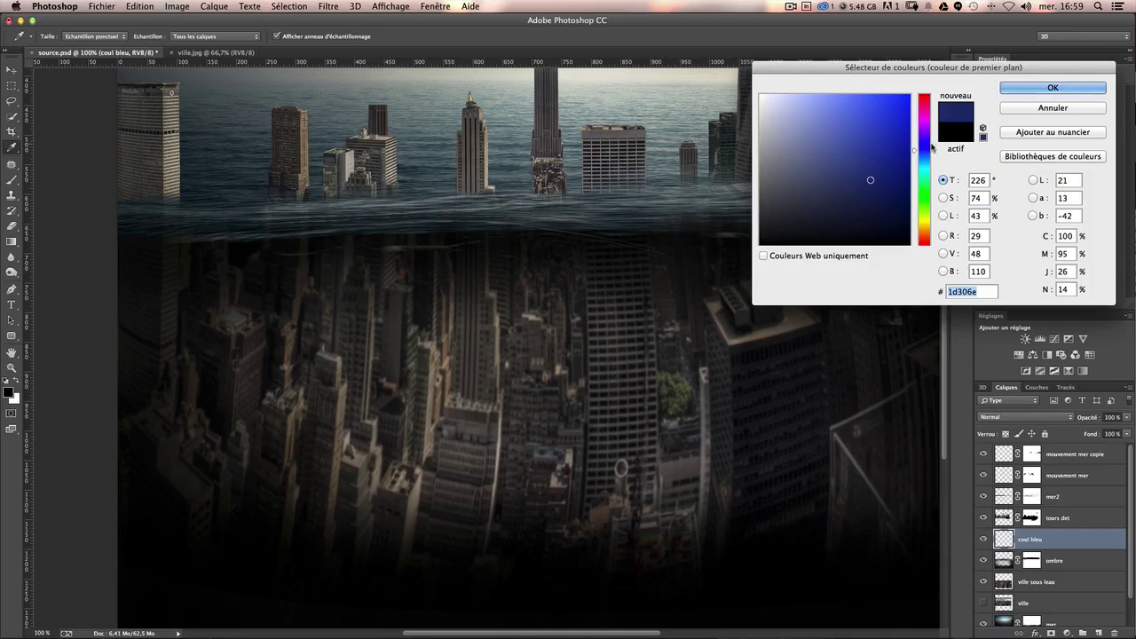
mouse_move(892, 155)
left_mouse_down()
mouse_move(868, 160)
mouse_move(927, 149)
mouse_move(888, 148)
left_mouse_up()
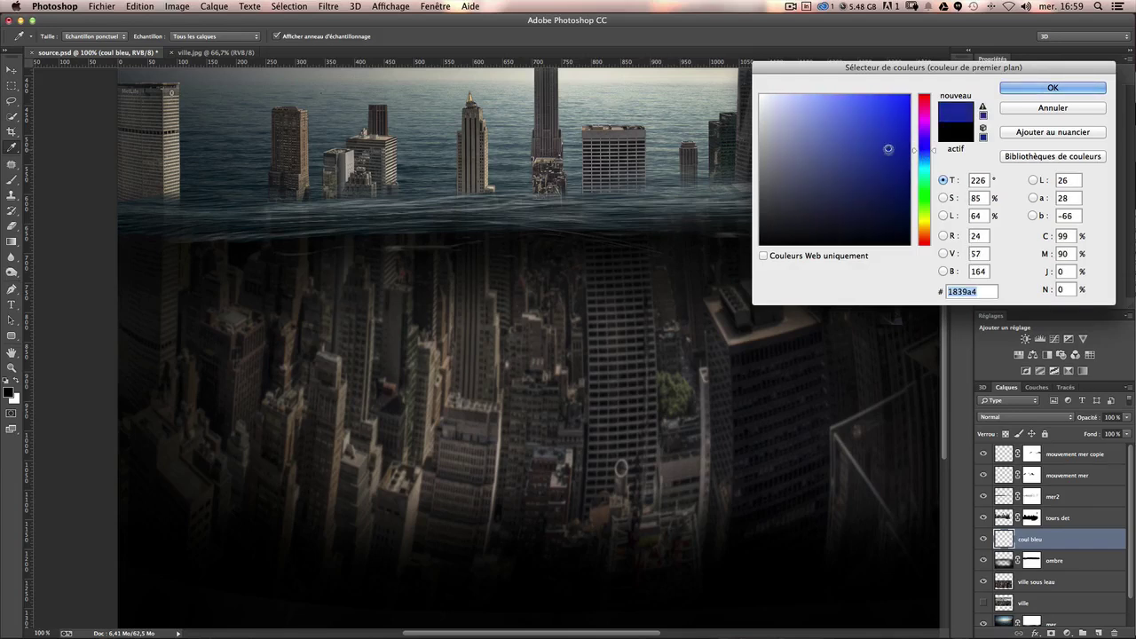
left_click(1053, 88)
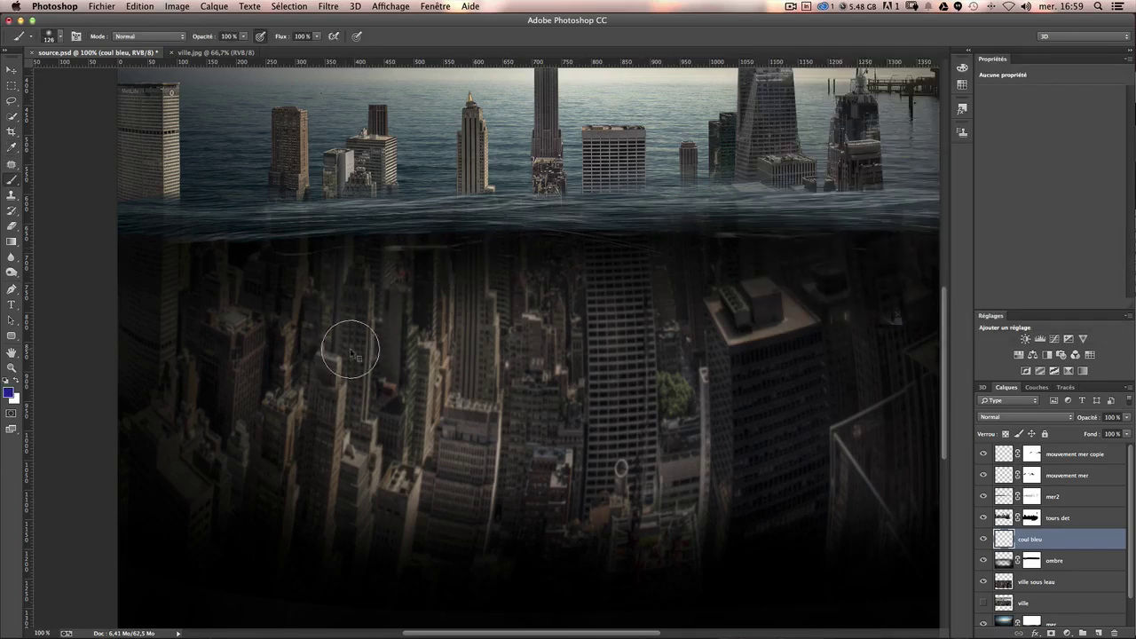
With a ~364 px brush at 8% opacity, tint the left underwater city dark blue.
left_click_drag(354, 344, 426, 344)
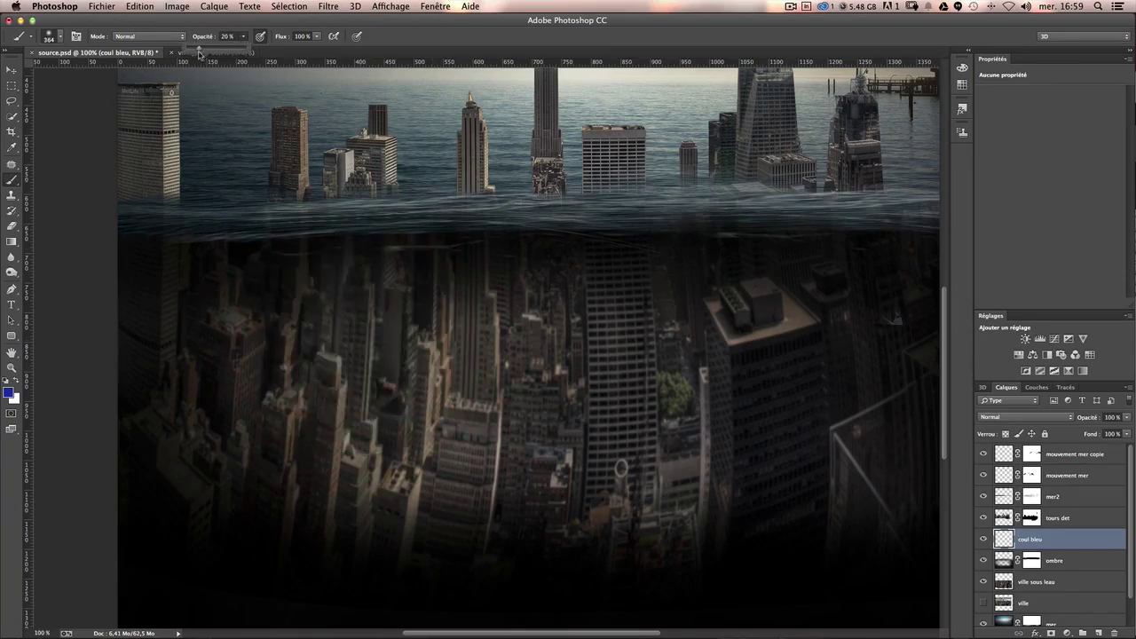
left_click_drag(199, 54, 197, 53)
mouse_move(151, 355)
left_mouse_down()
mouse_move(292, 327)
mouse_move(101, 596)
left_mouse_up()
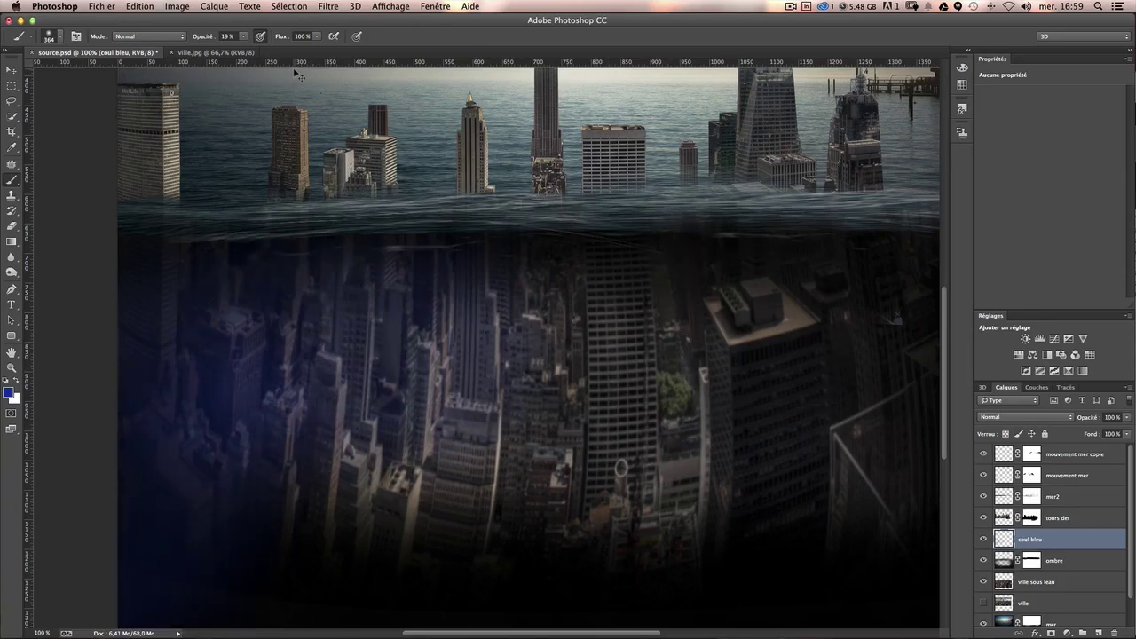
key("ctrl+z")
key("ctrl+alt+z")
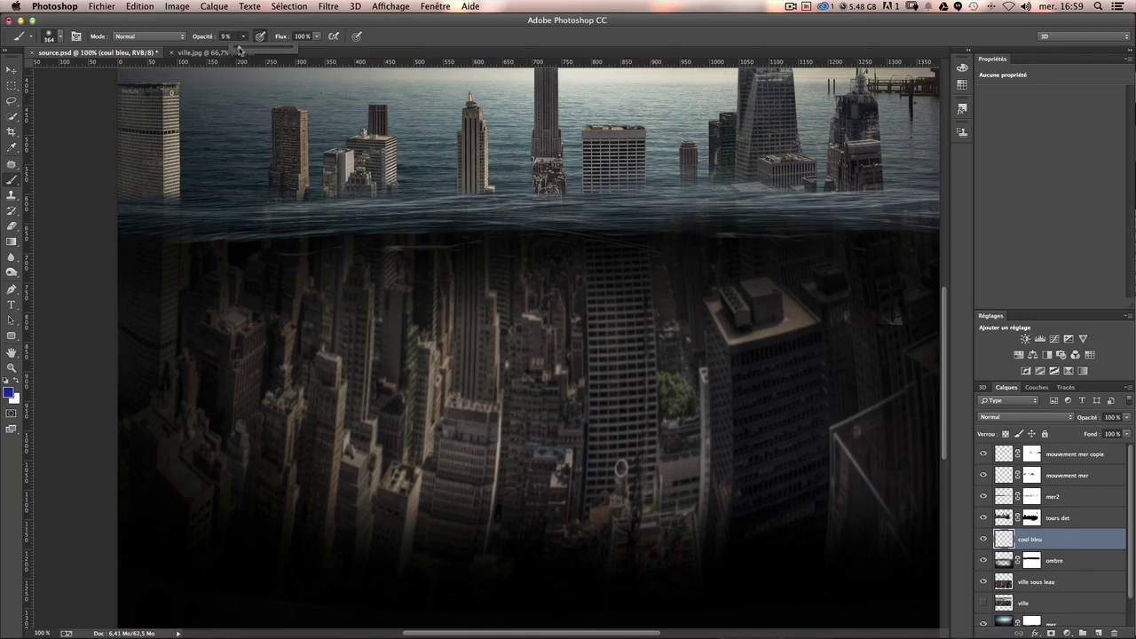
left_click_drag(223, 299, 203, 595)
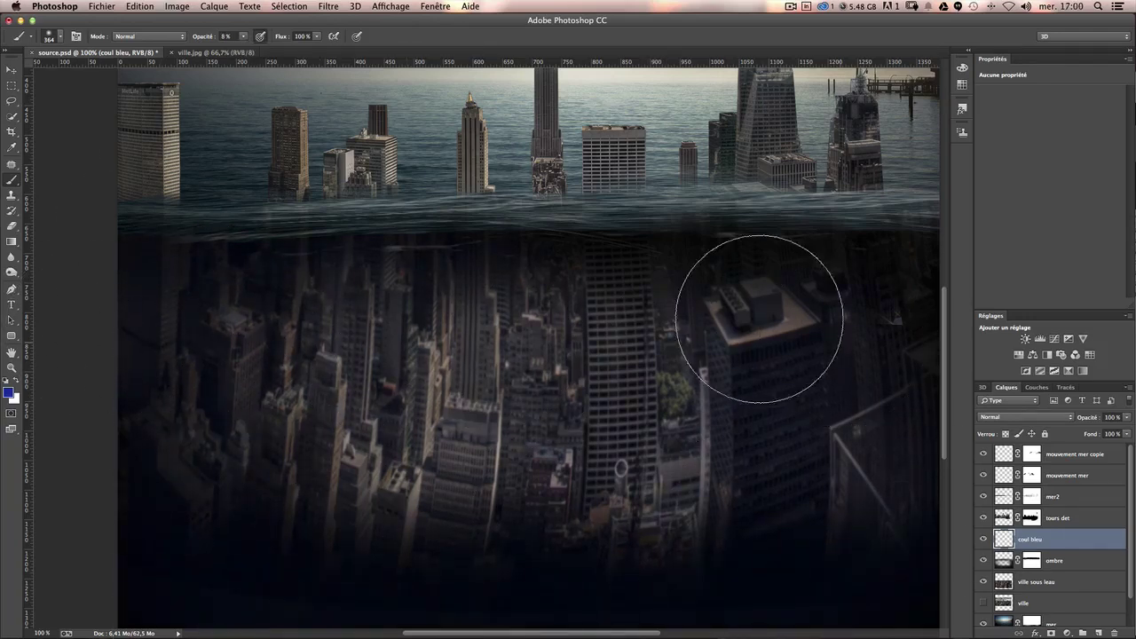
Pan across the underwater city and up to the skyline to review the blue tint.
scroll(578, 405, "right", 5)
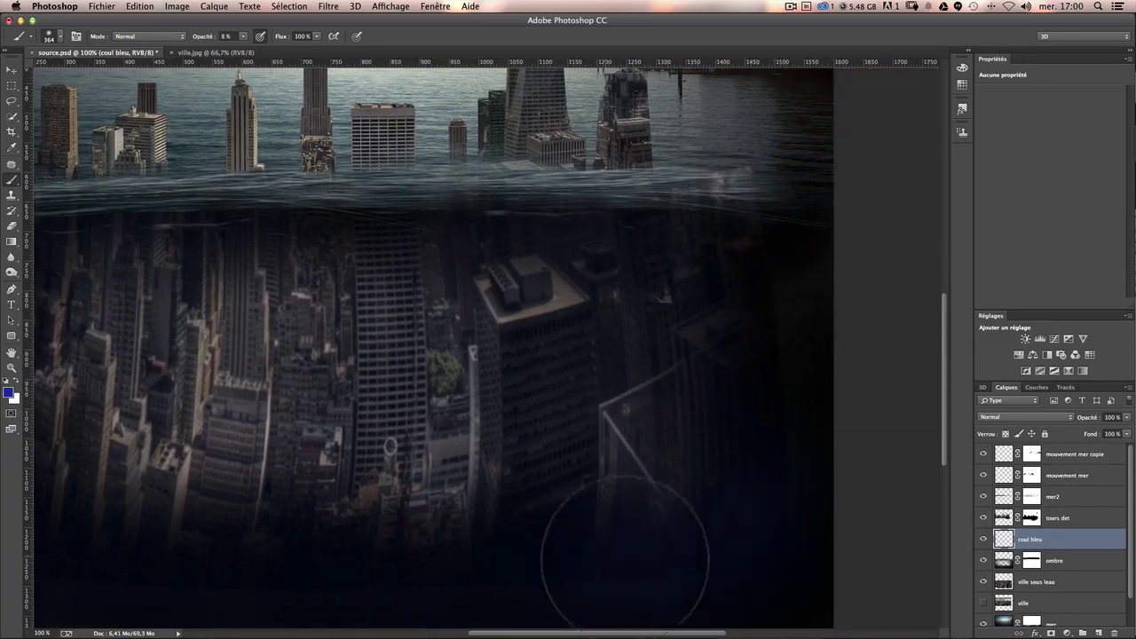
mouse_move(524, 321)
left_mouse_down()
mouse_move(814, 312)
mouse_move(802, 325)
left_mouse_up()
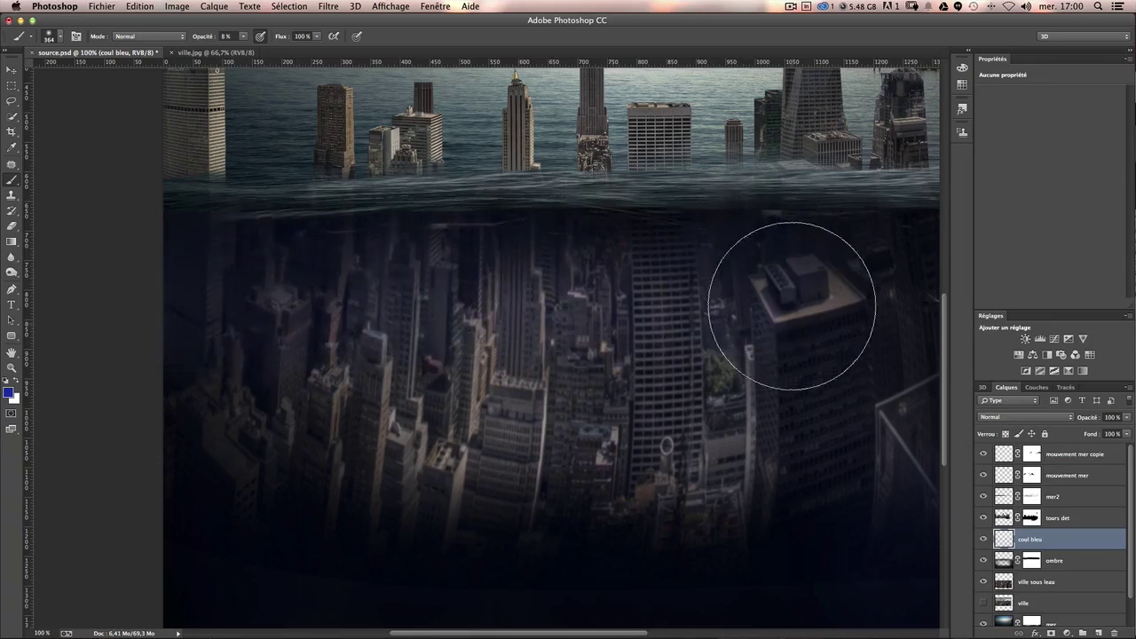
left_click_drag(368, 364, 374, 296)
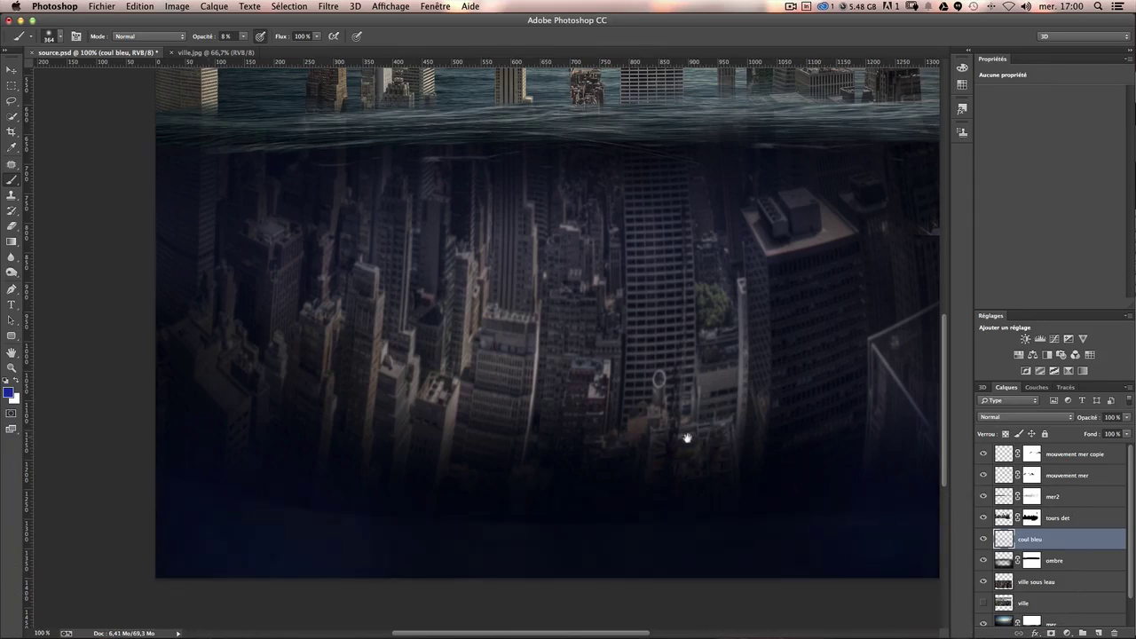
left_click_drag(684, 439, 561, 447)
left_click_drag(726, 495, 654, 496)
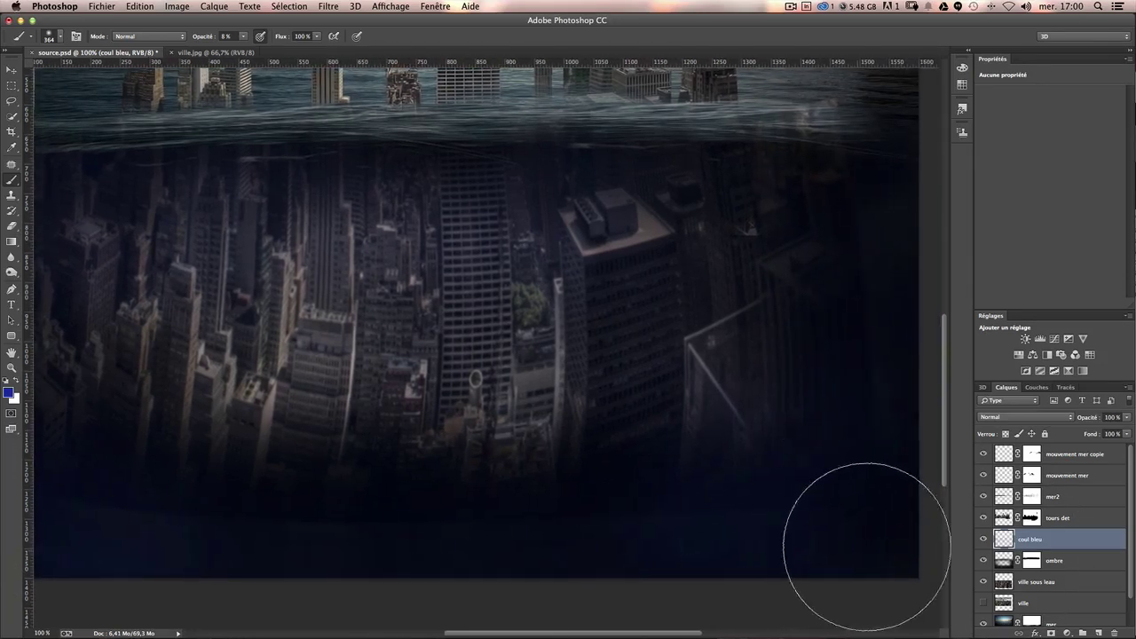
left_click_drag(388, 535, 536, 584)
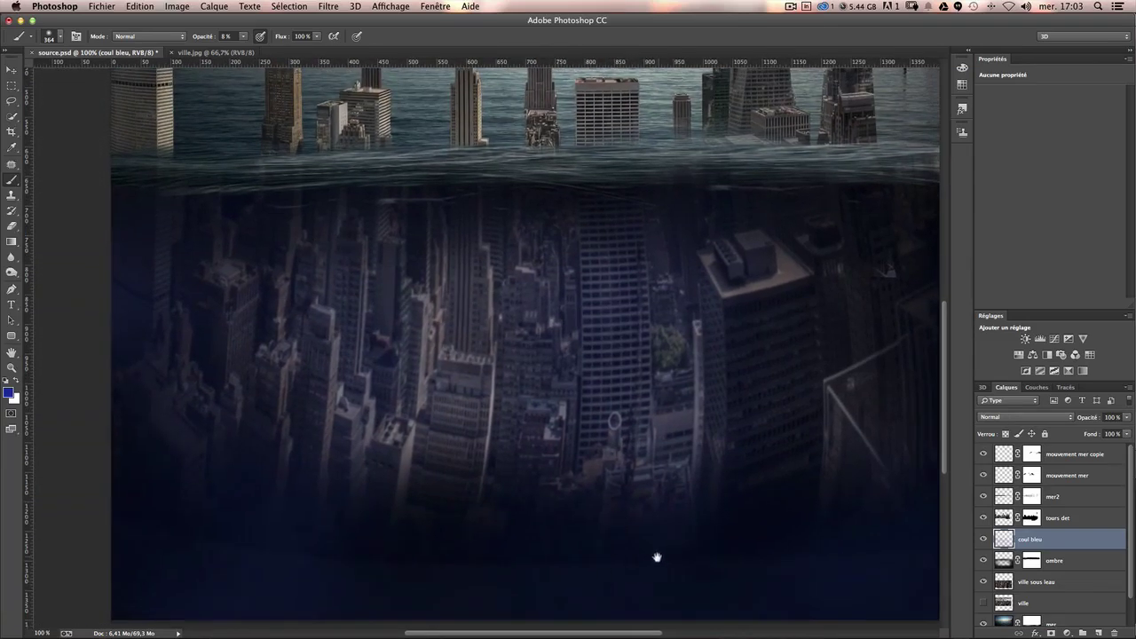
left_click_drag(654, 553, 620, 560)
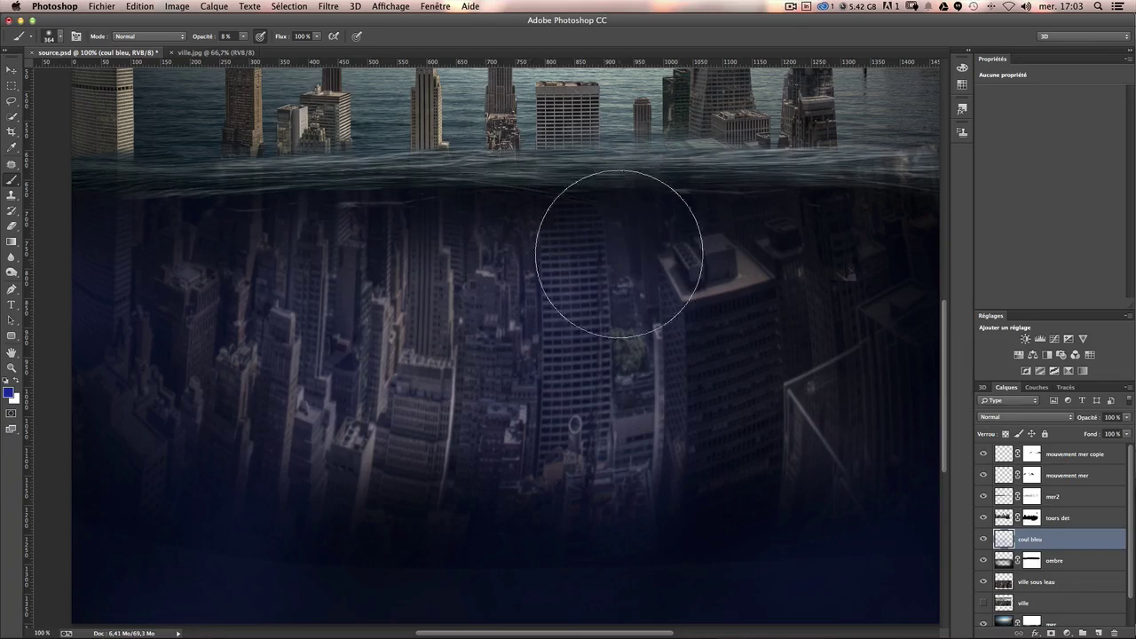
left_click_drag(608, 251, 612, 307)
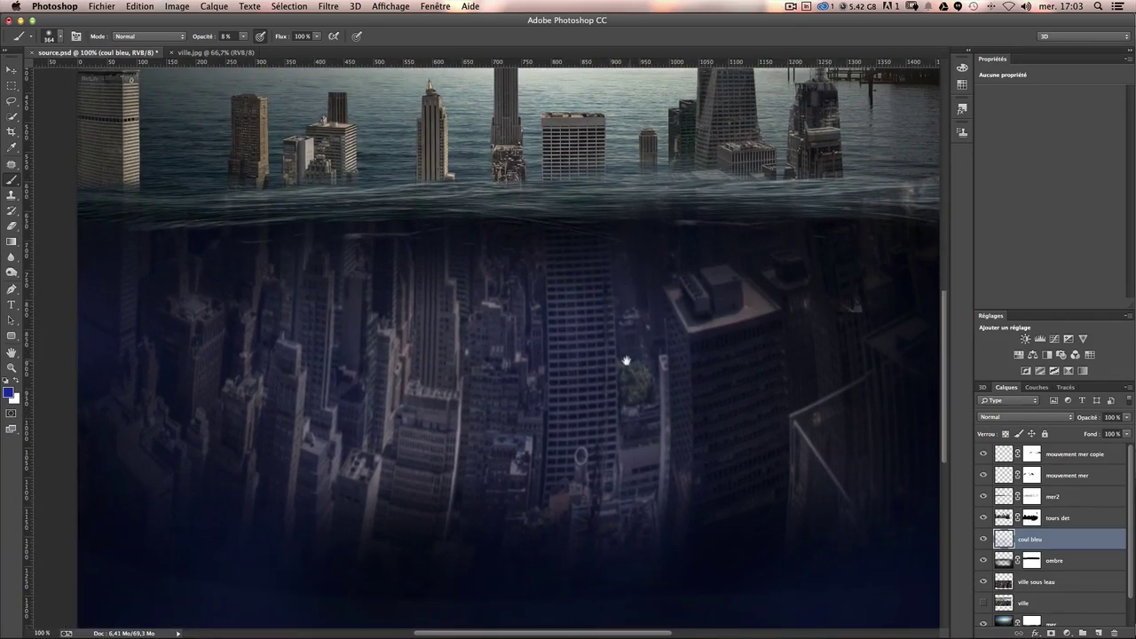
Create a layer named 'nuage' with a medium green foreground and near-black background colour.
left_click(1097, 632)
type("nuag")
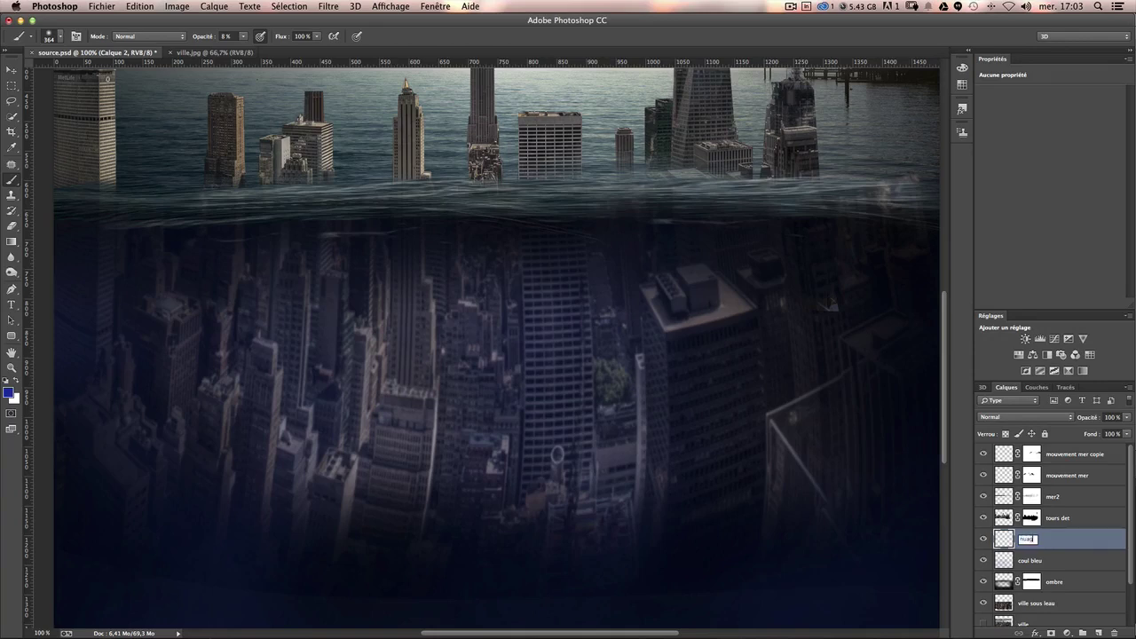
key("Return")
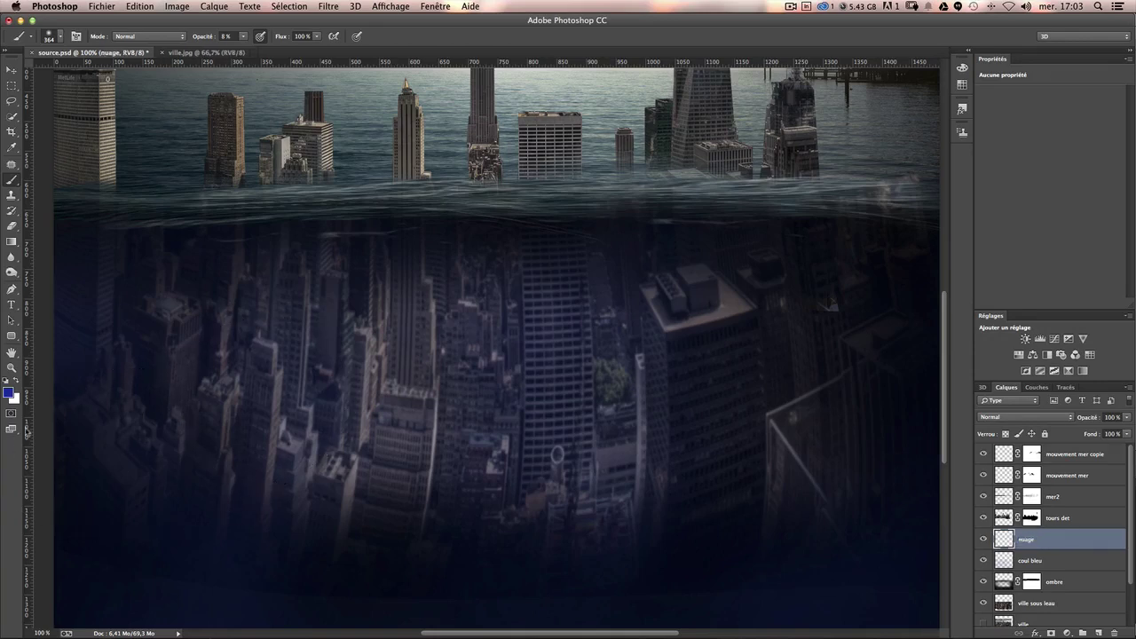
left_click(8, 391)
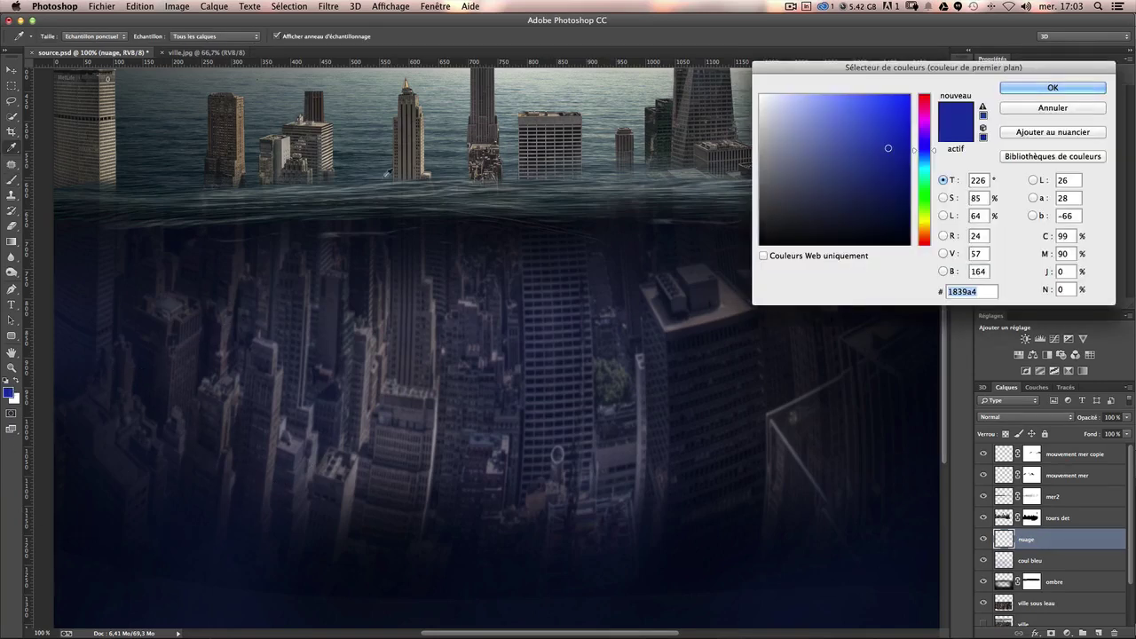
mouse_move(909, 166)
left_mouse_down()
mouse_move(916, 197)
mouse_move(877, 157)
left_mouse_up()
left_click(864, 179)
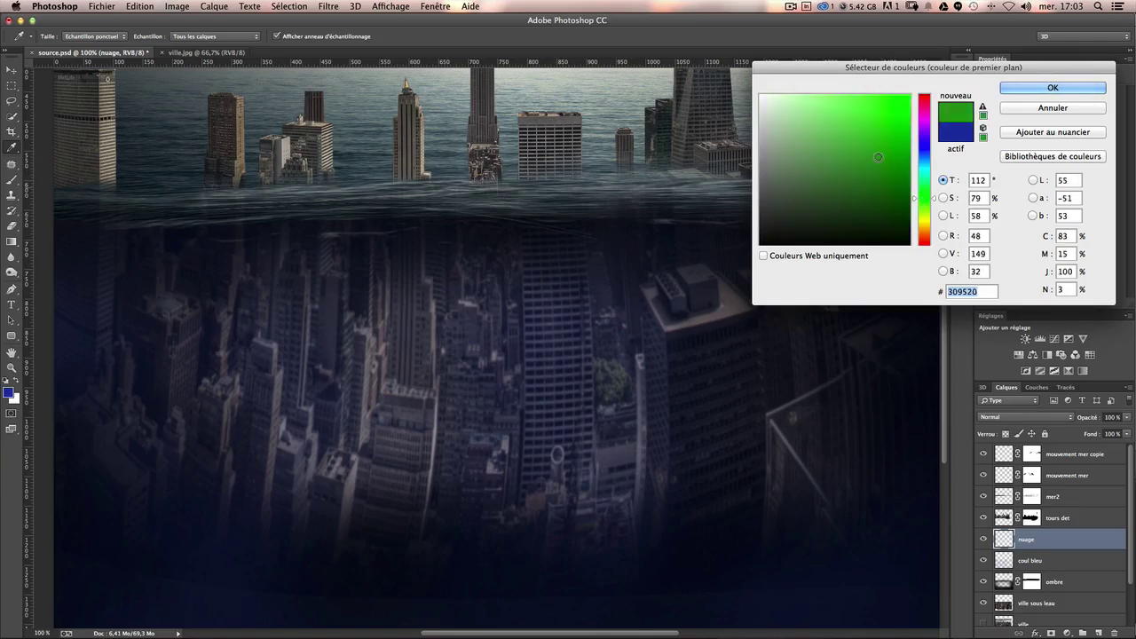
left_click(1029, 87)
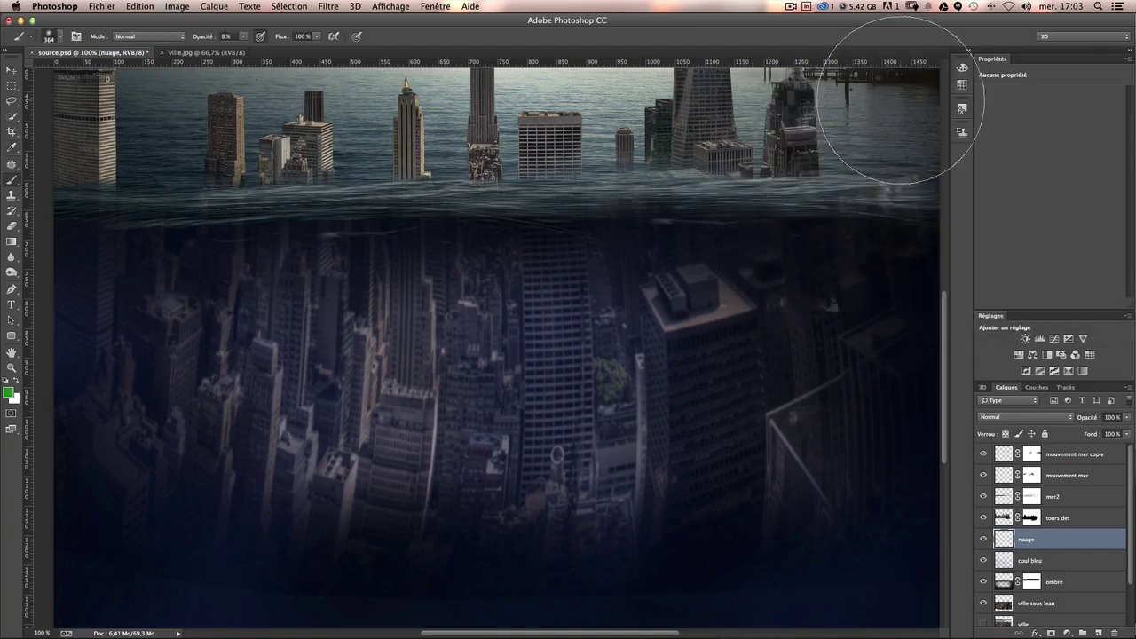
left_click(14, 398)
left_click_drag(884, 219, 705, 274)
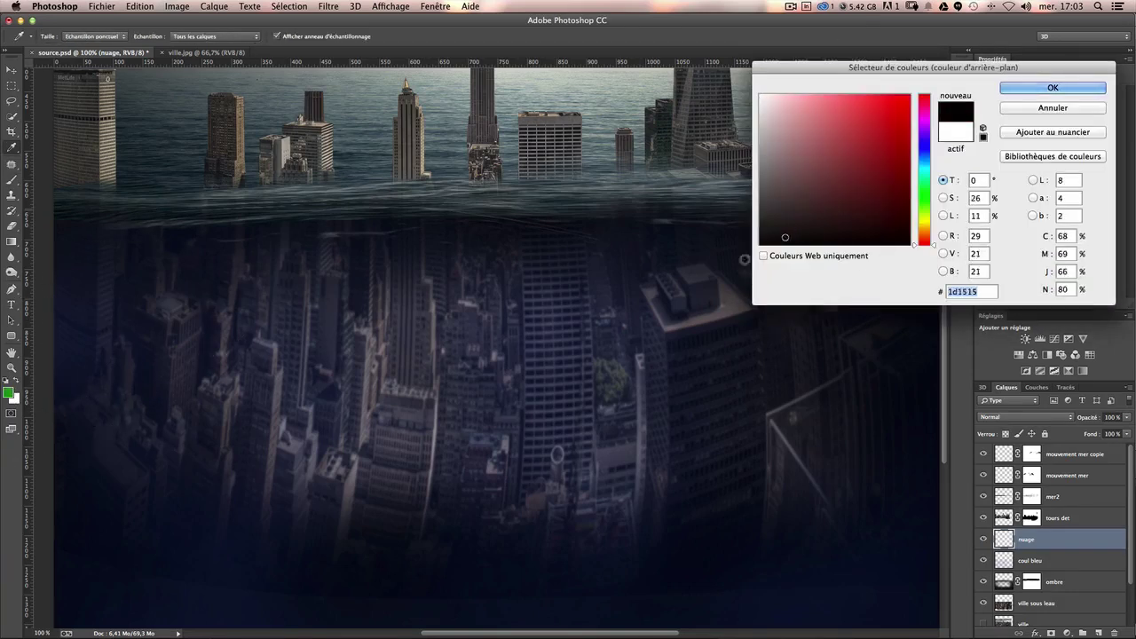
key("Return")
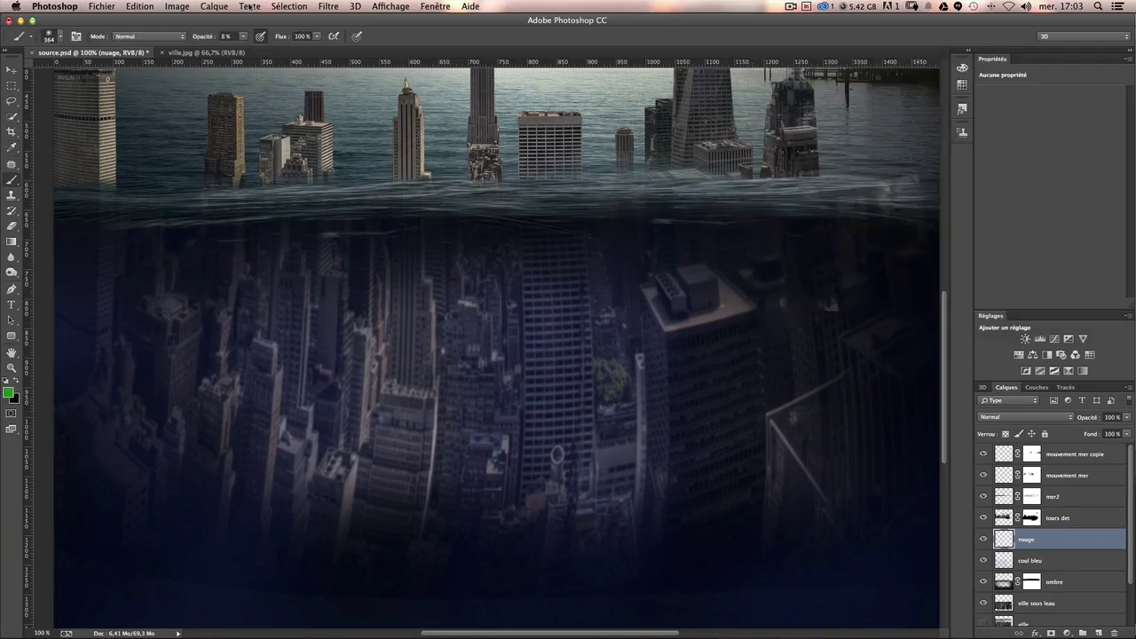
Render Filtre > Rendu > Nuages on nuage and set it to Densité linéaire - (Ajout).
left_click(328, 6)
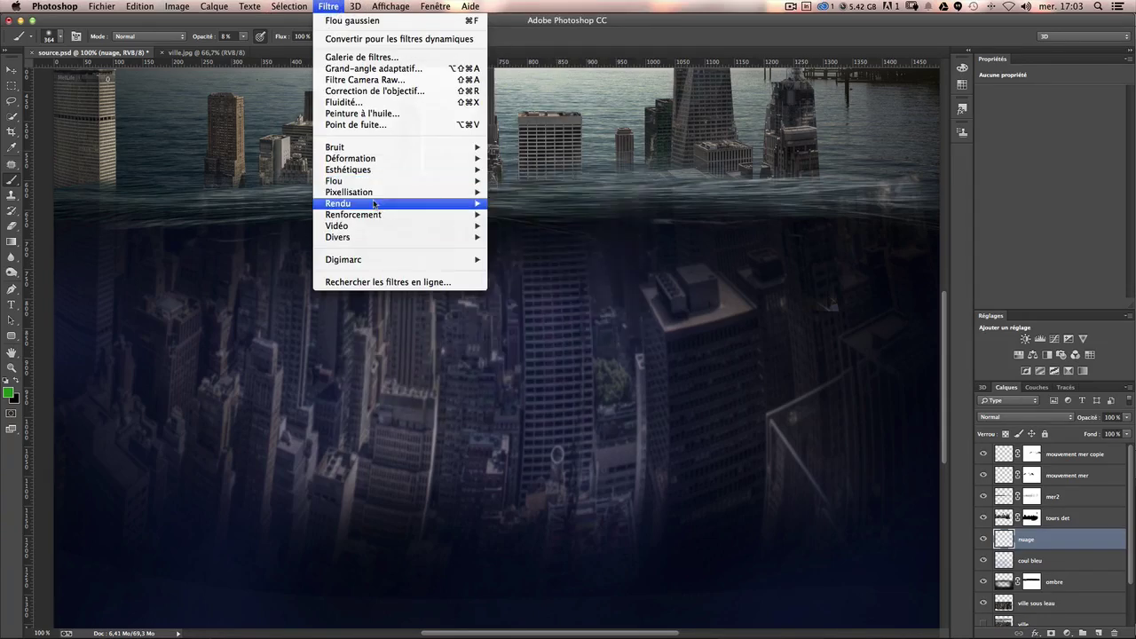
left_click(559, 237)
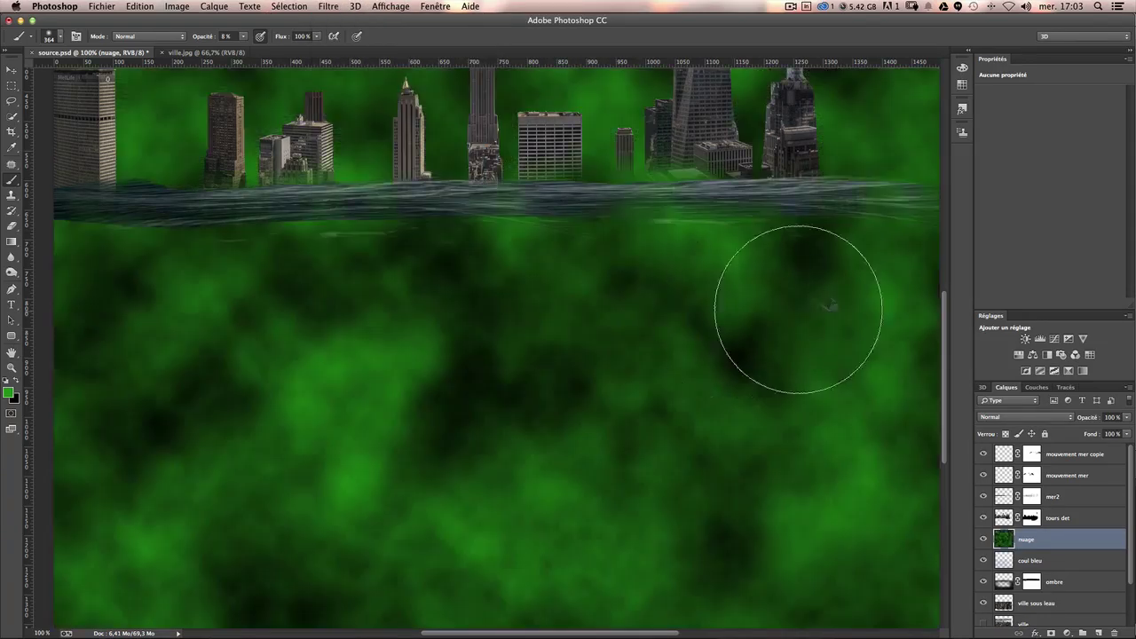
key("super+minus")
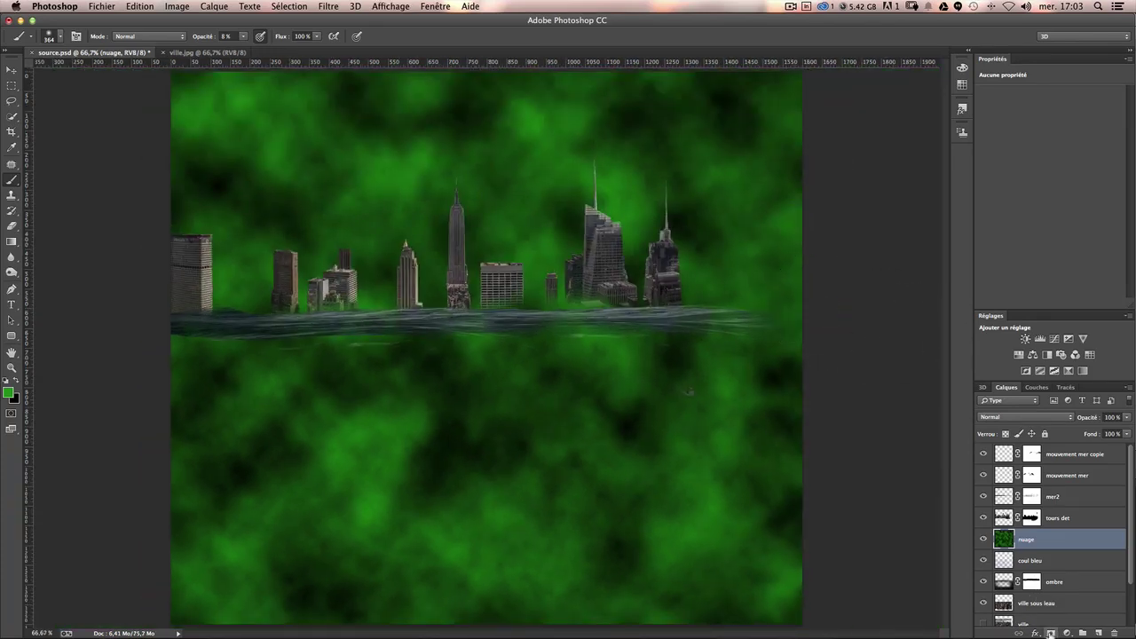
left_click(1049, 632)
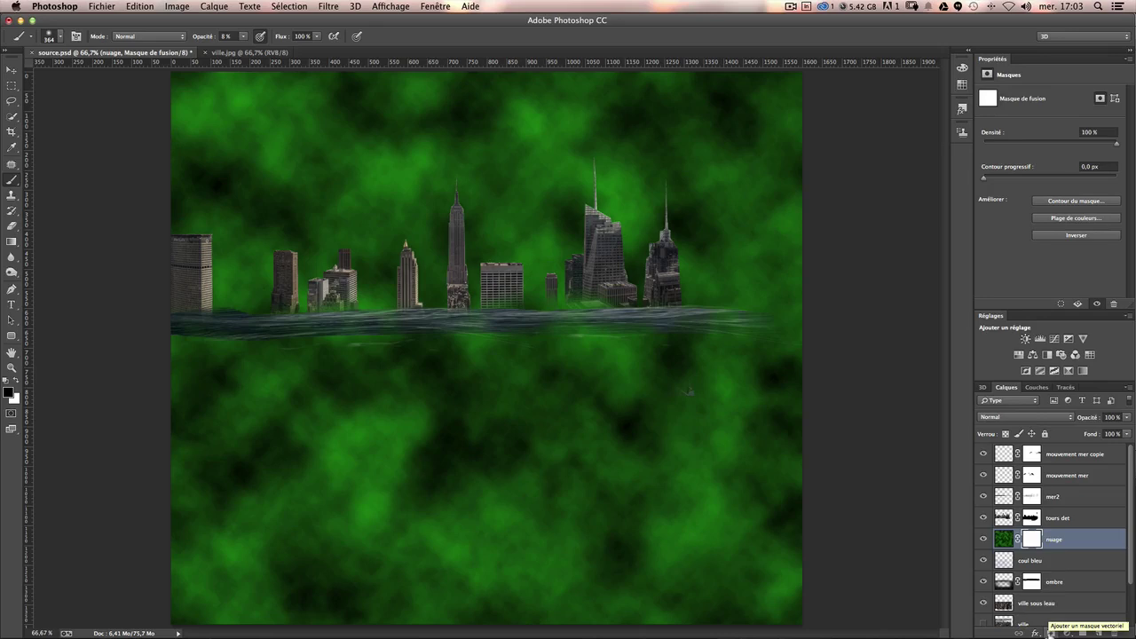
key("super+z")
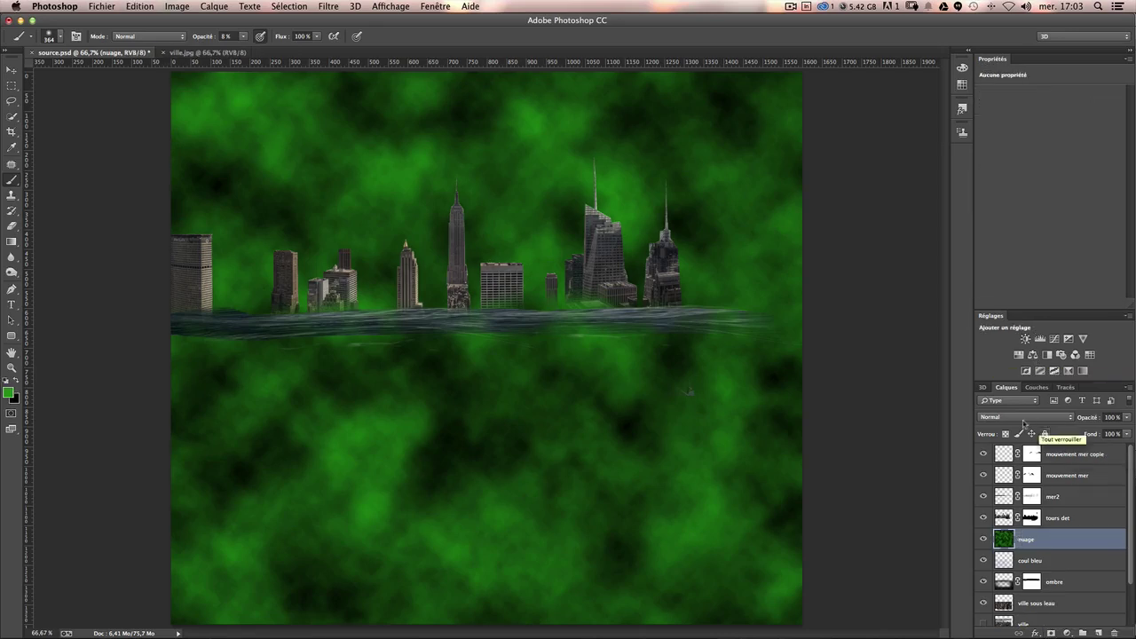
left_click(1023, 421)
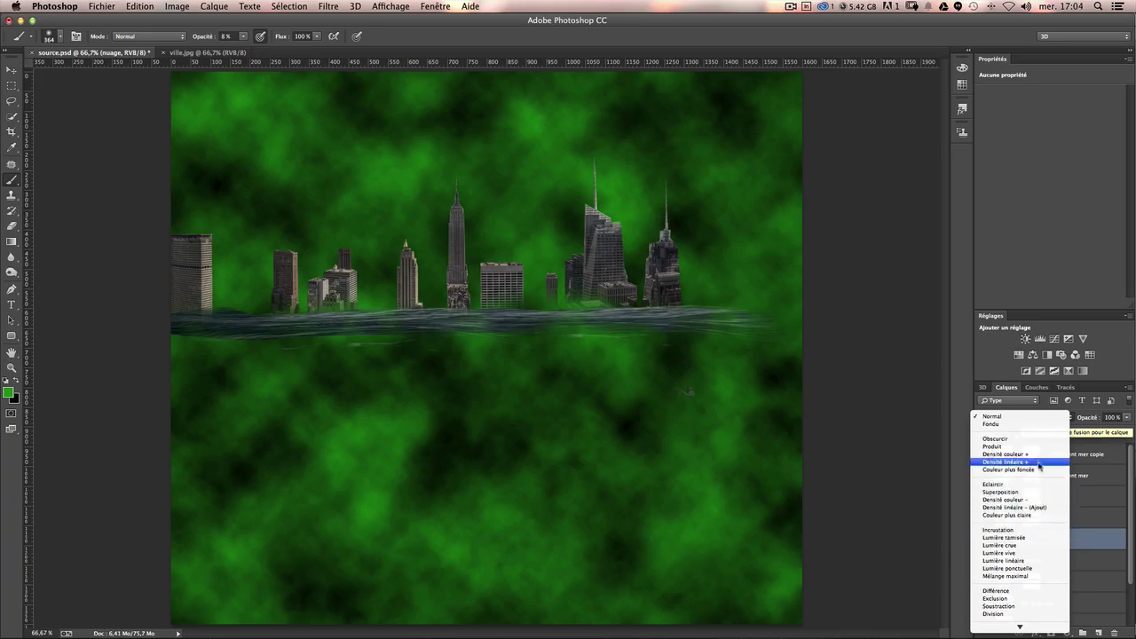
left_click(1047, 507)
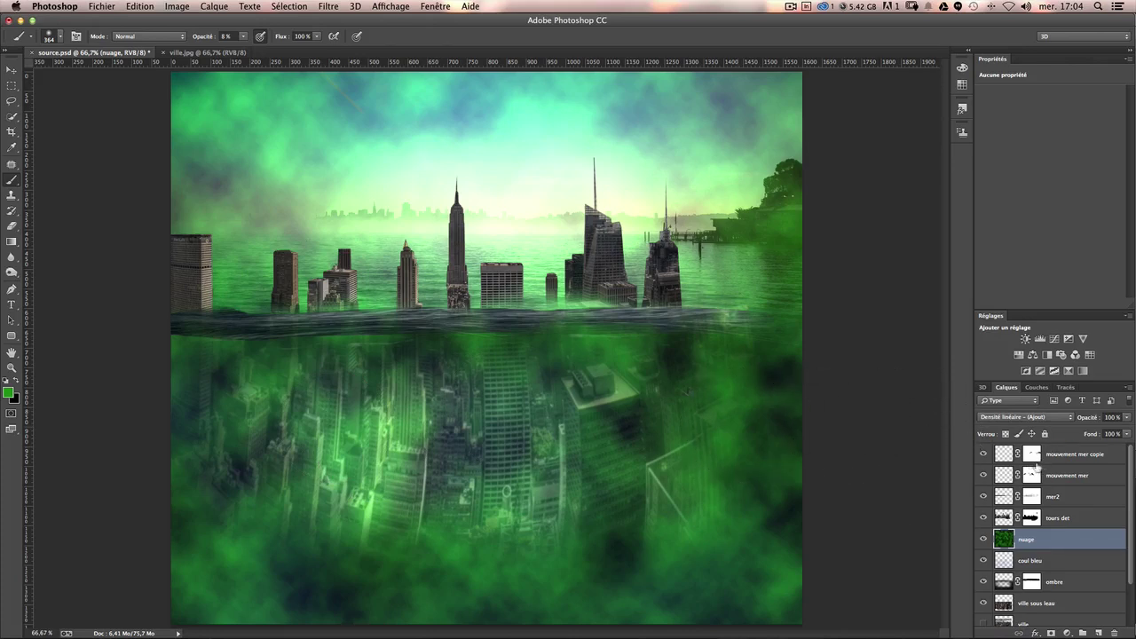
Re-render the nuage clouds in a darker, duller green, blended as Densité linéaire - (Ajout).
key("shift+alt+n")
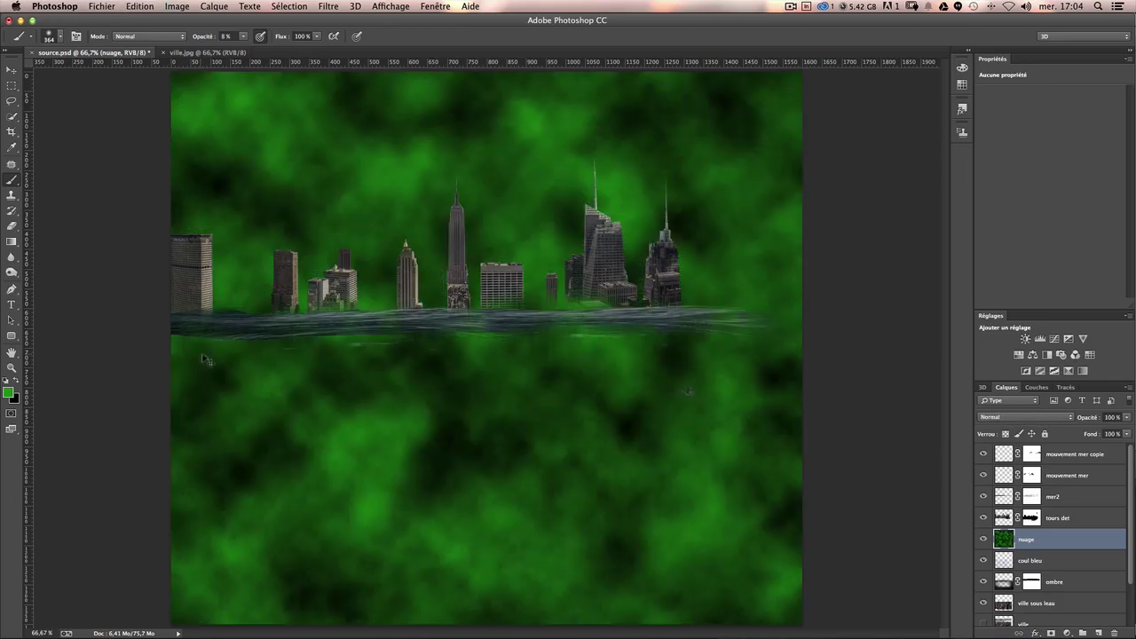
left_click(9, 392)
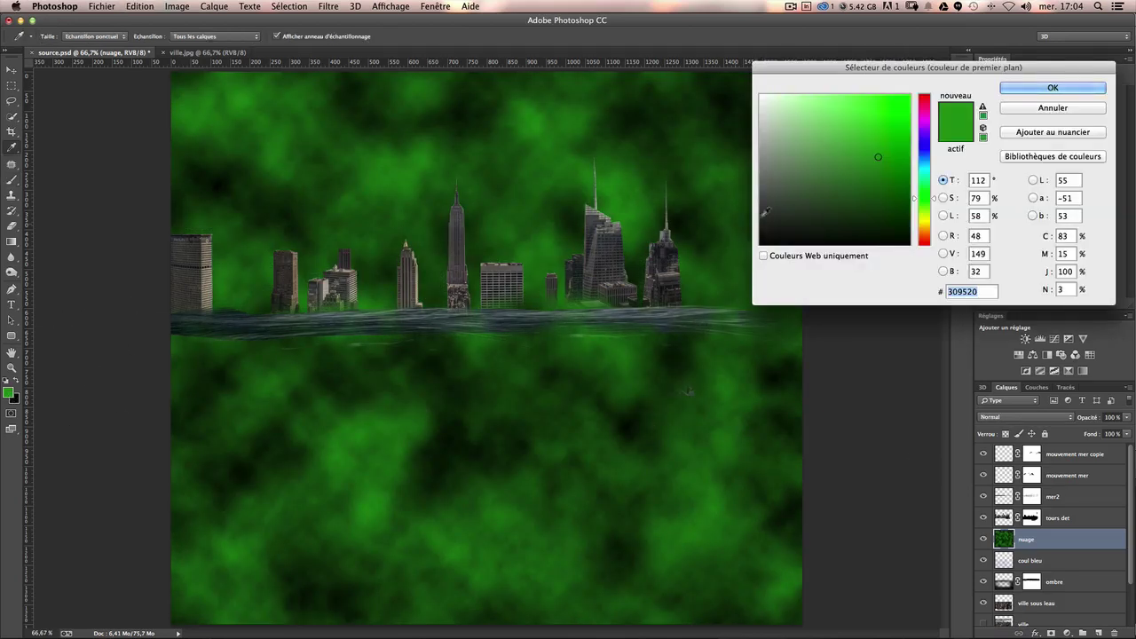
left_click(834, 194)
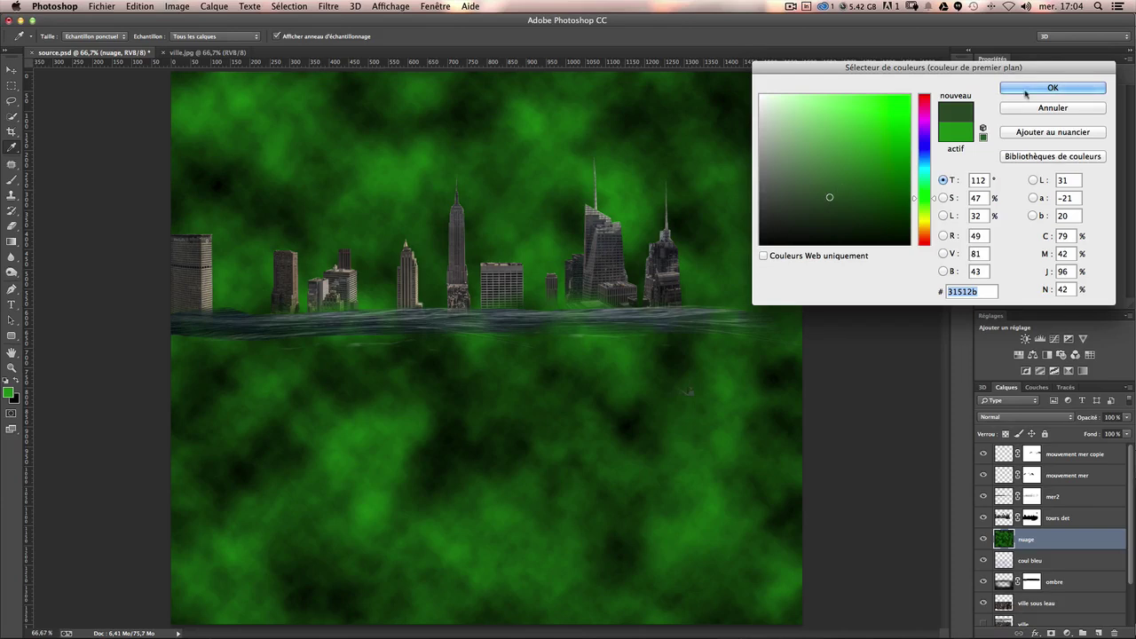
key("Return")
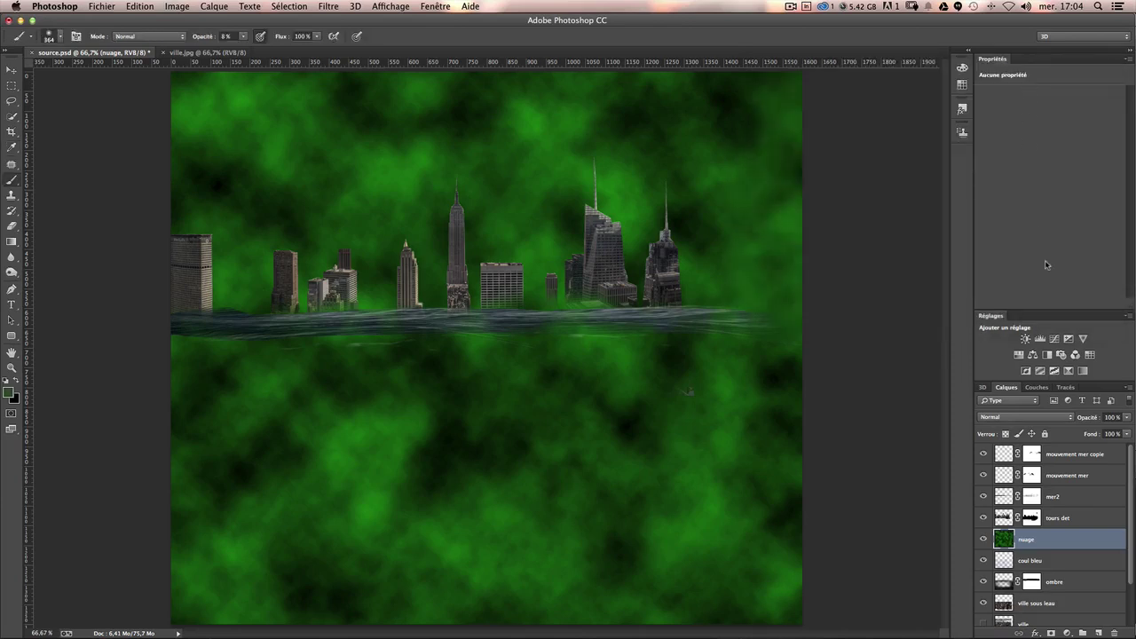
key("ctrl+f")
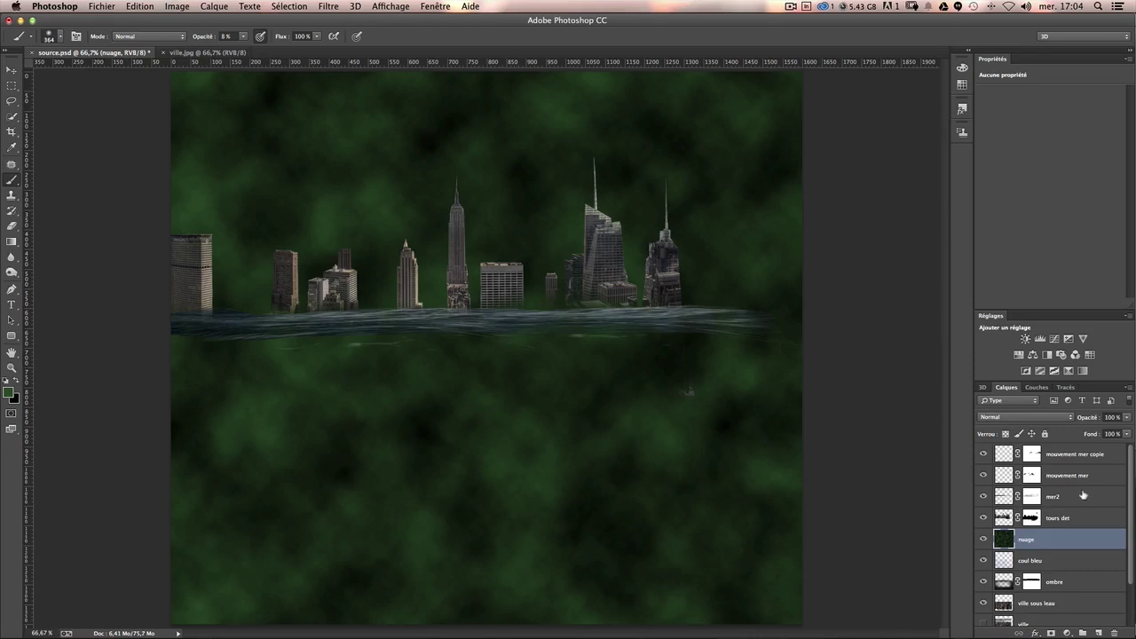
left_click(1020, 416)
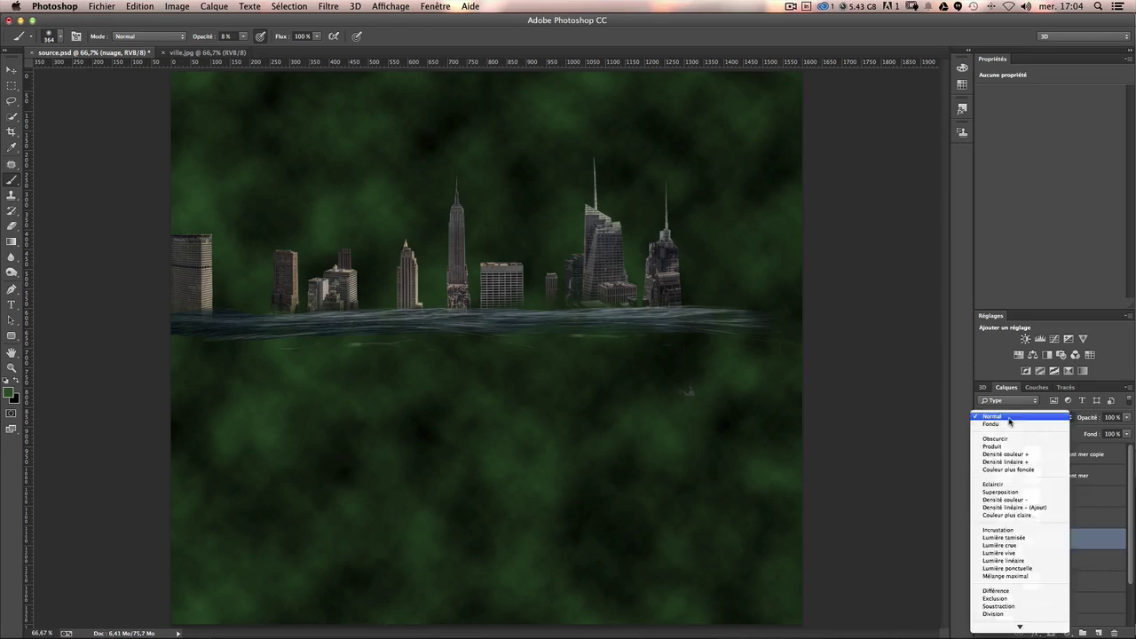
left_click(1039, 509)
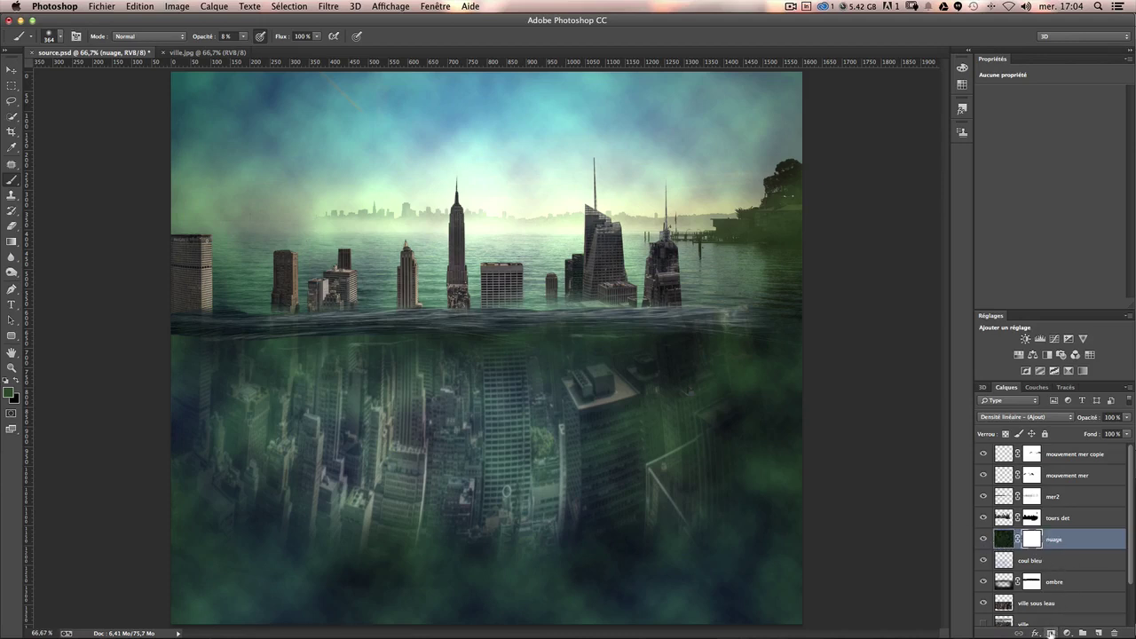
Add a mask to nuage and clear the green haze from the sky and skyline at 100% opacity.
left_click(1031, 539)
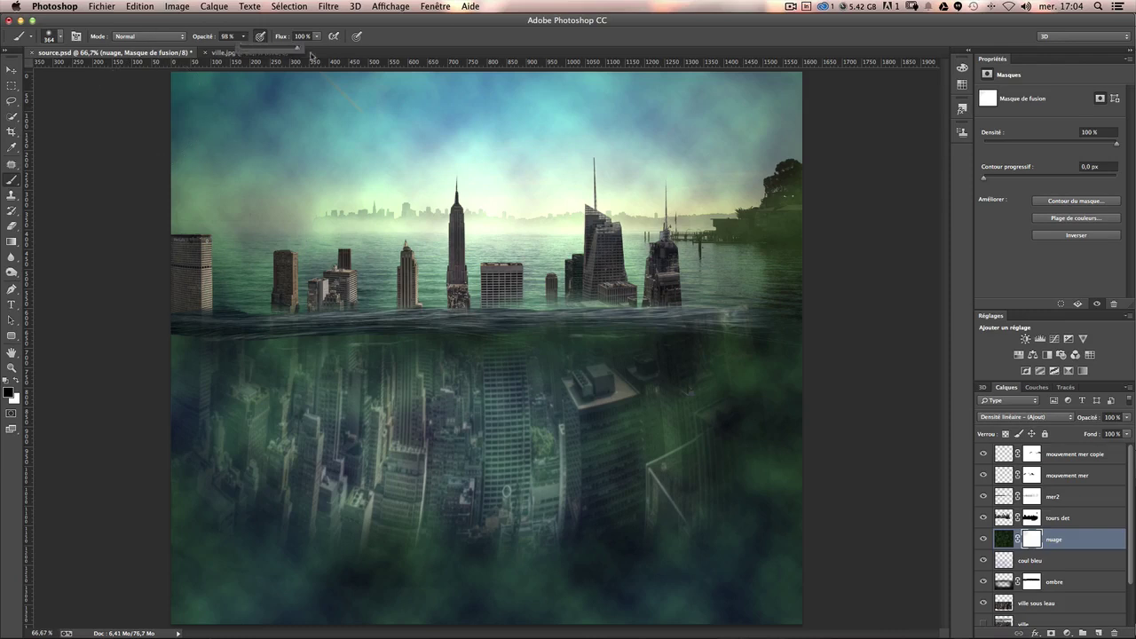
left_click_drag(310, 55, 316, 55)
left_click_drag(222, 133, 280, 248)
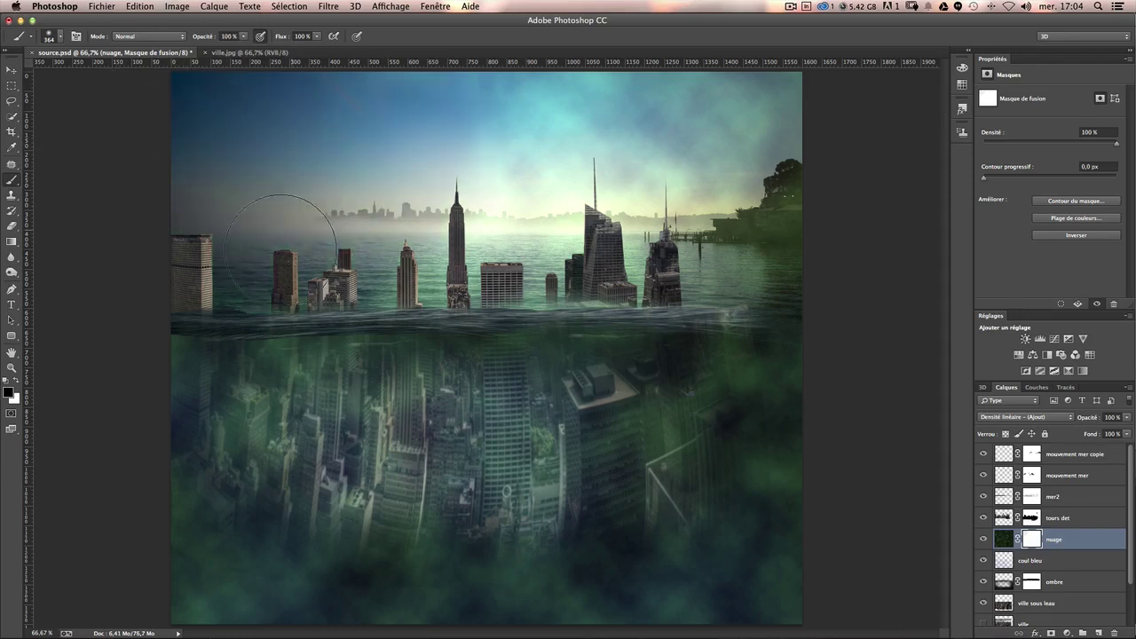
mouse_move(193, 275)
left_mouse_down()
mouse_move(406, 228)
mouse_move(604, 249)
mouse_move(494, 190)
mouse_move(606, 104)
mouse_move(646, 157)
mouse_move(609, 254)
left_mouse_up()
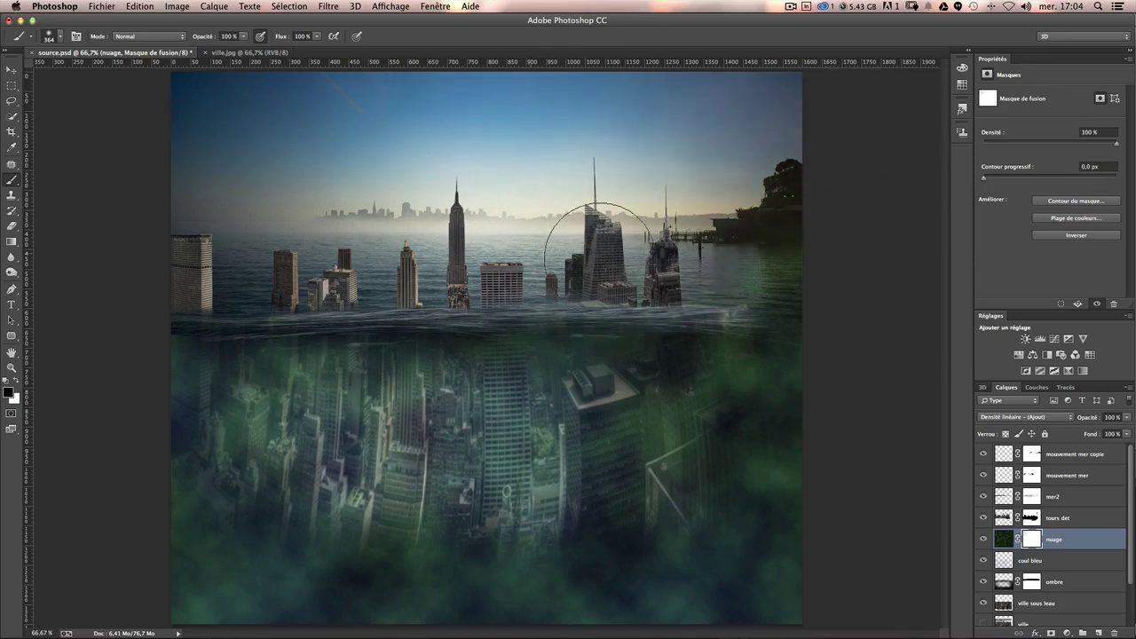
left_click_drag(545, 274, 749, 264)
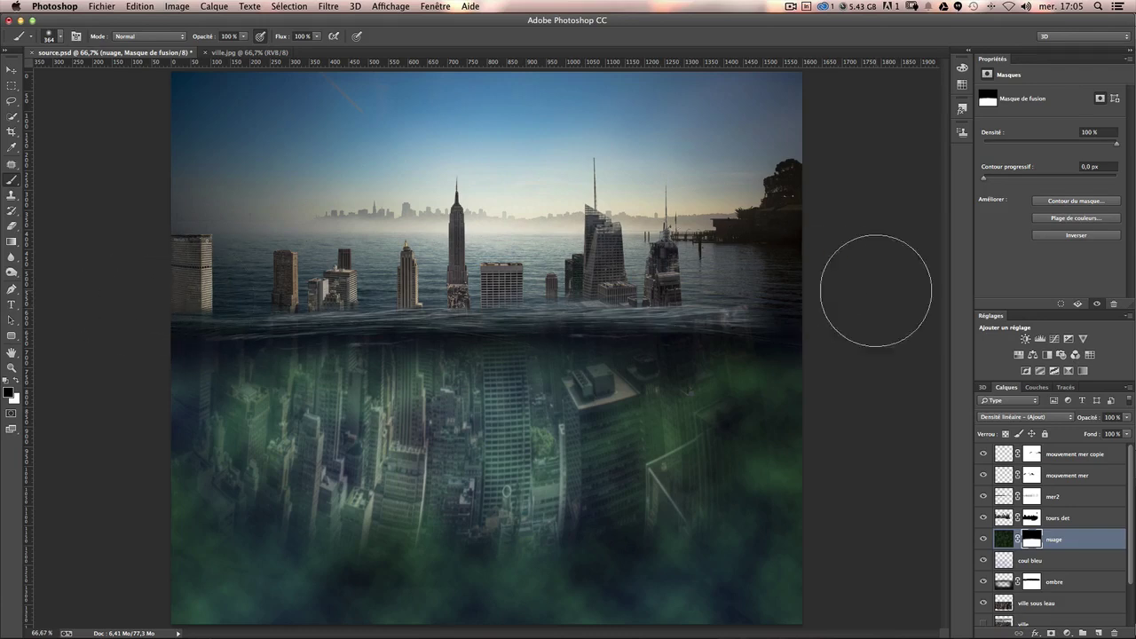
With a black ~221 px brush at 9% opacity, fade the green cloud in the lower-left corner.
mouse_move(240, 38)
left_mouse_down()
mouse_move(233, 49)
mouse_move(192, 52)
left_mouse_up()
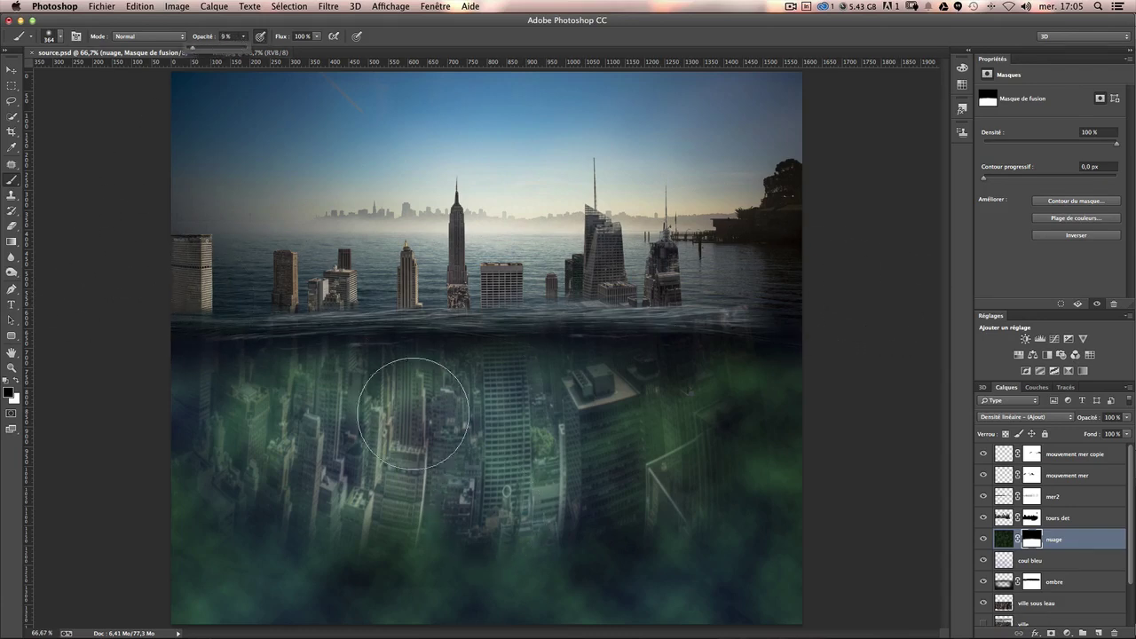
left_click_drag(483, 404, 434, 401)
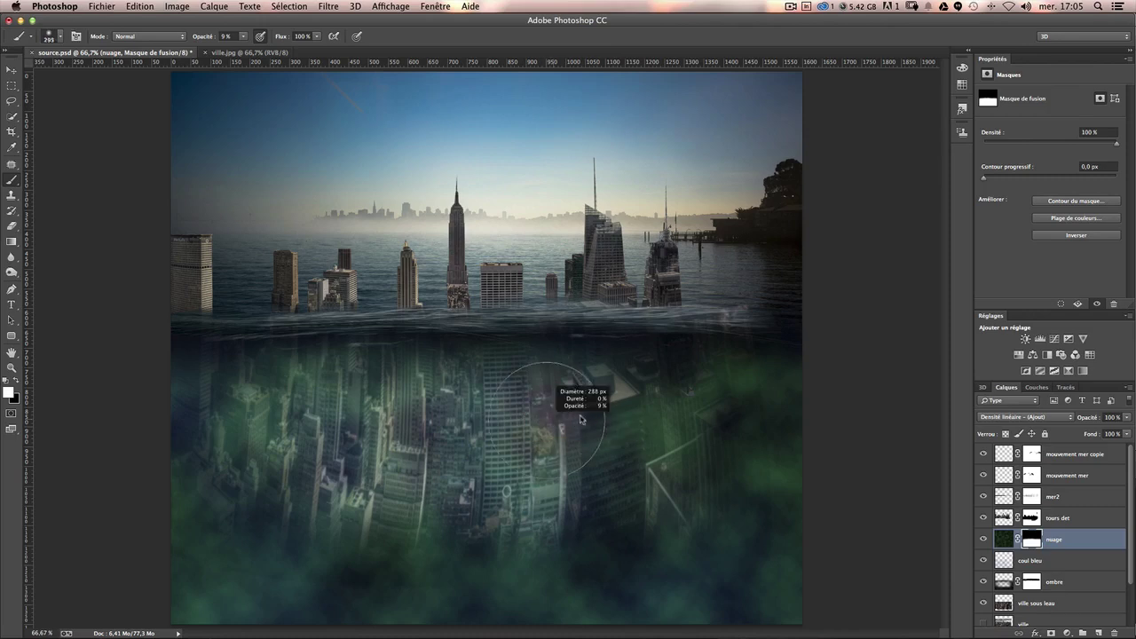
left_click_drag(545, 420, 621, 421)
key("x")
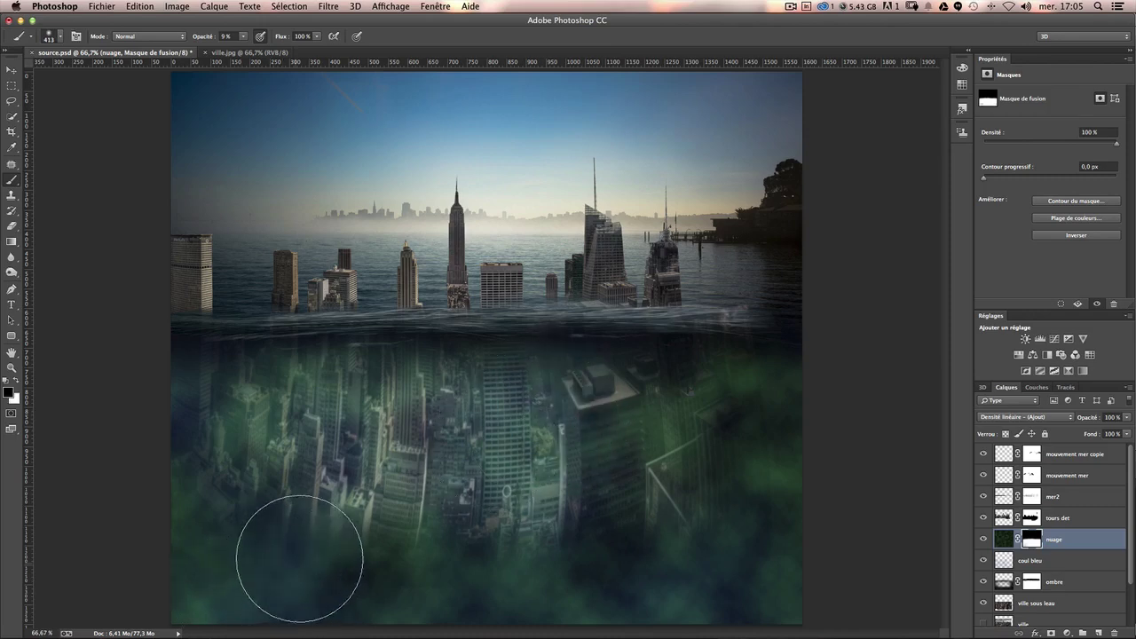
left_click_drag(382, 514, 337, 515)
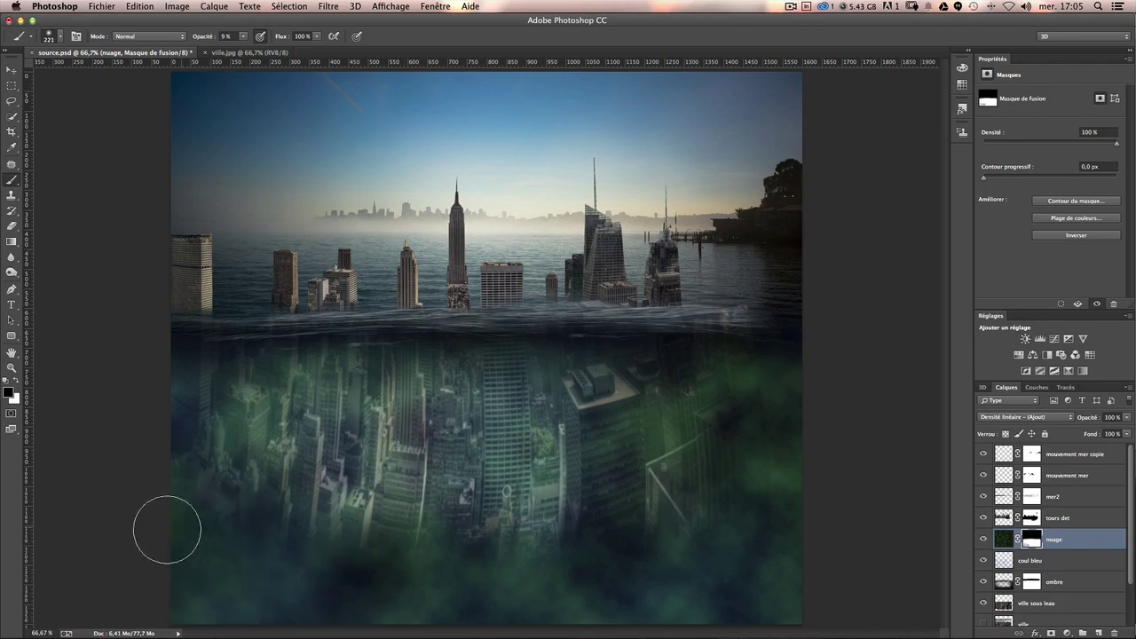
mouse_move(236, 476)
left_mouse_down()
mouse_move(223, 444)
mouse_move(232, 421)
left_mouse_up()
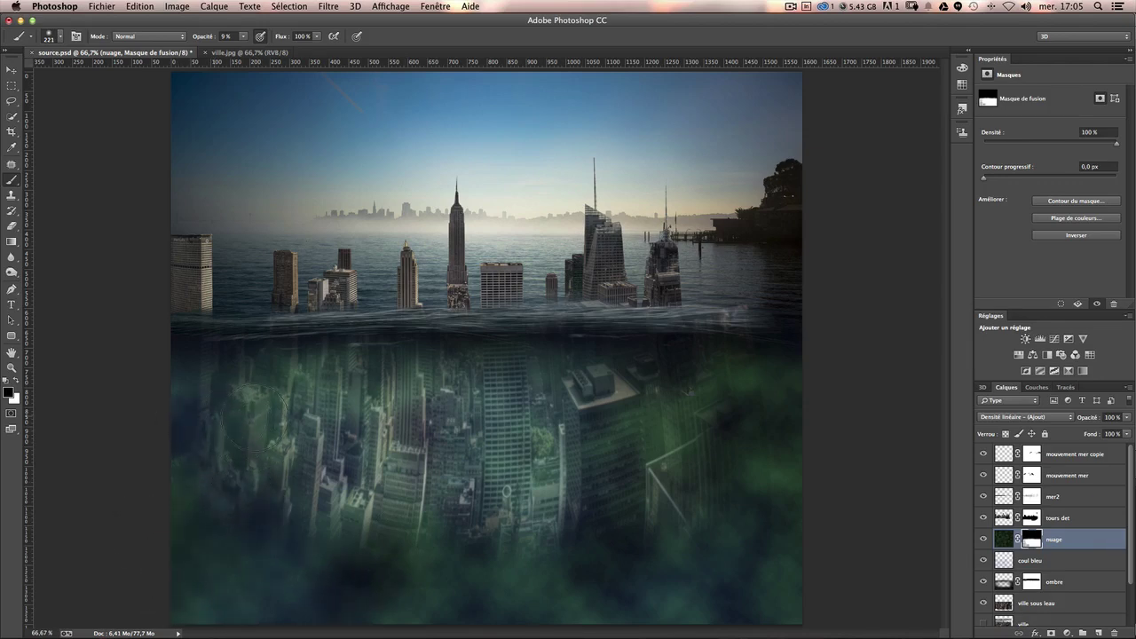
left_click_drag(328, 438, 308, 439)
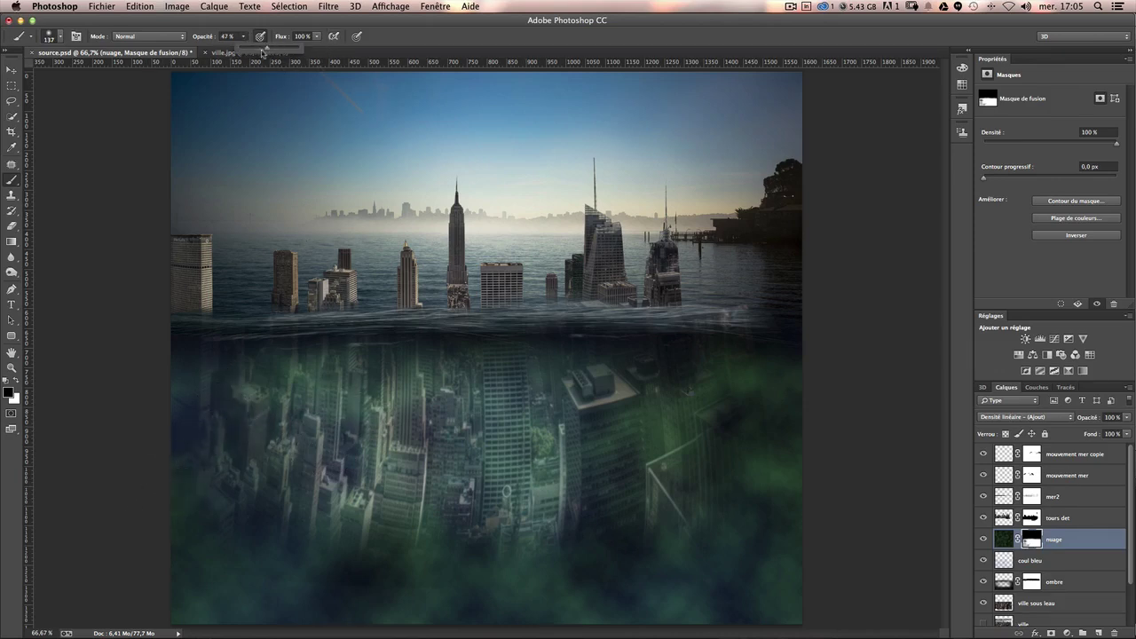
With a ~199 px black brush at 35%, mask the green cloud over the right side and bottom.
left_click_drag(295, 404, 322, 404)
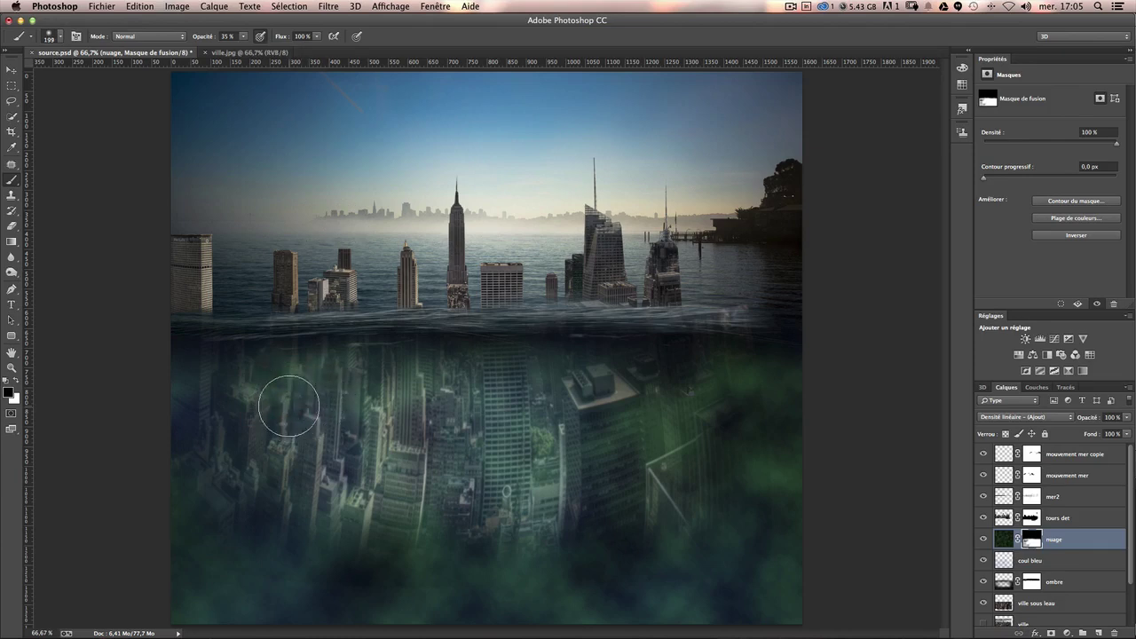
left_click_drag(814, 426, 606, 477)
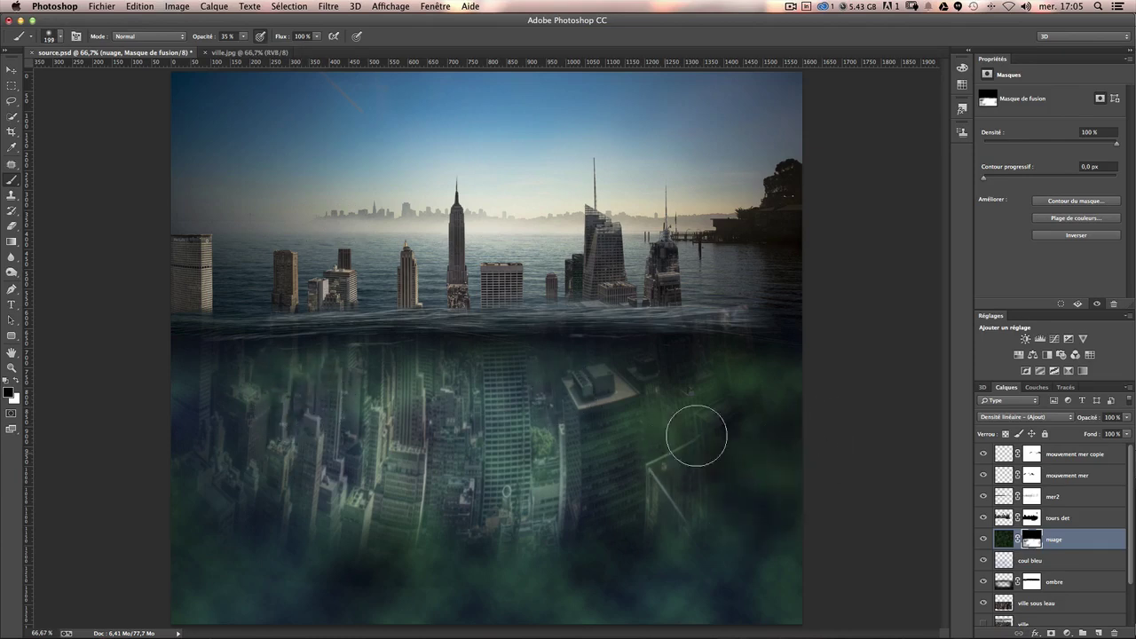
left_click_drag(645, 390, 842, 436)
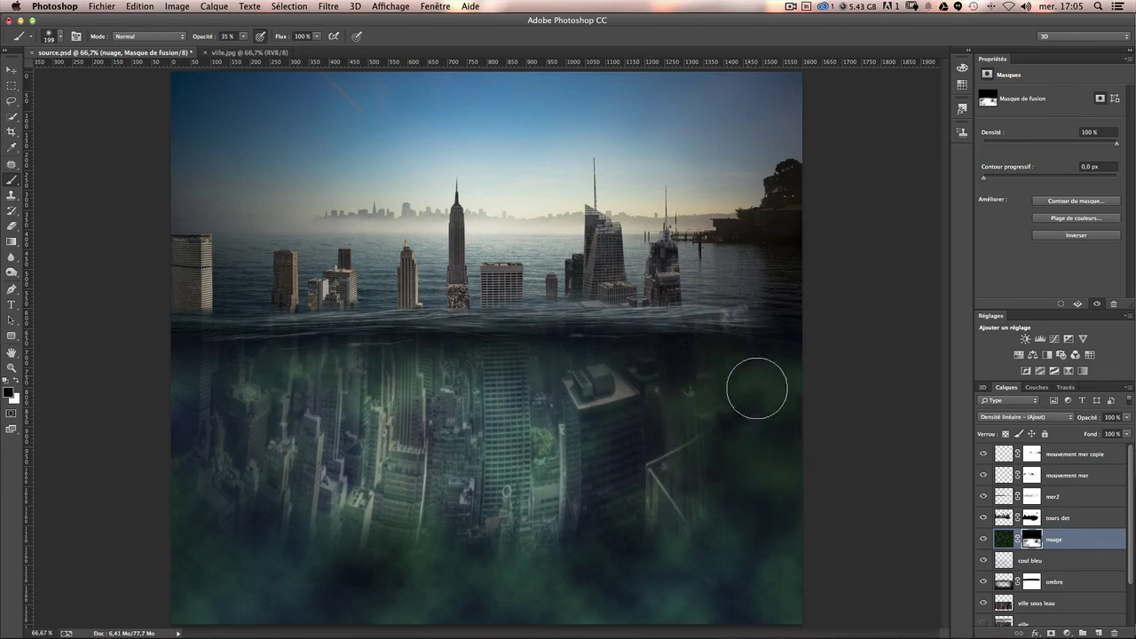
left_click_drag(383, 613, 152, 598)
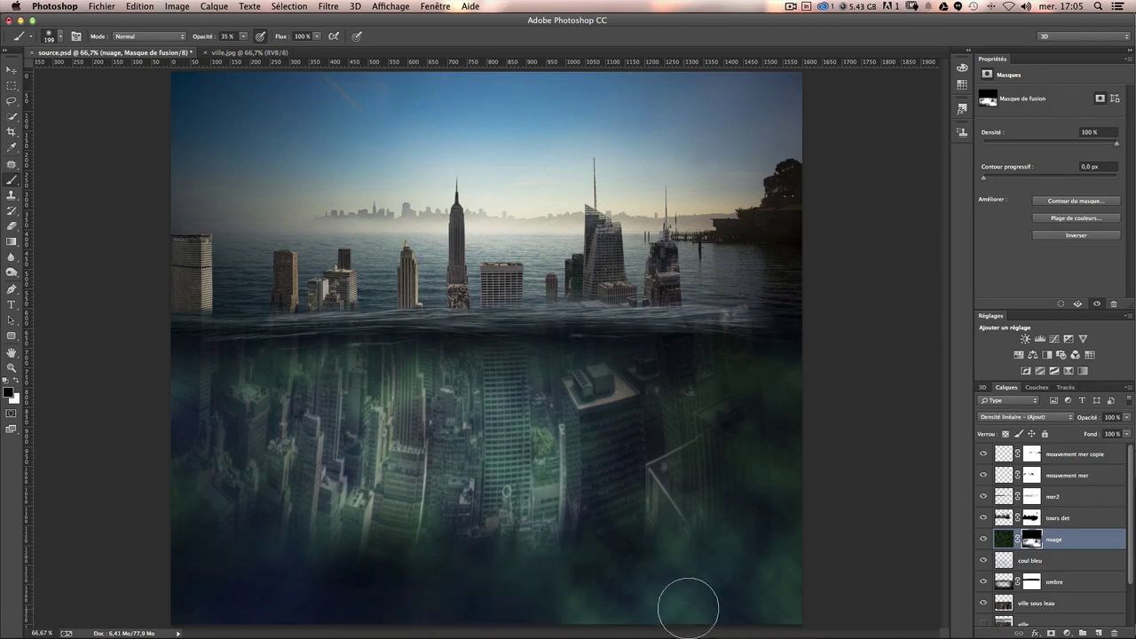
left_click_drag(689, 609, 489, 613)
left_click_drag(748, 601, 680, 546)
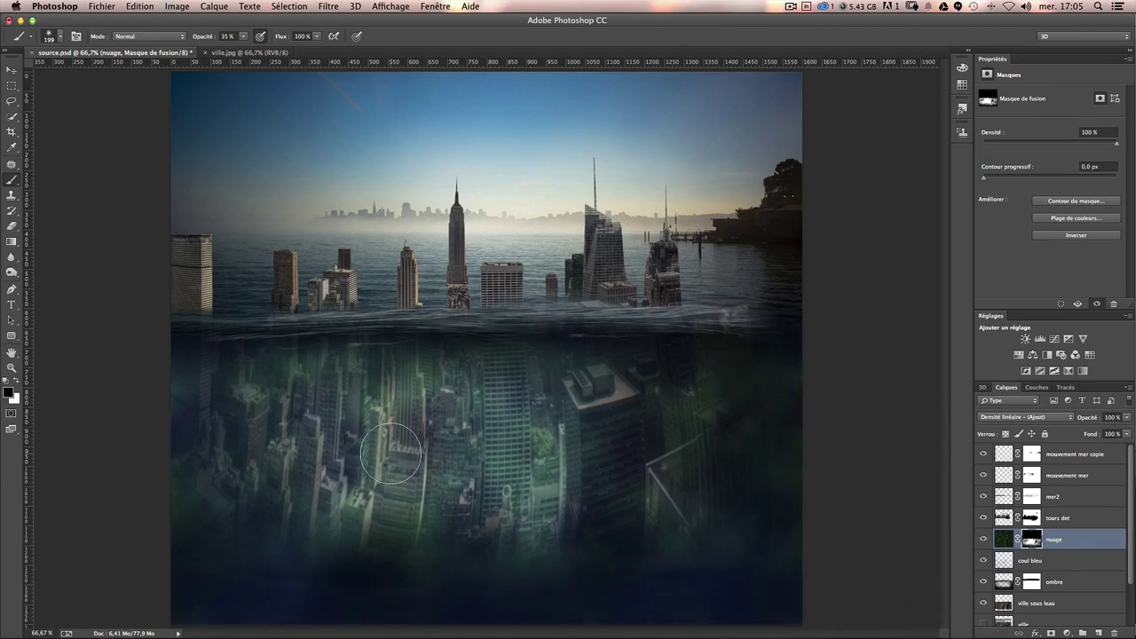
left_click(400, 504)
left_click_drag(536, 451, 502, 540)
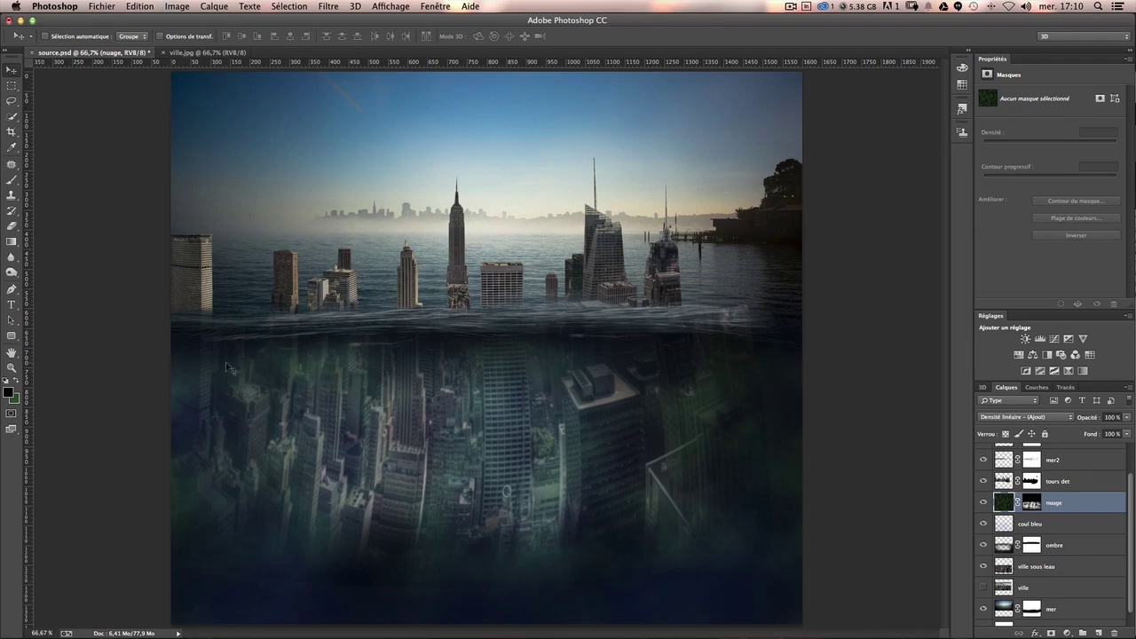
Add a new layer named 'ombre2' above nuage, keeping black as the Brush colour.
left_click(1099, 632)
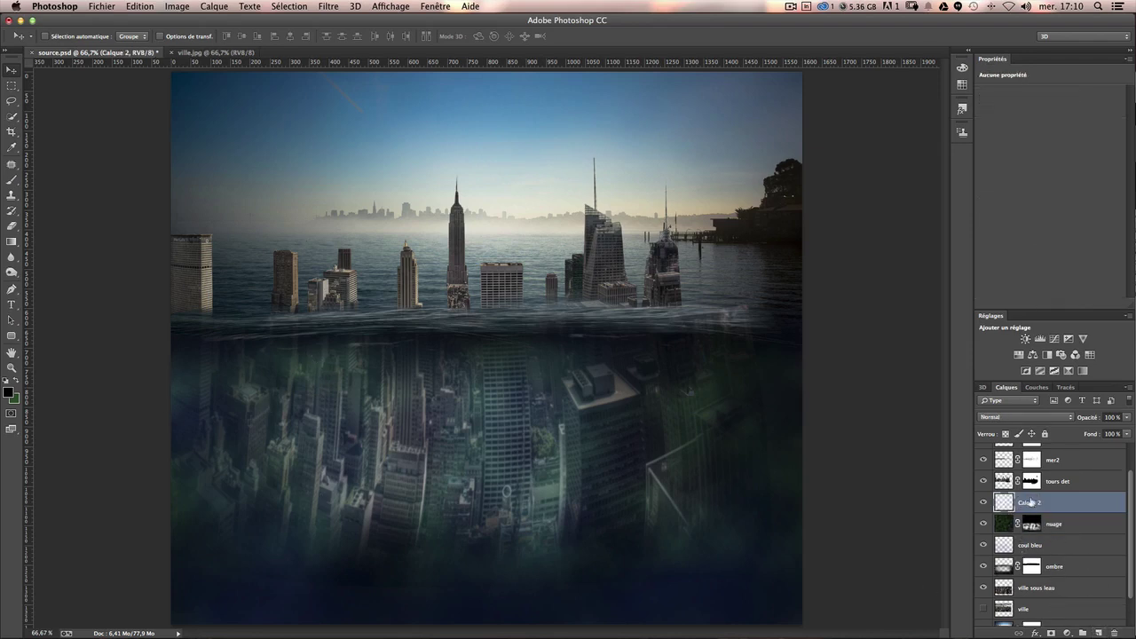
left_click(983, 566)
double_click(1034, 504)
type("2")
key("Return")
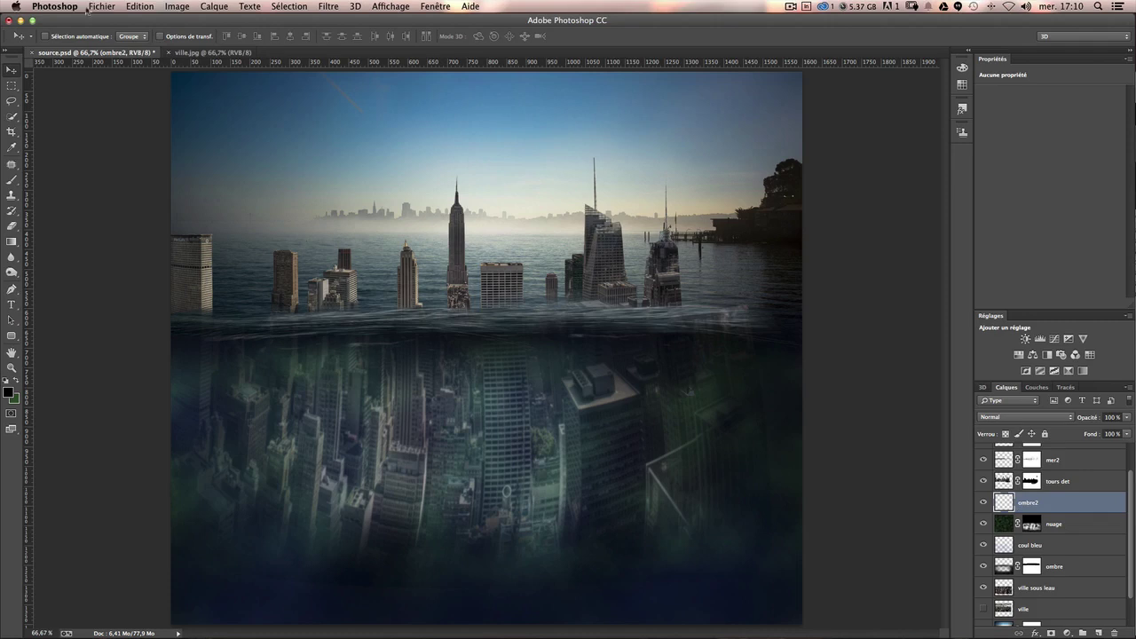
left_click(11, 390)
key("Return")
left_click(11, 179)
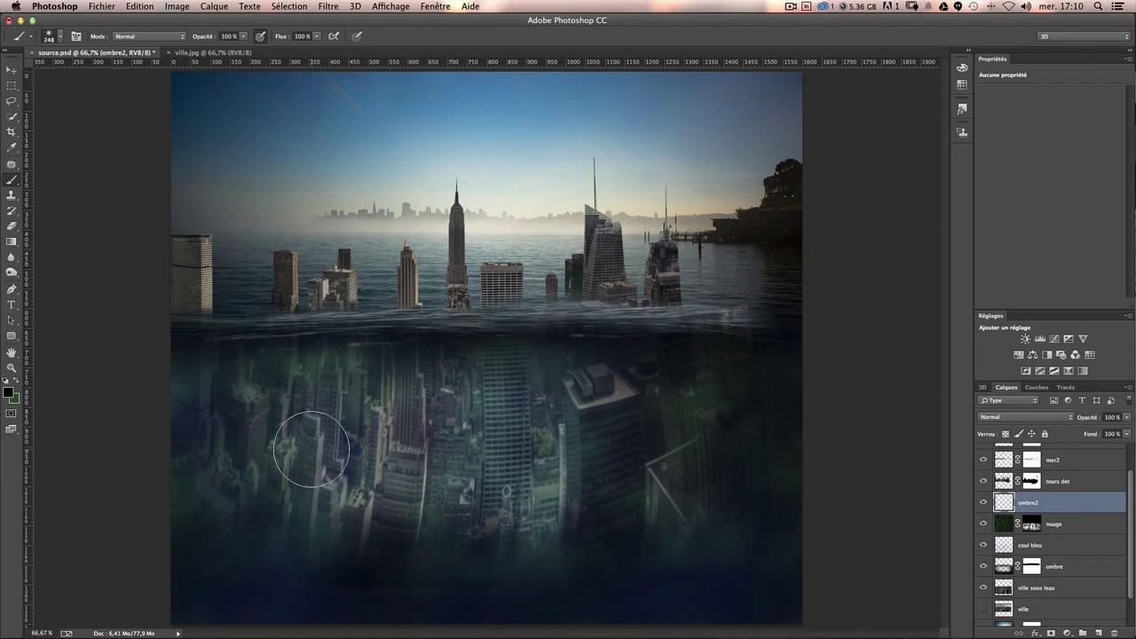
At 15% brush opacity, paint faint shadows along the bottom, lower middle, bottom right and left buildings.
left_click(243, 37)
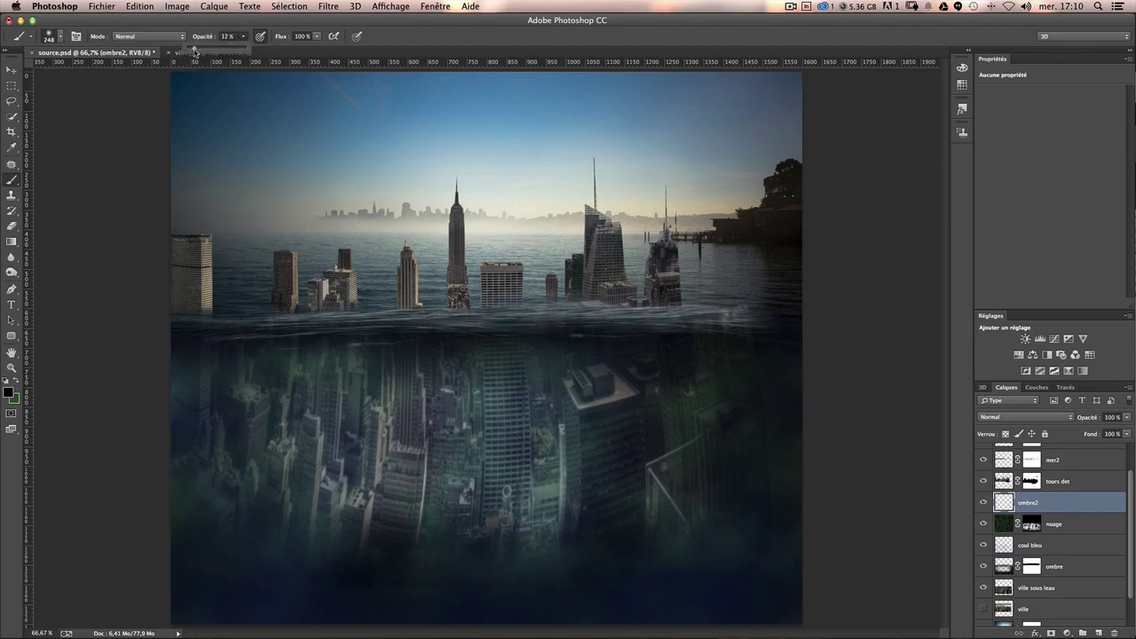
left_click(184, 397)
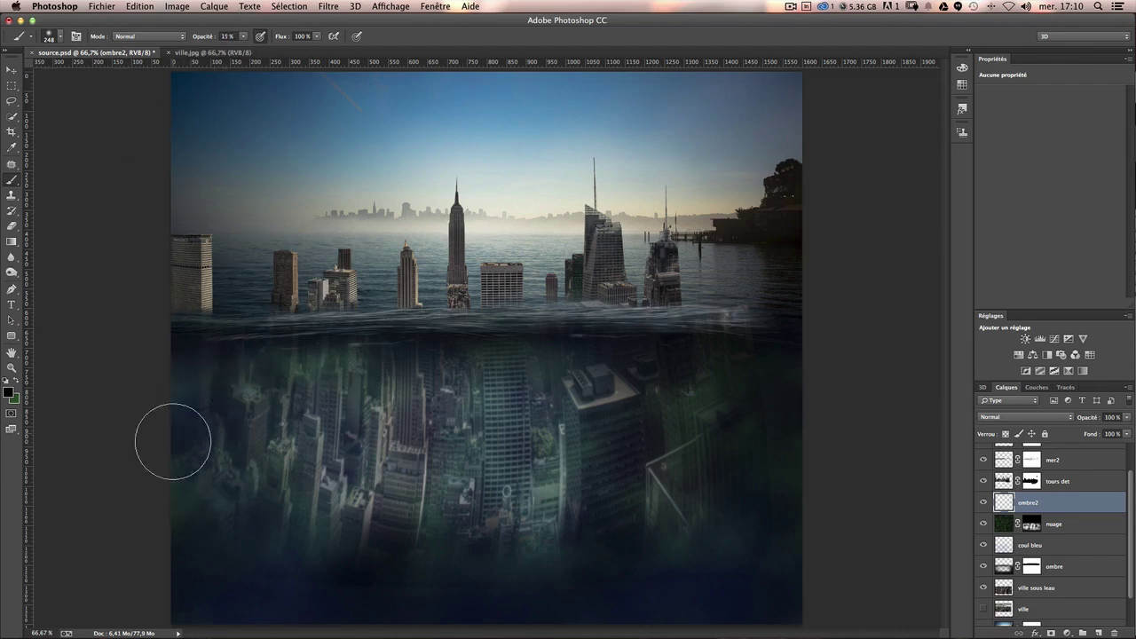
mouse_move(172, 575)
left_mouse_down()
mouse_move(147, 577)
mouse_move(193, 568)
mouse_move(304, 588)
mouse_move(199, 593)
left_mouse_up()
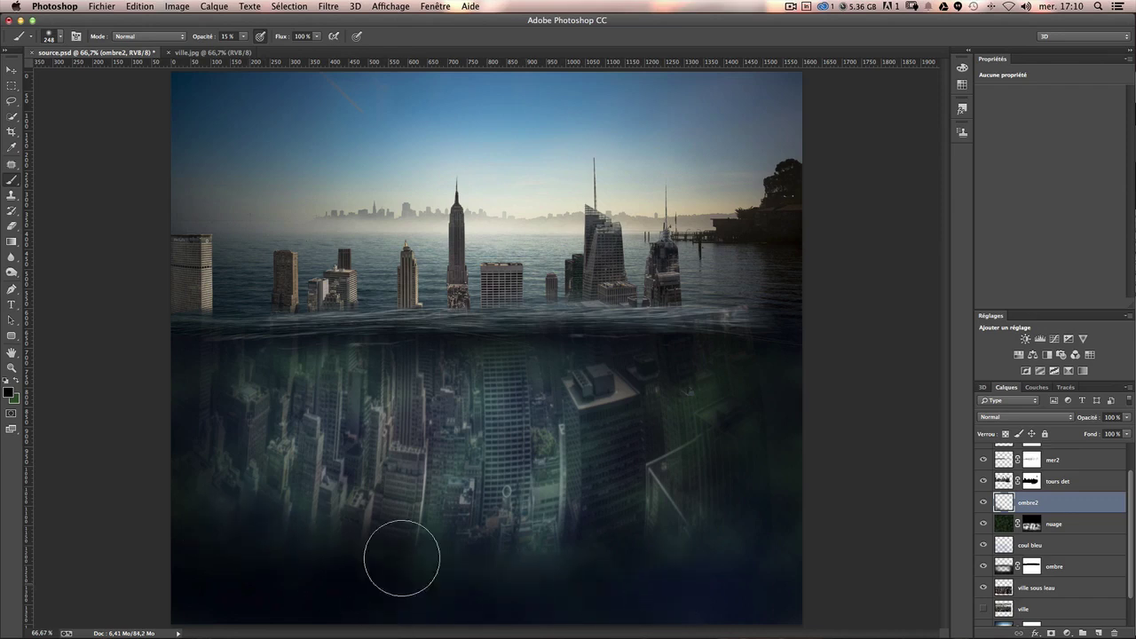
left_click_drag(405, 553, 456, 537)
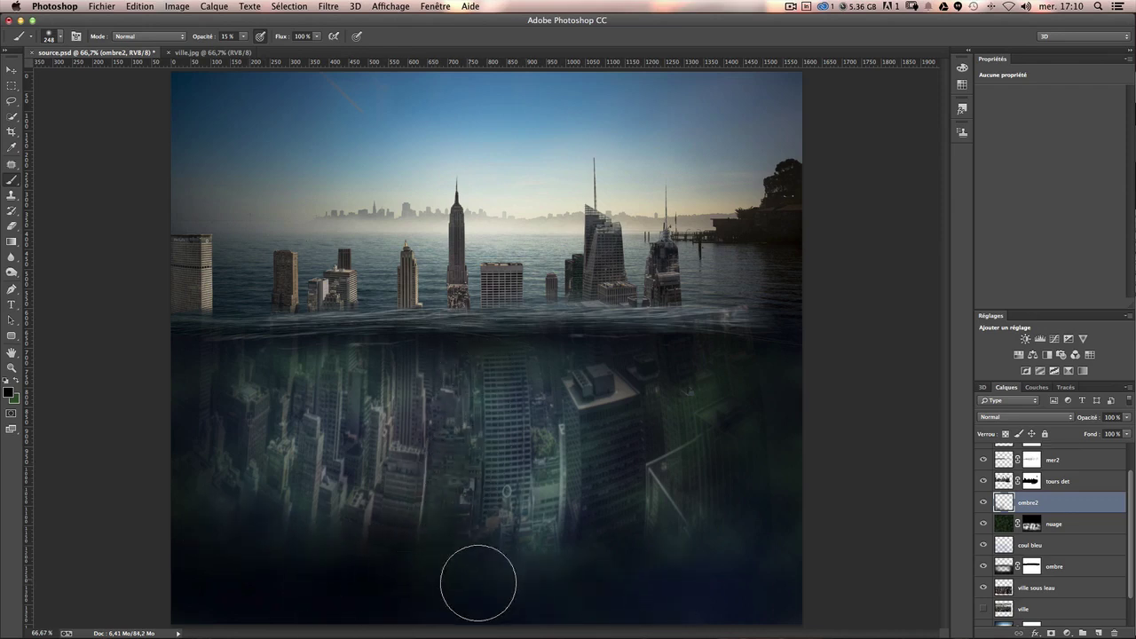
left_click_drag(477, 580, 553, 481)
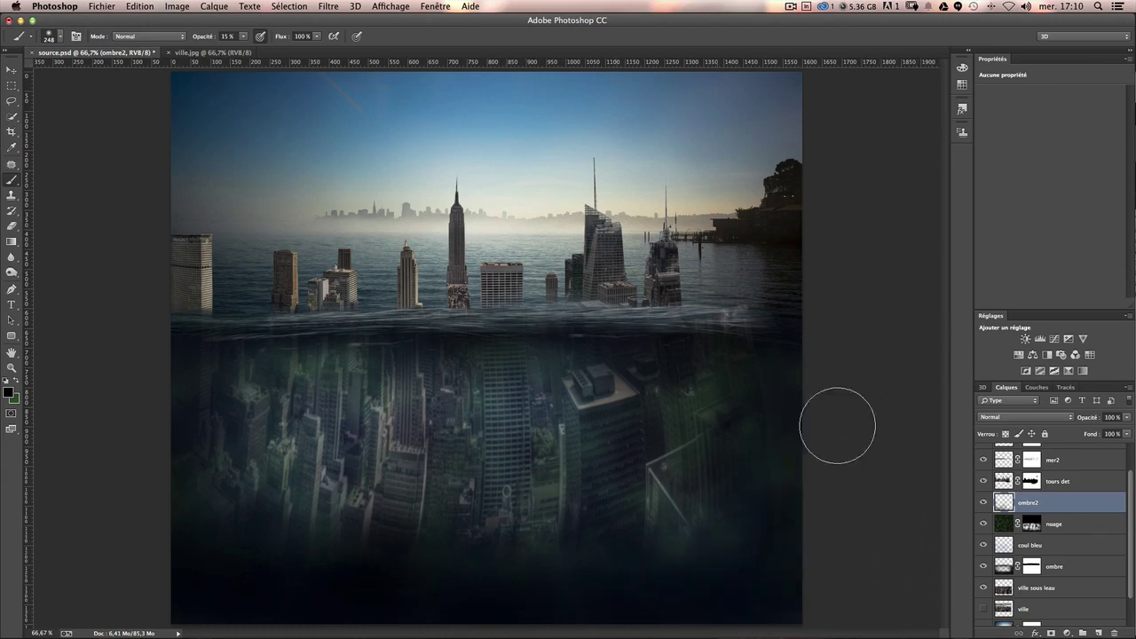
left_click_drag(608, 608, 728, 593)
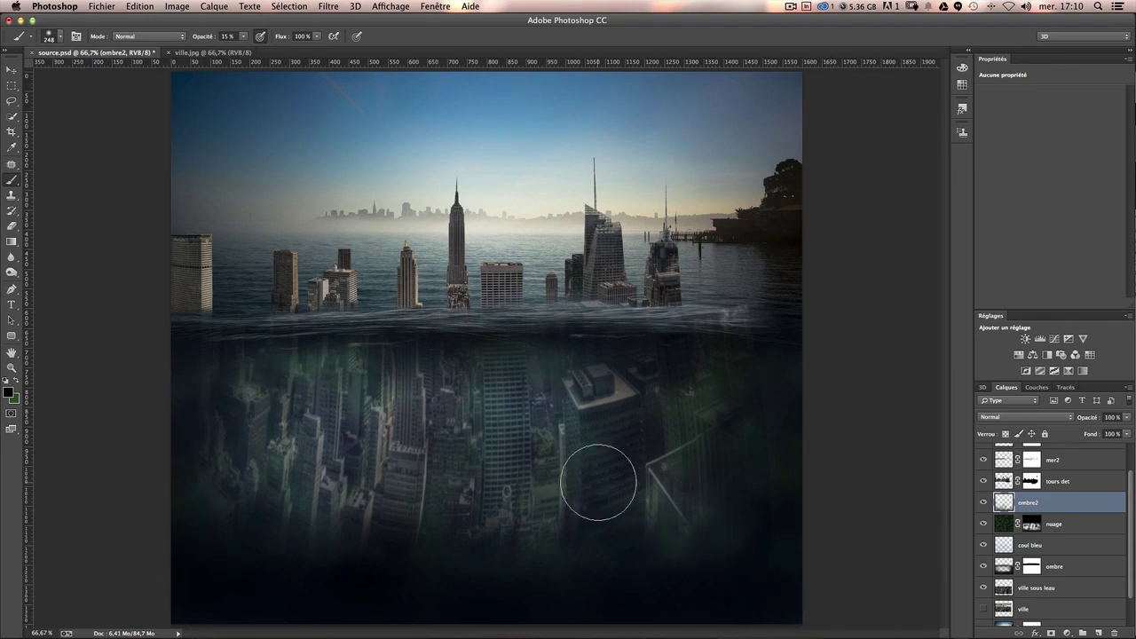
left_click_drag(593, 484, 554, 490)
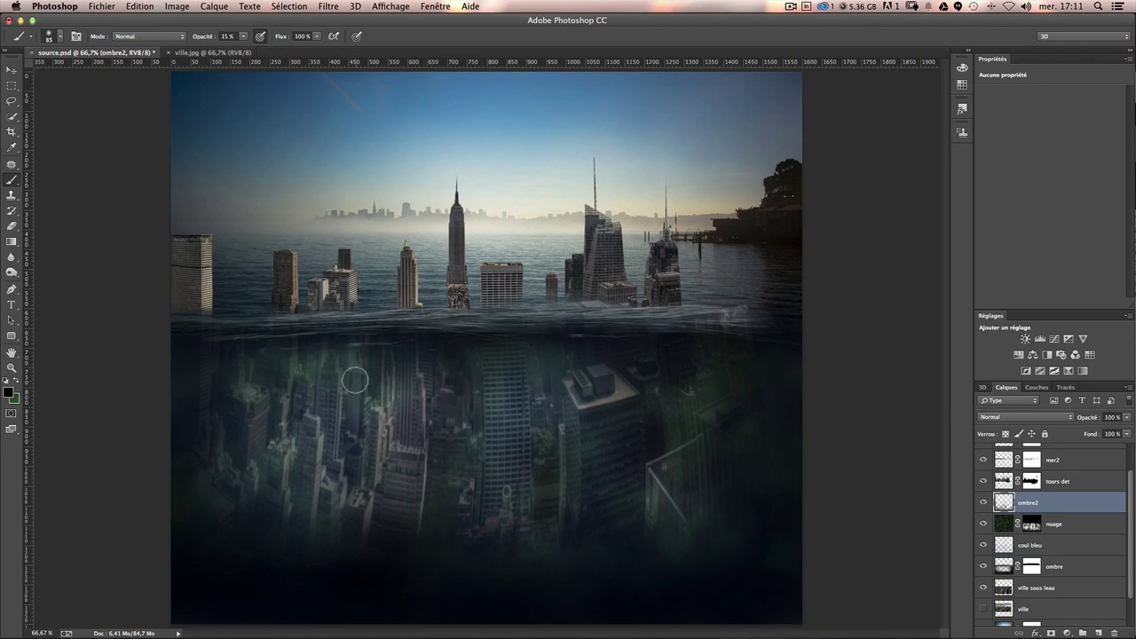
left_click_drag(377, 386, 382, 415)
left_click_drag(308, 402, 293, 402)
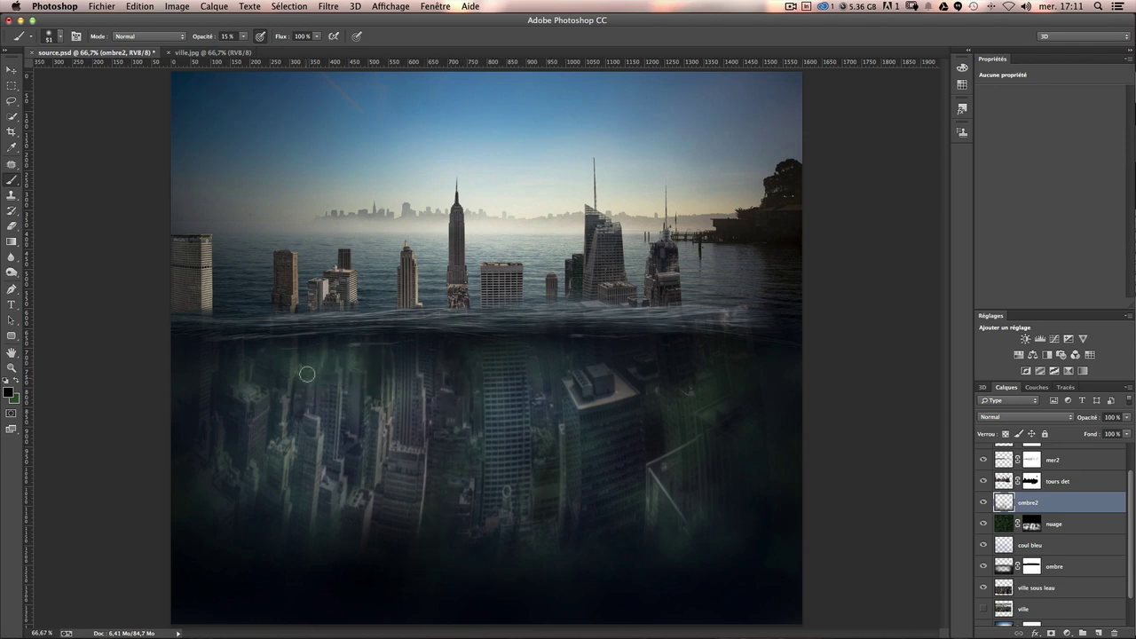
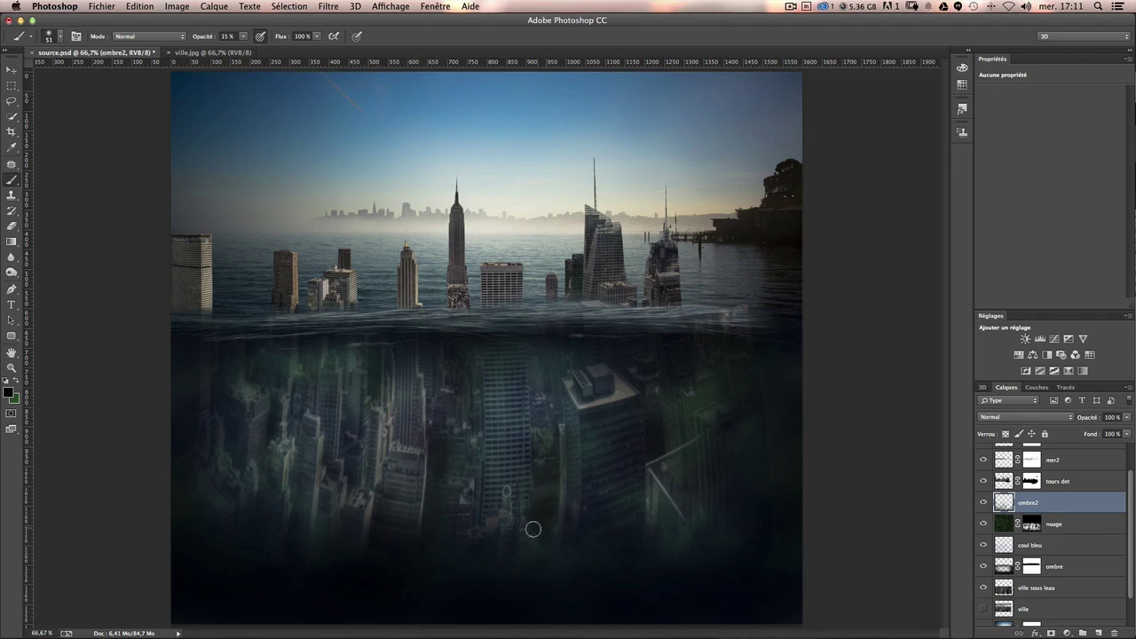
Add a layer mask to ombre2 and set up a small white brush.
left_click_drag(634, 458, 657, 458)
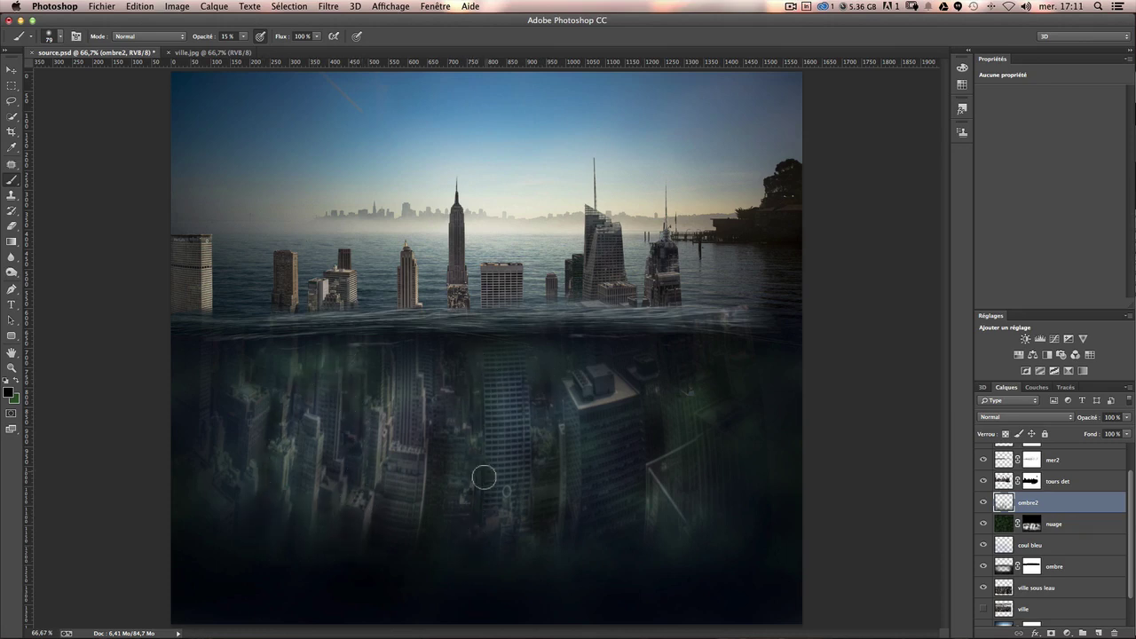
left_click(1050, 633)
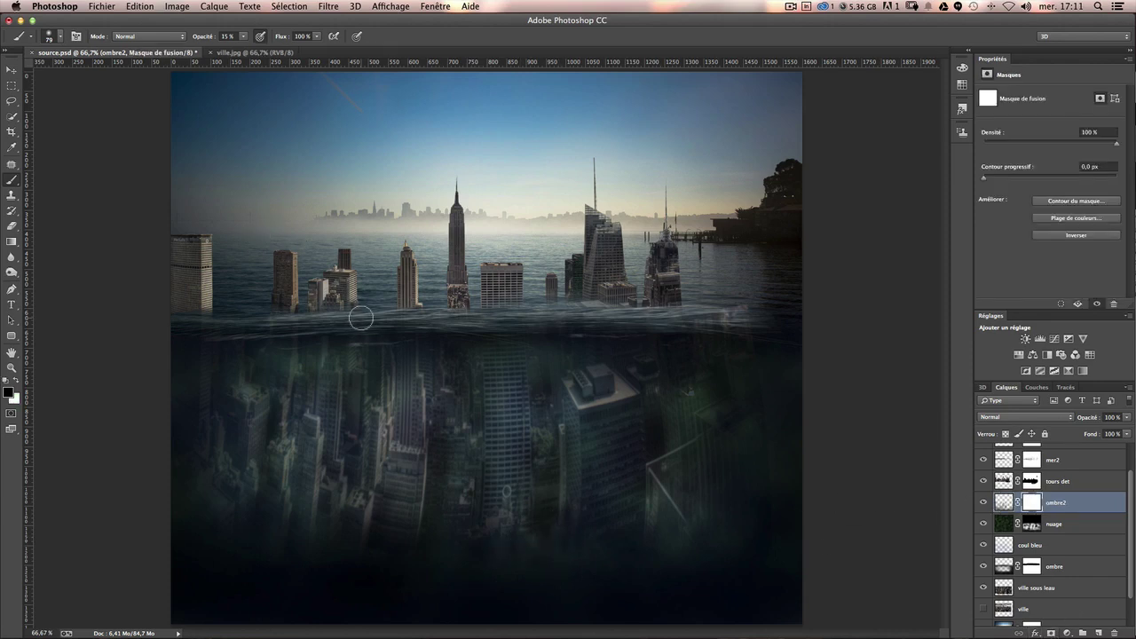
mouse_move(360, 318)
left_mouse_down()
mouse_move(349, 322)
mouse_move(362, 319)
left_mouse_up()
key("x")
left_click_drag(242, 41, 263, 47)
Paint faint strokes at 18% opacity over the underwater city on the ombre2 mask.
mouse_move(444, 535)
left_mouse_down()
mouse_move(443, 431)
mouse_move(518, 523)
left_mouse_up()
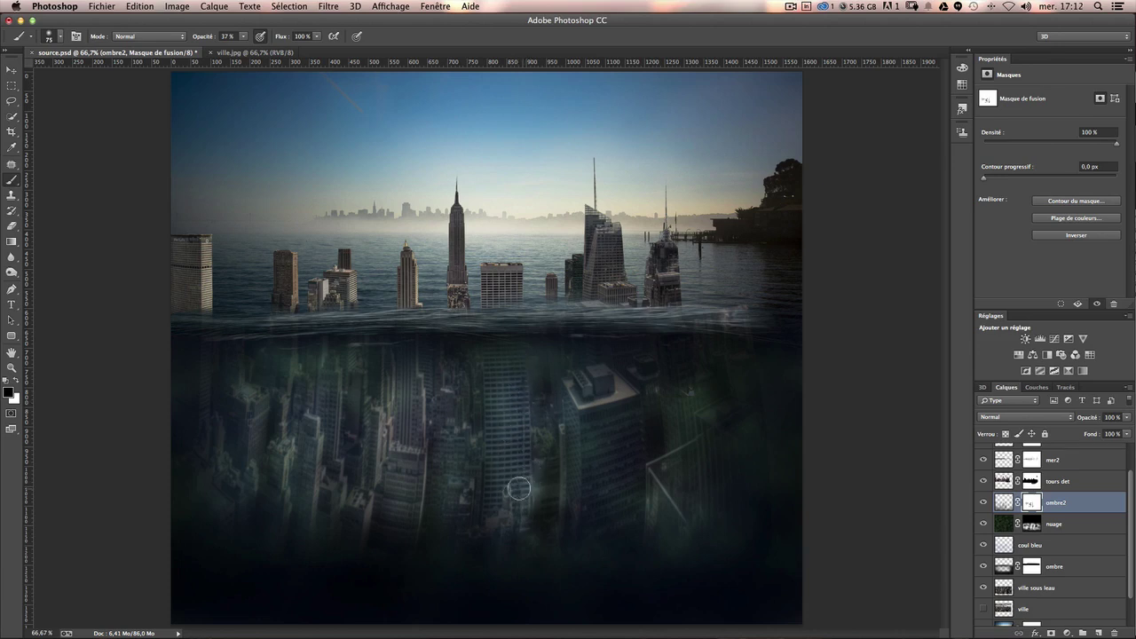
left_click_drag(243, 36, 240, 52)
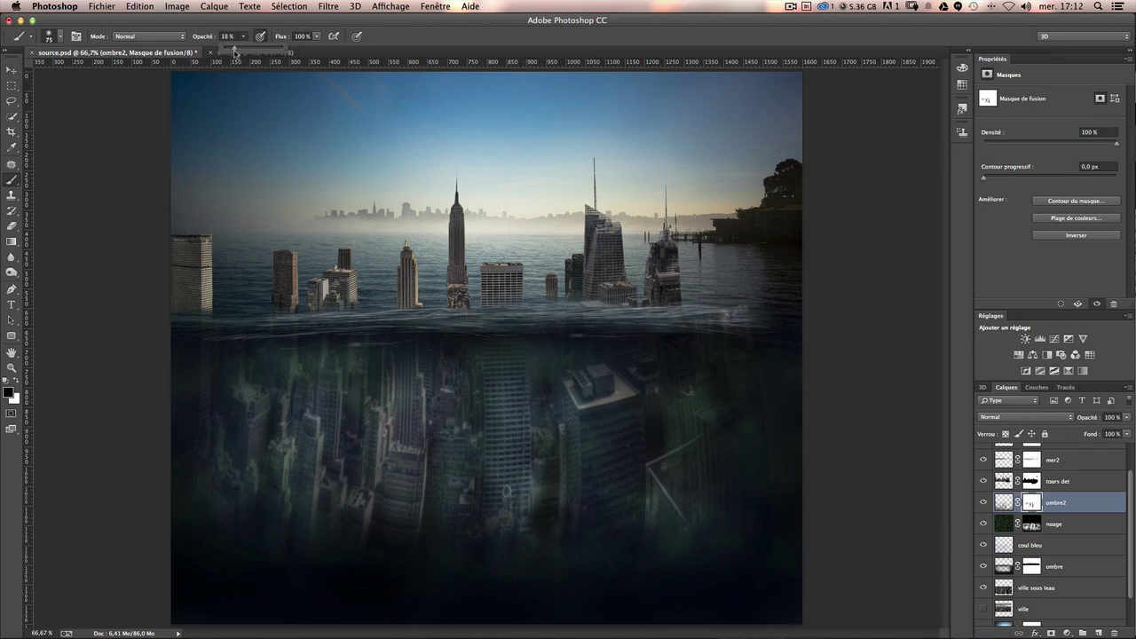
left_click(533, 530)
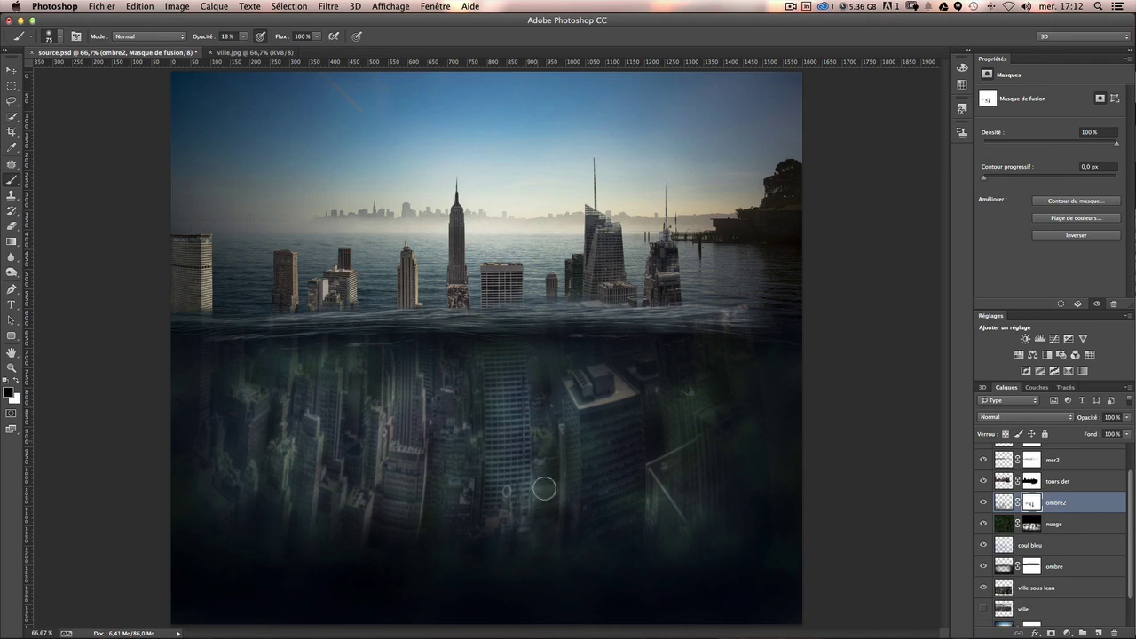
left_click_drag(543, 488, 541, 550)
Toggle ombre2's visibility to compare the image with and without it.
left_click(983, 502)
left_click(983, 502)
left_click(983, 502)
left_click(984, 502)
left_click(984, 502)
left_click(984, 502)
left_click(984, 502)
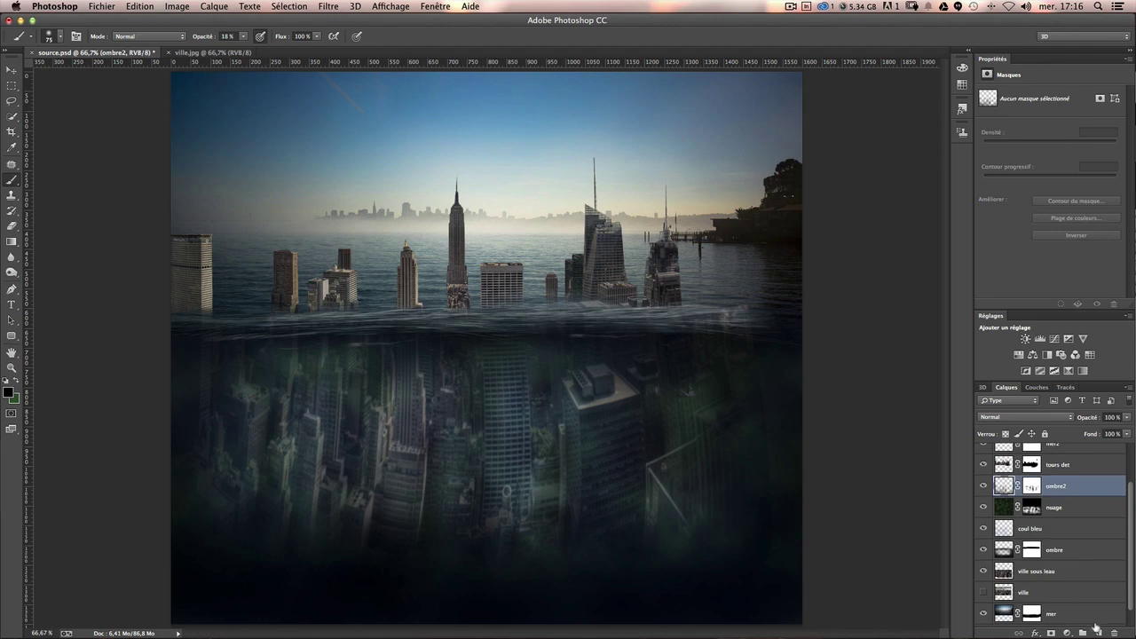
Create an empty layer named rayon and select the Gradient tool.
left_click(1097, 632)
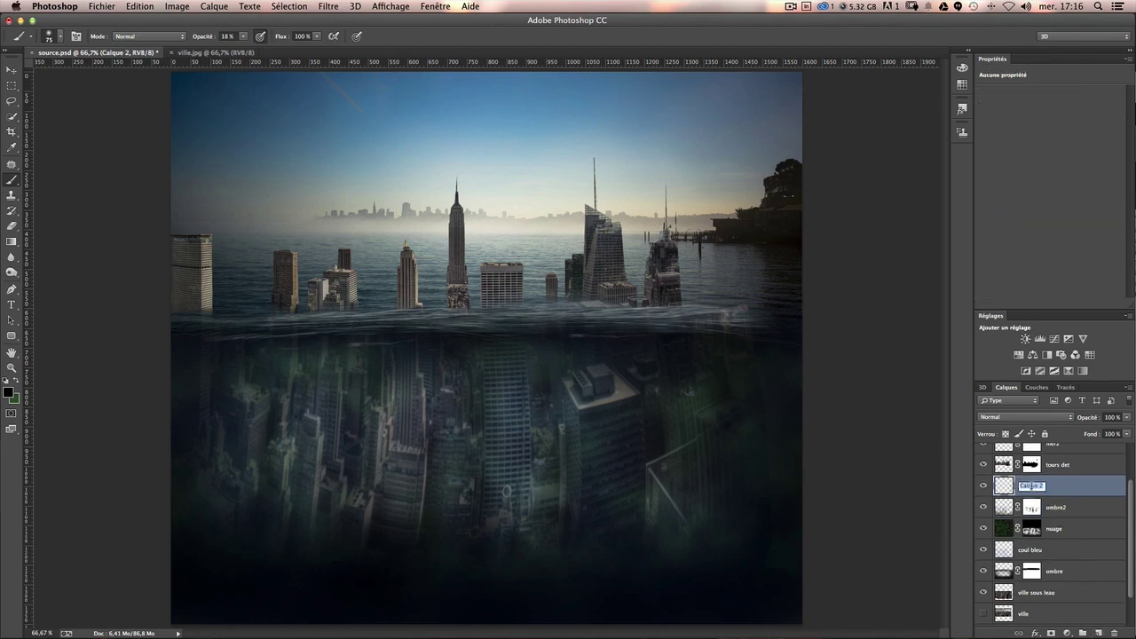
type("rayon")
key("Return")
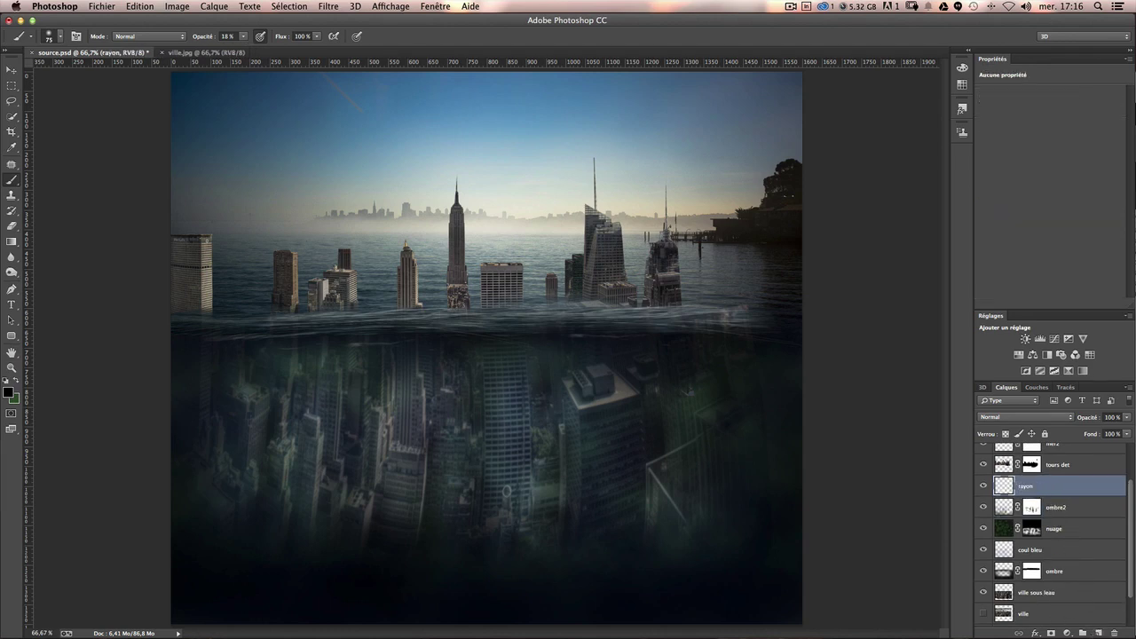
left_click(13, 240)
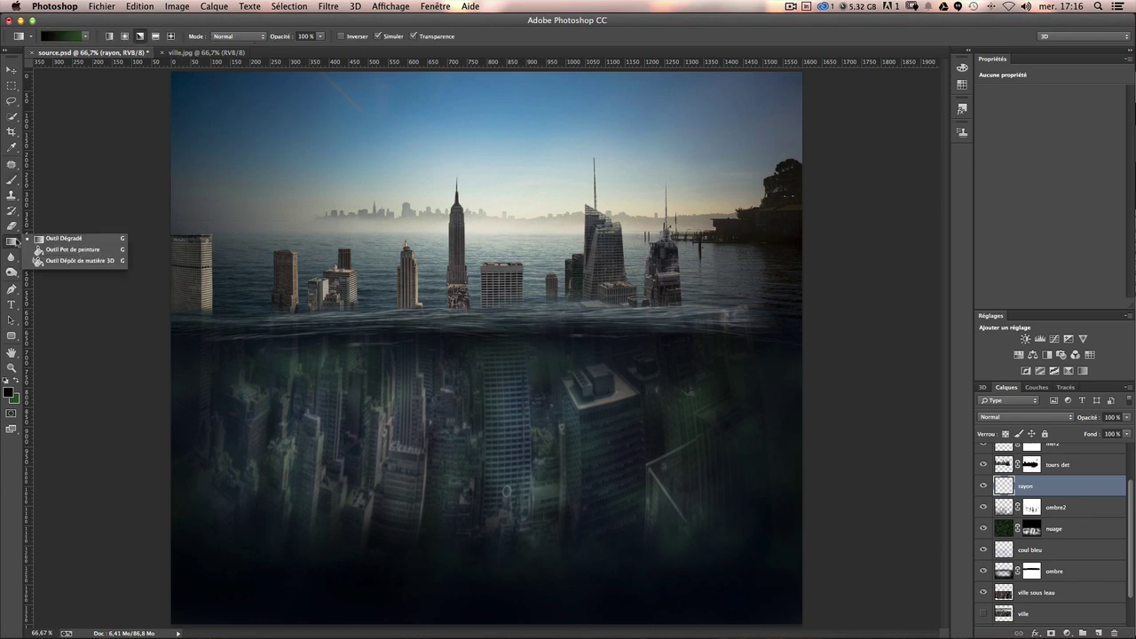
left_click(68, 25)
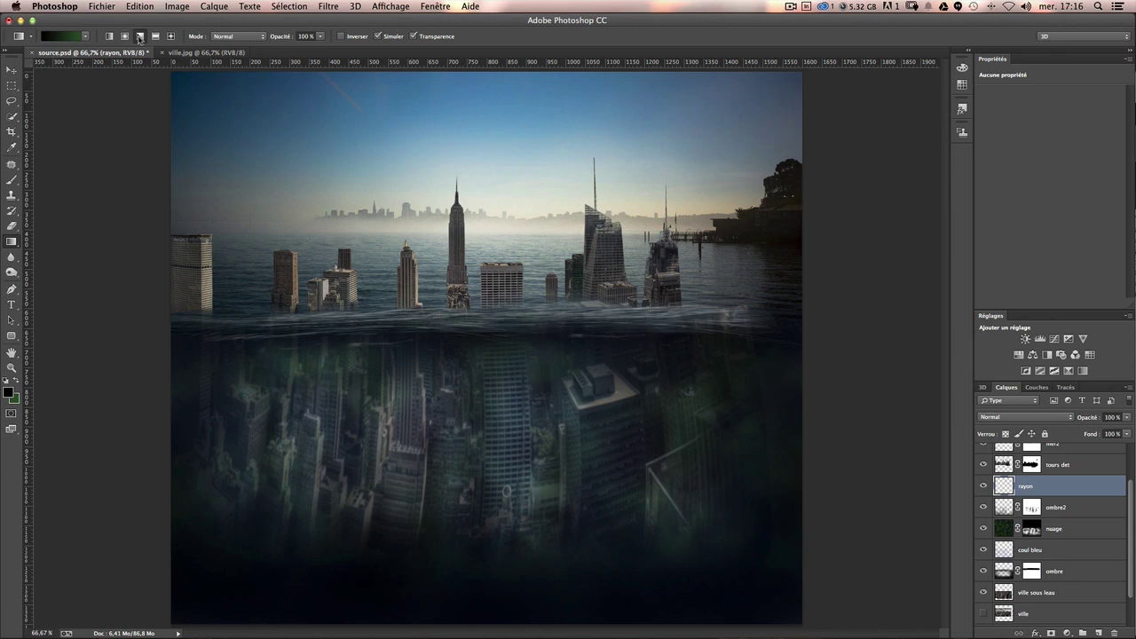
left_click(110, 37)
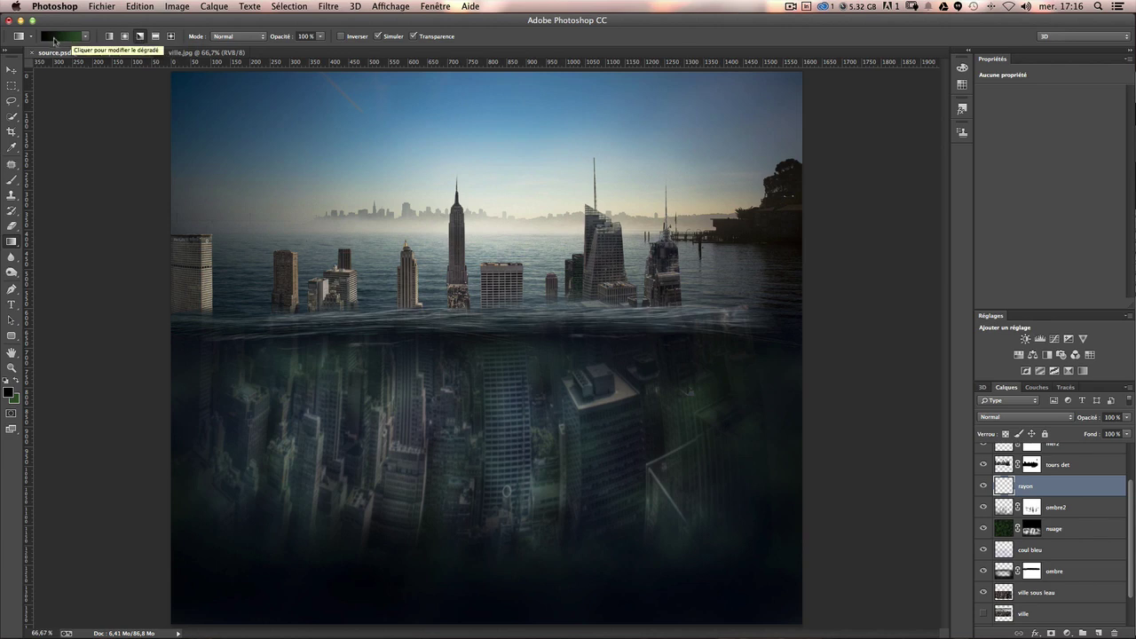
Define a Bruit noise gradient with roughness 100, restricted colours and transparency.
left_click(71, 40)
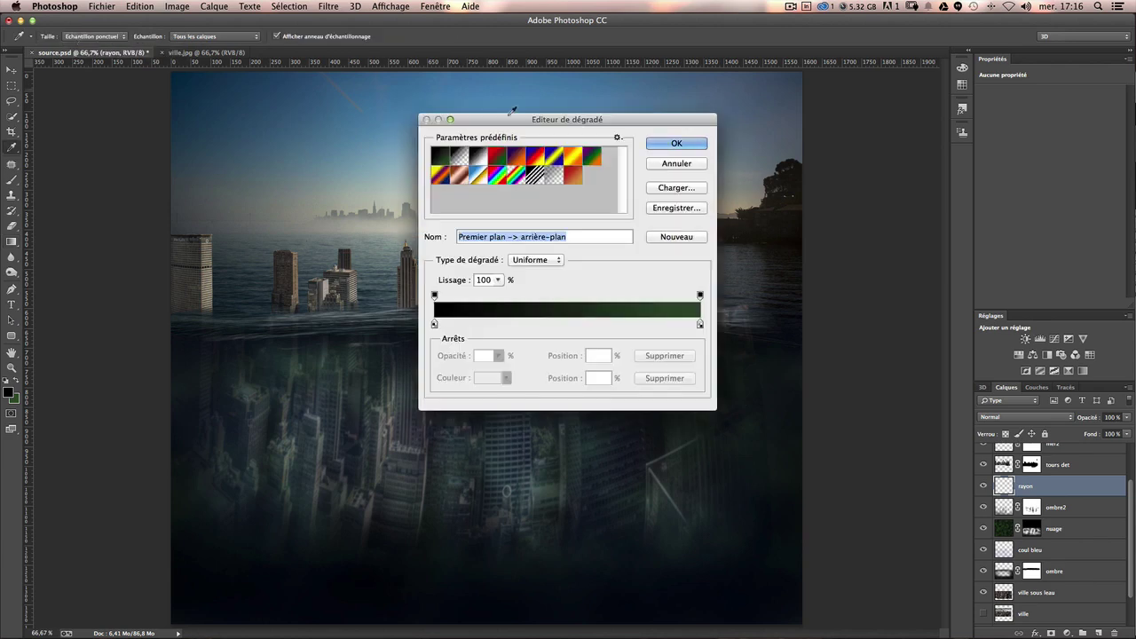
left_click(457, 158)
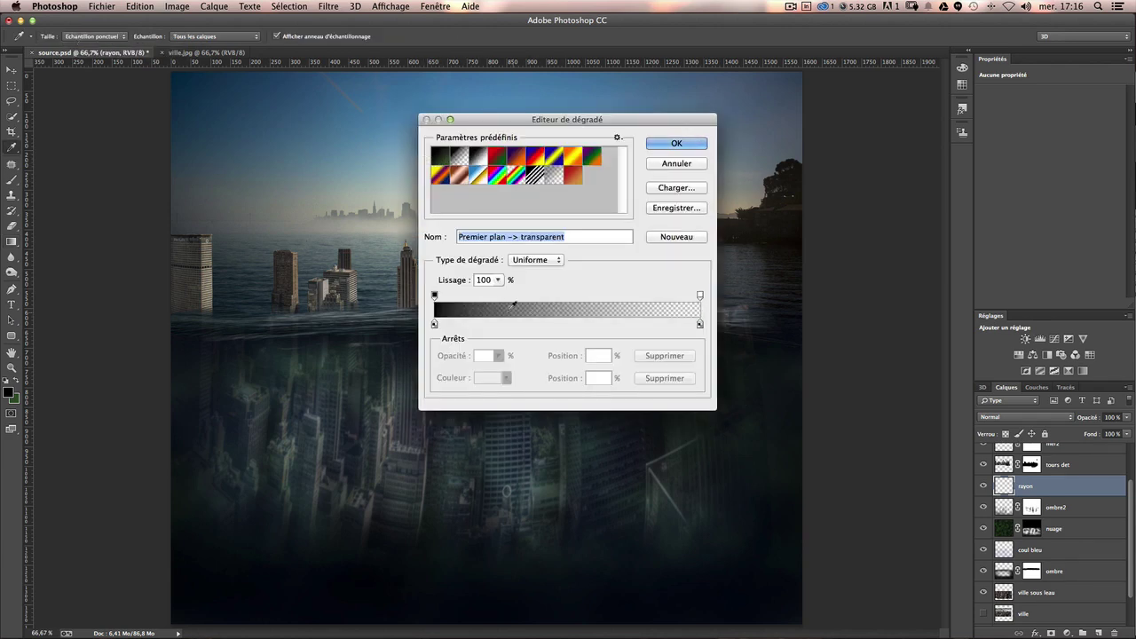
left_click(547, 260)
left_click(549, 260)
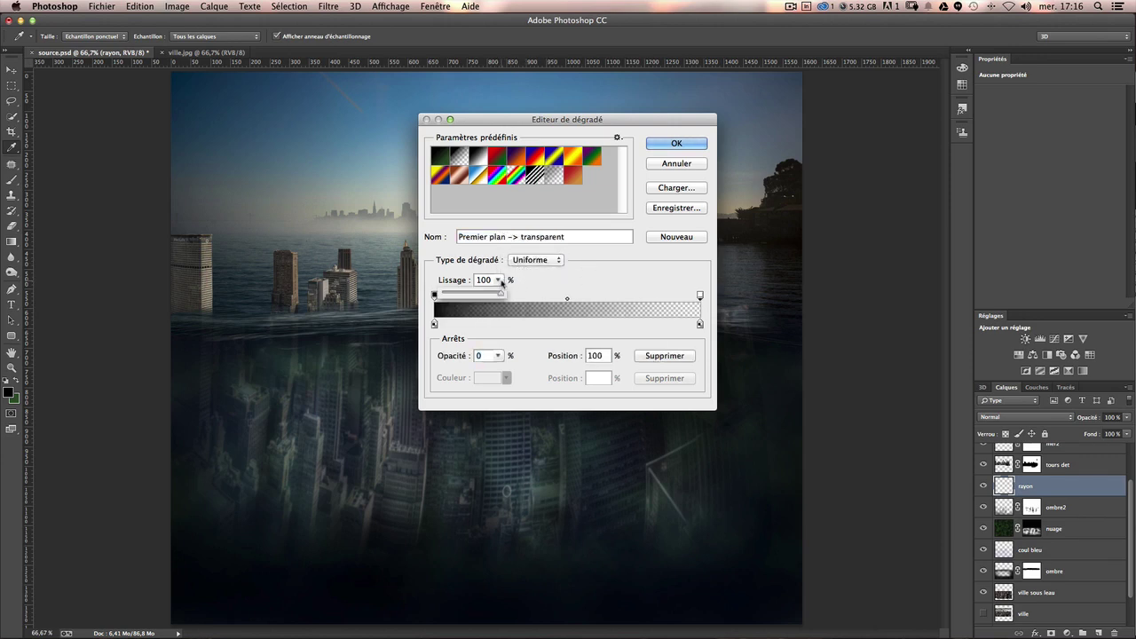
left_click(549, 260)
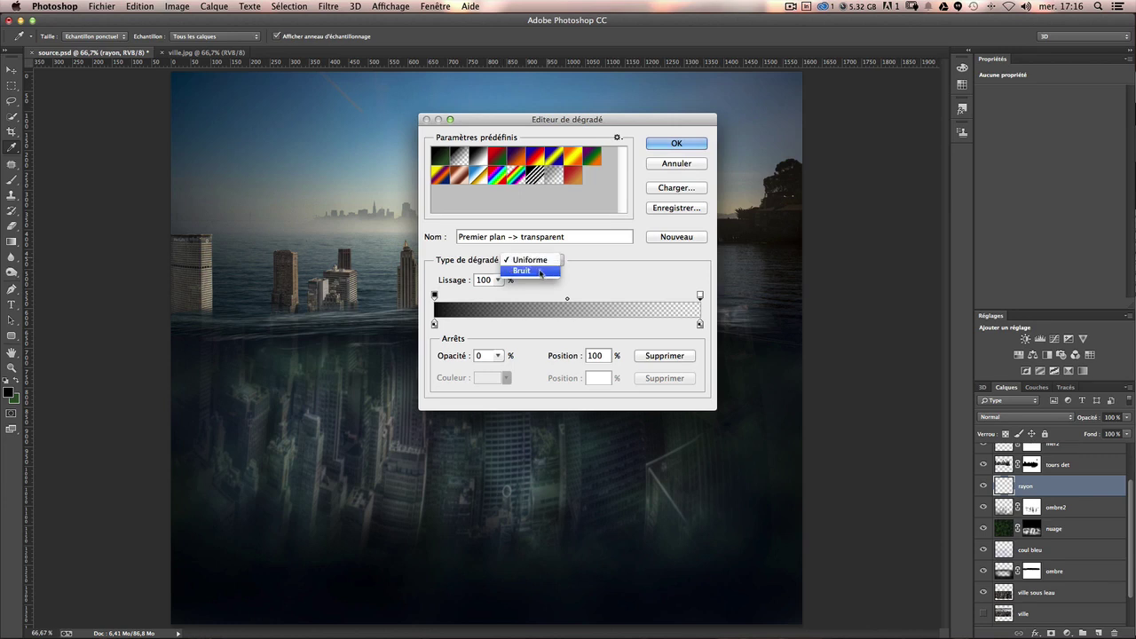
left_click(541, 271)
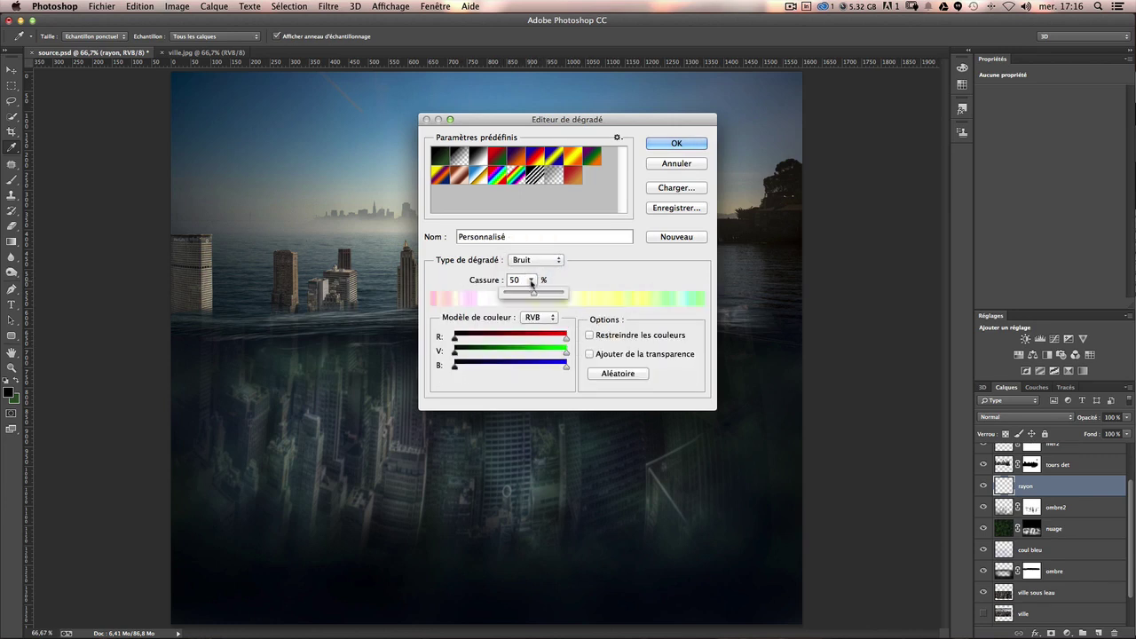
left_click_drag(531, 279, 614, 297)
left_click(651, 291)
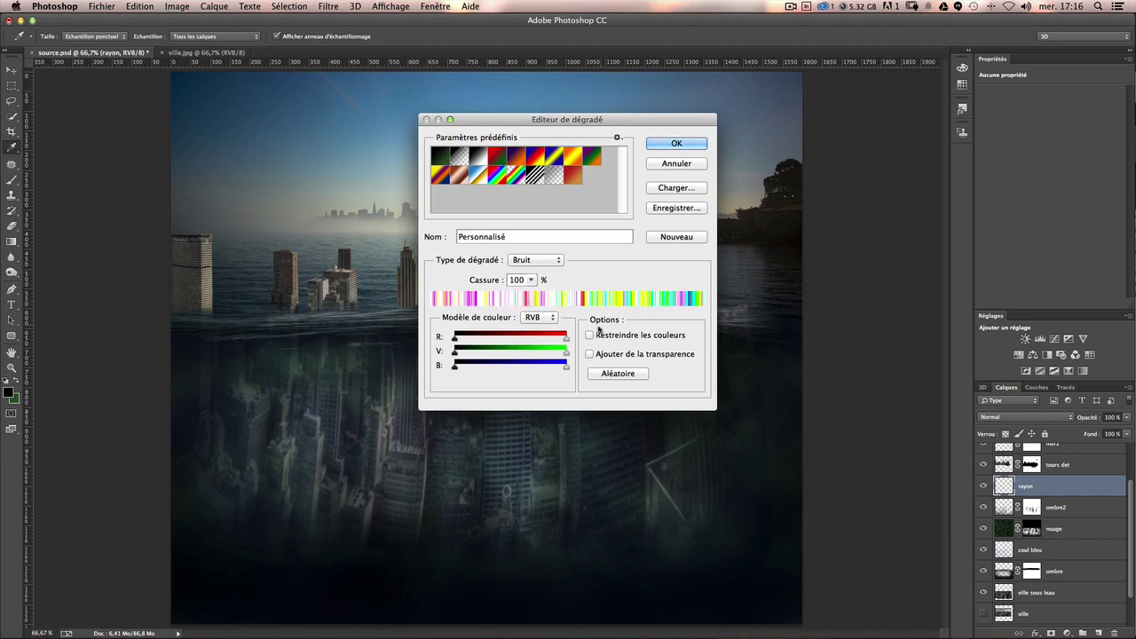
left_click(590, 336)
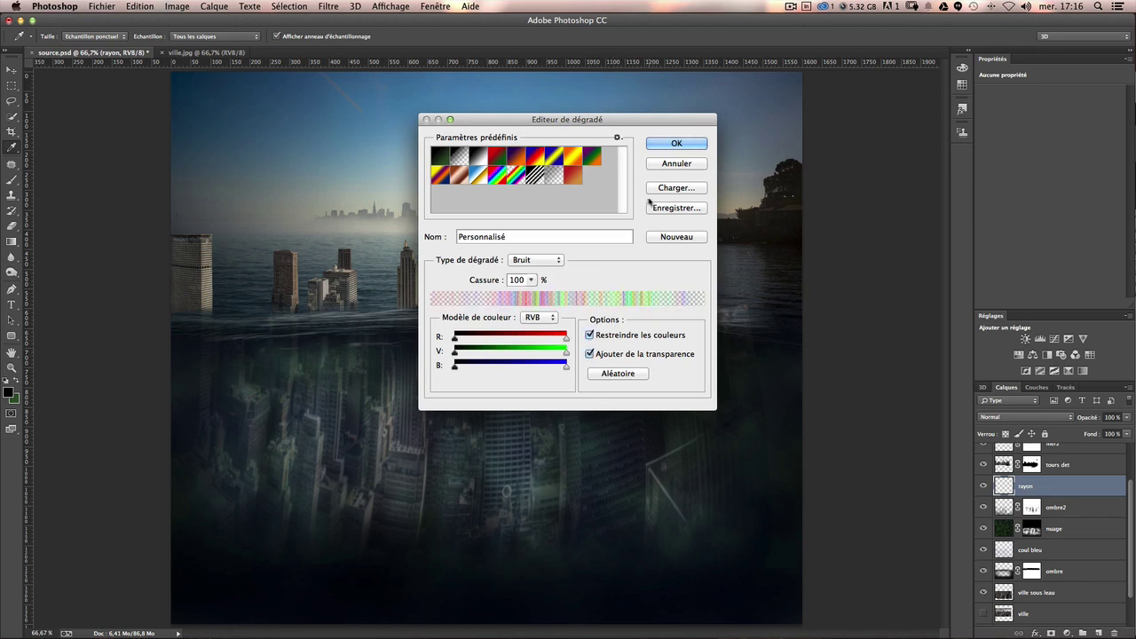
left_click(675, 144)
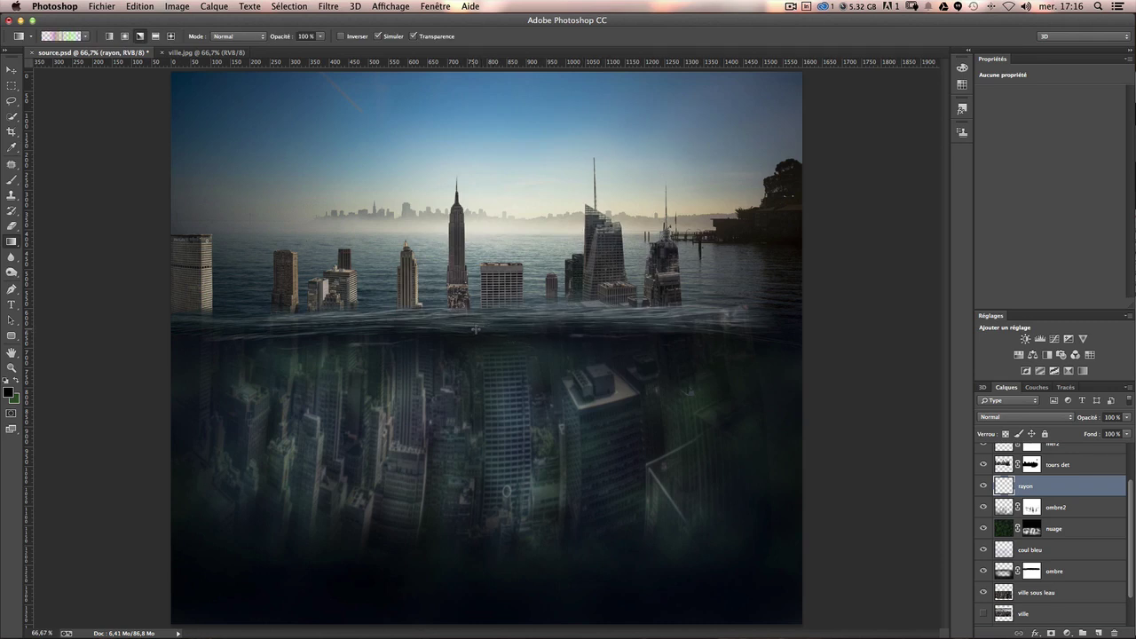
Draw noise-gradient rays from the waterline centre toward the bottom-left corner, redrawing them once.
mouse_move(473, 352)
left_mouse_down()
mouse_move(290, 543)
mouse_move(169, 624)
left_mouse_up()
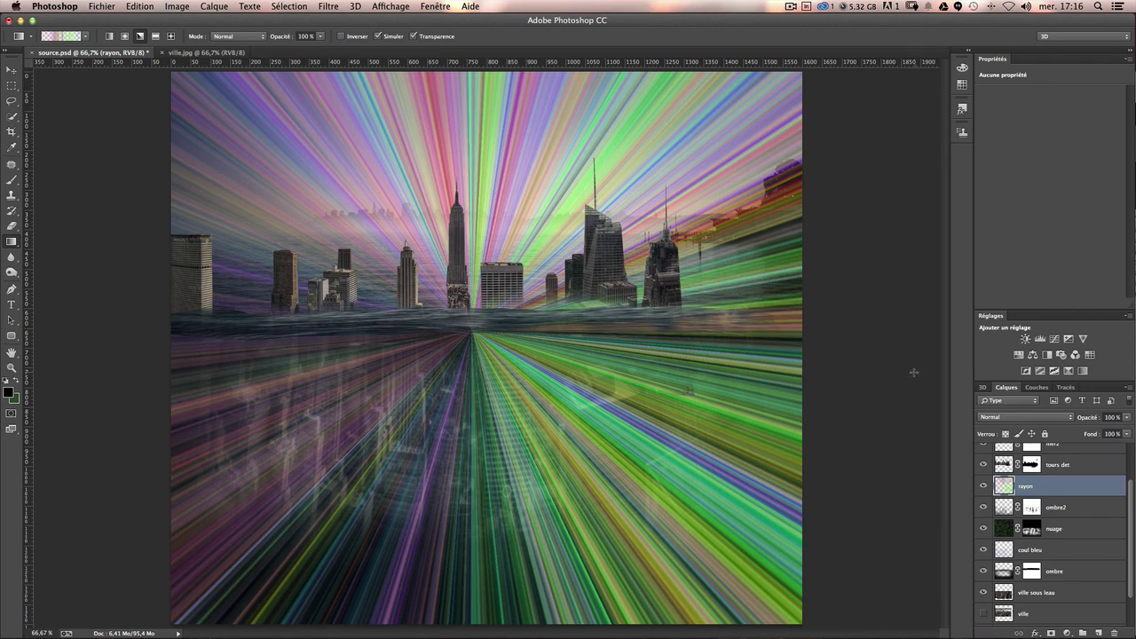
key("ctrl+minus")
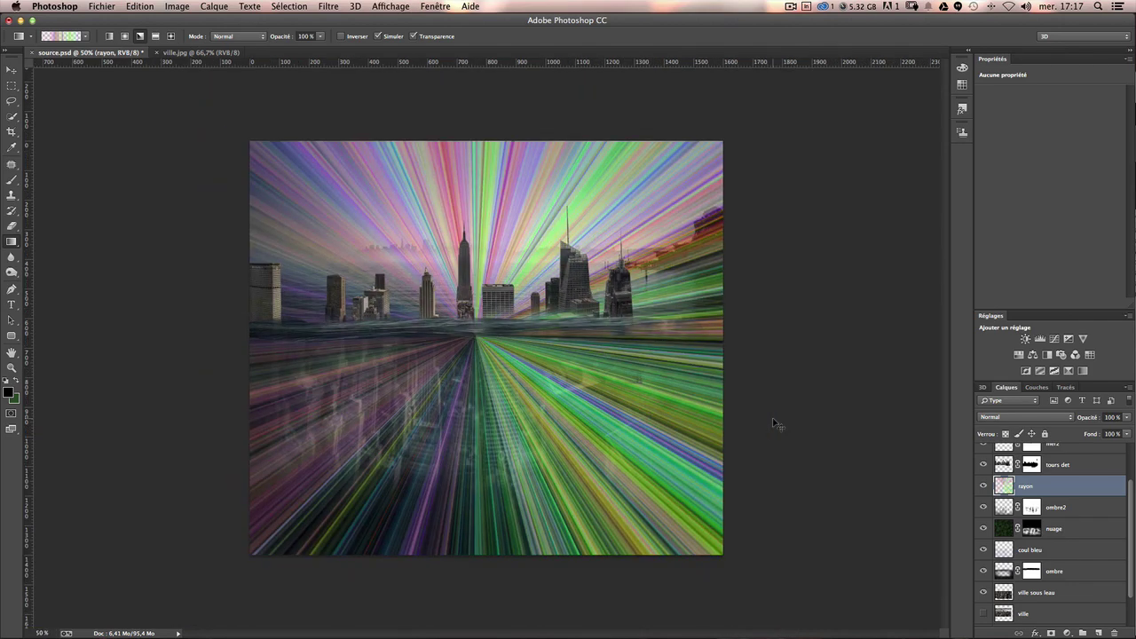
key("ctrl+z")
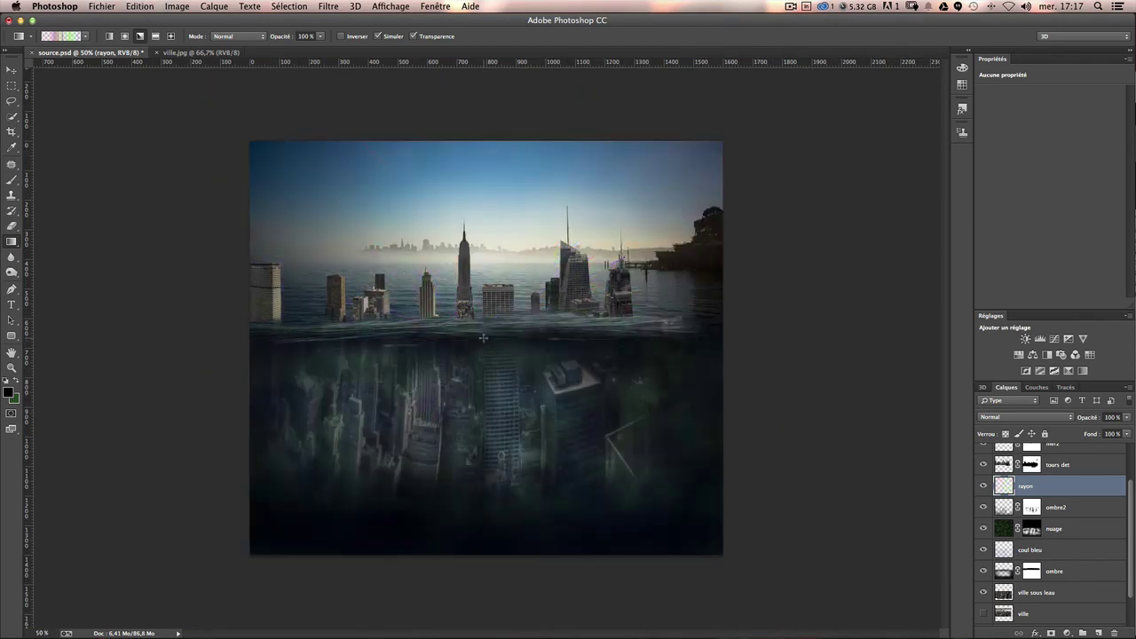
left_click_drag(441, 376, 154, 625)
left_click_drag(155, 626, 175, 625)
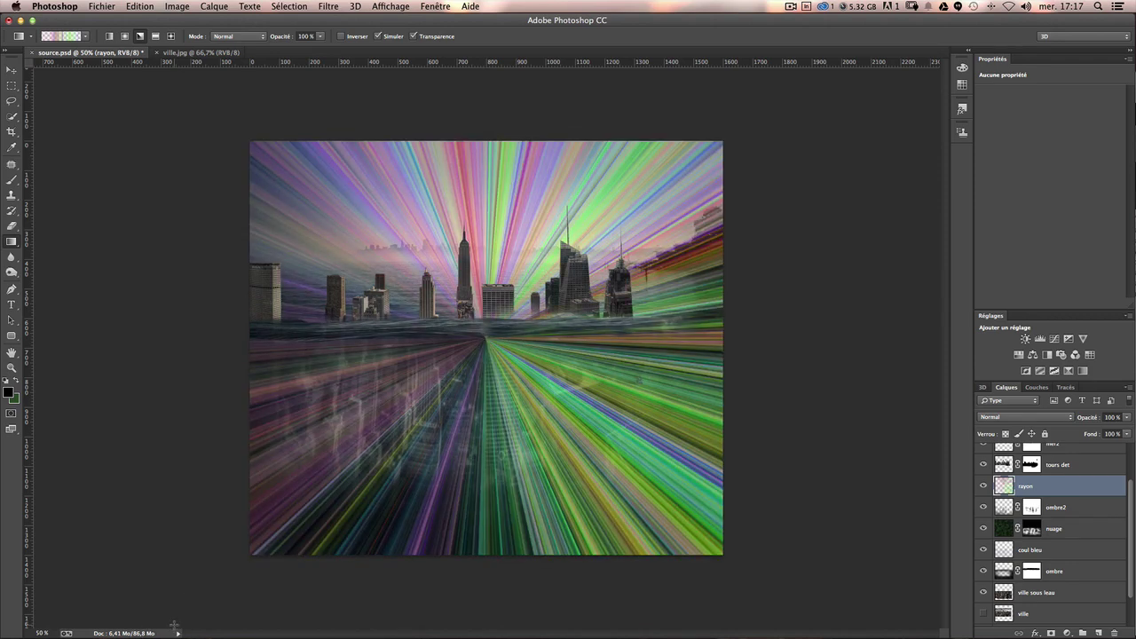
key("ctrl+plus")
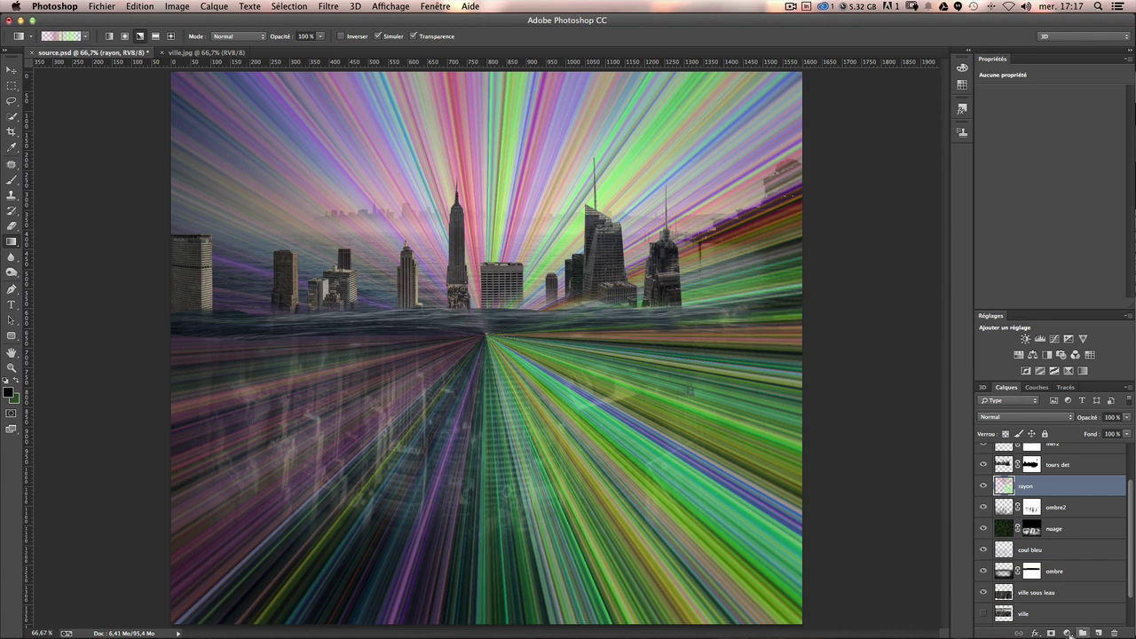
Add a Noir et blanc black-and-white adjustment clipped to the rayon layer.
left_click(1068, 633)
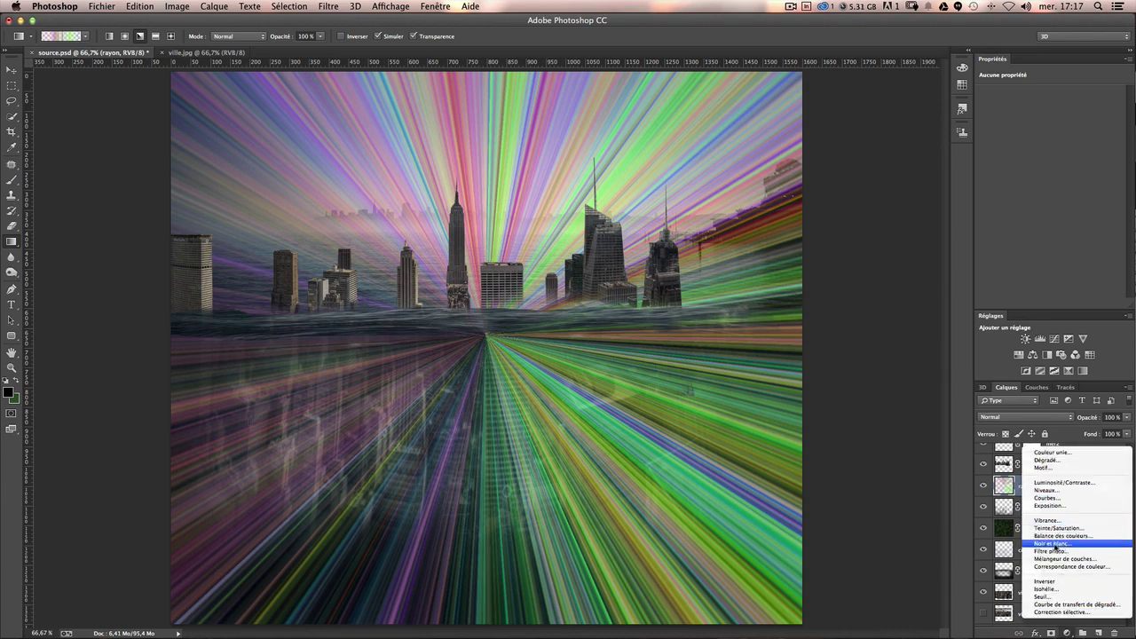
left_click(1055, 543)
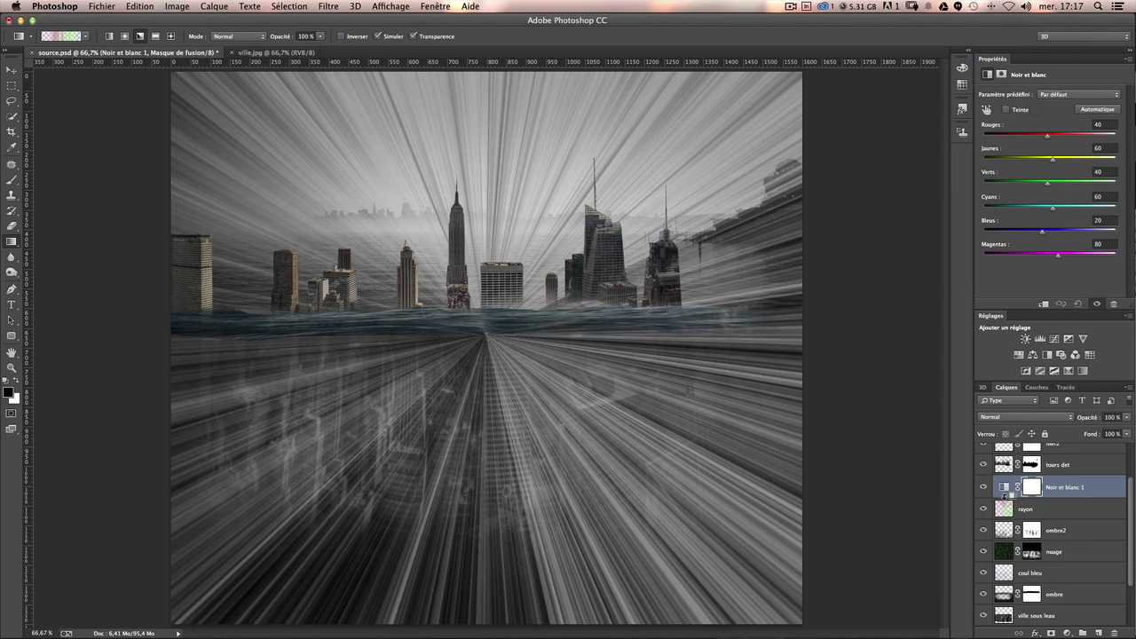
left_click(1004, 497, "alt")
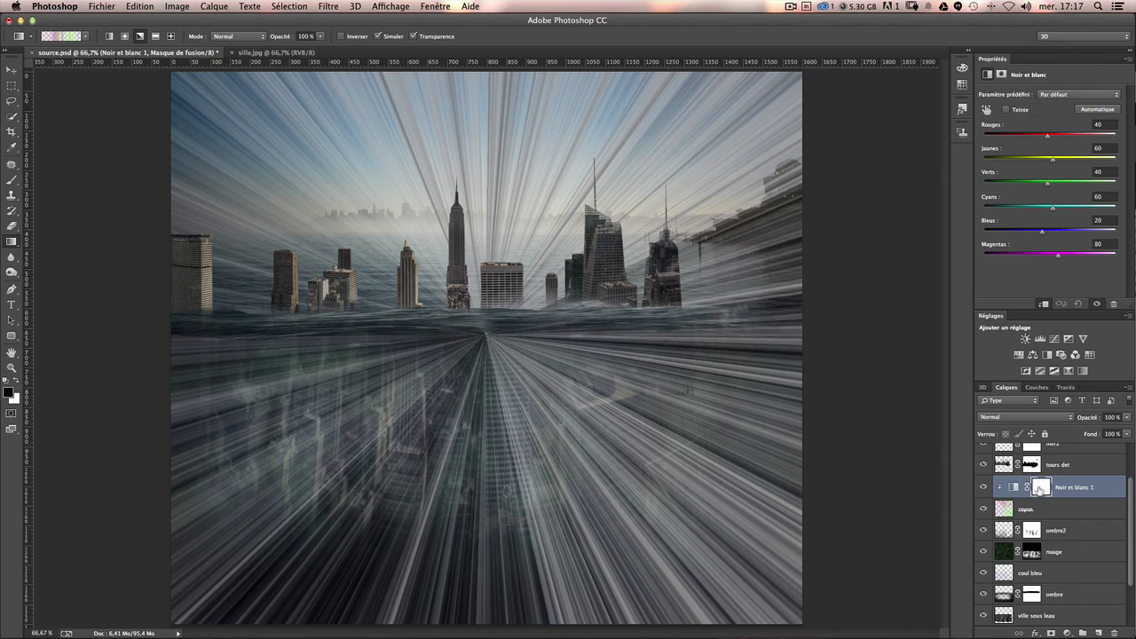
left_click(1039, 489)
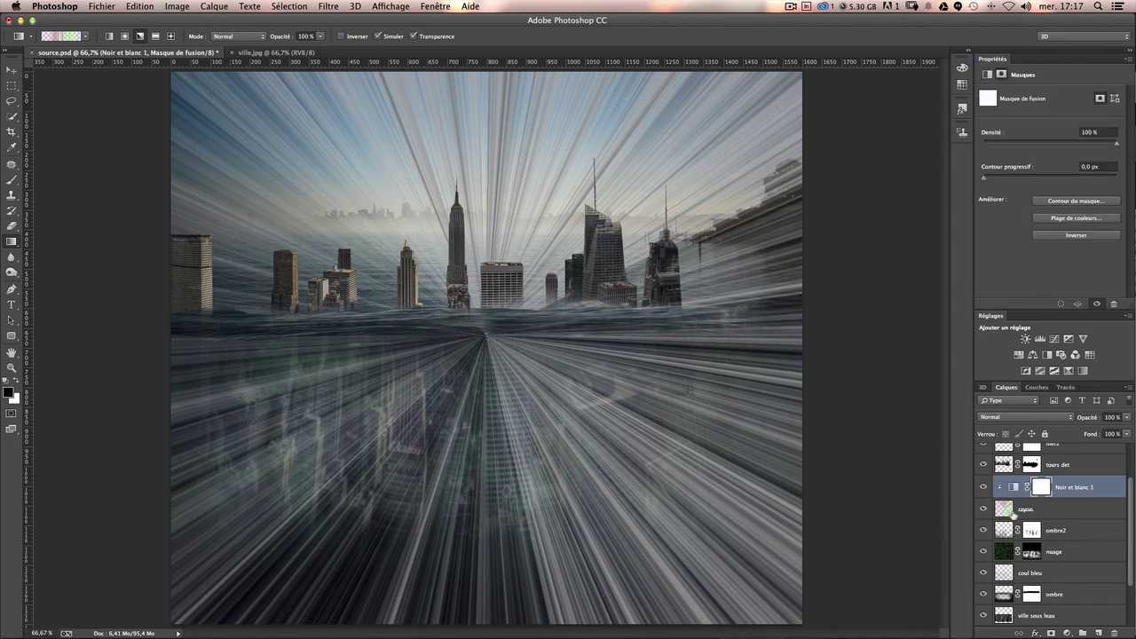
Set a large brush at 100% opacity, undo the stray pink stroke, and select rayon.
left_click(10, 183)
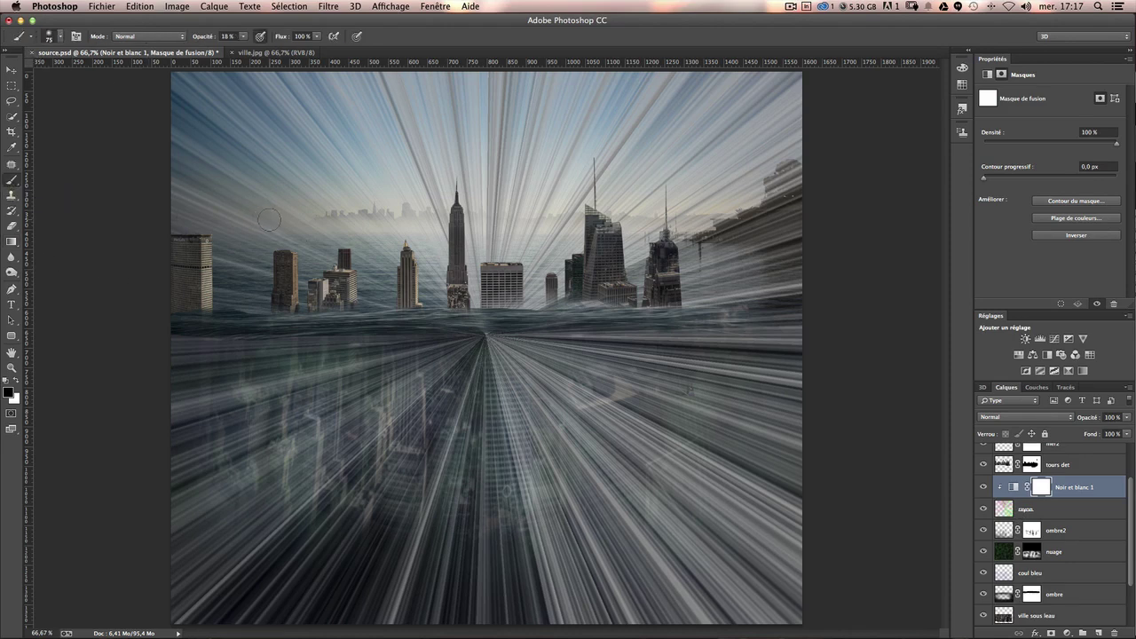
mouse_move(337, 223)
left_mouse_down()
mouse_move(410, 219)
mouse_move(391, 213)
left_mouse_up()
left_click_drag(242, 36, 298, 46)
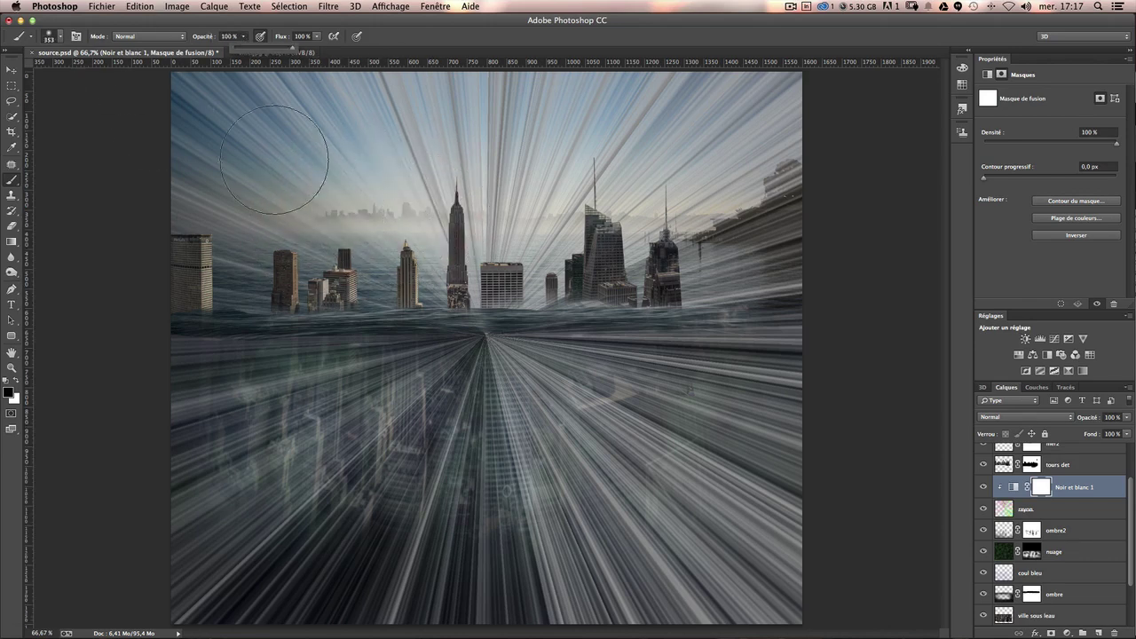
left_click_drag(293, 133, 114, 109)
key("ctrl+z")
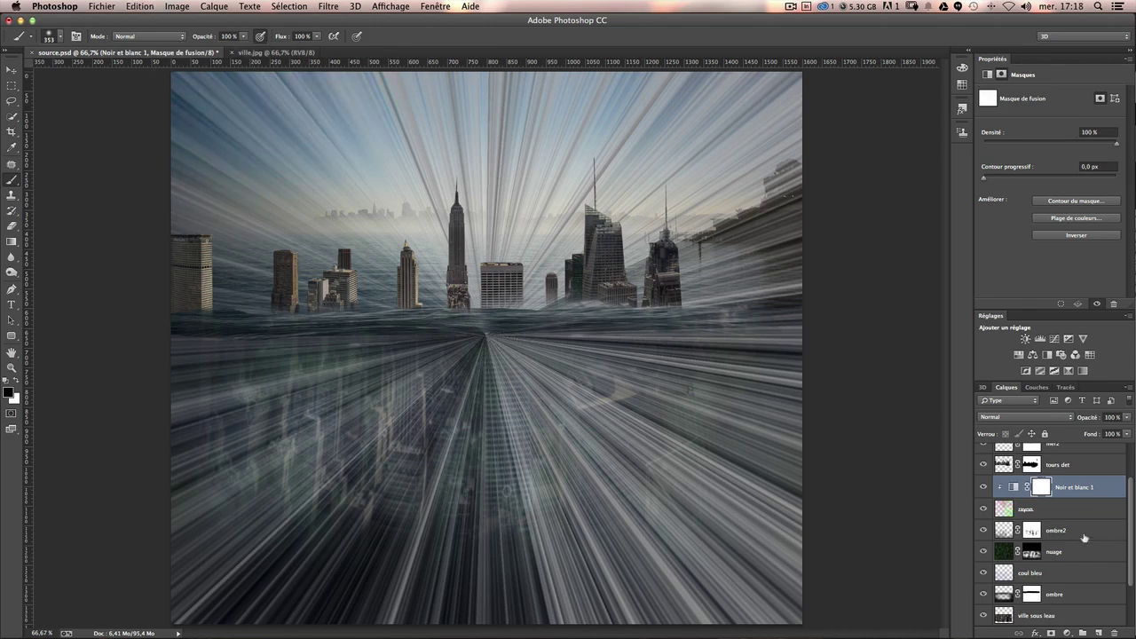
left_click(1027, 510)
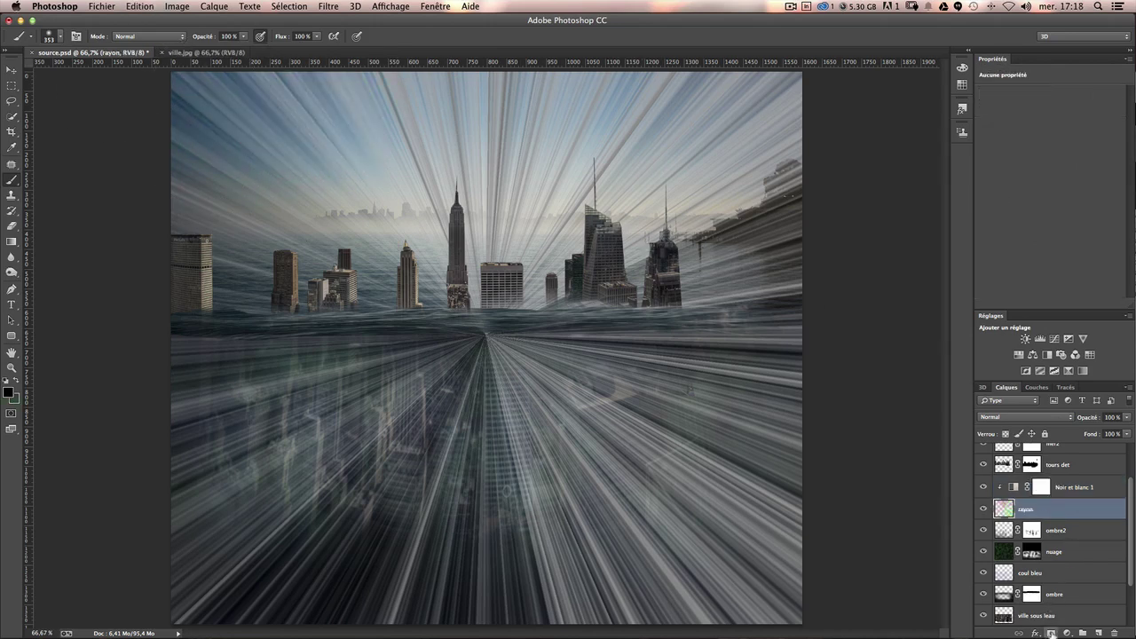
Add a mask to rayon and paint out the rays over the sky, skyline and horizon.
left_click(1051, 633)
mouse_move(297, 152)
left_mouse_down()
mouse_move(291, 88)
mouse_move(459, 100)
mouse_move(266, 77)
left_mouse_up()
mouse_move(837, 147)
left_mouse_down()
mouse_move(231, 231)
mouse_move(269, 260)
mouse_move(520, 266)
mouse_move(701, 261)
mouse_move(746, 242)
left_mouse_up()
left_click_drag(657, 277, 878, 262)
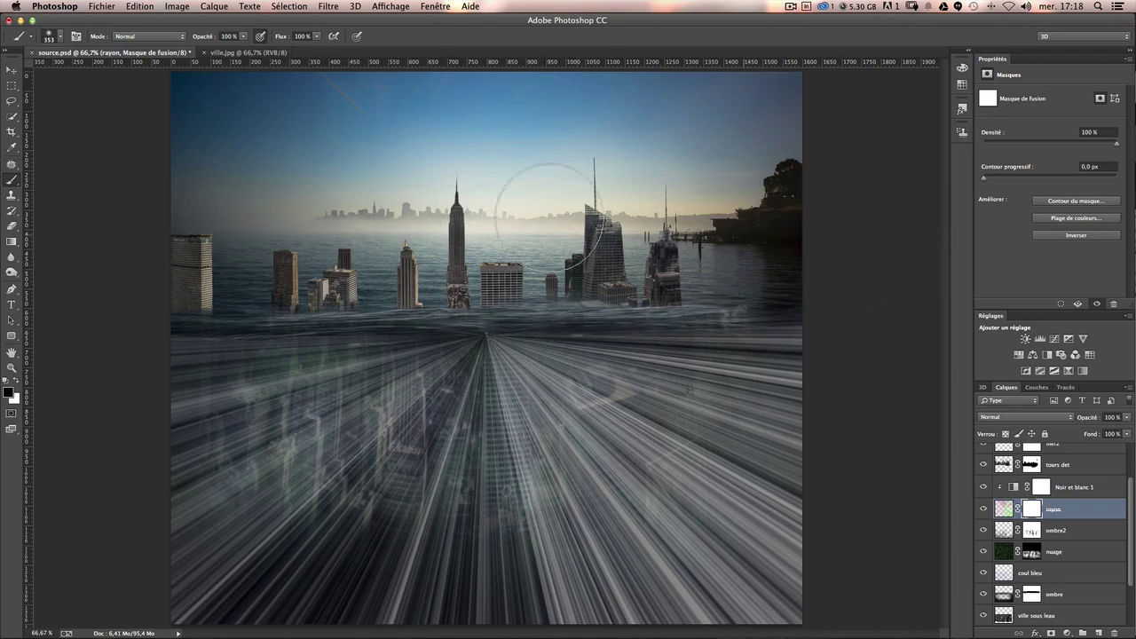
With an 86 px brush at about 23% opacity, fade rays over the lower-left ghost buildings.
left_click_drag(357, 218, 301, 220)
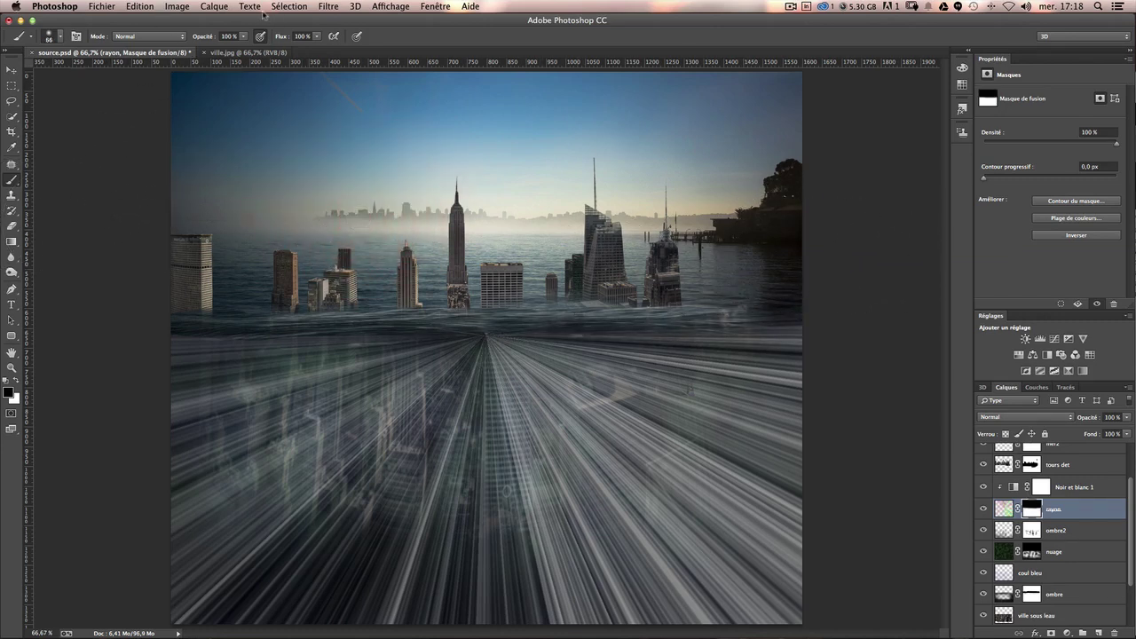
left_click_drag(243, 36, 203, 54)
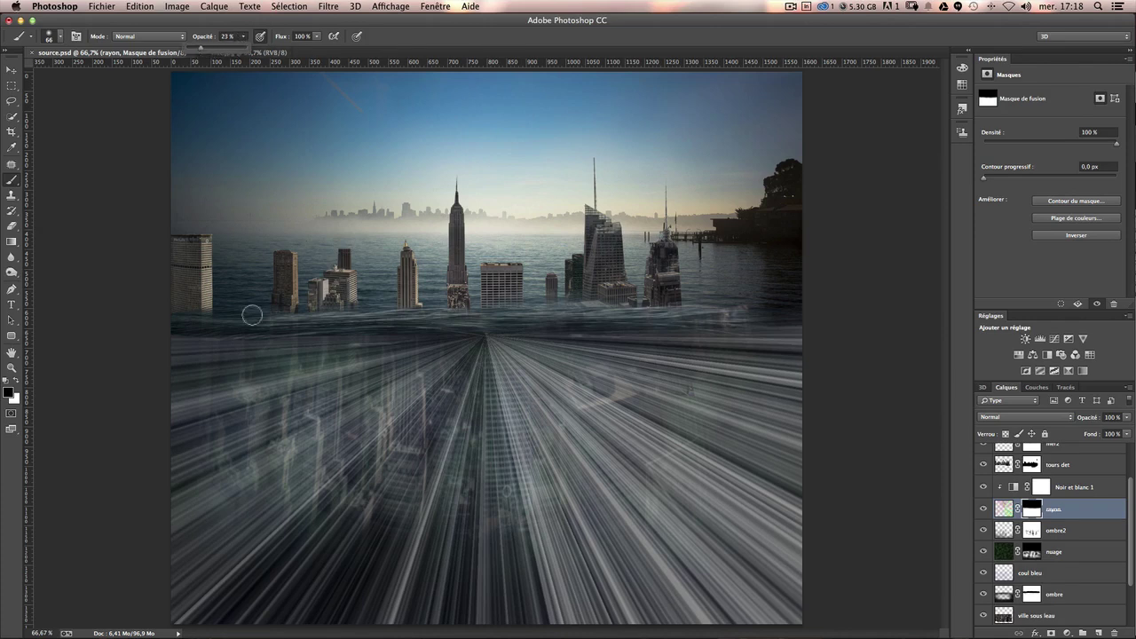
left_click(420, 355)
left_click_drag(247, 482, 170, 533)
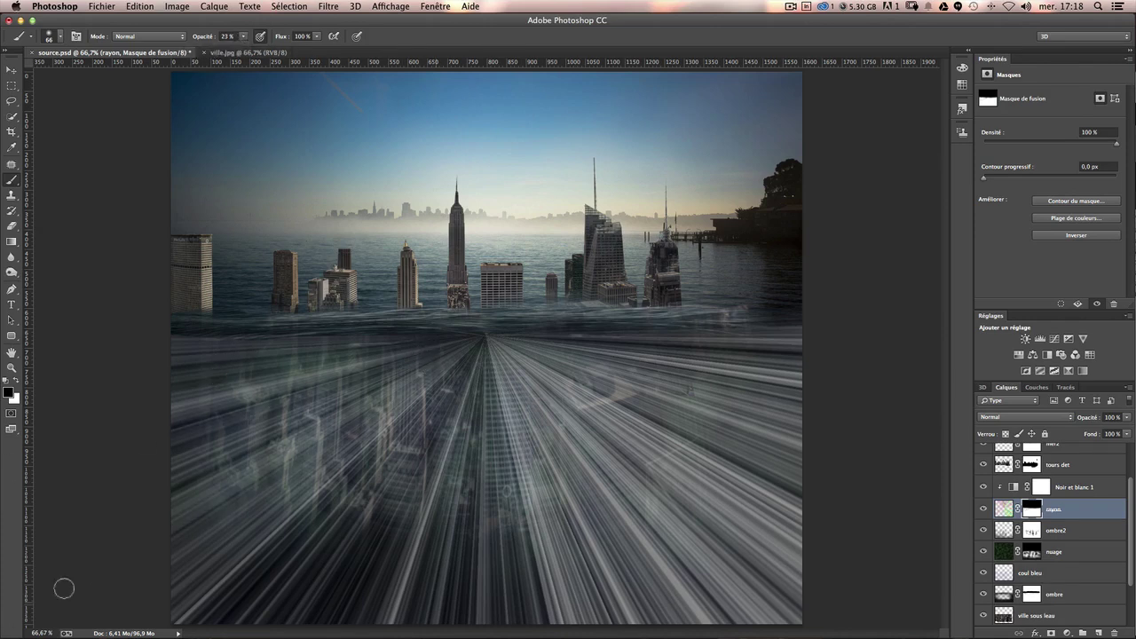
left_click_drag(289, 518, 181, 605)
left_click_drag(287, 447, 249, 469)
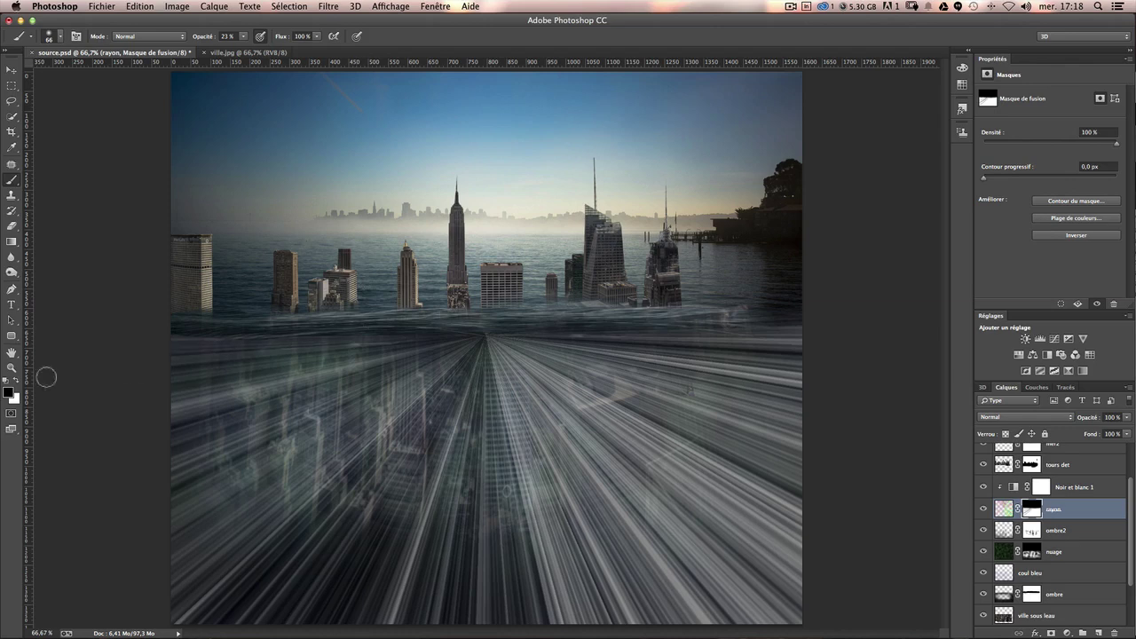
Fade the central and lower-right rays with a ~506 px brush, then resize it to 53 px.
left_click_drag(486, 332, 541, 313)
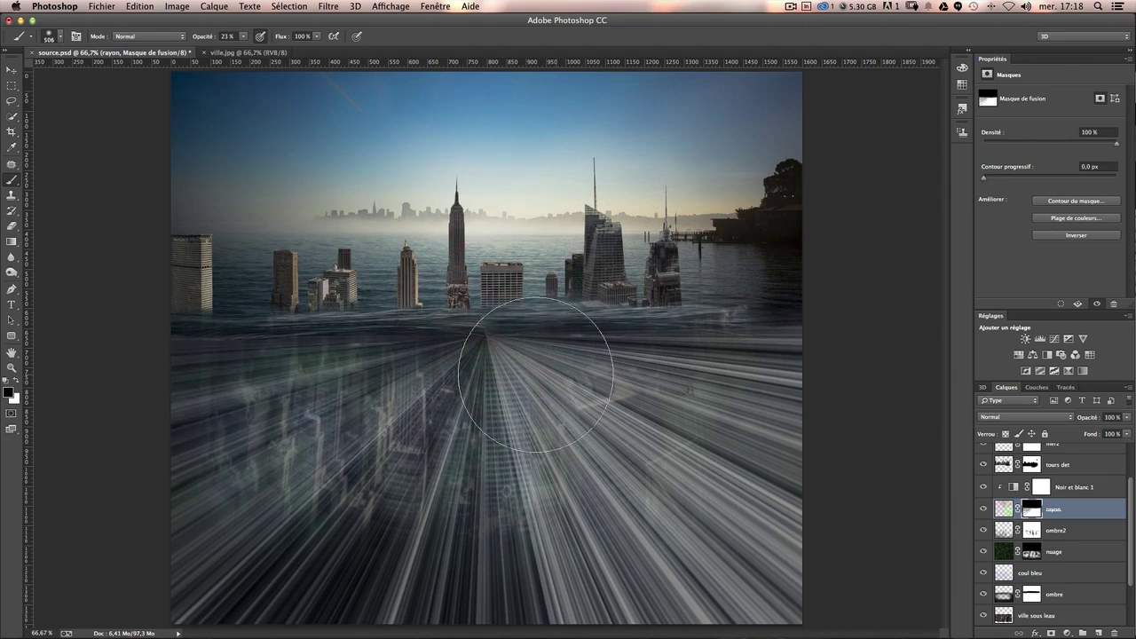
mouse_move(532, 515)
left_mouse_down()
mouse_move(680, 482)
mouse_move(590, 477)
mouse_move(527, 507)
left_mouse_up()
mouse_move(836, 545)
left_mouse_down()
mouse_move(764, 559)
mouse_move(786, 418)
left_mouse_up()
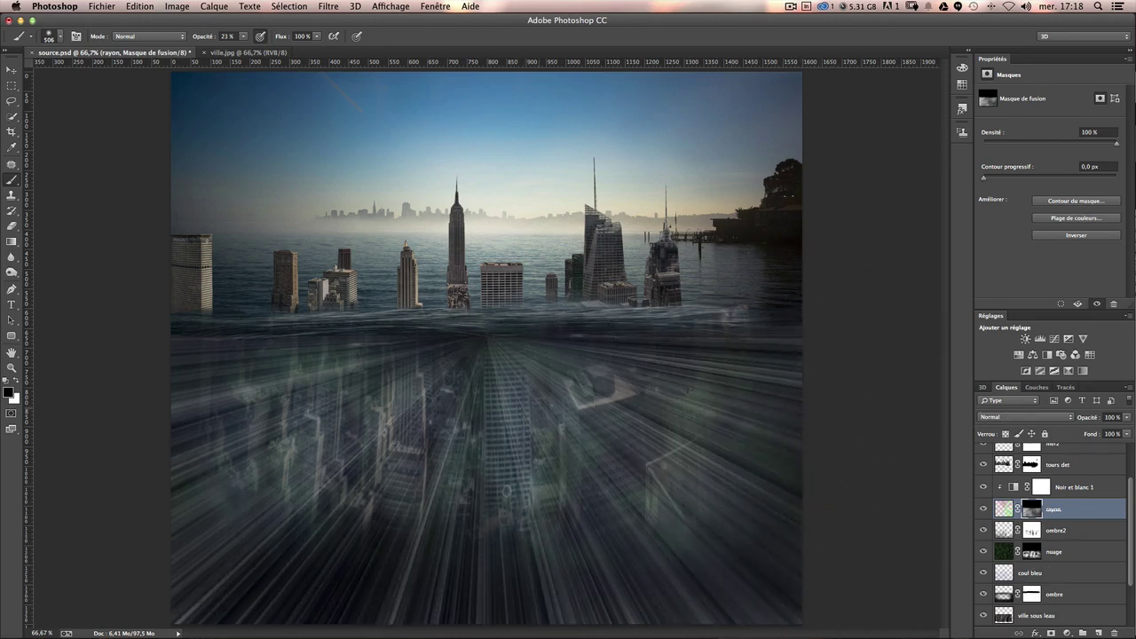
left_click_drag(585, 393, 545, 393)
left_click_drag(382, 384, 355, 383)
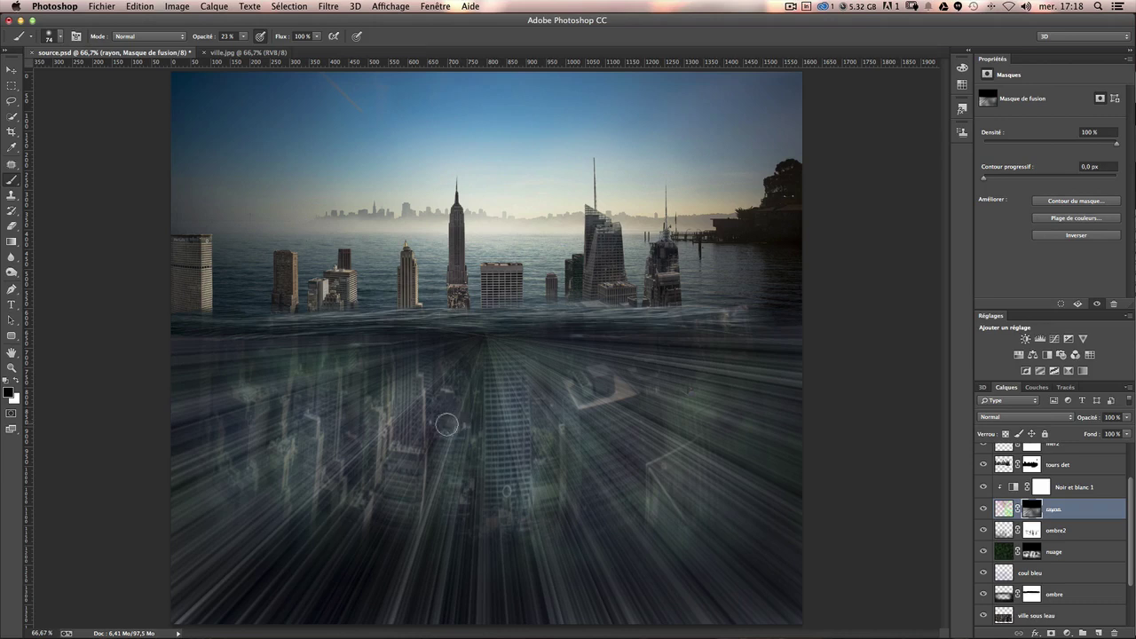
key("bracketleft")
key("bracketleft")
key("bracketleft")
key("bracketright")
key("bracketright")
key("bracketright")
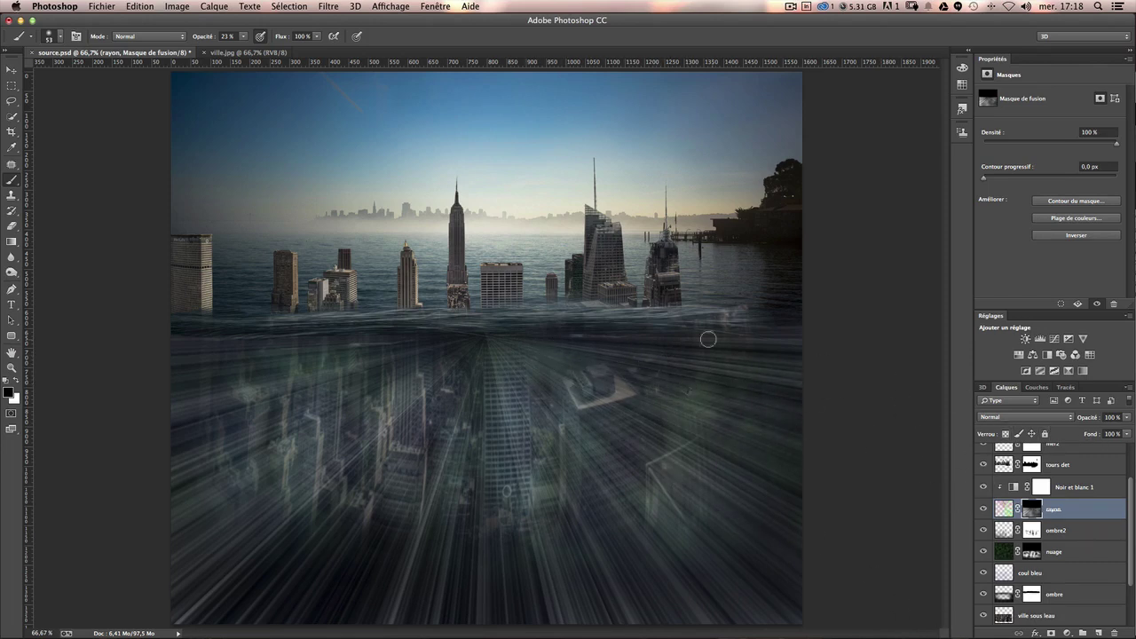
Zoom in and fade rays along the left edge and lower corners with a 232 px brush.
key("ctrl+plus")
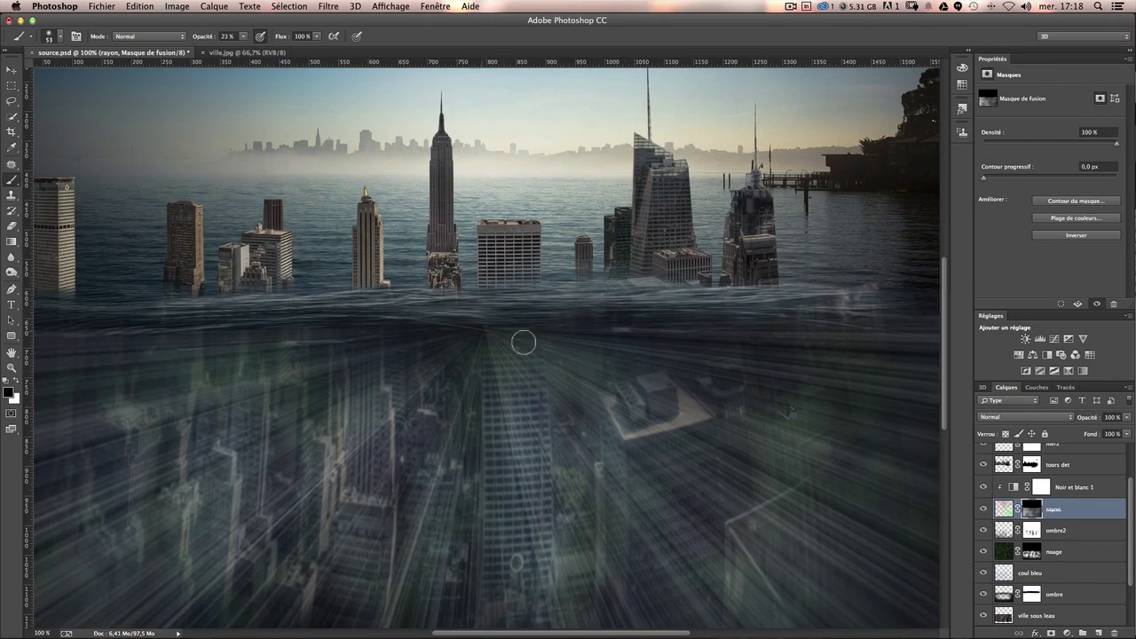
scroll(450, 266, "down", 3)
scroll(450, 266, "left", 3)
scroll(451, 266, "down", 2)
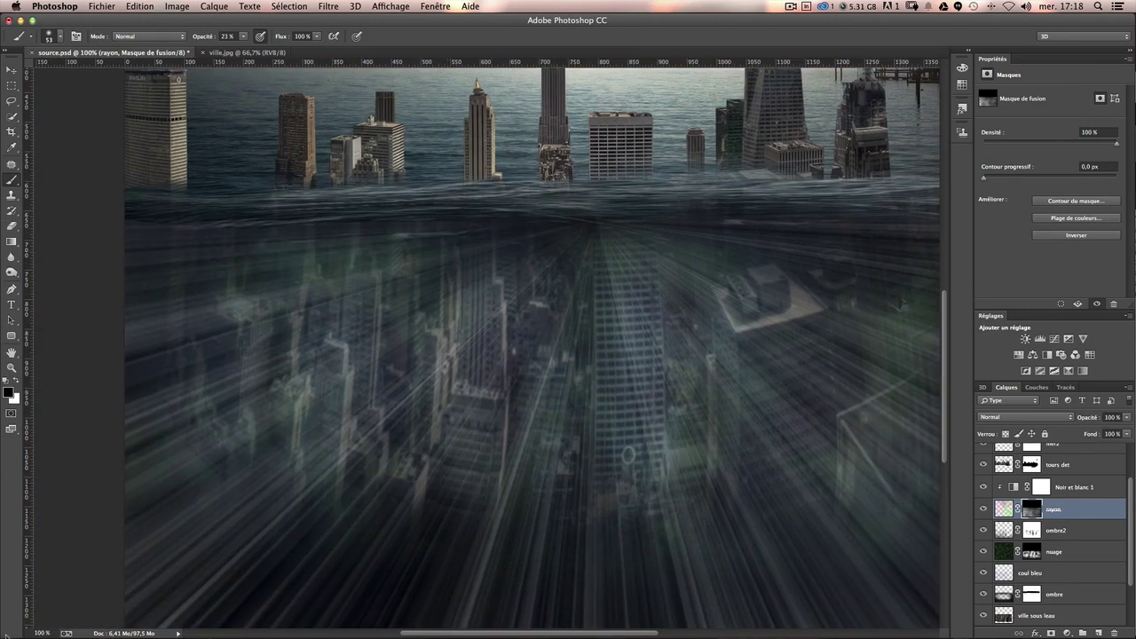
scroll(267, 583, "down", 1)
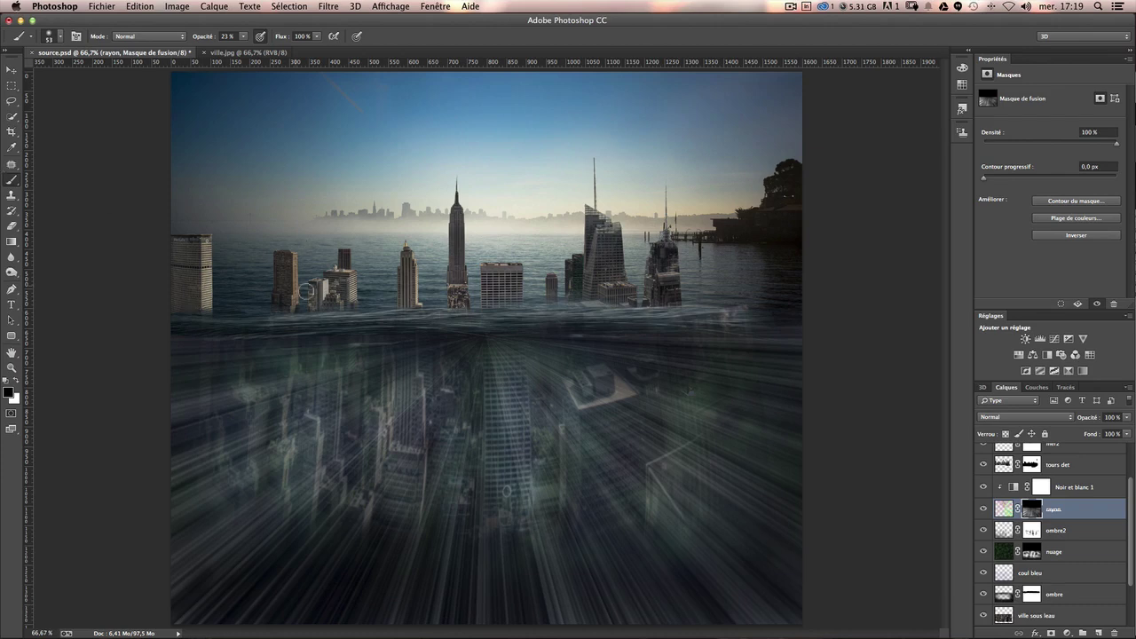
left_click_drag(483, 396, 532, 396)
left_click_drag(195, 436, 203, 436)
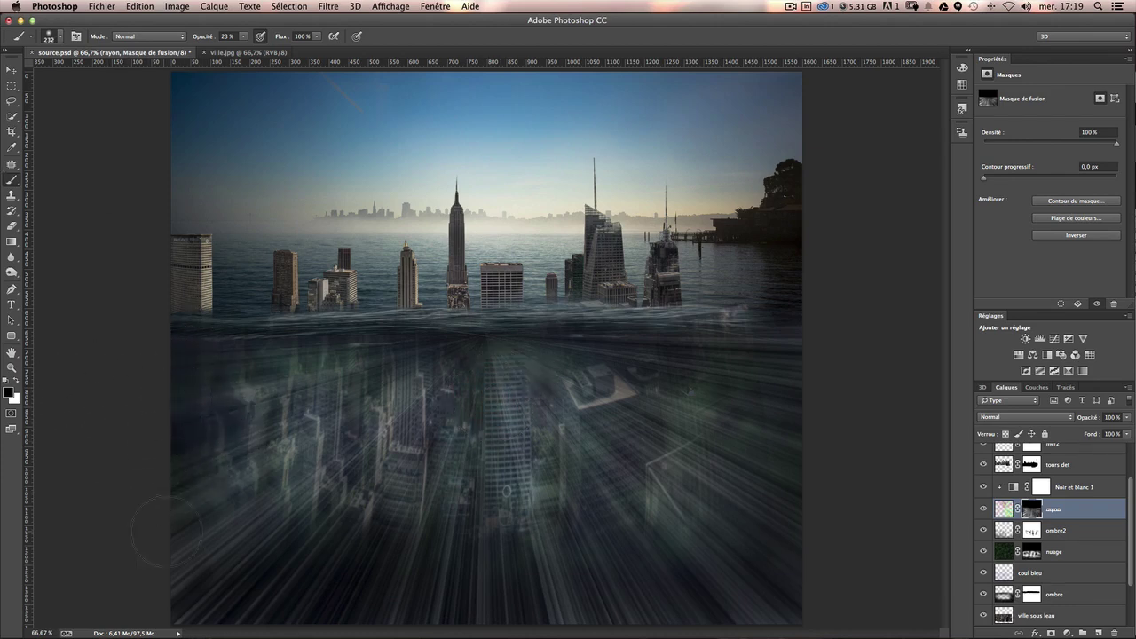
left_click_drag(165, 531, 350, 575)
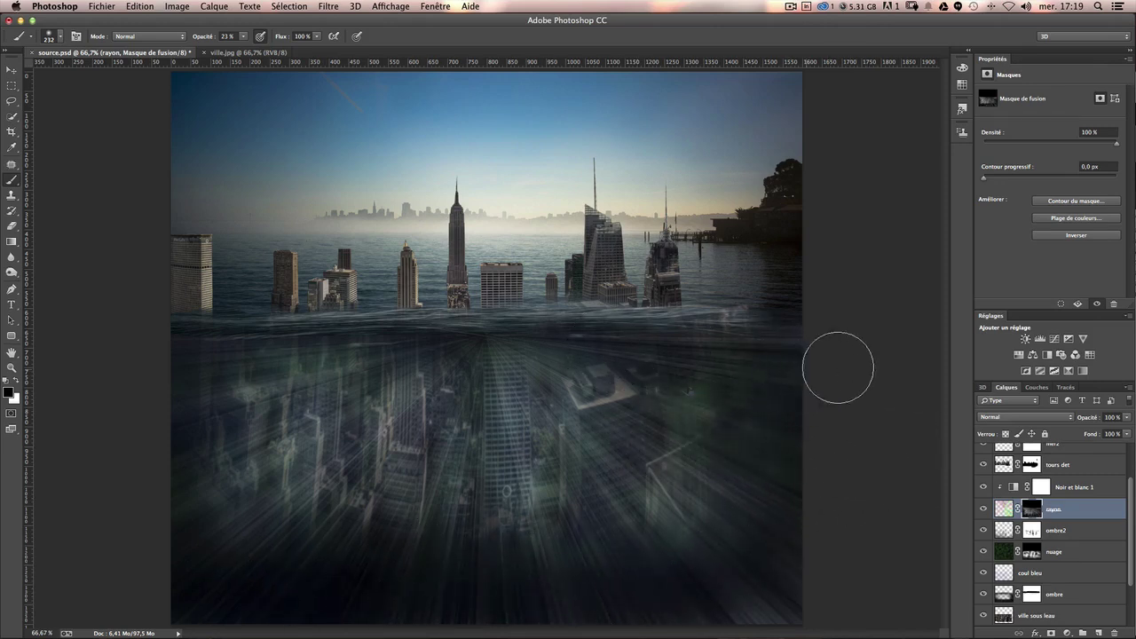
left_click_drag(760, 588, 630, 596)
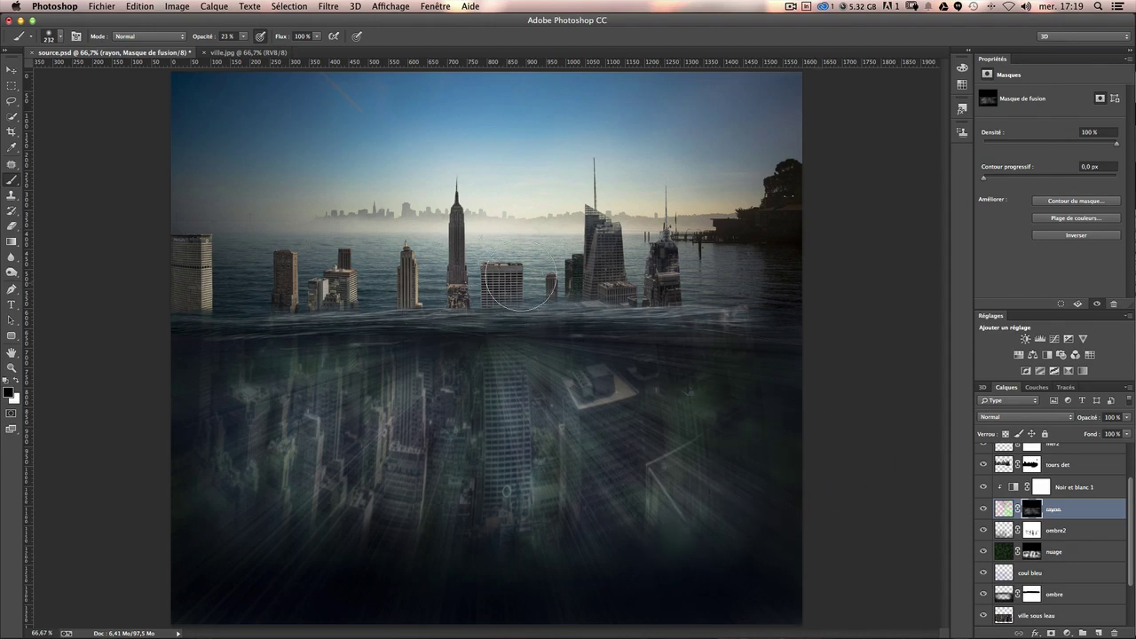
left_click(12, 69)
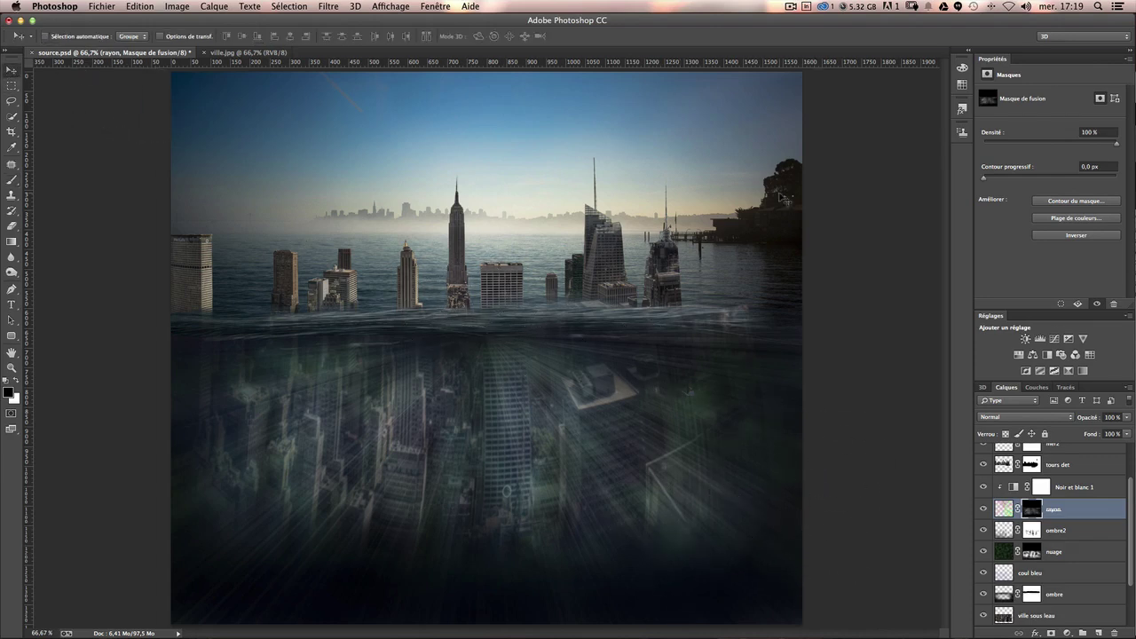
Stamp all visible layers into a merged Calque 2 above Noir et blanc 1.
left_click(1066, 527)
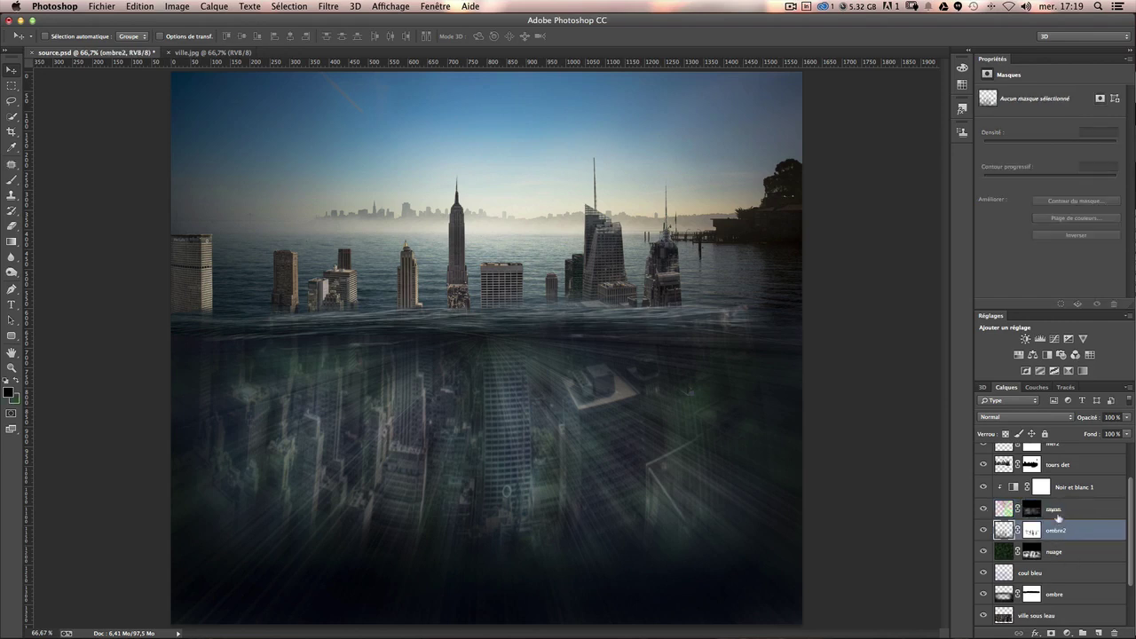
left_click(1051, 508)
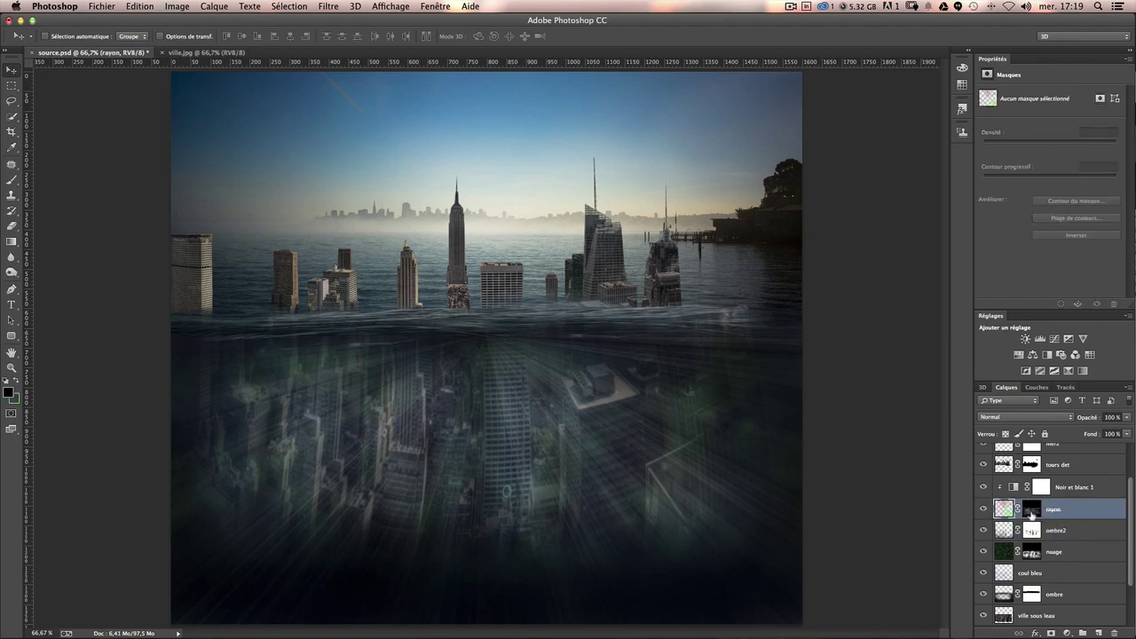
left_click(1031, 511)
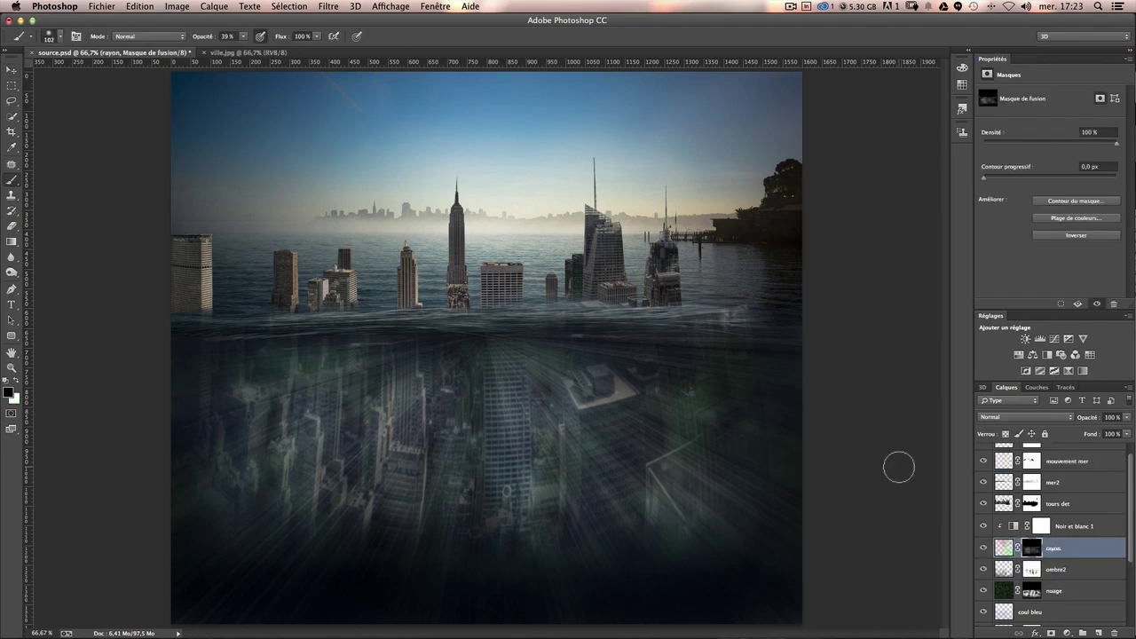
left_click(1075, 528)
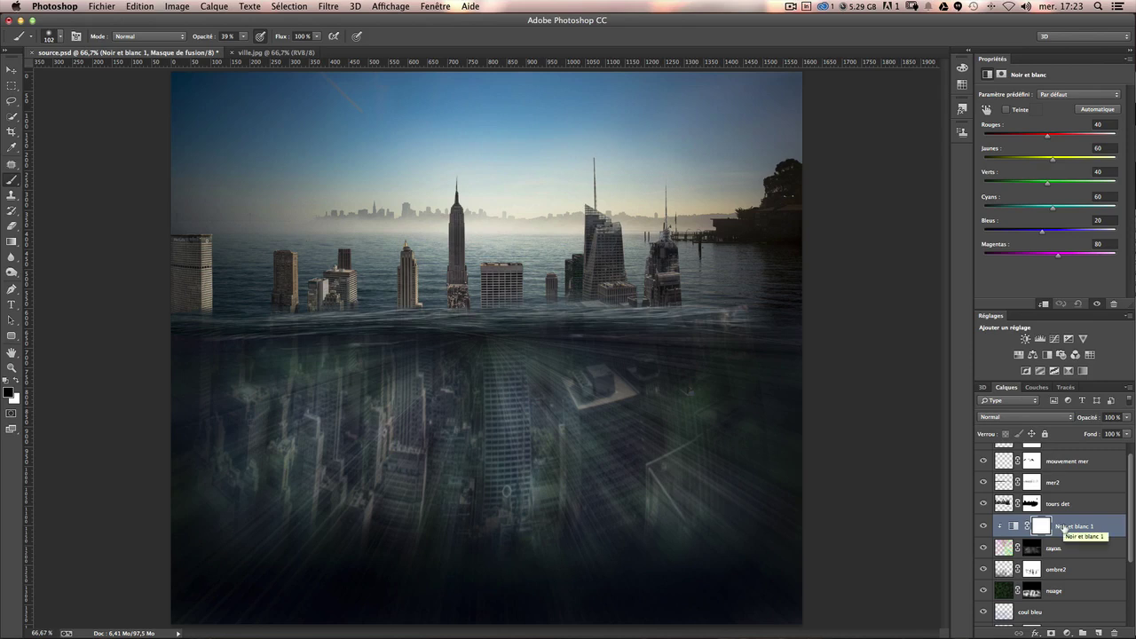
key("ctrl+alt+shift+e")
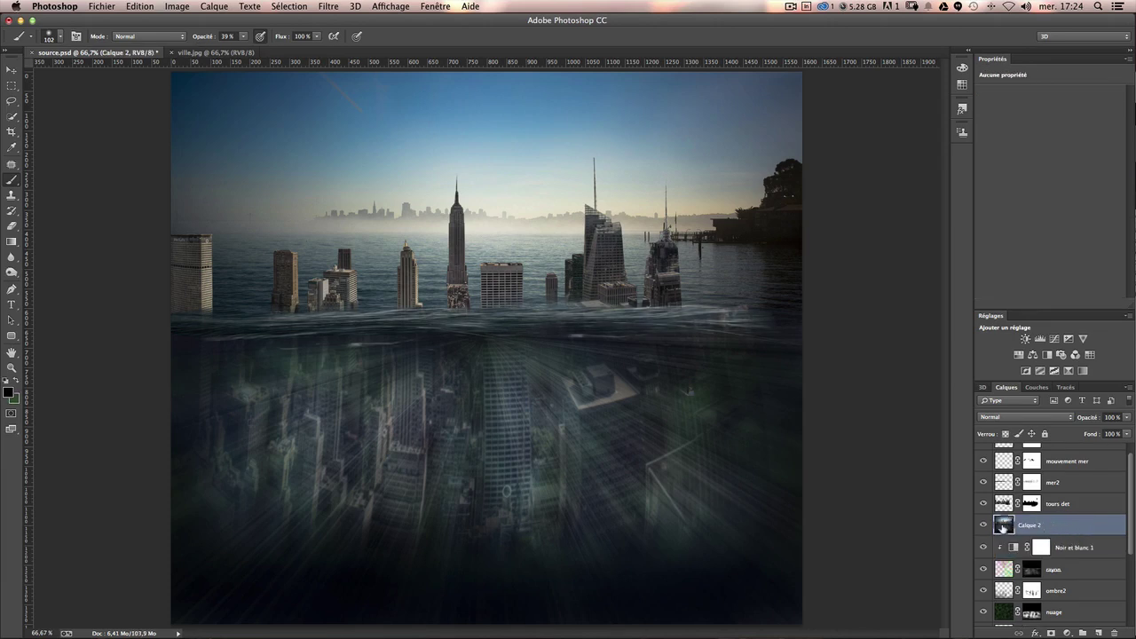
scroll(1034, 546, "up", 2)
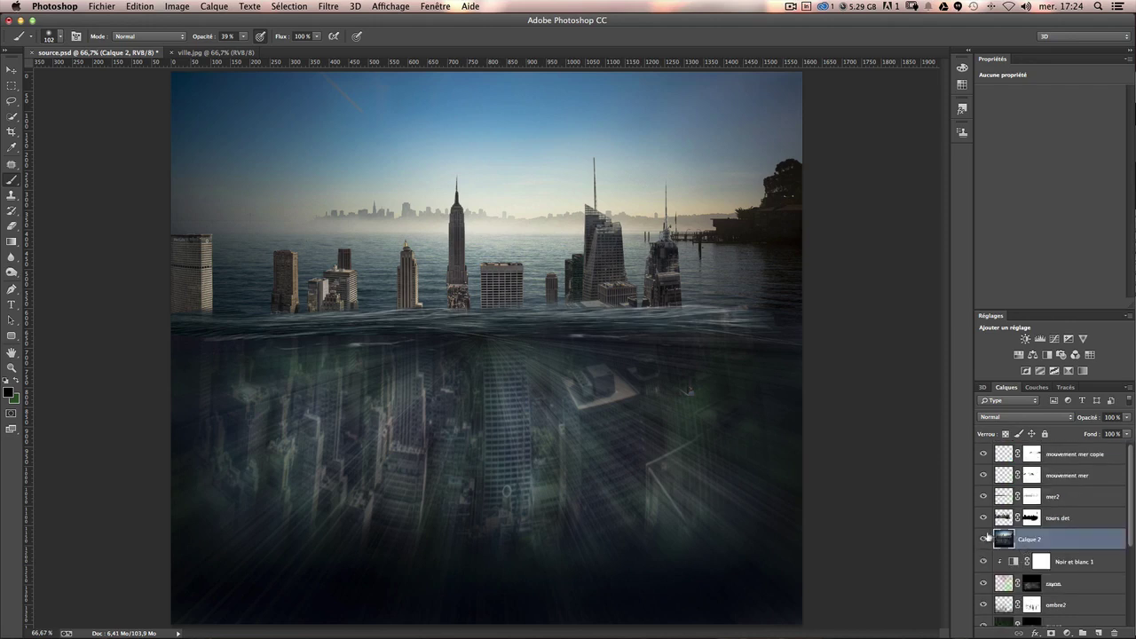
left_click(330, 8)
mouse_move(384, 181)
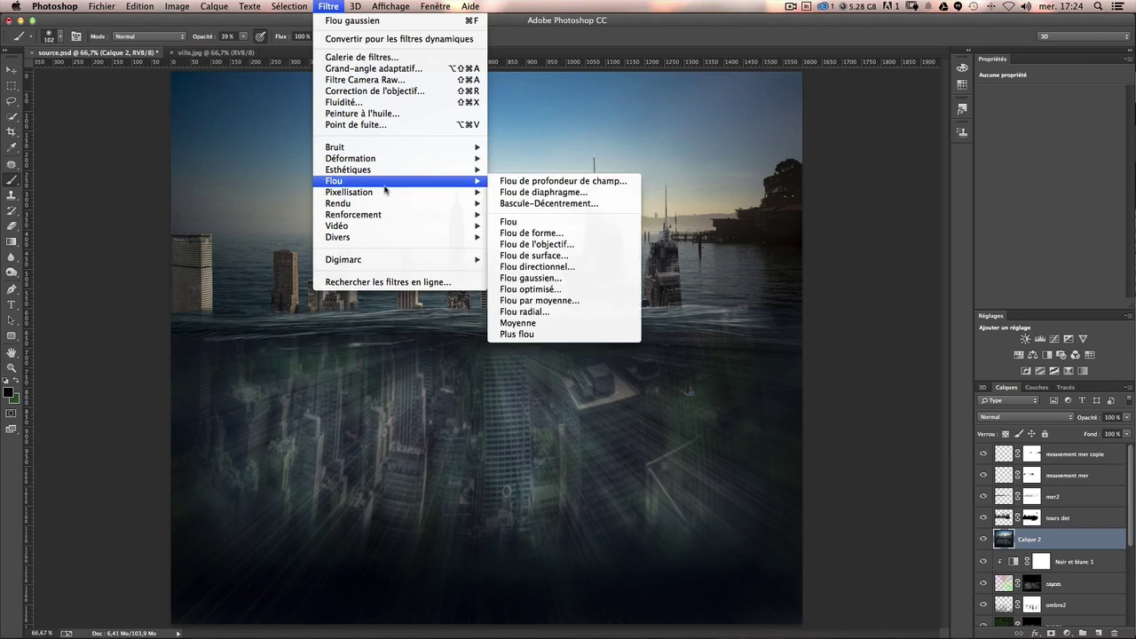
Blur Calque 2 with a Flou gaussien of 4,2 pixels radius.
left_click(564, 278)
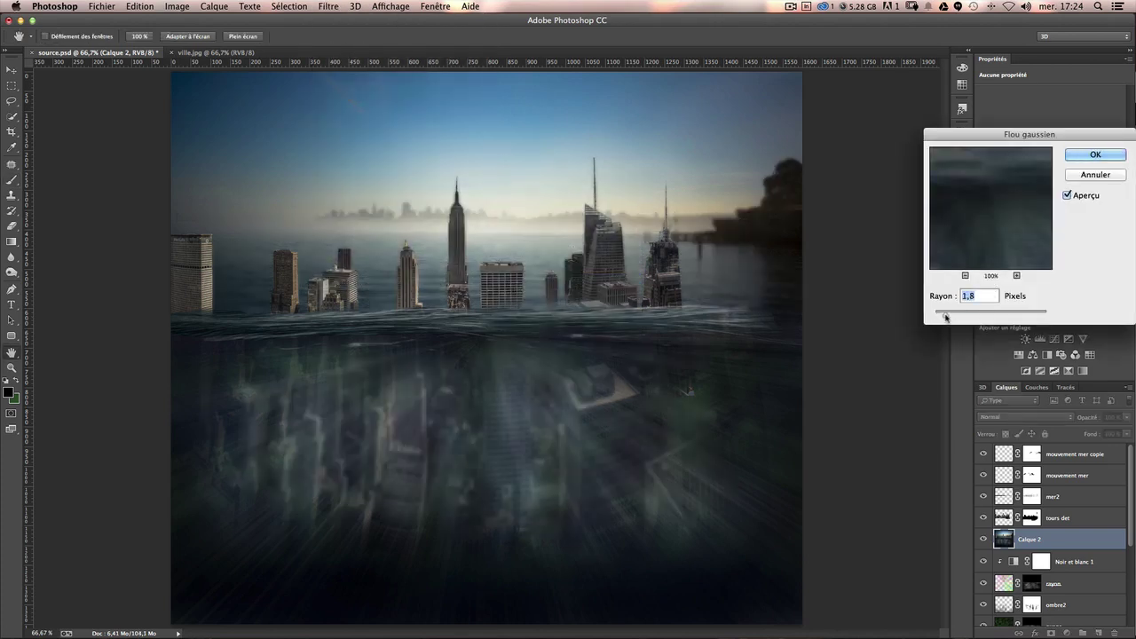
left_click_drag(956, 315, 959, 314)
left_click(1084, 155)
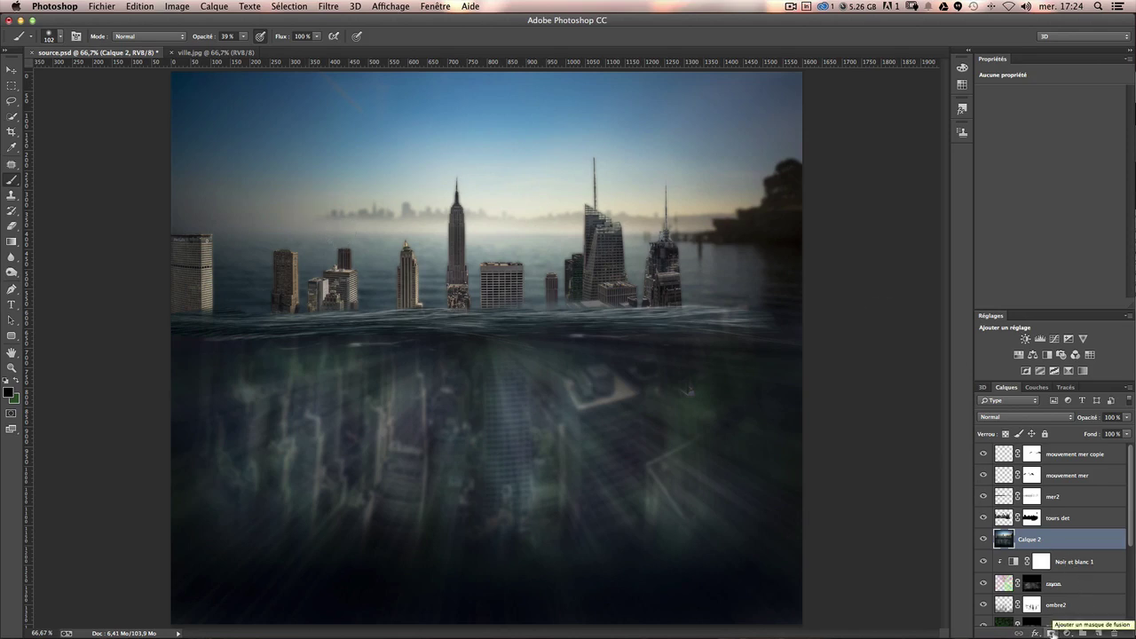
Add a mask to Calque 2 and paint it at 16% opacity over the underwater city.
left_click(1050, 631, "alt")
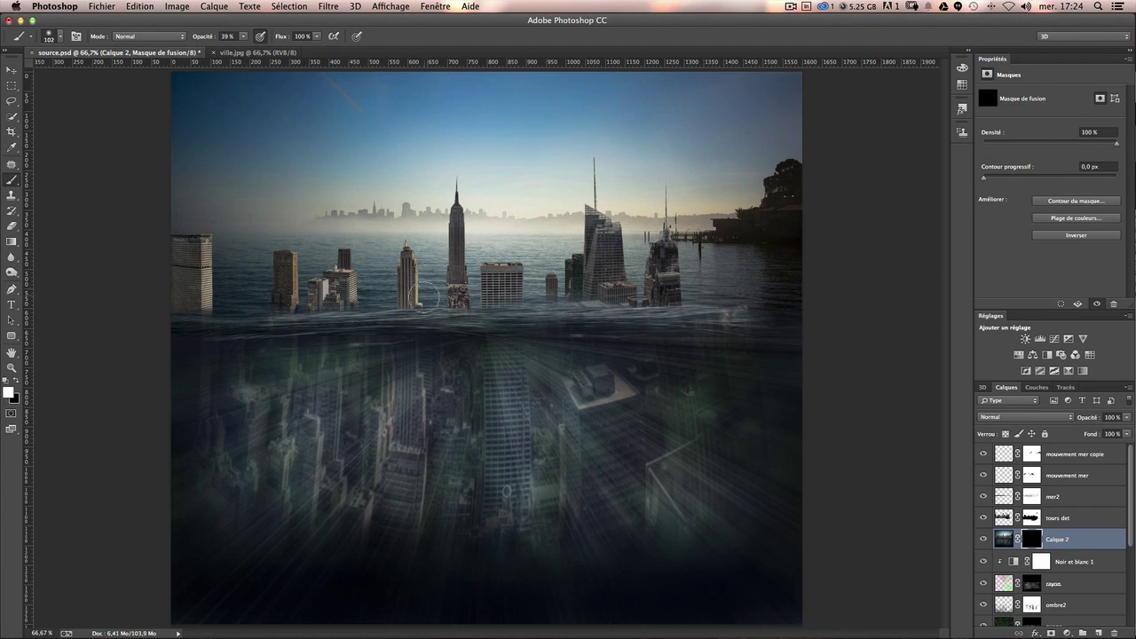
mouse_move(418, 305)
left_mouse_down()
mouse_move(460, 305)
mouse_move(448, 305)
left_mouse_up()
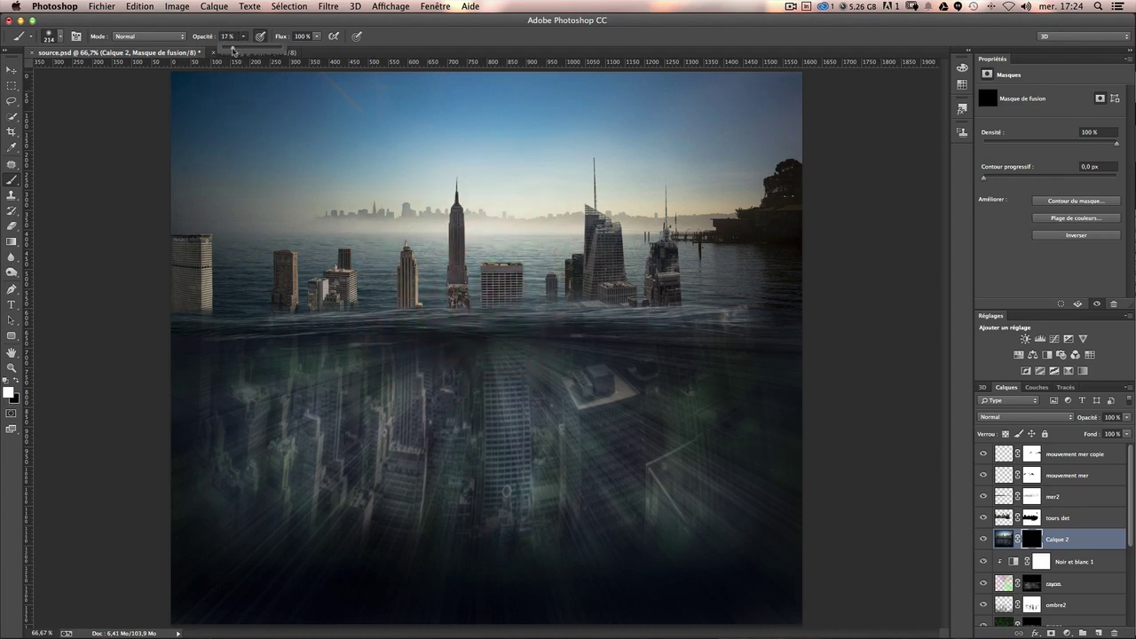
left_click(333, 408)
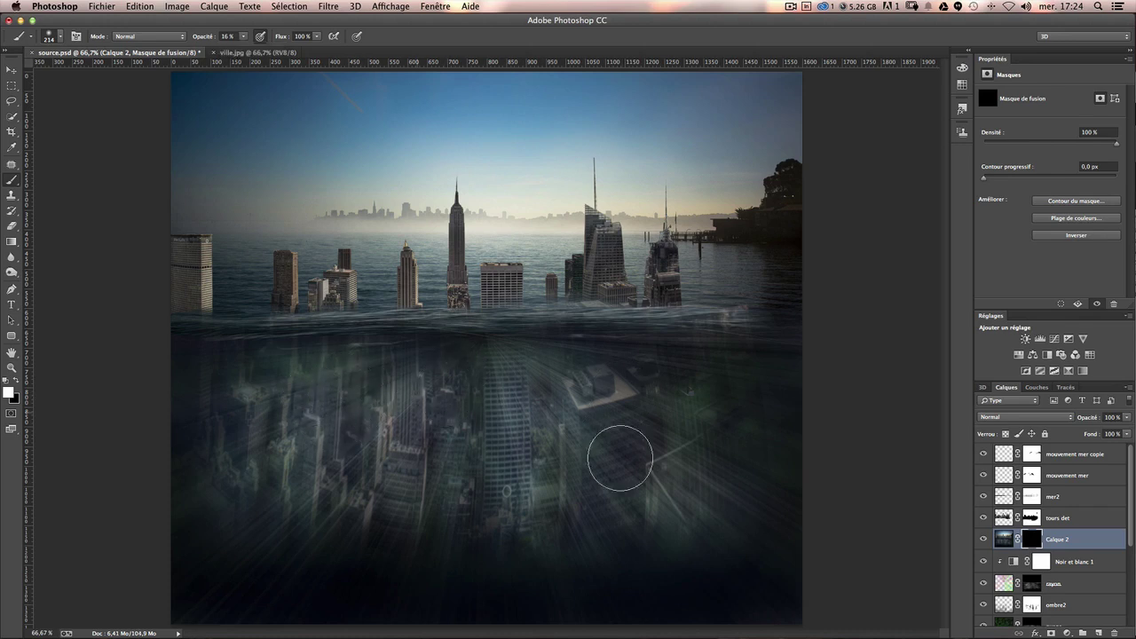
mouse_move(242, 424)
left_mouse_down()
mouse_move(254, 381)
mouse_move(253, 494)
mouse_move(329, 393)
mouse_move(311, 380)
mouse_move(415, 343)
mouse_move(434, 389)
left_mouse_up()
mouse_move(525, 379)
left_mouse_down()
mouse_move(533, 449)
mouse_move(481, 378)
left_mouse_up()
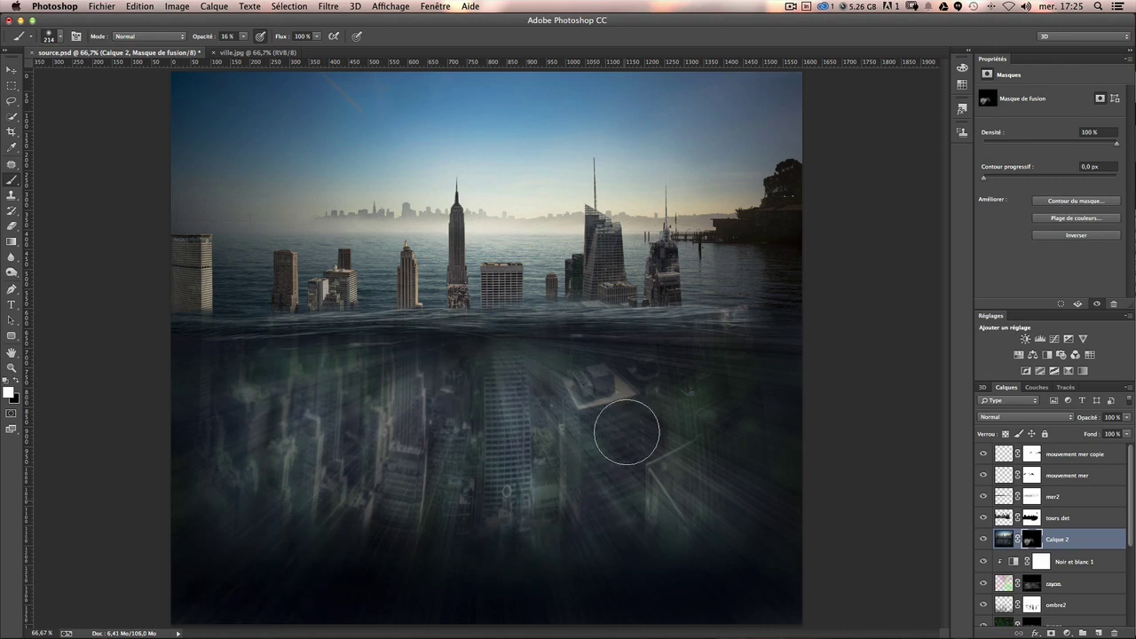
Resize the brush and paint more submerged buildings back in near the bottom.
left_click_drag(591, 413, 532, 413)
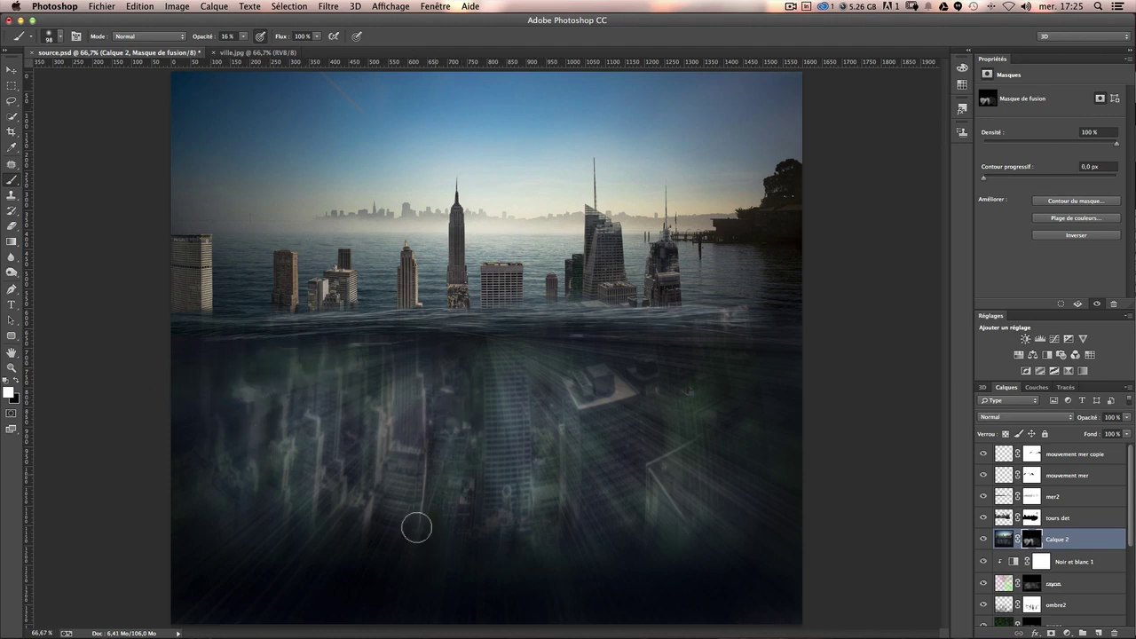
left_click_drag(431, 521, 470, 521)
left_click(615, 410)
left_click_drag(641, 462, 702, 434)
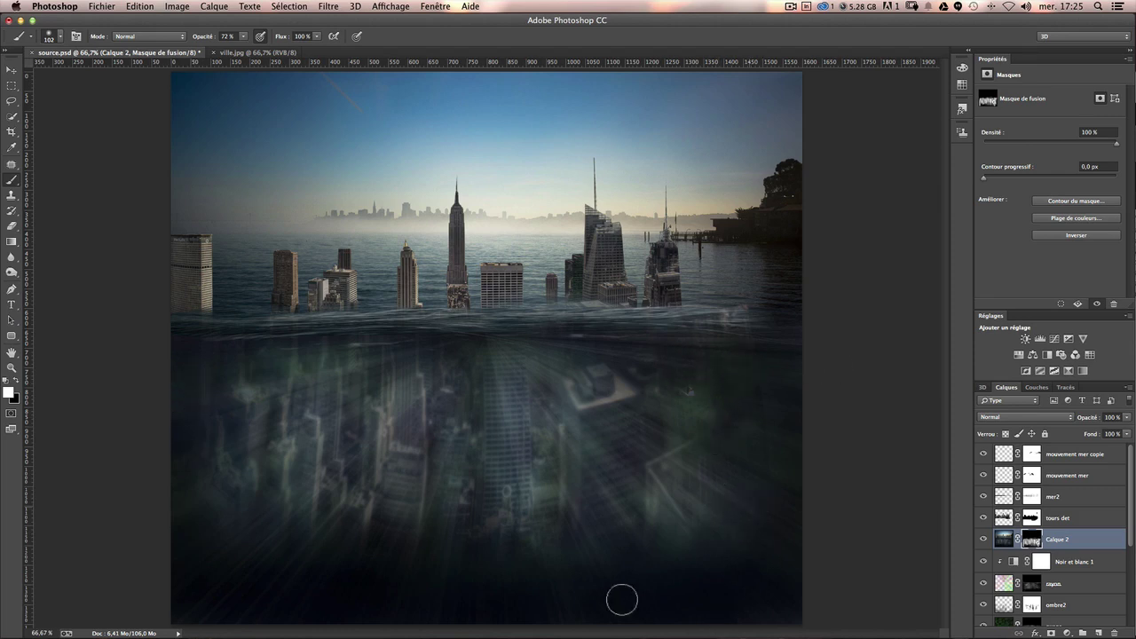
Blend the underwater city across the left side with a large brush on Calque 2's mask.
key("bracketright")
key("bracketright")
key("bracketright")
mouse_move(666, 552)
left_mouse_down()
mouse_move(198, 551)
mouse_move(200, 410)
left_mouse_up()
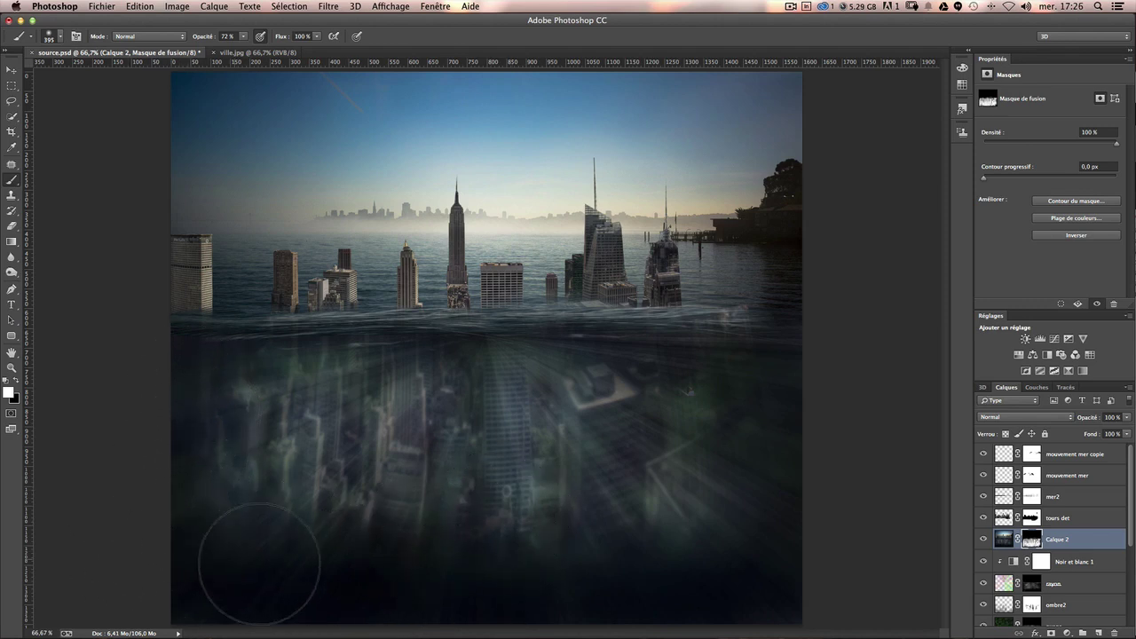
left_click_drag(502, 568, 460, 578)
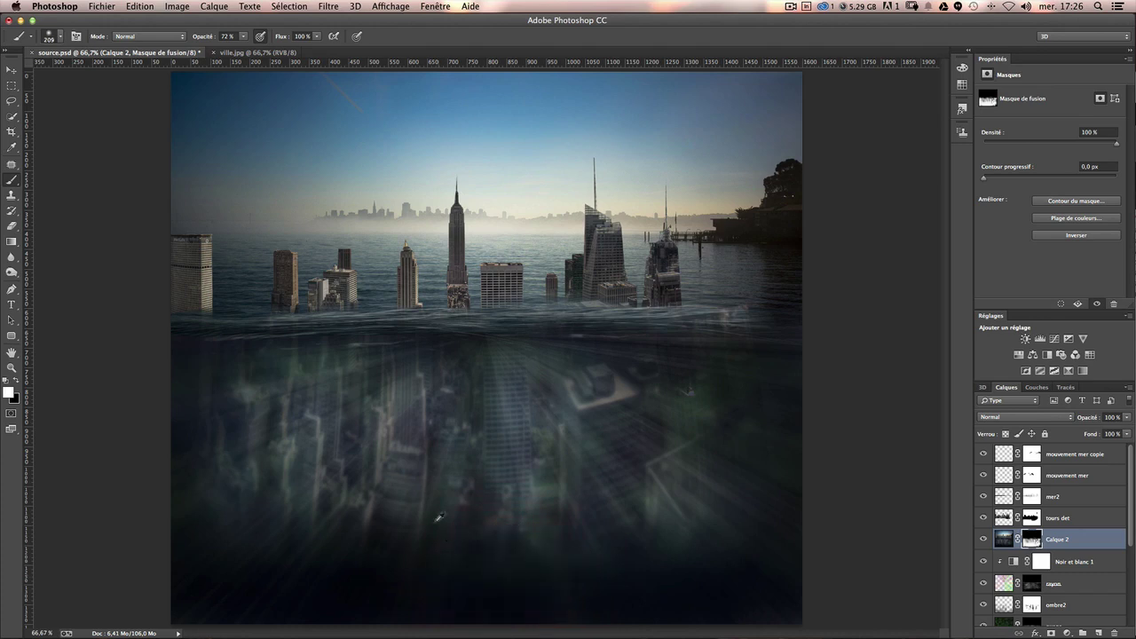
left_click(983, 540)
left_click(984, 539)
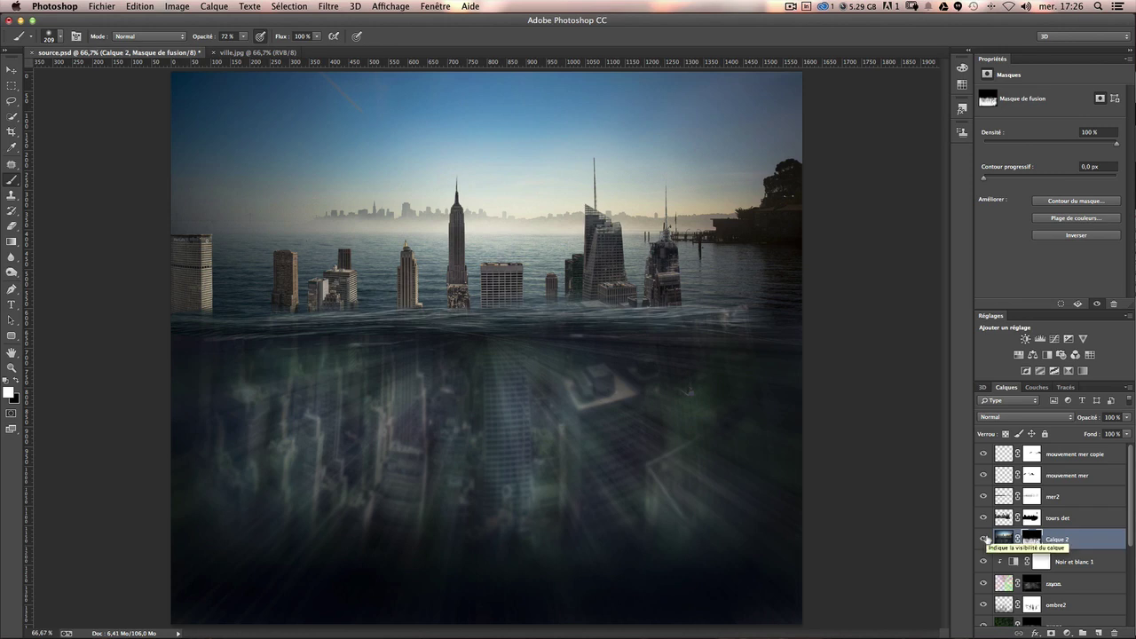
left_click_drag(732, 417, 707, 420)
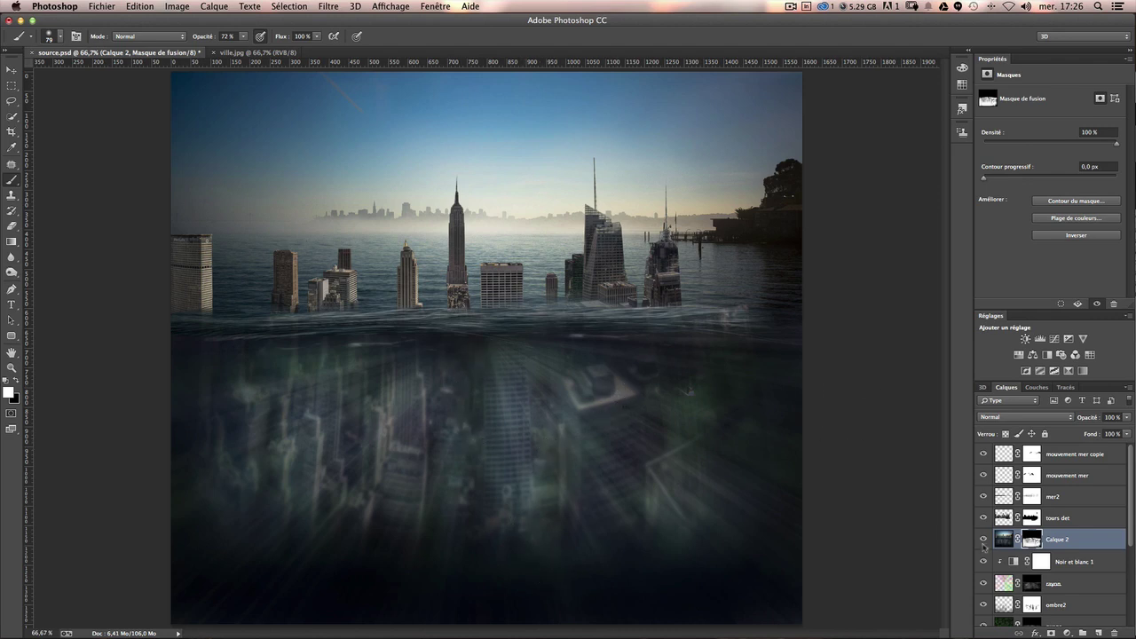
Compare the montage without tours det, then create a new empty layer above Calque 2.
left_click(983, 517)
left_click(1029, 518)
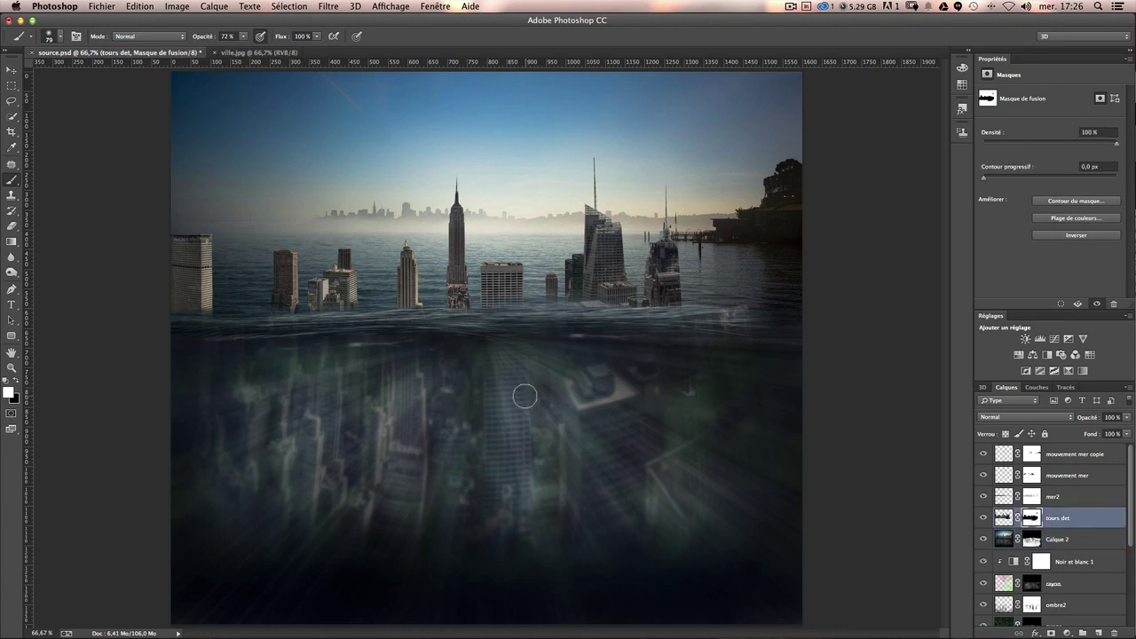
key("x")
left_click(1077, 495)
left_click(1069, 522)
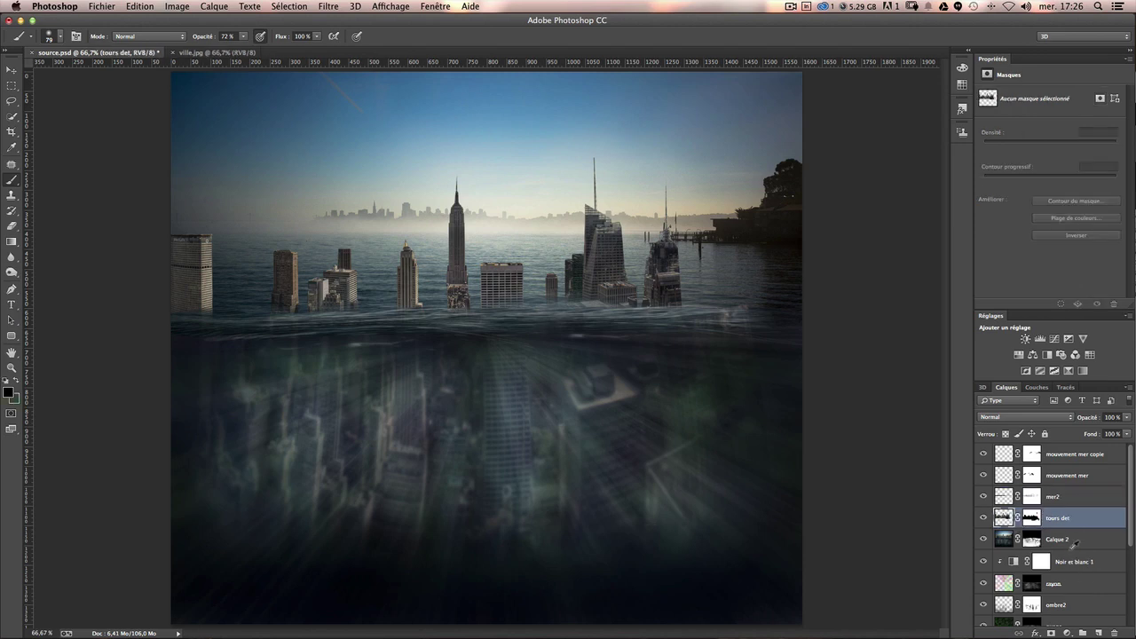
left_click(1072, 559)
left_click(1072, 539)
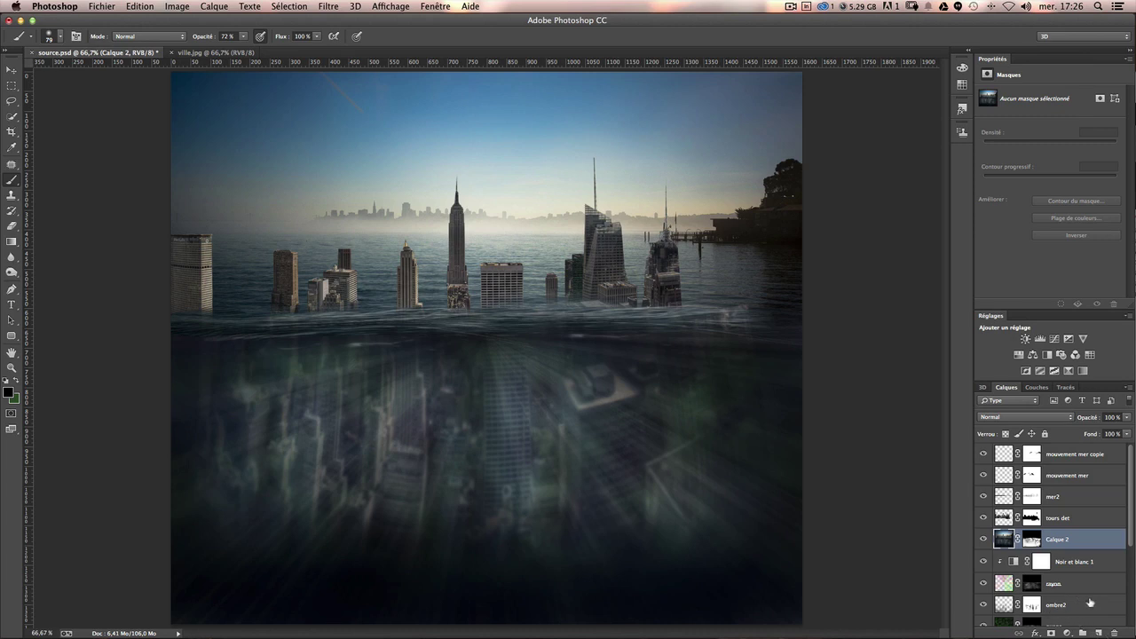
left_click(1098, 632)
type("couleur bleu")
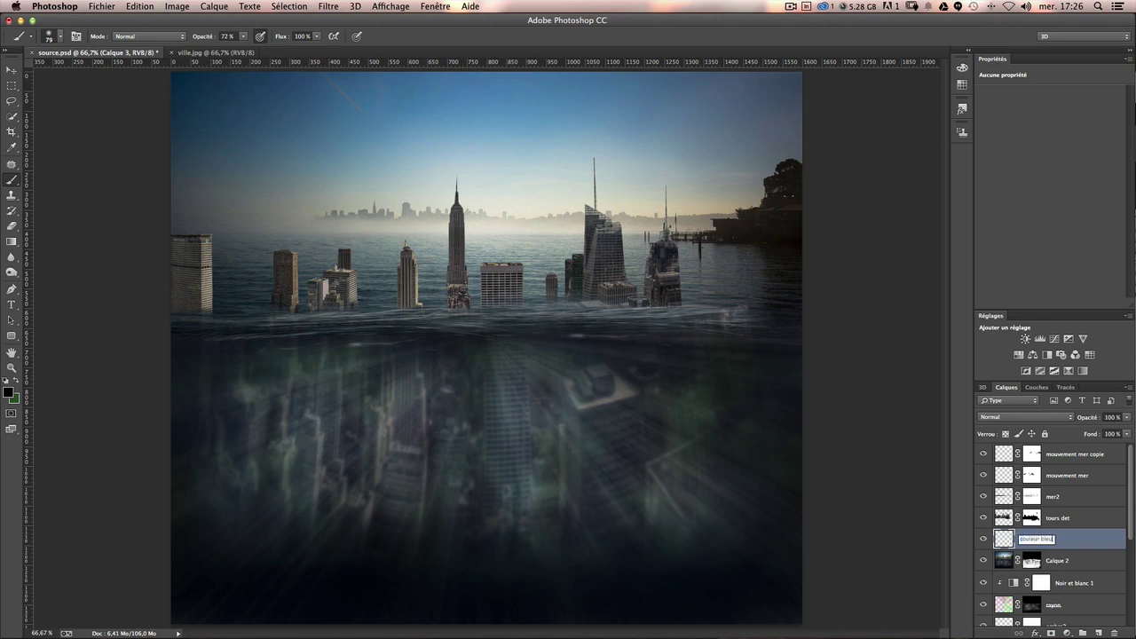
Name the layer couleur bleu and set the foreground colour to blue #2777aa.
key("Return")
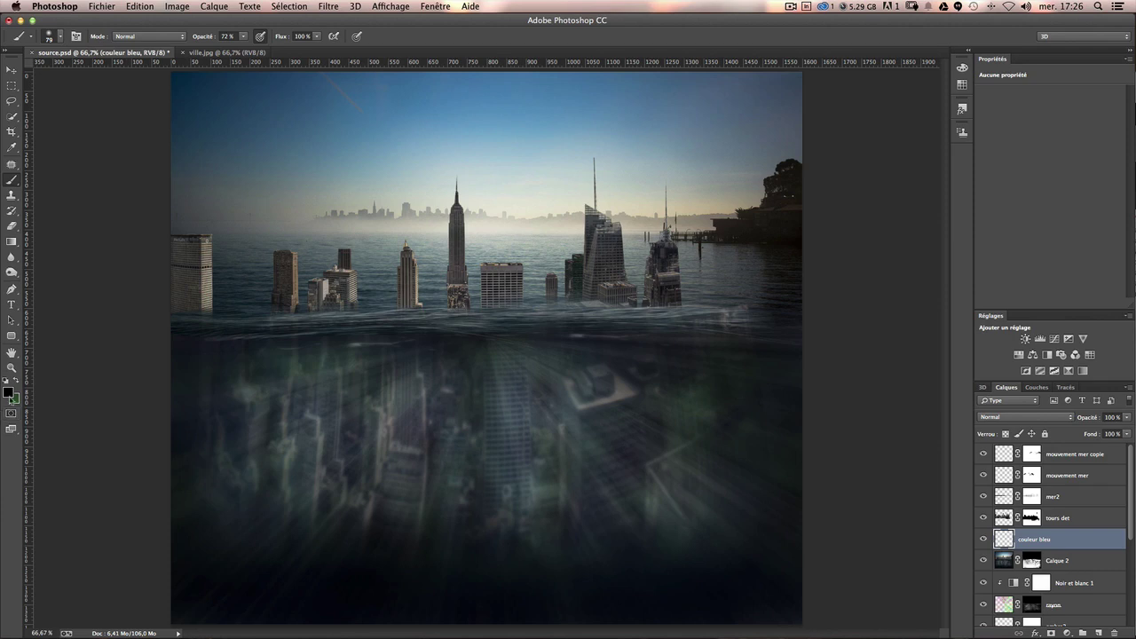
left_click(8, 391)
left_click(862, 152)
left_click_drag(861, 152, 876, 144)
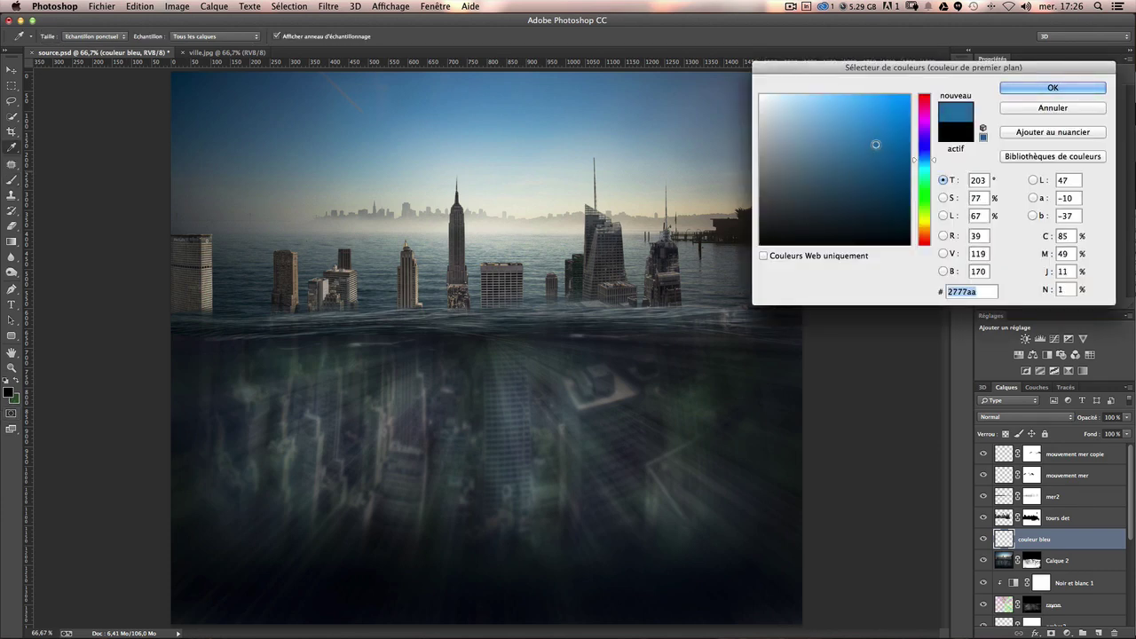
key("Return")
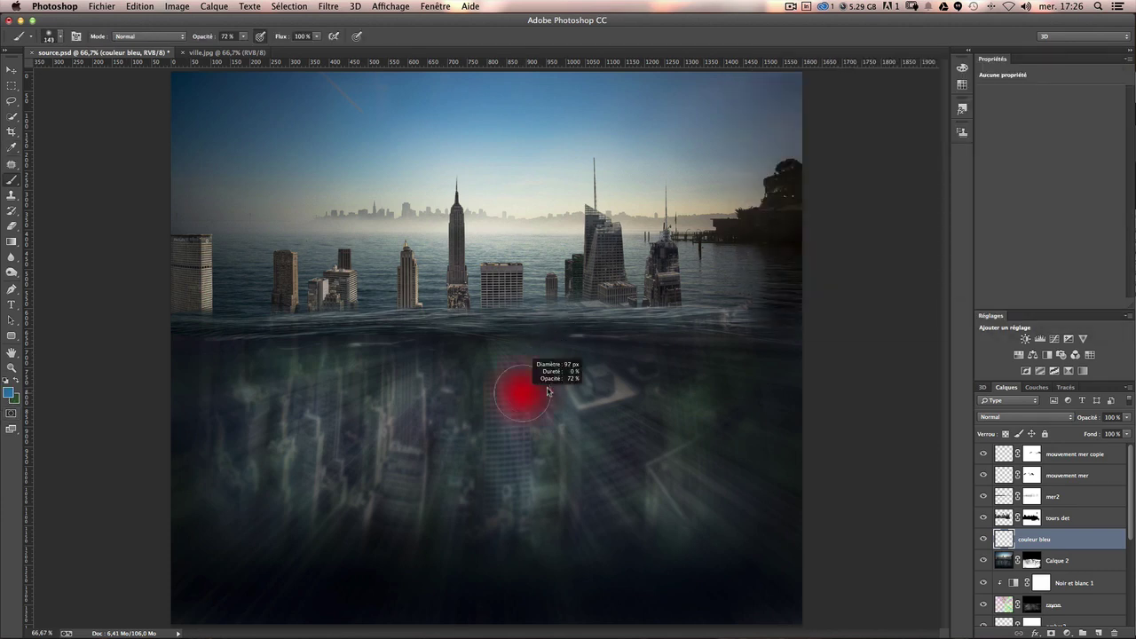
Paint a faint low-opacity blue wash over the underwater city, comparing it on and off.
left_click_drag(520, 388, 562, 431)
left_click(546, 411)
key("ctrl+z")
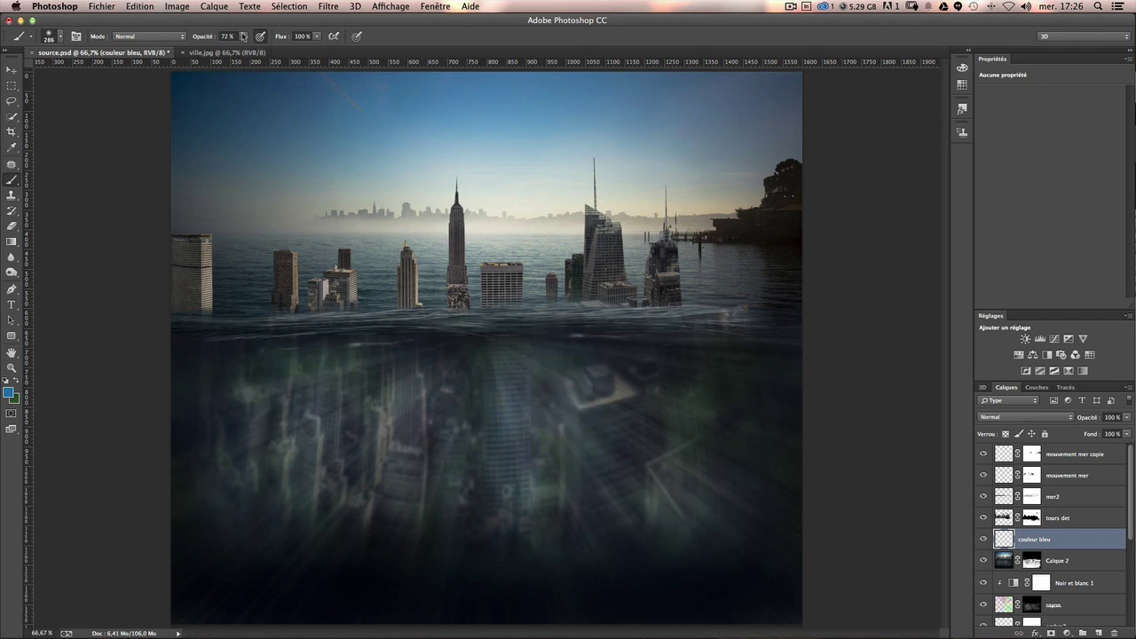
key("2")
left_click_drag(621, 500, 590, 499)
left_click_drag(507, 499, 487, 500)
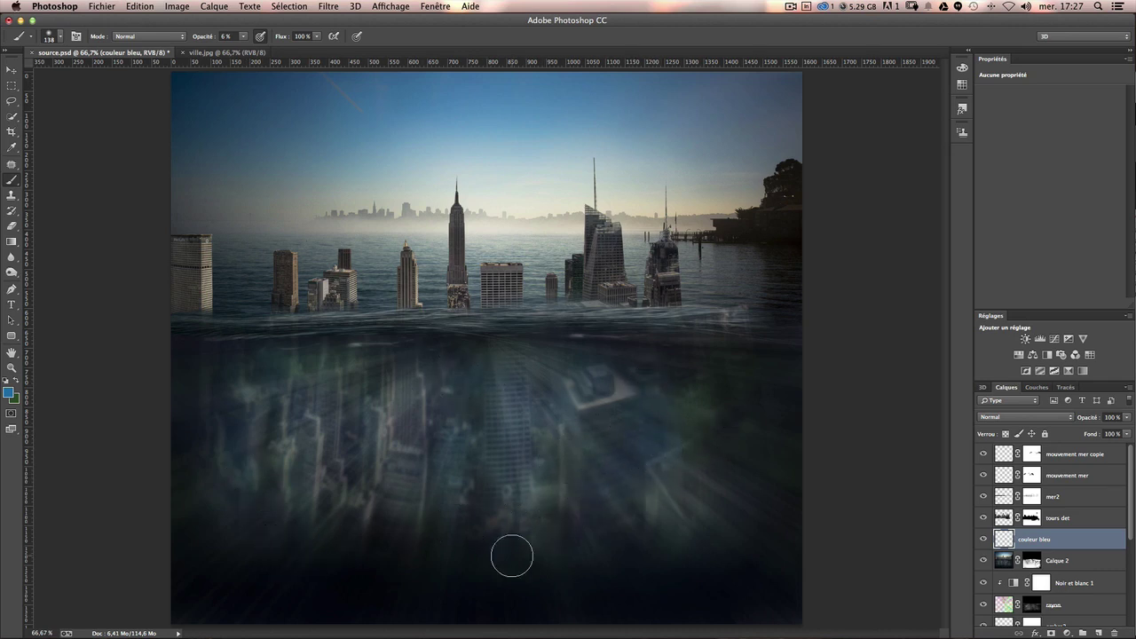
left_click(983, 539)
left_click(983, 540)
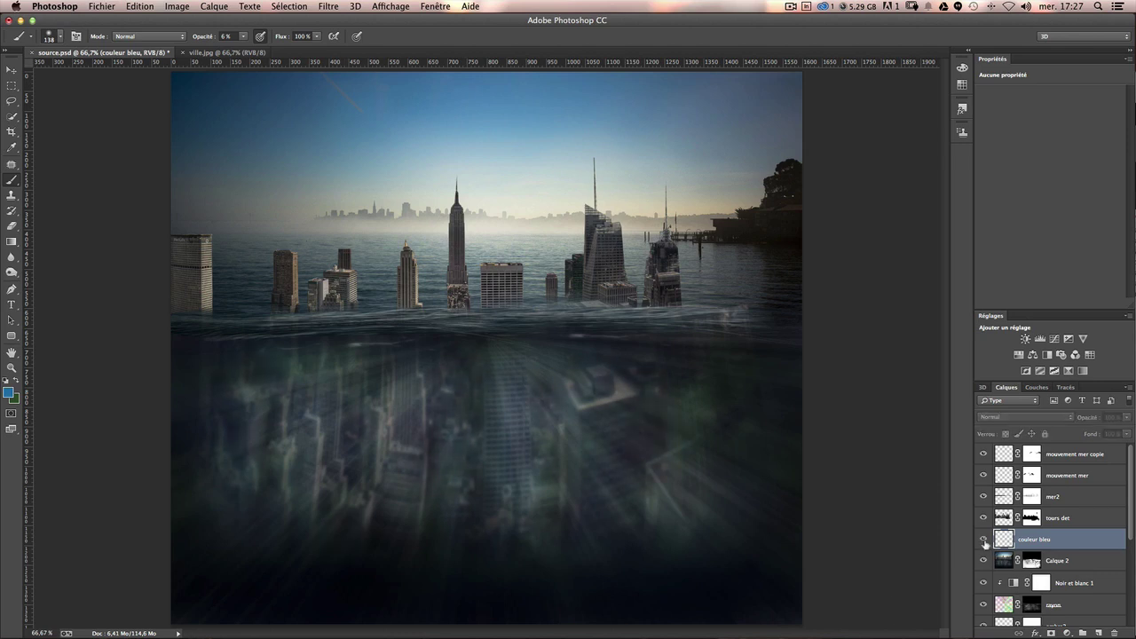
left_click(983, 540)
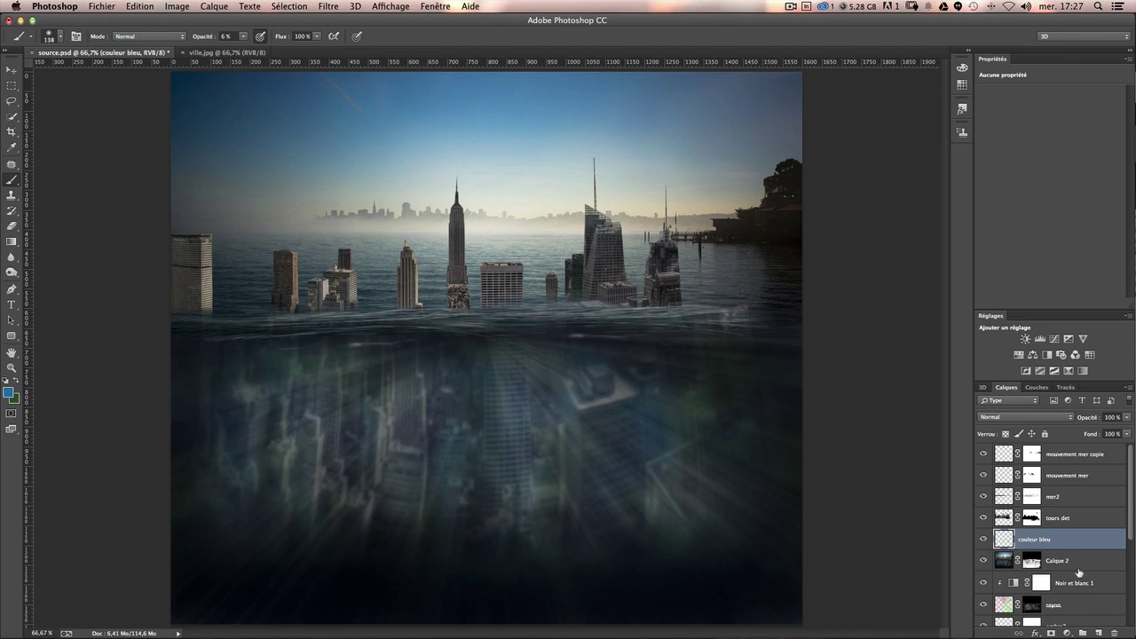
Compare the montage with the ombre, ombre2 and rayon layers hidden, then target the ombre2 layer.
scroll(1078, 575, "down", 2)
scroll(1078, 575, "down", 2)
scroll(1078, 575, "down", 1)
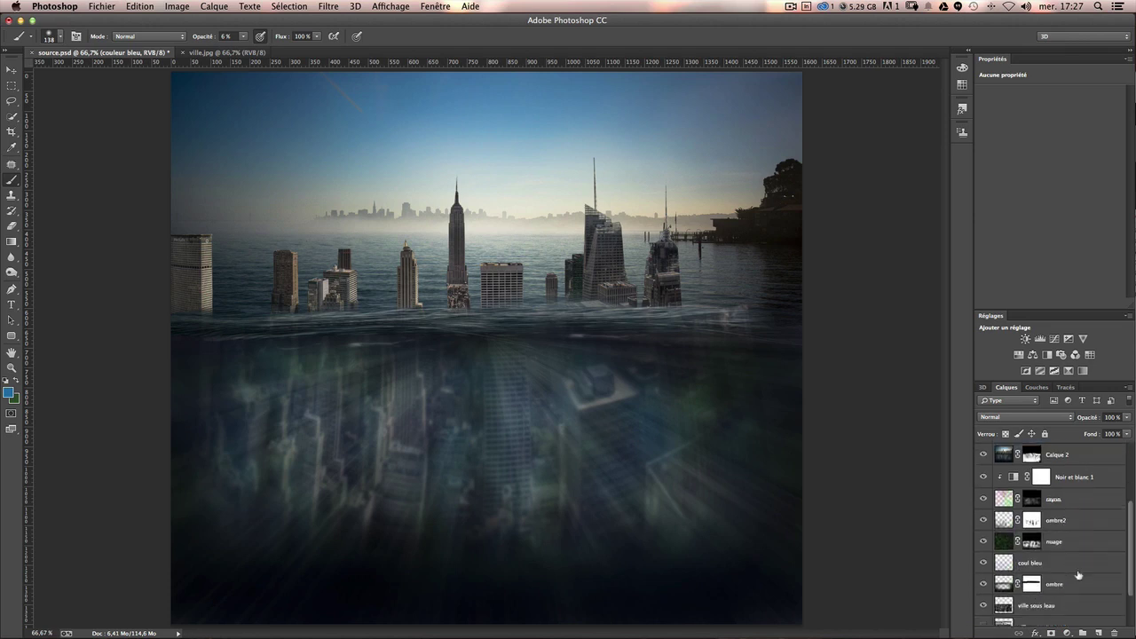
left_click(982, 584)
scroll(1003, 566, "up", 2)
scroll(1003, 566, "down", 2)
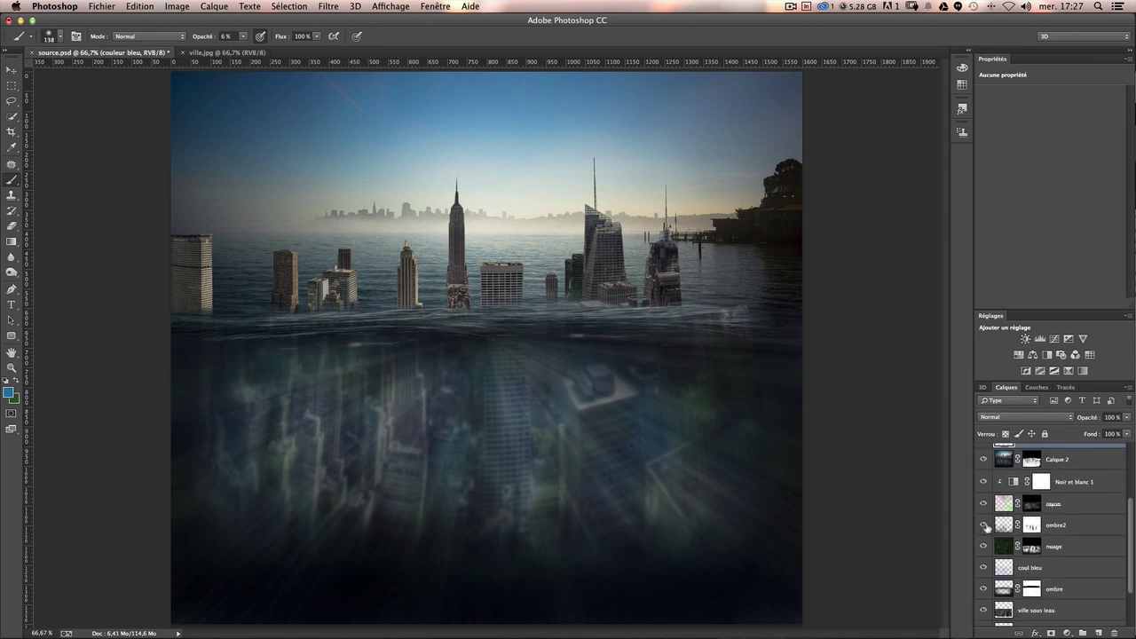
left_click(984, 525)
left_click(1032, 525)
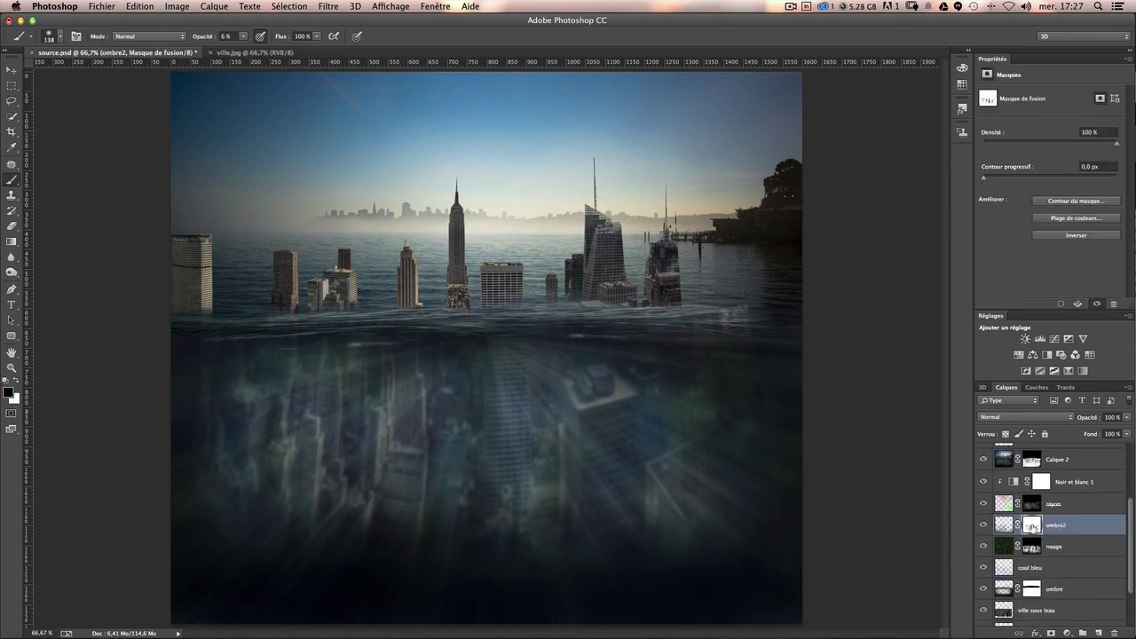
left_click(983, 506)
left_click(983, 505)
left_click(1003, 526)
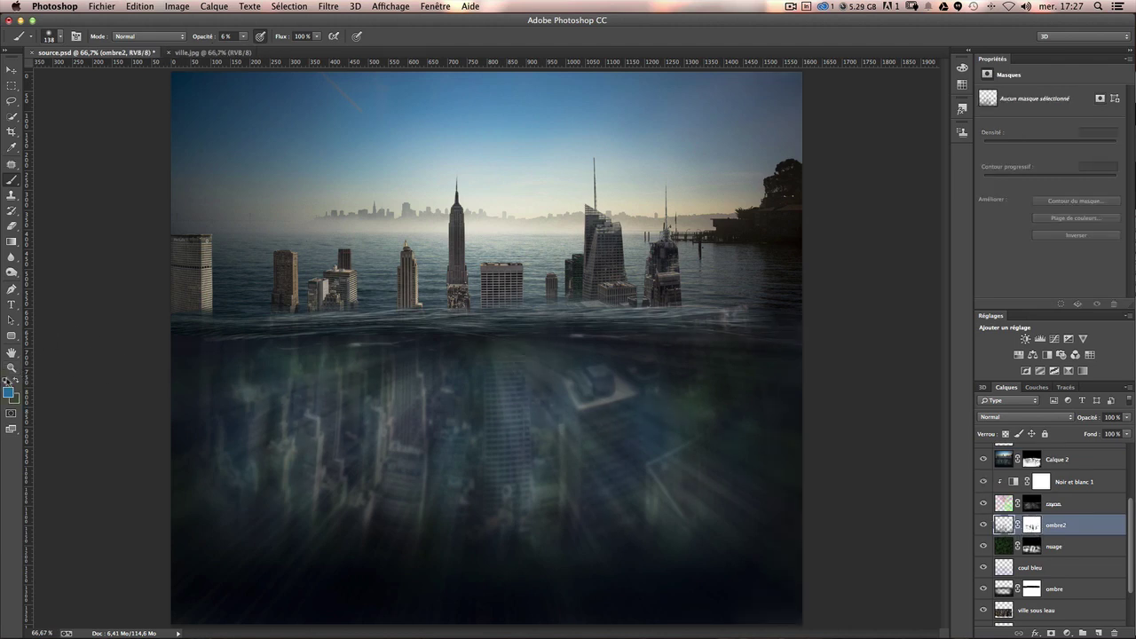
Shade the lower underwater area in black at 14–50 % brush opacity.
left_click(7, 380)
left_click(243, 36)
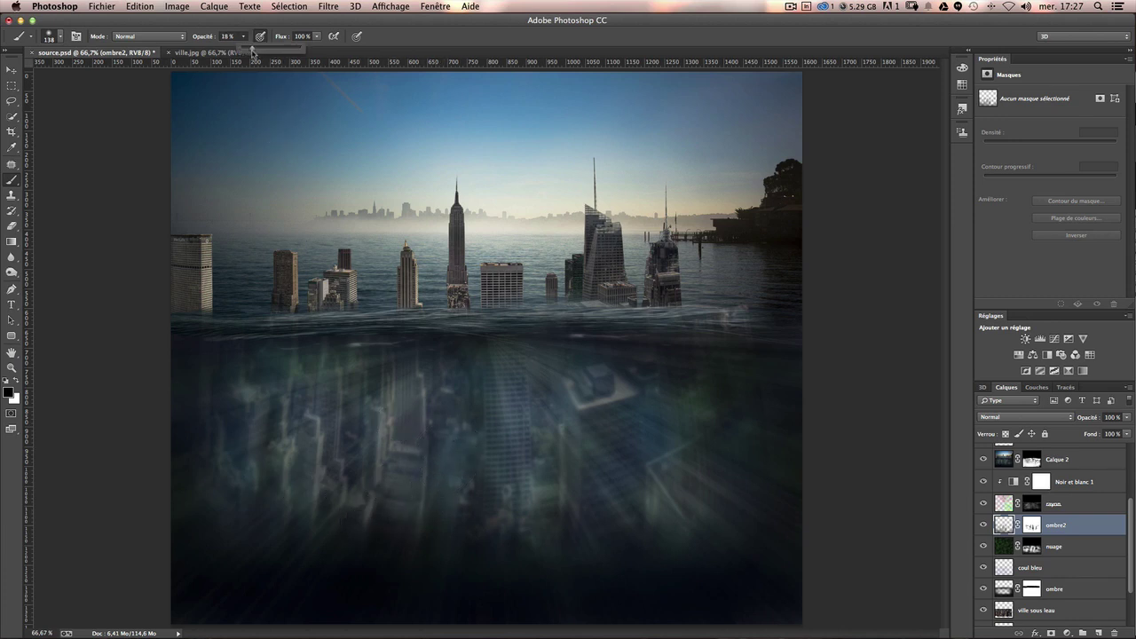
left_click(355, 461)
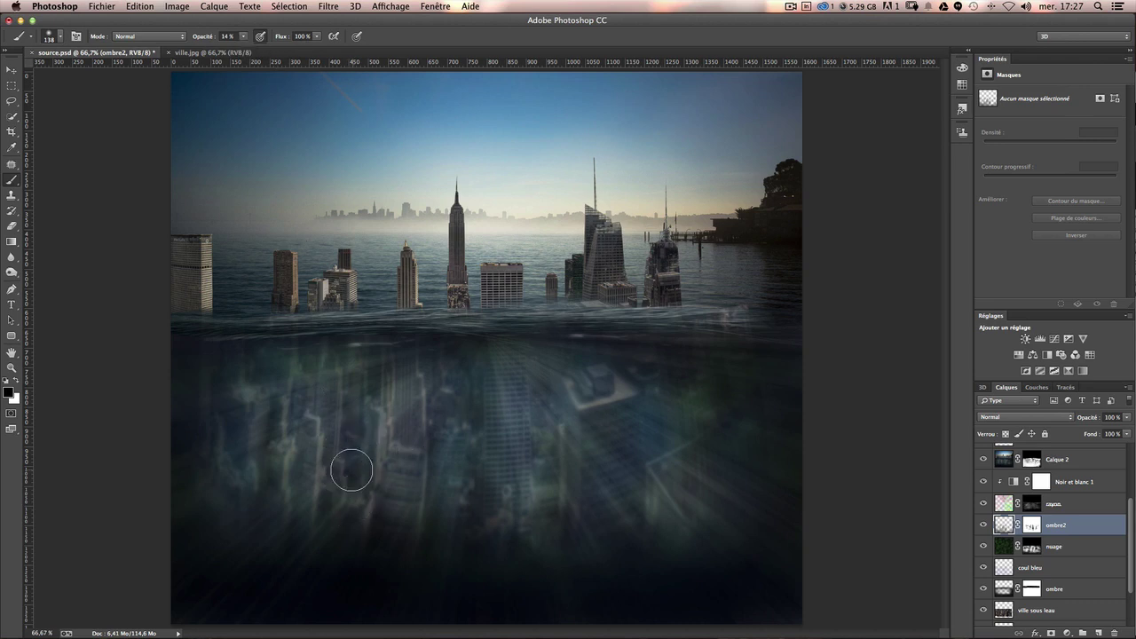
left_click_drag(347, 463, 344, 385)
left_click_drag(342, 465, 381, 463)
left_click_drag(460, 469, 514, 468)
left_click_drag(242, 40, 271, 53)
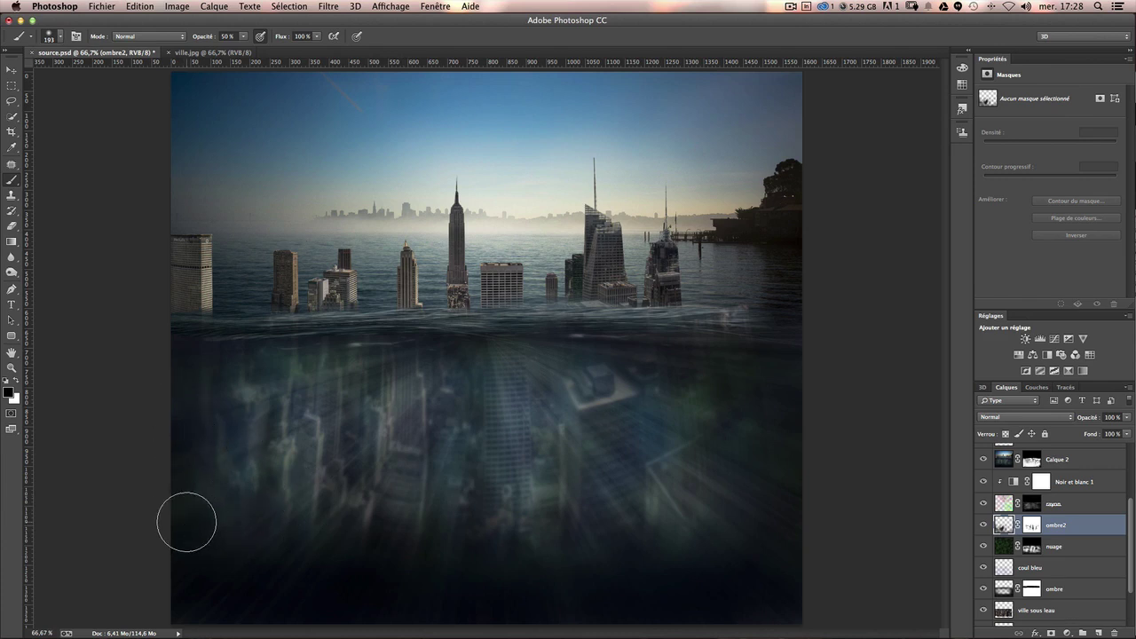
left_click(983, 526)
left_click(983, 526)
scroll(1063, 521, "up", 2)
left_click(1060, 481)
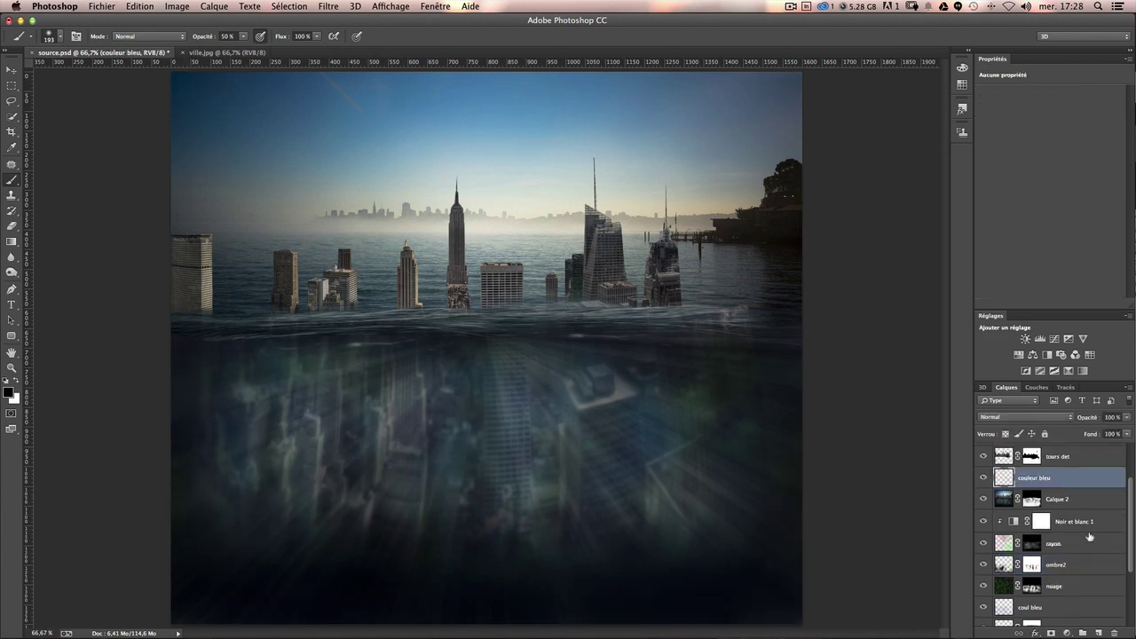
left_click(984, 477)
left_click(1098, 633)
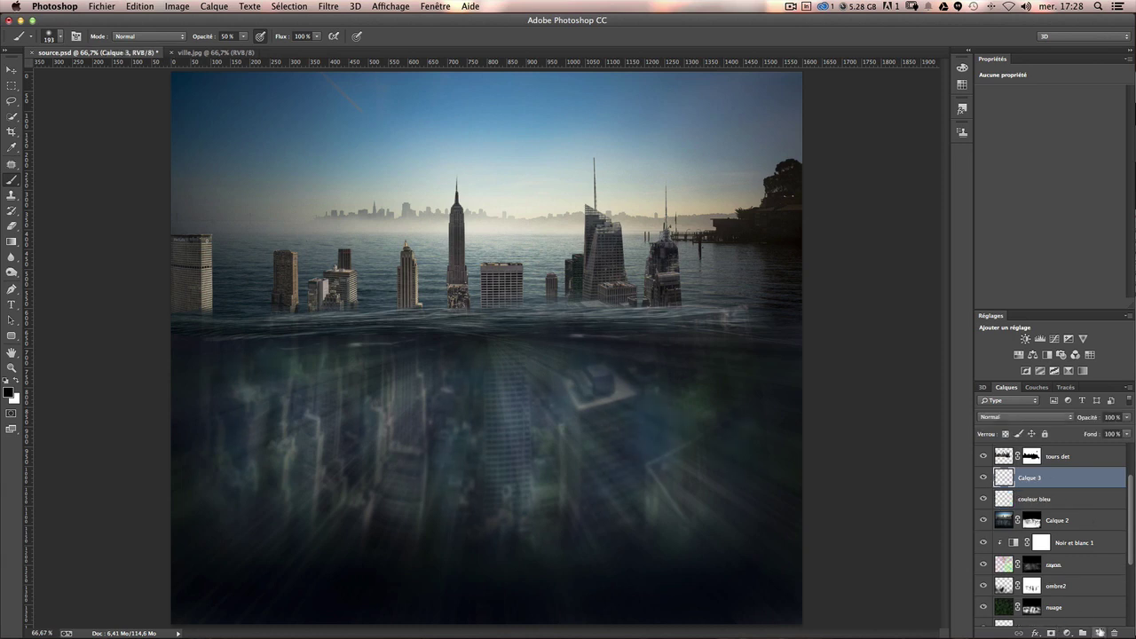
double_click(1043, 480)
type("ombre")
key("Return")
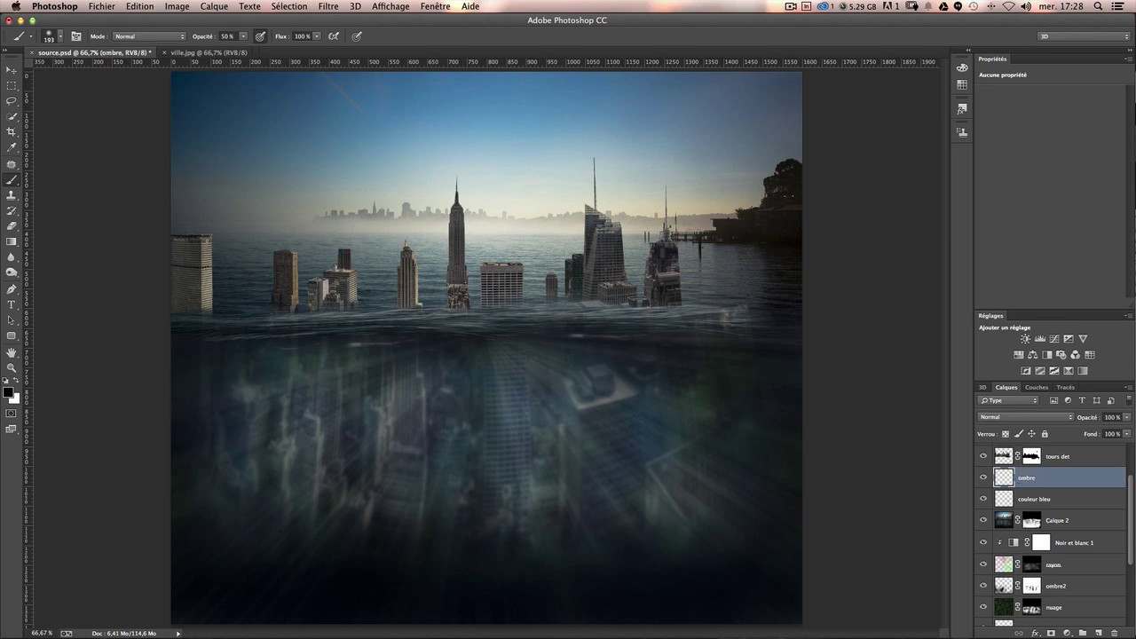
left_click(243, 37)
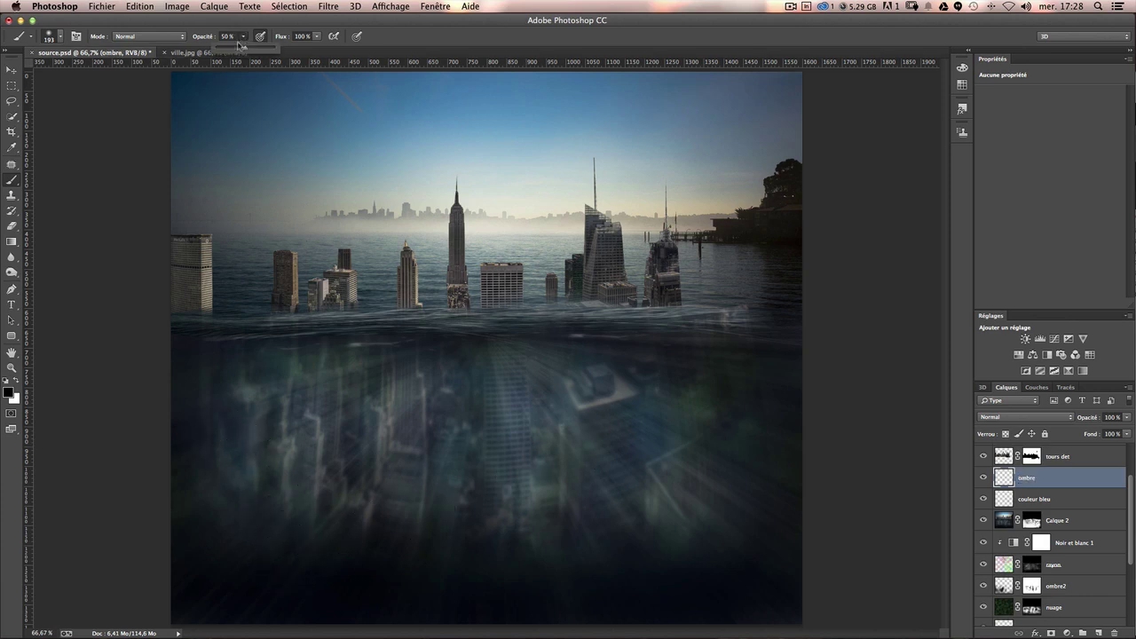
left_click(266, 526)
mouse_move(292, 492)
left_mouse_down()
mouse_move(308, 518)
mouse_move(223, 417)
left_mouse_up()
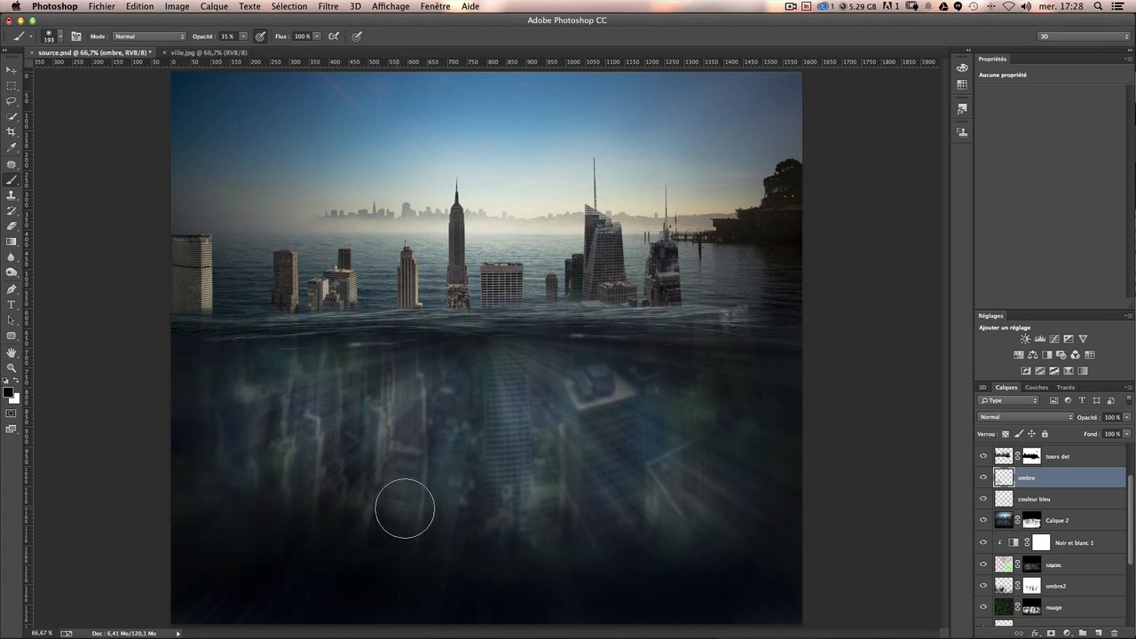
left_click_drag(467, 484, 426, 484)
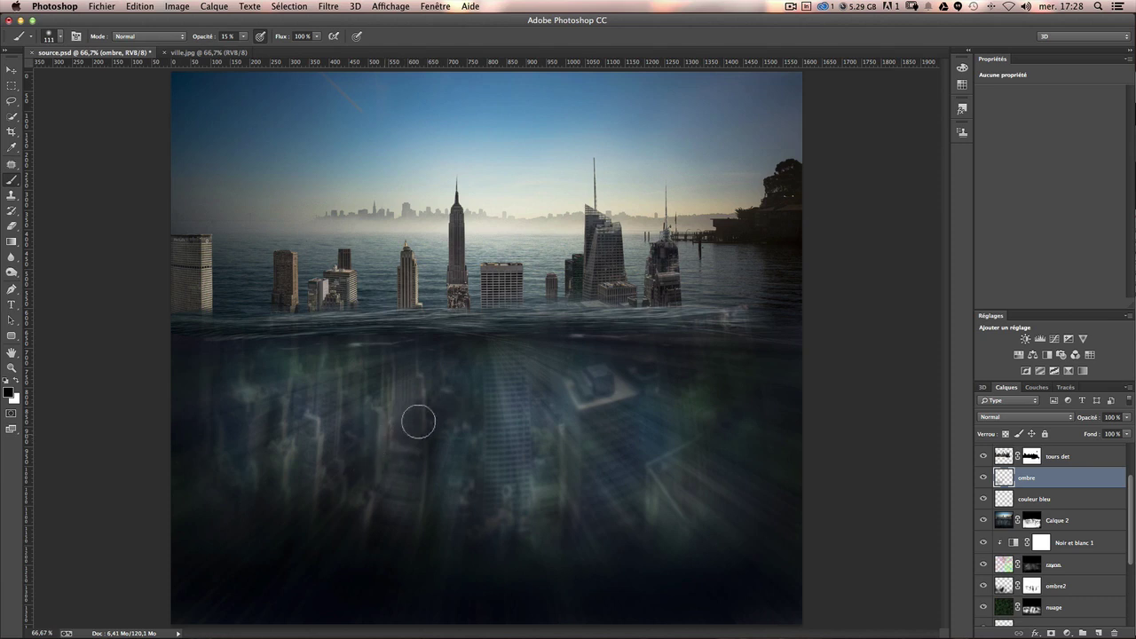
left_click_drag(449, 537, 461, 533)
mouse_move(418, 563)
left_mouse_down()
mouse_move(486, 512)
mouse_move(720, 487)
mouse_move(202, 396)
left_mouse_up()
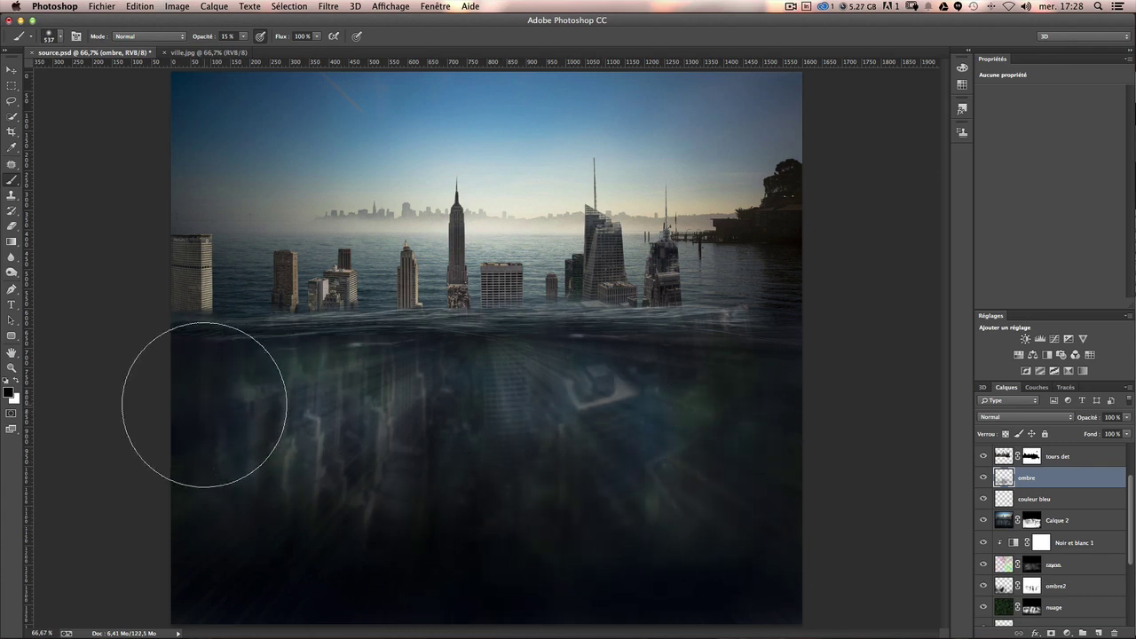
left_click(982, 479)
left_click(981, 480)
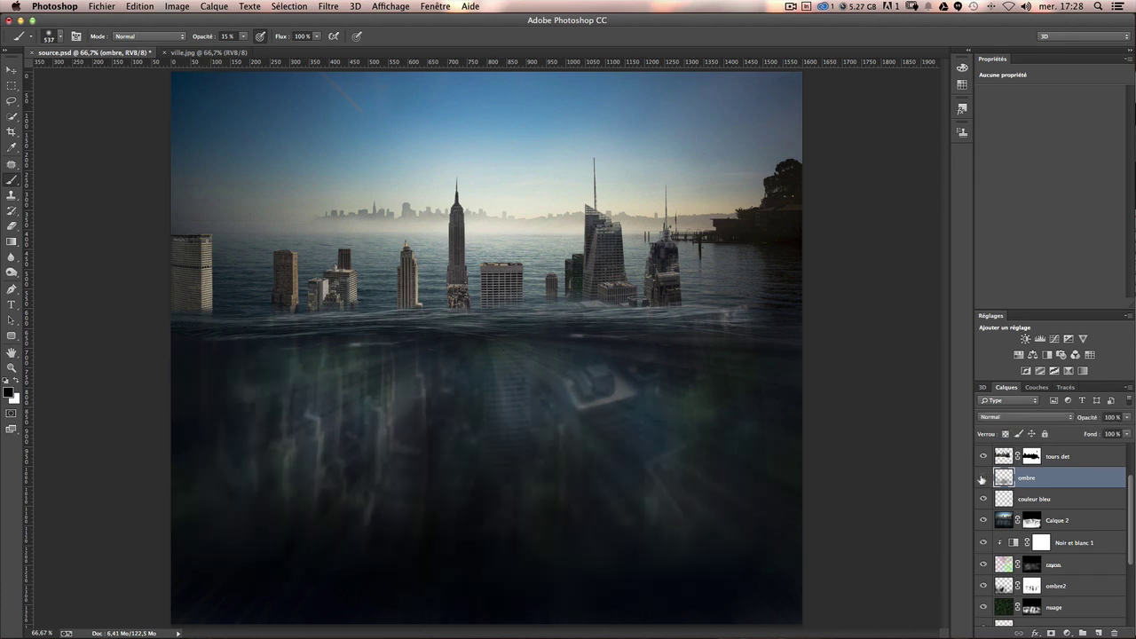
left_click(982, 479)
left_click(982, 479)
left_click_drag(699, 414, 676, 384)
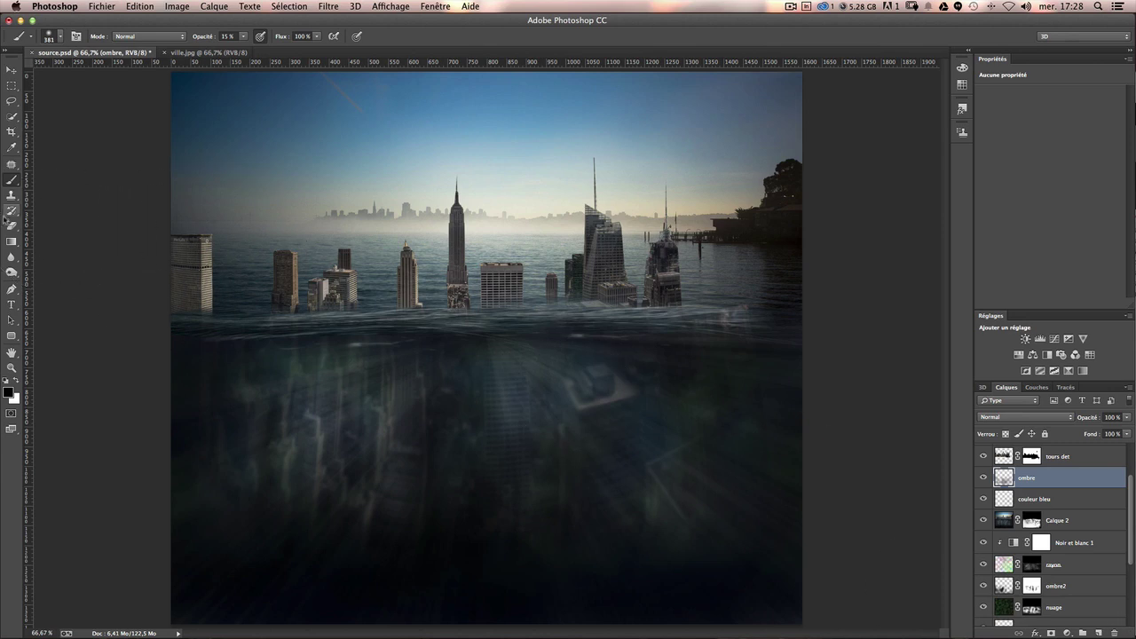
key("e")
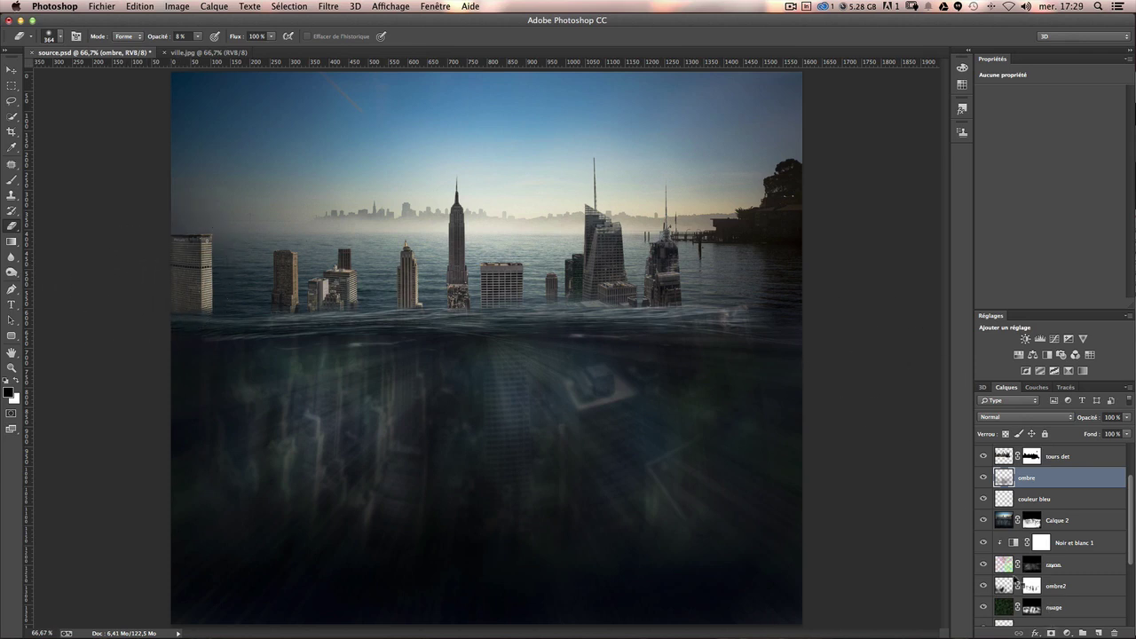
key("b")
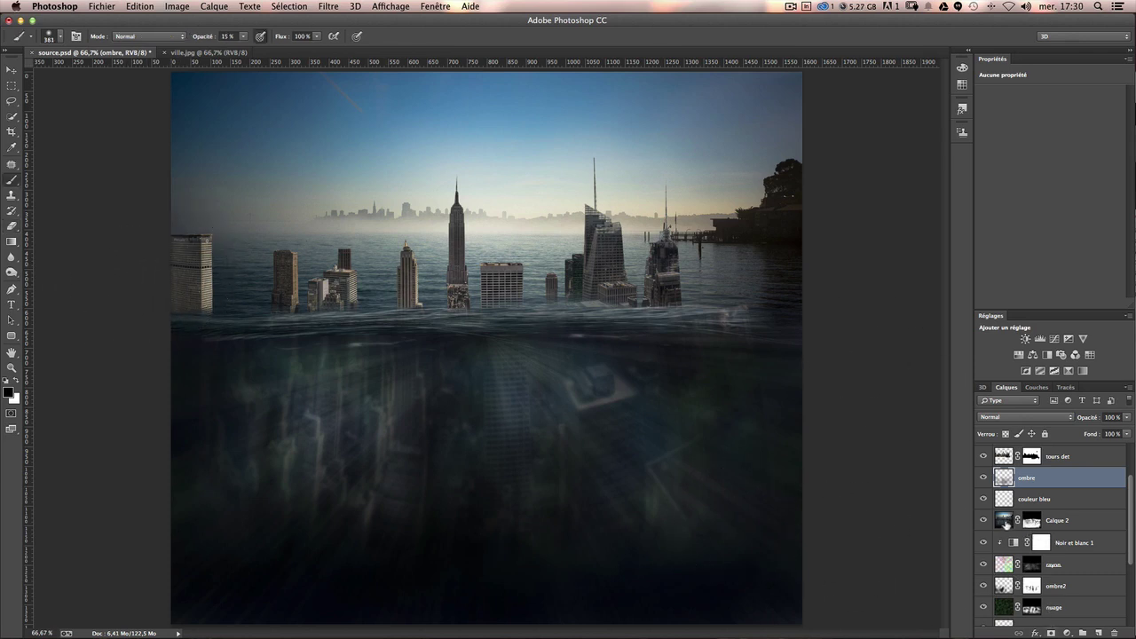
Select Calque 2 and set a low-exposure Dodge tool to highlights, zoomed in on the sunken tower.
left_click(1011, 520)
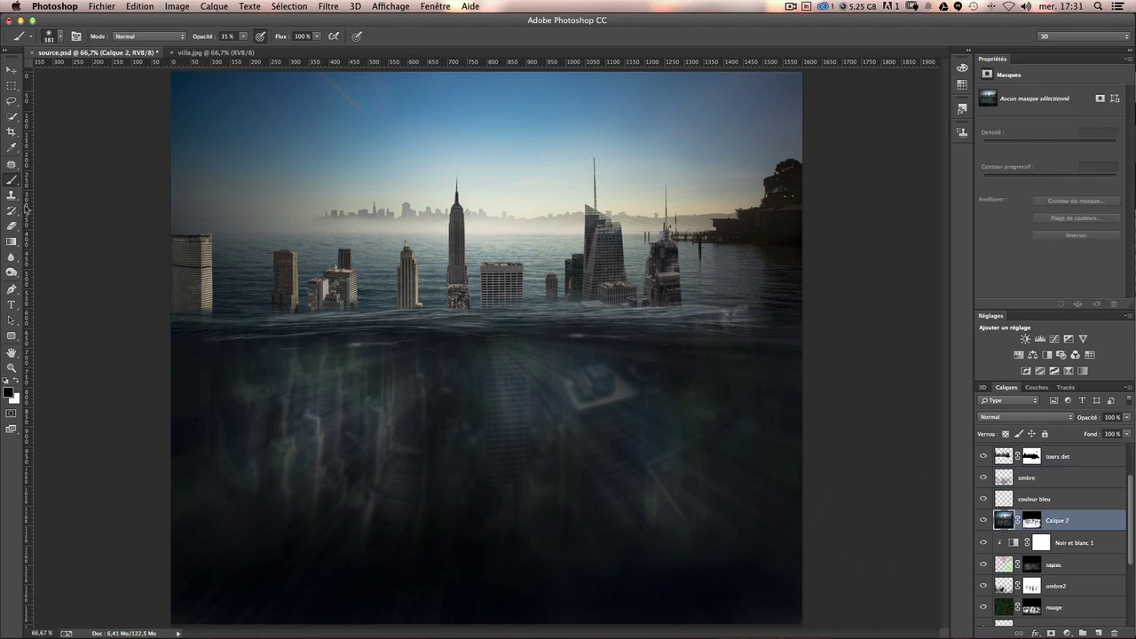
left_click(12, 272)
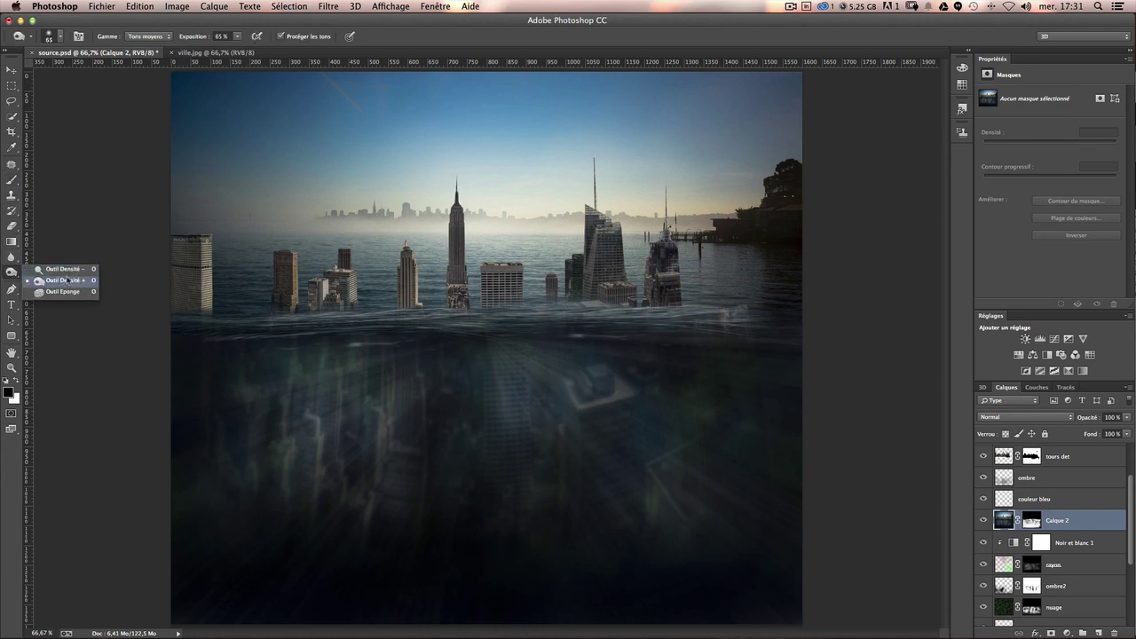
left_click(61, 269)
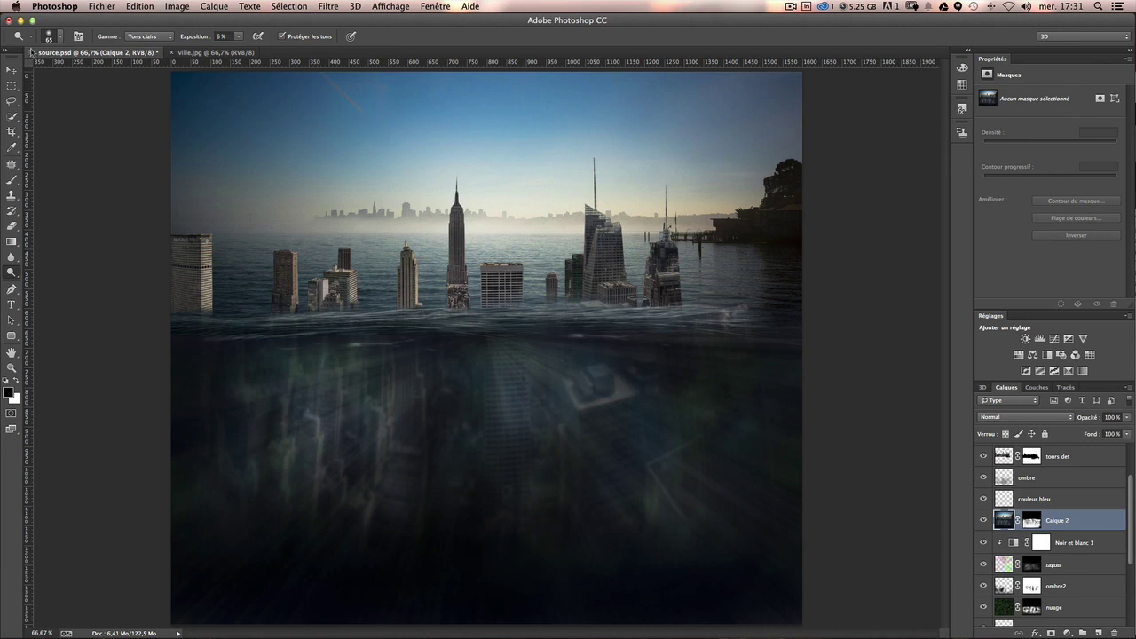
left_click(148, 36)
left_click(146, 35)
key("ctrl+plus")
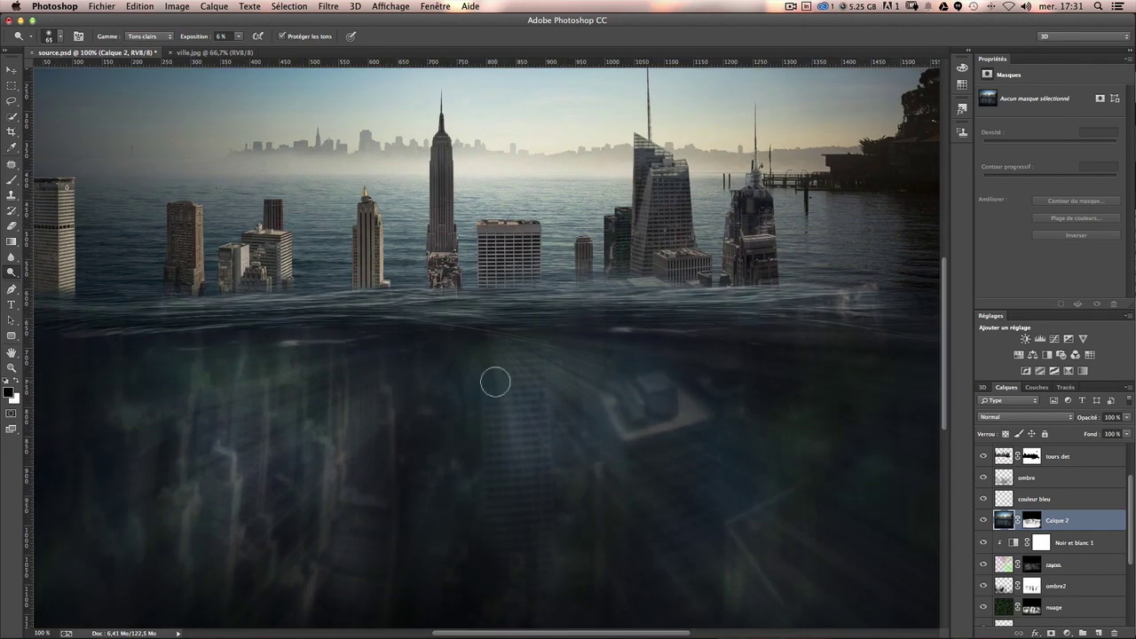
key("ctrl+plus")
left_click_drag(619, 431, 459, 167)
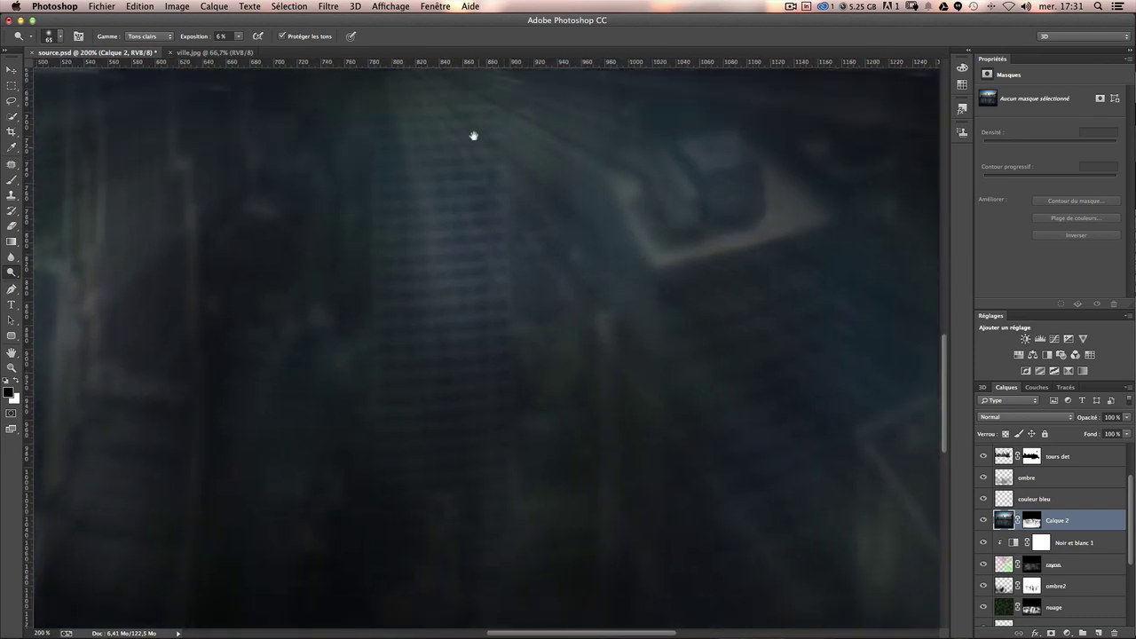
key("ctrl+minus")
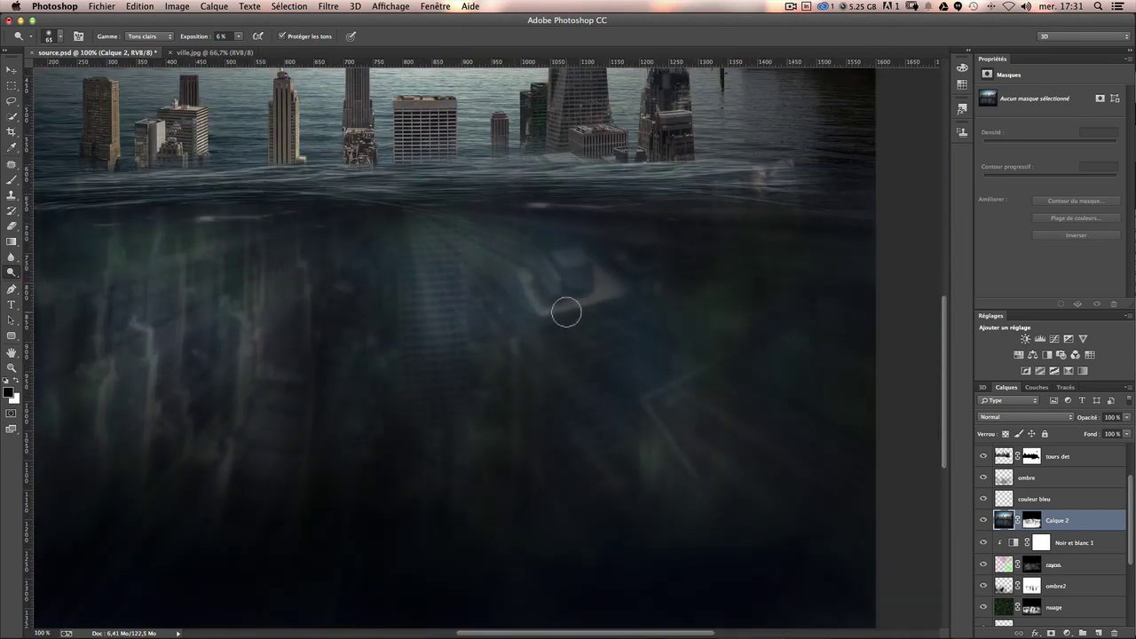
Dodge brighter streaks across the underwater buildings using 37–65 px brushes.
left_click_drag(562, 314, 556, 314)
left_click_drag(621, 291, 541, 301)
left_click_drag(528, 371, 680, 410)
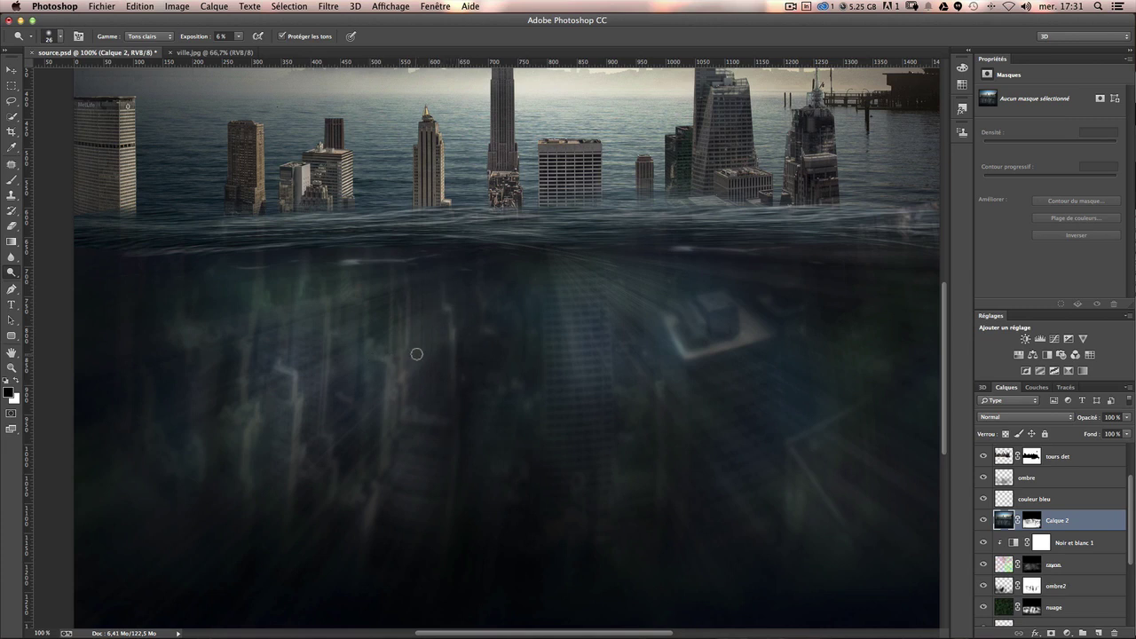
left_click_drag(416, 354, 483, 324)
left_click(238, 36)
left_click(417, 282)
mouse_move(342, 334)
left_mouse_down()
mouse_move(355, 334)
mouse_move(341, 319)
mouse_move(326, 349)
left_mouse_up()
left_click_drag(425, 442, 449, 418)
left_click_drag(708, 405, 657, 409)
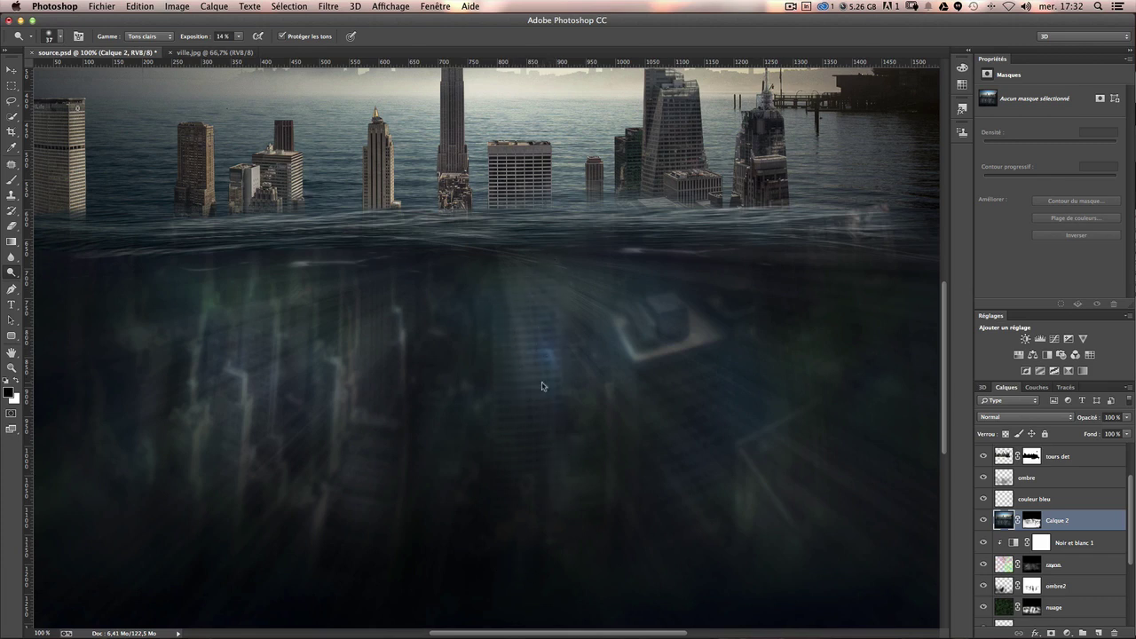
left_click_drag(532, 393, 575, 393)
Switch dodging to midtones with a 17 px brush and view the whole image.
left_click(149, 36)
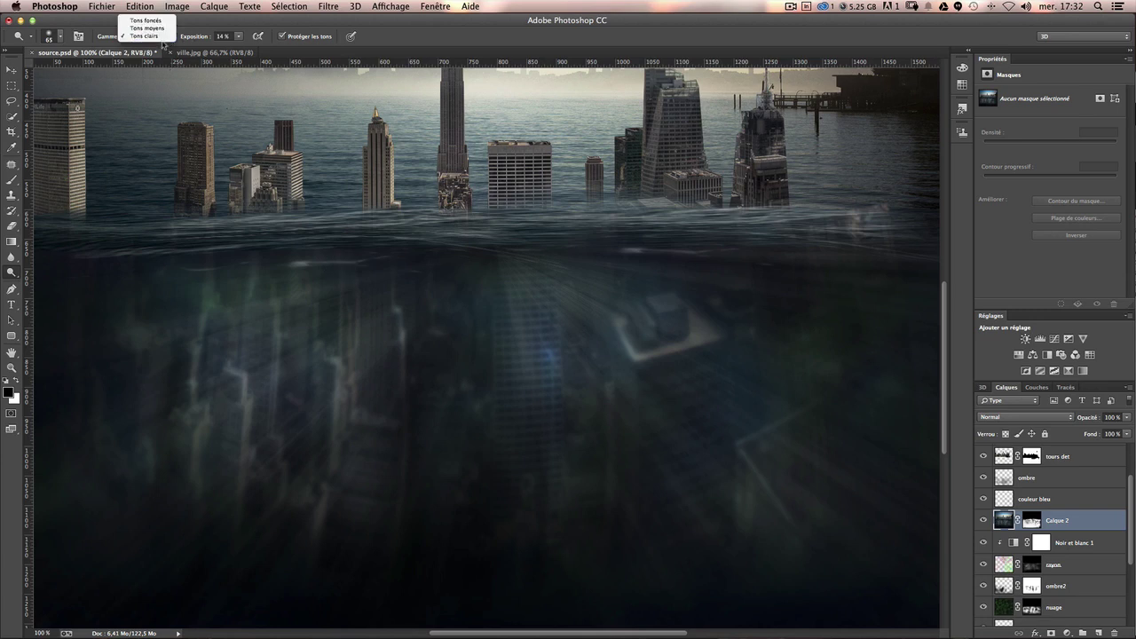
left_click(147, 25)
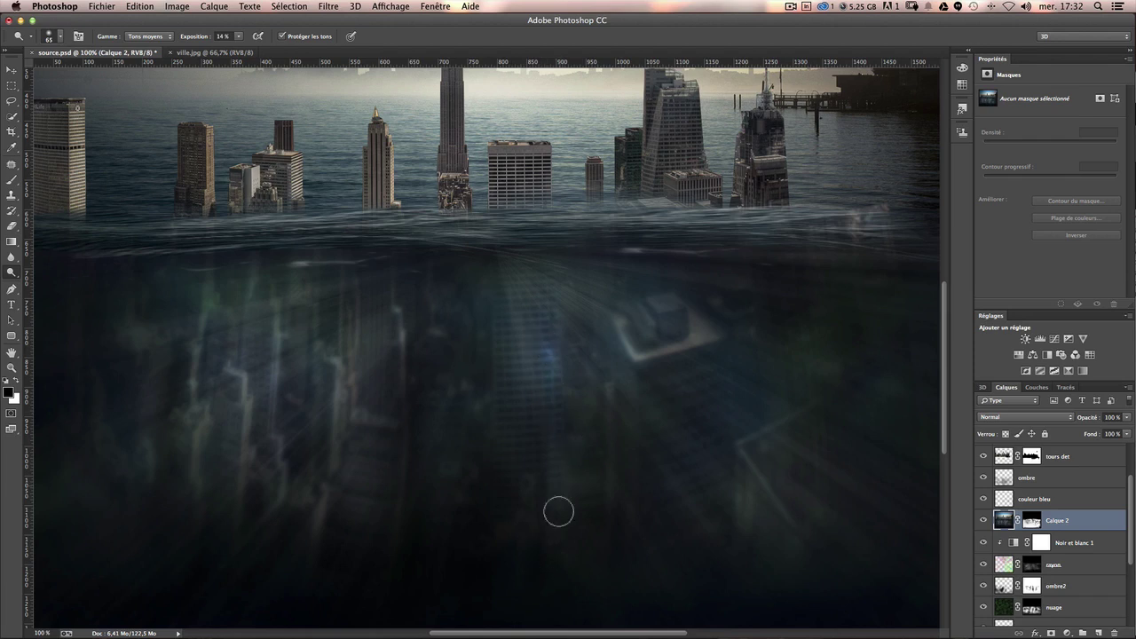
left_click_drag(609, 475, 587, 475)
key("ctrl+minus")
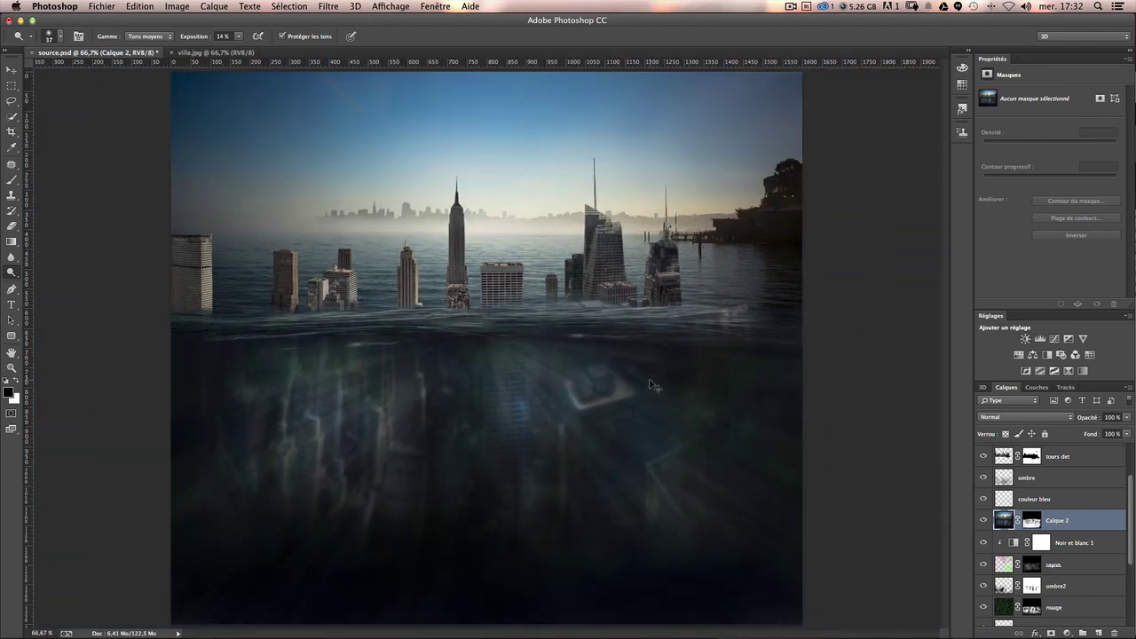
Add a new empty layer, Calque 3, above couleur bleu.
key("ctrl+plus")
mouse_move(488, 378)
left_mouse_down()
mouse_move(566, 291)
mouse_move(574, 303)
left_mouse_up()
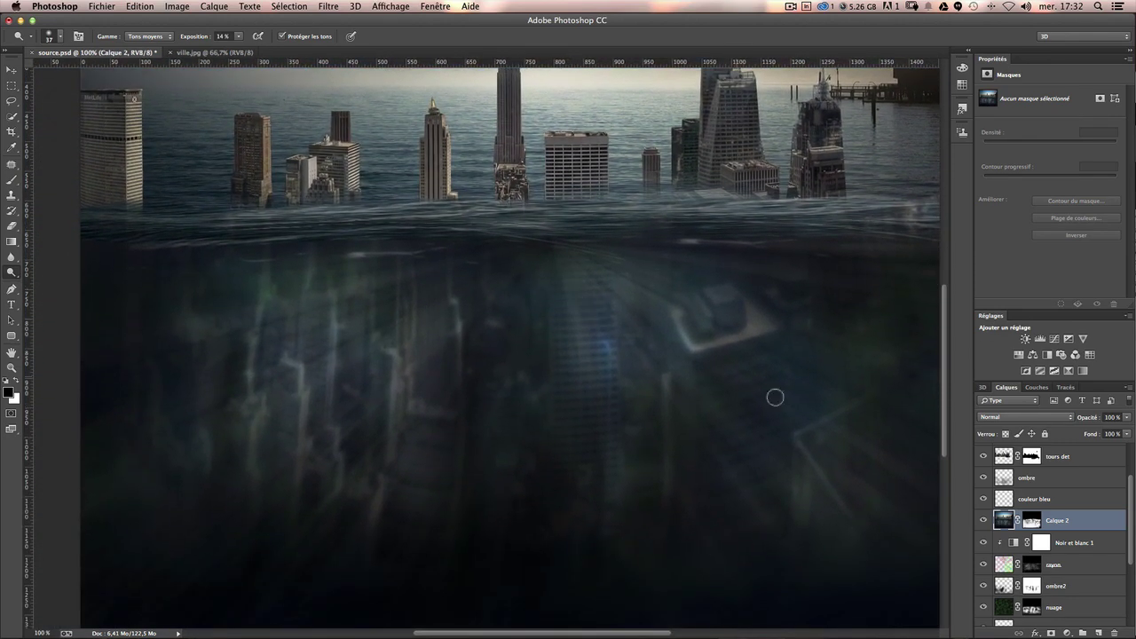
left_click(1001, 499)
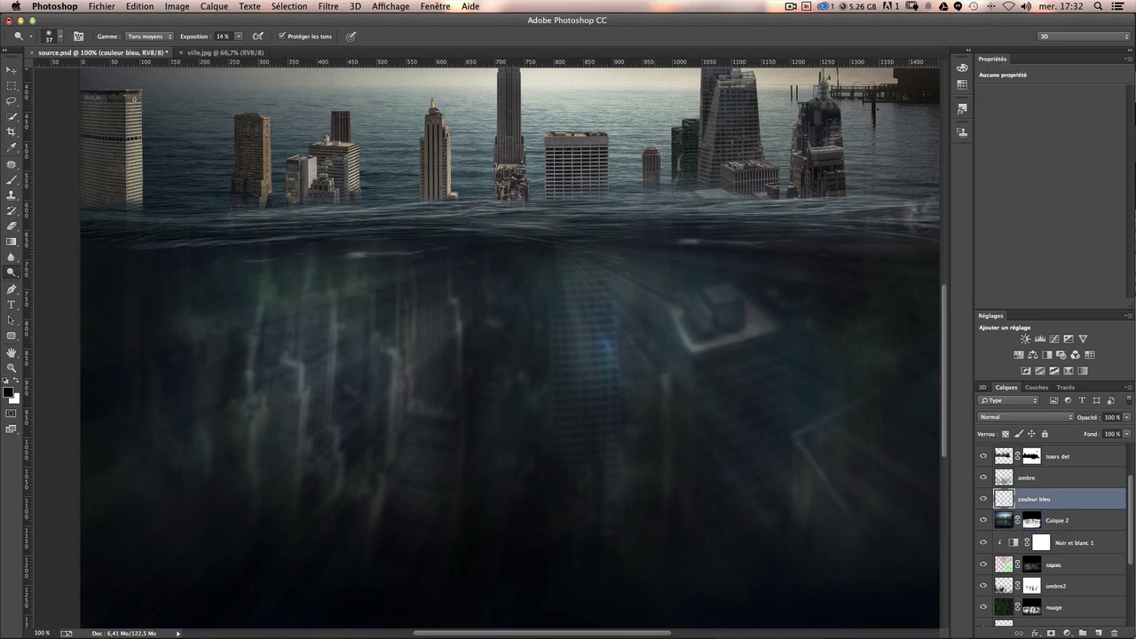
left_click(1099, 632)
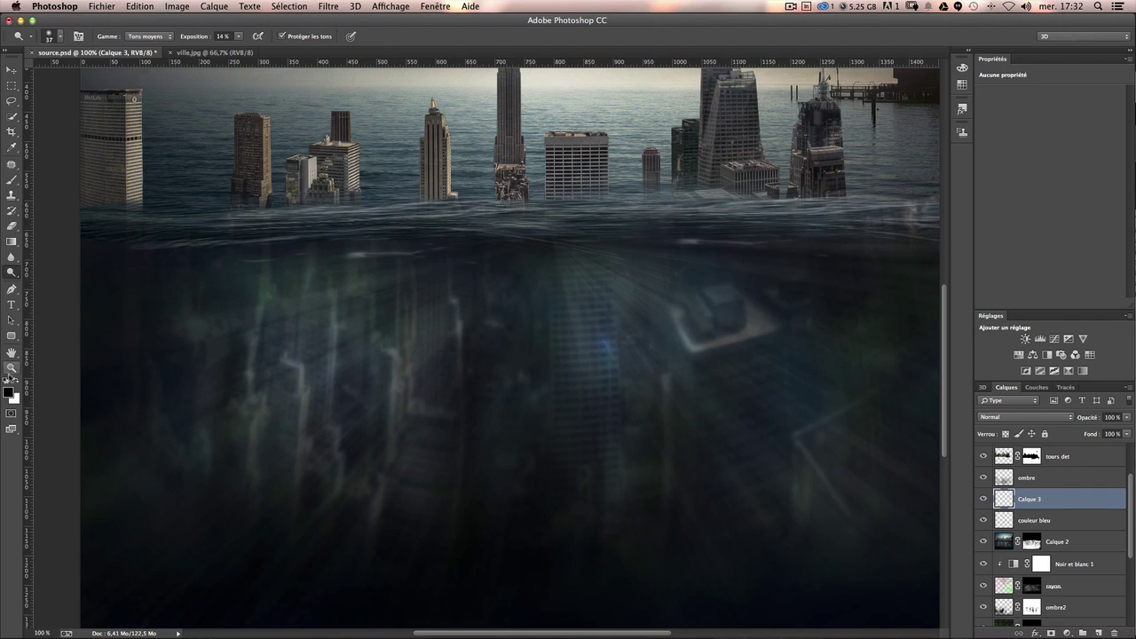
Paint soft bright-cyan strokes over the left and right underwater buildings.
left_click(9, 391)
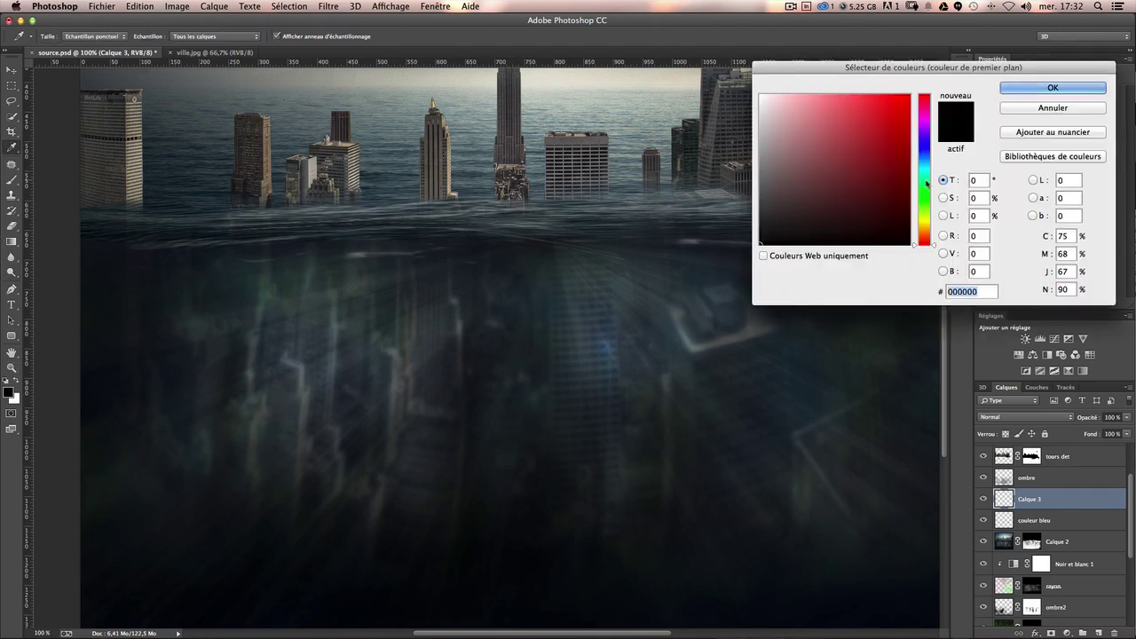
left_click_drag(924, 186, 900, 103)
left_click(1052, 87)
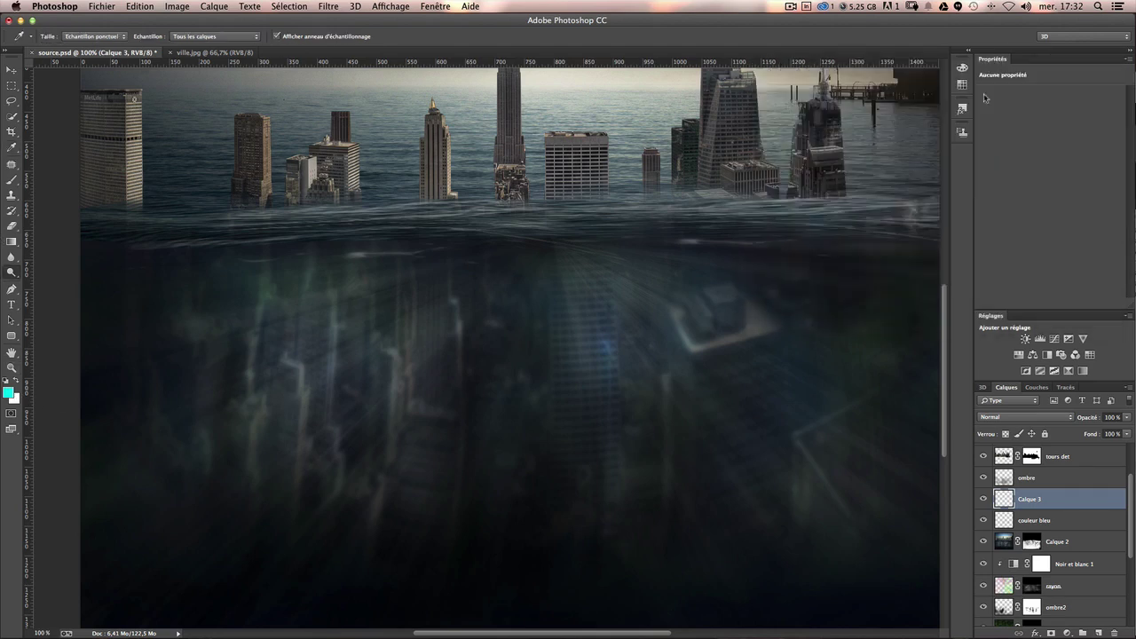
key("b")
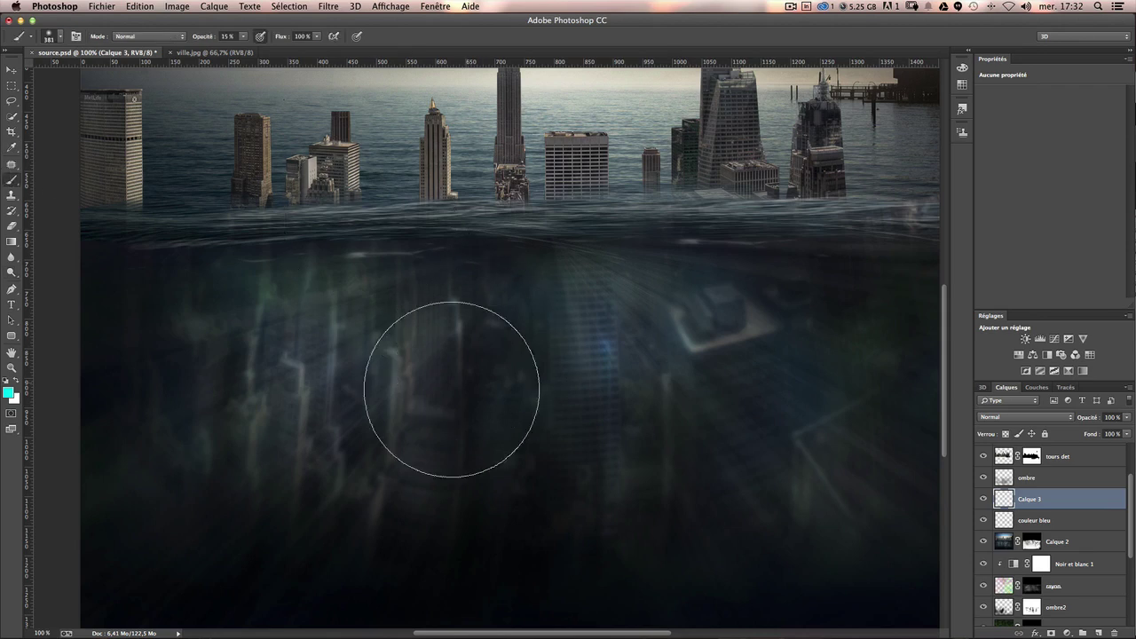
left_click_drag(451, 393, 266, 363)
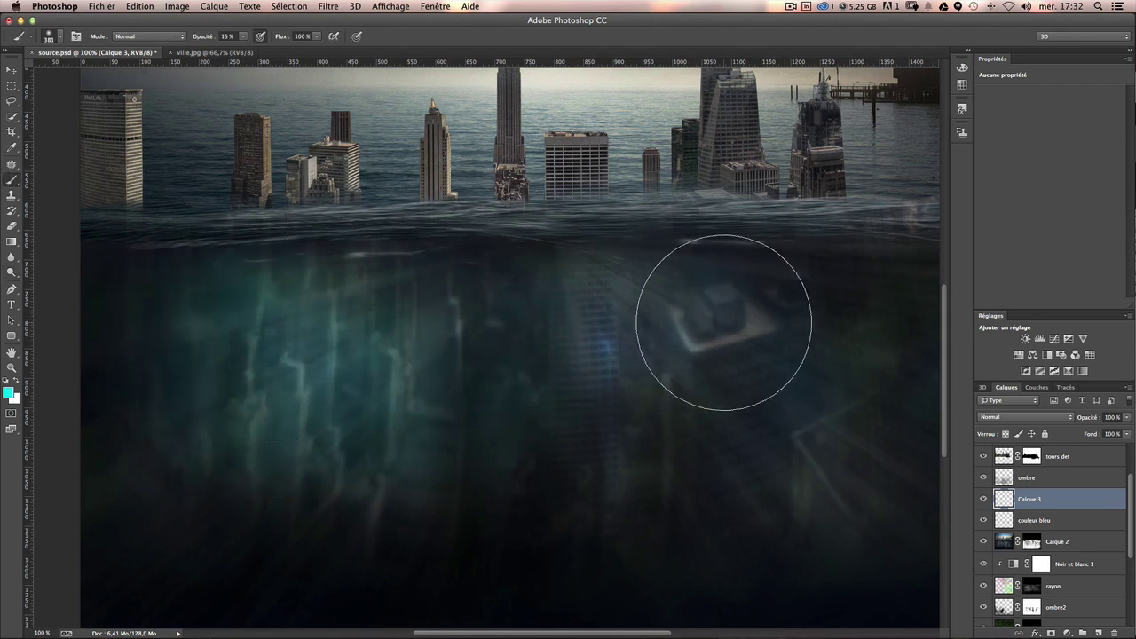
mouse_move(722, 324)
left_mouse_down()
mouse_move(778, 393)
mouse_move(543, 530)
mouse_move(299, 500)
mouse_move(633, 329)
left_mouse_up()
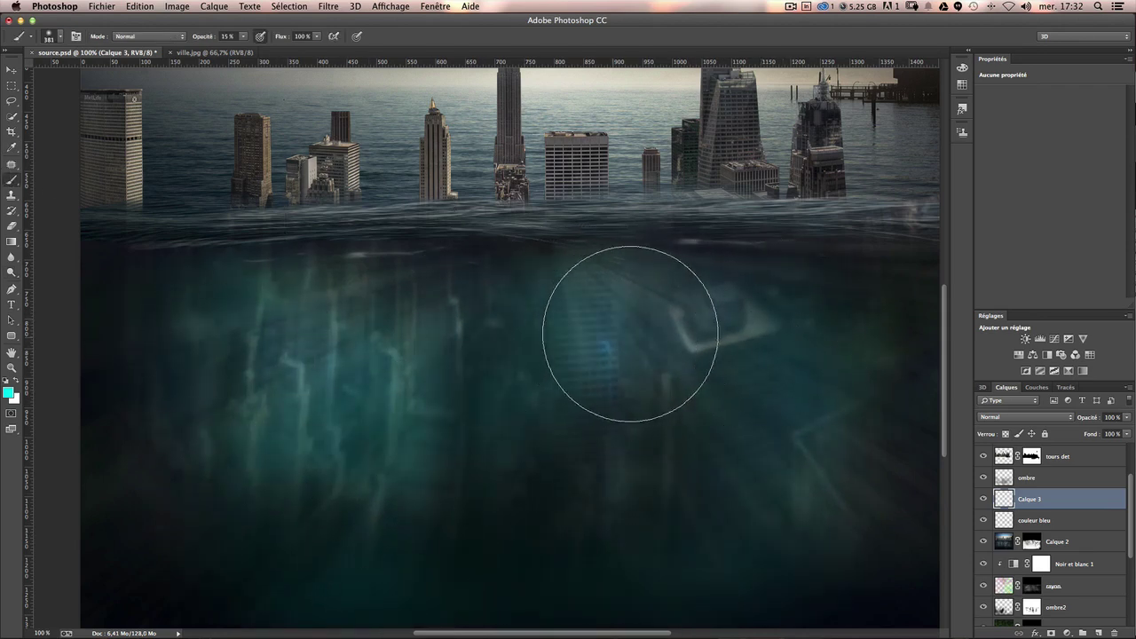
Set Calque 3 to Produit blending and compare it hidden and shown.
left_click(1005, 420)
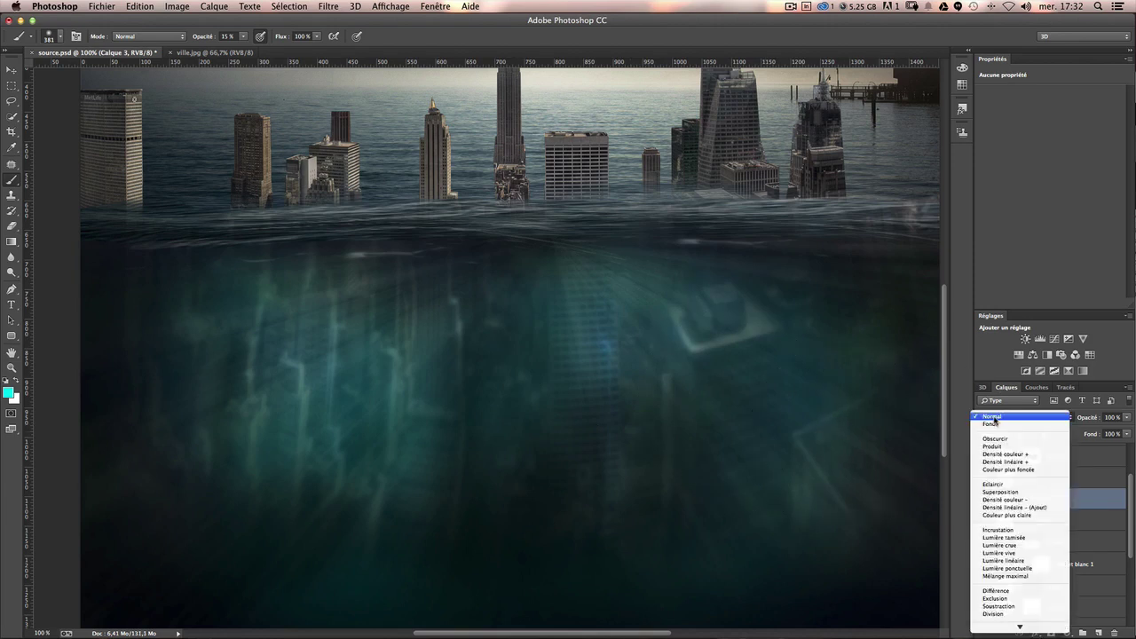
left_click(1026, 447)
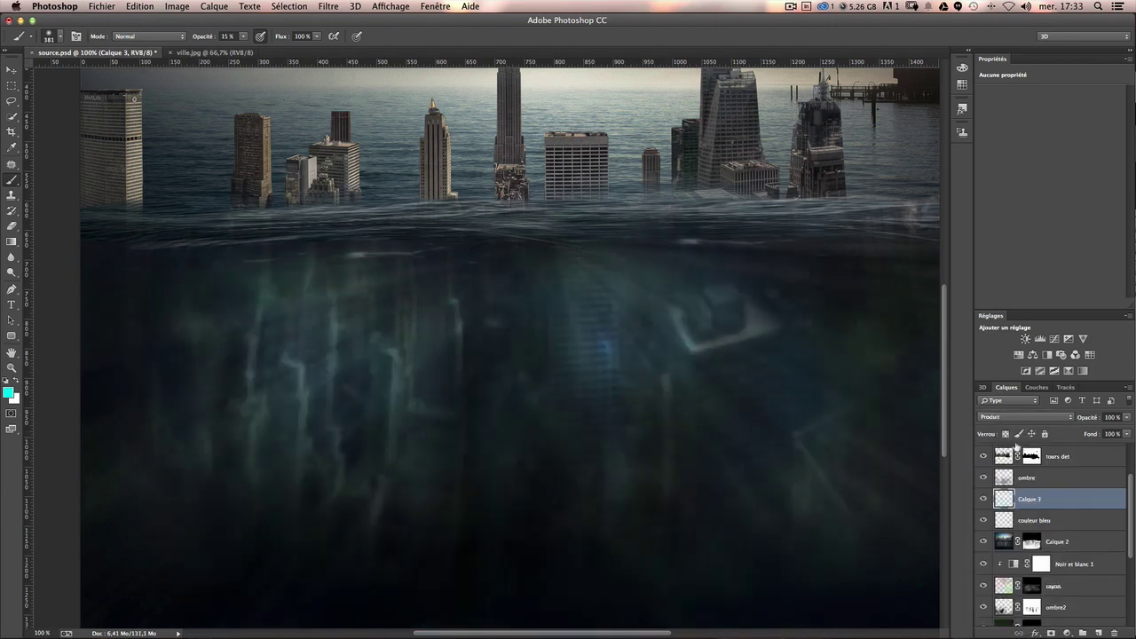
left_click(983, 500)
left_click(983, 500)
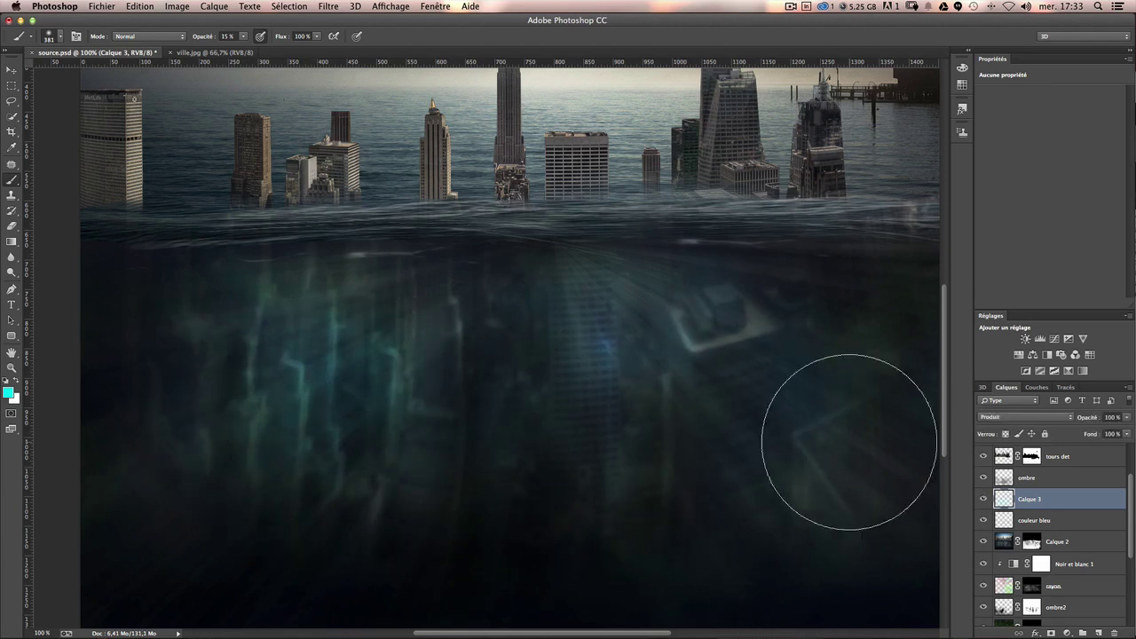
Reduce the brush to about 119 px and bring more of the skyline into view.
left_click_drag(762, 412, 716, 417)
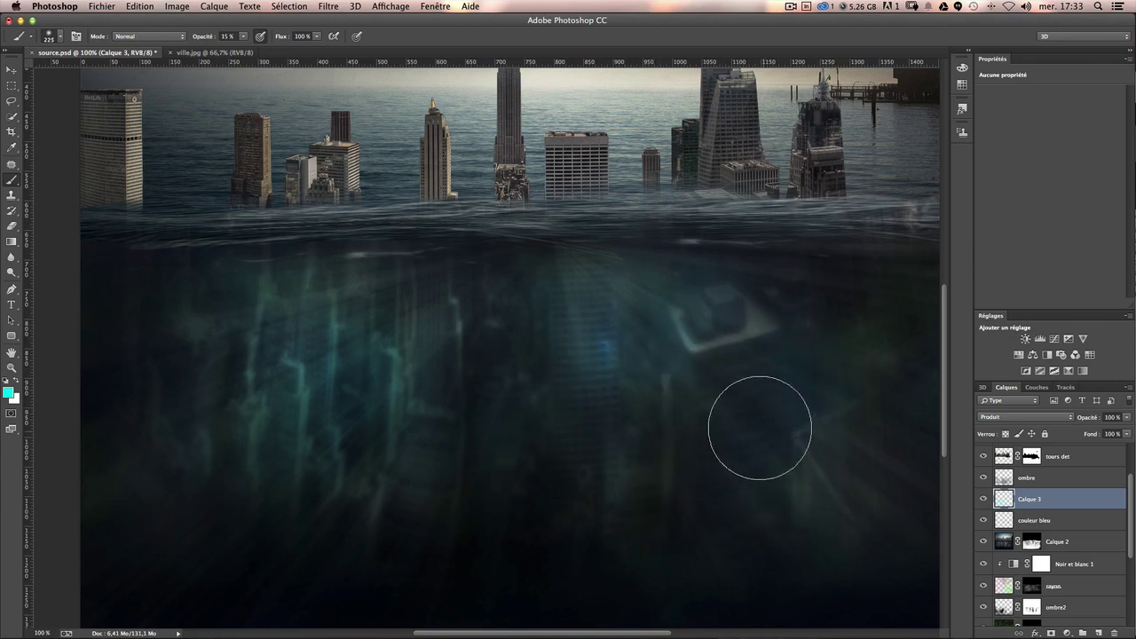
left_click_drag(481, 484, 459, 476)
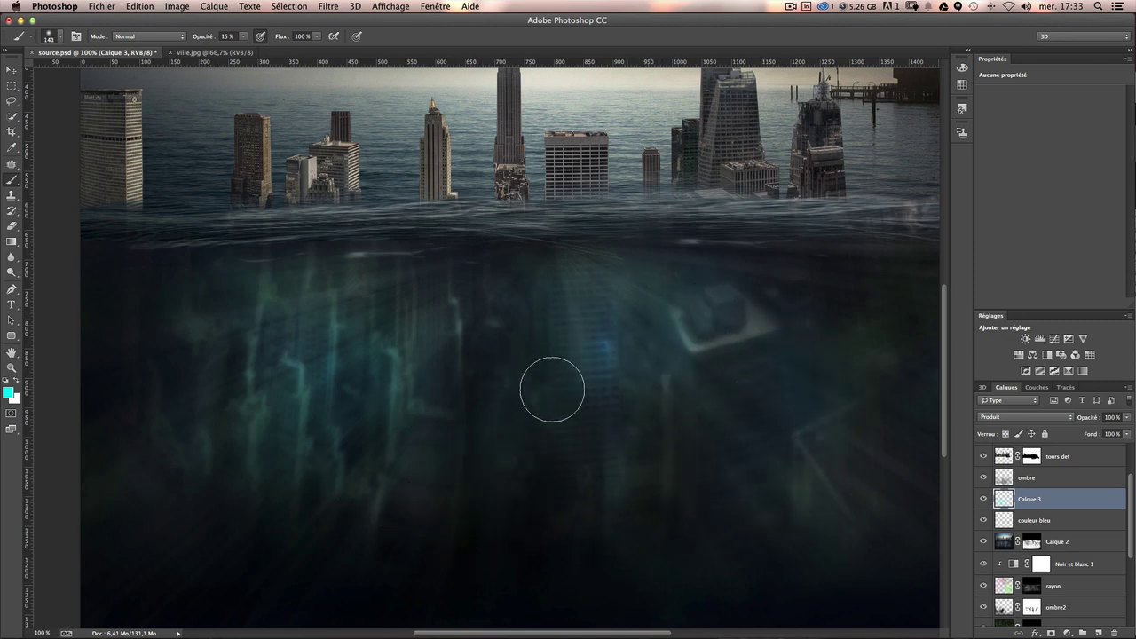
left_click_drag(545, 393, 547, 533)
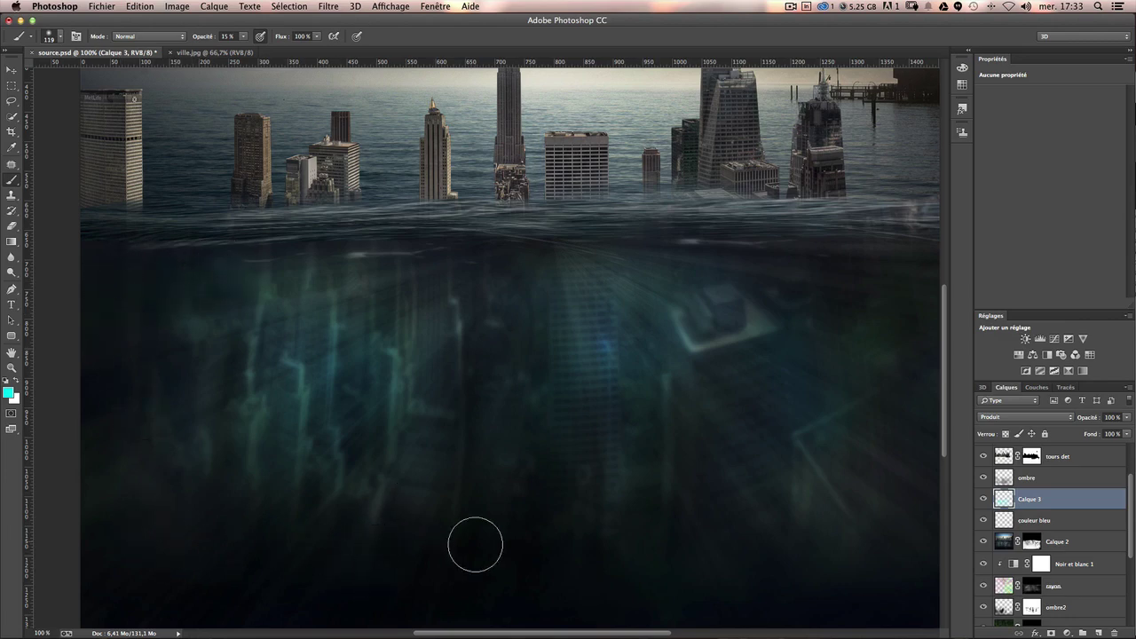
key("ctrl+minus")
key("ctrl+plus")
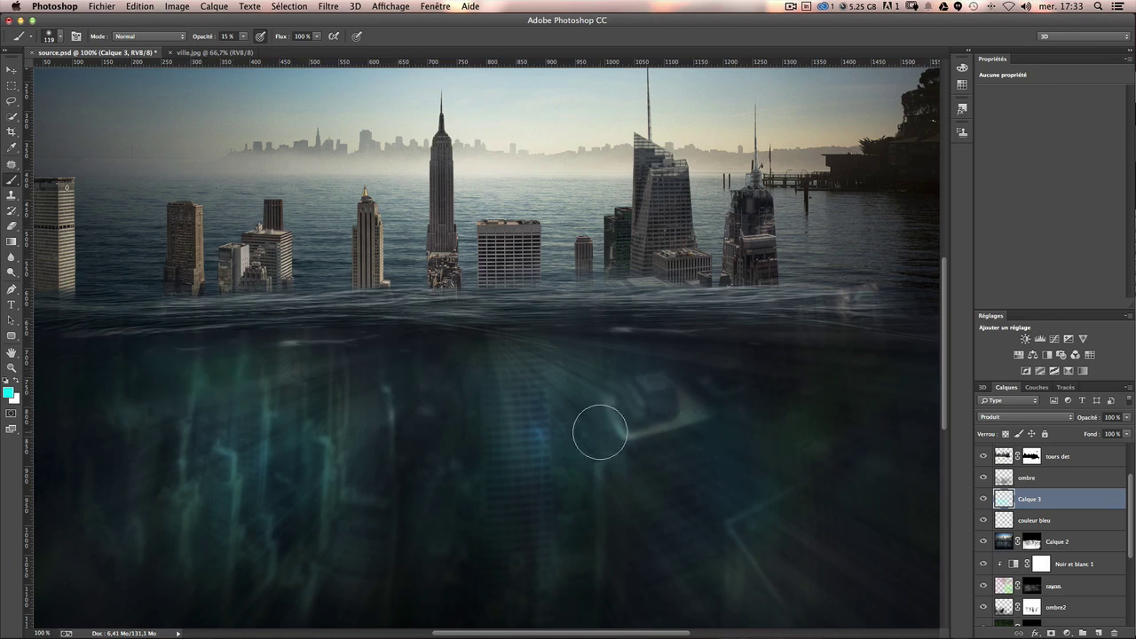
left_click_drag(598, 431, 614, 383)
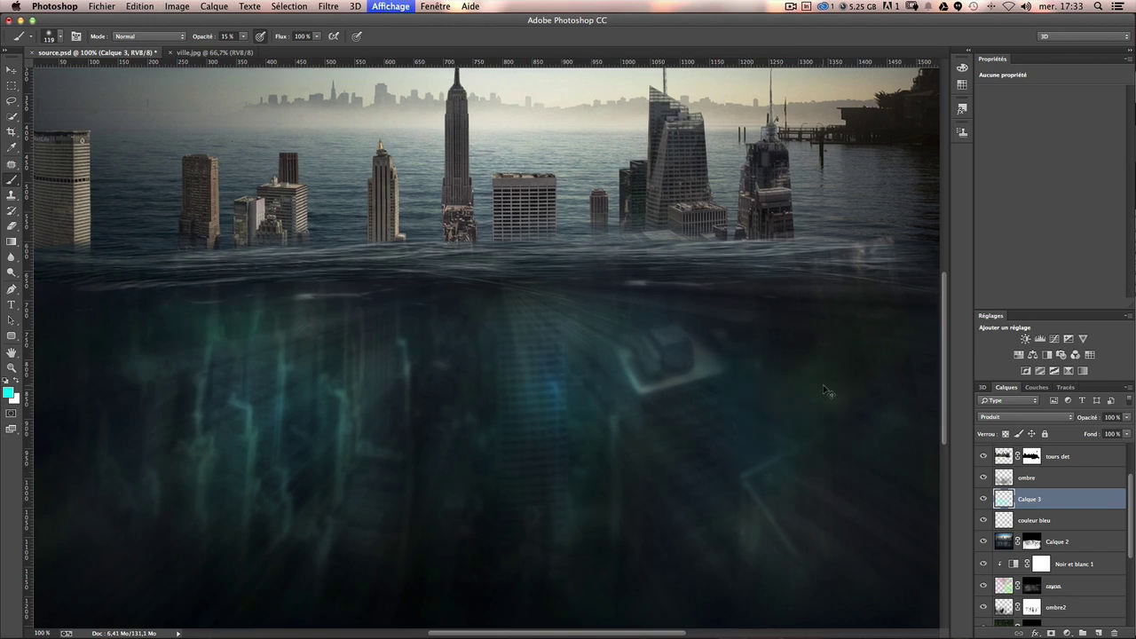
Zoom out to the full image and switch to the Move tool.
key("ctrl+minus")
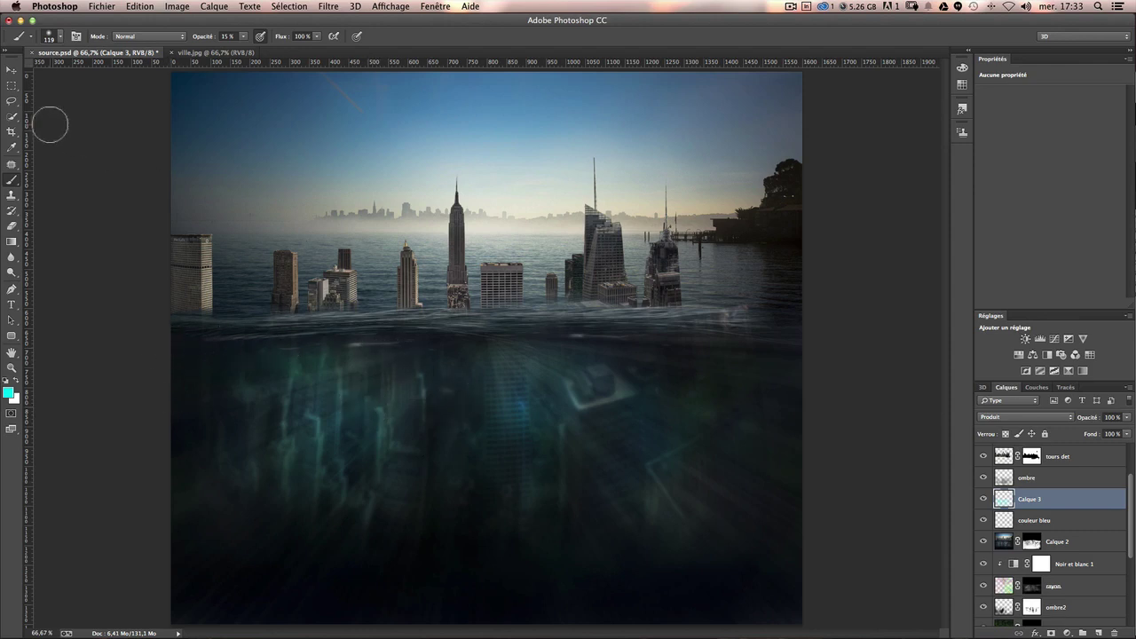
left_click(13, 70)
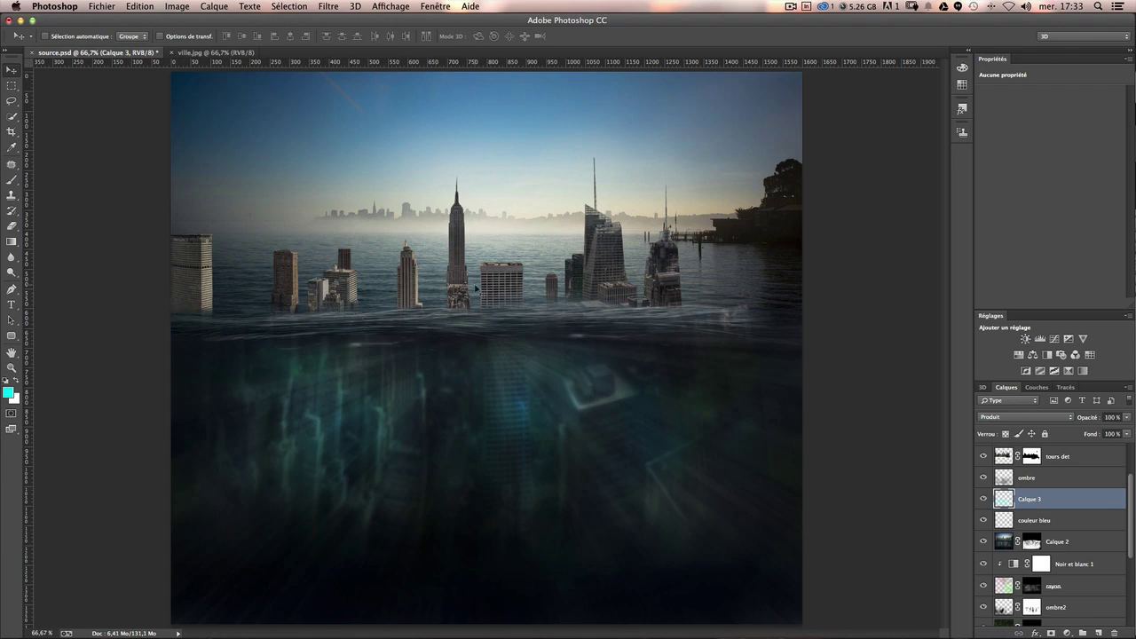
Duplicate the tours det layer and lasso-delete the copy's central towers.
left_click(461, 253, "ctrl")
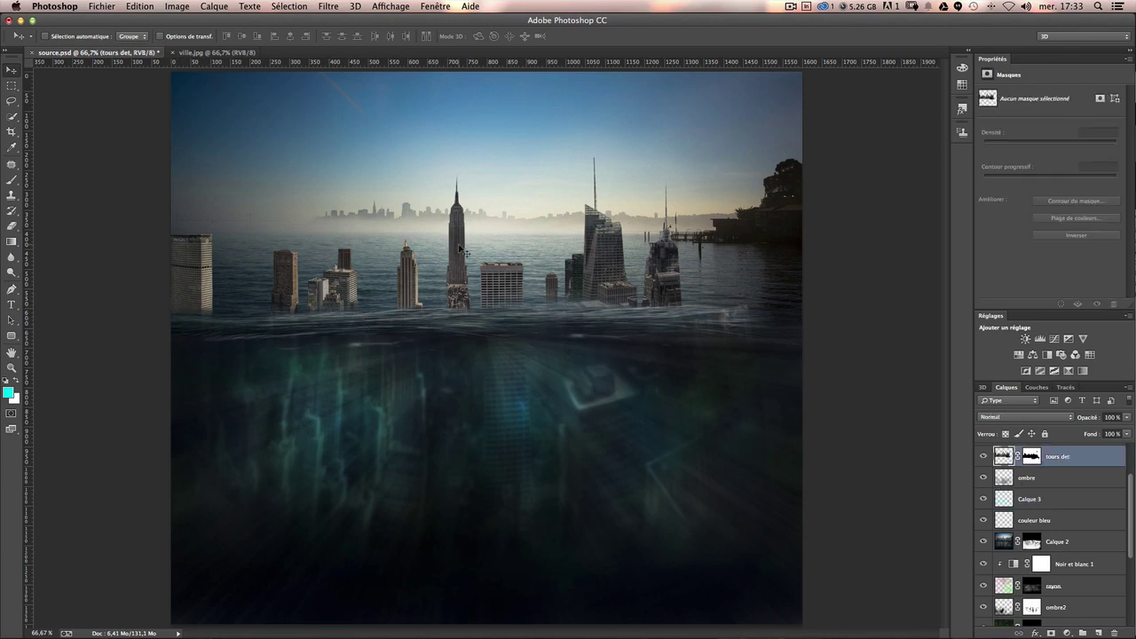
double_click(984, 458)
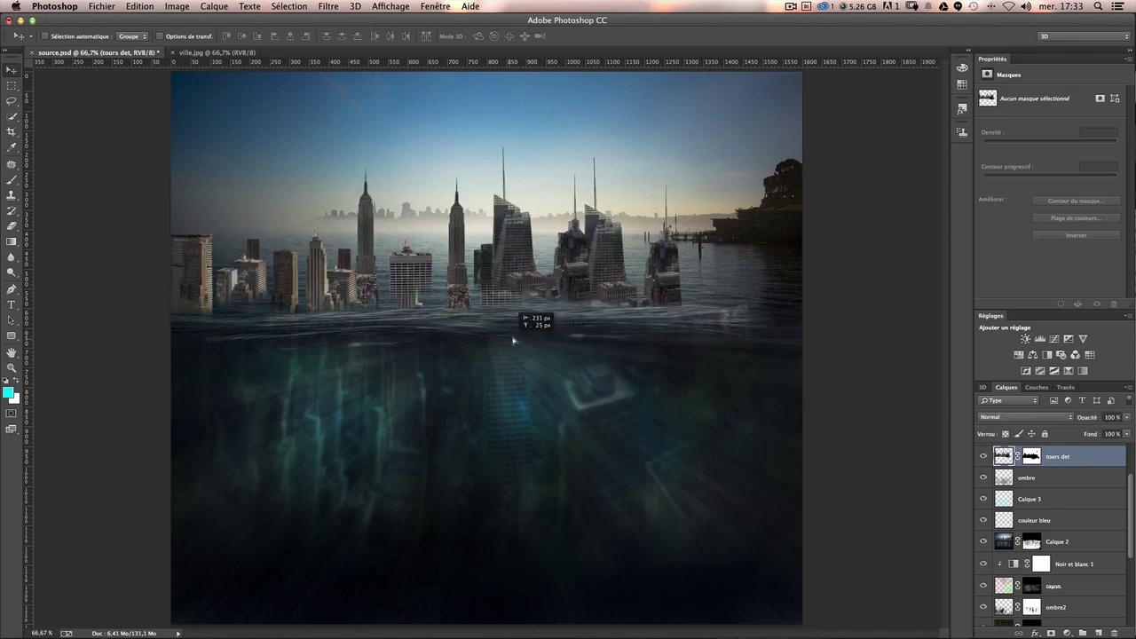
mouse_move(644, 369)
left_mouse_down()
mouse_move(536, 333)
mouse_move(536, 353)
mouse_move(548, 266)
left_mouse_up()
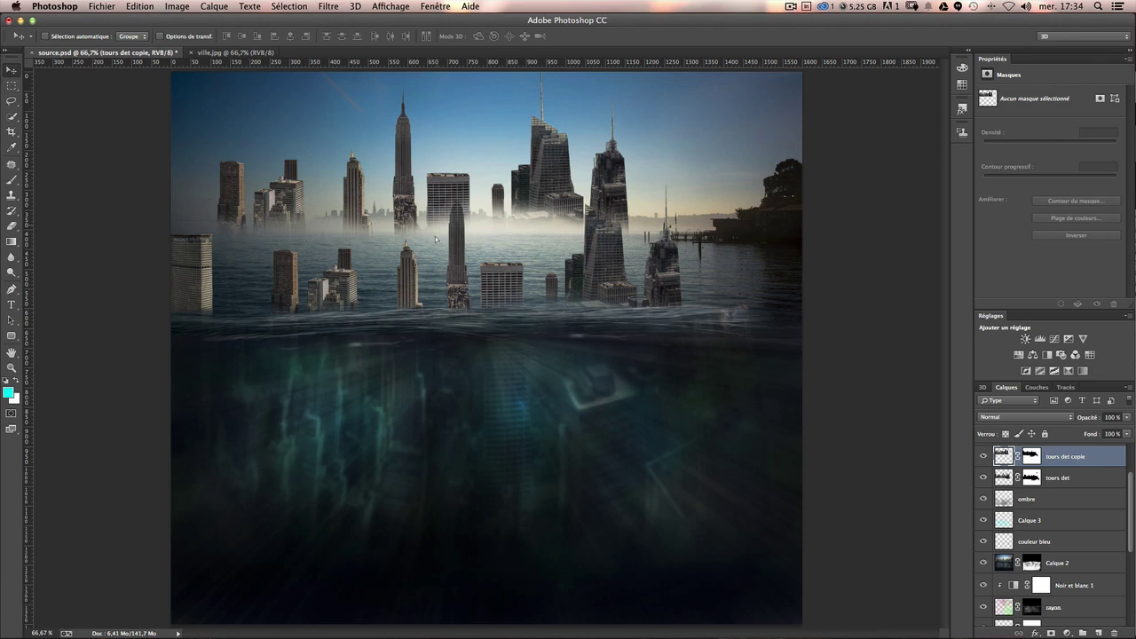
left_click_drag(435, 240, 431, 268)
left_click(11, 100)
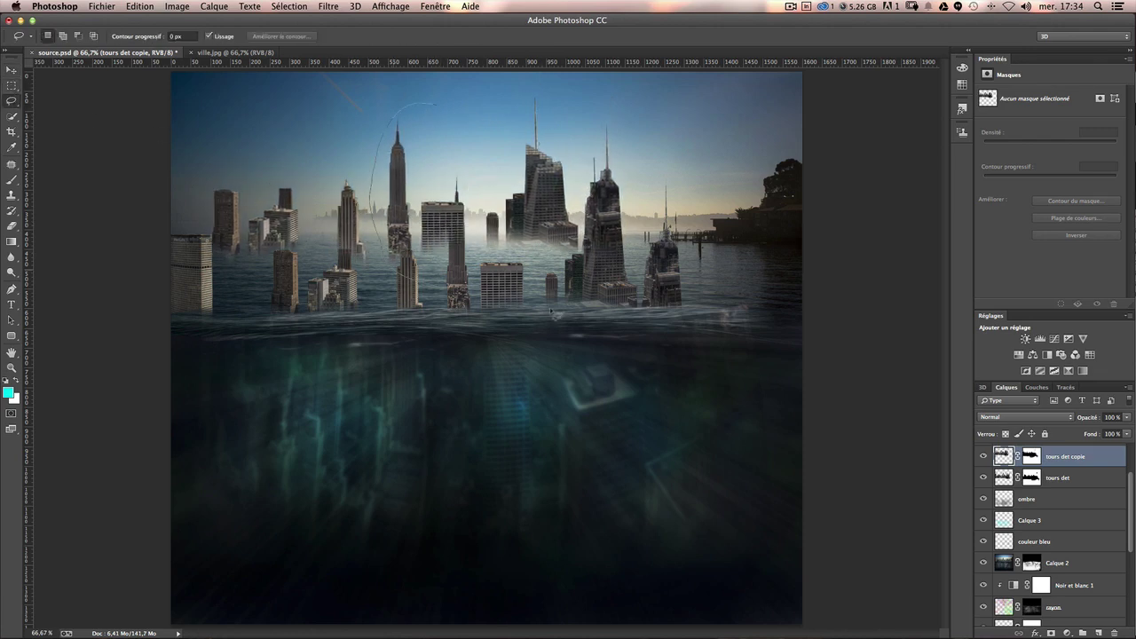
left_click_drag(551, 312, 461, 40)
key("Delete")
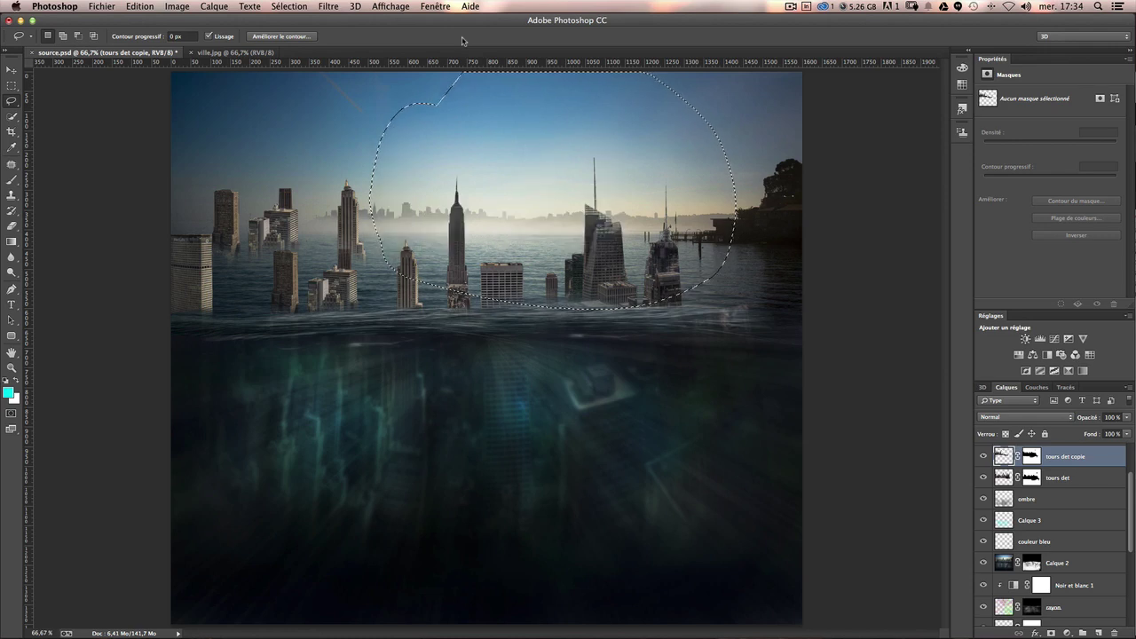
key("ctrl+d")
Place the remaining towers on the left waterline and duplicate the layer again.
left_click(12, 69)
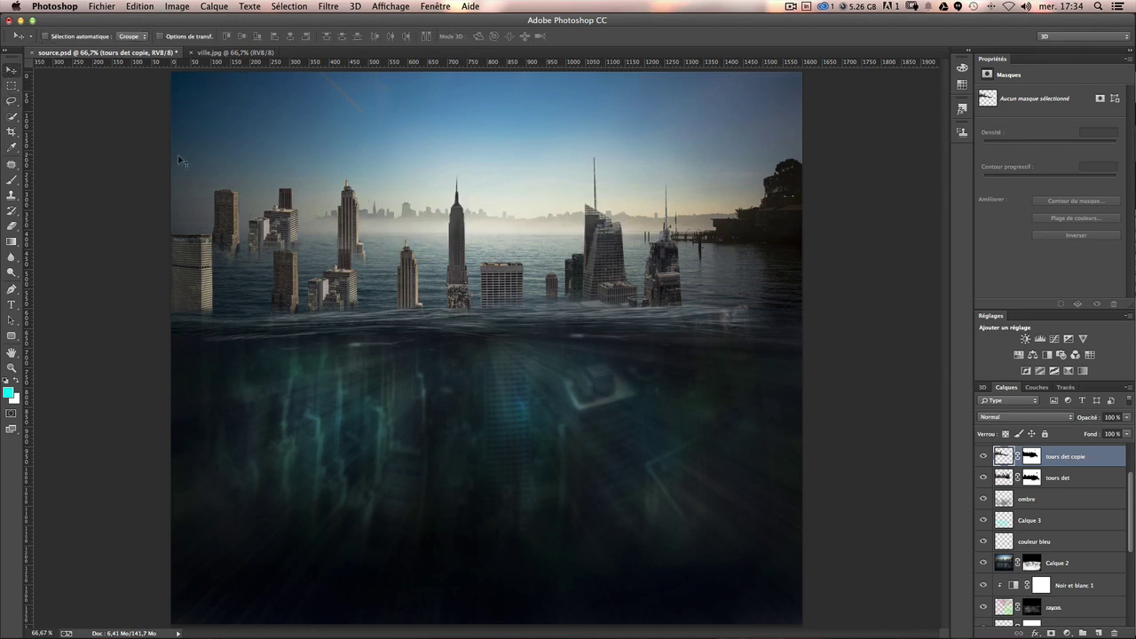
left_click_drag(179, 160, 255, 241)
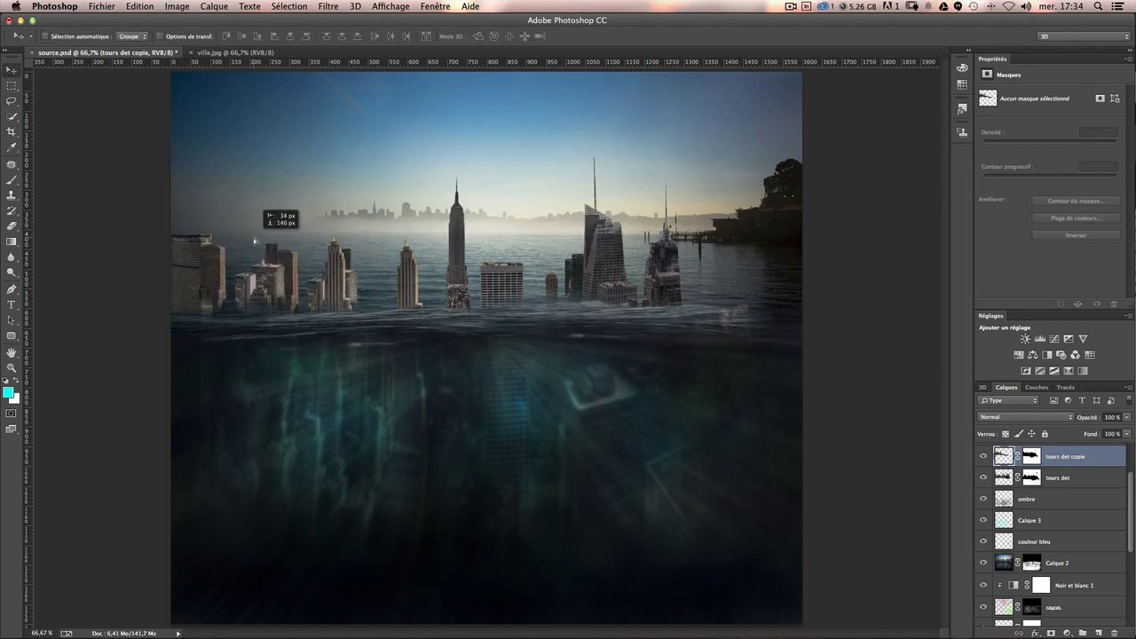
mouse_move(254, 241)
left_mouse_down()
mouse_move(313, 270)
mouse_move(275, 266)
mouse_move(306, 266)
mouse_move(287, 268)
left_mouse_up()
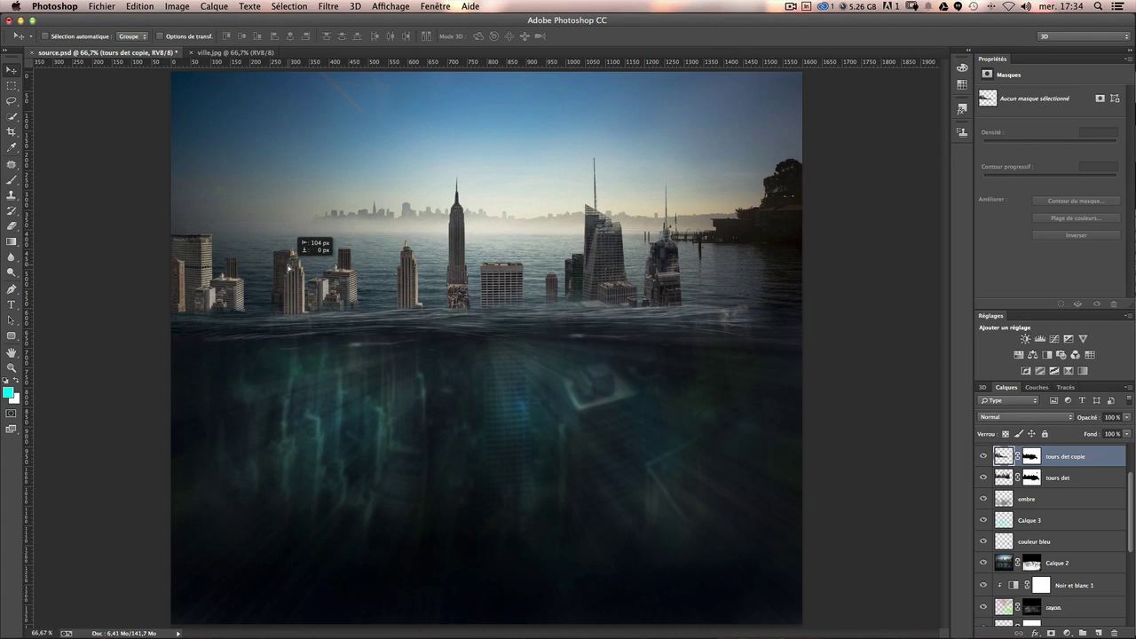
left_click_drag(359, 294, 385, 304)
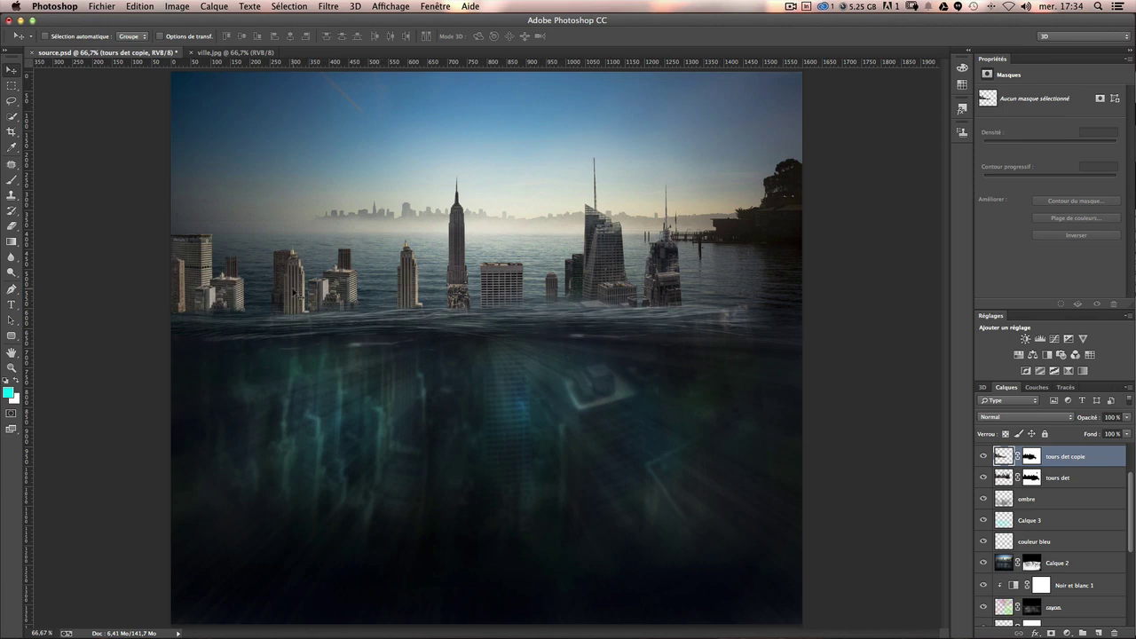
left_click_drag(220, 302, 355, 285)
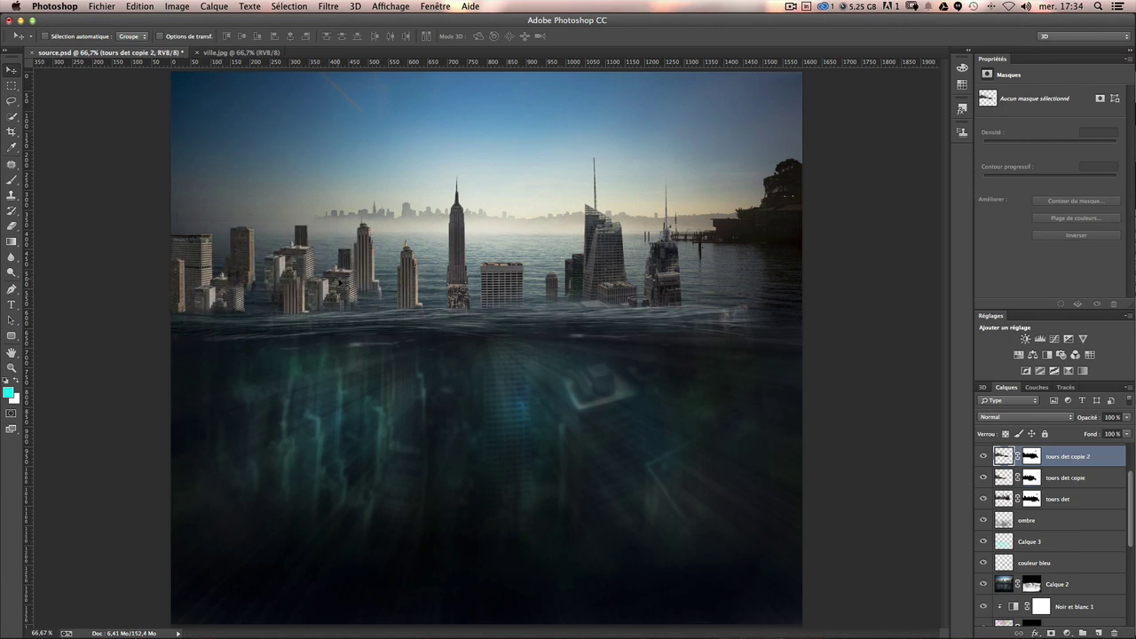
Scale tours det copie 2 to about 66%, put it behind tours det, shifted 72 px sideways.
key("ctrl+t")
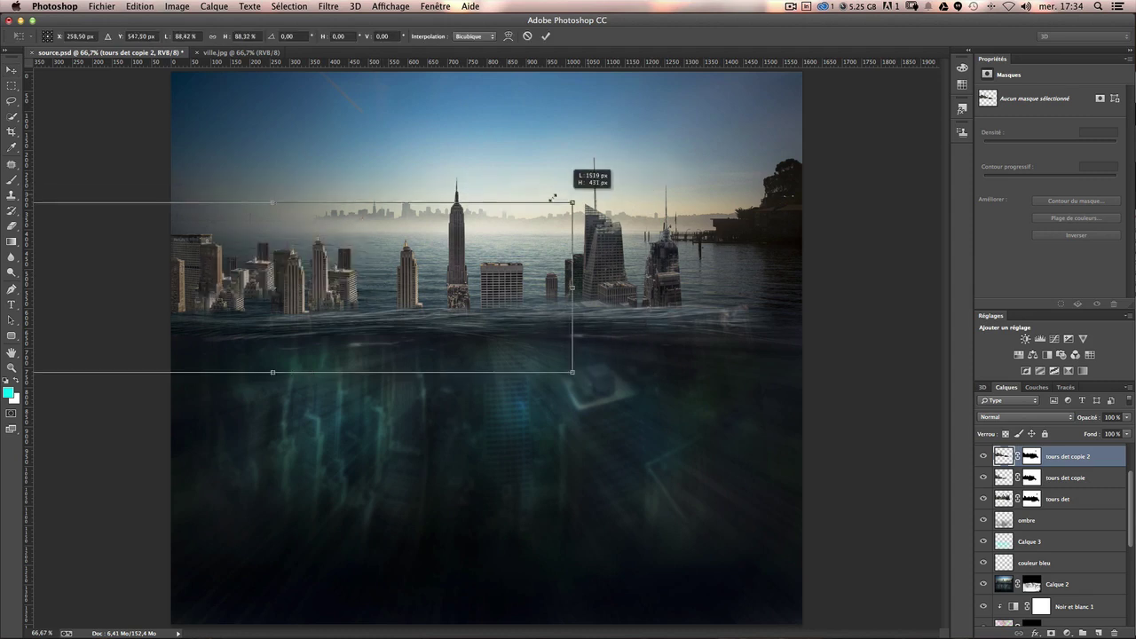
left_click_drag(650, 180, 486, 222)
mouse_move(287, 269)
left_mouse_down()
mouse_move(489, 298)
mouse_move(464, 284)
mouse_move(512, 282)
mouse_move(374, 282)
mouse_move(383, 293)
left_mouse_up()
left_click_drag(568, 232, 496, 248)
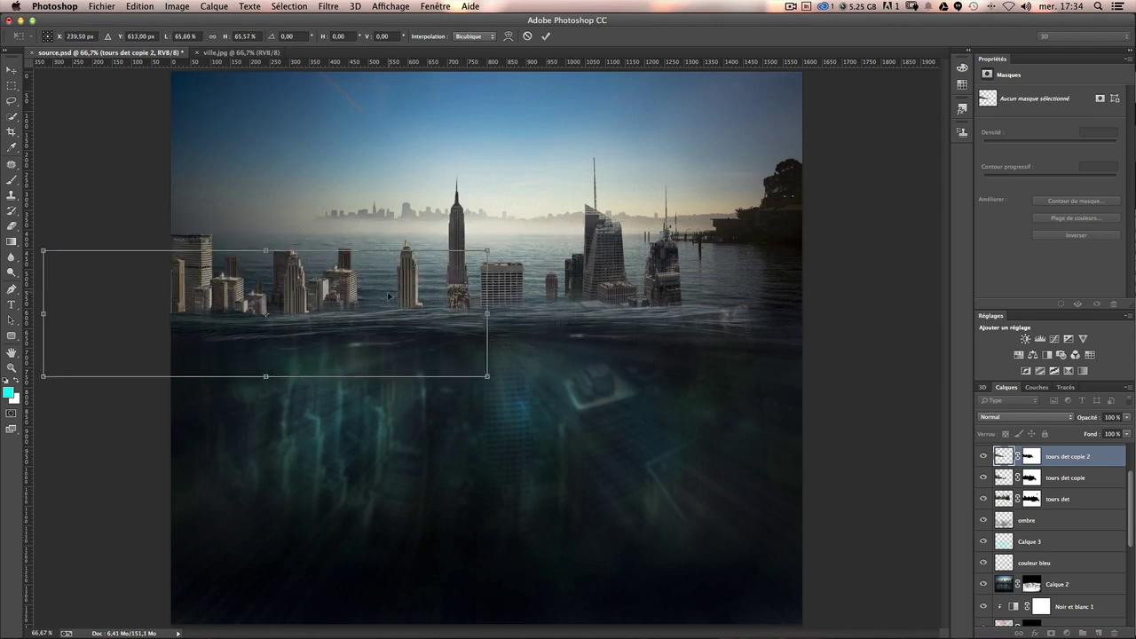
left_click_drag(379, 289, 413, 270)
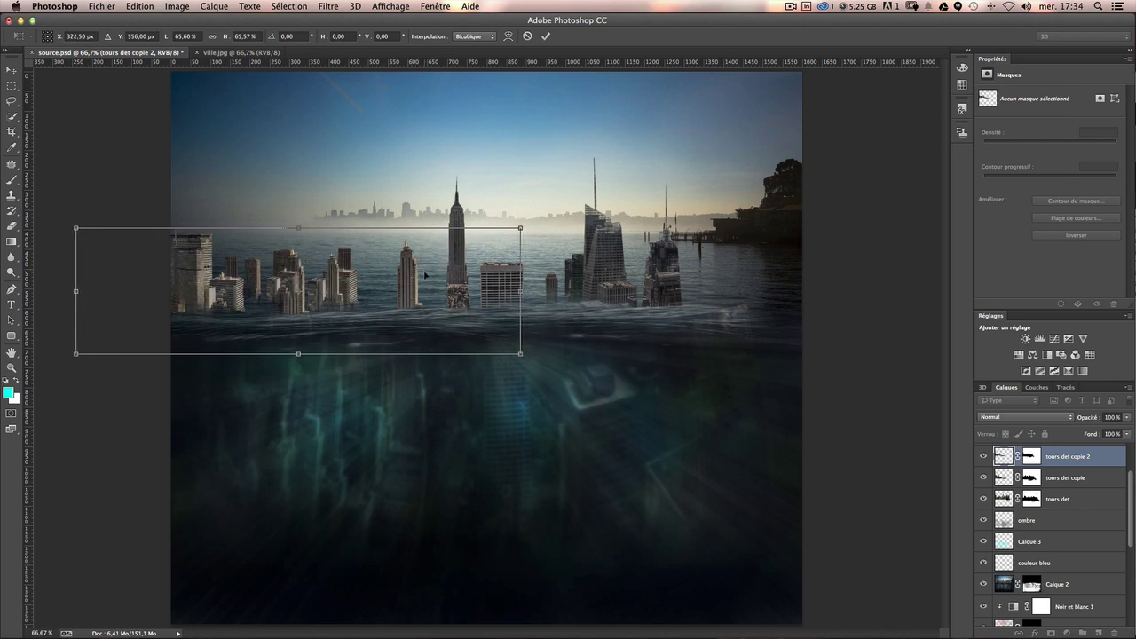
key("Return")
left_click_drag(1075, 460, 1070, 505)
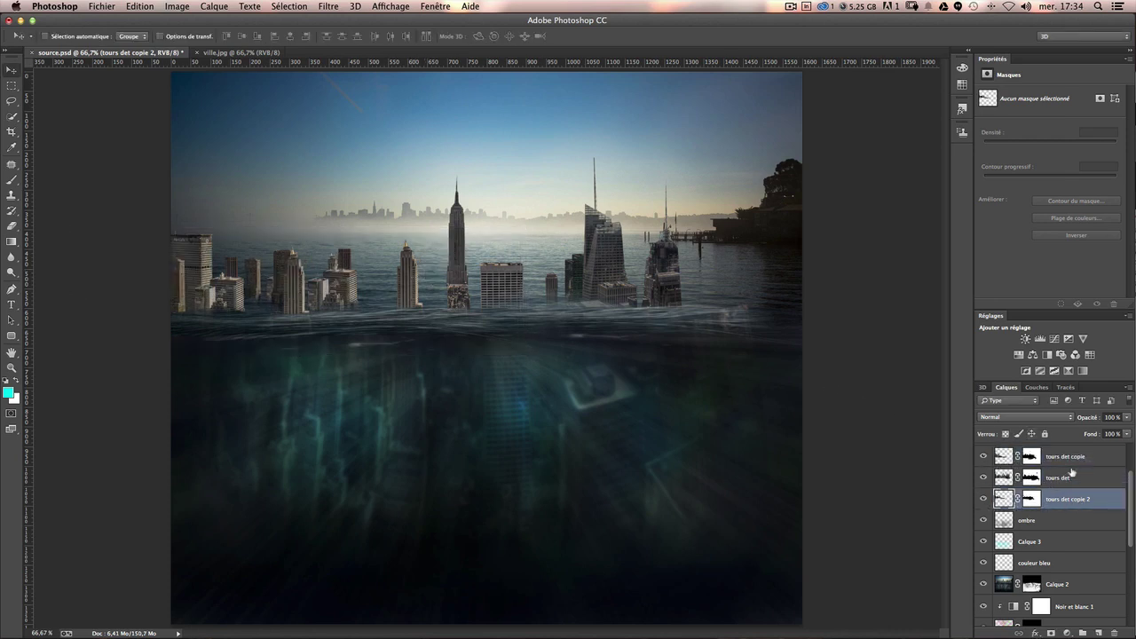
mouse_move(352, 309)
left_mouse_down()
mouse_move(334, 309)
mouse_move(474, 306)
left_mouse_up()
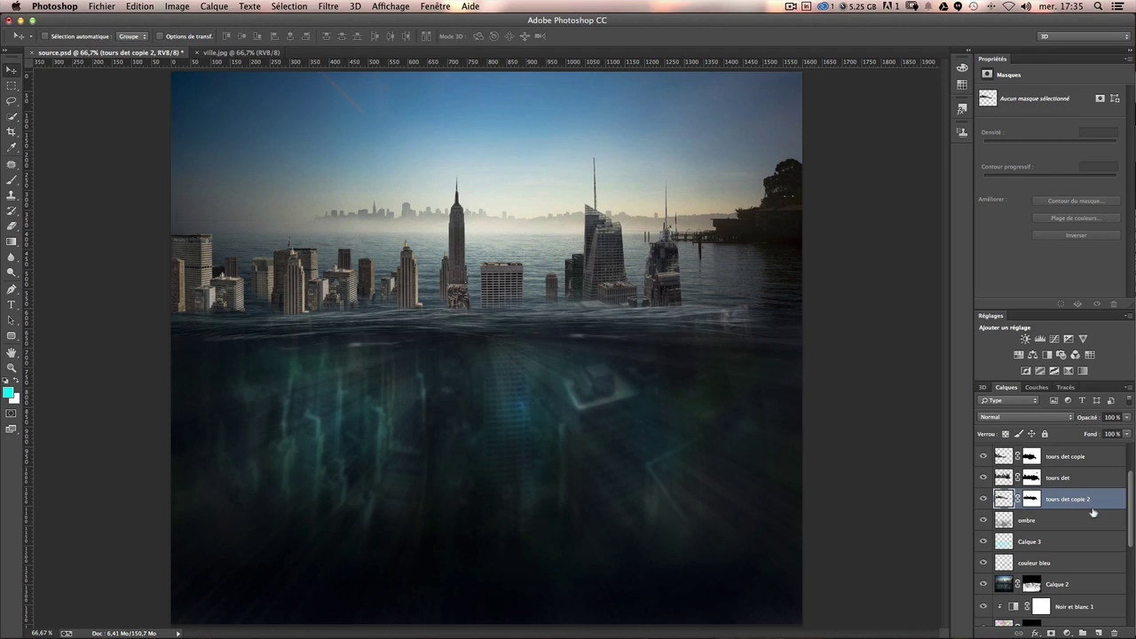
Add a new top layer named vagues above mouvement mer copie.
scroll(1092, 512, "up", 3)
left_click(1088, 457)
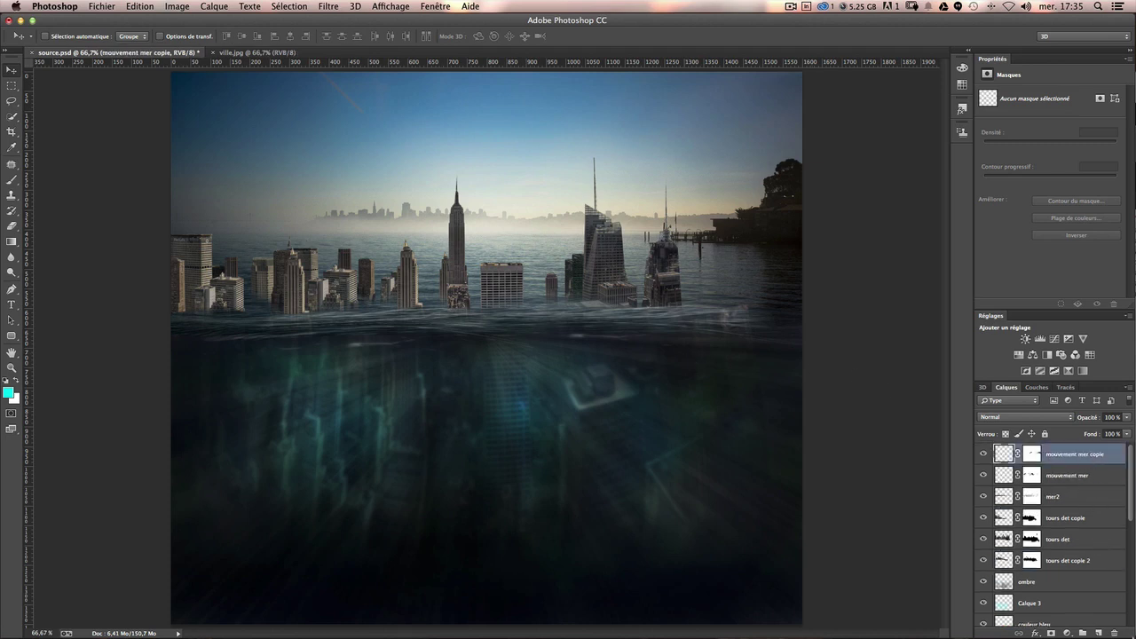
left_click(1100, 632)
type("vague")
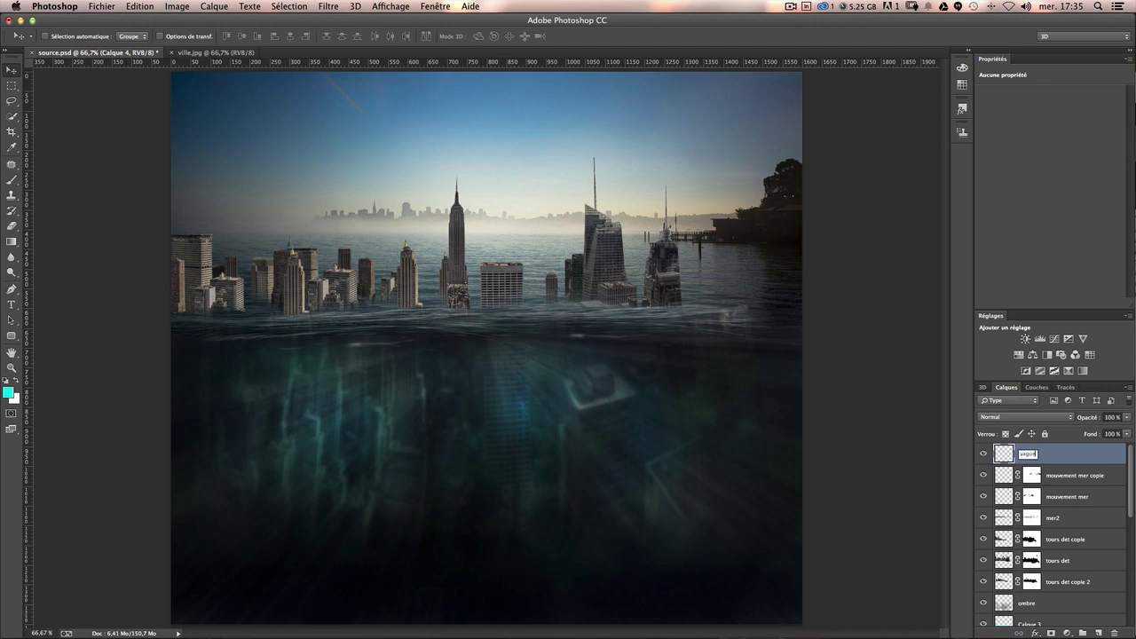
type("s")
key("Return")
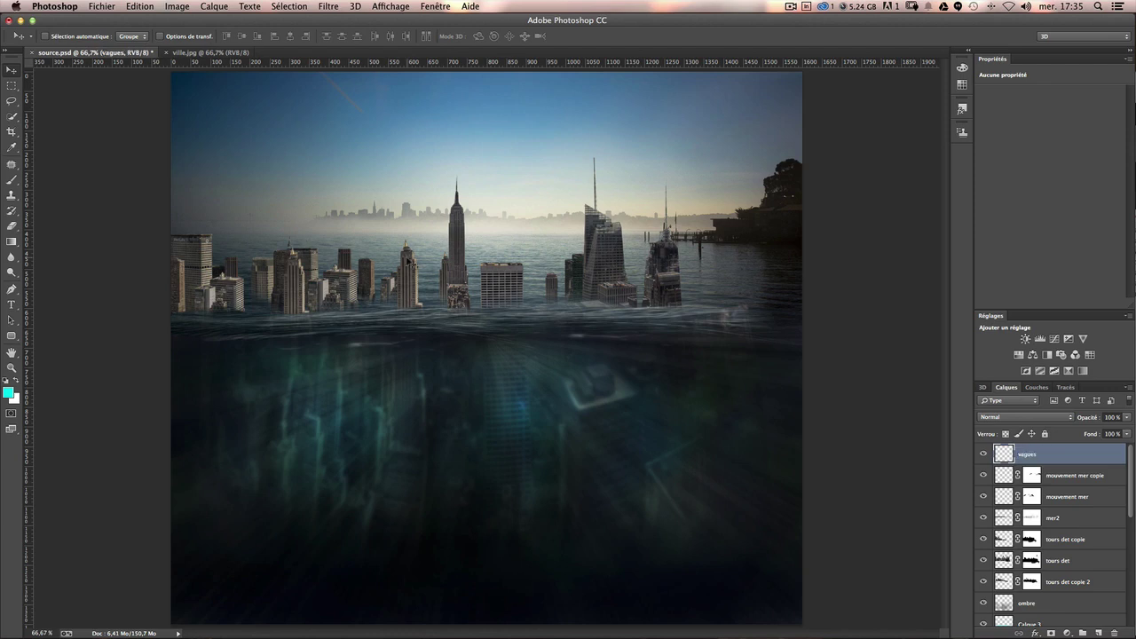
Set up a 320 px white water-splash brush at 100% opacity.
left_click(12, 179)
left_click(59, 38)
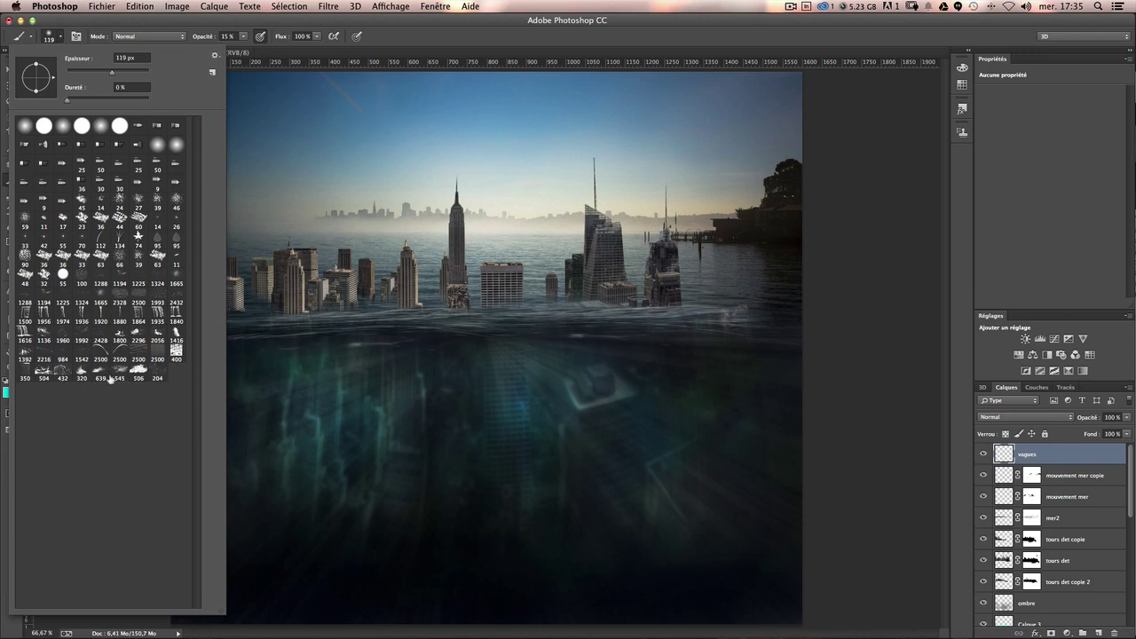
left_click(81, 374)
left_click(303, 191)
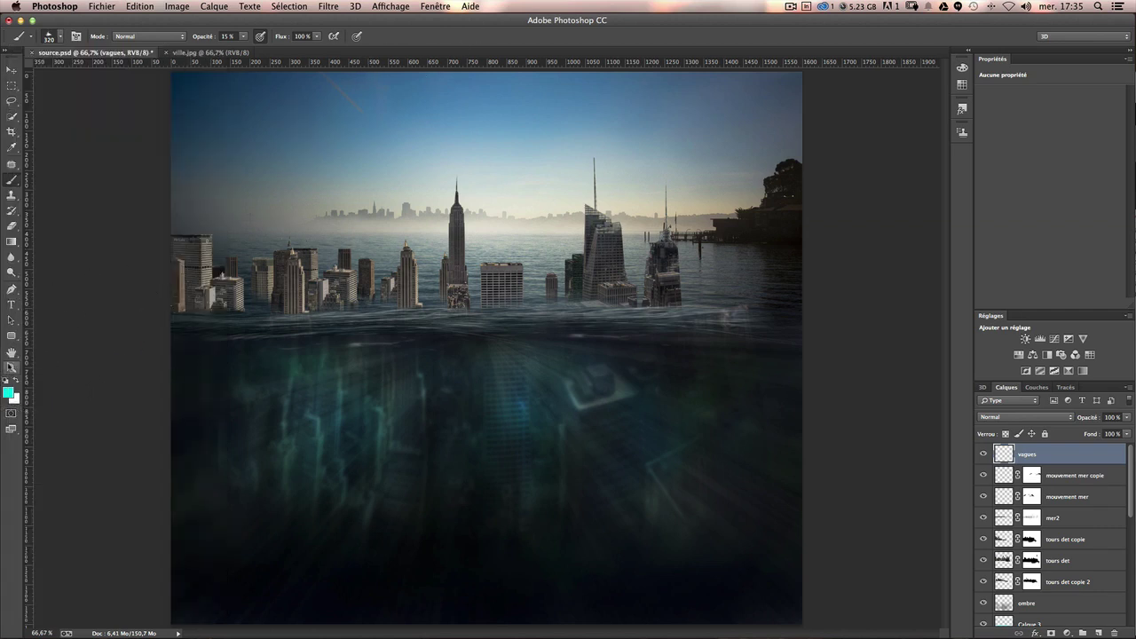
left_click(17, 379)
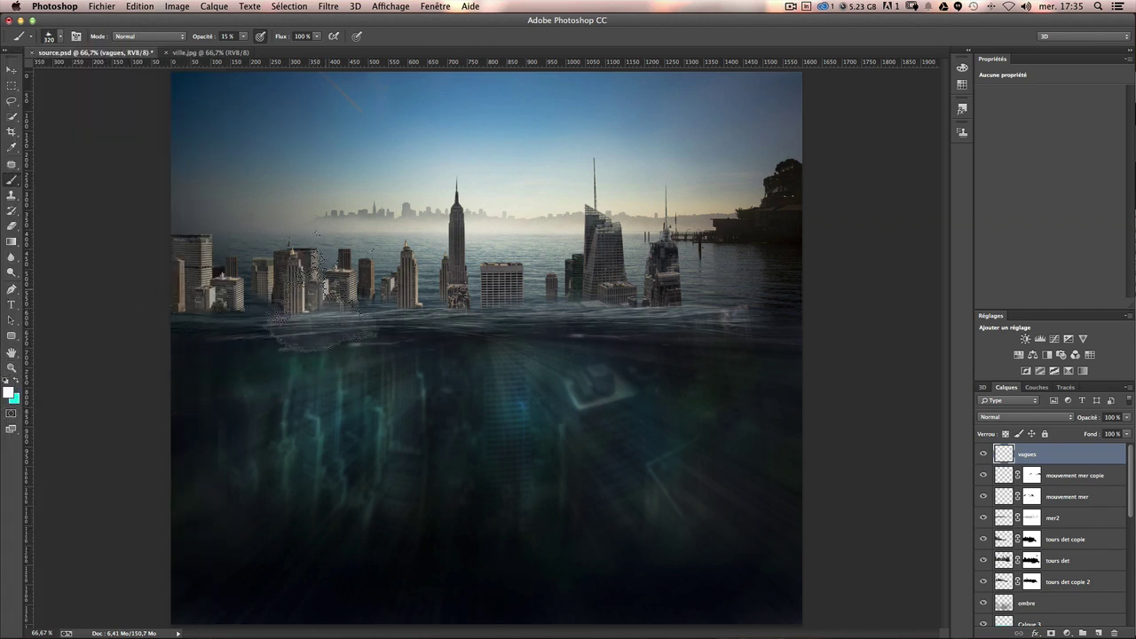
left_click(240, 38)
Stamp the white splash at the waterline after several trial placements.
left_click(353, 291)
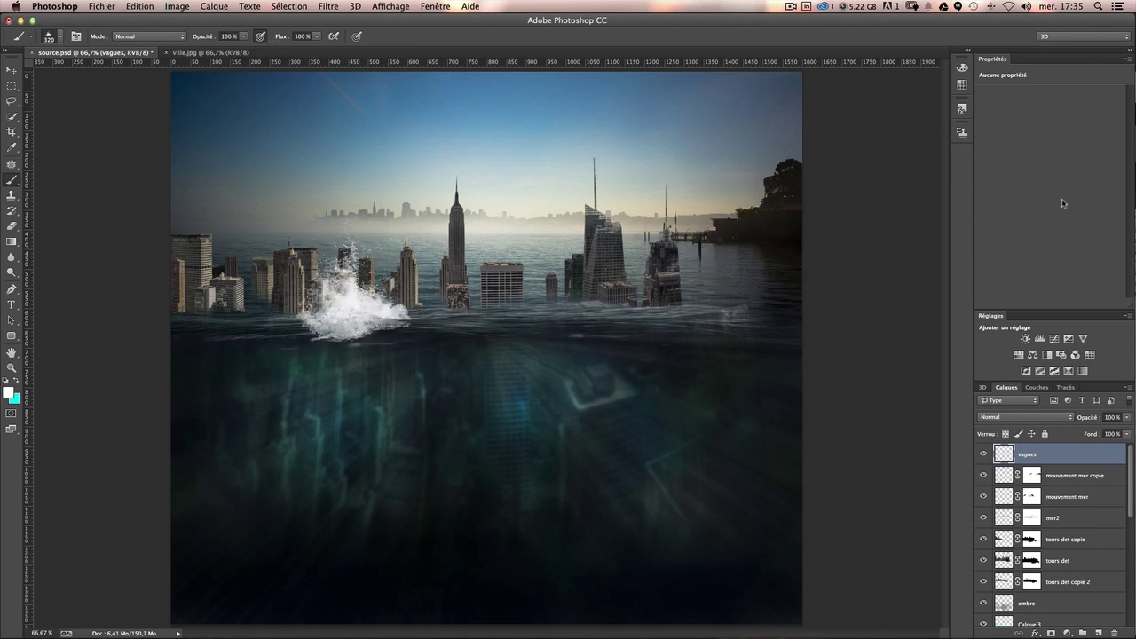
key("ctrl+z")
left_click(423, 266)
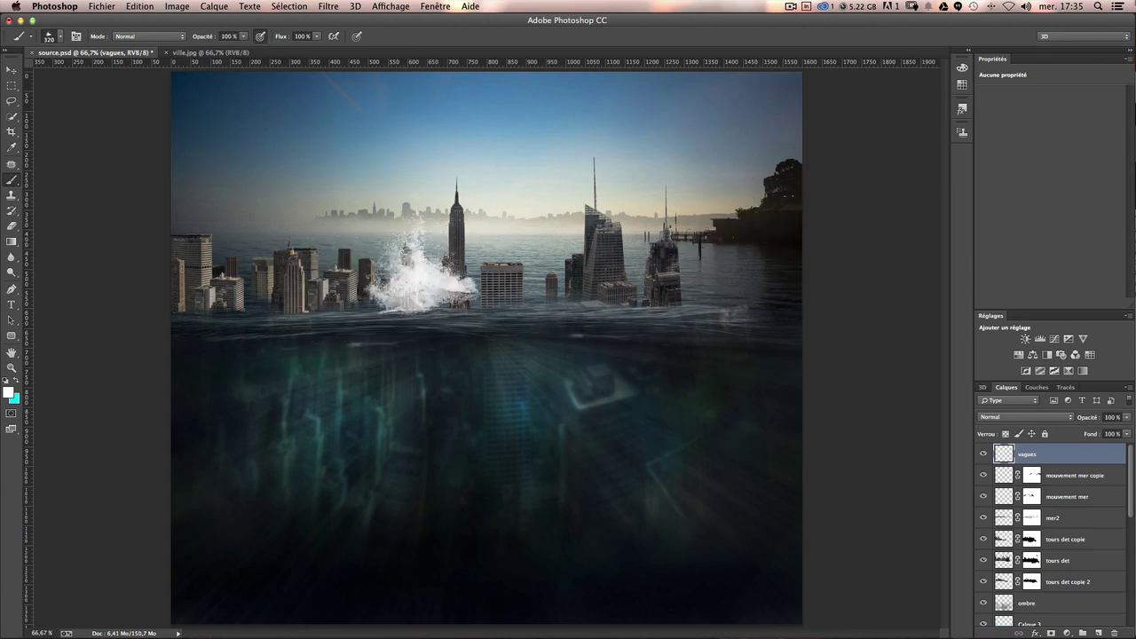
key("ctrl+z")
left_click(416, 281)
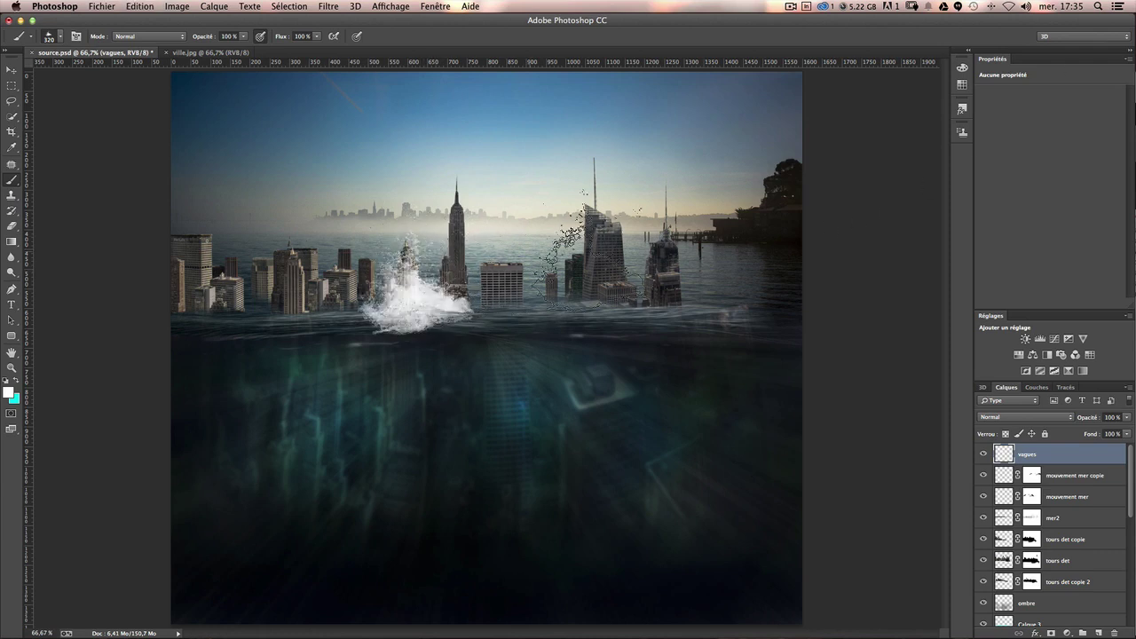
key("ctrl+z")
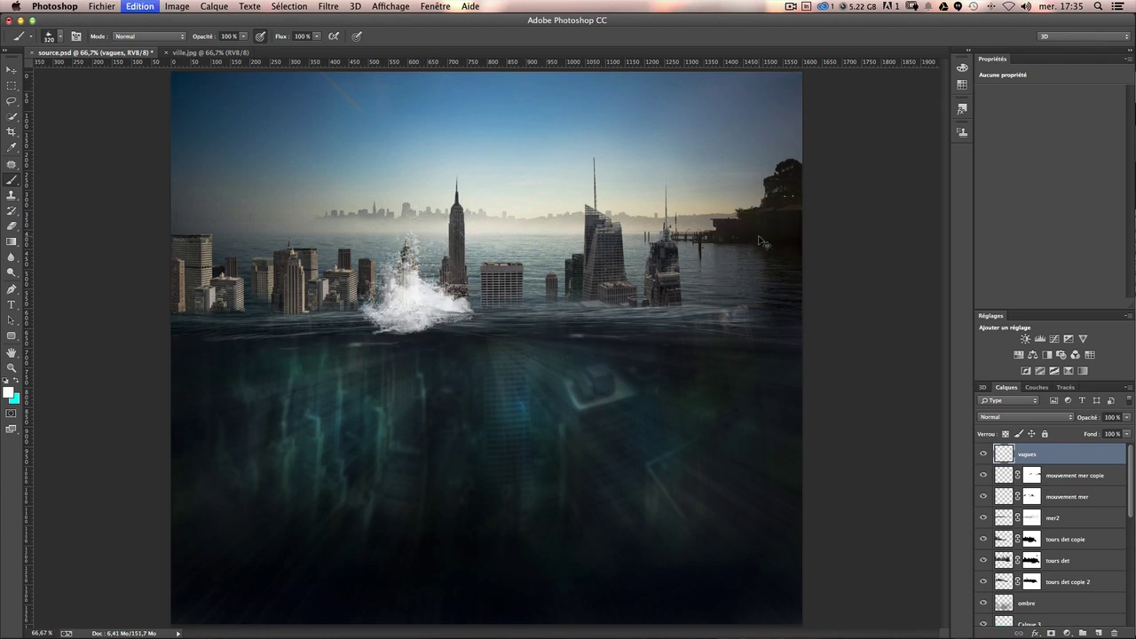
key("ctrl+z")
key("ctrl+z")
left_click(396, 299)
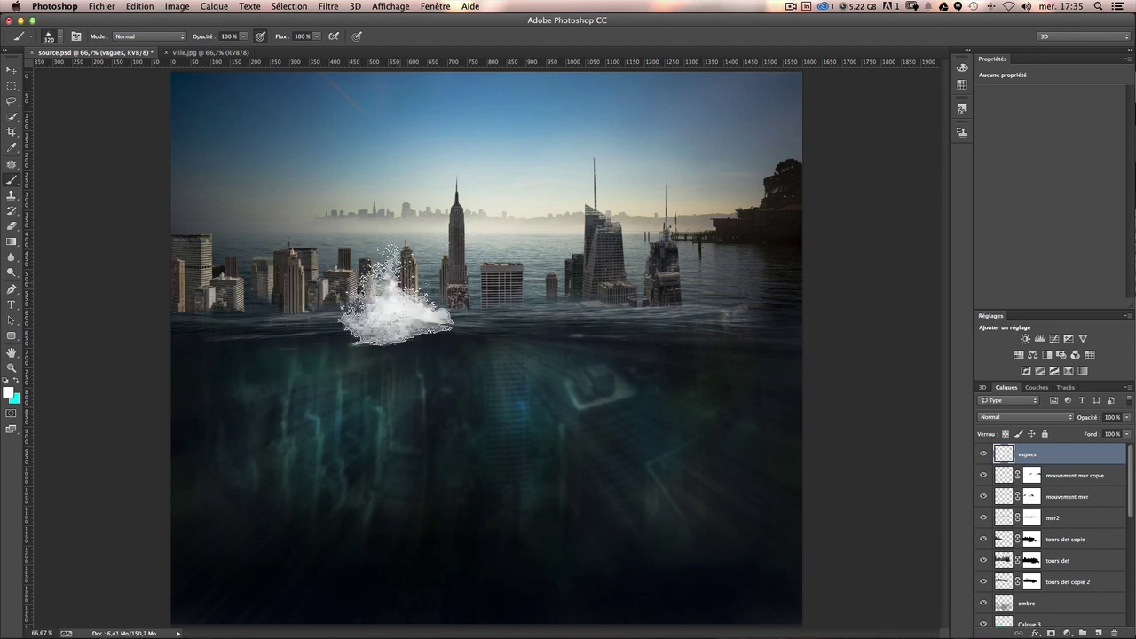
Move the splash left onto the left-hand towers.
key("v")
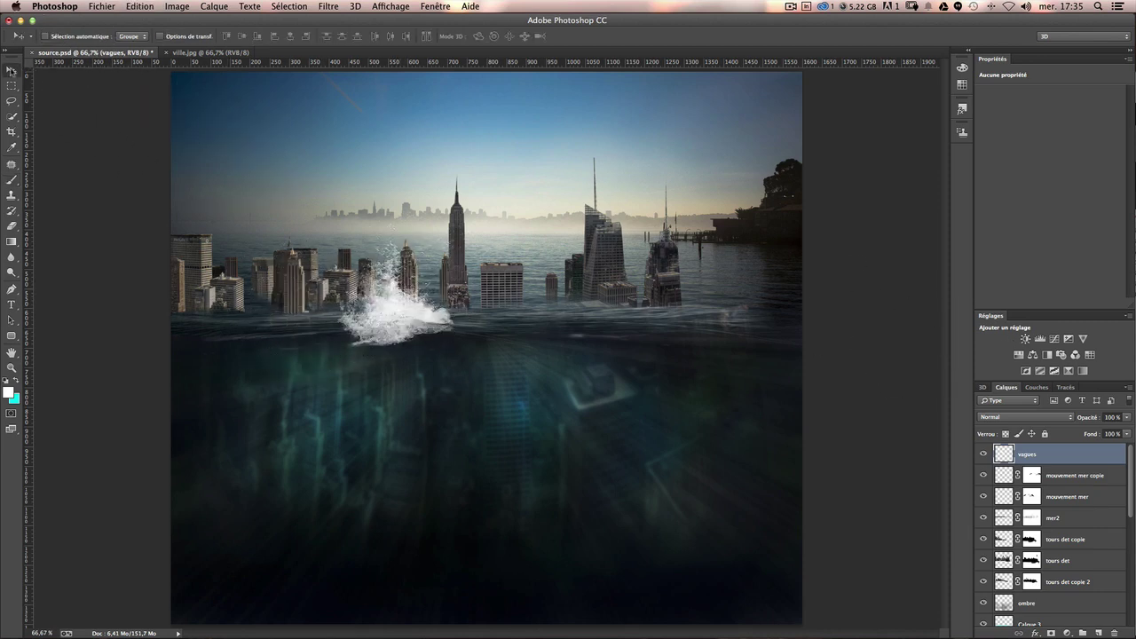
left_click_drag(411, 333, 319, 323)
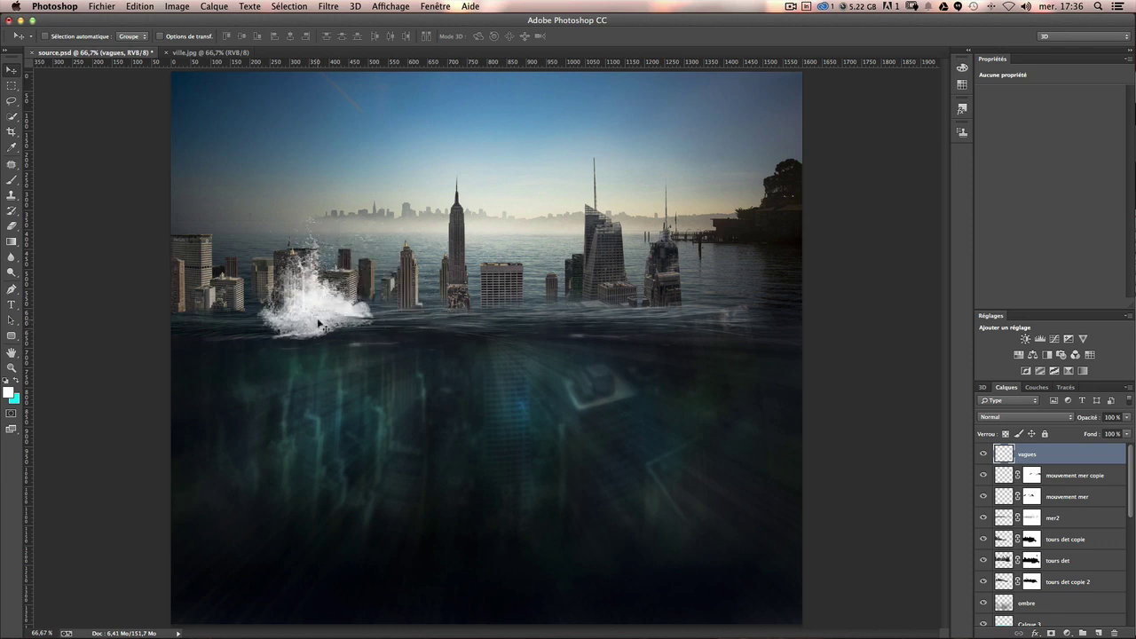
key("super+t")
Warp the vagues splash into a wider, flatter wave along the left towers' waterline.
right_click(332, 322)
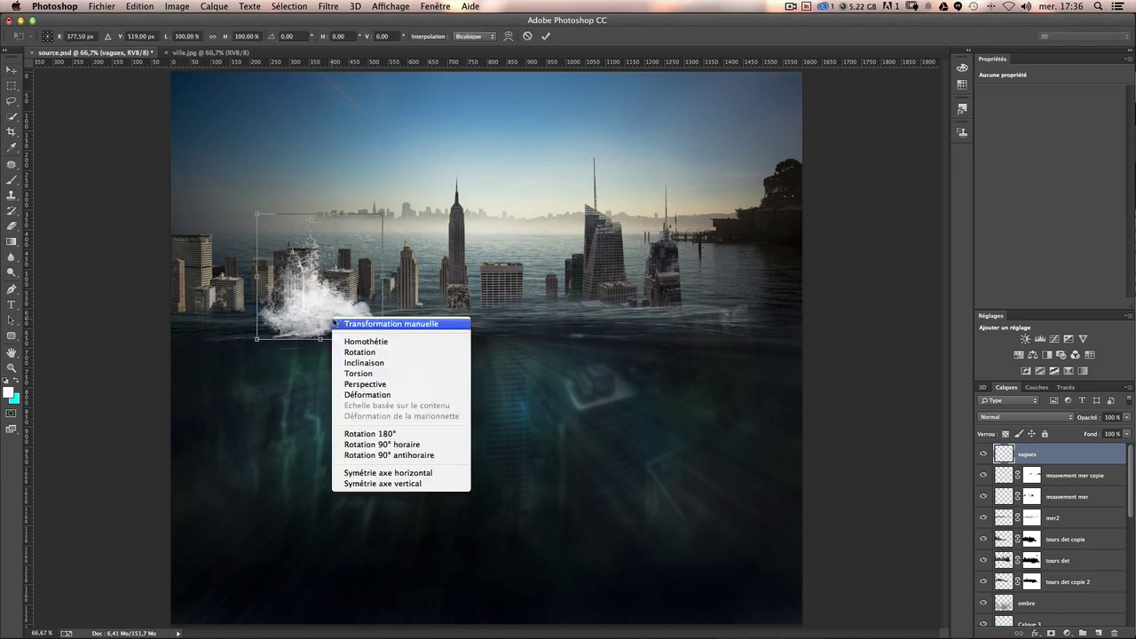
left_click(389, 395)
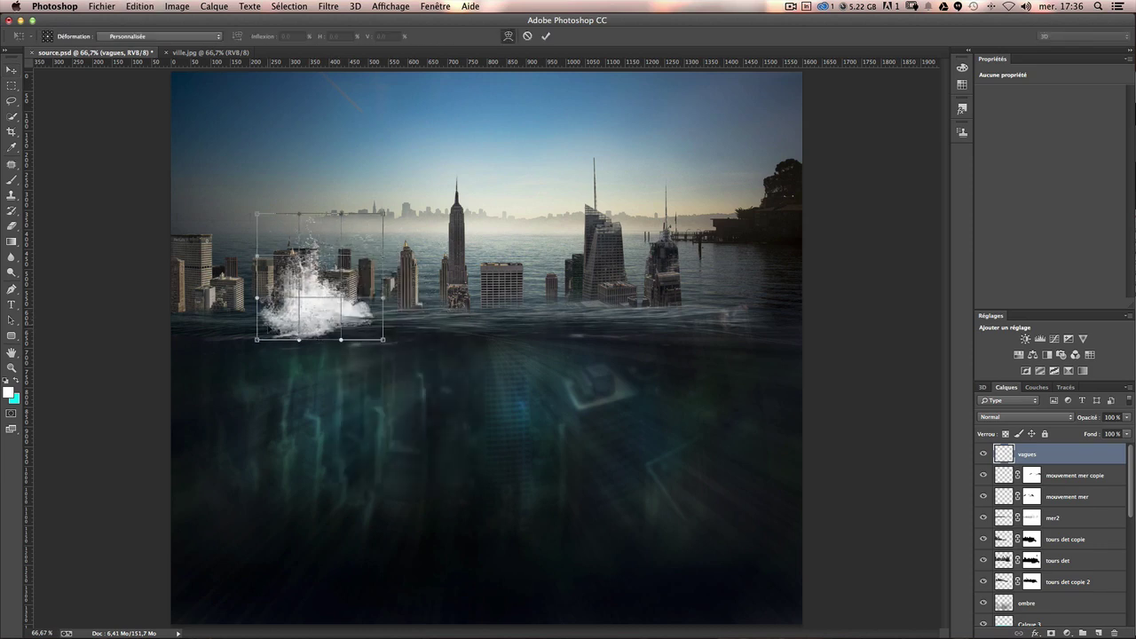
left_click_drag(256, 339, 193, 333)
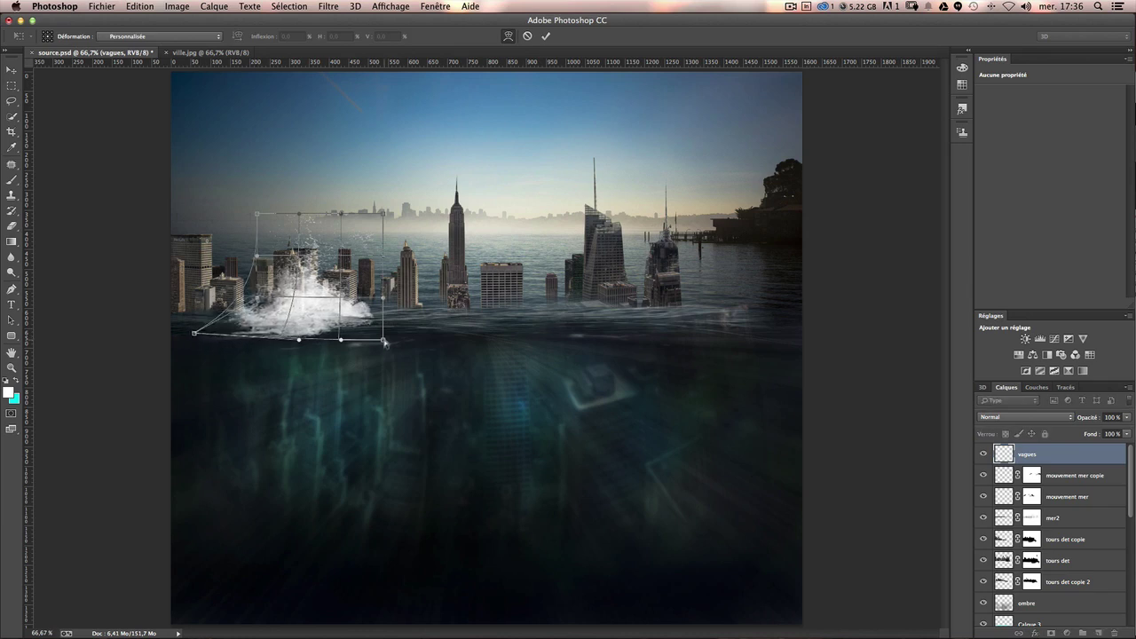
left_click_drag(384, 339, 485, 335)
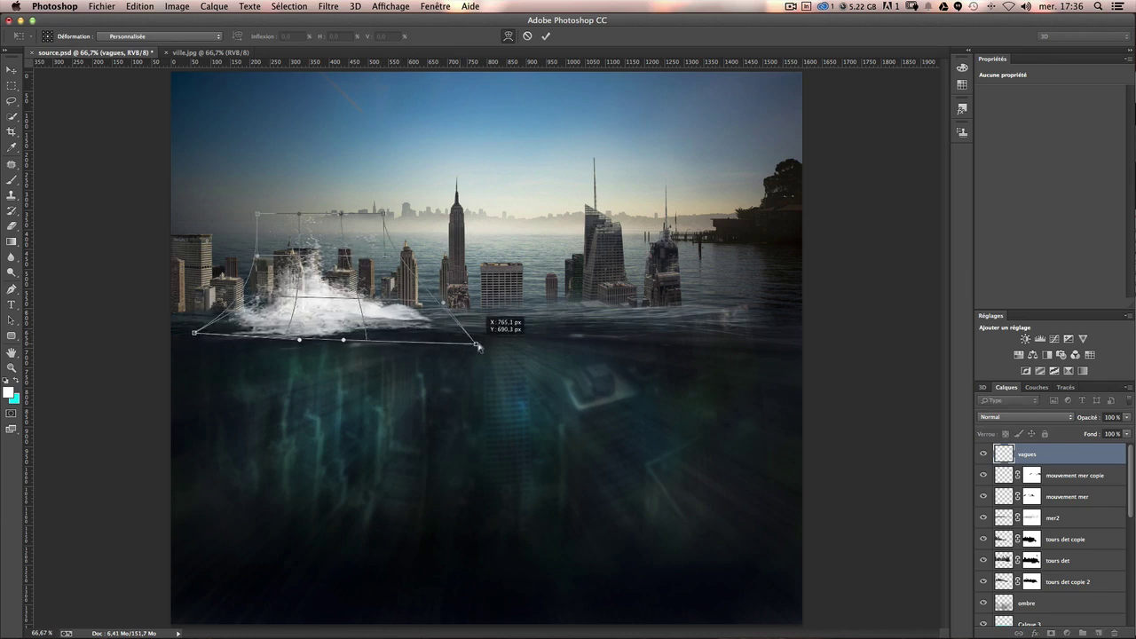
left_click_drag(299, 339, 301, 324)
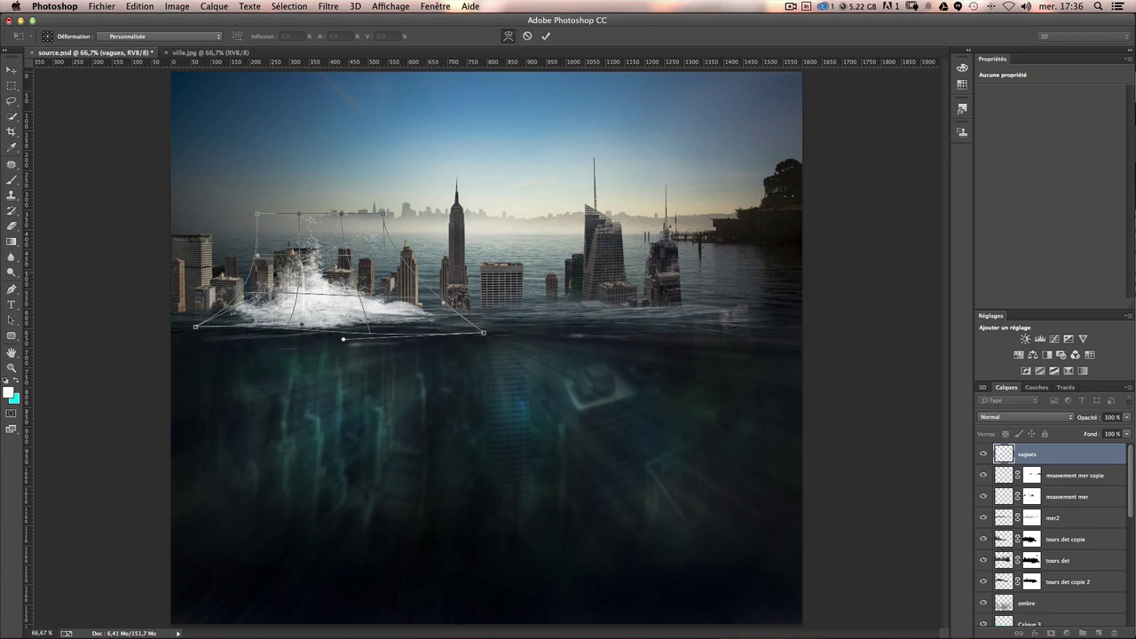
left_click_drag(275, 277, 321, 291)
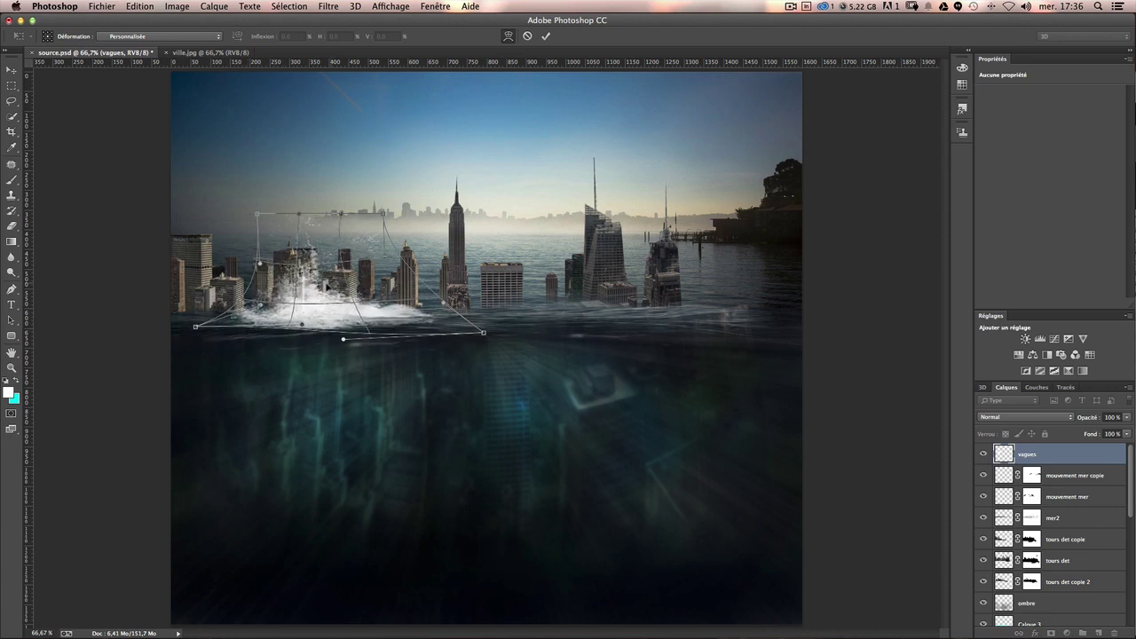
left_click_drag(329, 339, 336, 328)
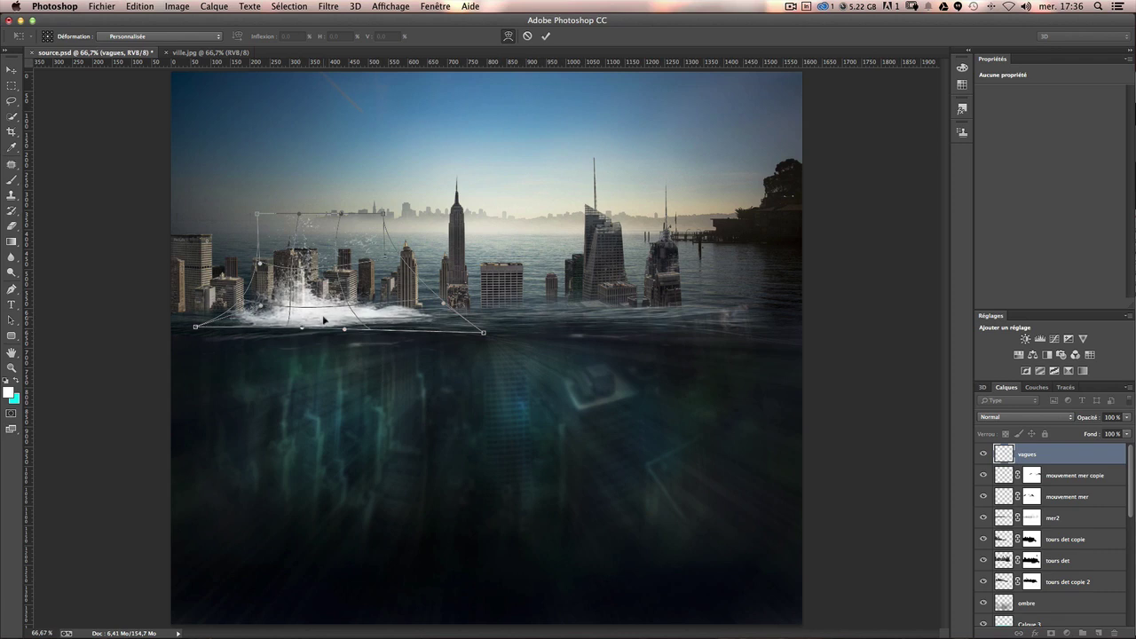
left_click_drag(300, 327, 324, 315)
left_click_drag(393, 317, 373, 309)
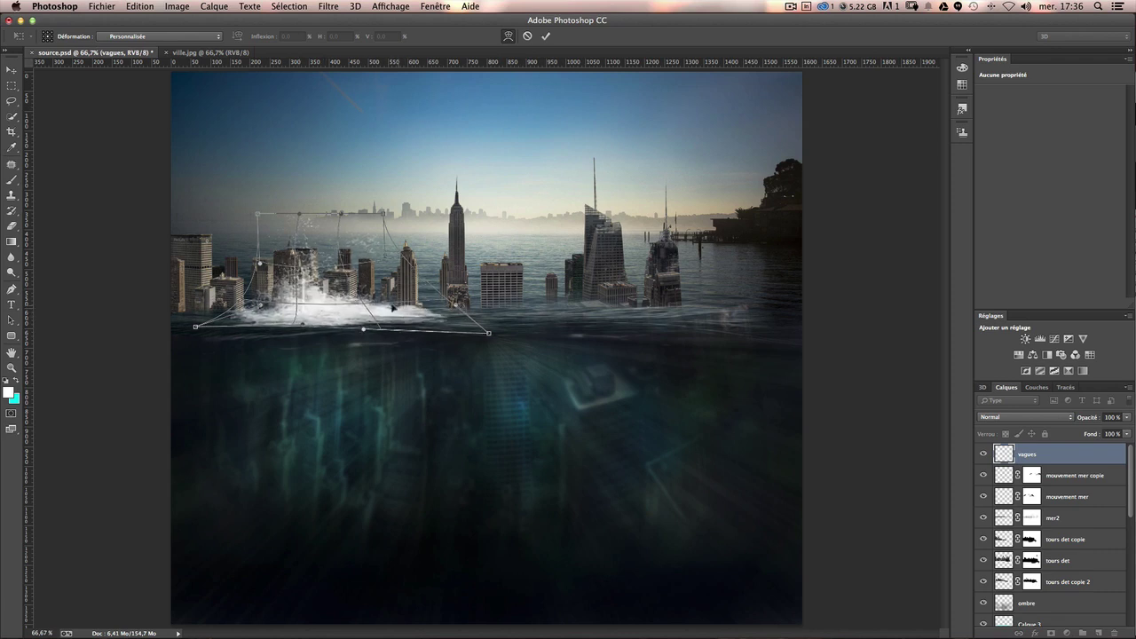
mouse_move(248, 323)
left_mouse_down()
mouse_move(273, 301)
mouse_move(393, 322)
left_mouse_up()
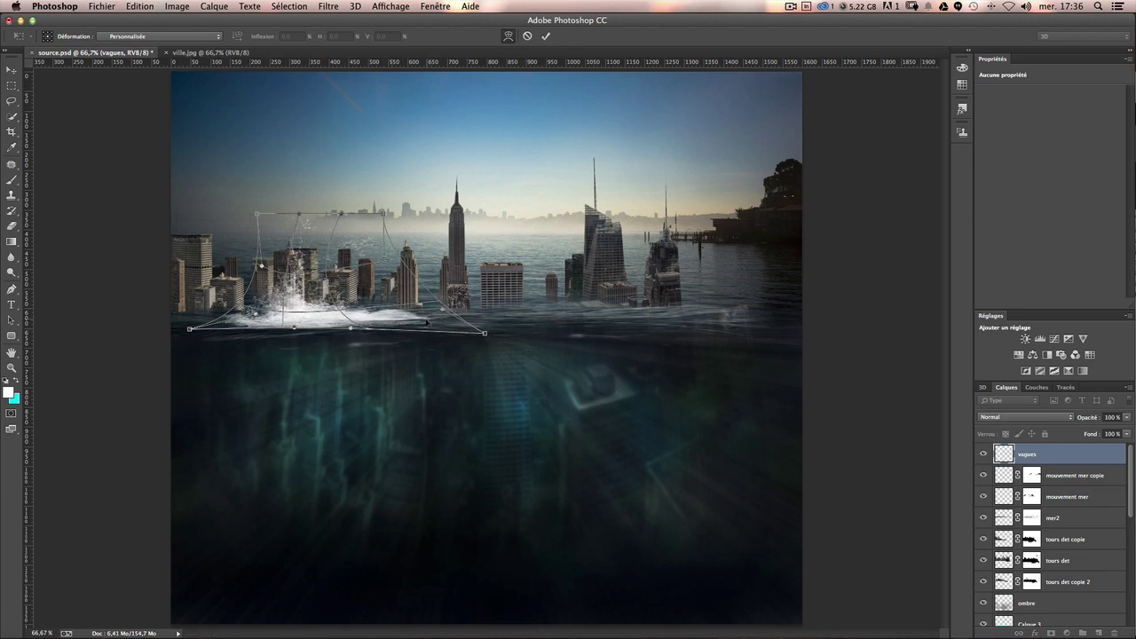
key("Return")
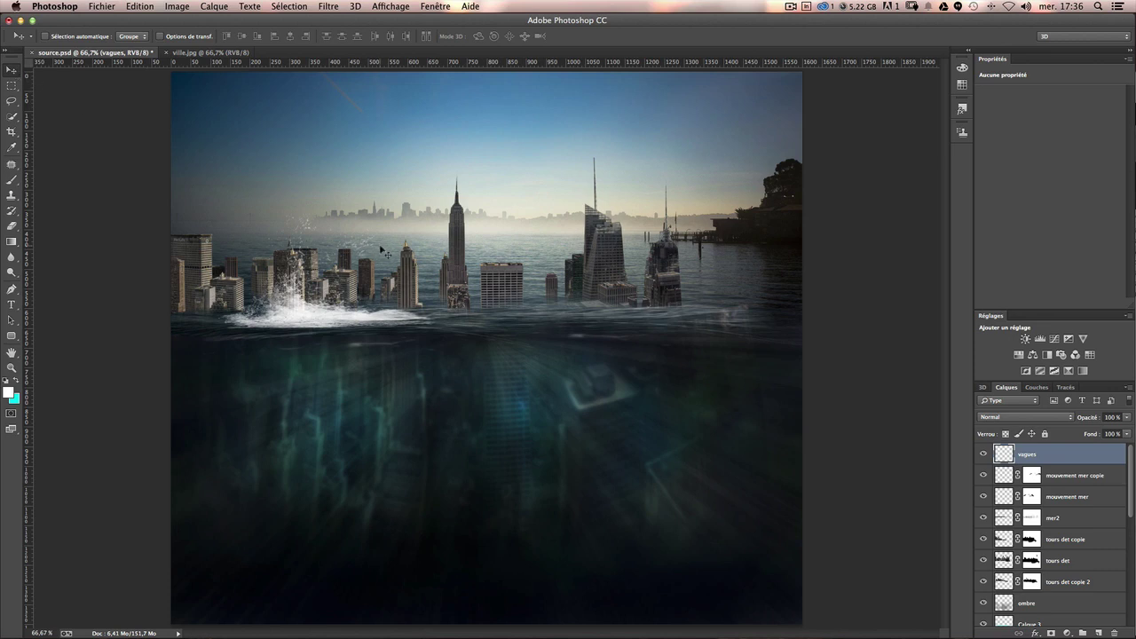
Restore the unwarped splash, scale it to 68% at the left edge, and copy it further right.
key("ctrl+z")
key("ctrl+z")
left_click_drag(329, 314, 243, 314)
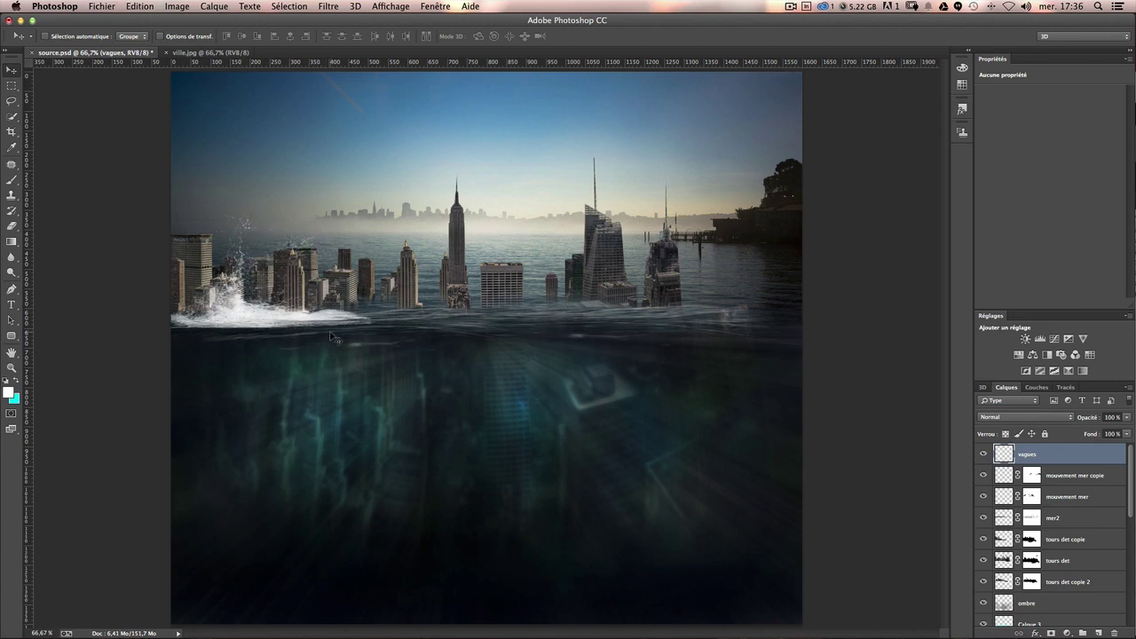
key("ctrl+t")
mouse_move(384, 330)
left_mouse_down()
mouse_move(306, 292)
mouse_move(276, 313)
left_mouse_up()
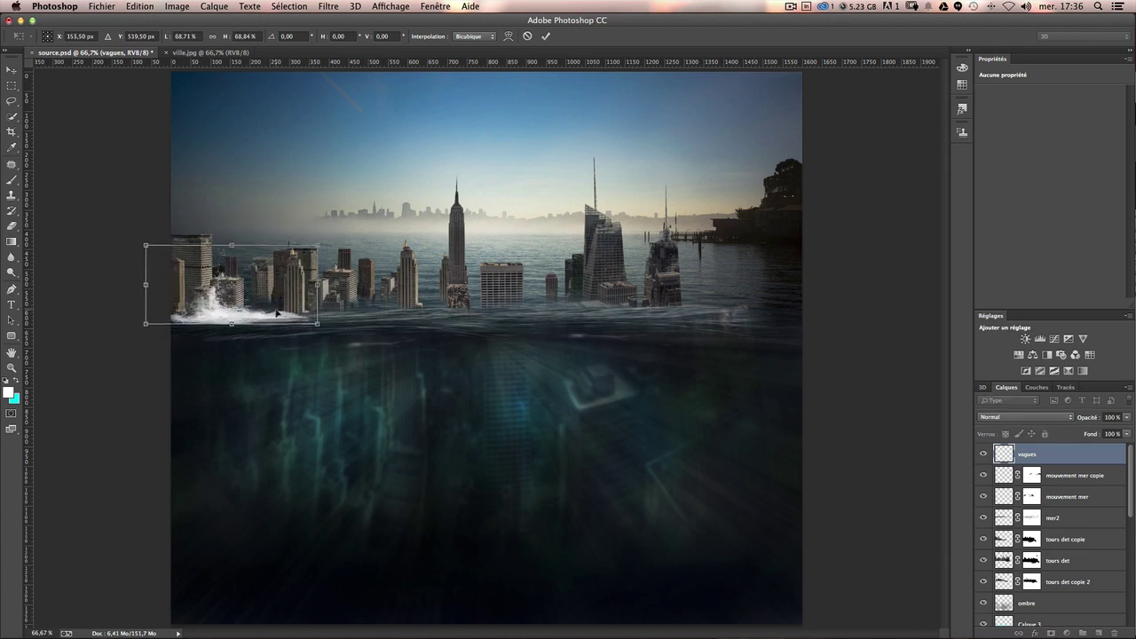
key("Up")
key("Up")
key("Up")
key("Up")
key("Up")
key("Up")
key("Left")
key("Left")
key("Left")
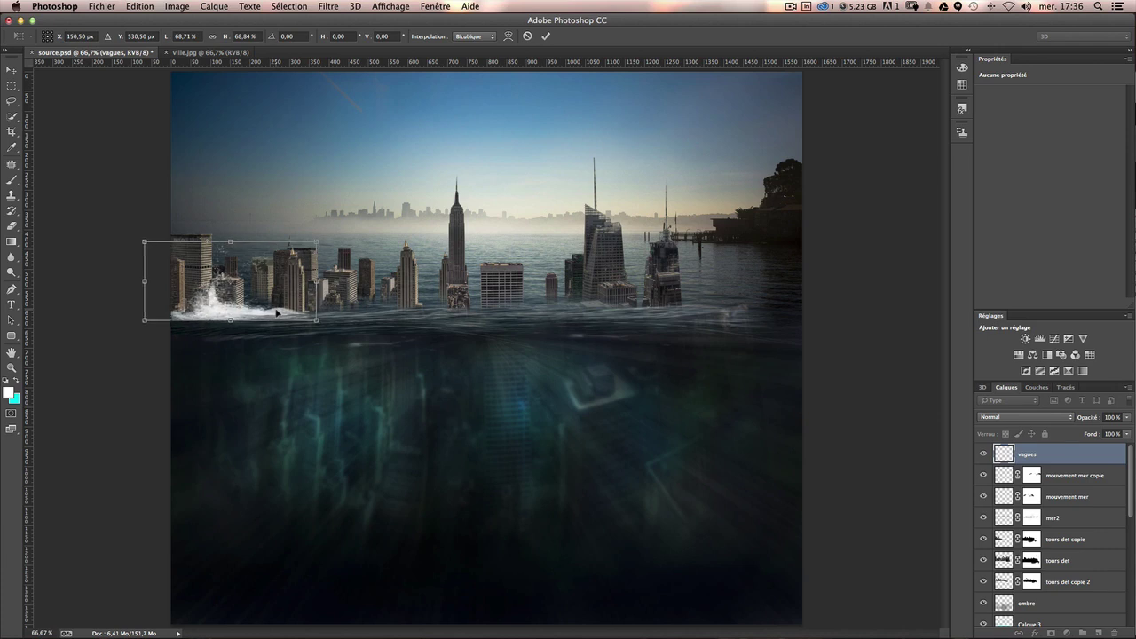
key("Return")
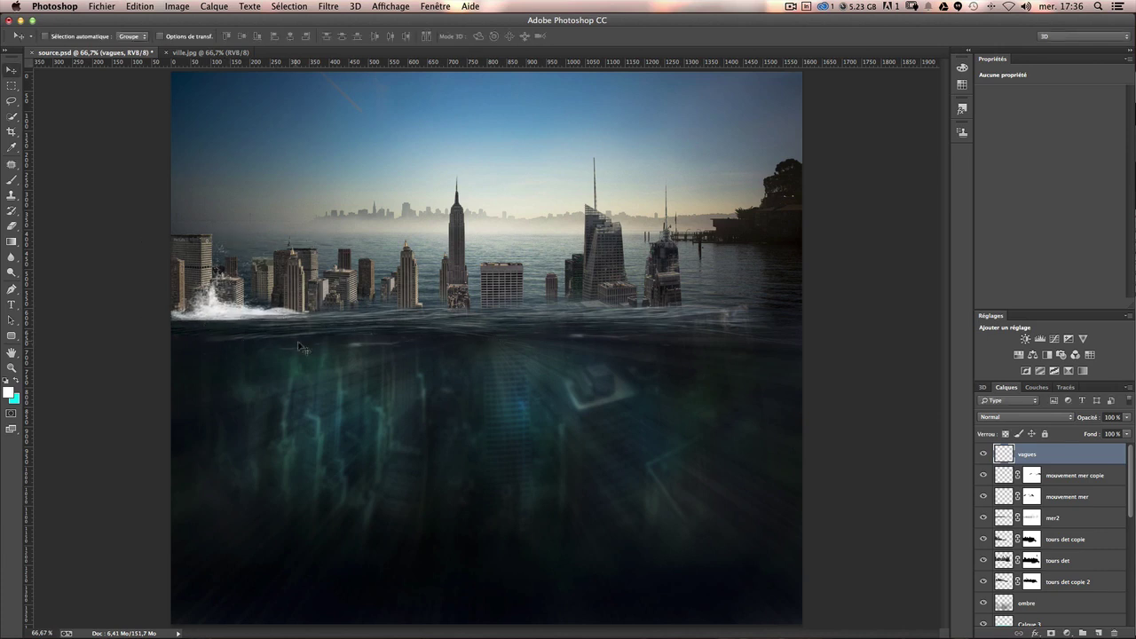
left_click_drag(269, 324, 413, 330)
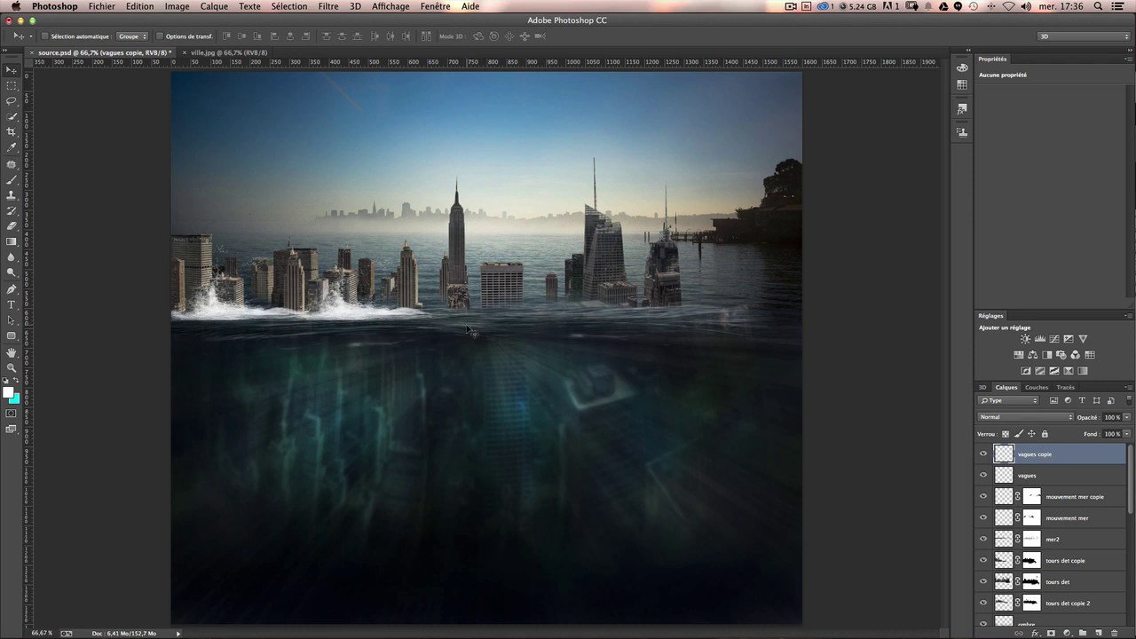
Warp the vagues copie splash into a low, flat streak of surf along the waterline.
key("ctrl+t")
right_click(374, 312)
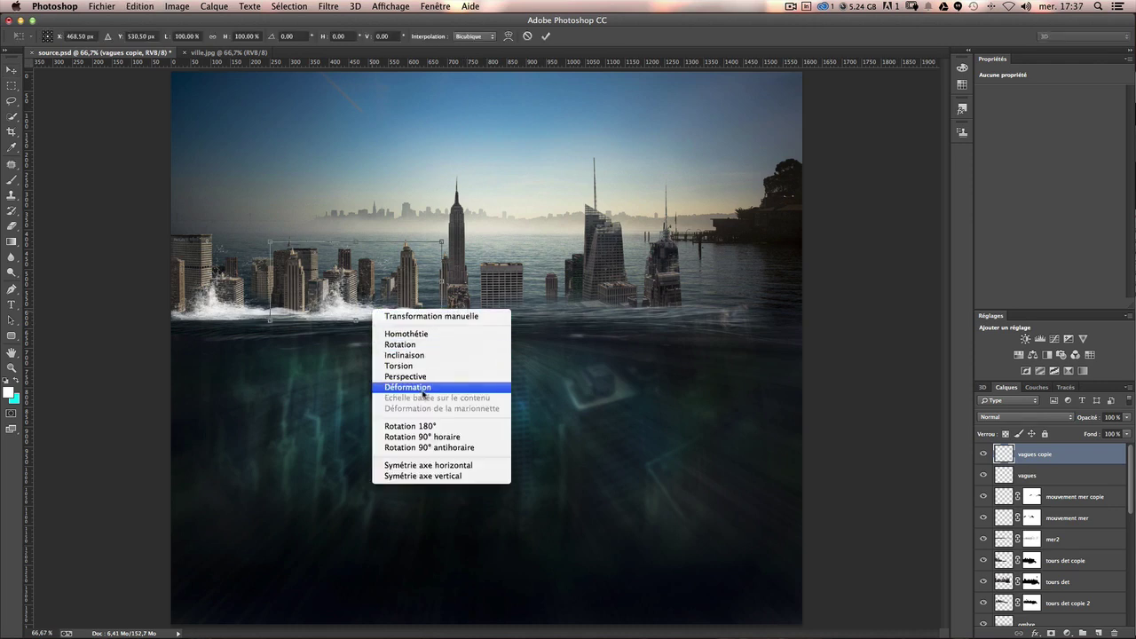
left_click(399, 385)
mouse_move(340, 301)
left_mouse_down()
mouse_move(361, 313)
mouse_move(335, 332)
mouse_move(343, 322)
mouse_move(323, 321)
mouse_move(336, 294)
left_mouse_up()
mouse_move(379, 253)
left_mouse_down()
mouse_move(437, 302)
mouse_move(410, 315)
mouse_move(437, 340)
left_mouse_up()
key("Return")
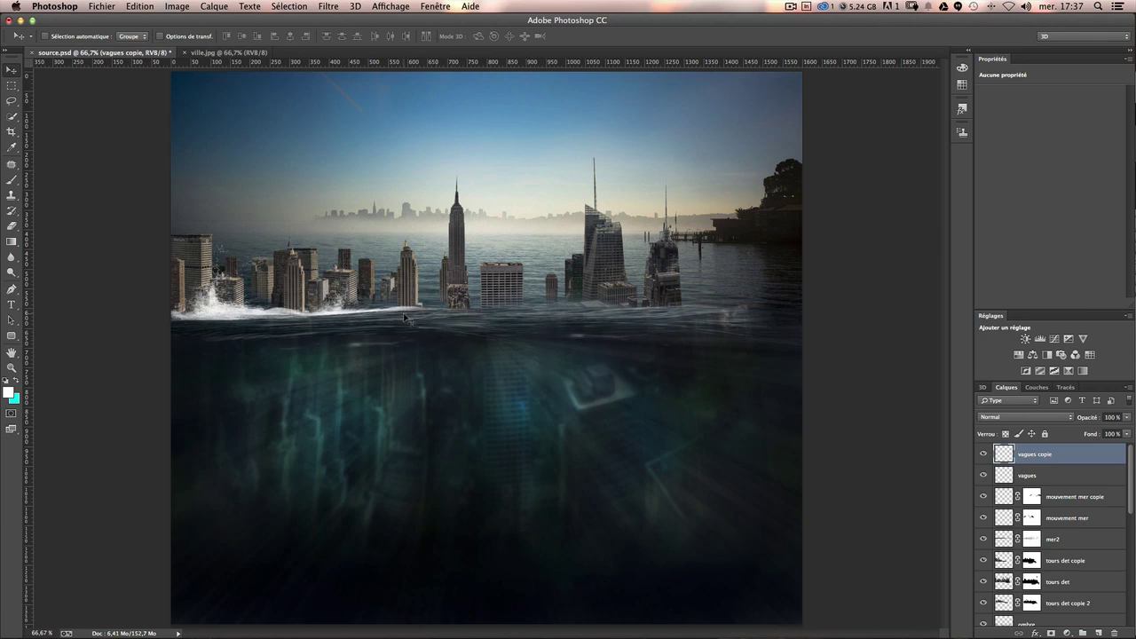
Add a new layer and test a 545 px splash brush stamp, then undo it.
left_click(1097, 632)
left_click(9, 180)
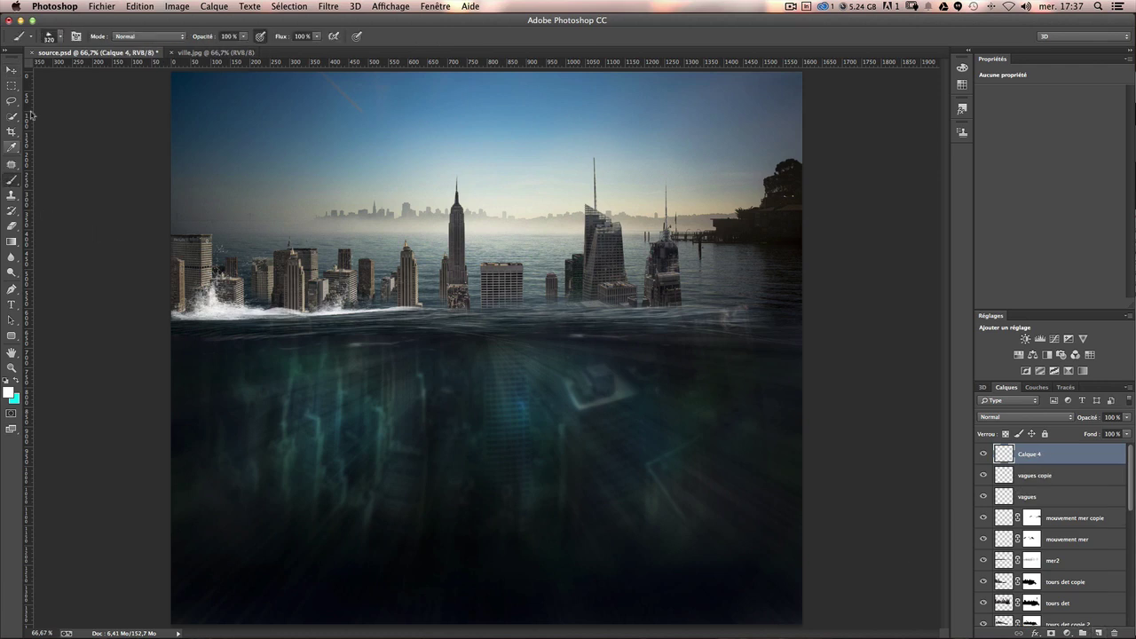
left_click(53, 36)
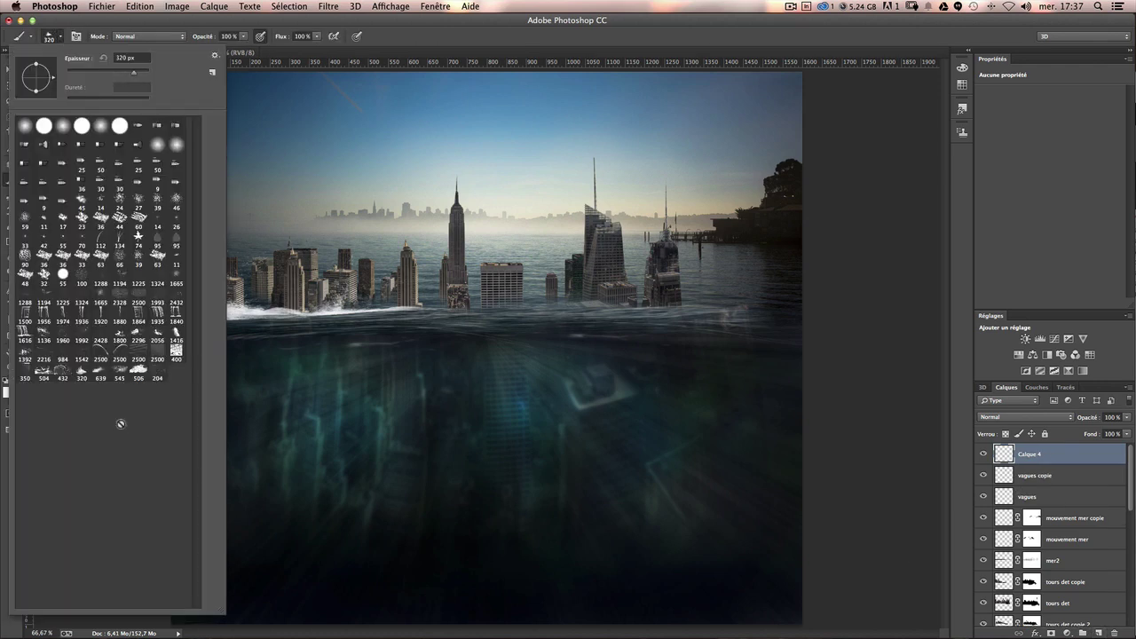
left_click(121, 373)
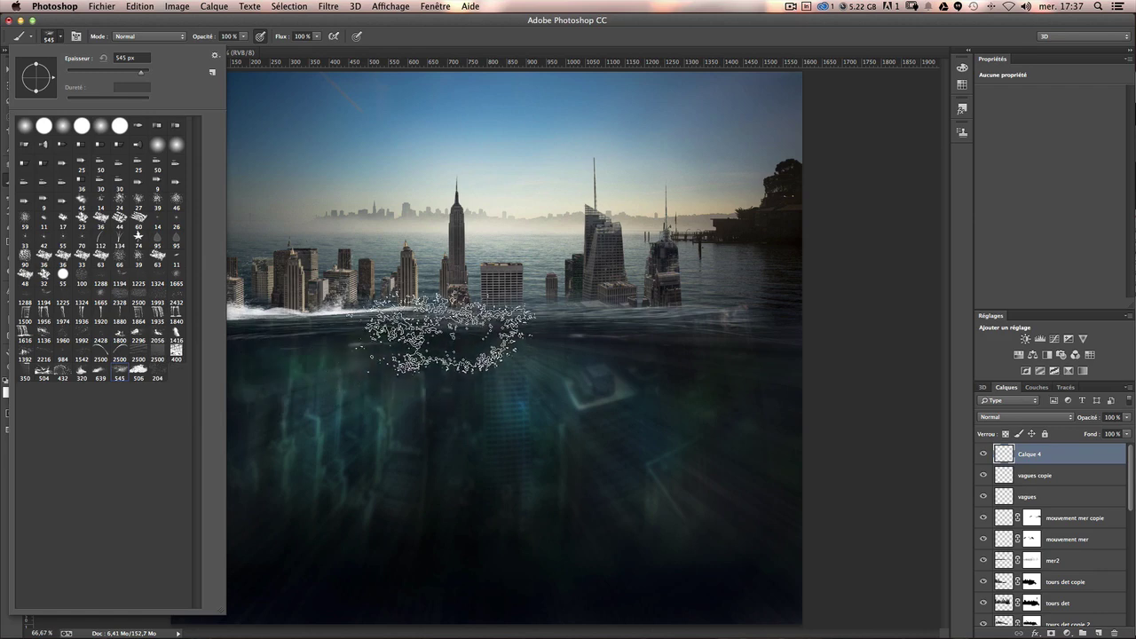
left_click(444, 332)
key("ctrl+z")
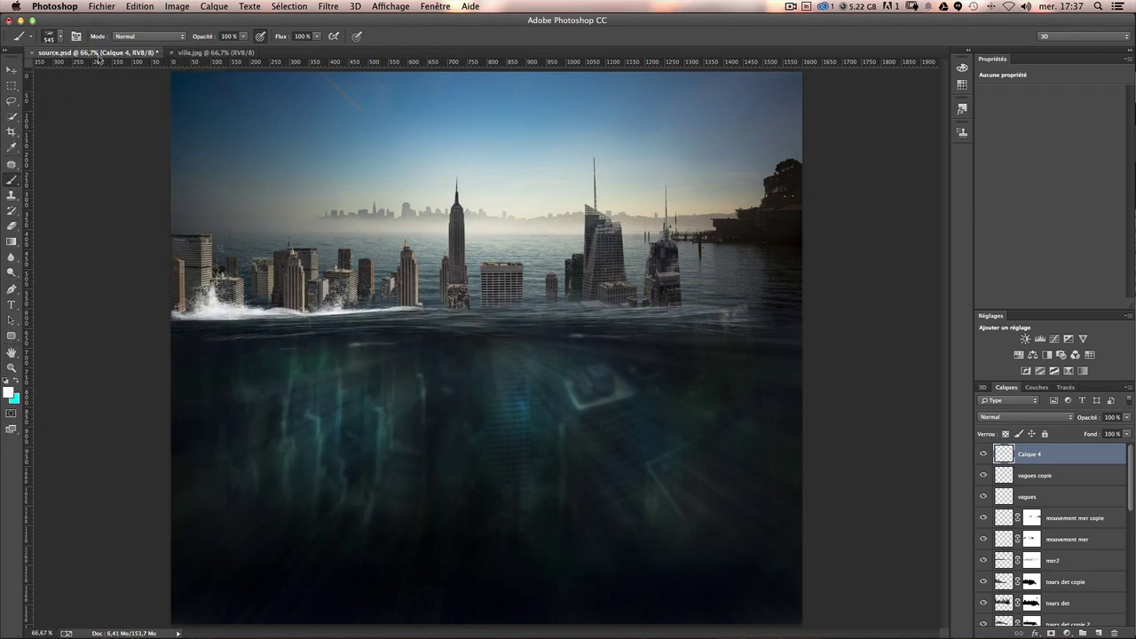
Stamp a large white splash with the 639 px splash brush below the central towers.
left_click(59, 37)
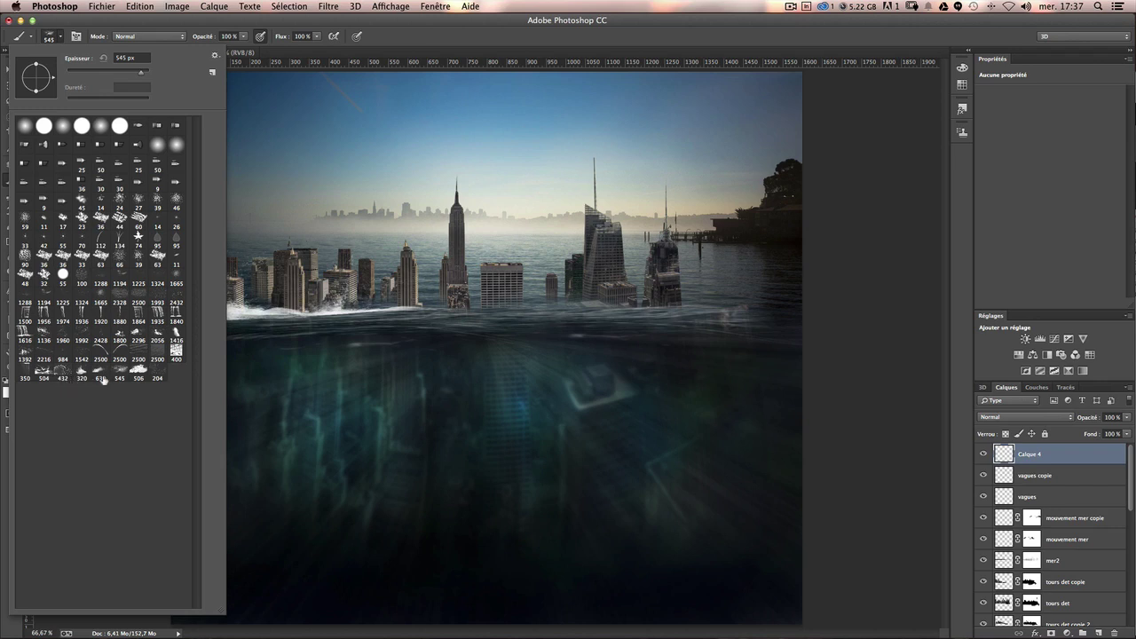
double_click(103, 380)
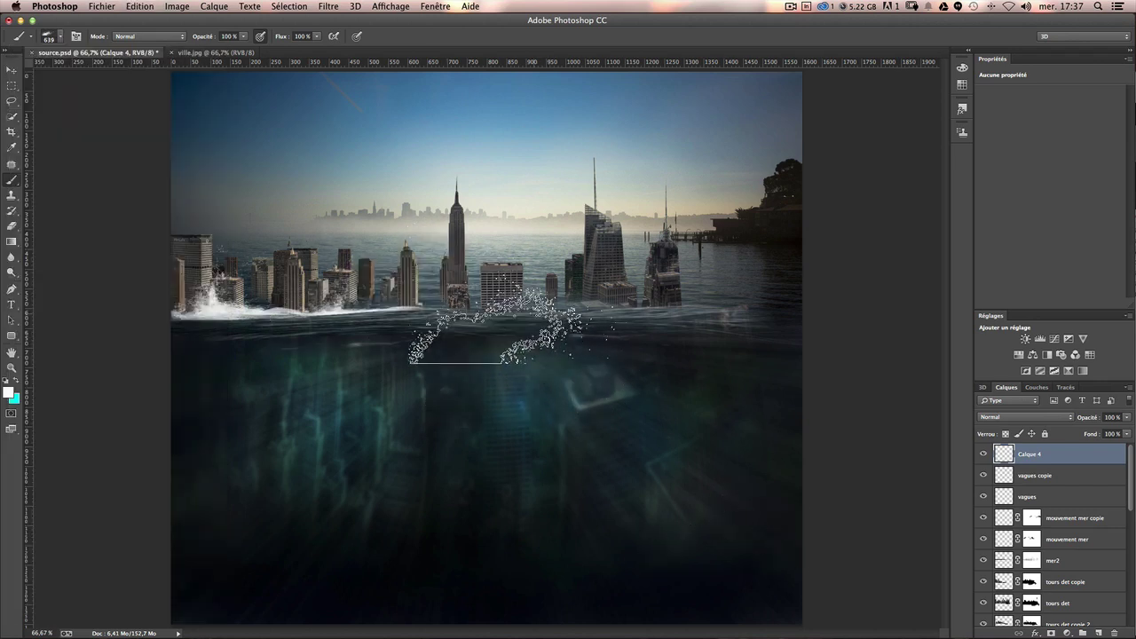
left_click(510, 324)
key("ctrl+z")
left_click(474, 306)
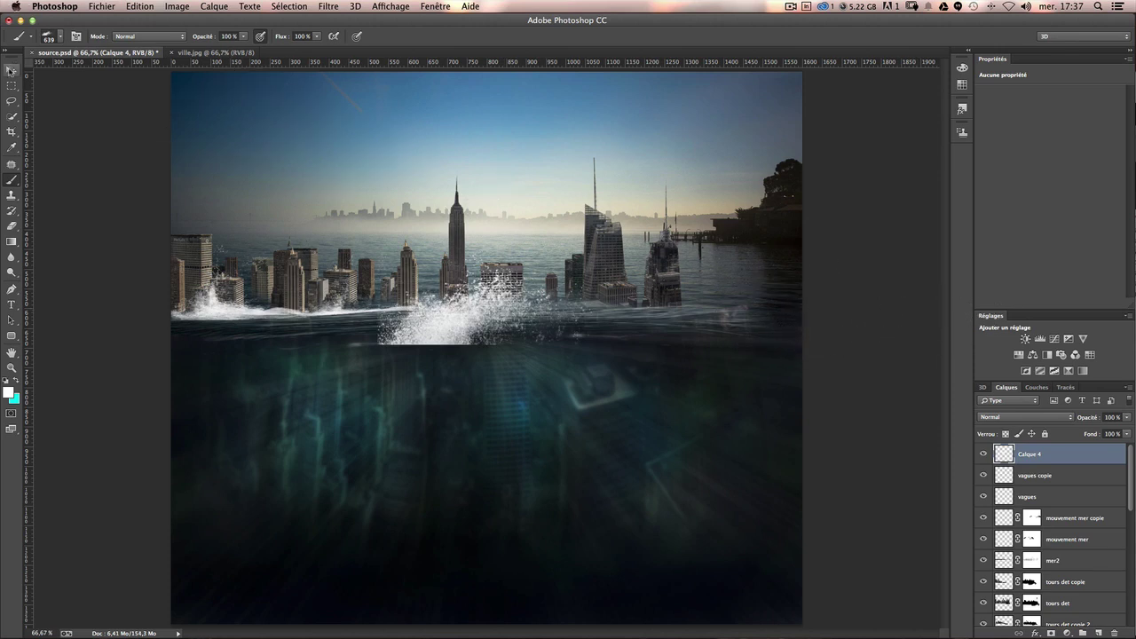
left_click(11, 68)
key("ctrl+t")
Warp the painted splash into a flat band of surf along the waterline.
right_click(472, 308)
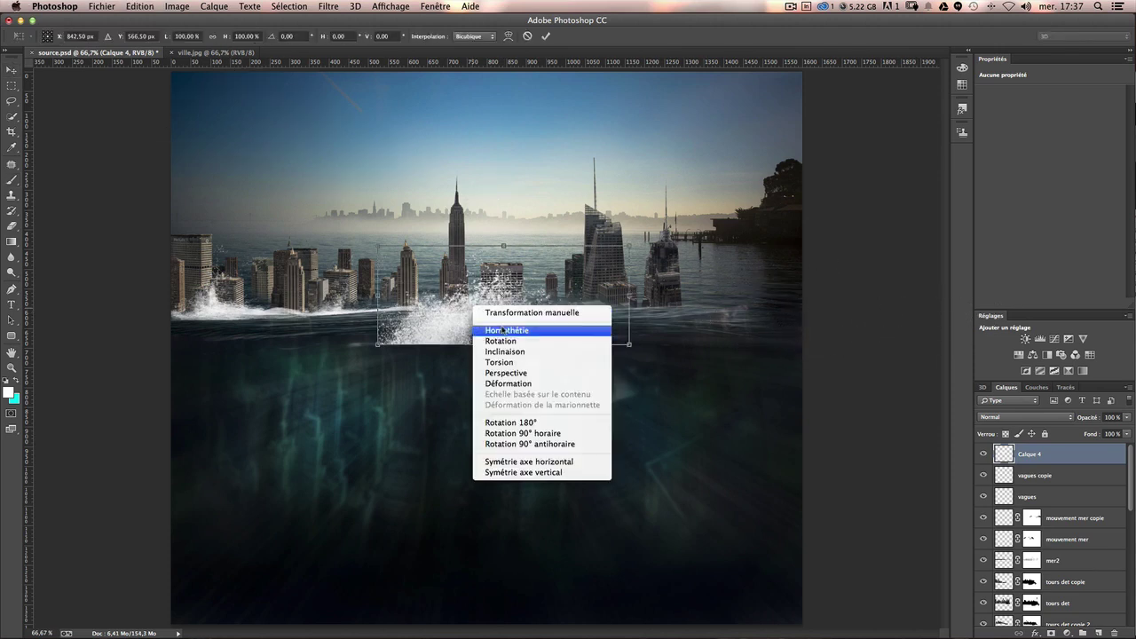
left_click(508, 383)
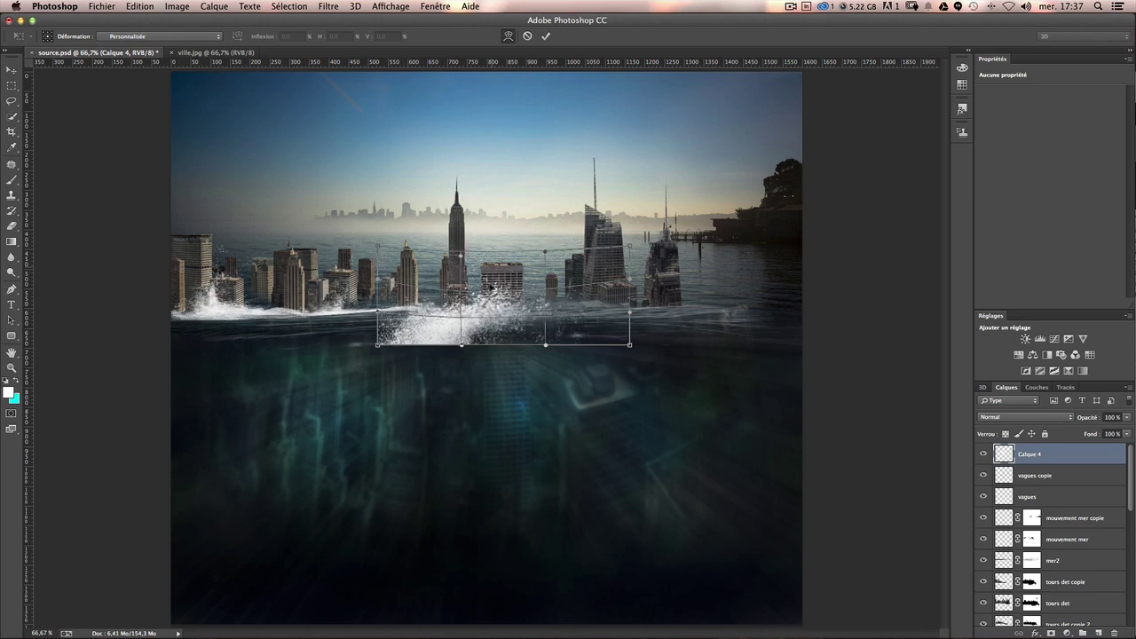
left_click_drag(470, 310, 480, 297)
left_click_drag(377, 344, 340, 322)
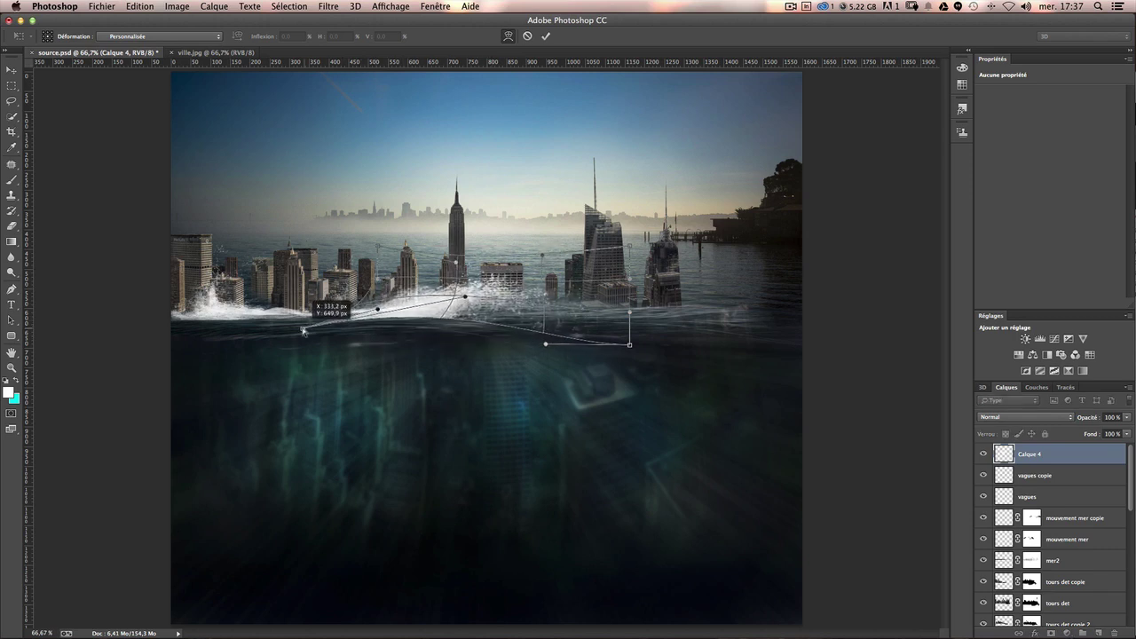
left_click_drag(341, 322, 302, 329)
left_click_drag(417, 323, 448, 332)
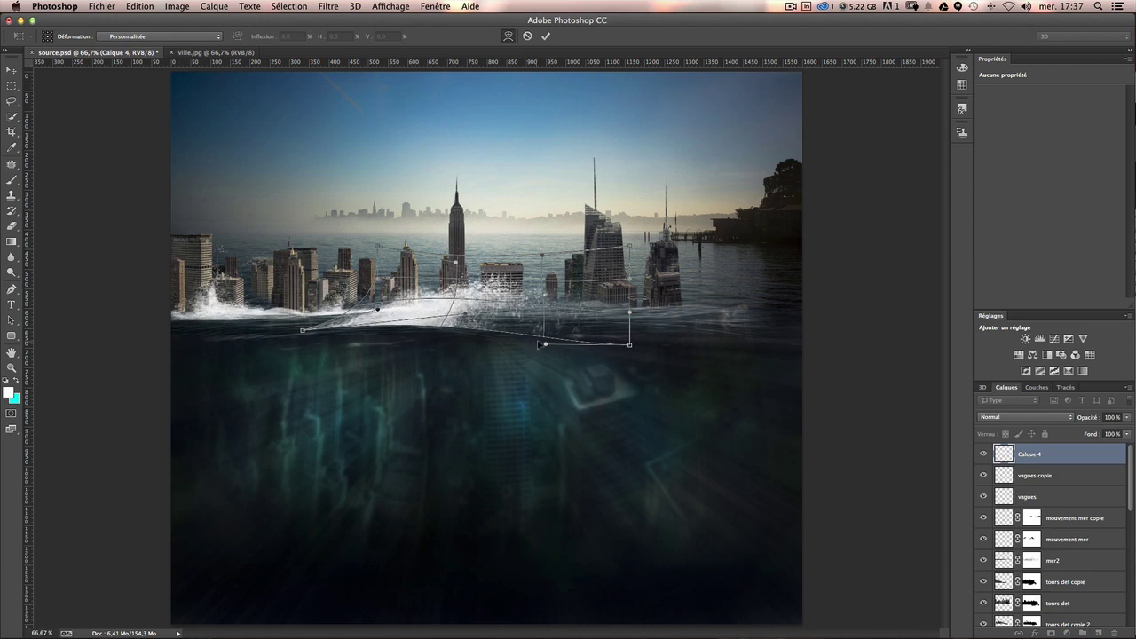
left_click_drag(539, 344, 674, 303)
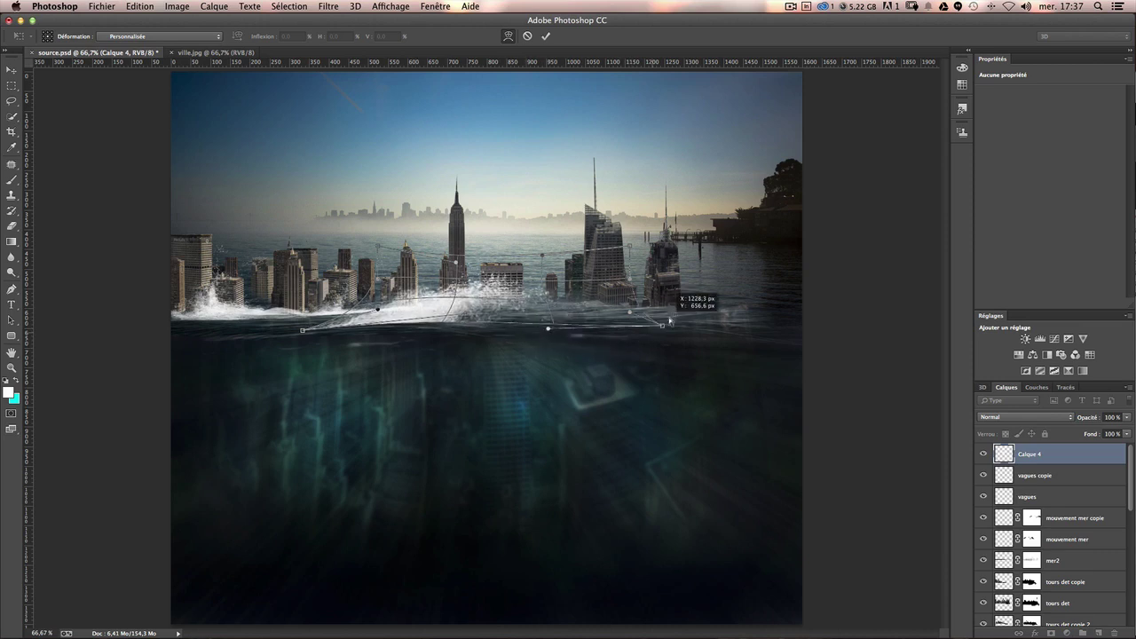
mouse_move(463, 303)
left_mouse_down()
mouse_move(447, 297)
mouse_move(483, 306)
mouse_move(550, 297)
mouse_move(591, 273)
mouse_move(557, 300)
left_mouse_up()
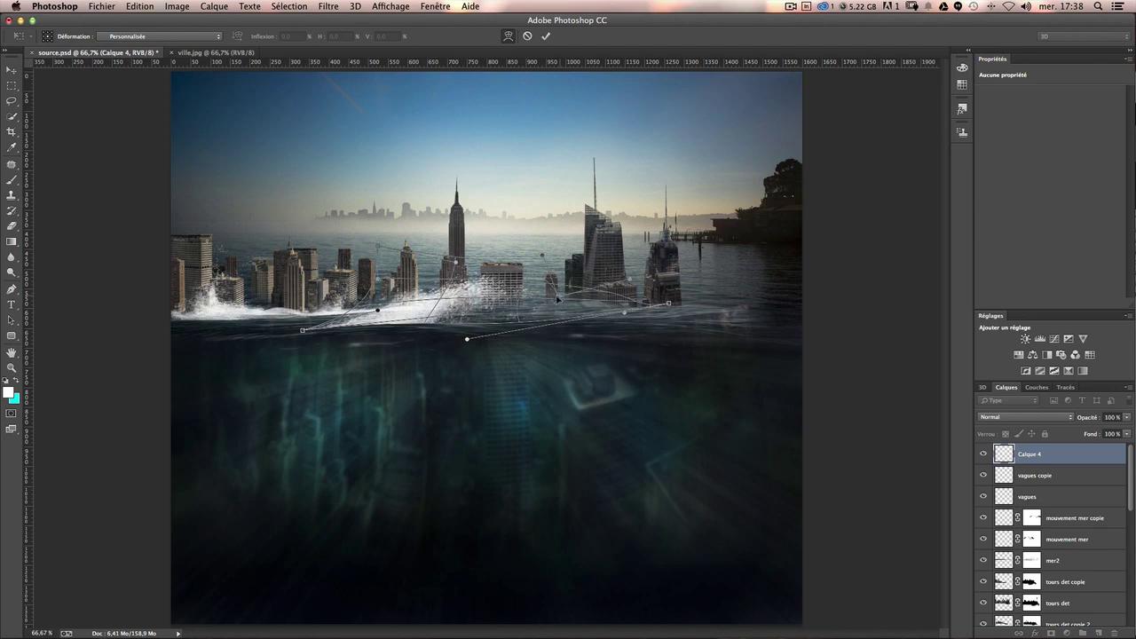
left_click_drag(478, 274, 468, 291)
left_click_drag(391, 327, 468, 314)
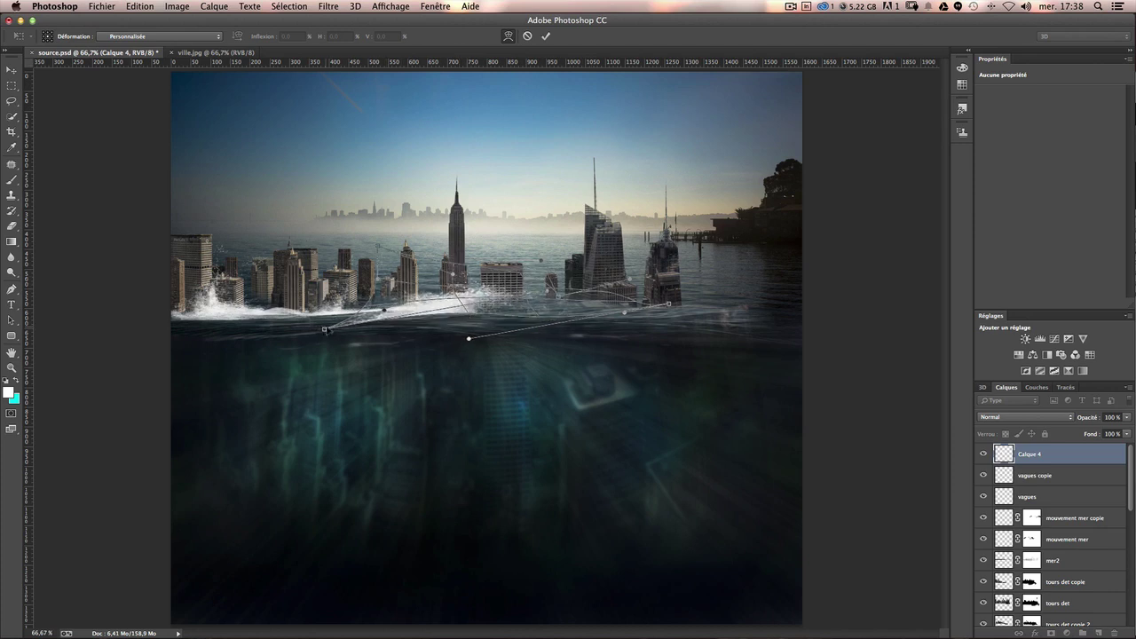
left_click_drag(323, 332, 322, 325)
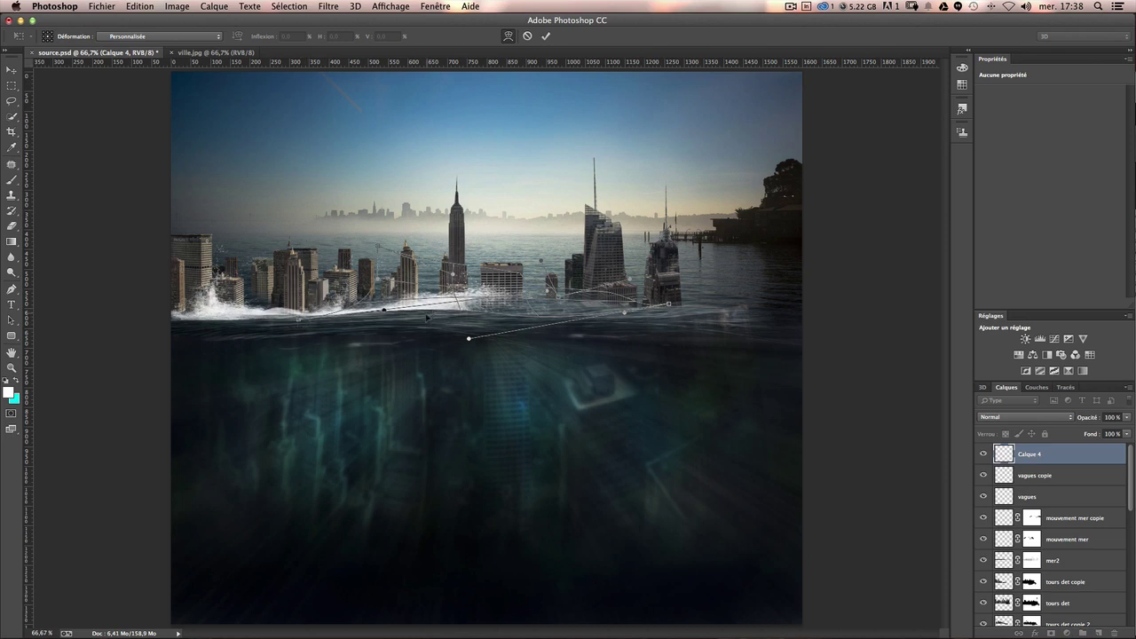
left_click_drag(439, 312, 435, 320)
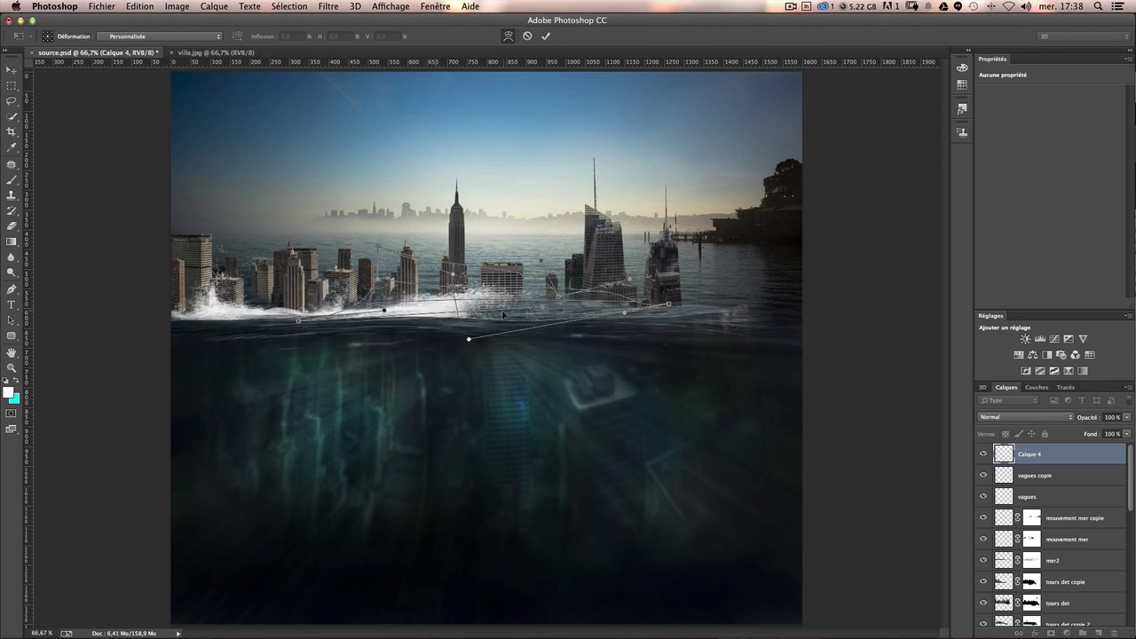
key("Return")
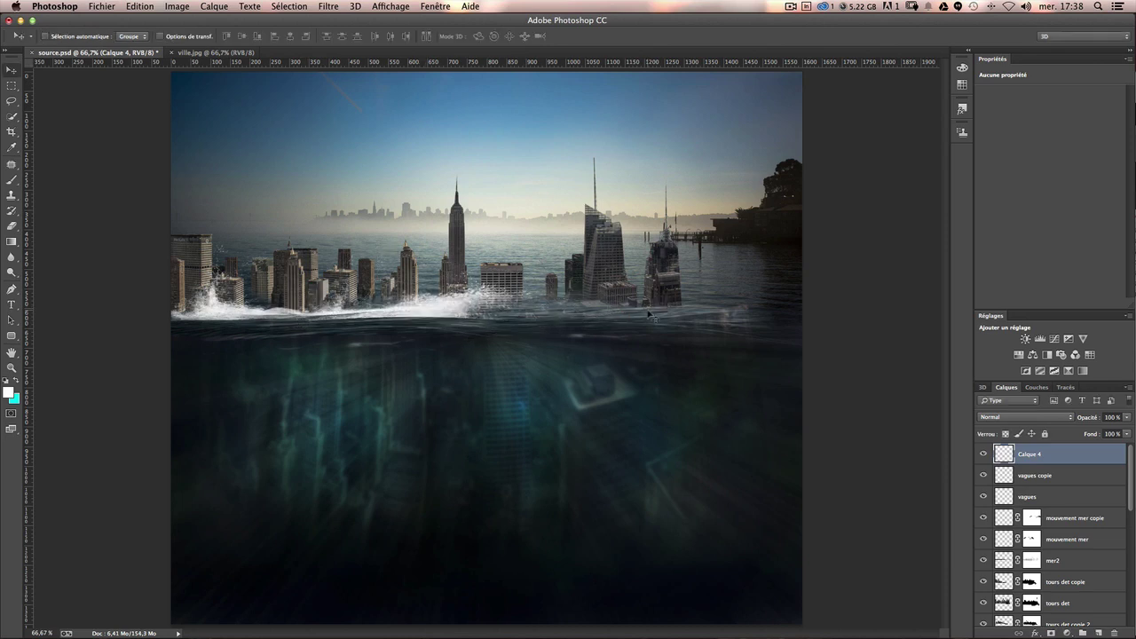
Shrink the splash to about two-thirds size and move it down onto the waterline.
key("ctrl+t")
left_click_drag(606, 324, 491, 302)
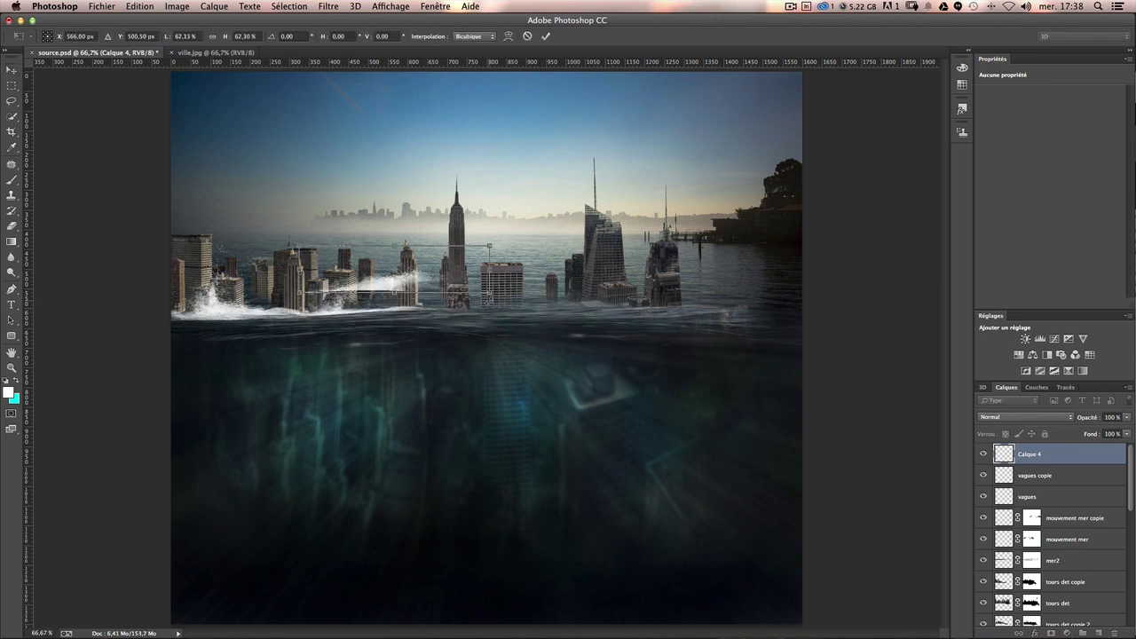
key("Return")
mouse_move(437, 290)
left_mouse_down()
mouse_move(446, 315)
mouse_move(472, 317)
left_mouse_up()
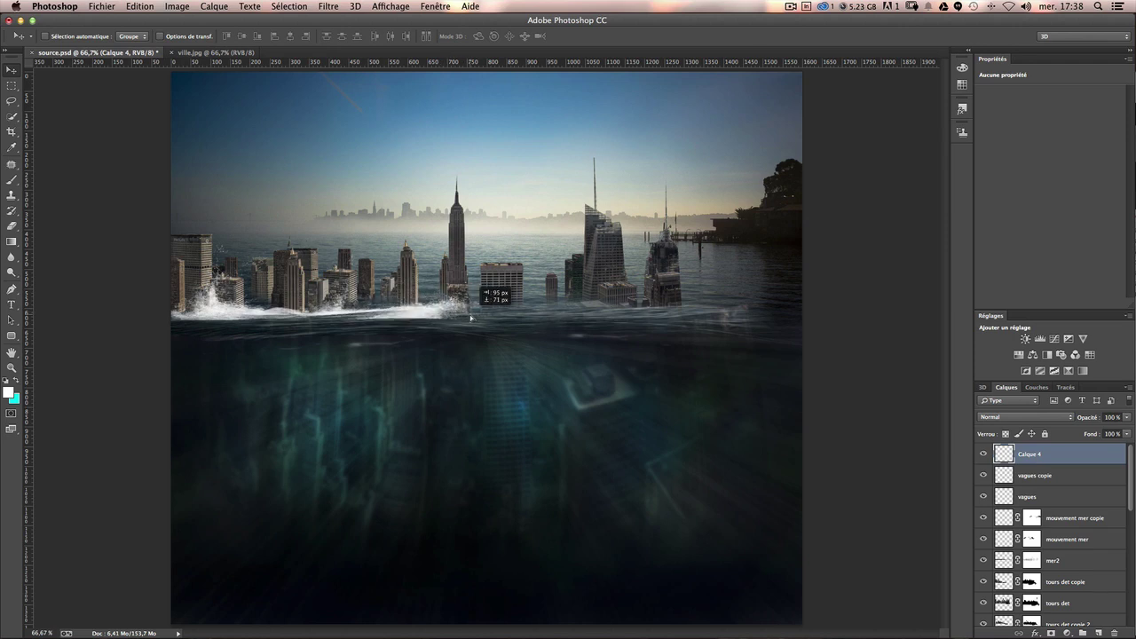
left_click_drag(471, 317, 467, 317)
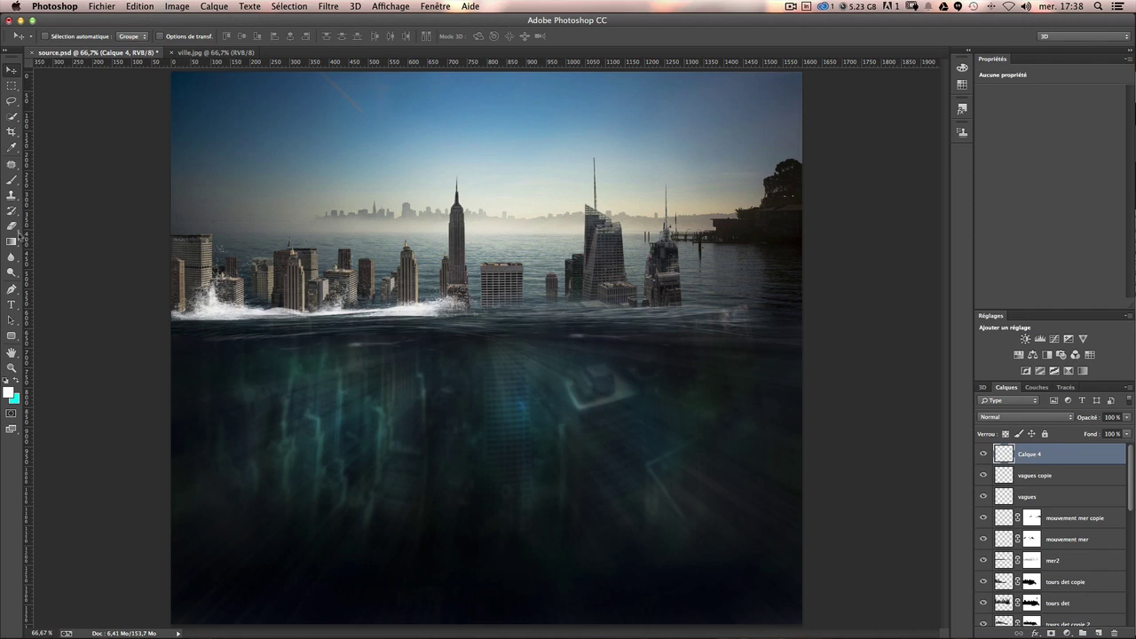
Pick a large brush tip and try 154 px and 75 px sizes, undoing the test strokes.
left_click(12, 181)
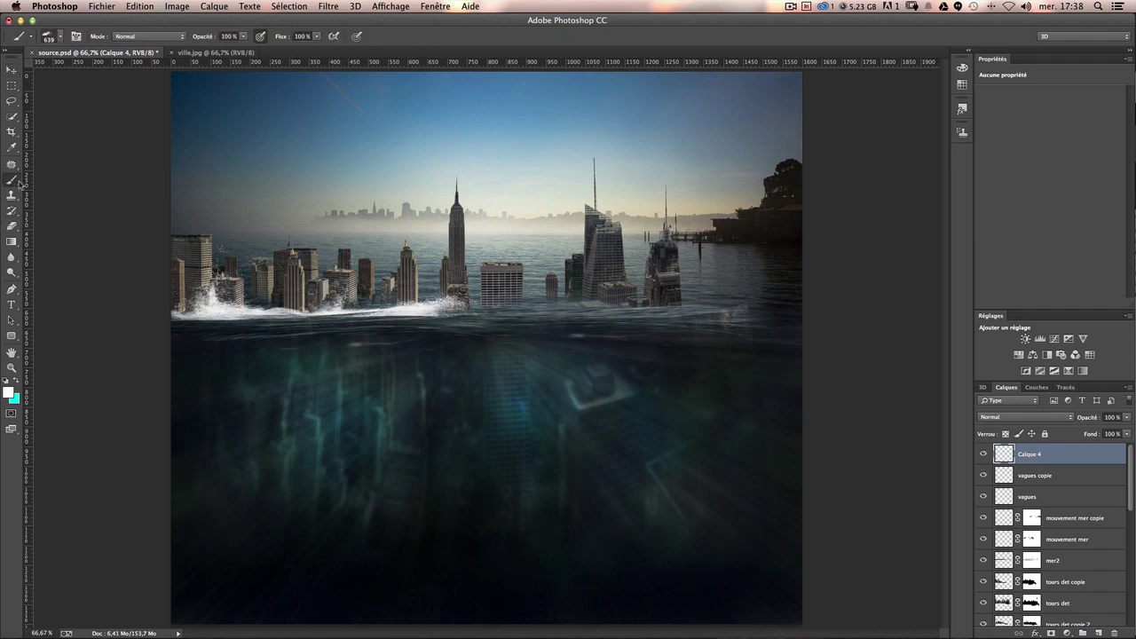
left_click(52, 39)
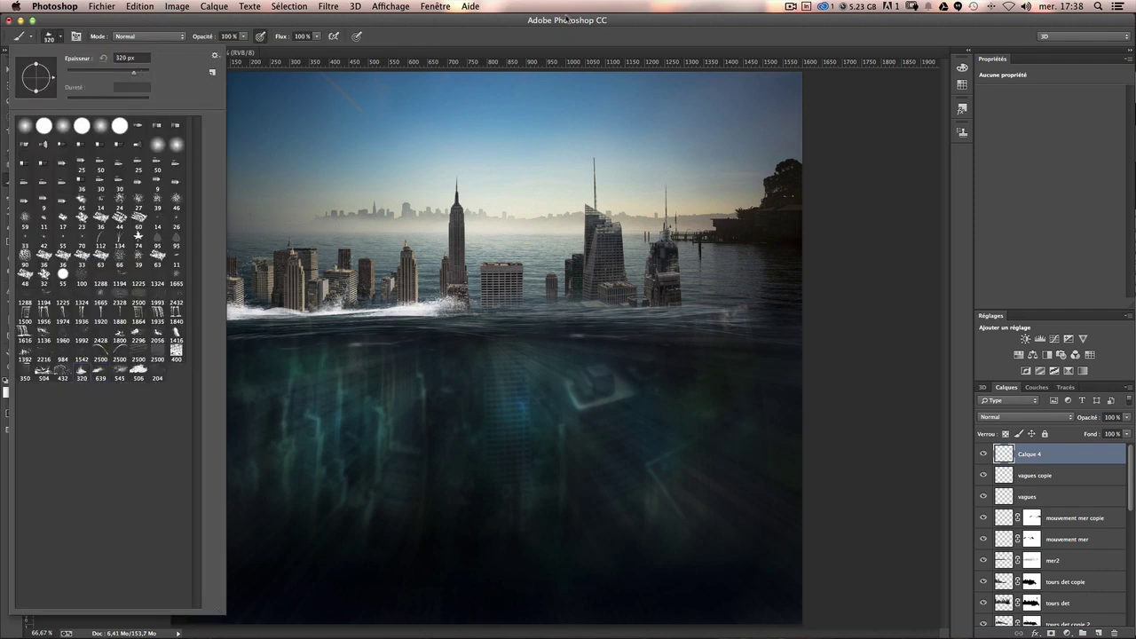
double_click(82, 378)
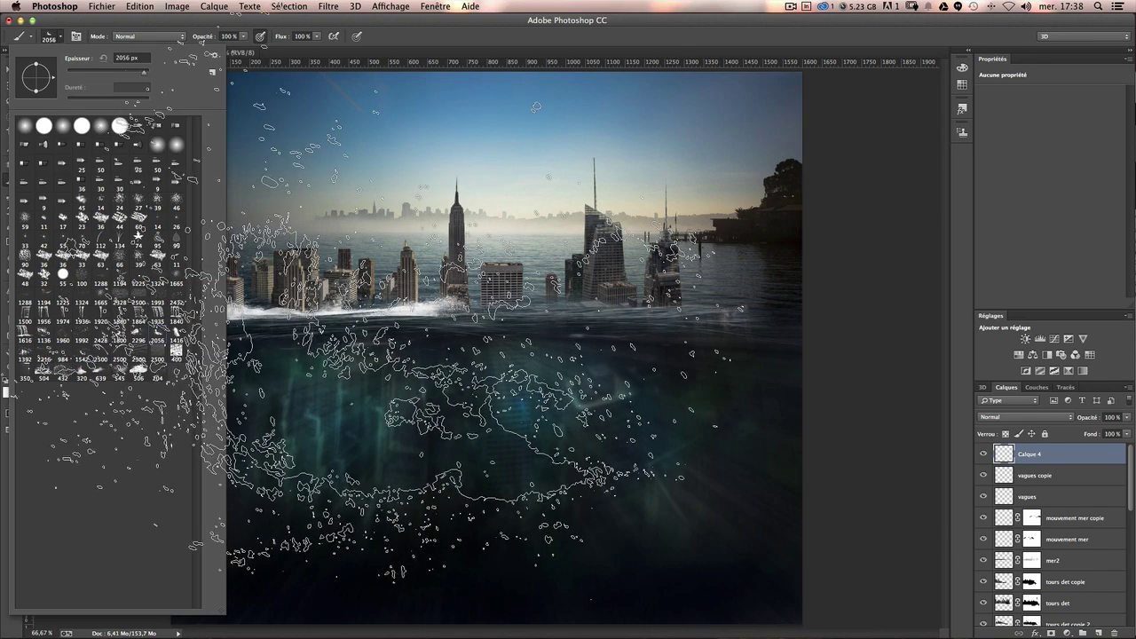
left_click_drag(546, 304, 353, 319)
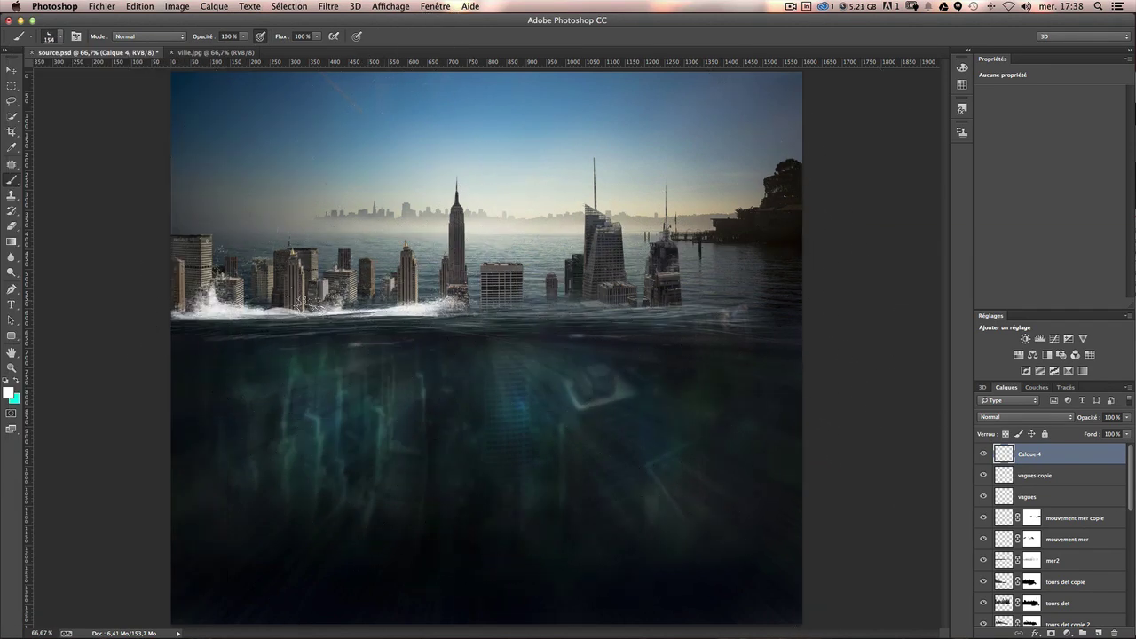
key("super+z")
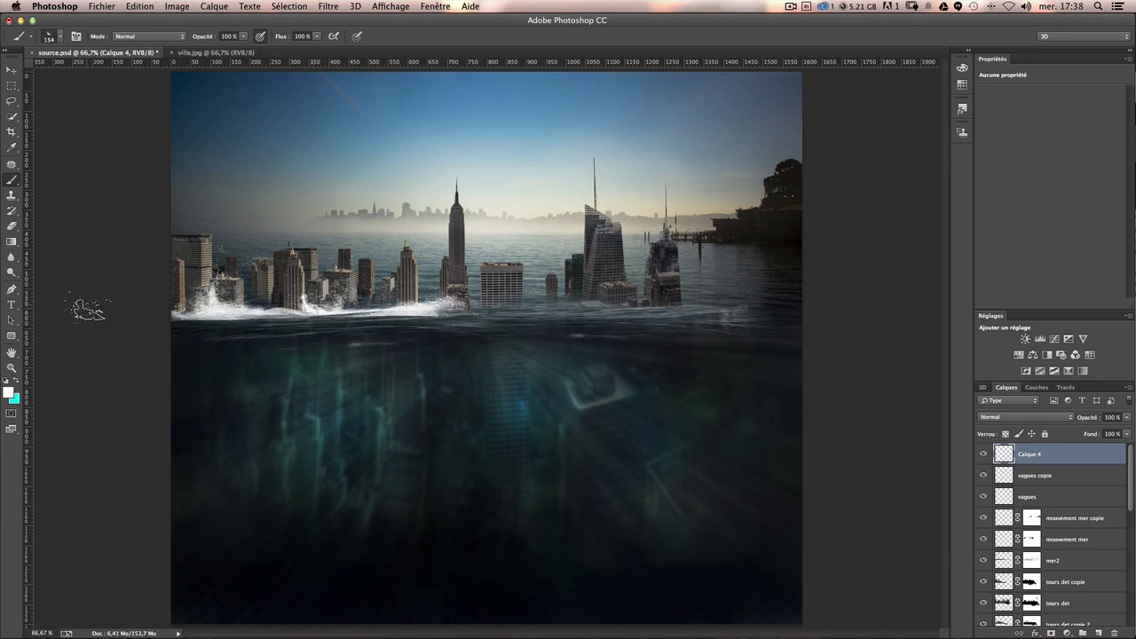
key("super+z")
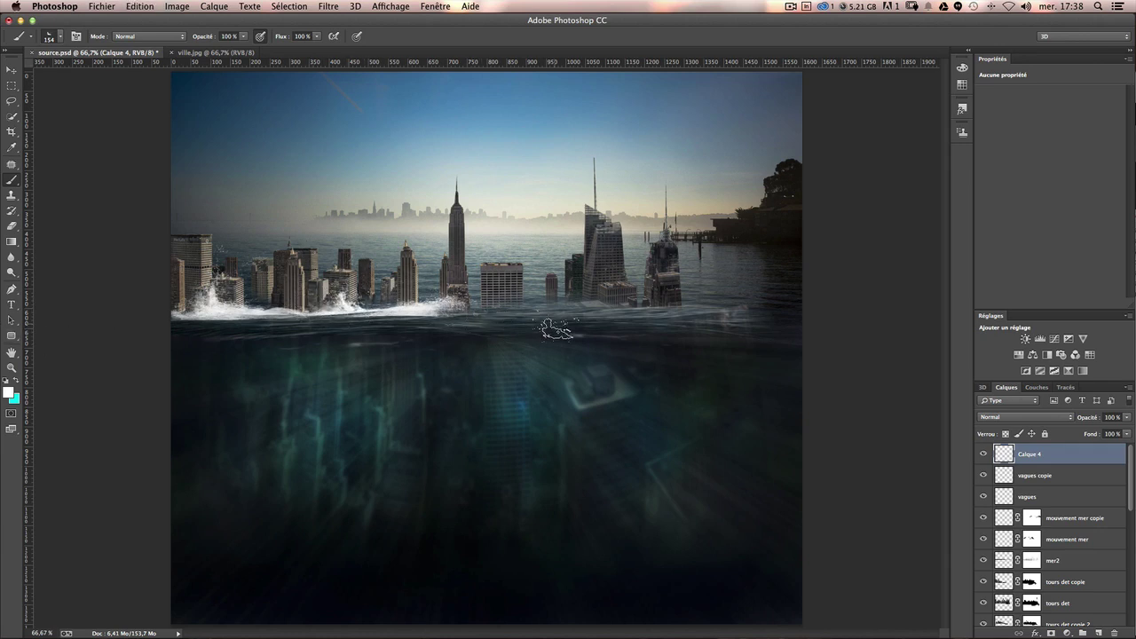
left_click_drag(448, 324, 408, 321)
key("ctrl+z")
Try a splash-shaped brush tip, remove the oversized stamps, and shrink it to 56 px.
left_click(56, 38)
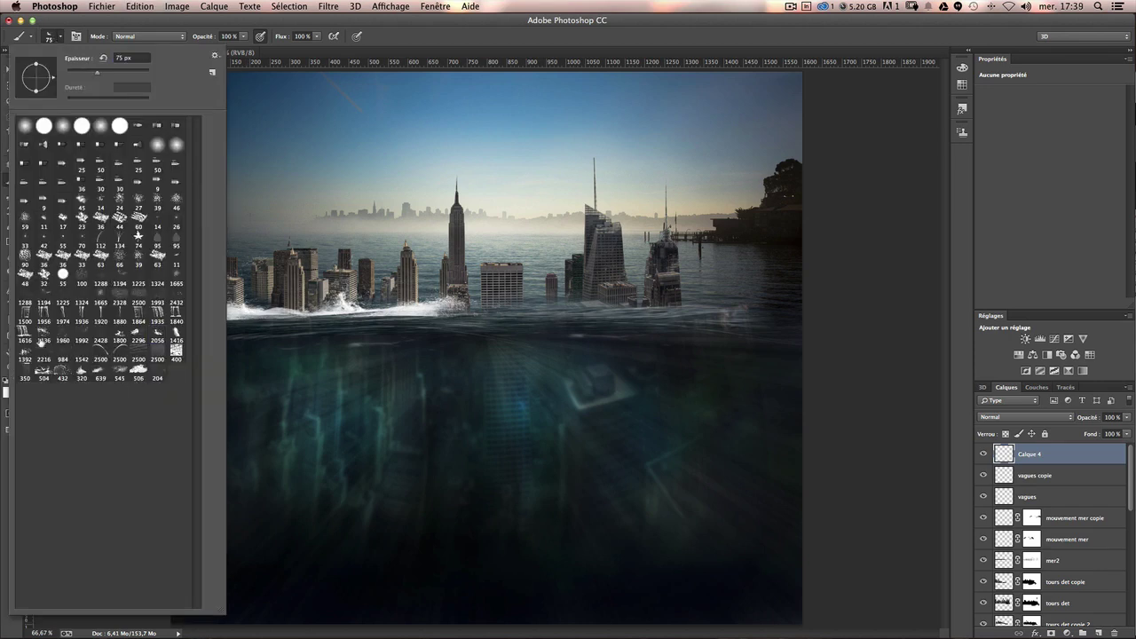
left_click(42, 341)
left_click(430, 324)
left_click(459, 311)
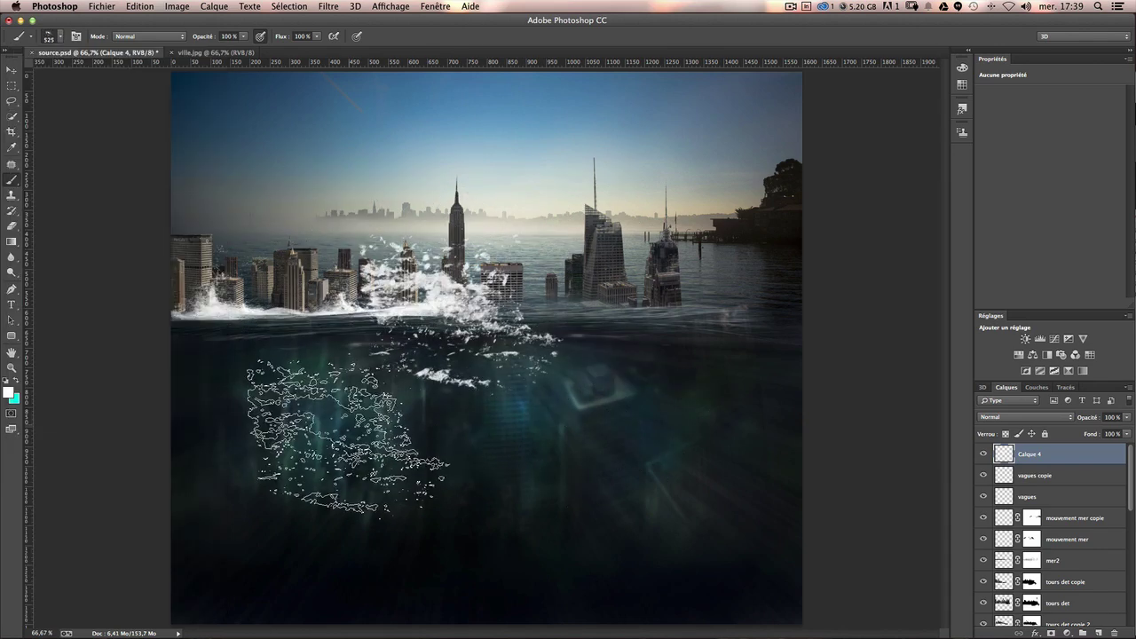
key("ctrl+z")
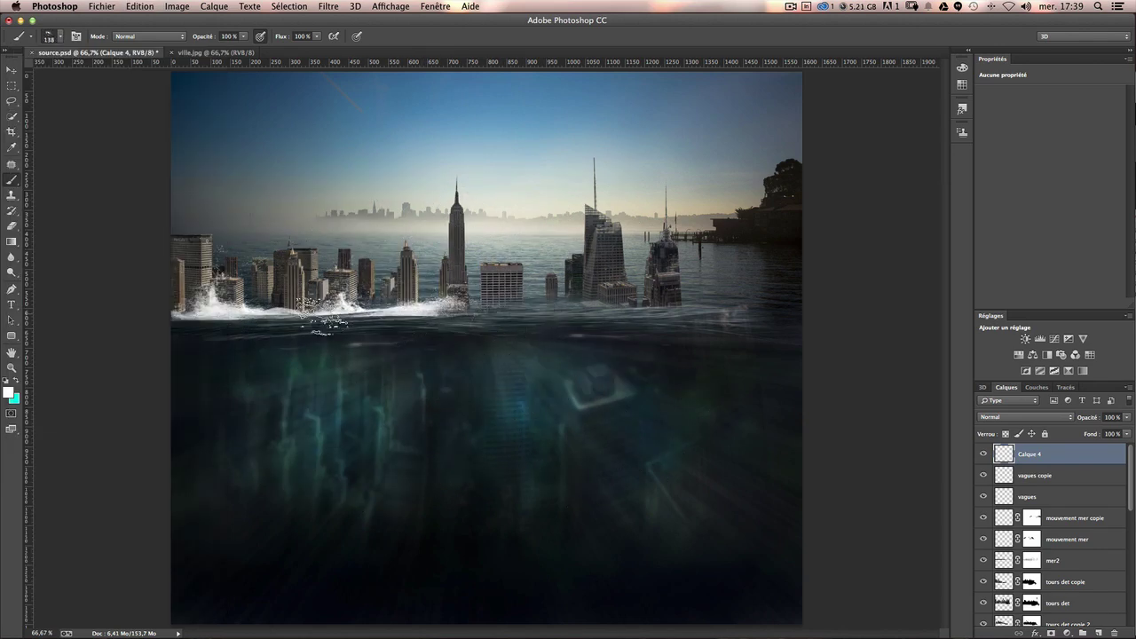
key("ctrl+z")
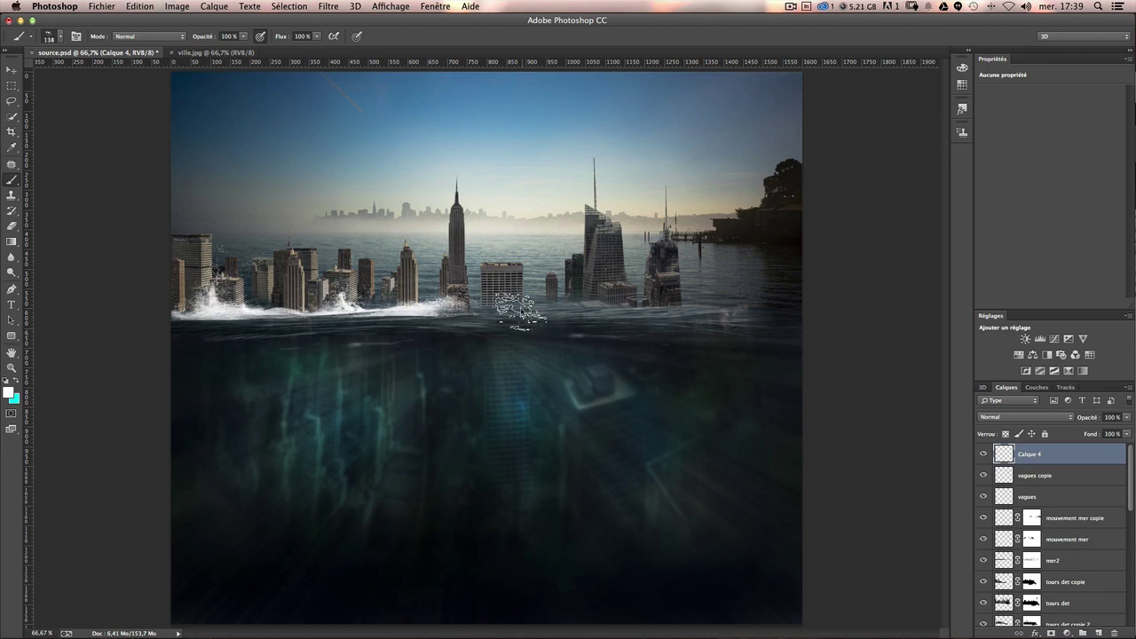
left_click_drag(519, 311, 497, 310)
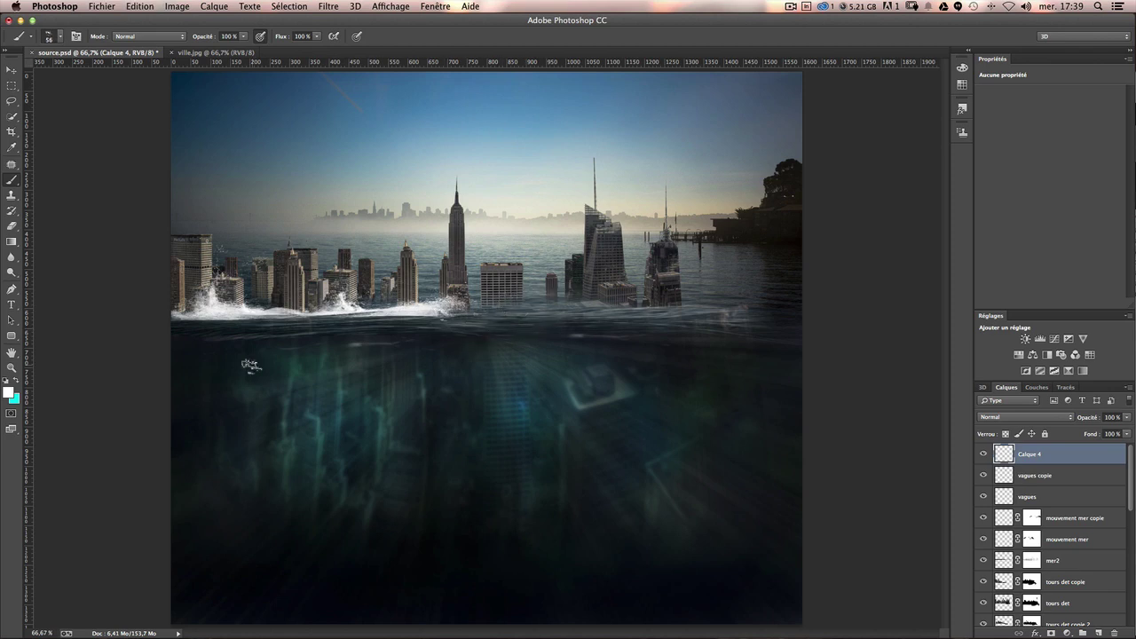
Use the 1500 splash tip at 119 px to paint white splashes along the shoreline.
left_click(61, 39)
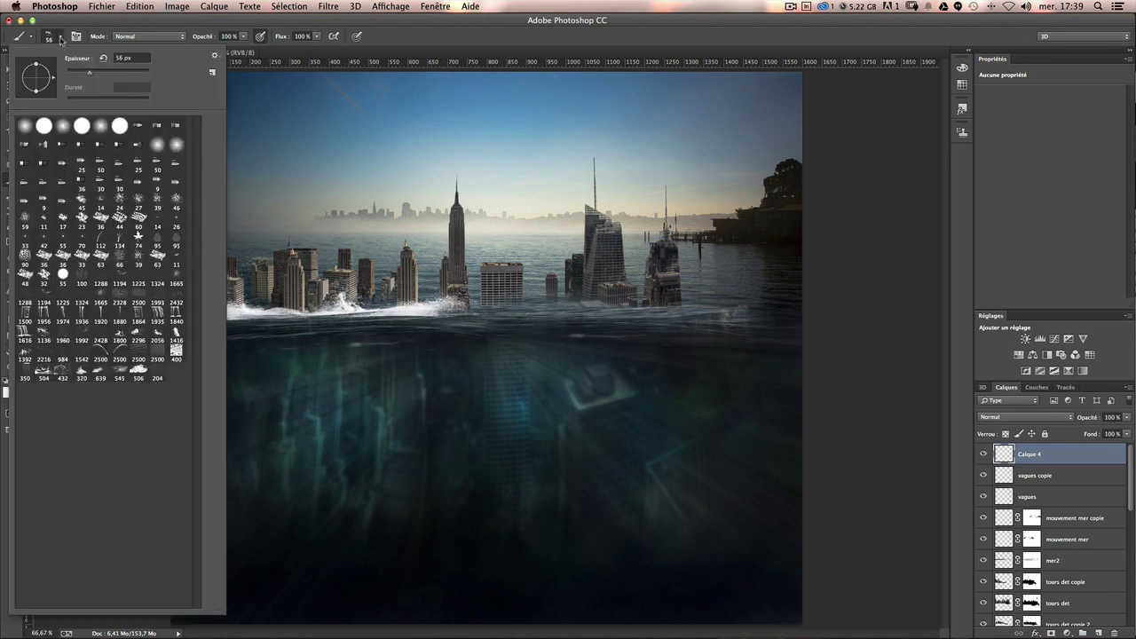
left_click(25, 313)
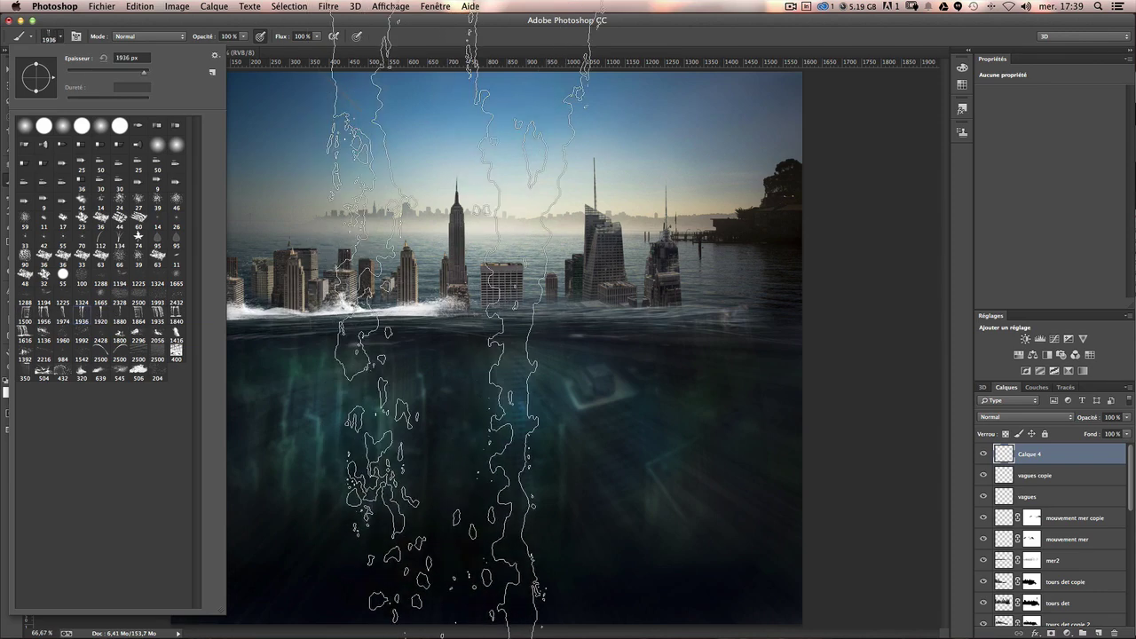
key("Escape")
left_click_drag(621, 324, 569, 324)
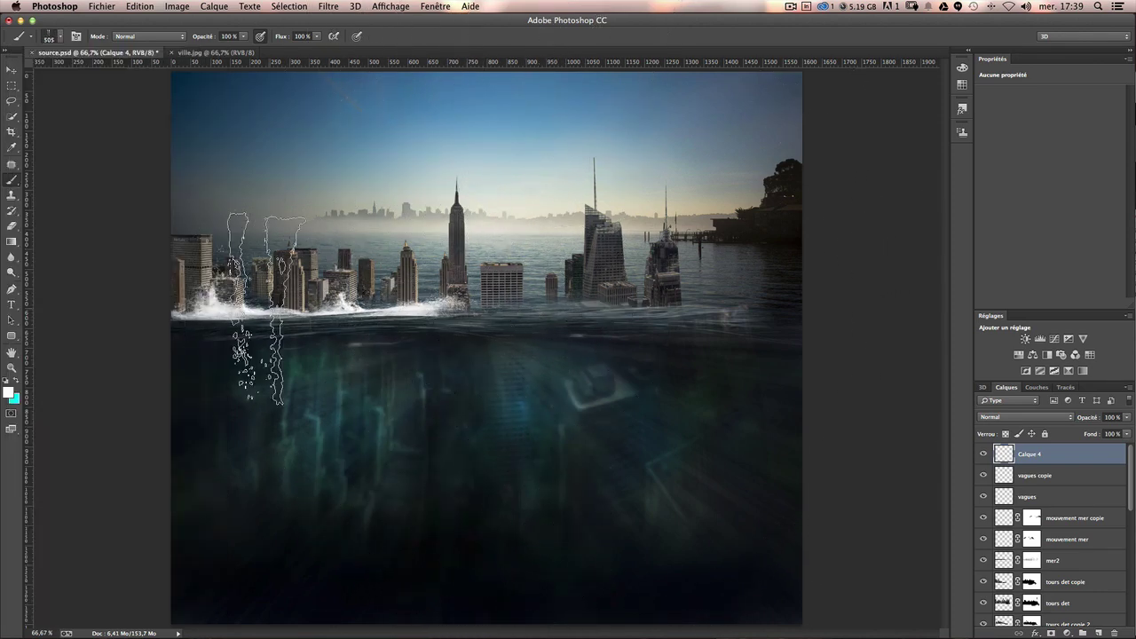
left_click_drag(296, 326, 204, 320)
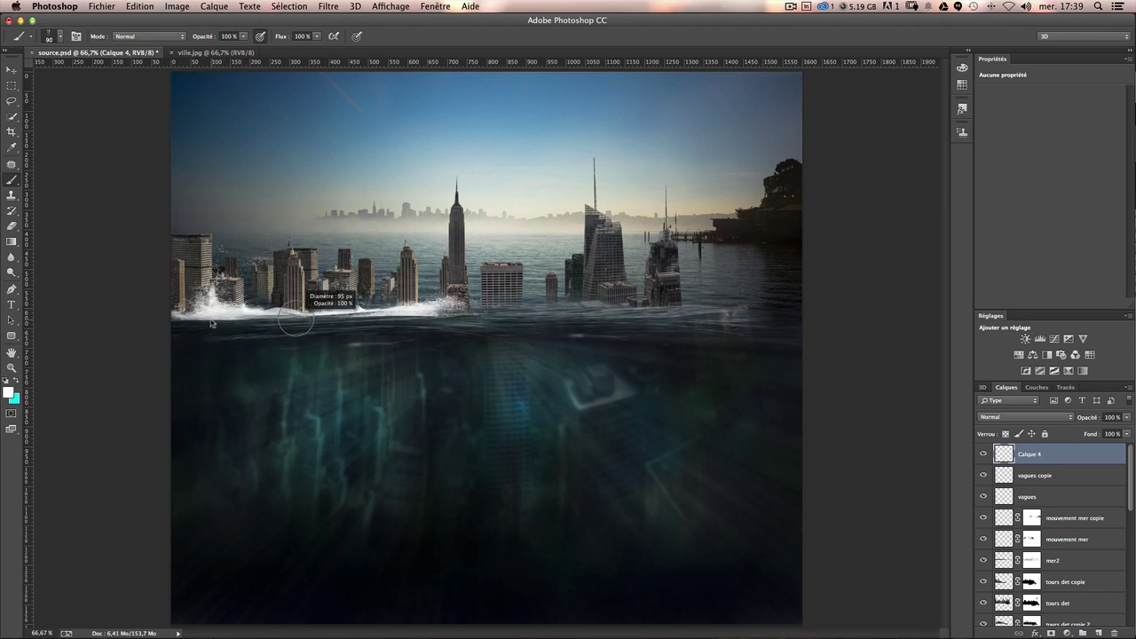
left_click(260, 289)
left_click(321, 285)
left_click(364, 291)
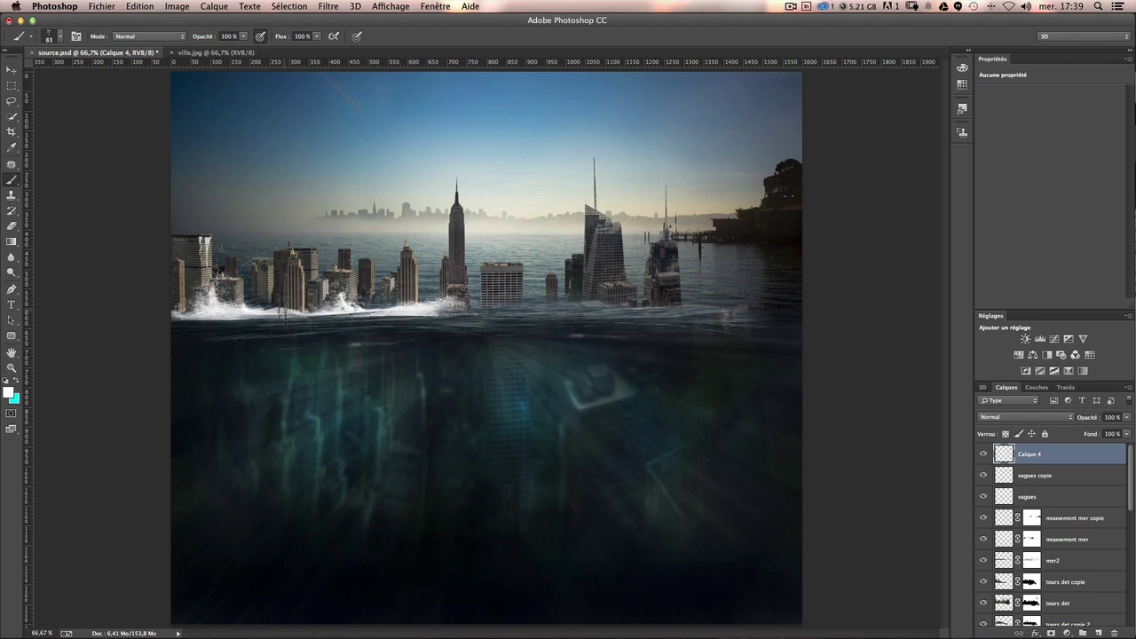
Add white drips down the left building, lower brush opacity, and toggle the Calque 4 waves.
left_click_drag(190, 249, 197, 272)
key("super+z")
mouse_move(242, 38)
left_mouse_down()
mouse_move(235, 50)
mouse_move(215, 47)
left_mouse_up()
key("super+z")
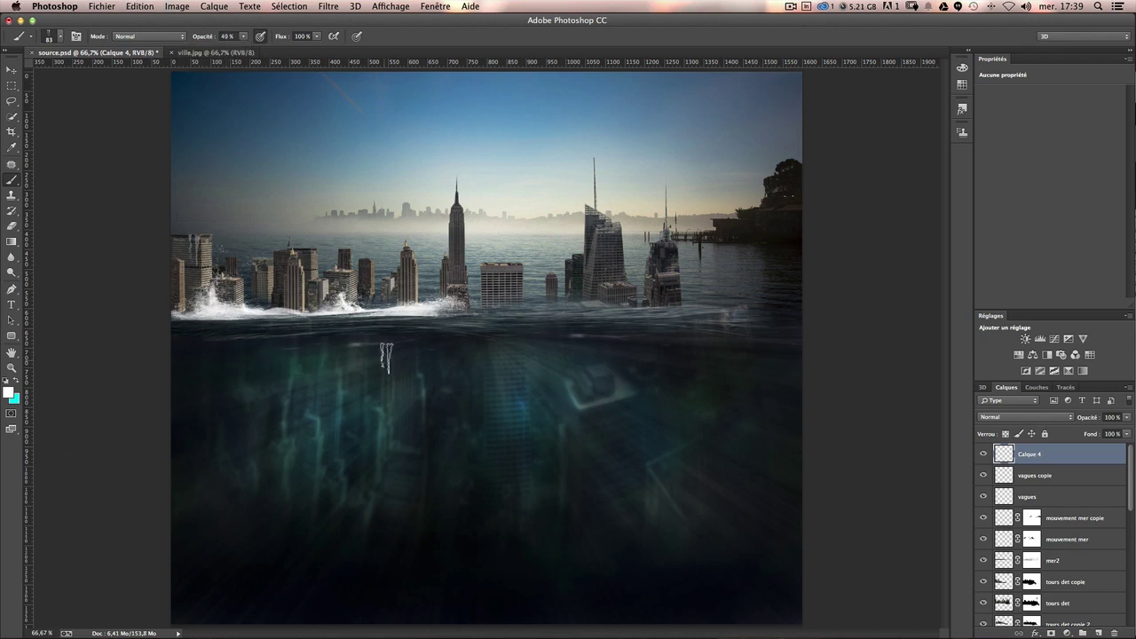
left_click_drag(374, 312, 372, 309)
left_click(11, 71)
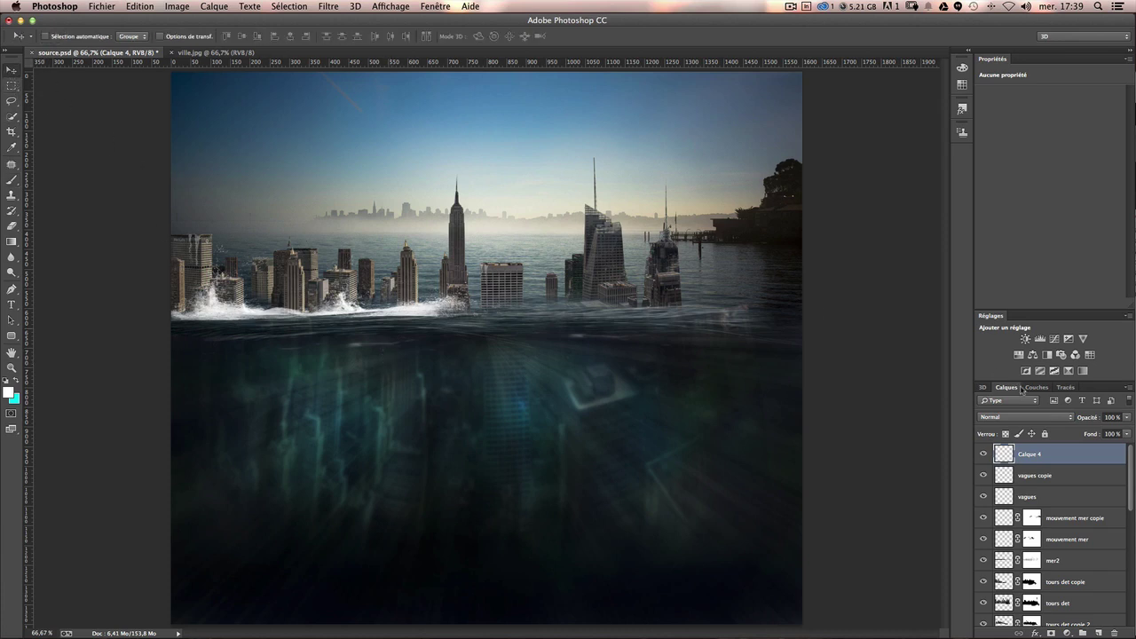
left_click(985, 454)
left_click(985, 455)
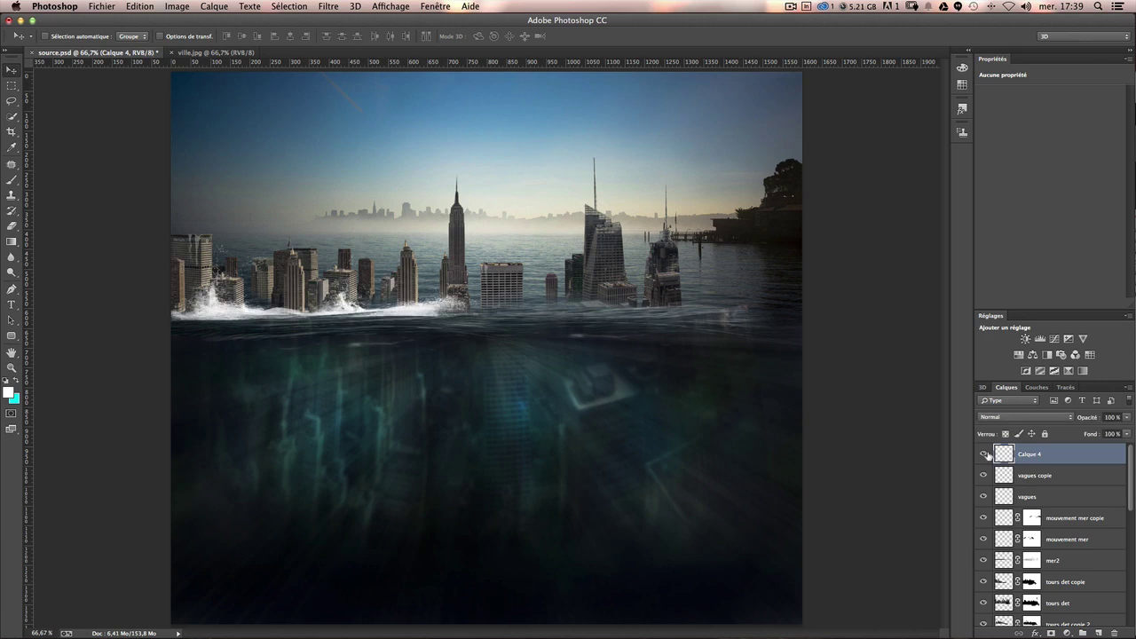
Duplicate Calque 4 and both vagues layers, then merge the copies into one layer.
left_click(1061, 500, "shift")
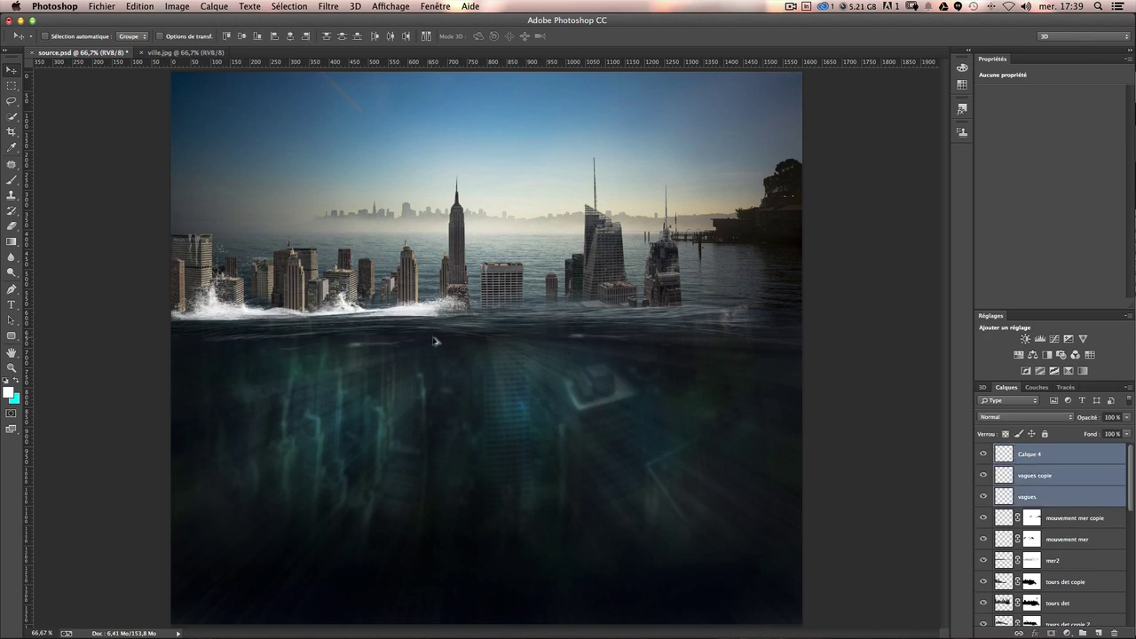
mouse_move(435, 341)
left_mouse_down()
mouse_move(588, 363)
mouse_move(615, 435)
left_mouse_up()
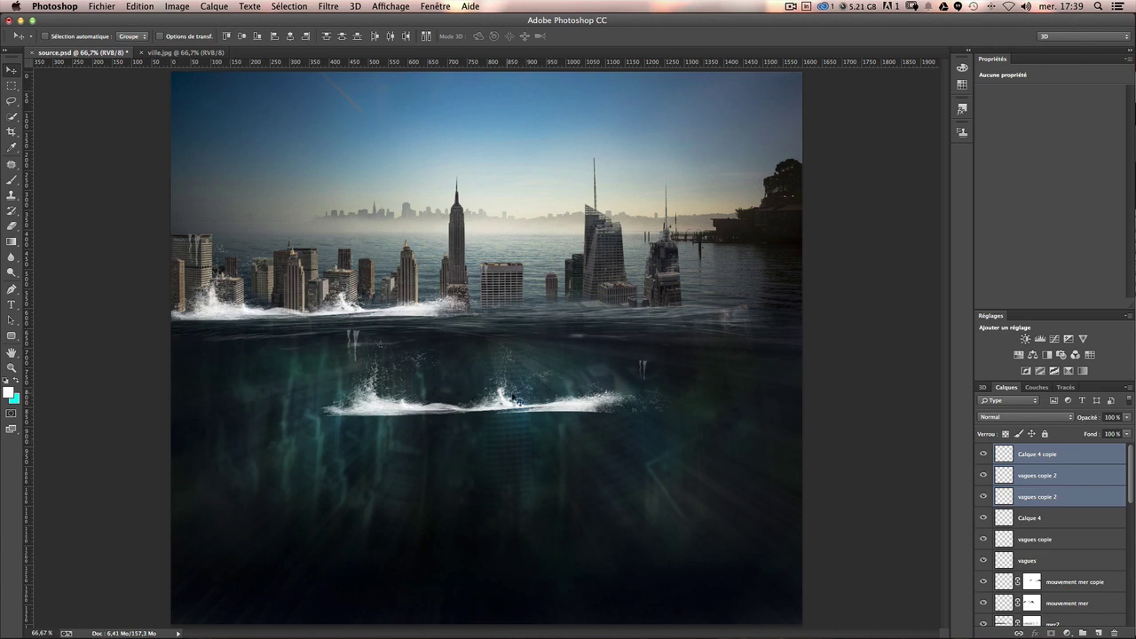
right_click(1054, 460)
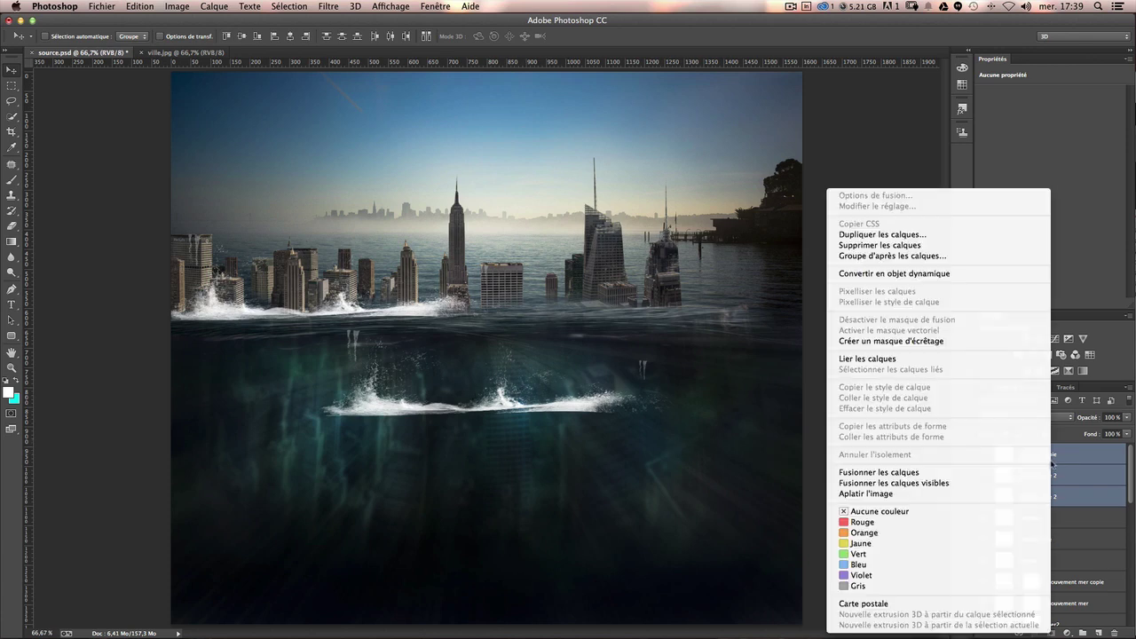
left_click(908, 472)
left_click_drag(523, 413, 530, 471)
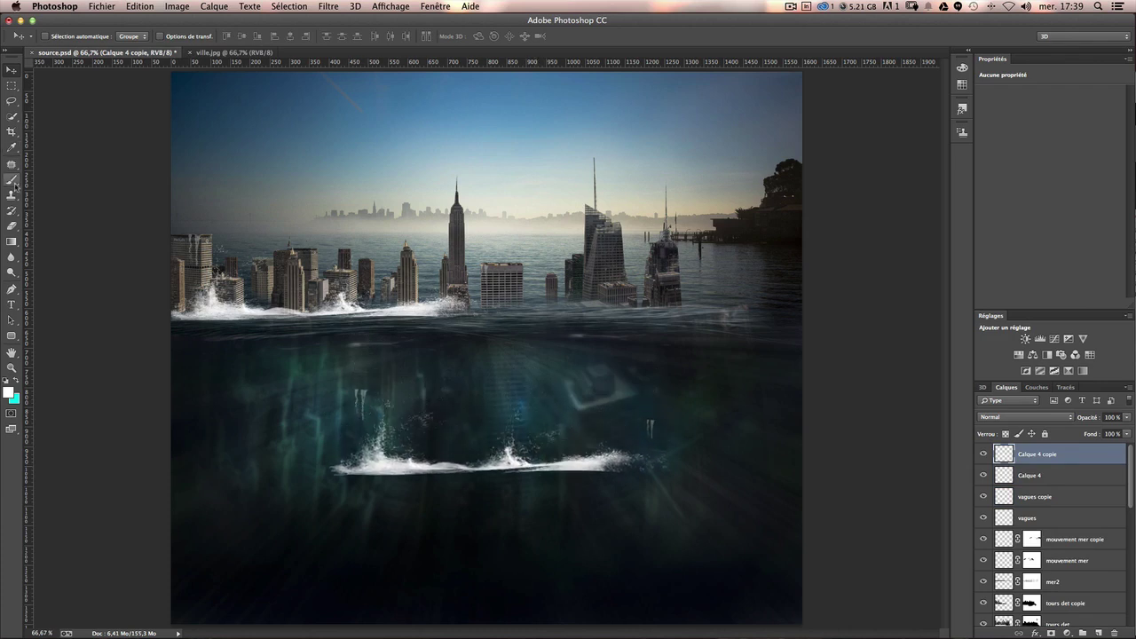
Set the eraser to 77 px at 100% opacity, then move the merged waves to the right-hand waterline.
left_click(16, 230)
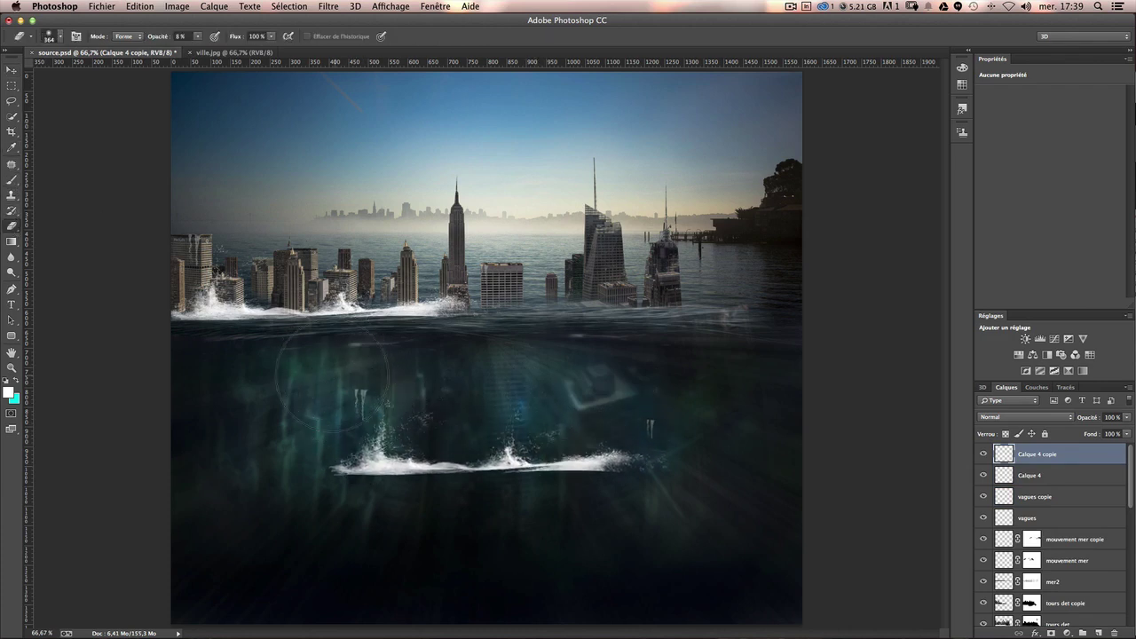
left_click_drag(325, 363, 335, 401)
left_click_drag(200, 37, 257, 50)
left_click(11, 70)
left_click_drag(435, 465, 536, 304)
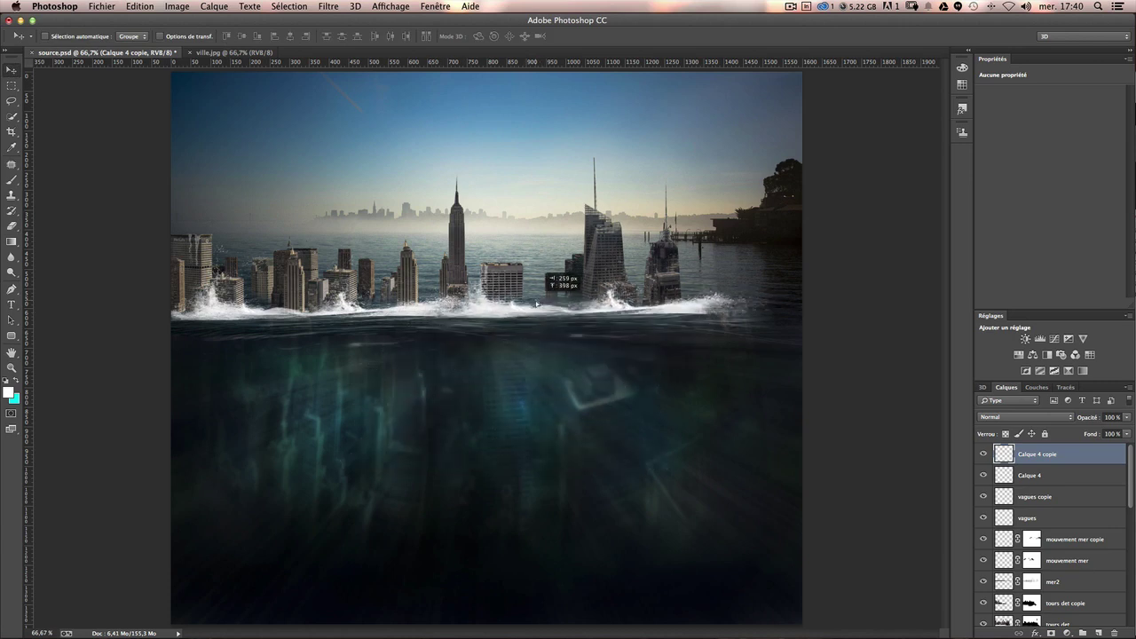
Flip the merged waves horizontally and warp them along the right-hand waterline.
key("ctrl+t")
right_click(587, 307)
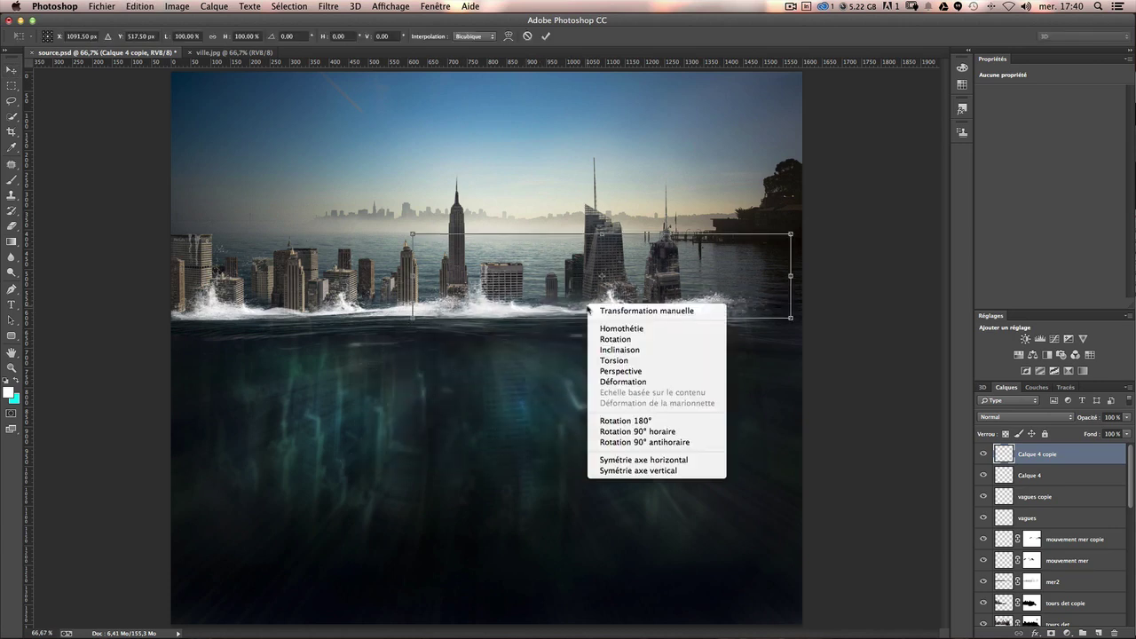
left_click(661, 460)
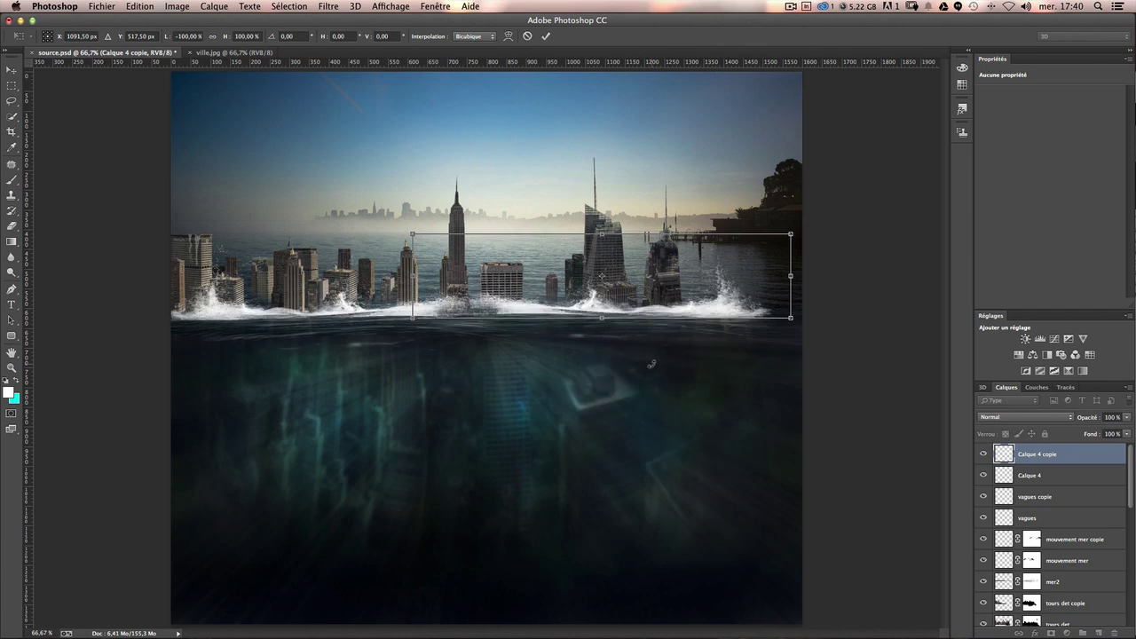
right_click(706, 297)
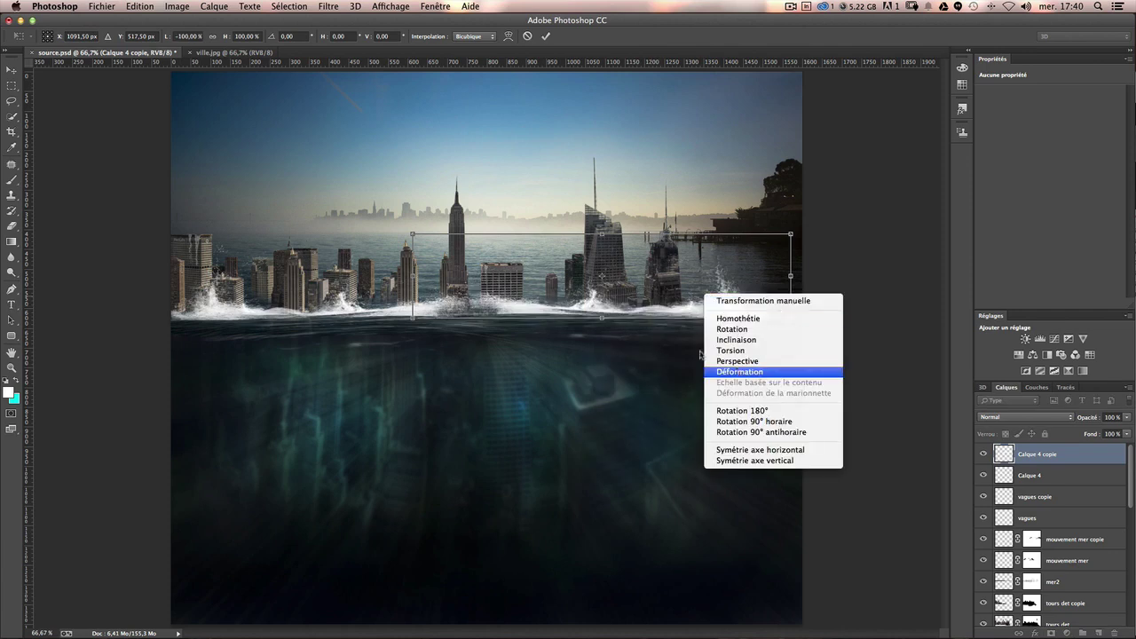
left_click(761, 381)
mouse_move(743, 283)
left_mouse_down()
mouse_move(736, 335)
mouse_move(843, 347)
left_mouse_up()
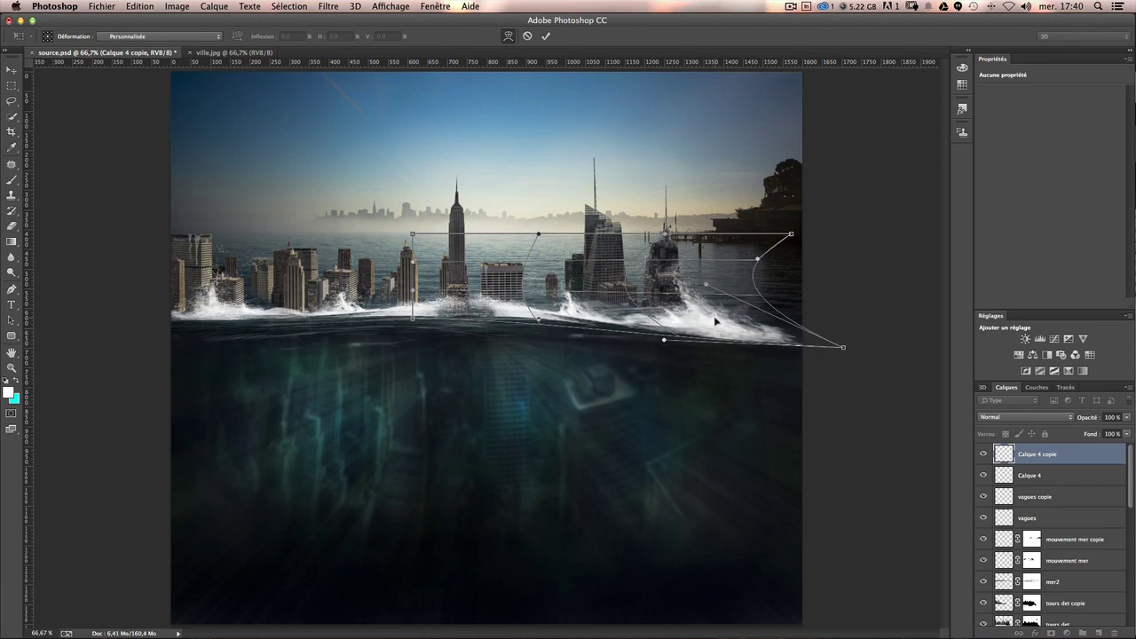
mouse_move(715, 321)
left_mouse_down()
mouse_move(751, 274)
mouse_move(844, 268)
left_mouse_up()
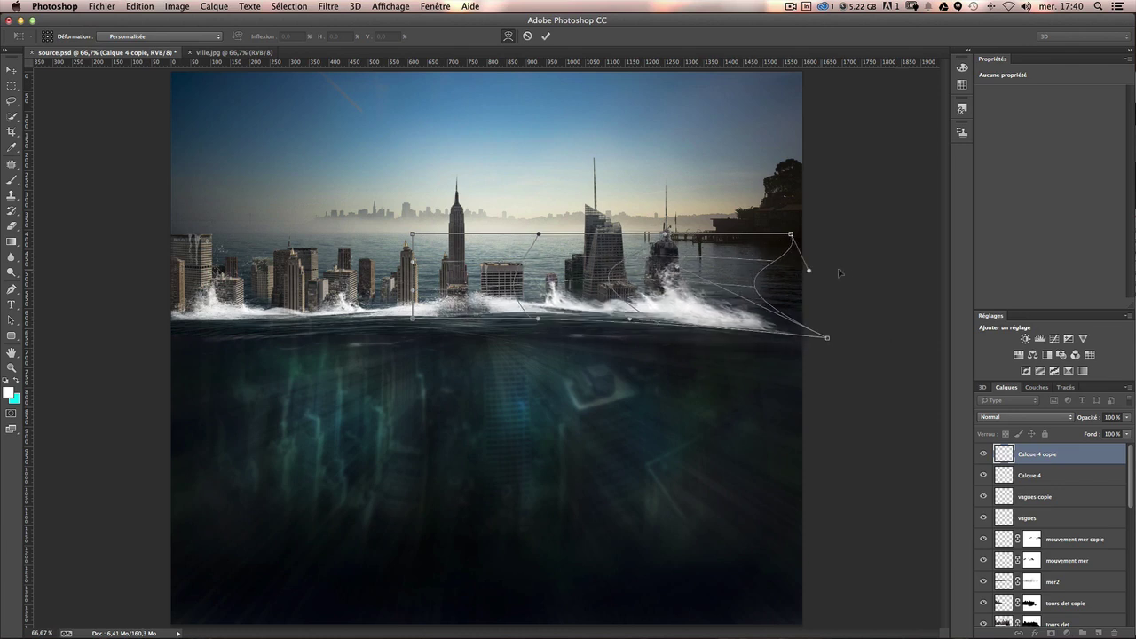
left_click_drag(795, 303, 752, 315)
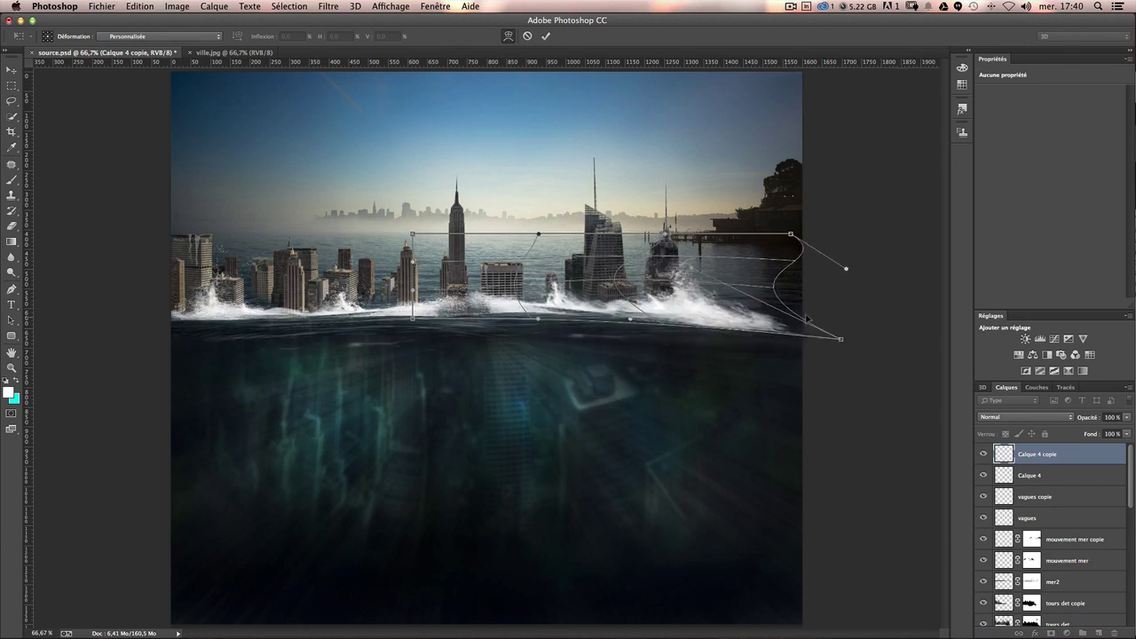
left_click_drag(538, 319, 522, 319)
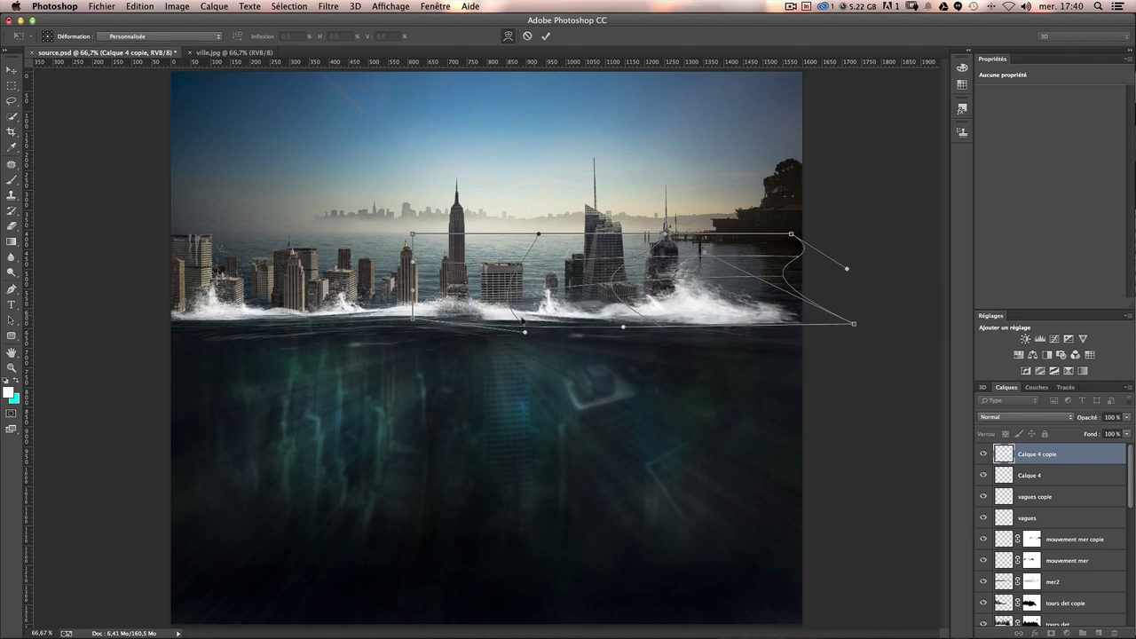
mouse_move(417, 294)
left_mouse_down()
mouse_move(437, 321)
mouse_move(272, 318)
left_mouse_up()
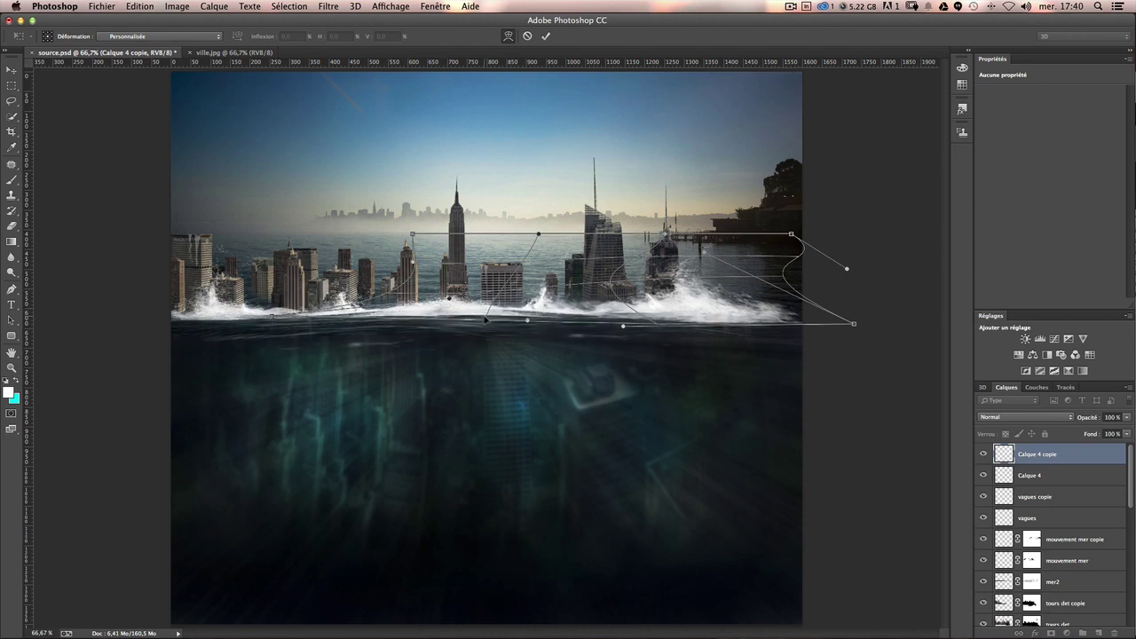
left_click_drag(485, 324, 805, 320)
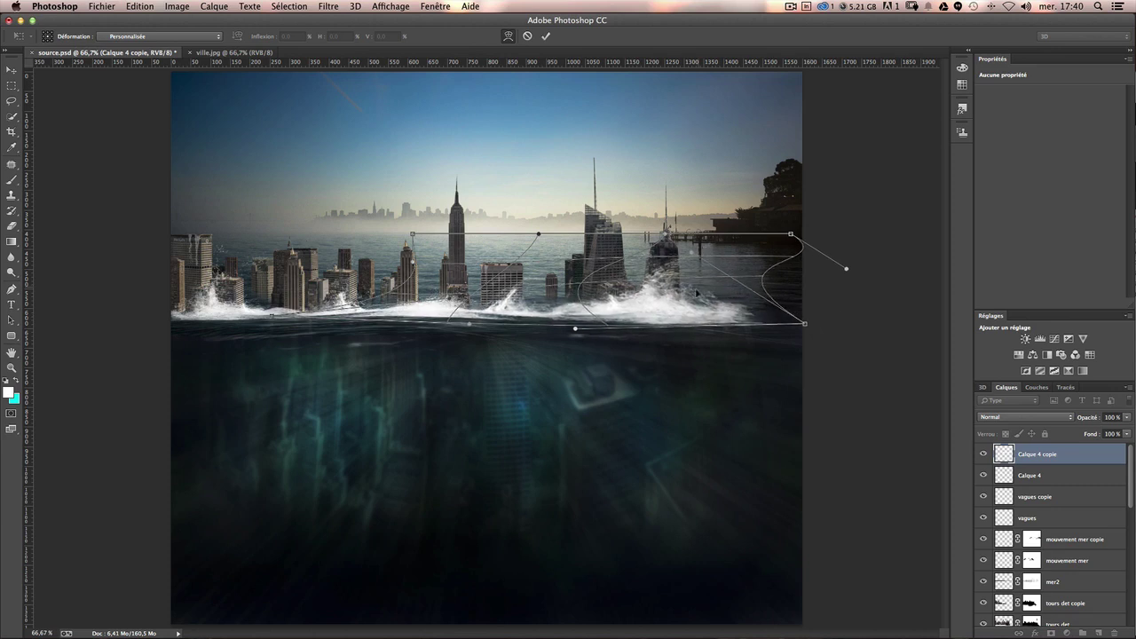
left_click_drag(805, 320, 695, 295)
left_click_drag(630, 335, 651, 323)
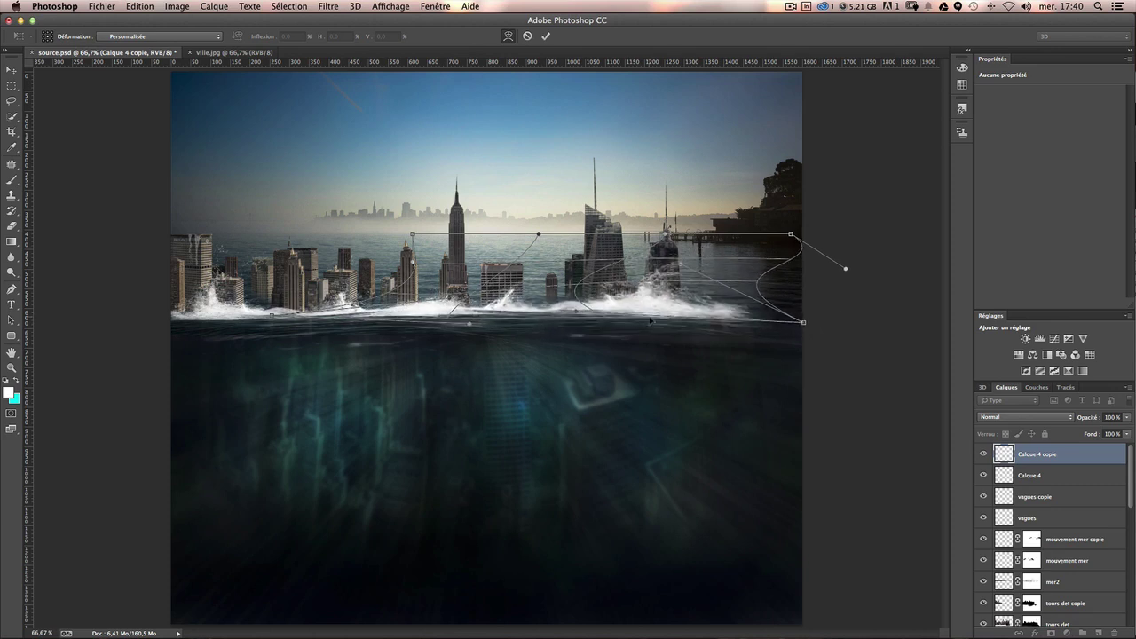
key("Return")
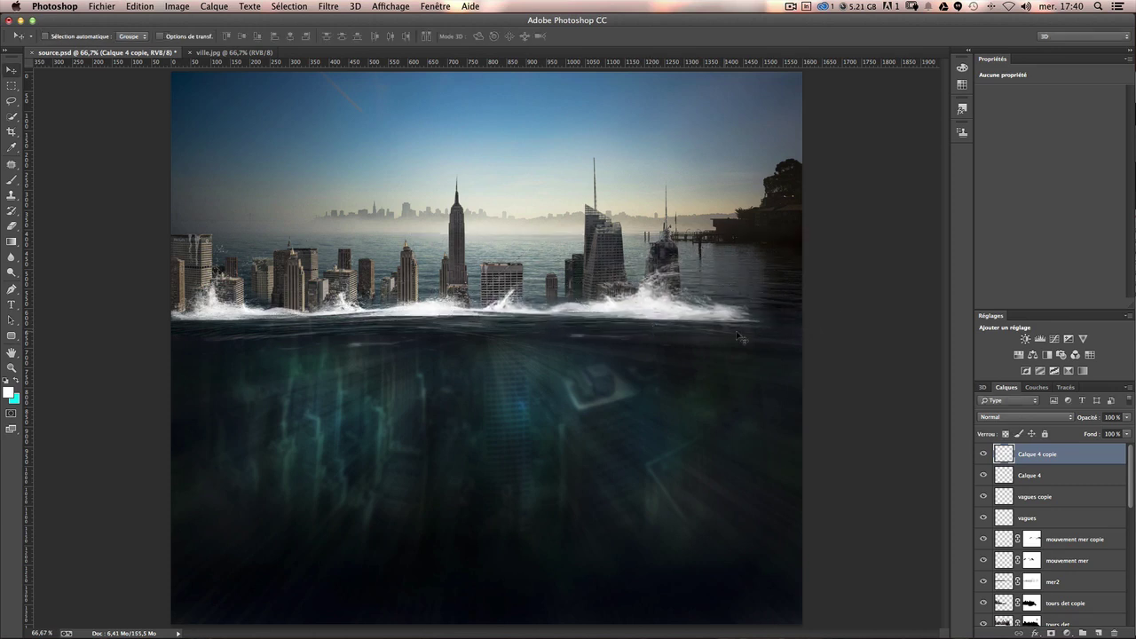
Shrink the splashes to about 71% and slide them along the waterline beneath the right towers.
left_click_drag(560, 334, 572, 335)
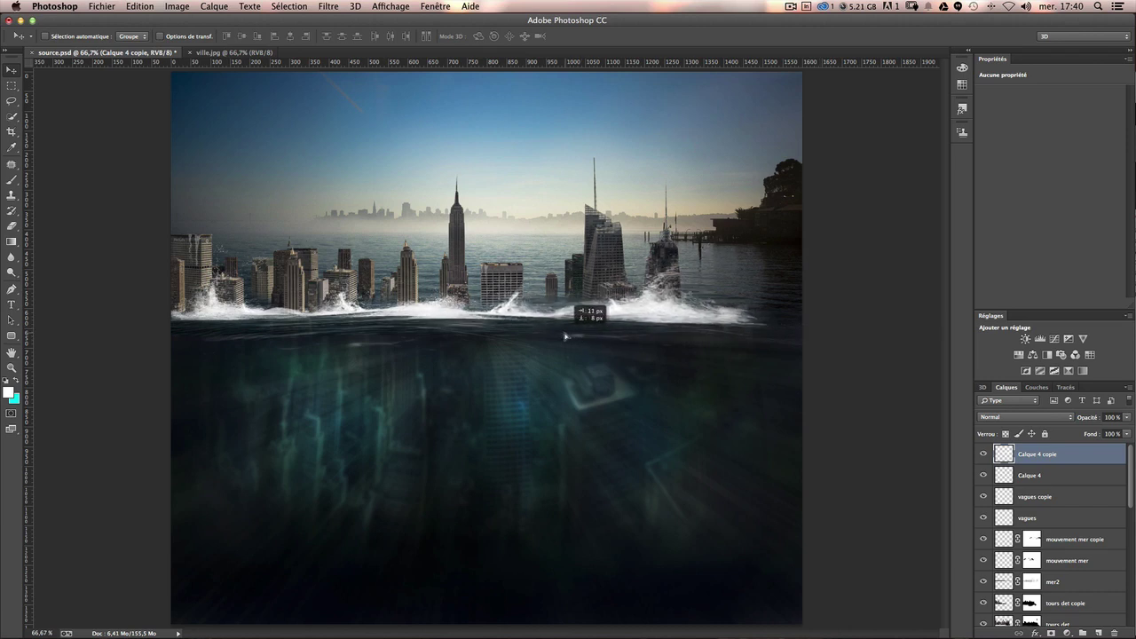
key("ctrl+t")
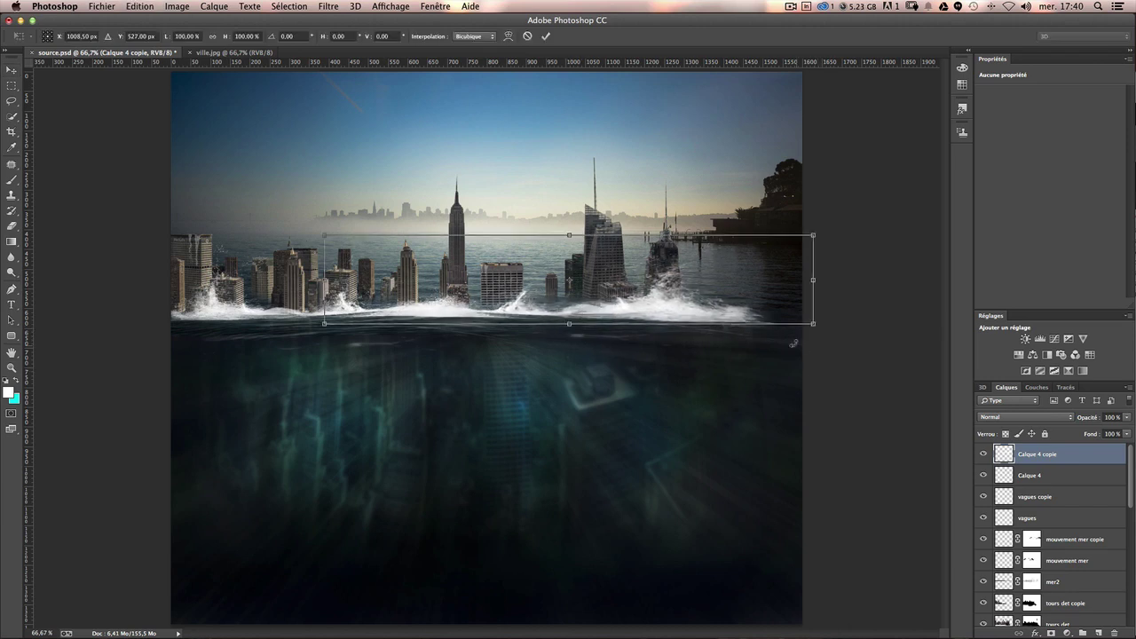
left_click_drag(810, 325, 679, 302)
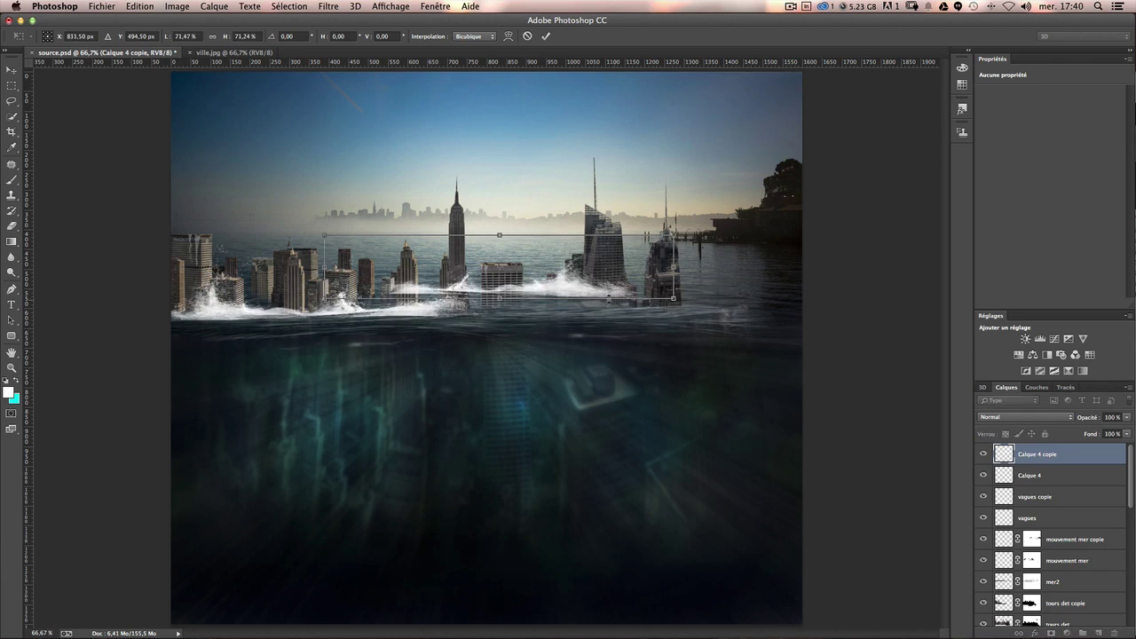
left_click_drag(565, 291, 619, 314)
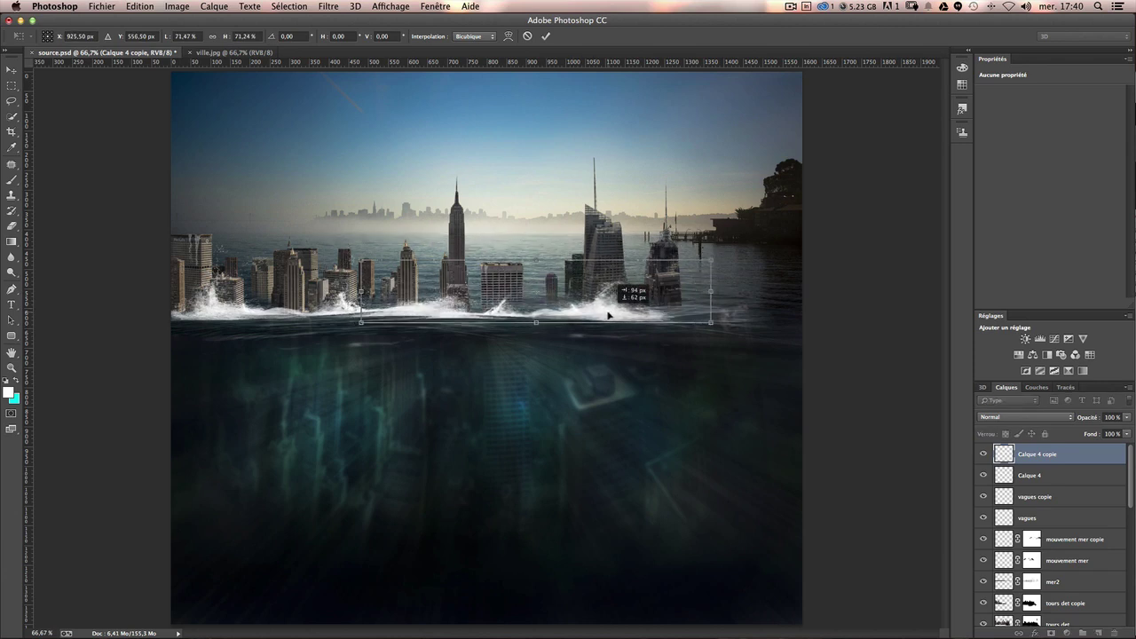
key("Return")
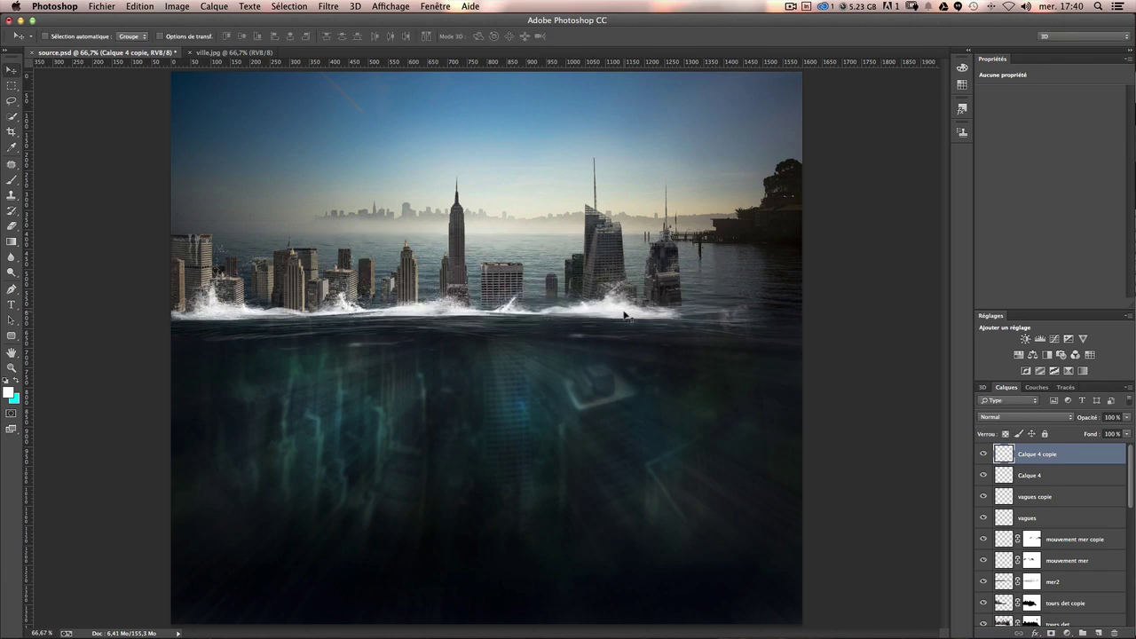
left_click_drag(625, 315, 618, 315)
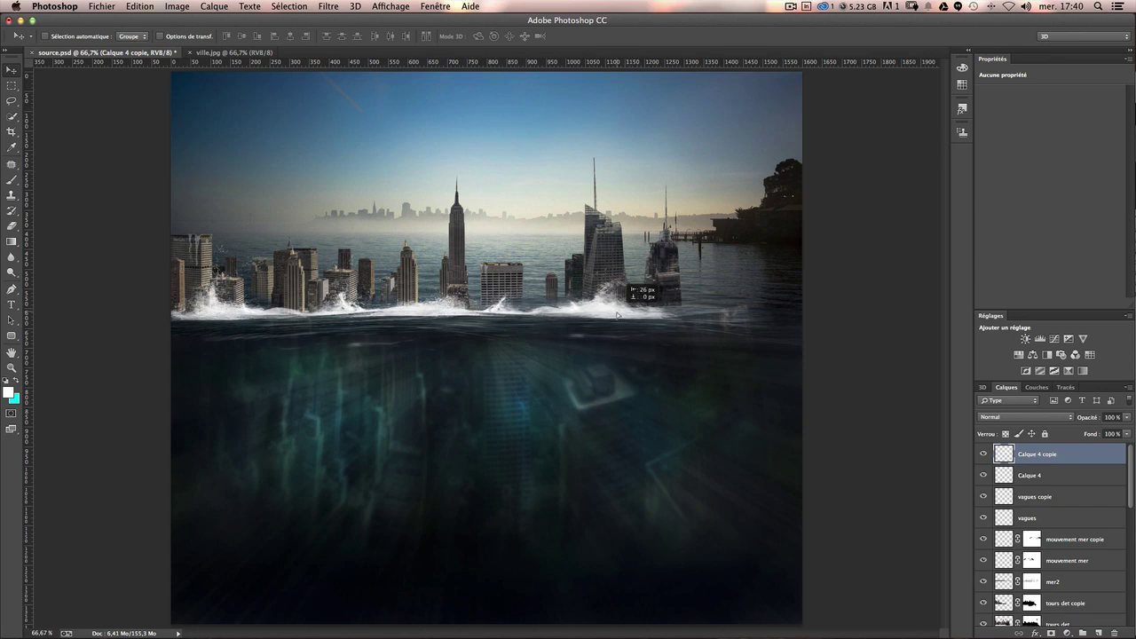
Add a layer mask to Calque 4 copie and make the brush smaller.
left_click(1050, 631)
left_click(11, 180)
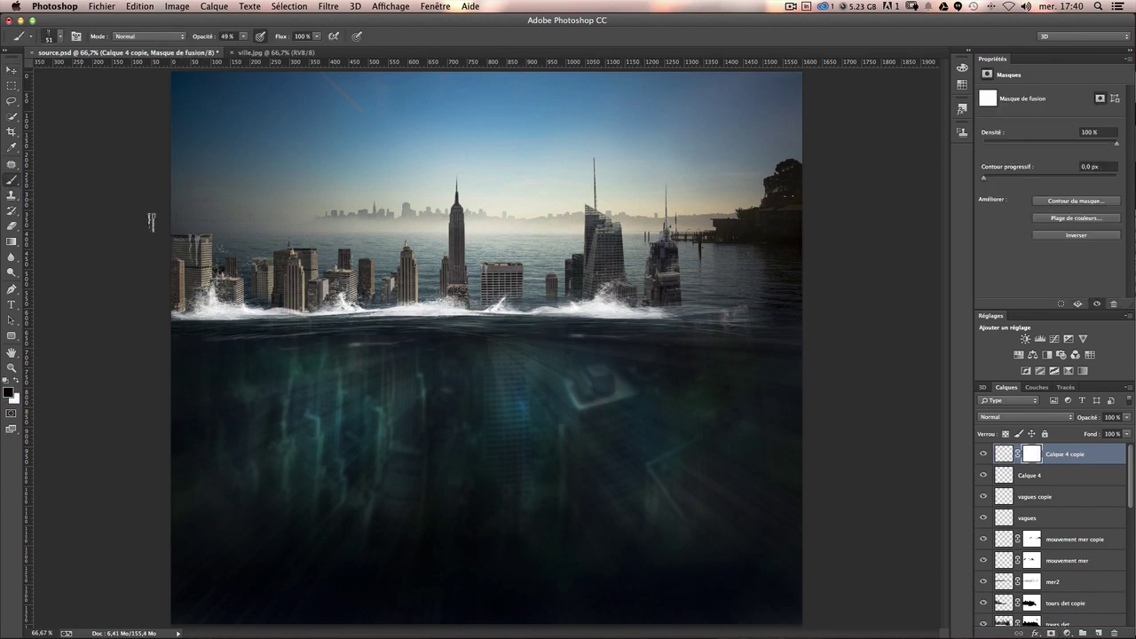
left_click(56, 35)
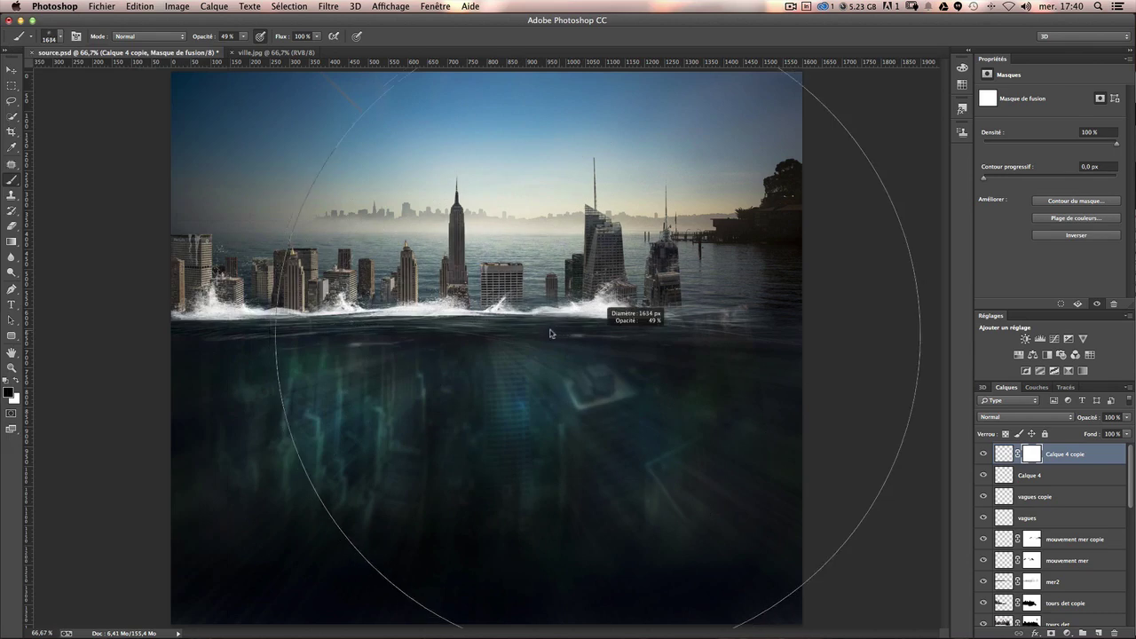
left_click_drag(420, 330, 382, 330)
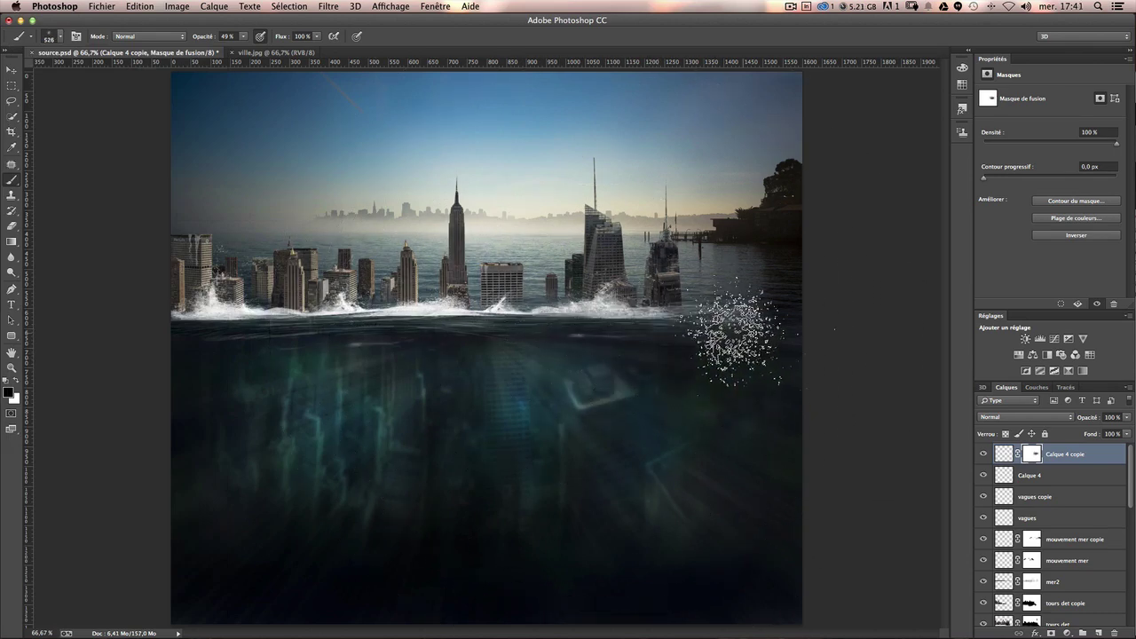
left_click_drag(715, 337, 630, 337)
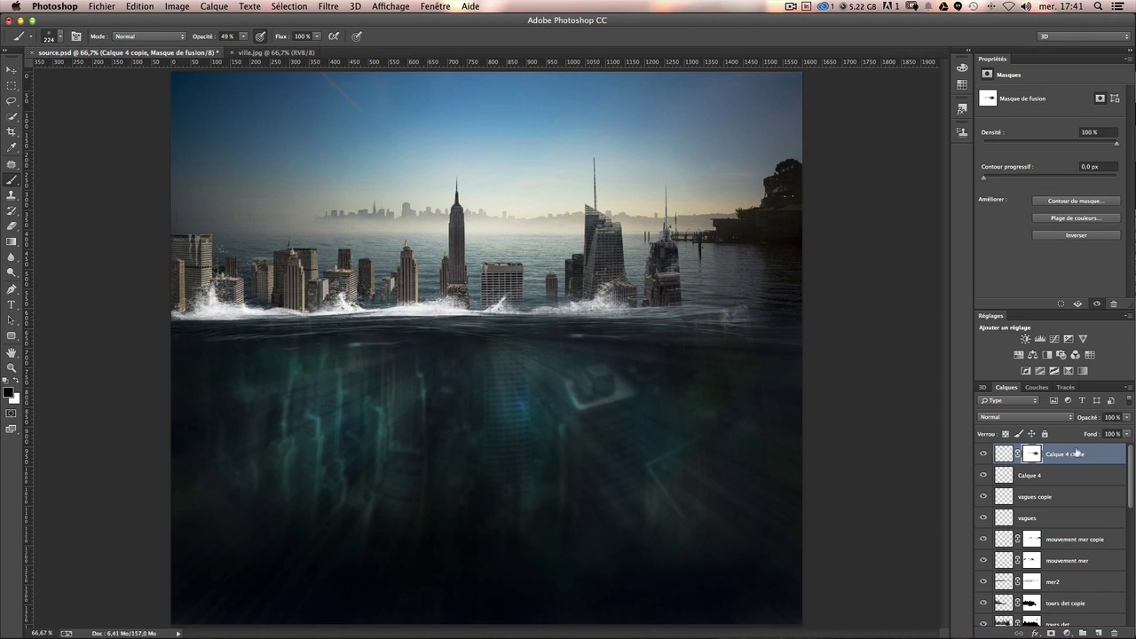
Show Calque 4 and the vagues layers again and give Calque 4 and vagues layer masks.
left_click(983, 476)
left_click(1010, 476)
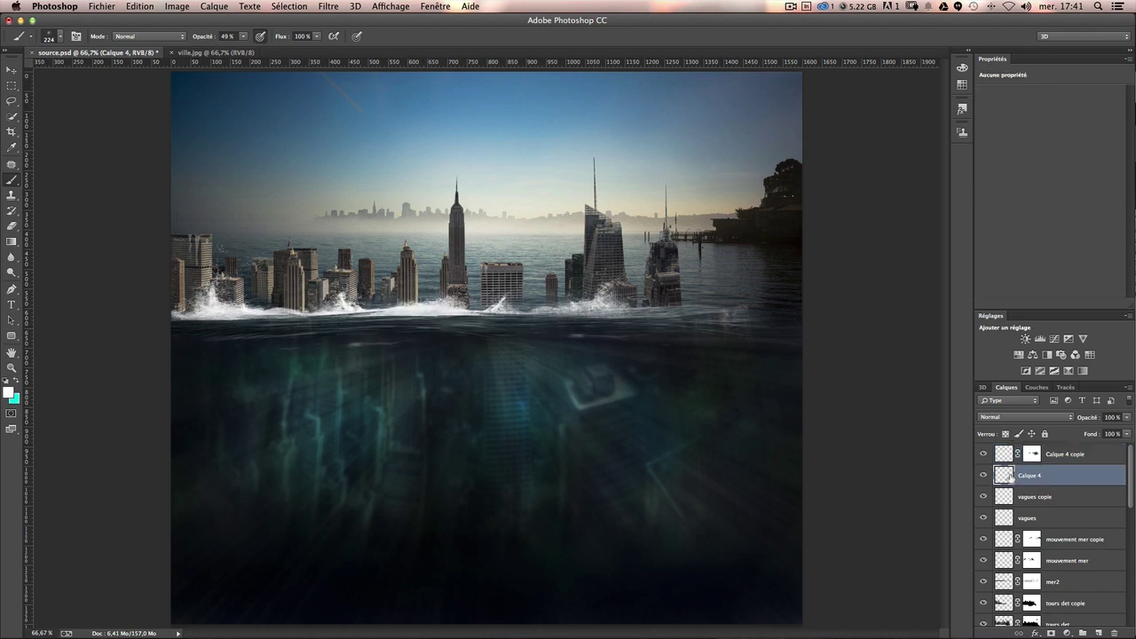
left_click(1049, 631)
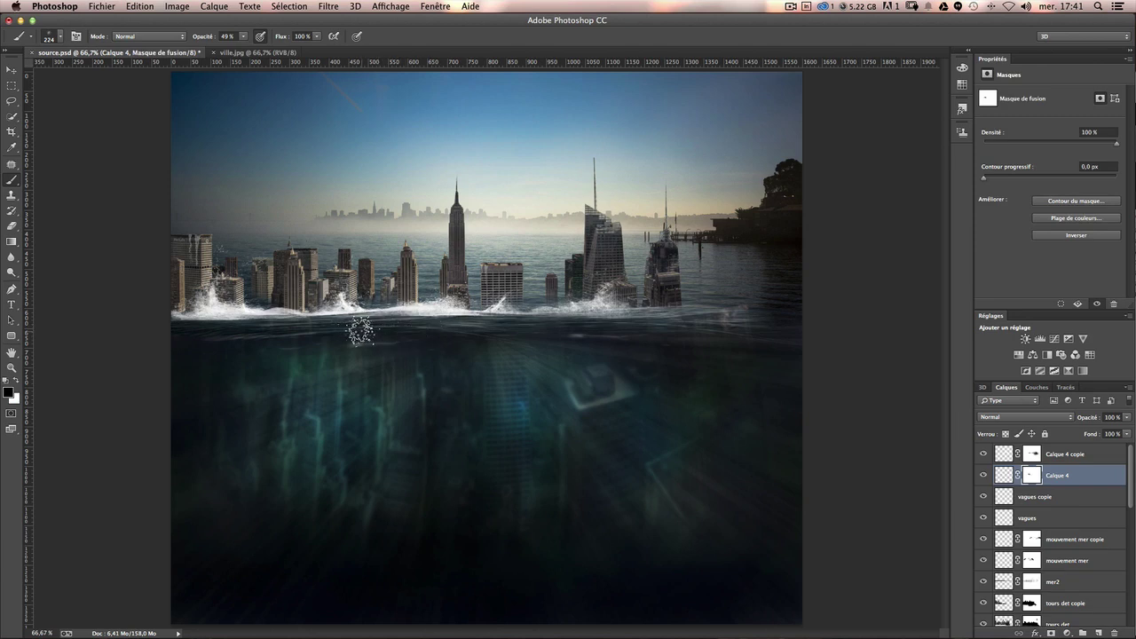
left_click(982, 497)
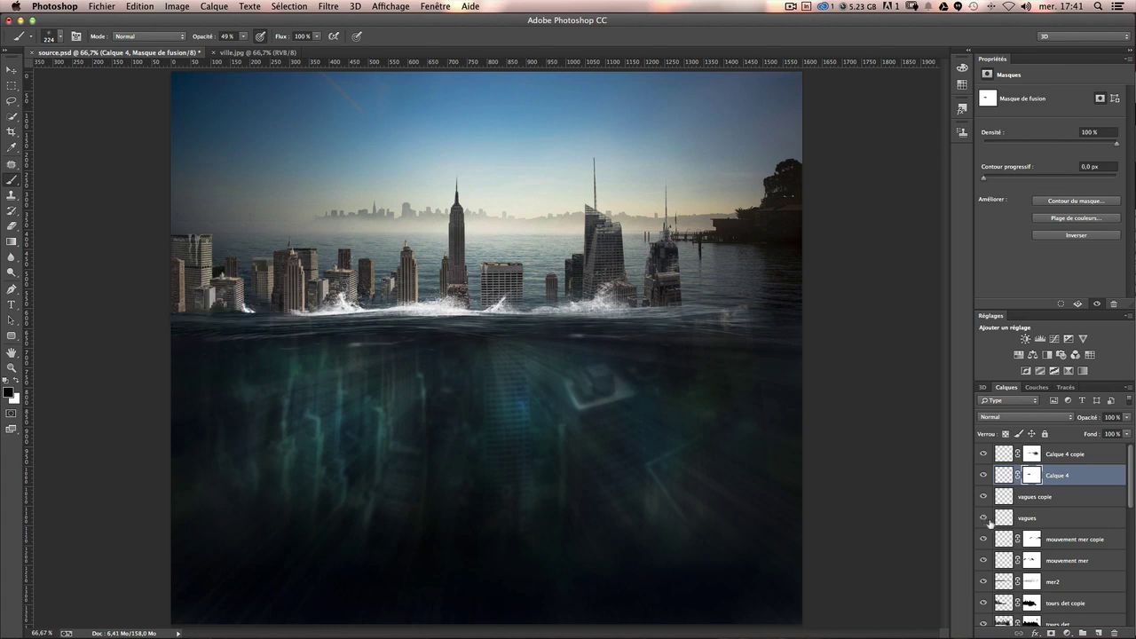
left_click(982, 518)
left_click(1056, 518)
left_click(1050, 632)
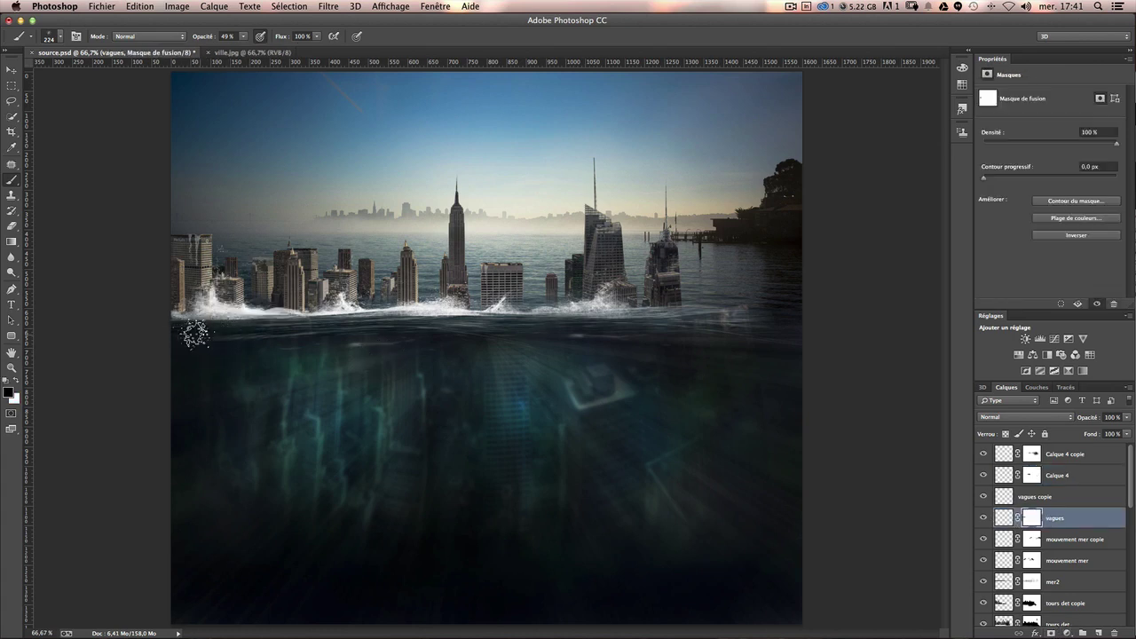
Paint out the stray splashes along the left waterline and add a new layer Calque 5.
left_click_drag(233, 335, 272, 332)
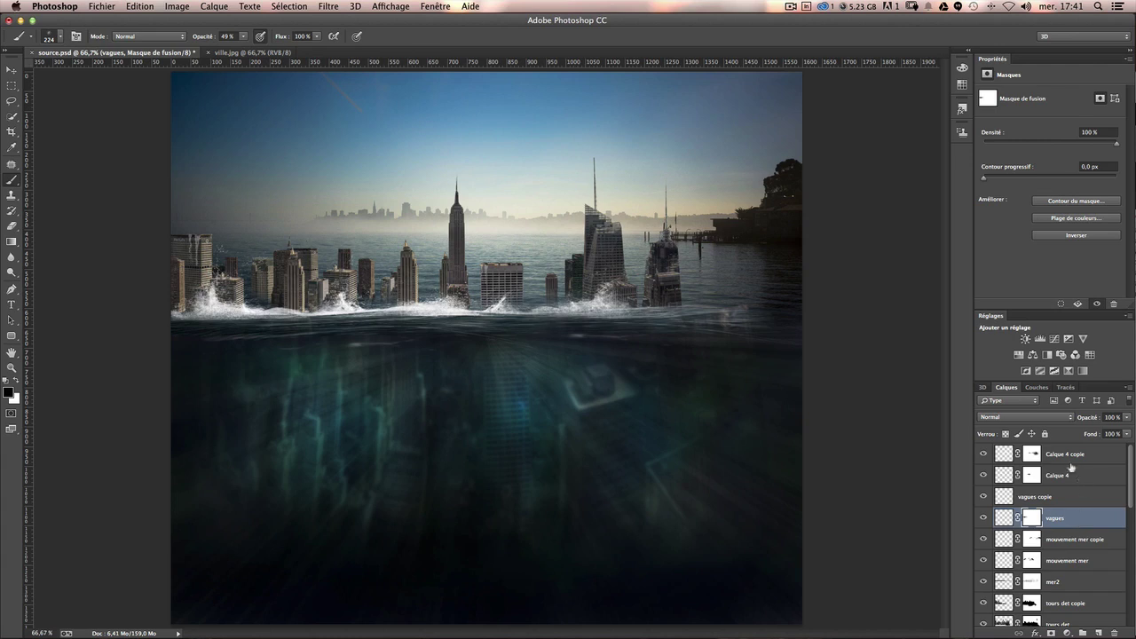
left_click(1082, 458)
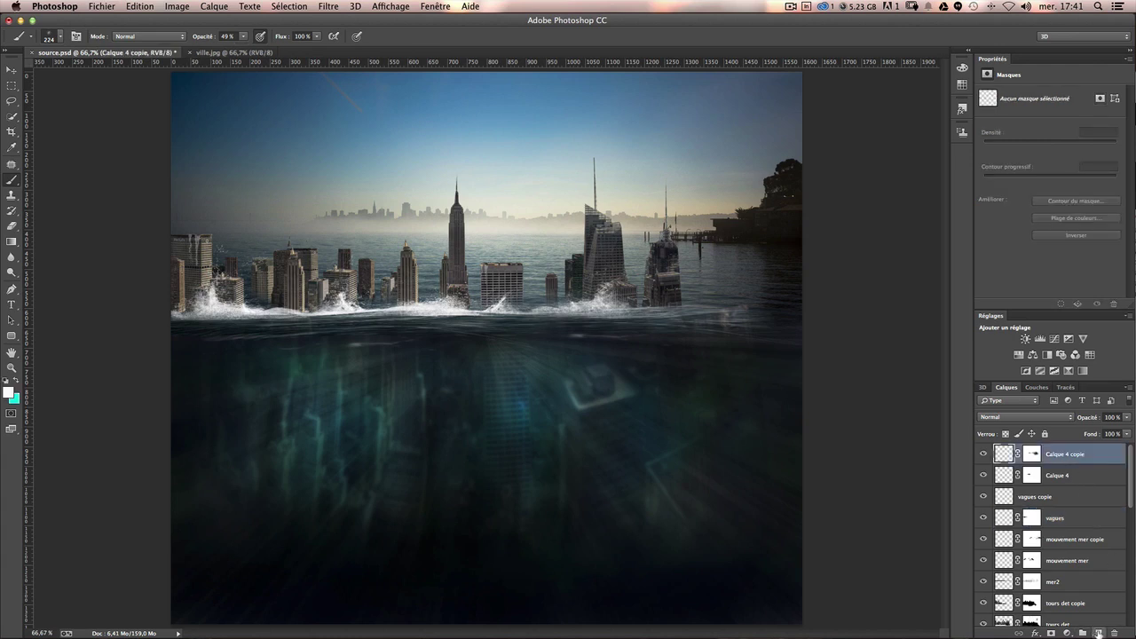
left_click(1098, 632)
Open the brush tip list, showing a 2500 px textured tip for the empty Calque 5.
left_click(60, 37)
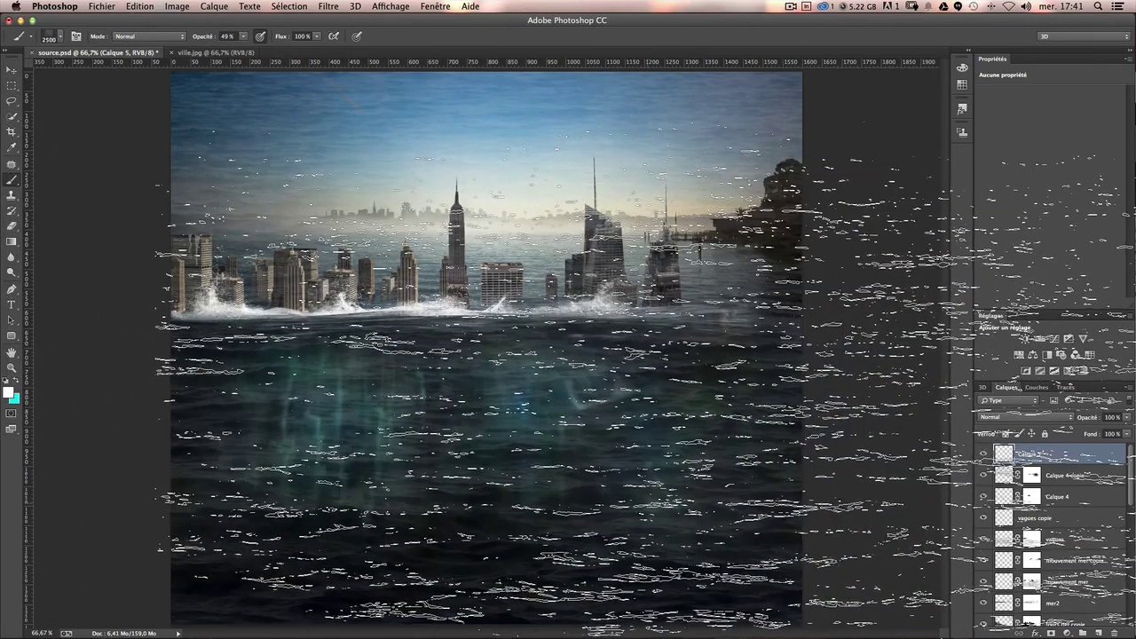
left_click(51, 38)
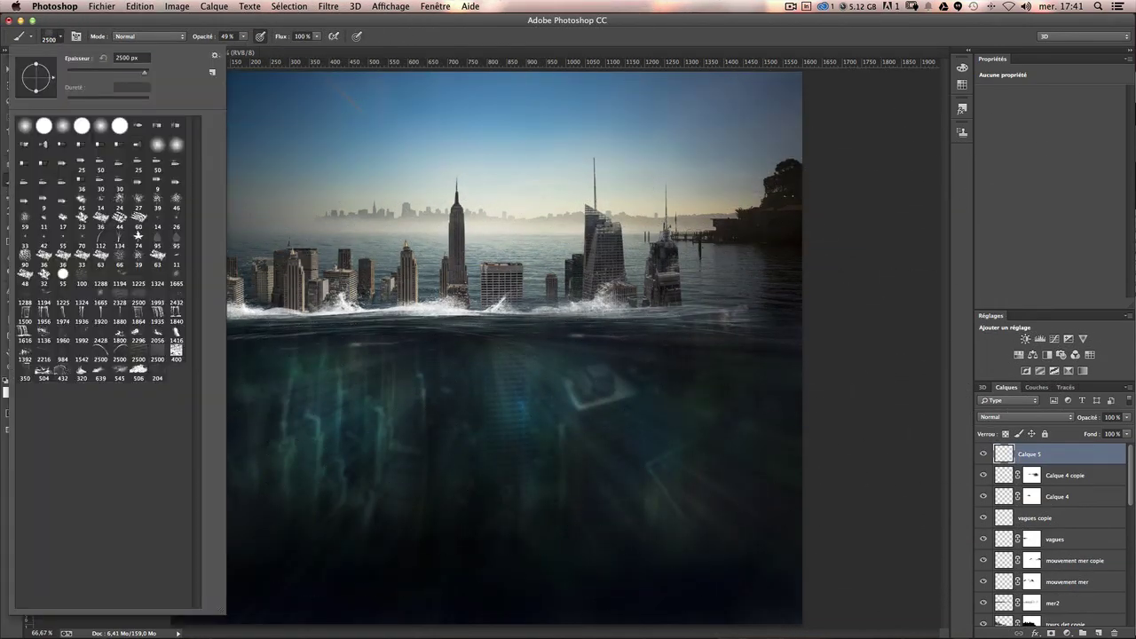
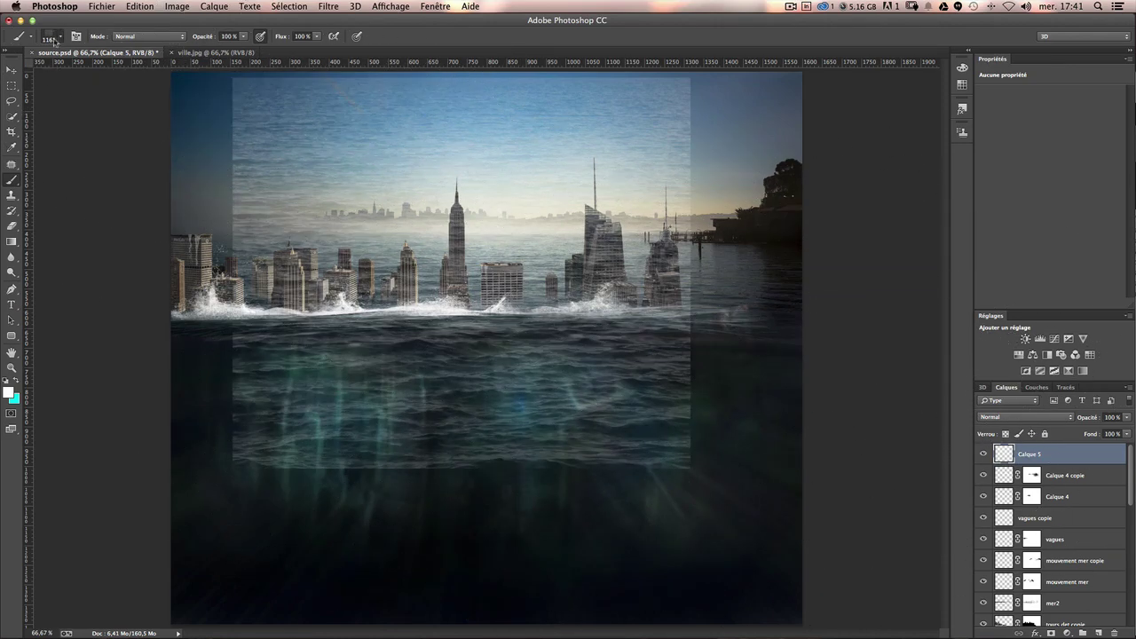
Set a 0% hardness soft brush, add a mask to Calque 5, and paint out the skyline haze.
left_click(55, 39)
left_click(24, 127)
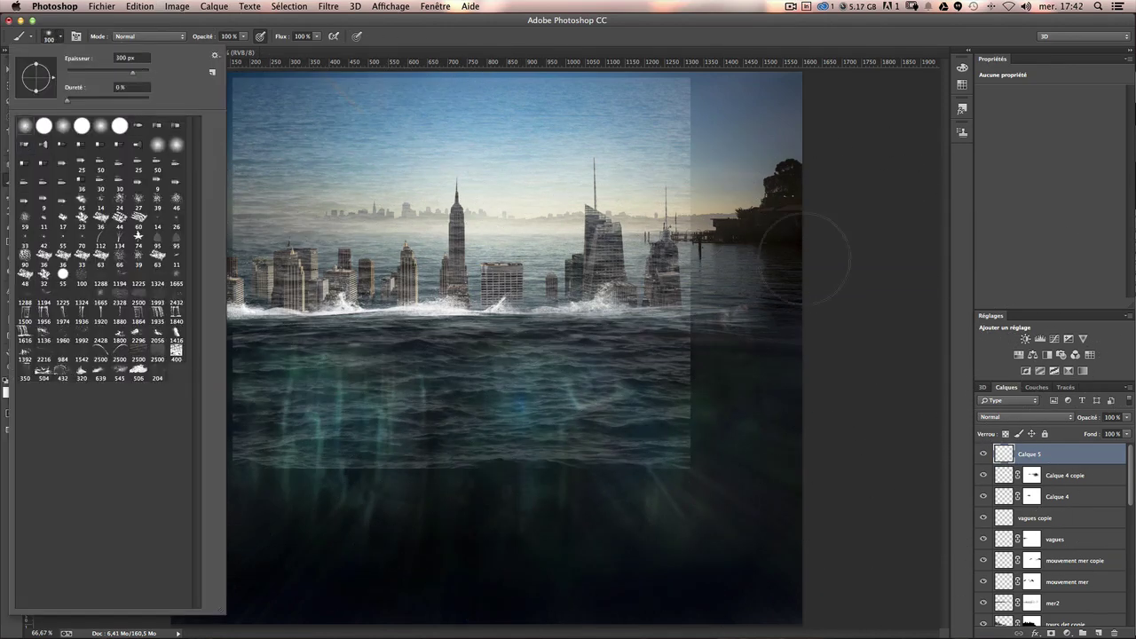
left_click(1050, 633)
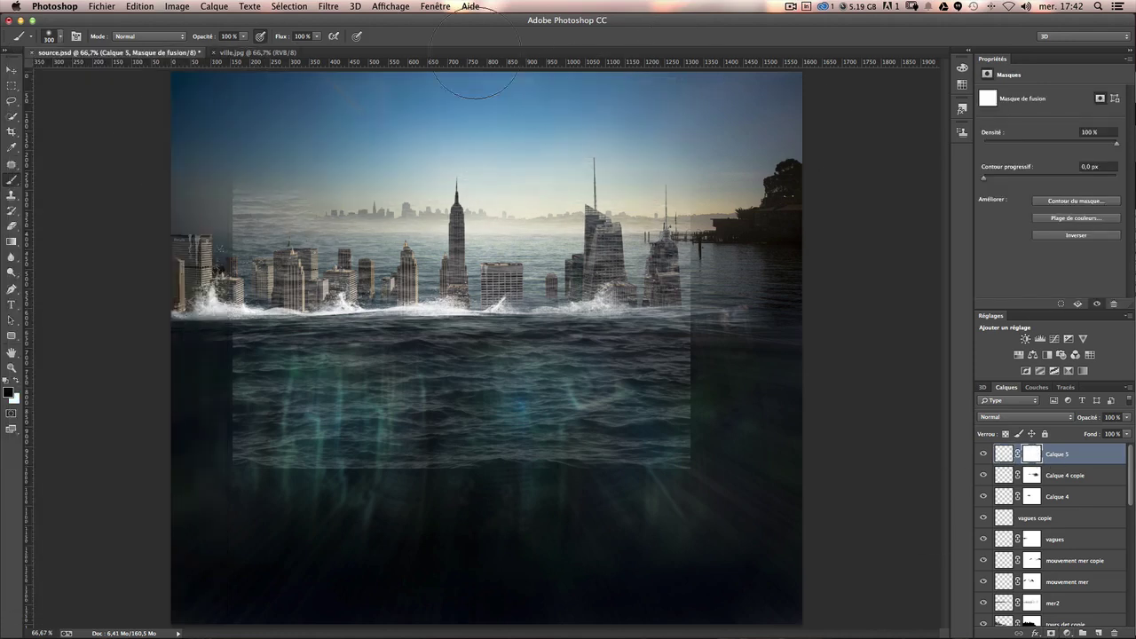
mouse_move(266, 249)
left_mouse_down()
mouse_move(598, 261)
mouse_move(127, 317)
left_mouse_up()
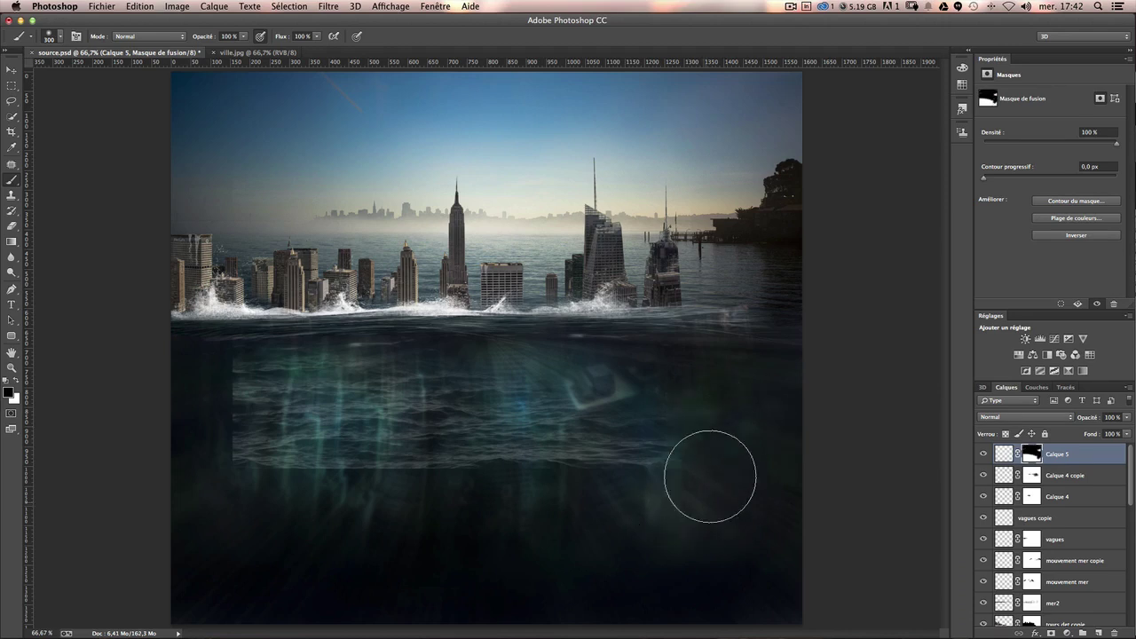
left_click_drag(240, 337, 197, 355)
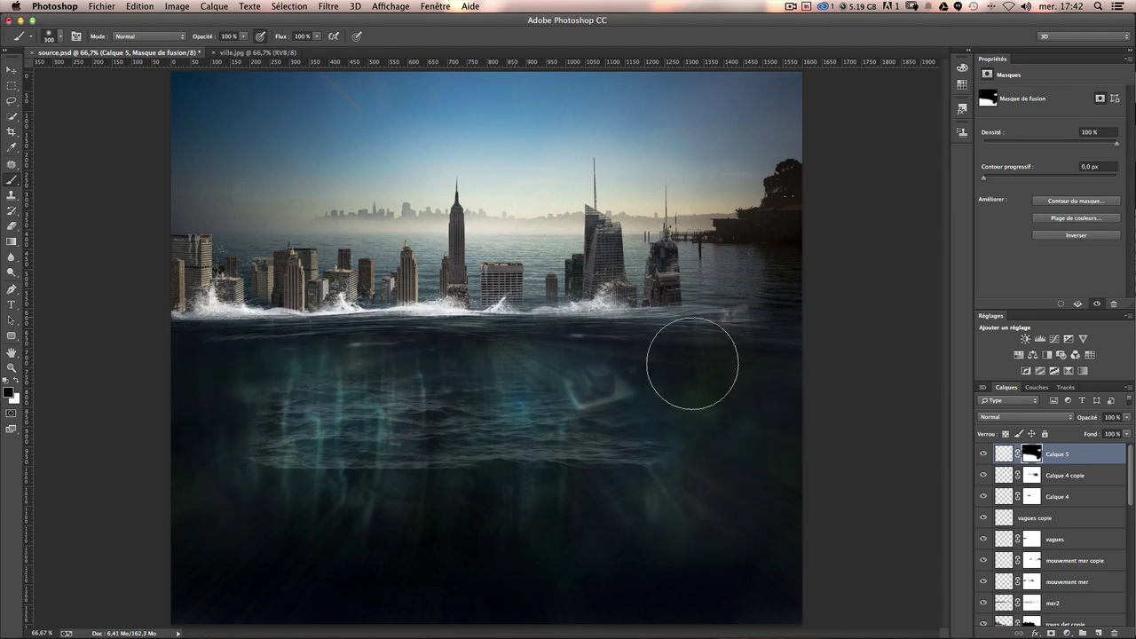
Nudge the masked Calque 5 layer slightly upward into position with the Move tool.
left_click(14, 68)
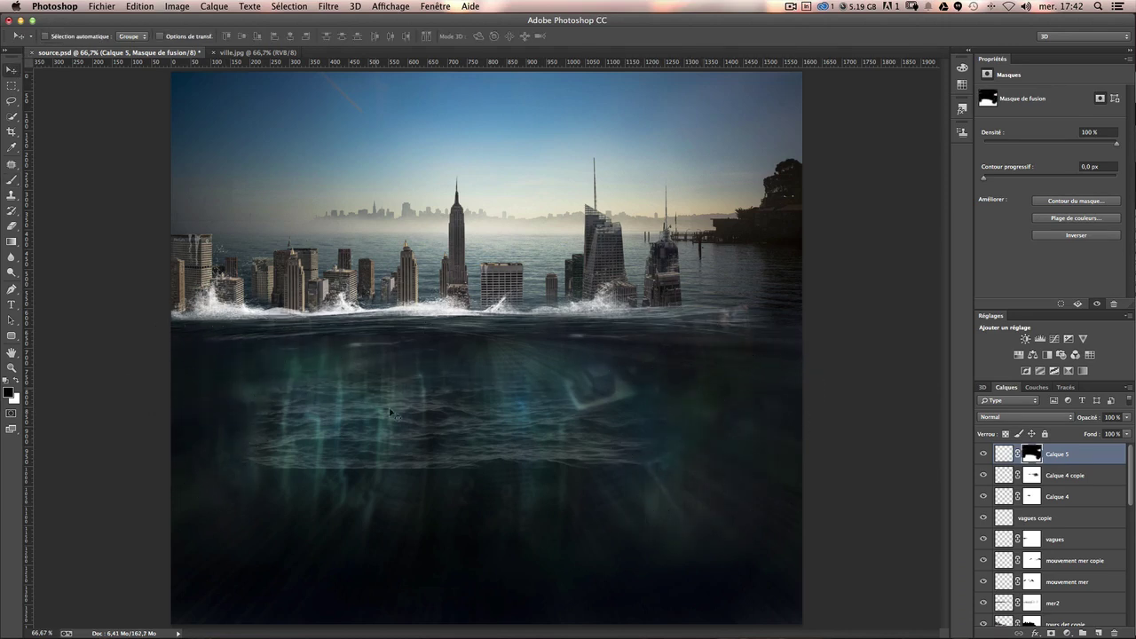
left_click_drag(396, 413, 443, 390)
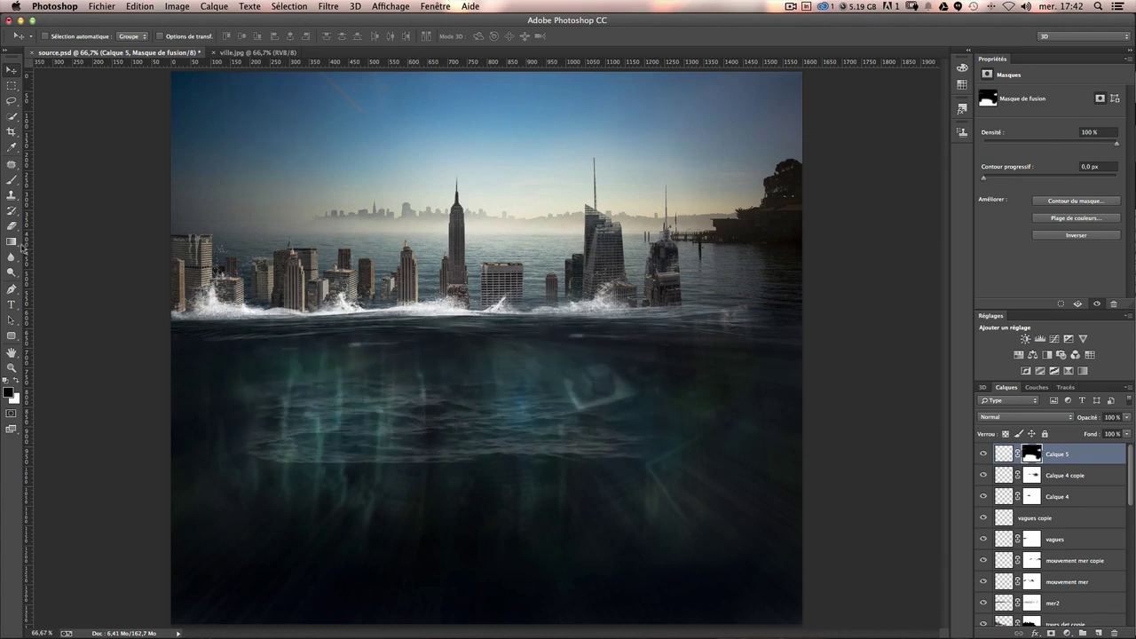
left_click(11, 180)
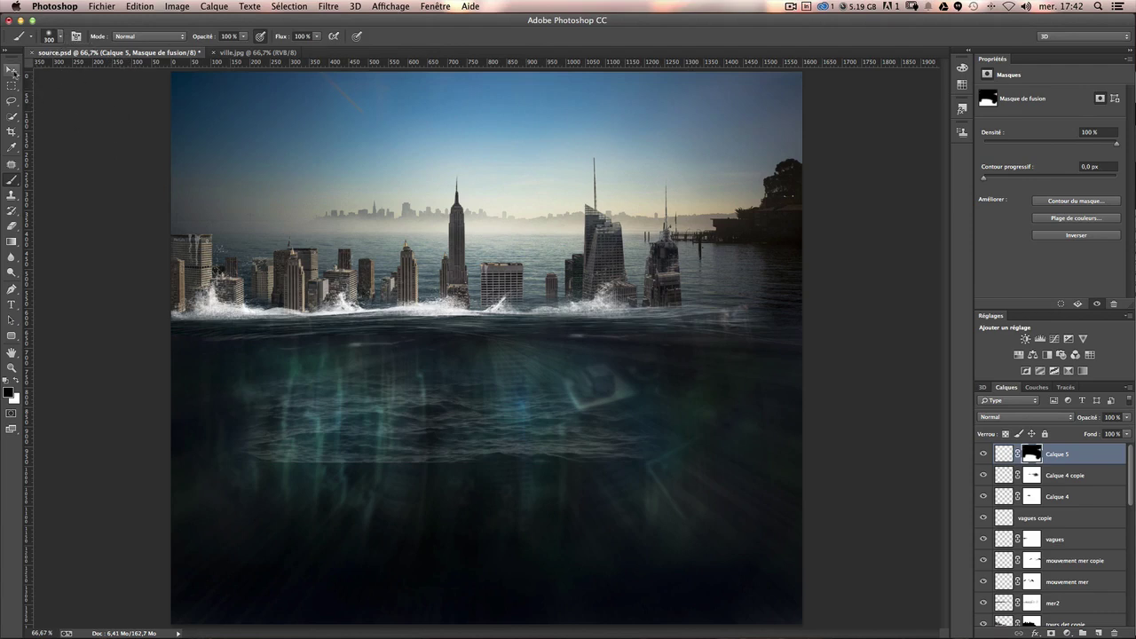
left_click(11, 69)
left_click_drag(331, 176, 345, 180)
Scale Calque 5 down to about 77% and shift it left.
key("ctrl+t")
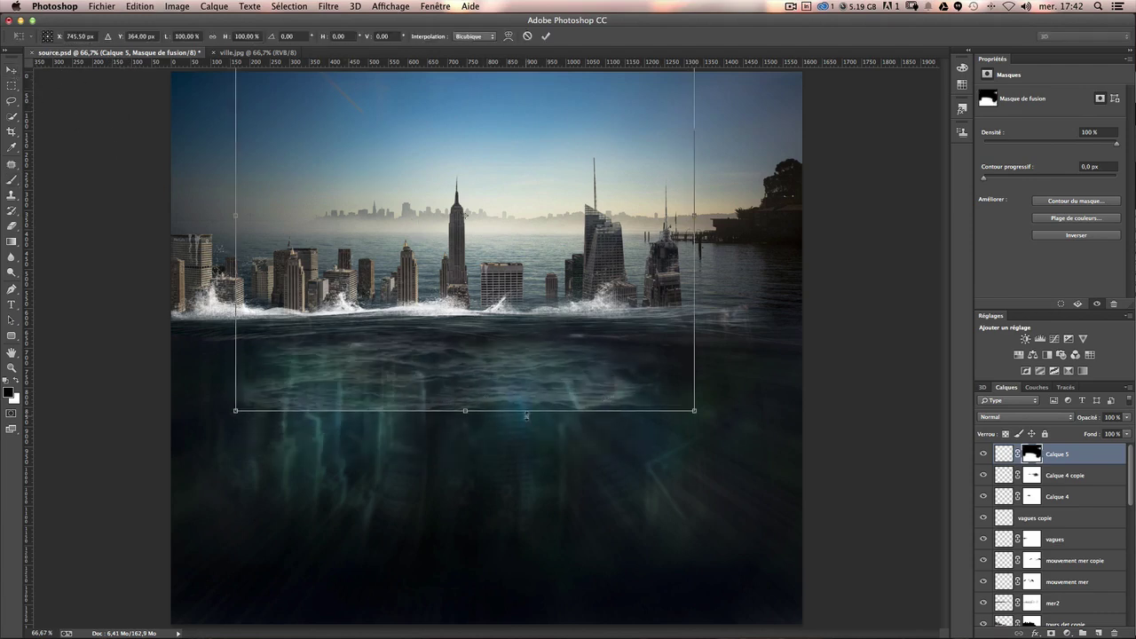
left_click_drag(693, 410, 638, 358)
left_click_drag(506, 342, 398, 344)
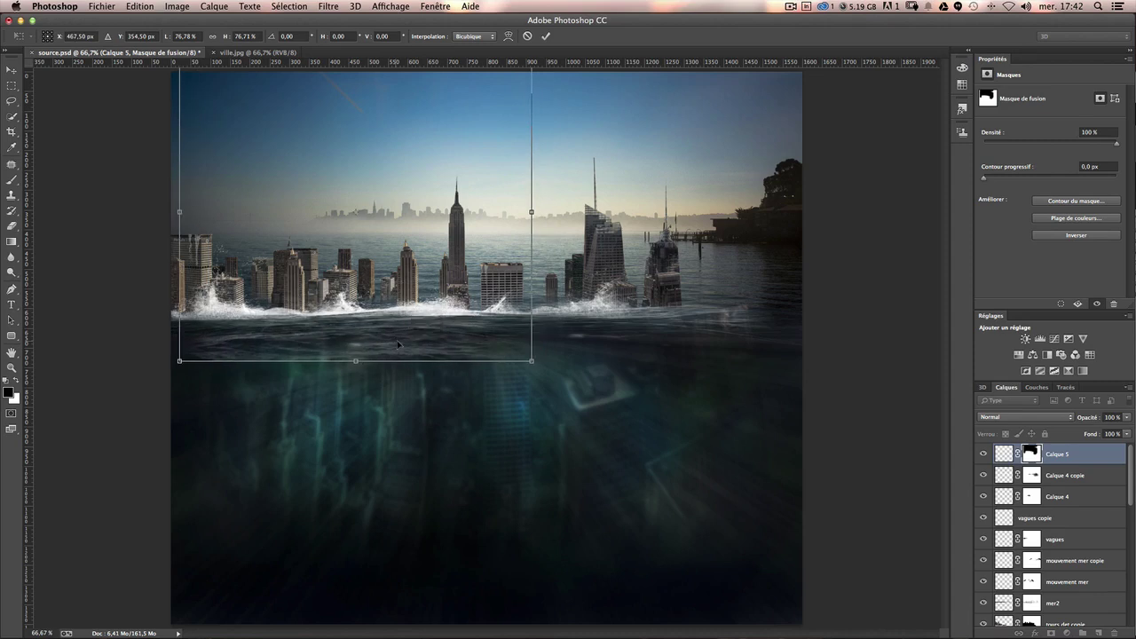
Warp Calque 5 so its edges curve along the waterline, then shift it into place.
right_click(457, 330)
left_click(488, 401)
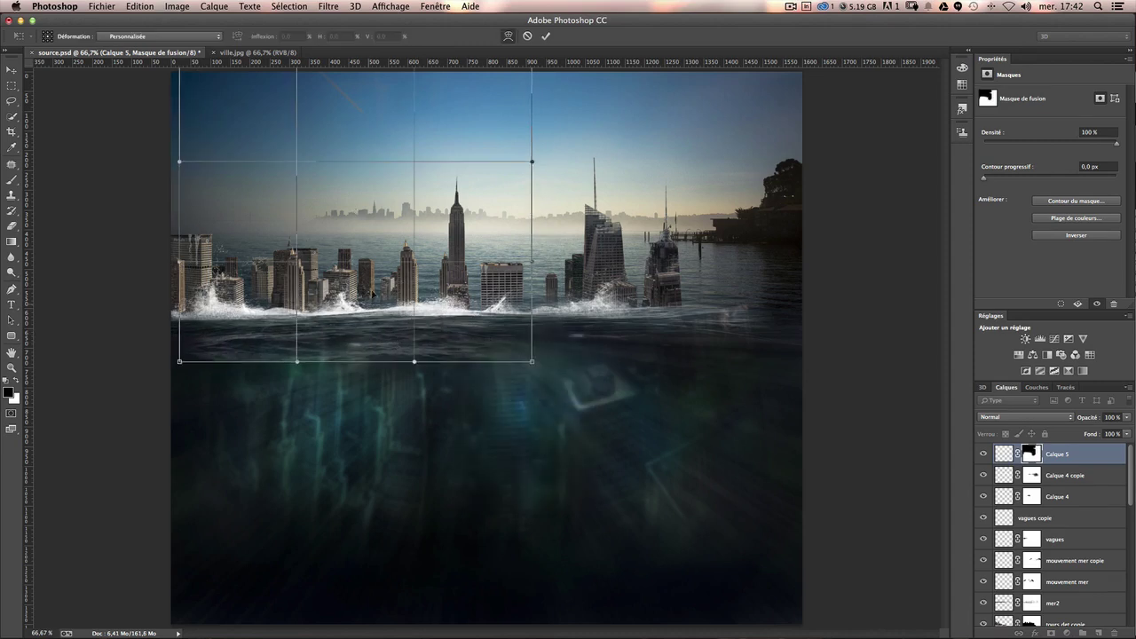
left_click_drag(372, 293, 363, 259)
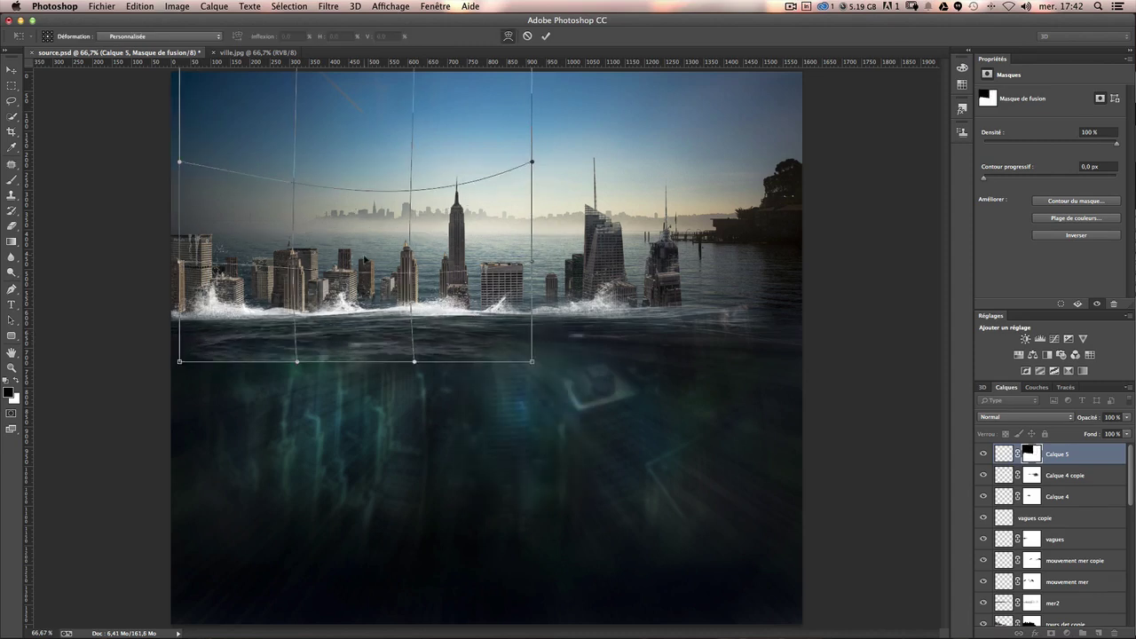
left_click_drag(364, 330, 365, 322)
left_click_drag(213, 346, 147, 344)
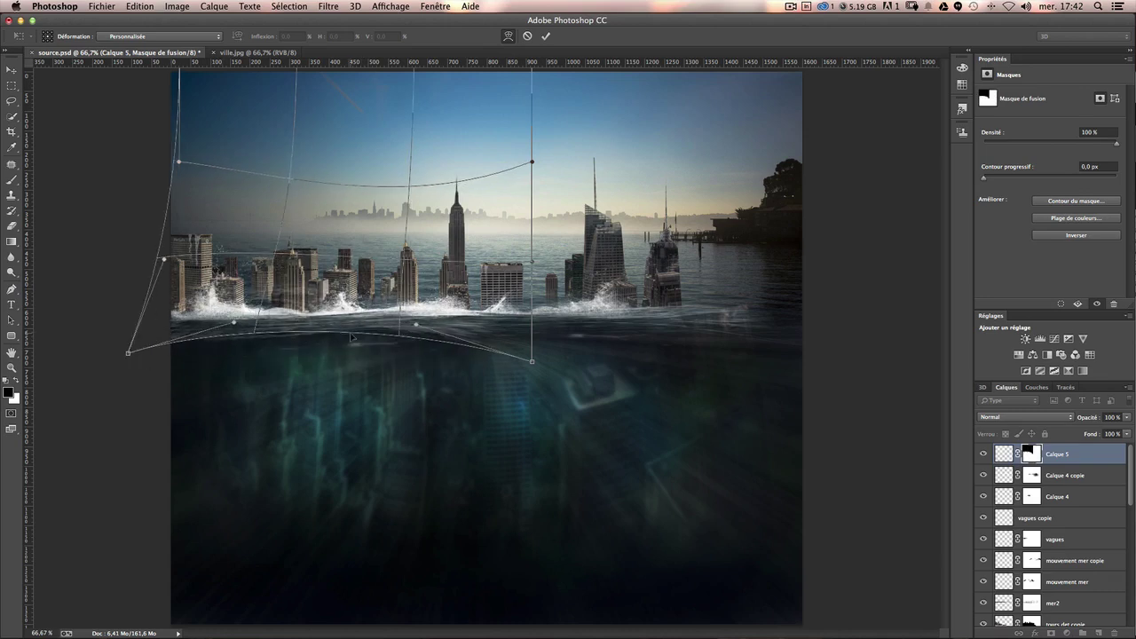
mouse_move(531, 362)
left_mouse_down()
mouse_move(619, 362)
mouse_move(688, 322)
left_mouse_up()
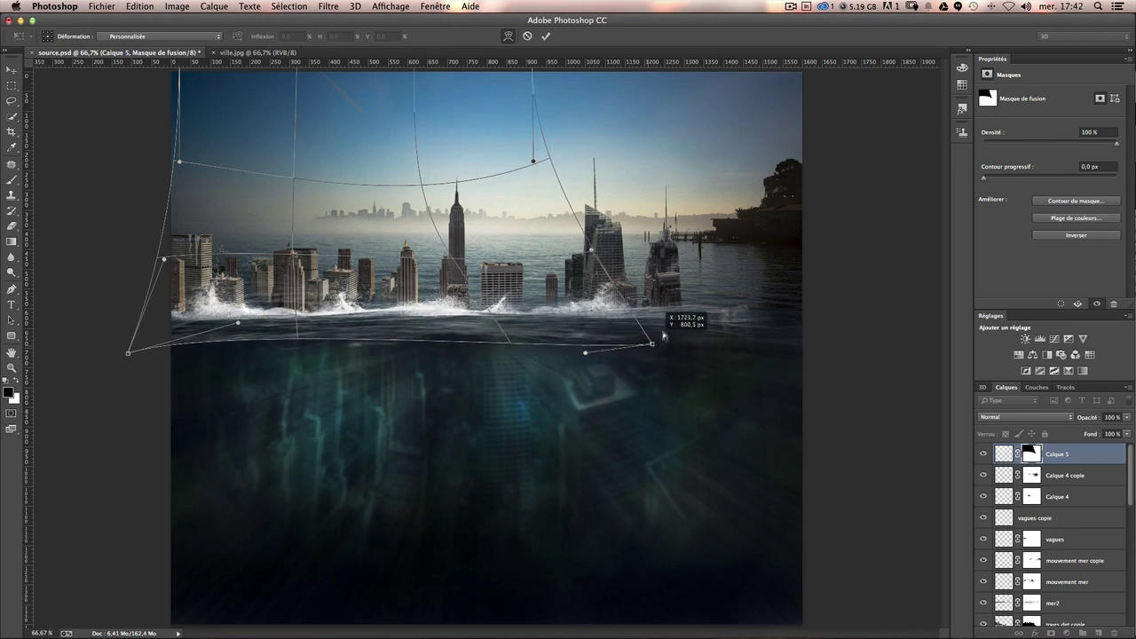
left_click_drag(138, 354, 91, 344)
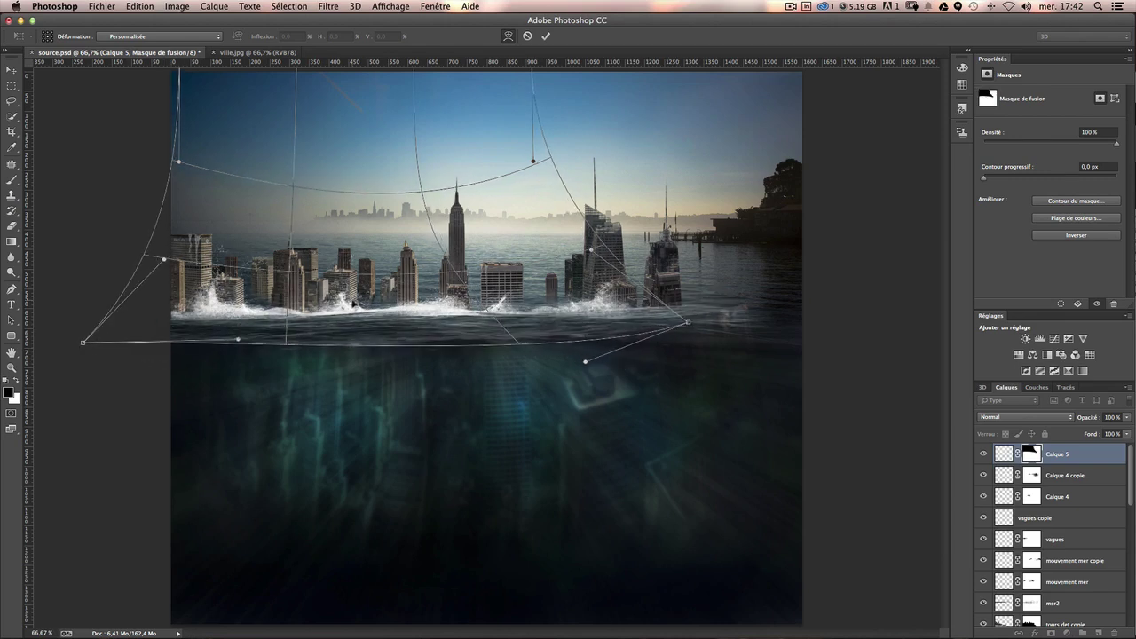
left_click_drag(293, 337, 299, 332)
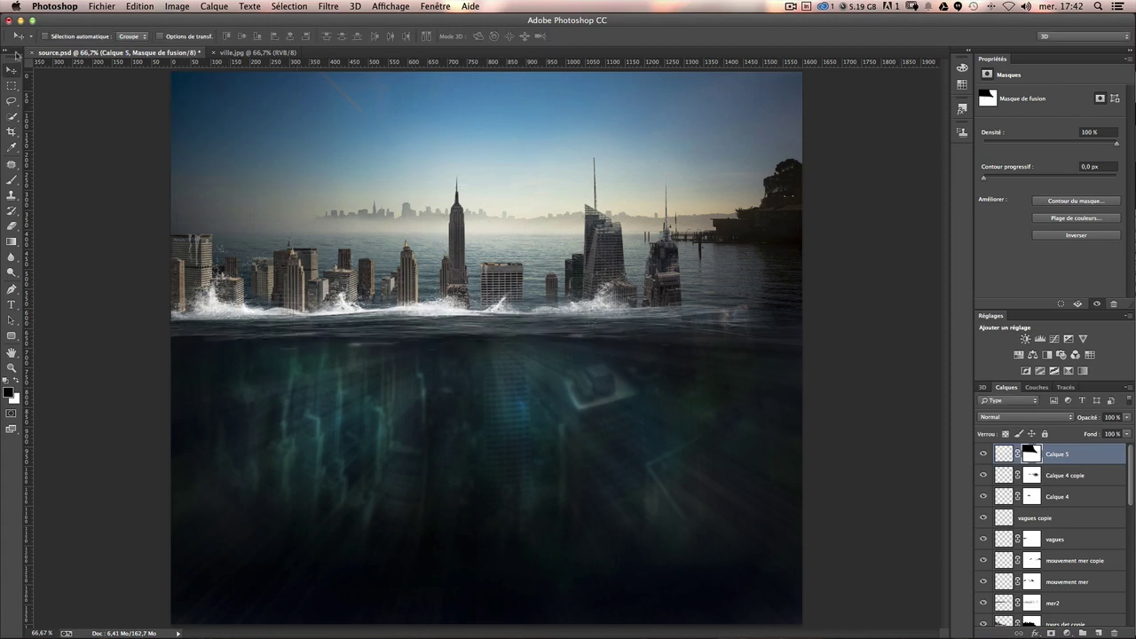
left_click_drag(418, 188, 503, 203)
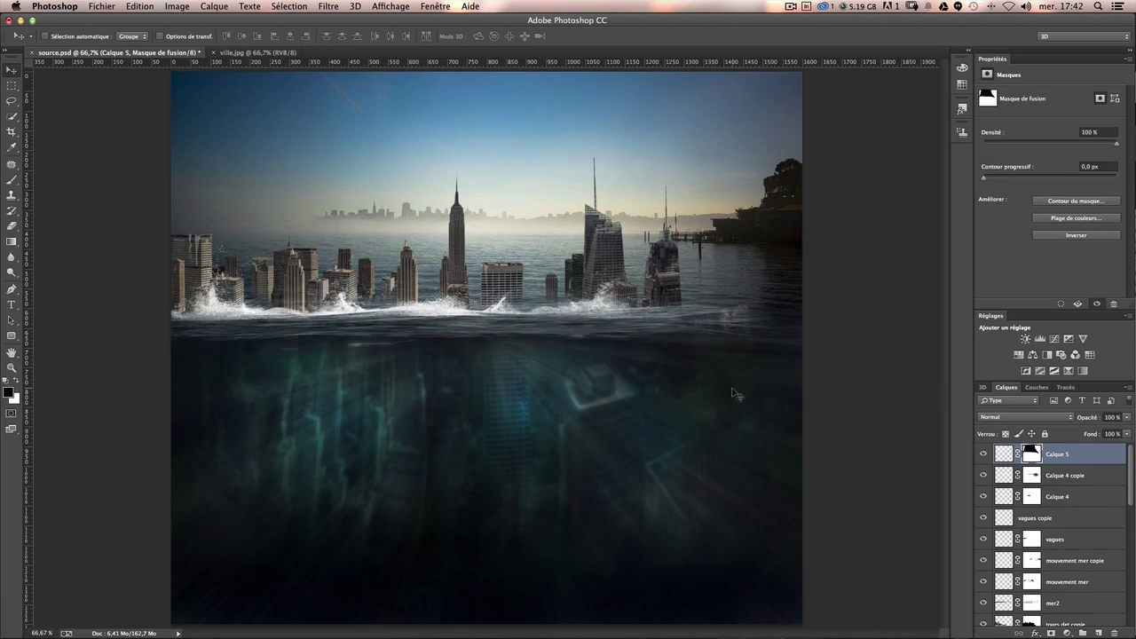
Scale Calque 5 to about 65%, tilt it slightly, and move it down.
key("ctrl+t")
mouse_move(737, 341)
left_mouse_down()
mouse_move(530, 232)
mouse_move(378, 319)
mouse_move(376, 302)
left_mouse_up()
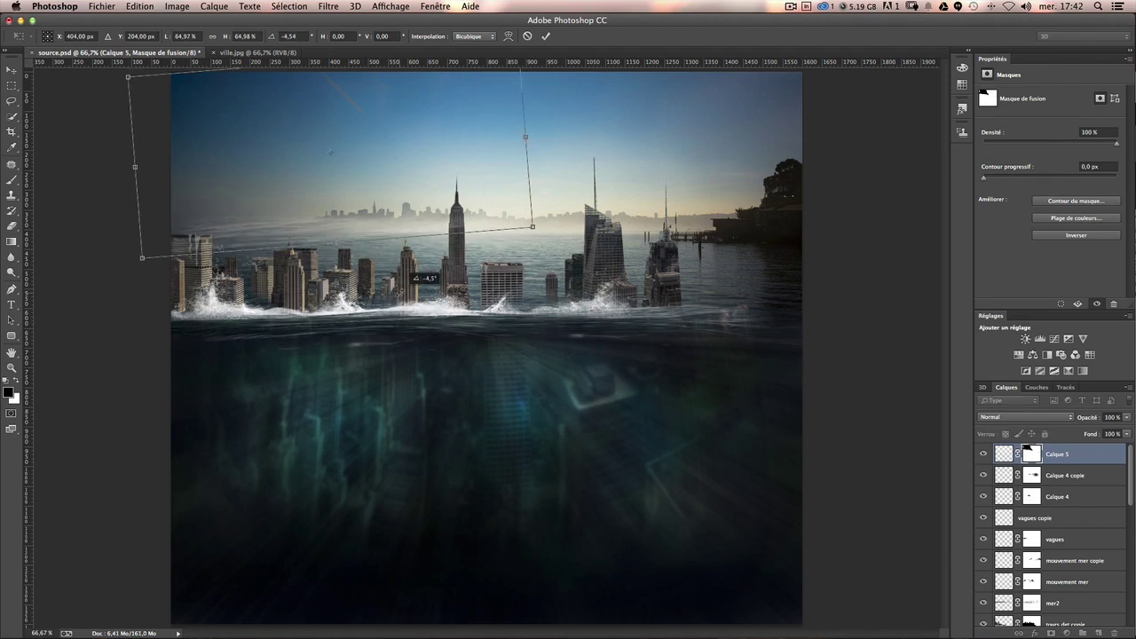
mouse_move(372, 259)
left_mouse_down()
mouse_move(393, 291)
mouse_move(391, 324)
left_mouse_up()
key("Return")
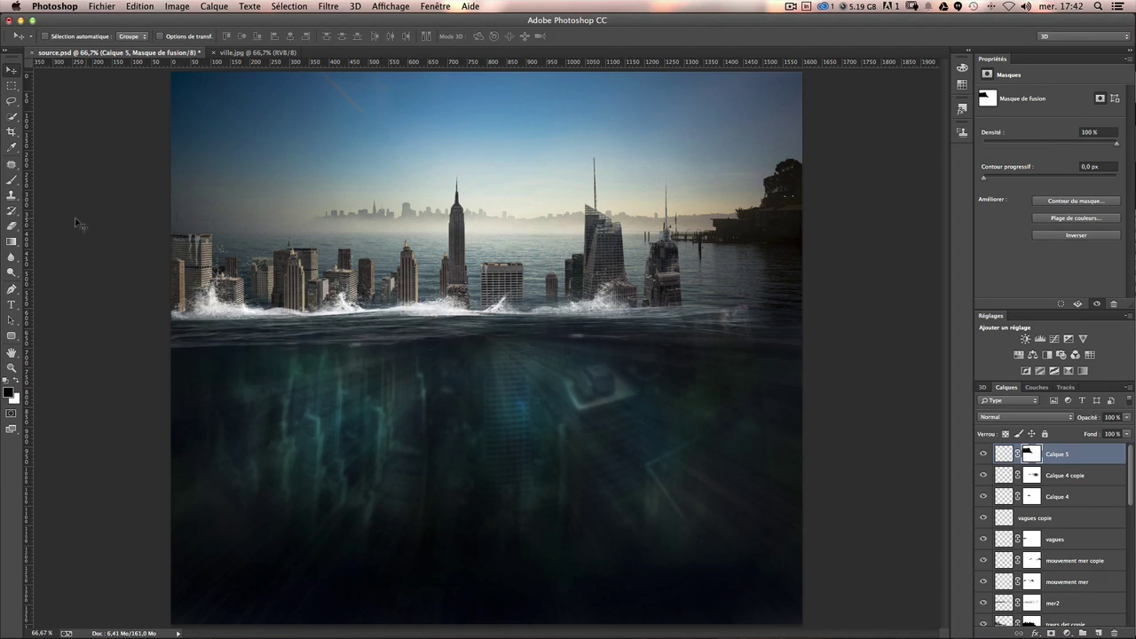
Shrink the mask brush, nudge Calque 5 down, and Alt-drag a copy to the right.
left_click(10, 180)
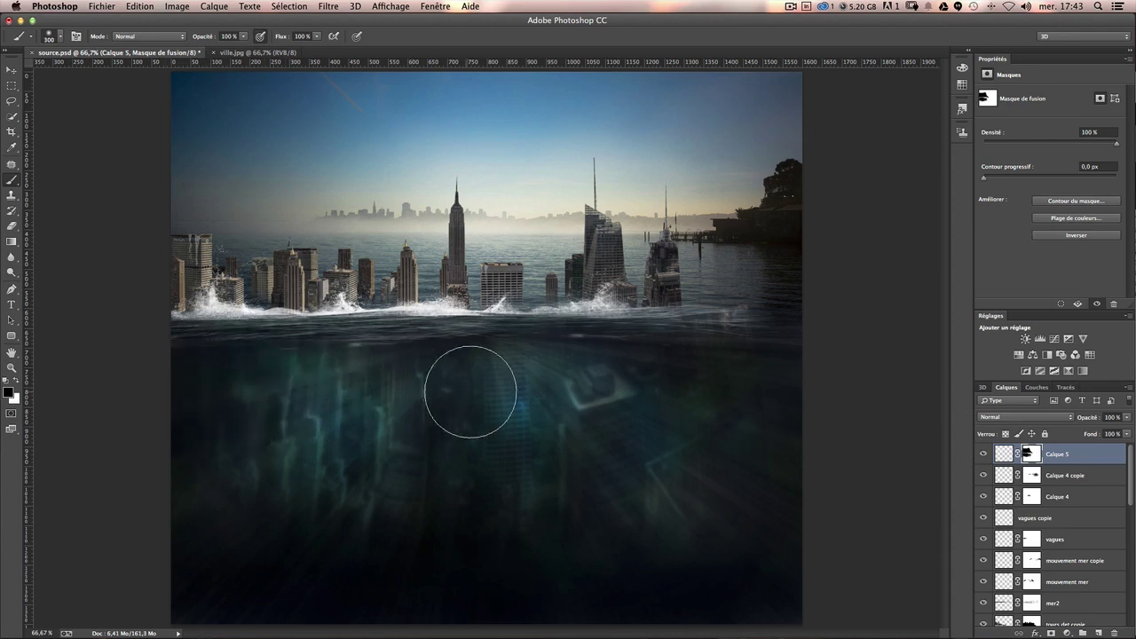
left_click_drag(469, 275, 426, 276)
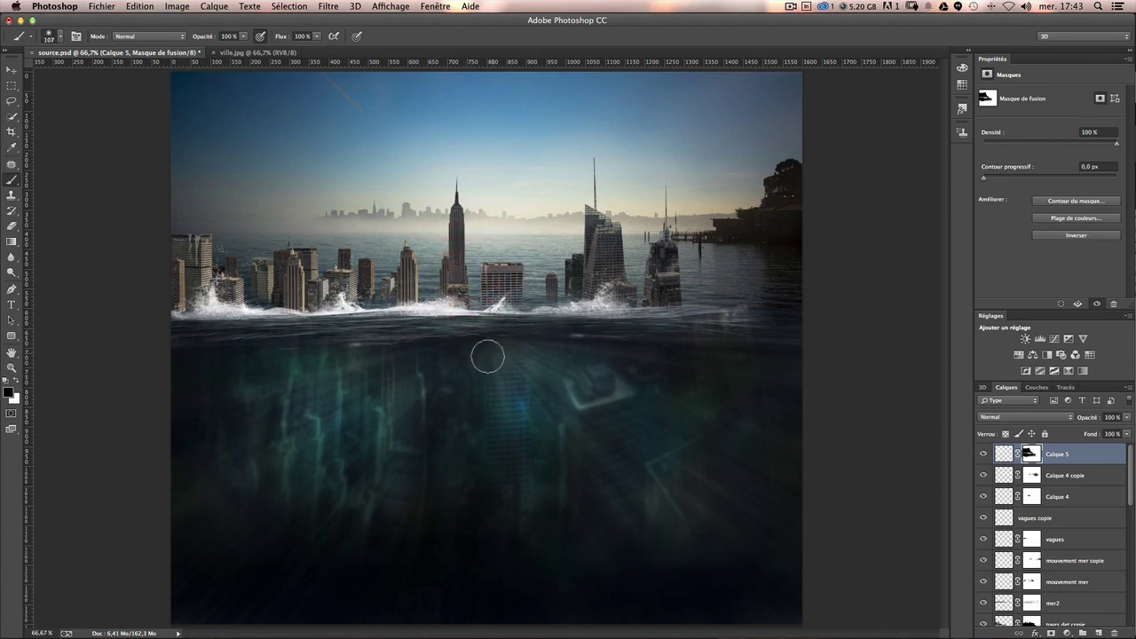
left_click(10, 69)
left_click_drag(352, 236, 353, 255)
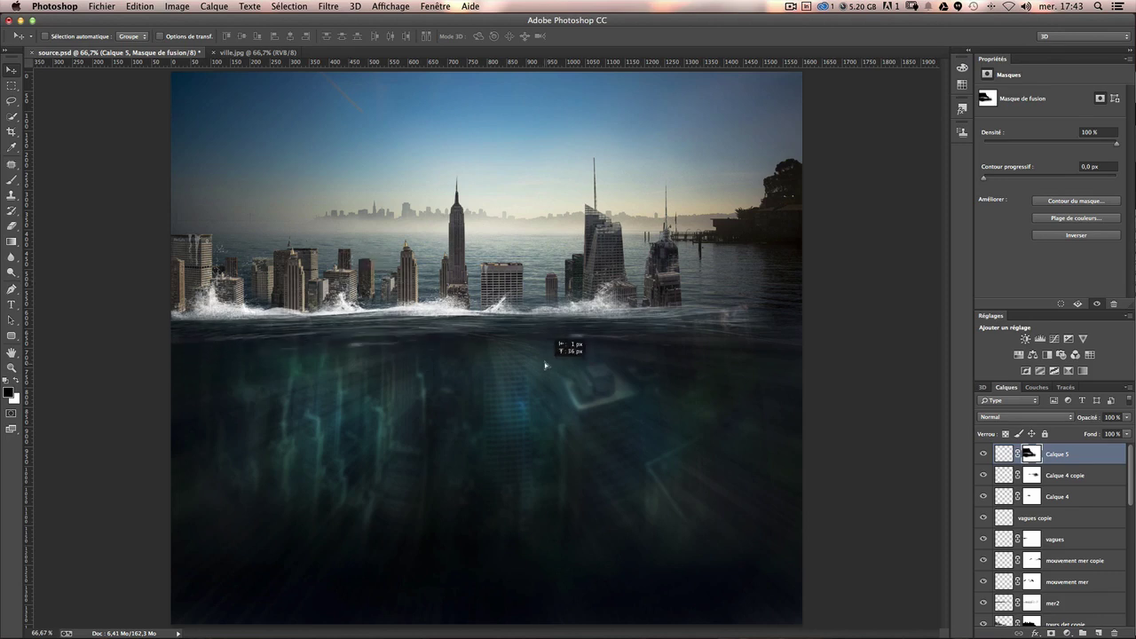
left_click_drag(542, 360, 535, 373)
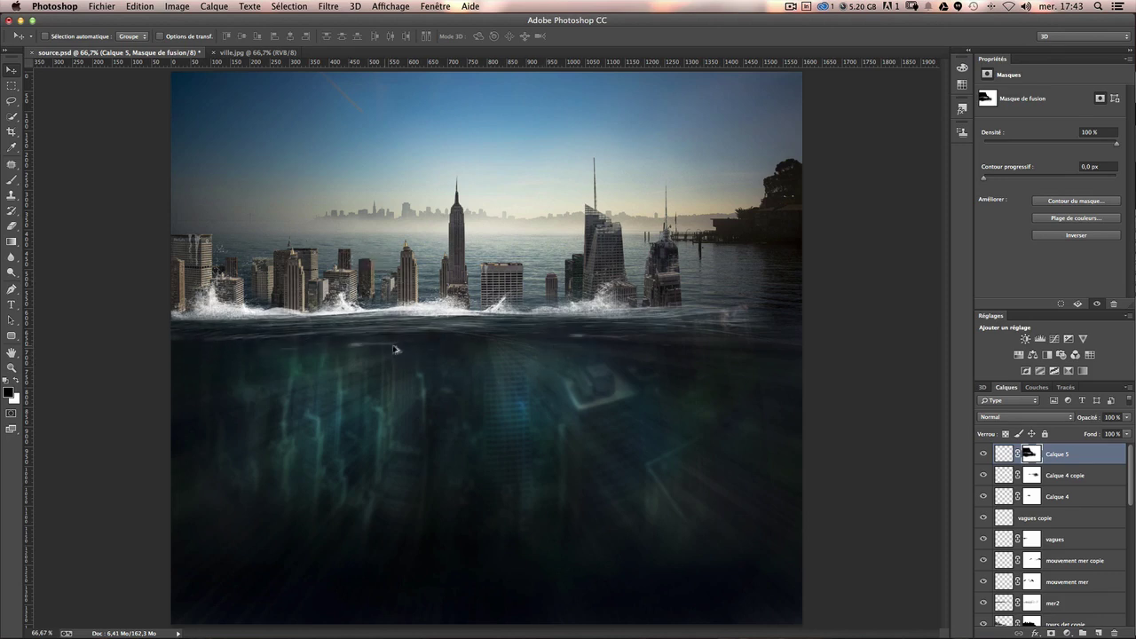
left_click_drag(395, 349, 586, 355, "alt")
Resize Calque 5 copie and flip it horizontally on the right side.
key("ctrl+t")
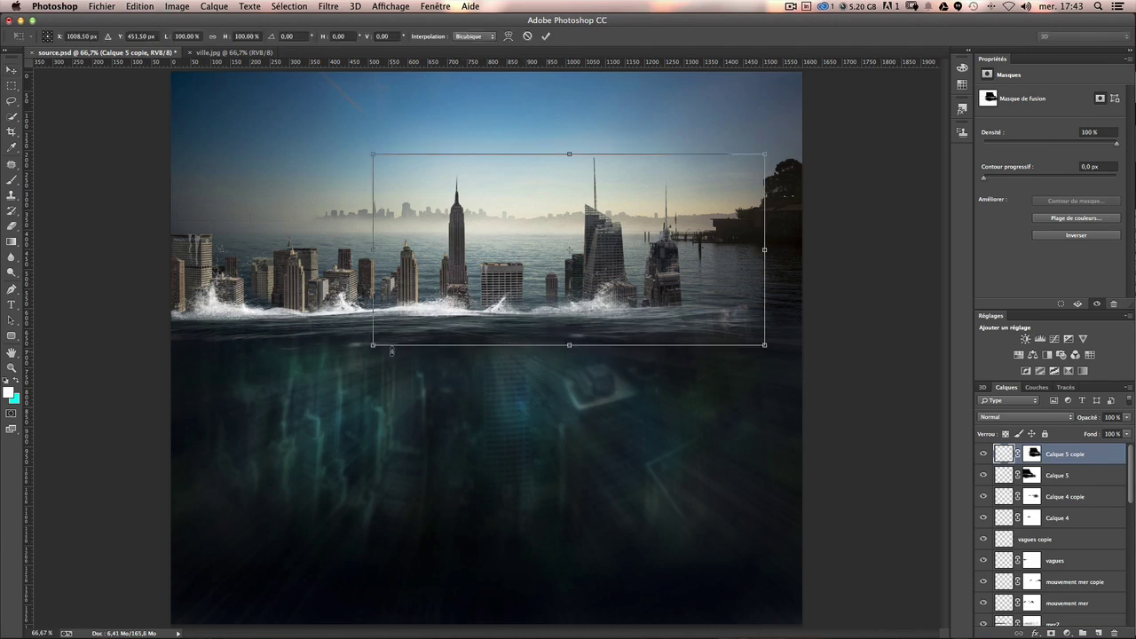
mouse_move(371, 347)
left_mouse_down()
mouse_move(471, 322)
mouse_move(519, 349)
left_mouse_up()
key("Return")
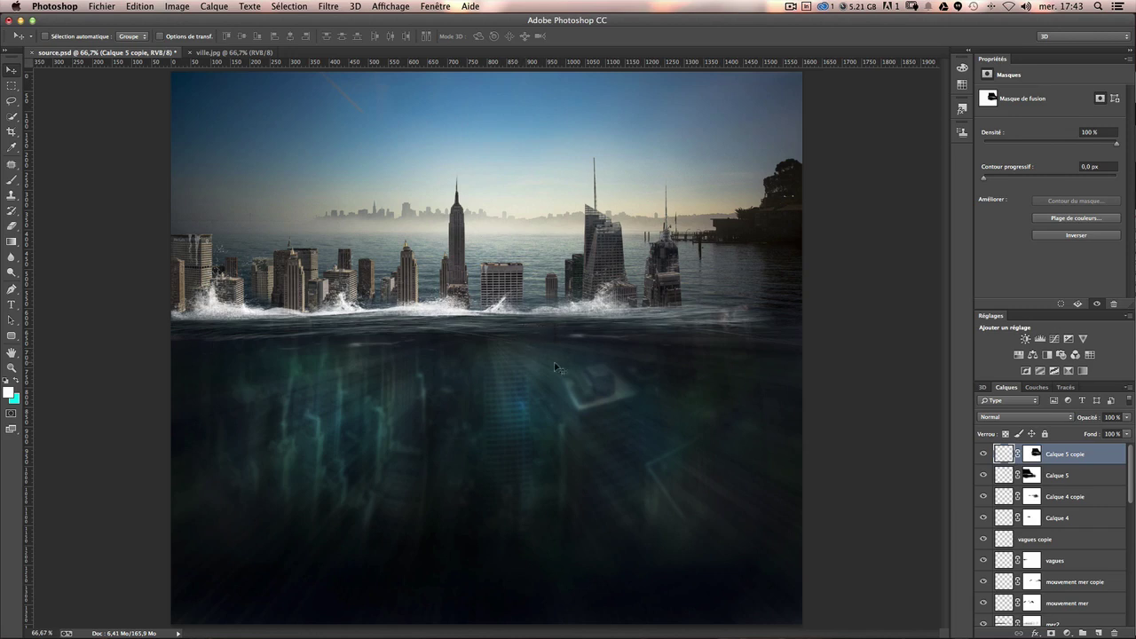
key("ctrl+t")
right_click(631, 362)
left_click(684, 498)
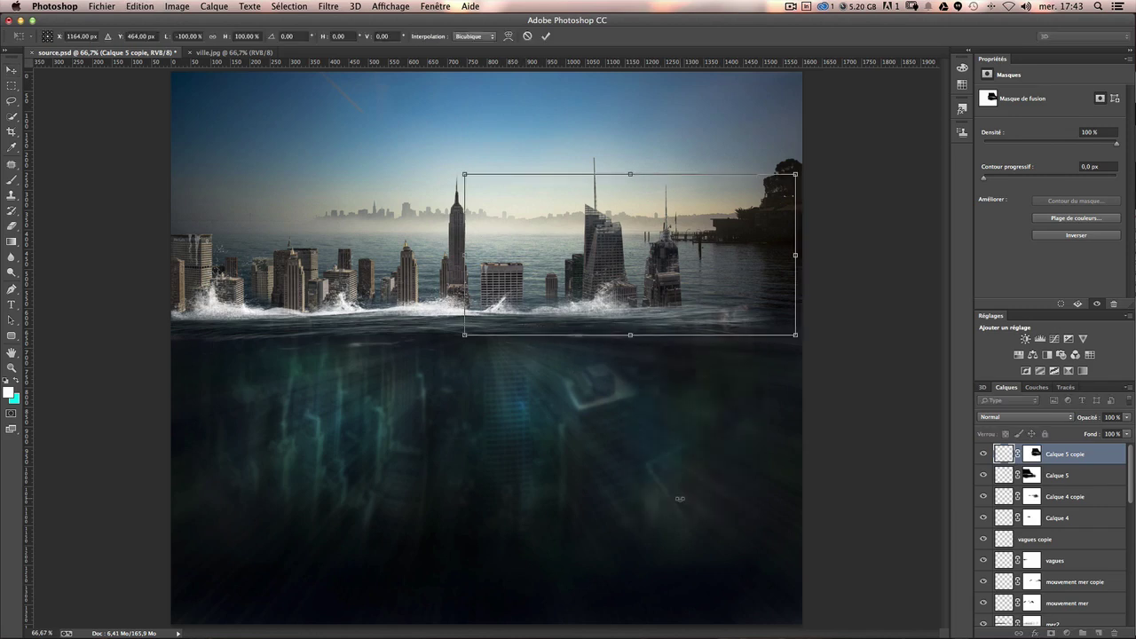
key("Return")
left_click_drag(651, 362, 653, 358)
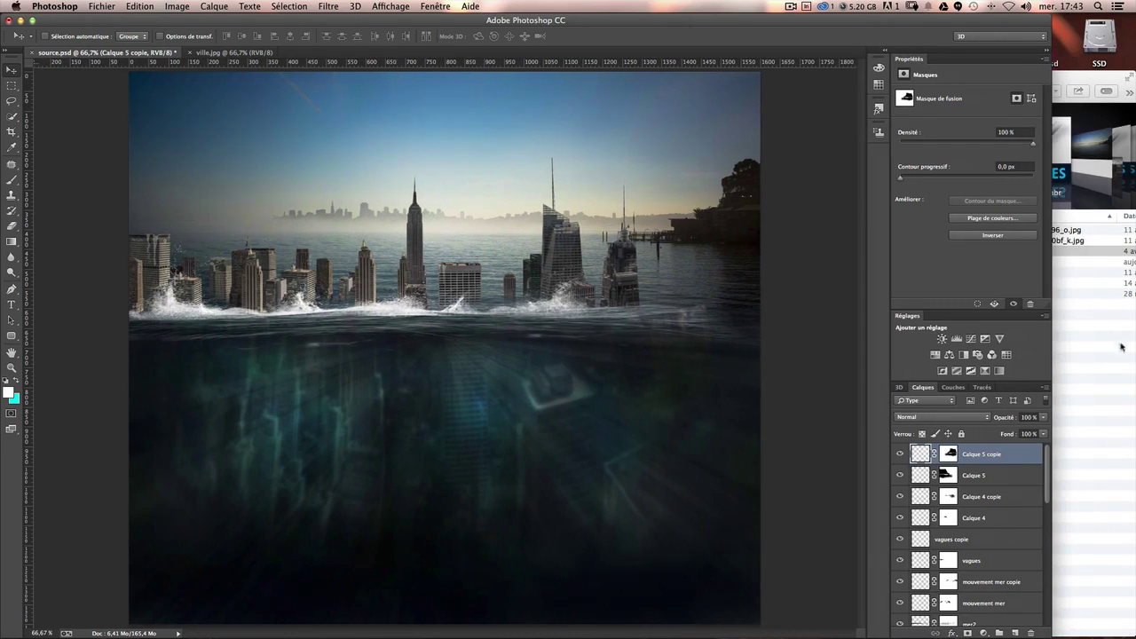
key("super+Tab")
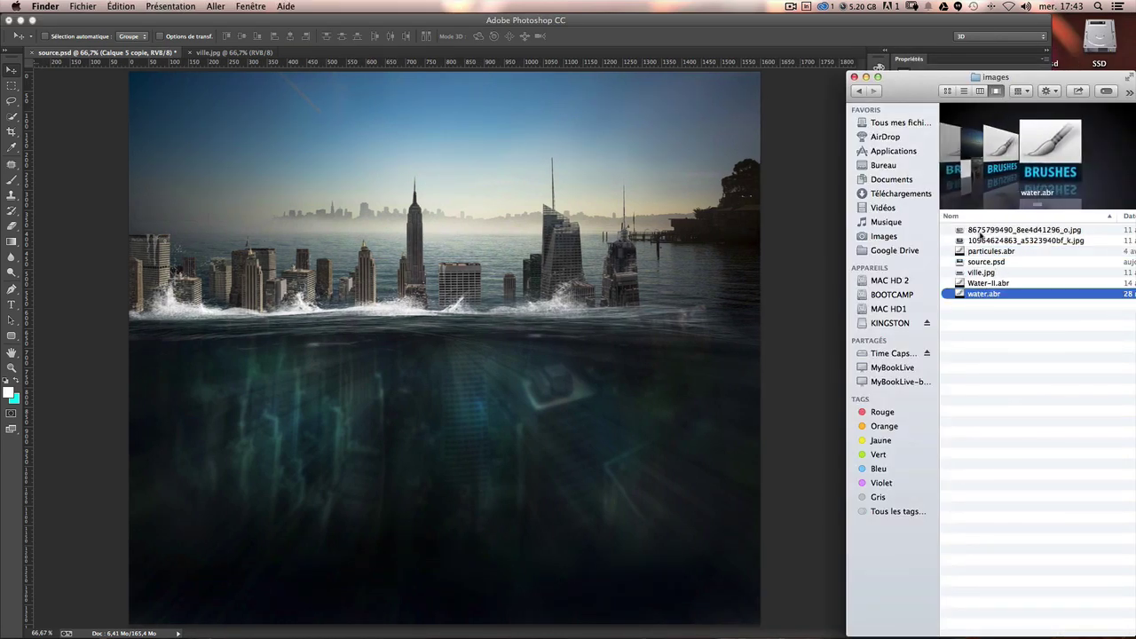
left_click(981, 231)
right_click(981, 231)
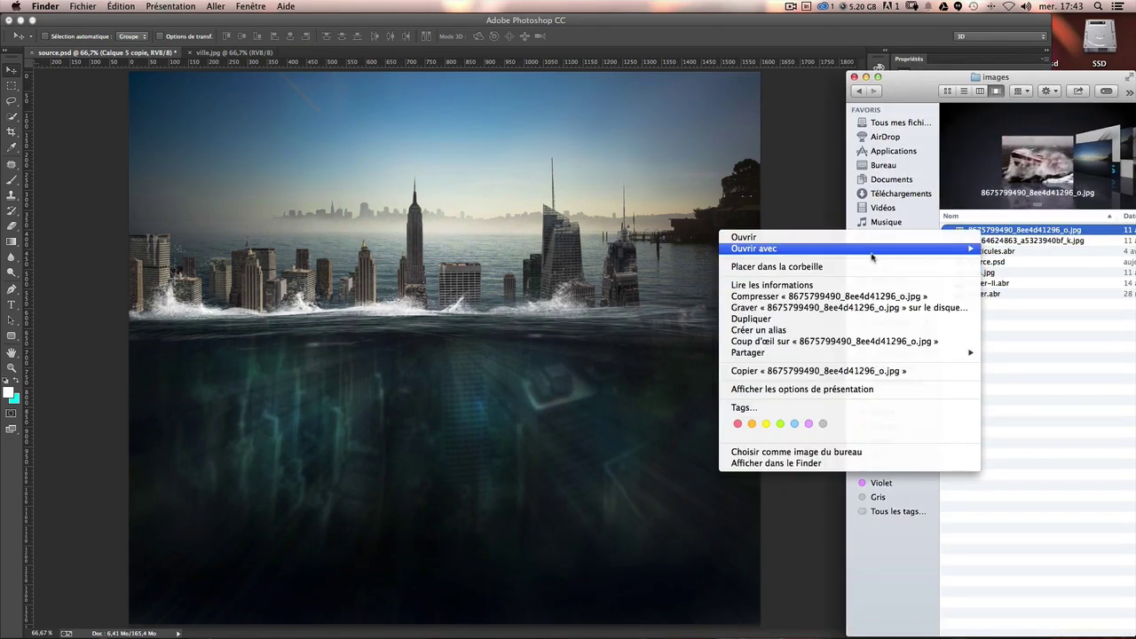
mouse_move(753, 249)
left_click(1008, 283)
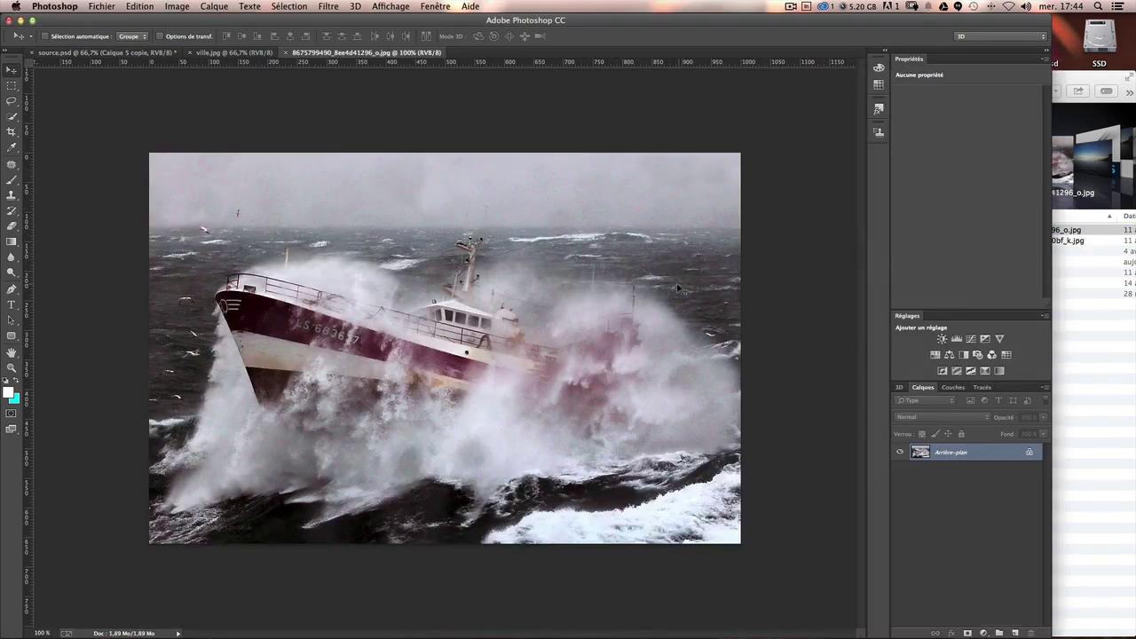
Select all of the boat photo and paste it into source.psd.
key("ctrl+a")
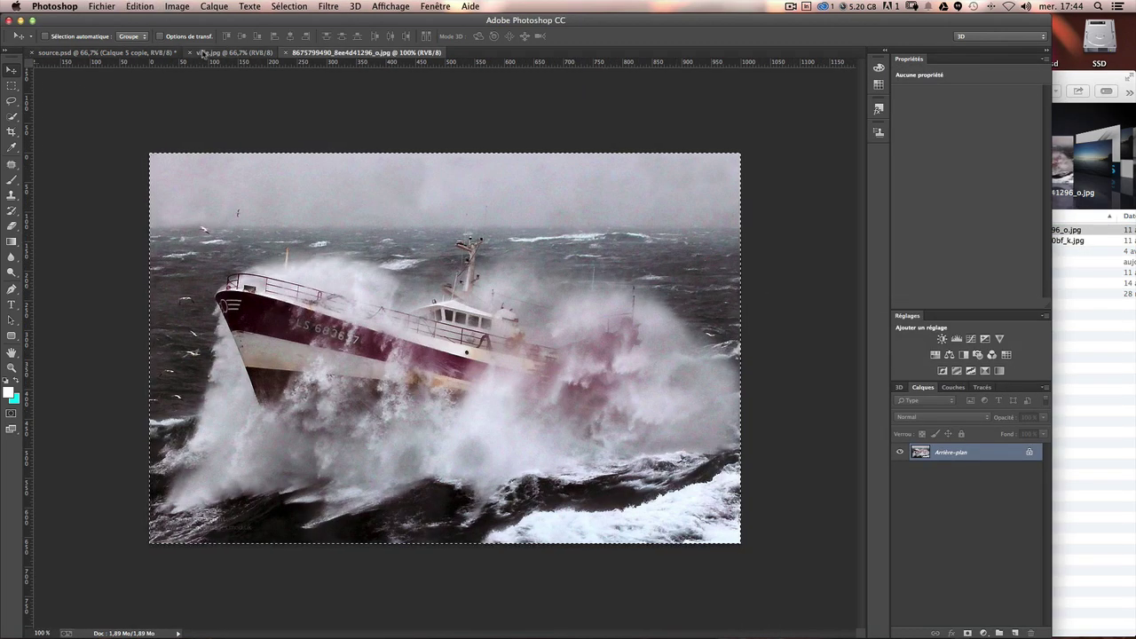
left_click(44, 53)
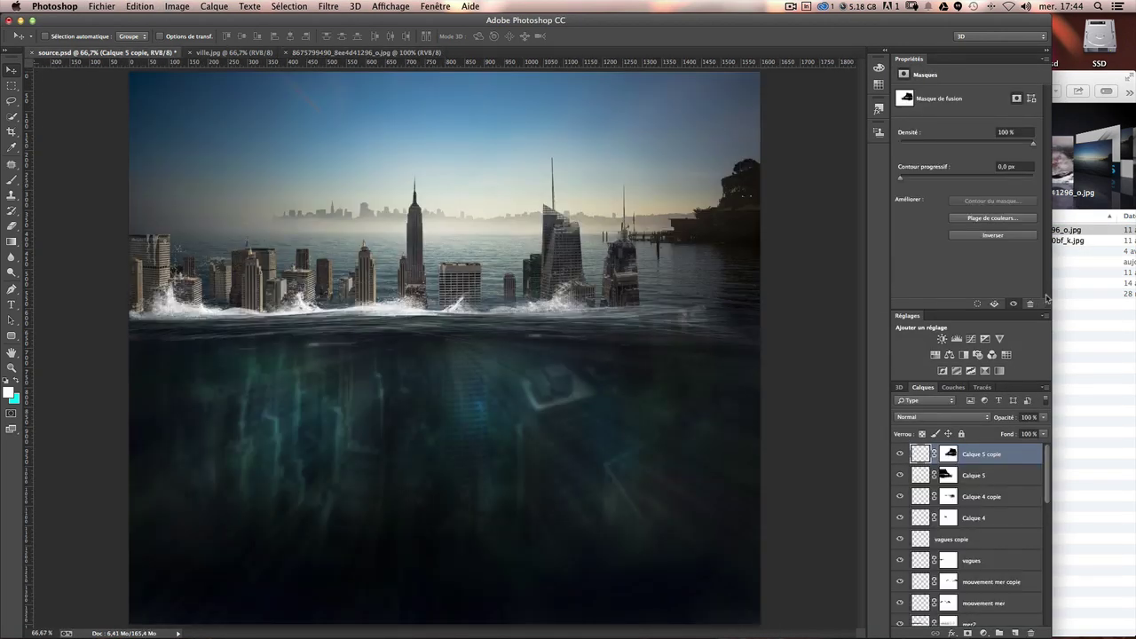
left_click_drag(1054, 291, 1135, 292)
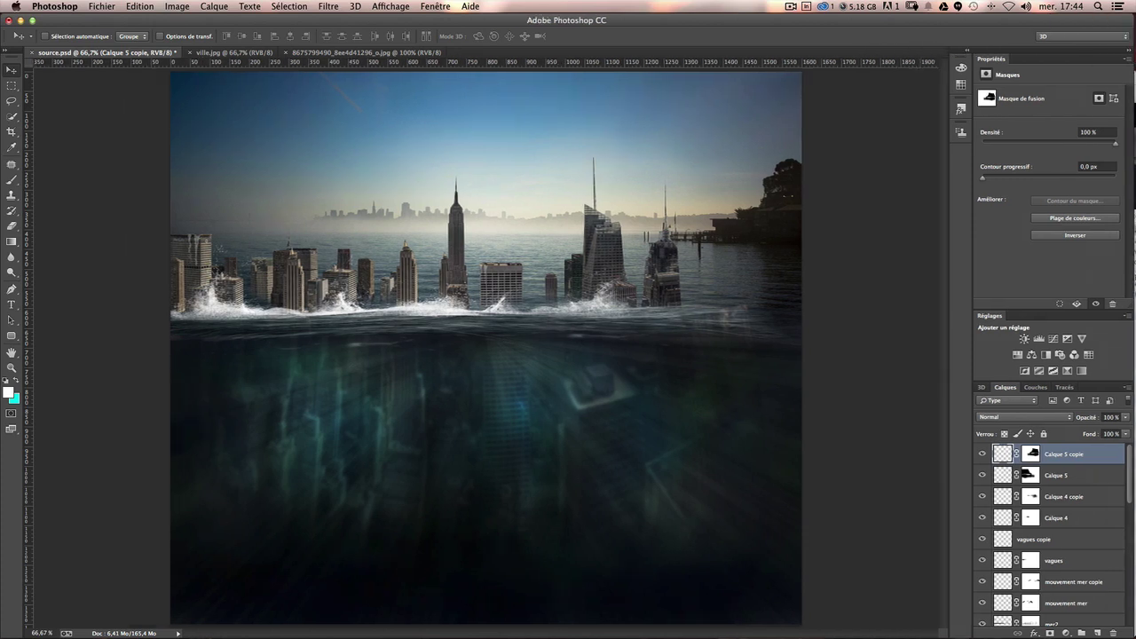
key("ctrl+v")
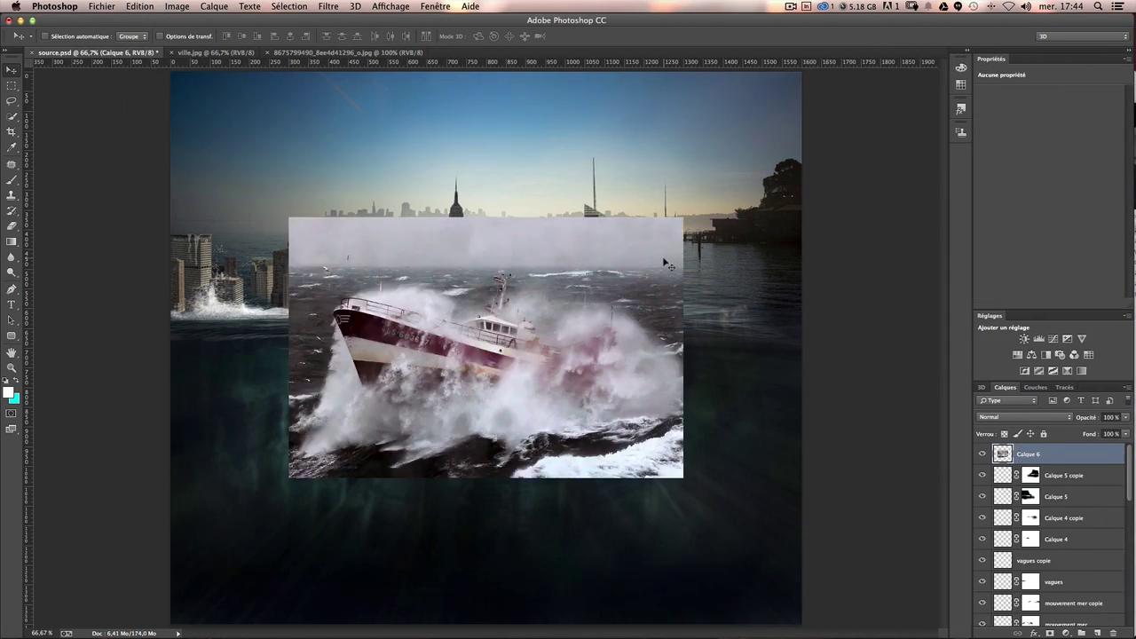
Rename the pasted layer 'bateau' and add a layer mask to it.
double_click(1028, 455)
type("u")
key("Return")
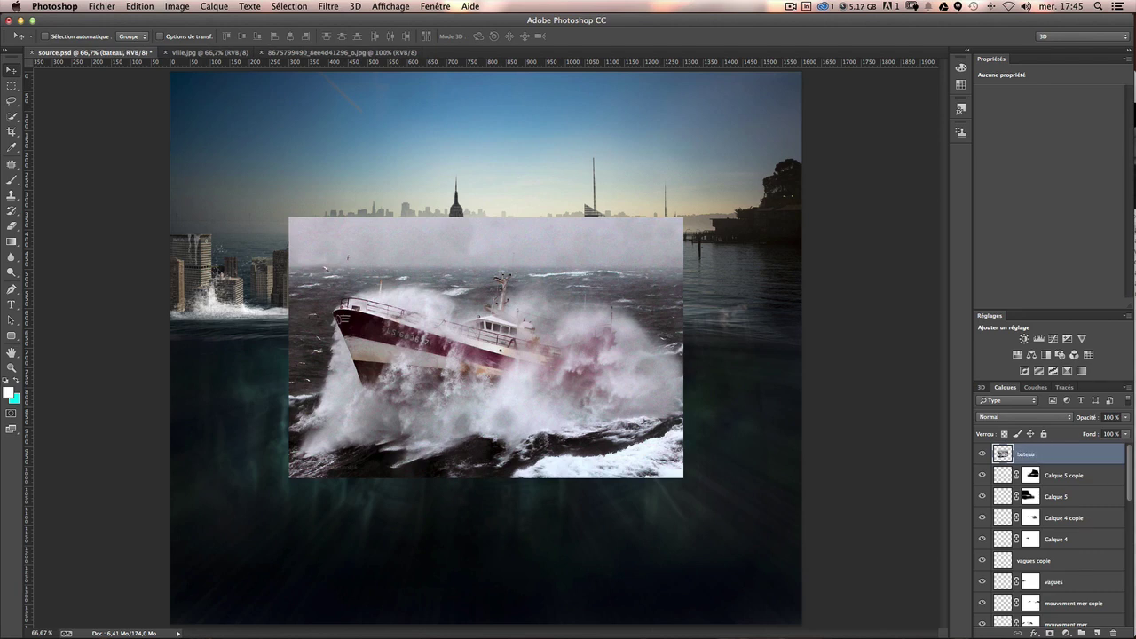
left_click(1050, 633)
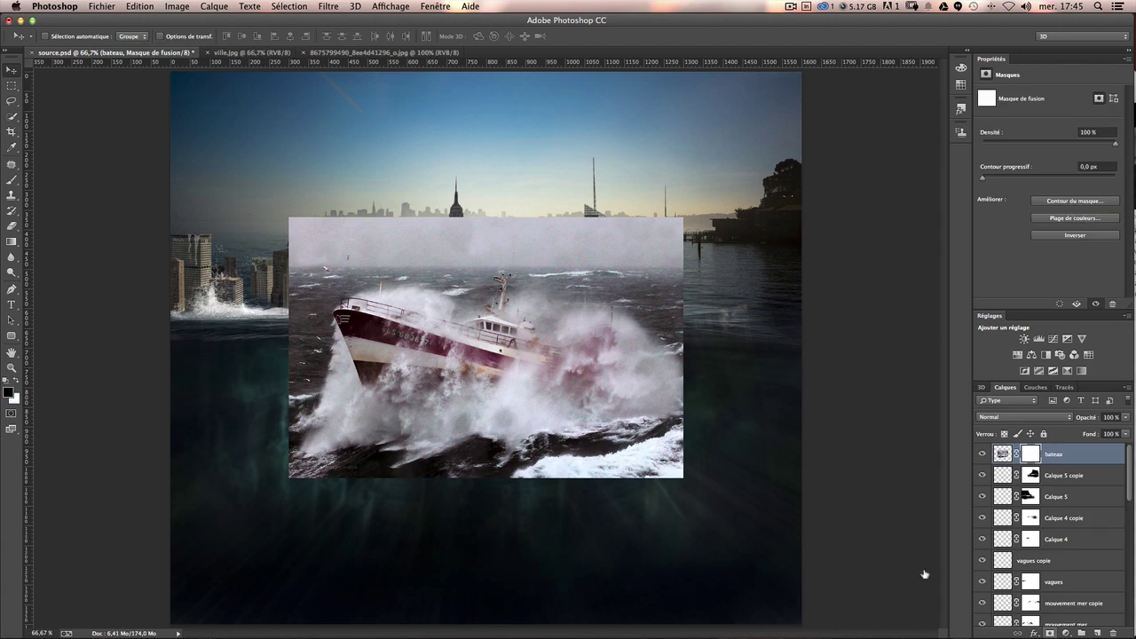
Soft-mask the boat's edges, move bateau up-left, and stack it below the tower layers.
left_click(12, 181)
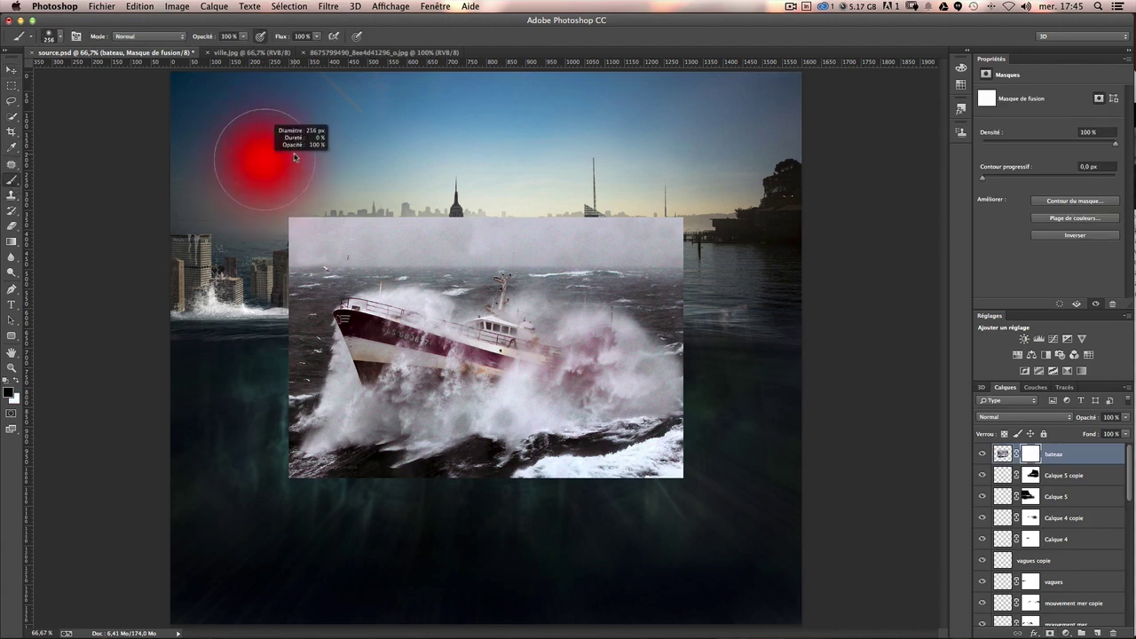
mouse_move(266, 222)
left_mouse_down()
mouse_move(355, 188)
mouse_move(527, 182)
mouse_move(621, 240)
mouse_move(604, 266)
mouse_move(613, 280)
mouse_move(520, 223)
mouse_move(426, 267)
mouse_move(342, 244)
mouse_move(254, 367)
mouse_move(302, 355)
mouse_move(340, 471)
mouse_move(496, 495)
mouse_move(608, 489)
mouse_move(722, 461)
mouse_move(585, 477)
mouse_move(665, 456)
mouse_move(685, 381)
mouse_move(730, 393)
left_mouse_up()
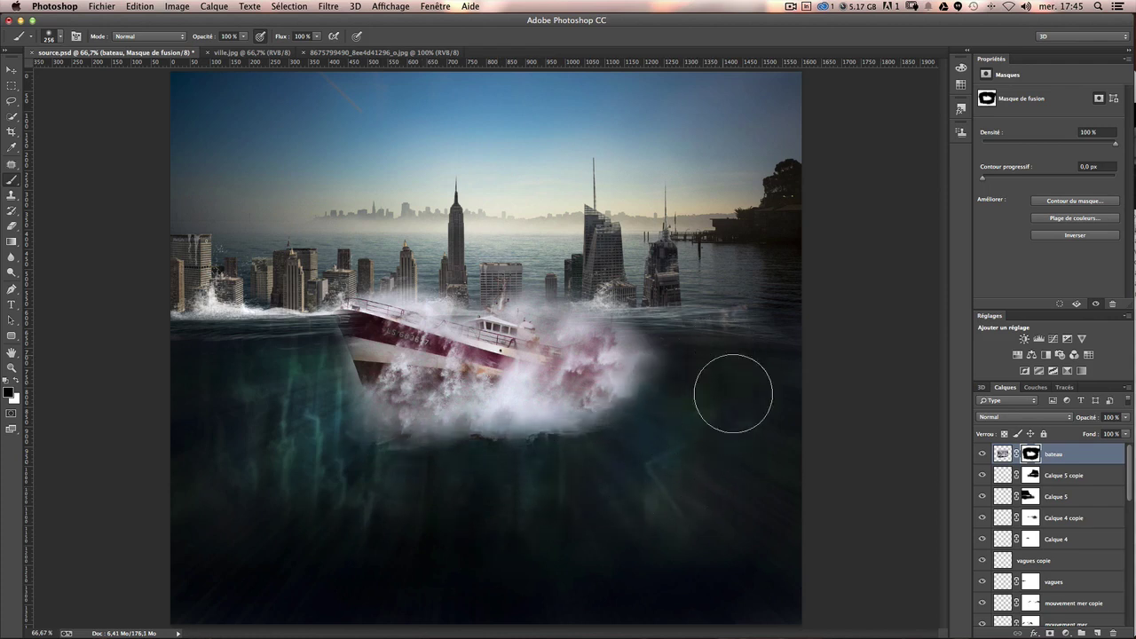
left_click(11, 69)
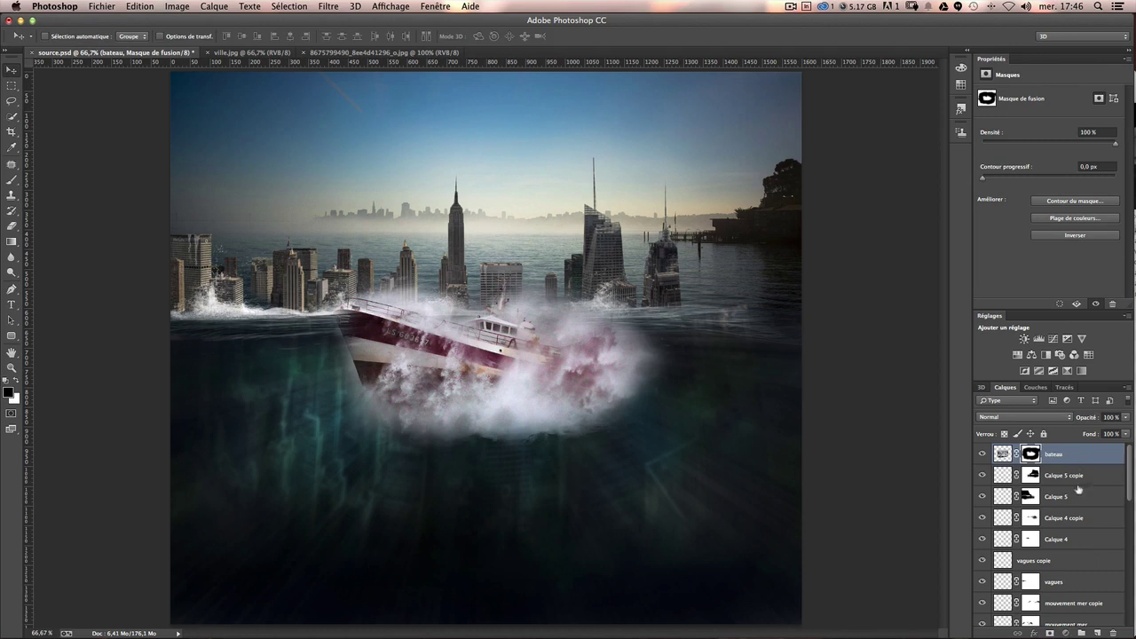
left_click_drag(1078, 488, 1078, 571)
scroll(1087, 563, "down", 2)
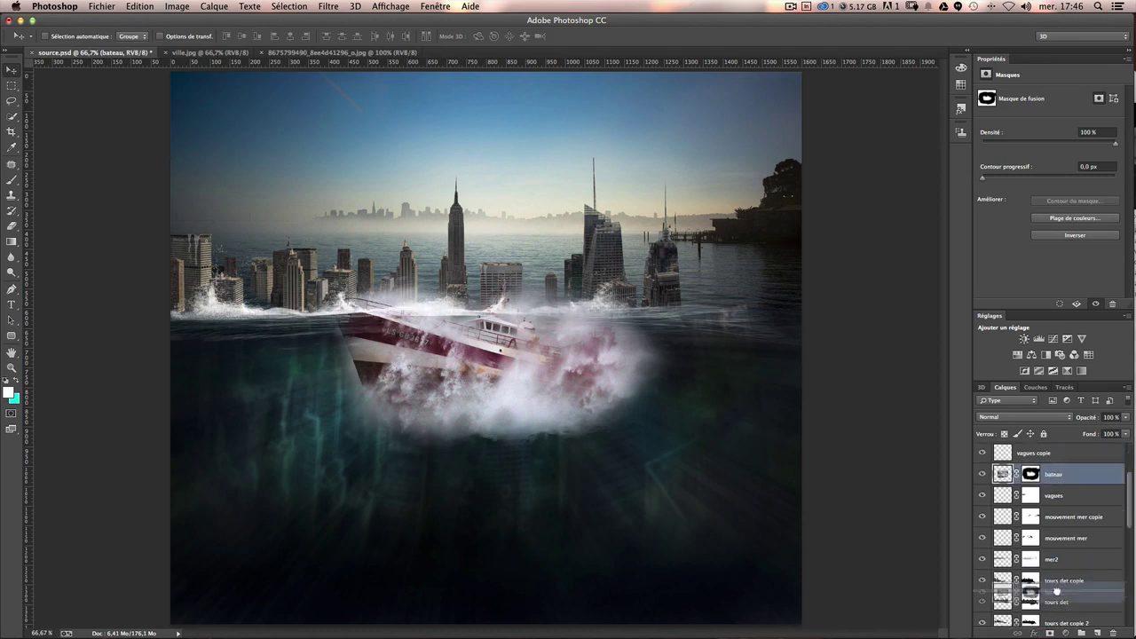
left_click_drag(1056, 477, 1058, 593)
scroll(1058, 593, "down", 2)
left_click_drag(553, 439, 442, 301)
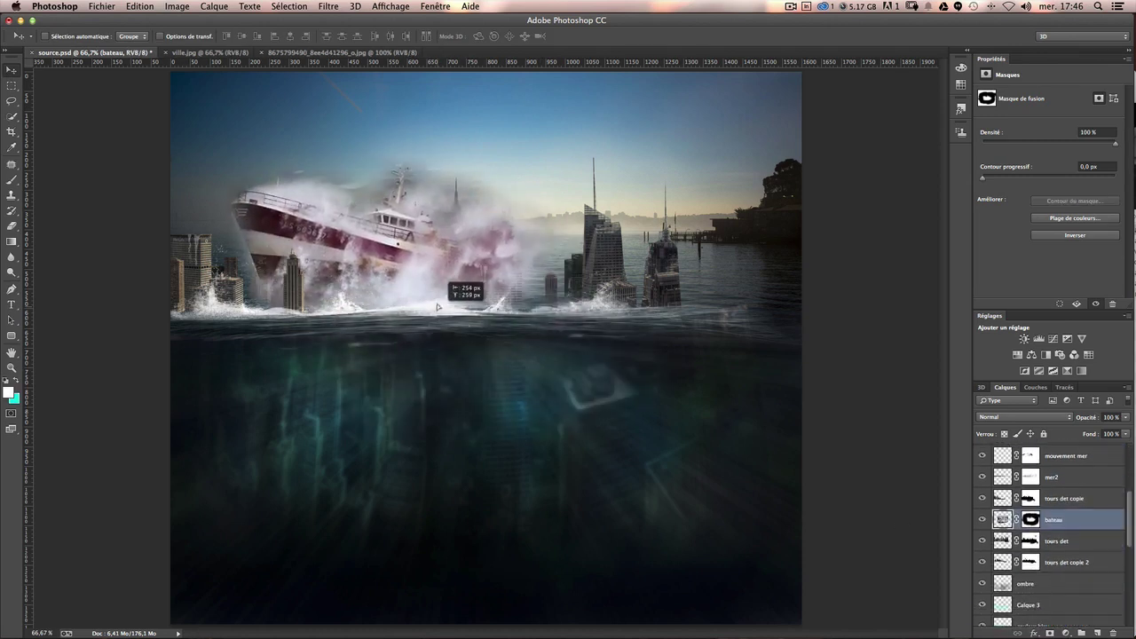
left_click_drag(1069, 515, 1074, 572)
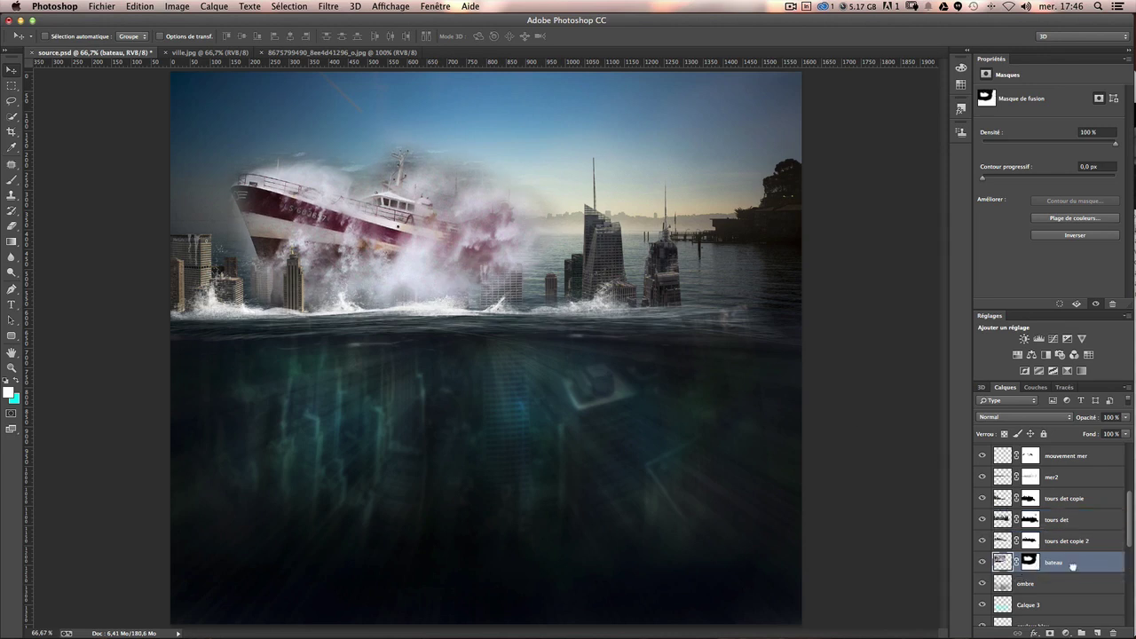
Position the boat right and slightly up so its bow rises behind the central tower.
left_click_drag(549, 304, 492, 304)
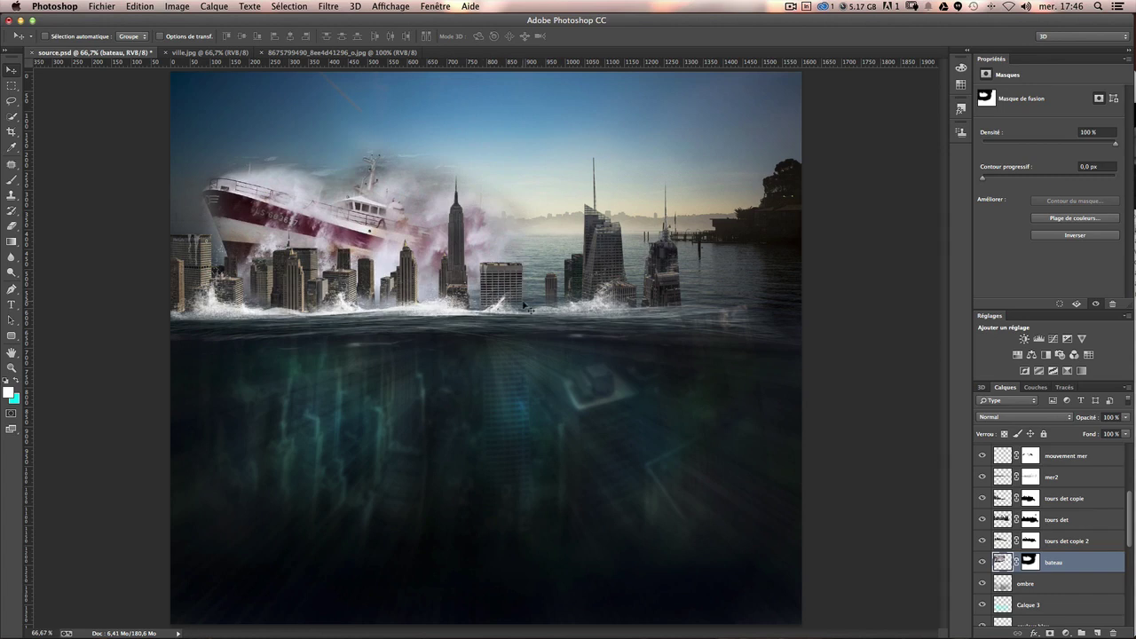
left_click_drag(476, 250, 550, 228)
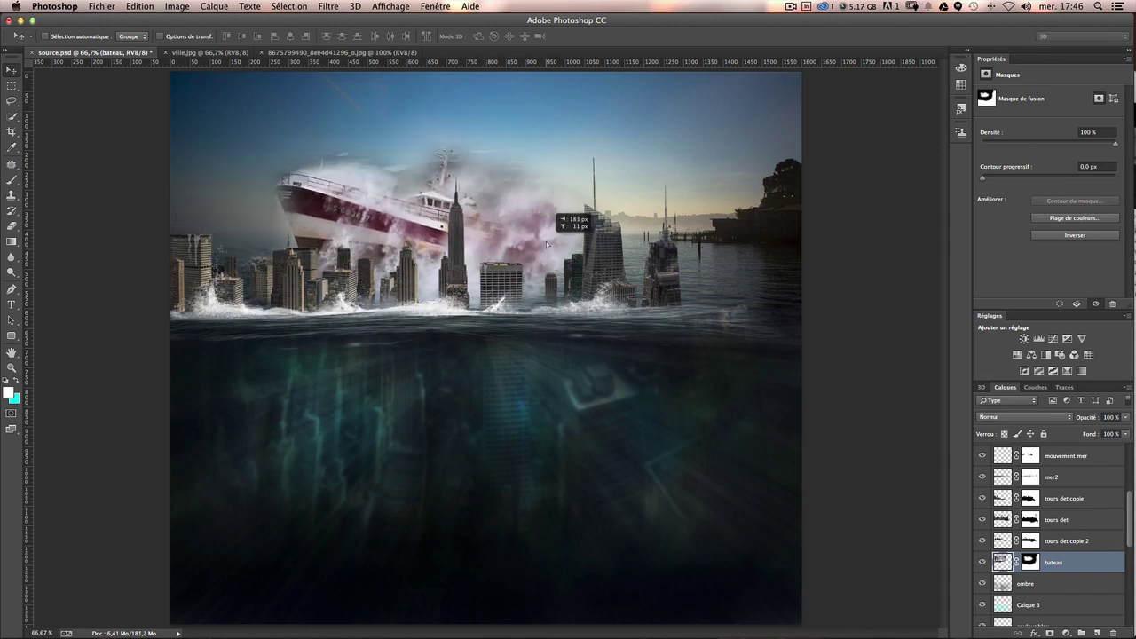
mouse_move(550, 228)
left_mouse_down()
mouse_move(520, 265)
mouse_move(550, 266)
left_mouse_up()
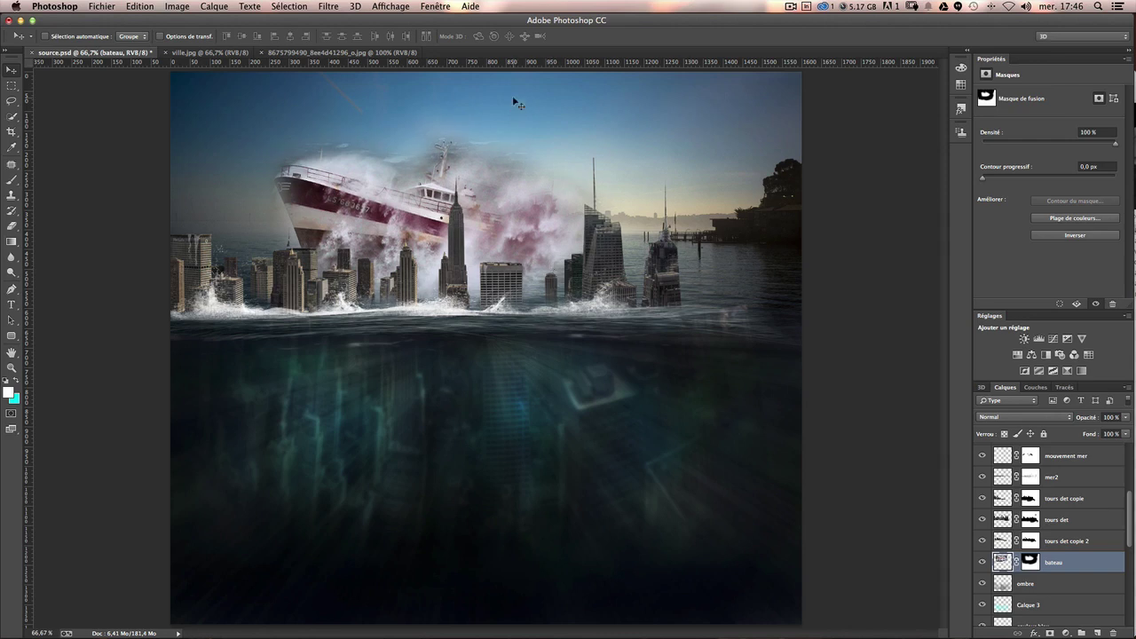
left_click(1030, 563)
Paint black on the bateau mask to erase the dark patch left of the ship.
left_click(10, 181)
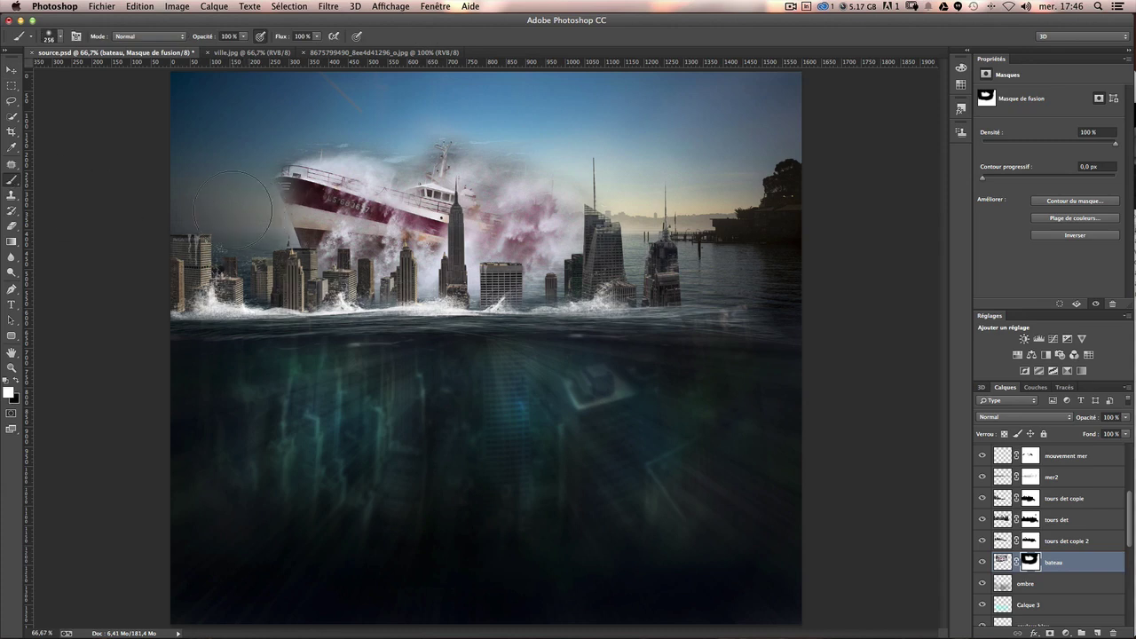
left_click_drag(257, 213, 266, 233)
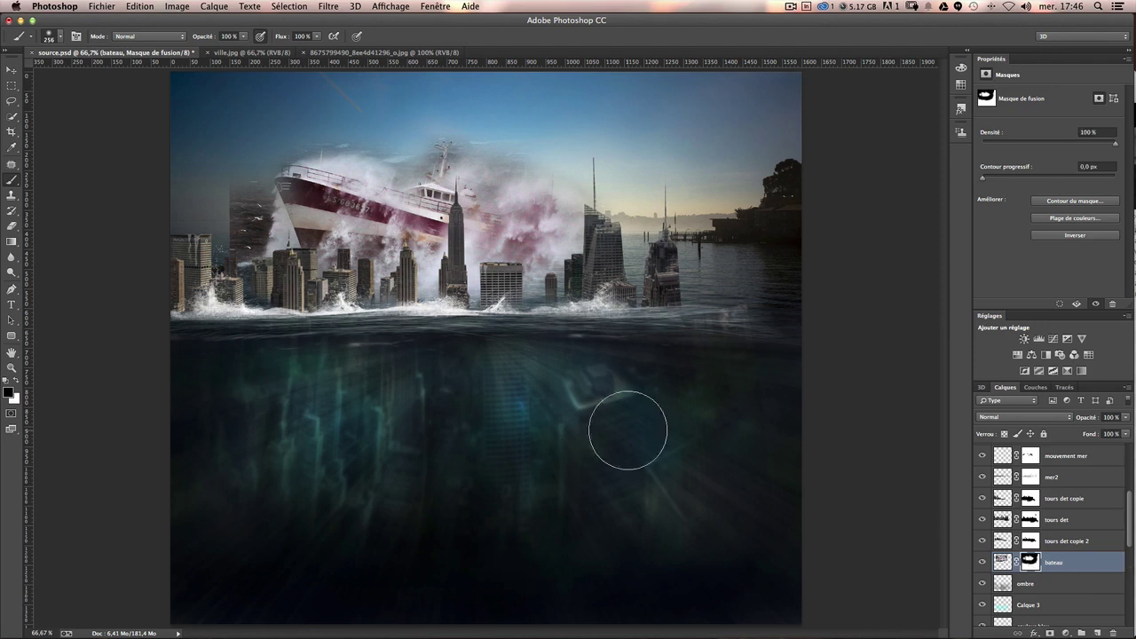
left_click_drag(228, 216, 210, 257)
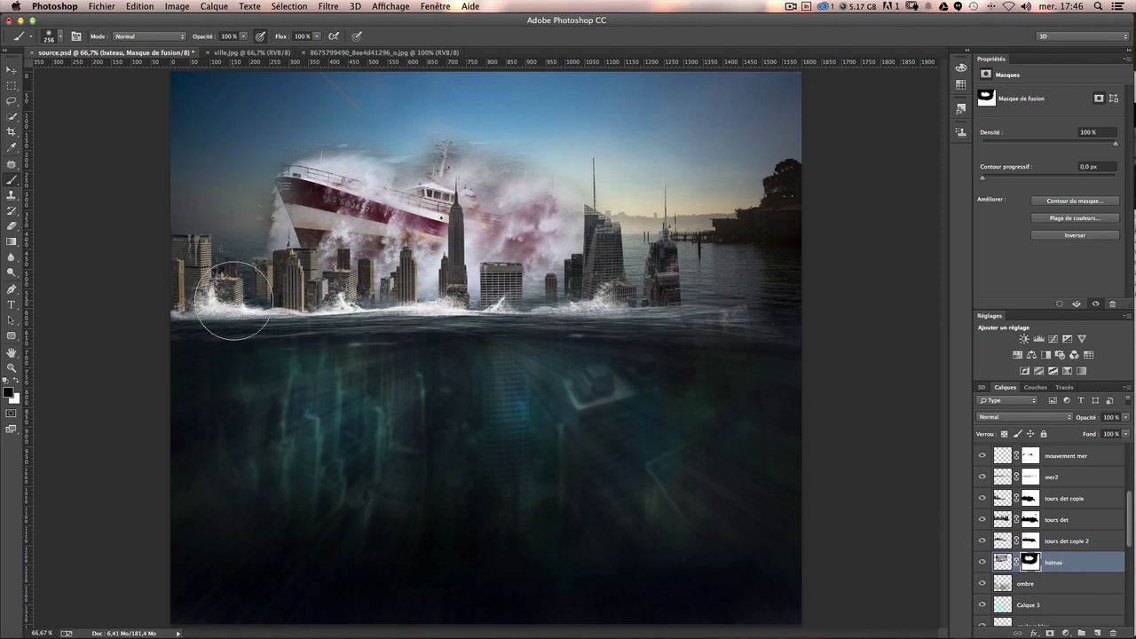
Paint white with a 138 px lower-opacity brush to restore the hull near bow and waterline.
key("x")
left_click_drag(450, 323, 408, 323)
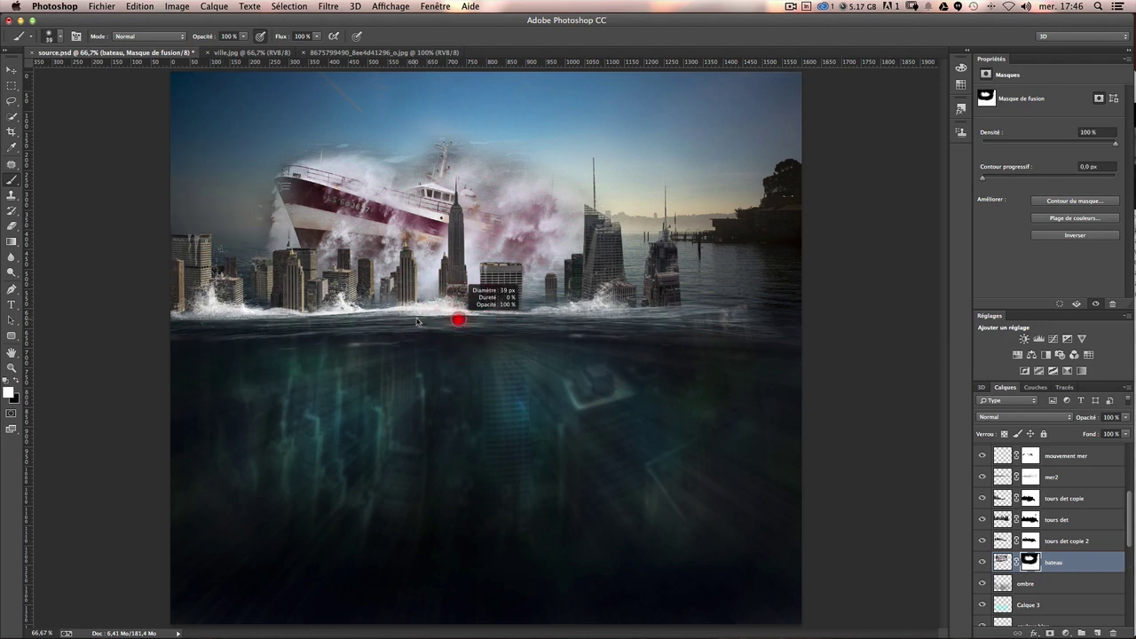
left_click_drag(243, 36, 230, 46)
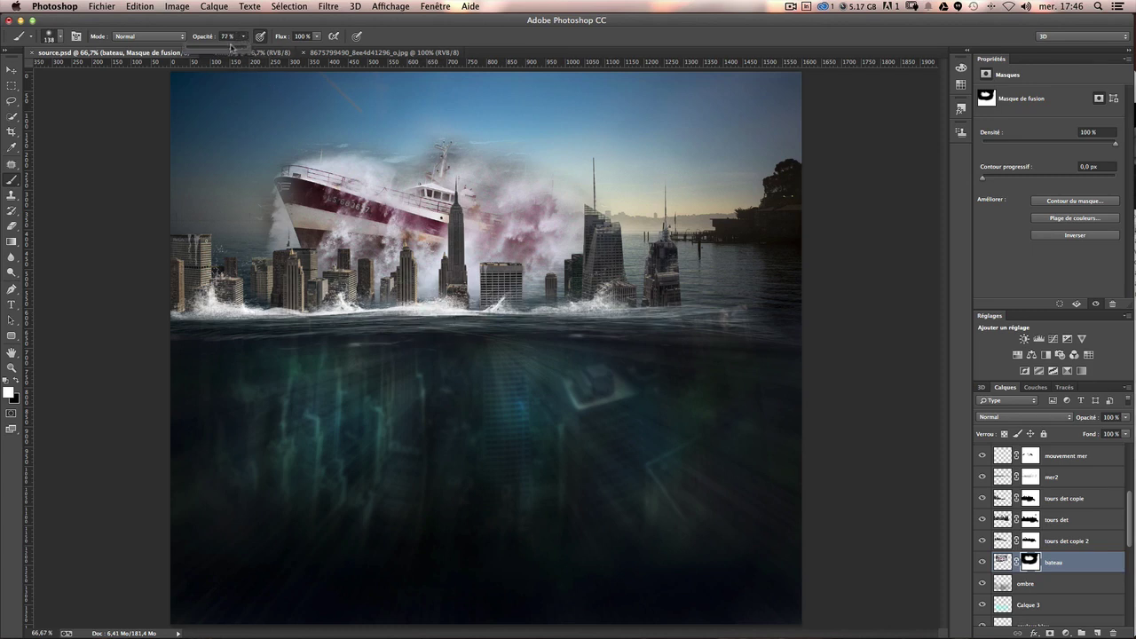
left_click(386, 308)
key("ctrl+z")
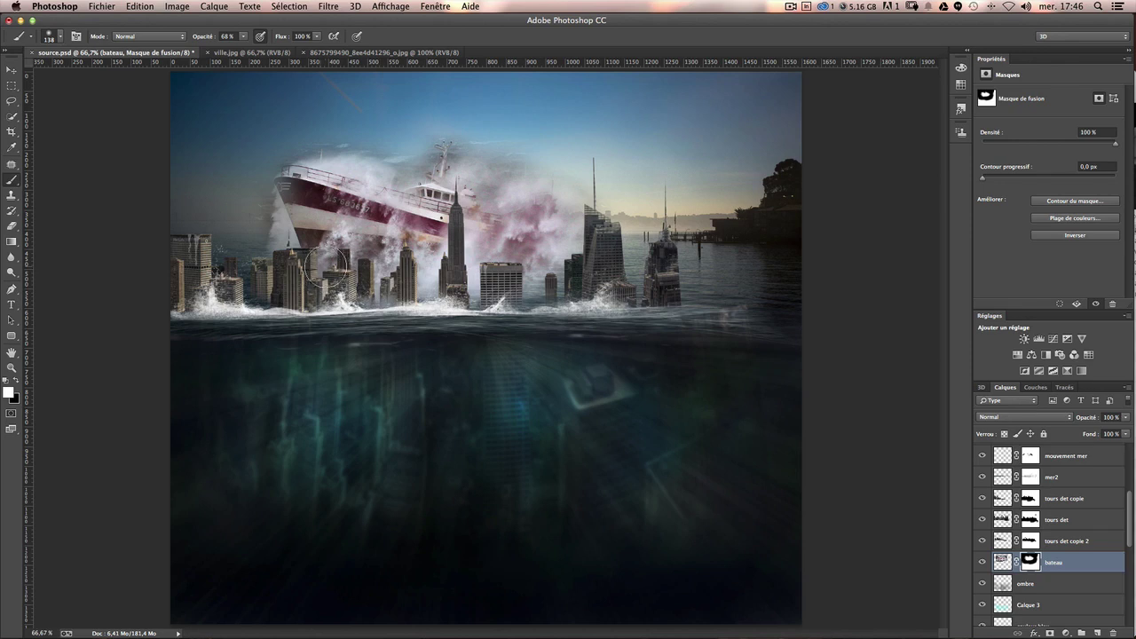
mouse_move(298, 251)
left_mouse_down()
mouse_move(300, 190)
mouse_move(453, 227)
left_mouse_up()
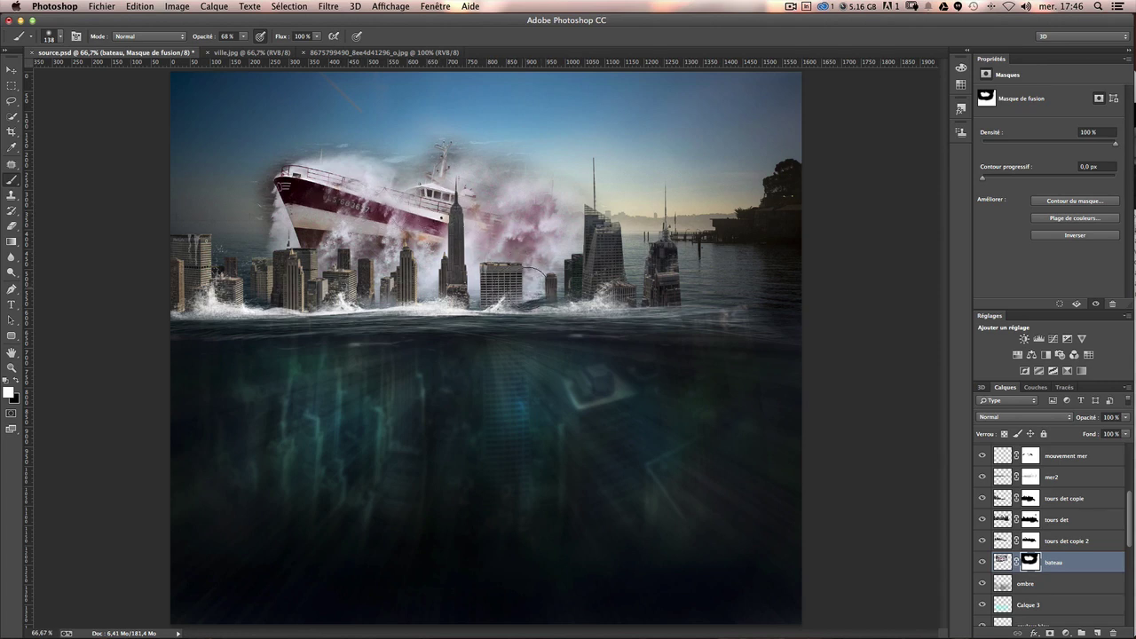
mouse_move(509, 259)
left_mouse_down()
mouse_move(543, 290)
mouse_move(369, 296)
mouse_move(311, 266)
mouse_move(334, 251)
mouse_move(541, 296)
mouse_move(550, 277)
mouse_move(601, 261)
mouse_move(590, 227)
mouse_move(625, 257)
mouse_move(554, 203)
mouse_move(620, 239)
mouse_move(605, 258)
mouse_move(621, 310)
left_mouse_up()
Paint black to mask the spray around the right tower top.
key("x")
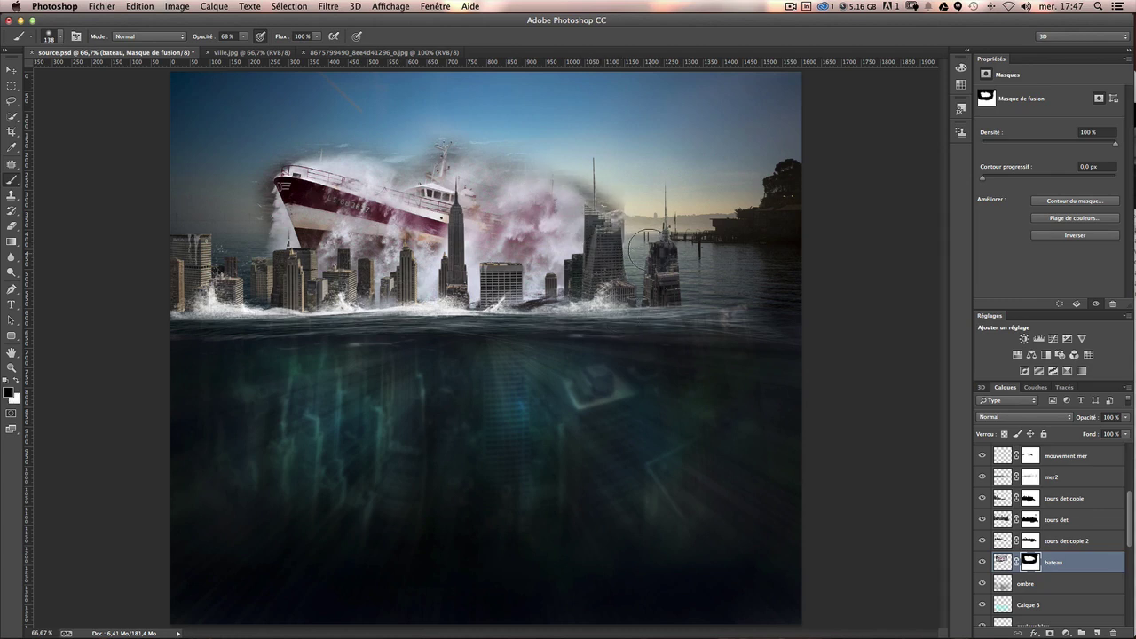
mouse_move(634, 253)
left_mouse_down()
mouse_move(638, 208)
mouse_move(644, 222)
left_mouse_up()
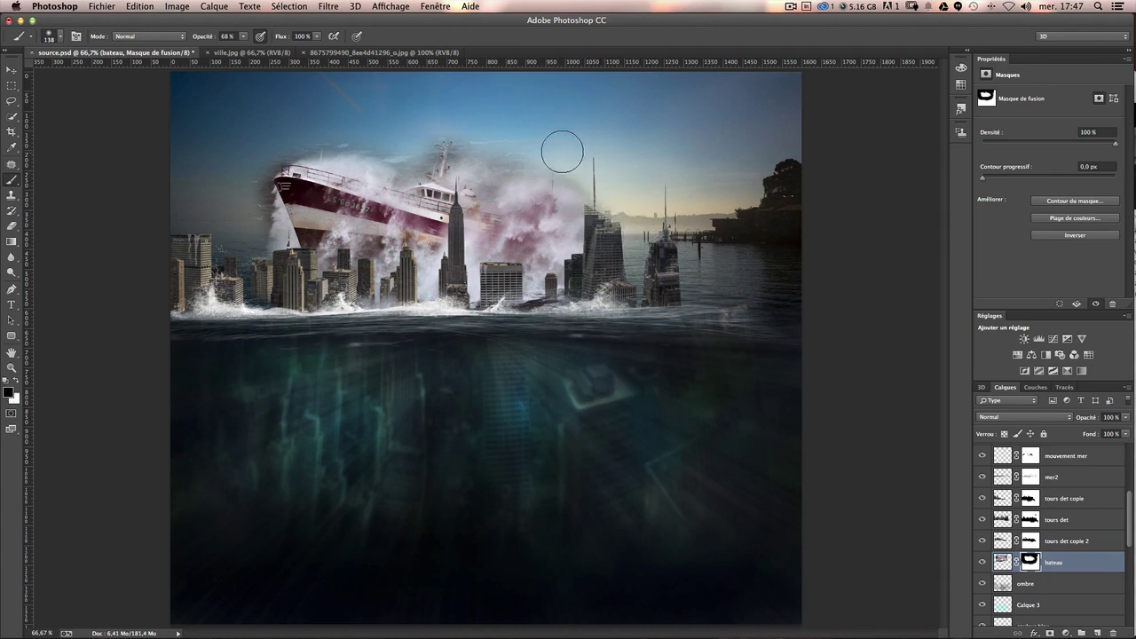
mouse_move(344, 161)
left_mouse_down()
mouse_move(320, 163)
mouse_move(496, 399)
left_mouse_up()
key("ctrl+1")
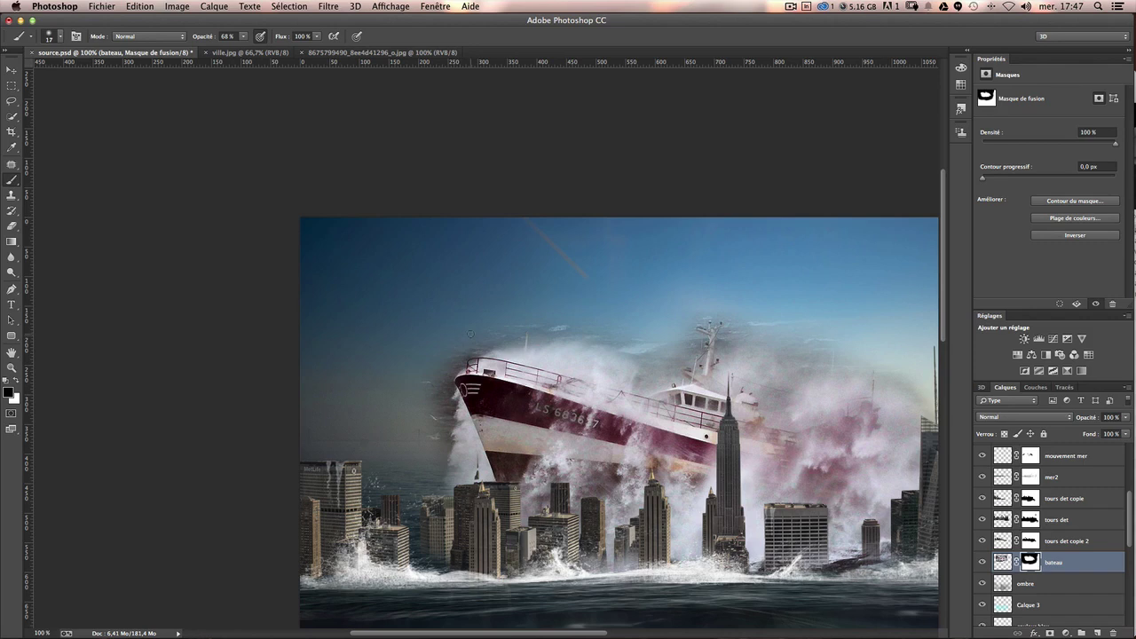
At 100% zoom, soften the mask along the bow and beside the right tower with 65–88 px brushes.
left_click_drag(470, 334, 514, 327)
left_click_drag(424, 454, 436, 411)
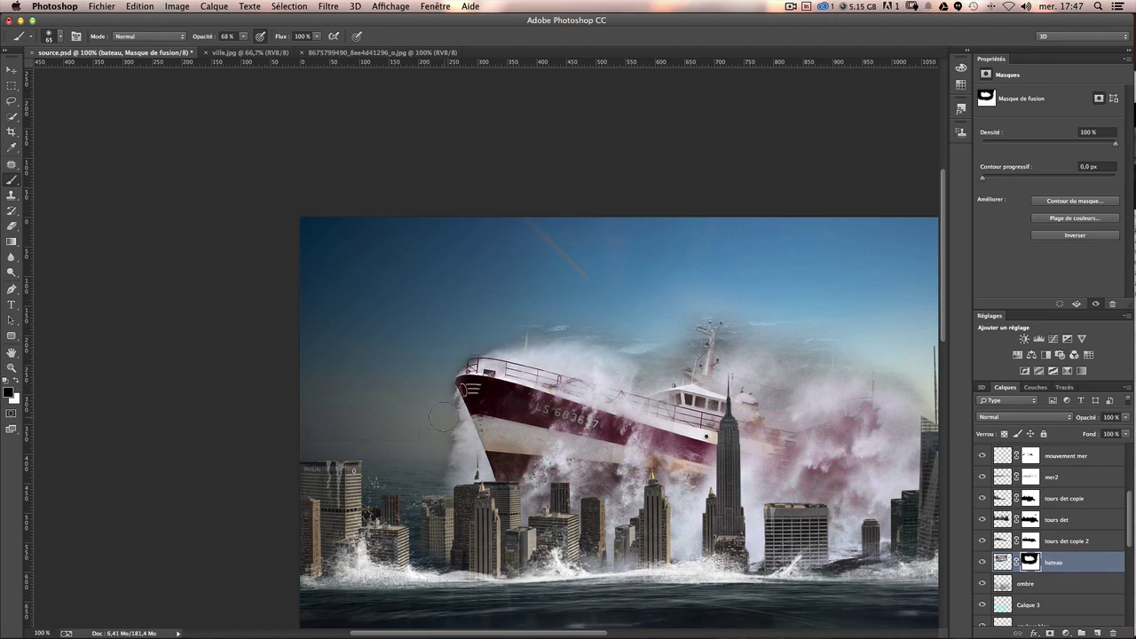
scroll(664, 343, "right", 5)
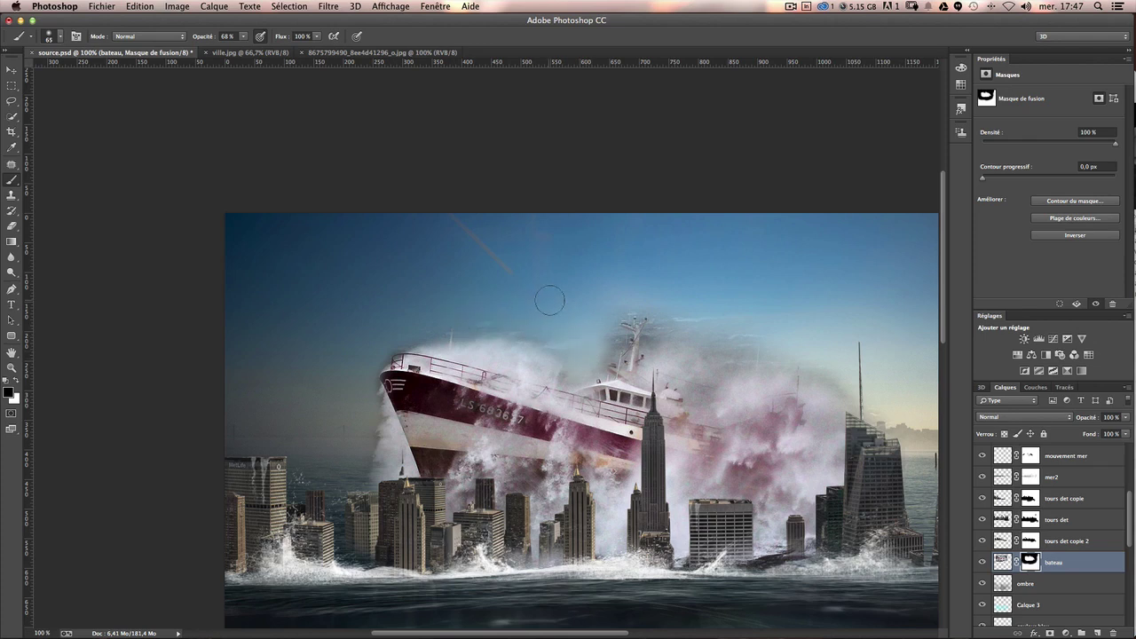
scroll(612, 289, "right", 10)
scroll(611, 289, "down", 3)
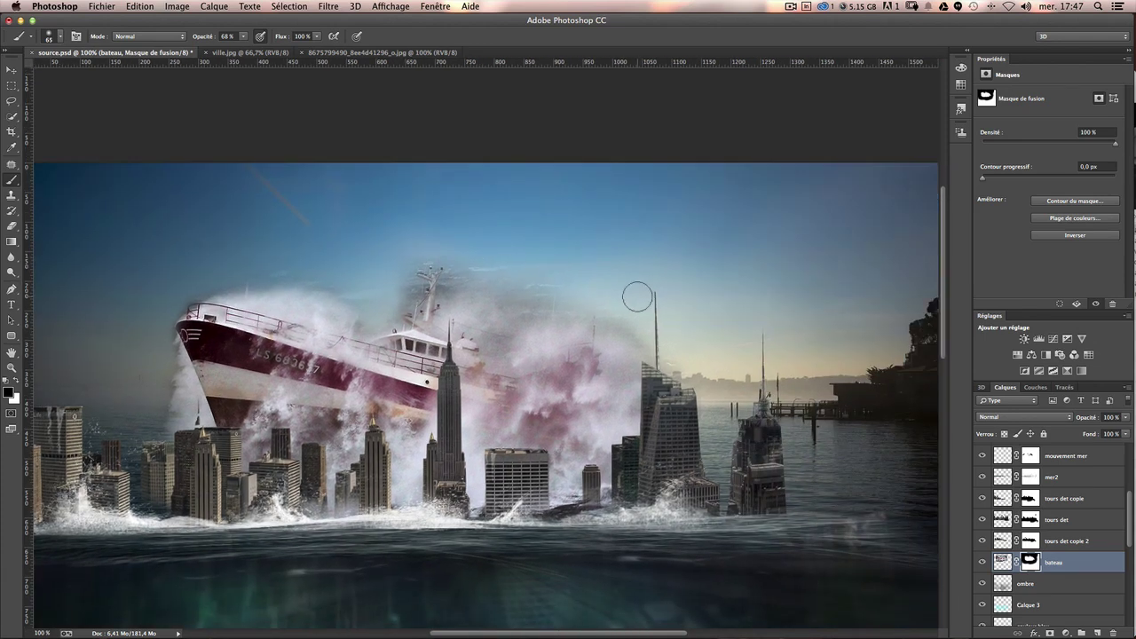
key("]")
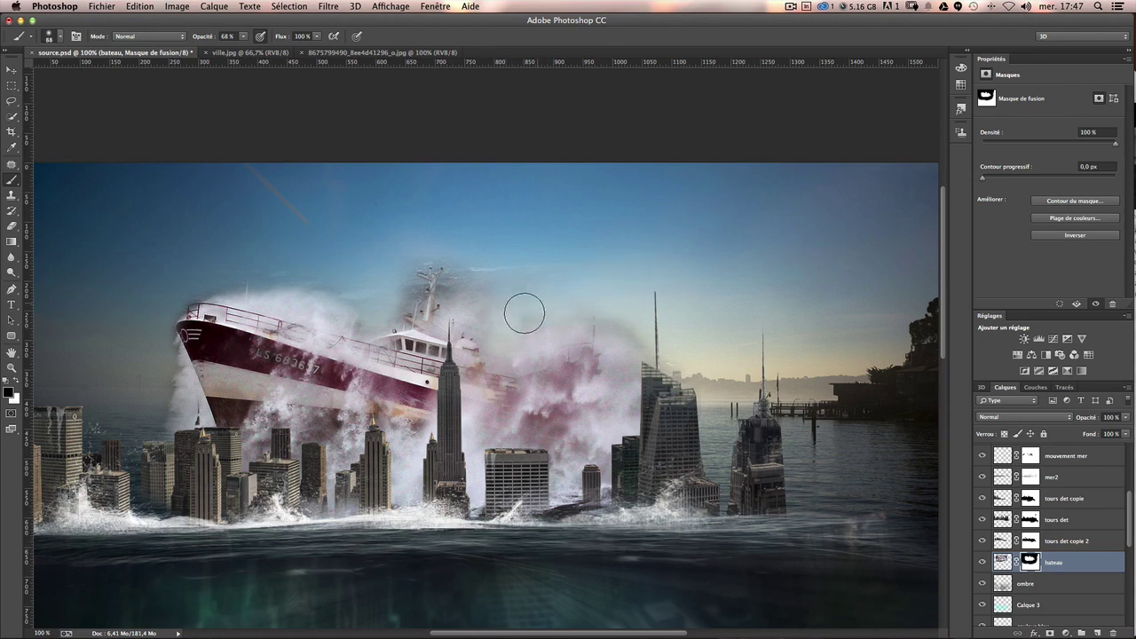
left_click_drag(524, 310, 535, 332)
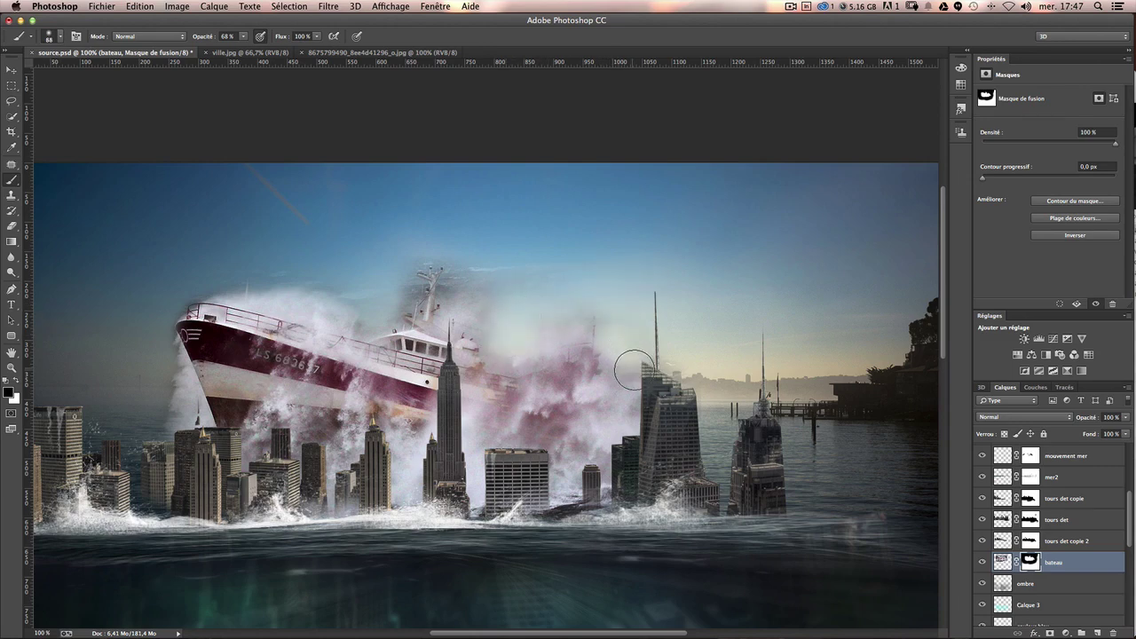
key("ctrl+minus")
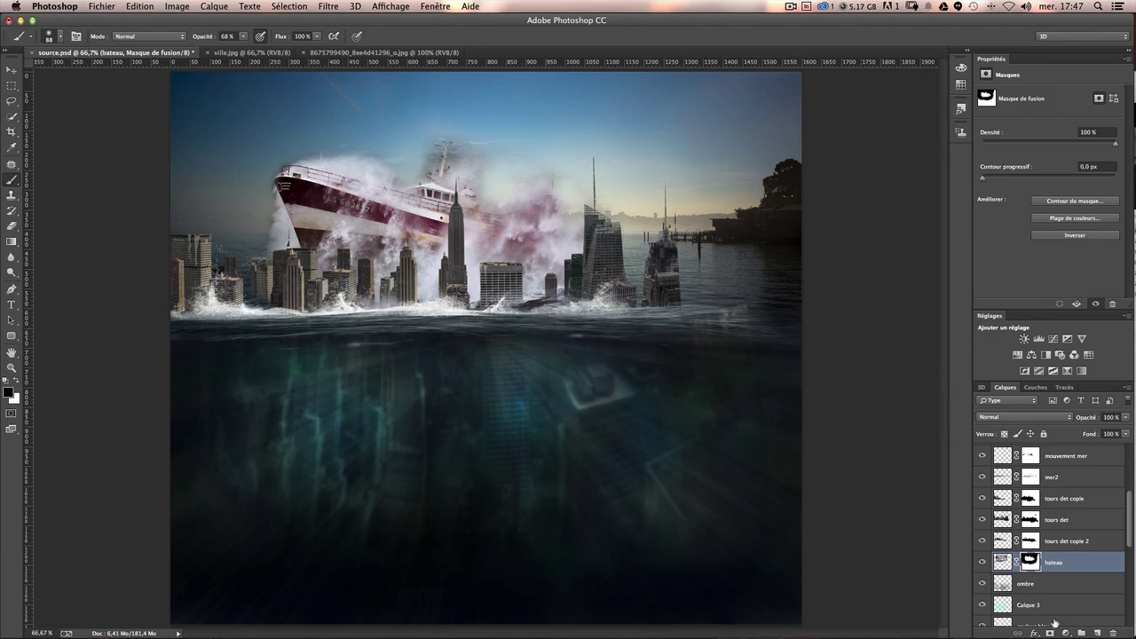
Add a new layer named 'brouillard' above the ombre layer.
left_click(1041, 590)
left_click(1096, 633)
type("brouillar")
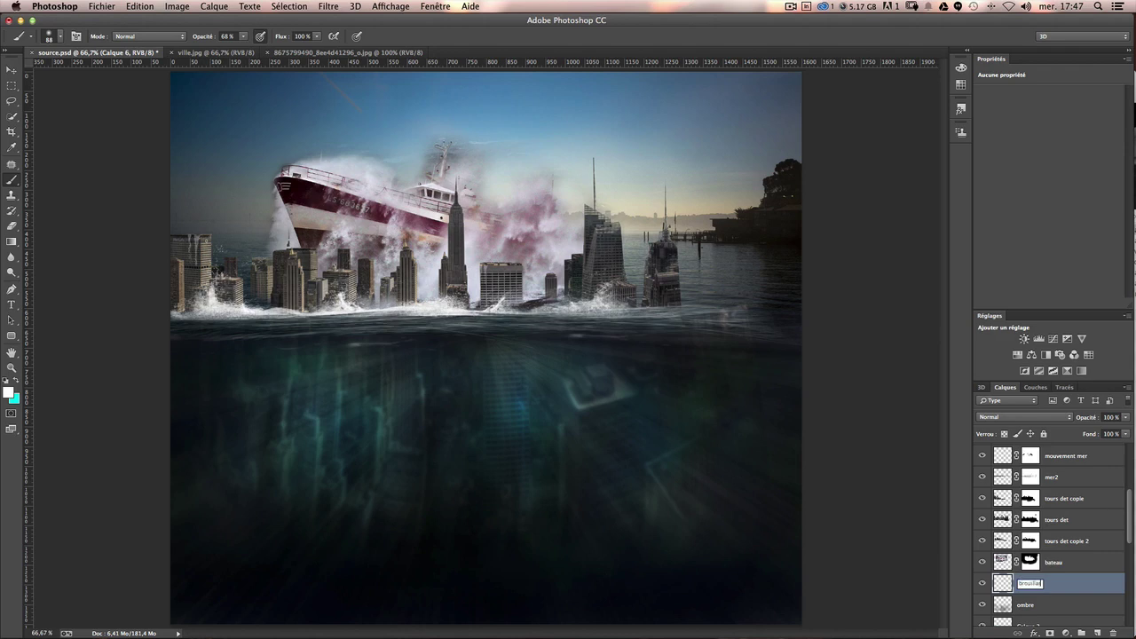
type("d")
key("Return")
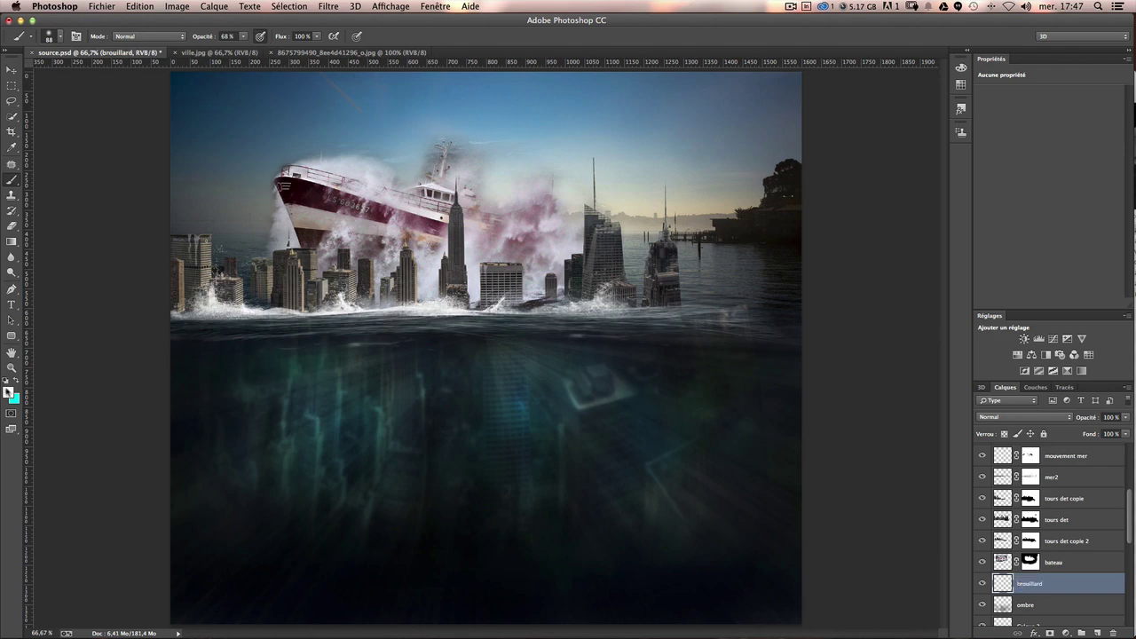
Set the foreground colour to white and the background colour to light grey #b3b3b3.
left_click(9, 393)
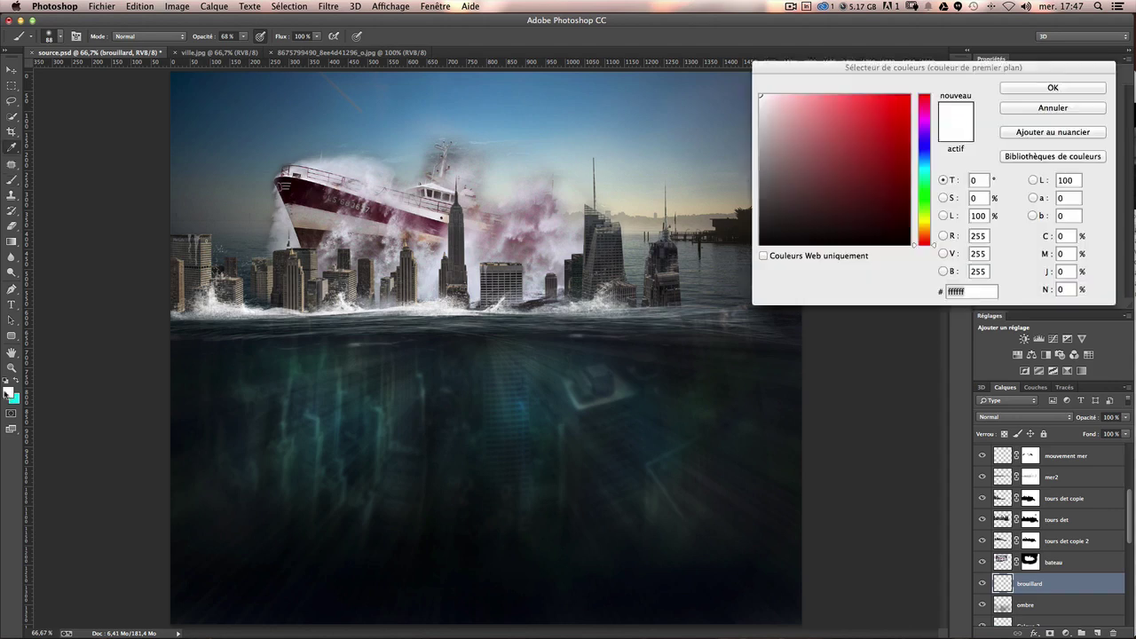
key("Return")
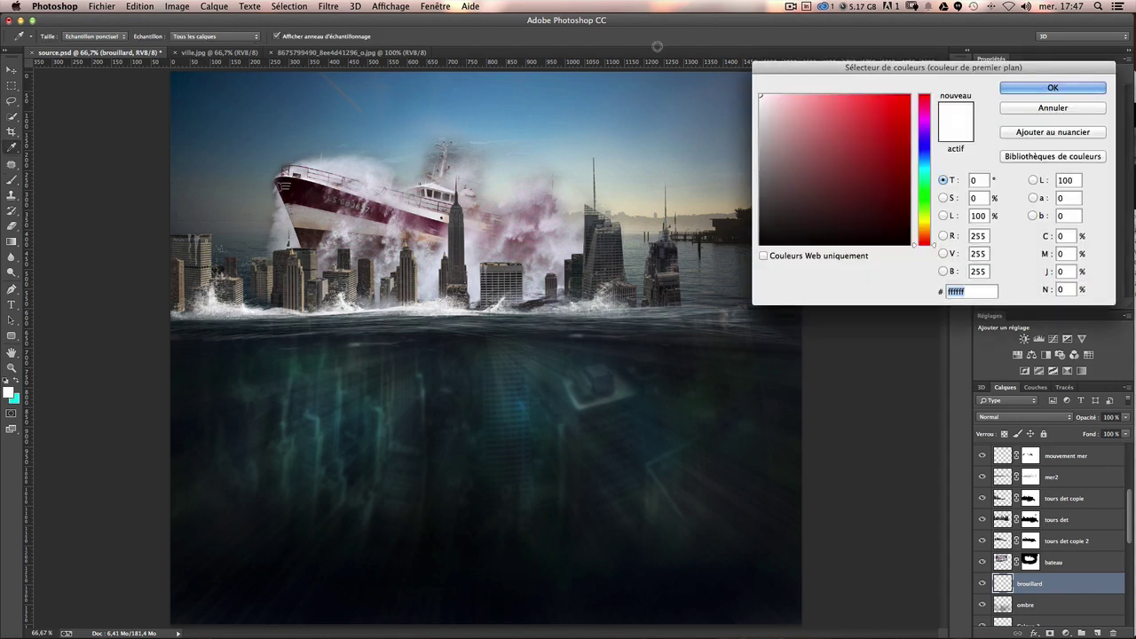
left_click(14, 400)
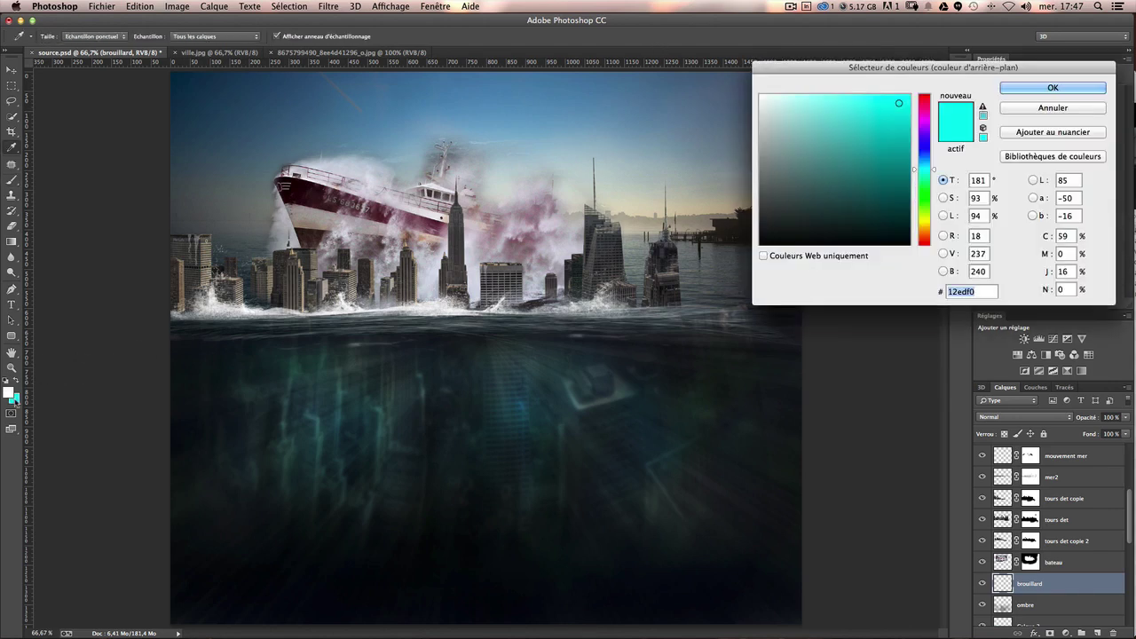
left_click(756, 149)
left_click_drag(756, 149, 741, 148)
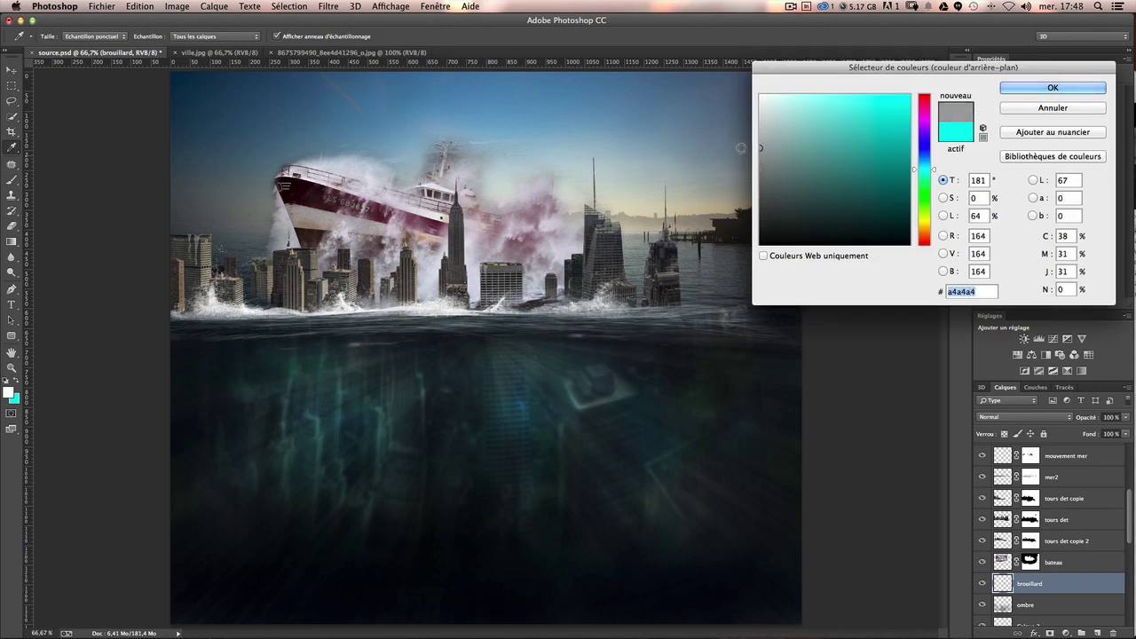
left_click_drag(741, 148, 736, 138)
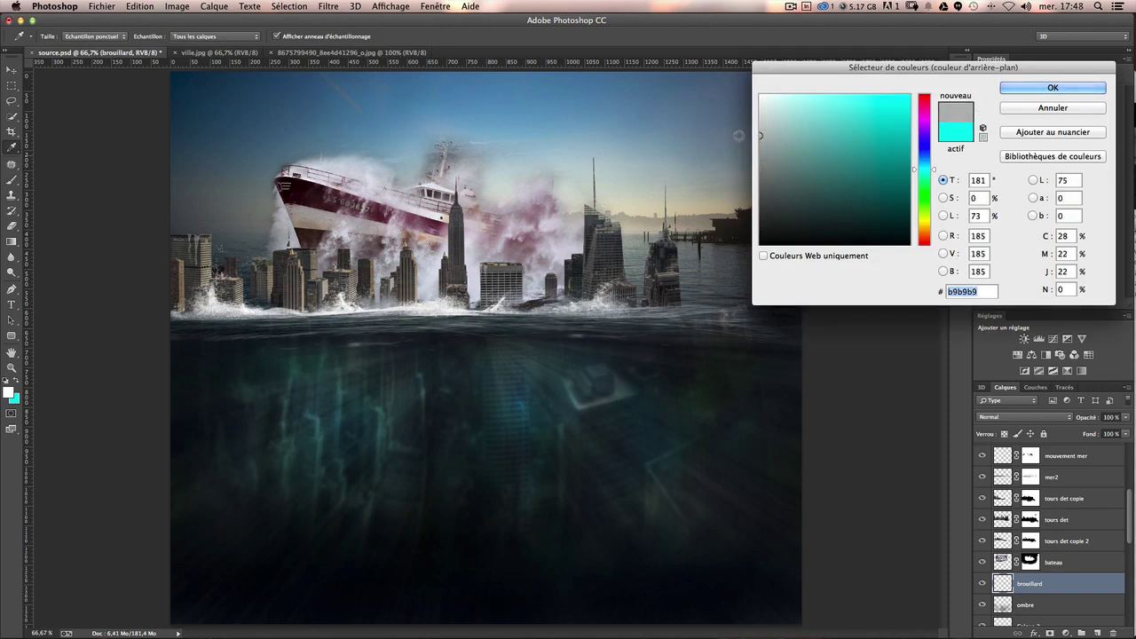
left_click(1051, 87)
left_click(335, 7)
mouse_move(372, 203)
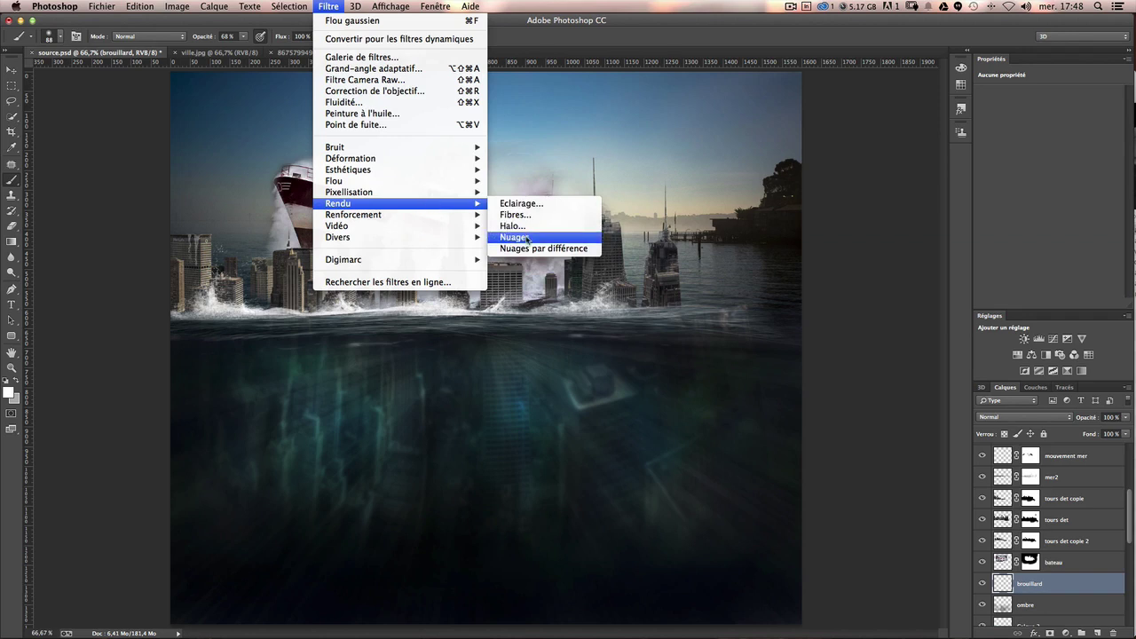
Render grey clouds on the brouillard layer using background grey #747474.
left_click(527, 238)
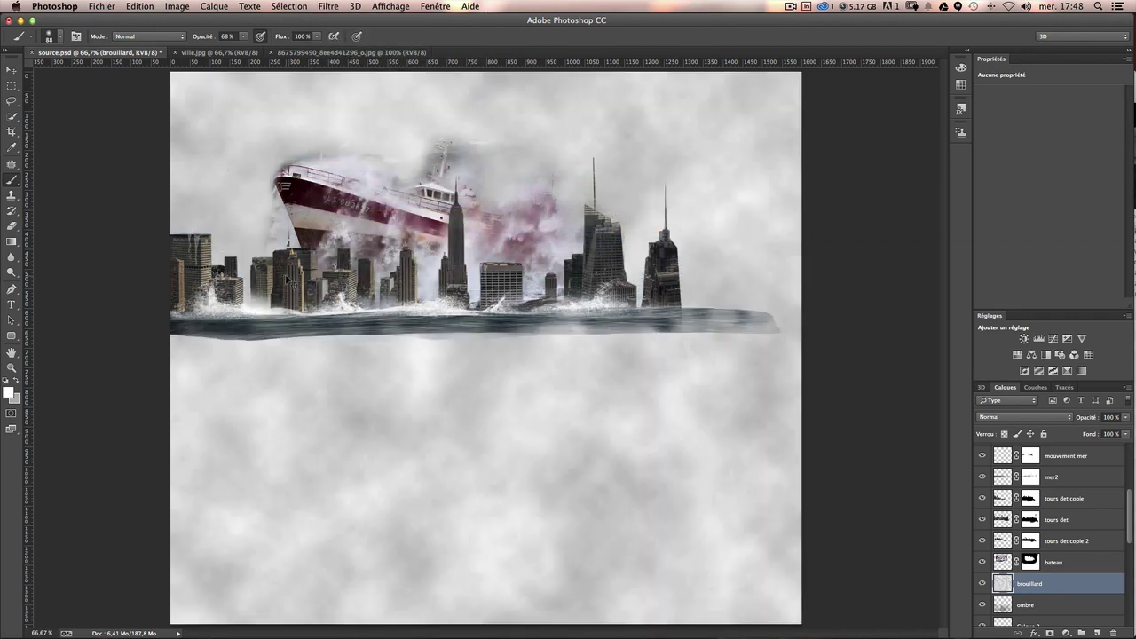
key("ctrl+z")
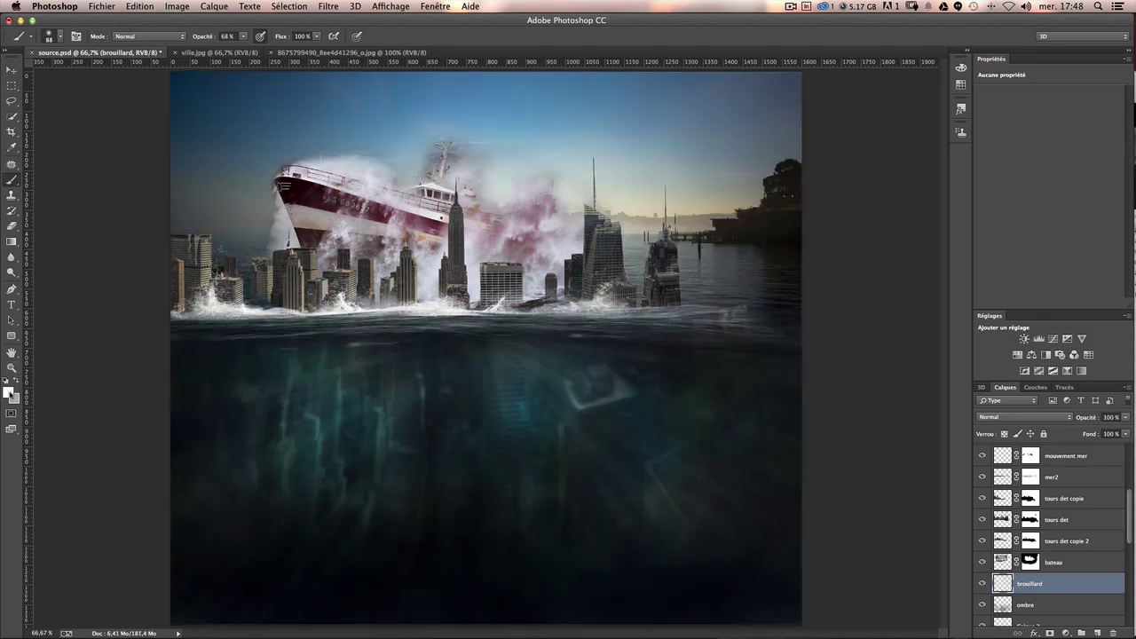
left_click(15, 397)
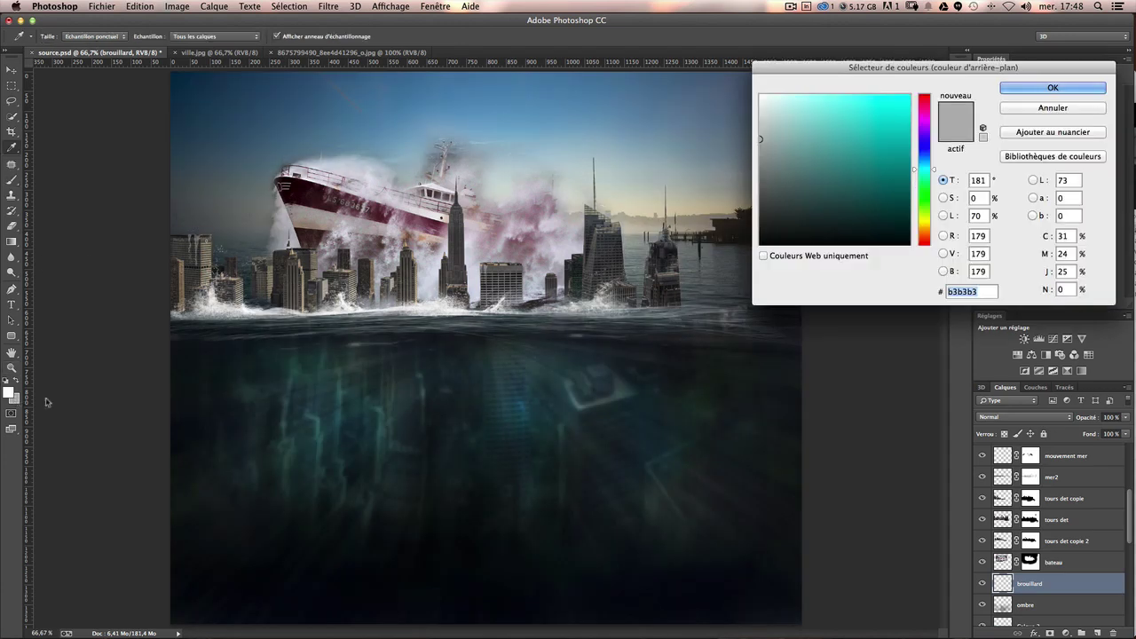
left_click(1007, 88)
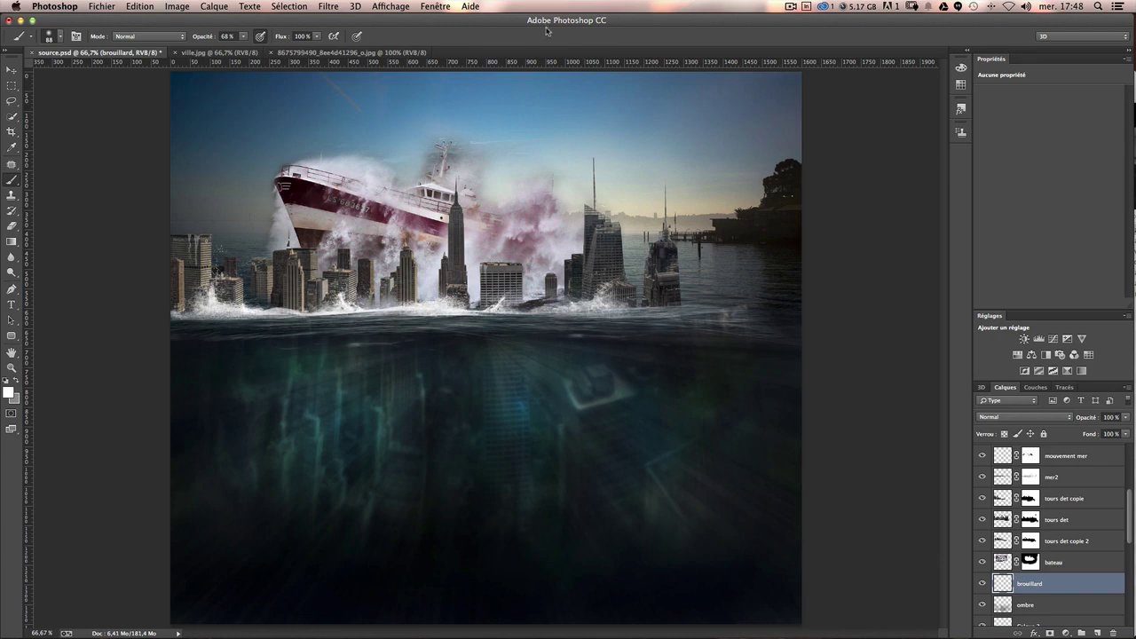
key("ctrl+f")
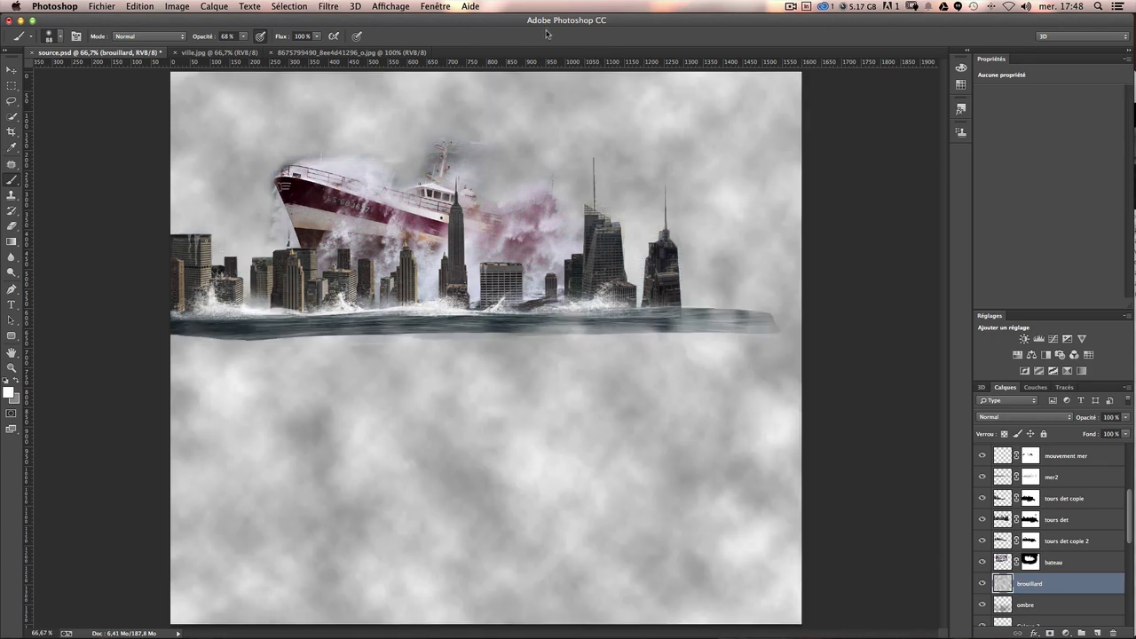
key("ctrl+f")
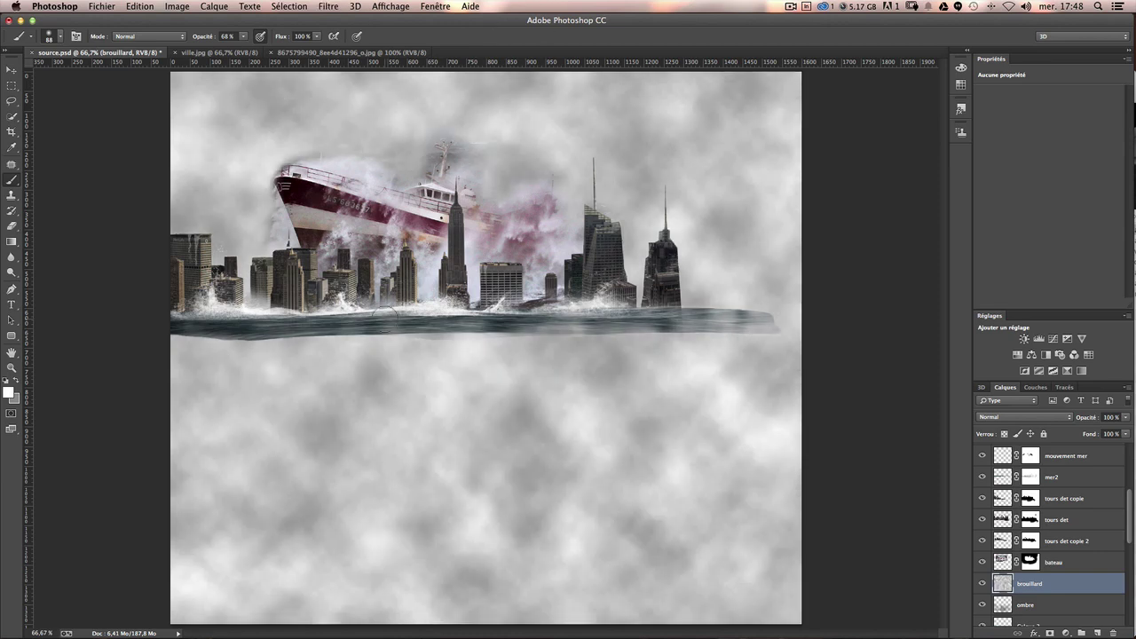
key("Delete")
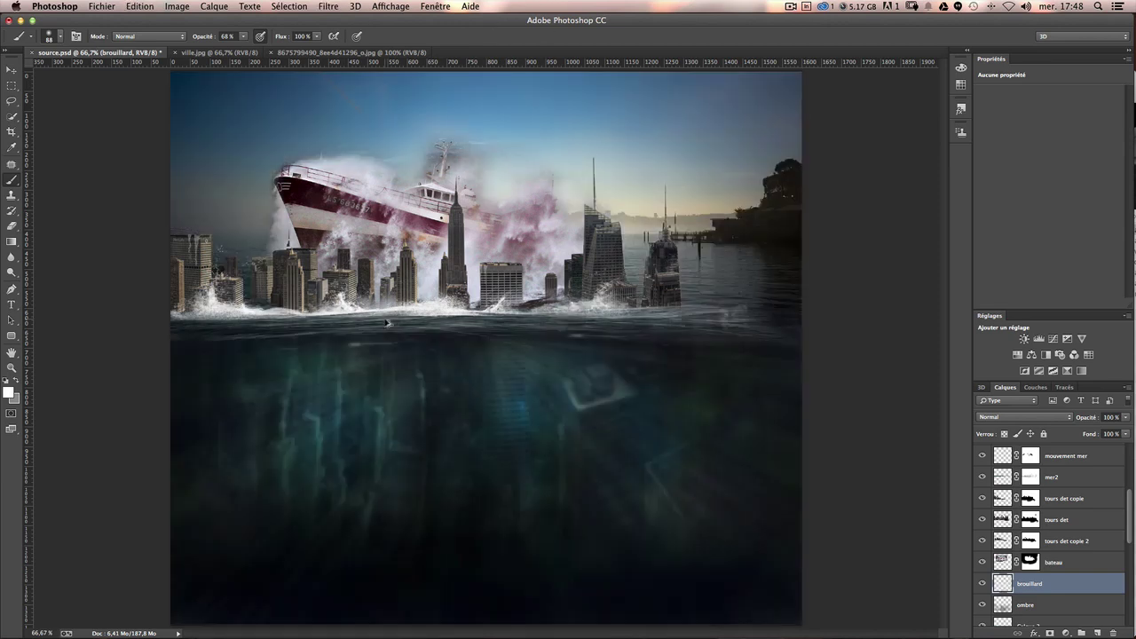
left_click(15, 398)
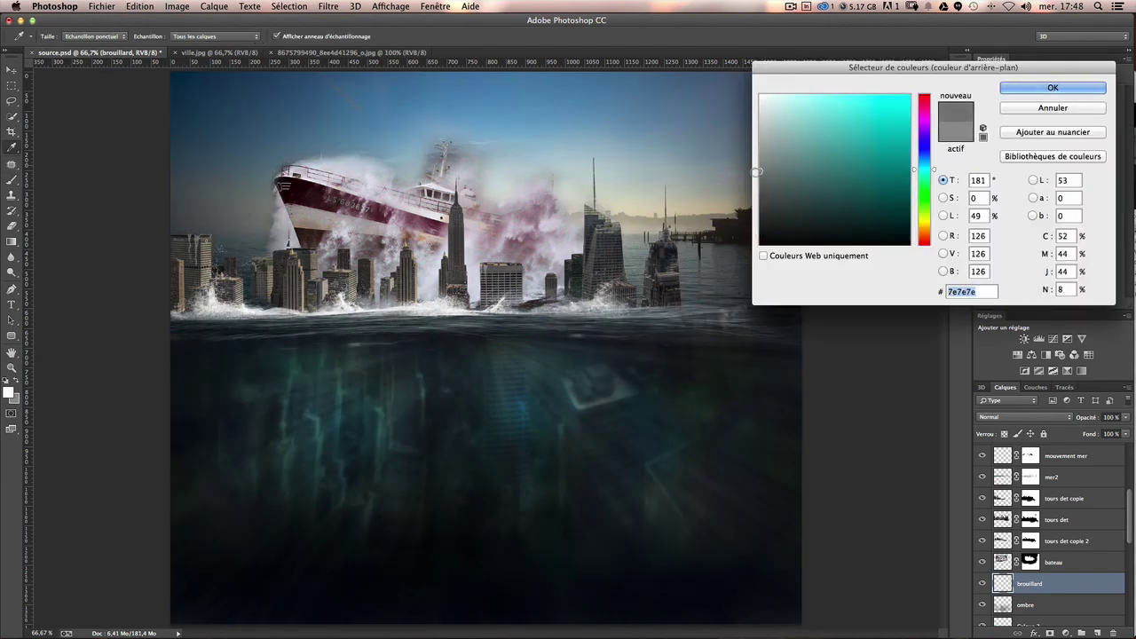
key("Return")
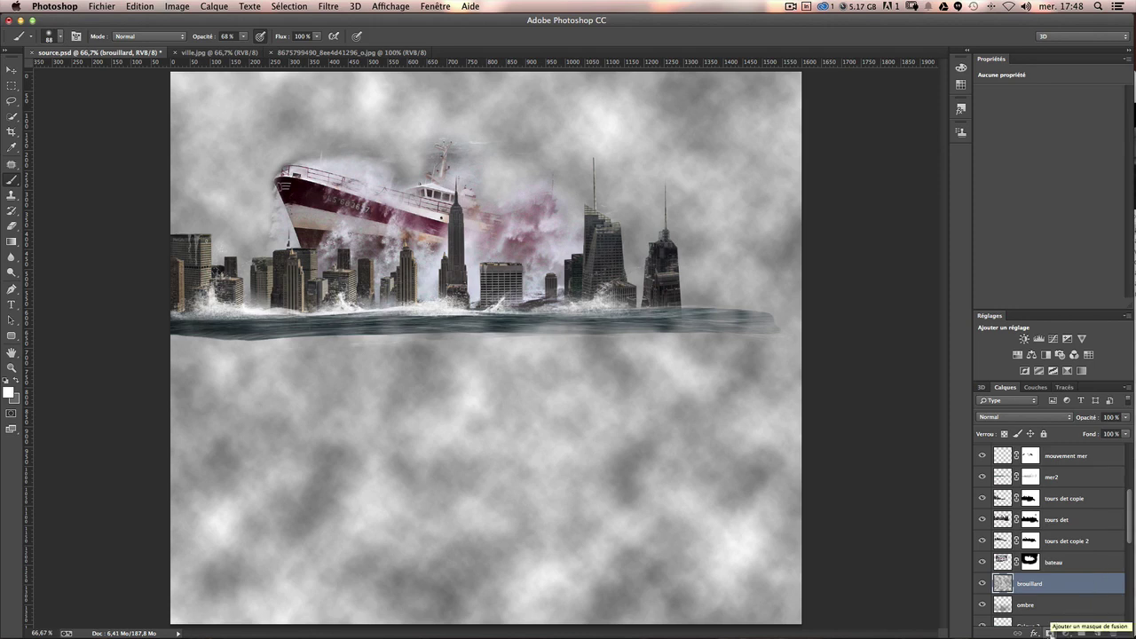
Lower brouillard to 75% opacity, hide it with a black mask, and set brush ~259 px.
left_click(1125, 418)
left_click_drag(1118, 431, 1114, 429)
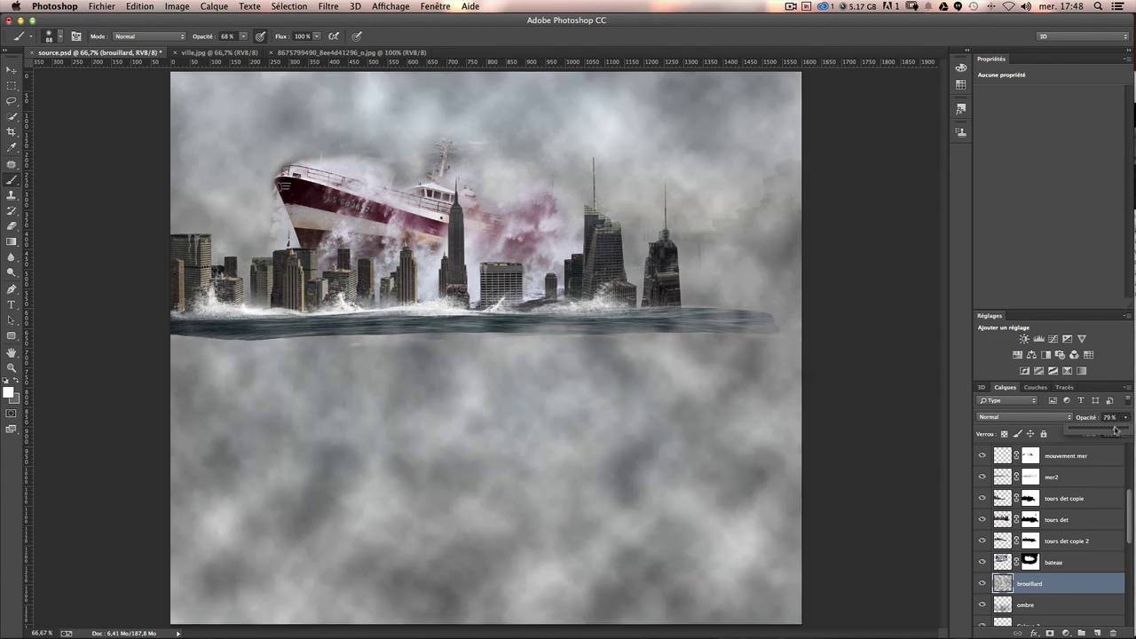
left_click(1114, 415)
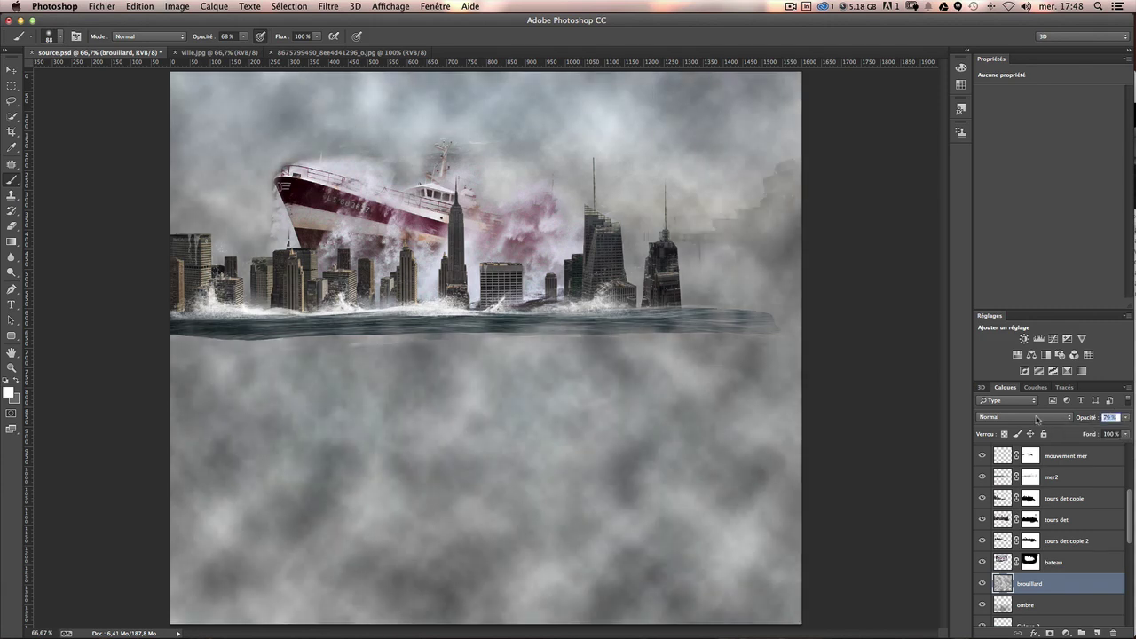
type("50")
key("Return")
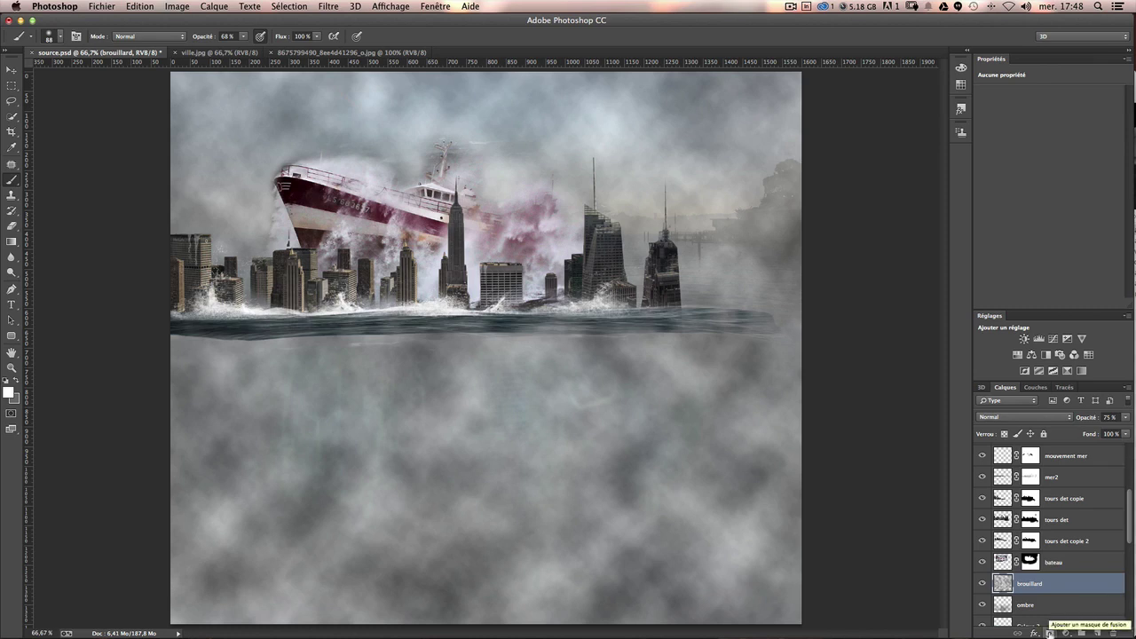
left_click(1050, 632, "alt")
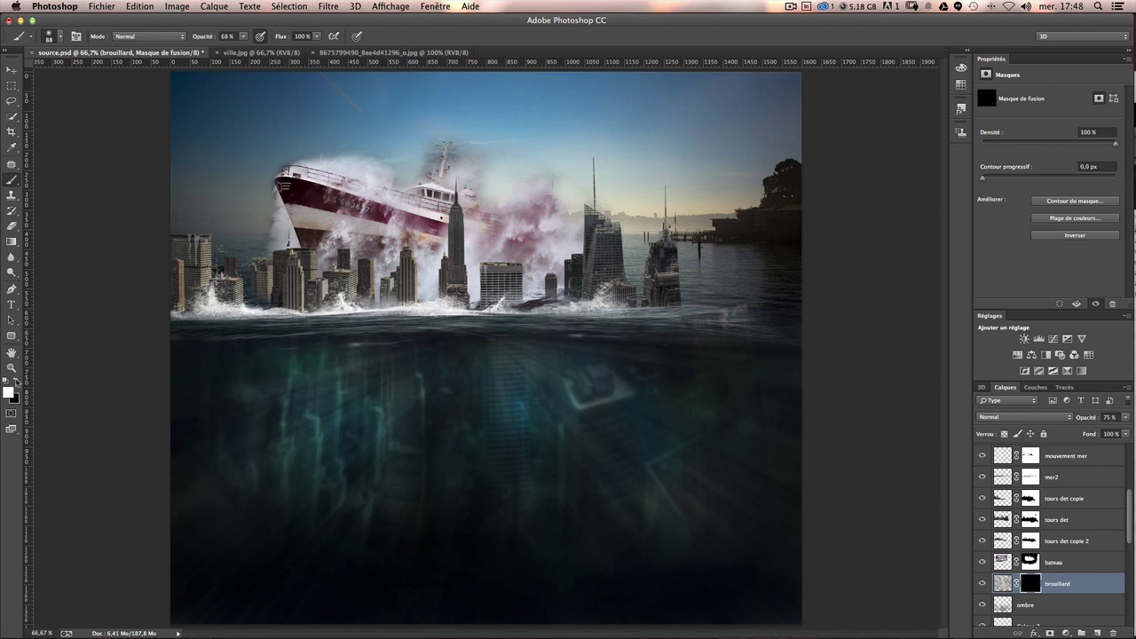
right_click(143, 156)
left_click_drag(294, 210, 332, 197)
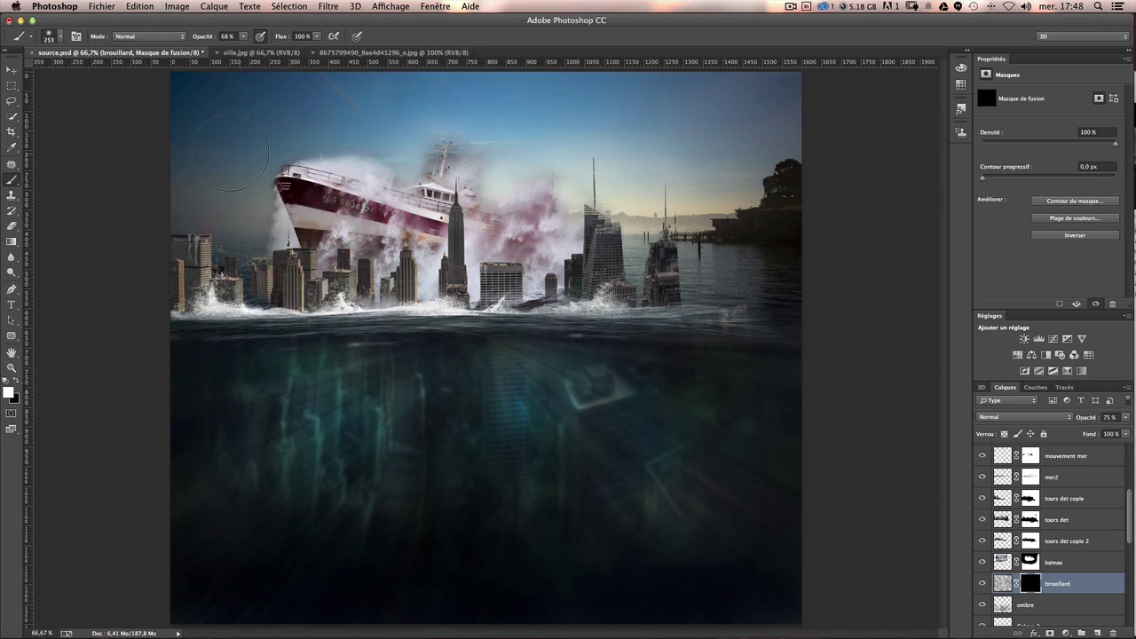
Paint faint fog at 19% brush opacity beside and above the ship.
left_click(242, 38)
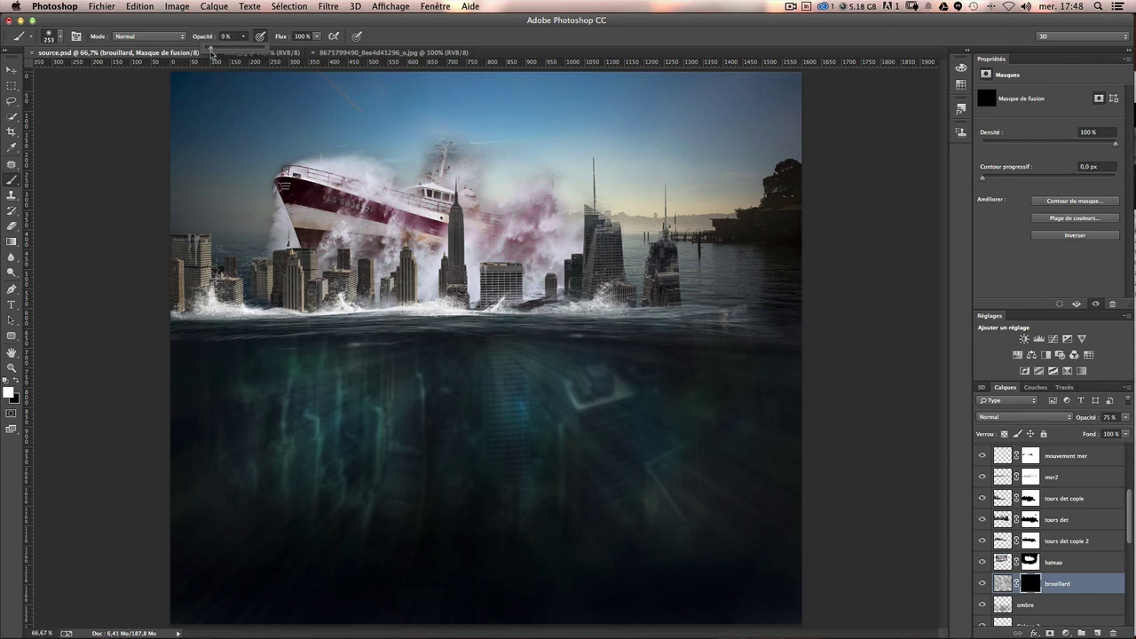
left_click_drag(211, 53, 208, 53)
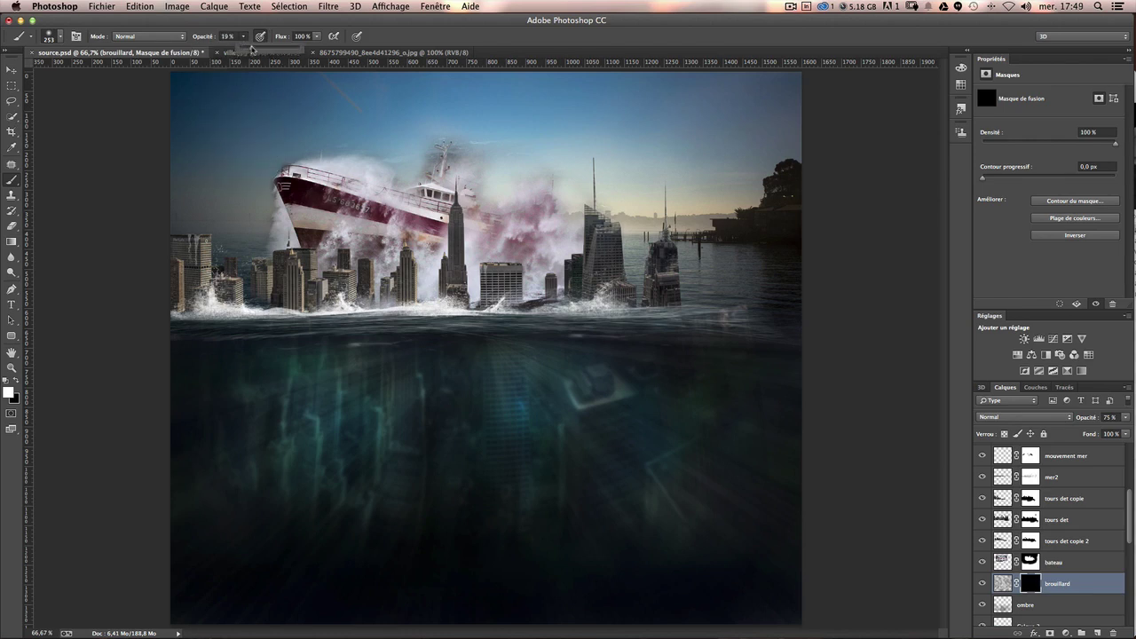
left_click_drag(223, 190, 221, 177)
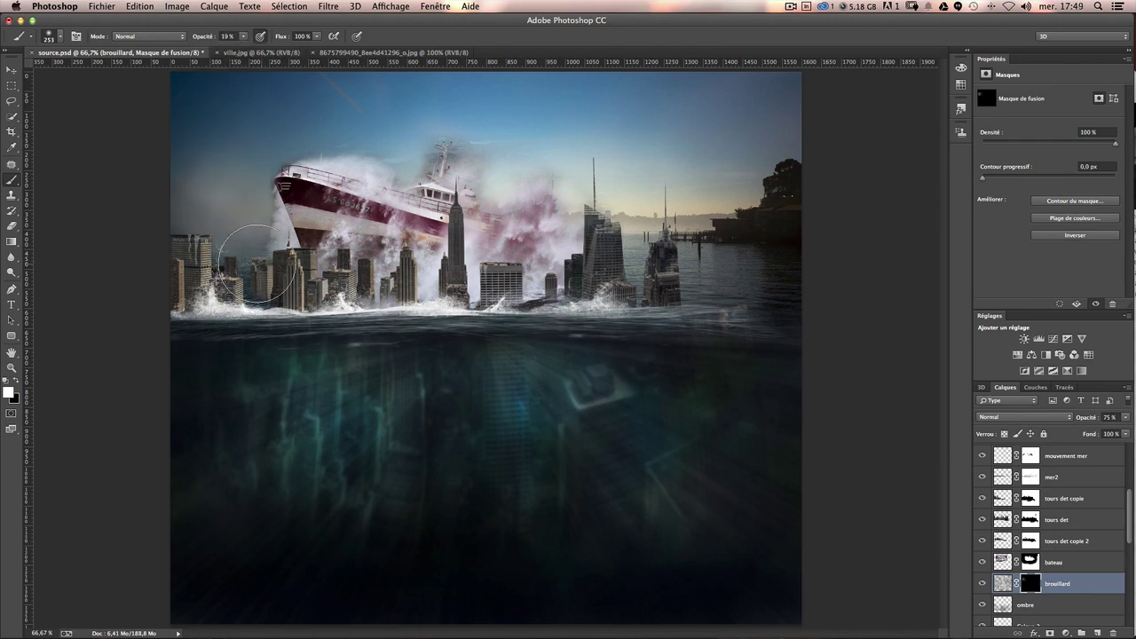
left_click_drag(257, 262, 248, 177)
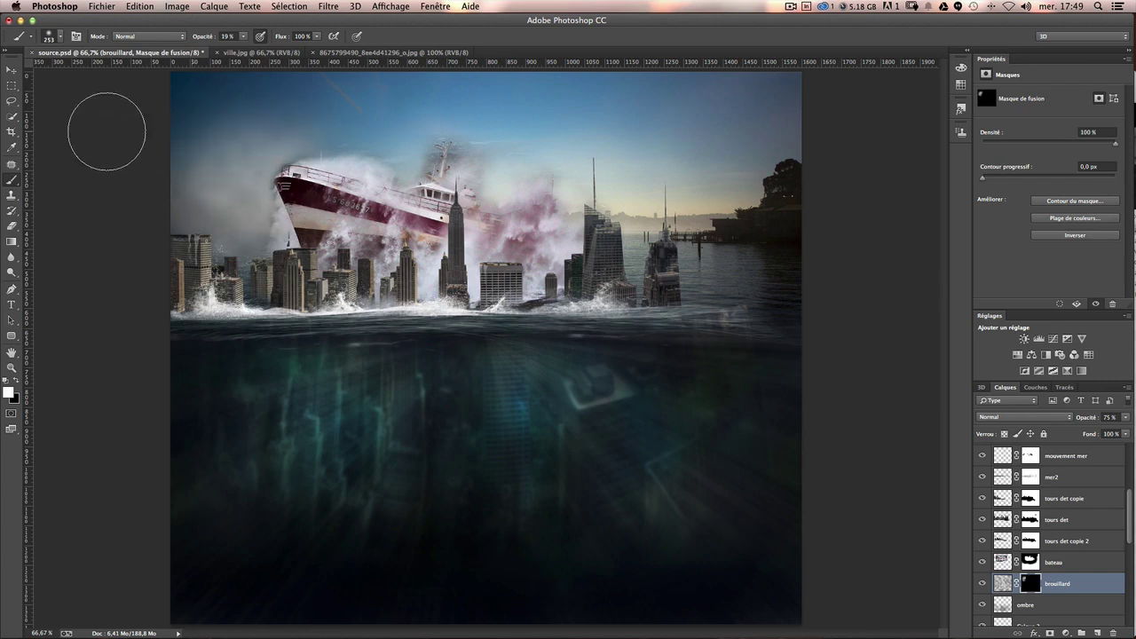
mouse_move(293, 133)
left_mouse_down()
mouse_move(337, 102)
mouse_move(489, 114)
mouse_move(471, 160)
mouse_move(426, 157)
mouse_move(415, 187)
mouse_move(381, 147)
mouse_move(431, 172)
mouse_move(506, 183)
mouse_move(492, 140)
mouse_move(558, 152)
mouse_move(585, 119)
mouse_move(612, 211)
mouse_move(601, 183)
mouse_move(654, 198)
mouse_move(647, 218)
mouse_move(606, 219)
mouse_move(633, 228)
mouse_move(595, 190)
left_mouse_up()
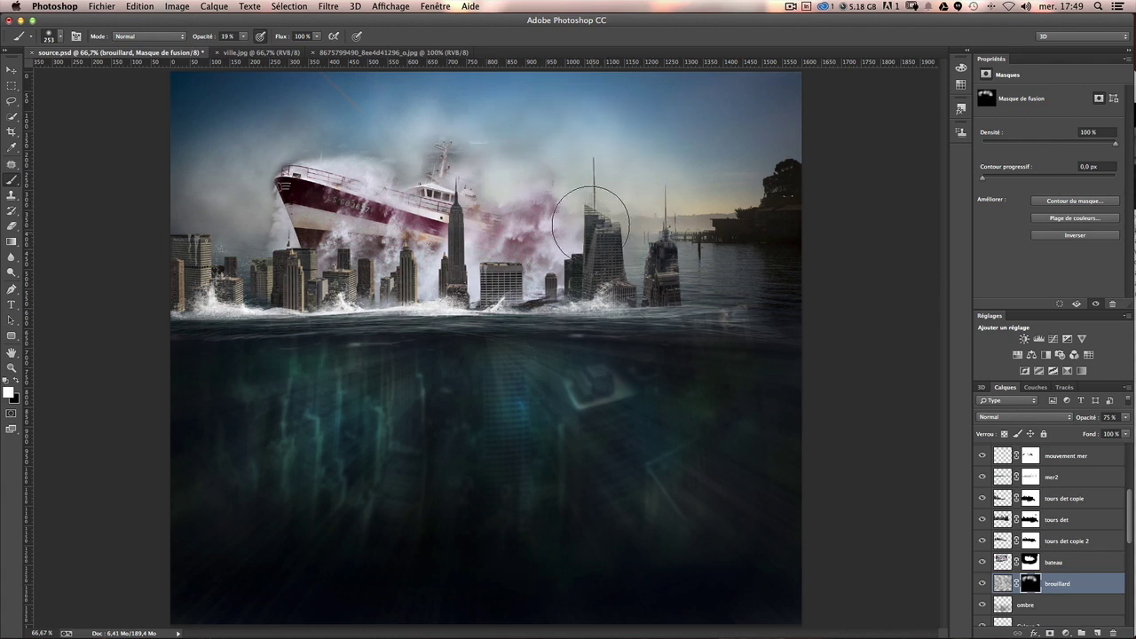
Toggle the boat and fog layers to compare, then paint with brush shrunk to 76 px.
left_click(981, 561)
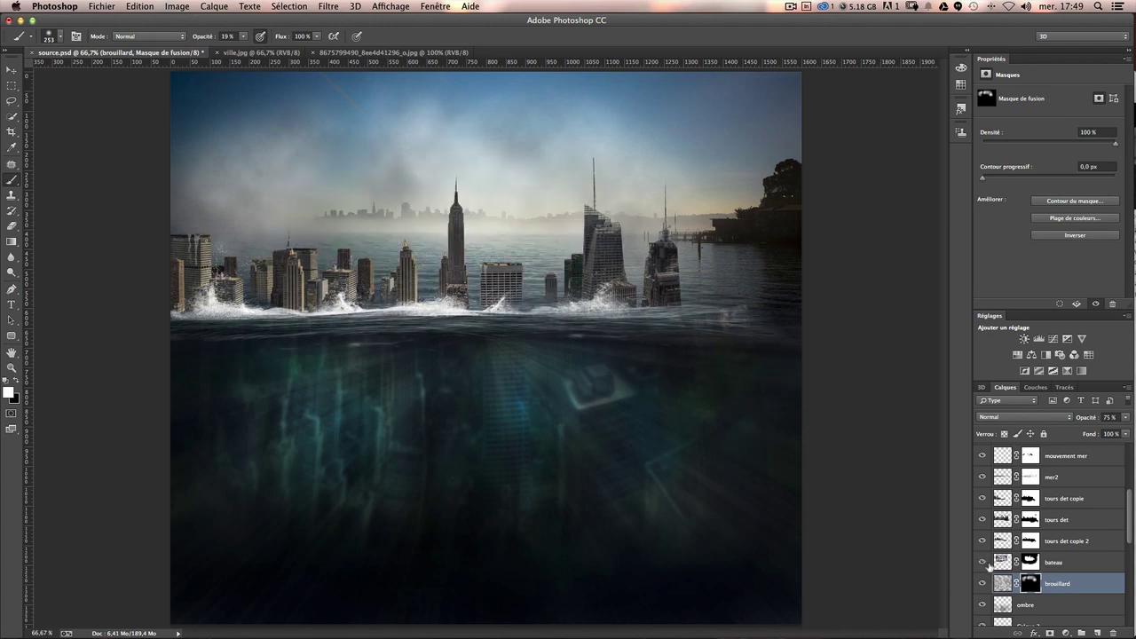
left_click(981, 582)
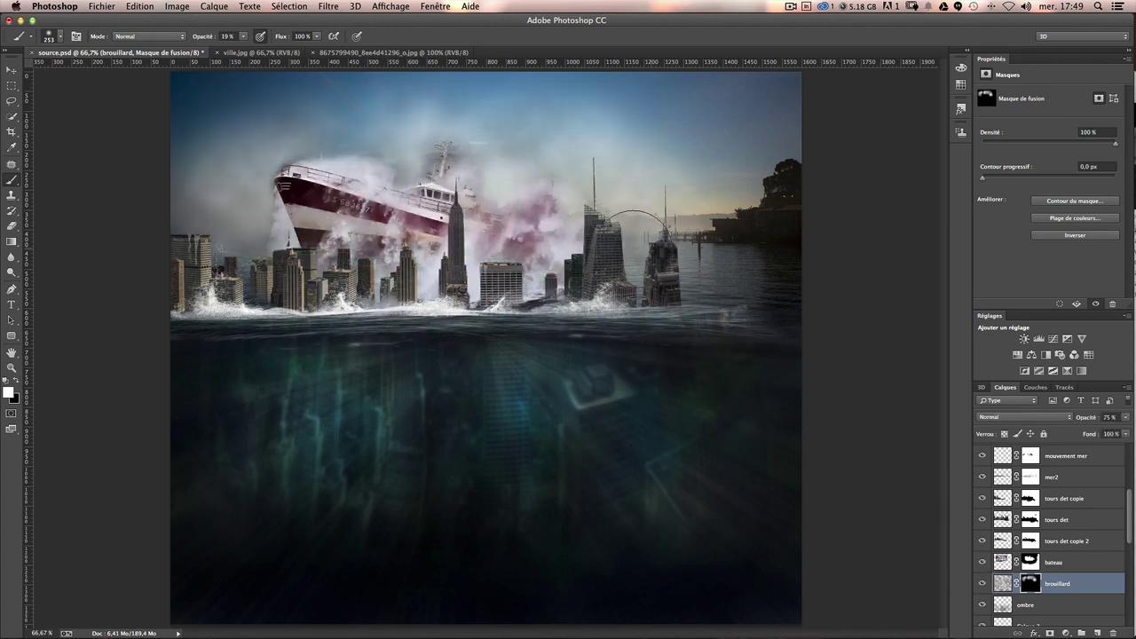
left_click_drag(656, 252, 673, 244)
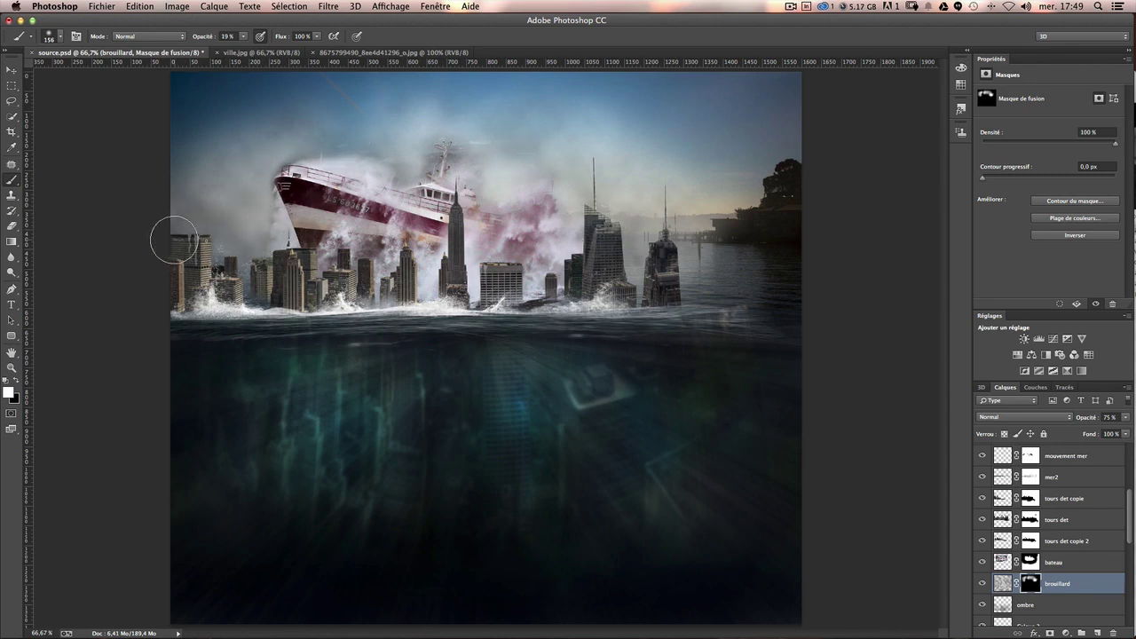
mouse_move(398, 168)
left_mouse_down()
mouse_move(383, 172)
mouse_move(348, 146)
mouse_move(372, 159)
left_mouse_up()
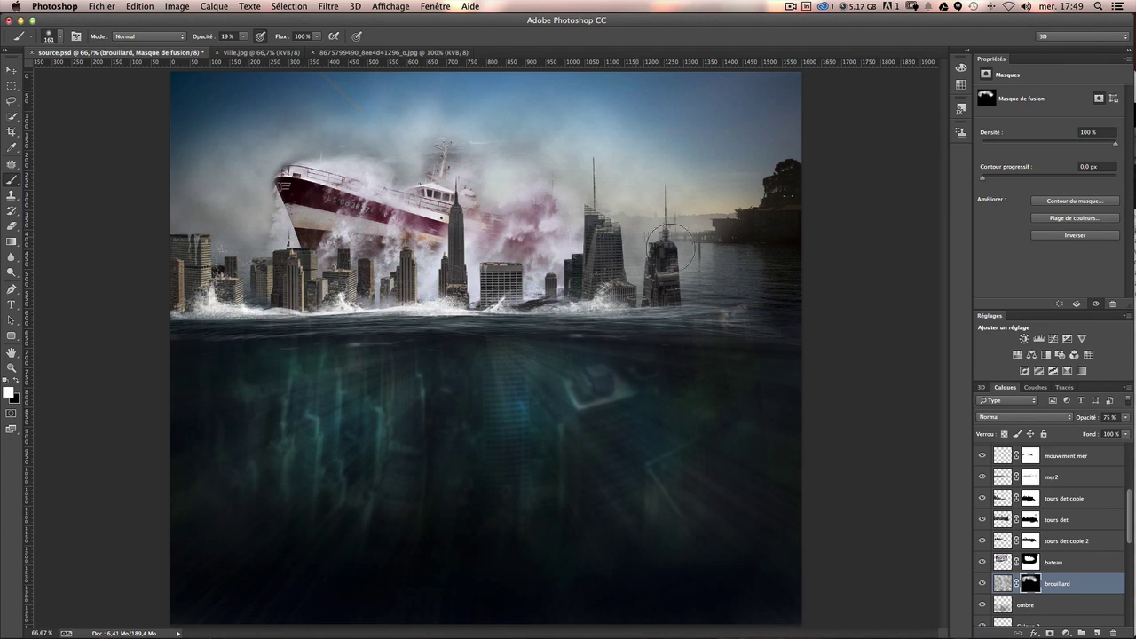
Zoom in on the bow, target the bateau mask, and choose a scattered spray brush ~136 px.
key("ctrl+plus")
key("ctrl+plus")
scroll(502, 444, "up", 5)
scroll(502, 444, "up", 5)
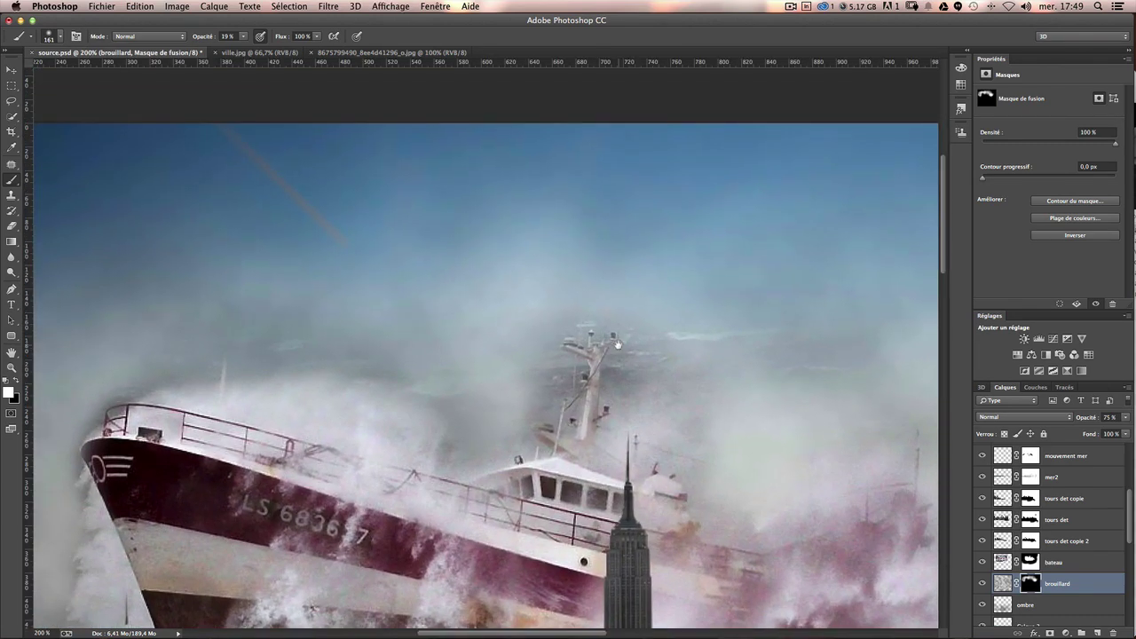
left_click(1028, 561)
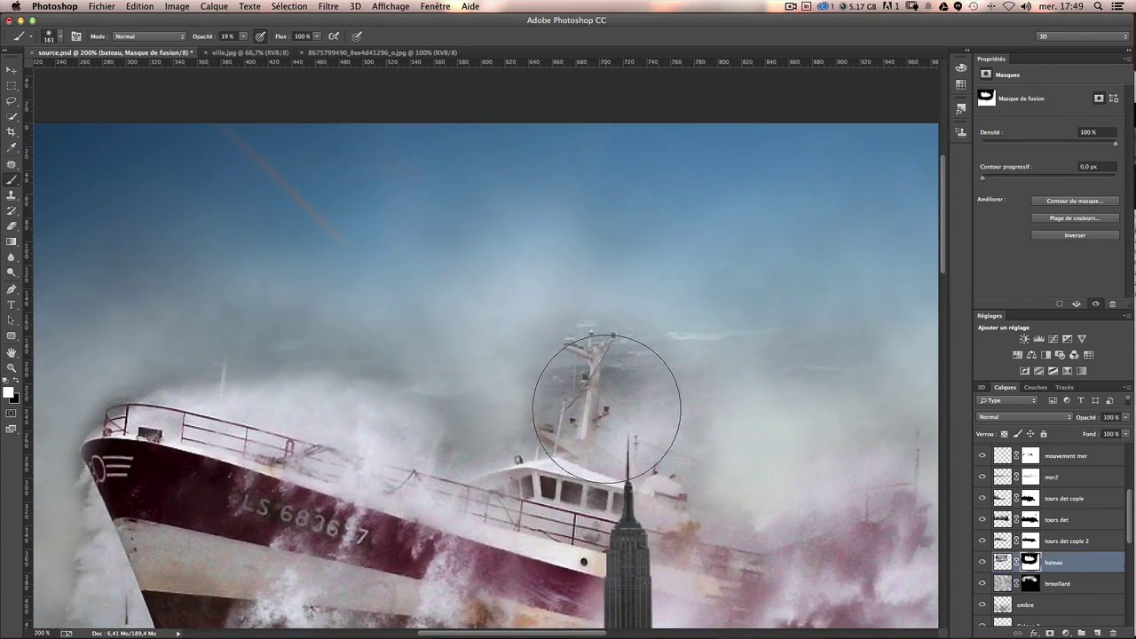
left_click_drag(630, 386, 577, 389)
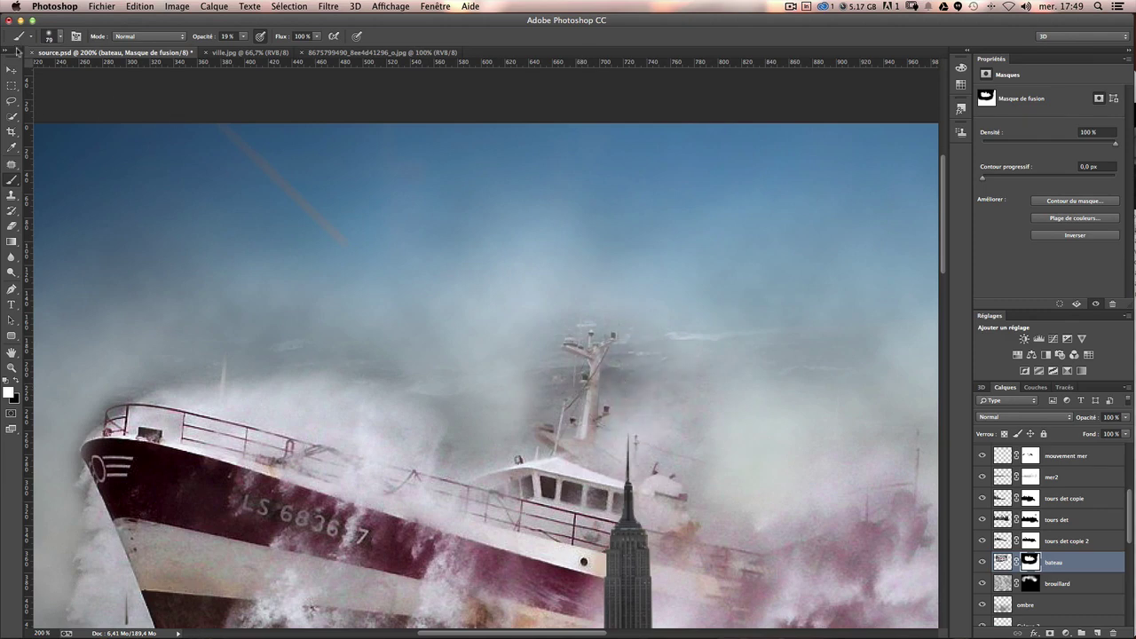
left_click(49, 37)
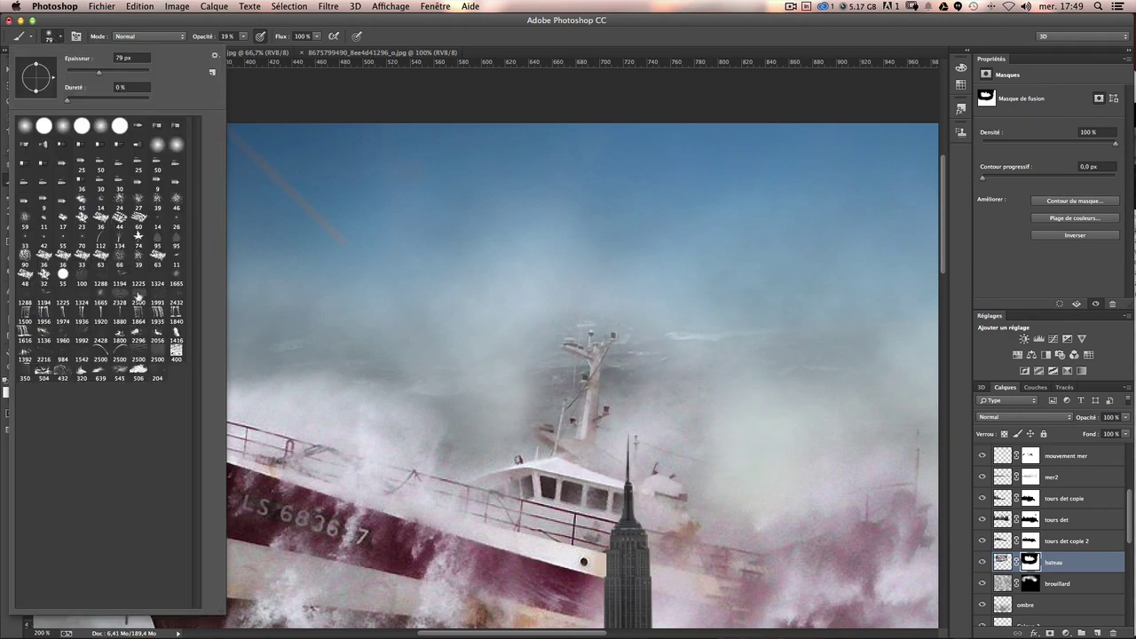
left_click(102, 295)
left_click_drag(410, 285, 390, 286)
left_click_drag(633, 299, 621, 302)
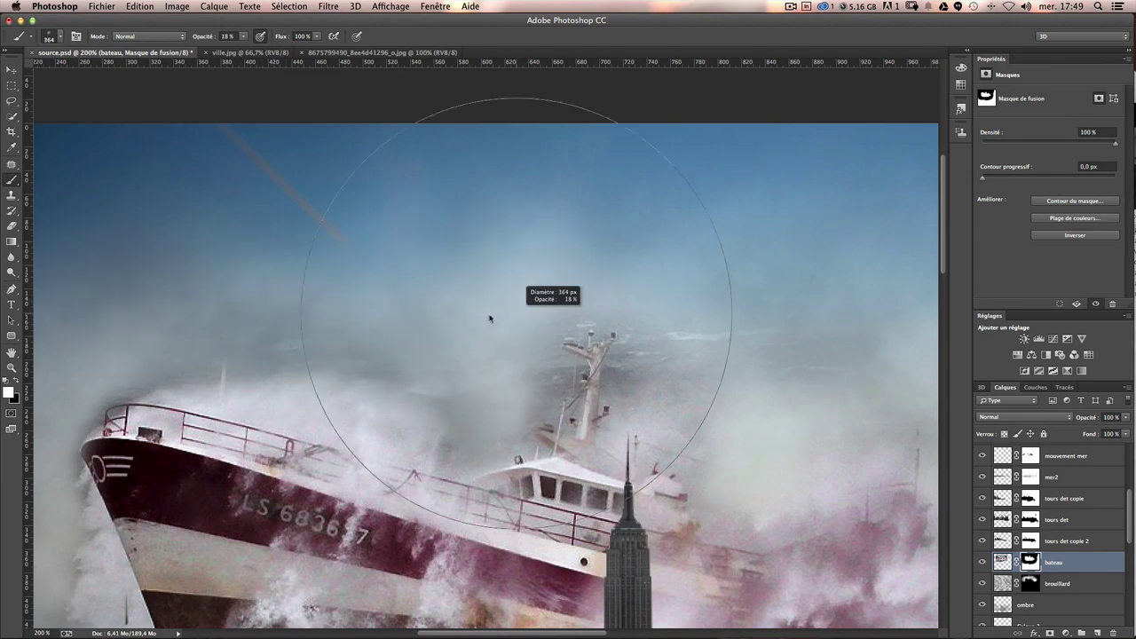
left_click_drag(520, 317, 479, 394)
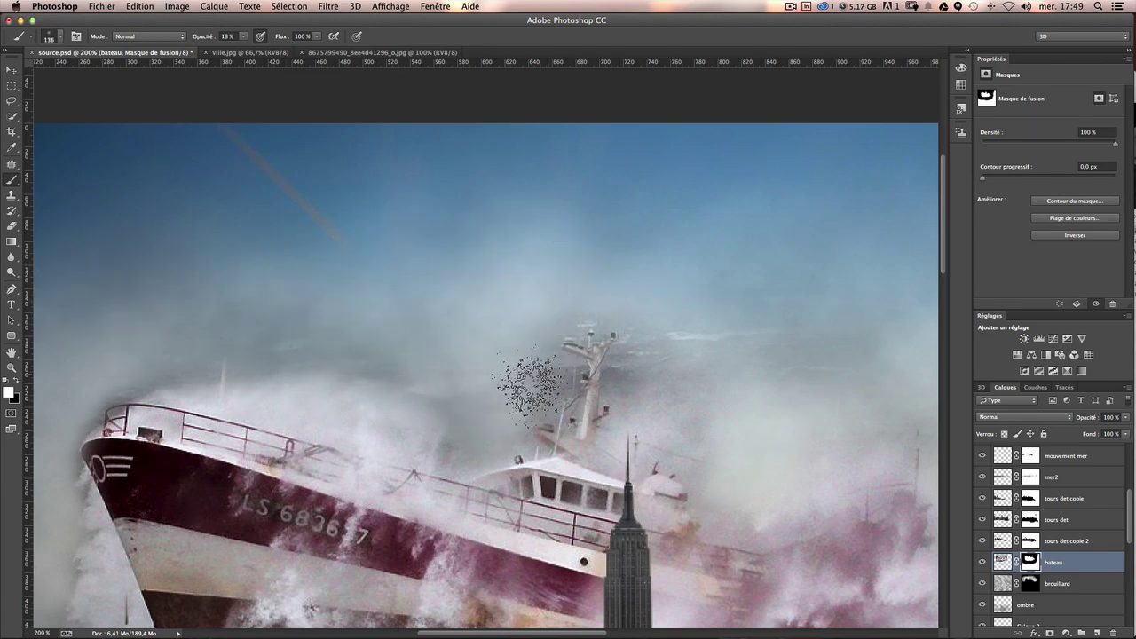
Paint black at about 56% opacity to start breaking up the ship's edges with spray.
left_click(20, 380)
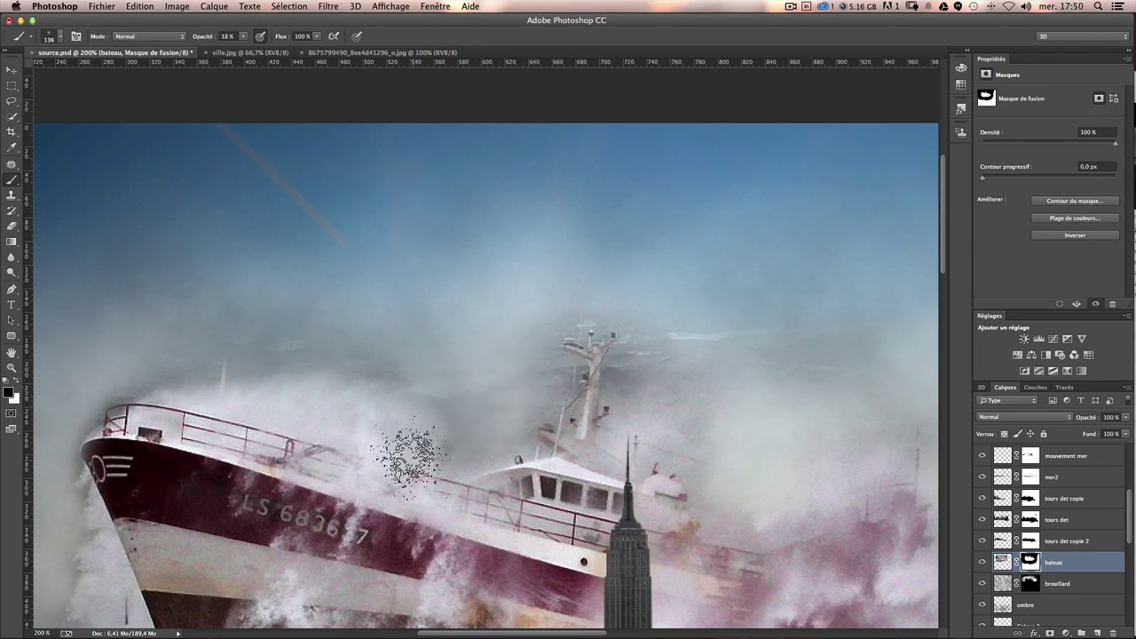
left_click(982, 562)
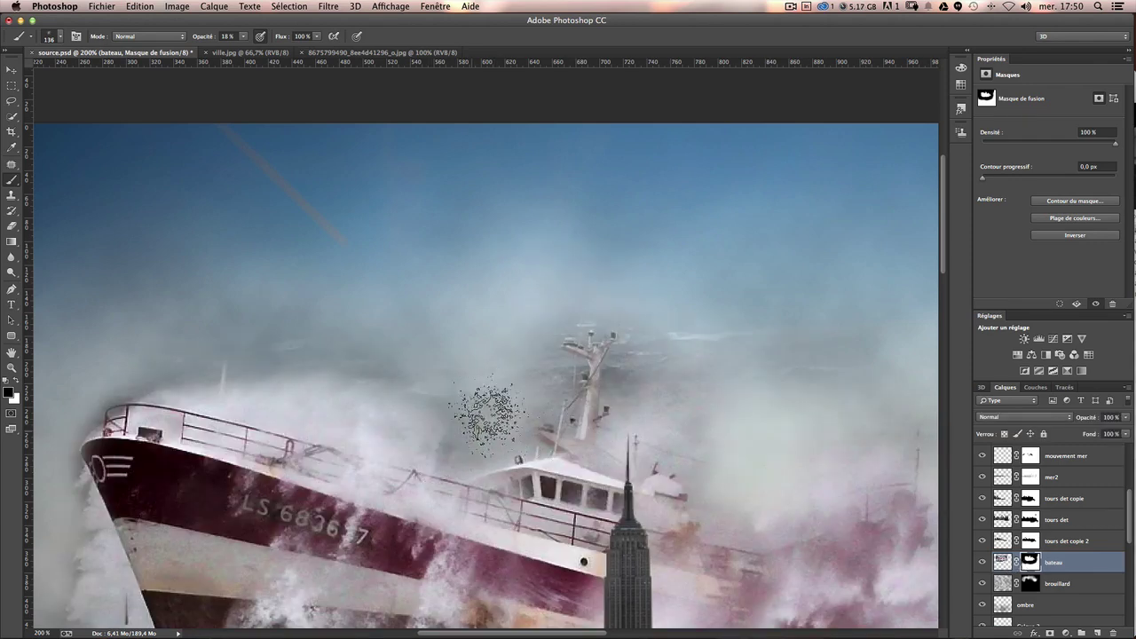
left_click(245, 36)
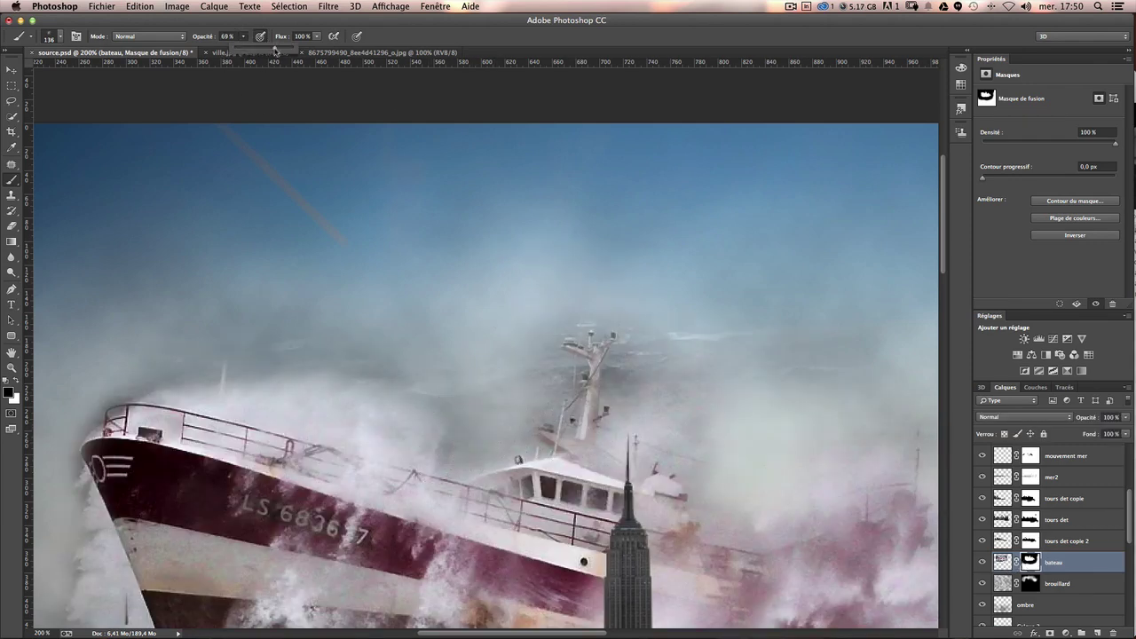
left_click_drag(268, 52, 266, 52)
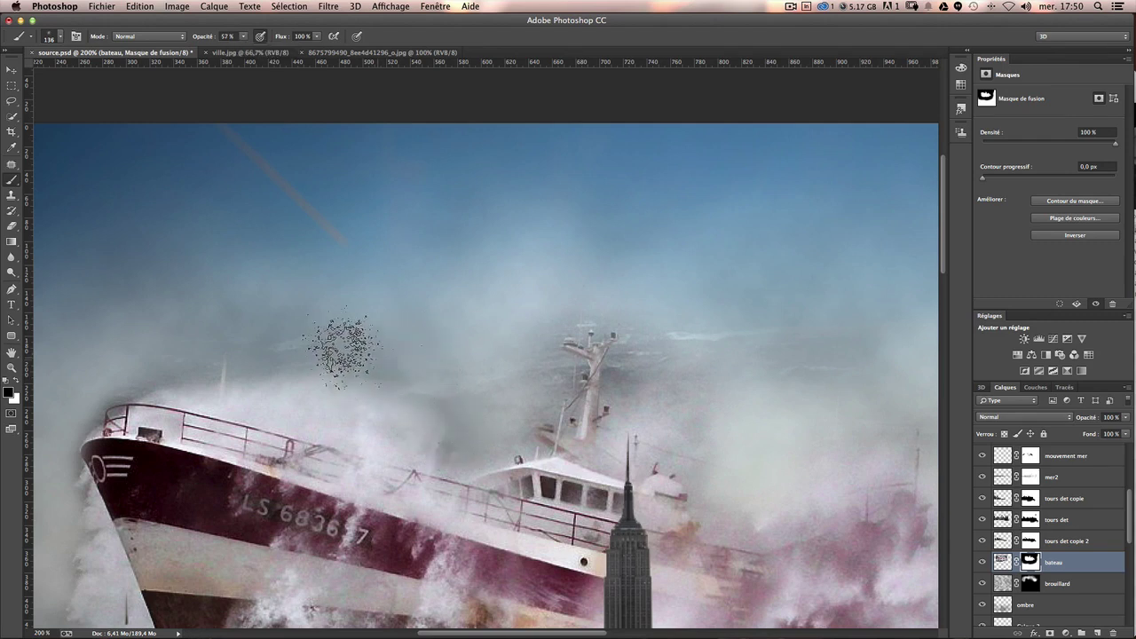
left_click_drag(463, 314, 338, 344)
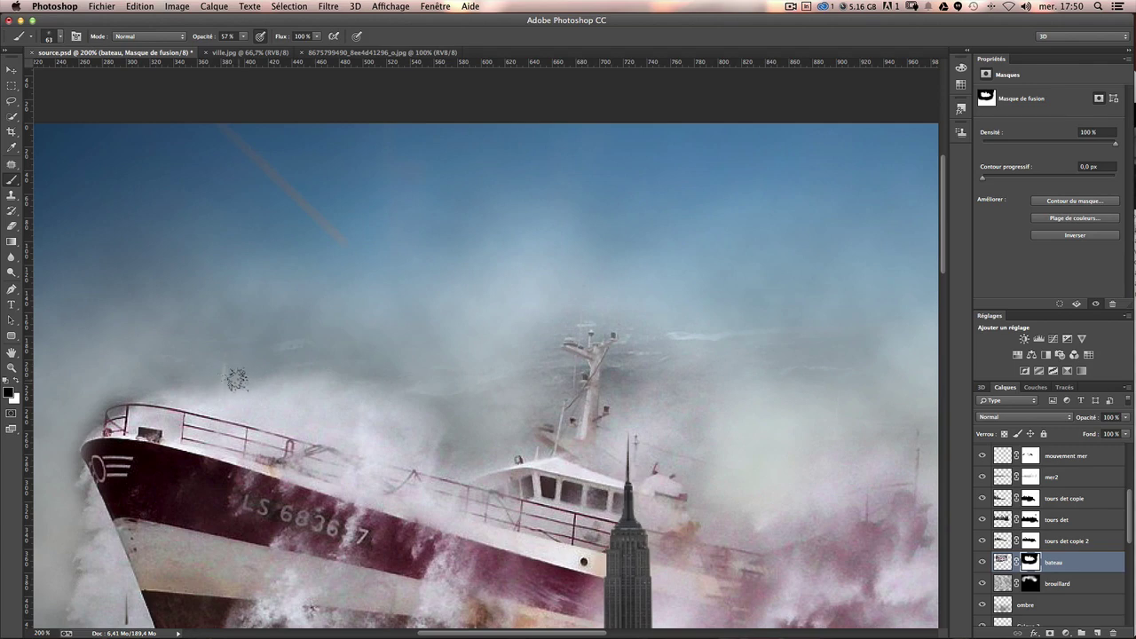
left_click_drag(286, 365, 325, 364)
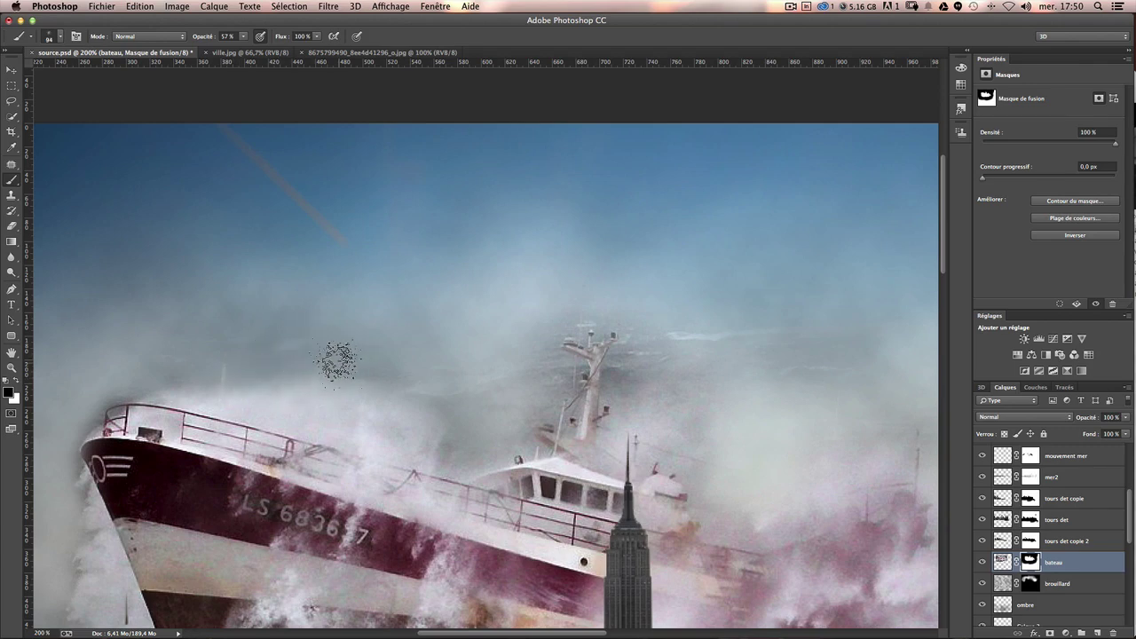
left_click_drag(444, 393, 410, 410)
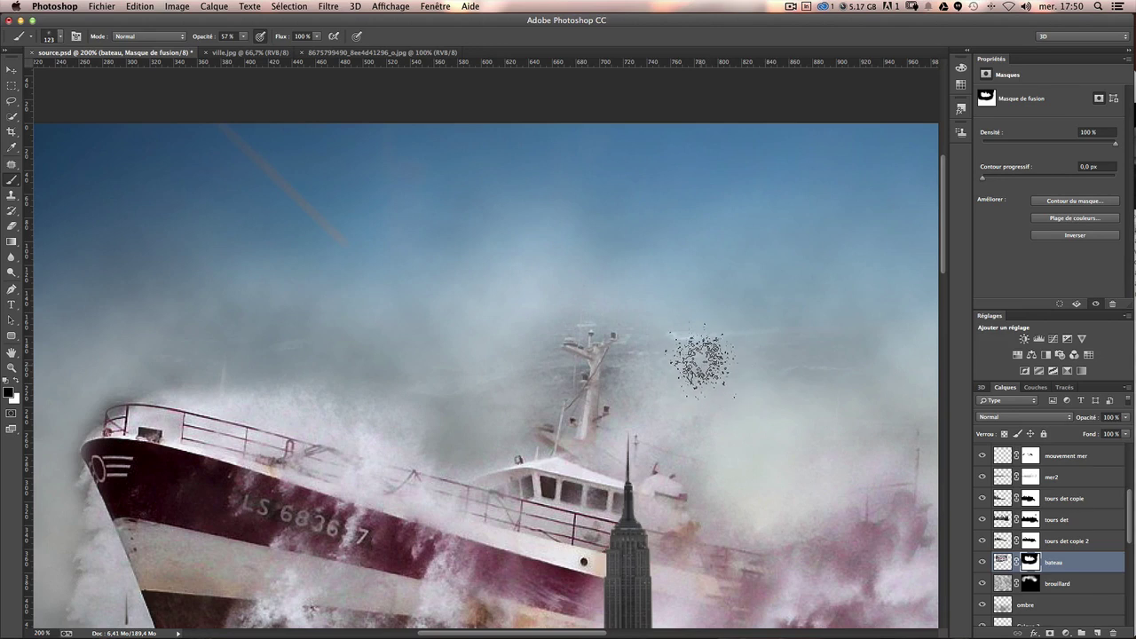
Continue speckling the railing, bow and mast edges with an 80–130 px spray brush.
mouse_move(708, 360)
left_mouse_down()
mouse_move(718, 358)
mouse_move(535, 369)
left_mouse_up()
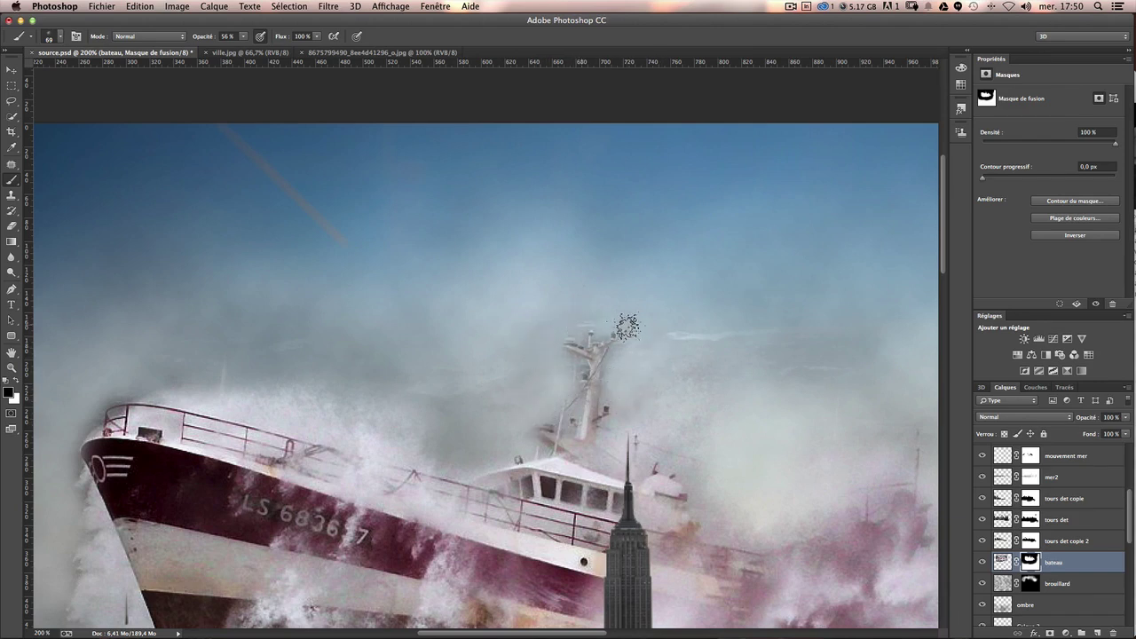
key("bracketright")
key("bracketright")
key("bracketright")
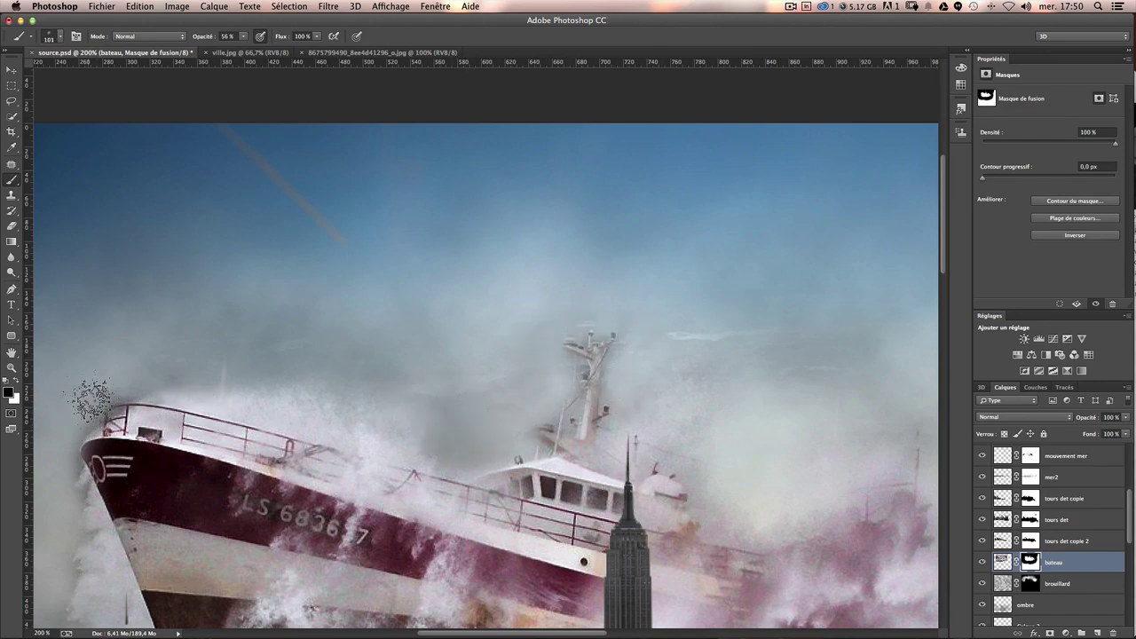
mouse_move(136, 370)
left_mouse_down()
mouse_move(128, 364)
mouse_move(111, 393)
left_mouse_up()
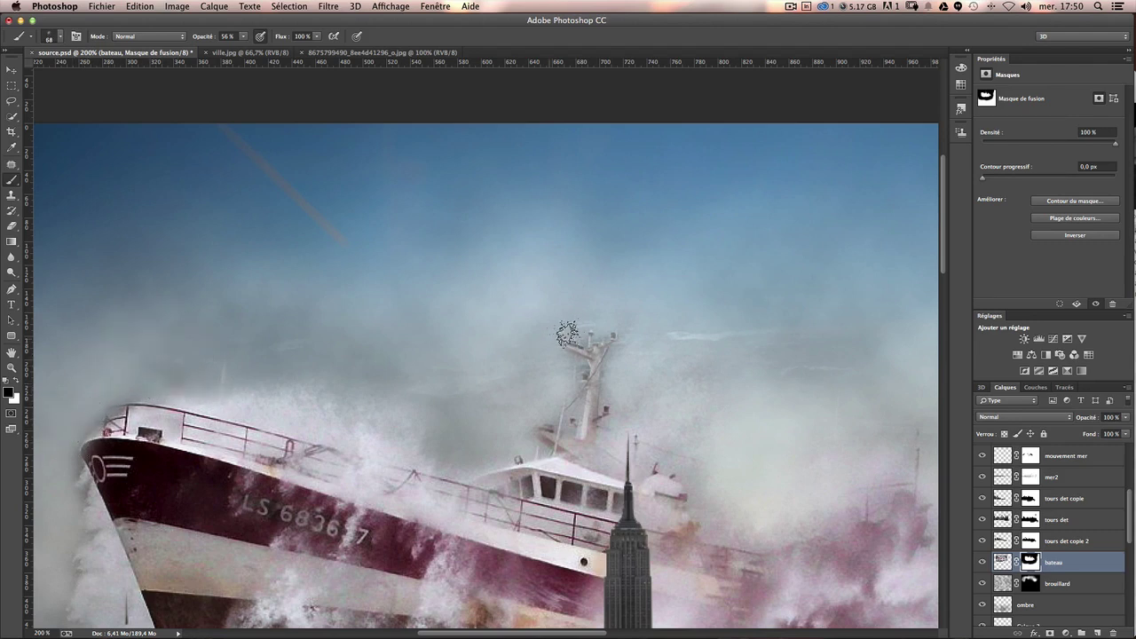
scroll(689, 382, "down", 5)
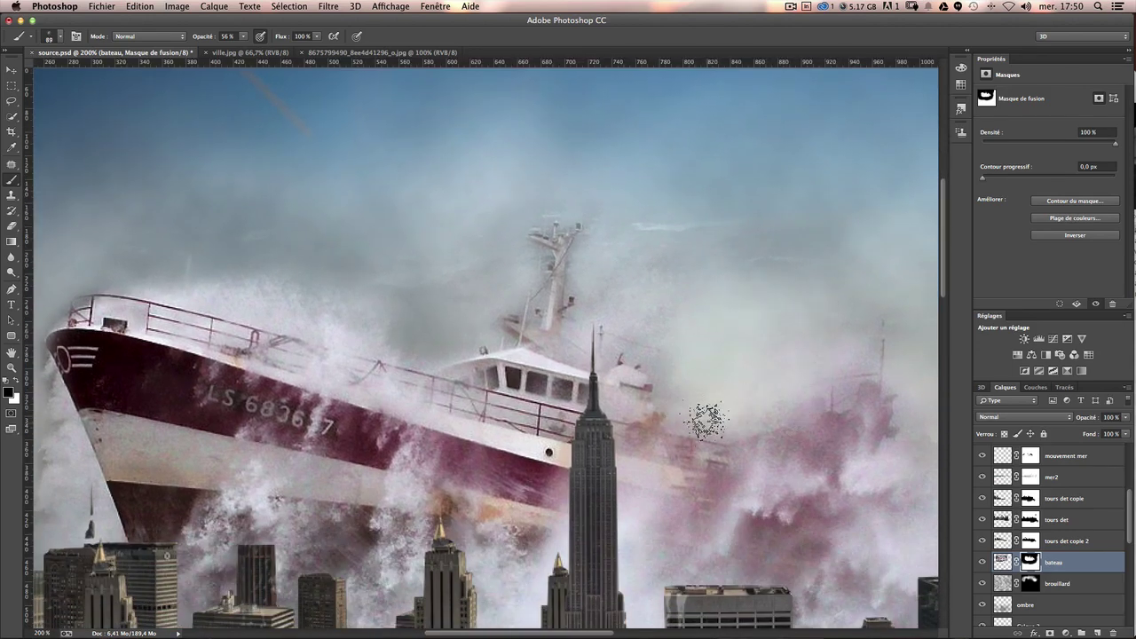
left_click_drag(782, 354, 806, 368)
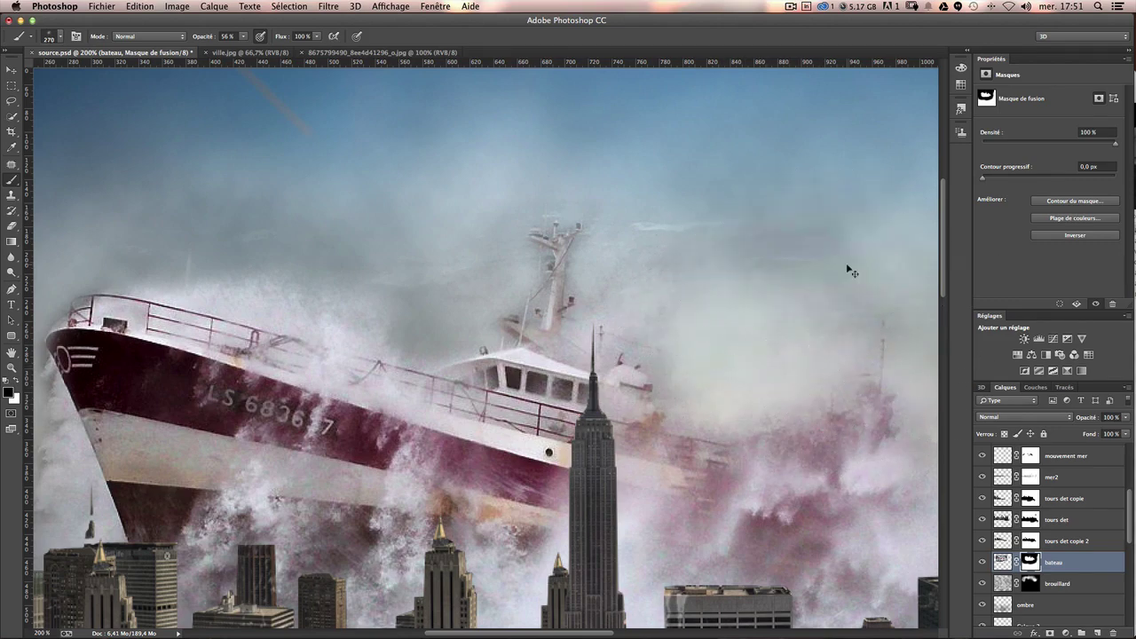
key("ctrl+minus")
Add more spray on the bateau mask, then repaint the brouillard fog mask with the scatter brush.
left_click_drag(748, 286, 736, 292)
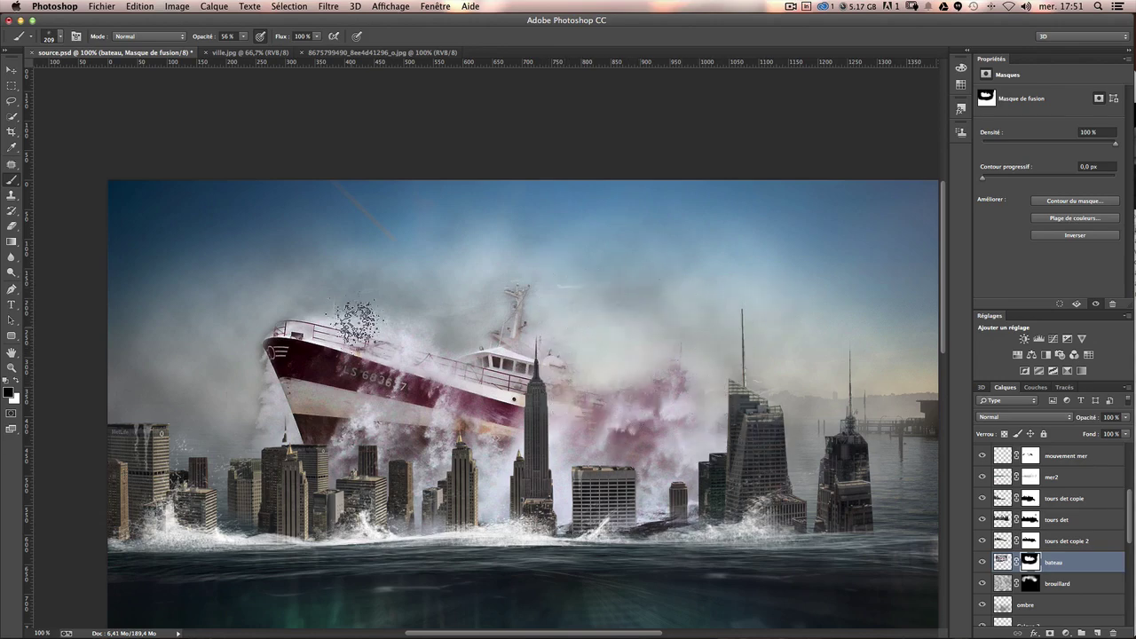
left_click_drag(253, 434, 266, 434)
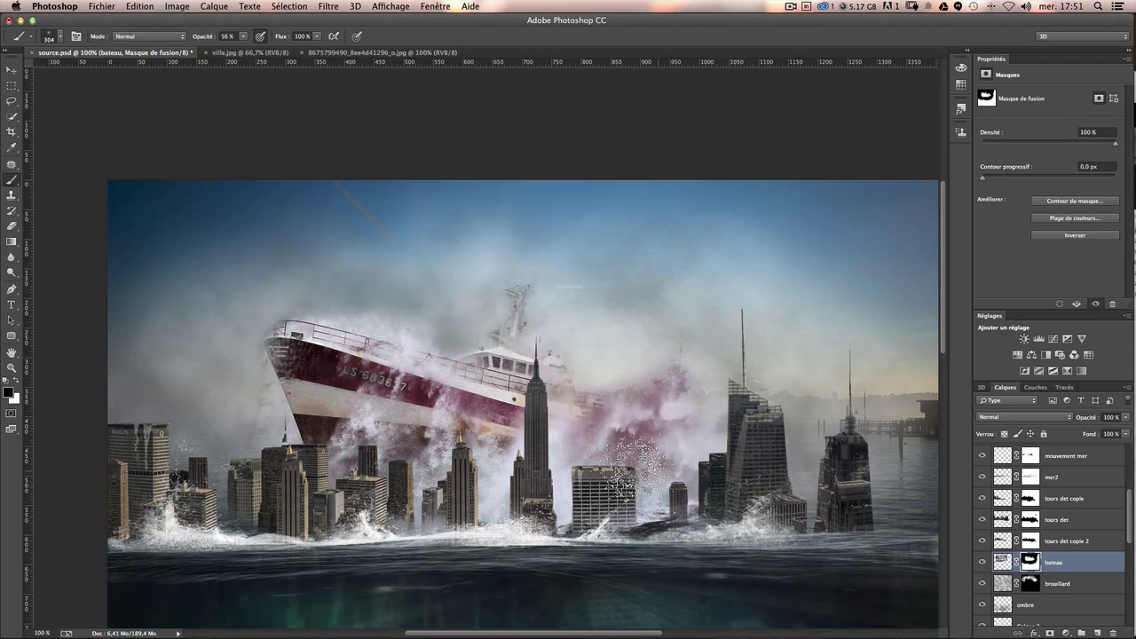
left_click(1028, 581)
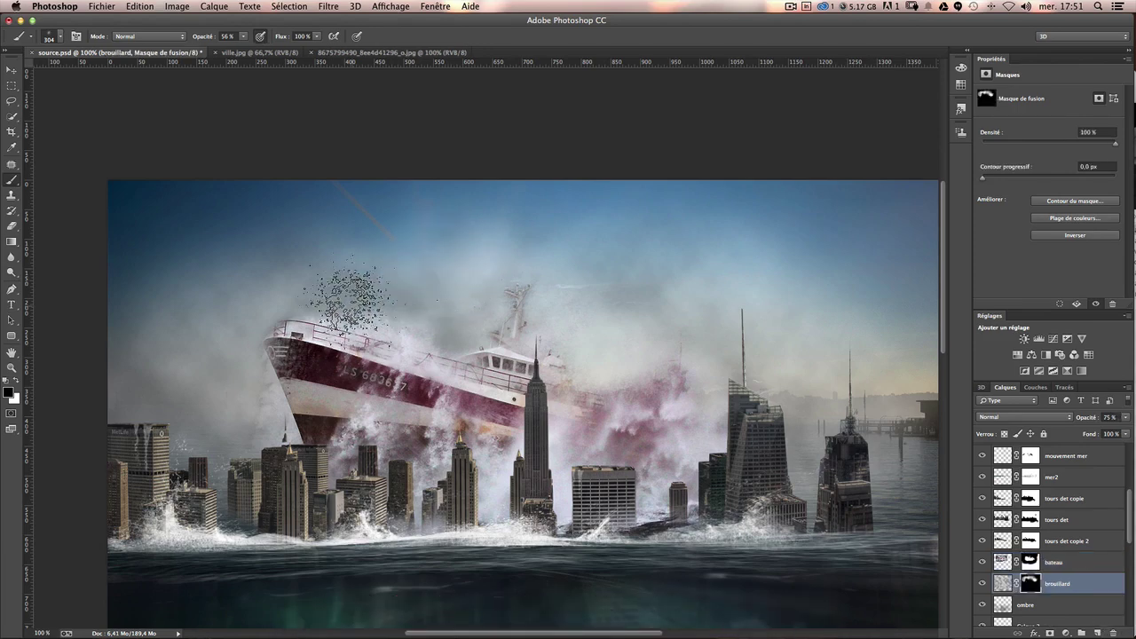
left_click_drag(448, 270, 422, 280)
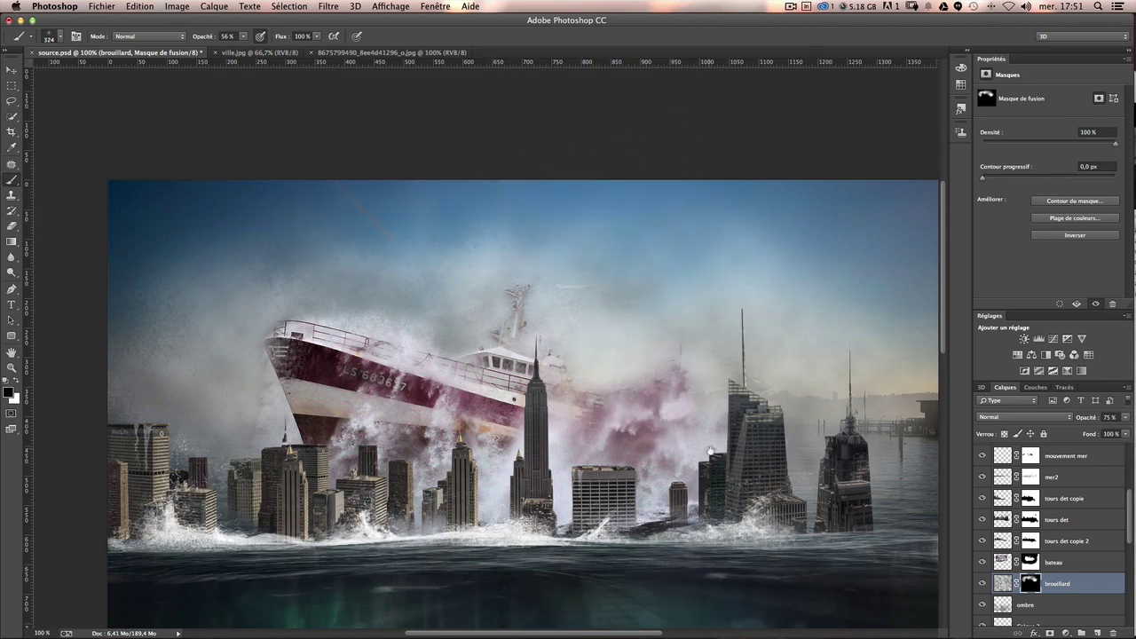
left_click_drag(686, 419, 681, 385)
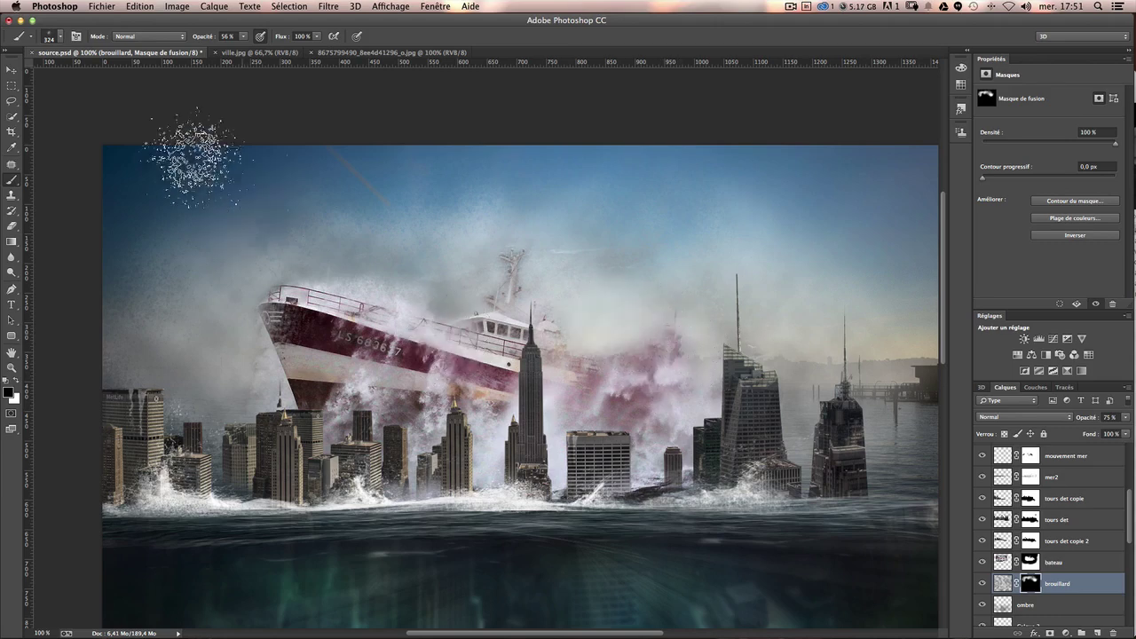
left_click(13, 71)
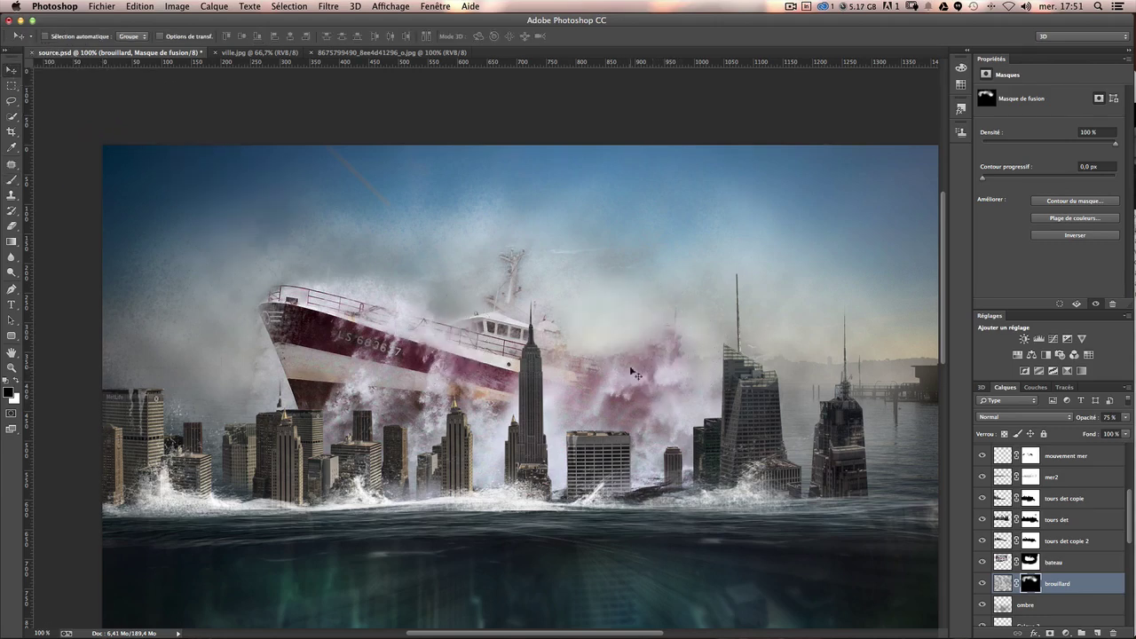
scroll(633, 373, "down", 5)
scroll(633, 372, "right", 5)
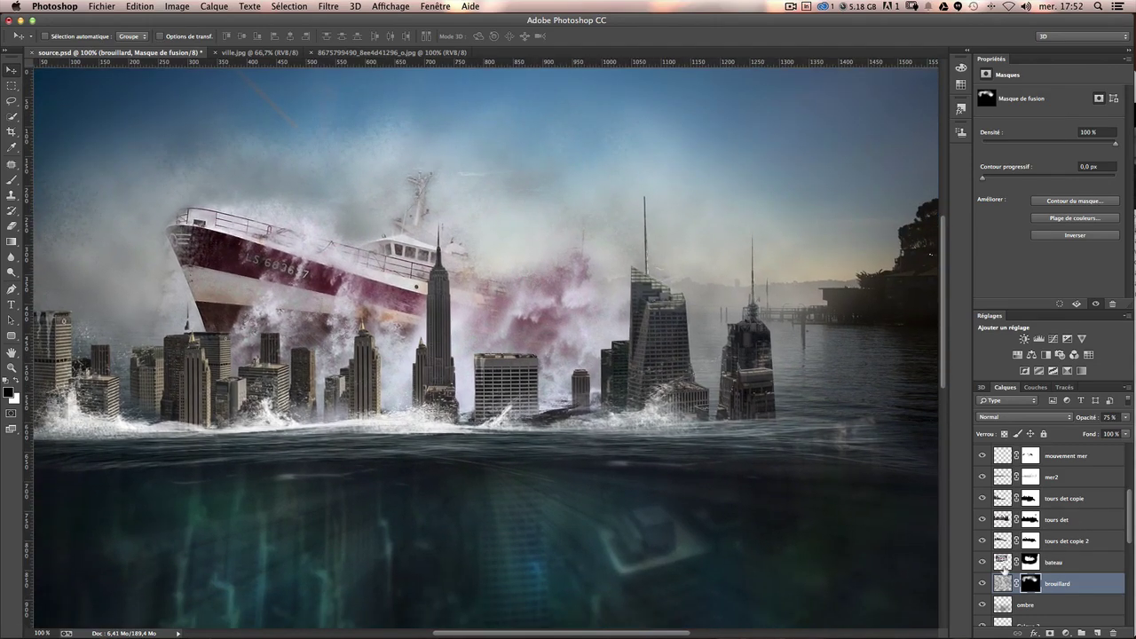
Duplicate bateau, apply a 68 px directional blur at about -13°, and shift it 84 px right.
left_click_drag(1003, 568, 1100, 633)
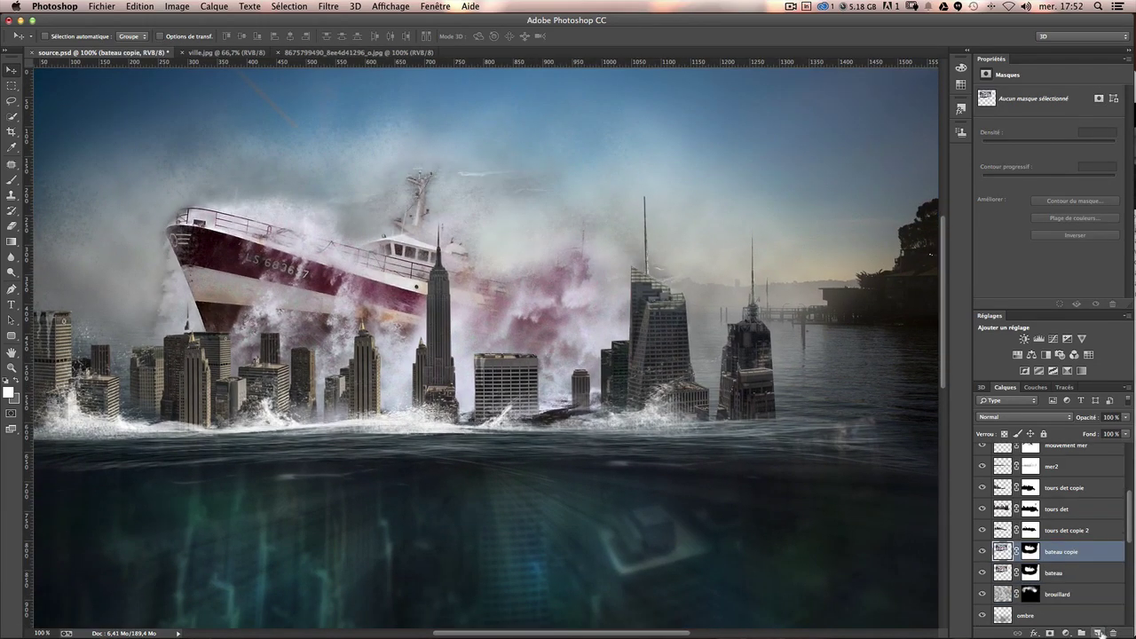
left_click(327, 7)
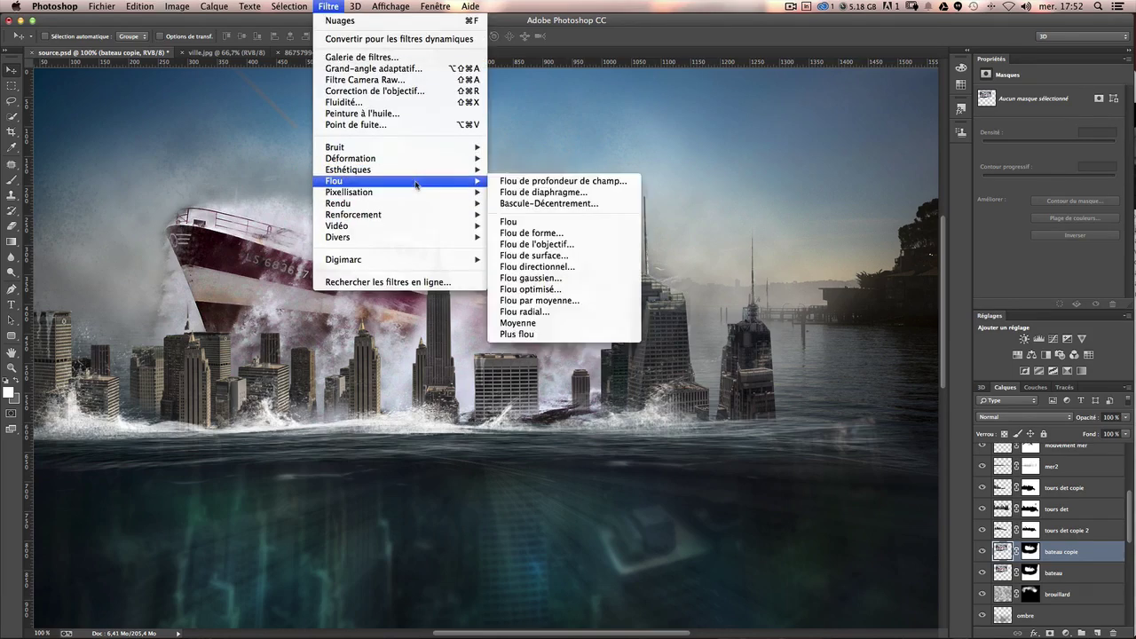
mouse_move(399, 181)
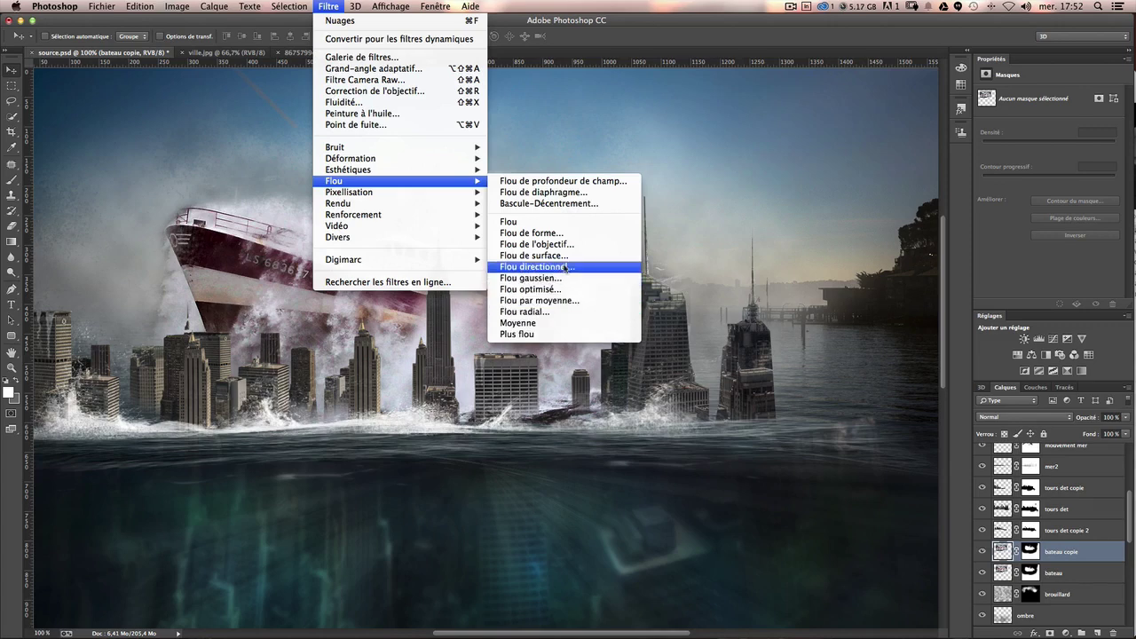
left_click(537, 266)
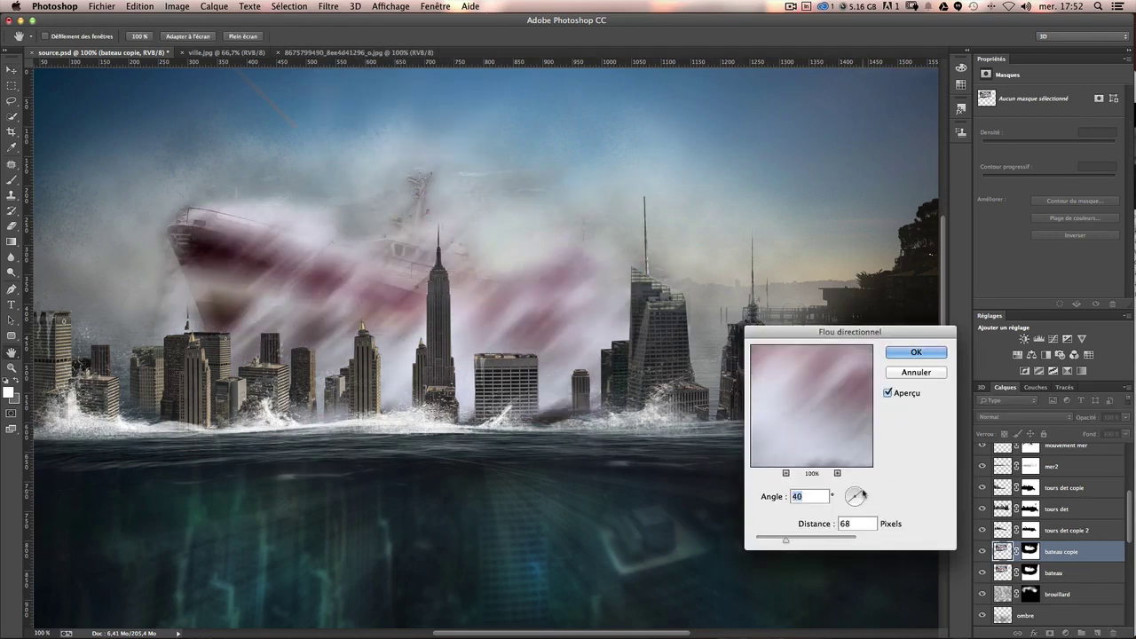
left_click_drag(863, 494, 863, 498)
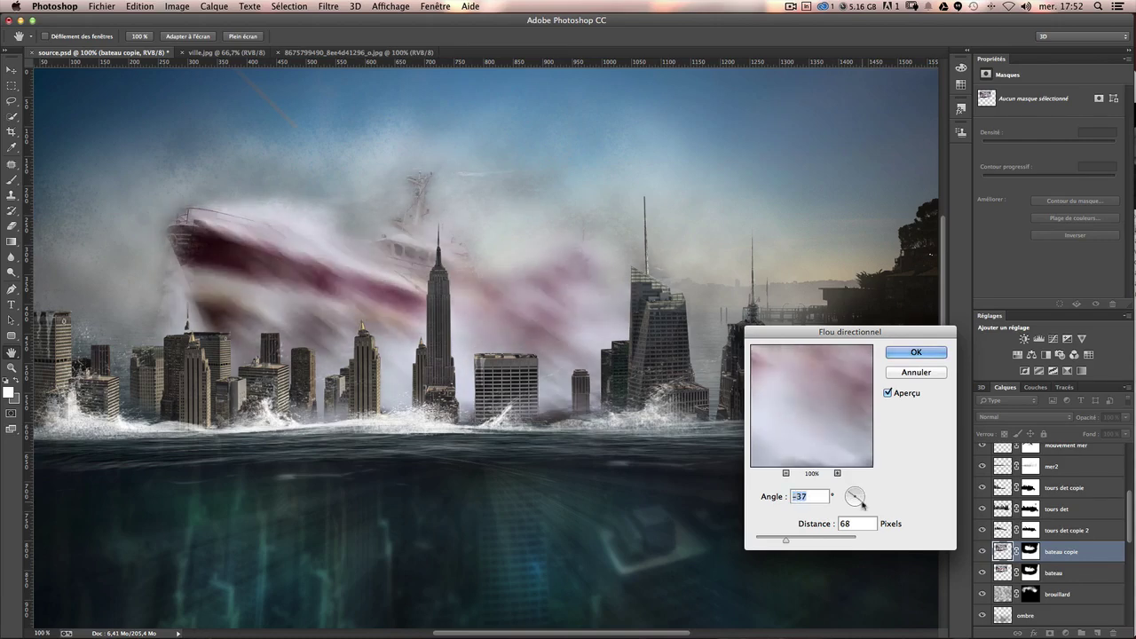
left_click_drag(863, 499, 863, 501)
left_click_drag(854, 503, 859, 500)
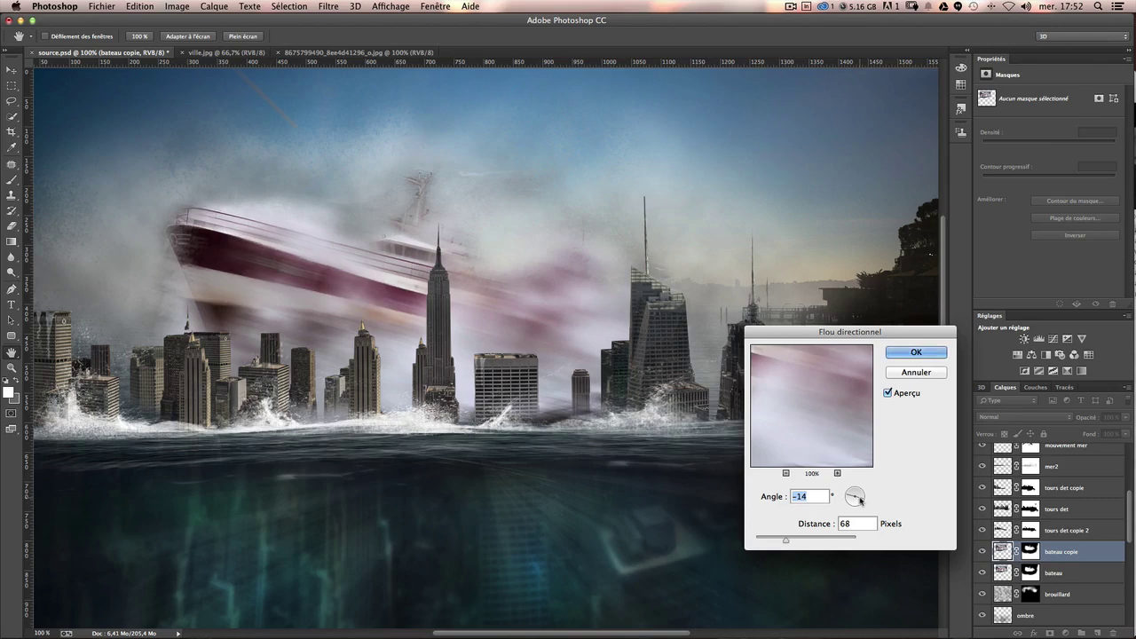
left_click_drag(859, 501, 859, 501)
left_click(907, 357)
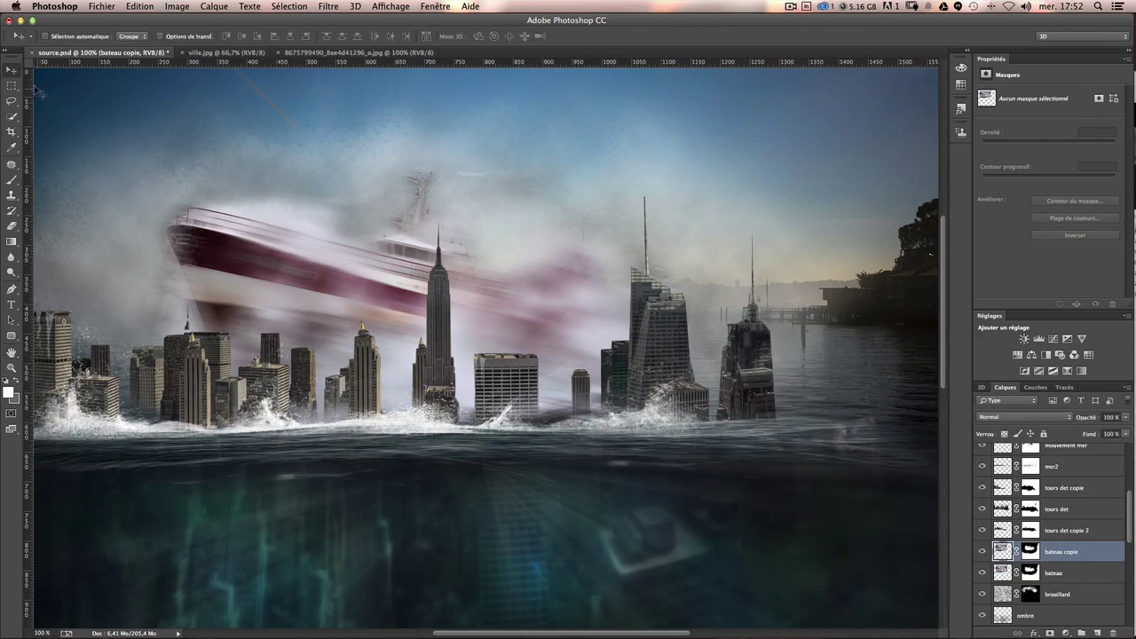
left_click_drag(533, 303, 581, 309)
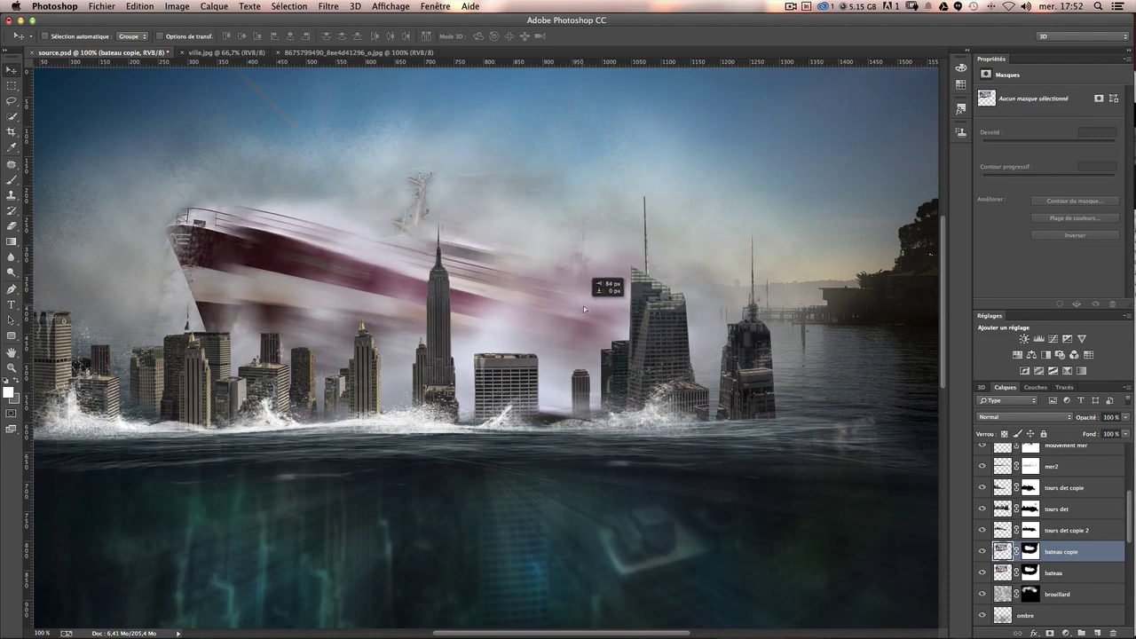
left_click_drag(582, 306, 583, 306)
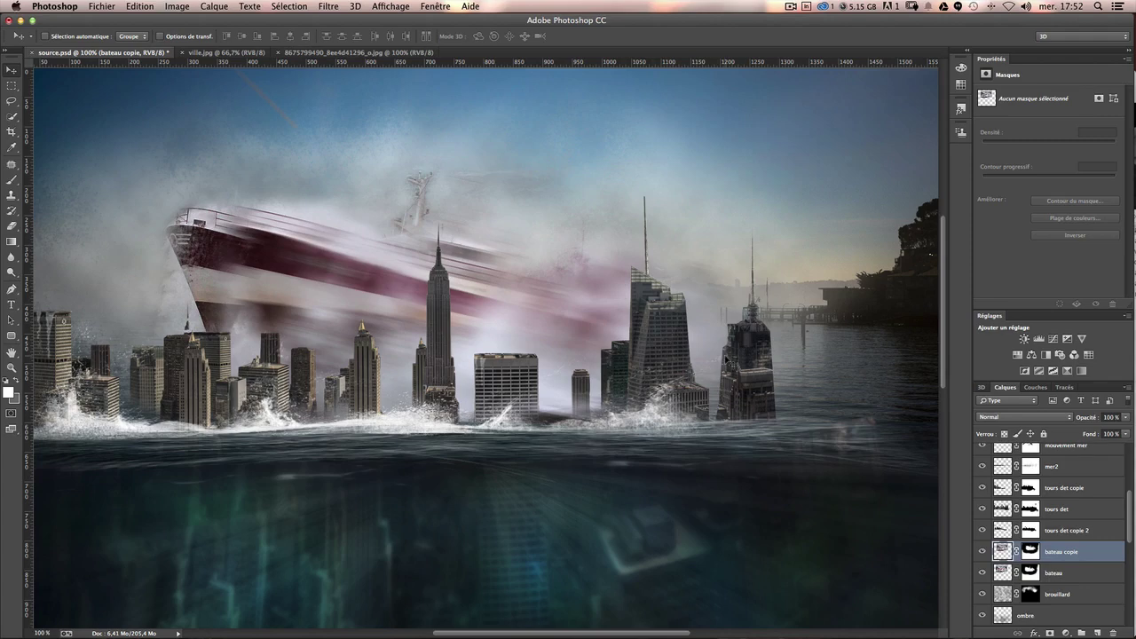
Spray-brush the bateau copie mask to reveal the bow, hull lettering and brighter spray below.
left_click(1034, 550)
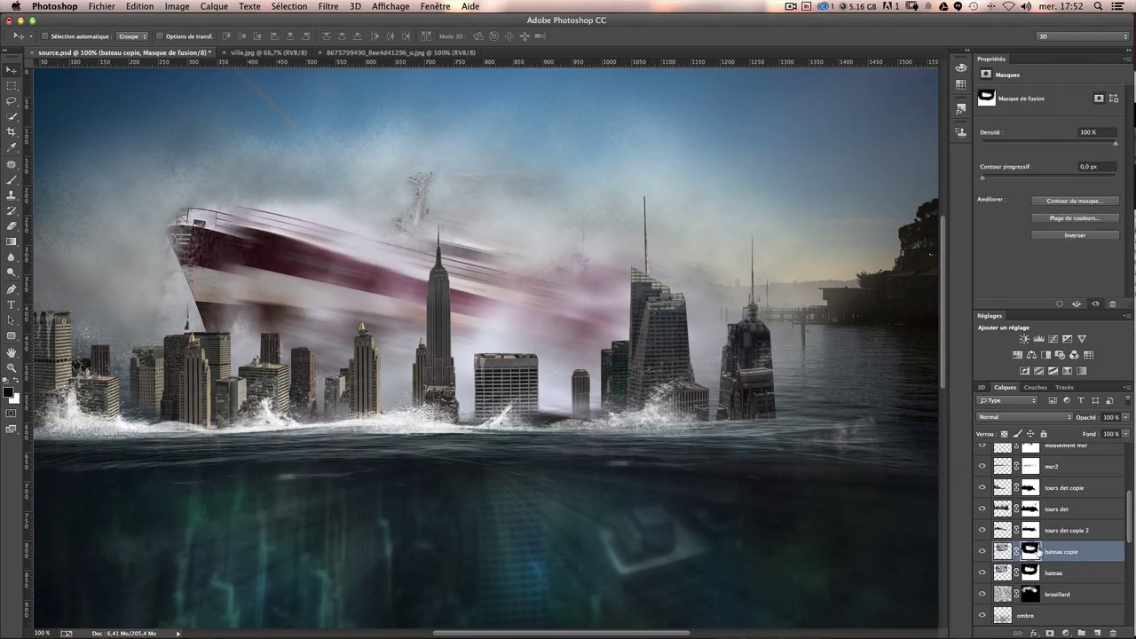
left_click(12, 180)
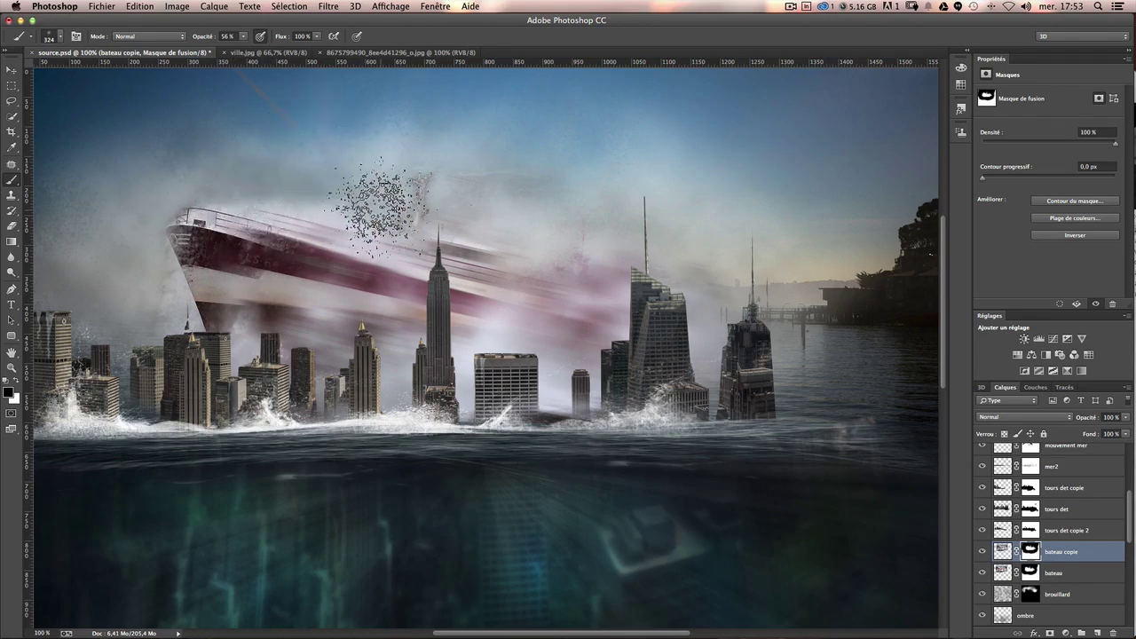
left_click_drag(377, 196, 262, 207)
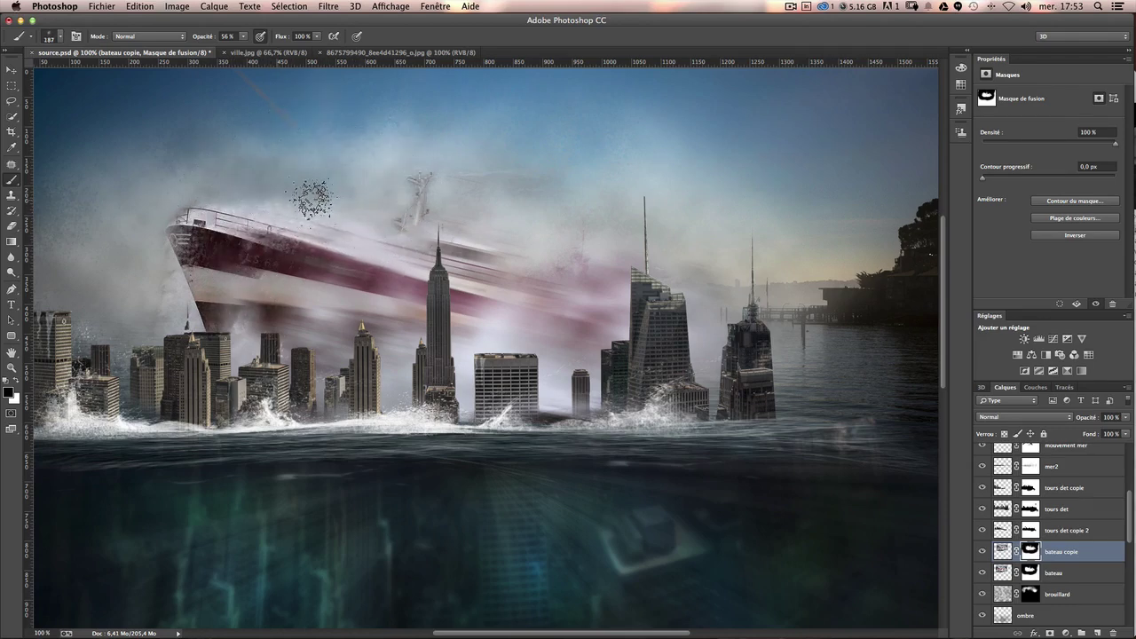
mouse_move(299, 198)
left_mouse_down()
mouse_move(217, 259)
mouse_move(158, 243)
mouse_move(235, 255)
left_mouse_up()
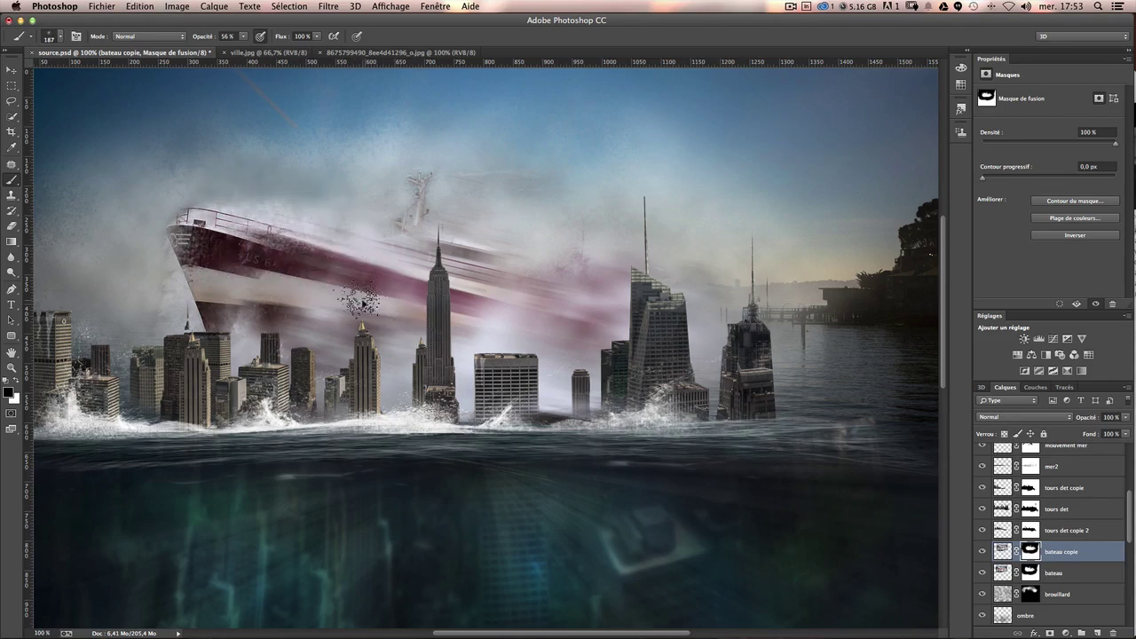
left_click_drag(238, 303, 214, 285)
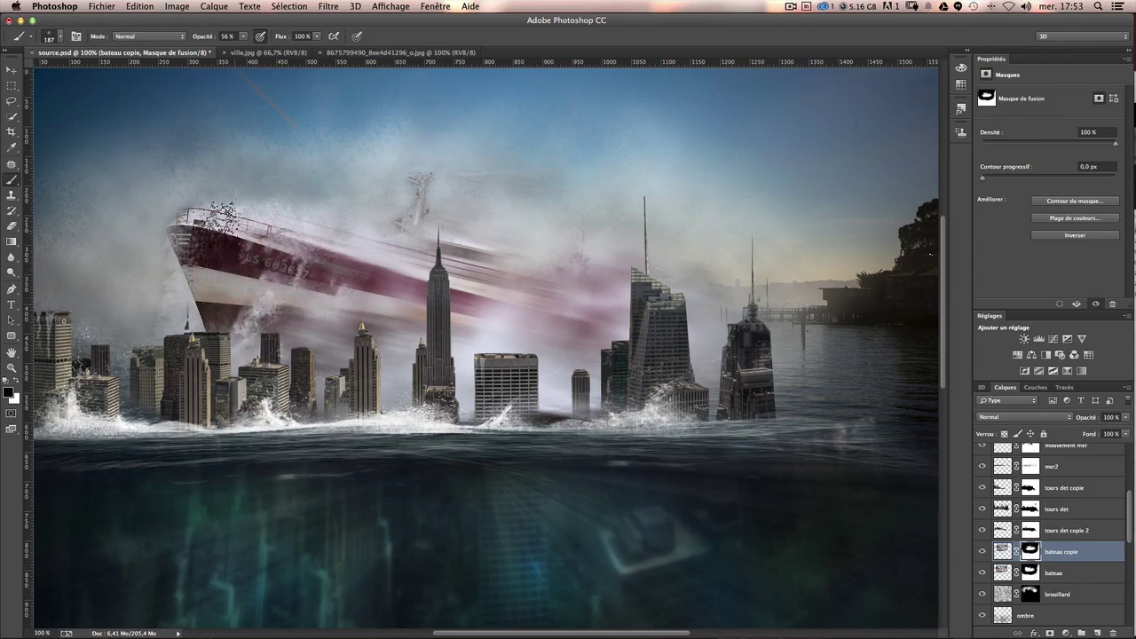
left_click_drag(289, 295, 326, 297)
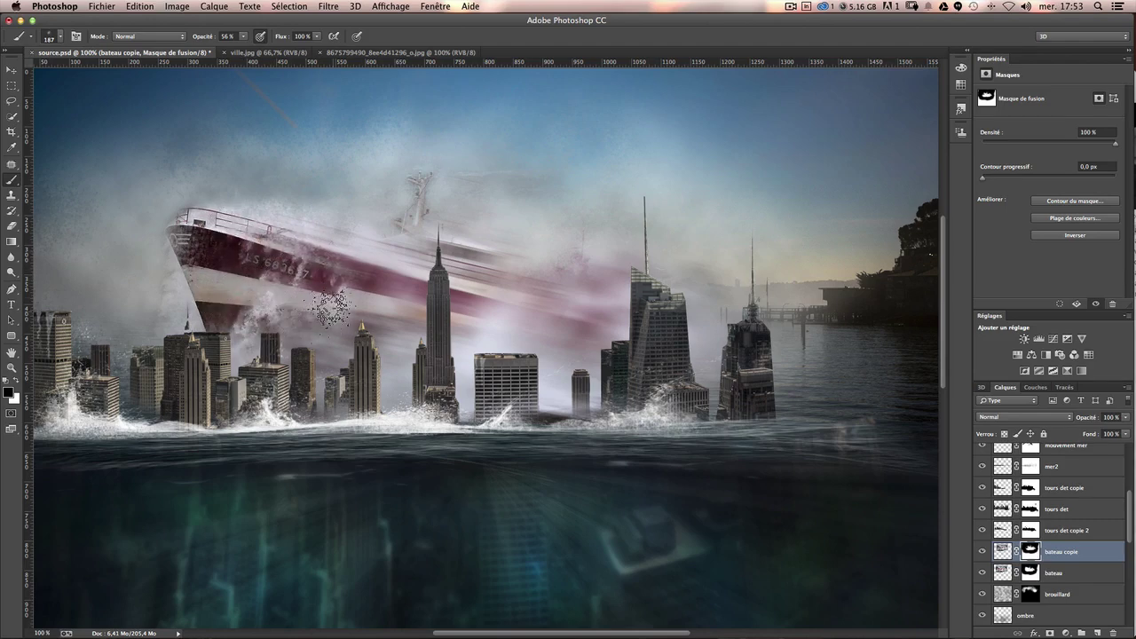
key("bracketright")
key("bracketright")
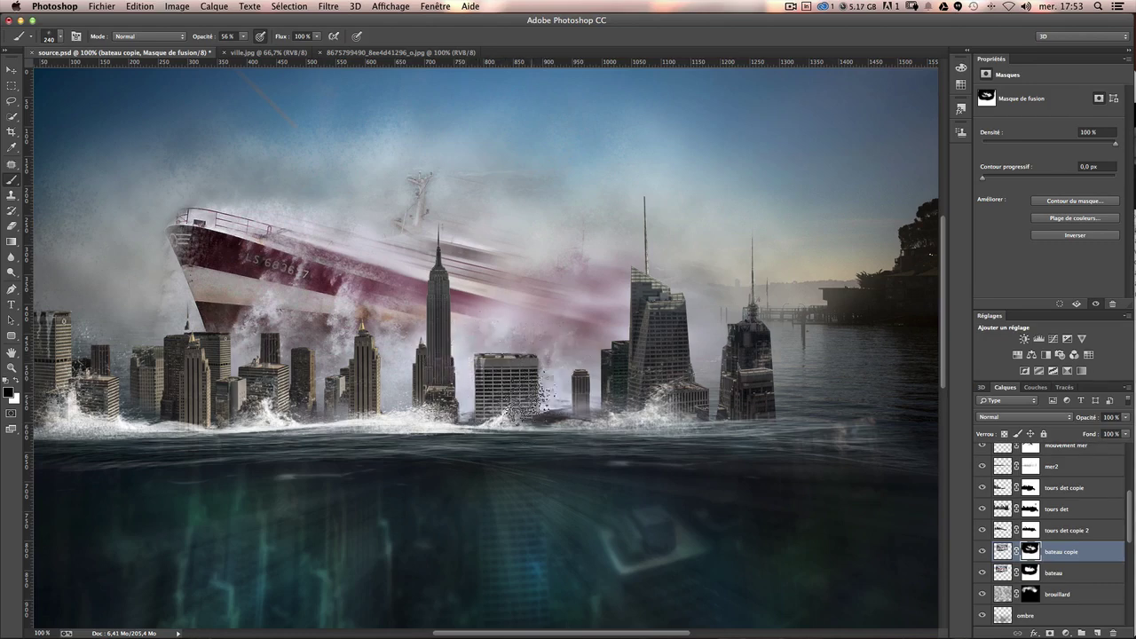
left_click_drag(599, 417, 625, 417)
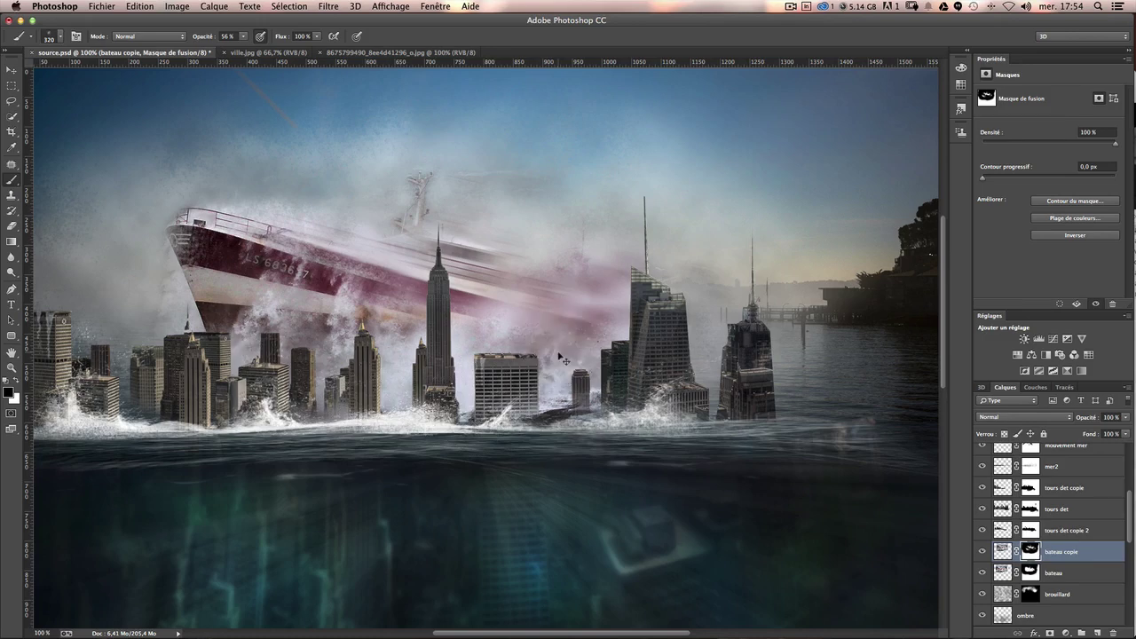
key("super+minus")
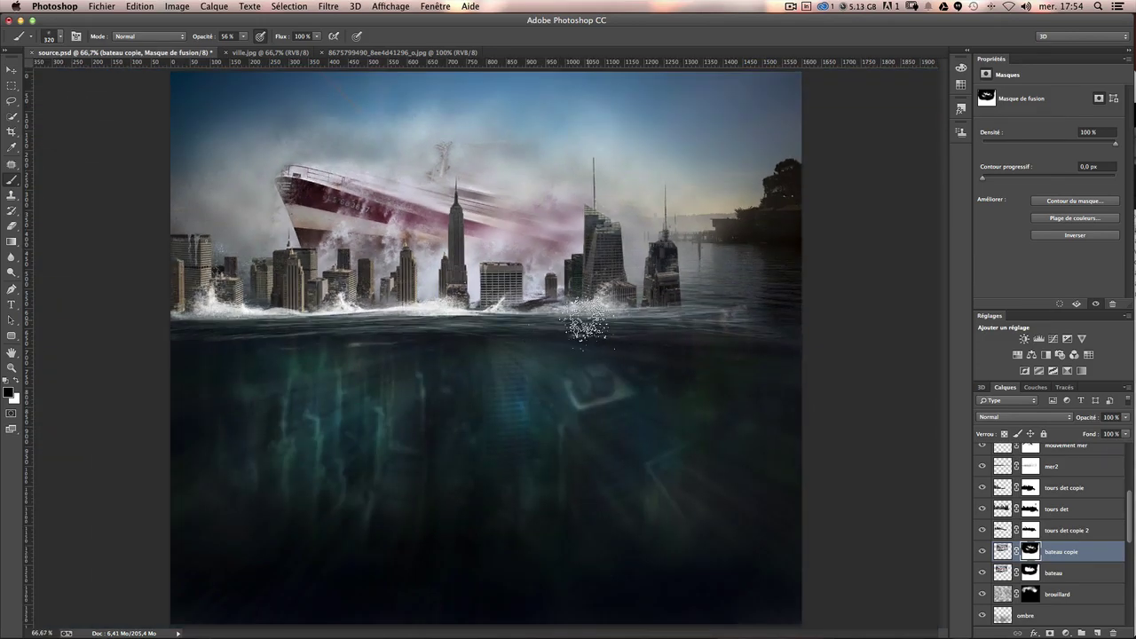
Briefly hide brouillard to judge the fog, then make its layer mask active.
left_click_drag(669, 191, 781, 286)
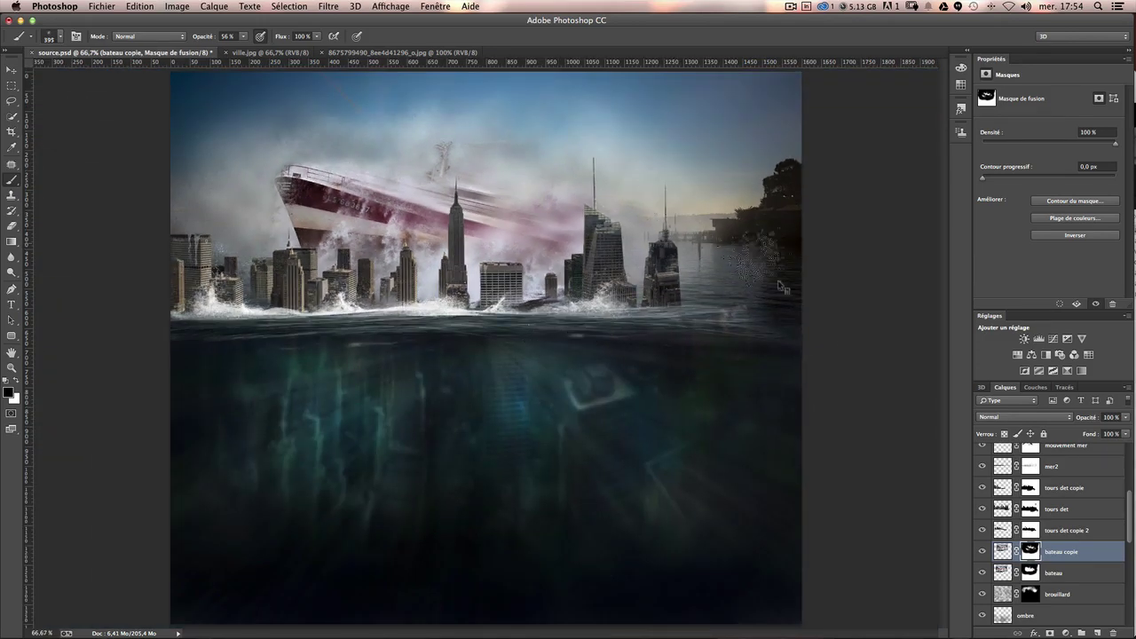
left_click(981, 594)
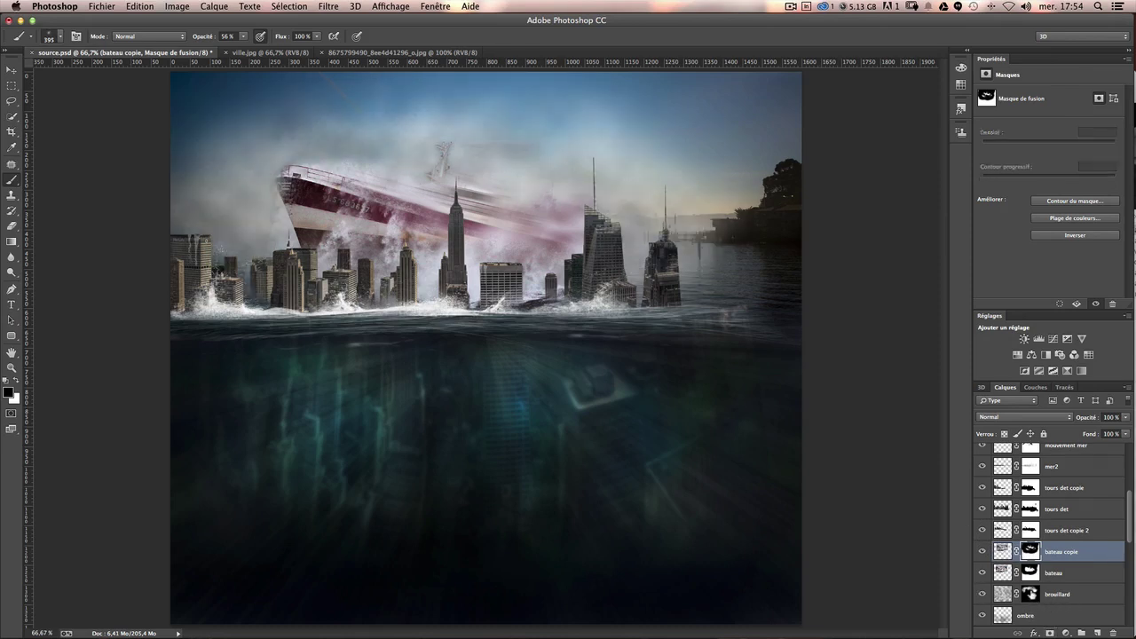
left_click(1055, 594)
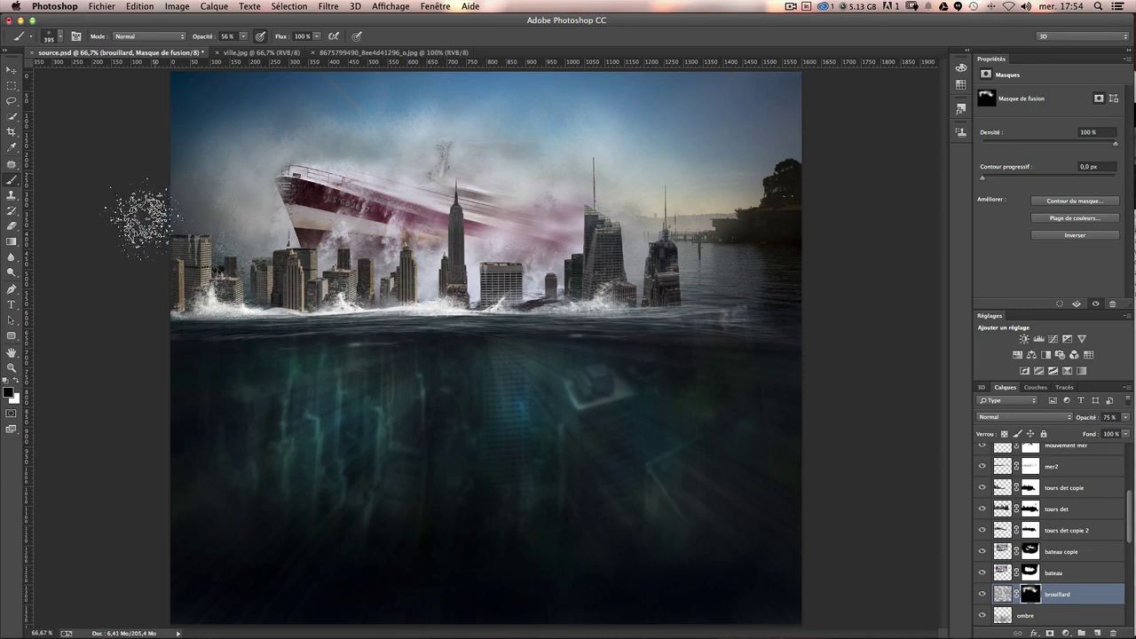
Pick a larger brush and thin the fog around the ship's bow and left-side buildings.
left_click(53, 37)
type("64")
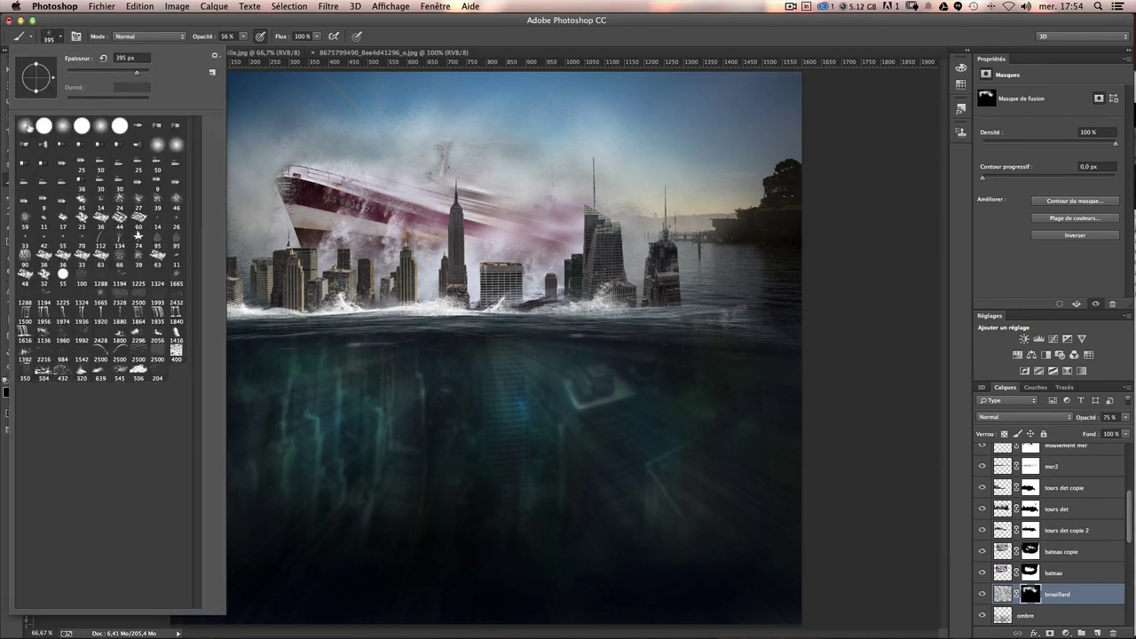
left_click(246, 98)
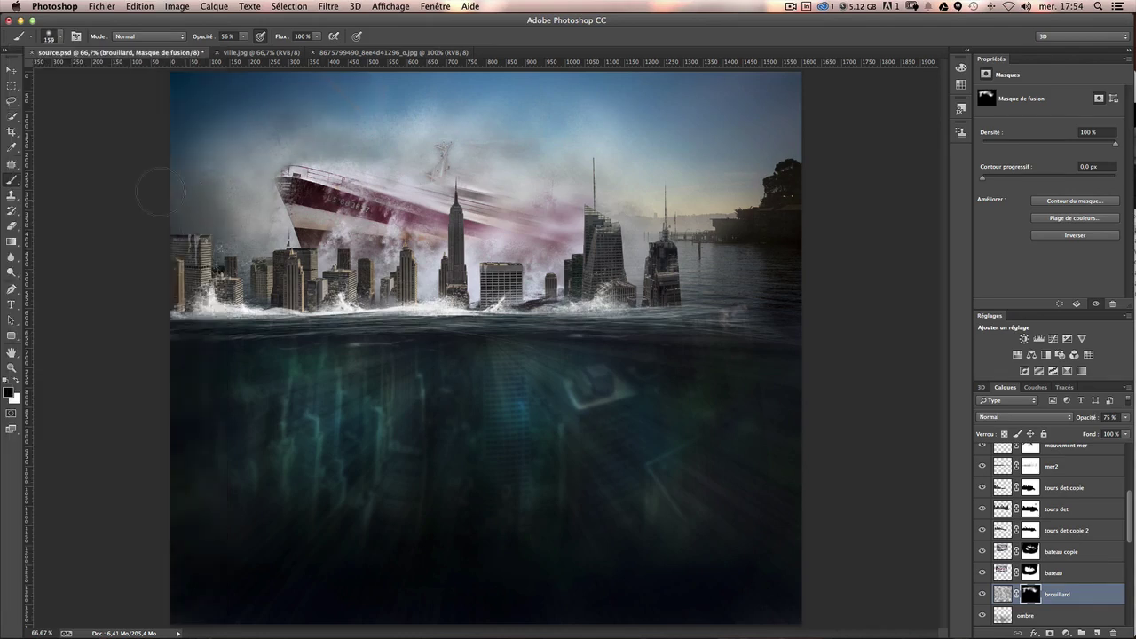
left_click_drag(233, 125, 256, 140)
left_click_drag(345, 146, 383, 136)
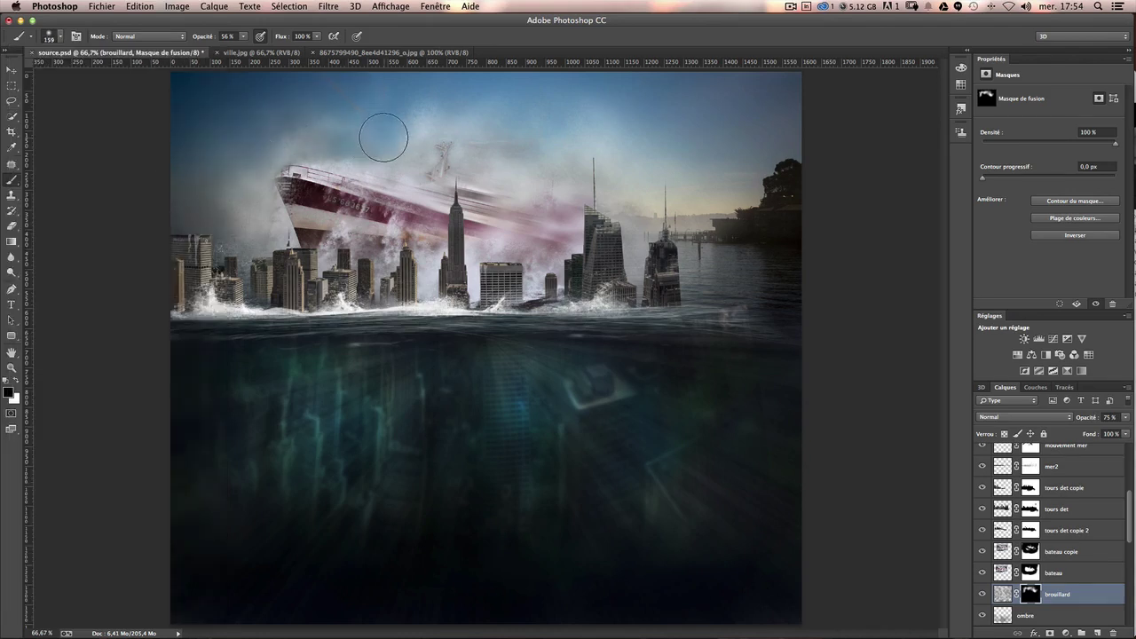
left_click_drag(277, 263, 253, 281)
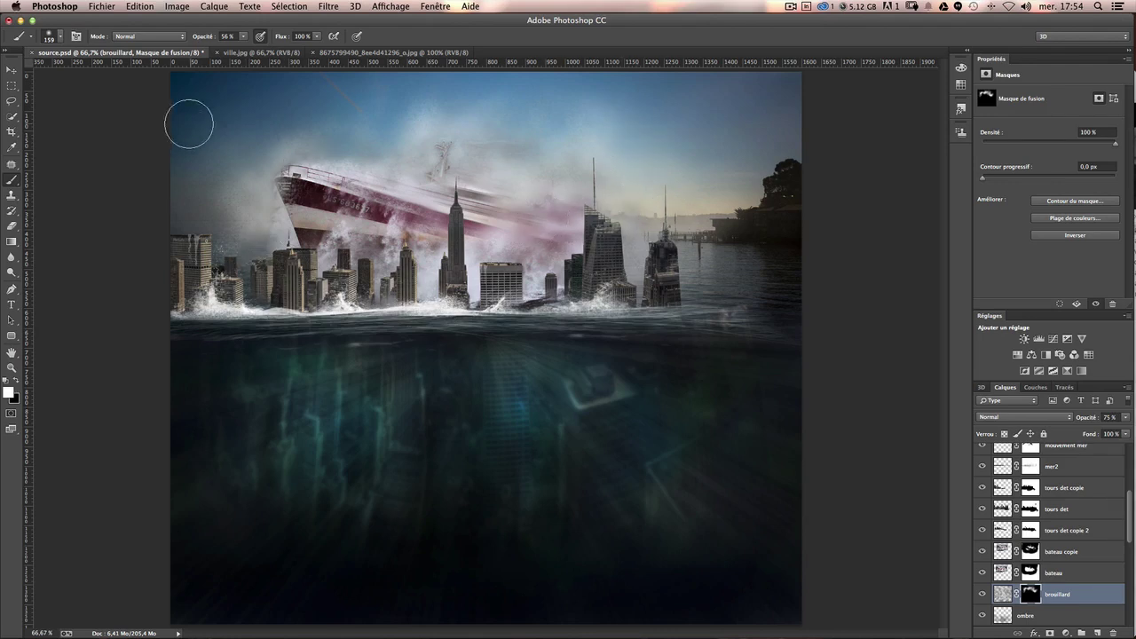
Thicken fog across the sky and right-side shore, trees and water; then set black at 18%.
mouse_move(188, 124)
left_mouse_down()
mouse_move(169, 145)
mouse_move(163, 96)
left_mouse_up()
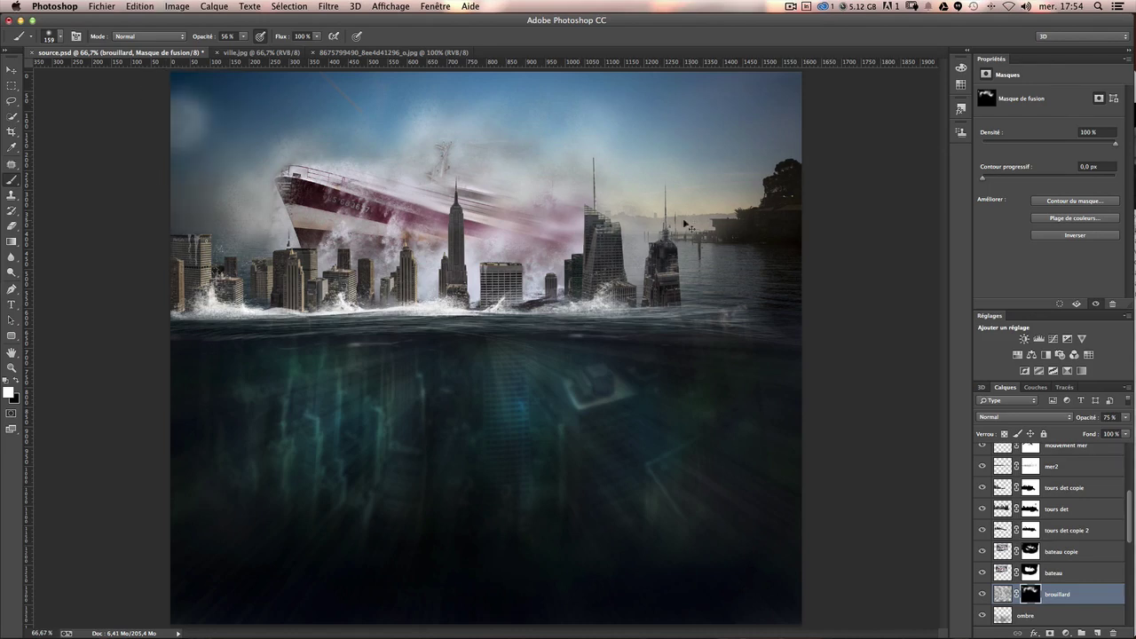
mouse_move(645, 260)
left_mouse_down()
mouse_move(687, 177)
mouse_move(702, 320)
mouse_move(735, 307)
mouse_move(735, 189)
mouse_move(792, 173)
left_mouse_up()
left_click_drag(701, 270, 826, 311)
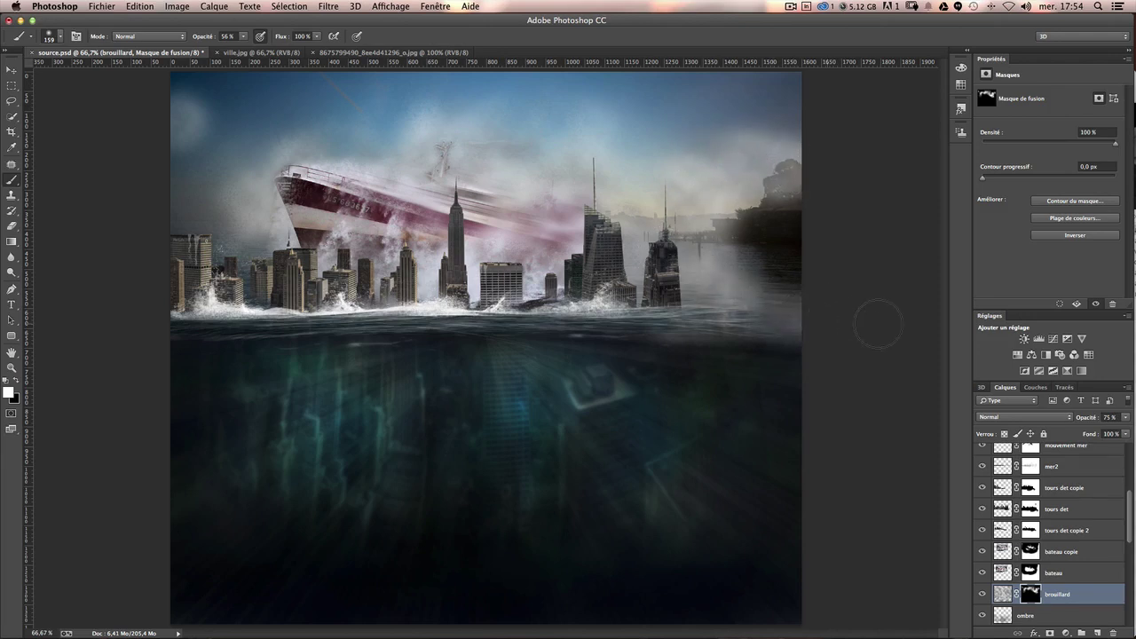
mouse_move(319, 178)
left_mouse_down()
mouse_move(195, 160)
mouse_move(231, 98)
mouse_move(191, 93)
mouse_move(241, 133)
left_mouse_up()
mouse_move(390, 81)
left_mouse_down()
mouse_move(350, 112)
mouse_move(368, 132)
mouse_move(456, 101)
mouse_move(476, 78)
mouse_move(606, 82)
left_mouse_up()
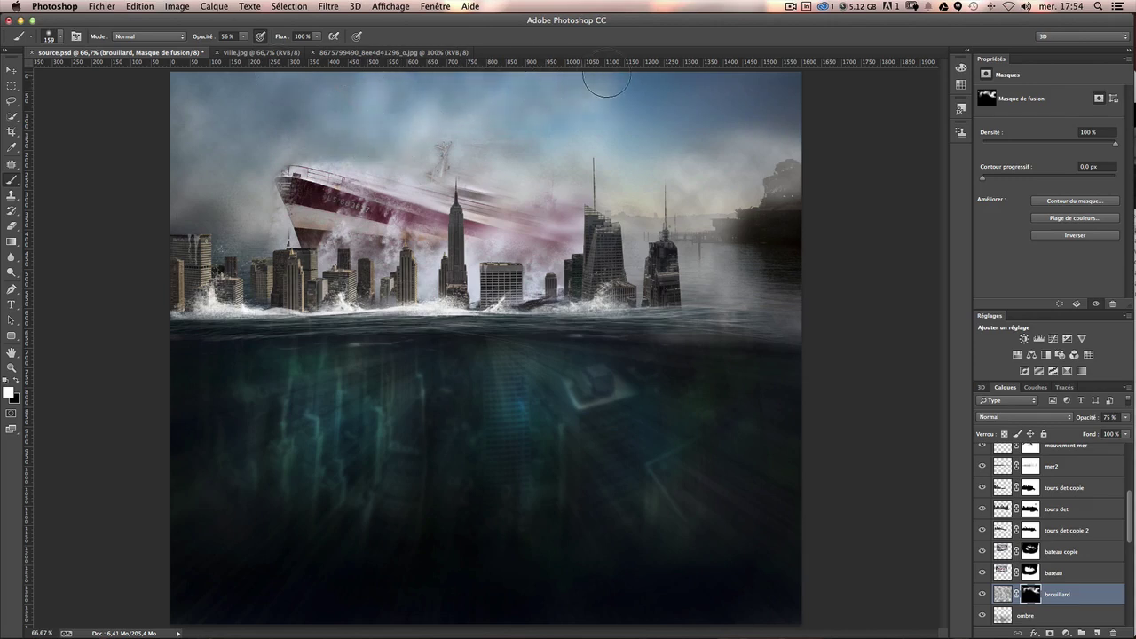
key("x")
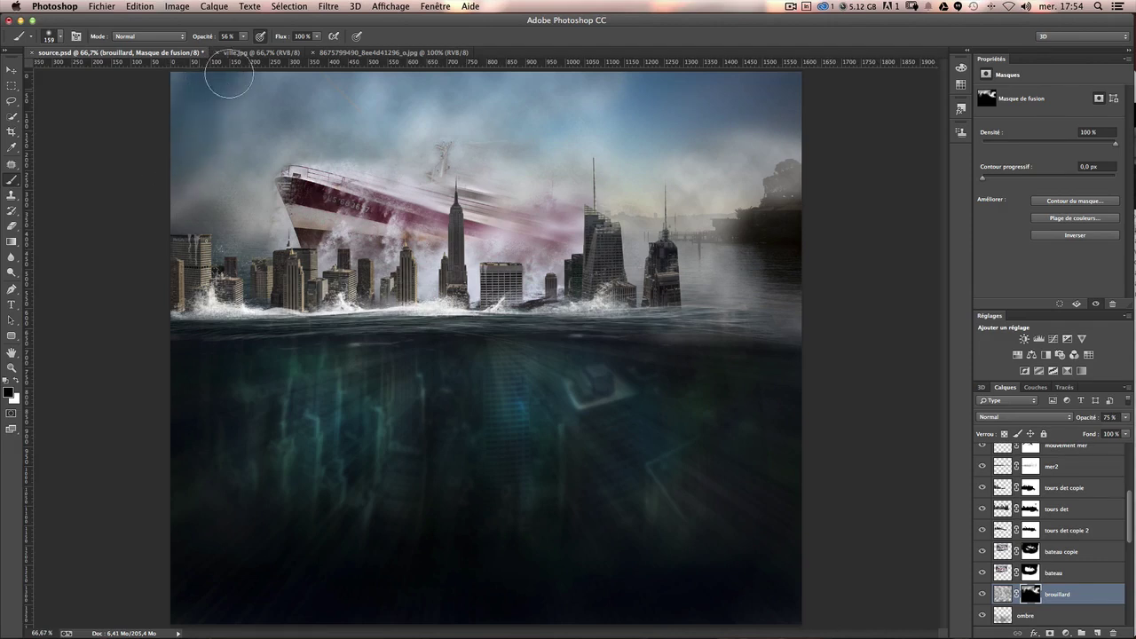
left_click(239, 39)
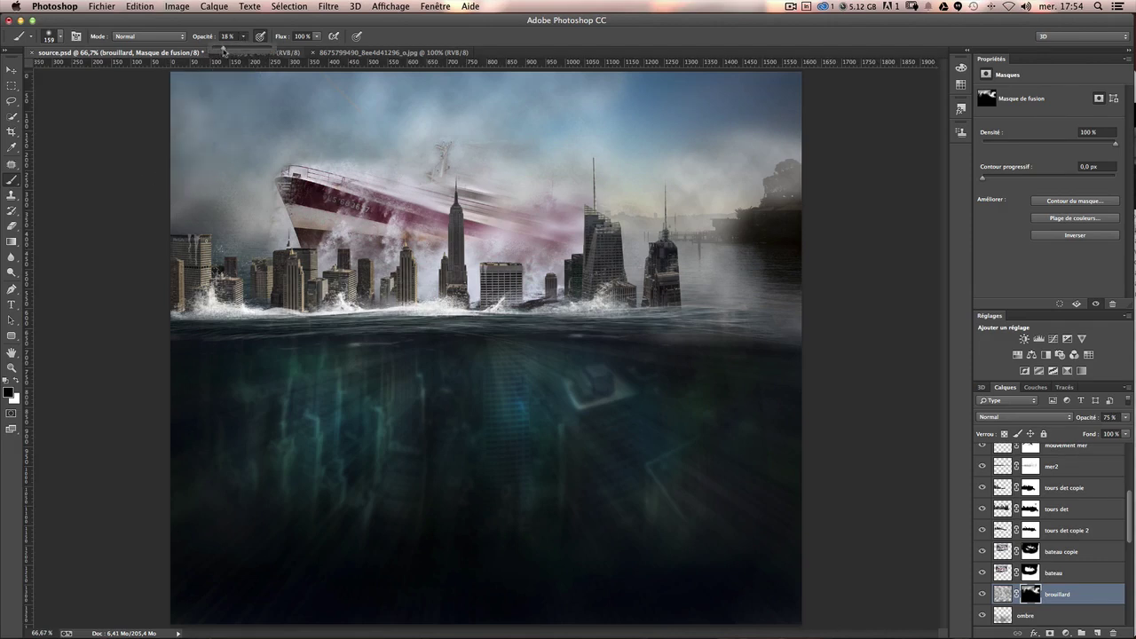
left_click_drag(194, 134, 129, 182)
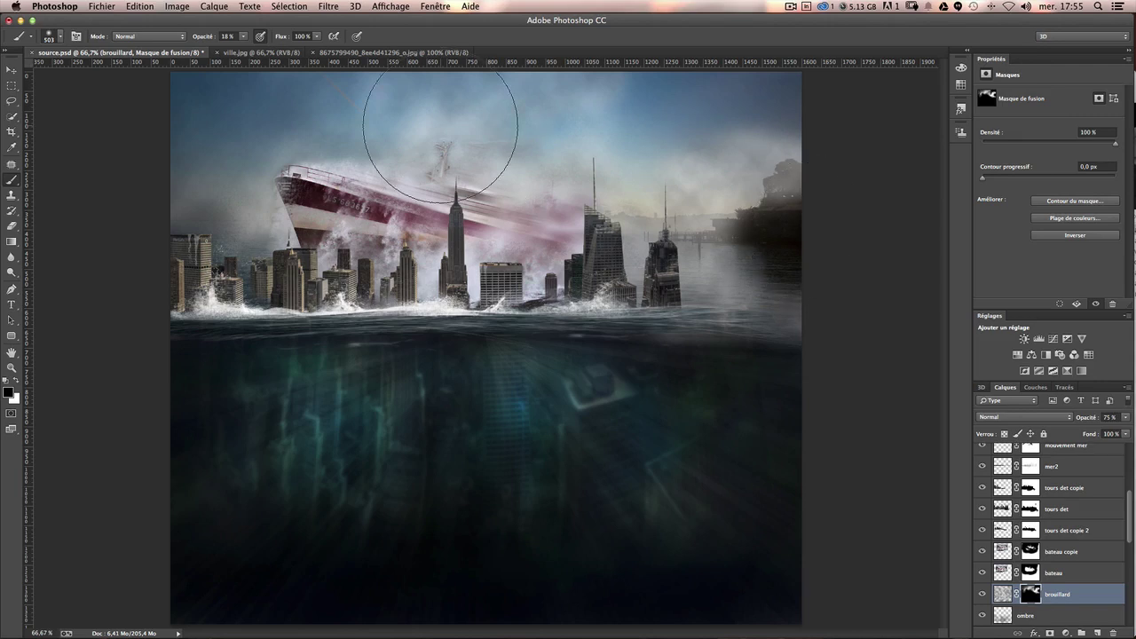
Add a new empty layer named 'projections noir' above Calque 5 copie.
left_click(813, 466)
scroll(1071, 551, "up", 2)
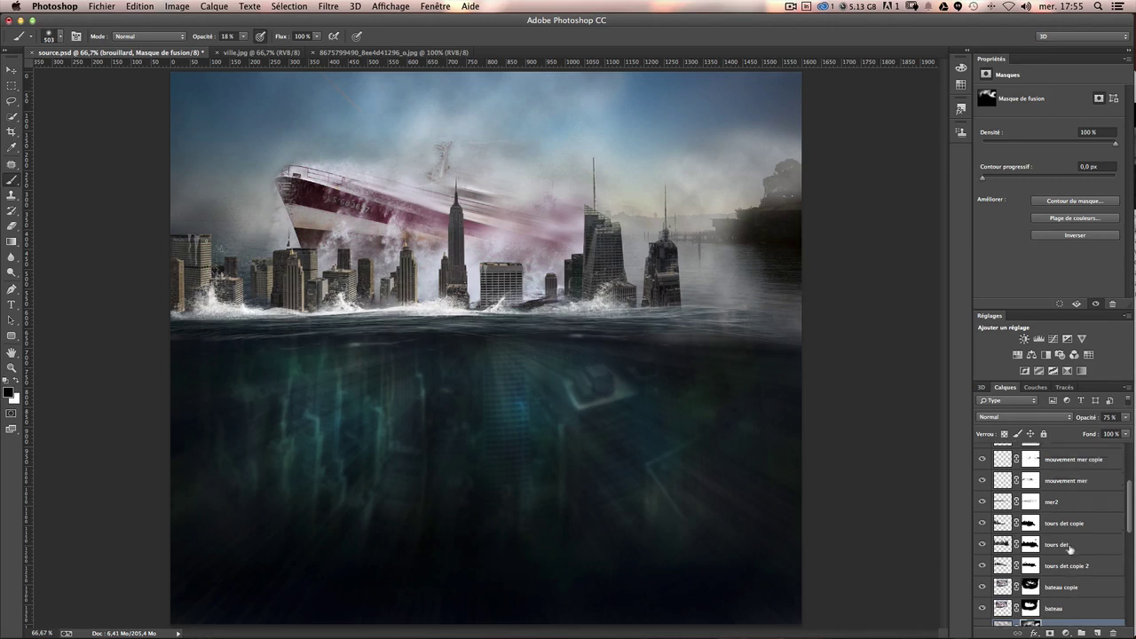
scroll(1056, 499, "up", 5)
left_click(1070, 474)
left_click(1081, 454)
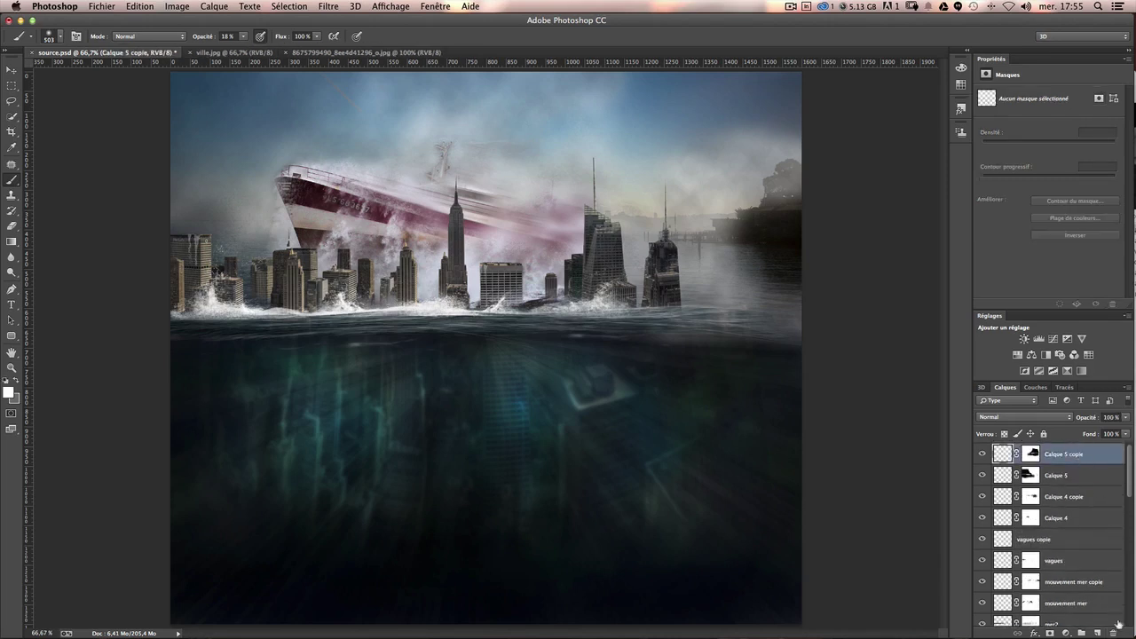
left_click(1097, 631)
type("projections noi")
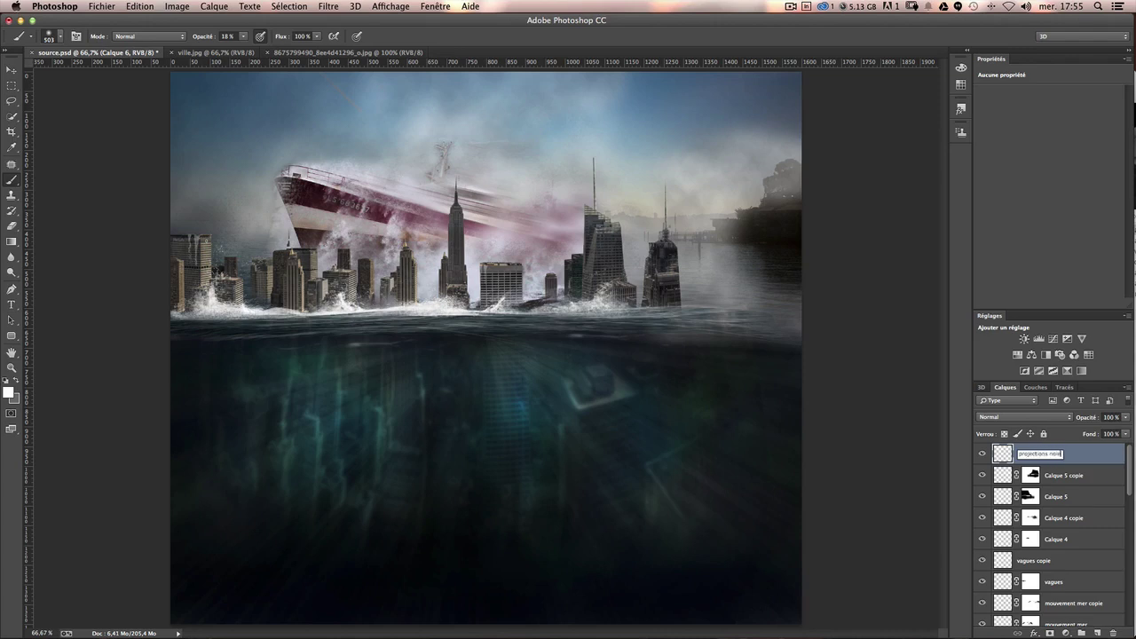
type("r")
key("Return")
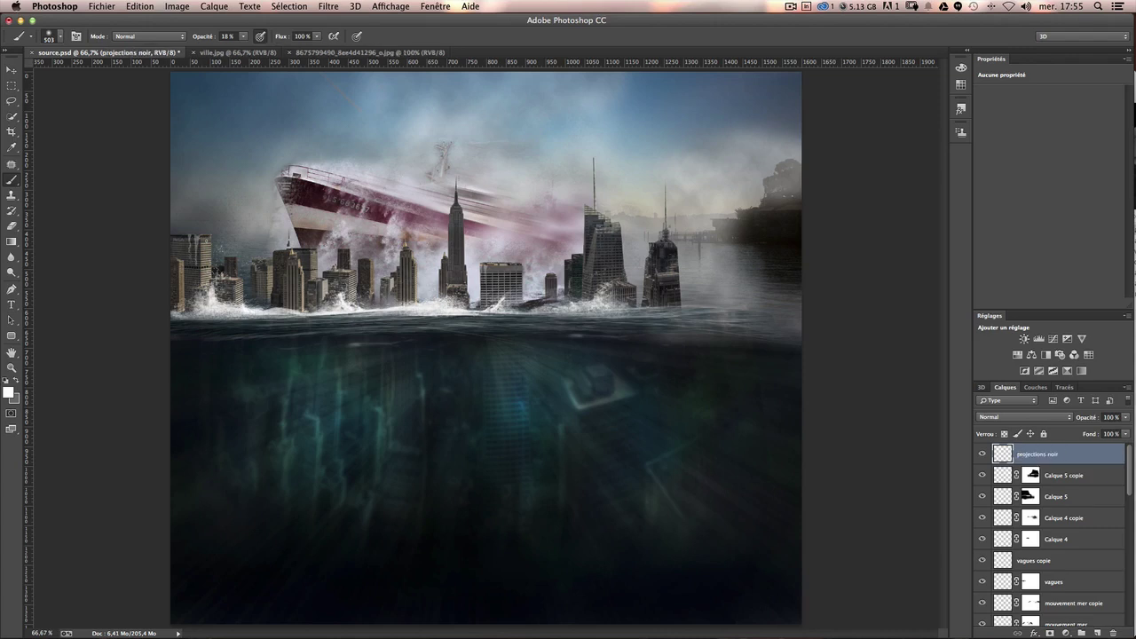
left_click(52, 39)
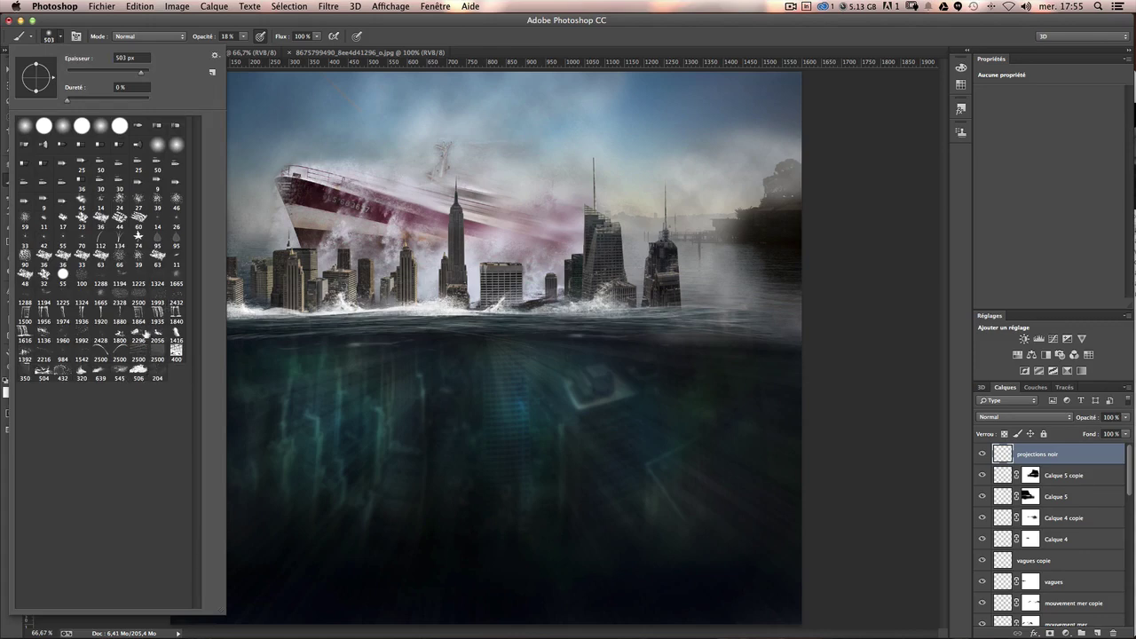
Choose a black splatter brush preset sized to about 441 px.
left_click(99, 292)
left_click_drag(533, 204, 311, 199)
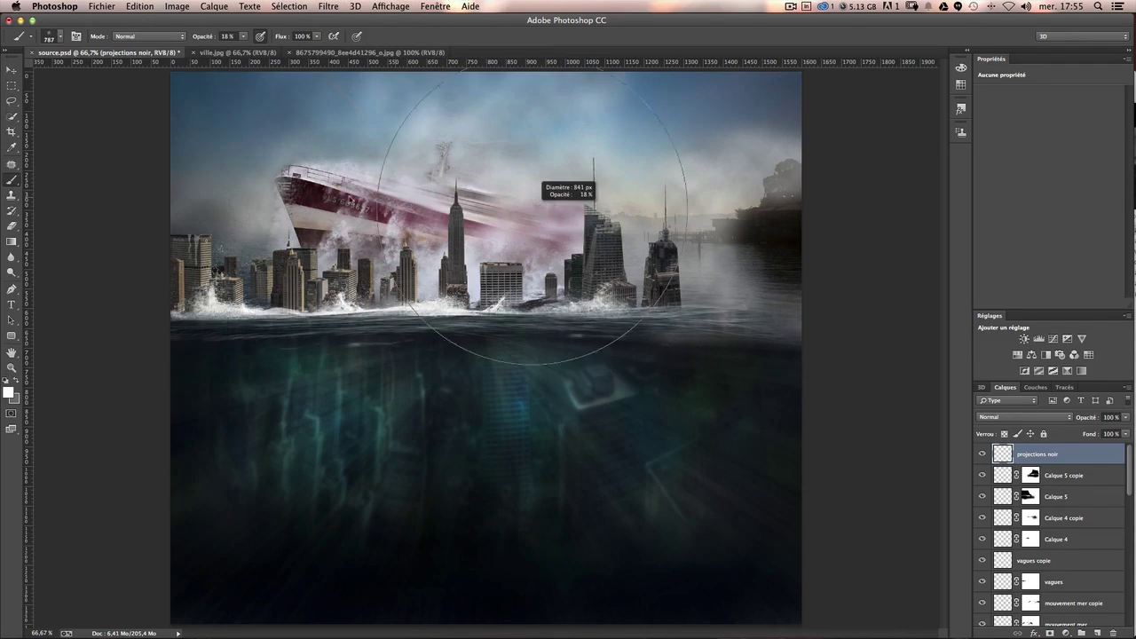
left_click(8, 391)
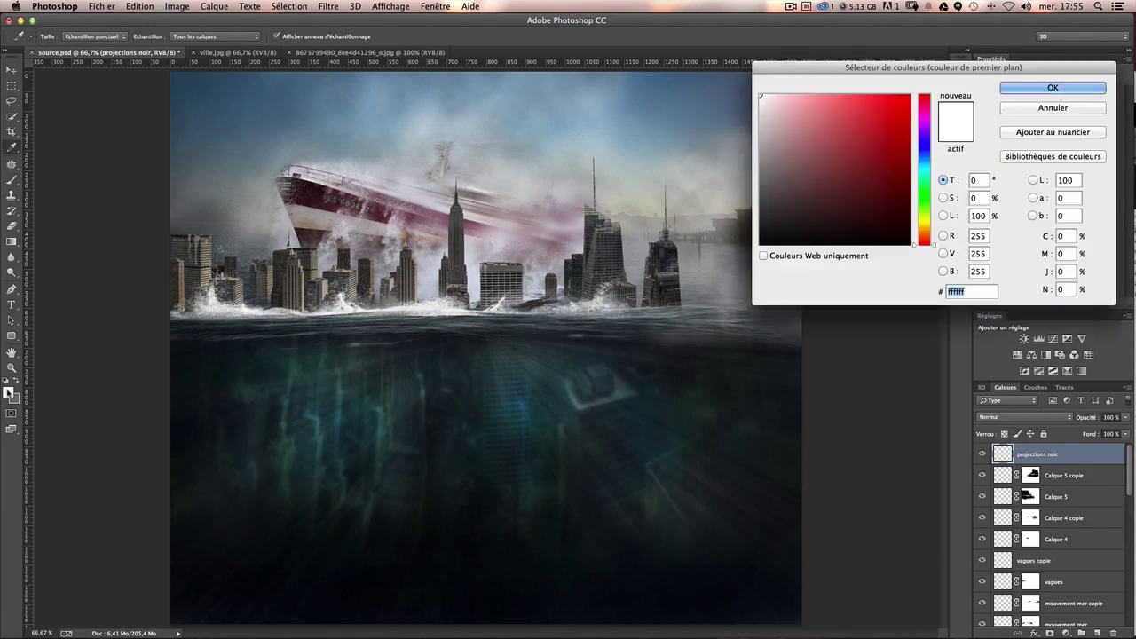
left_click(211, 407)
key("Return")
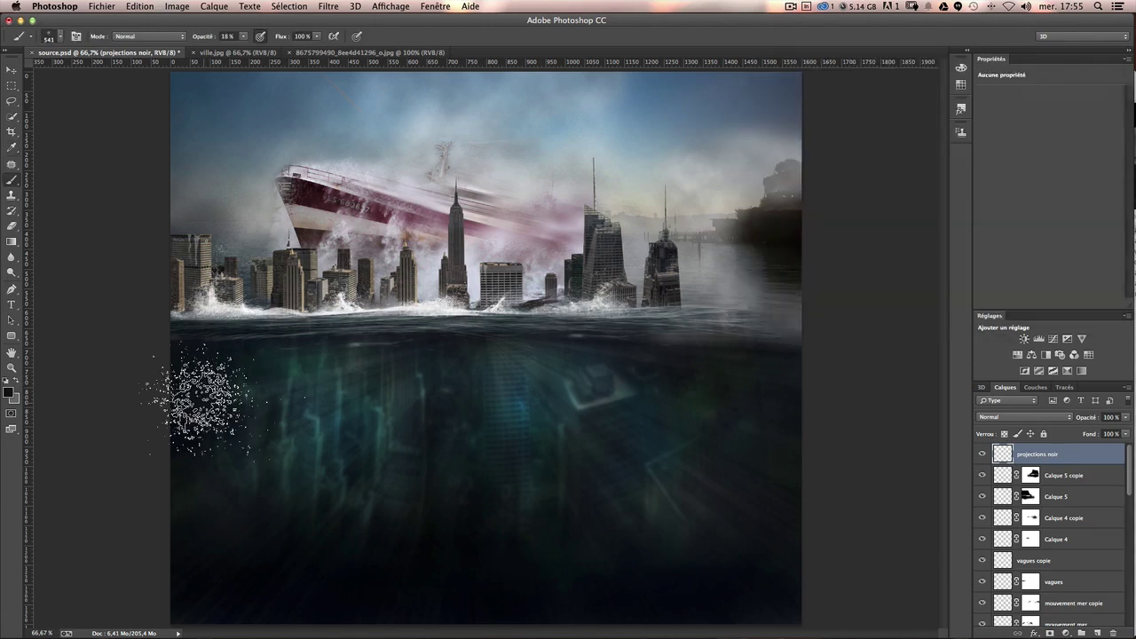
left_click(291, 206)
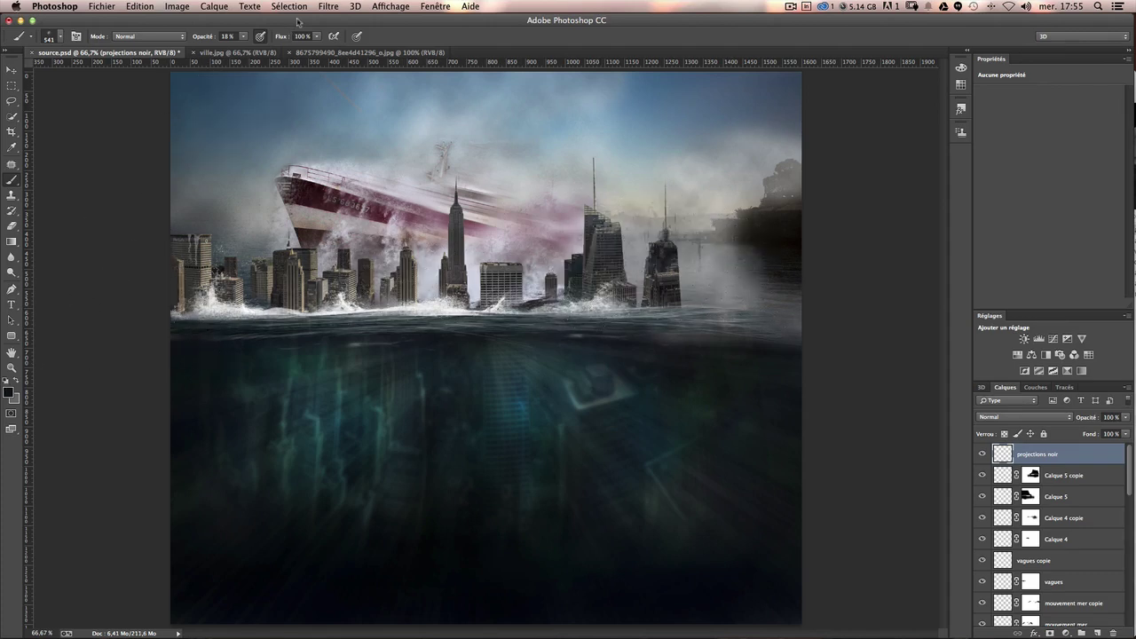
left_click(245, 38)
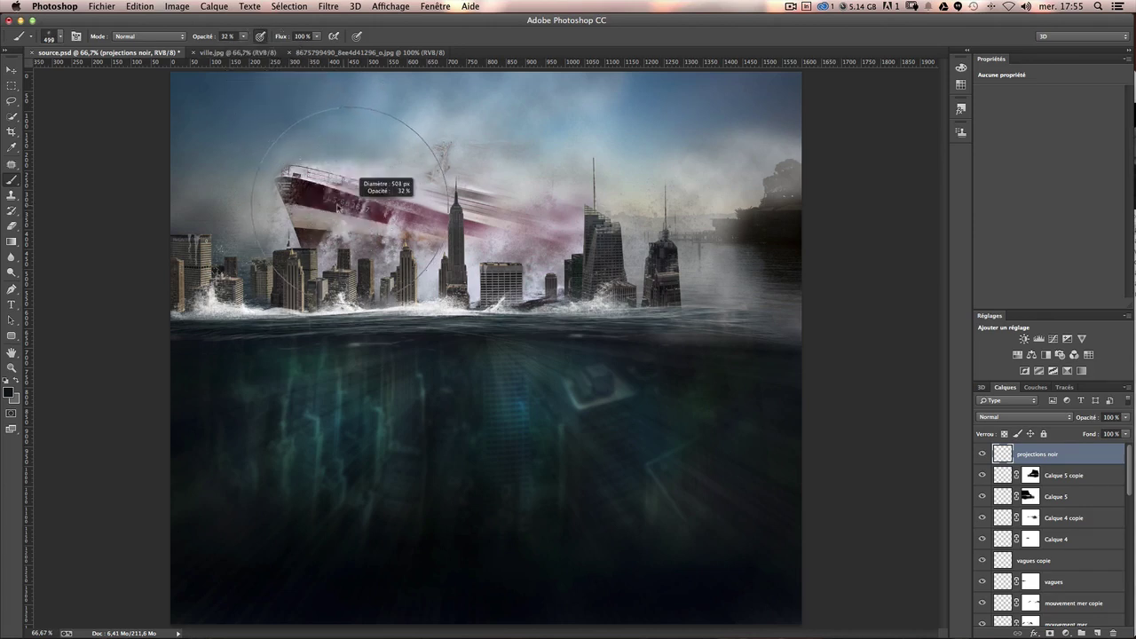
left_click_drag(390, 168, 373, 177)
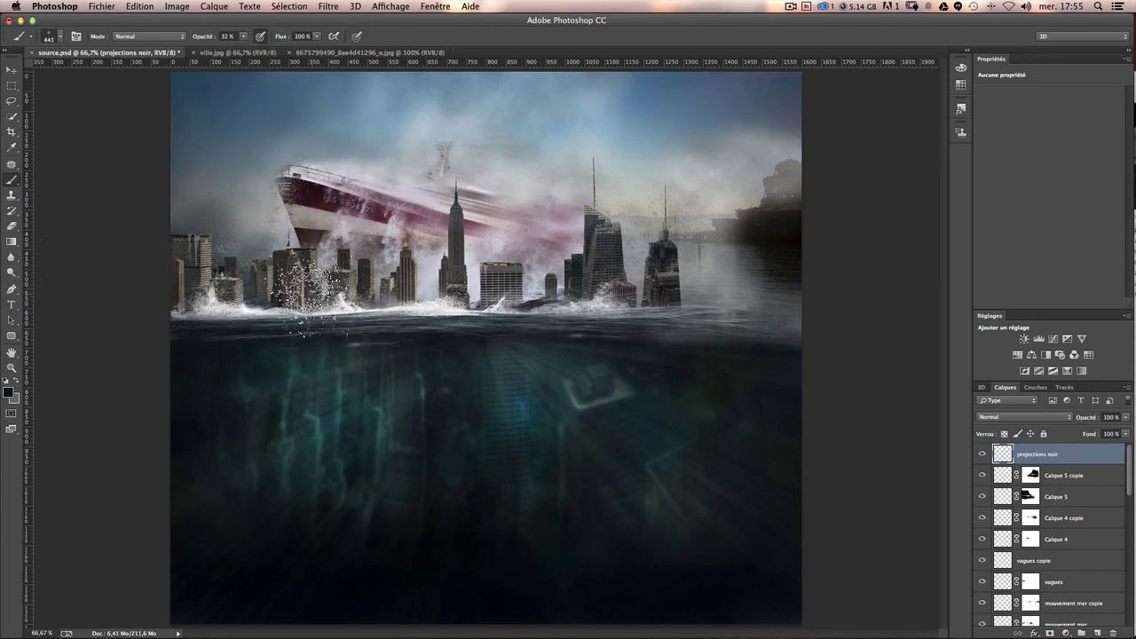
Stamp a splash at the left waterline, redoing a miss, and raise opacity to about 90%.
left_click(211, 328)
key("ctrl+z")
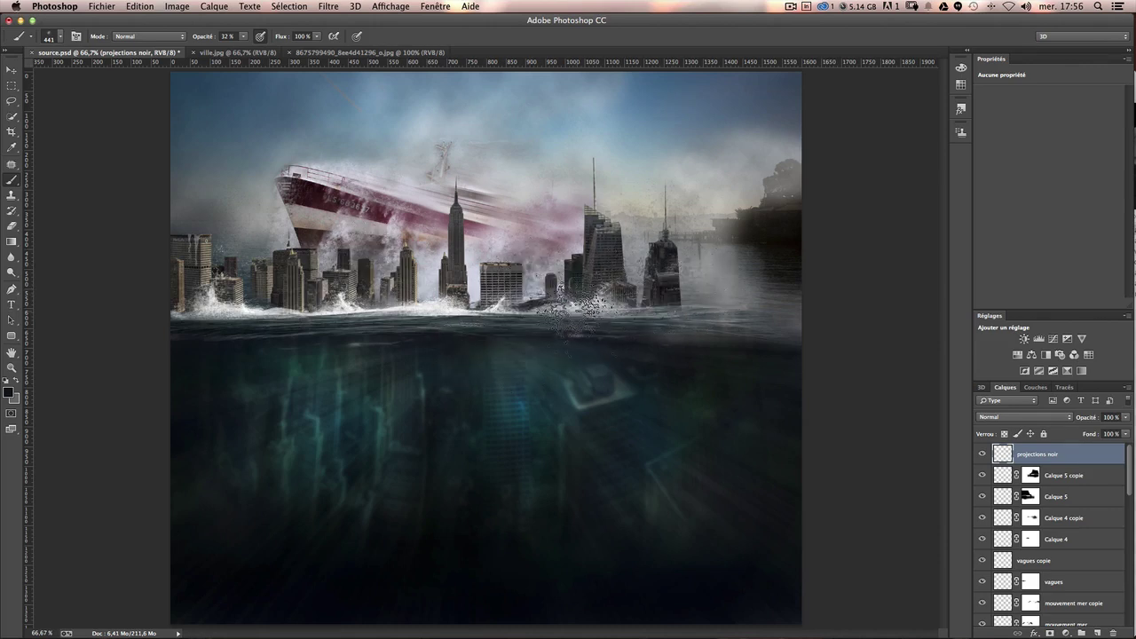
left_click(243, 39)
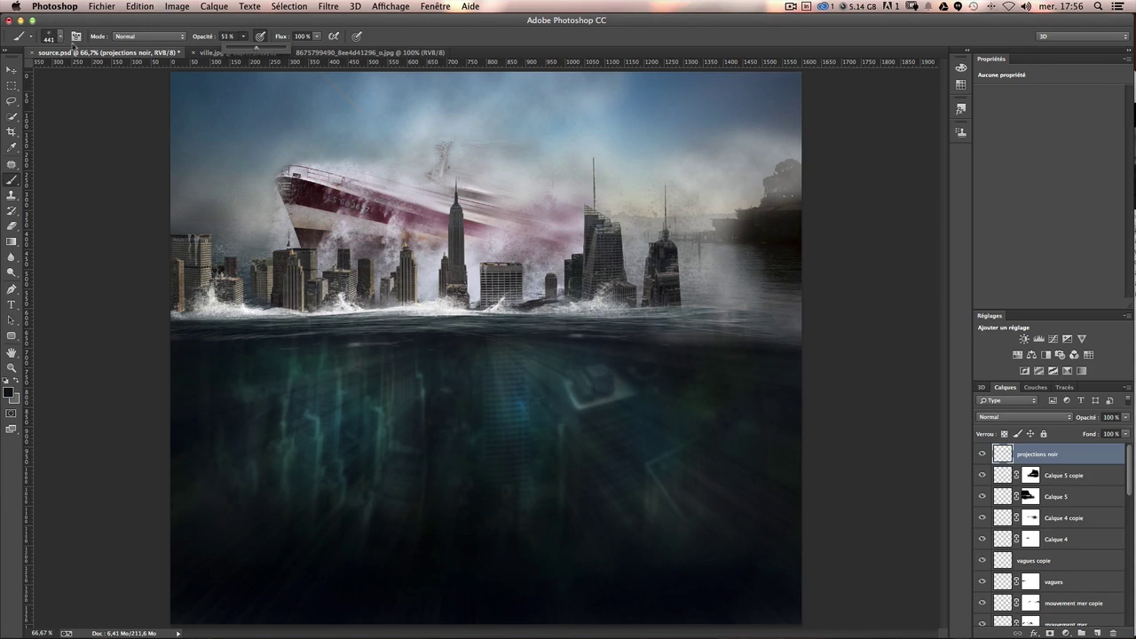
left_click(177, 306)
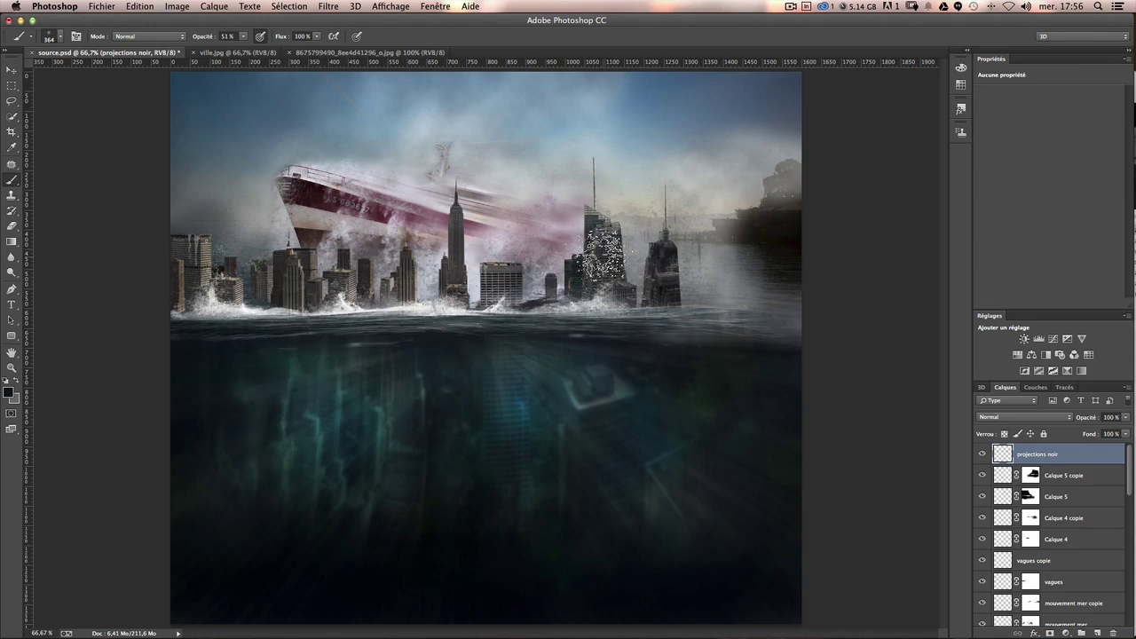
left_click(242, 36)
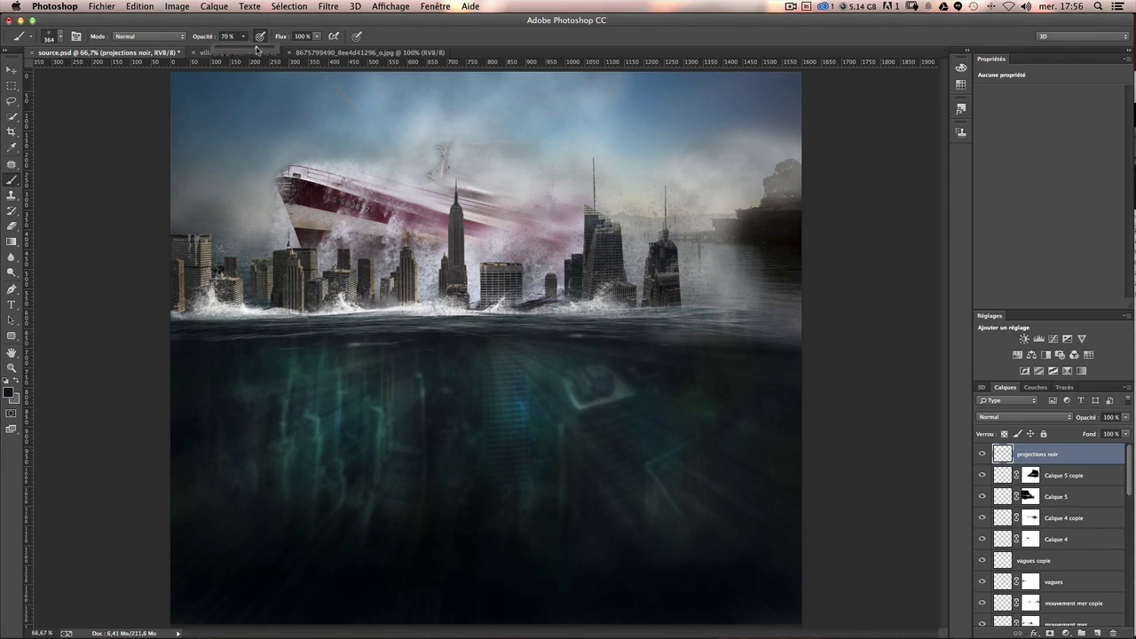
left_click_drag(448, 257, 417, 258)
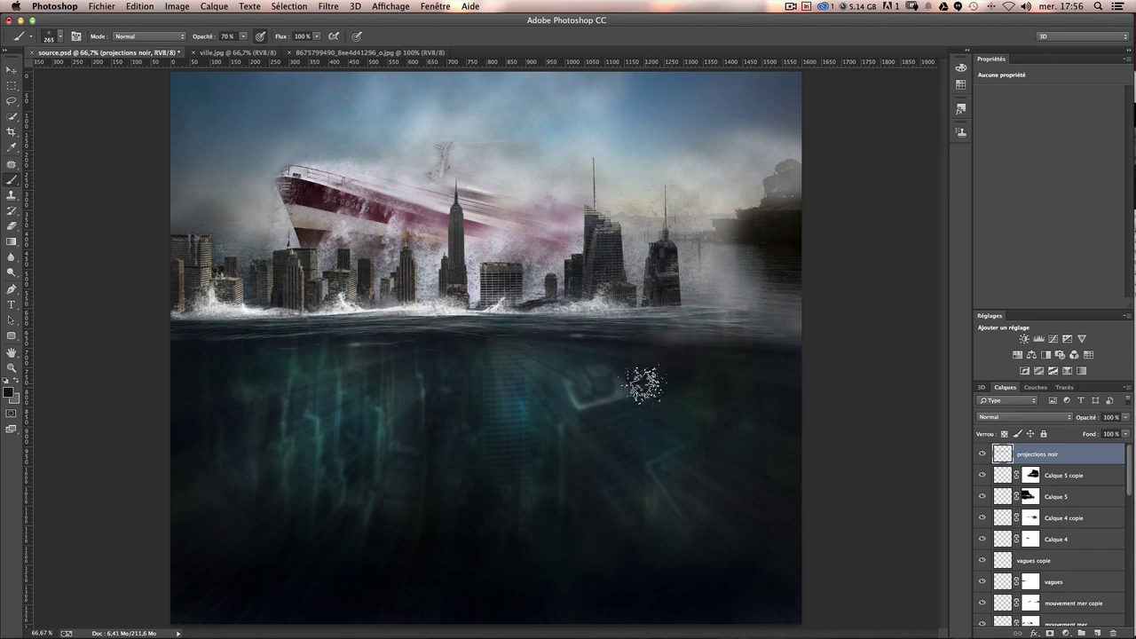
left_click(243, 37)
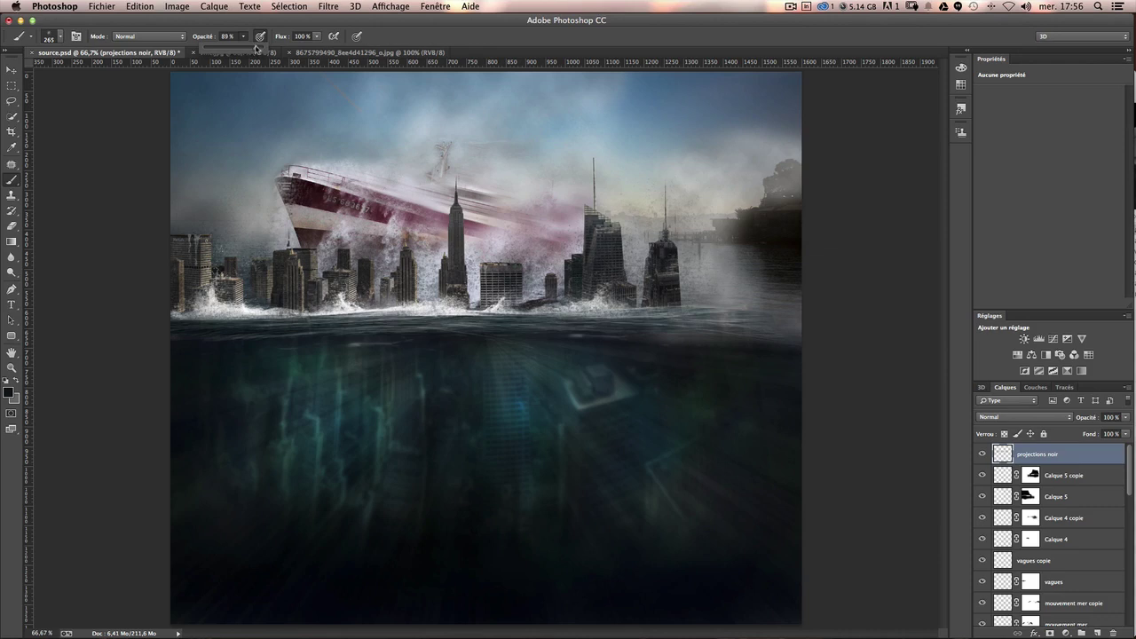
left_click_drag(227, 245, 204, 245)
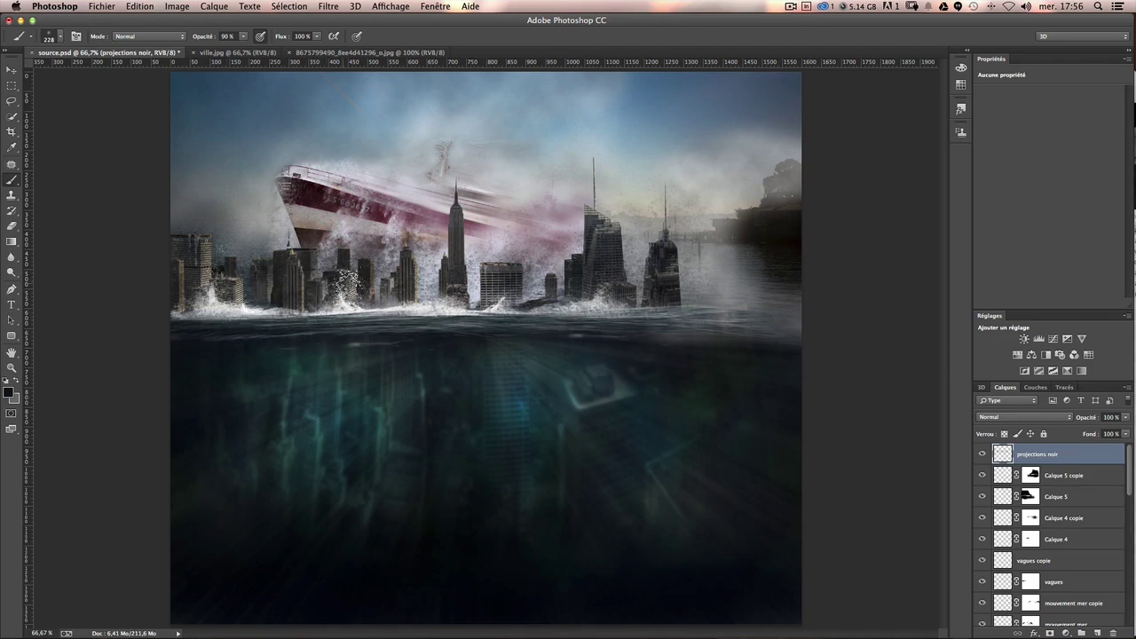
Stamp splashes on the skyline and Empire State Building, undoing a stray tower-base stroke.
left_click_drag(393, 285, 354, 262)
left_click(364, 269)
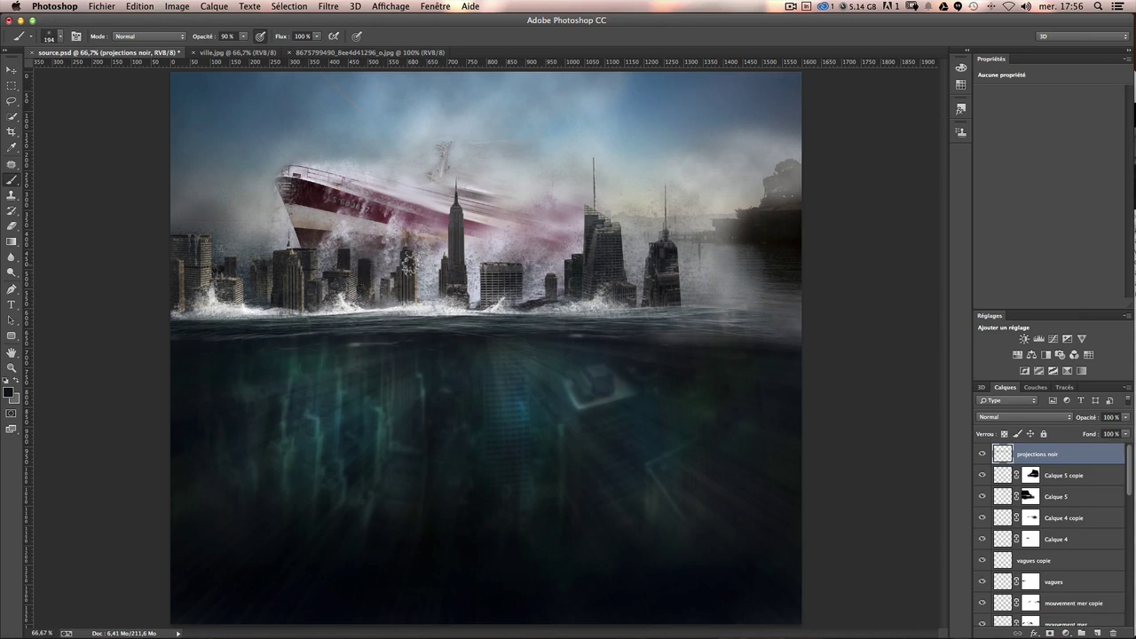
left_click(454, 225)
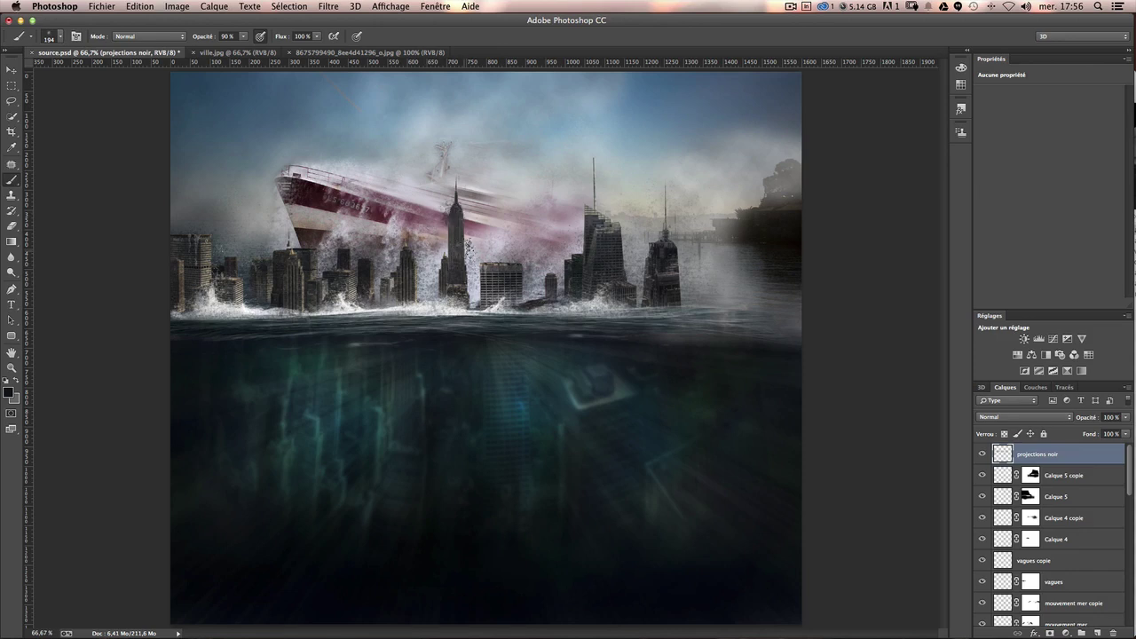
left_click_drag(454, 238, 449, 232)
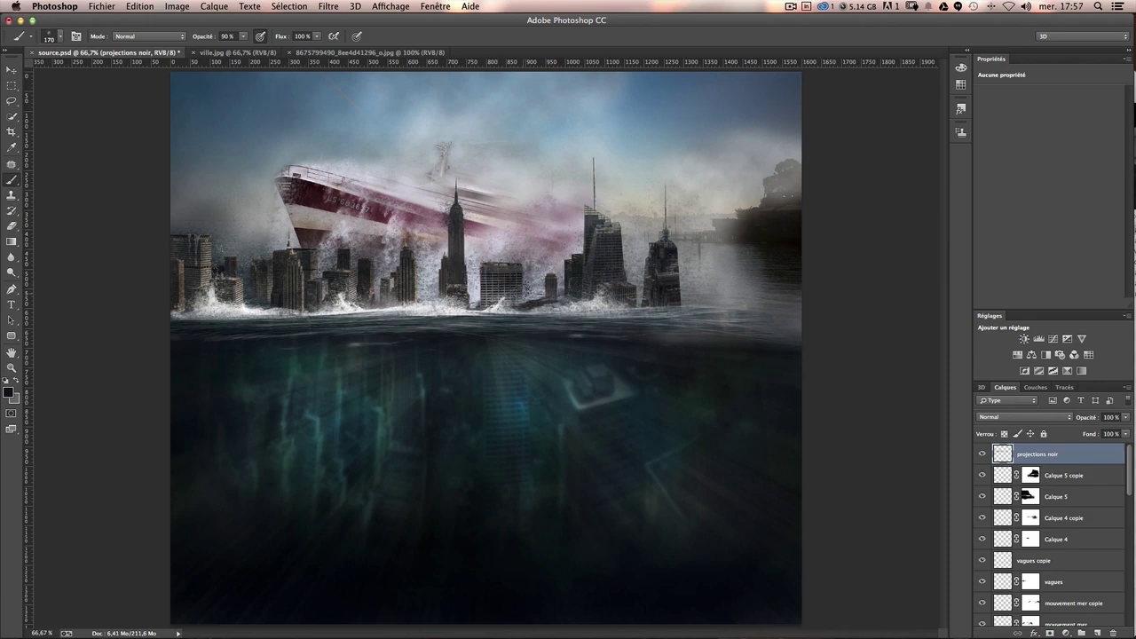
left_click_drag(550, 283, 519, 281)
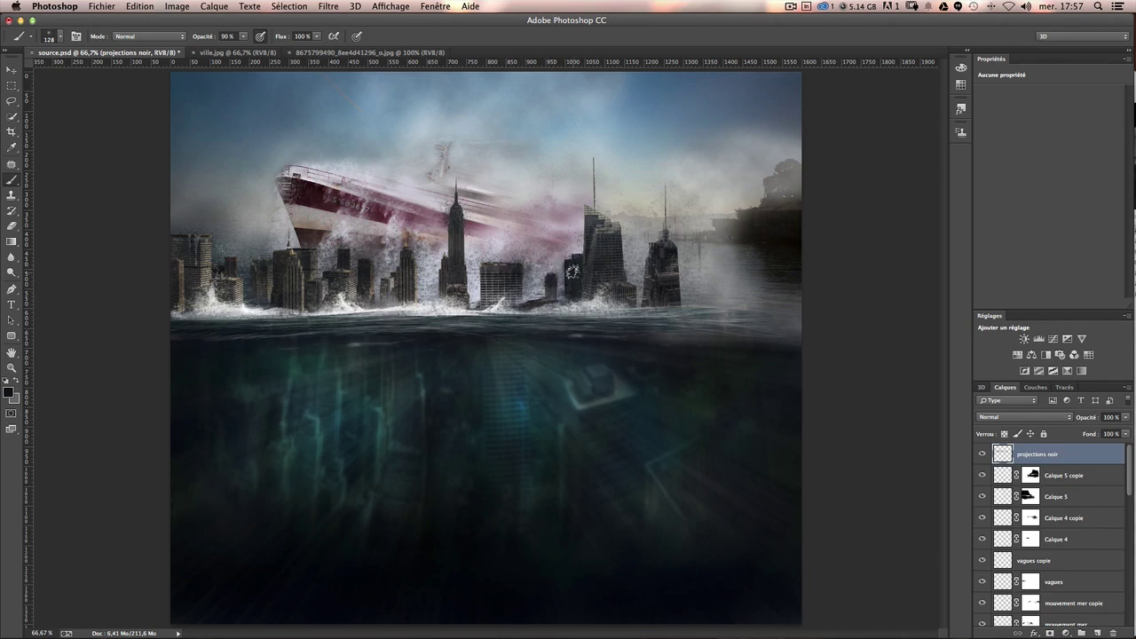
mouse_move(602, 236)
left_mouse_down()
mouse_move(598, 255)
mouse_move(704, 323)
left_mouse_up()
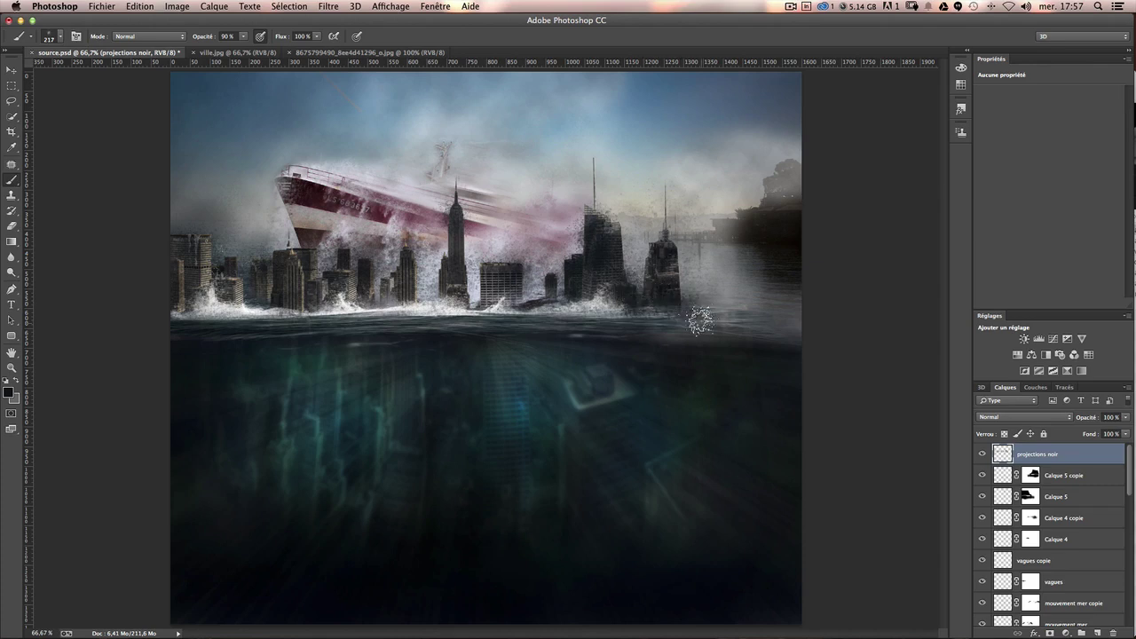
key("ctrl+z")
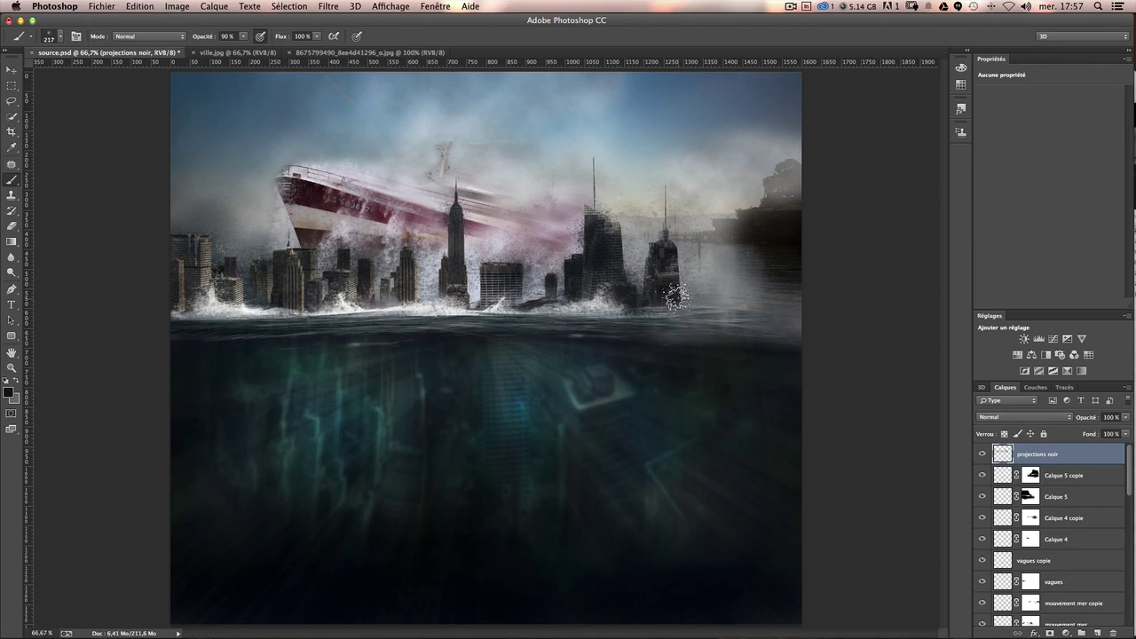
left_click_drag(676, 298, 701, 298)
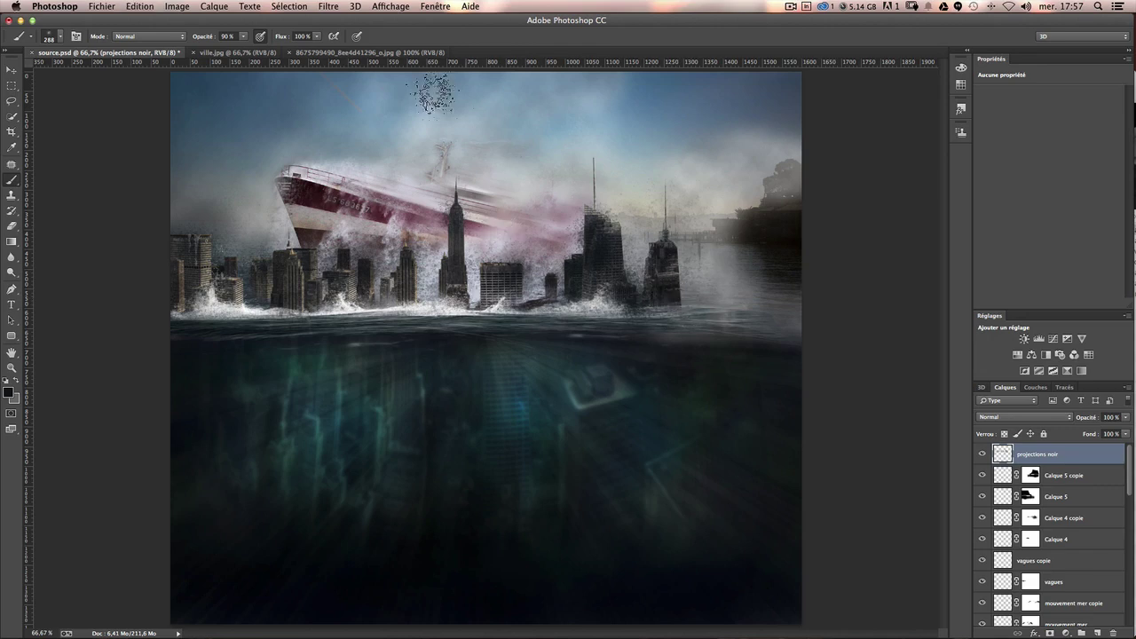
Add faint spray along the left waterline at 36% opacity, ending with a 188 px brush.
left_click(243, 36)
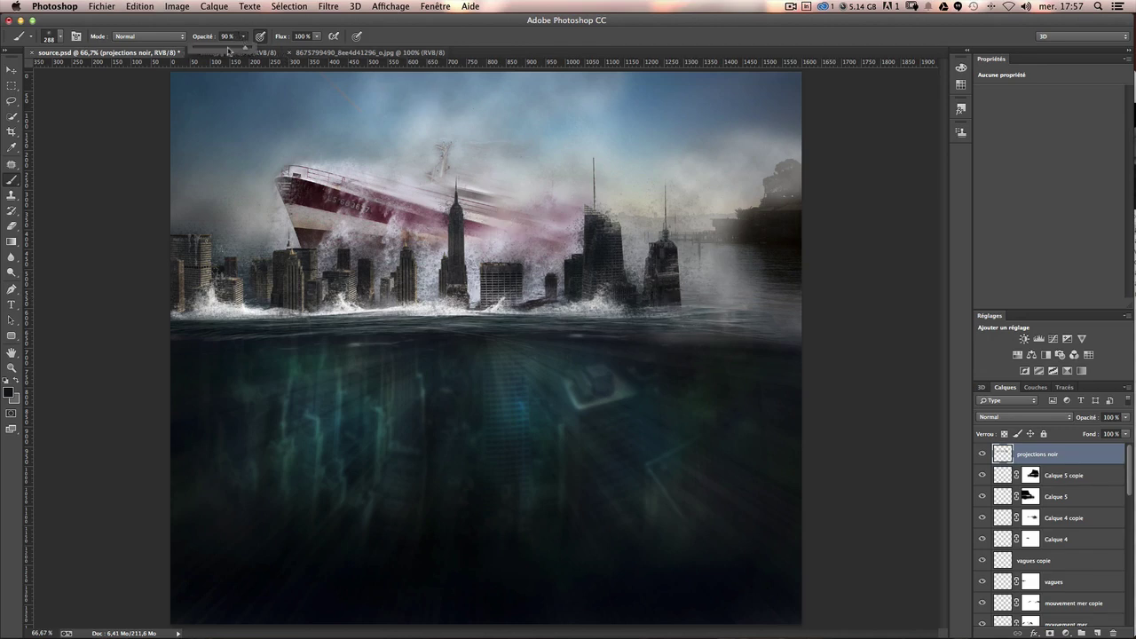
left_click_drag(222, 51, 211, 51)
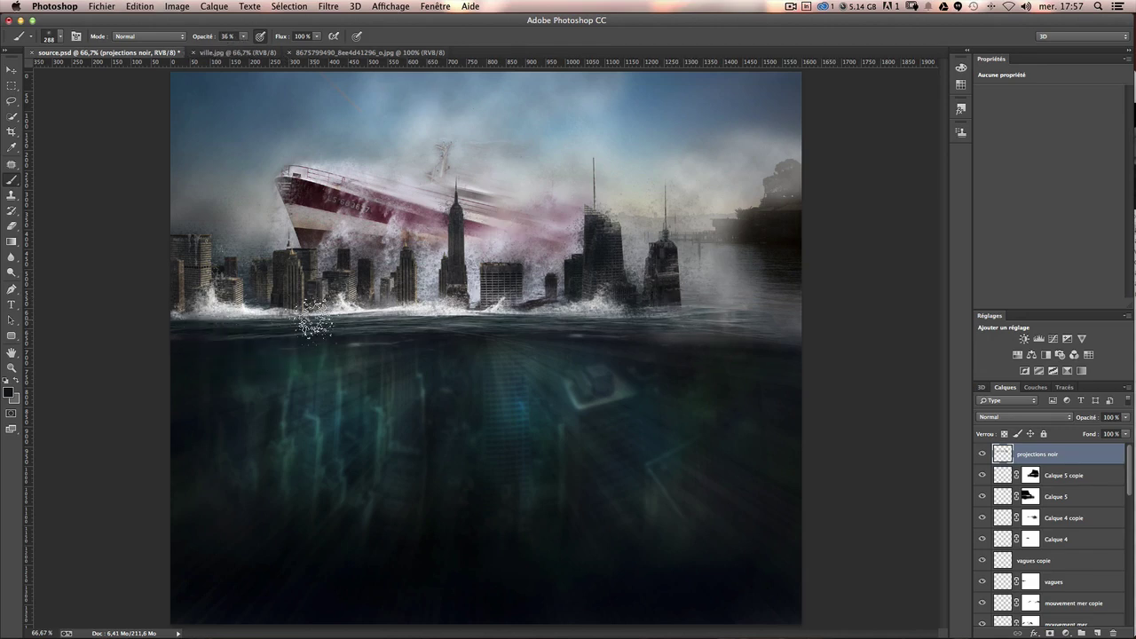
left_click(282, 307)
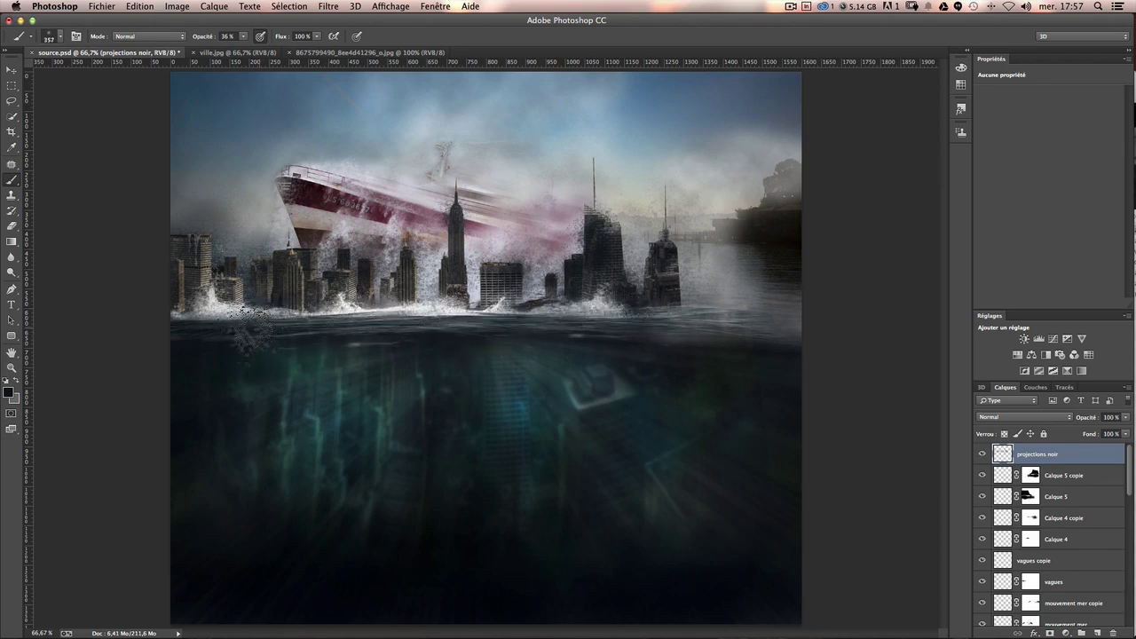
key("bracketright")
left_click_drag(254, 337, 250, 321)
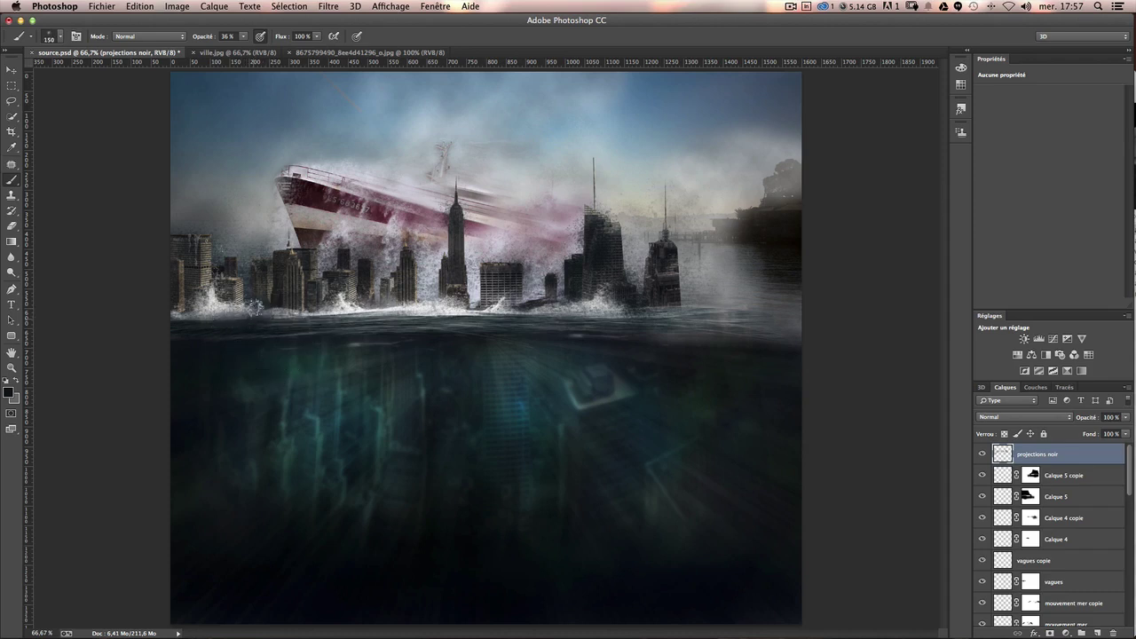
left_click_drag(233, 321, 182, 317)
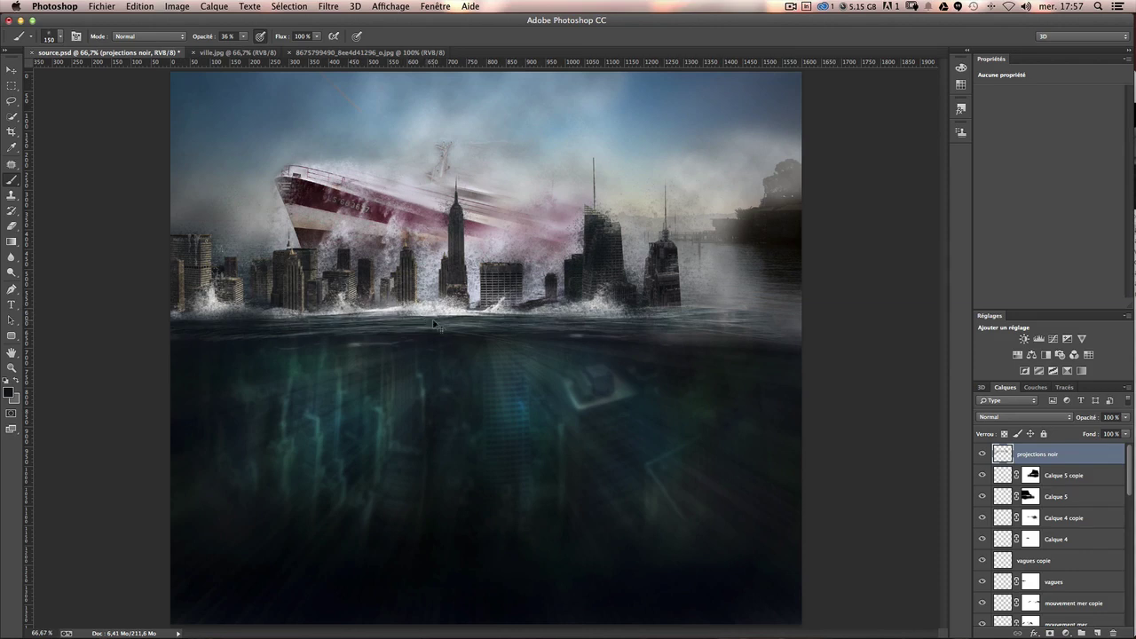
left_click_drag(421, 325, 514, 323)
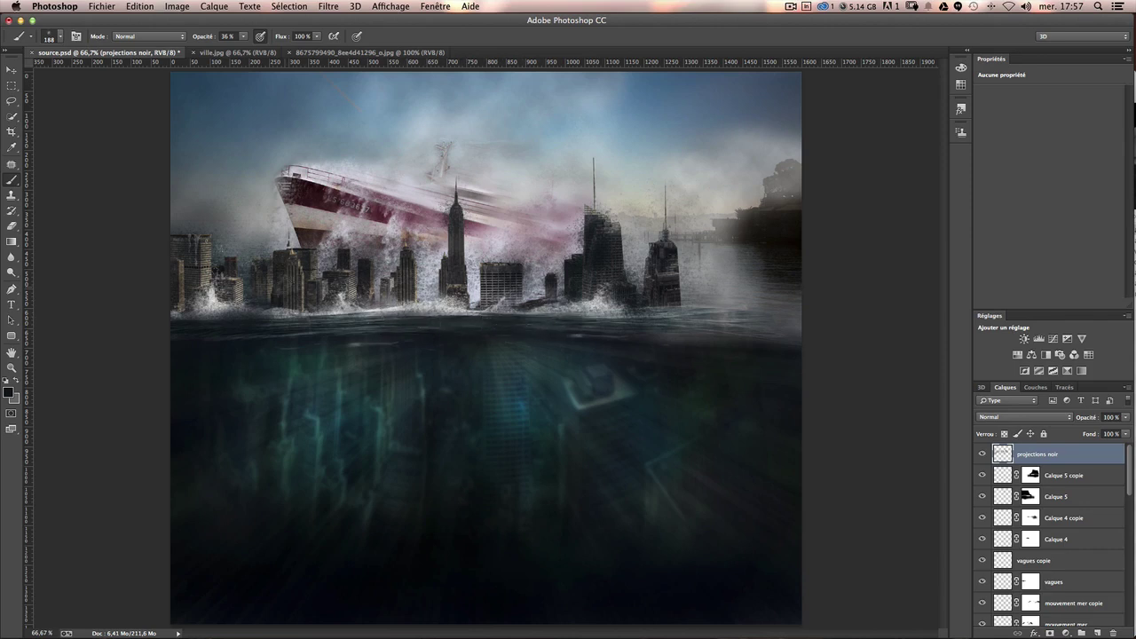
Add a new empty layer, Calque 6, above the brouillard layer.
scroll(423, 318, "up", 2)
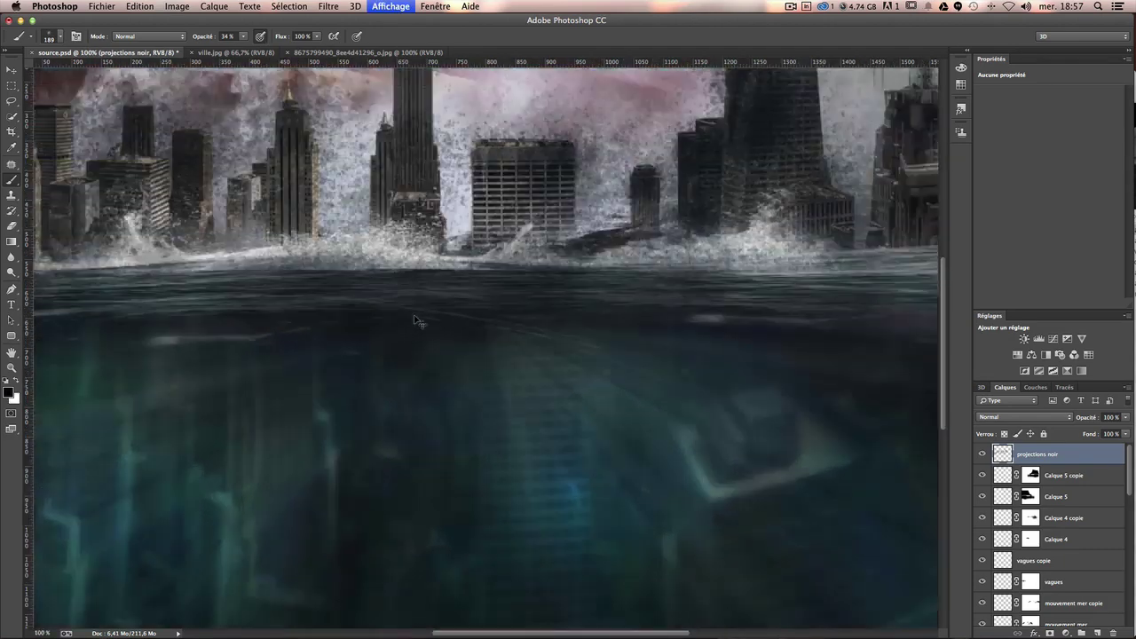
scroll(413, 314, "up", 1)
scroll(413, 314, "up", 2)
scroll(484, 375, "down", 2)
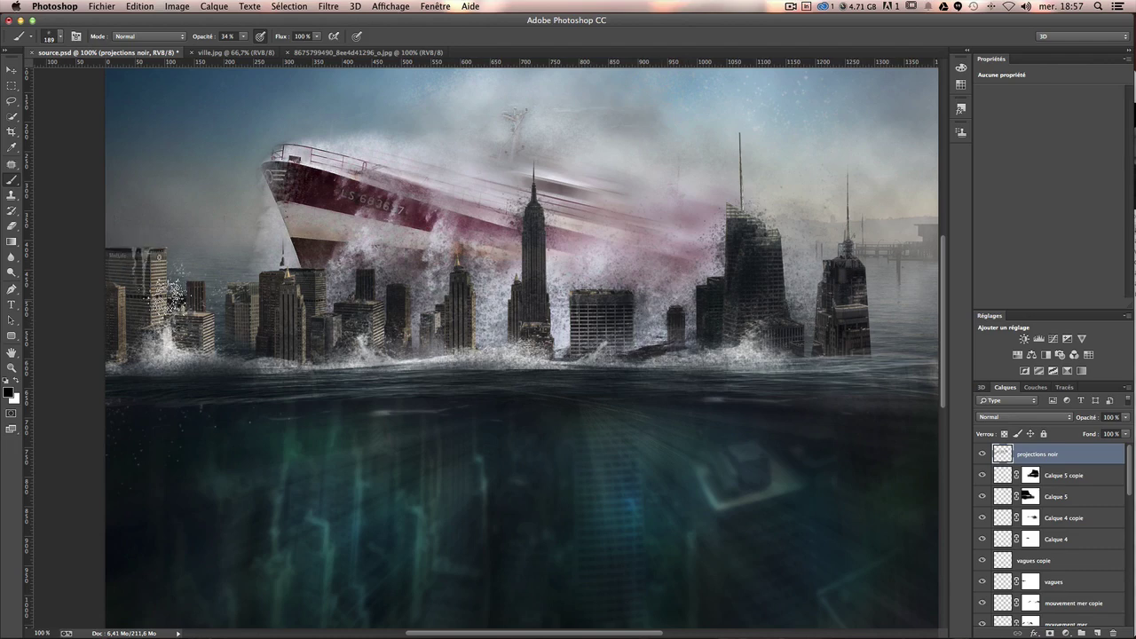
scroll(821, 447, "down", 1)
scroll(1065, 577, "down", 2)
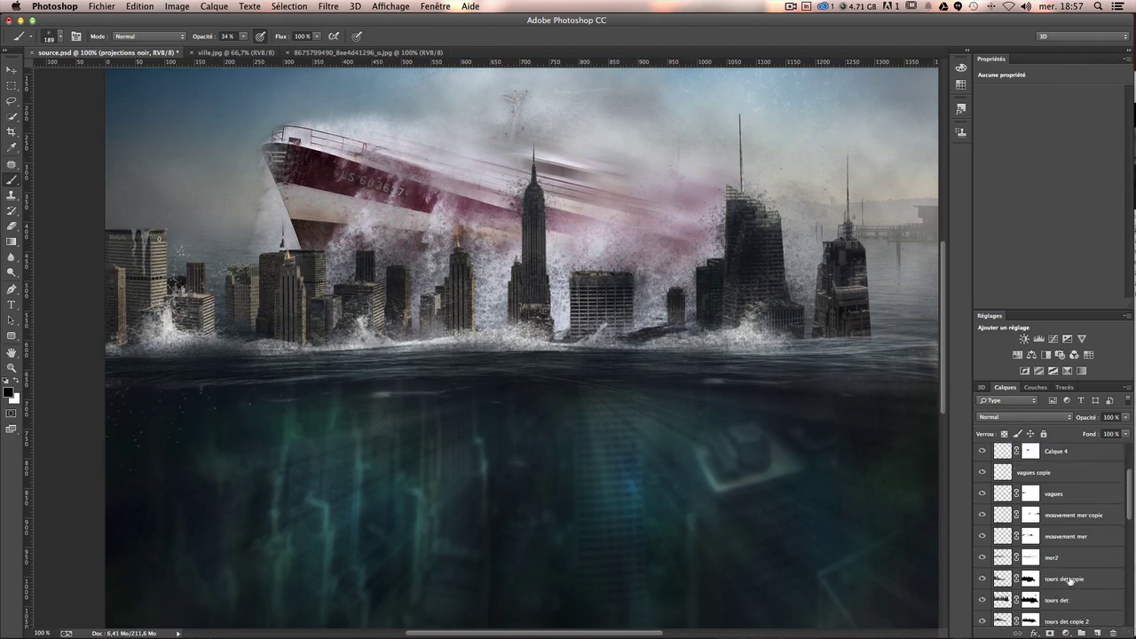
scroll(1070, 578, "down", 2)
scroll(1070, 581, "down", 1)
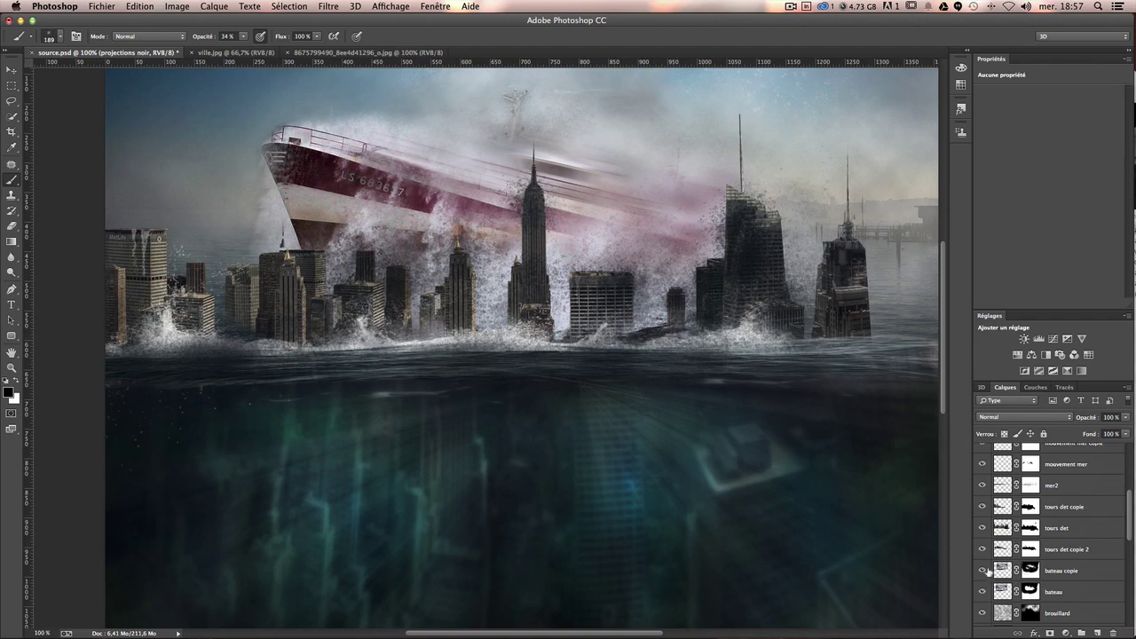
left_click(1070, 574)
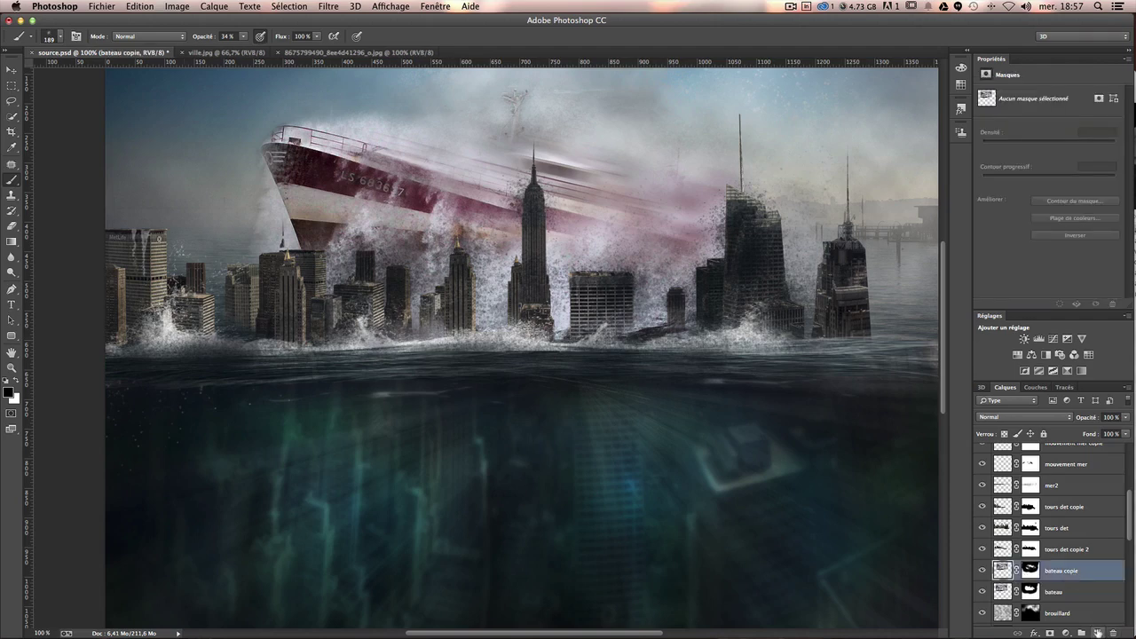
left_click(1078, 612)
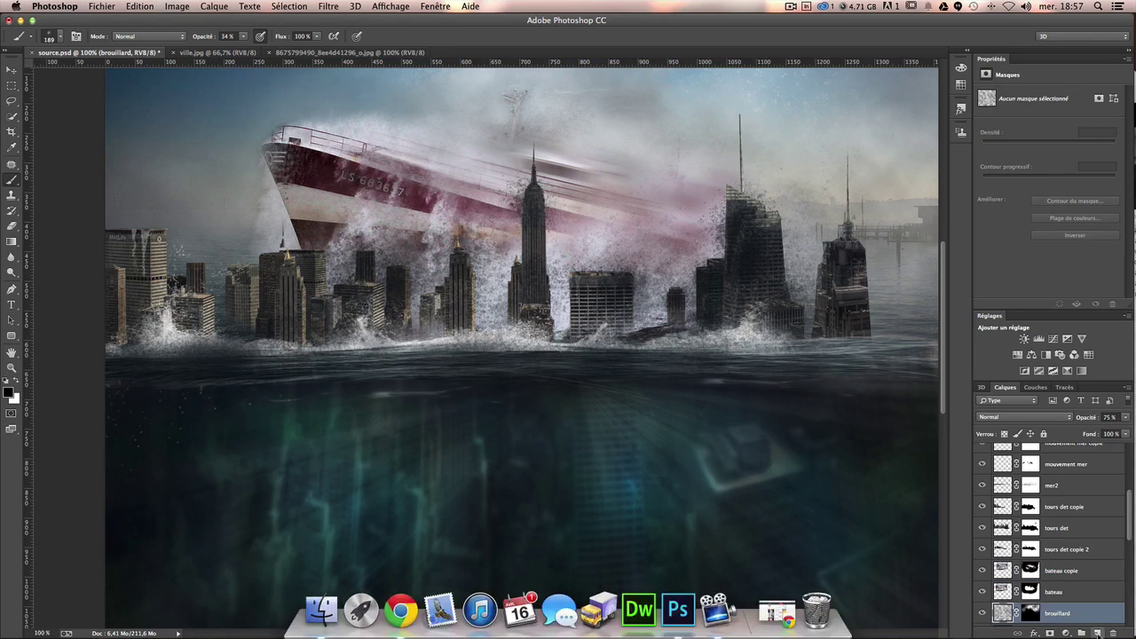
left_click(1096, 633)
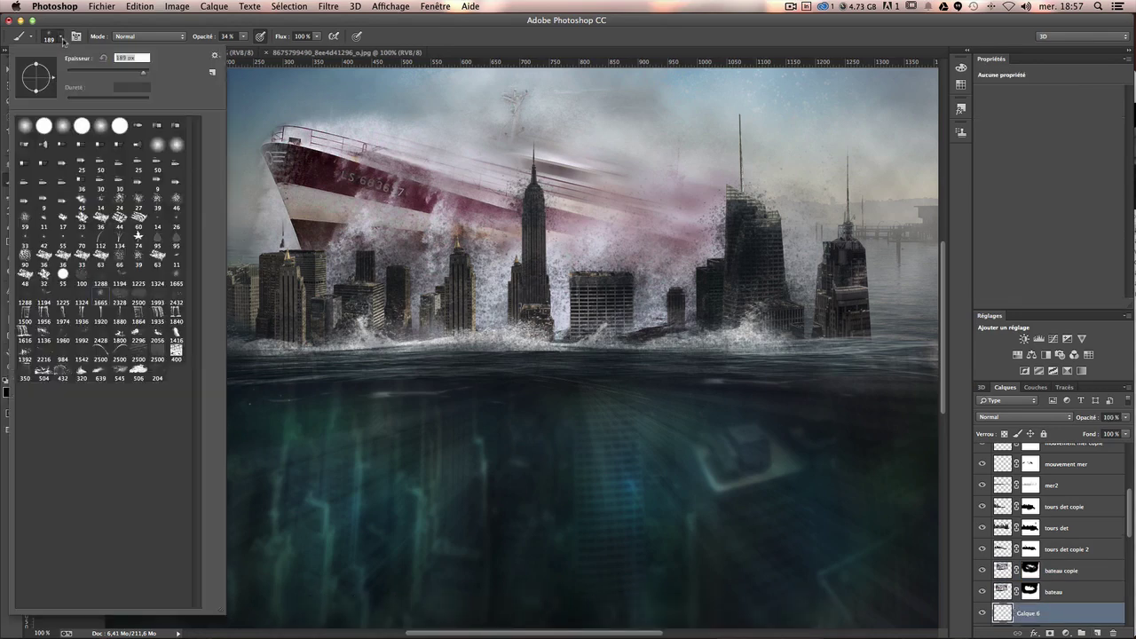
Move Calque 6 above bateau copie and set a smaller brush at 22% opacity.
left_click(61, 38)
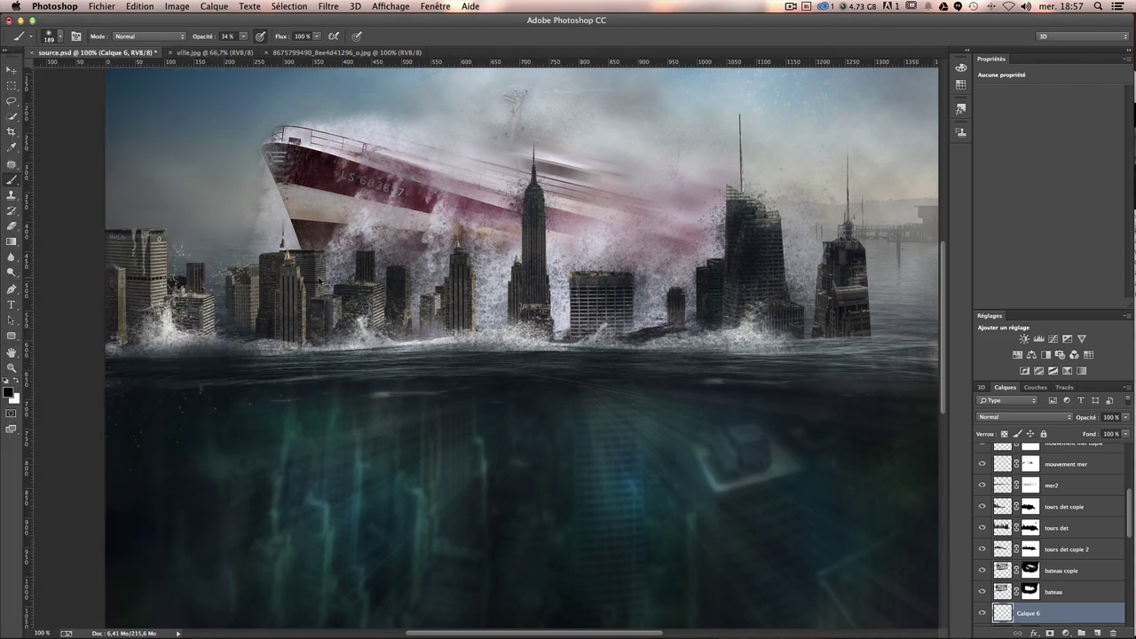
left_click_drag(319, 280, 298, 281)
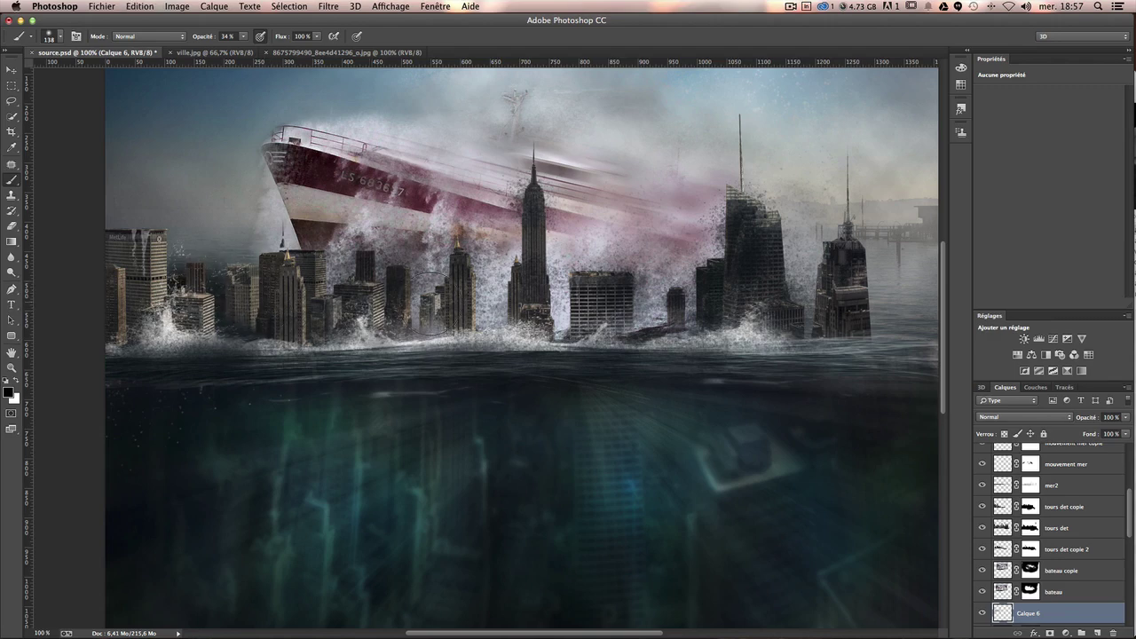
left_click_drag(1050, 612, 1055, 566)
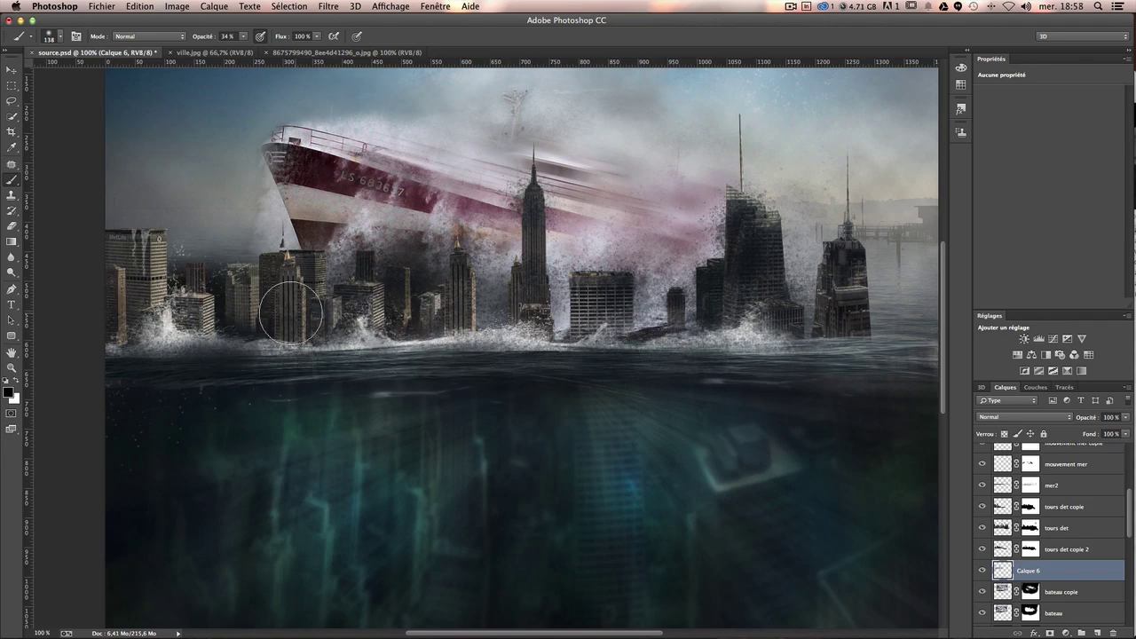
left_click_drag(523, 310, 498, 310)
left_click(244, 36)
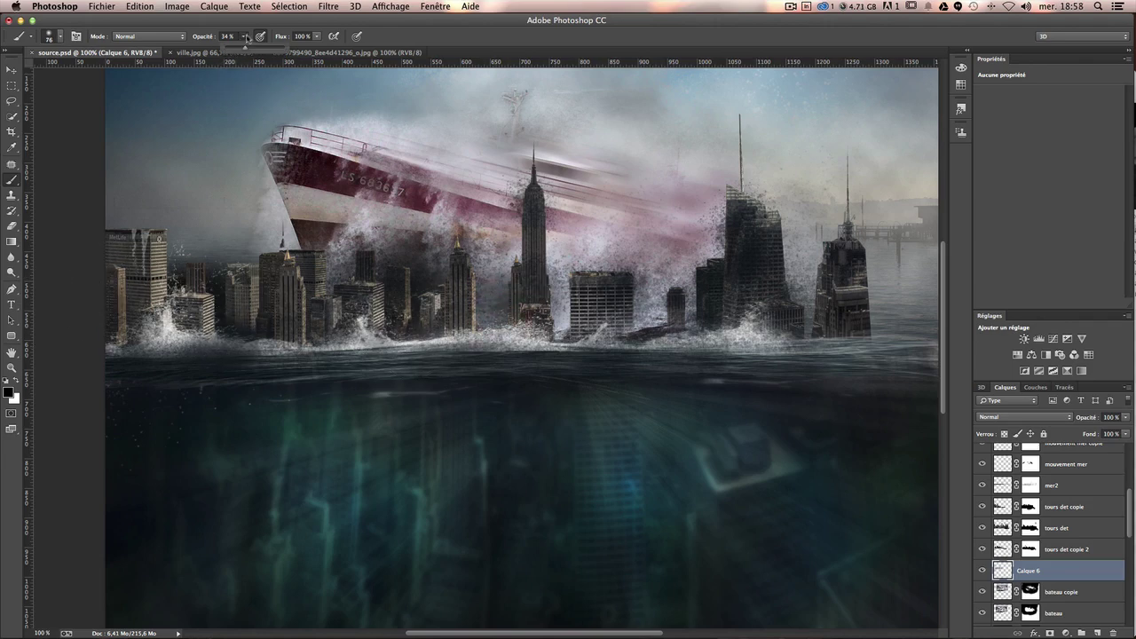
left_click(488, 318)
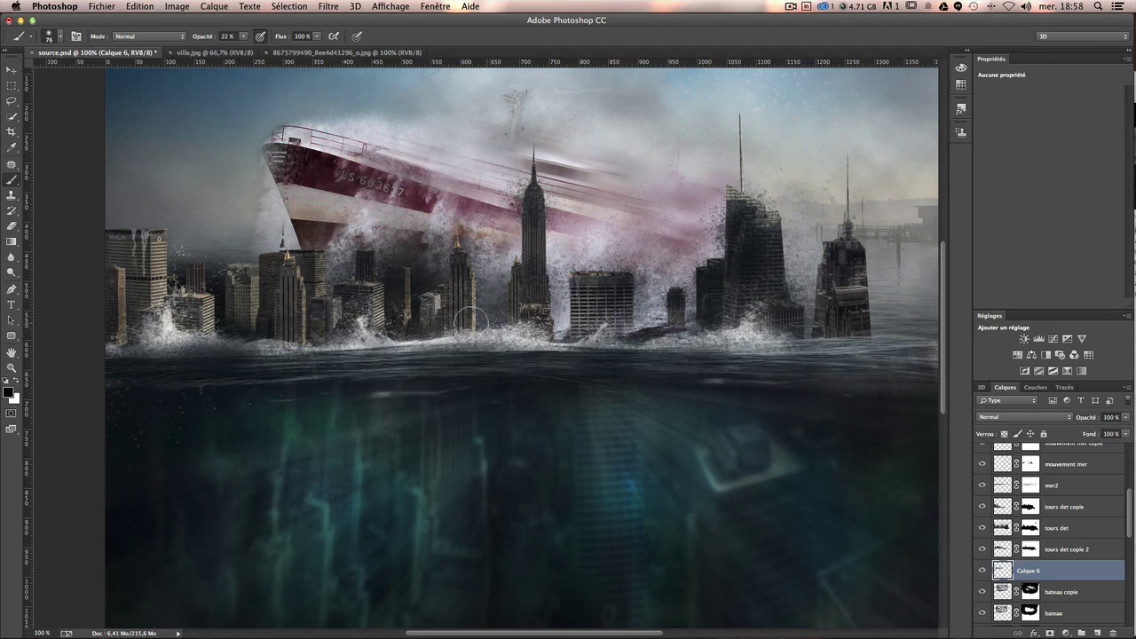
Darken the waterline under the buildings and the right skyscraper's base with soft strokes.
left_click_drag(586, 333, 639, 321)
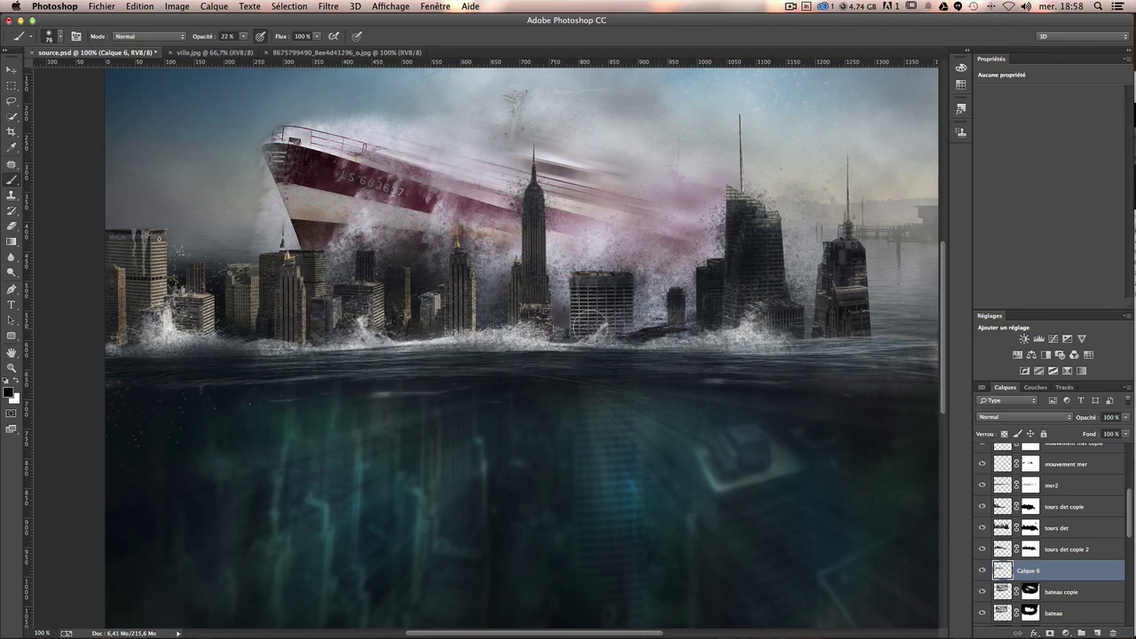
left_click_drag(803, 315, 850, 327)
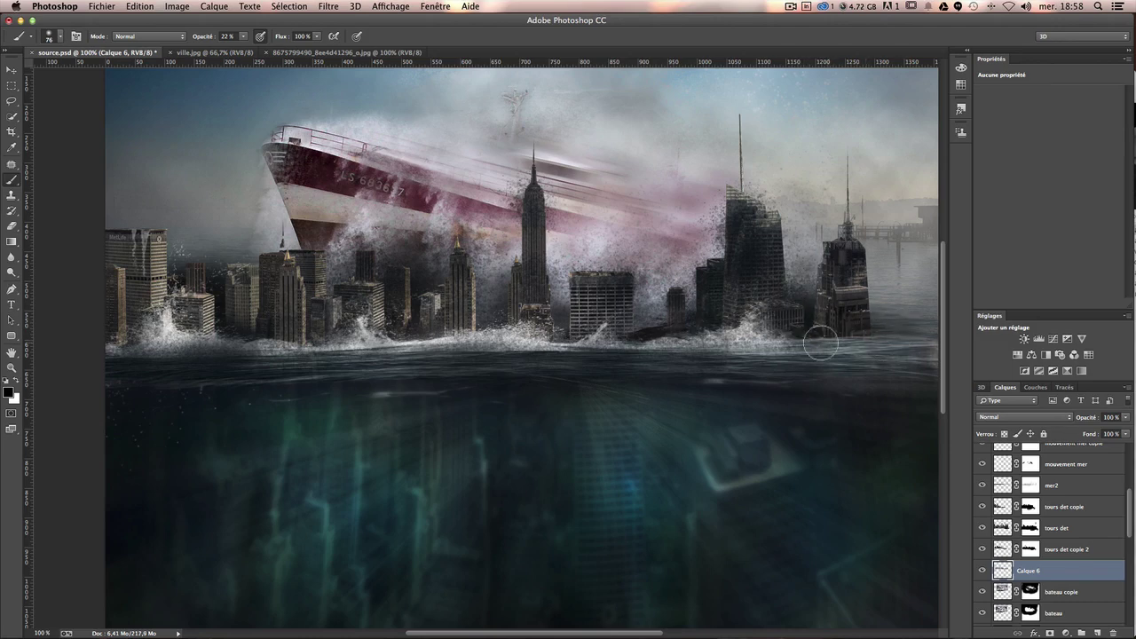
scroll(820, 344, "right", 3)
left_click_drag(712, 320, 914, 327)
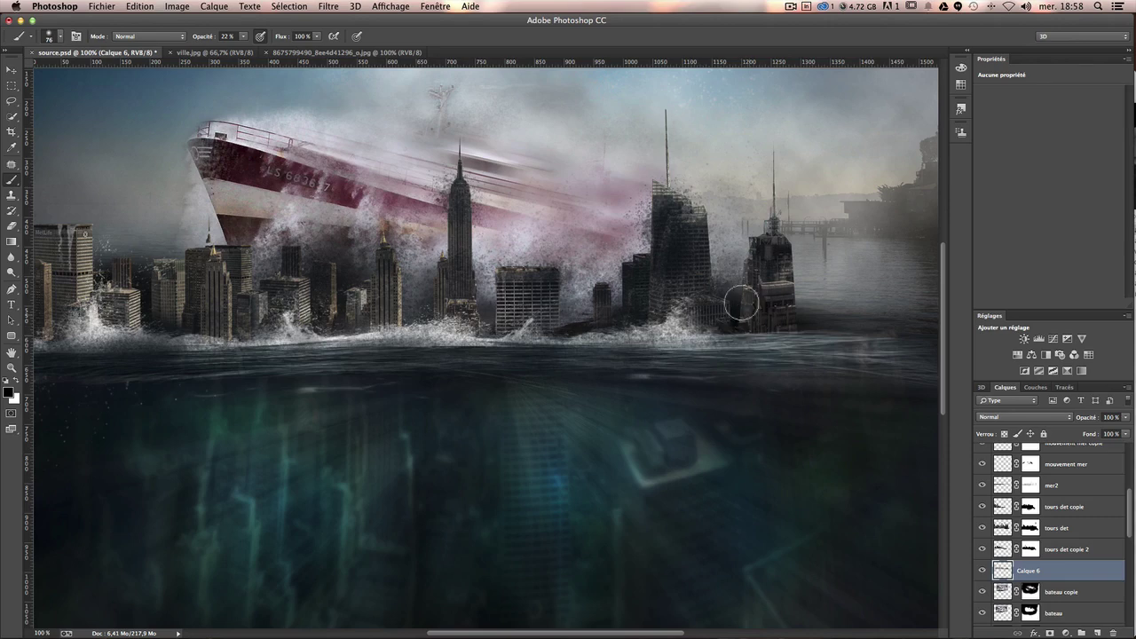
left_click_drag(736, 304, 362, 319)
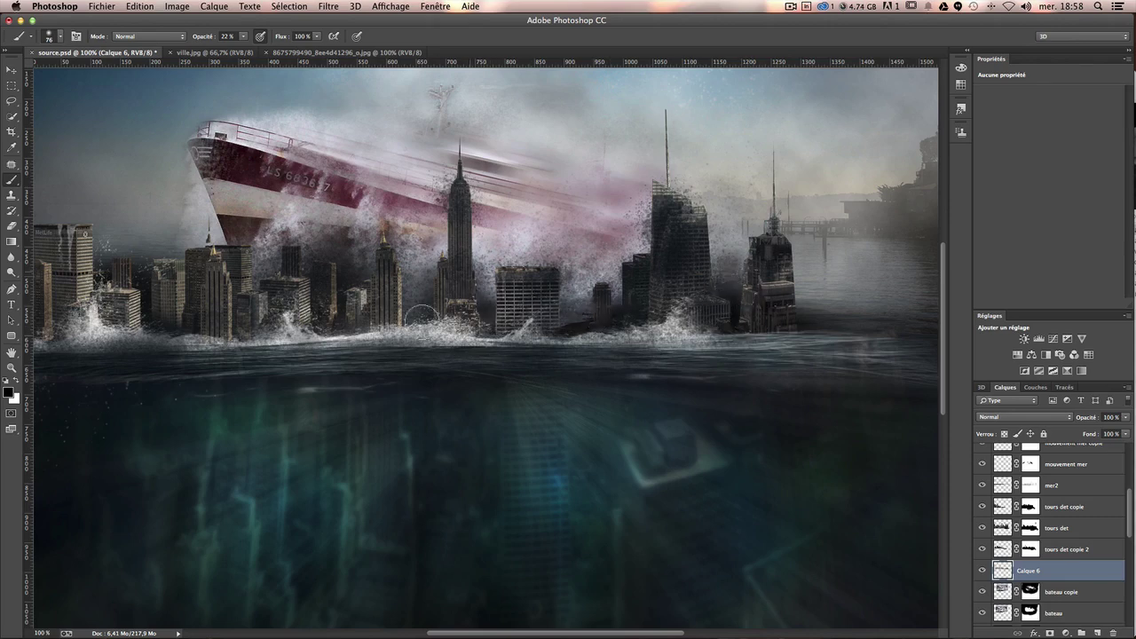
scroll(363, 315, "left", 5)
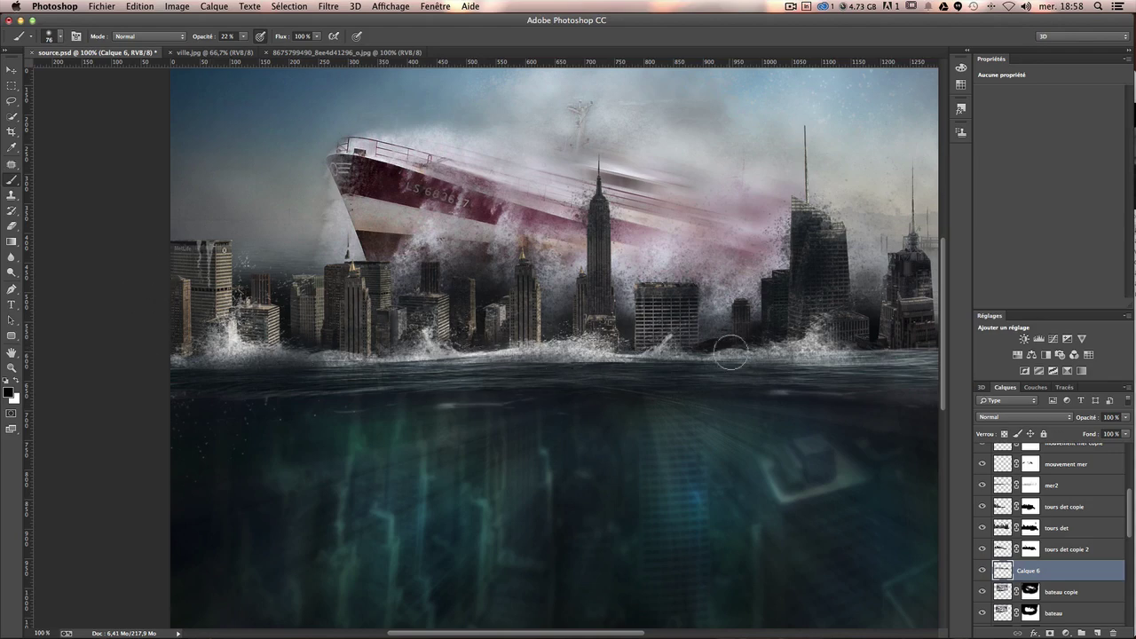
scroll(729, 353, "right", 3)
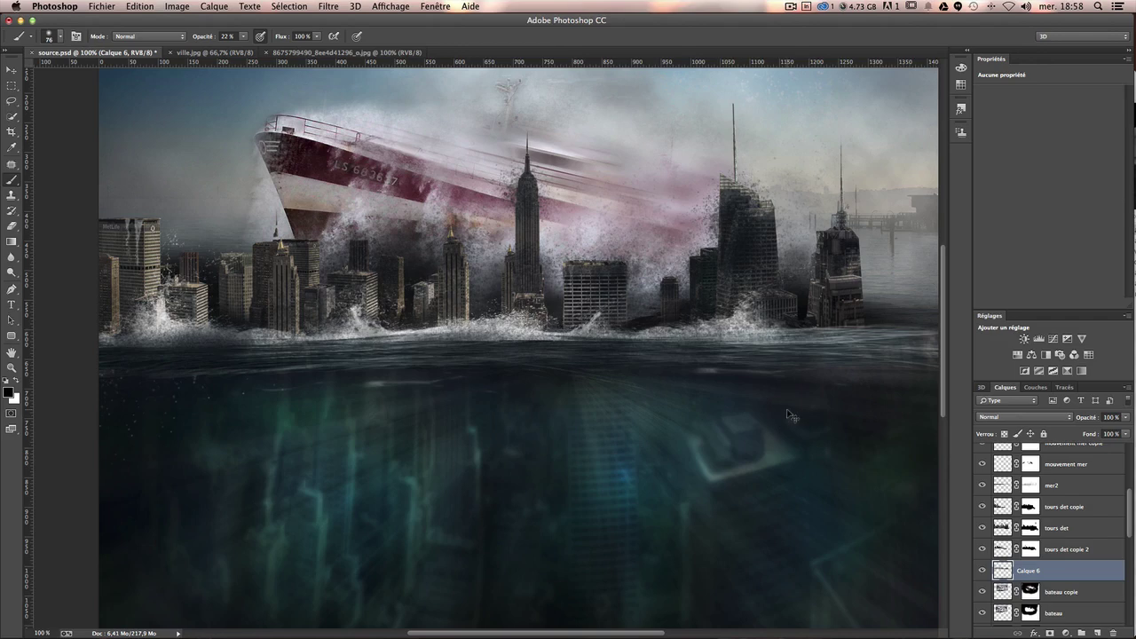
Fit the image, enlarge the brush to 223, and darken the water band along the waterline.
key("super+minus")
left_click_drag(589, 346, 674, 346)
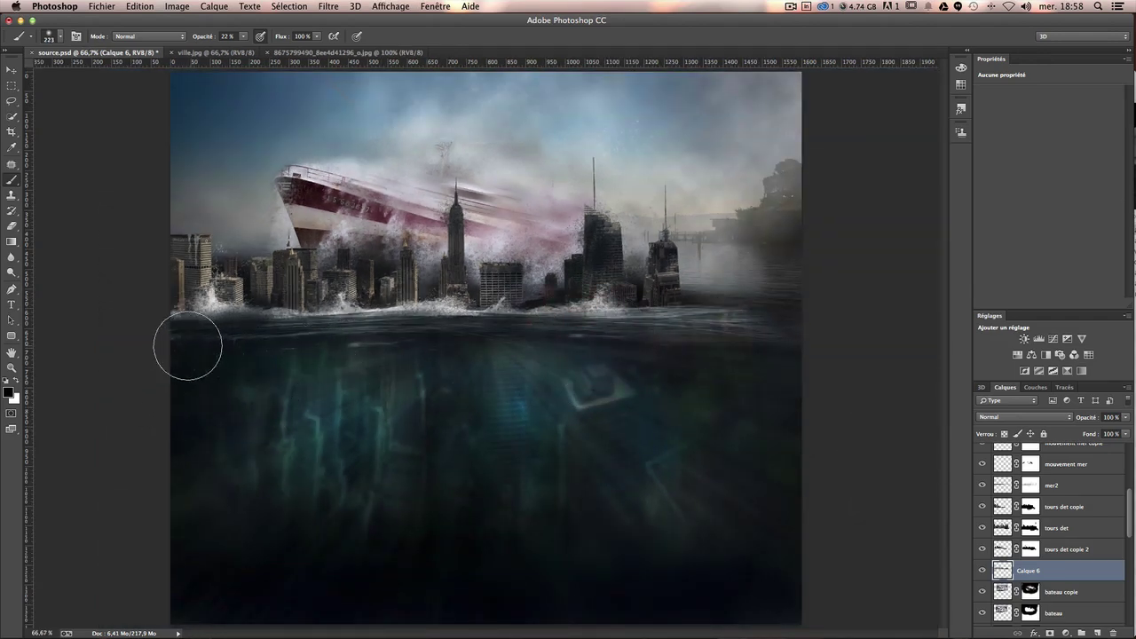
left_click_drag(190, 347, 722, 337)
left_click_drag(140, 353, 737, 337)
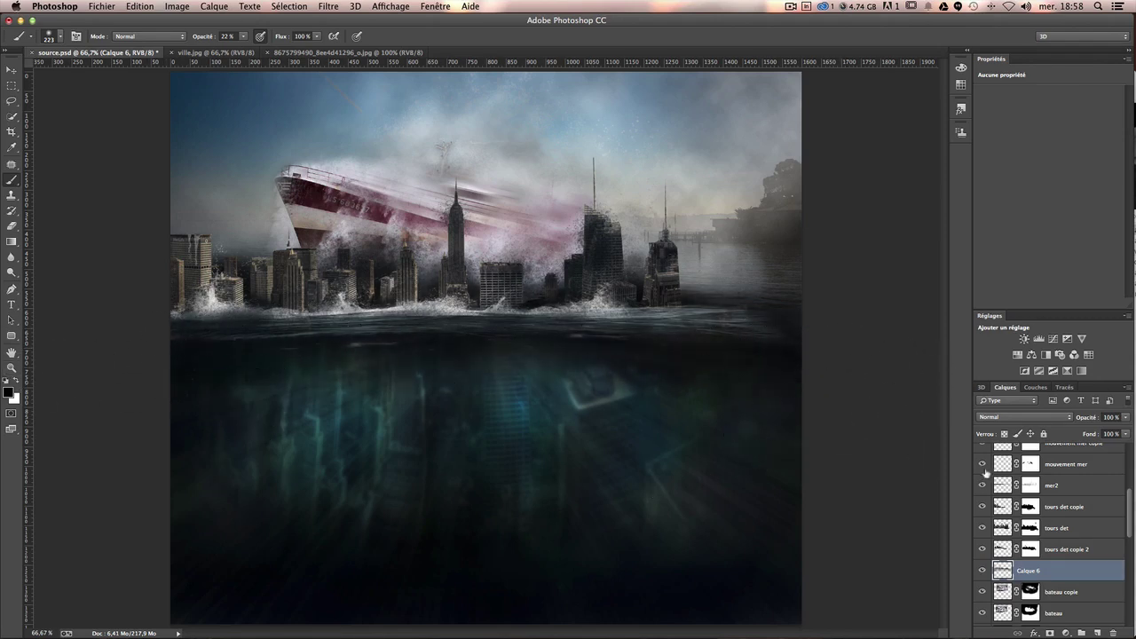
Add a layer mask to Calque 6 and paint a faint 90 px mask stroke over the buildings.
left_click(1048, 631)
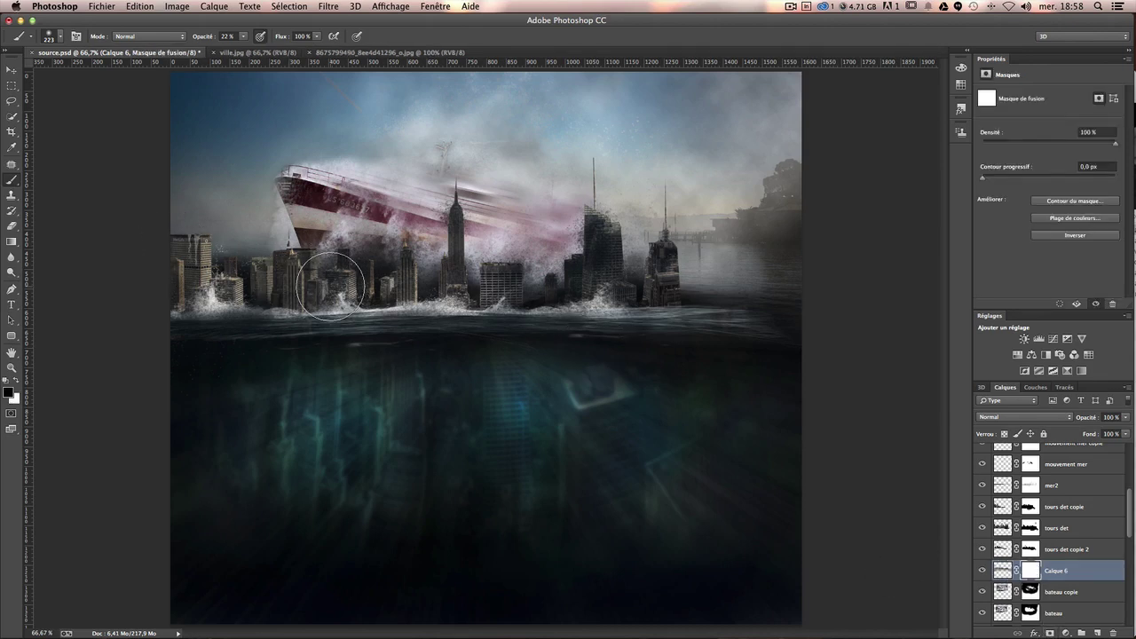
left_click_drag(479, 257, 458, 264)
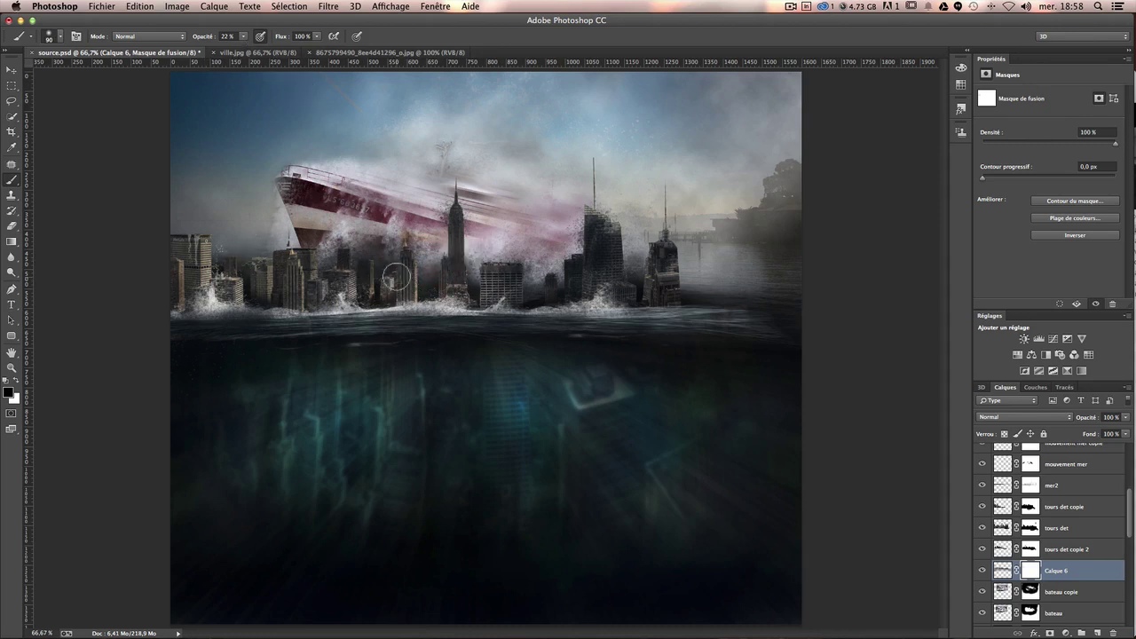
left_click_drag(355, 267, 413, 242)
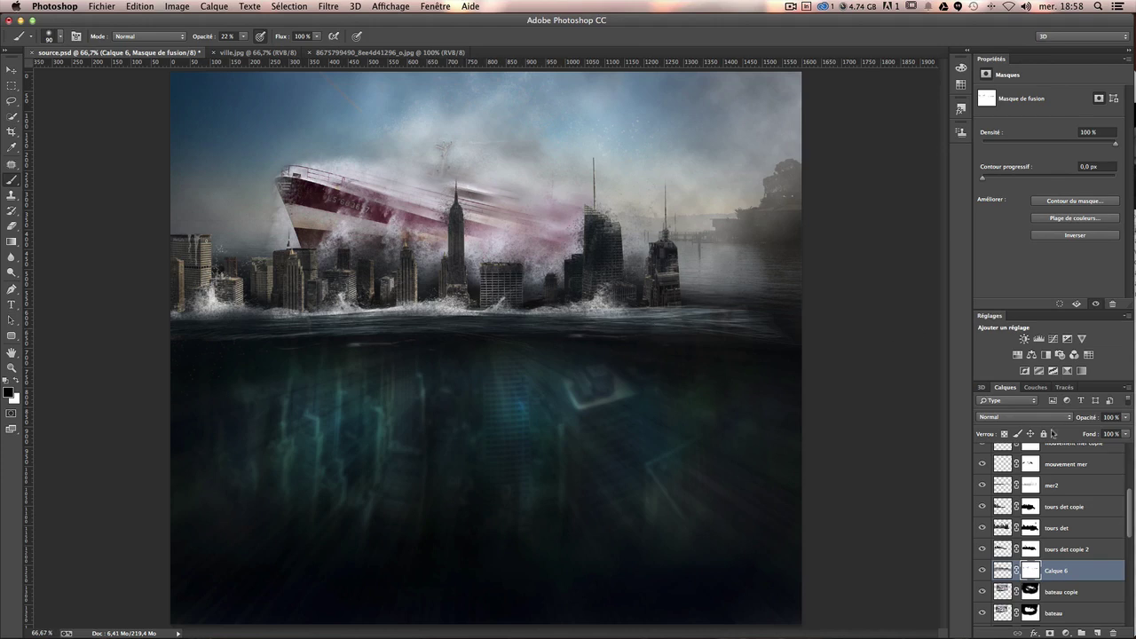
Paint on the bateau copie mask to reveal the ship's cabin near the Empire State tower.
left_click(981, 591)
left_click(981, 591)
left_click(1014, 590)
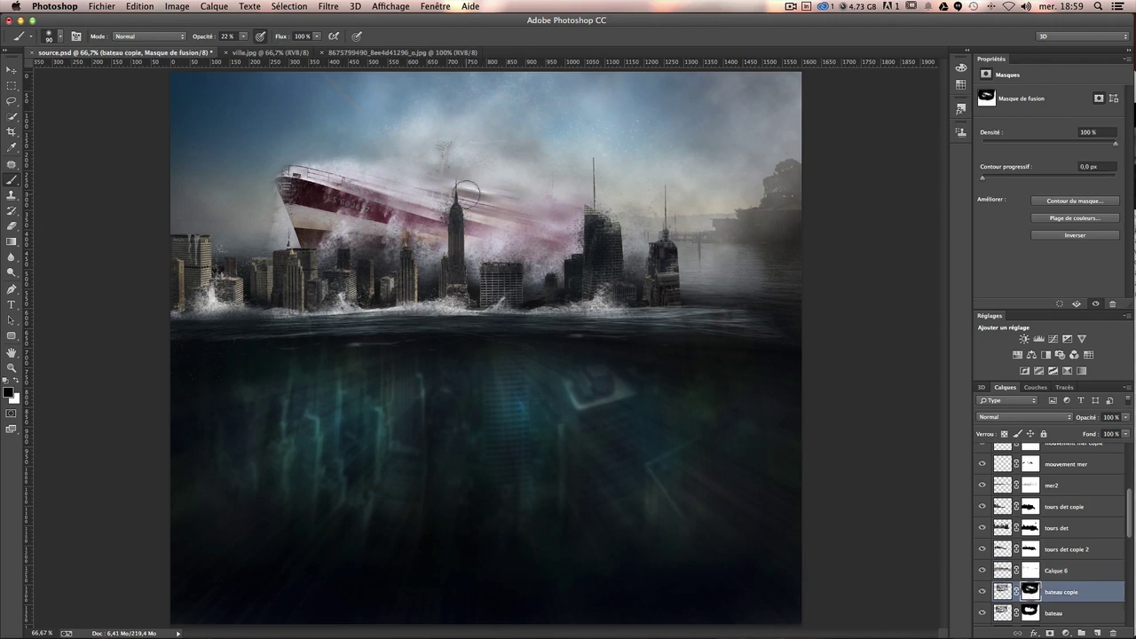
key("ctrl+z")
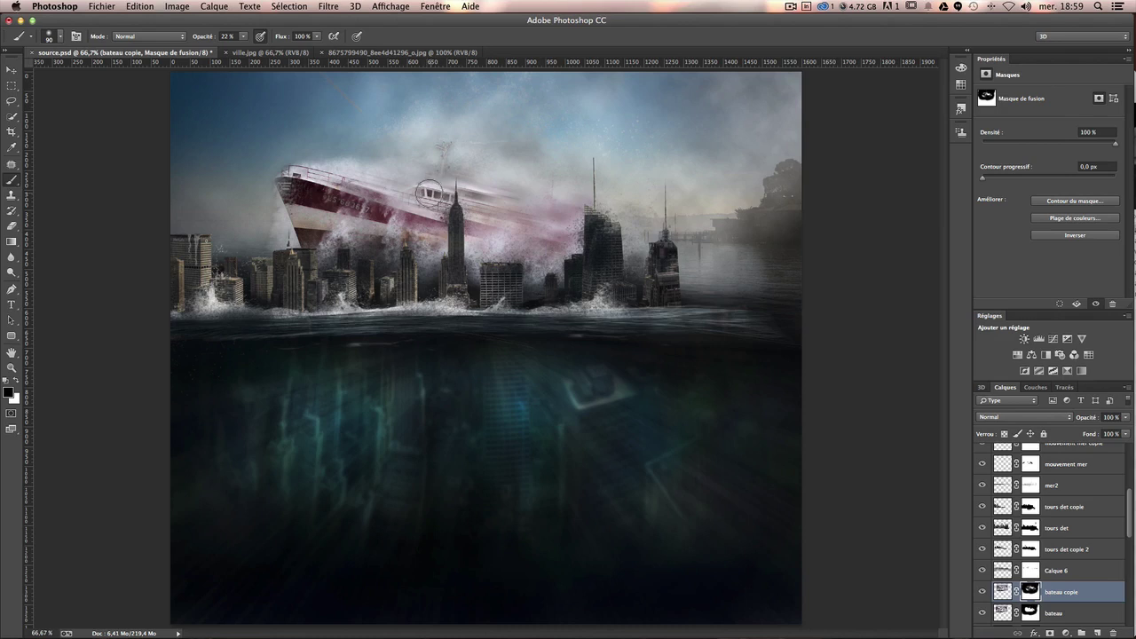
left_click_drag(429, 192, 517, 210)
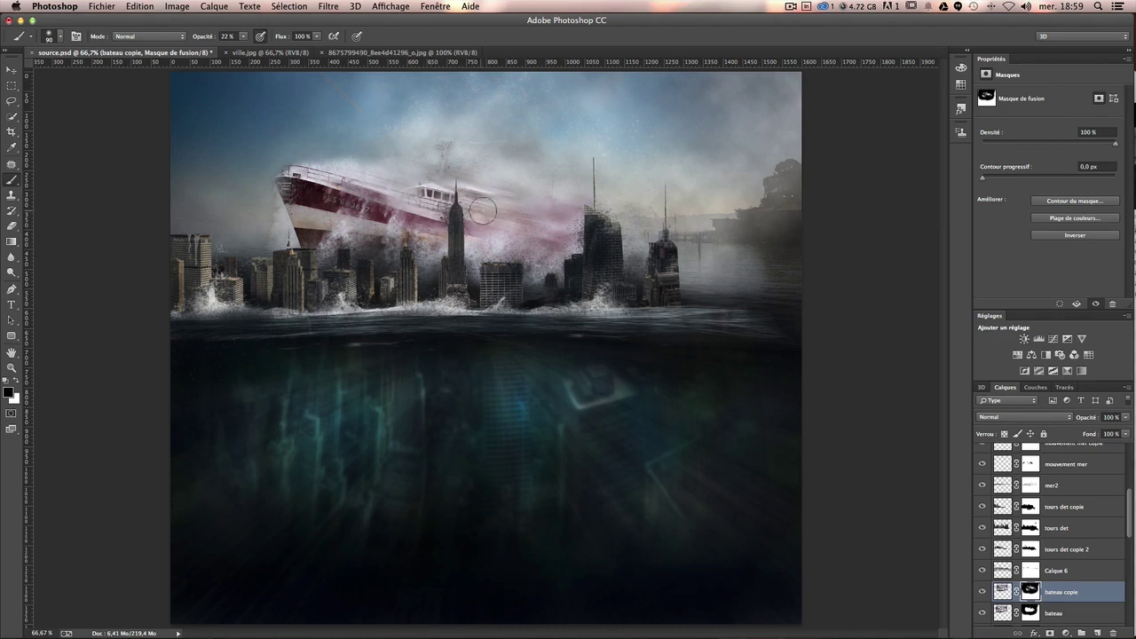
left_click(981, 591)
Make white the painting colour and add a new empty layer, Calque 7, above bateau copie.
key("x")
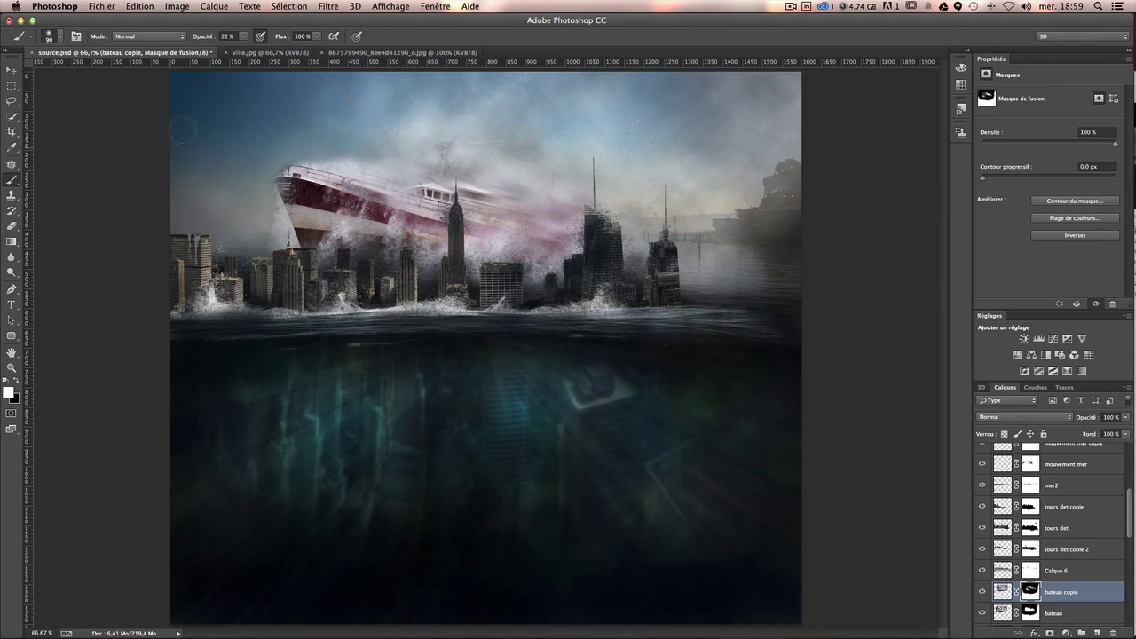
left_click(1093, 633)
key("x")
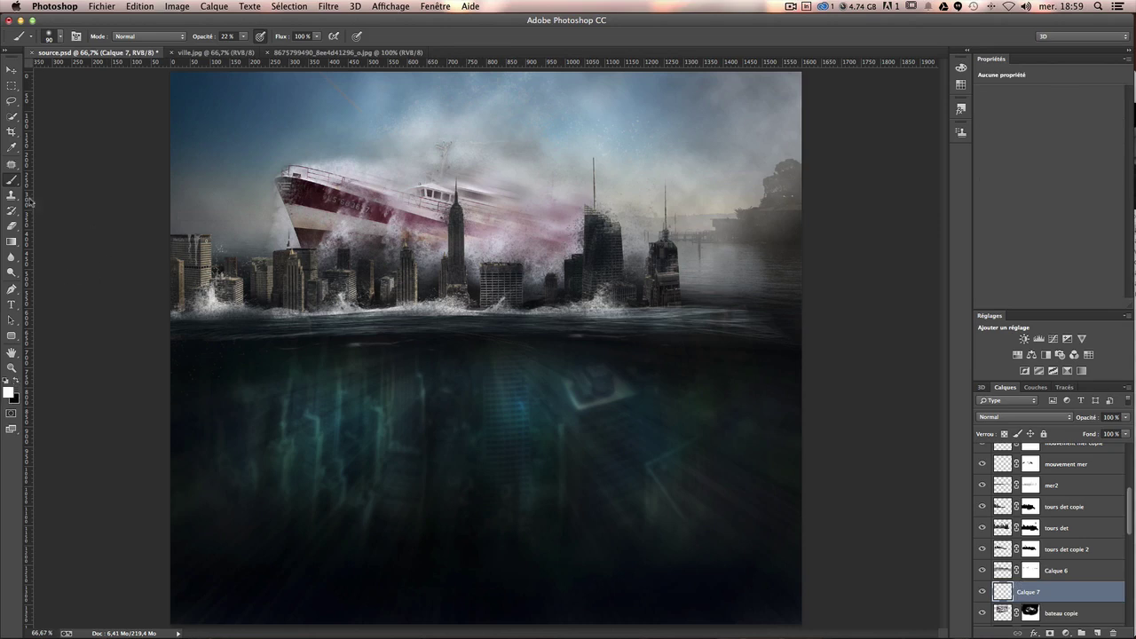
left_click(60, 37)
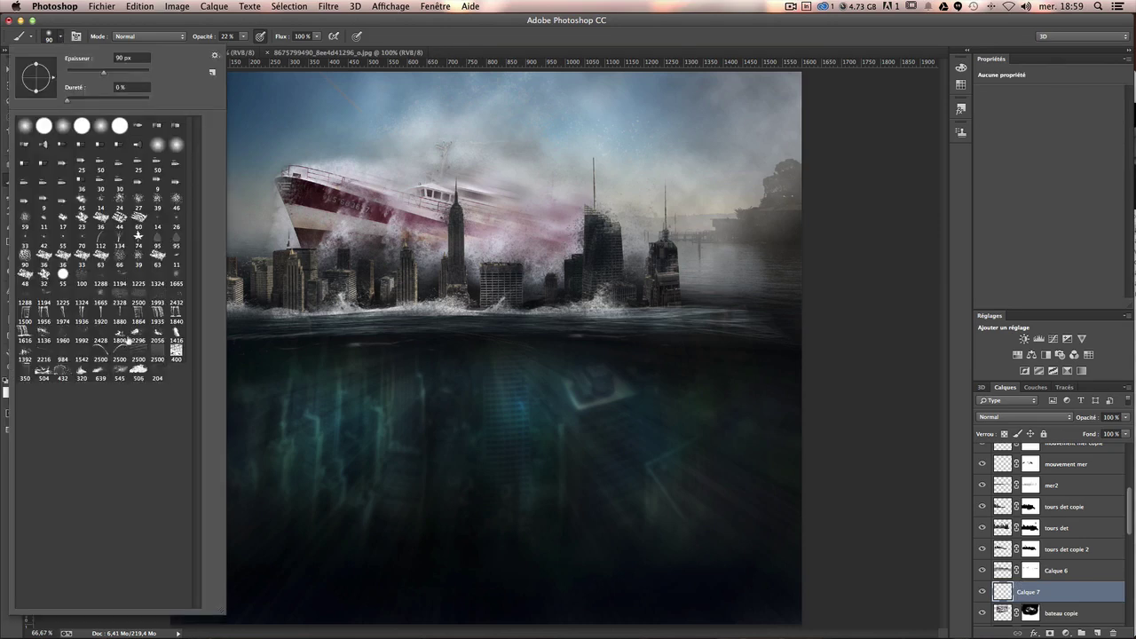
Stamp white spray over the ship's left bow with the splash brush at 567 px.
left_click(81, 373)
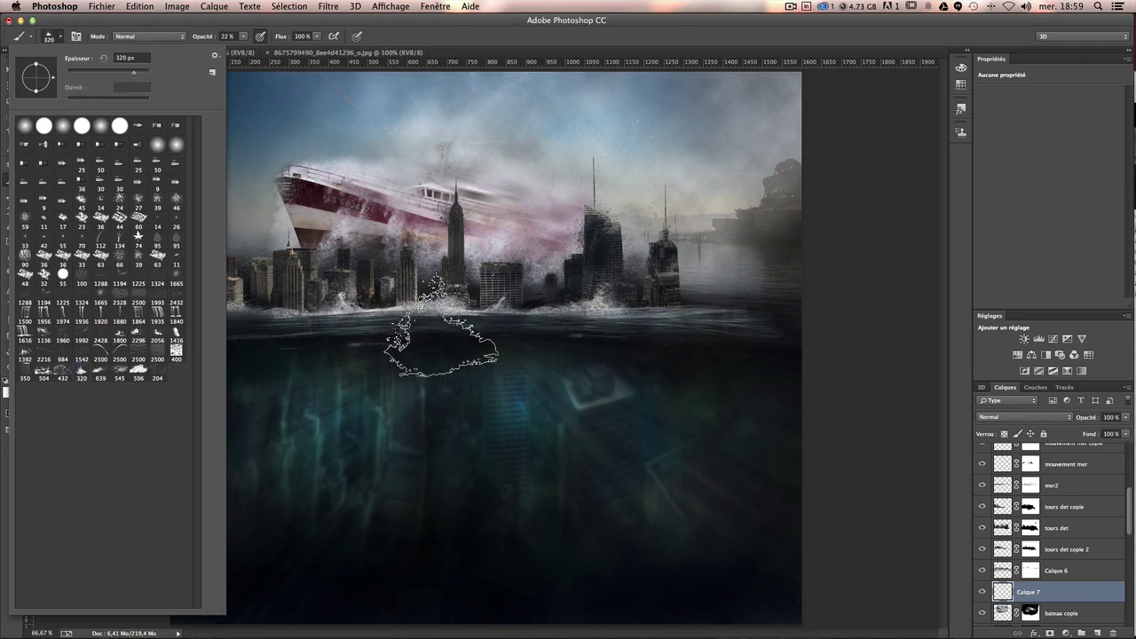
left_click_drag(138, 78, 145, 78)
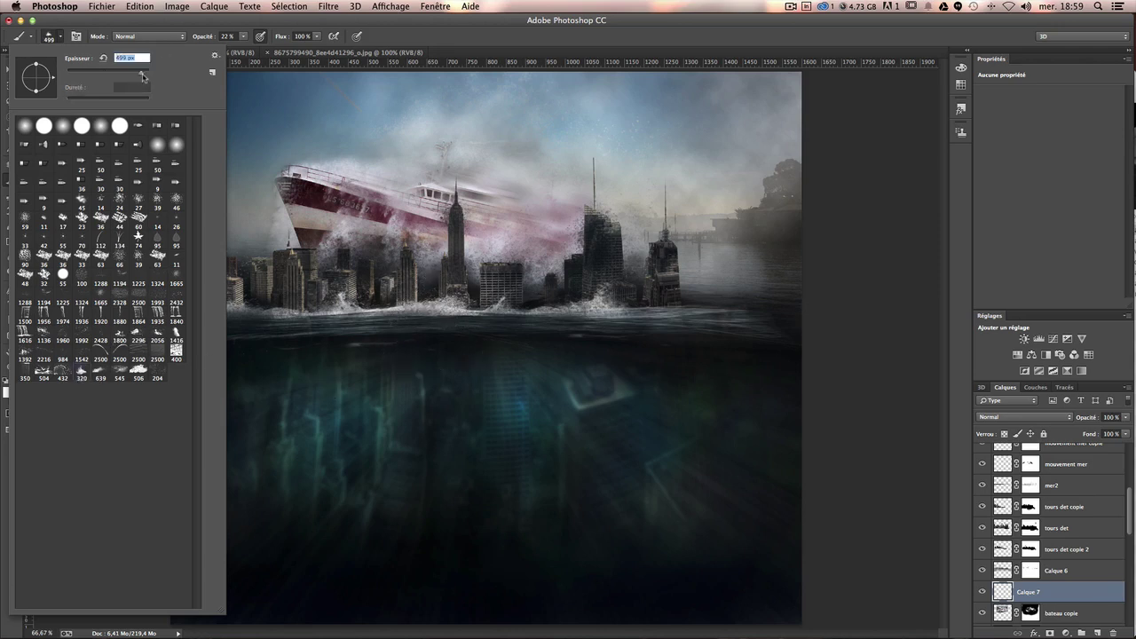
left_click(266, 218)
left_click_drag(266, 217, 421, 213)
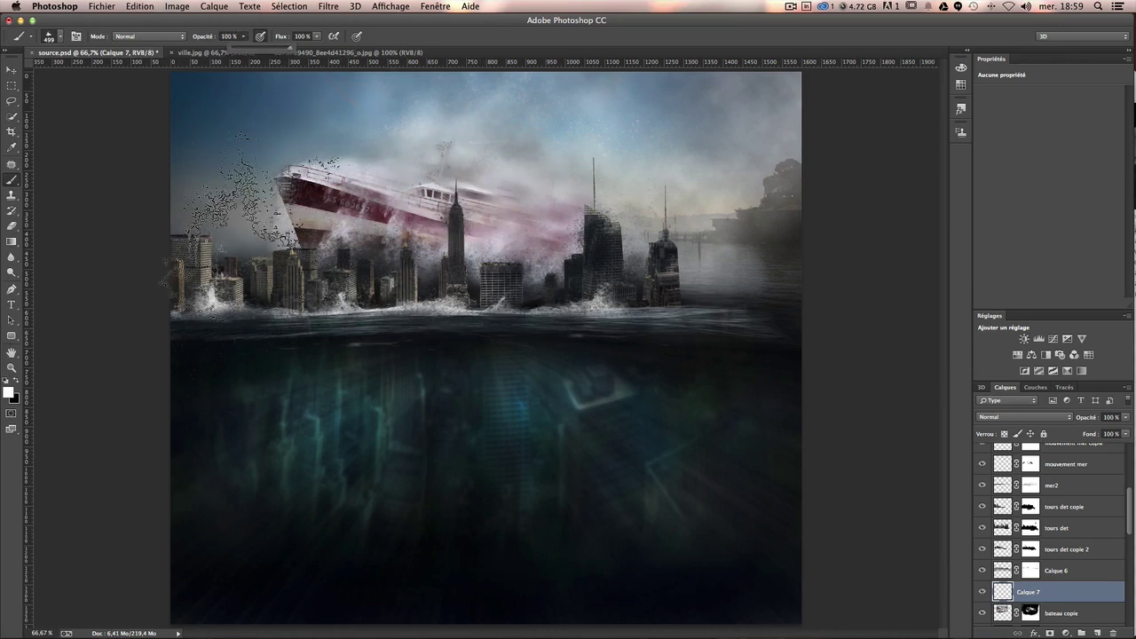
left_click(257, 209)
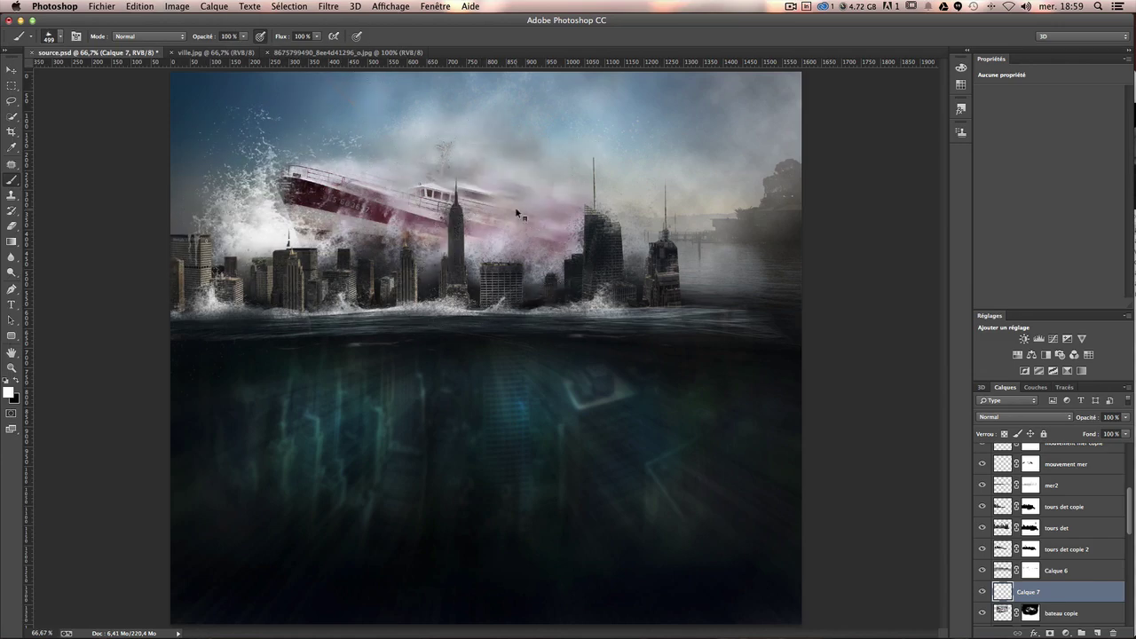
key("ctrl+z")
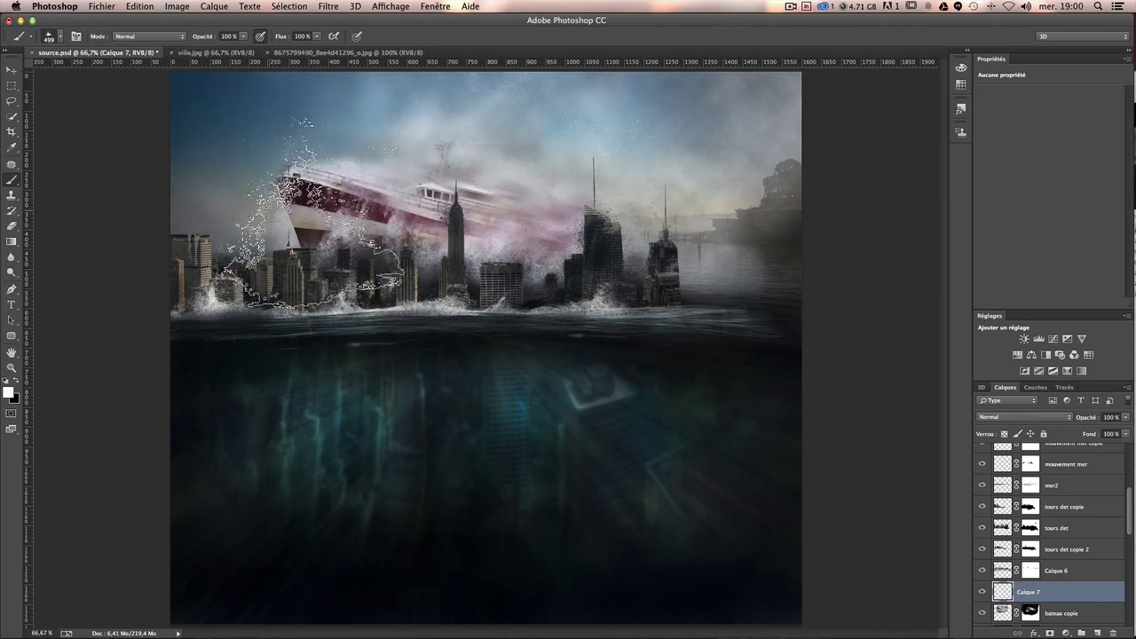
left_click_drag(258, 213, 275, 217)
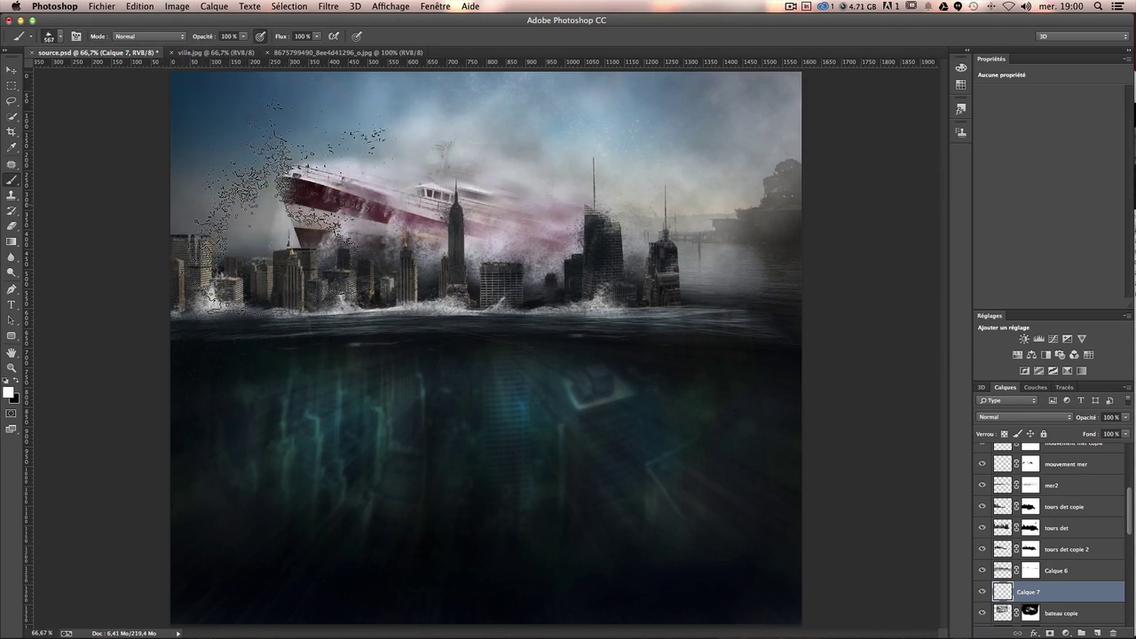
left_click(275, 217)
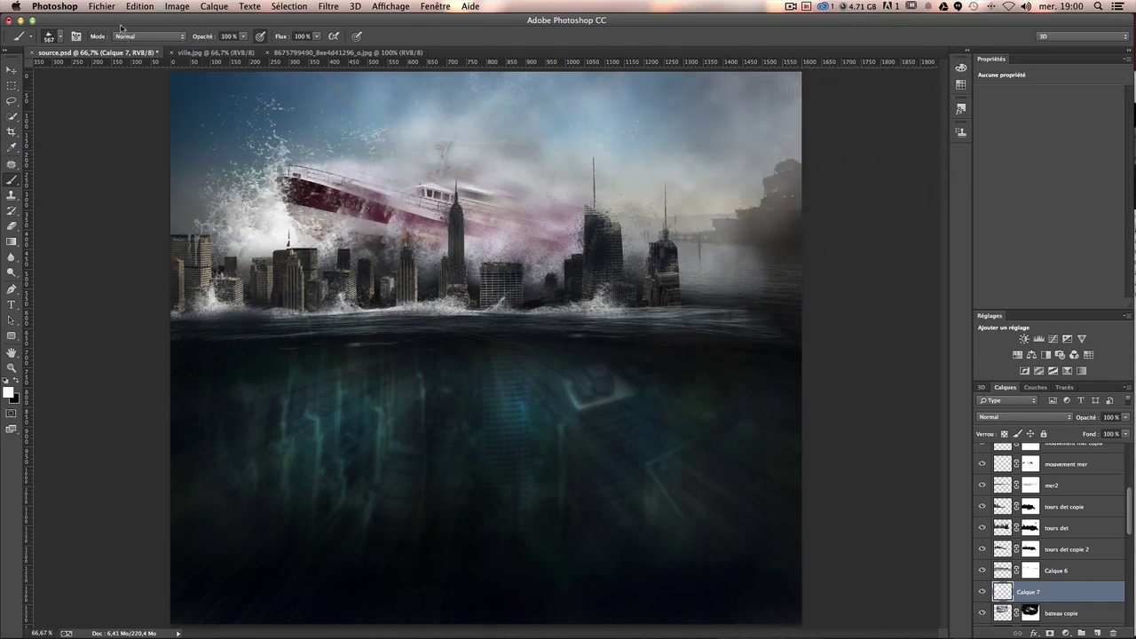
left_click(11, 69)
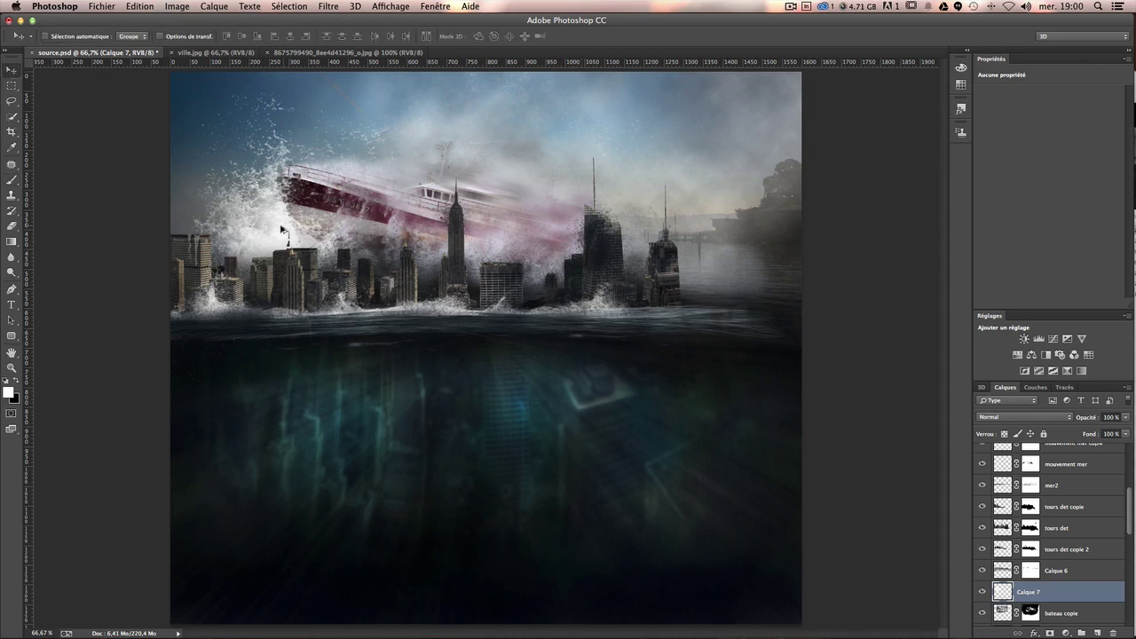
Duplicate the spray beside the right towers and flip the copy horizontally.
left_click_drag(282, 229, 618, 250)
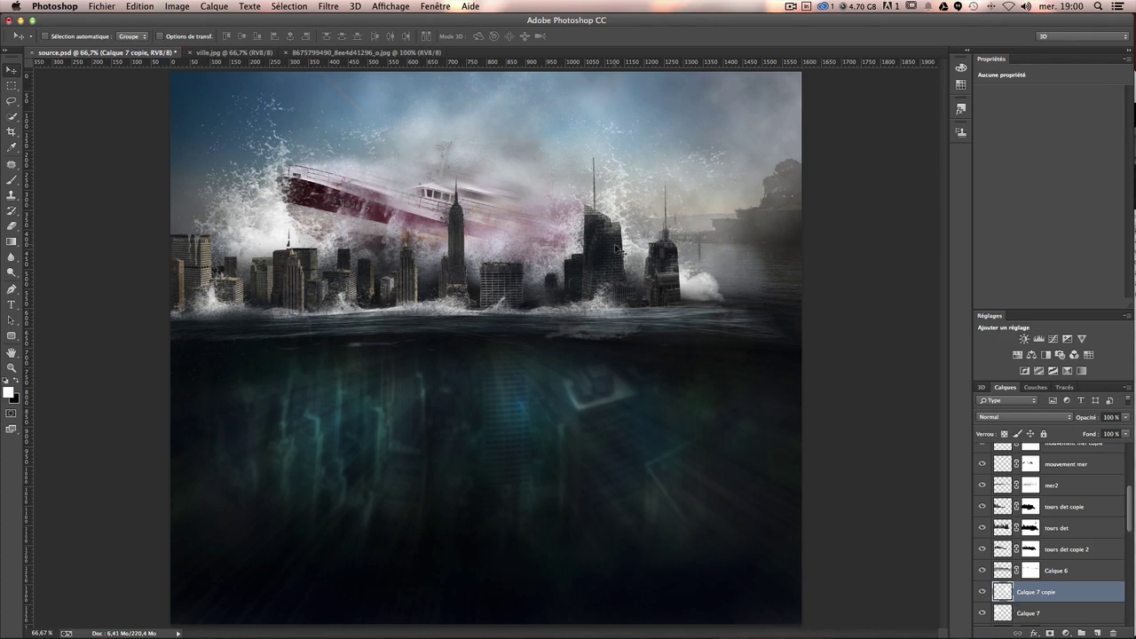
left_click_drag(643, 272, 686, 268)
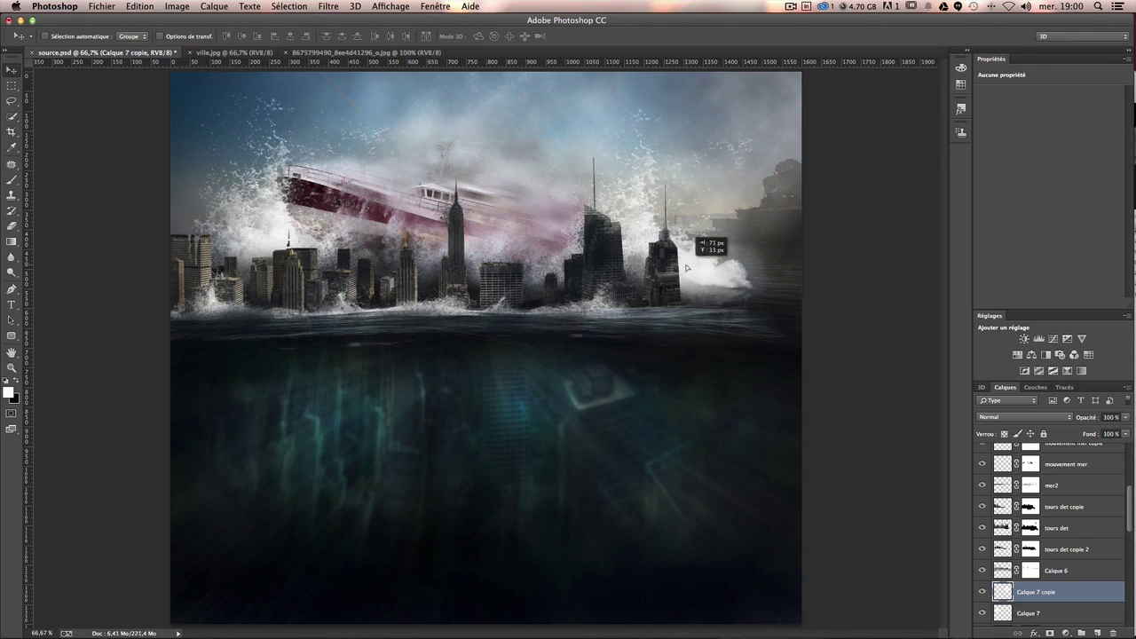
key("ctrl+t")
right_click(678, 264)
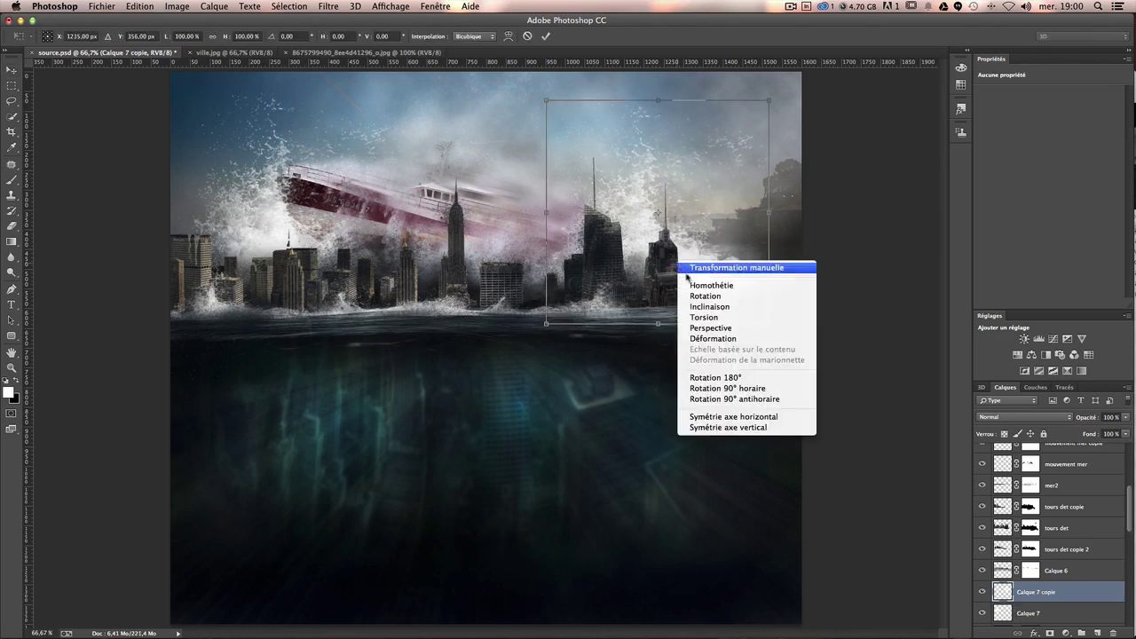
left_click(758, 416)
left_click_drag(729, 264, 673, 269)
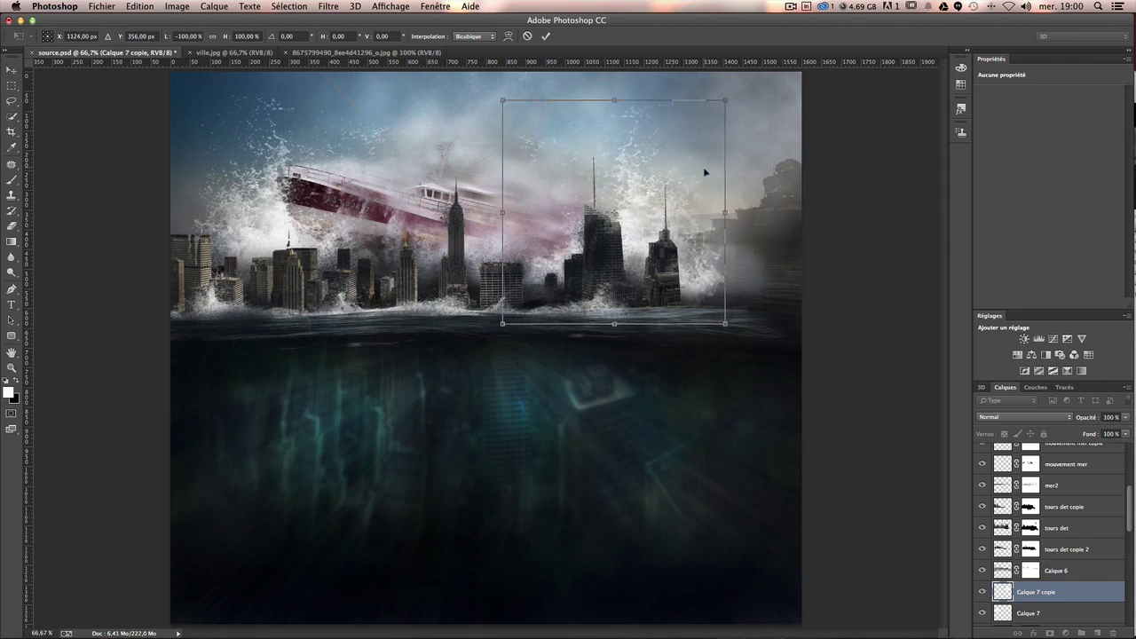
key("Return")
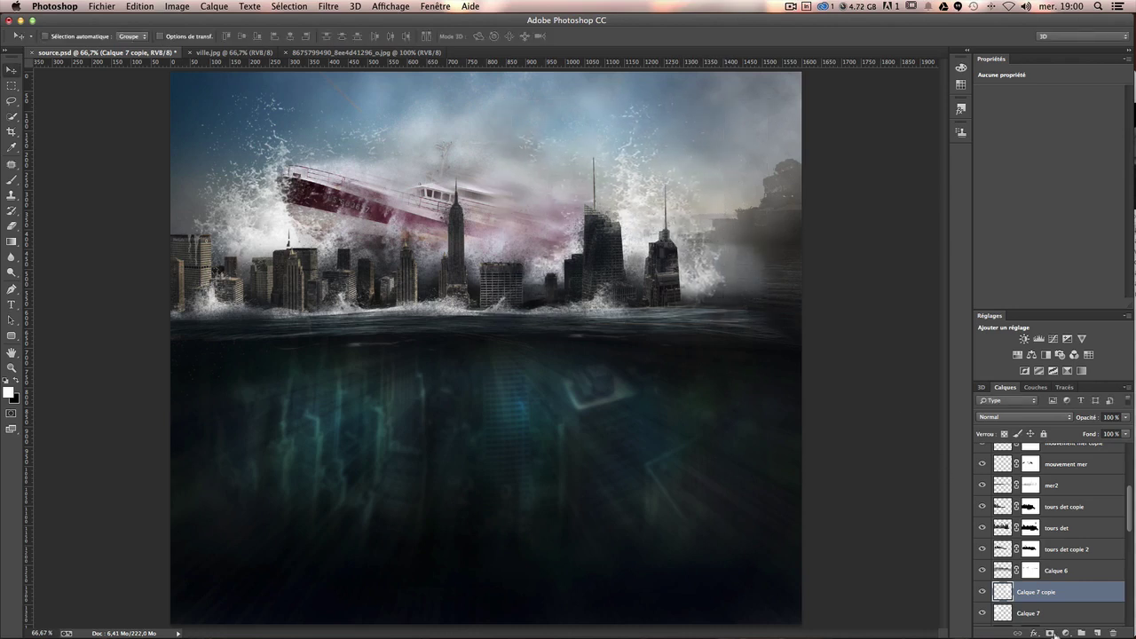
Add a layer mask to Calque 7 copie and pick a 207 px soft round brush.
left_click(1050, 632)
key("b")
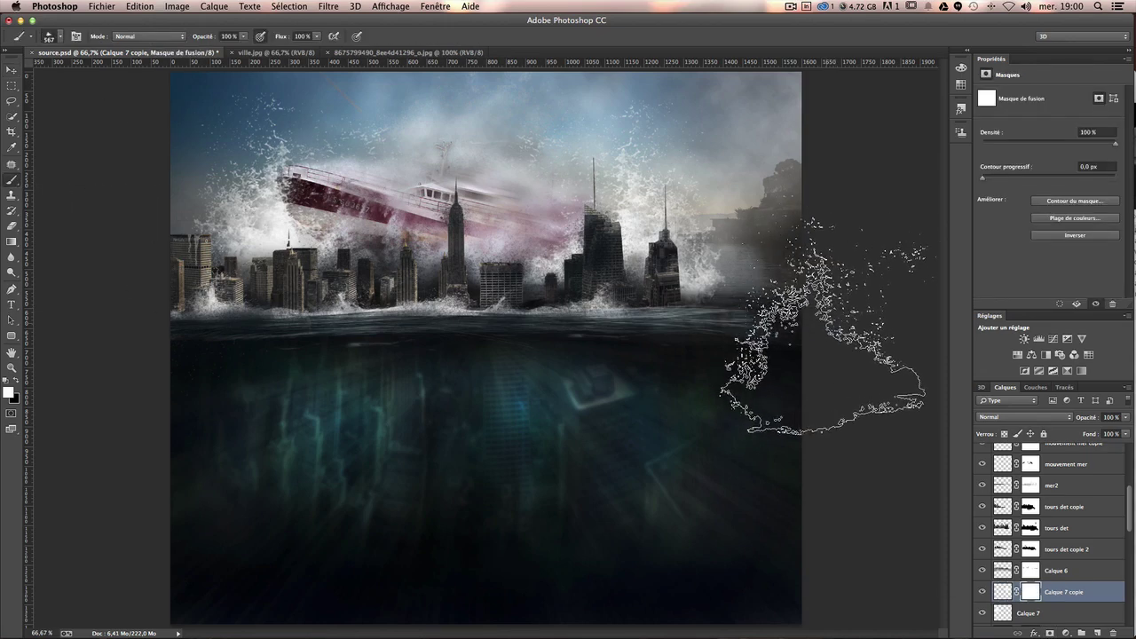
left_click(54, 37)
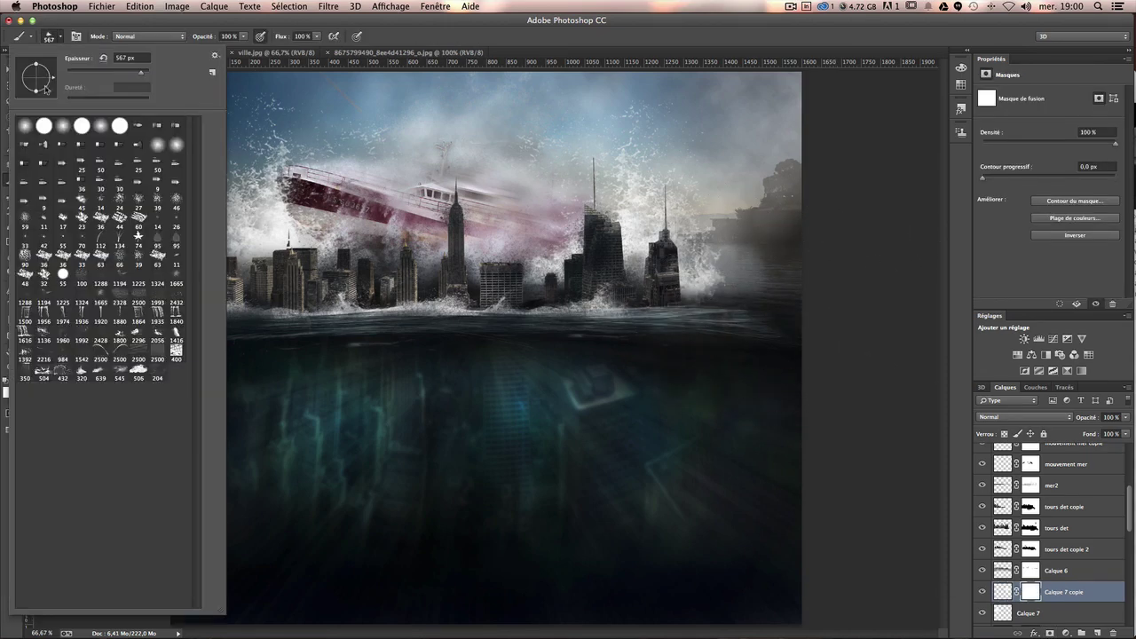
left_click(46, 138)
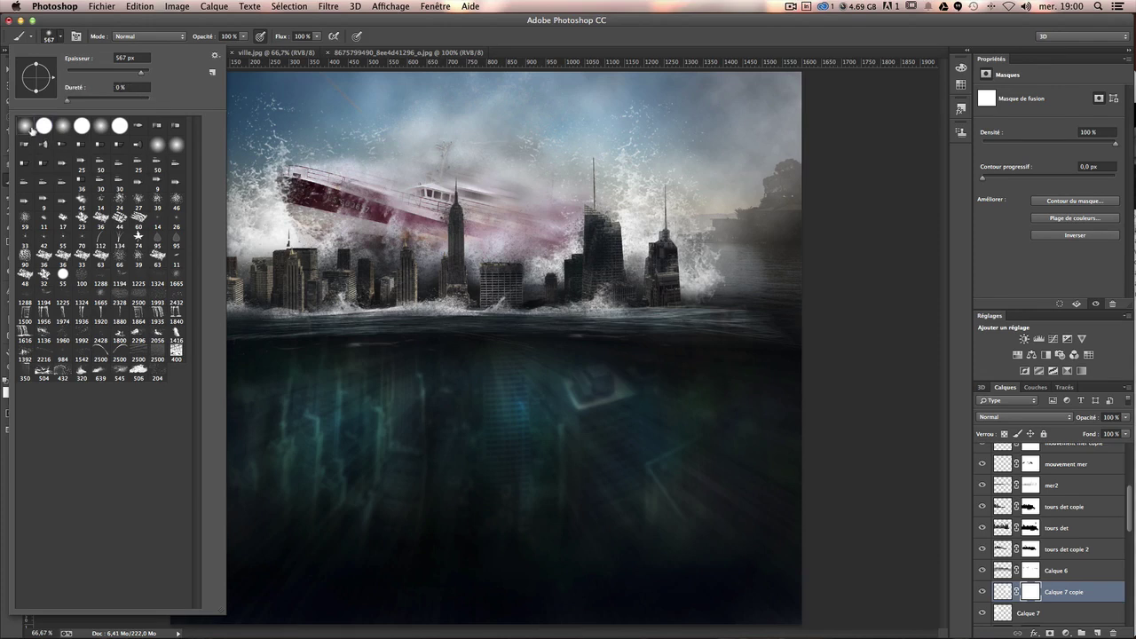
left_click_drag(665, 302, 719, 306)
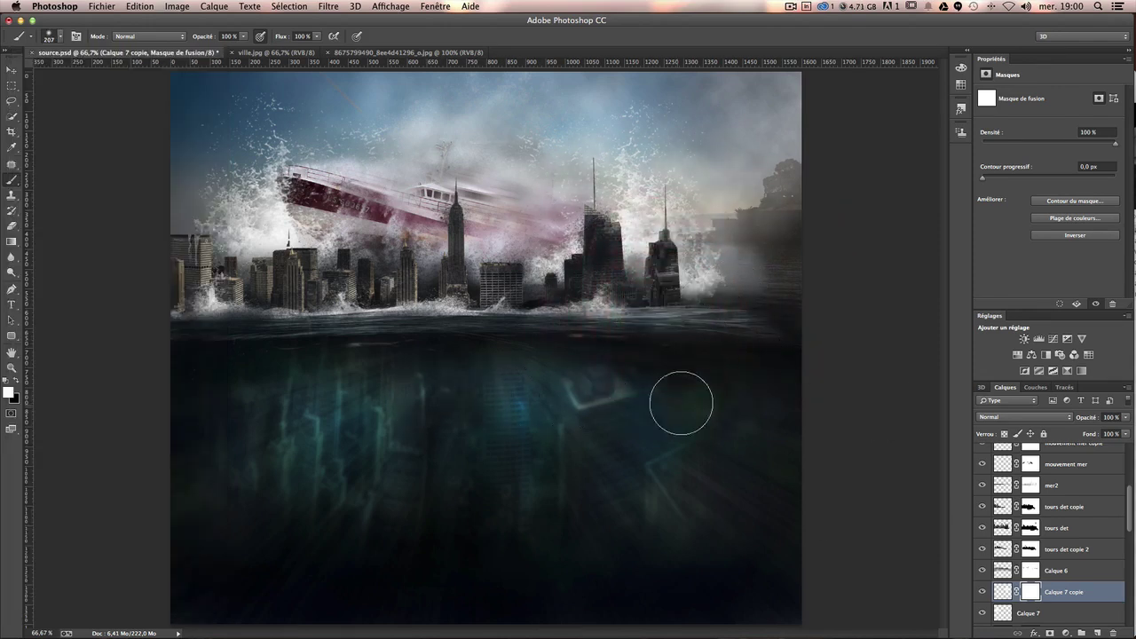
key("x")
Mask away the spray's hard edges around the right towers, keeping the tower base, then lower brush opacity.
left_click_drag(697, 291, 742, 334)
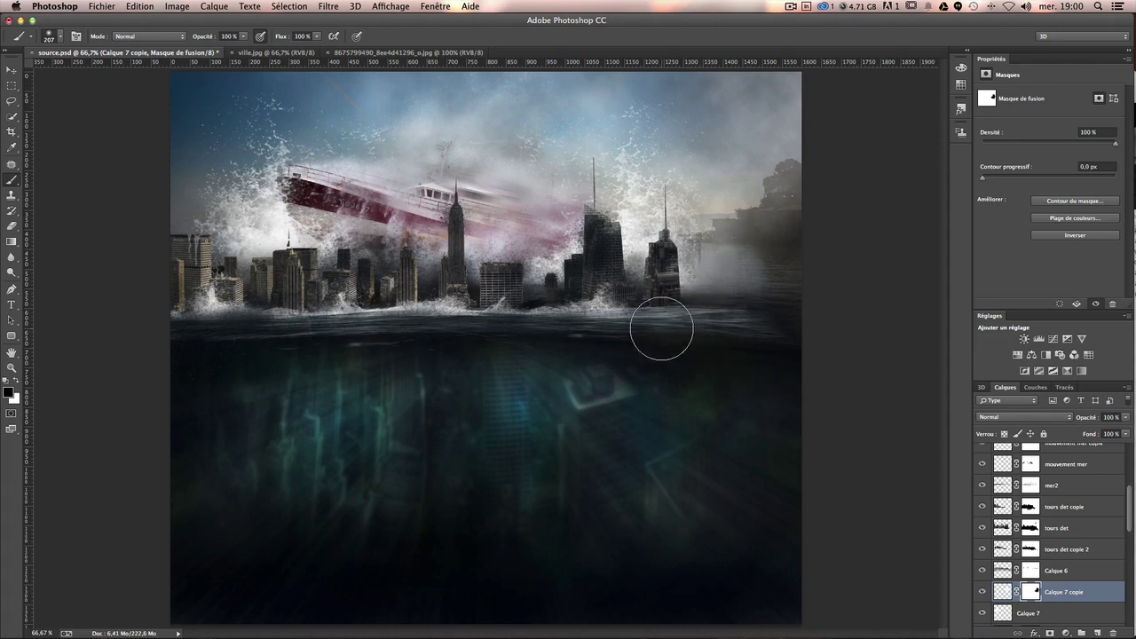
key("x")
mouse_move(661, 307)
left_mouse_down()
mouse_move(643, 310)
mouse_move(656, 306)
left_mouse_up()
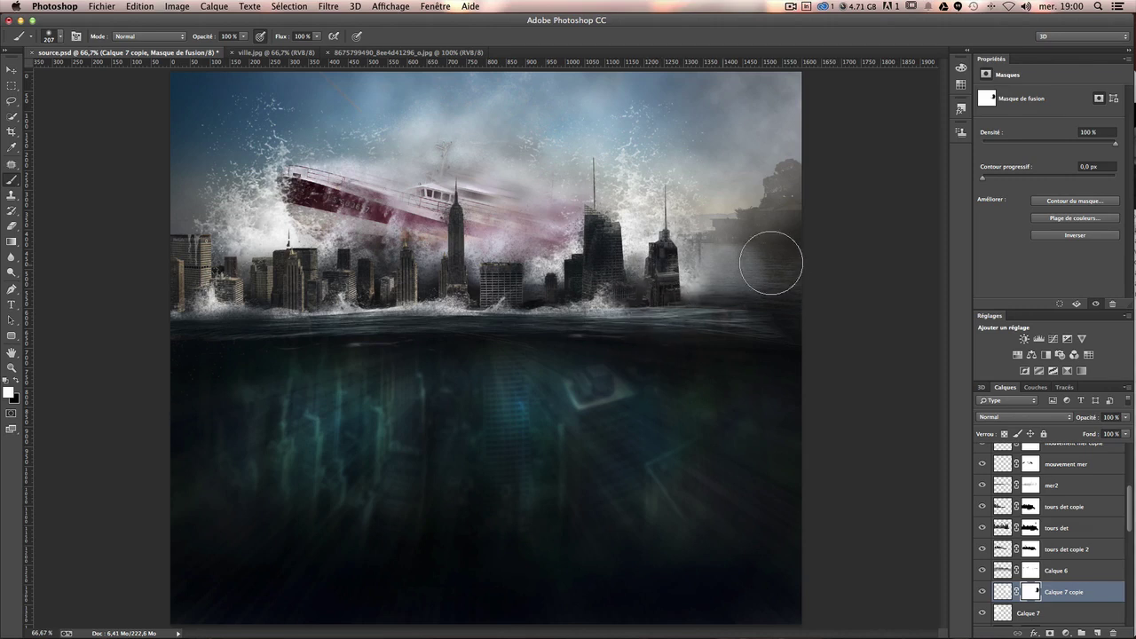
key("x")
left_click_drag(771, 262, 710, 249)
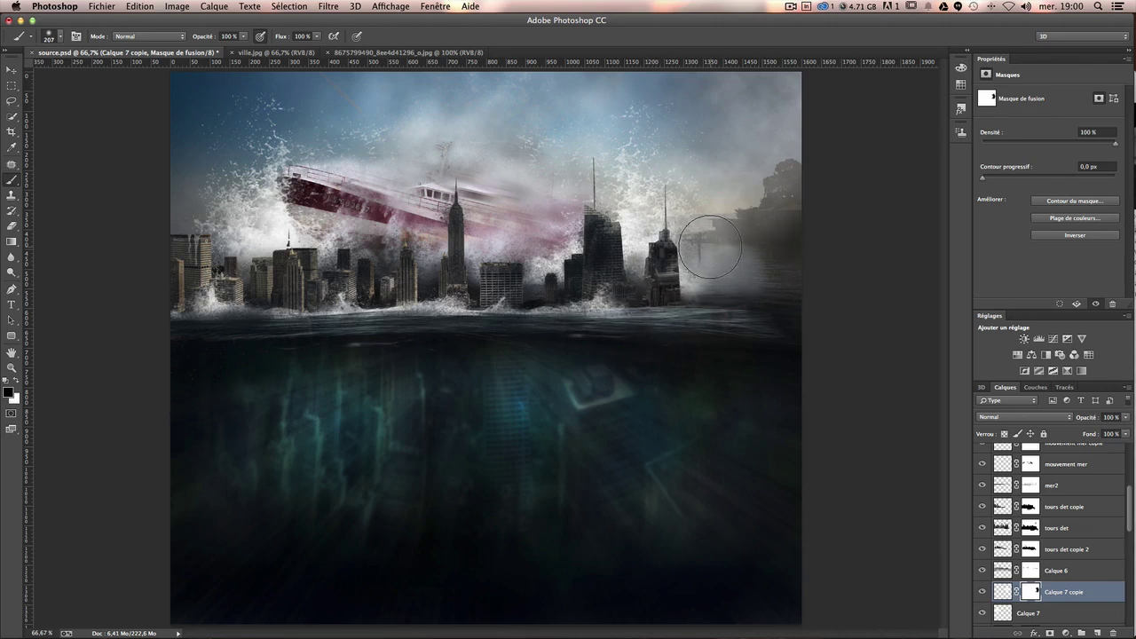
mouse_move(612, 258)
left_mouse_down()
mouse_move(584, 196)
mouse_move(612, 262)
left_mouse_up()
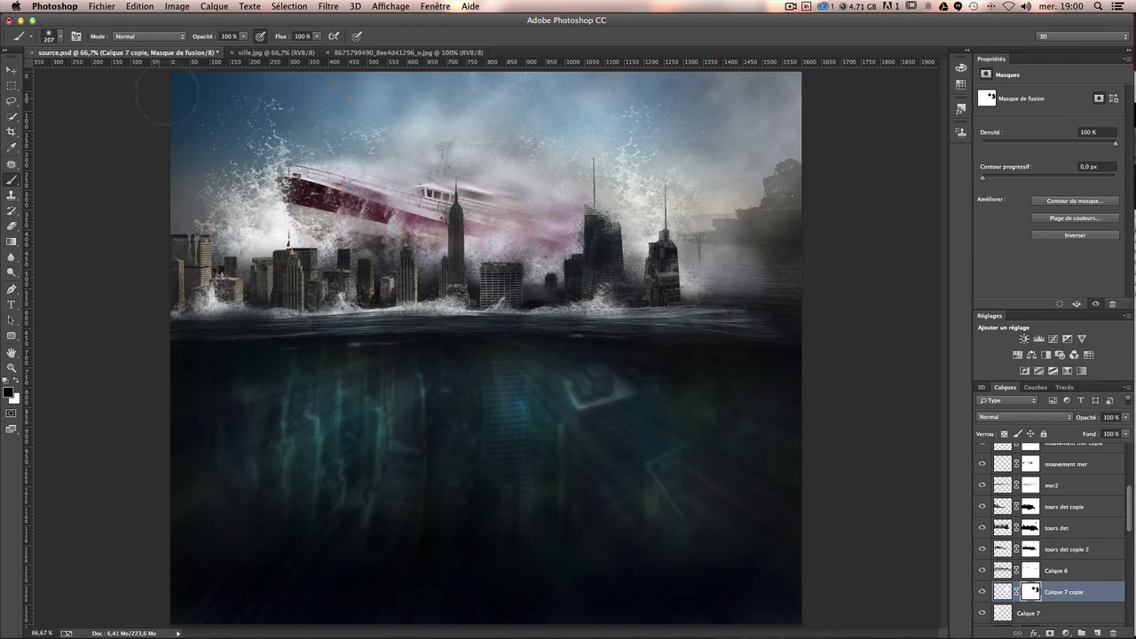
left_click_drag(243, 36, 204, 52)
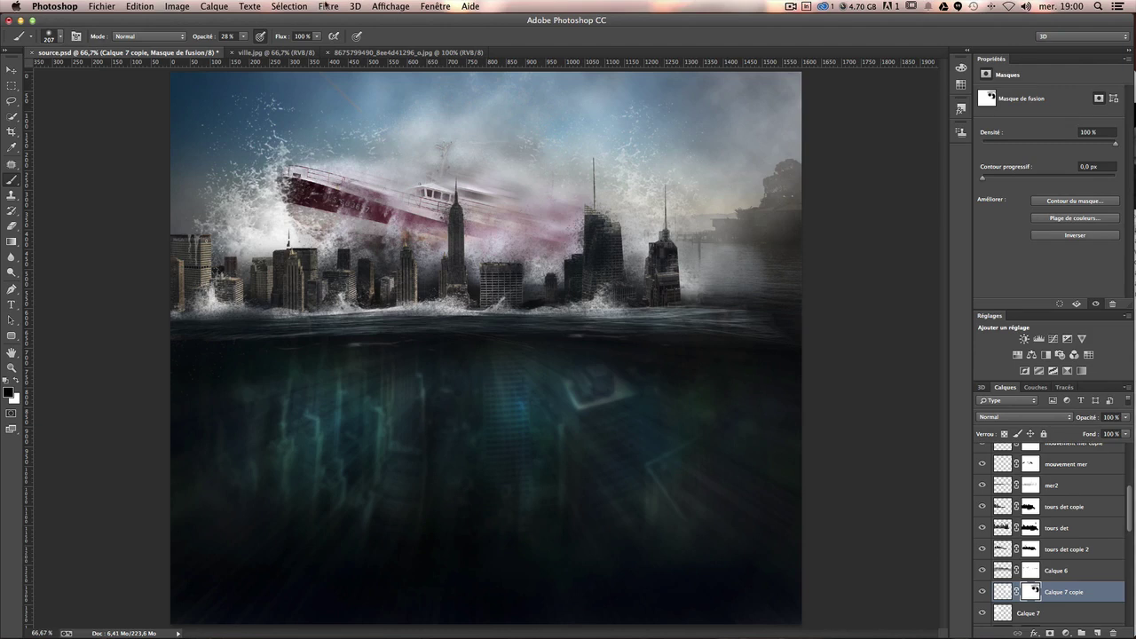
left_click(11, 69)
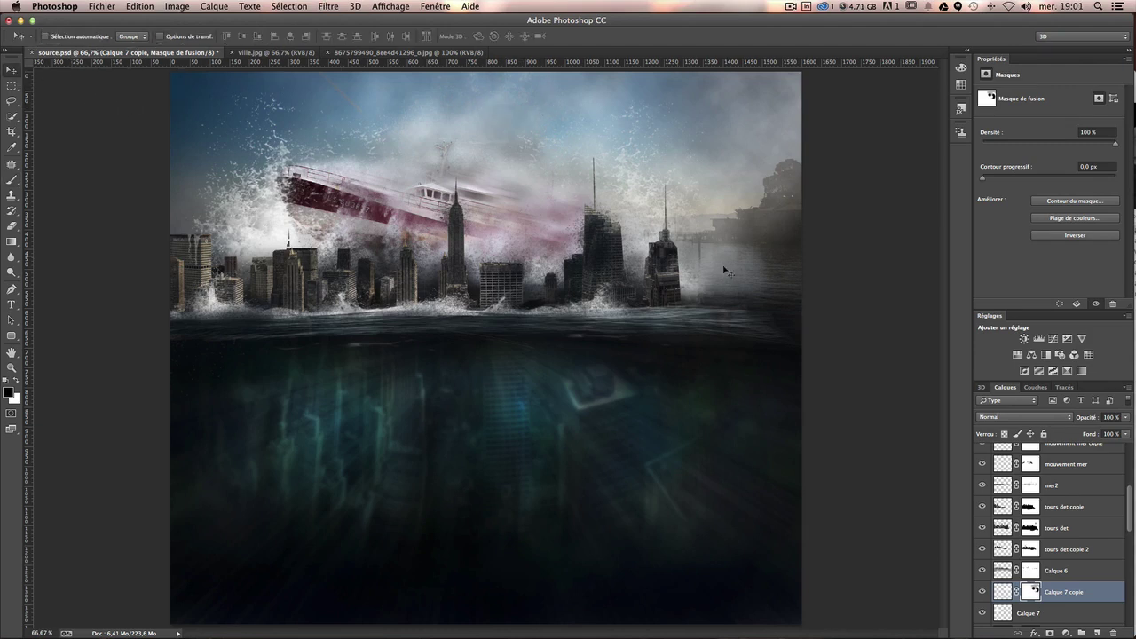
Duplicate the spray as Calque 7 copie 2 and warp it over the right-hand towers.
left_click_drag(719, 268, 772, 275)
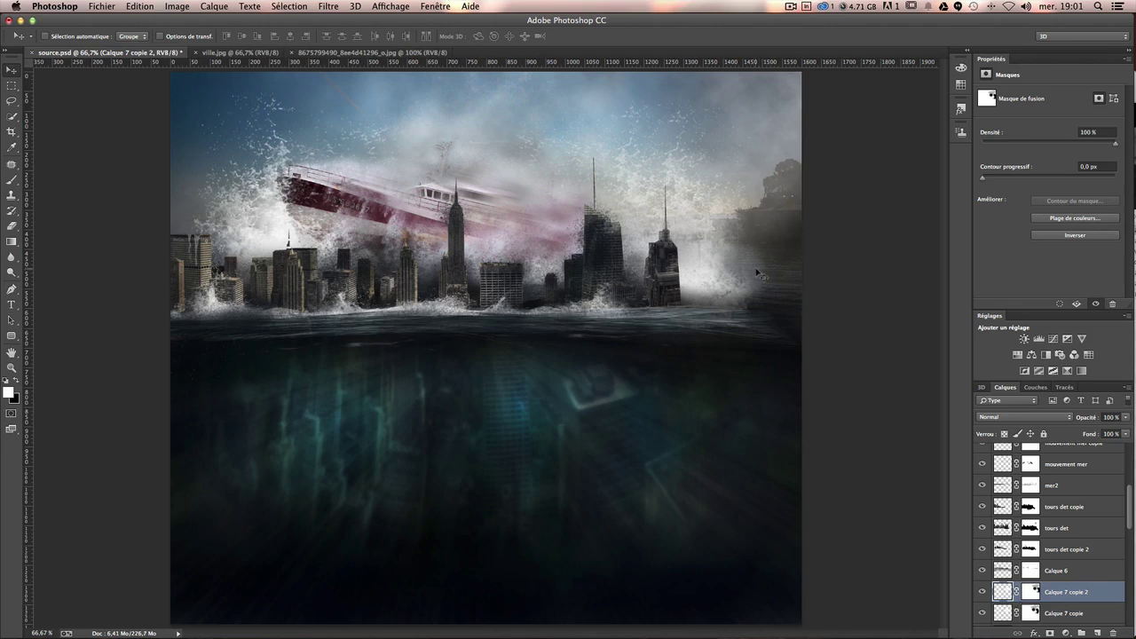
key("ctrl+t")
right_click(702, 264)
left_click(748, 351)
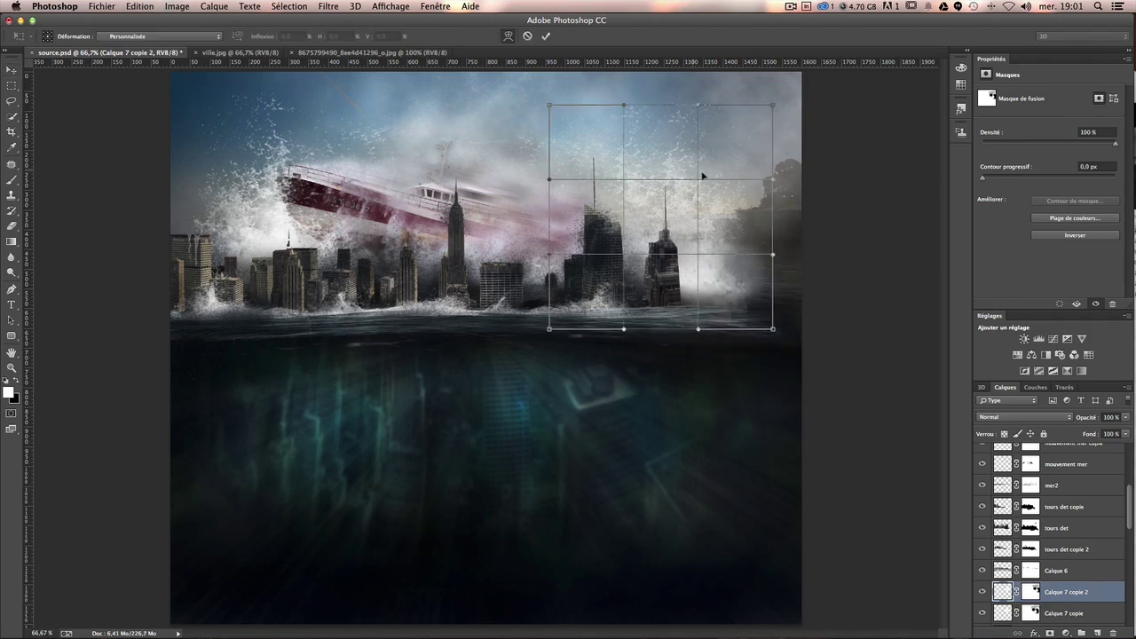
mouse_move(701, 176)
left_mouse_down()
mouse_move(715, 269)
mouse_move(682, 228)
left_mouse_up()
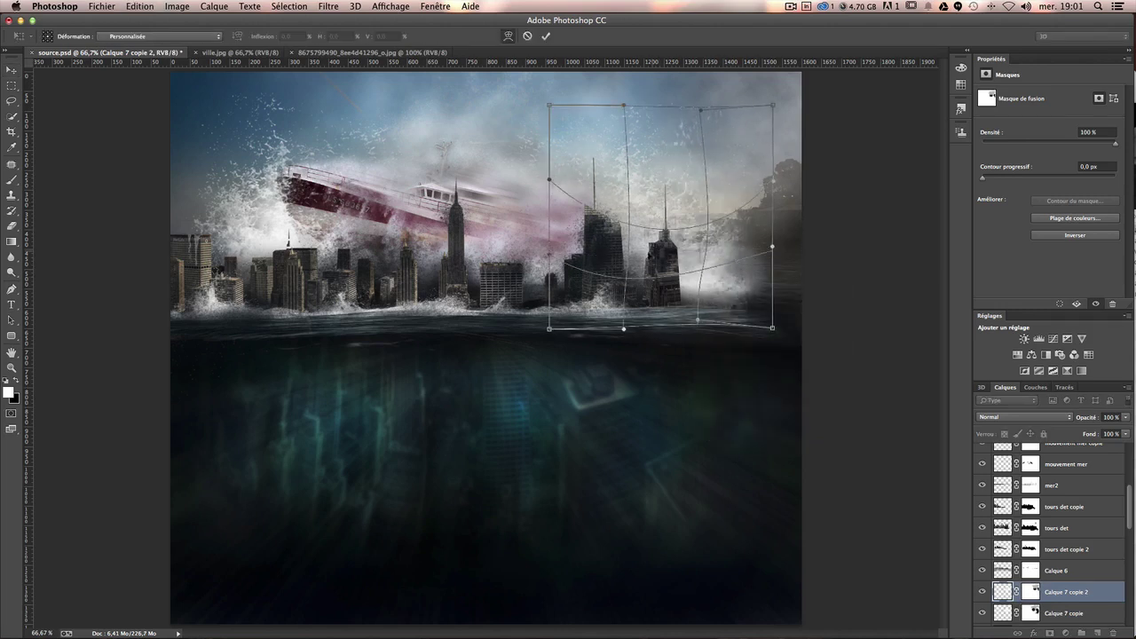
left_click_drag(549, 179, 492, 224)
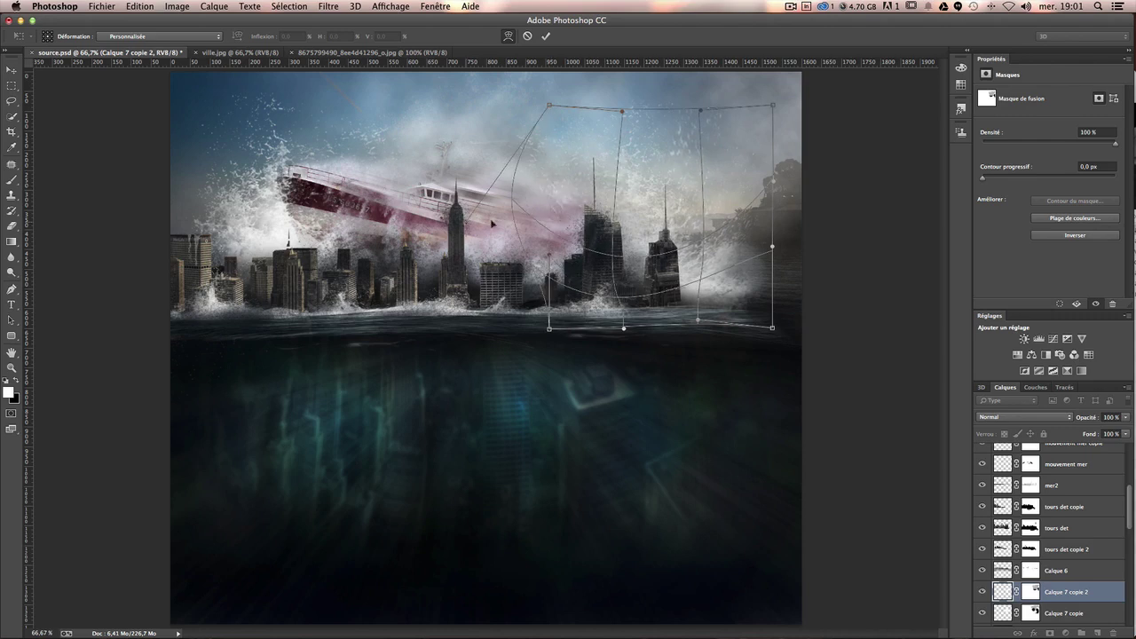
left_click_drag(547, 333, 328, 330)
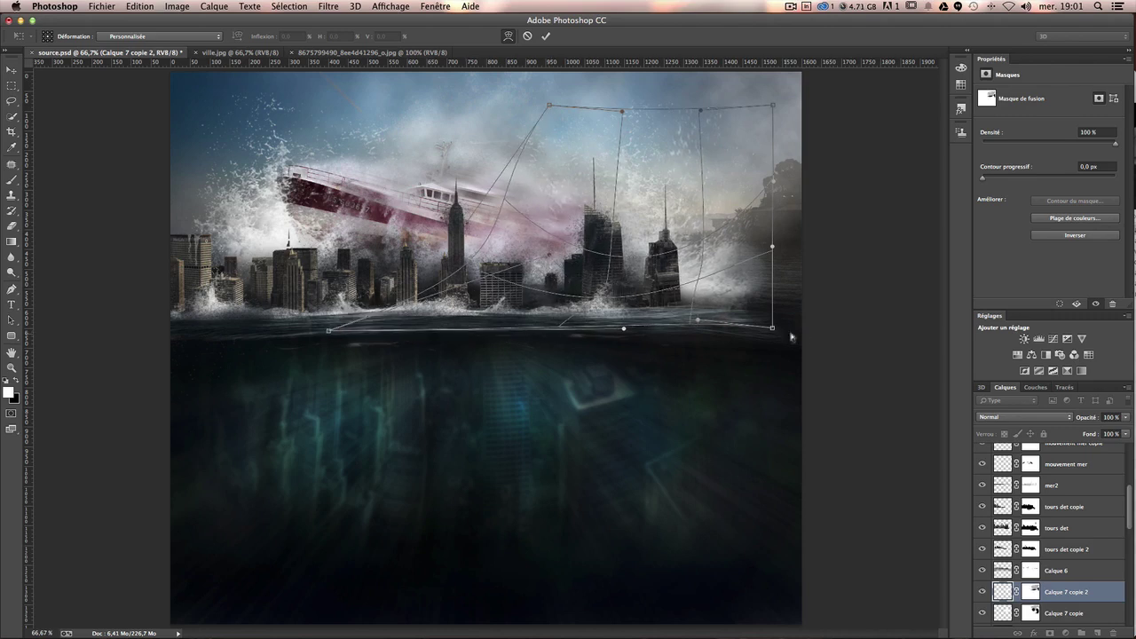
left_click_drag(773, 330, 1078, 338)
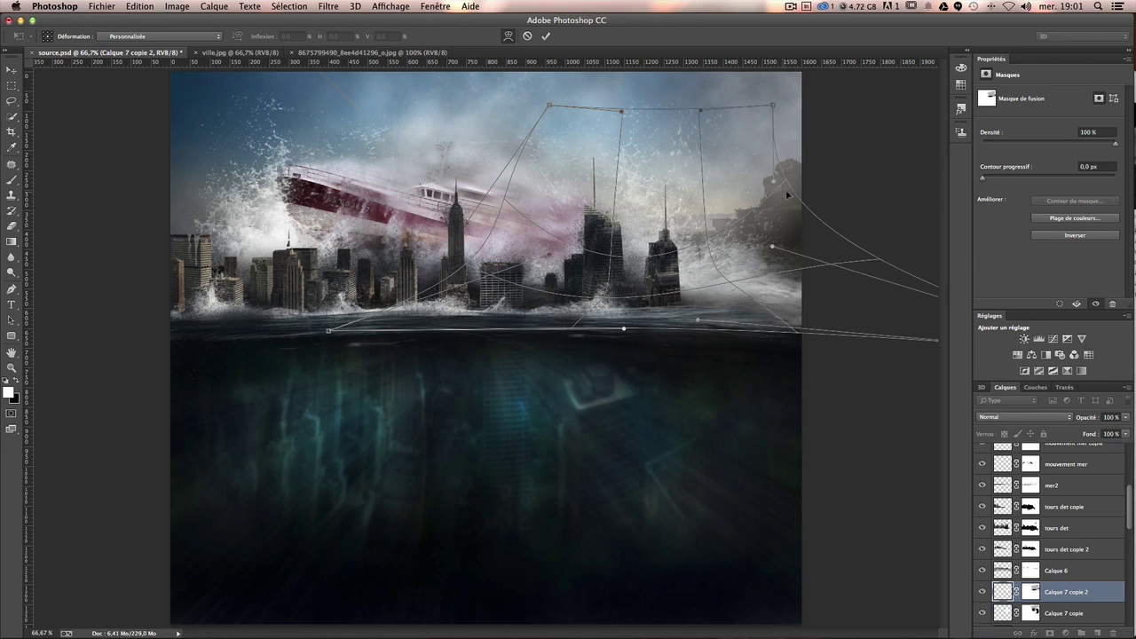
left_click_drag(786, 194, 753, 206)
left_click_drag(531, 212, 580, 241)
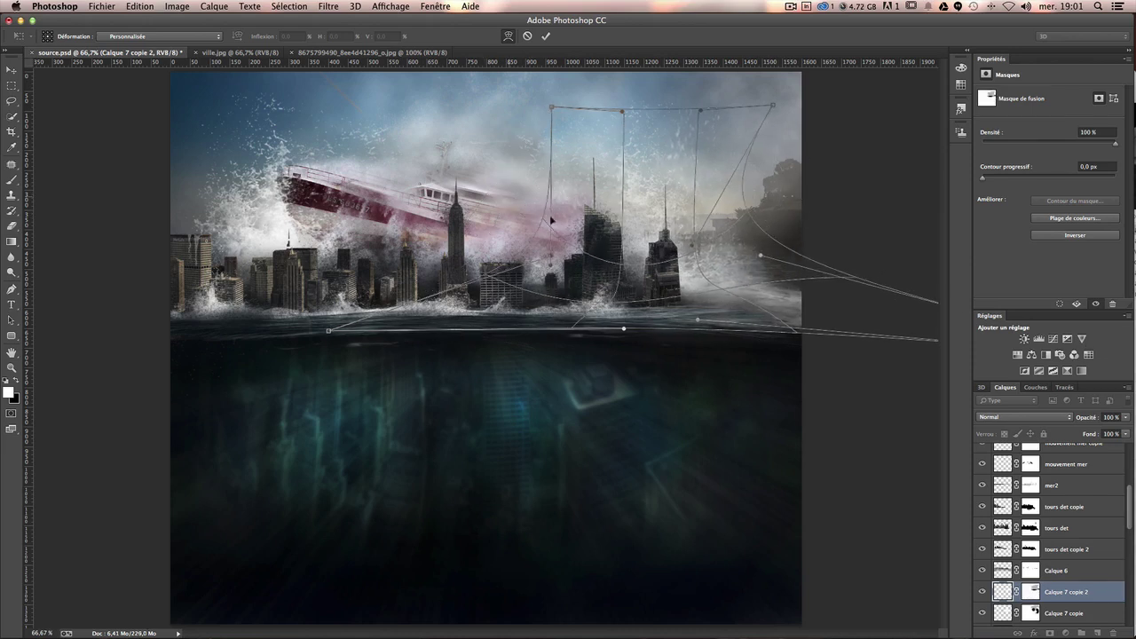
left_click_drag(648, 140, 651, 172)
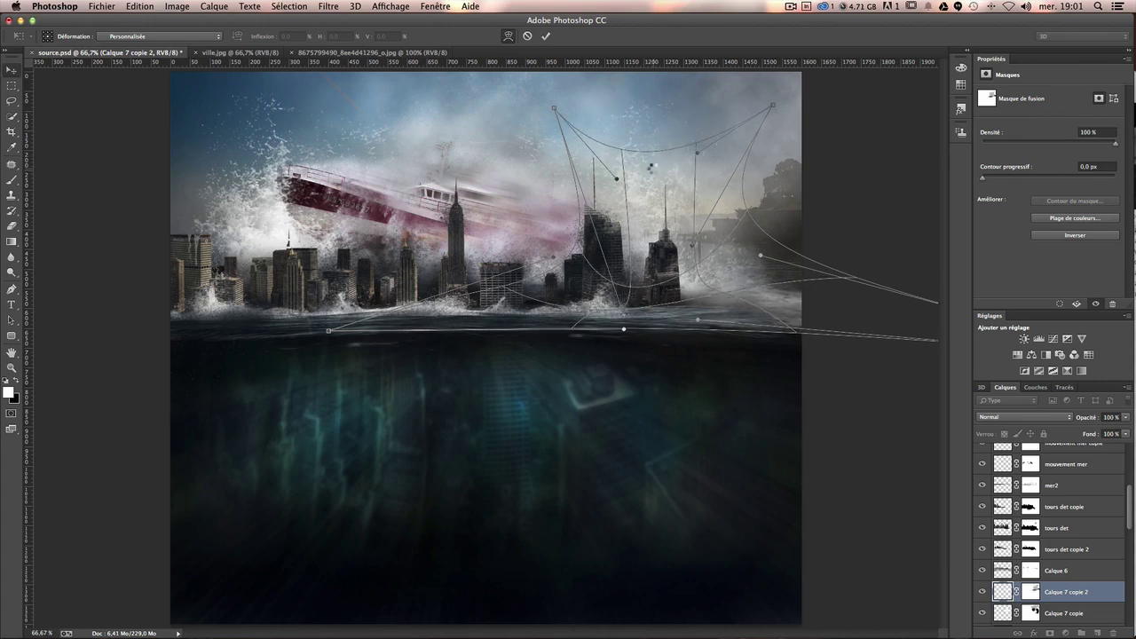
key("Return")
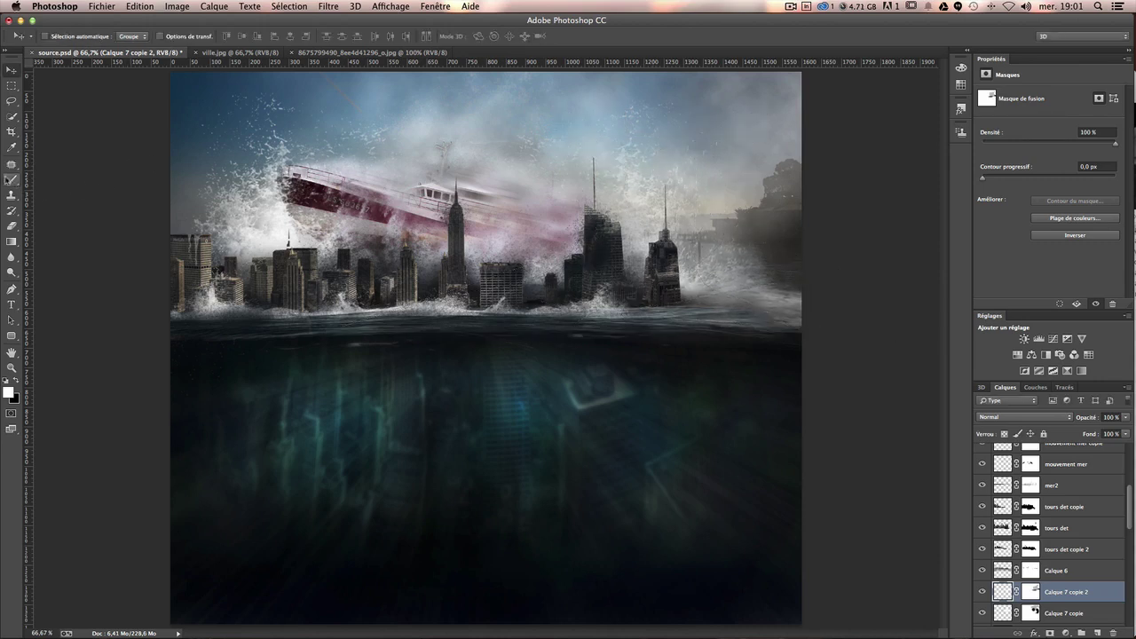
Tone down the bright warped spray near the tall building and right tower's base on the mask.
key("b")
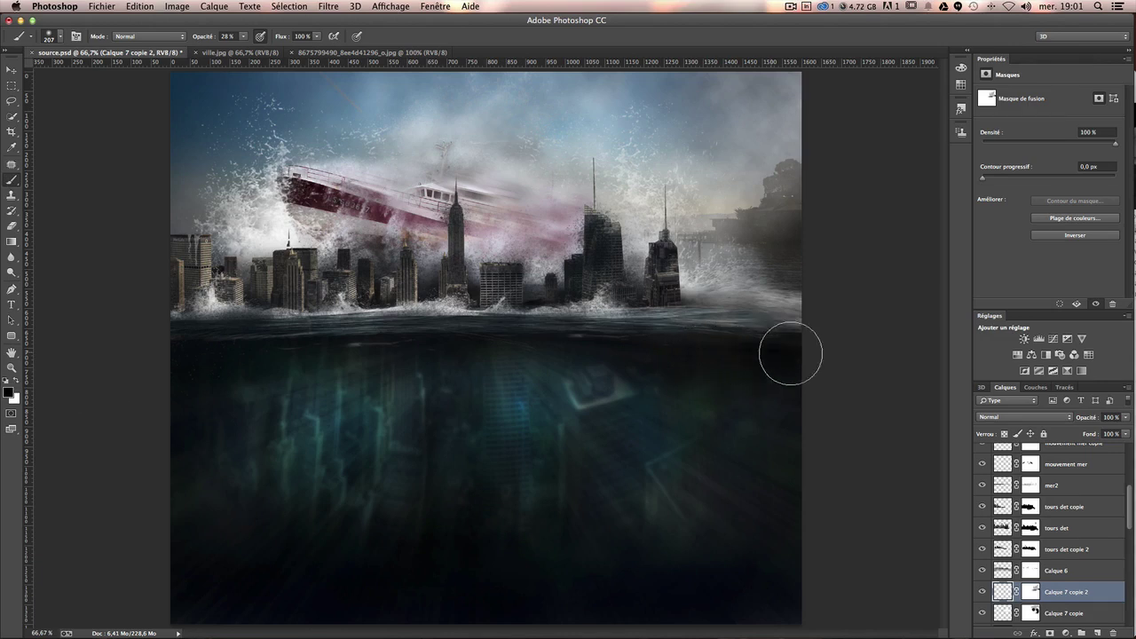
left_click(710, 300)
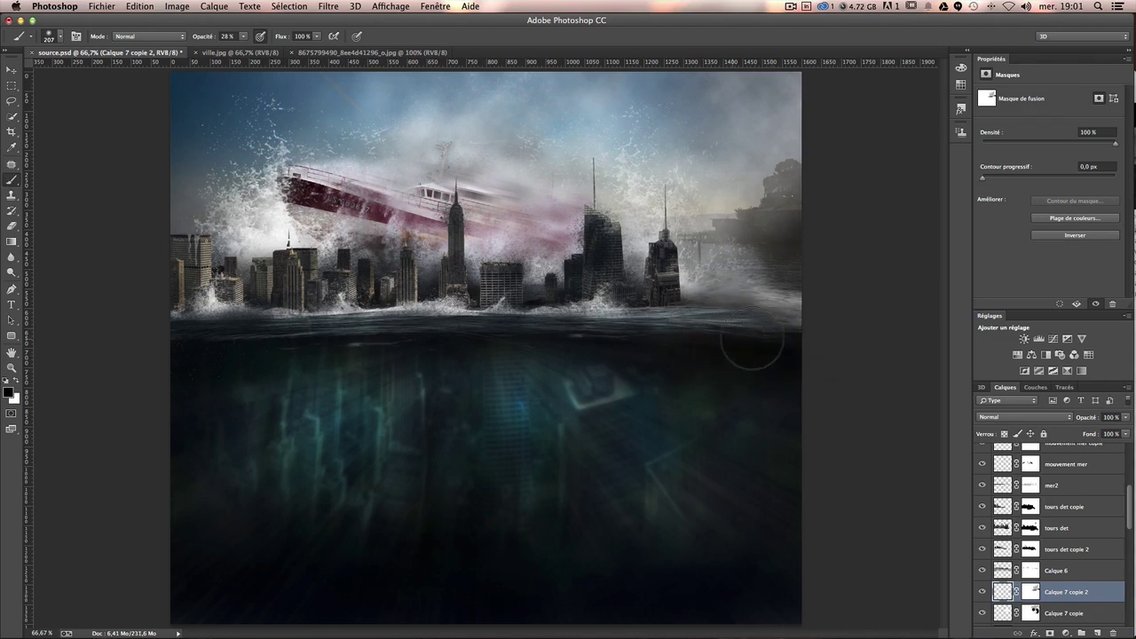
mouse_move(769, 241)
left_mouse_down()
mouse_move(648, 289)
mouse_move(625, 256)
left_mouse_up()
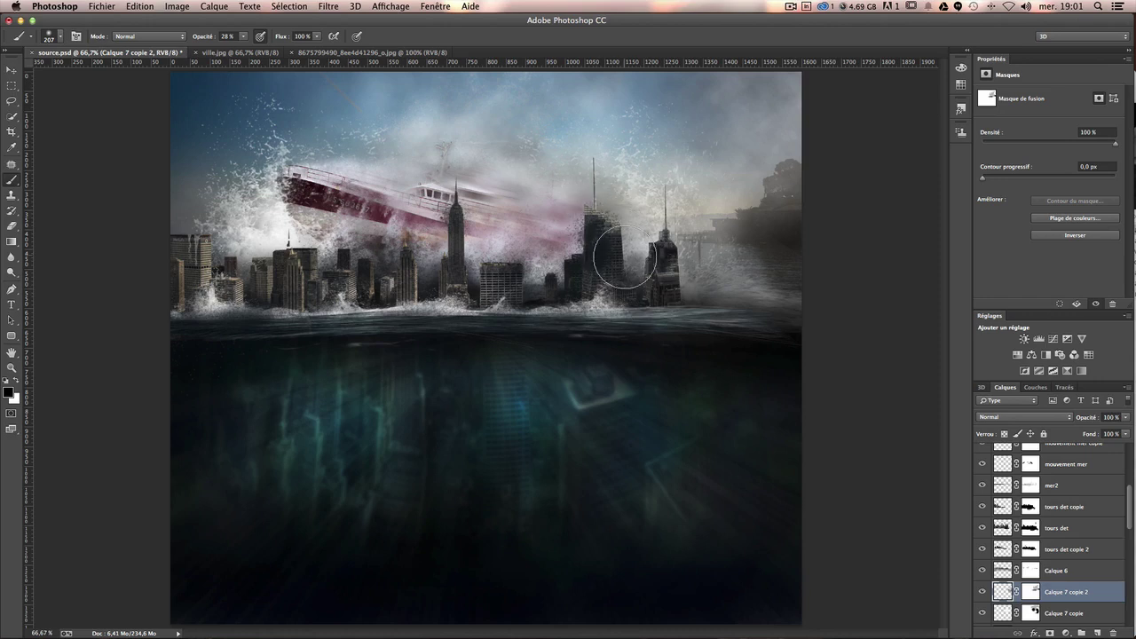
left_click(984, 592)
left_click(11, 69)
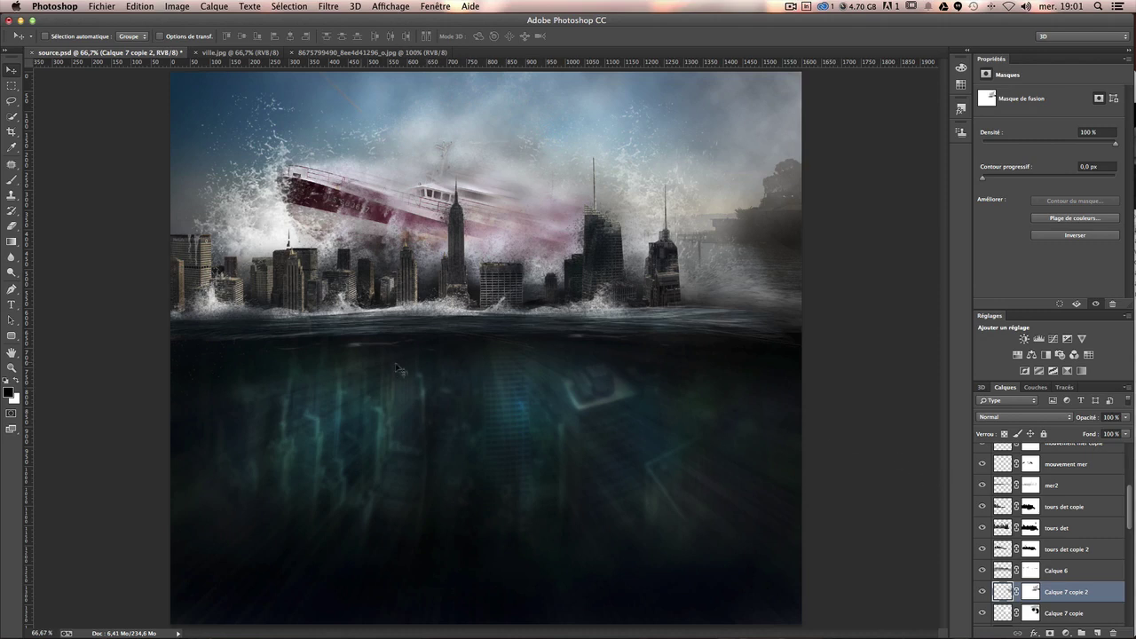
Create Calque 8 above vagues copie and set a 73 px brush.
scroll(1078, 530, "up", 3)
scroll(1078, 532, "up", 2)
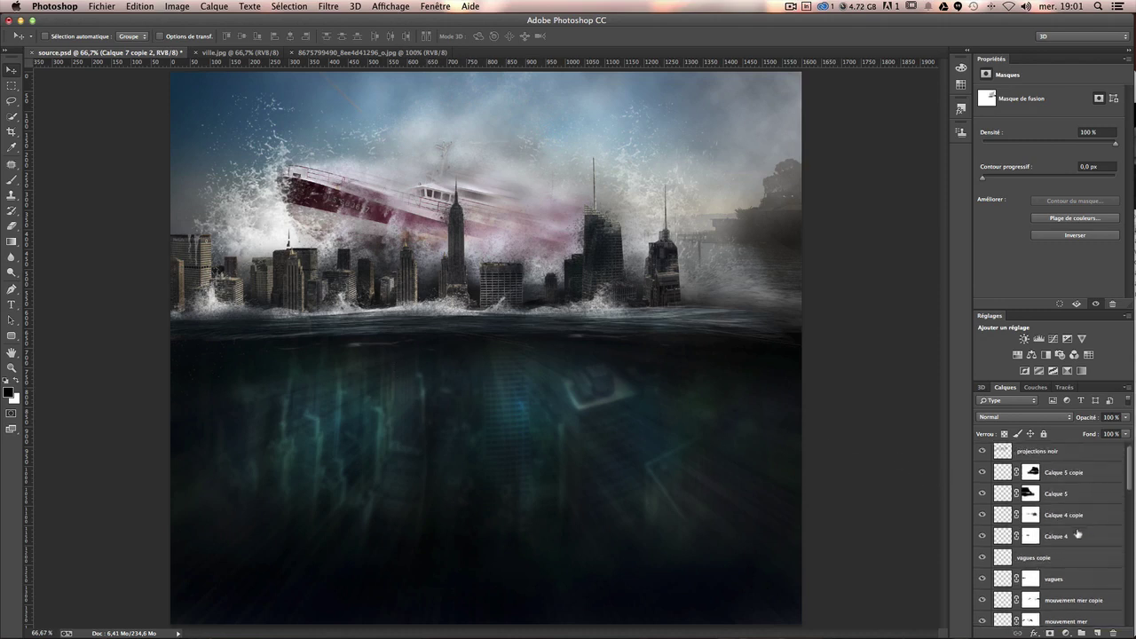
left_click(1067, 557)
left_click(982, 536)
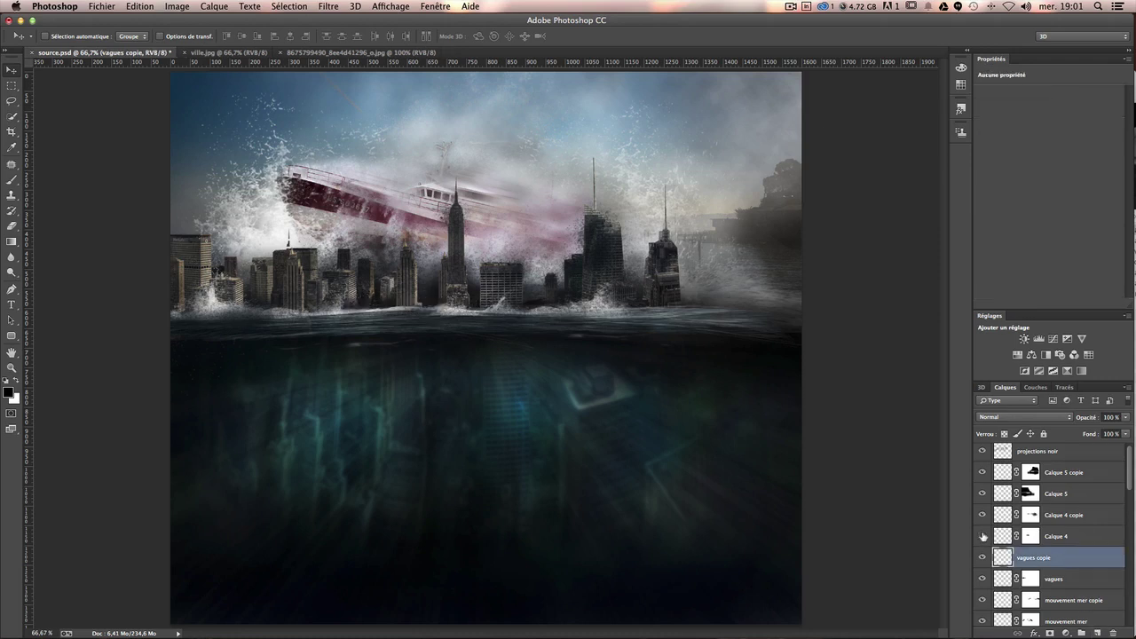
left_click(1096, 632)
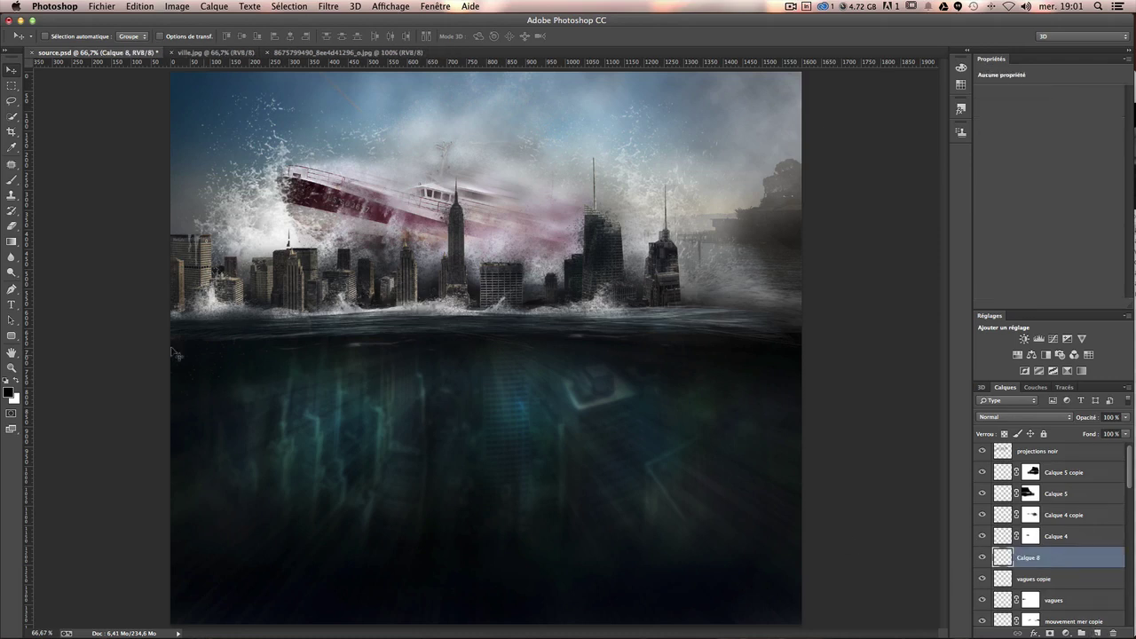
left_click(13, 179)
left_click_drag(427, 308, 389, 307)
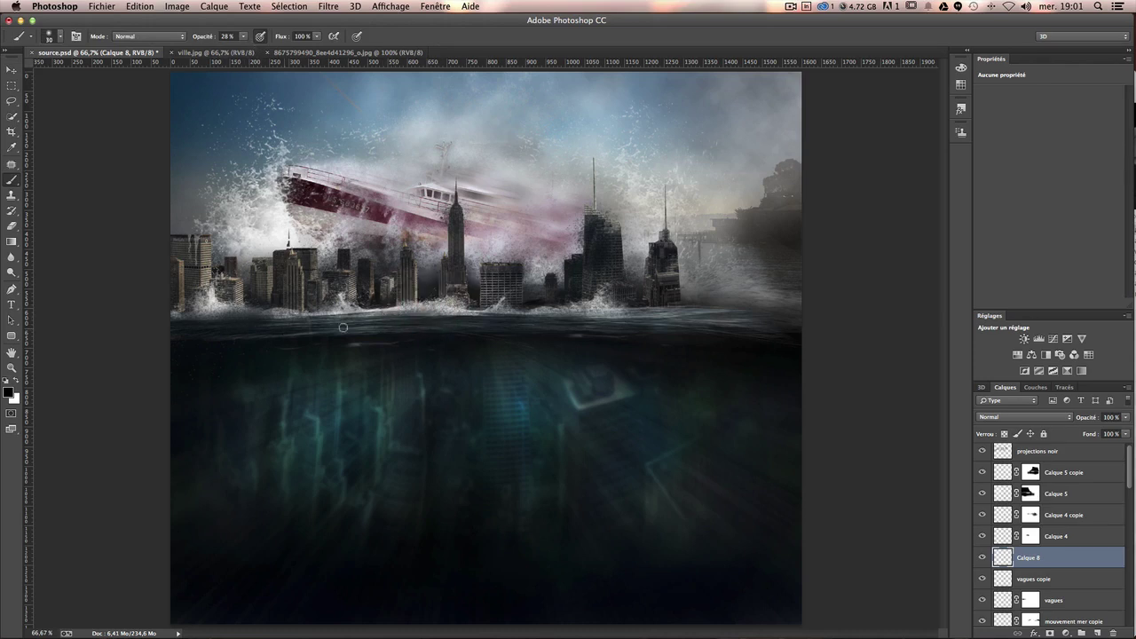
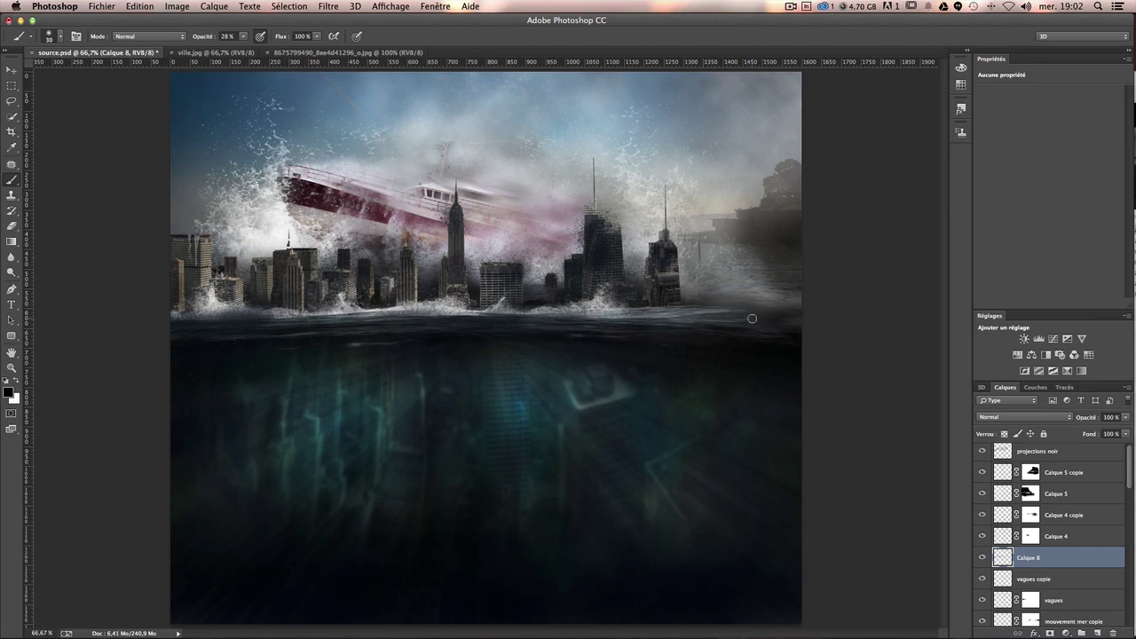
Undo the last brush stroke on Calque 8, resizing the brush to 125 and back to about 51.
left_click_drag(750, 317, 798, 317)
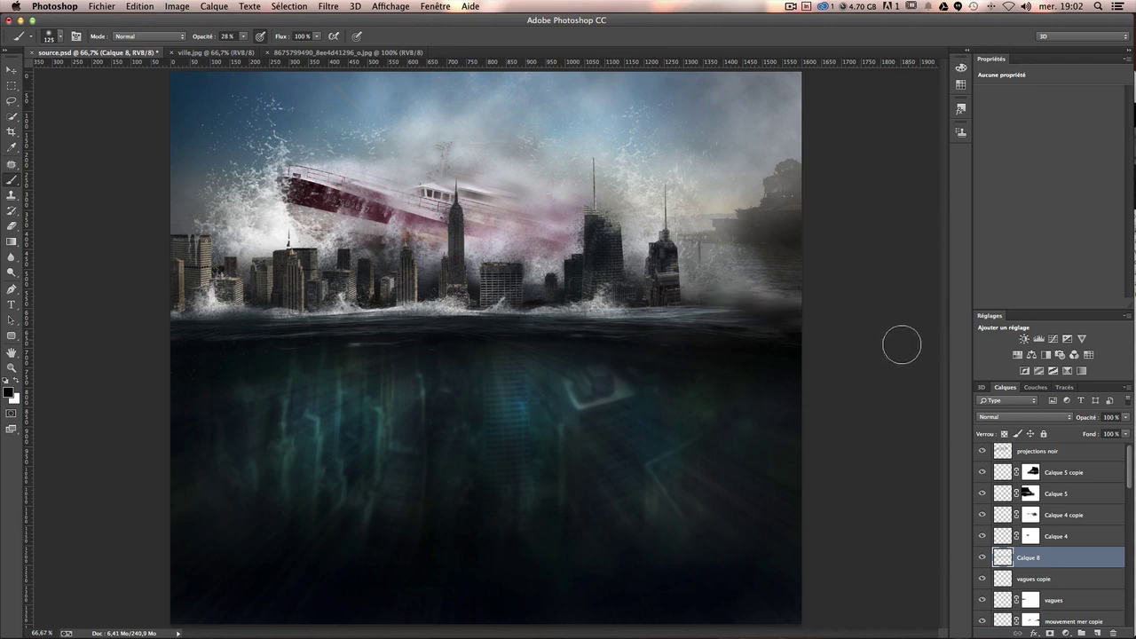
key("ctrl+z")
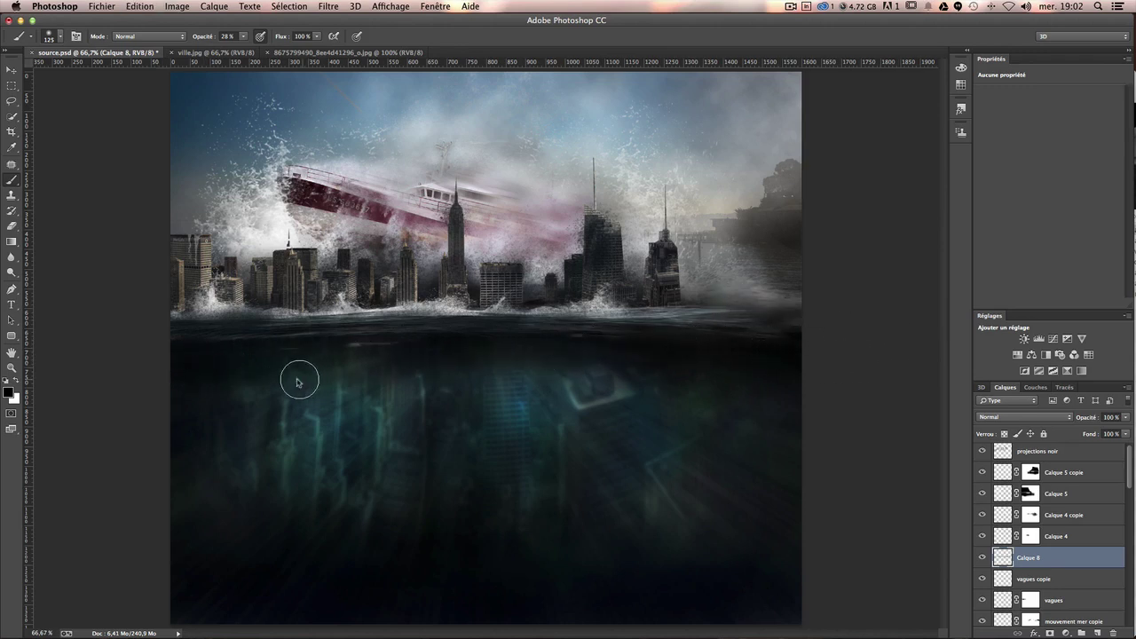
left_click_drag(297, 382, 233, 359)
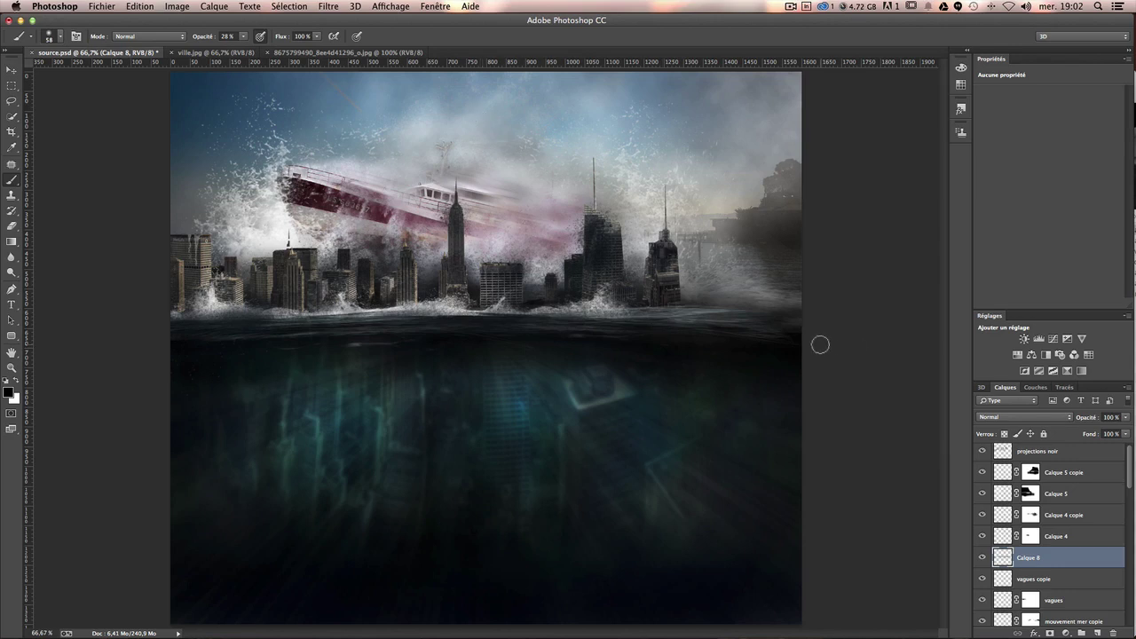
Target the brouillard layer mask with a 768 px scatter brush and white as the colour.
scroll(1069, 589, "down", 6)
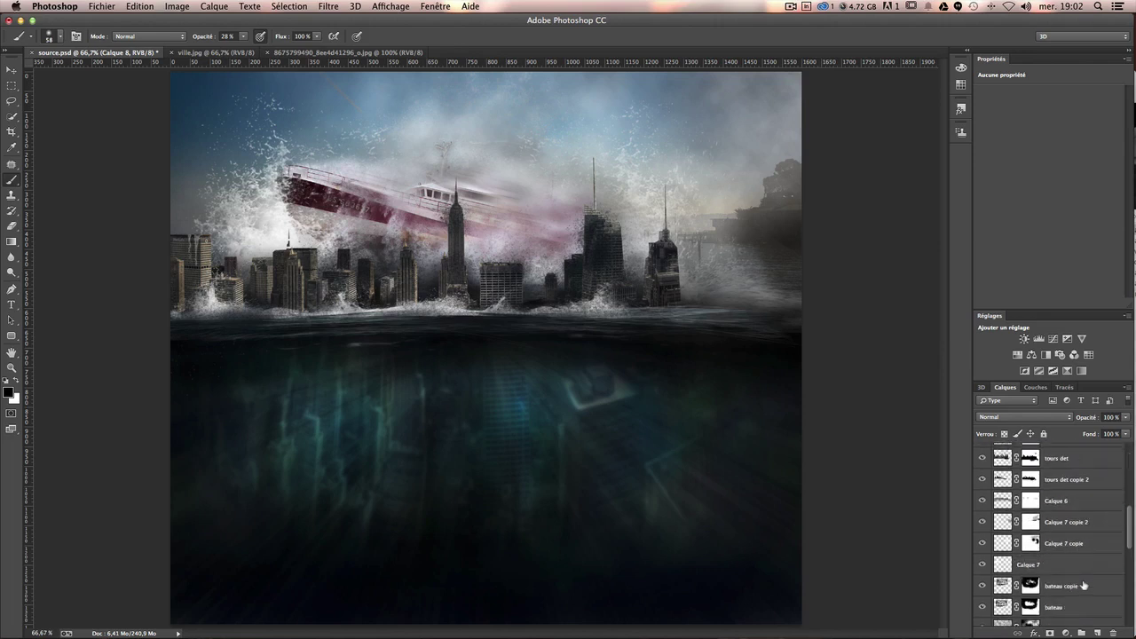
scroll(1067, 599, "down", 3)
scroll(1040, 578, "down", 1)
left_click(1029, 593)
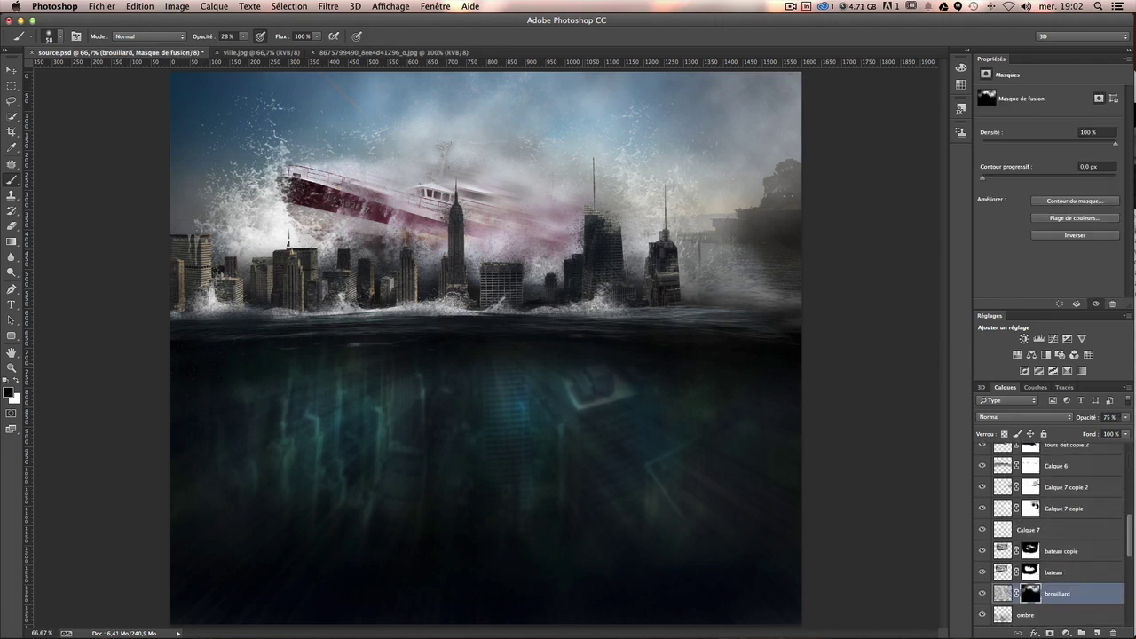
left_click(51, 38)
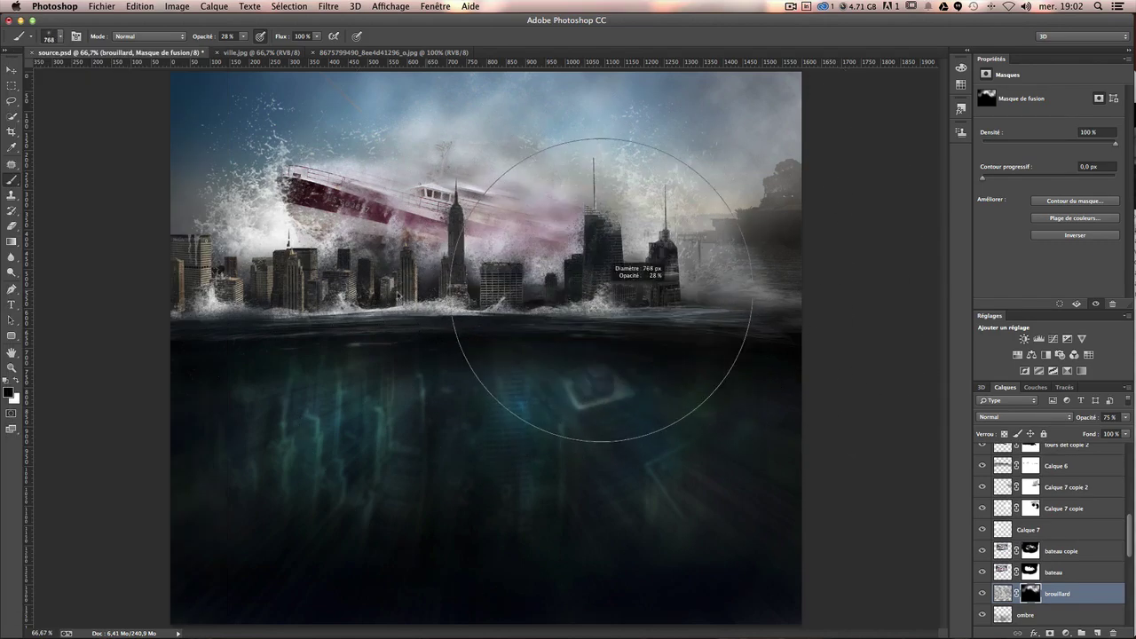
left_click_drag(231, 204, 204, 231)
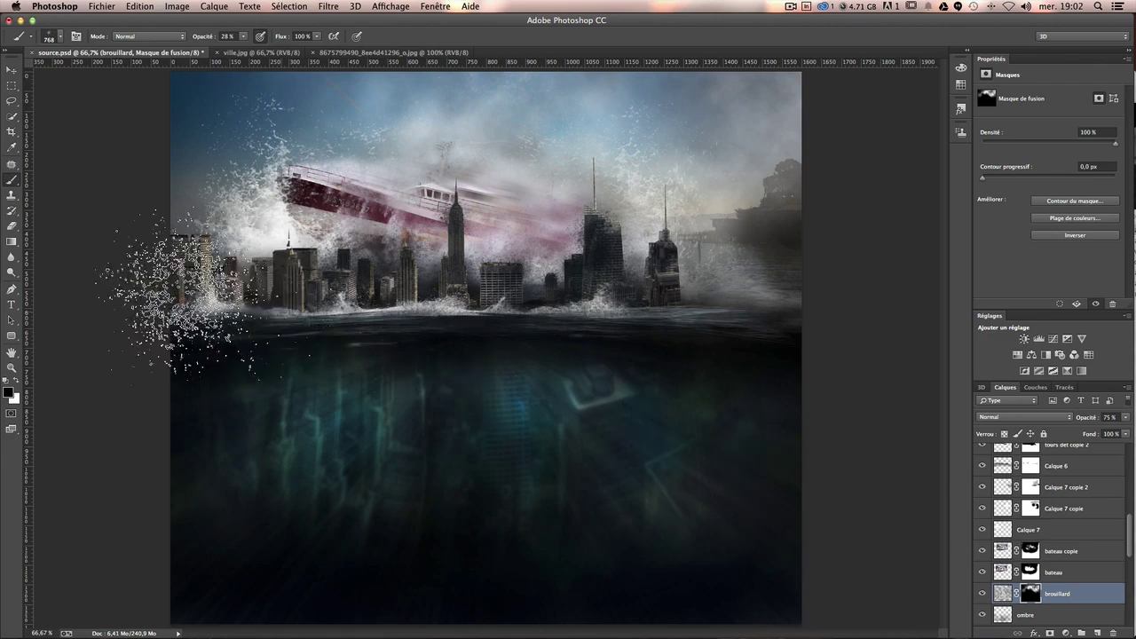
key("x")
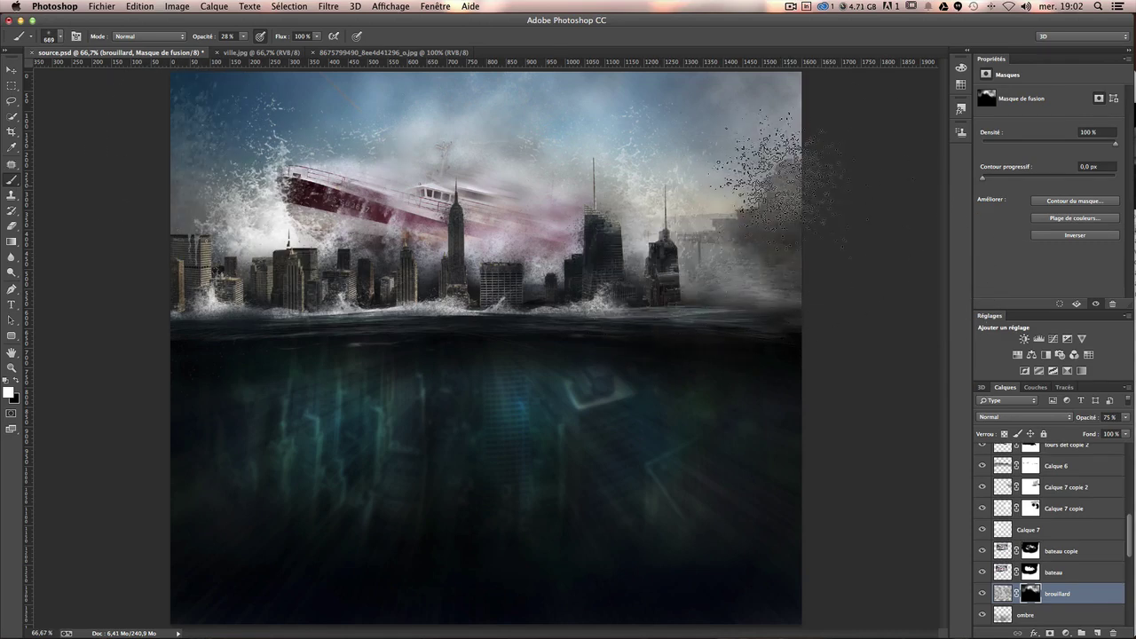
Paint the fog mask edges at 669 px and 50% opacity, alternating white and black.
key("bracketleft")
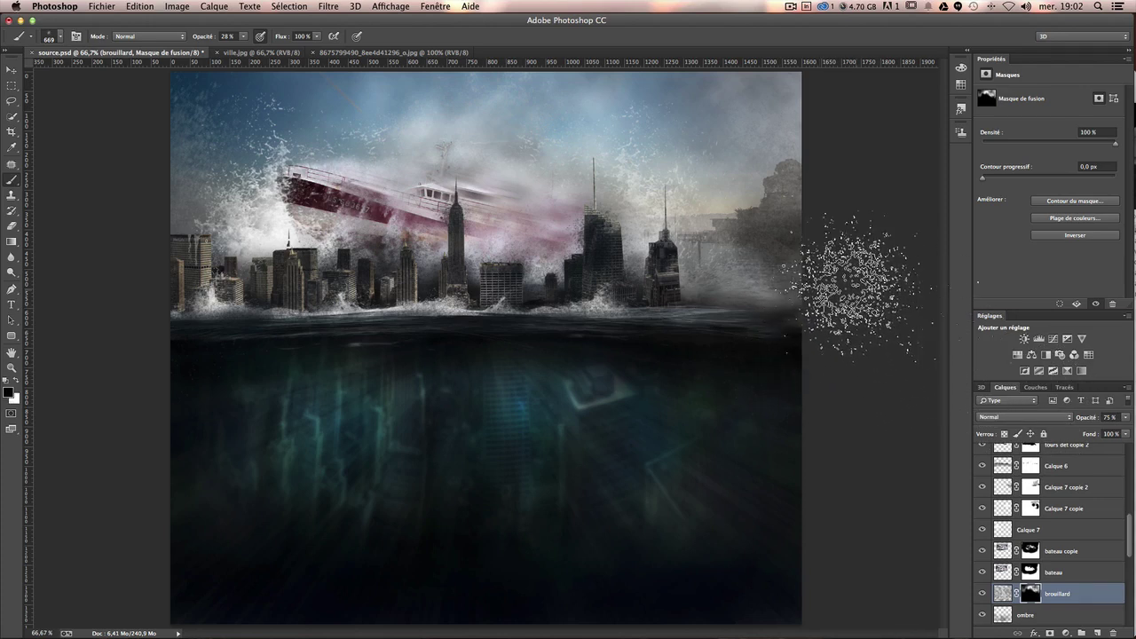
right_click(832, 268)
key("Escape")
mouse_move(799, 240)
left_mouse_down()
mouse_move(757, 240)
mouse_move(776, 228)
left_mouse_up()
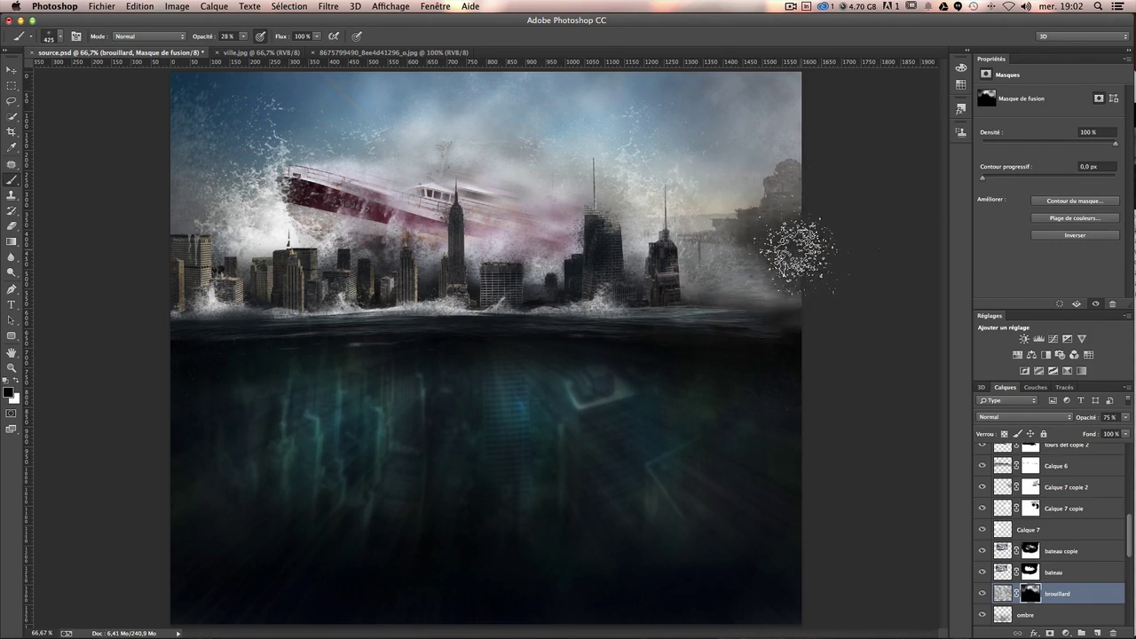
left_click(243, 37)
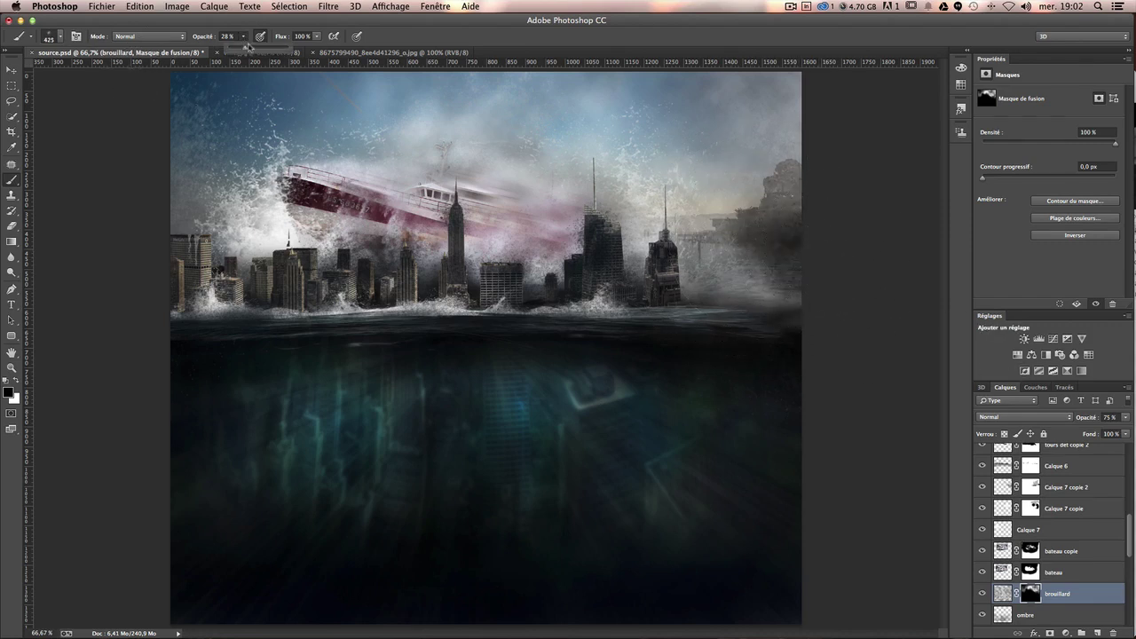
left_click_drag(263, 47, 256, 47)
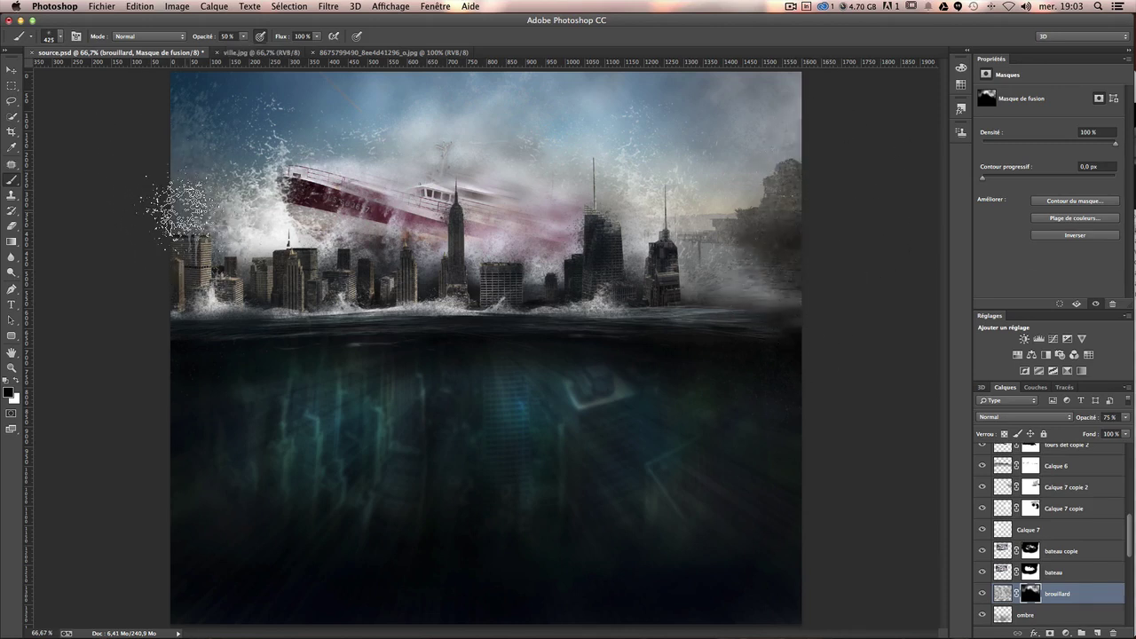
key("x")
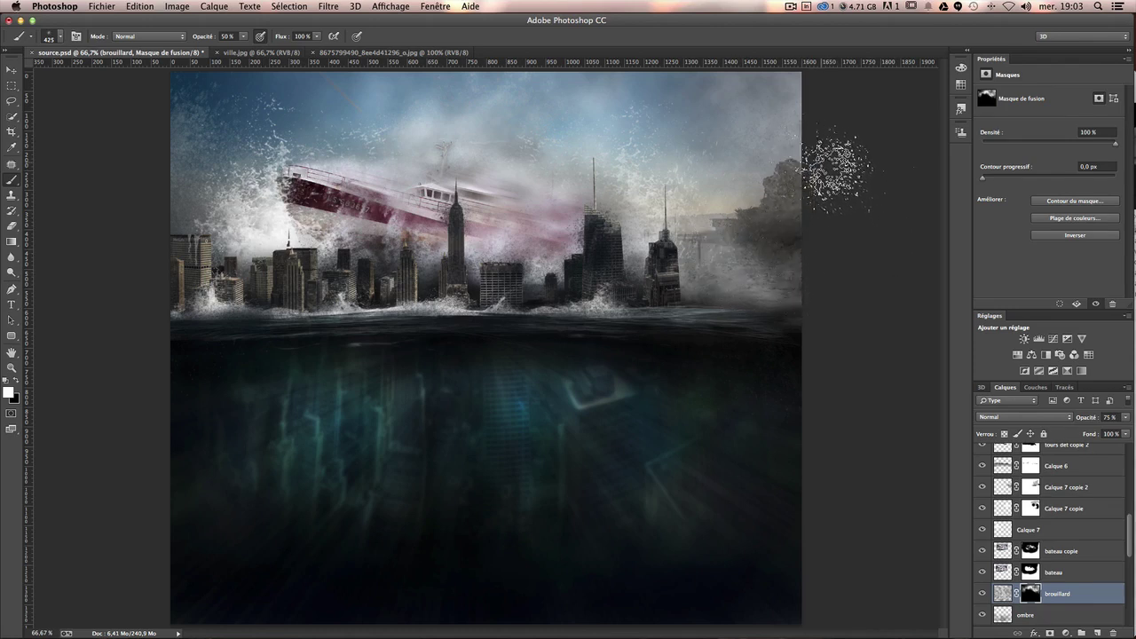
key("x")
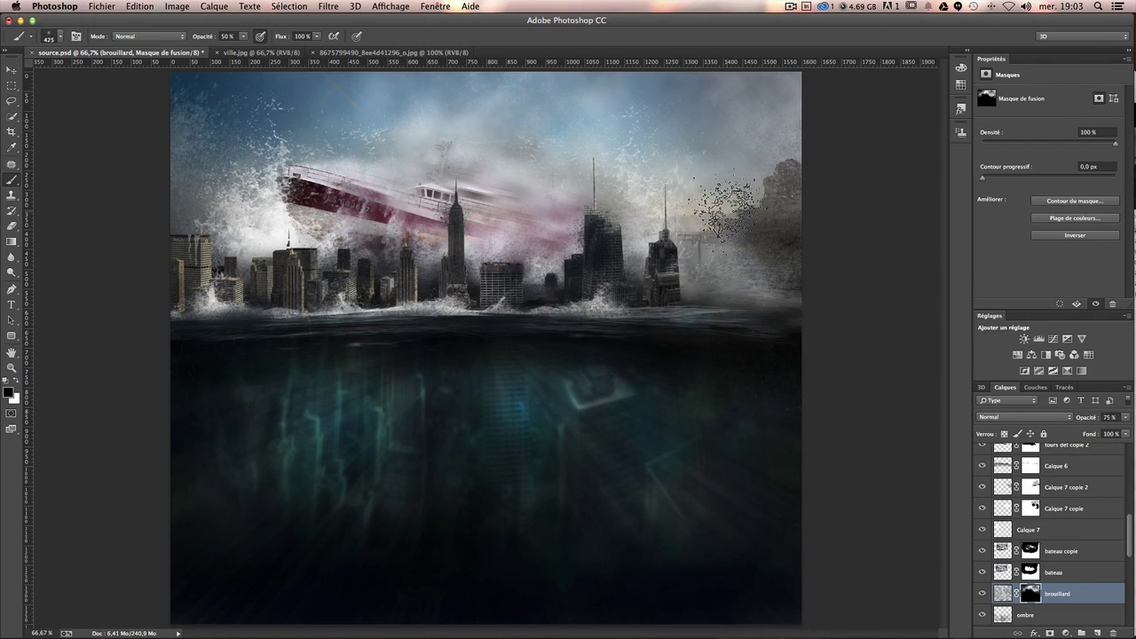
scroll(994, 615, "down", 5)
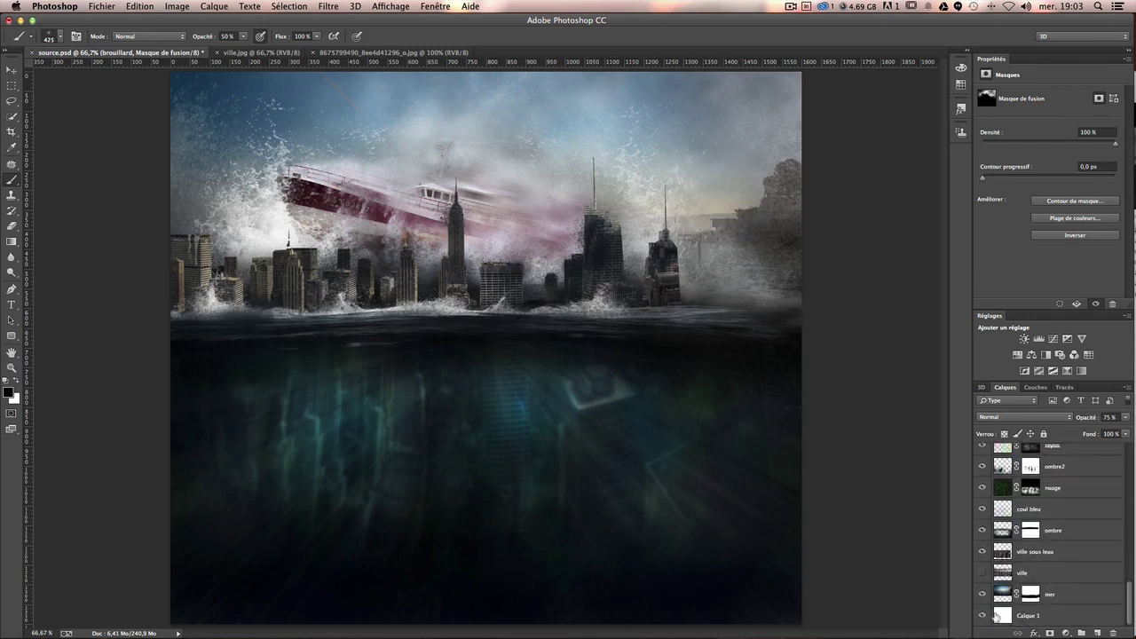
Show the ville layer, shift it 12 px, add a white mask and mask out the right buildings.
left_click(981, 573)
left_click(1035, 572)
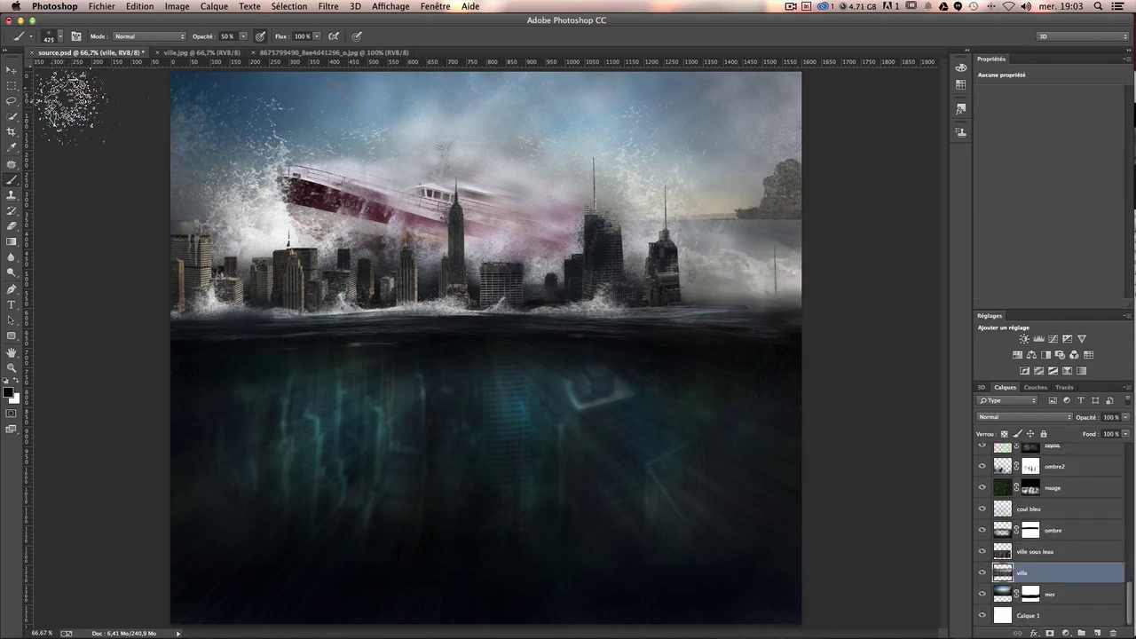
left_click(11, 70)
mouse_move(423, 414)
left_mouse_down()
mouse_move(408, 320)
mouse_move(482, 323)
mouse_move(405, 321)
mouse_move(420, 326)
left_mouse_up()
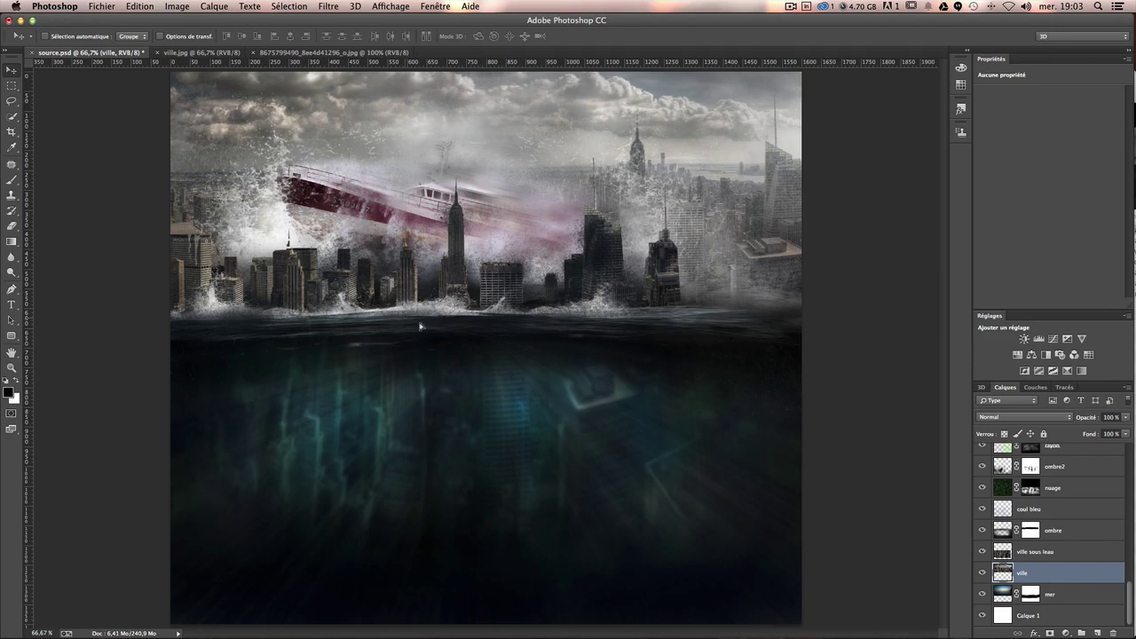
left_click(1049, 632)
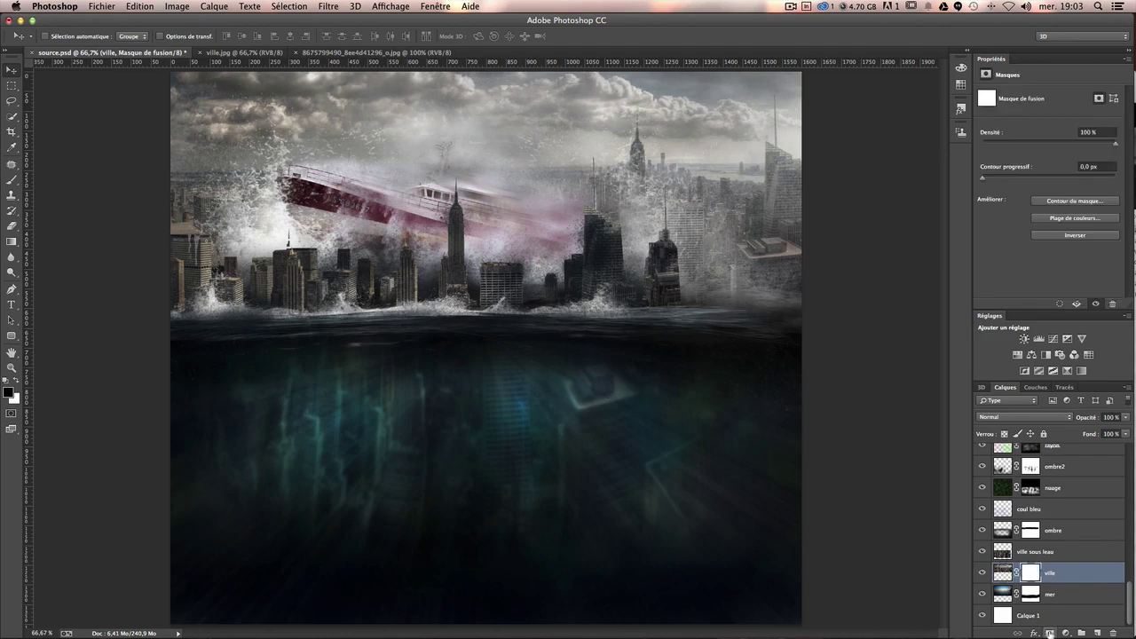
left_click(12, 179)
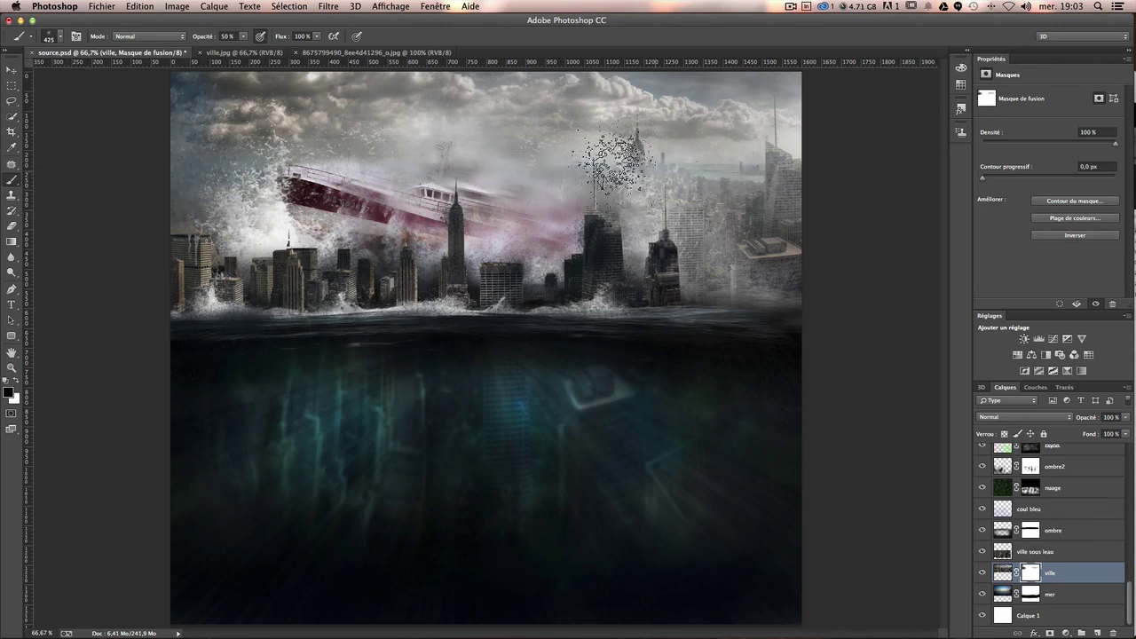
mouse_move(643, 159)
left_mouse_down()
mouse_move(617, 158)
mouse_move(723, 186)
mouse_move(825, 188)
mouse_move(765, 135)
left_mouse_up()
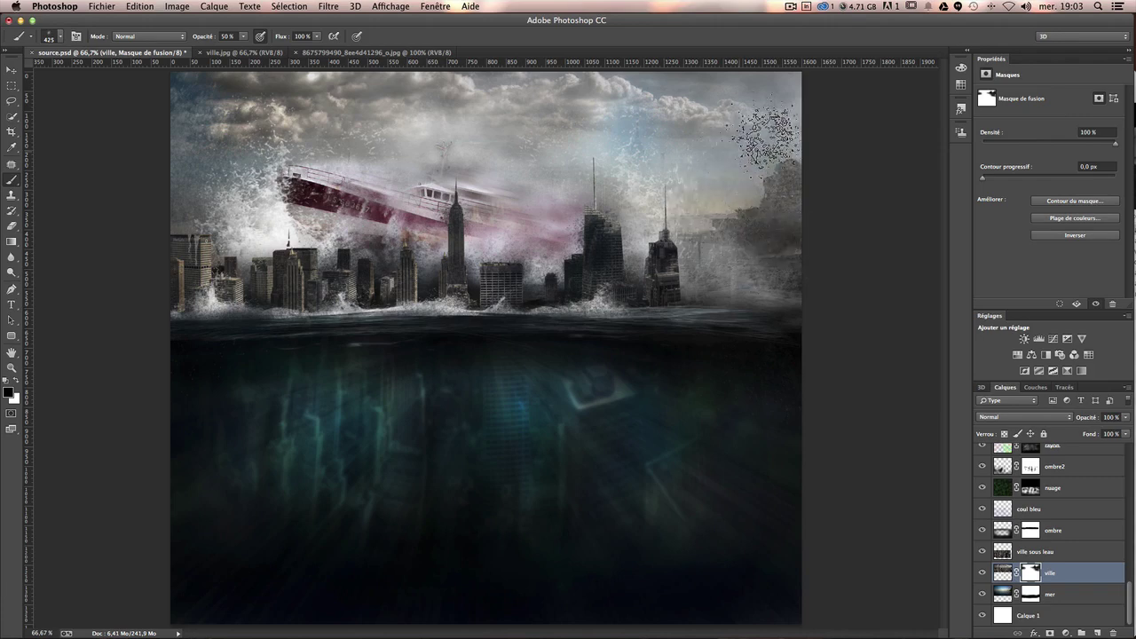
With a soft round brush at 16% opacity, fade ville above the boat, right tower and right sky.
left_click(61, 38)
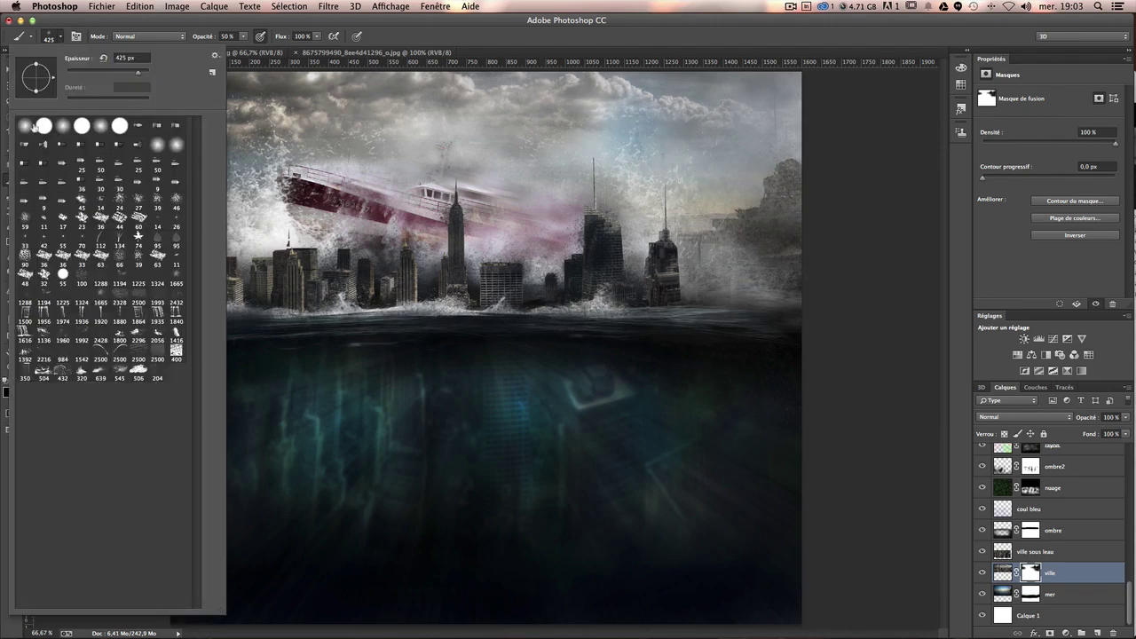
left_click(162, 130)
left_click(875, 203)
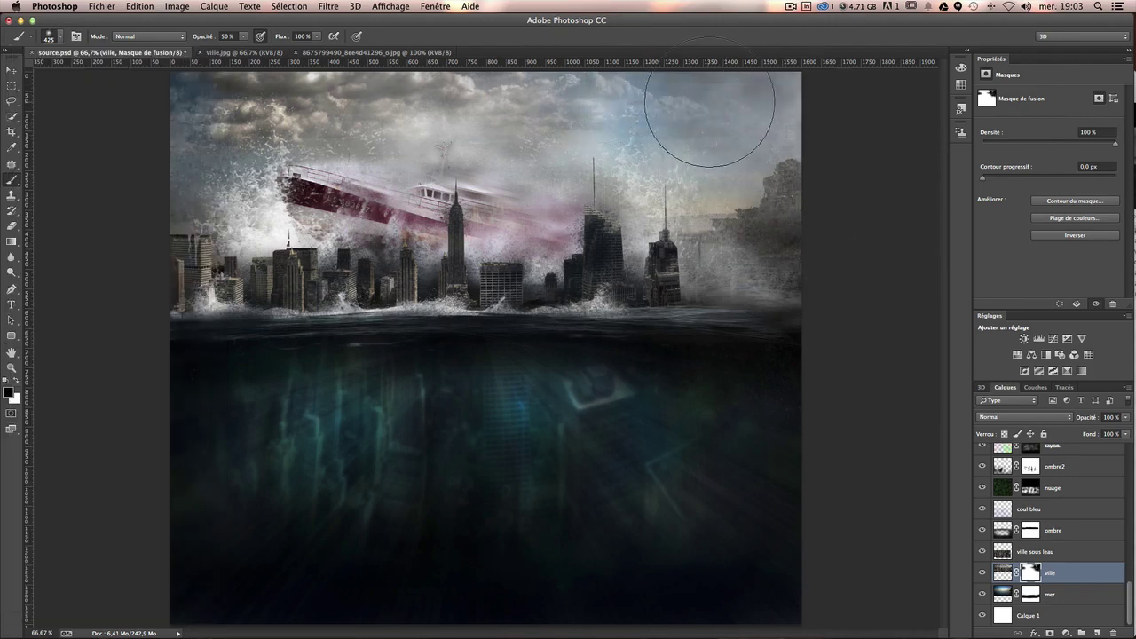
left_click(244, 37)
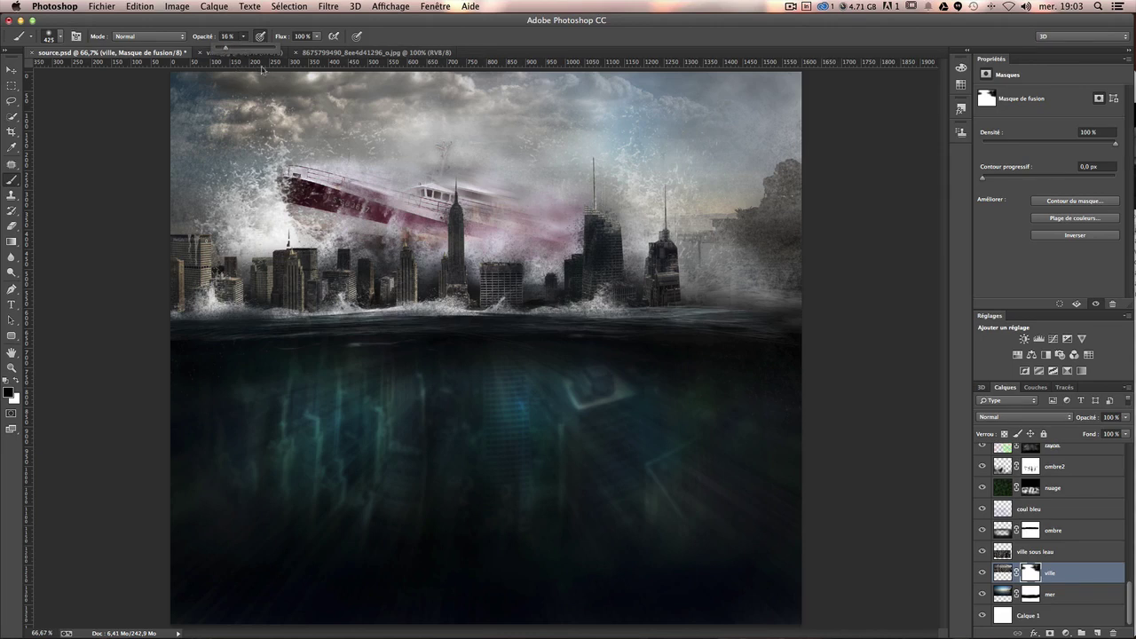
left_click(262, 70)
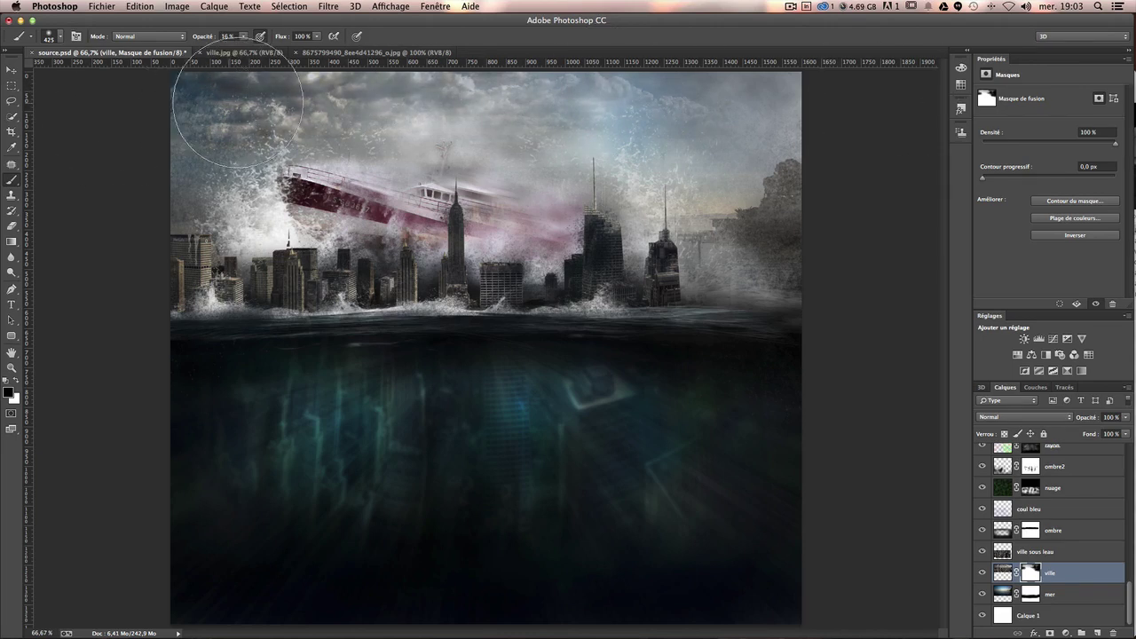
left_click_drag(283, 124, 244, 256)
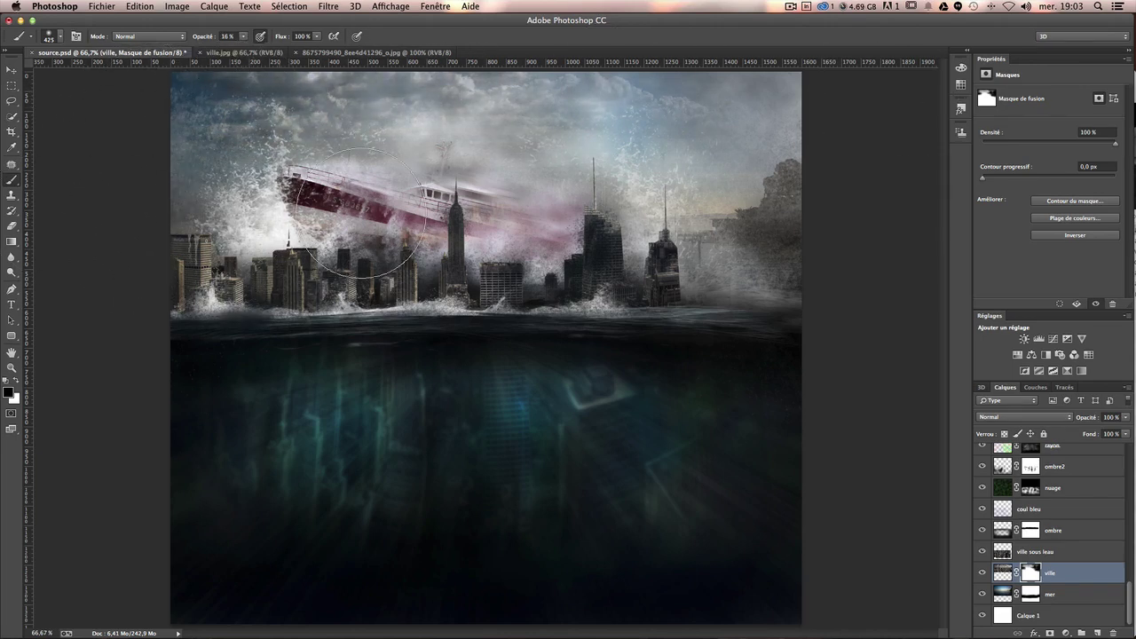
mouse_move(697, 122)
left_mouse_down()
mouse_move(621, 271)
mouse_move(706, 261)
left_mouse_up()
mouse_move(873, 182)
left_mouse_down()
mouse_move(654, 190)
mouse_move(380, 127)
mouse_move(579, 169)
mouse_move(482, 132)
mouse_move(609, 195)
mouse_move(276, 228)
mouse_move(190, 216)
mouse_move(608, 204)
mouse_move(798, 213)
mouse_move(773, 240)
left_mouse_up()
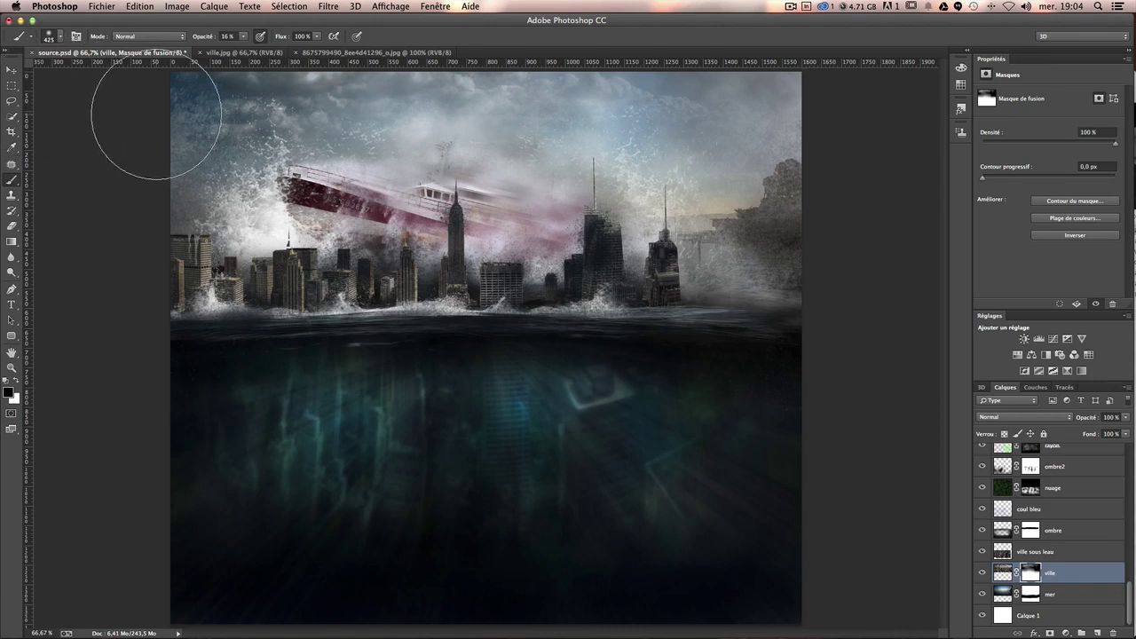
left_click(8, 71)
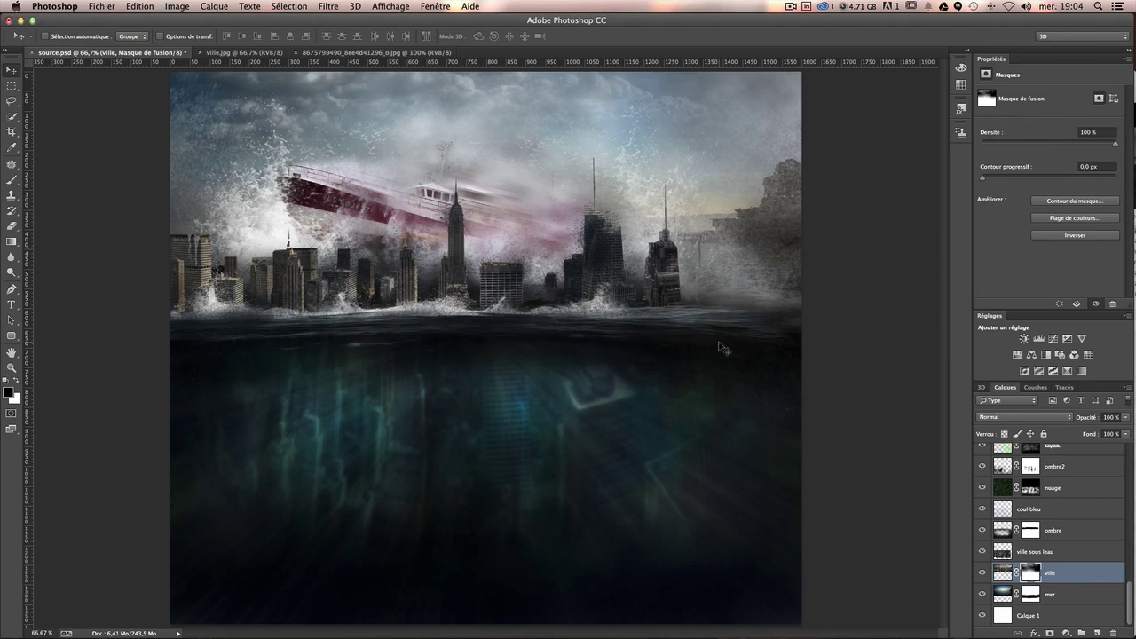
Select the projections noir layer and pick the splatter brush preset.
scroll(1086, 567, "up", 5)
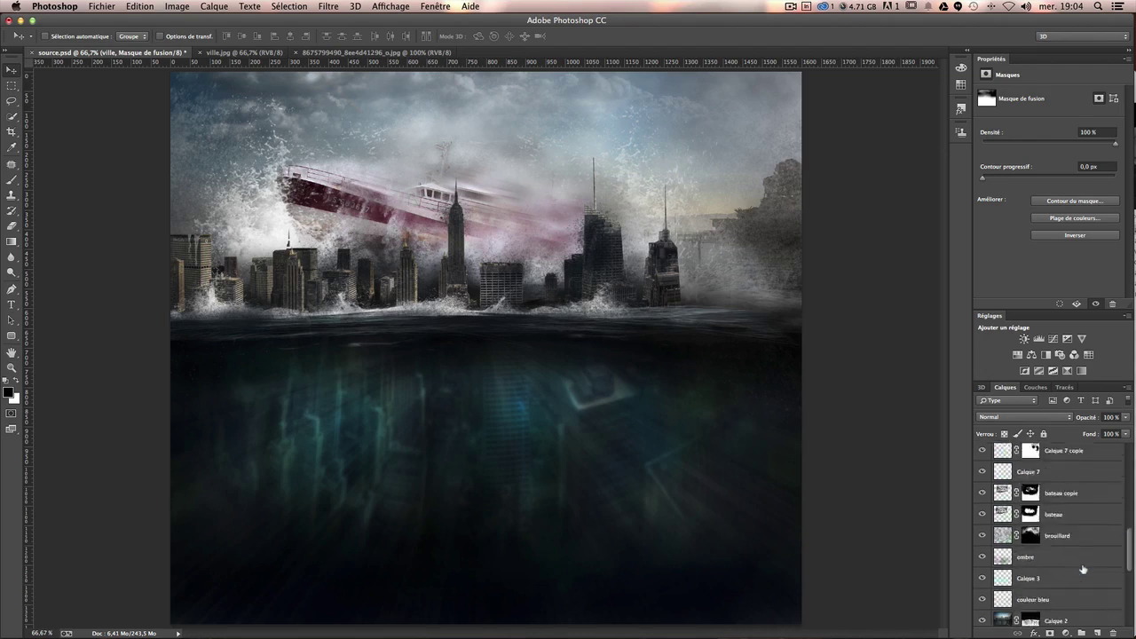
scroll(1087, 567, "up", 5)
scroll(1087, 532, "up", 5)
left_click(1087, 458)
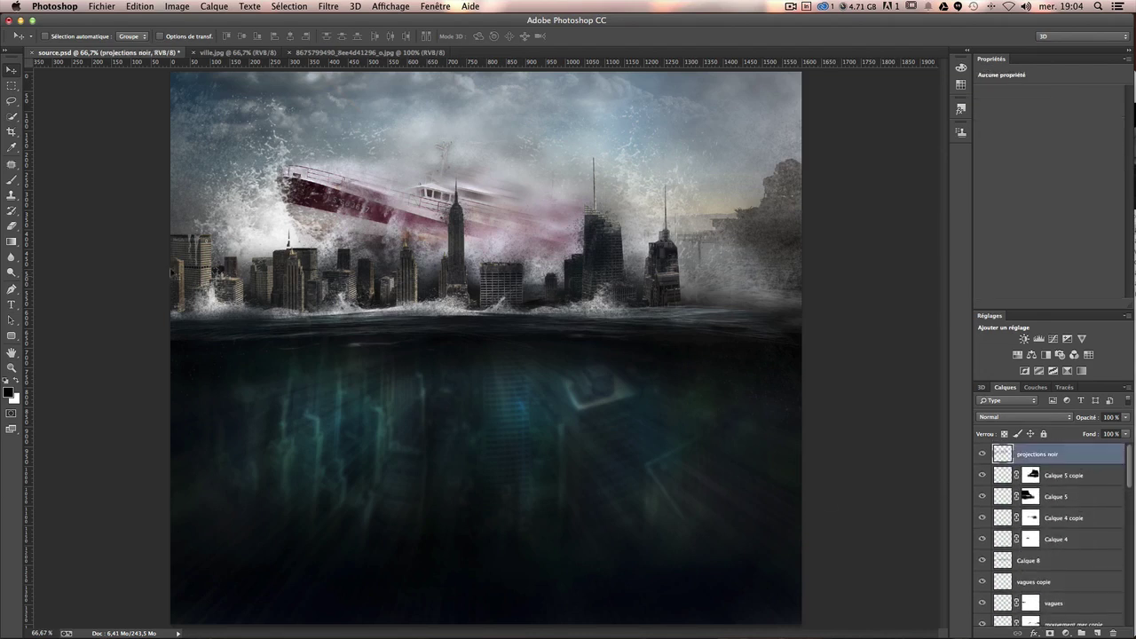
left_click(12, 181)
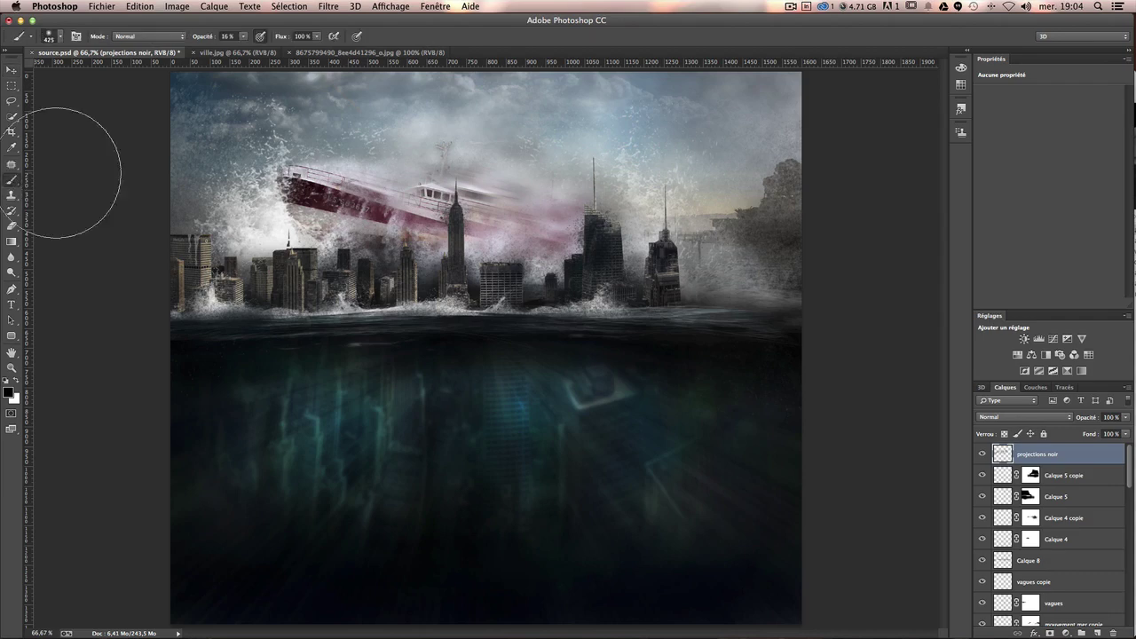
left_click(53, 34)
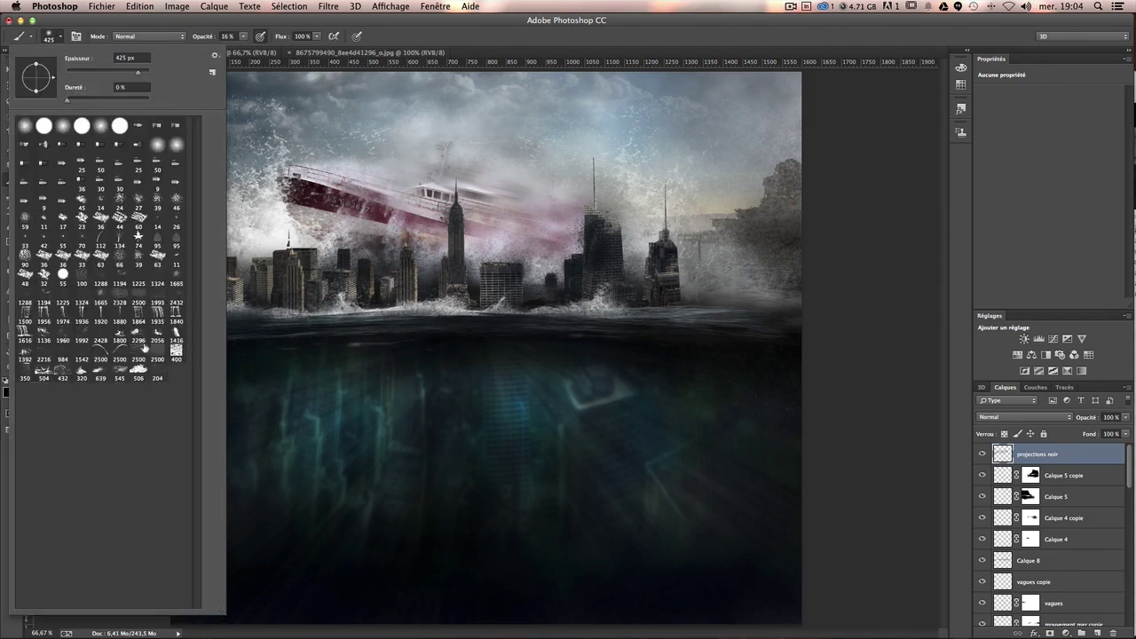
double_click(104, 302)
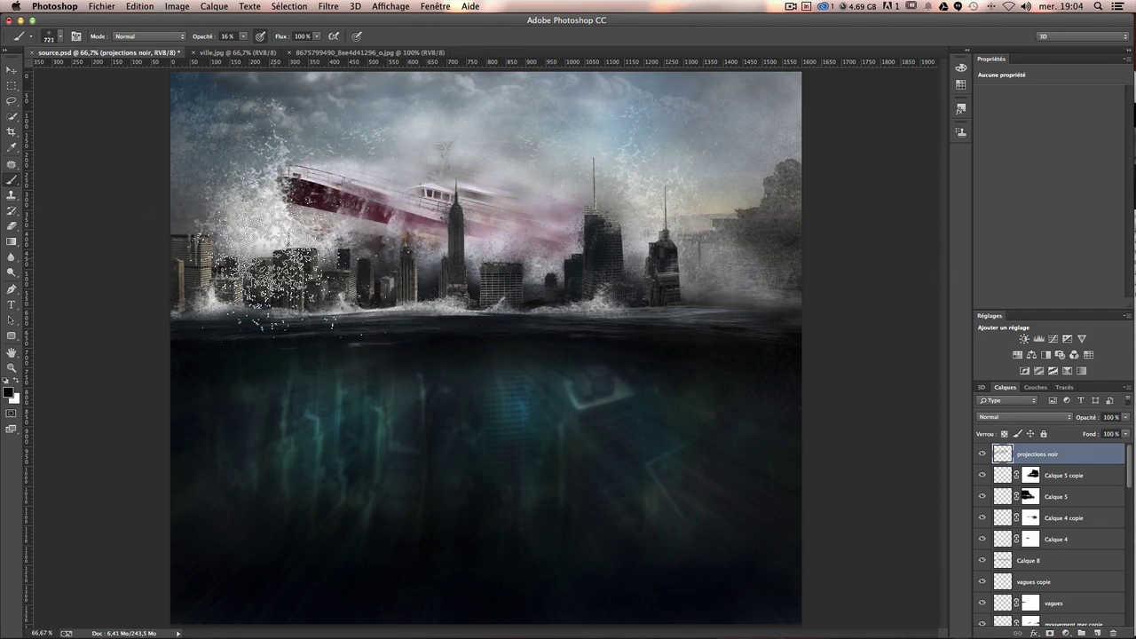
Set the splatter brush to 345 px at 50% opacity, then stamp all visible layers into Calque 9.
left_click(243, 39)
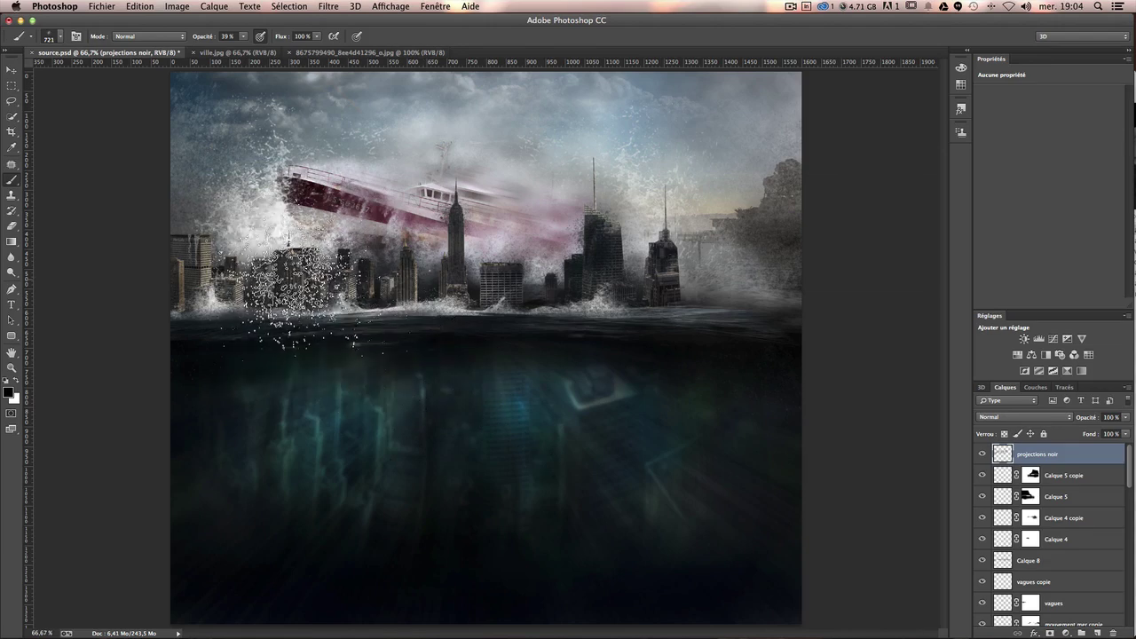
left_click_drag(298, 297, 282, 266)
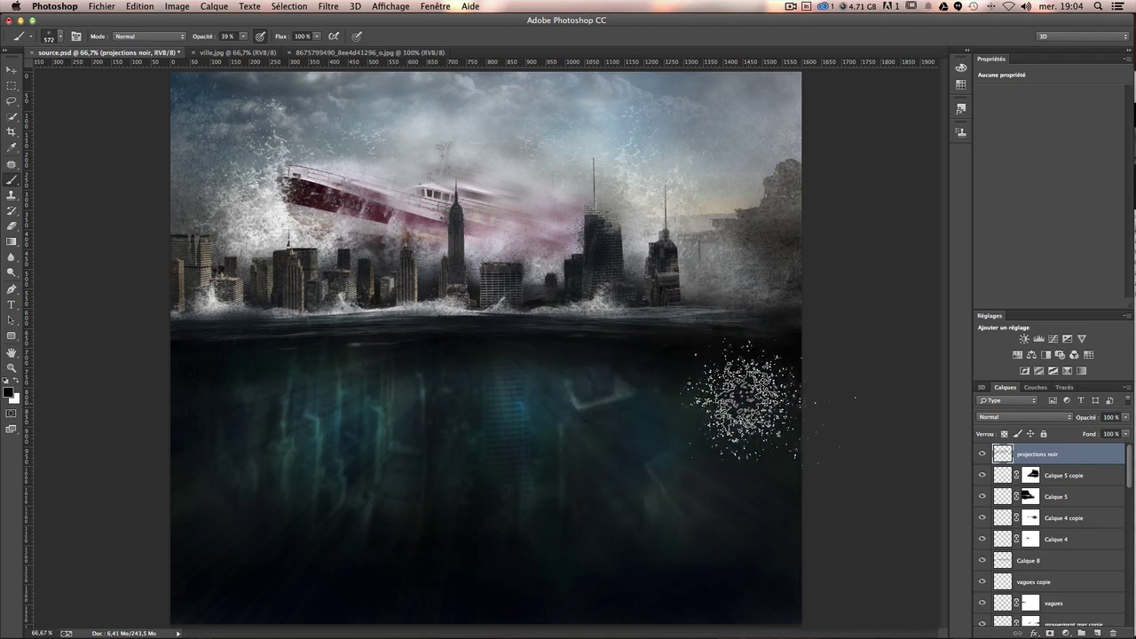
left_click_drag(746, 401, 715, 400)
key("5")
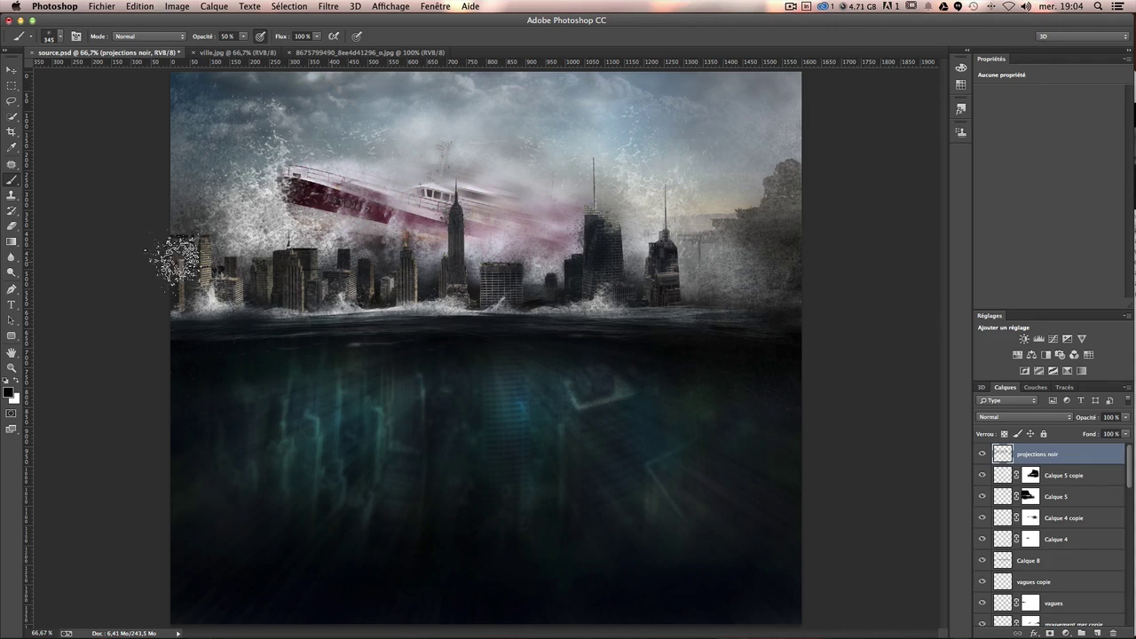
key("ctrl+z")
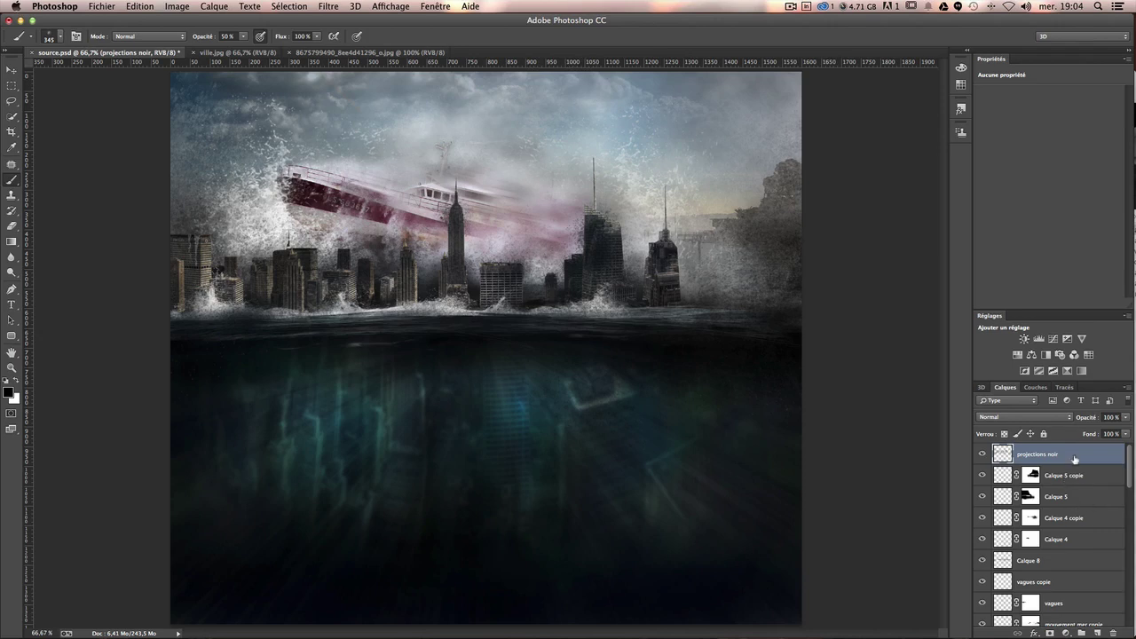
key("ctrl+alt+shift+e")
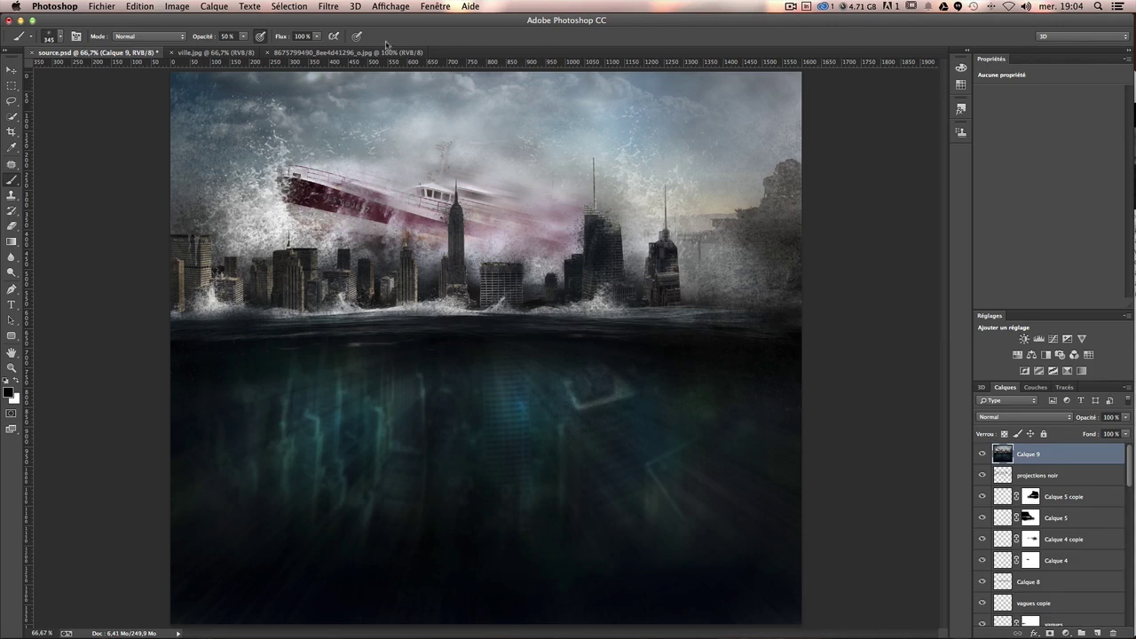
Apply a lens-correction vignette (amount -52, midpoint +29) to the merged Calque 9.
left_click(330, 6)
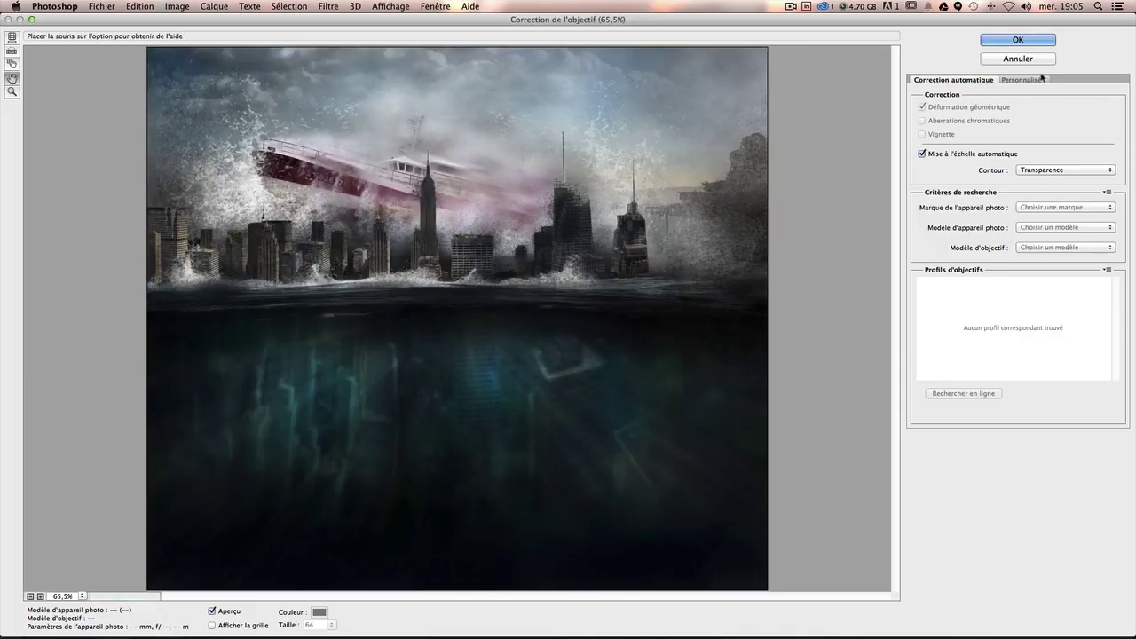
left_click(1022, 80)
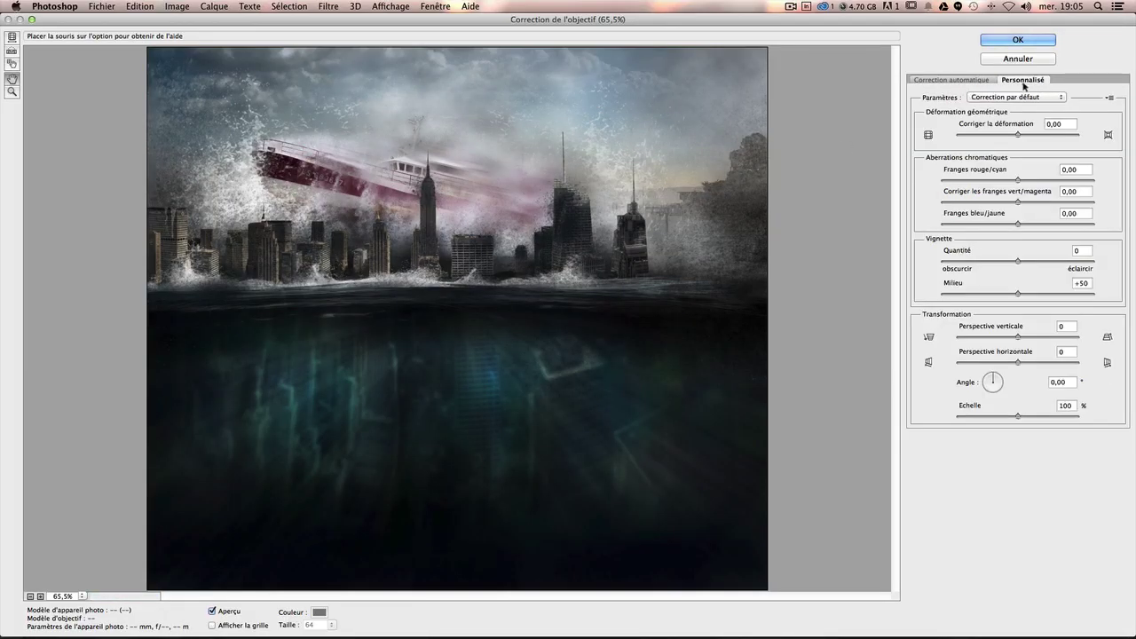
left_click_drag(1017, 261, 978, 261)
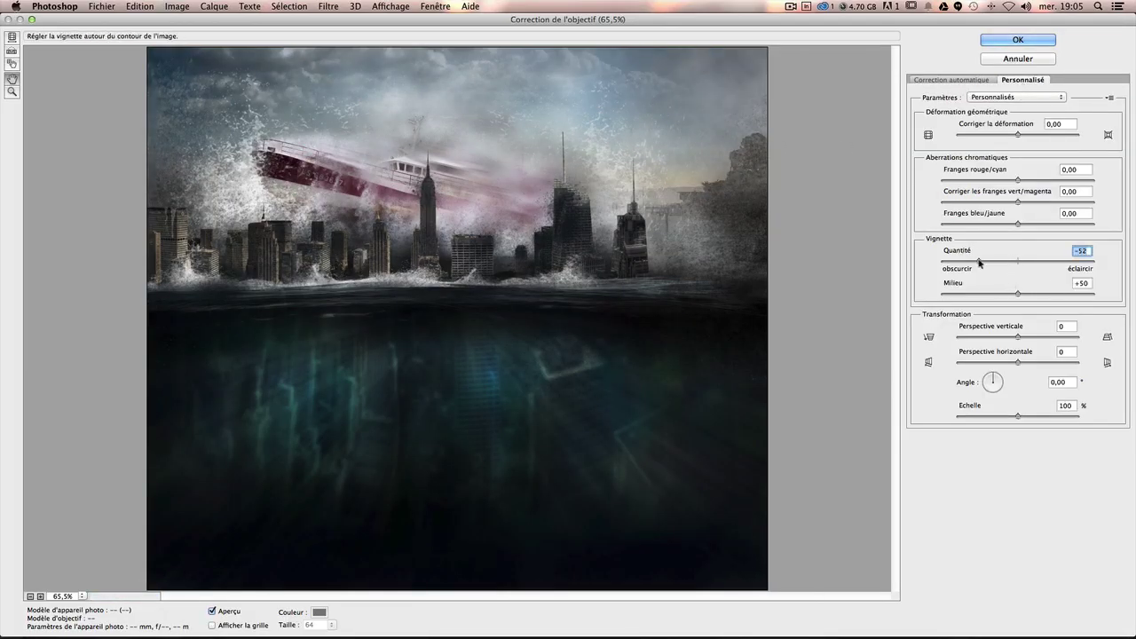
left_click_drag(1020, 294, 988, 296)
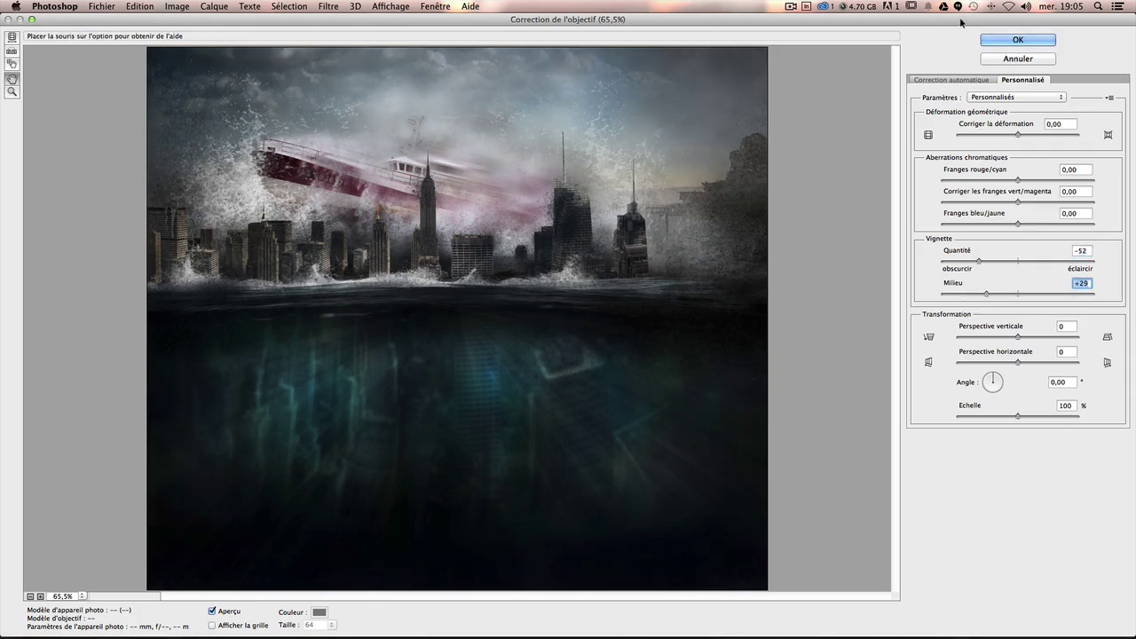
left_click(1017, 40)
Compare the image with and without the vignette, then remove the extra reapplied vignette pass.
key("ctrl+z")
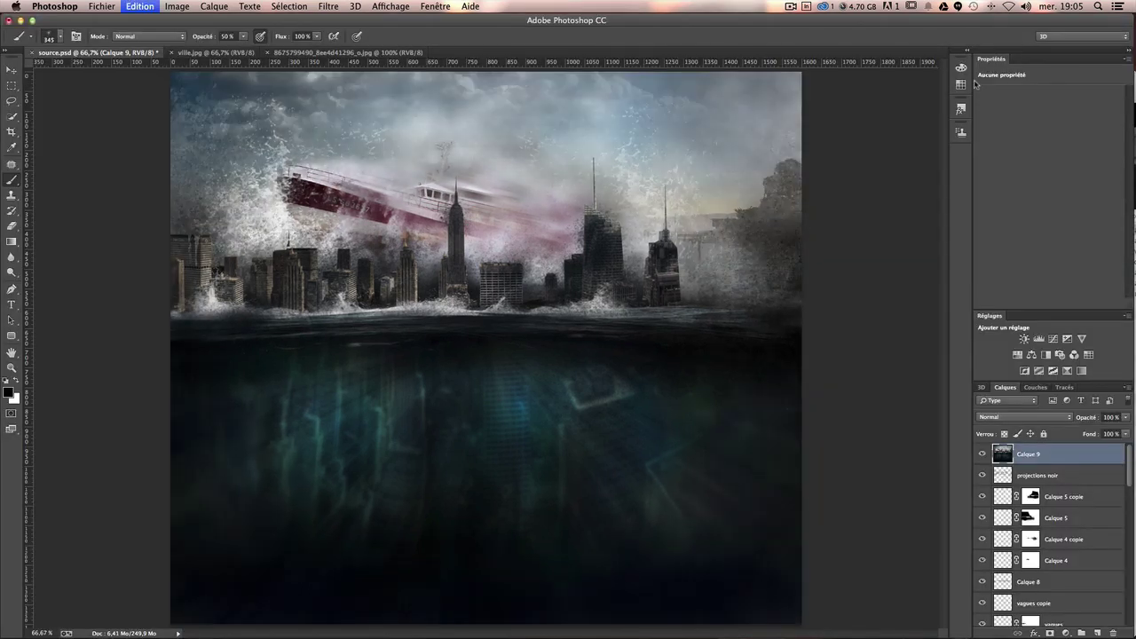
key("ctrl+z")
key("ctrl+z")
key("ctrl+z")
key("ctrl+z")
key("ctrl+z")
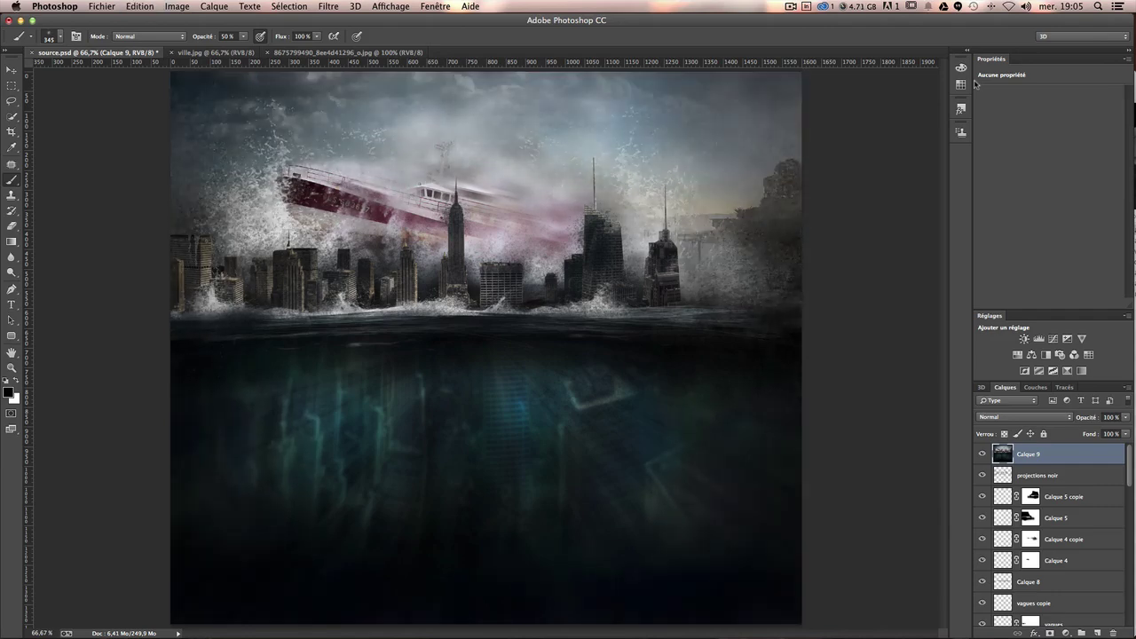
key("ctrl+z")
key("ctrl+z")
key("ctrl+f")
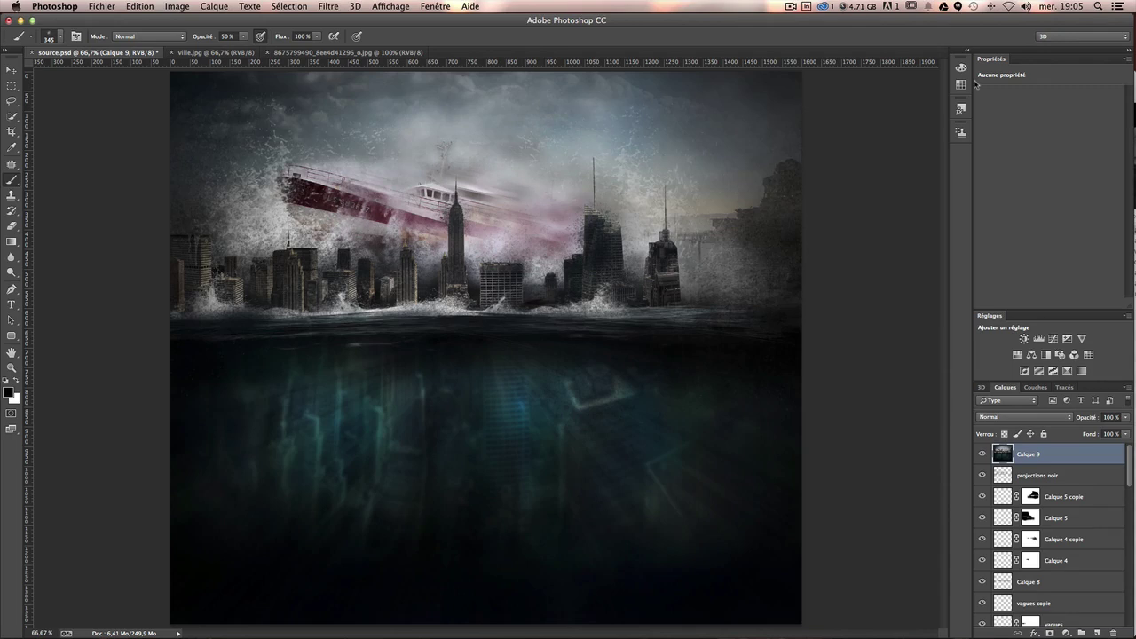
key("ctrl+z")
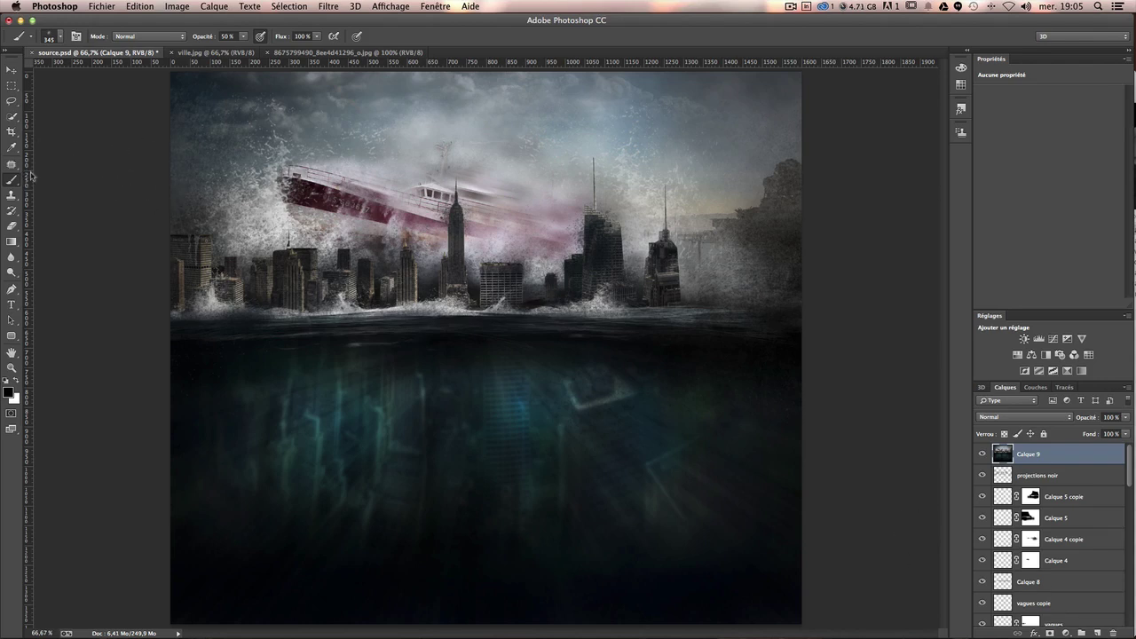
left_click(59, 36)
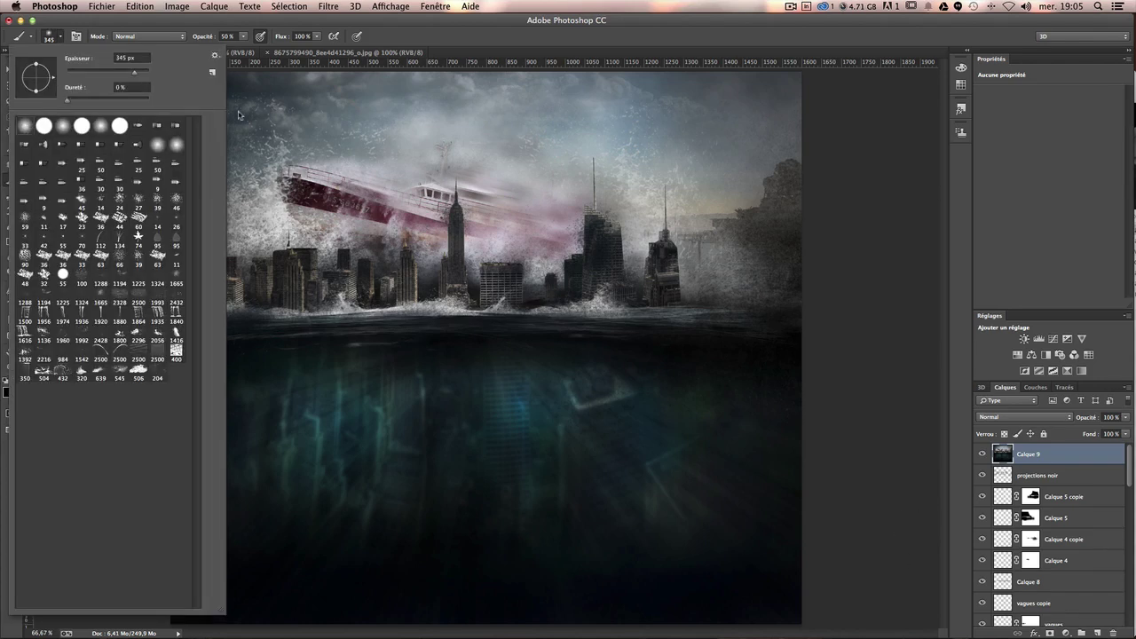
type("10")
key("Return")
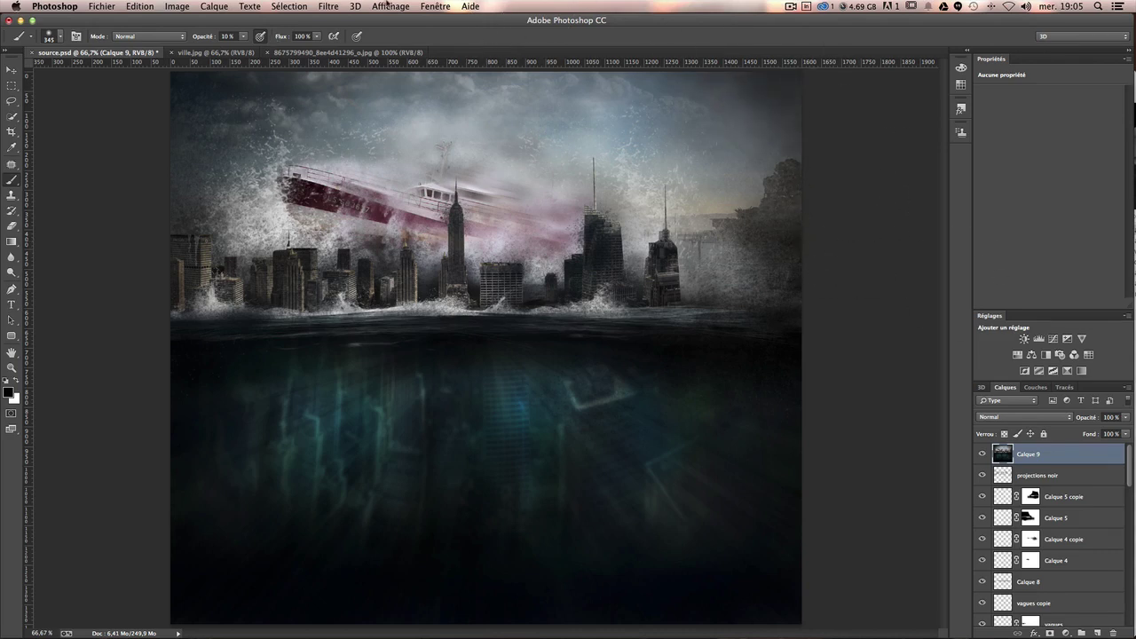
left_click(328, 6)
mouse_move(355, 148)
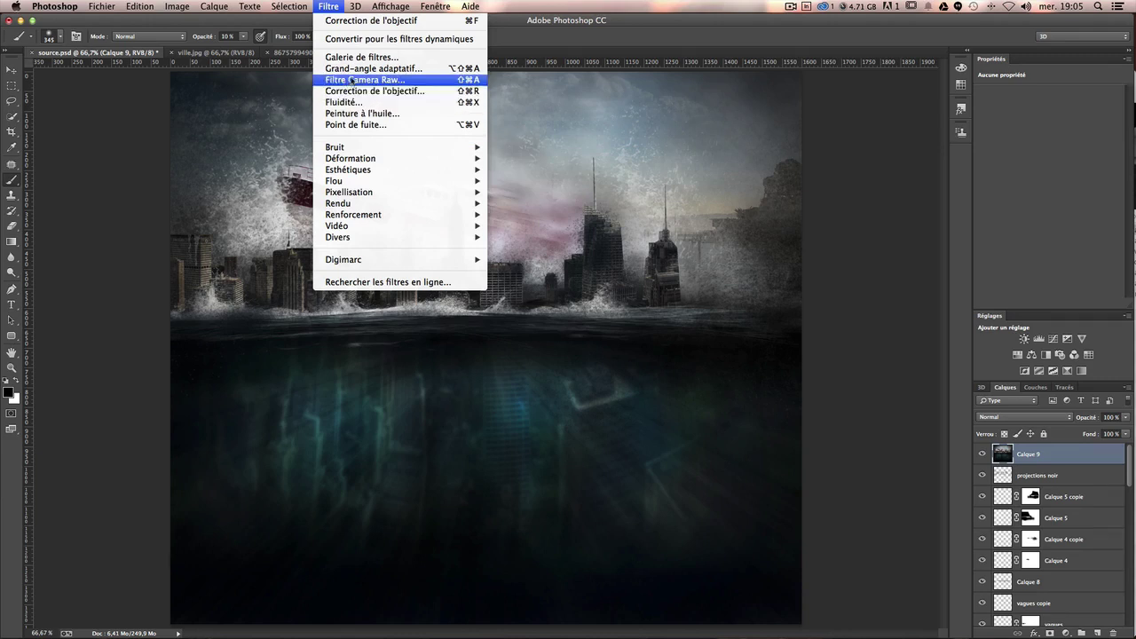
In Camera Raw on Calque 9, warm temperature to +12, raise exposure, whites and blacks.
left_click(364, 79)
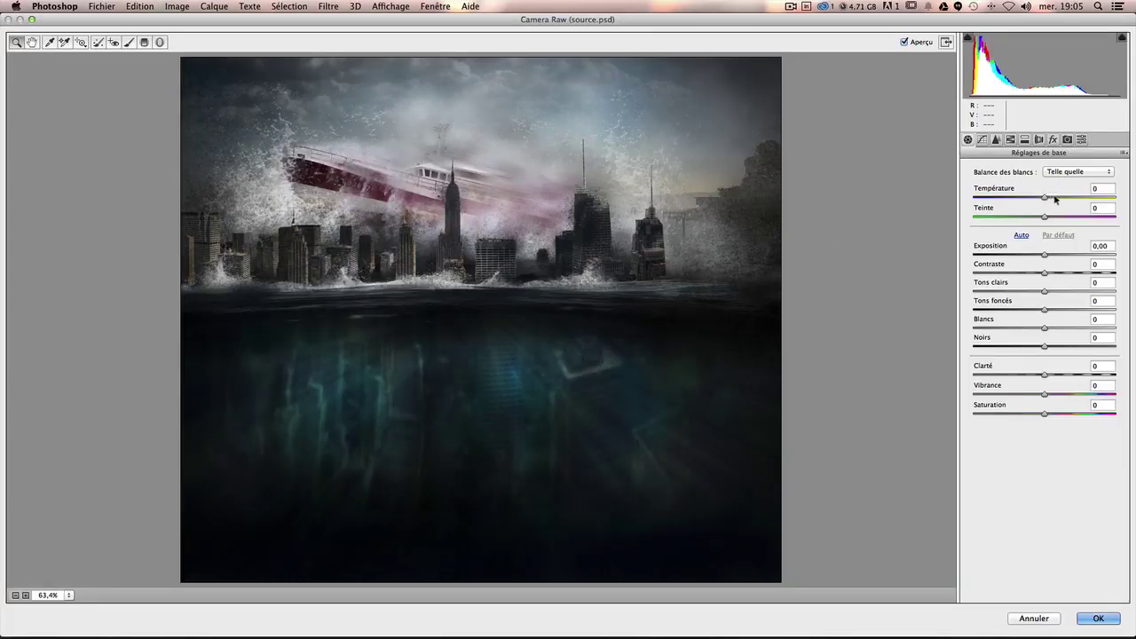
left_click_drag(1048, 198, 1056, 198)
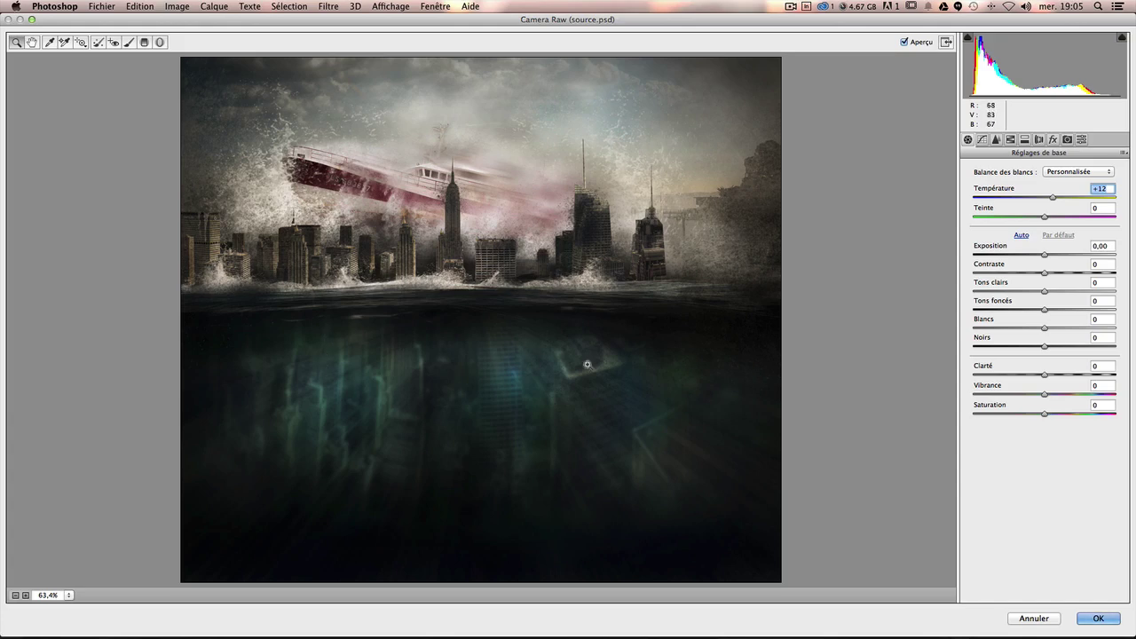
mouse_move(1048, 255)
left_mouse_down()
mouse_move(1054, 271)
mouse_move(1018, 294)
mouse_move(1087, 309)
left_mouse_up()
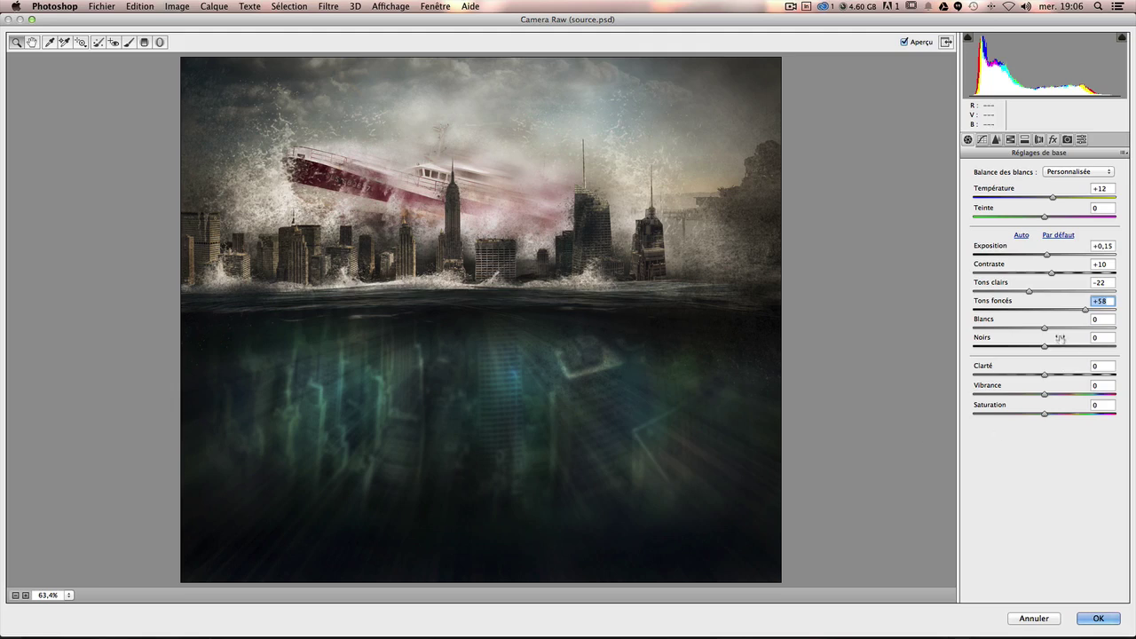
left_click_drag(1045, 328, 1068, 330)
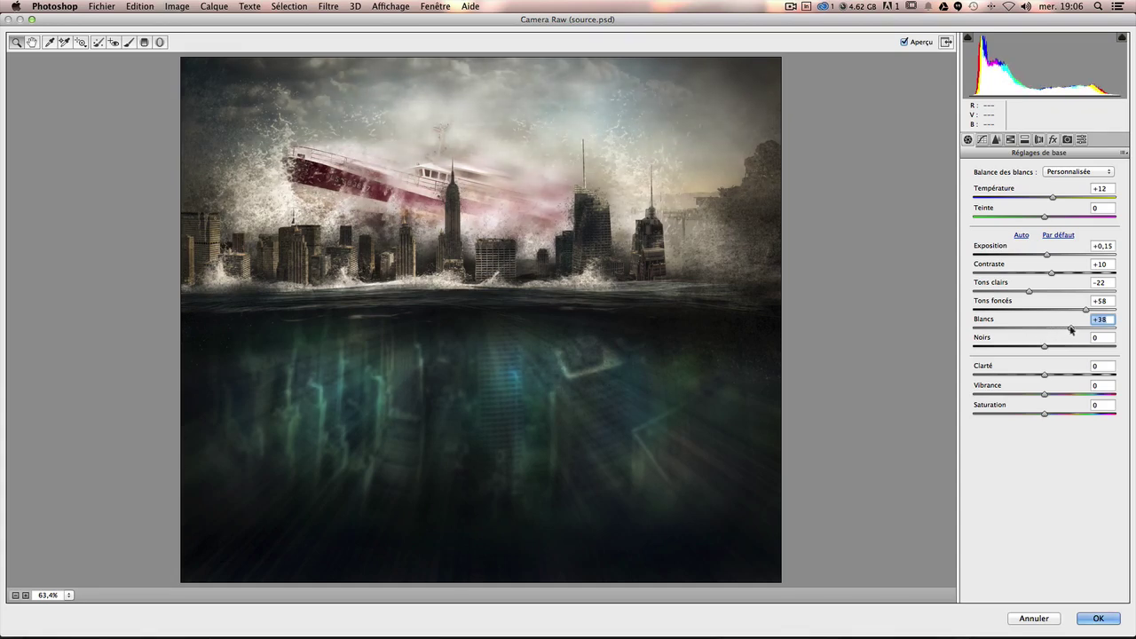
left_click_drag(1072, 329, 1075, 329)
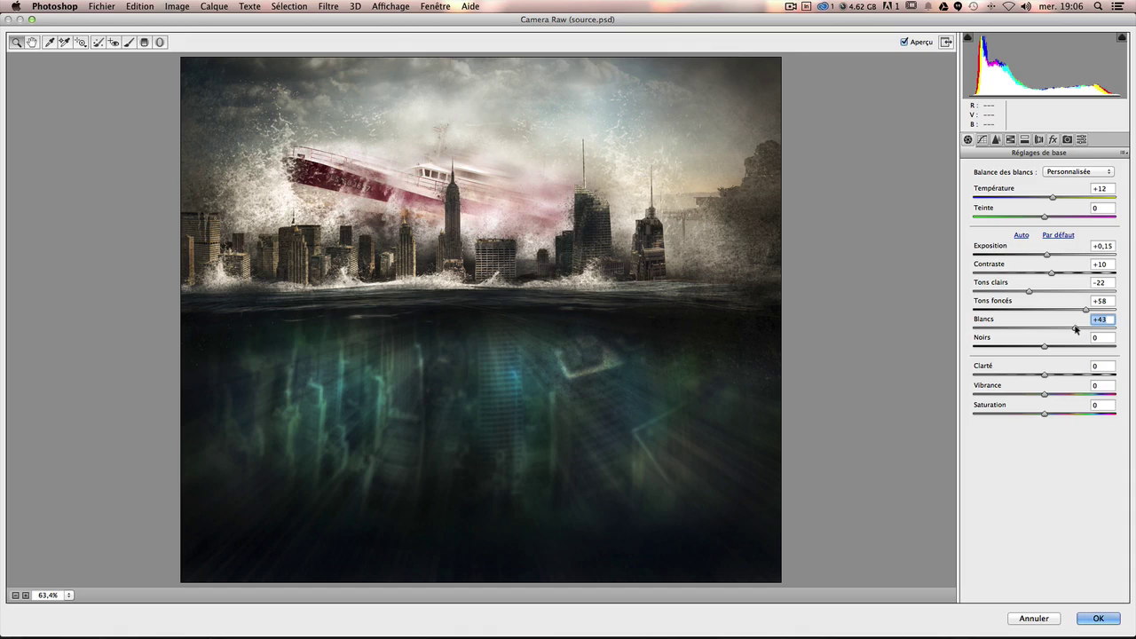
left_click_drag(1045, 346, 1058, 345)
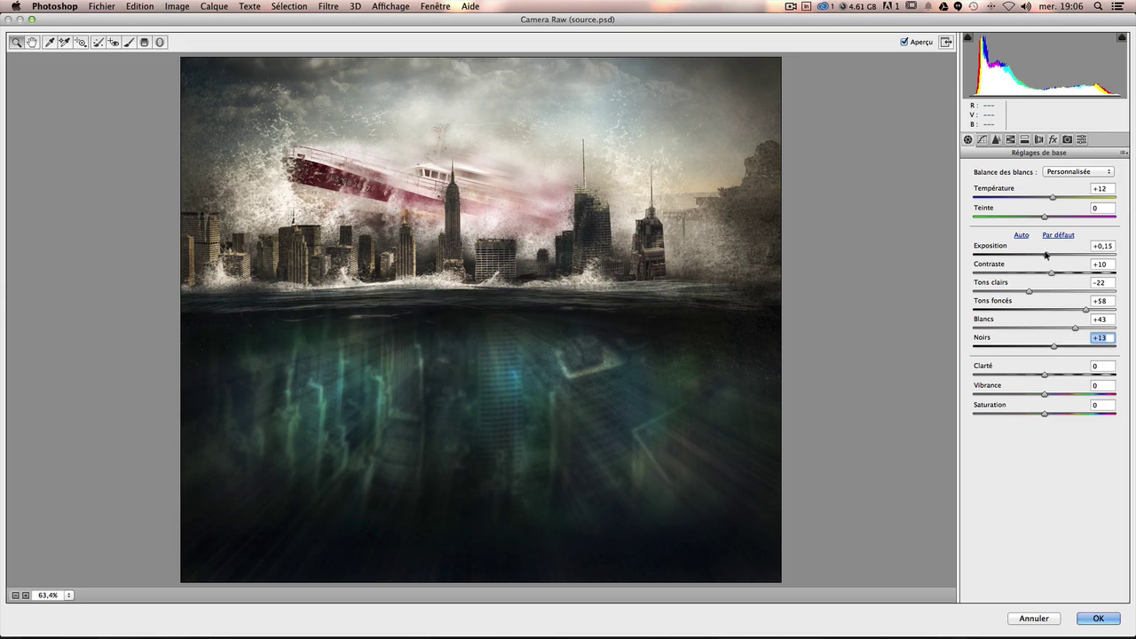
Finish the Camera Raw grade: exposure +0,30, contrast +27, whites +24, clarity 10, and apply.
left_click_drag(1047, 255, 1060, 272)
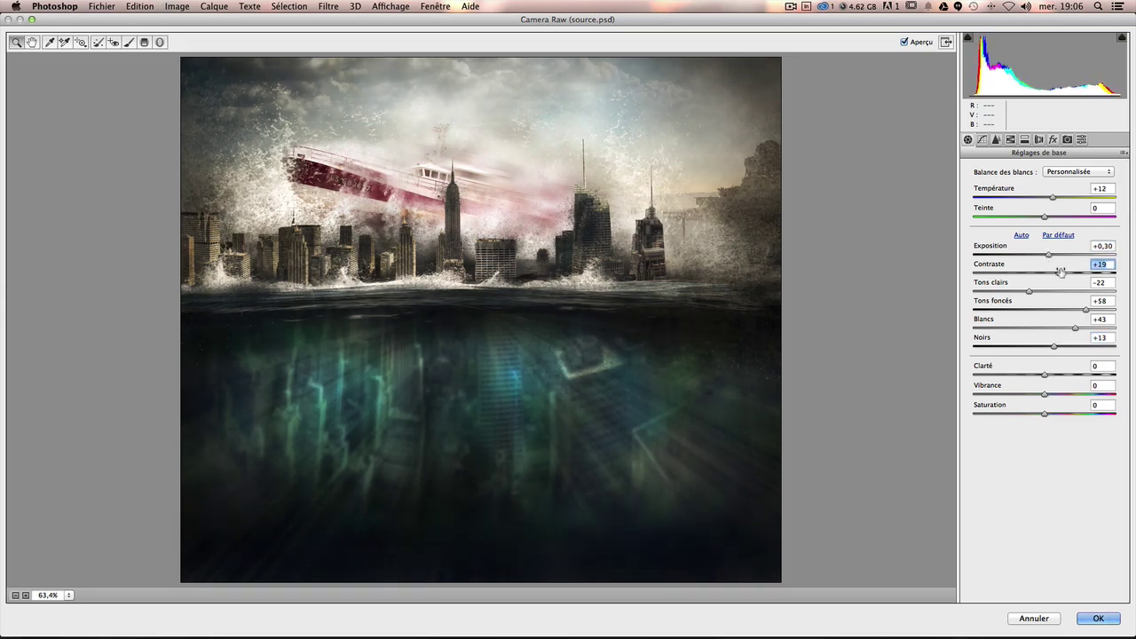
left_click_drag(1060, 272, 1063, 272)
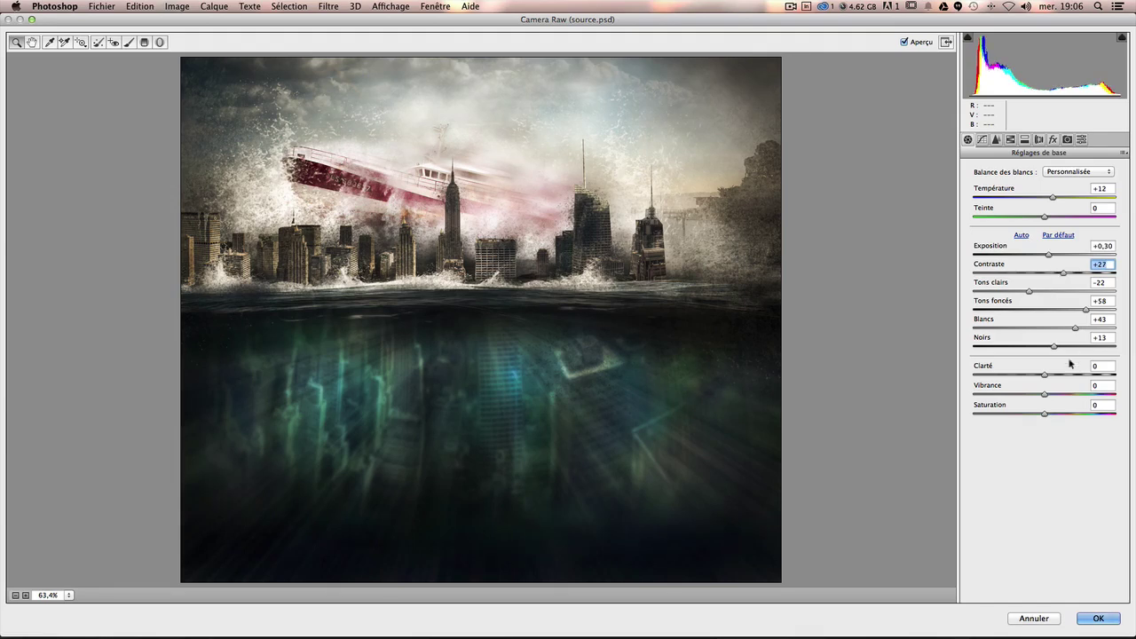
left_click_drag(1074, 327, 1061, 328)
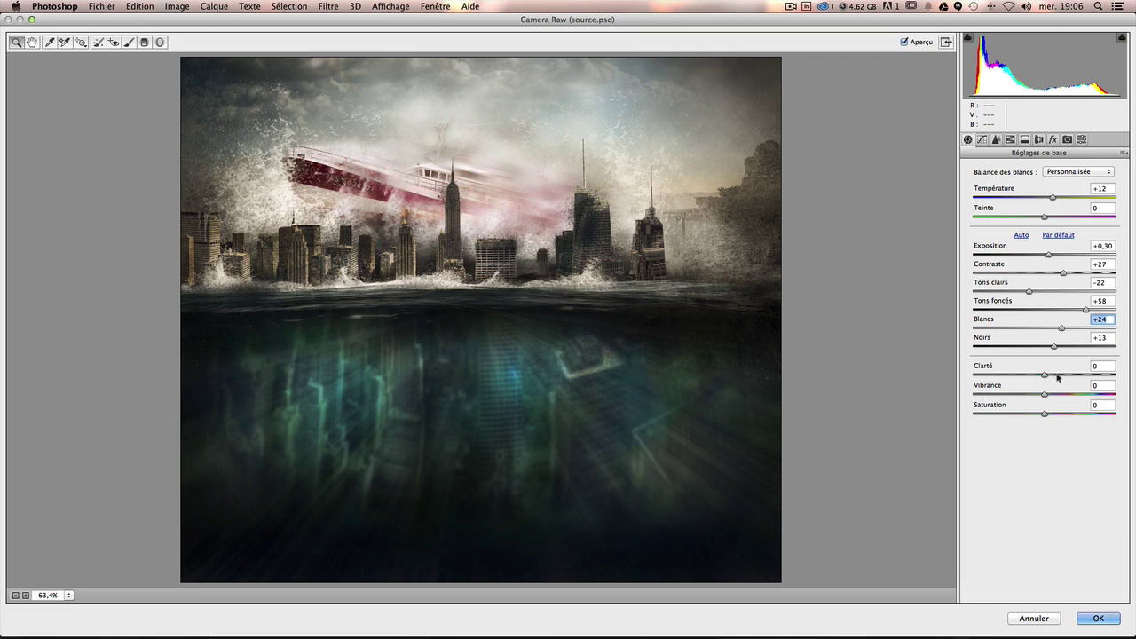
left_click(1099, 366)
type("10")
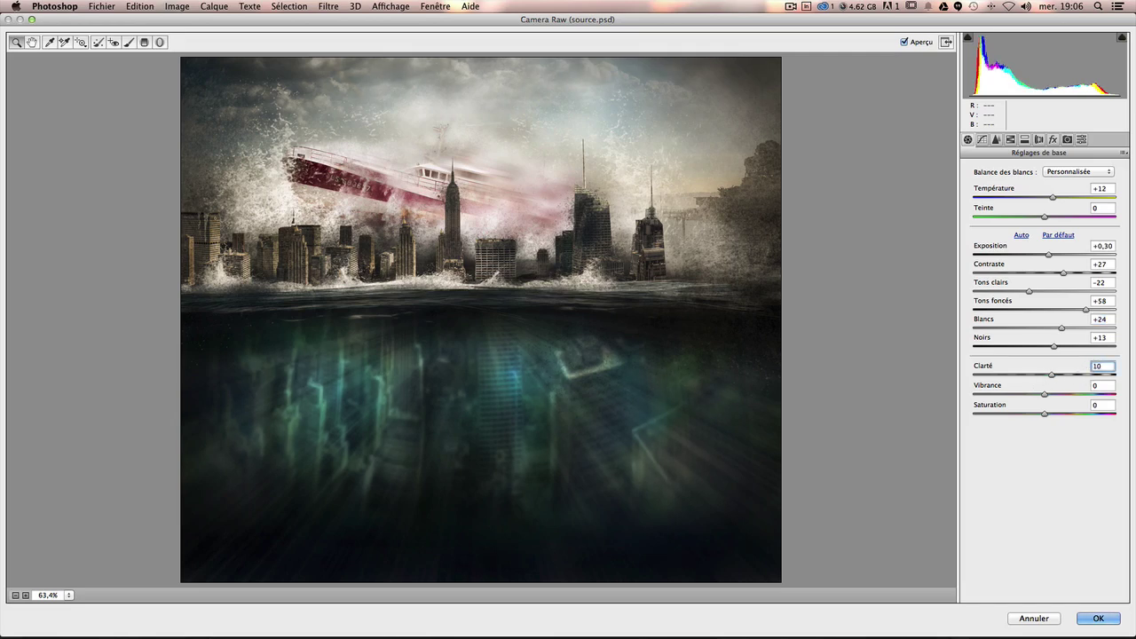
key("Return")
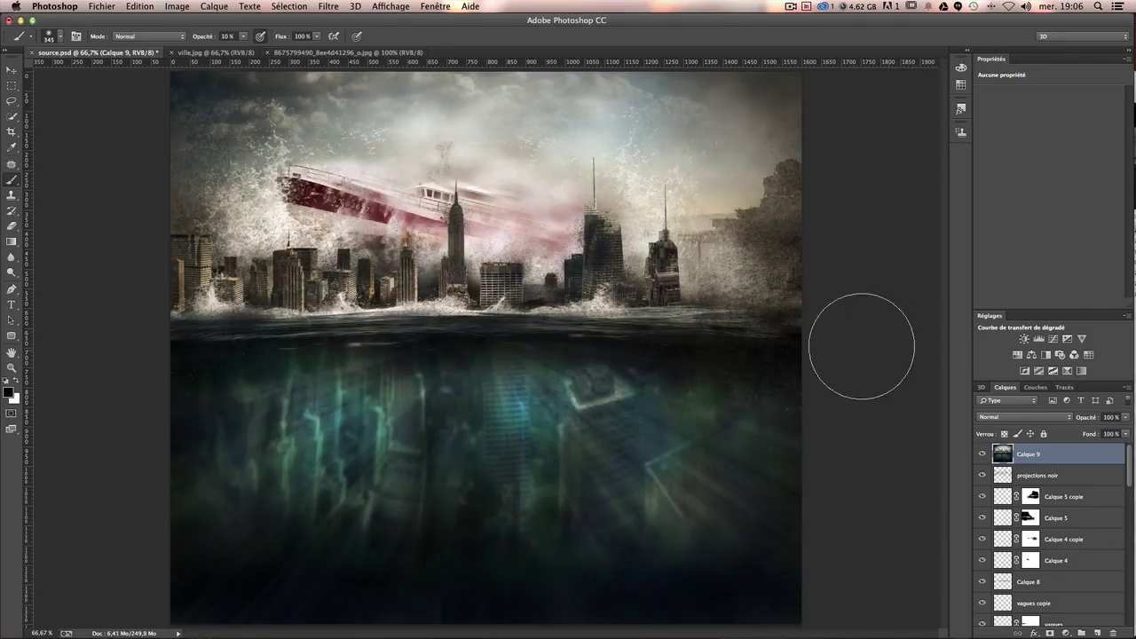
Compare the image before and after the Camera Raw grade, ending with it applied.
key("super+z")
key("super+z")
key("super+z")
key("super+z")
key("super+z")
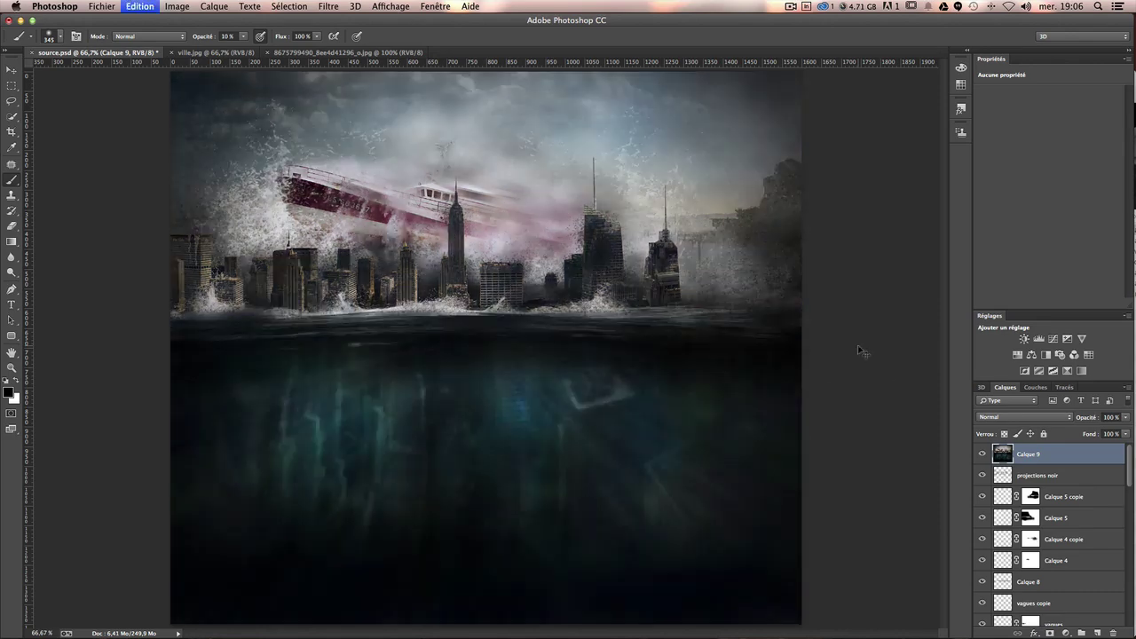
key("super+z")
key("super+z")
key("super+z")
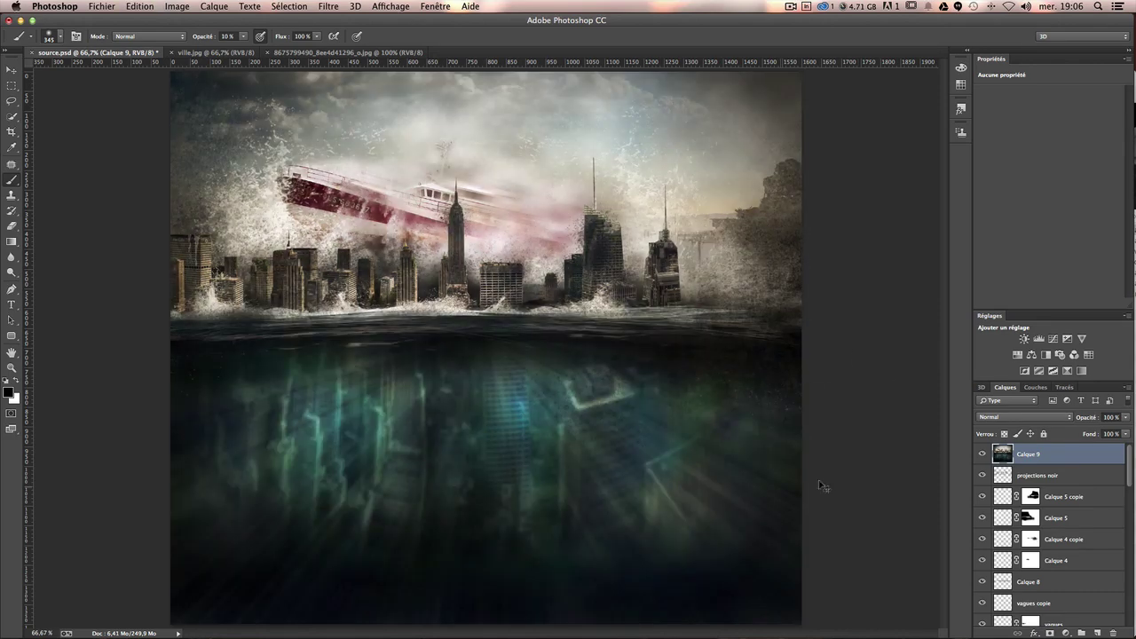
key("super+z")
key("super+z")
key("super+z")
key("super+z")
key("super+z")
Duplicate Calque 9 and raise Camera Raw clarity on the copy to +62.
key("super+j")
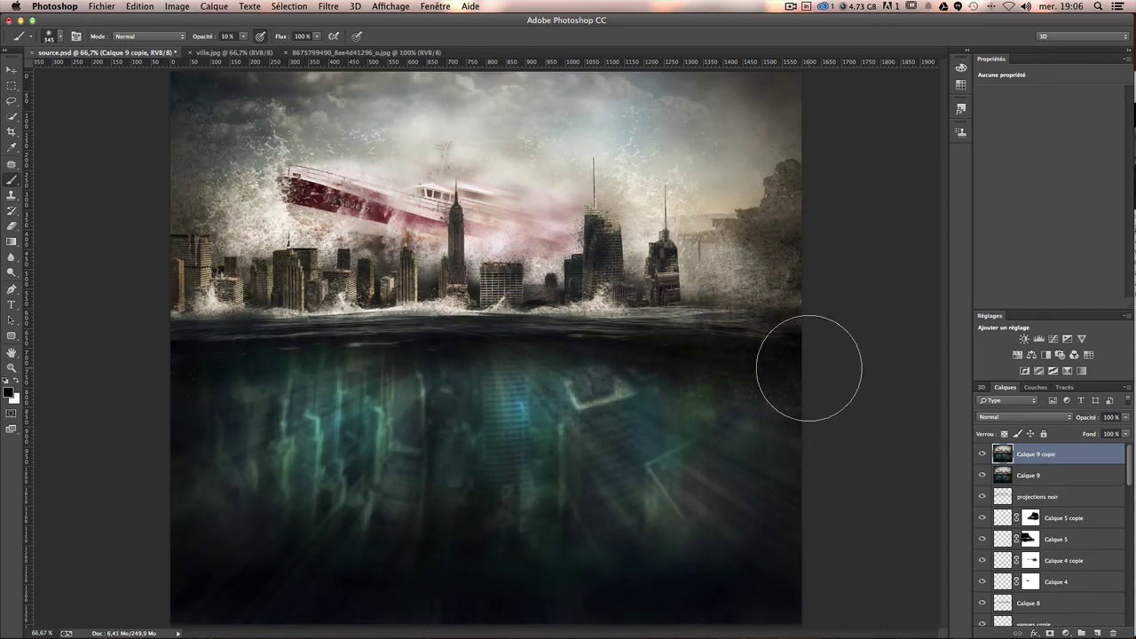
left_click(329, 7)
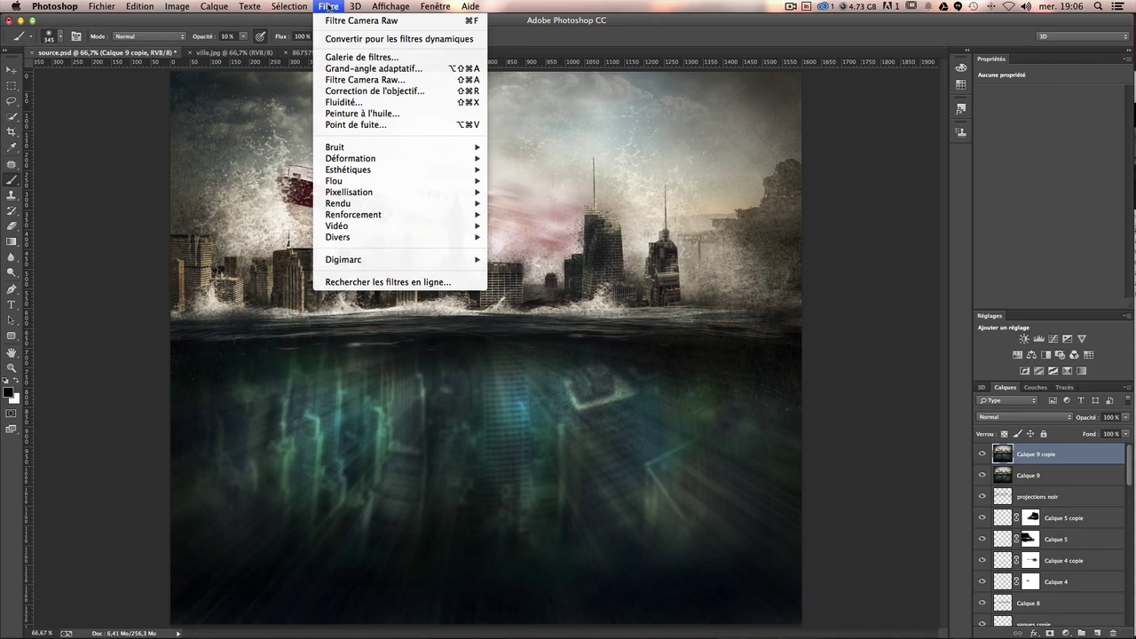
left_click(364, 79)
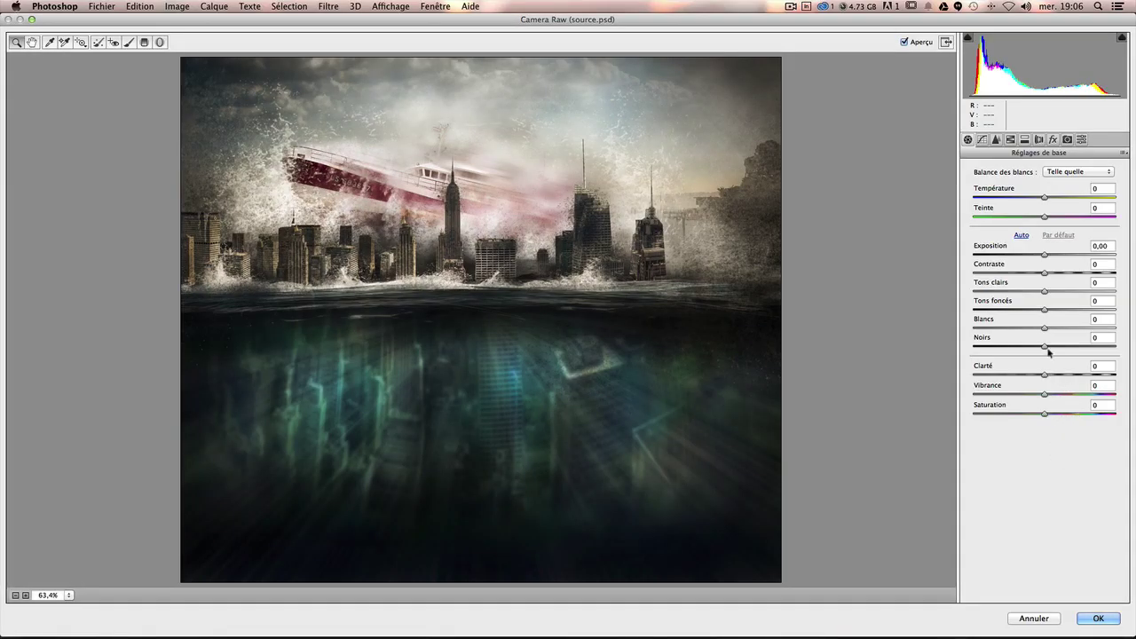
left_click_drag(1047, 375, 1088, 375)
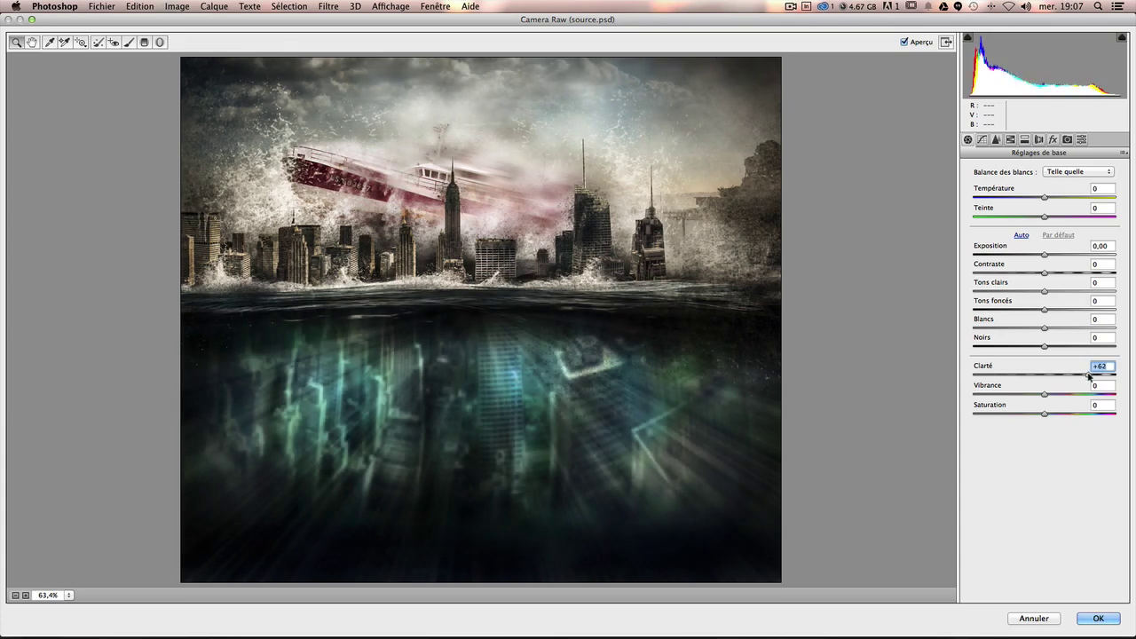
left_click(1097, 618)
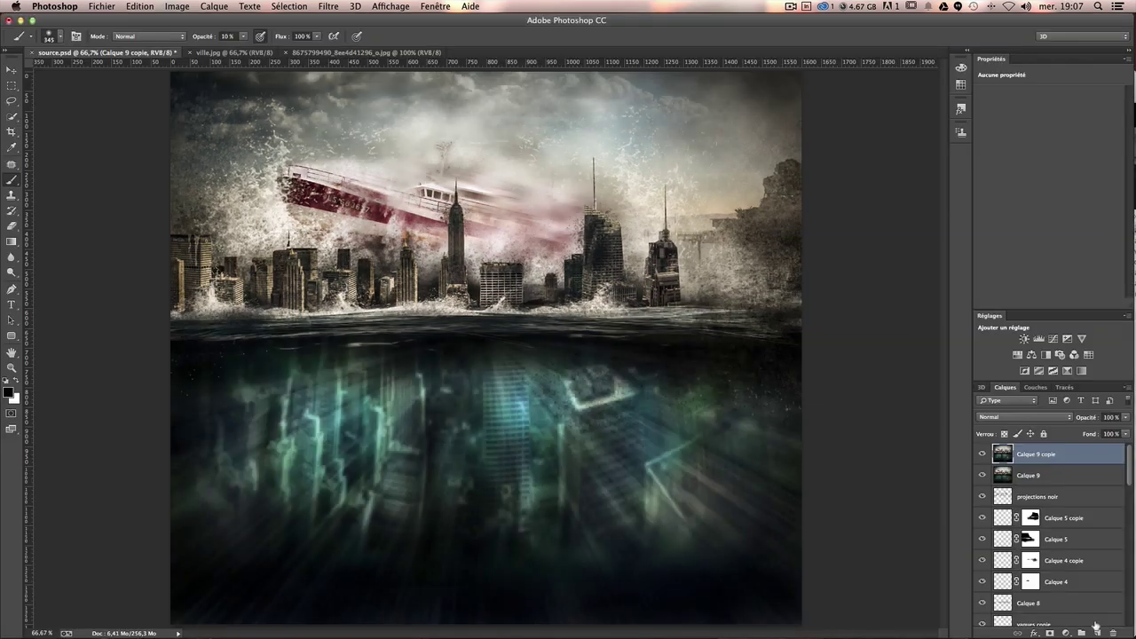
Black-mask Calque 9 copie and paint white at 223 px, 25% over the ship hull, wake and right tower.
left_click(1049, 632, "alt")
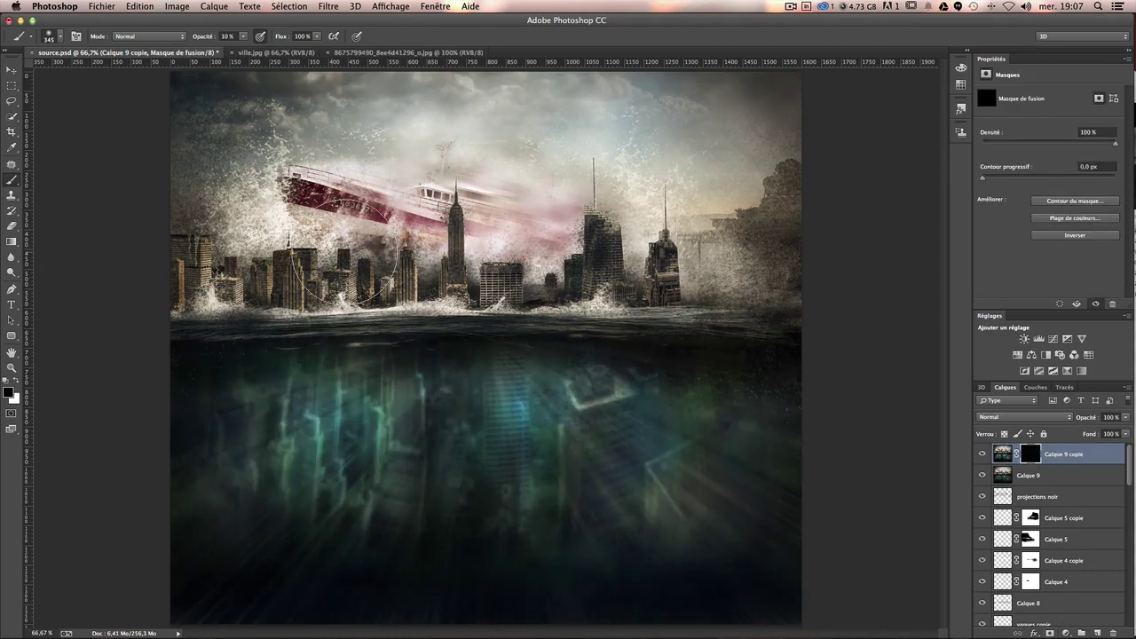
key("x")
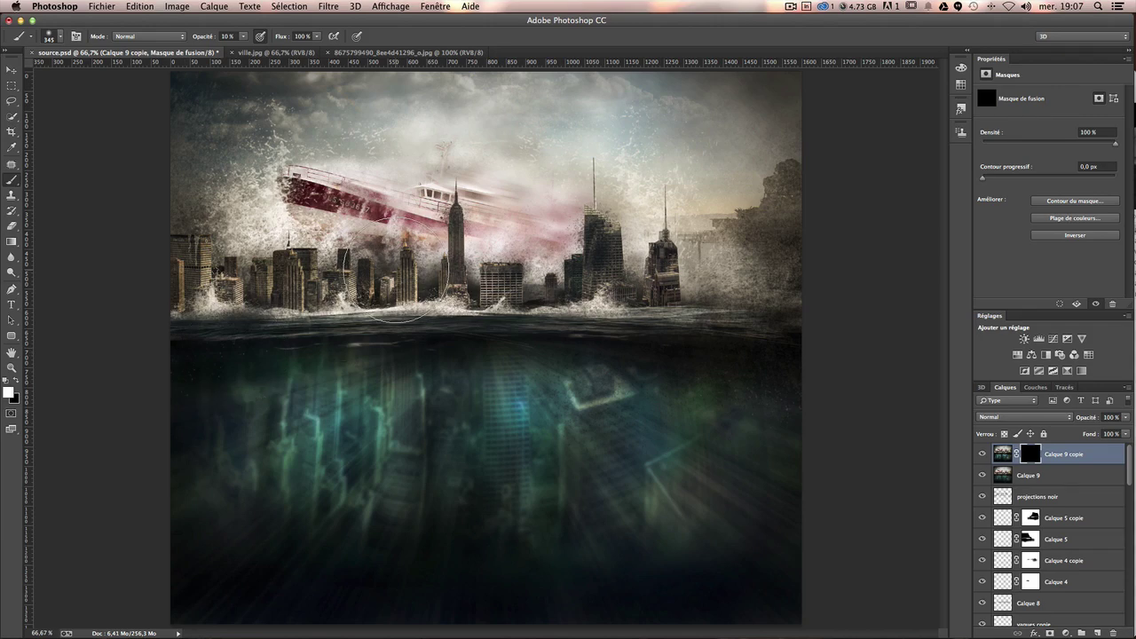
left_click_drag(325, 197, 271, 197)
type("25")
key("Return")
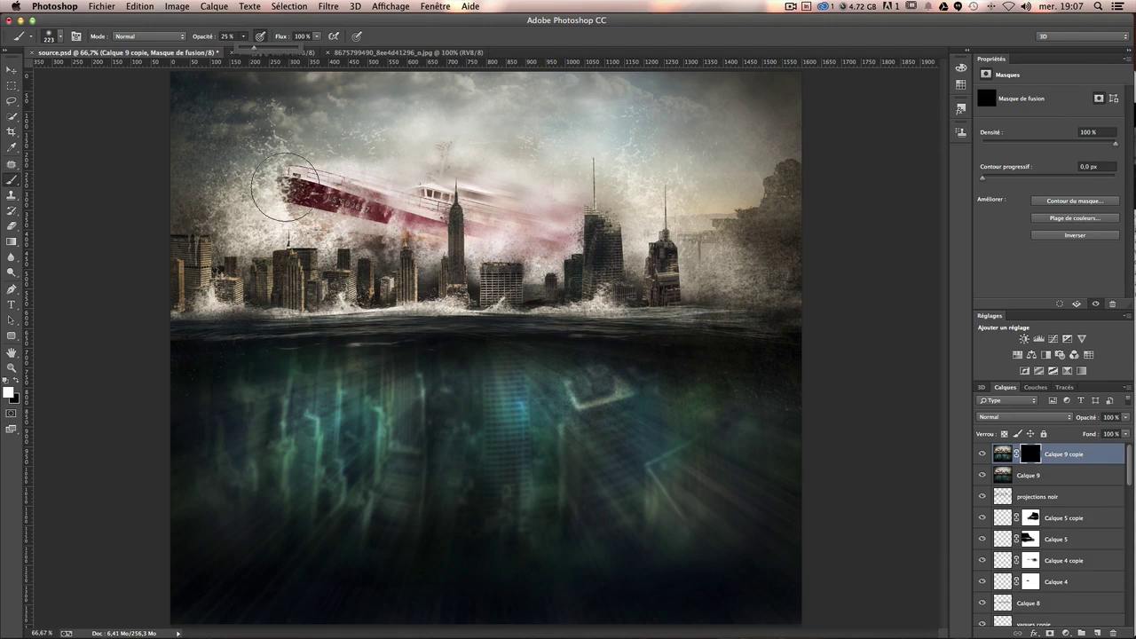
left_click_drag(284, 186, 444, 190)
mouse_move(453, 149)
left_mouse_down()
mouse_move(514, 210)
mouse_move(506, 189)
mouse_move(482, 223)
mouse_move(529, 197)
mouse_move(432, 232)
mouse_move(293, 227)
mouse_move(347, 251)
mouse_move(583, 190)
mouse_move(609, 204)
mouse_move(591, 178)
mouse_move(658, 211)
mouse_move(665, 199)
left_mouse_up()
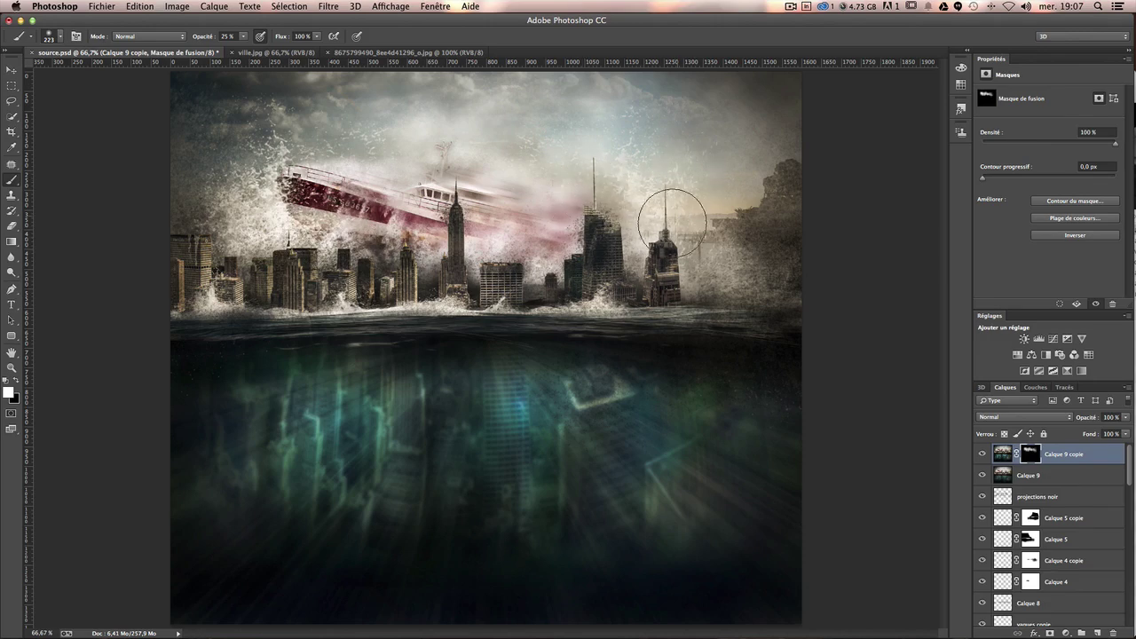
left_click(982, 455)
left_click(983, 454)
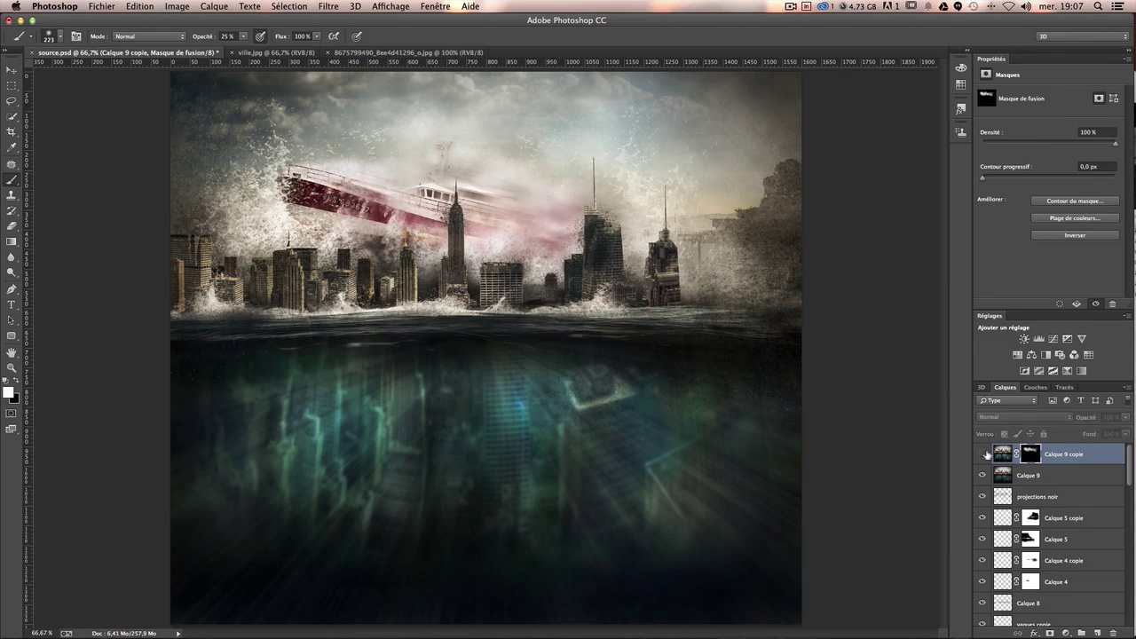
left_click(982, 455)
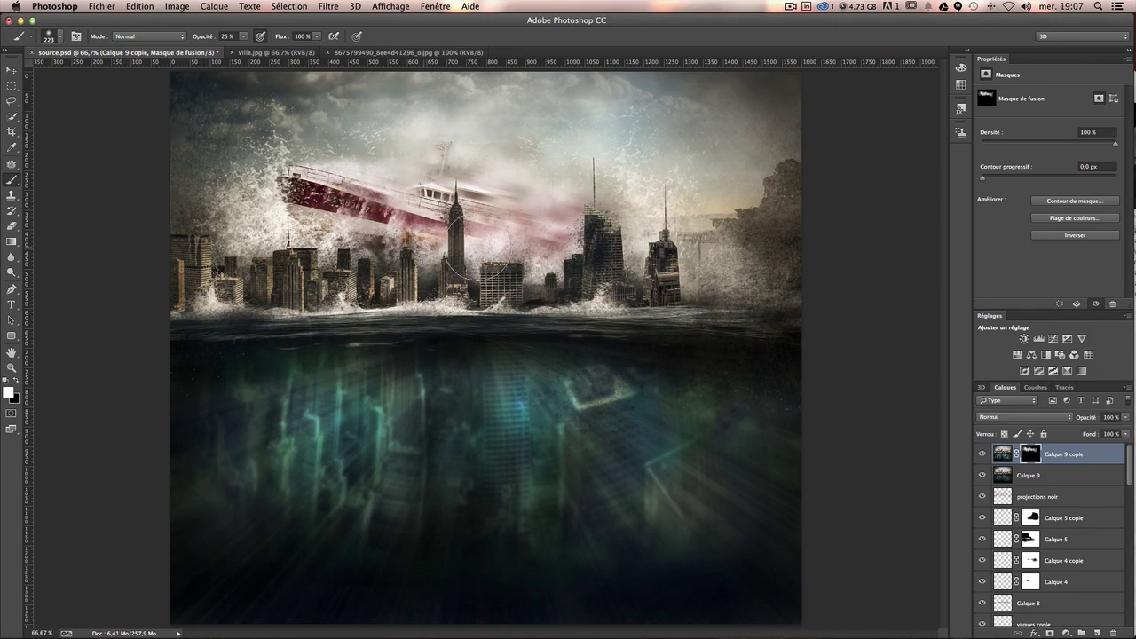
Reveal the clarity on buildings right of the central tower and, at 122 px, the underwater buildings.
left_click_drag(671, 252, 773, 278)
left_click_drag(523, 411, 479, 411)
mouse_move(329, 514)
left_mouse_down()
mouse_move(337, 391)
mouse_move(304, 392)
left_mouse_up()
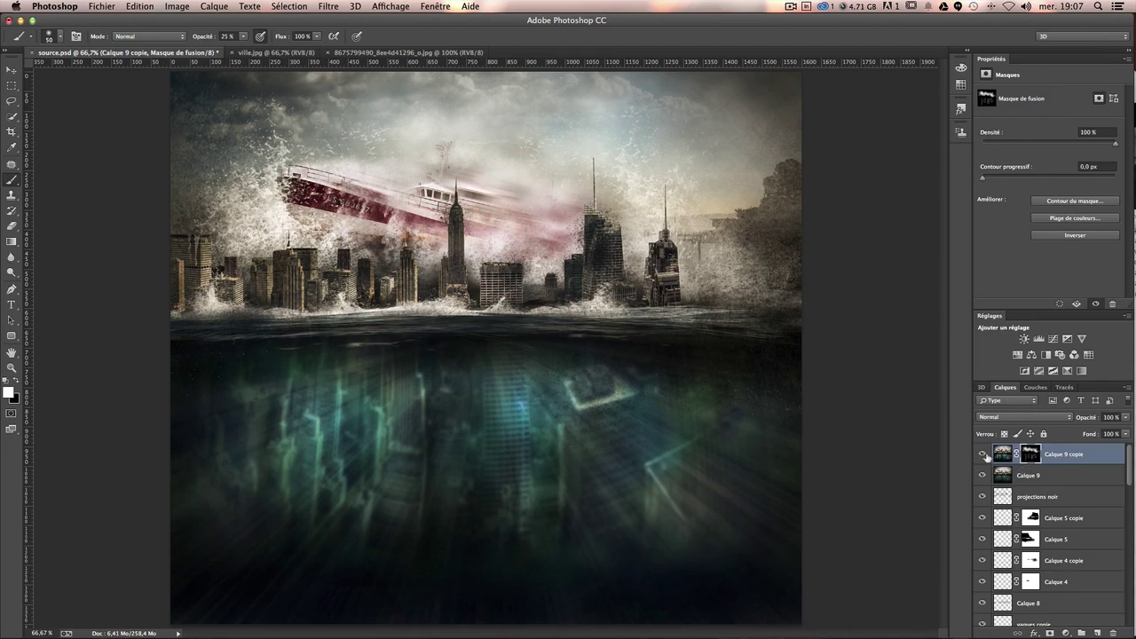
left_click(982, 454)
left_click(982, 454)
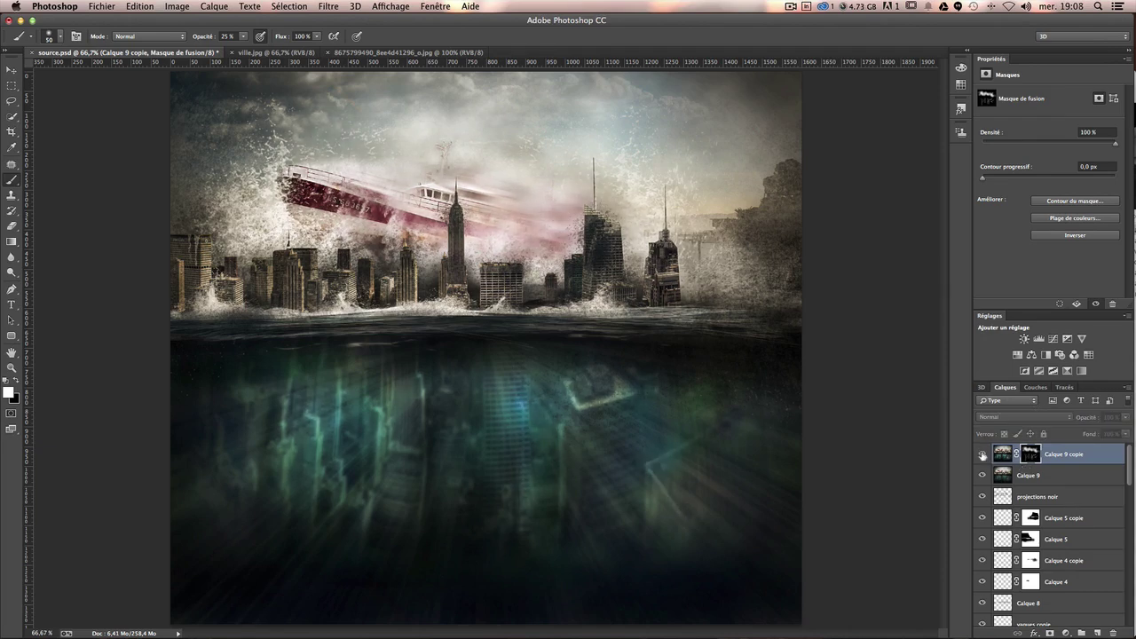
left_click(982, 454)
left_click(983, 454)
left_click(1008, 475)
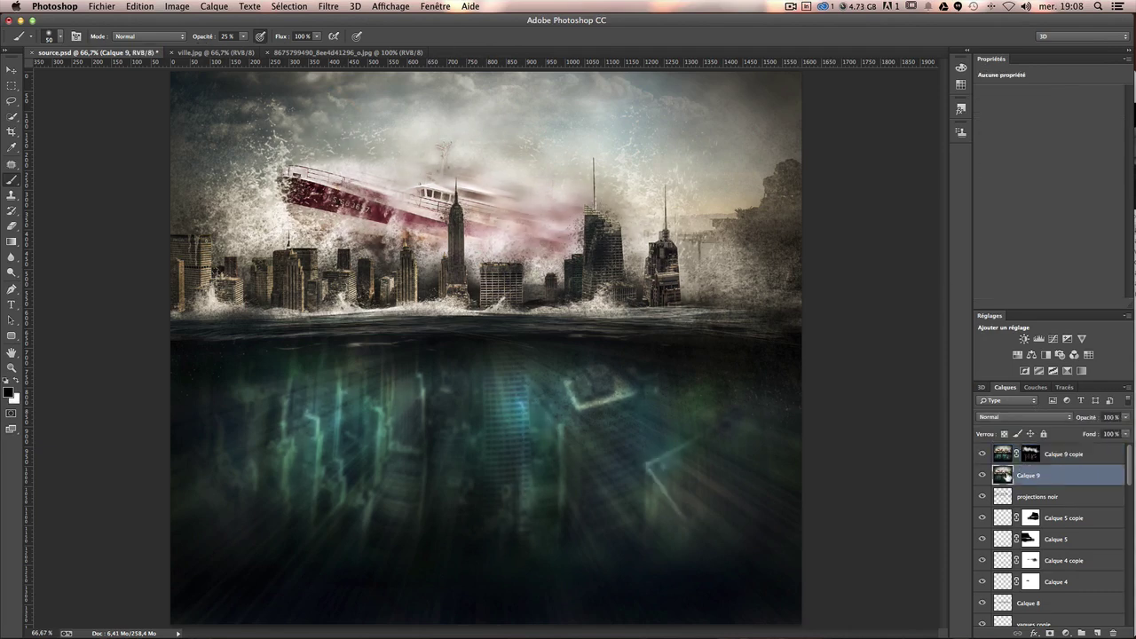
Apply a lens-correction vignette of amount -40 and midpoint +40 to Calque 9.
left_click(329, 7)
mouse_move(334, 147)
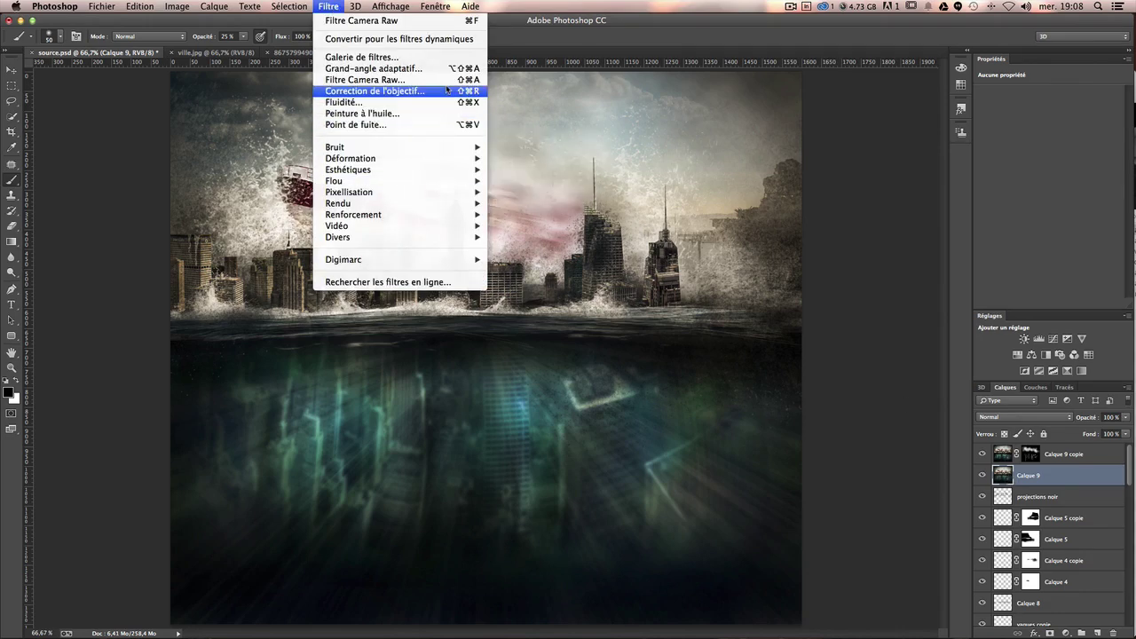
left_click(448, 92)
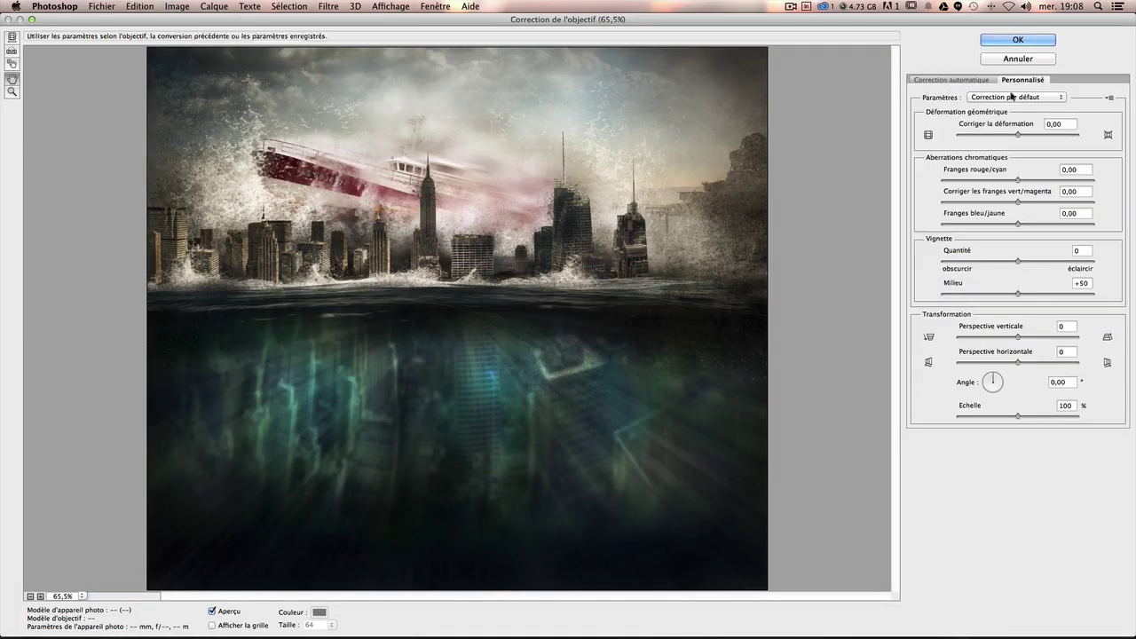
mouse_move(1006, 260)
left_mouse_down()
mouse_move(987, 263)
mouse_move(1003, 295)
left_mouse_up()
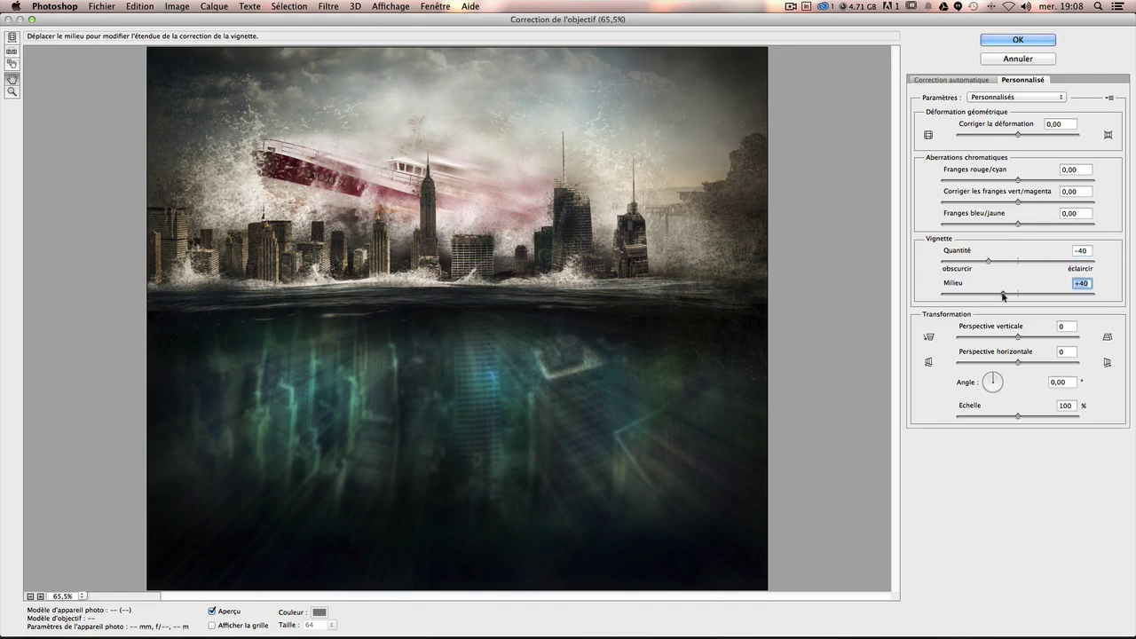
left_click(1018, 39)
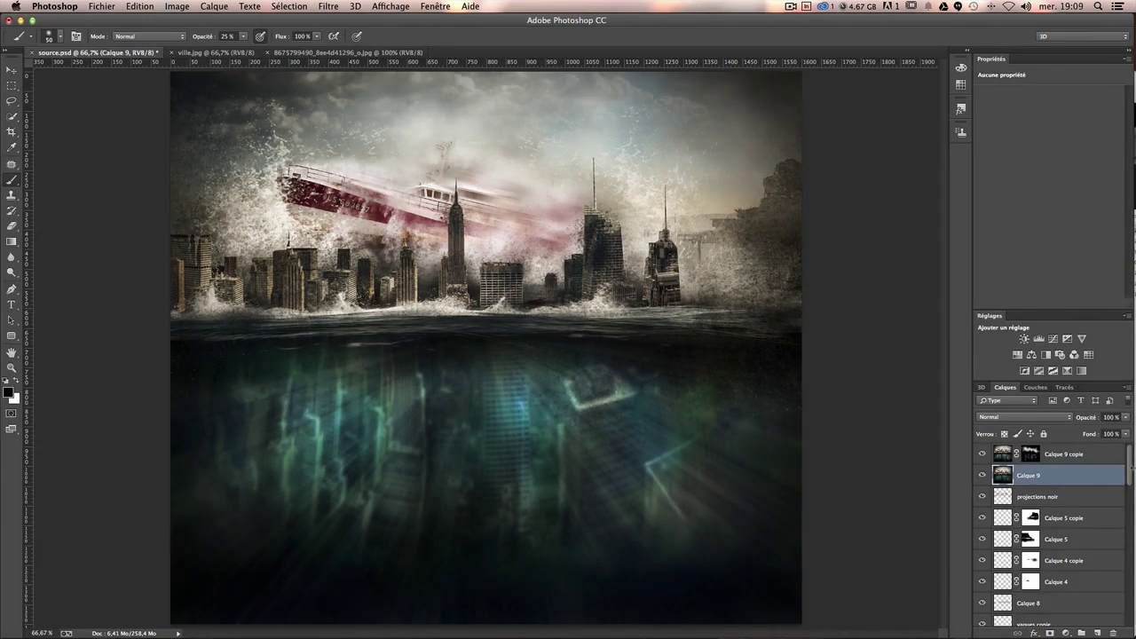
left_click(1096, 454)
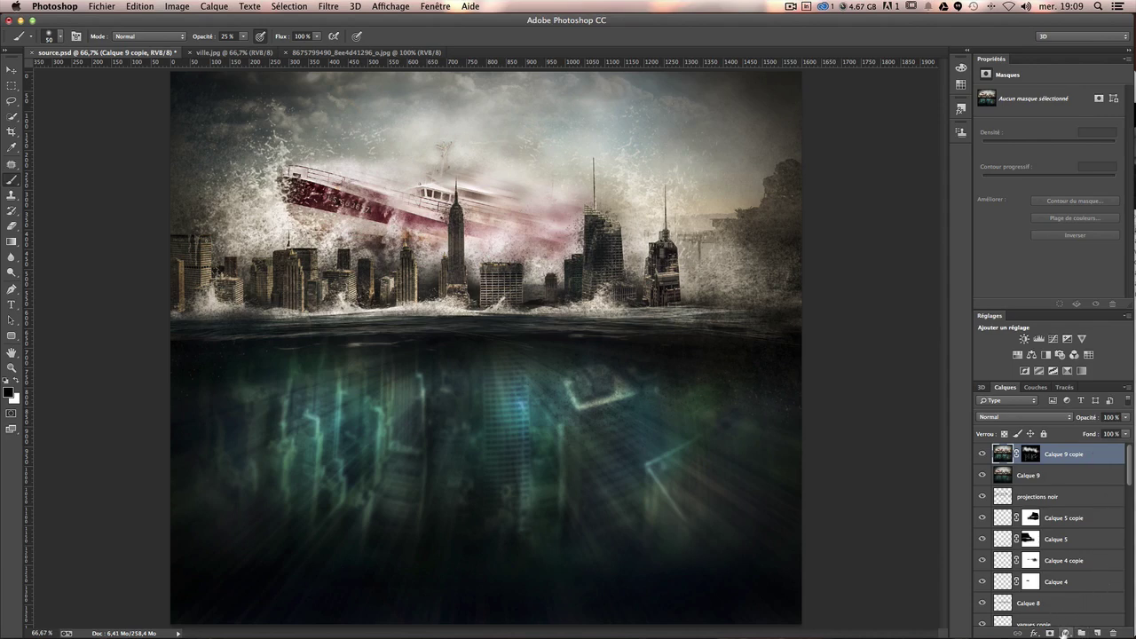
Add a Balance des couleurs adjustment layer and shift its midtones toward green.
left_click(1066, 633)
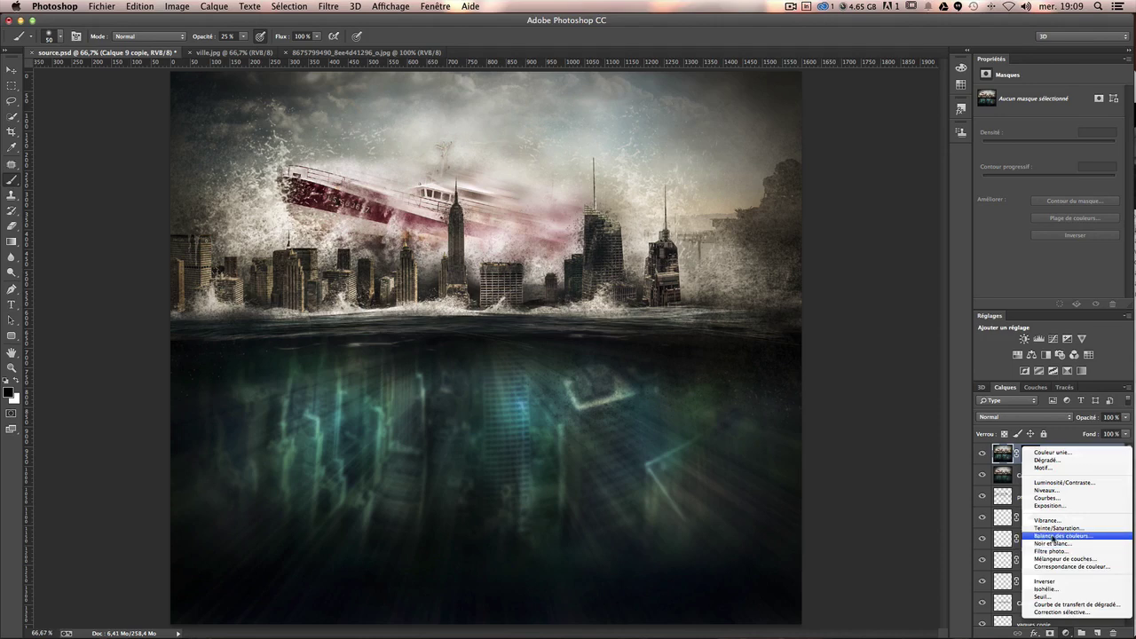
left_click(1053, 538)
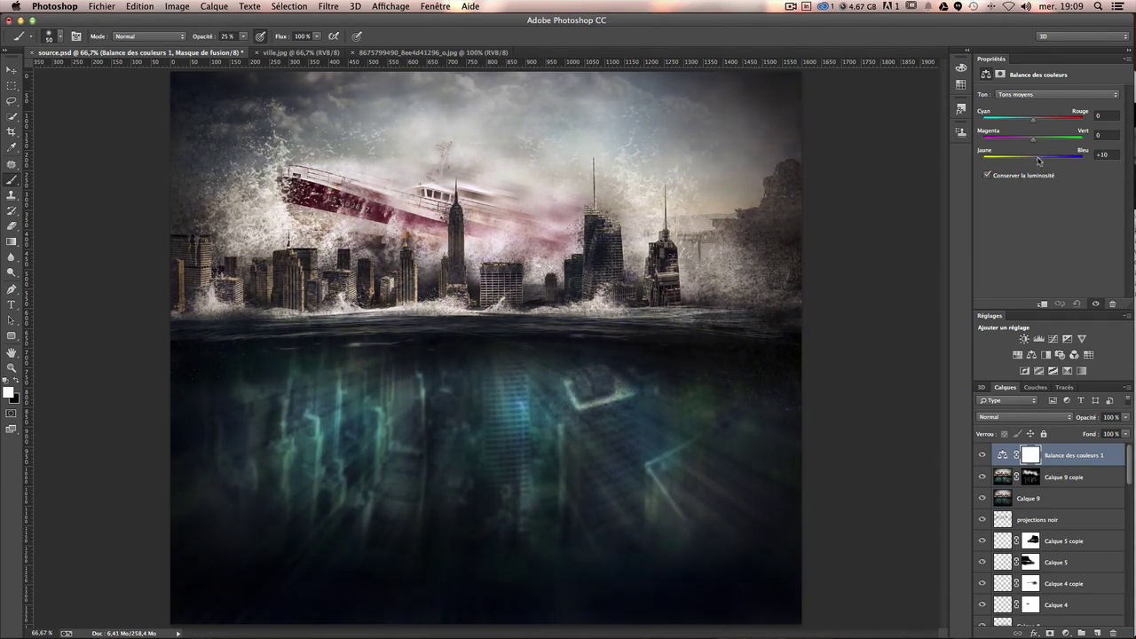
left_click_drag(1033, 140, 1045, 140)
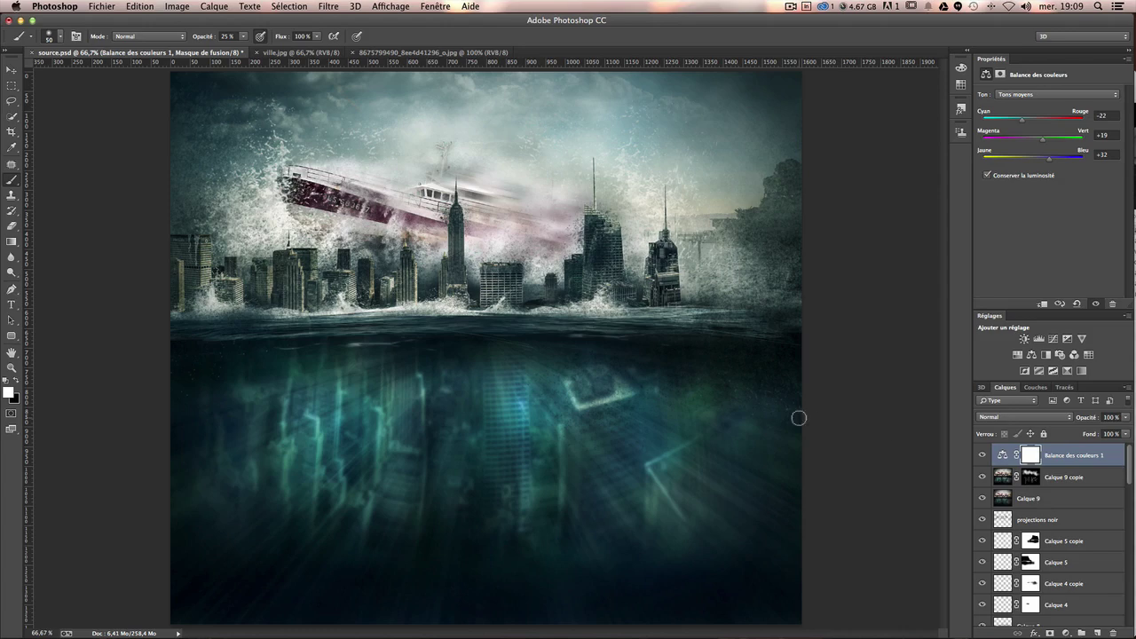
Paint black on the Color Balance mask over the left buildings and the ship's red hull.
left_click(1029, 455)
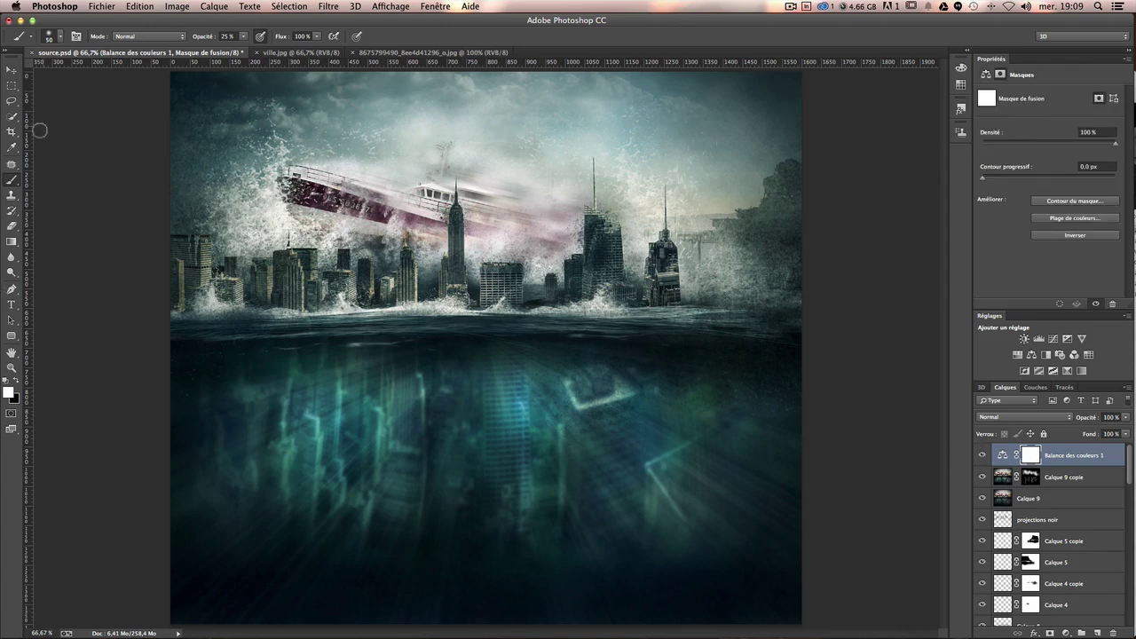
left_click_drag(360, 318, 429, 307)
left_click_drag(430, 307, 428, 307)
key("x")
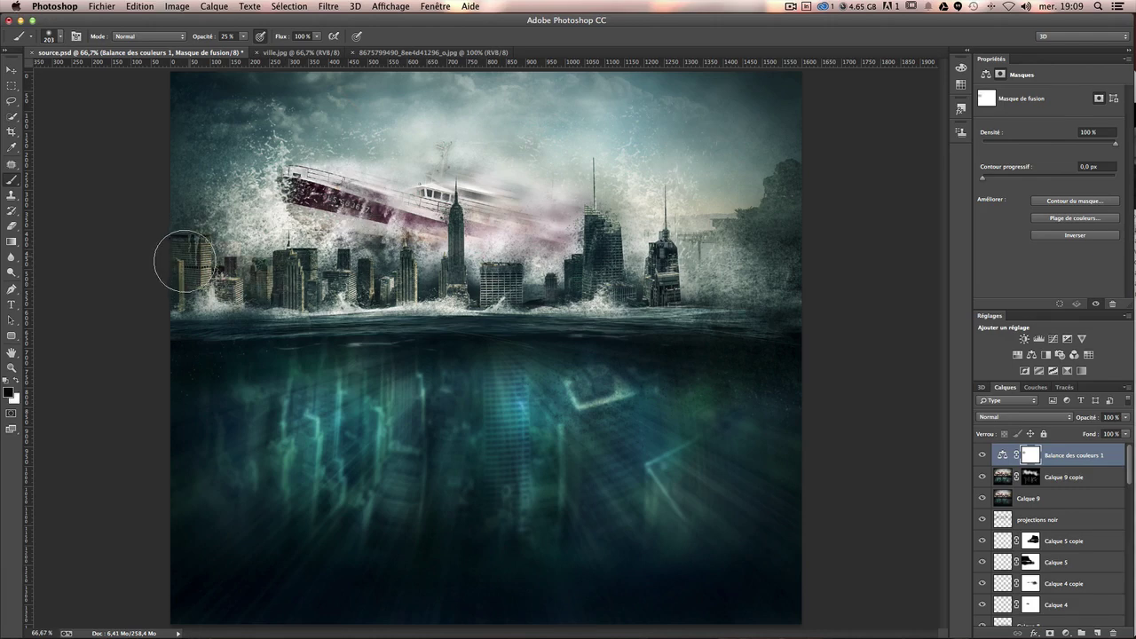
mouse_move(155, 257)
left_mouse_down()
mouse_move(364, 271)
mouse_move(328, 265)
left_mouse_up()
left_click_drag(315, 190, 307, 225)
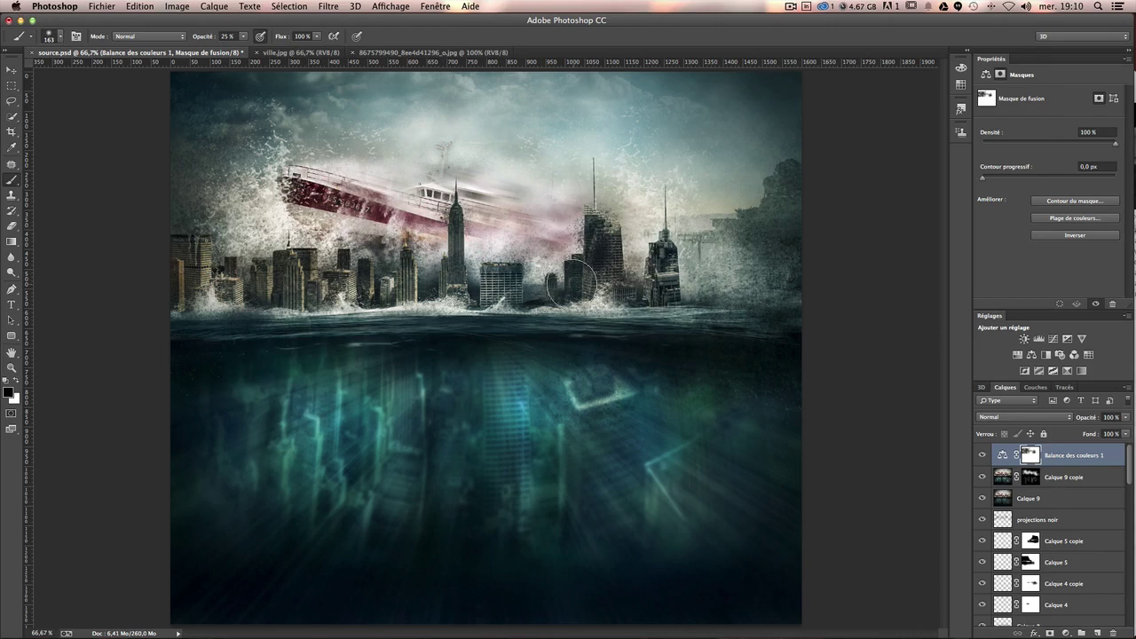
Mask the teal tint off the ship's mast area with a larger brush, then compare with the grade toggled.
left_click_drag(539, 261, 520, 263)
left_click_drag(566, 170, 612, 170)
left_click(443, 143)
left_click(981, 455)
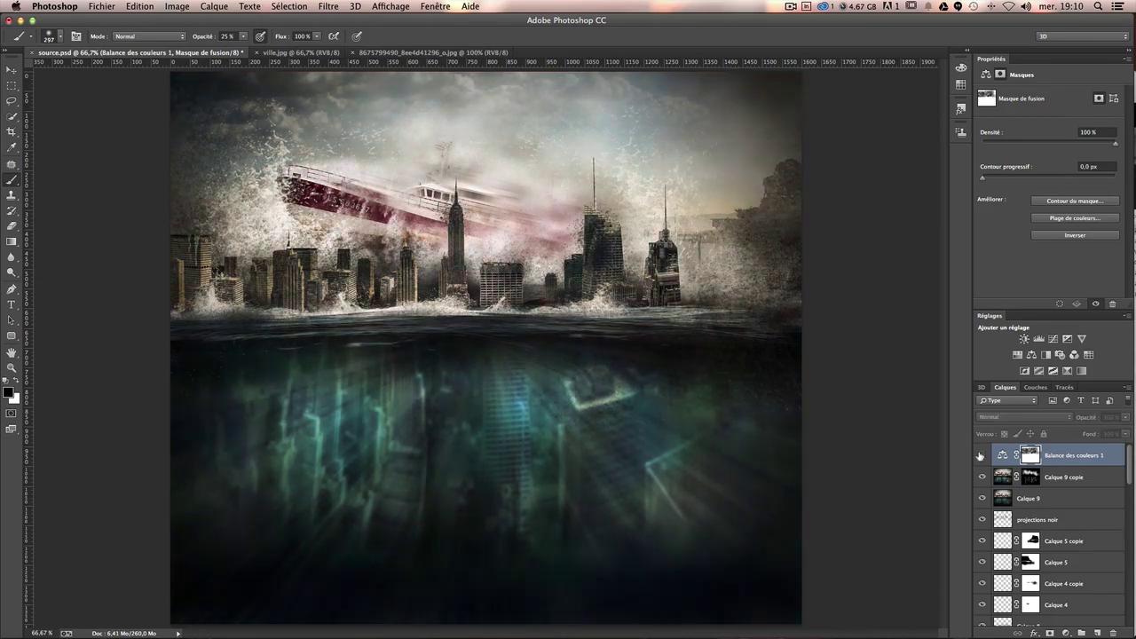
left_click(980, 455)
left_click(980, 455)
left_click(981, 455)
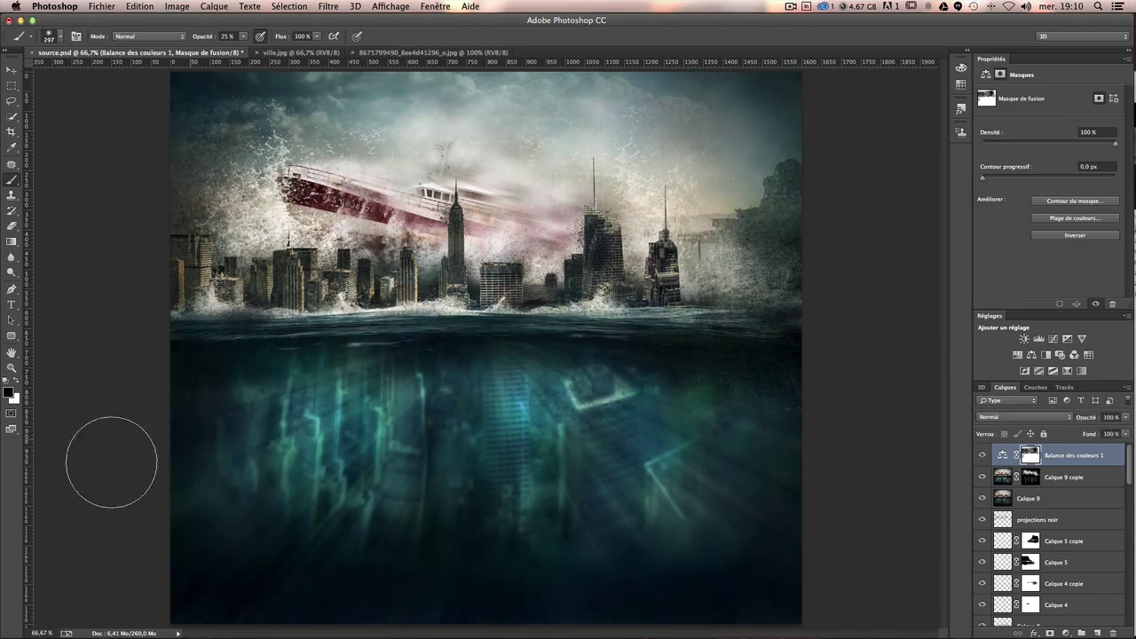
Compare the grade on and off, enlarge the brush, and raise its opacity to 60%.
left_click_drag(177, 399, 151, 399)
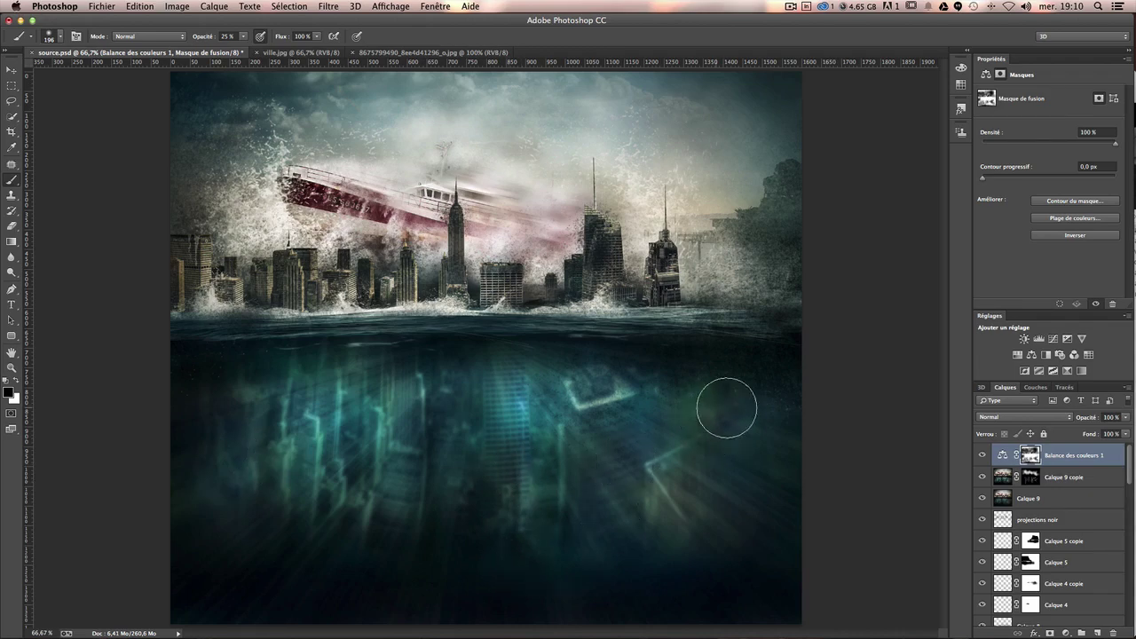
left_click(981, 455)
left_click(981, 455)
left_click(982, 455)
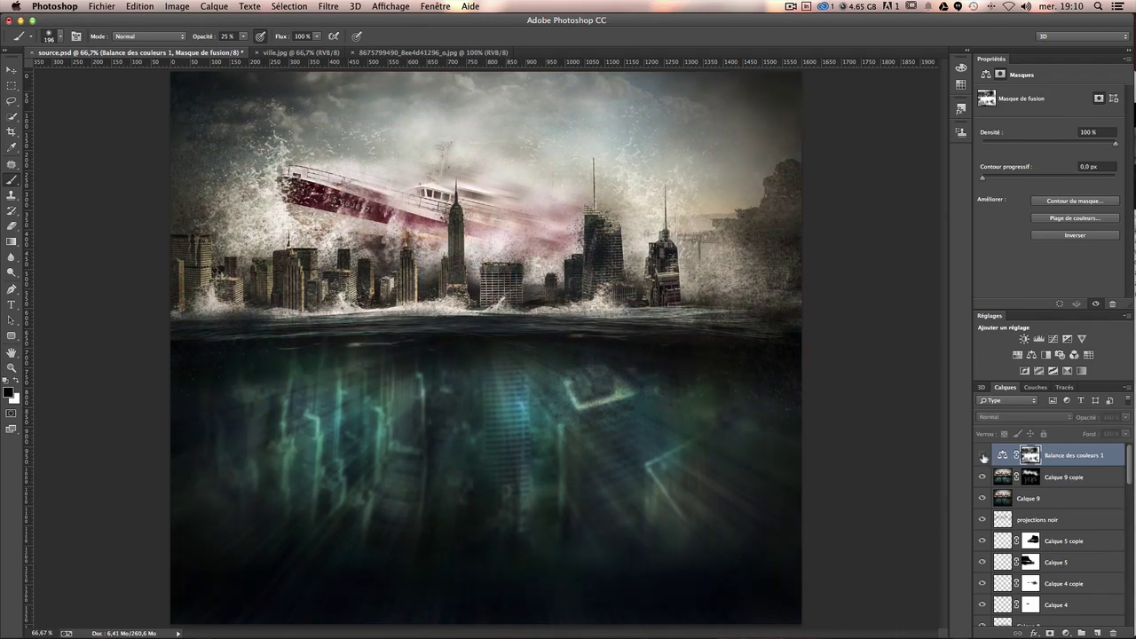
left_click_drag(696, 551, 730, 511)
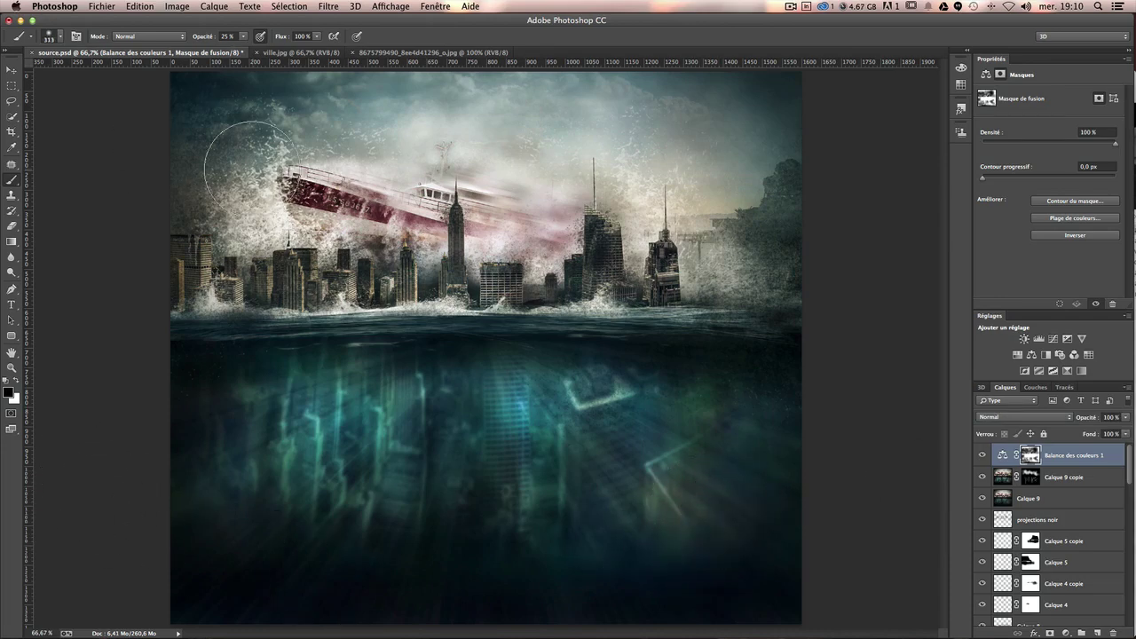
left_click(244, 36)
left_click_drag(263, 49, 267, 49)
Recheck the Color Balance on and off and resize the brush to 140 px.
left_click(977, 456)
left_click(981, 456)
left_click(981, 455)
left_click(981, 455)
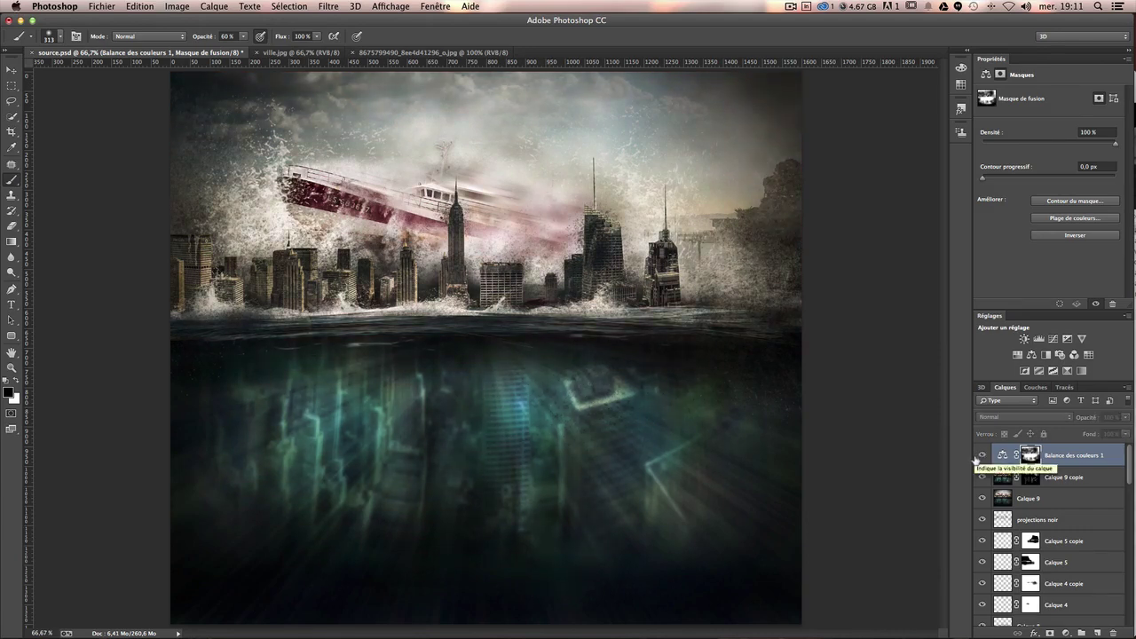
left_click(981, 456)
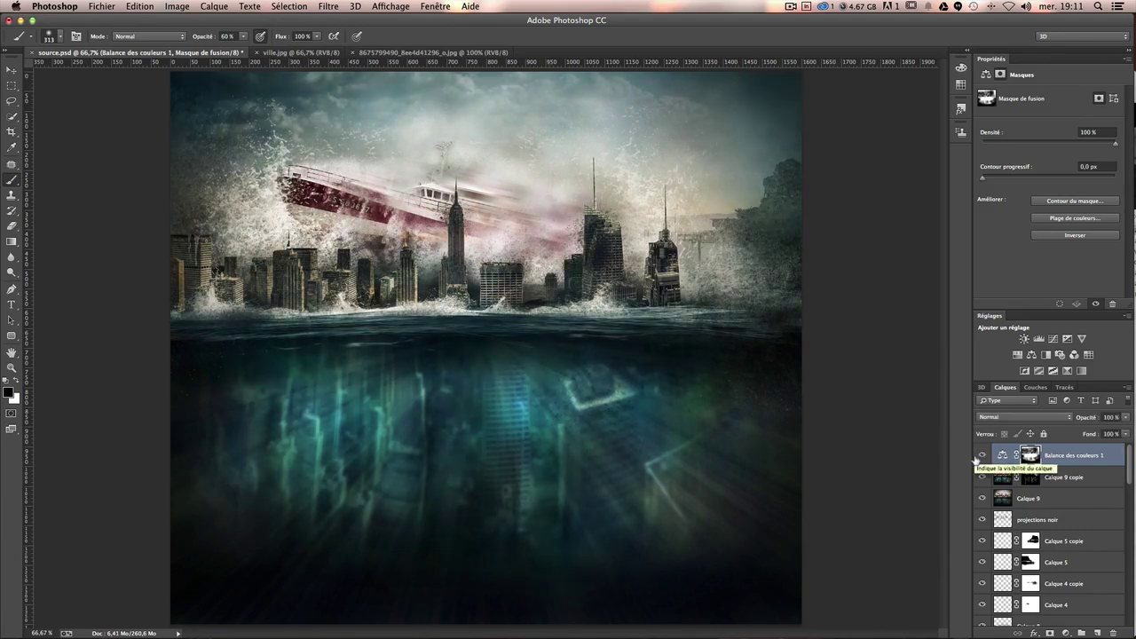
right_click(878, 377)
left_click_drag(575, 373, 520, 378)
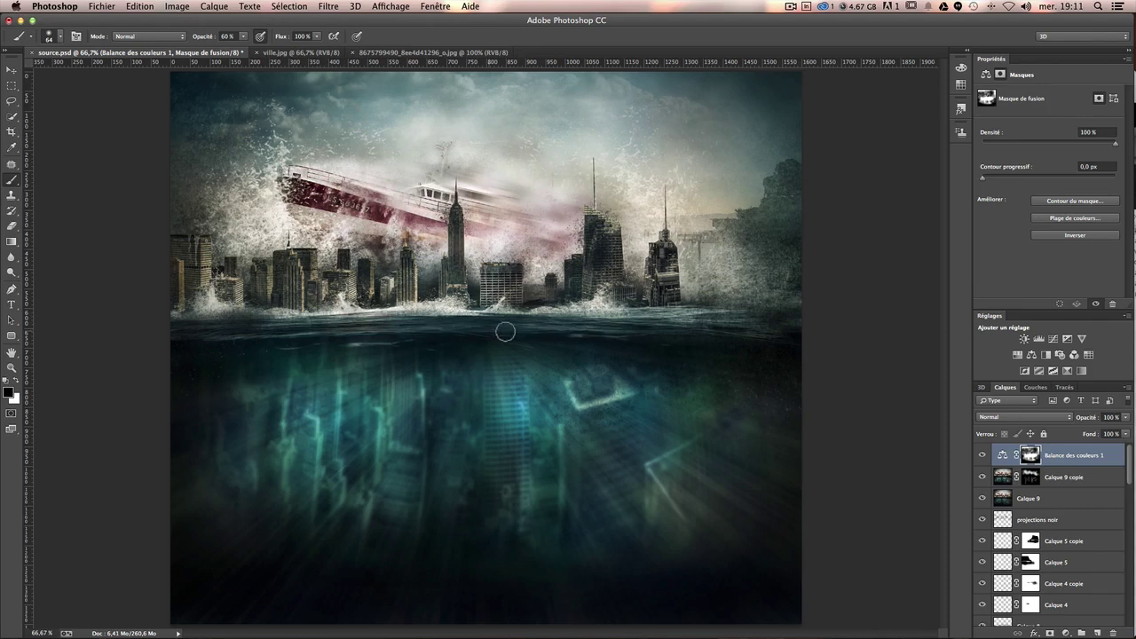
key("ctrl+z")
Lower the brush opacity to 16% and swap to painting the tint back in.
left_click(243, 37)
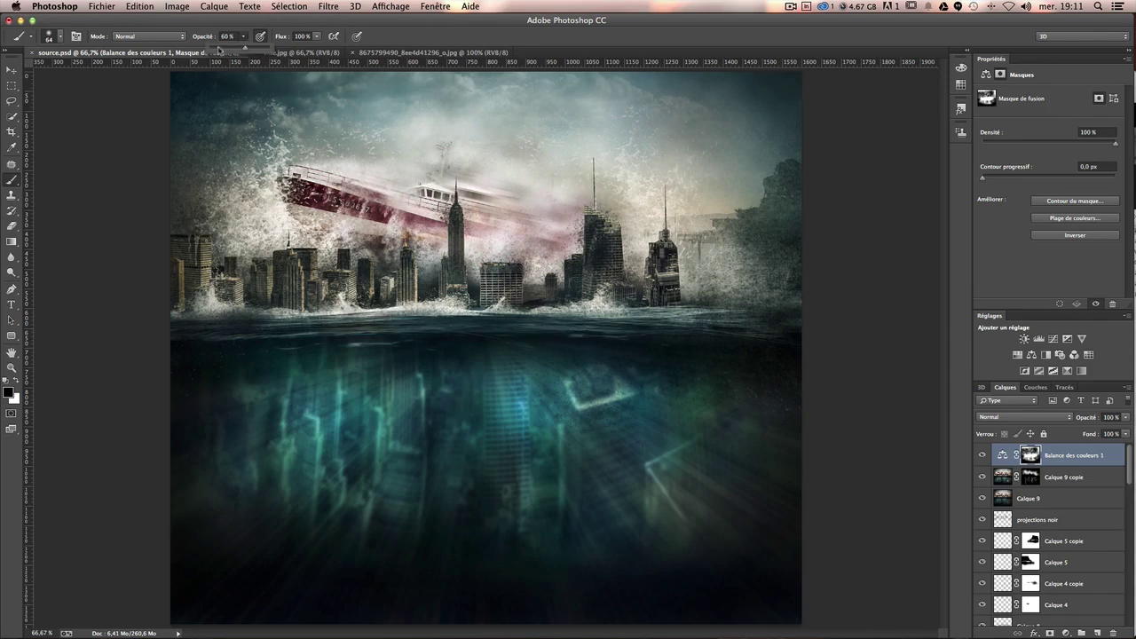
left_click(273, 332)
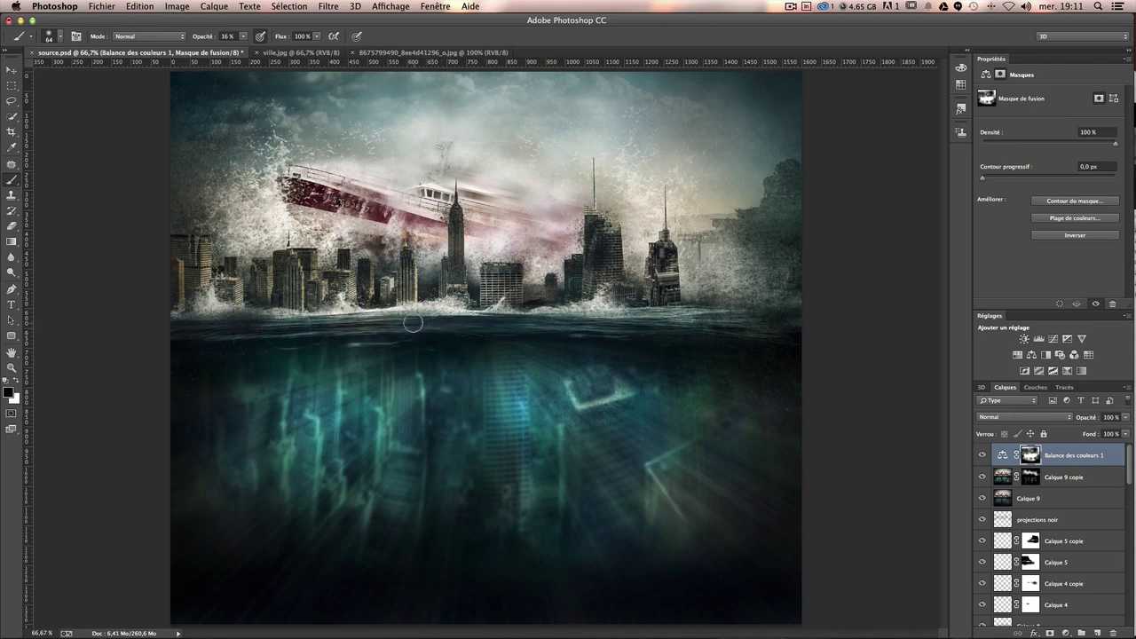
key("x")
key("x")
left_click(1079, 633)
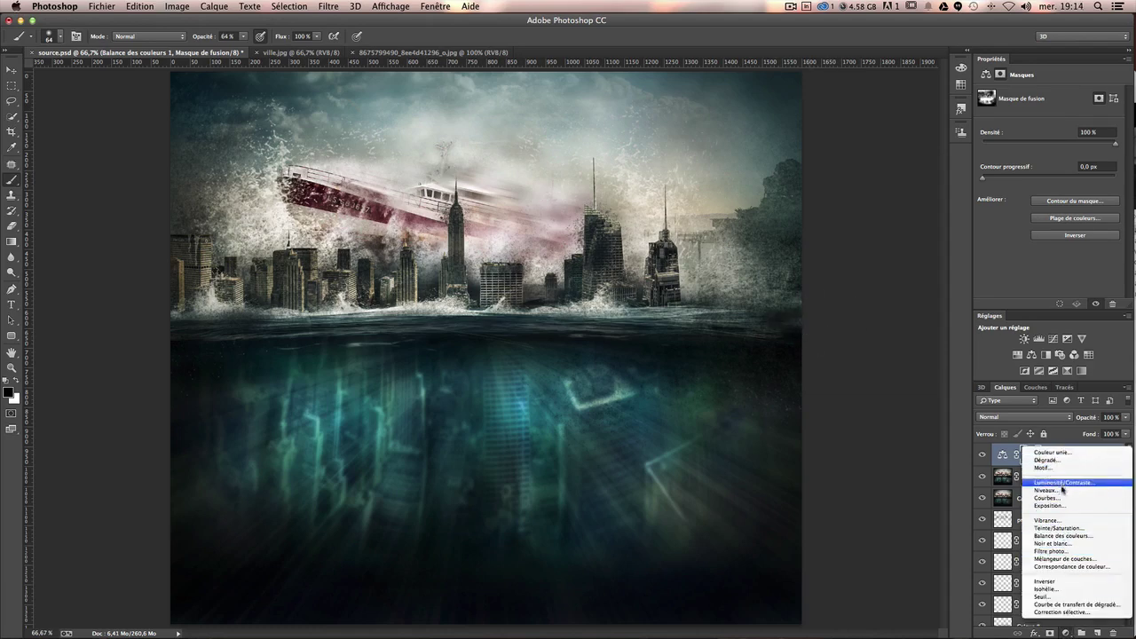
Add a Levels adjustment layer with the midtone value set to 0.78.
left_click(1047, 490)
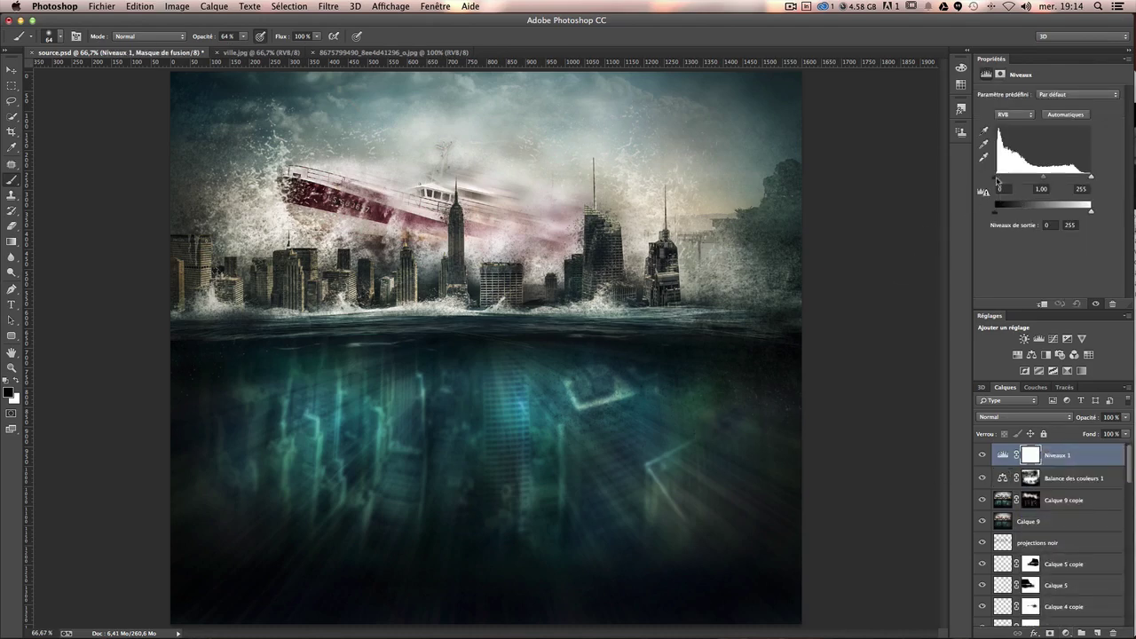
left_click_drag(997, 182, 1050, 180)
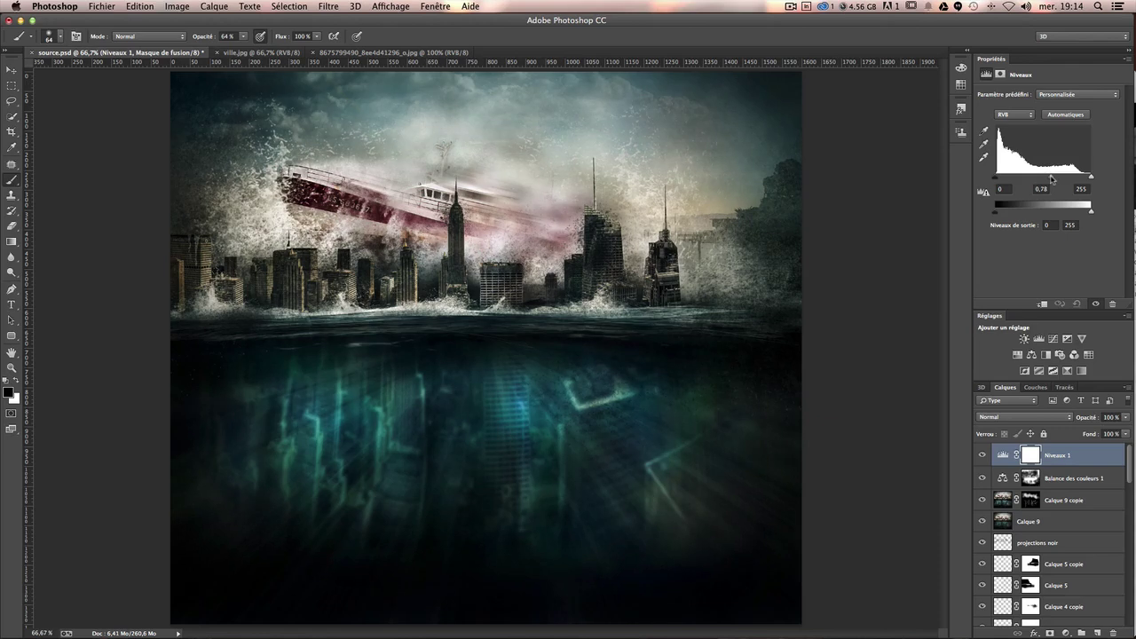
left_click(1025, 455)
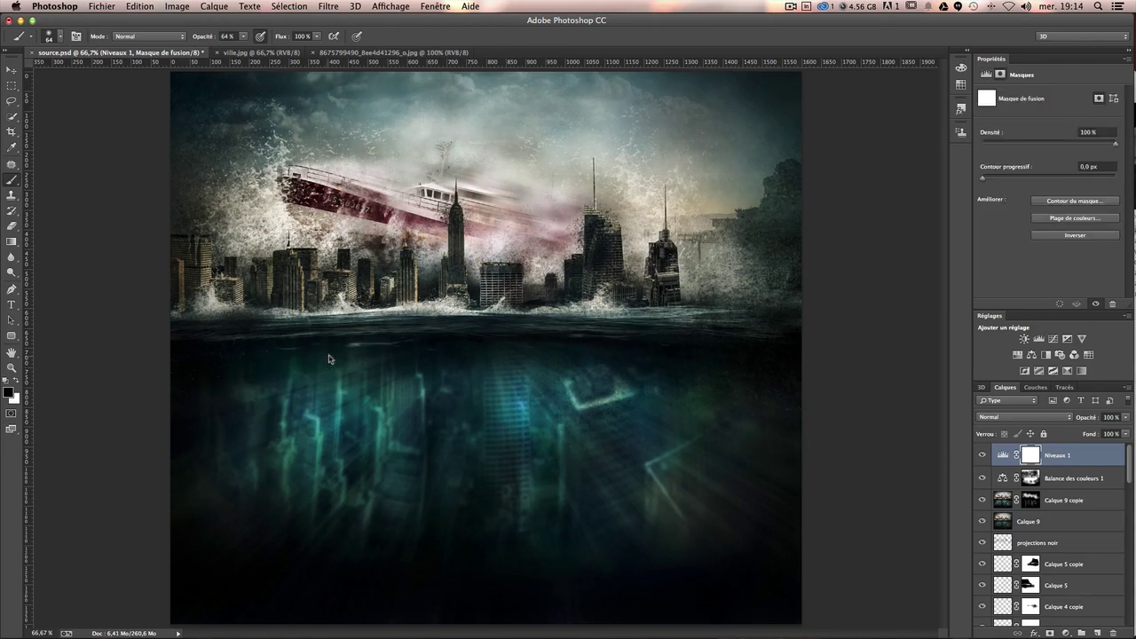
Paint the Niveaux 1 mask to keep the right sky and waterline buildings bright.
left_click_drag(315, 355, 393, 403)
key("bracketleft")
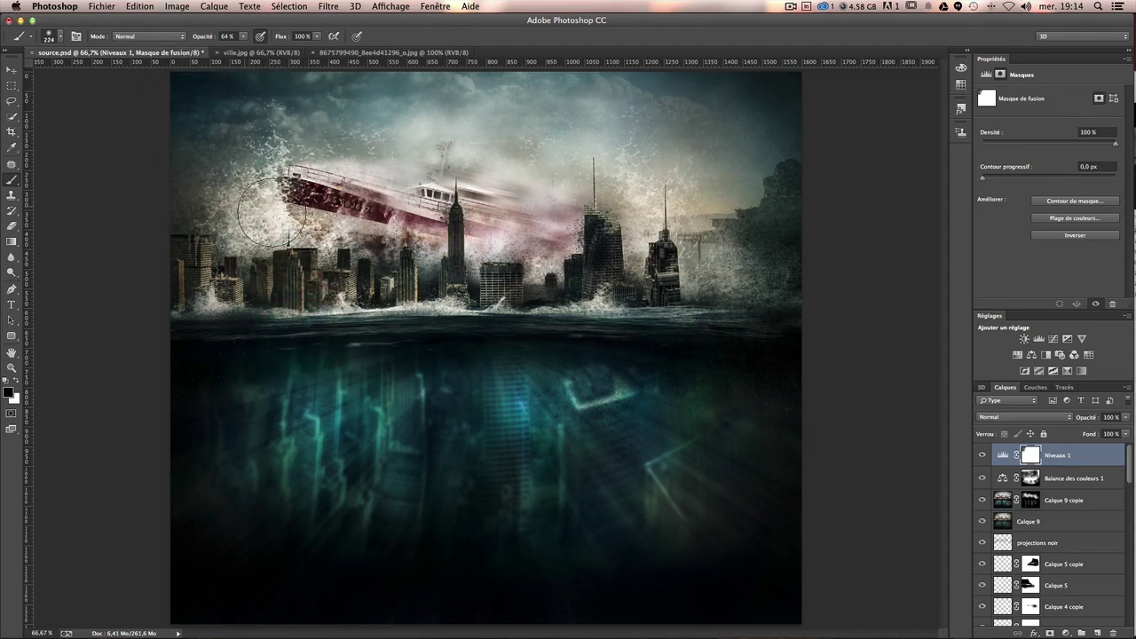
mouse_move(512, 147)
left_mouse_down()
mouse_move(652, 119)
mouse_move(660, 169)
left_mouse_up()
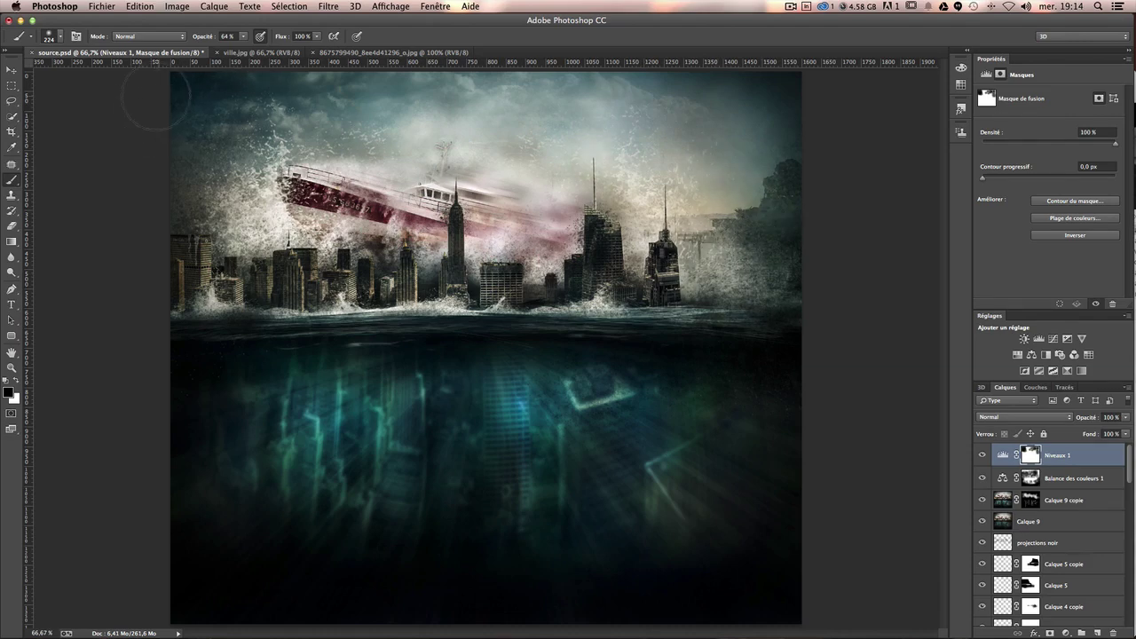
left_click_drag(254, 309, 177, 310)
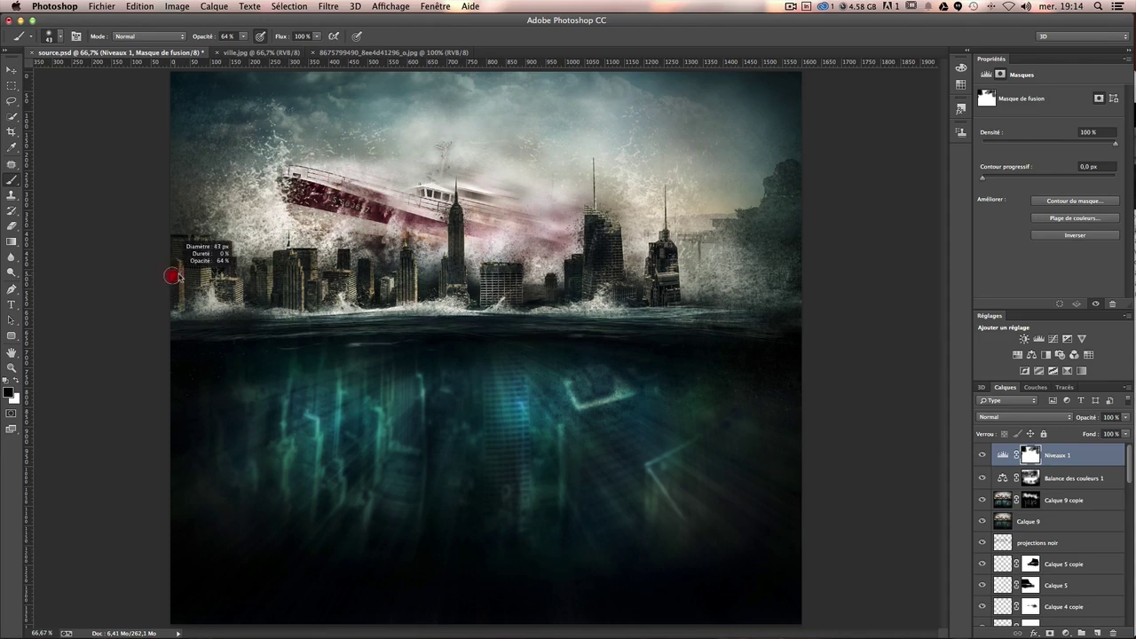
left_click_drag(183, 278, 229, 296)
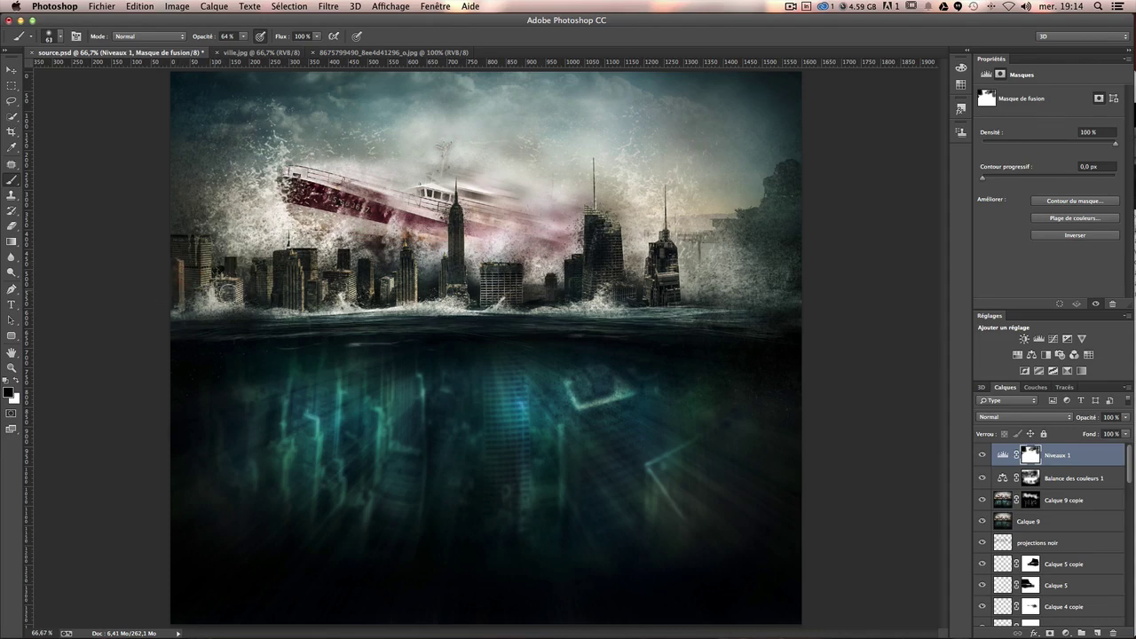
mouse_move(232, 303)
left_mouse_down()
mouse_move(314, 281)
mouse_move(343, 286)
mouse_move(367, 315)
mouse_move(401, 298)
mouse_move(409, 263)
mouse_move(463, 236)
mouse_move(466, 315)
mouse_move(505, 290)
mouse_move(500, 307)
mouse_move(525, 275)
mouse_move(577, 275)
mouse_move(614, 234)
mouse_move(619, 290)
left_mouse_up()
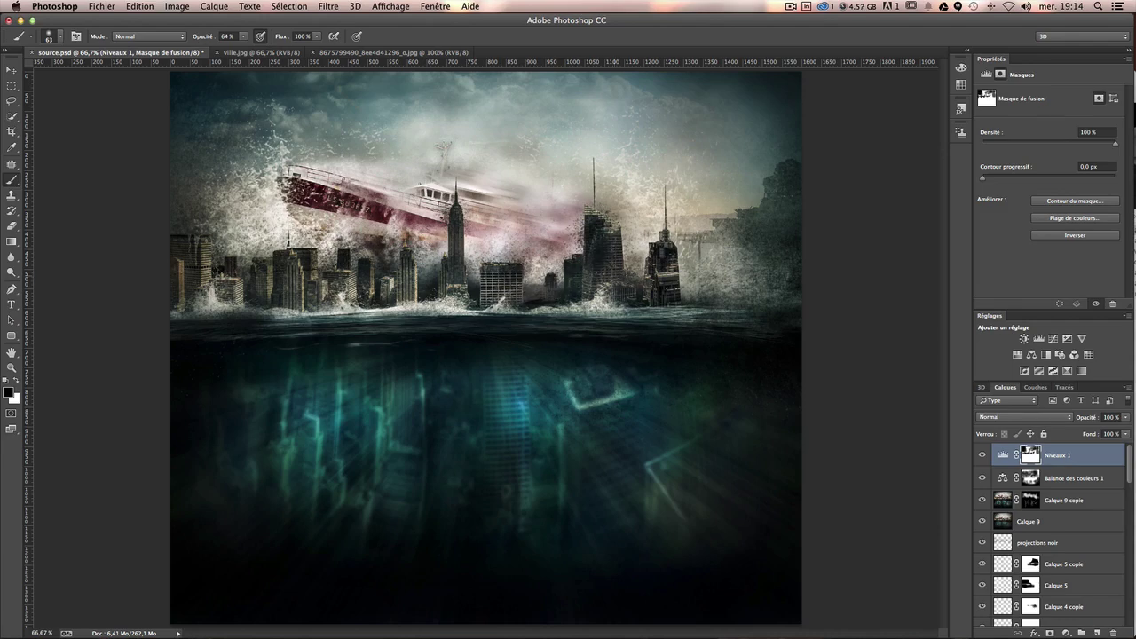
Paint the Niveaux 1 mask over the lower-right underwater area, undoing a stray stroke.
left_click_drag(695, 284, 730, 282)
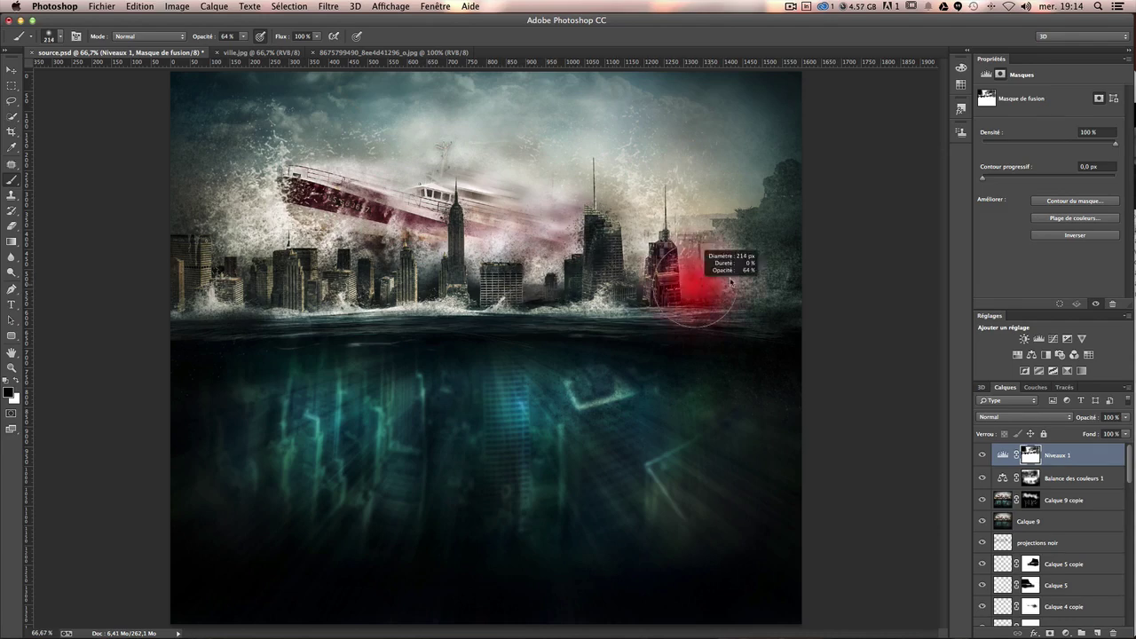
left_click_drag(186, 328, 622, 325)
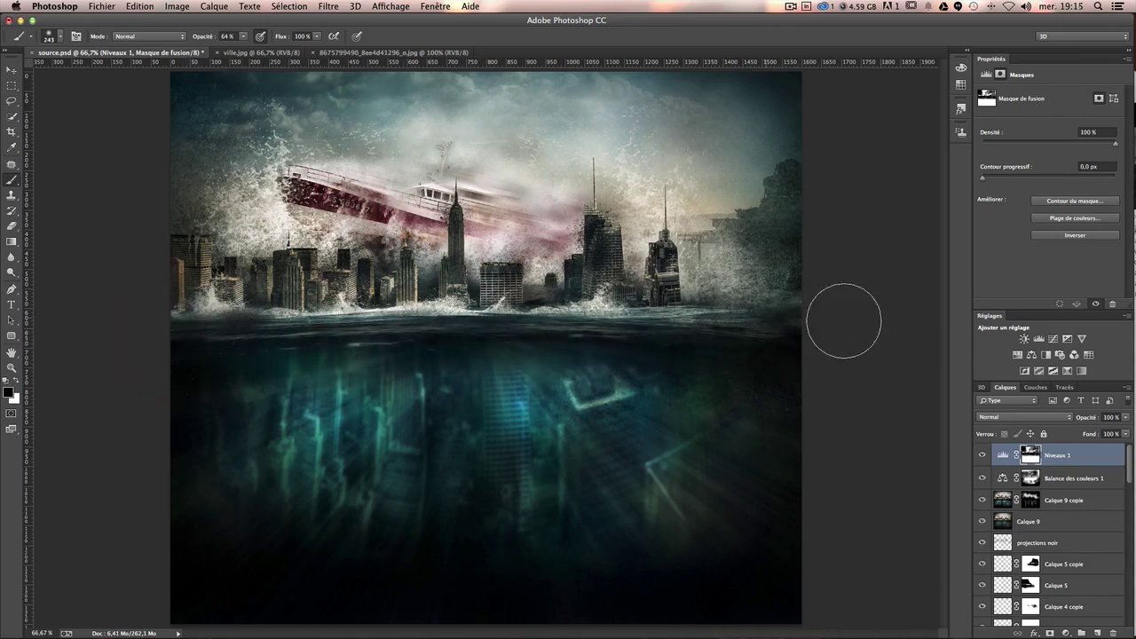
left_click_drag(398, 401, 373, 404)
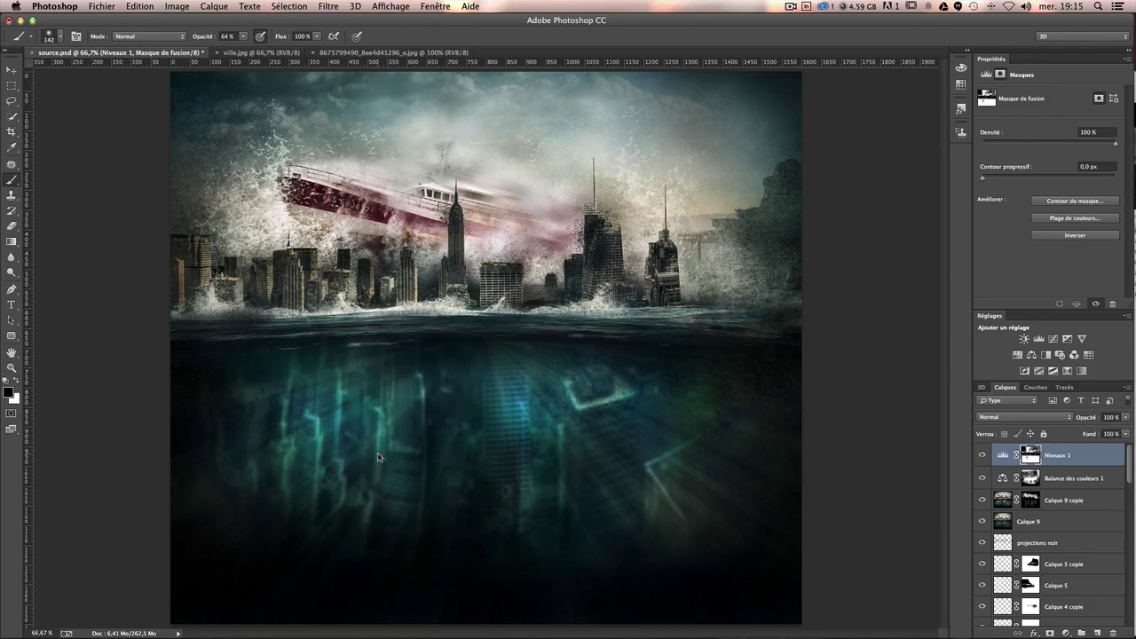
left_click_drag(378, 456, 355, 456)
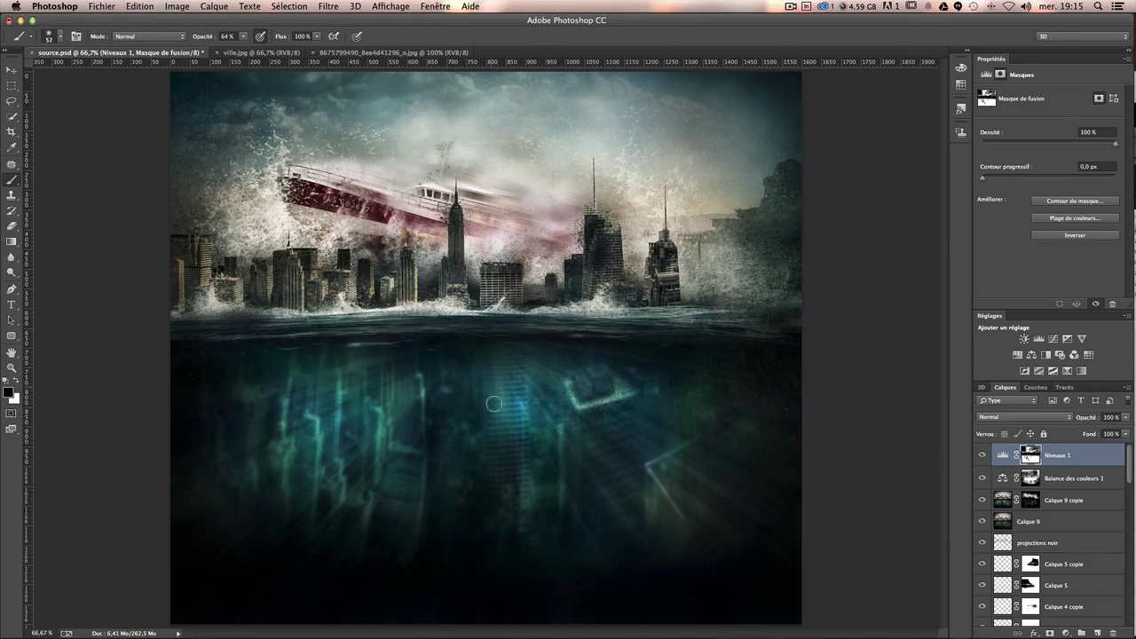
left_click_drag(521, 390, 524, 526)
key("ctrl+z")
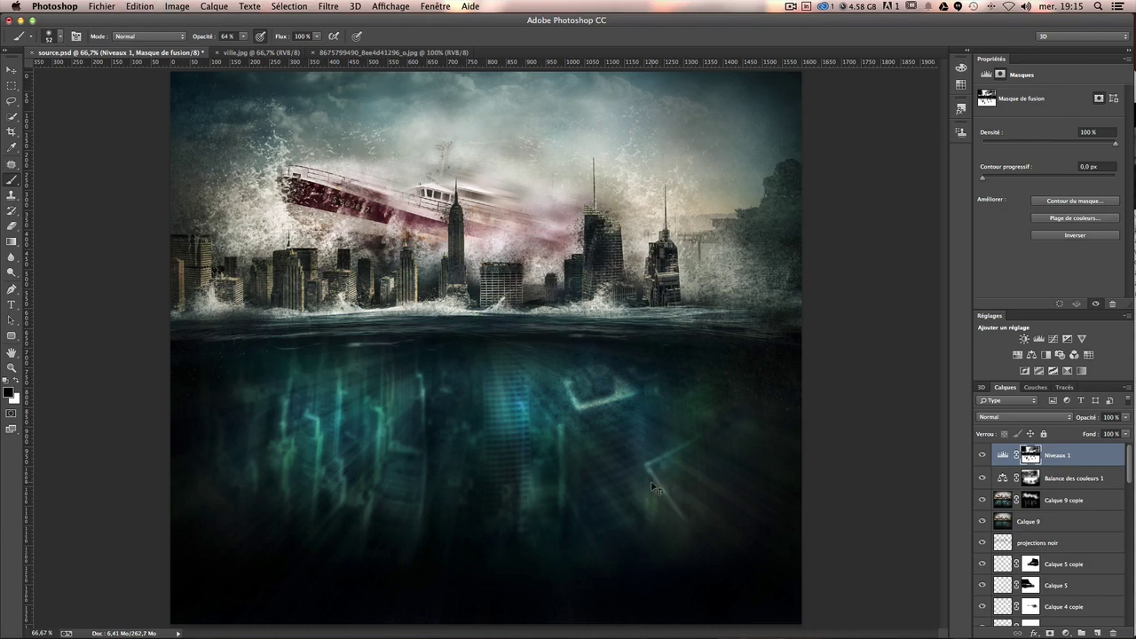
key("bracketright")
key("bracketright")
key("bracketright")
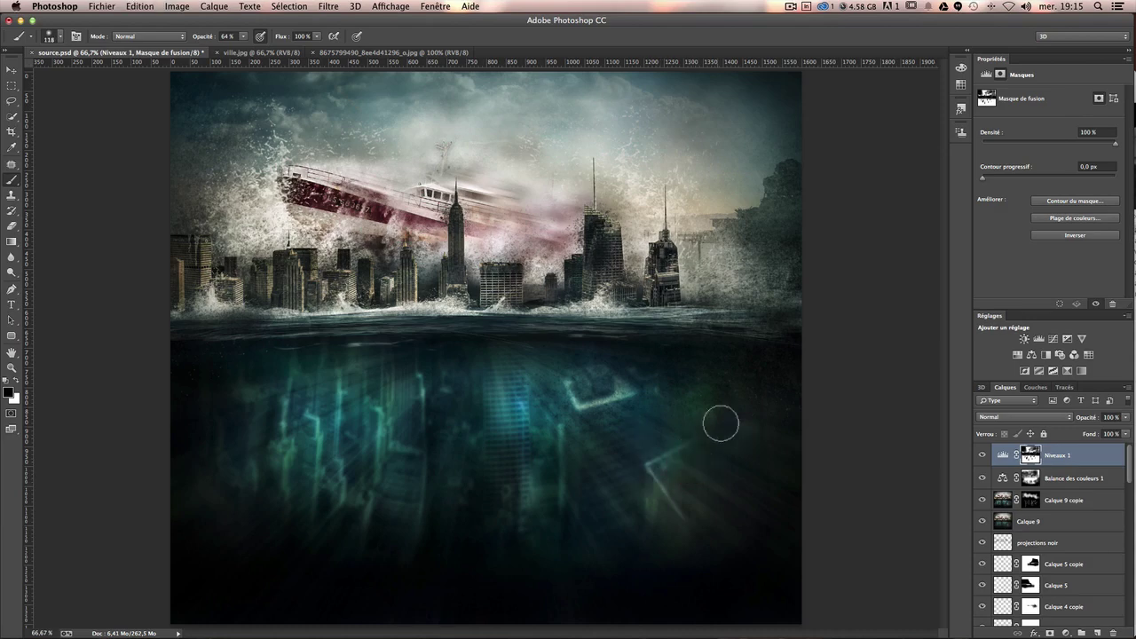
left_click_drag(721, 424, 727, 414)
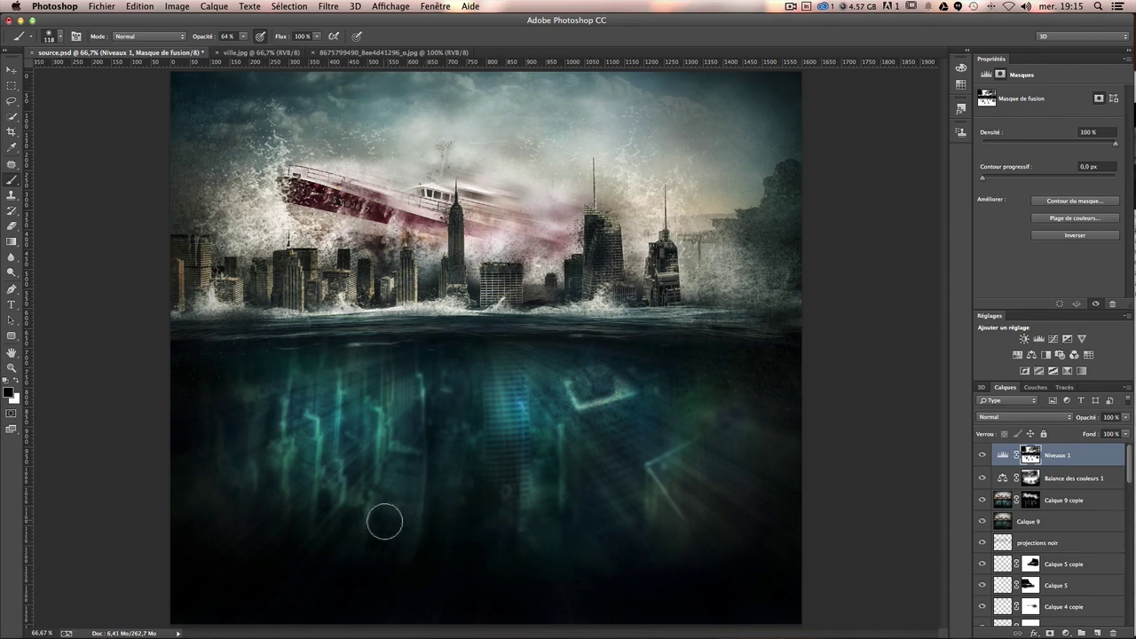
Compare the image with Niveaux 1 on and off, resizing the brush to 78 then 124.
left_click_drag(479, 343, 410, 347)
left_click(983, 457)
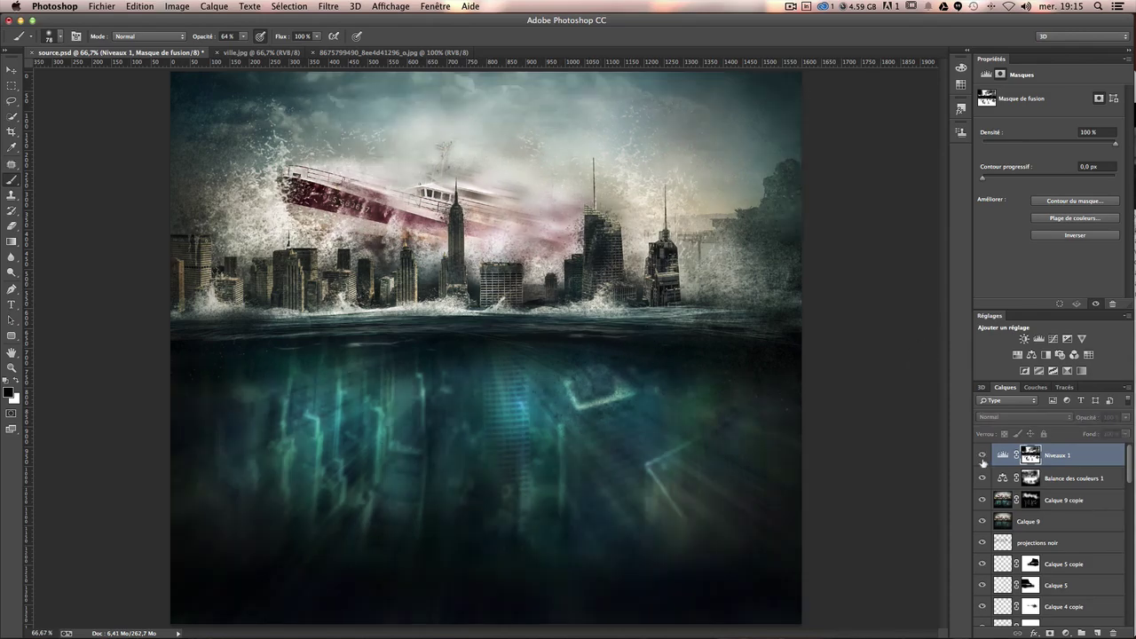
left_click(983, 457)
left_click(983, 457)
left_click(982, 457)
left_click(984, 458)
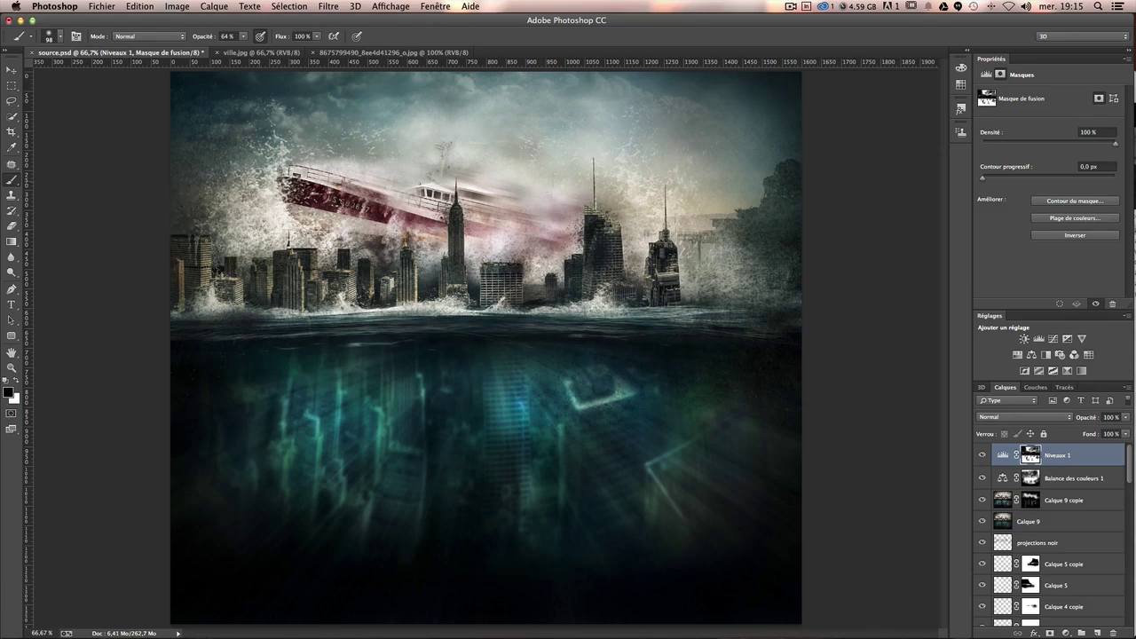
key("bracketright")
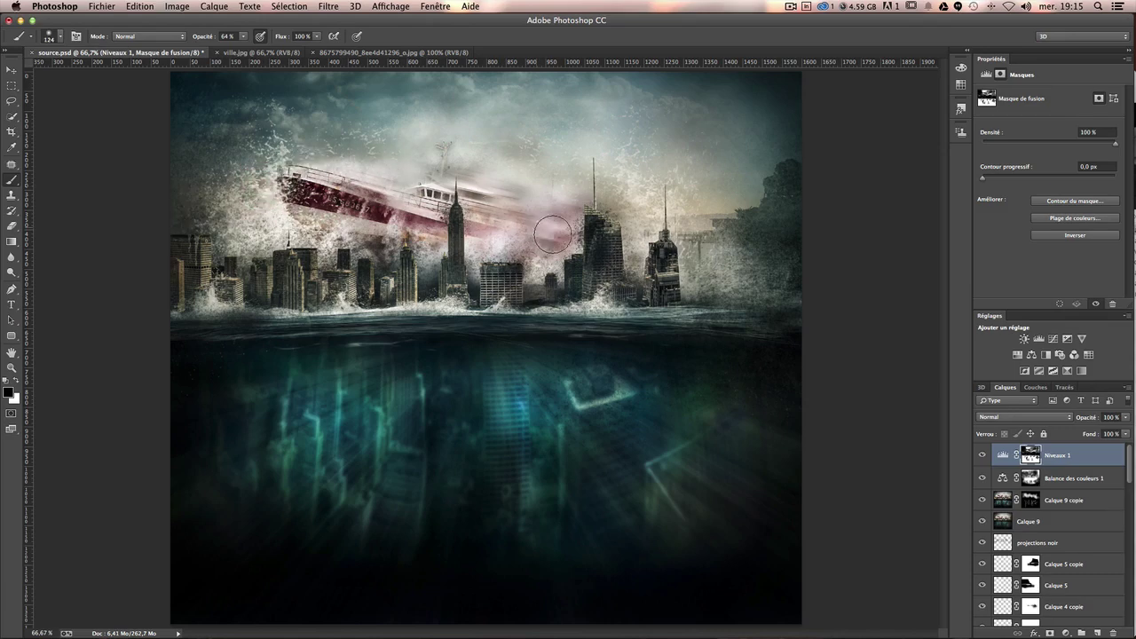
left_click(981, 455)
left_click(982, 455)
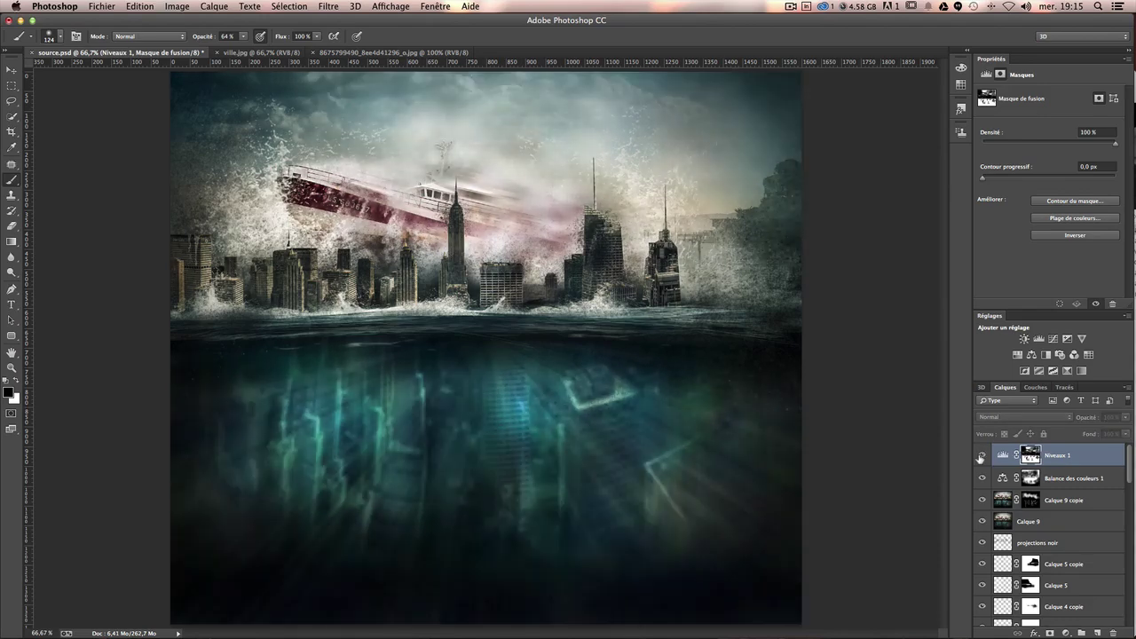
left_click(981, 455)
left_click(981, 455)
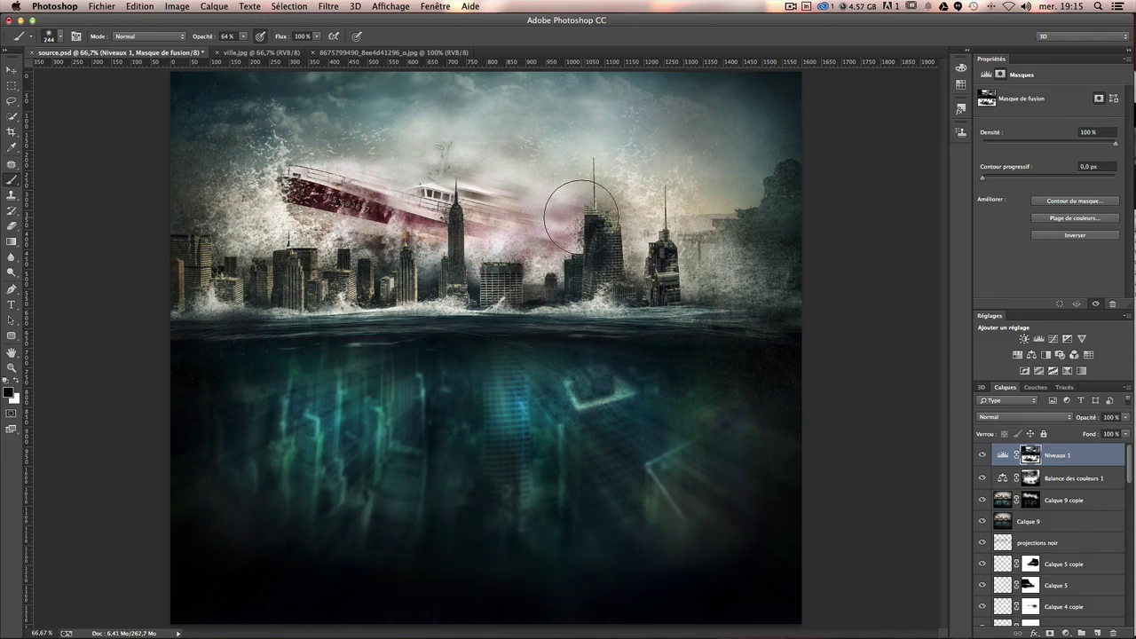
On a new layer, stamp white bubbles underwater with the 204 bubble brush at 293 px.
left_click(1096, 632)
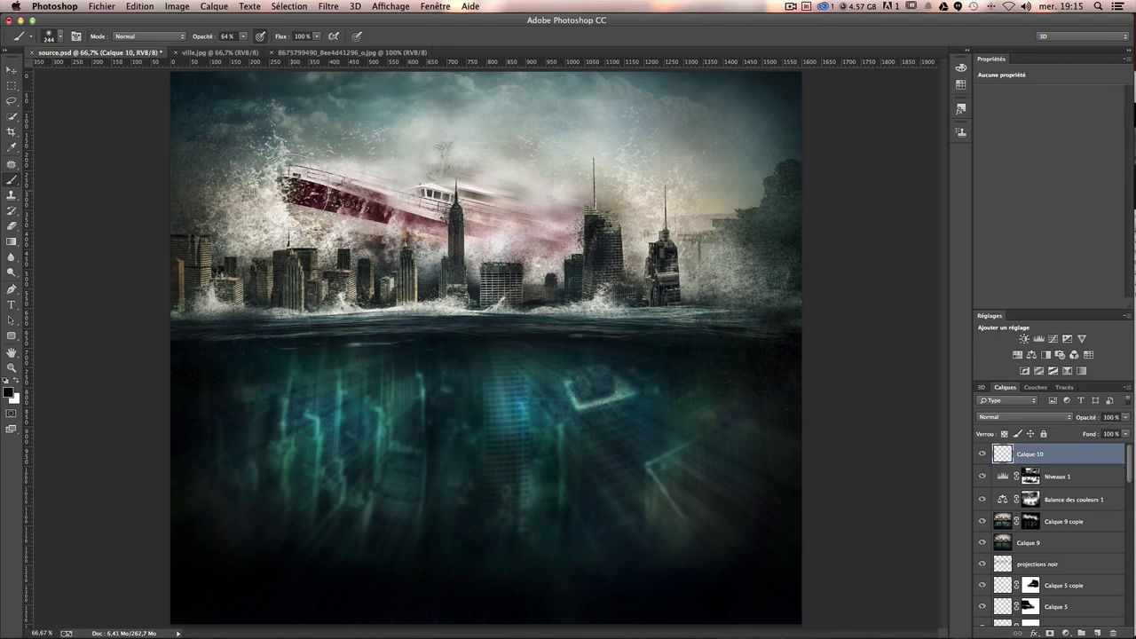
left_click(49, 36)
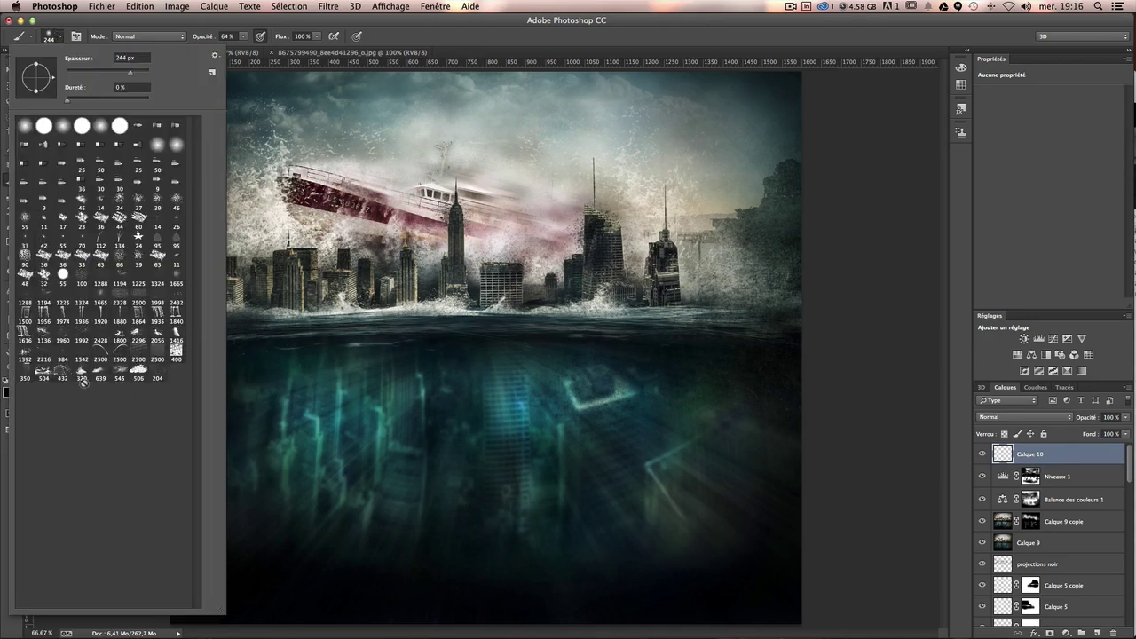
left_click(157, 373)
left_click(448, 429)
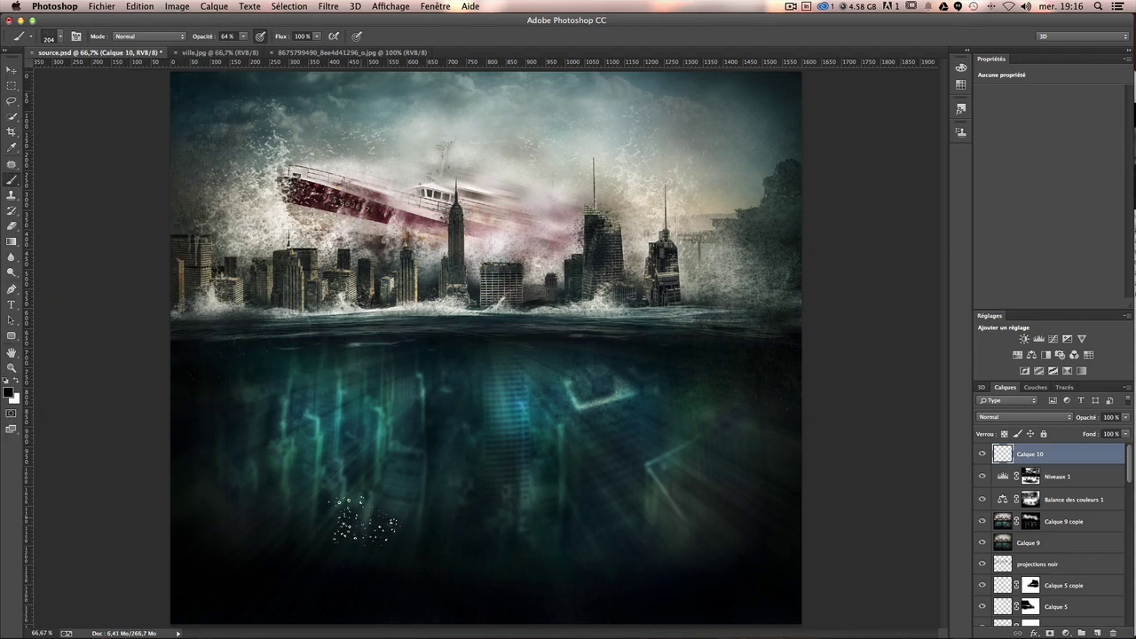
left_click(15, 380)
left_click(321, 417)
key("ctrl+z")
left_click(435, 448)
key("ctrl+z")
left_click_drag(443, 355, 465, 355)
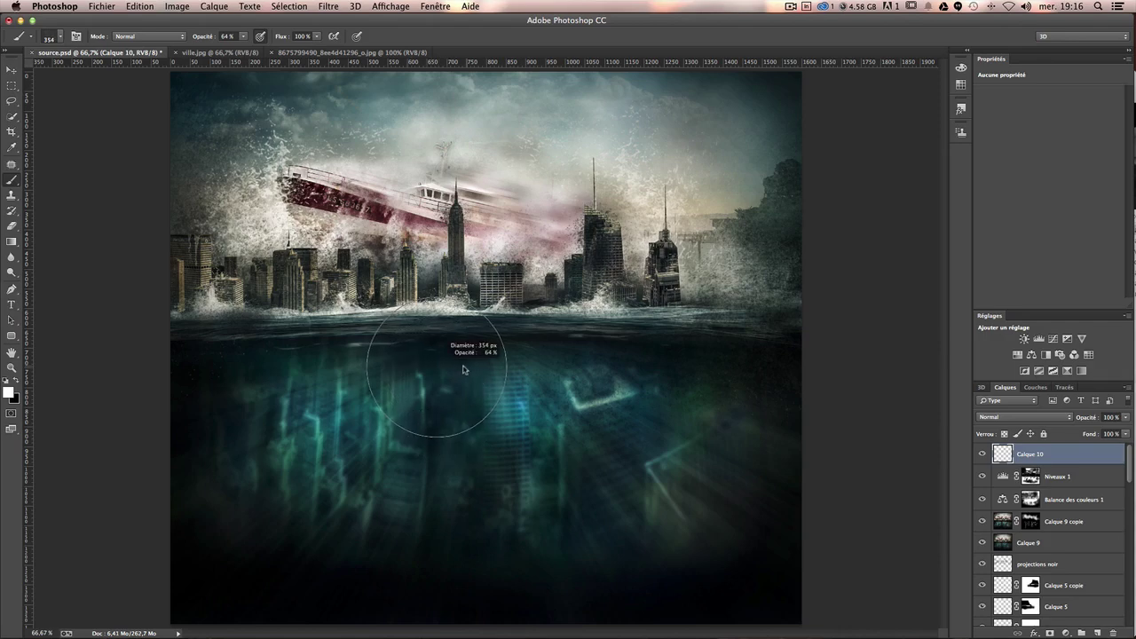
left_click(424, 426)
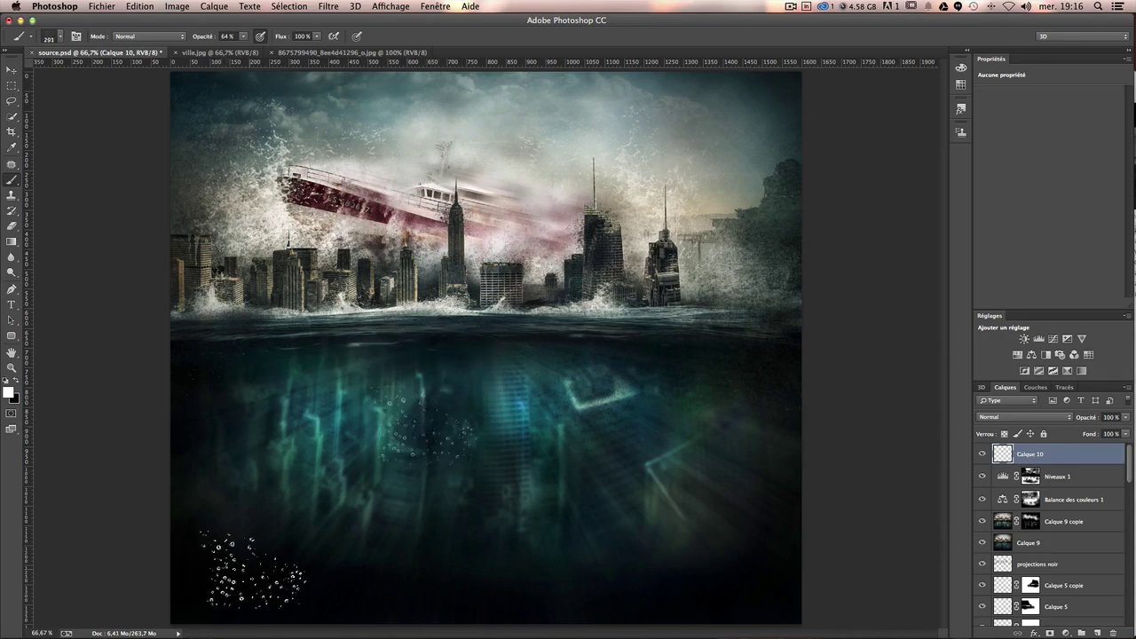
Rotate the bubble patch with Free Transform and set the Eraser to 120 px.
left_click(12, 70)
key("ctrl+t")
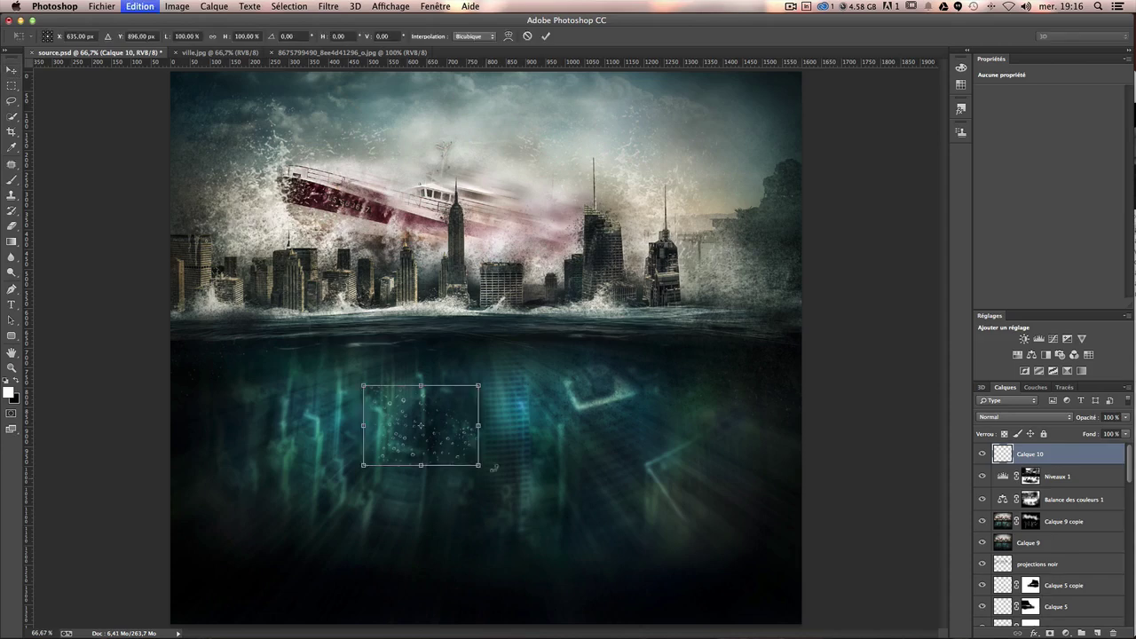
mouse_move(533, 425)
left_mouse_down()
mouse_move(373, 509)
mouse_move(411, 511)
mouse_move(402, 525)
left_mouse_up()
key("Return")
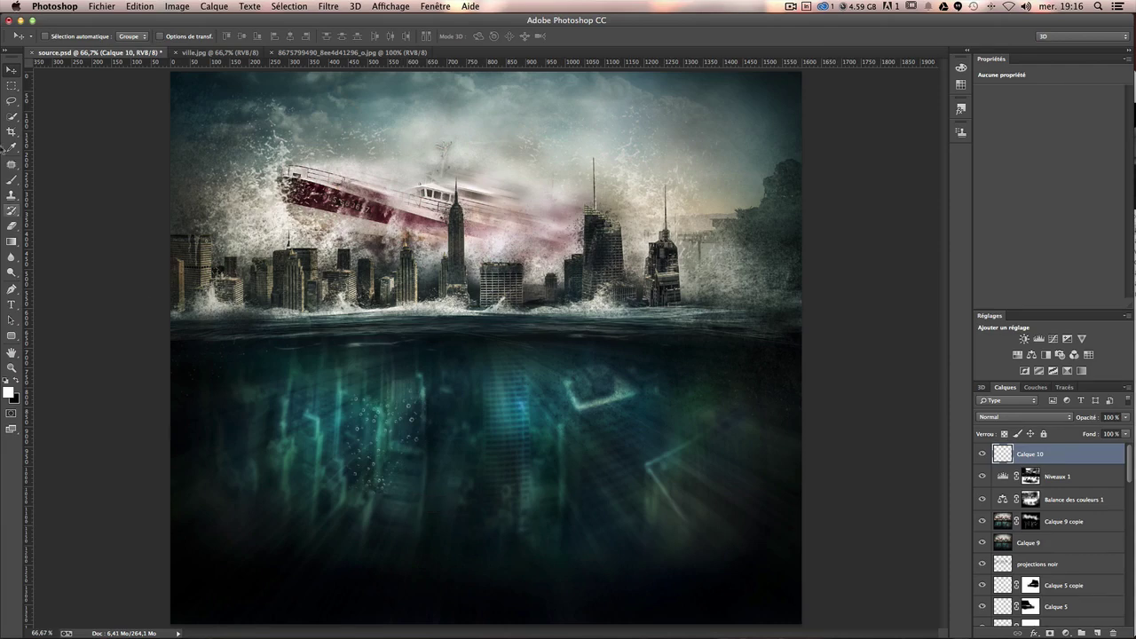
left_click(12, 227)
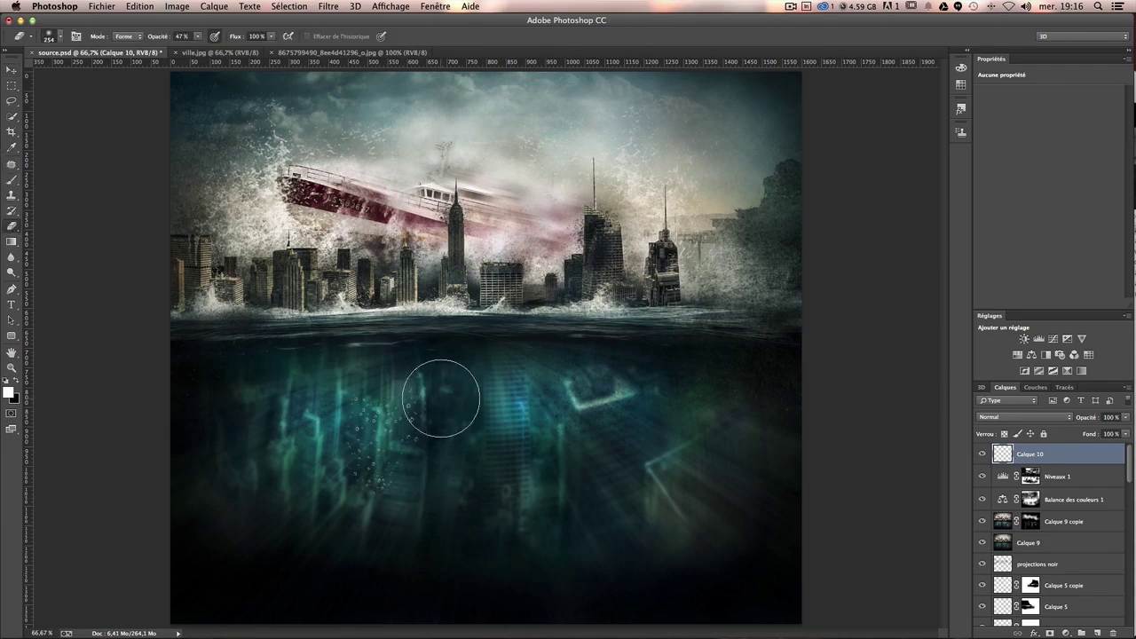
left_click(435, 392, "ctrl+alt")
left_click_drag(435, 392, 412, 392)
Blur the bubble layer with a 0,9 px Gaussian blur.
left_click(327, 6)
mouse_move(334, 181)
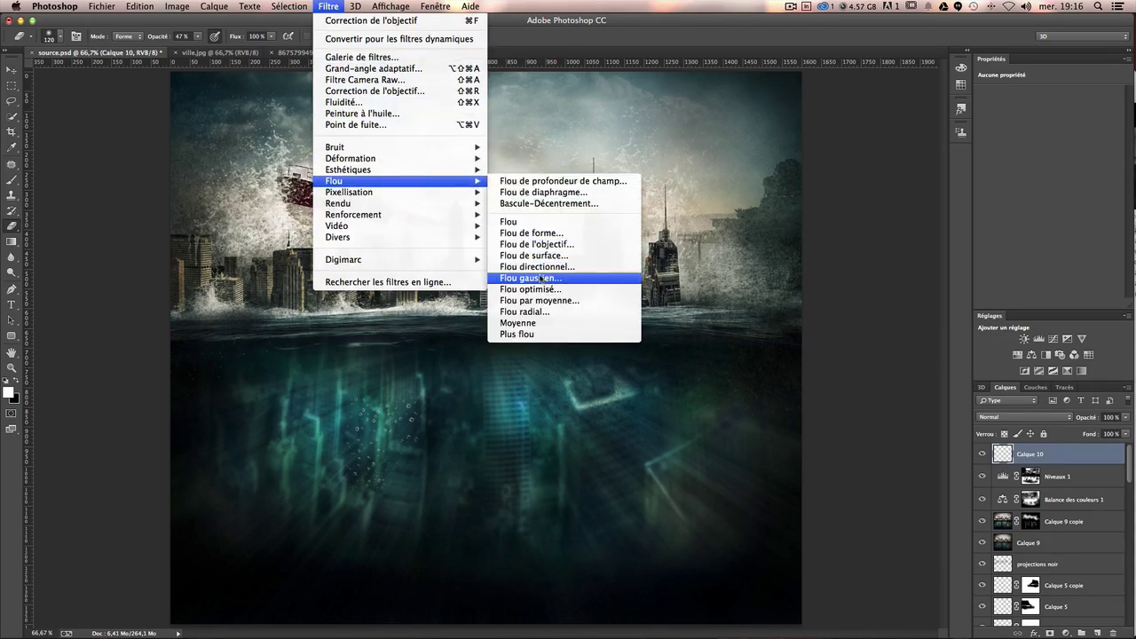
left_click(533, 278)
left_click_drag(954, 313, 940, 317)
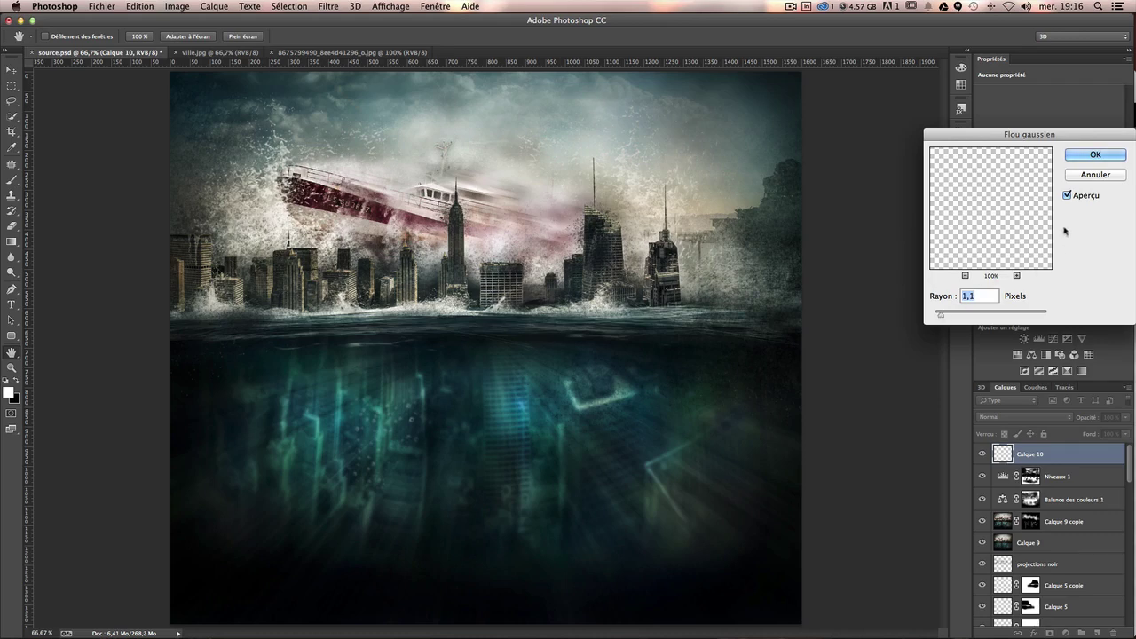
left_click(1095, 154)
Duplicate the bubbles into Calque 10 copie, scale it to about 58%, and reposition it.
left_click(10, 70)
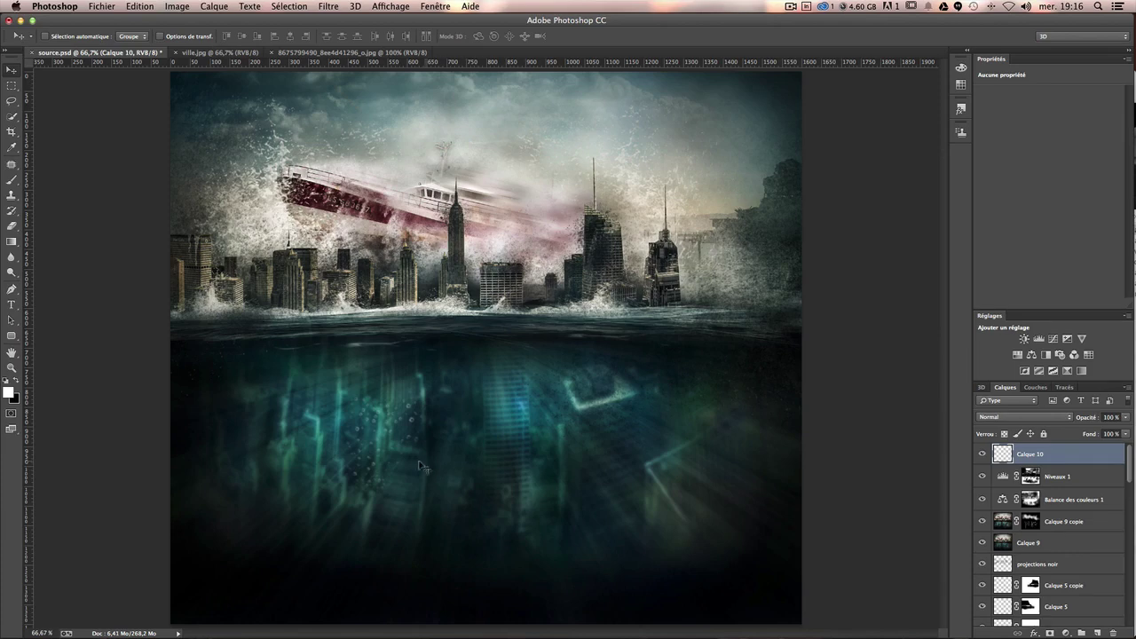
mouse_move(638, 531)
left_mouse_down("alt")
mouse_move(588, 485)
mouse_move(697, 424)
mouse_move(687, 507)
left_mouse_up("alt")
key("ctrl+t")
key("Return")
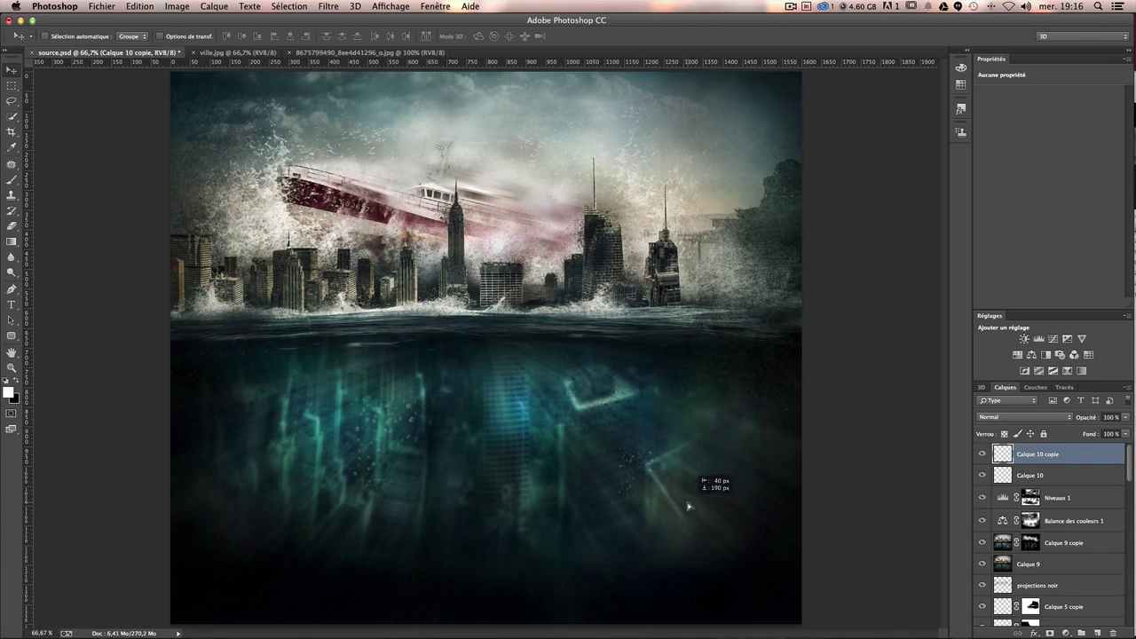
mouse_move(688, 507)
left_mouse_down()
mouse_move(290, 436)
mouse_move(317, 429)
left_mouse_up()
Duplicate the bubbles again into Calque 10 copie 2 and transform the new copy.
key("ctrl+j")
key("ctrl+t")
key("Return")
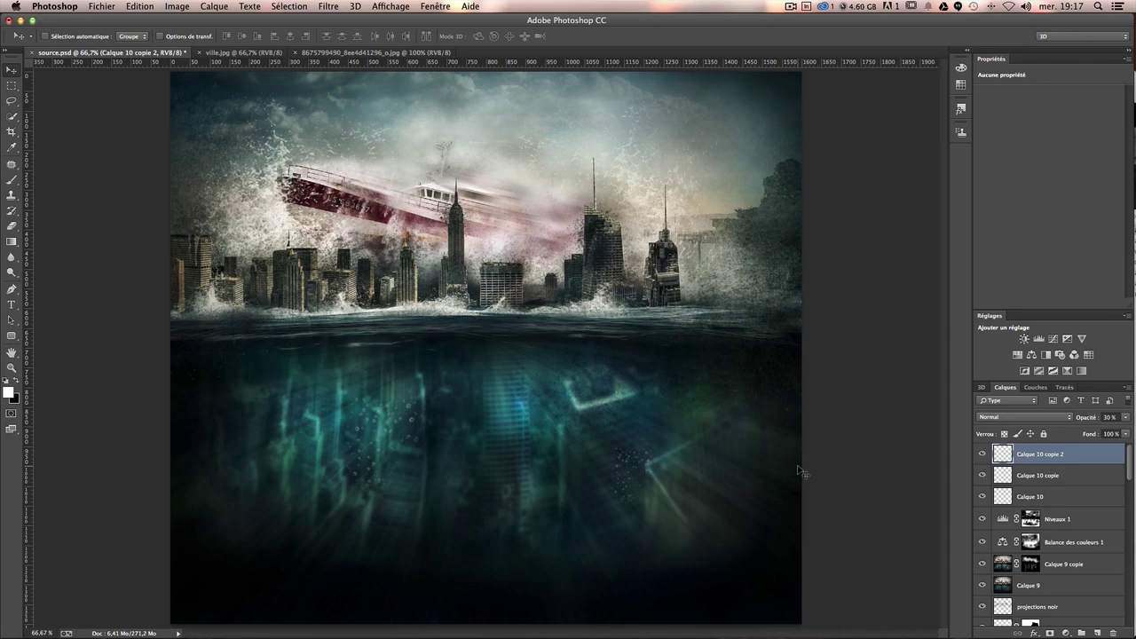
scroll(1039, 510, "down", 3)
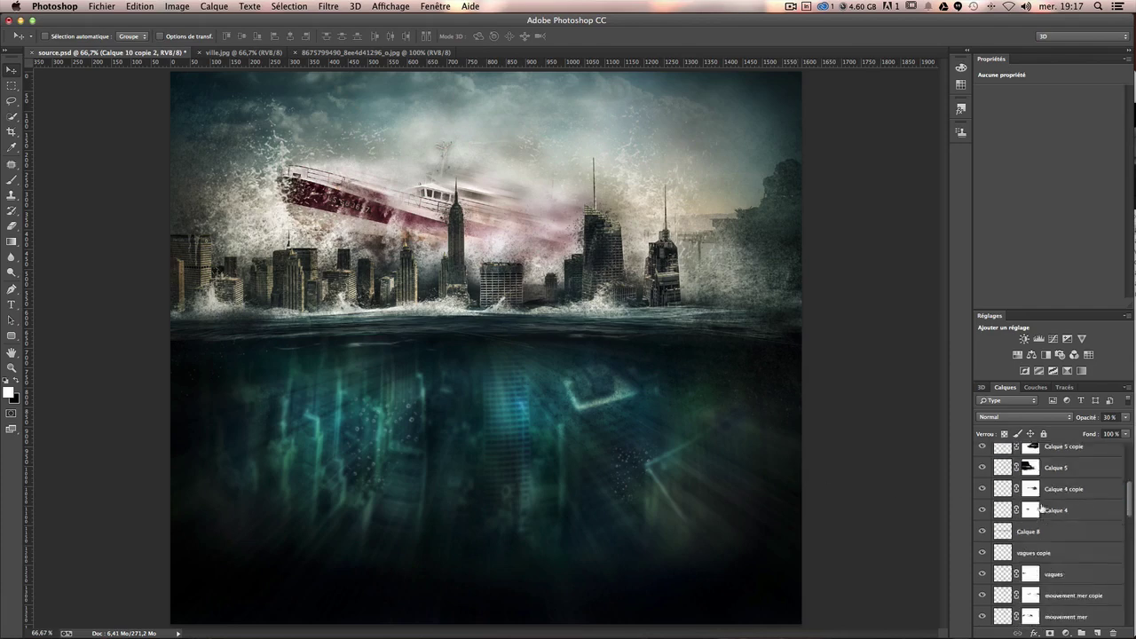
scroll(1039, 510, "down", 3)
scroll(1041, 508, "down", 3)
scroll(1041, 508, "down", 3)
scroll(1041, 508, "up", 10)
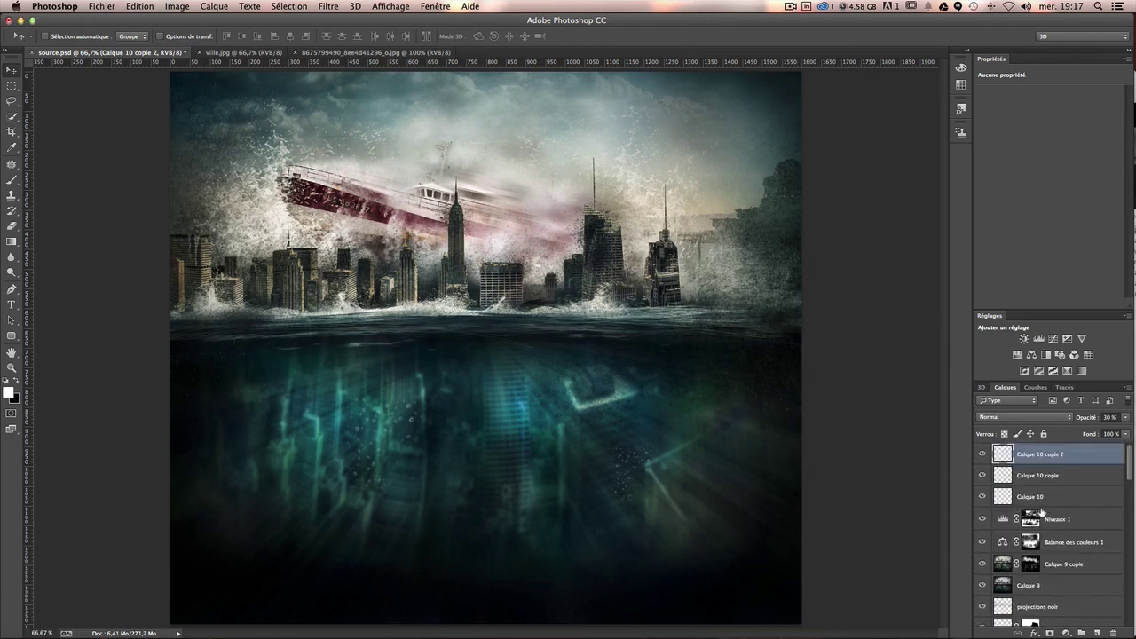
scroll(1040, 507, "down", 2)
scroll(1040, 508, "down", 2)
scroll(1041, 507, "up", 5)
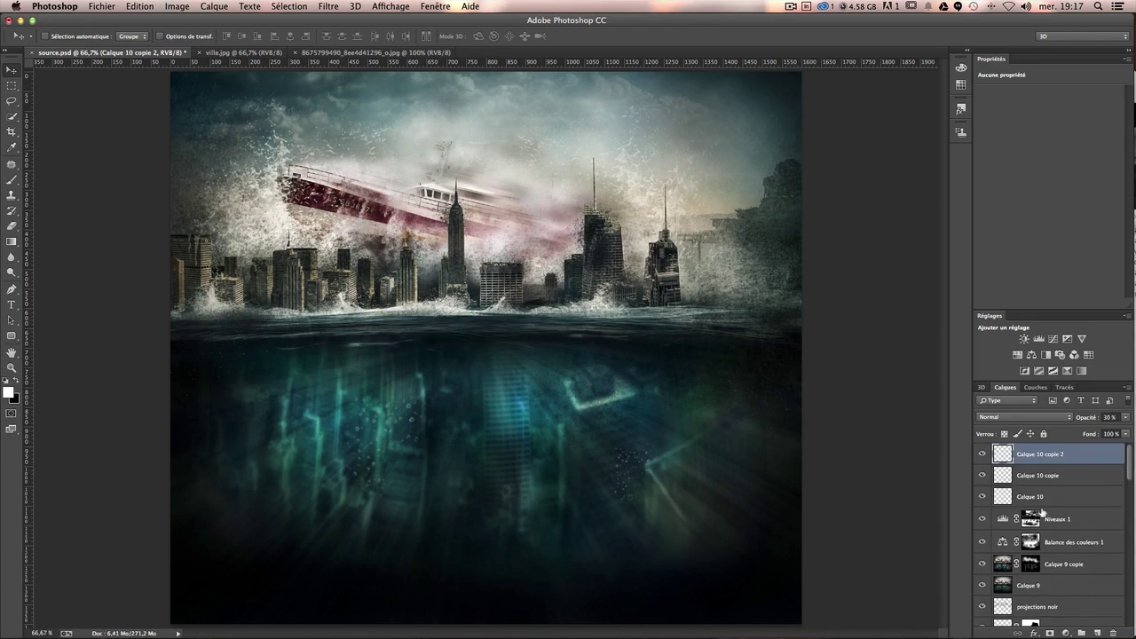